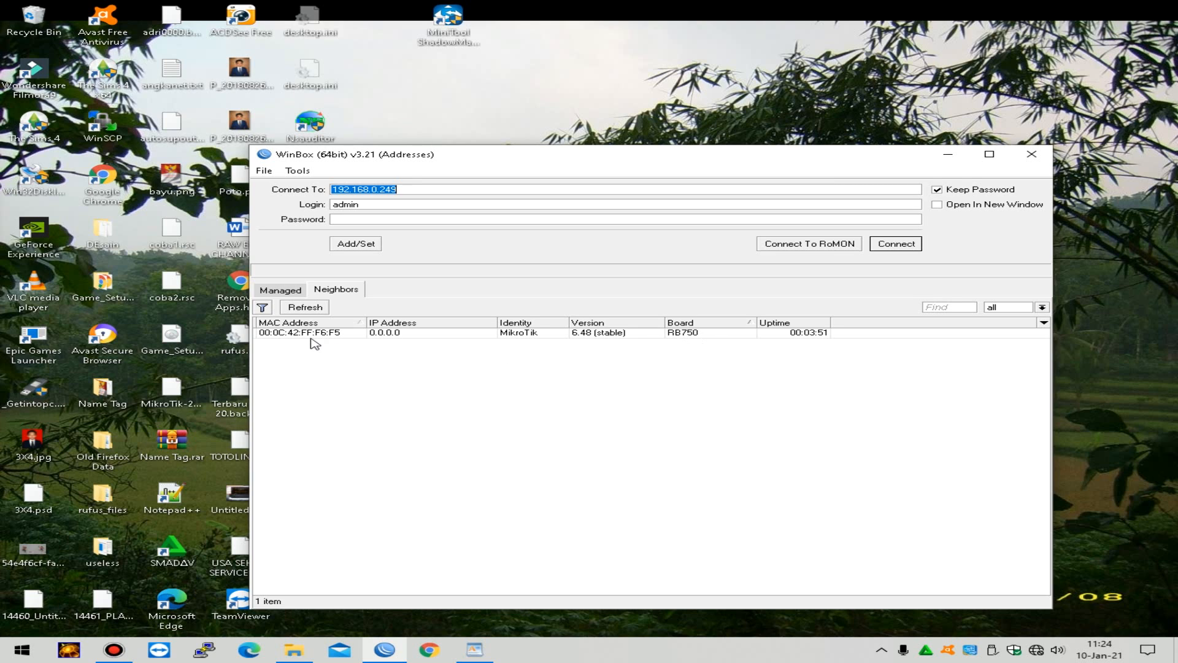
Step: Connect to the neighboring RB750 router by its MAC address as admin and close the Firewall window
click(313, 332)
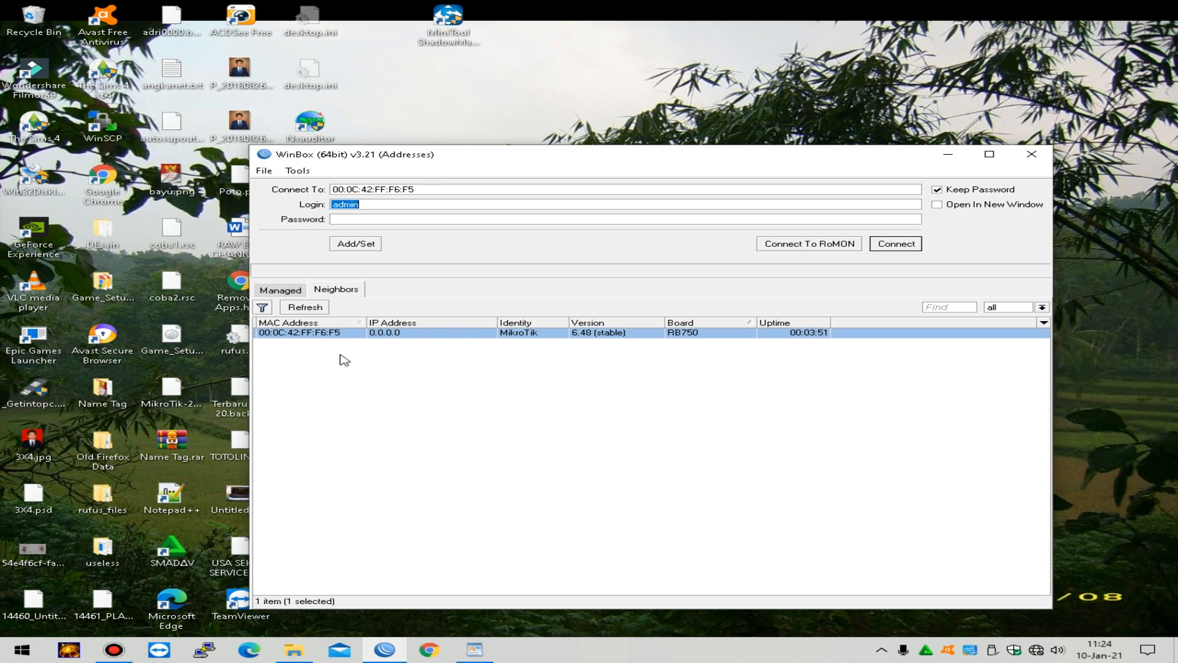
click(305, 334)
click(403, 219)
click(897, 244)
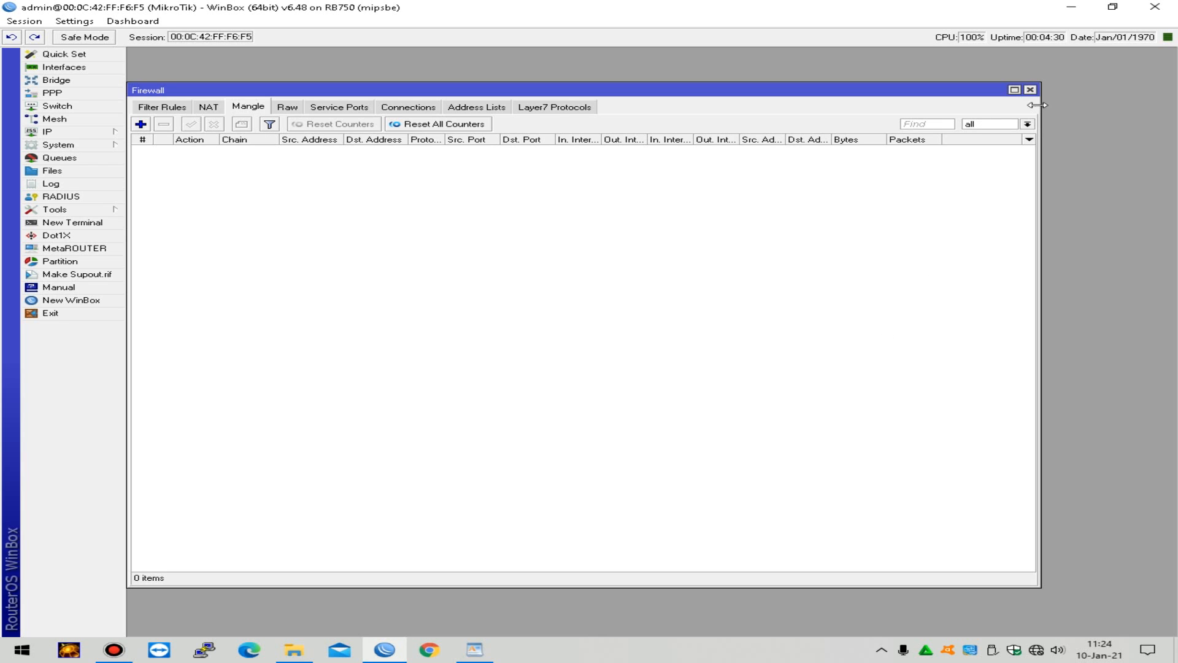
click(1031, 90)
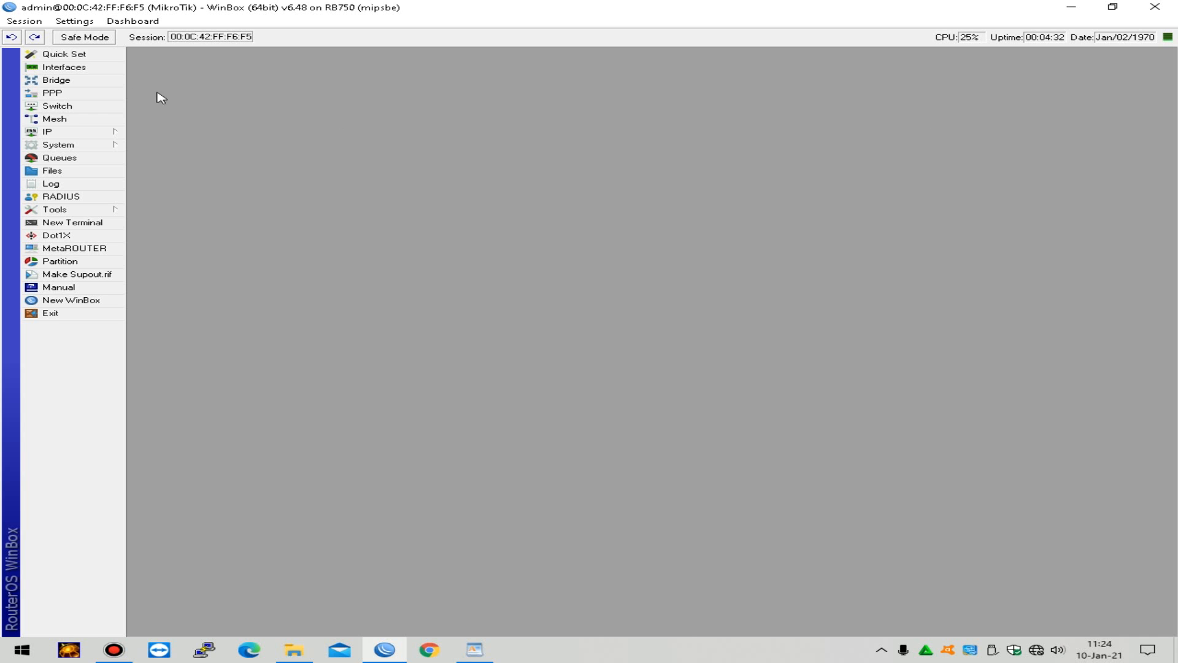
Step: Open the interface list, widen its window and examine the traffic on ether1 and ether2
click(86, 69)
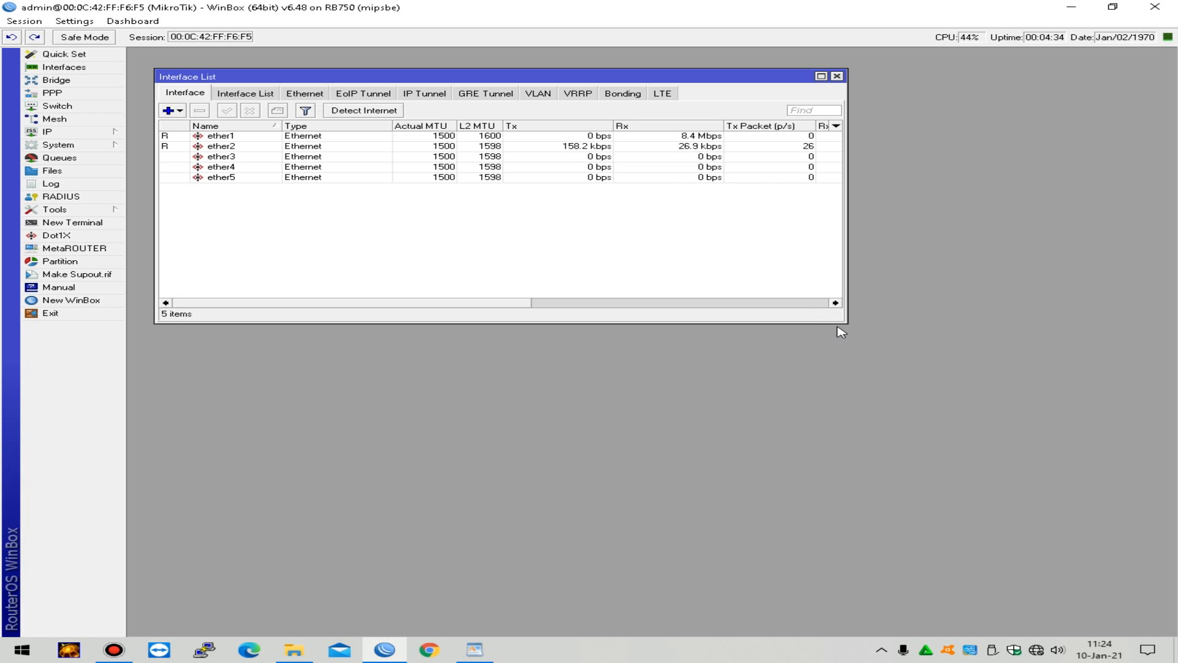
drag(845, 317, 1145, 260)
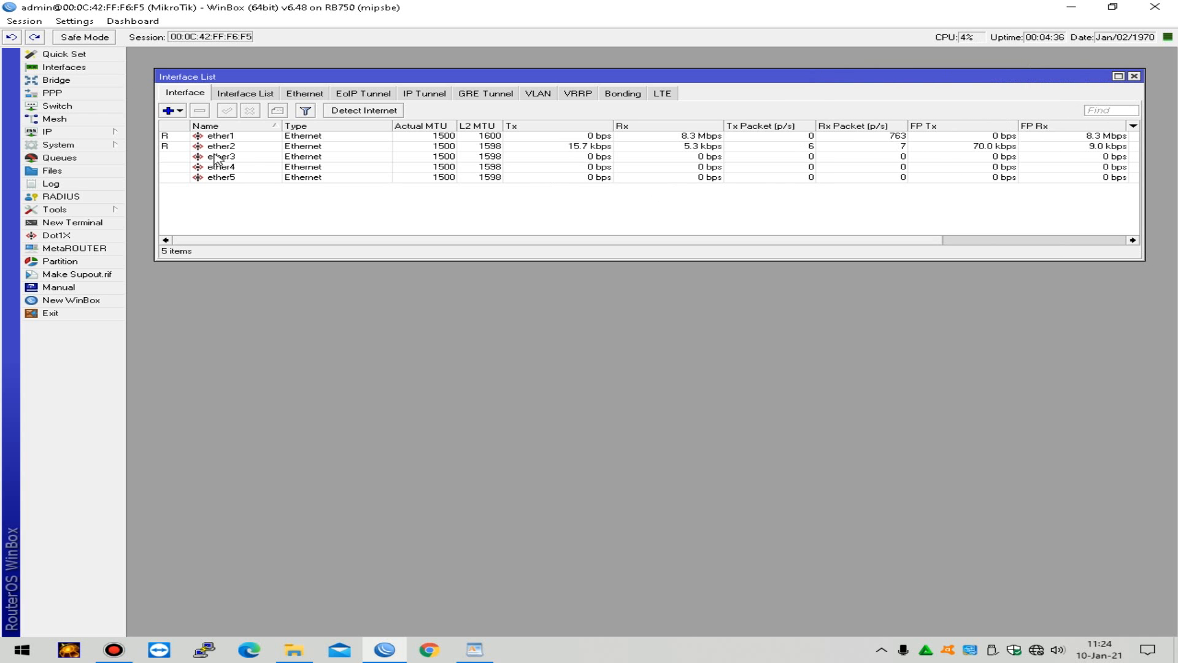
click(223, 137)
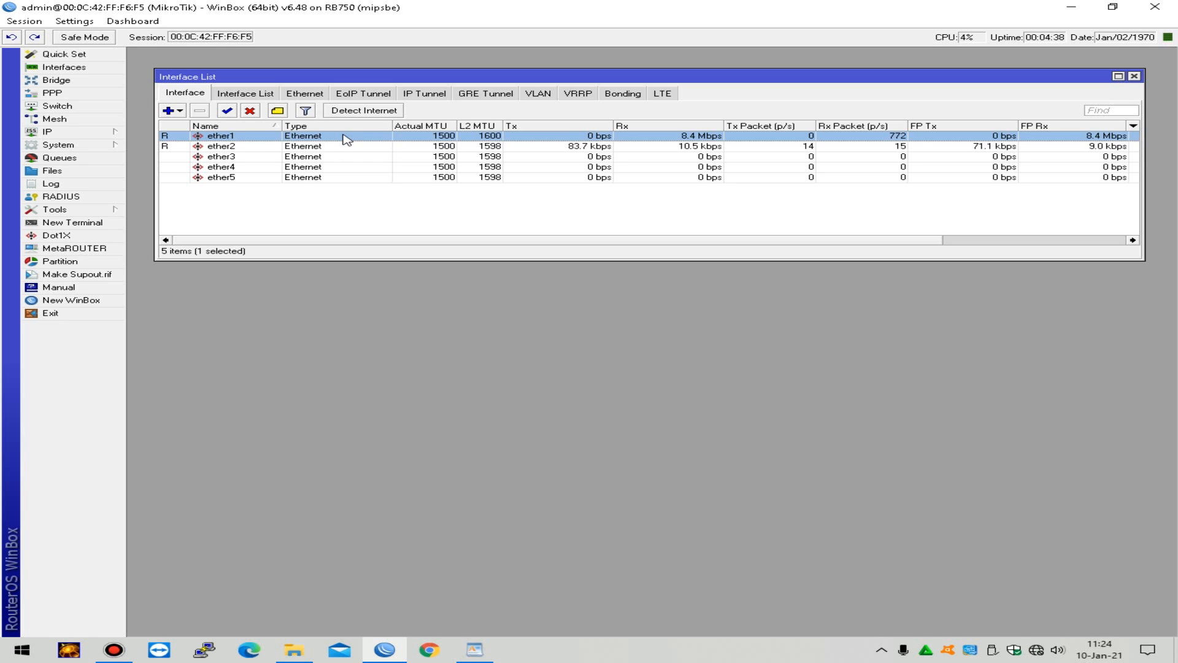
click(263, 148)
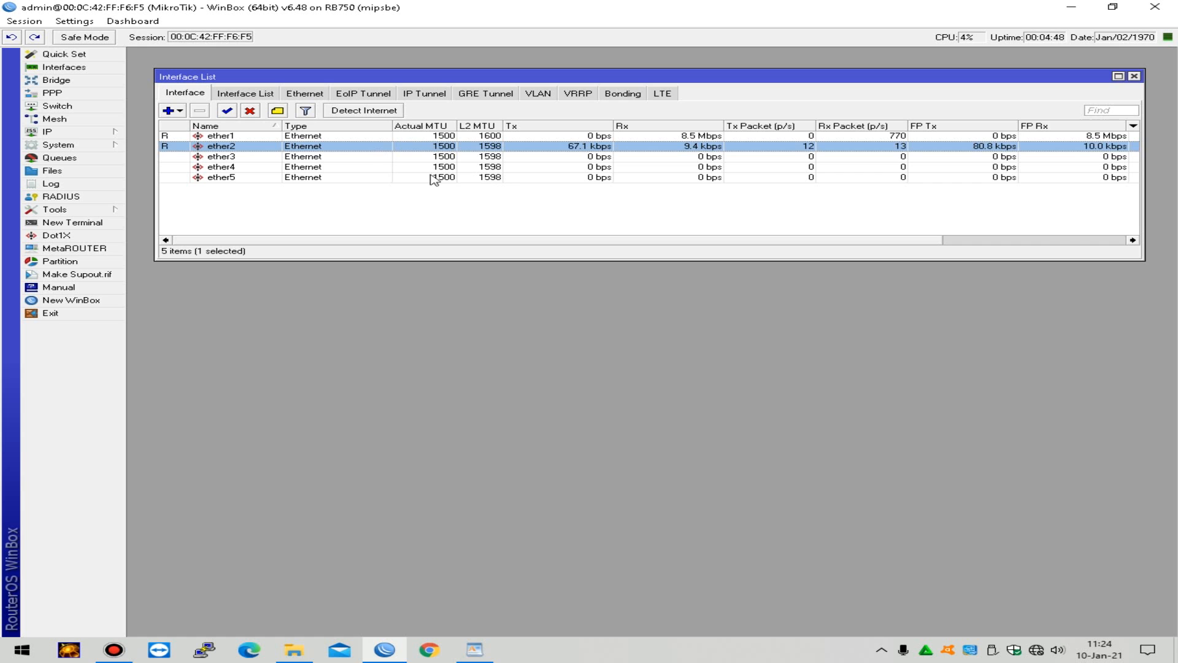
Step: Add a DHCP client on ether1 with peer DNS, peer NTP and the default route enabled
click(69, 134)
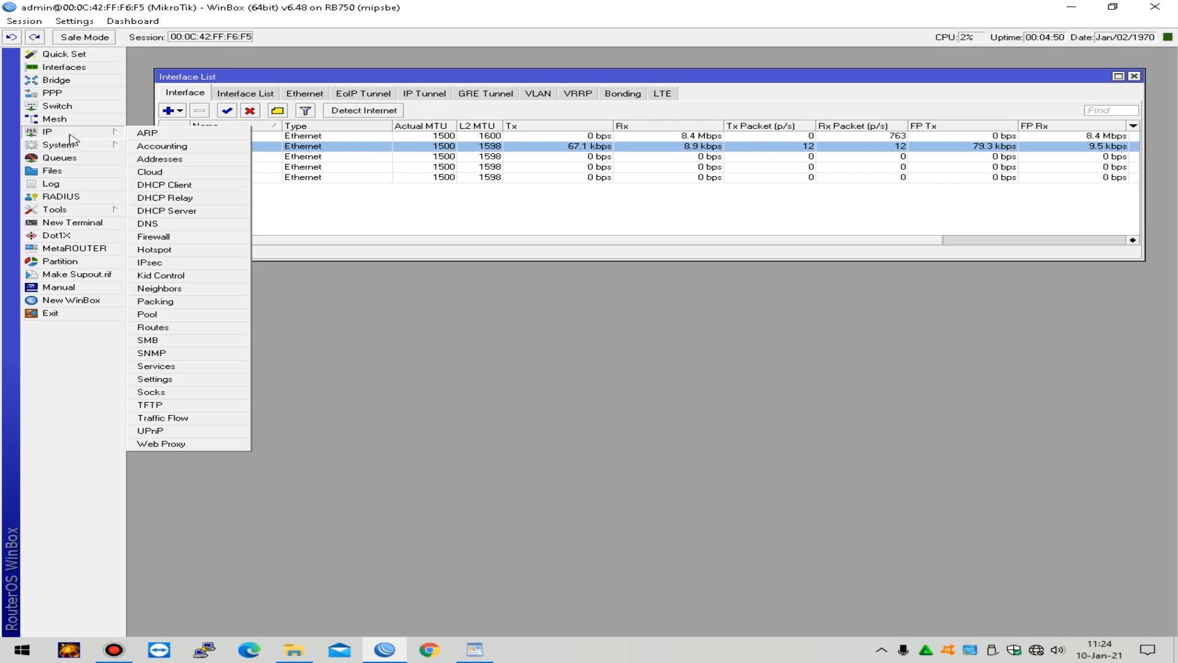
click(666, 394)
click(83, 134)
mouse_move(67, 149)
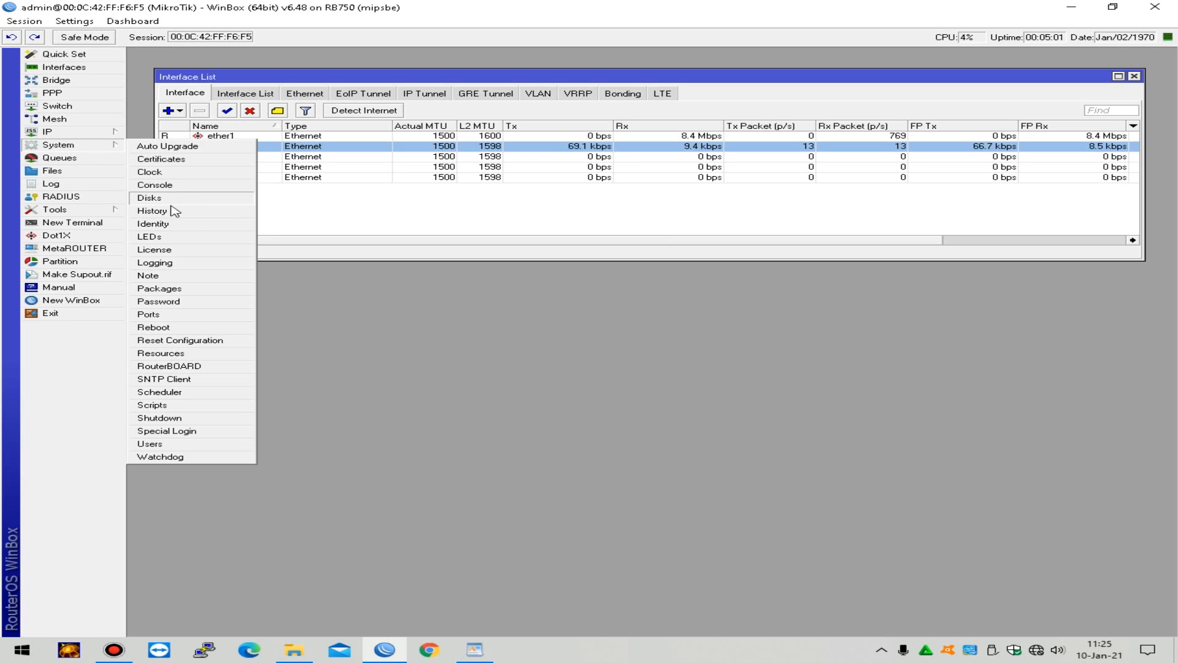
mouse_move(95, 135)
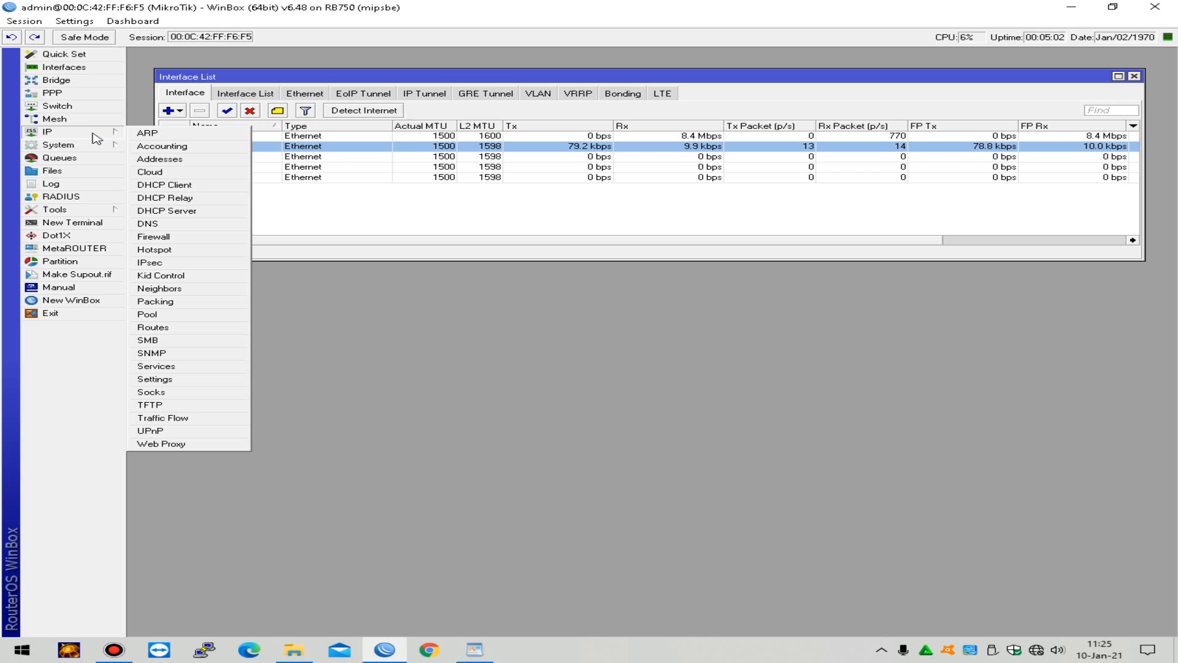
click(210, 185)
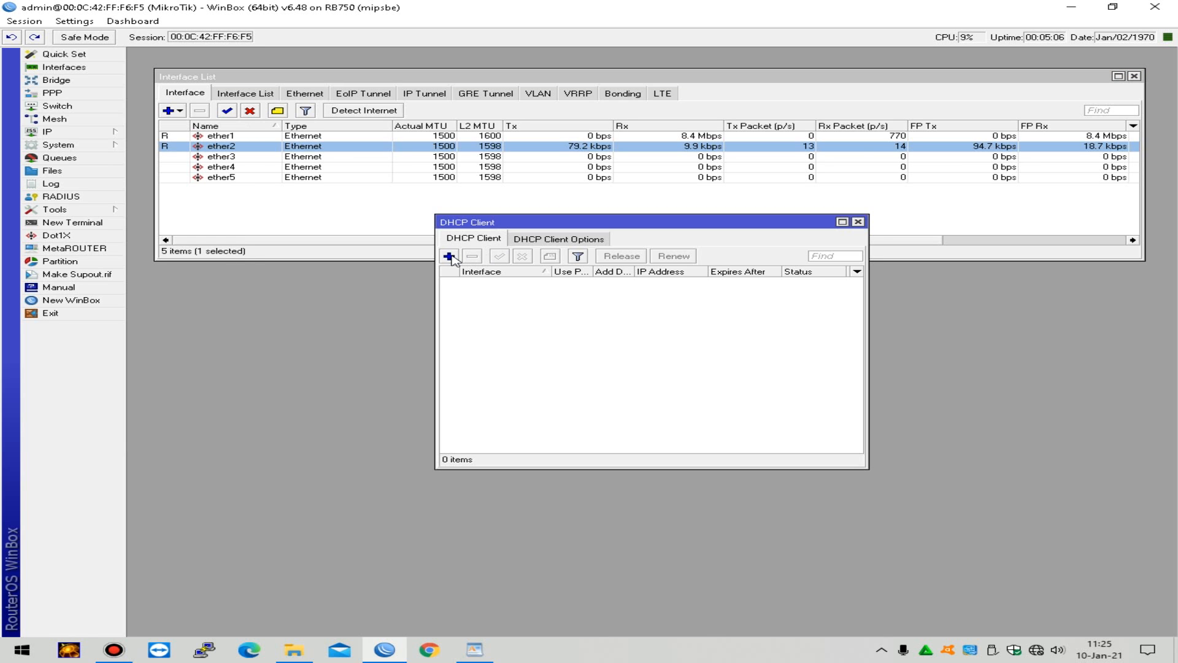
click(449, 257)
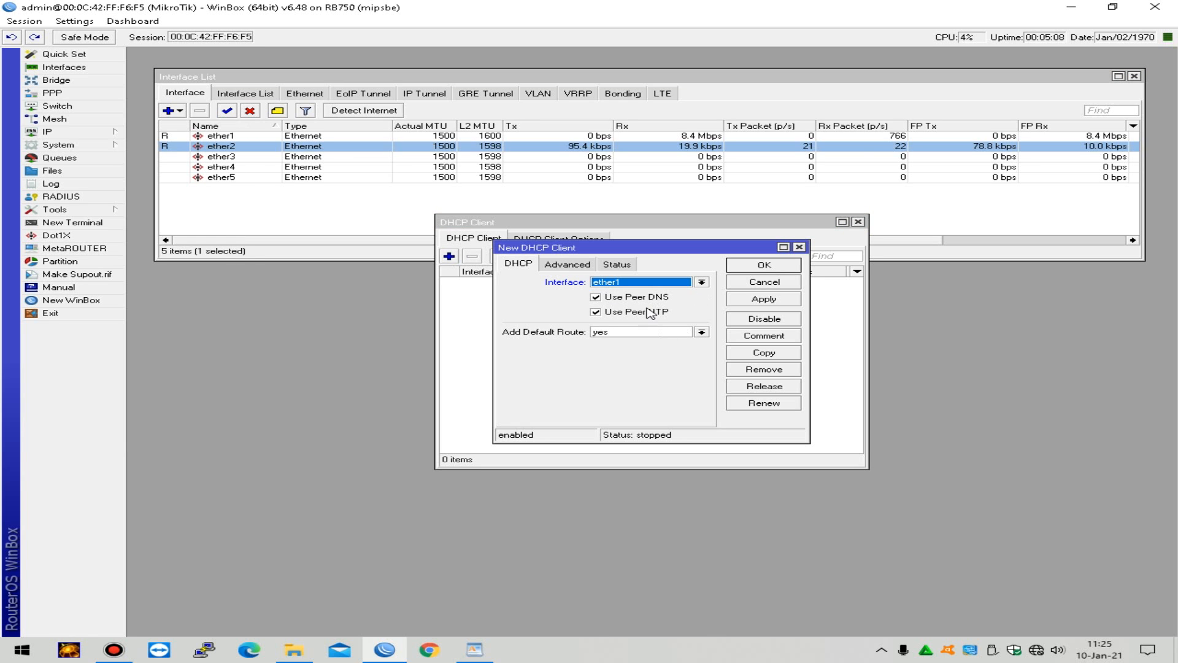
click(653, 332)
click(656, 337)
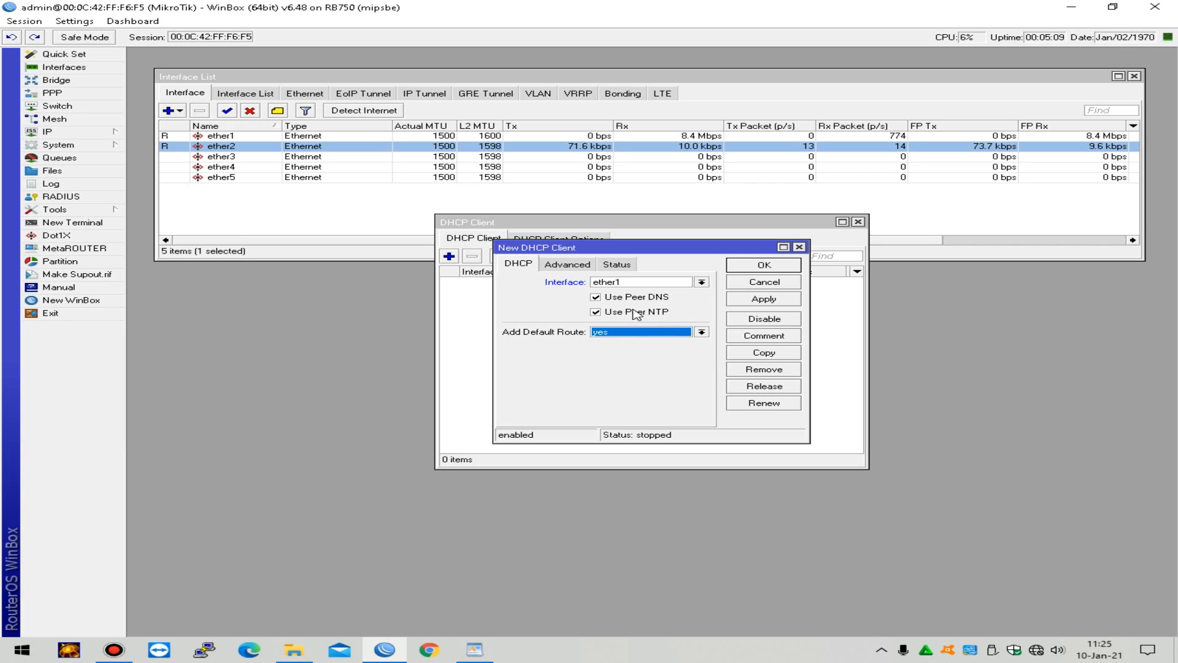
click(745, 299)
click(776, 267)
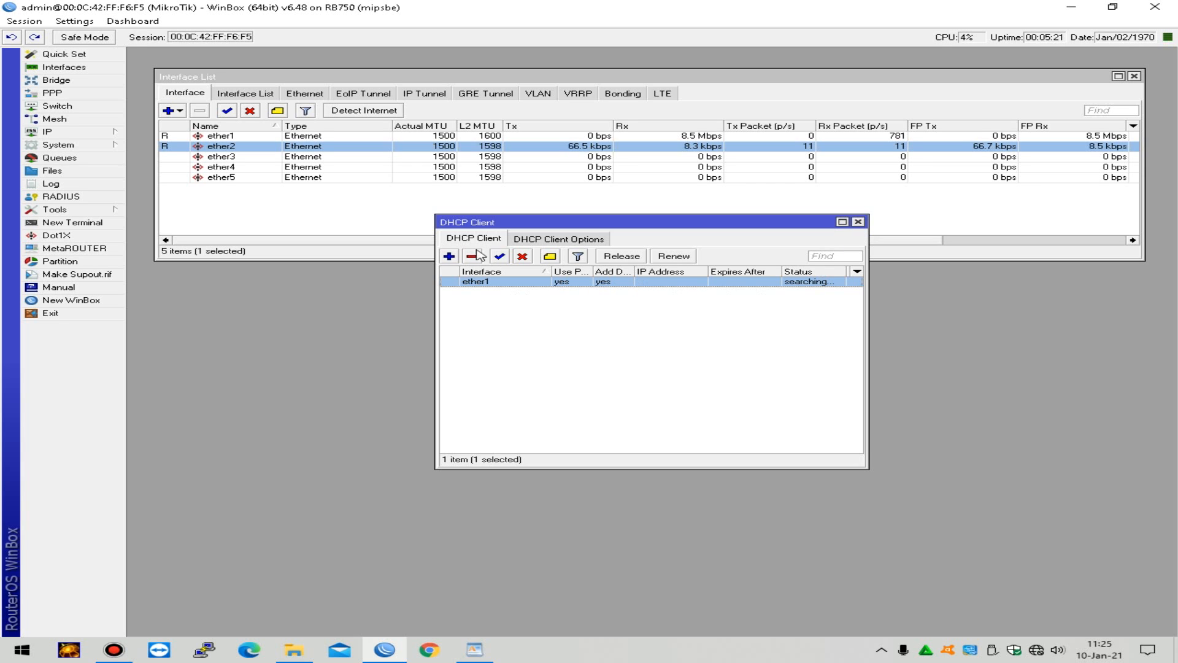
Step: Open the route list and place its window so the DHCP client entry stays visible above it
click(86, 132)
click(190, 327)
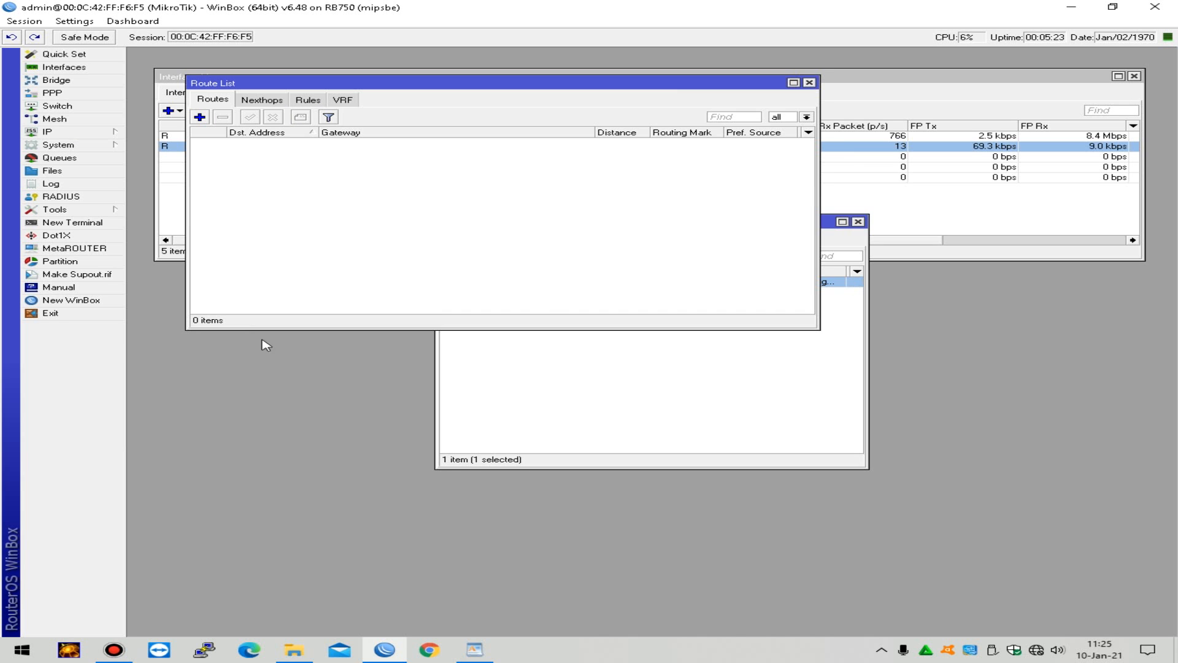
drag(303, 88, 583, 360)
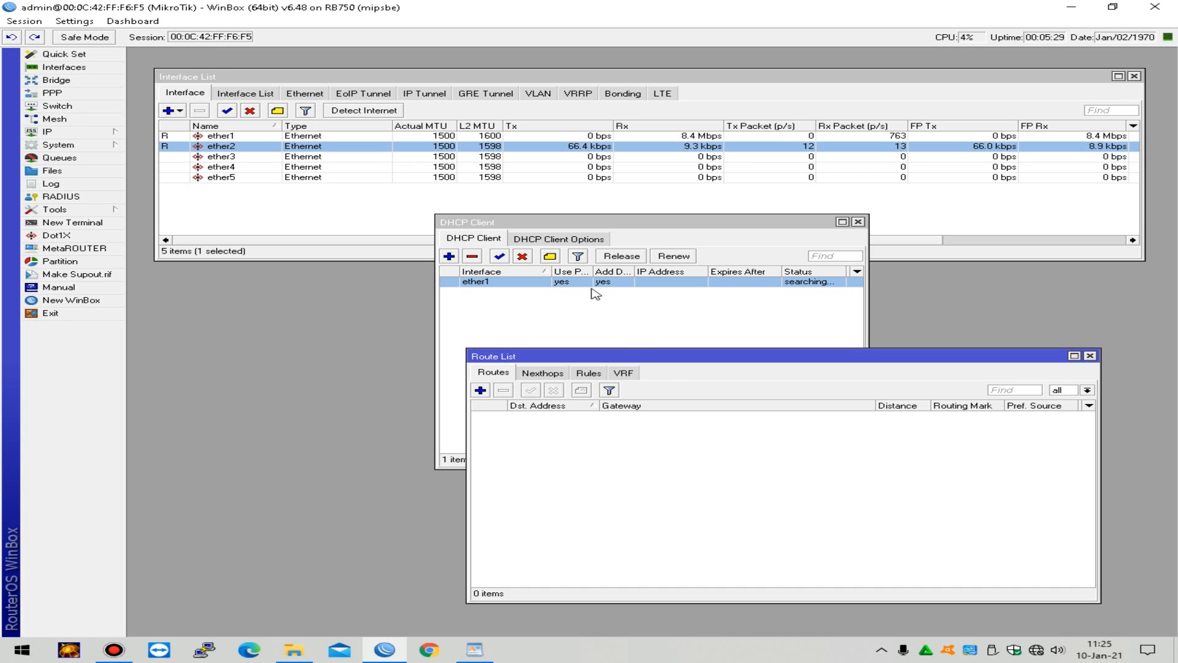
Step: Review the ether1 DHCP client's settings, delete that client and close the DHCP client list
double_click(604, 282)
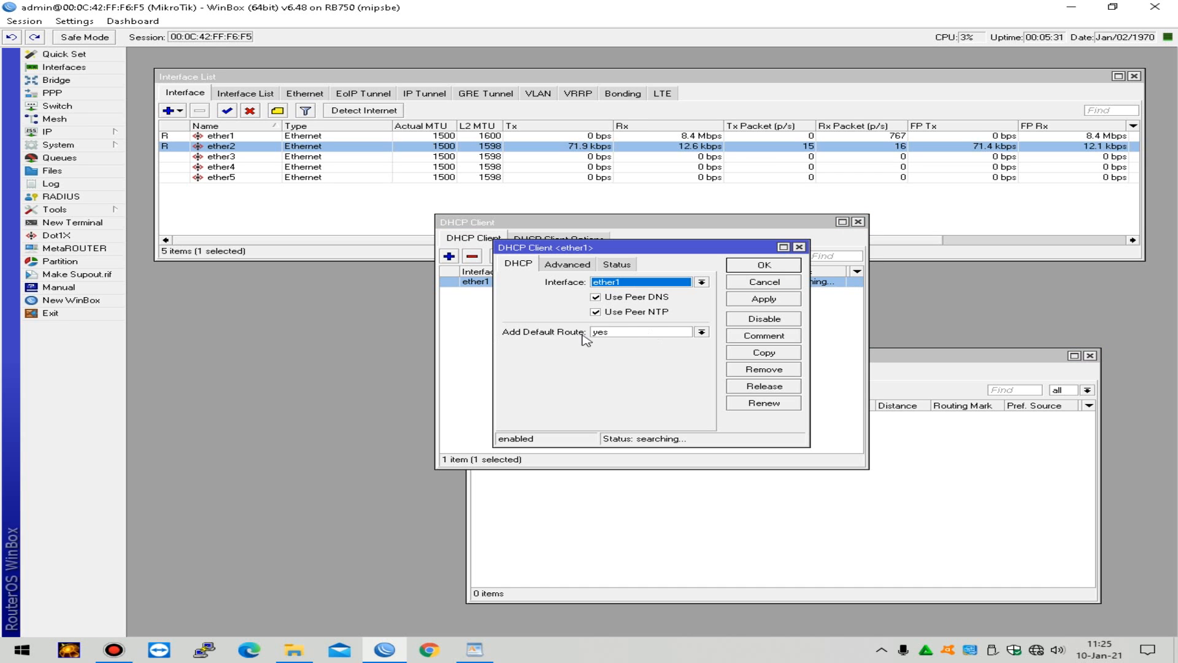
click(979, 436)
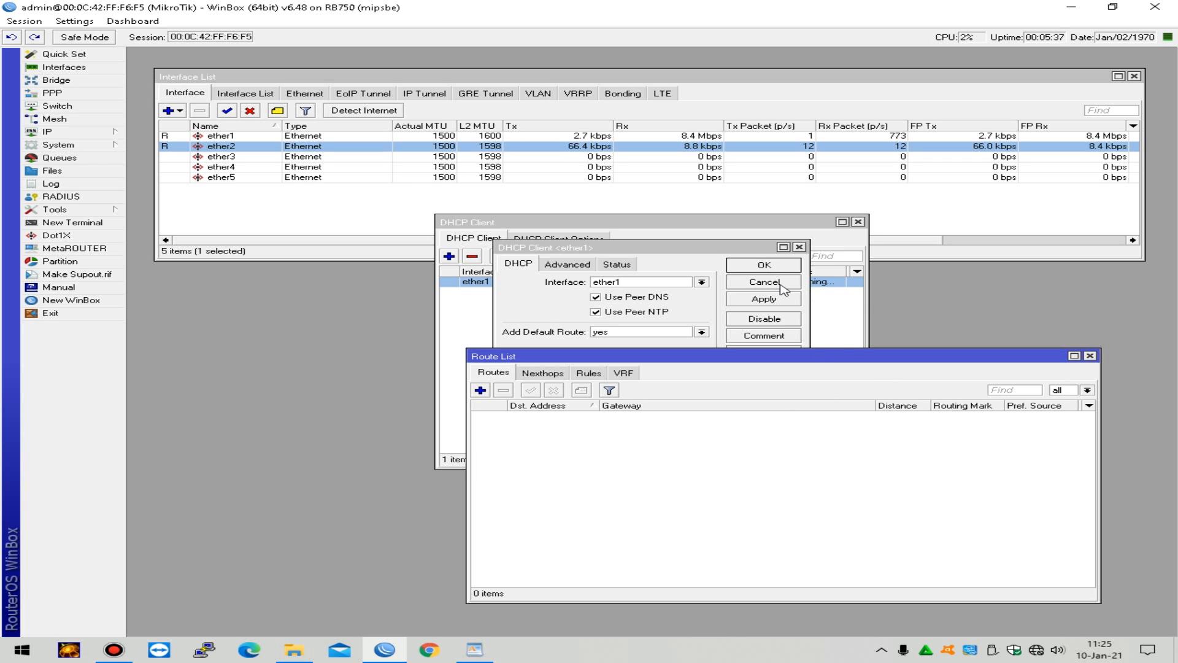
click(784, 287)
click(643, 284)
key(Delete)
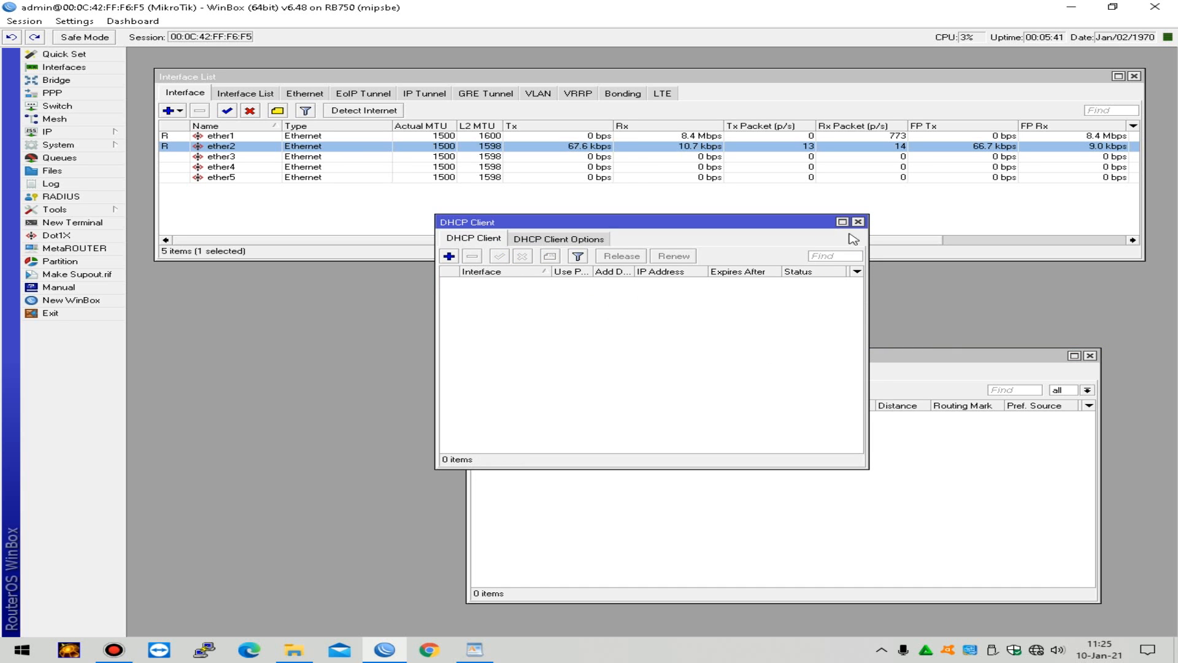
click(857, 222)
Step: Add the IP address 192.168.0.10 to interface ether1 in the address list
click(85, 132)
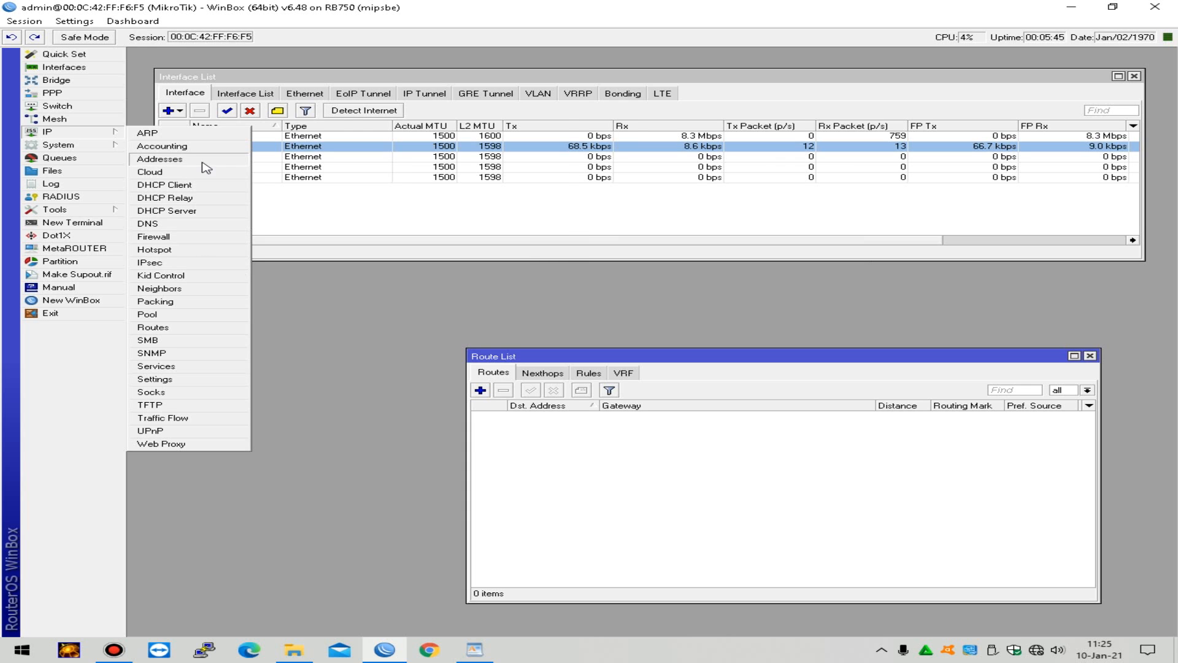
click(161, 159)
click(281, 126)
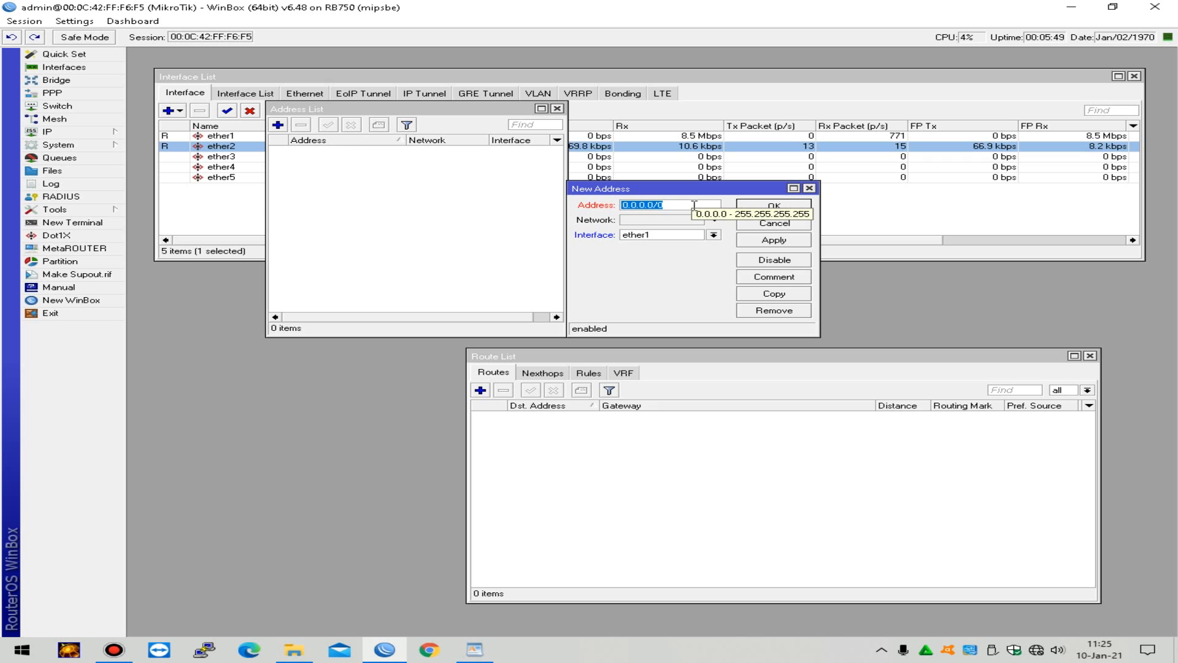
text(192.1)
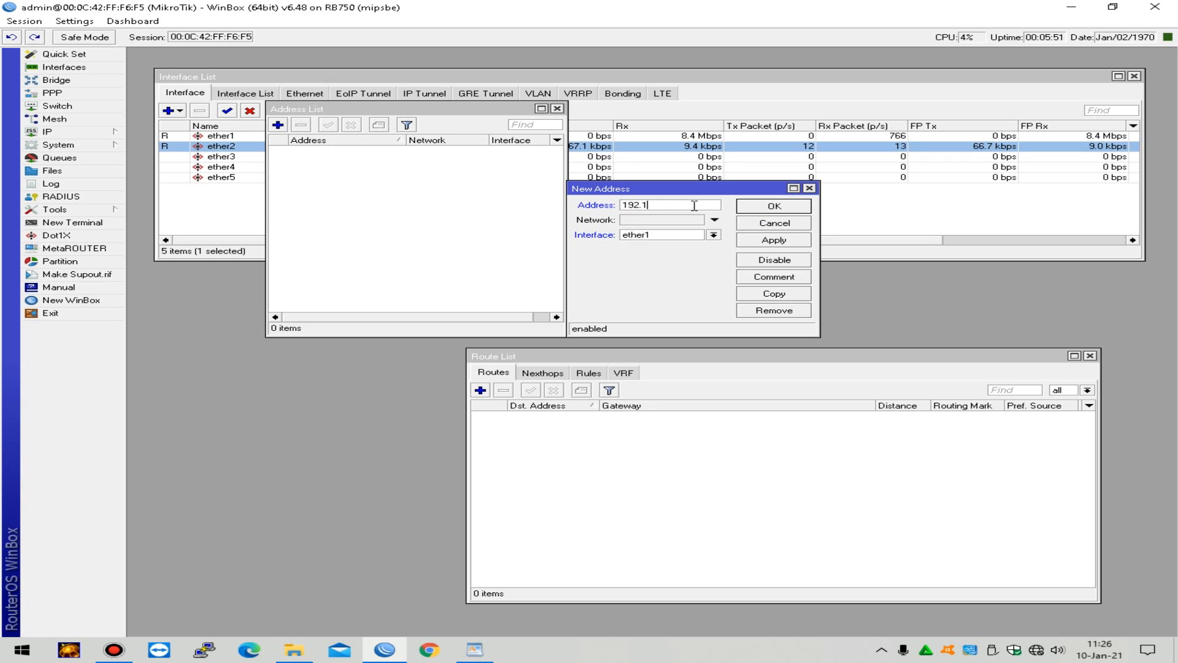
text(68.0.10)
click(791, 241)
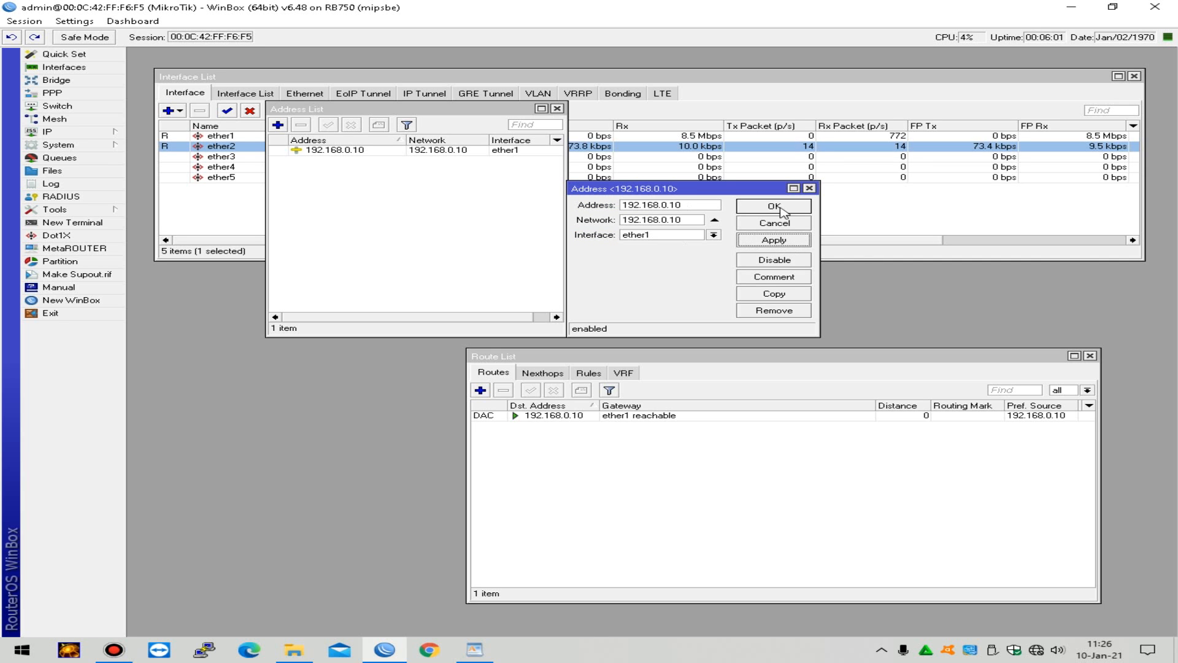
click(780, 209)
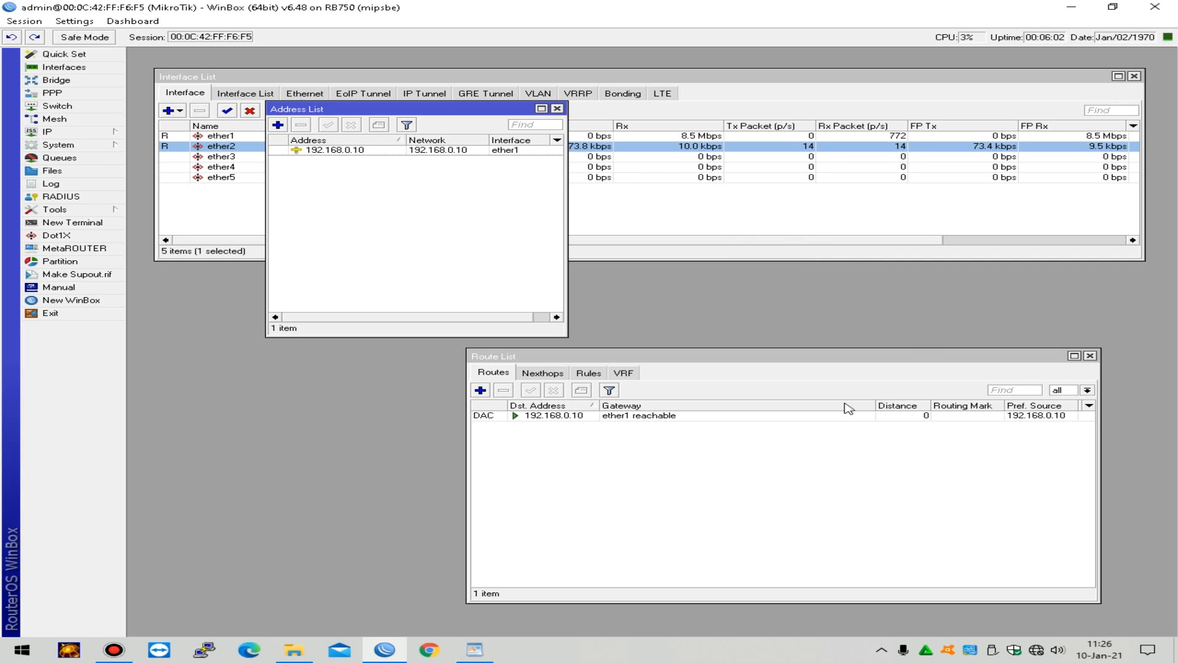
Step: Add a route for 0.0.0.0/0 through gateway 192.168.0.1 with ping gateway checking and distance 1
click(480, 390)
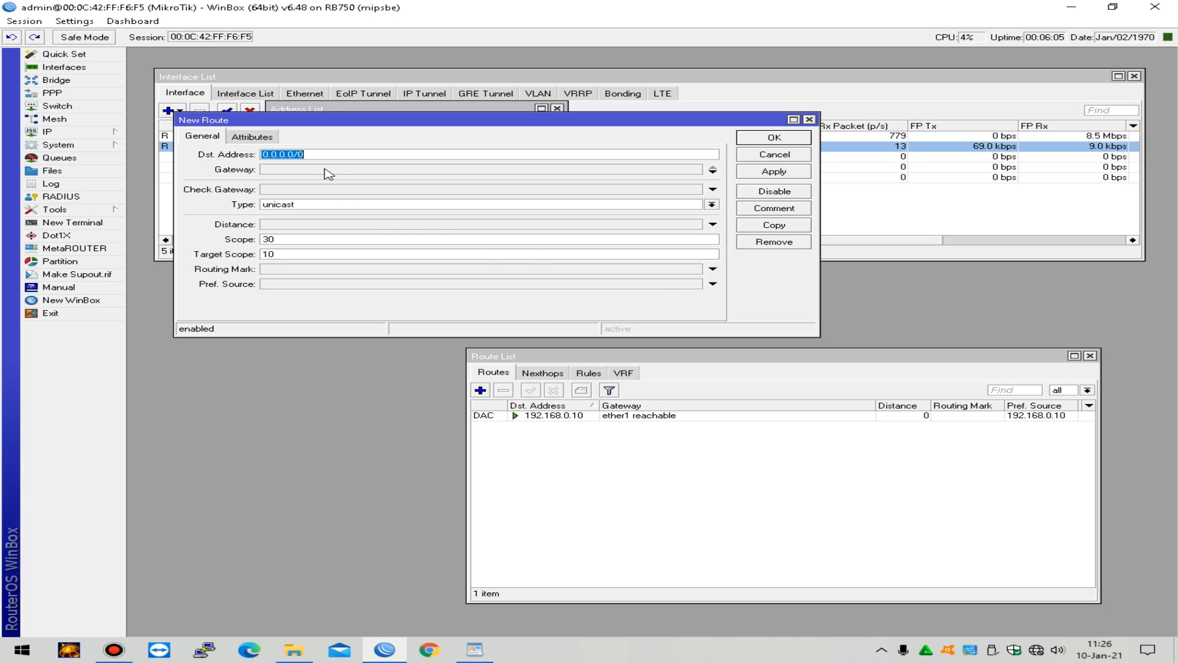
click(329, 174)
text(192.168.0.1)
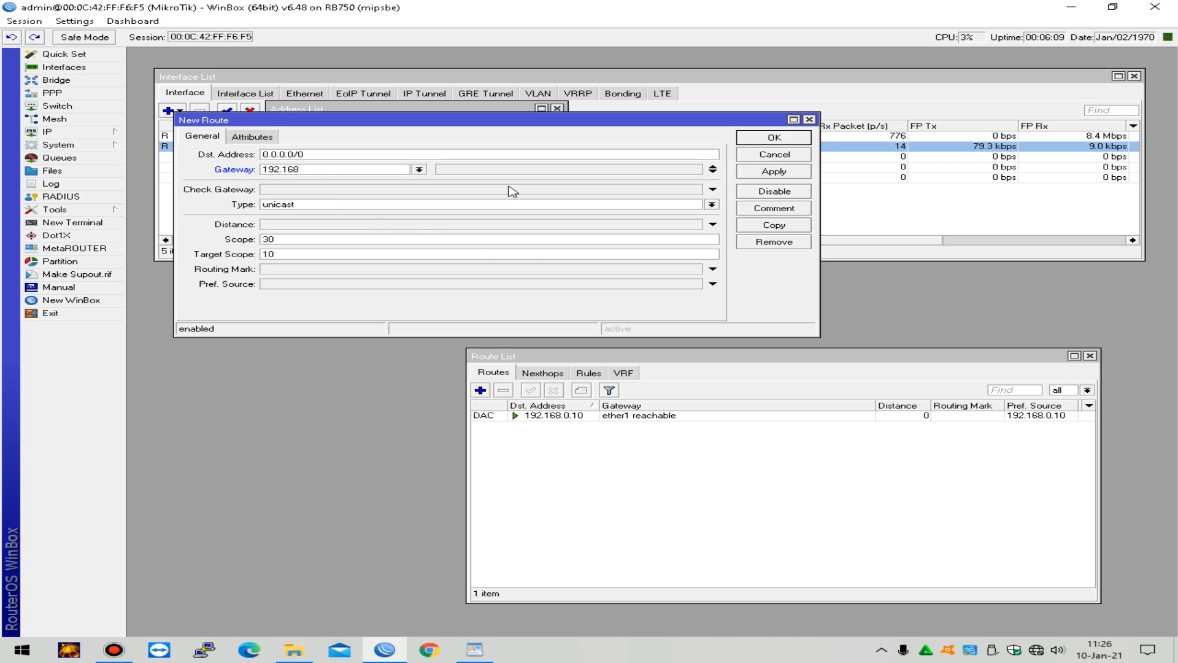
click(469, 191)
click(341, 227)
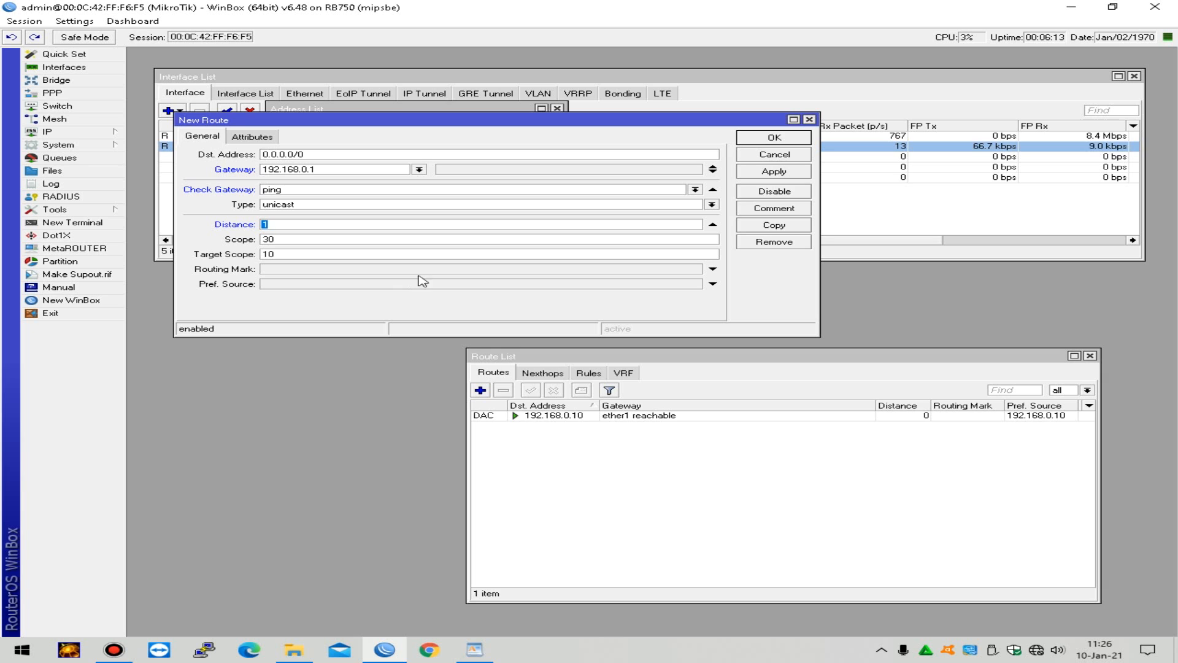
click(779, 174)
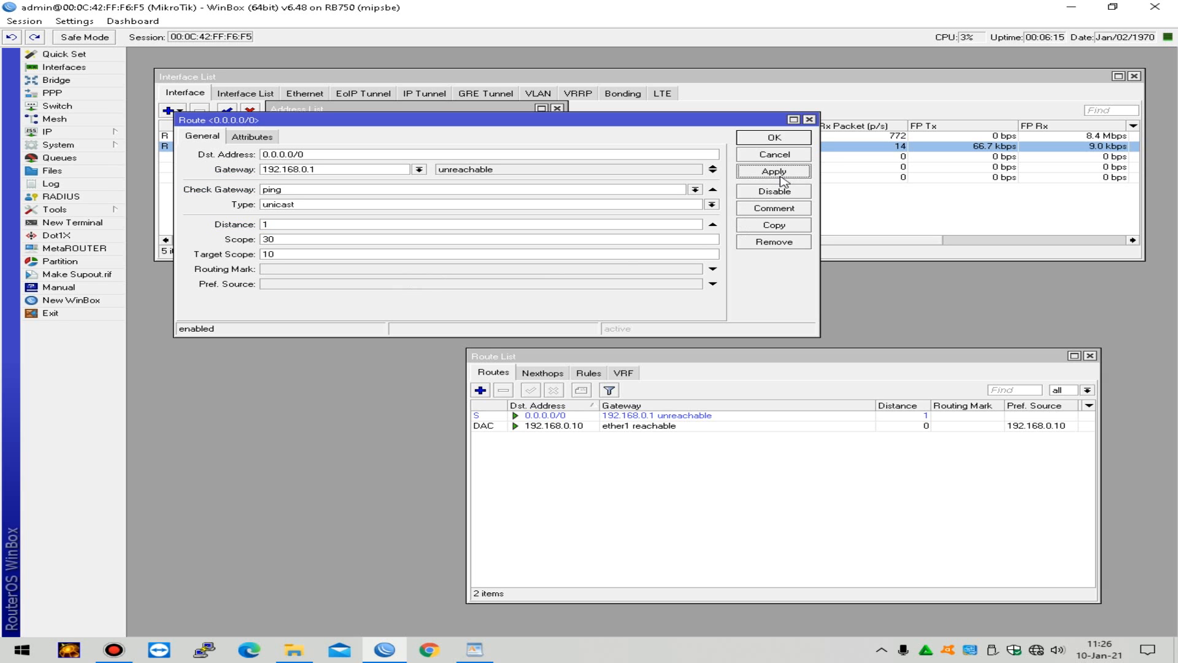
click(787, 139)
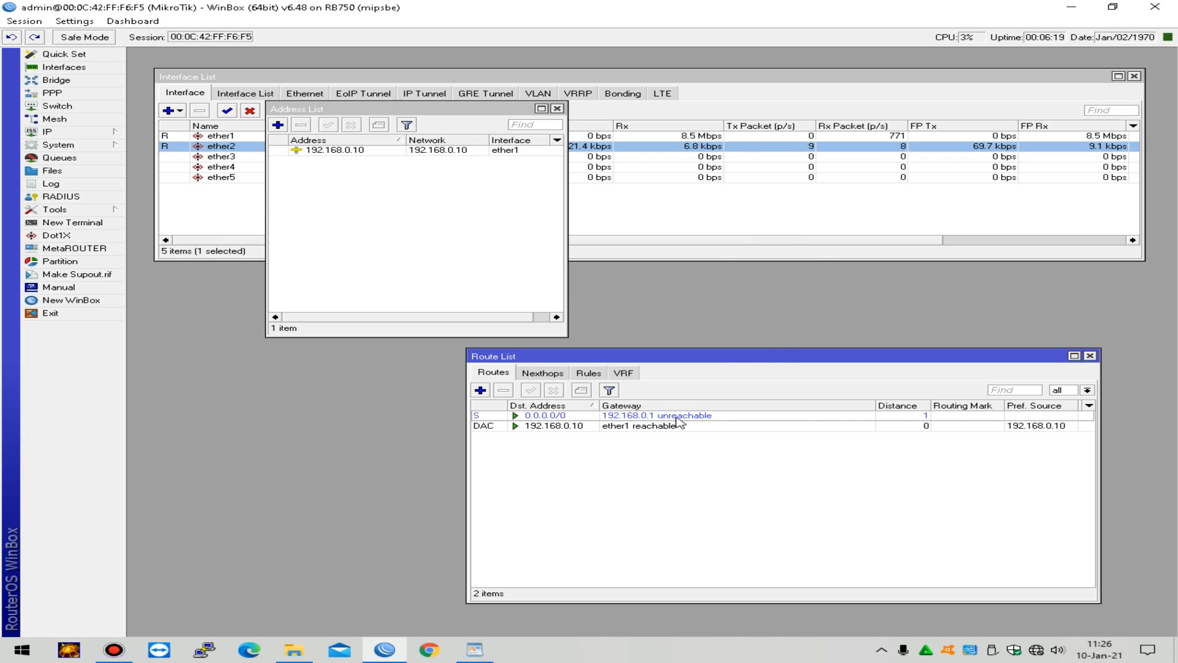
click(677, 417)
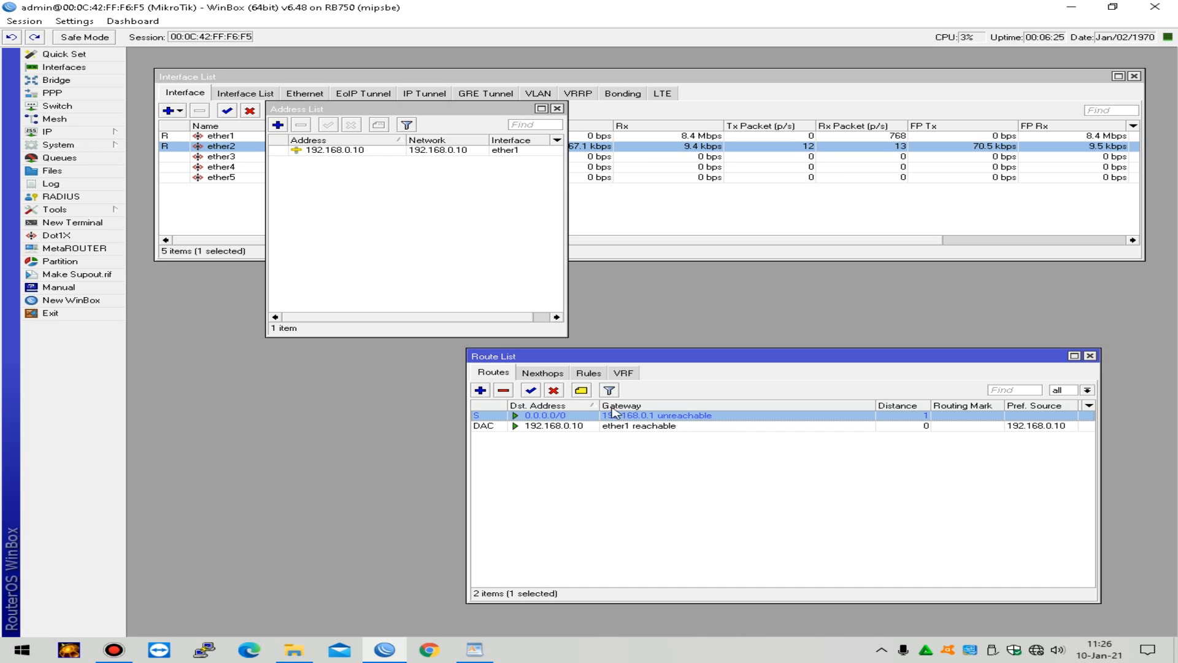
Step: Change the ether1 IP address to 172.10.10.100
double_click(431, 151)
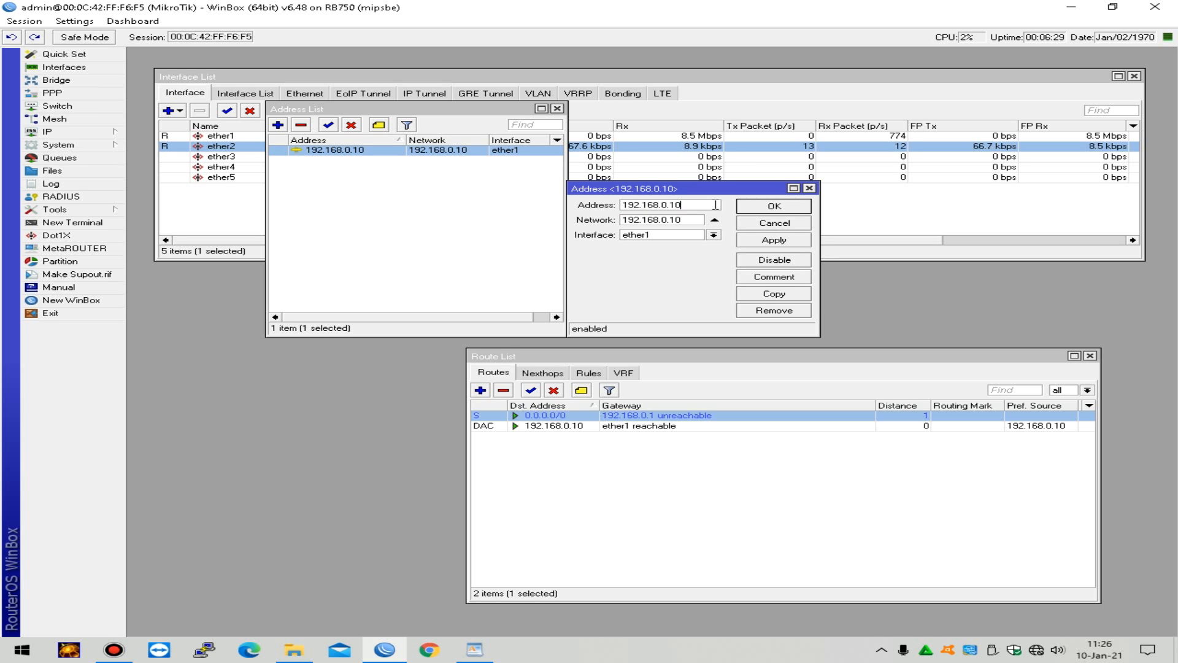
text(172.10.)
click(771, 239)
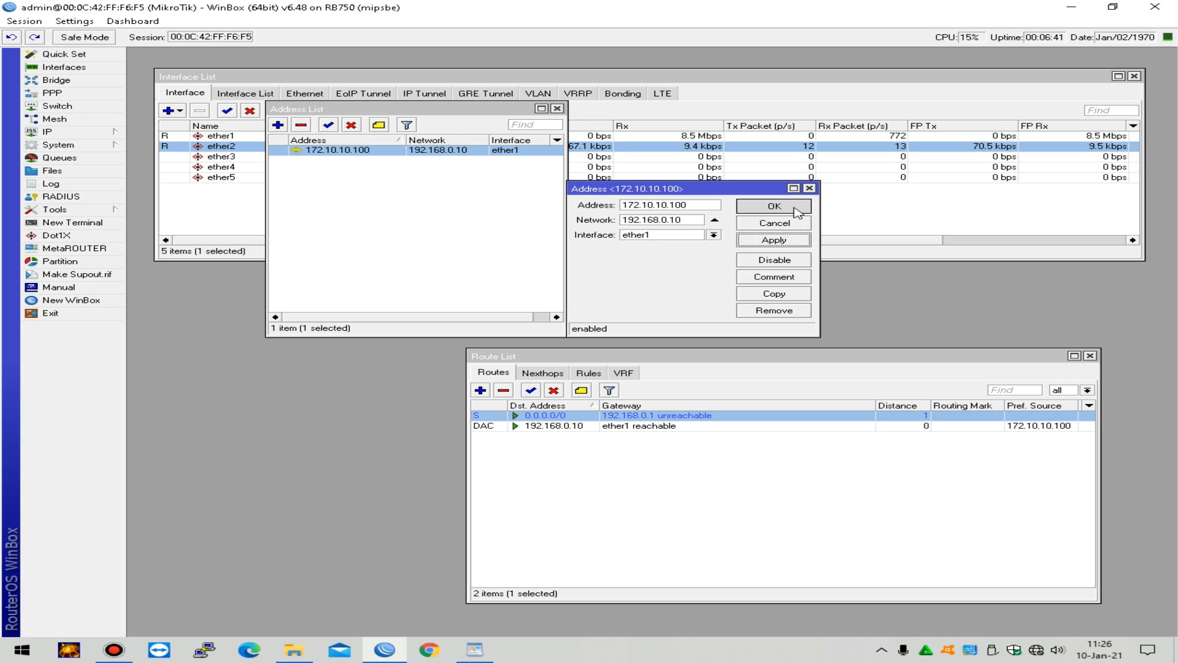
click(796, 209)
Step: Set the gateway of the 0.0.0.0/0 route to 172.10.10.1 and apply the change
double_click(748, 415)
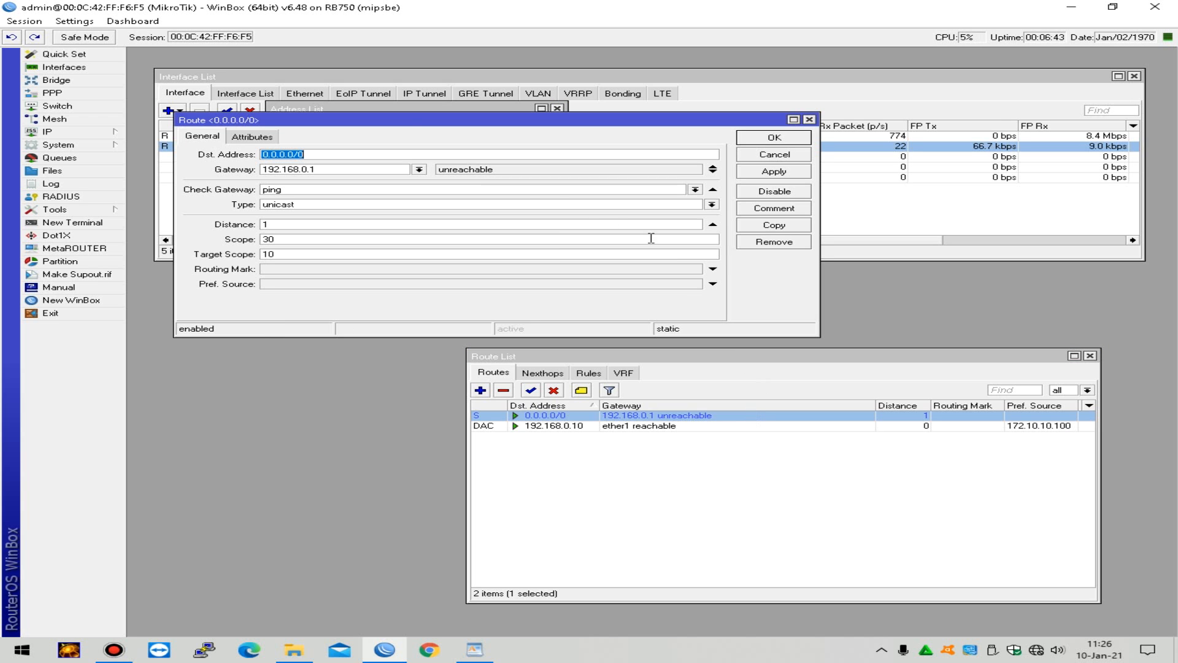
drag(411, 127, 654, 255)
drag(571, 298, 500, 309)
text(172.10.0)
key(BackSpace)
text(1)
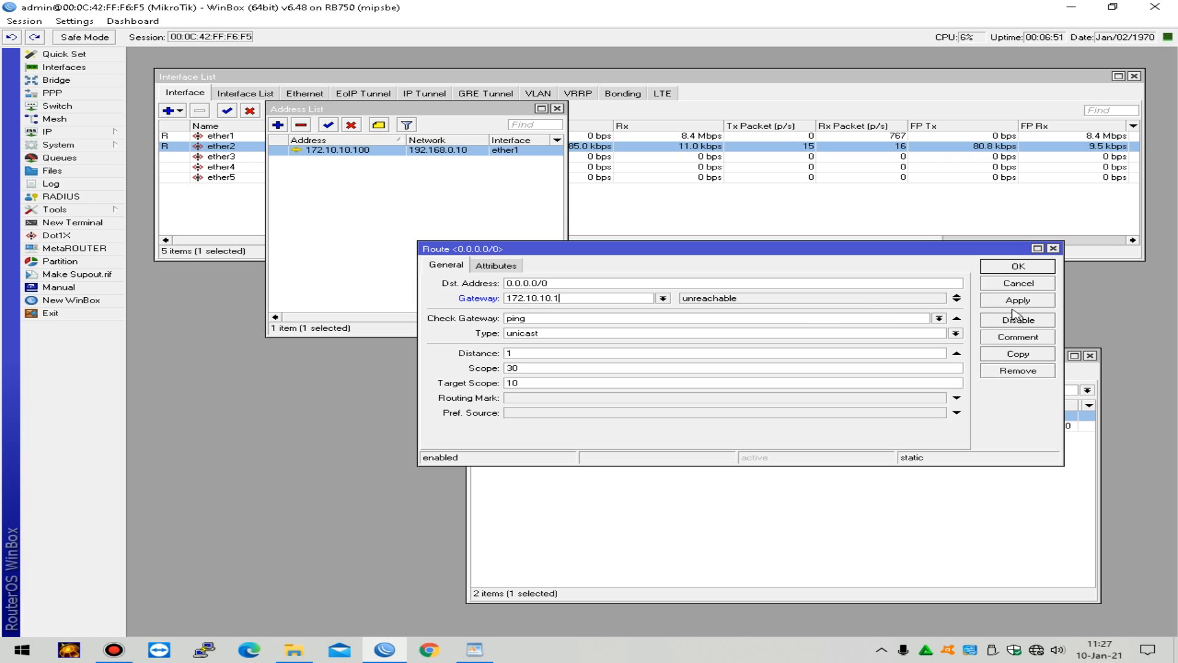
click(1020, 302)
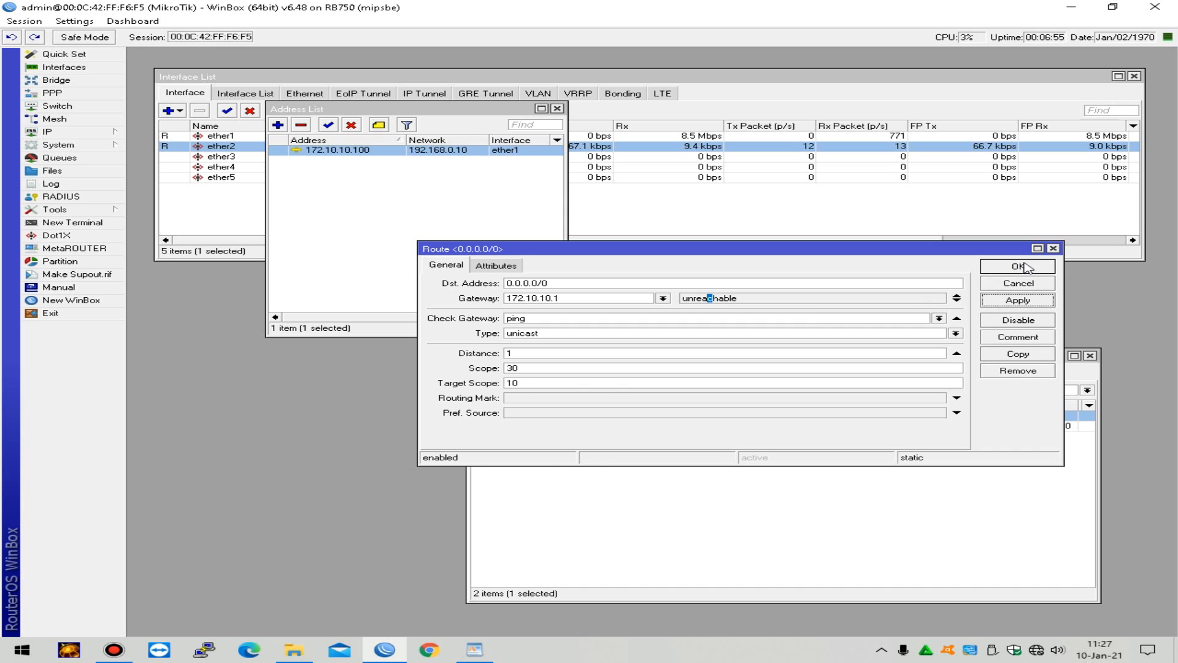
Step: Confirm the 0.0.0.0/0 route settings and close the route
click(1023, 266)
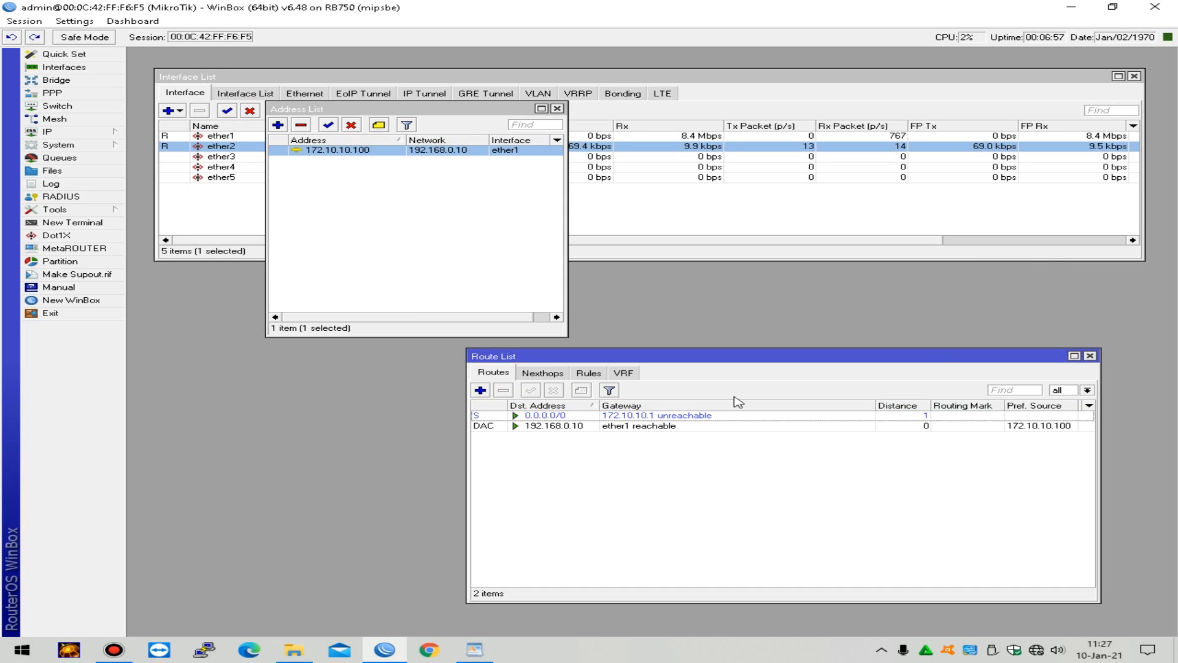
double_click(410, 152)
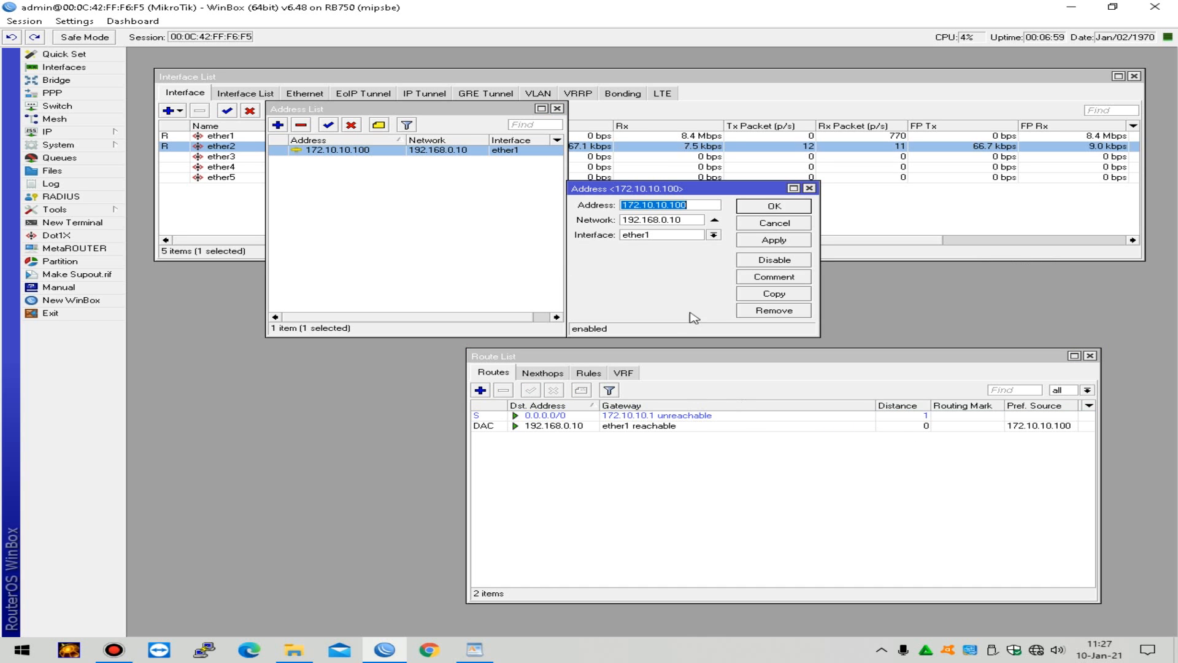
text(1)
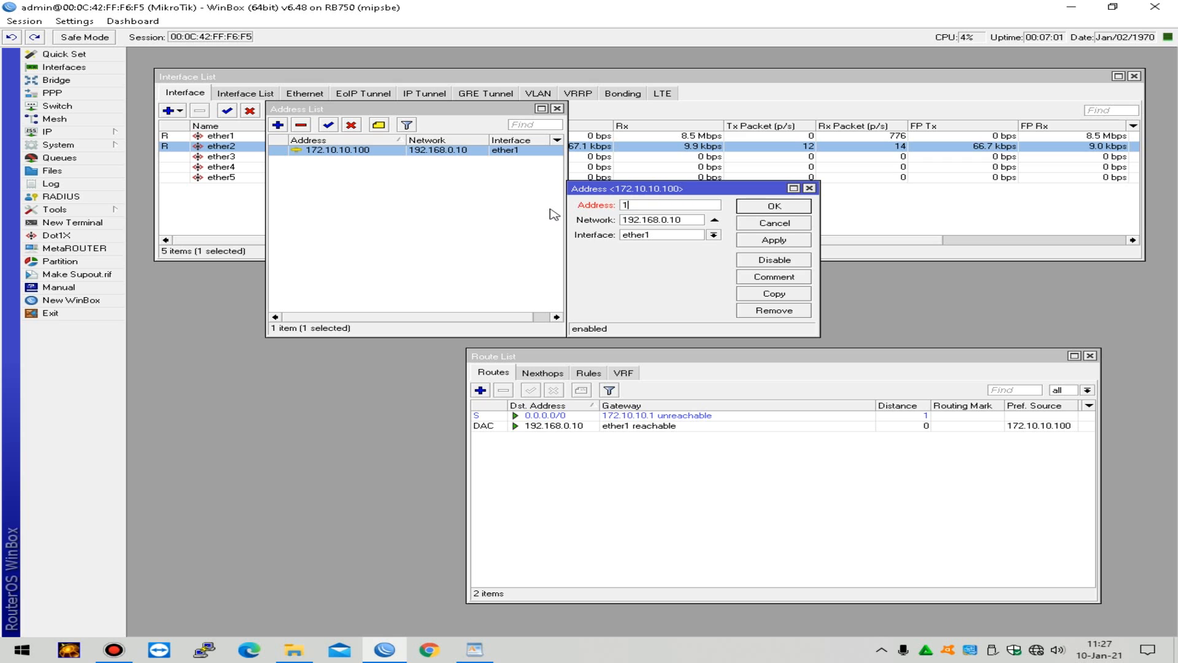
text(0.100)
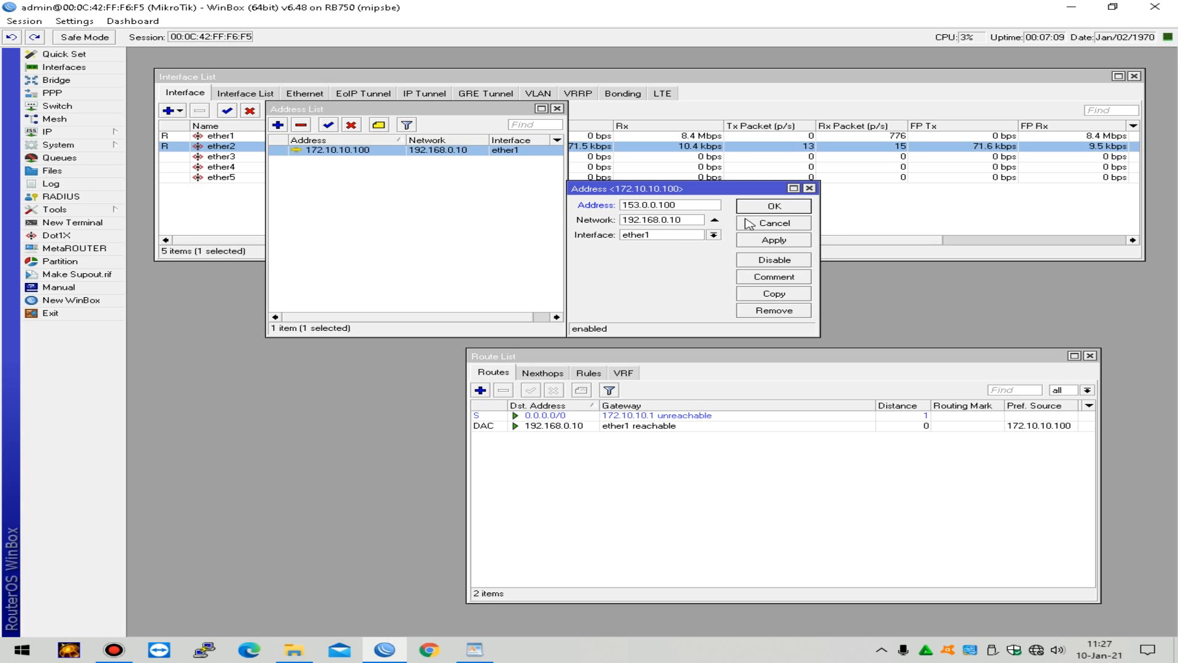
click(789, 225)
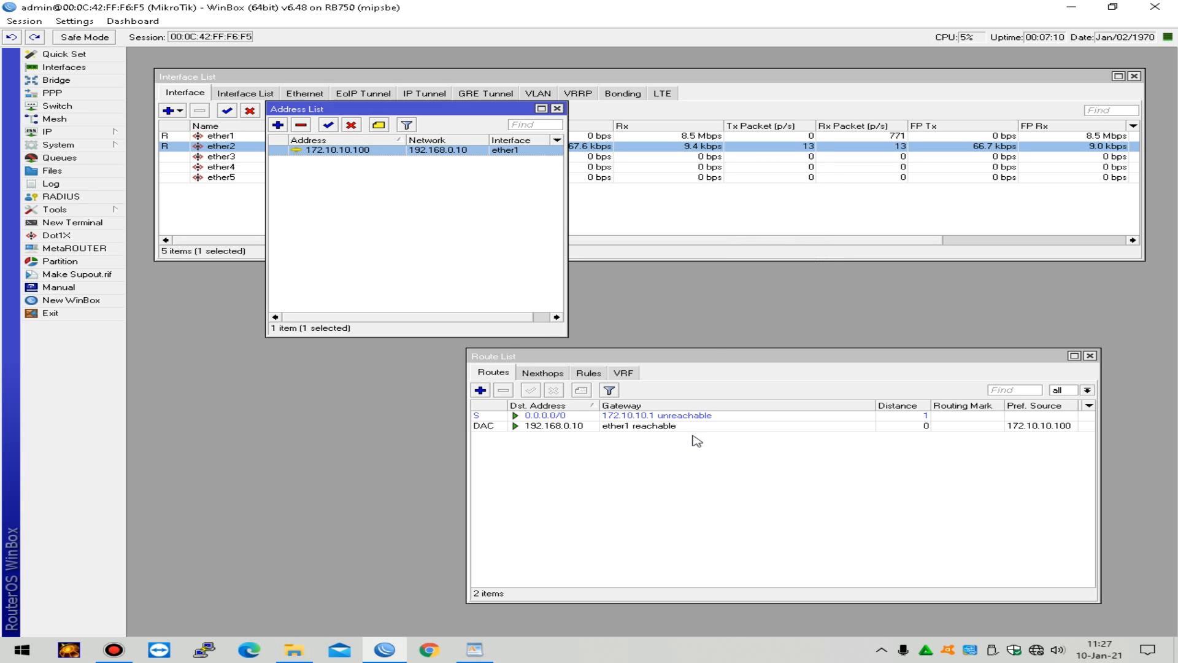
Step: Add the /24 prefix to the ether1 address so it reads 172.10.10.100/24, and confirm the change
click(658, 417)
double_click(417, 150)
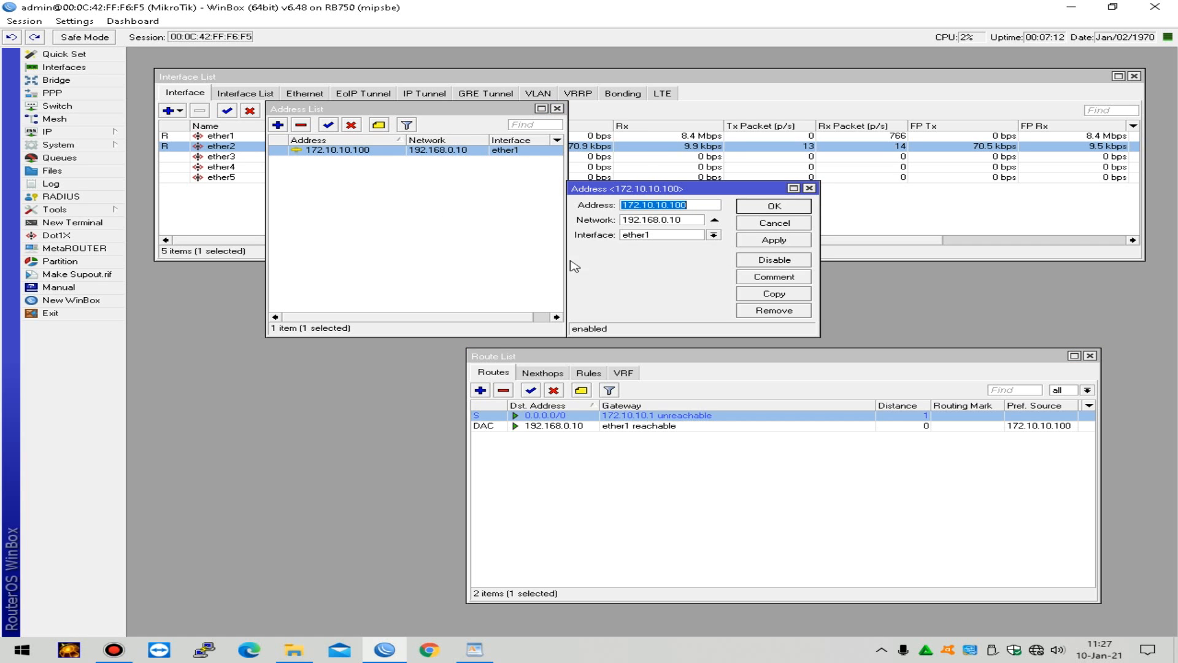
click(712, 206)
text(/24)
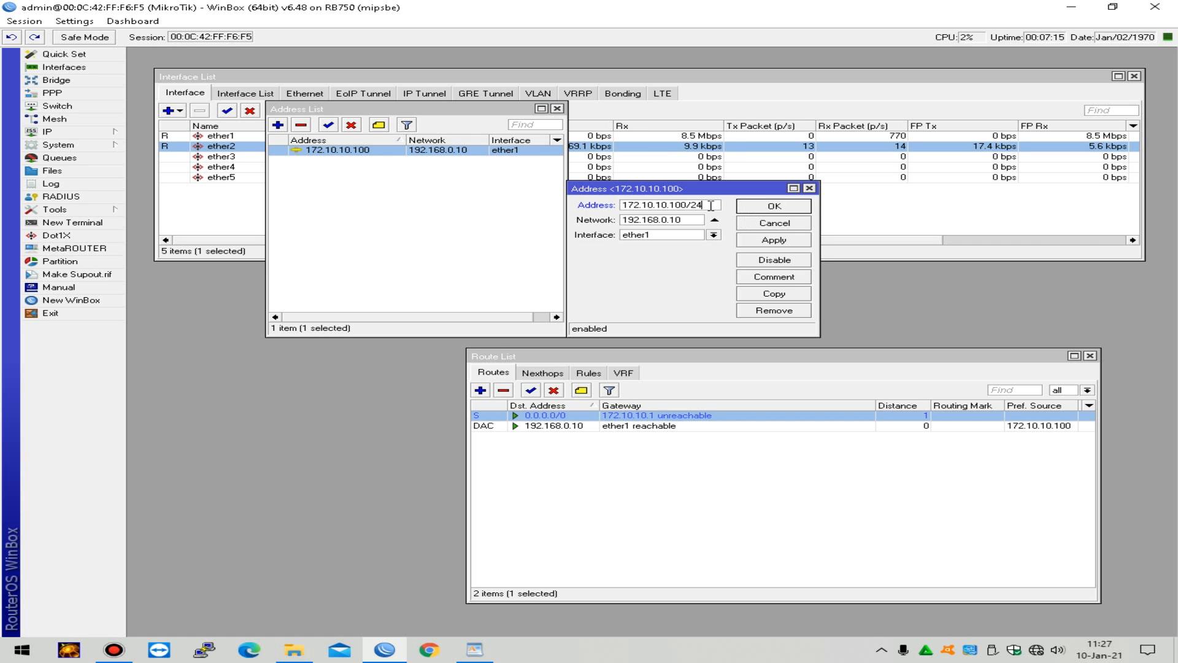
click(745, 243)
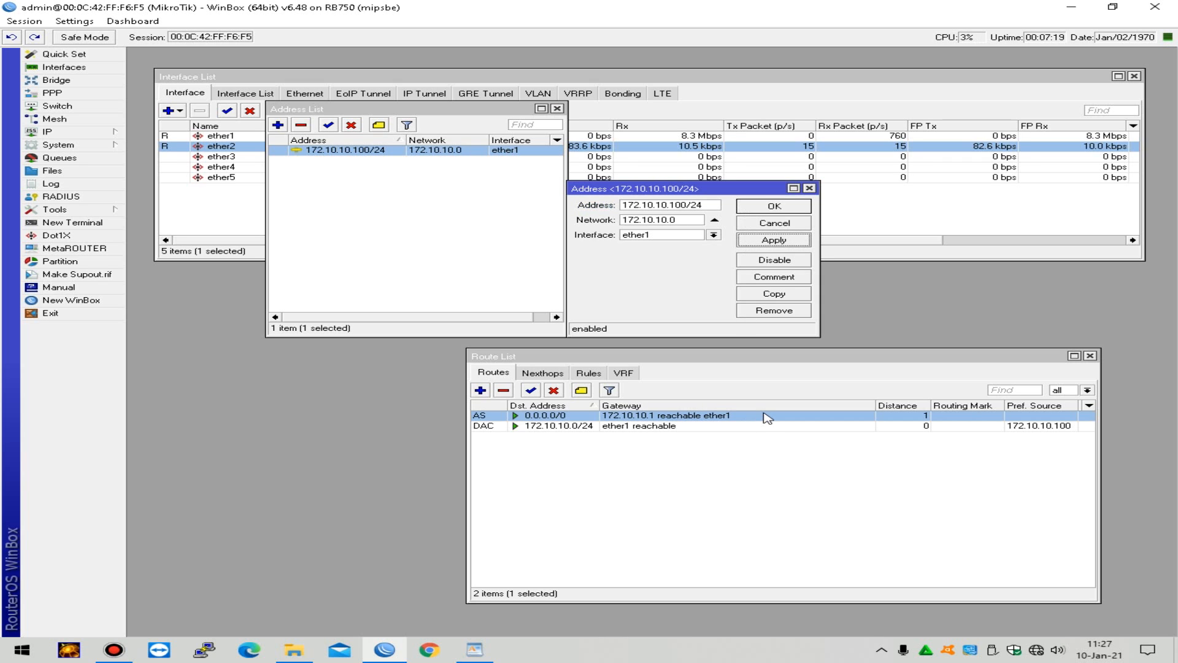
click(709, 205)
click(774, 207)
Step: Add a firewall NAT rule with chain srcnat, out interface ether1 and action masquerade
click(89, 132)
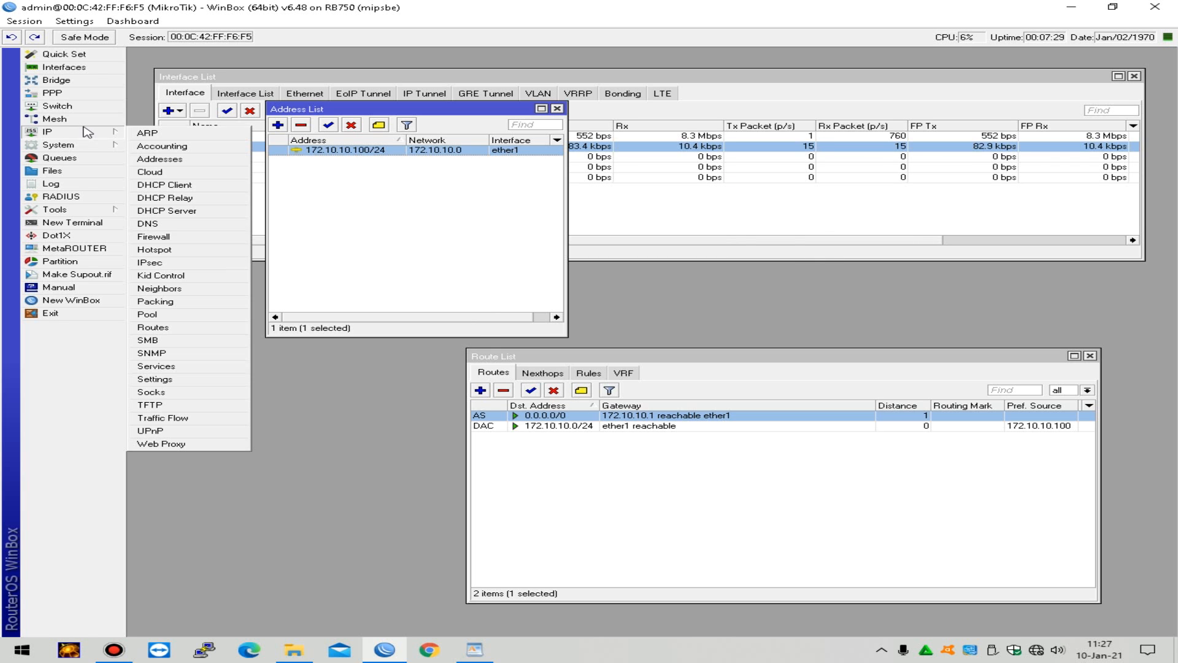
click(206, 237)
click(206, 108)
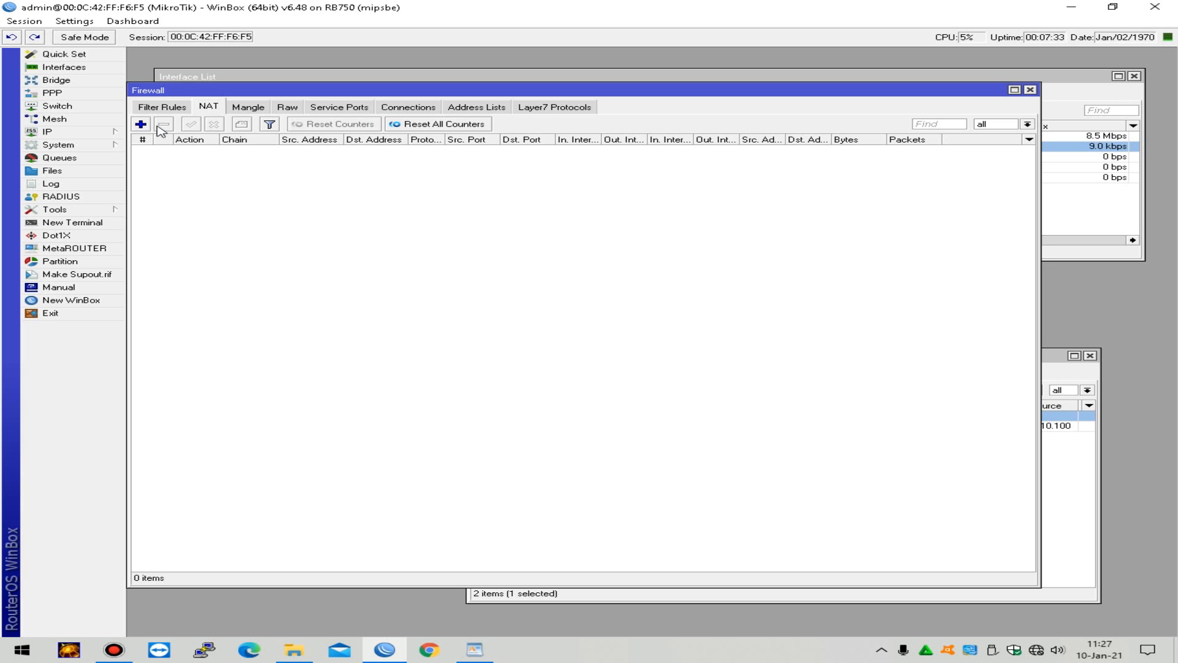
click(140, 124)
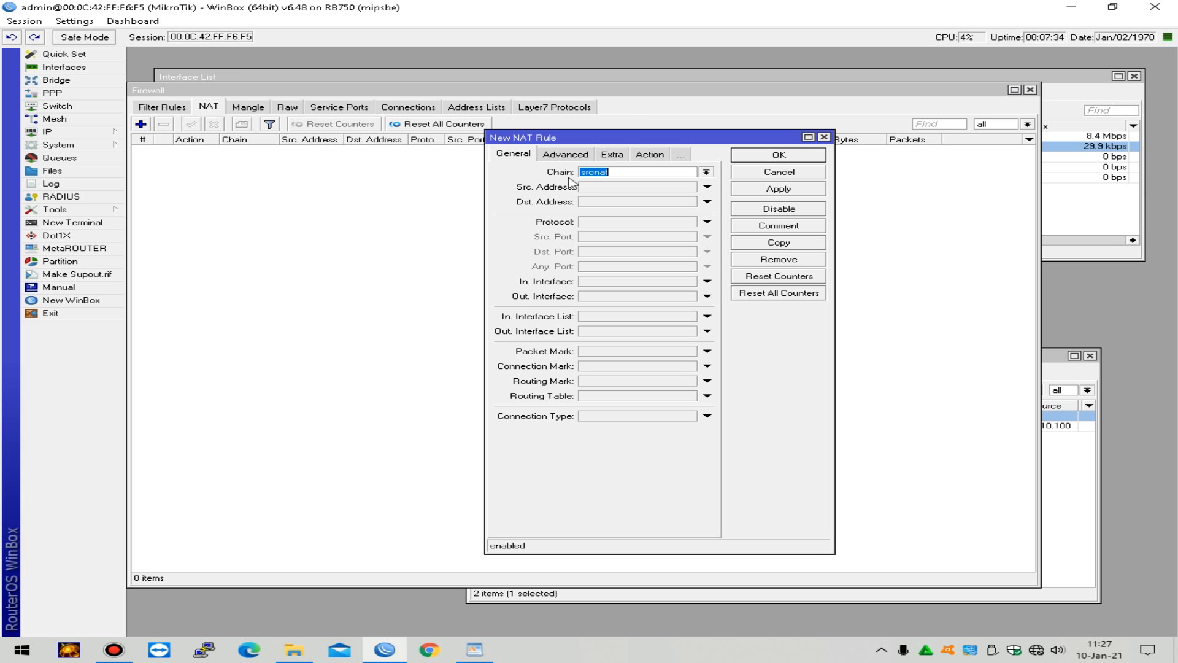
click(643, 297)
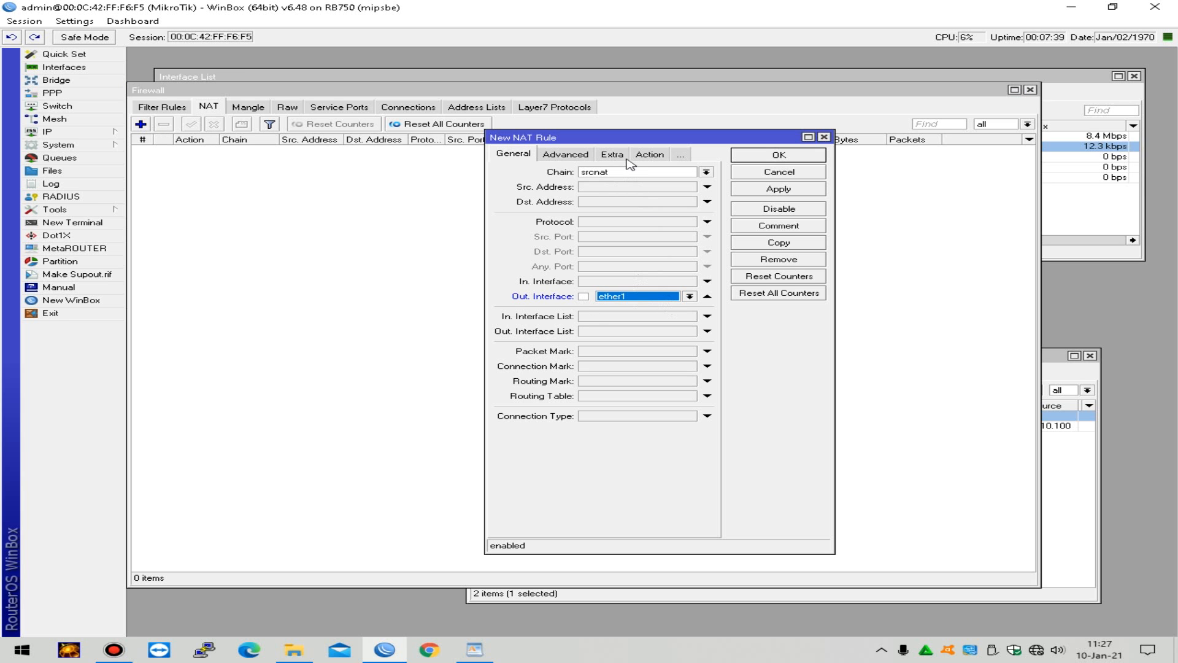
click(648, 156)
click(672, 173)
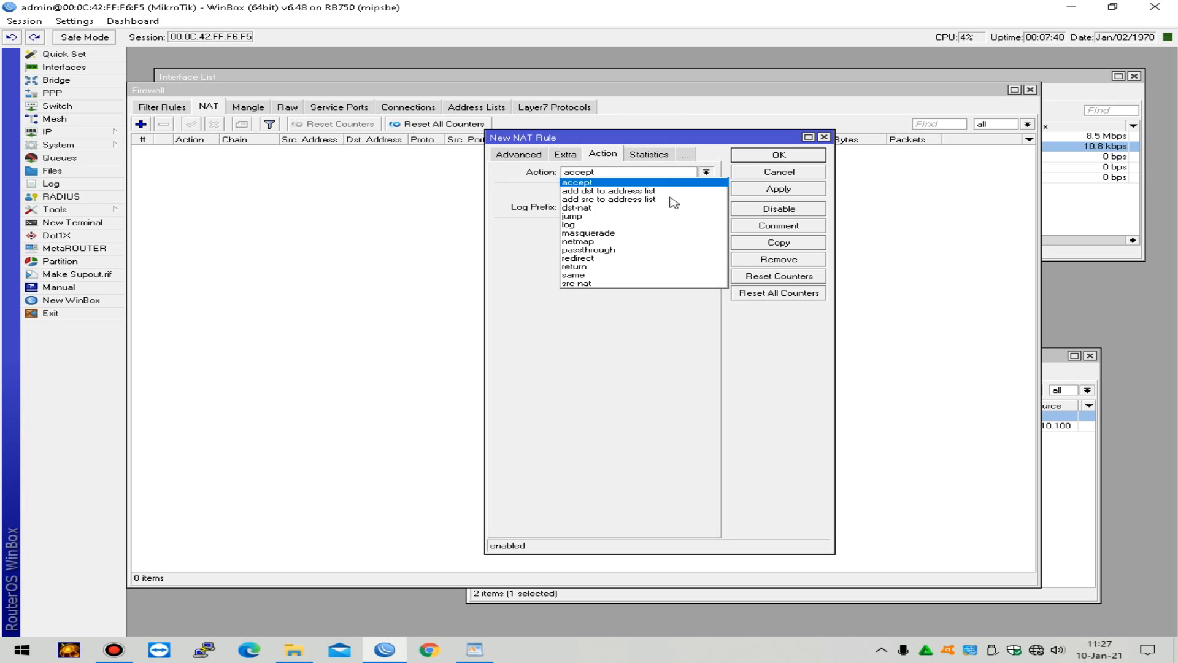
click(654, 233)
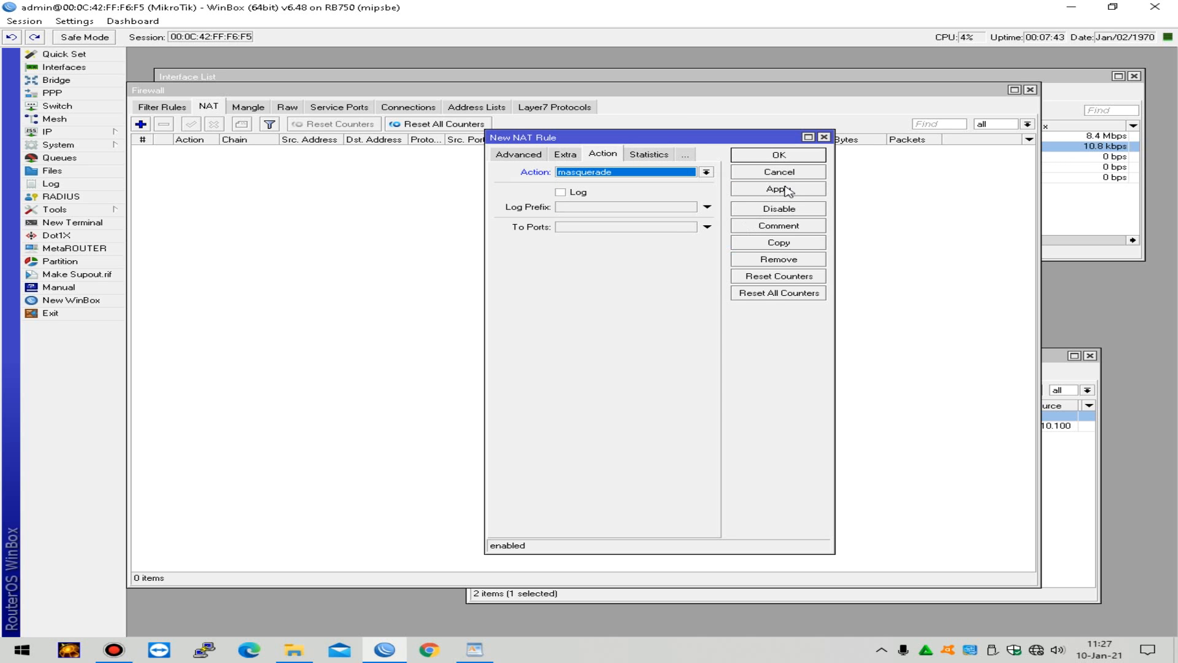
click(777, 189)
click(807, 156)
click(876, 153)
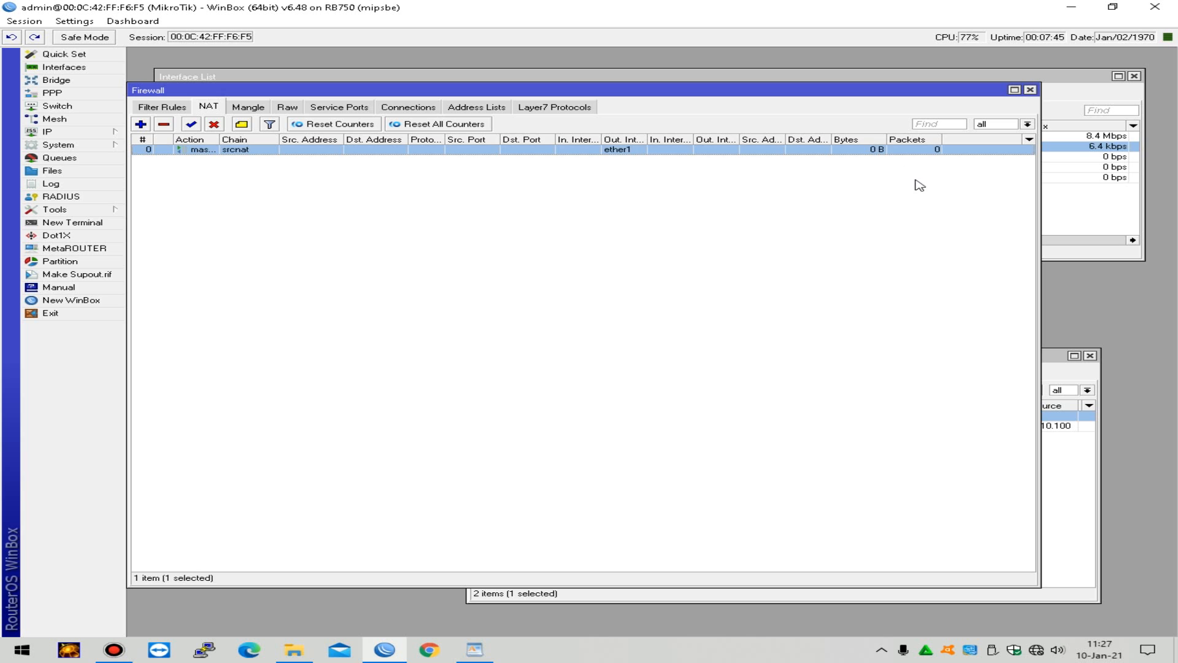
Step: Configure DNS with servers 8.8.8.8 and 8.8.4.4 and allow remote requests
click(101, 132)
click(232, 225)
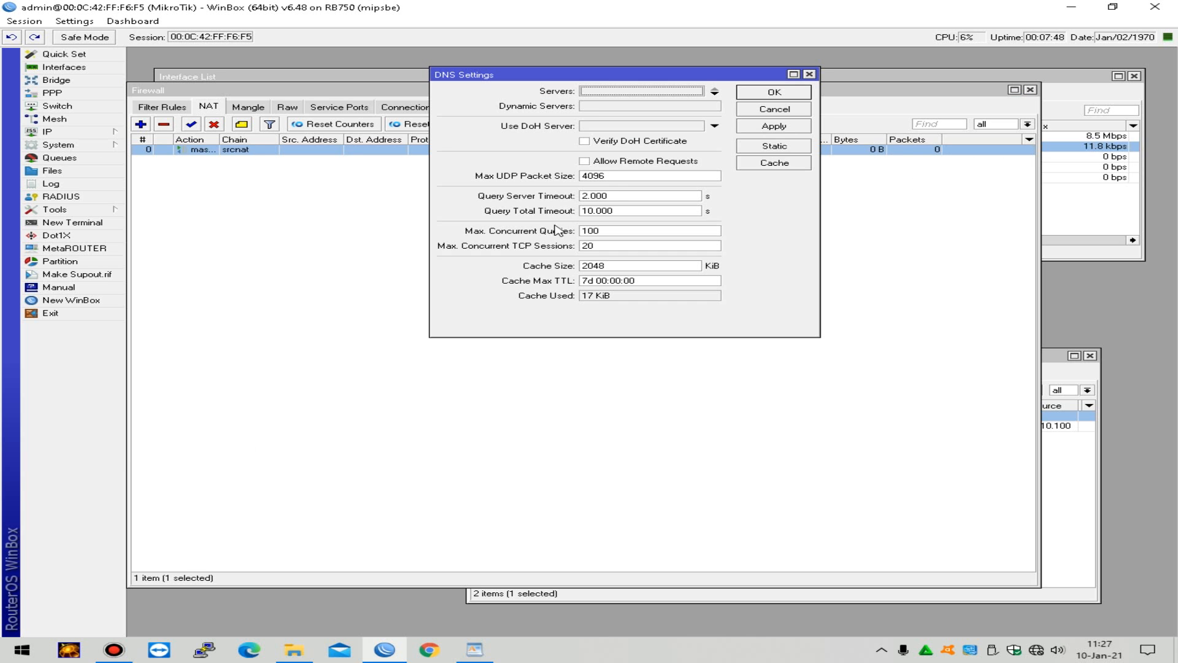
click(606, 162)
click(658, 92)
text(8.8.8.8)
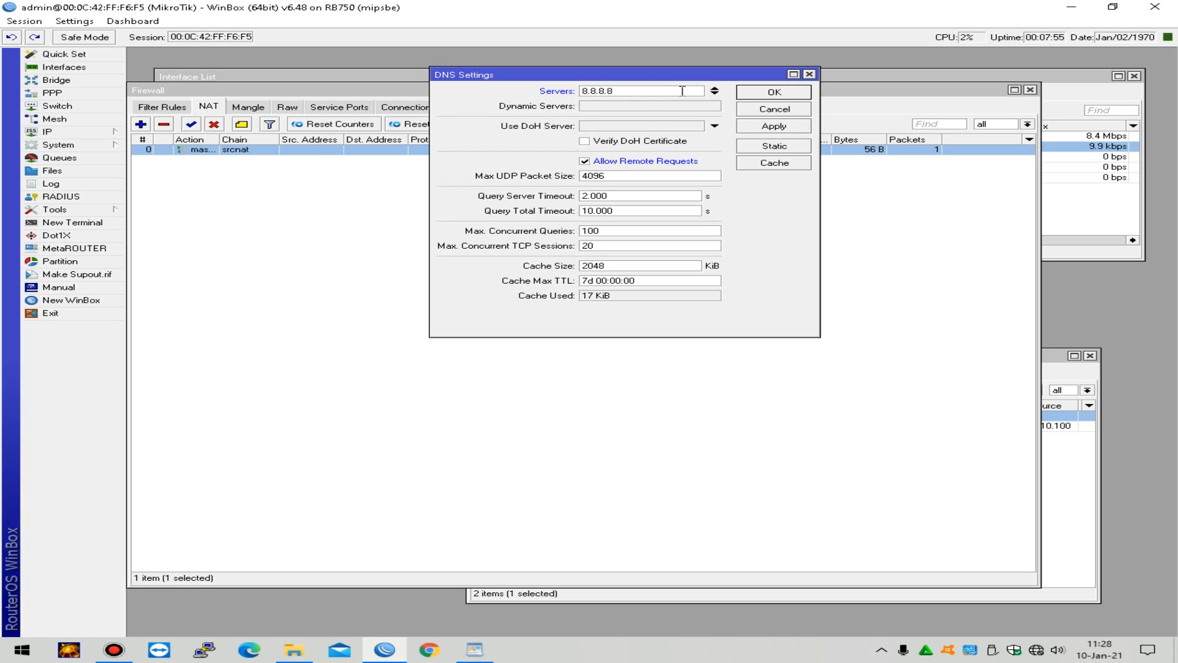
click(714, 94)
text(8)
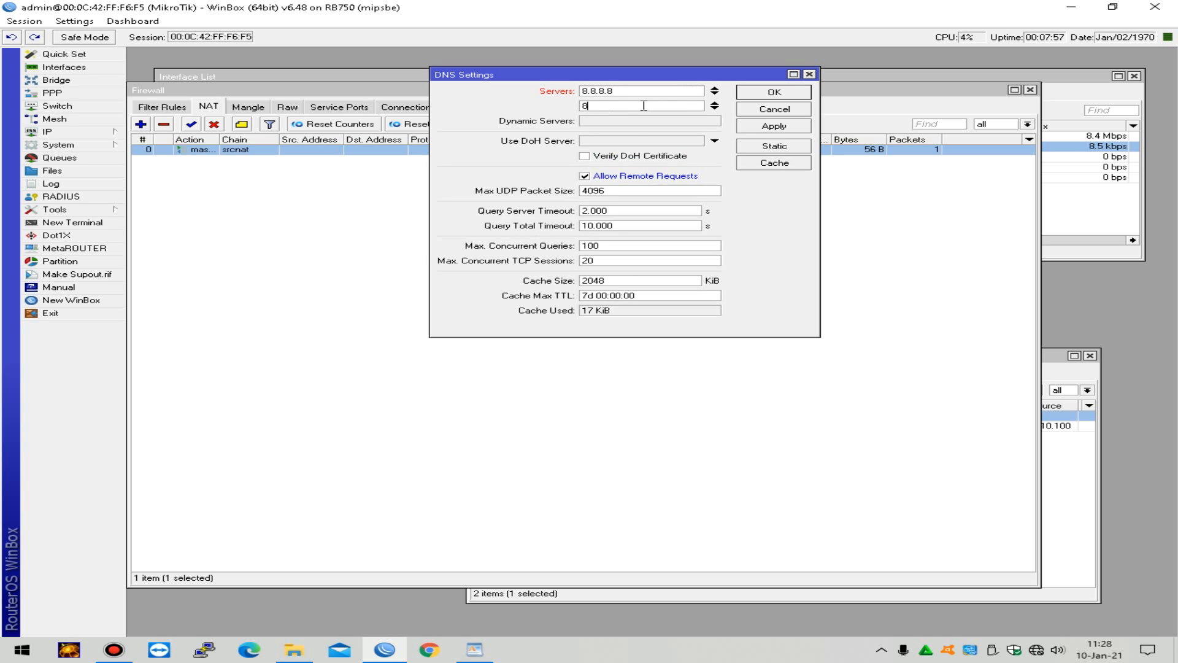
text(.8.4.4)
click(774, 127)
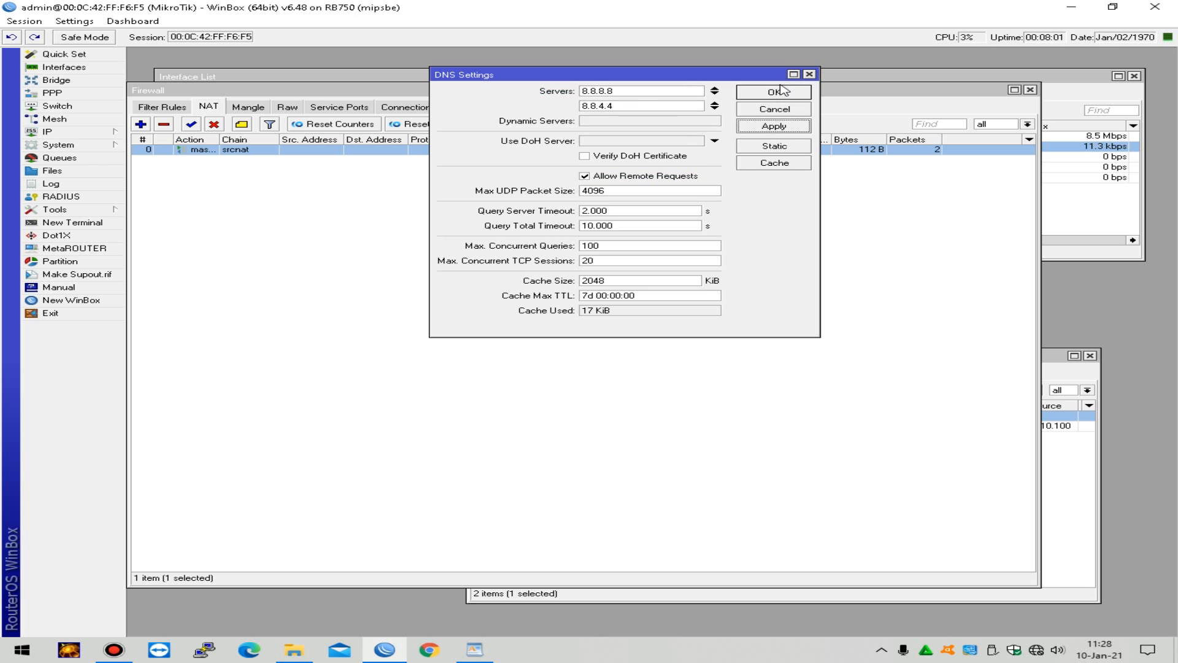
click(775, 92)
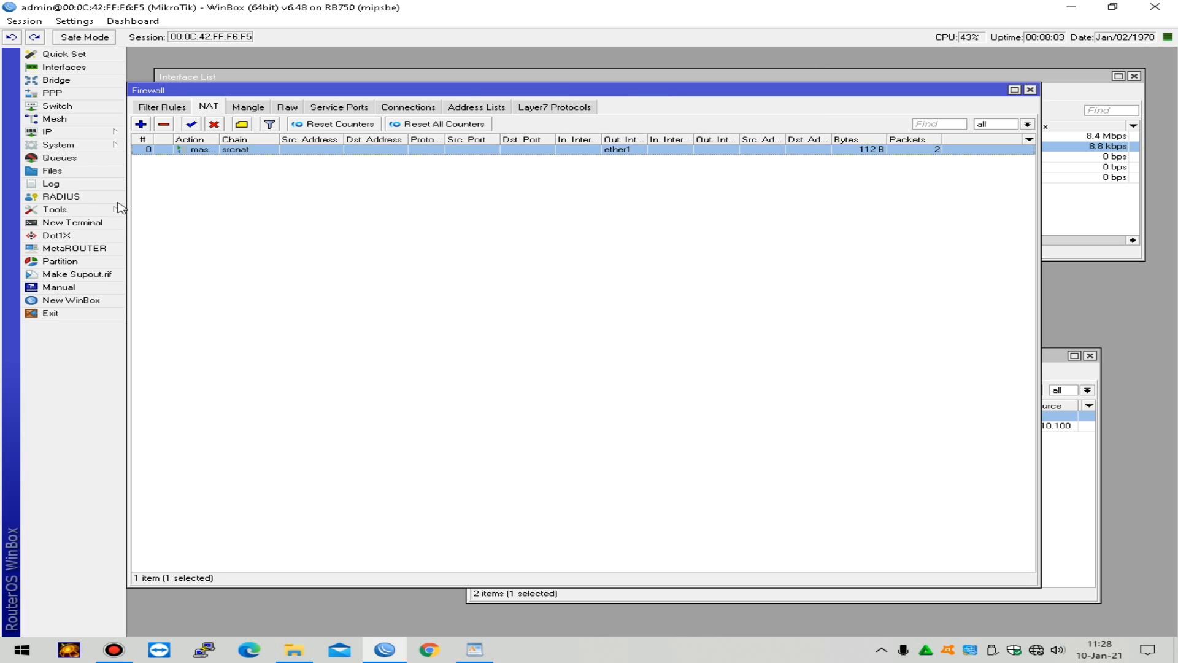
Step: Ping google.com from a new router terminal to test internet connectivity, and close the terminal
click(110, 224)
text(ping google.com)
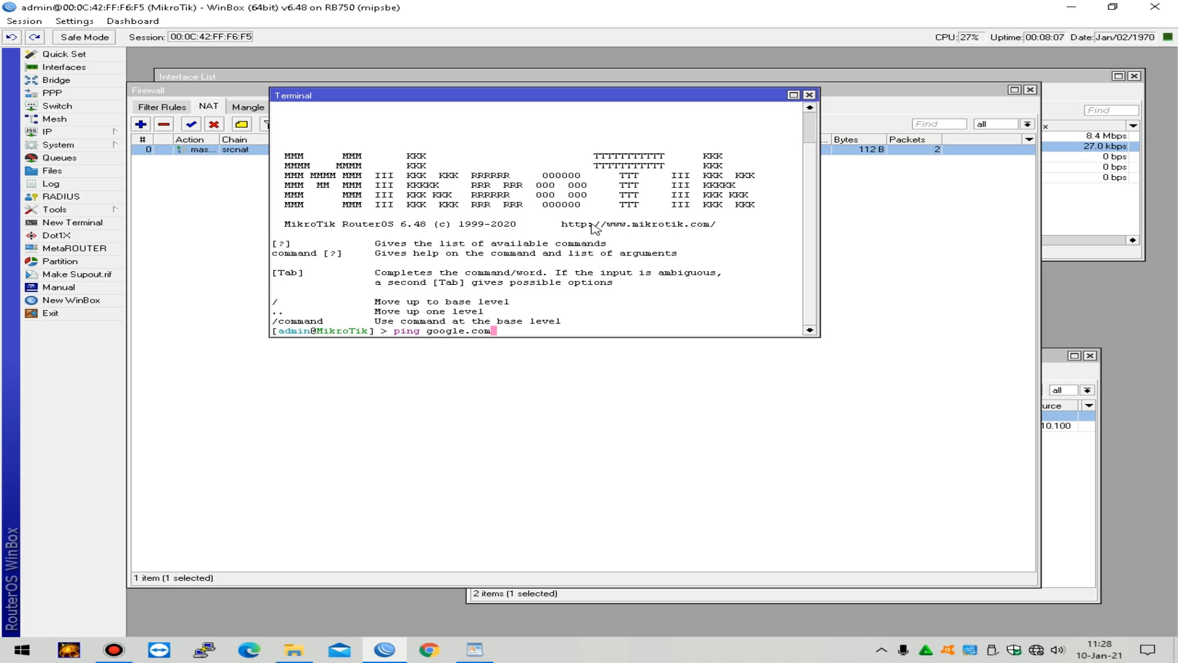
key(Return)
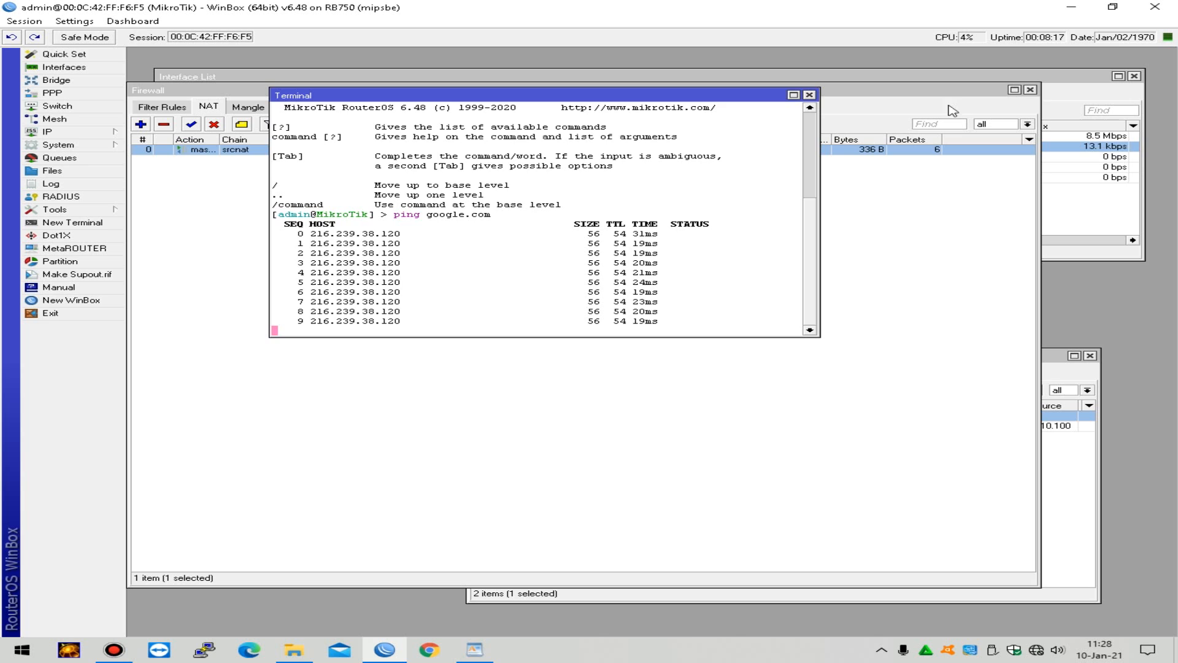
click(810, 95)
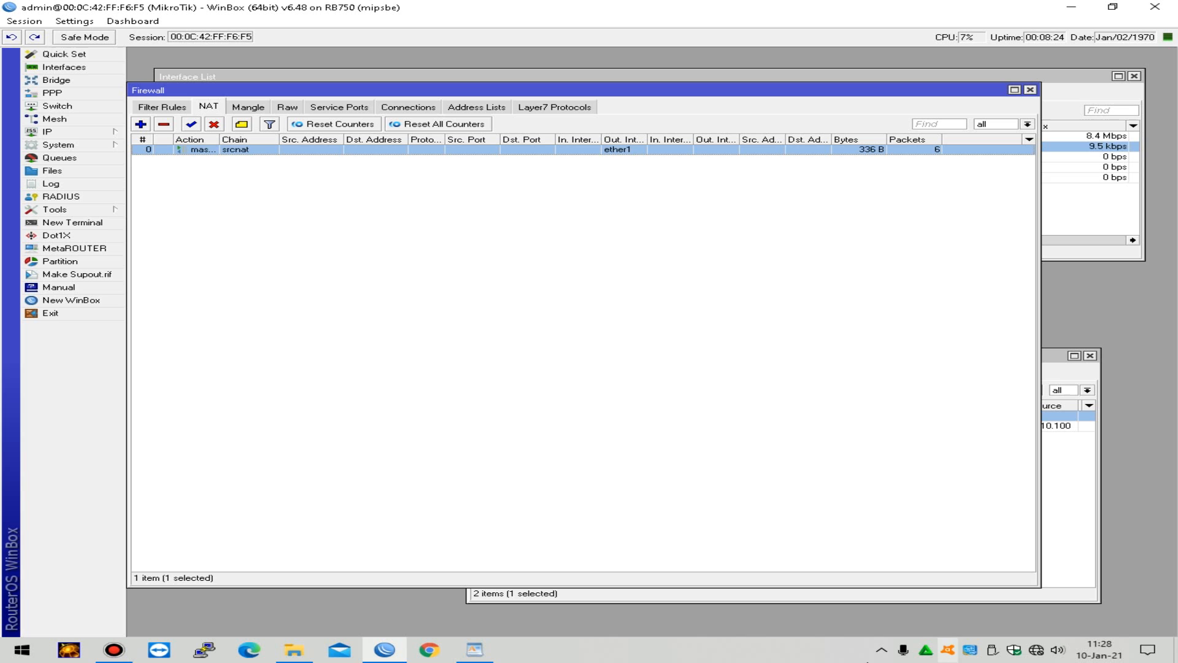
Step: Add the IP address 120.0.0.1/24 to interface ether2 in the address list
click(80, 132)
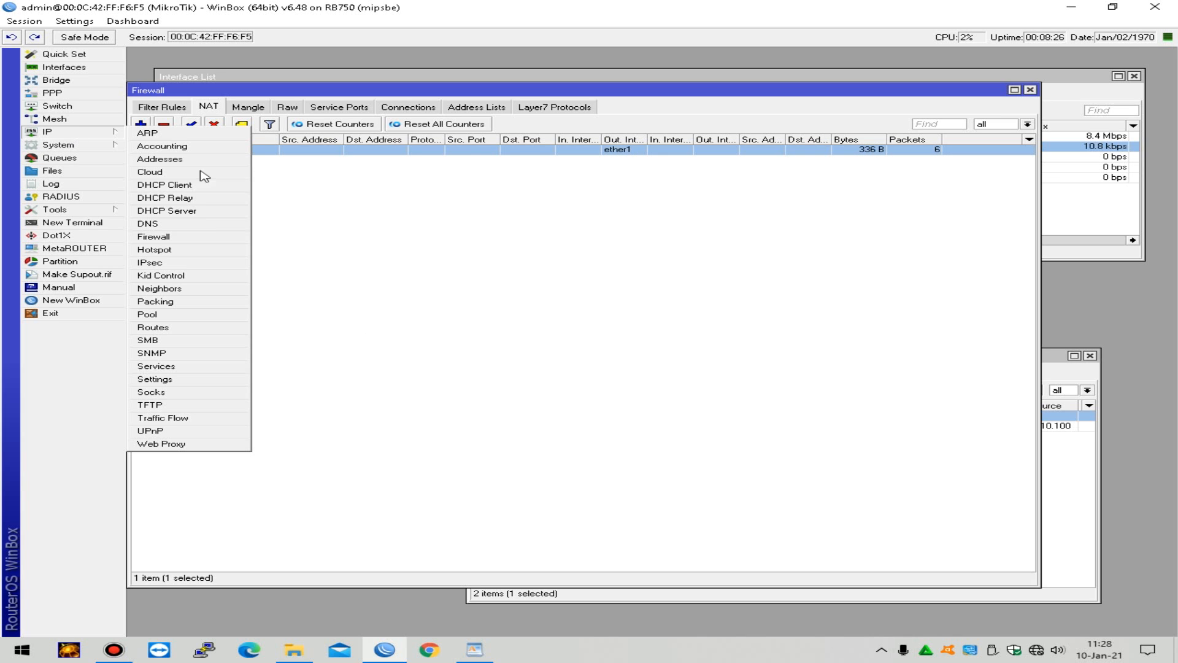
click(159, 159)
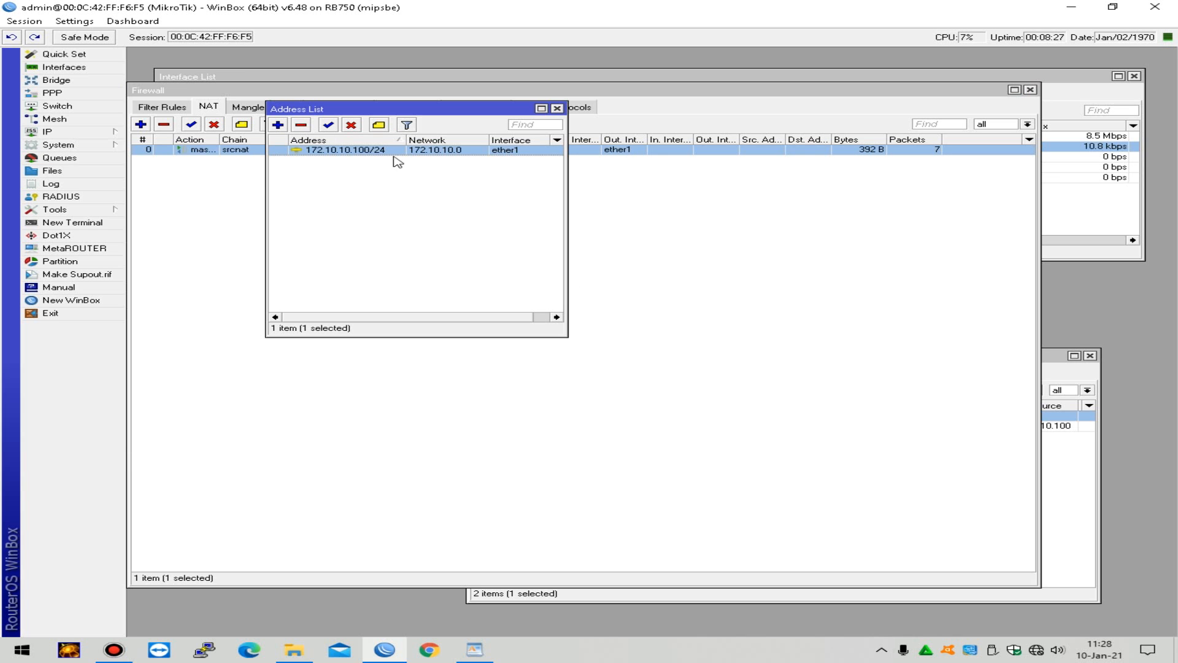
drag(408, 110, 665, 278)
click(486, 236)
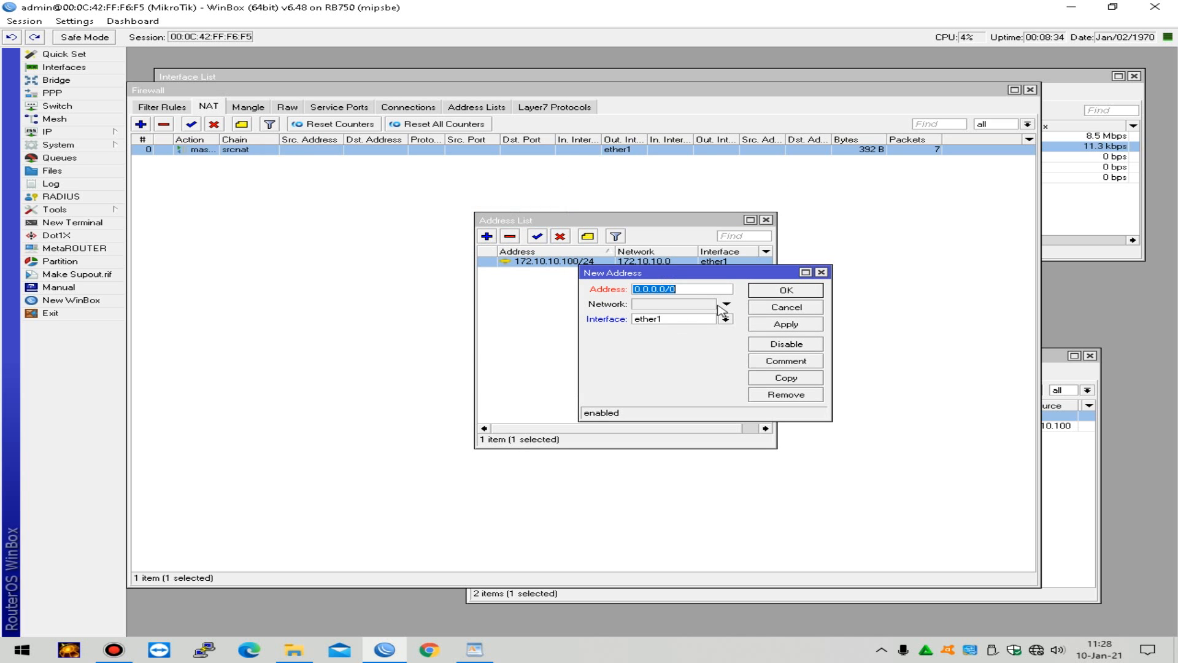
text(120.0.0.1)
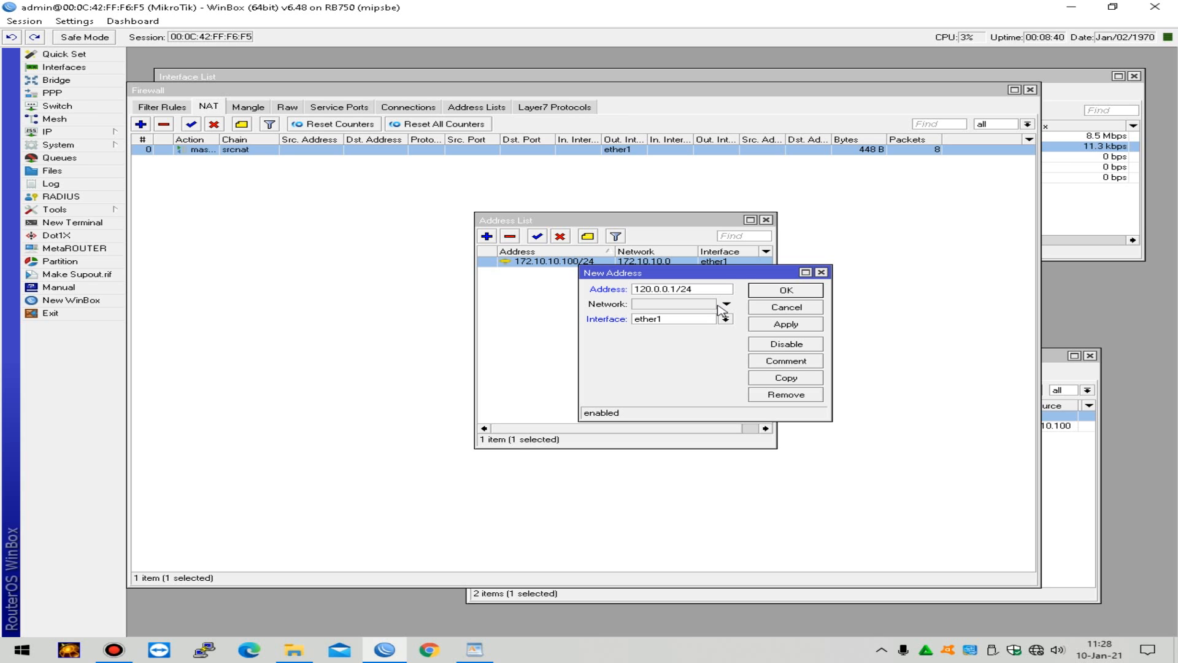
click(715, 316)
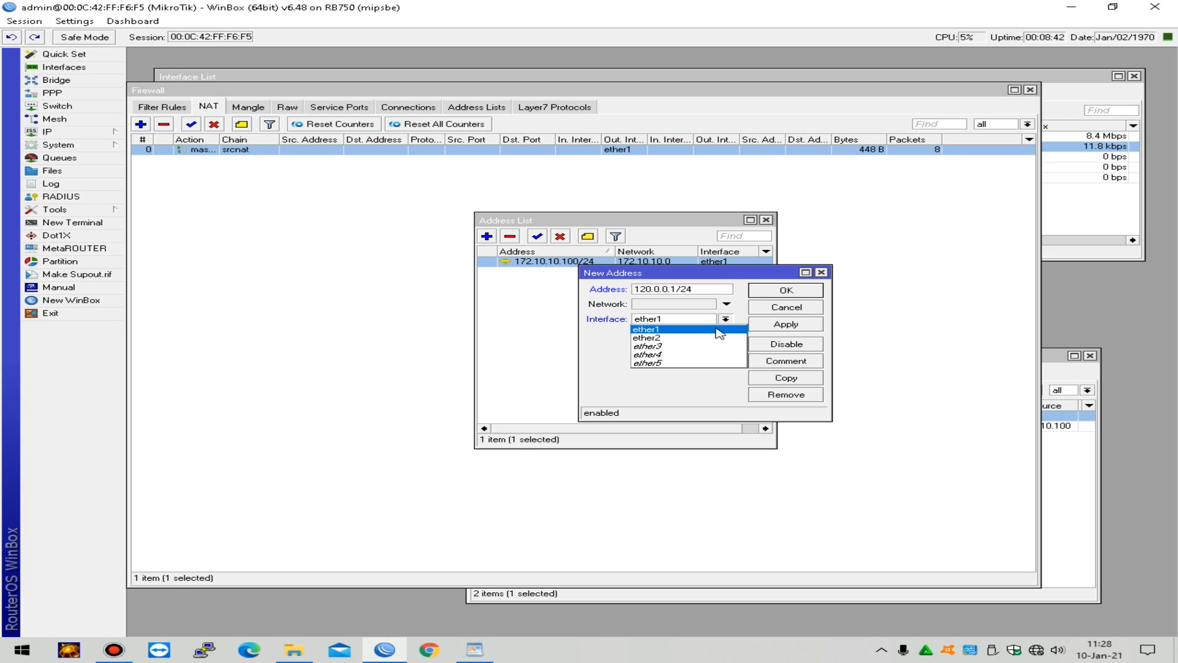
click(712, 337)
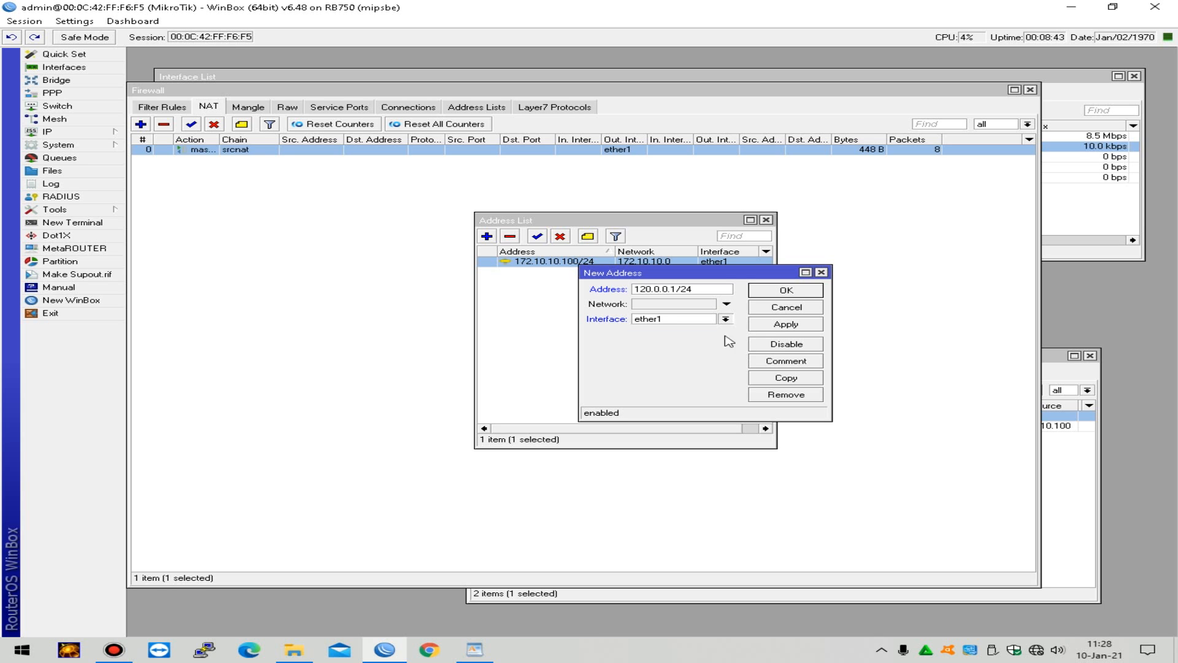
click(800, 326)
click(802, 292)
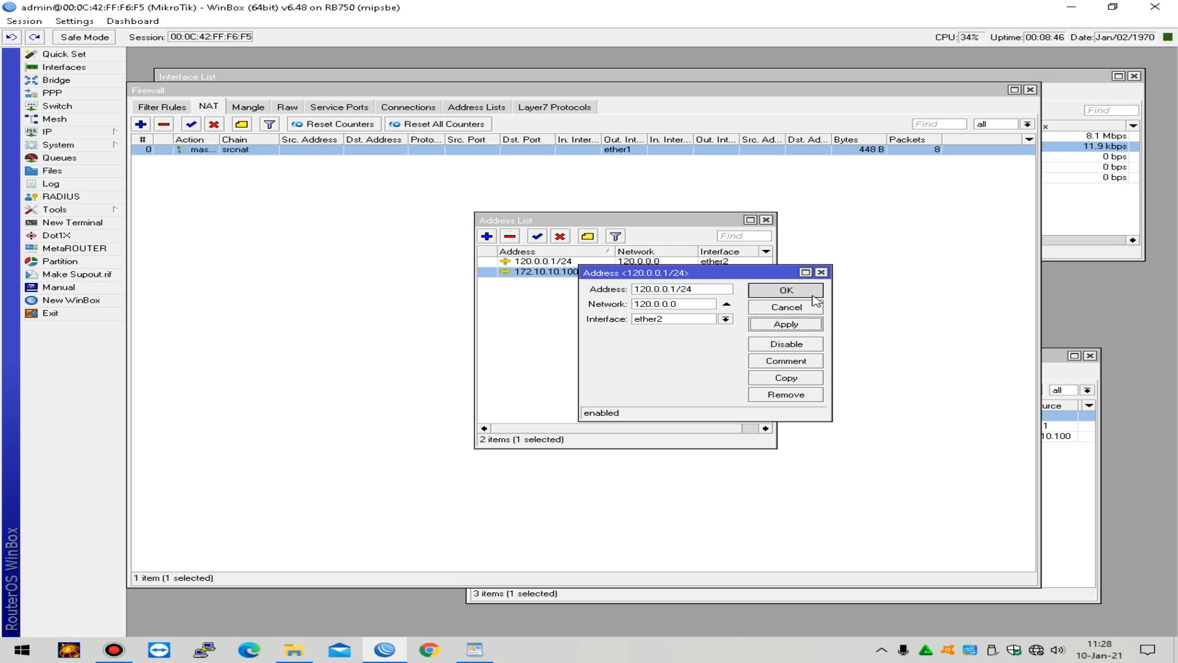
click(667, 262)
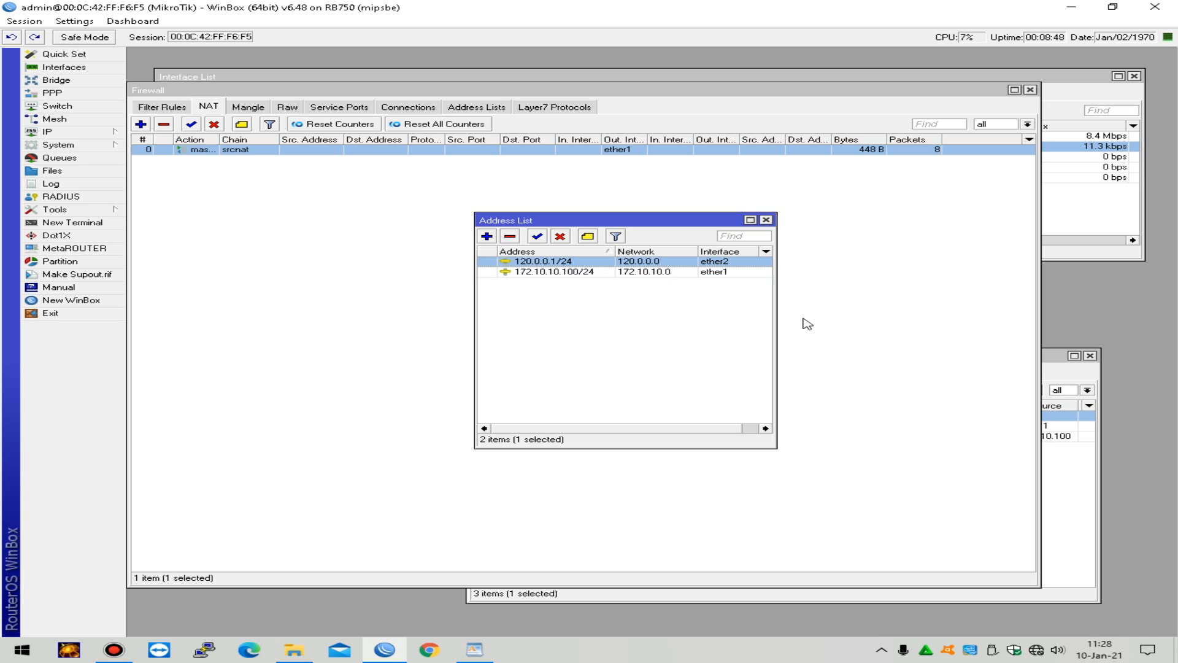
Step: Open the Internet Protocol Version 4 (TCP/IPv4) properties of the PC's Ethernet adapter in the Windows network settings
right_click(1037, 651)
click(1007, 630)
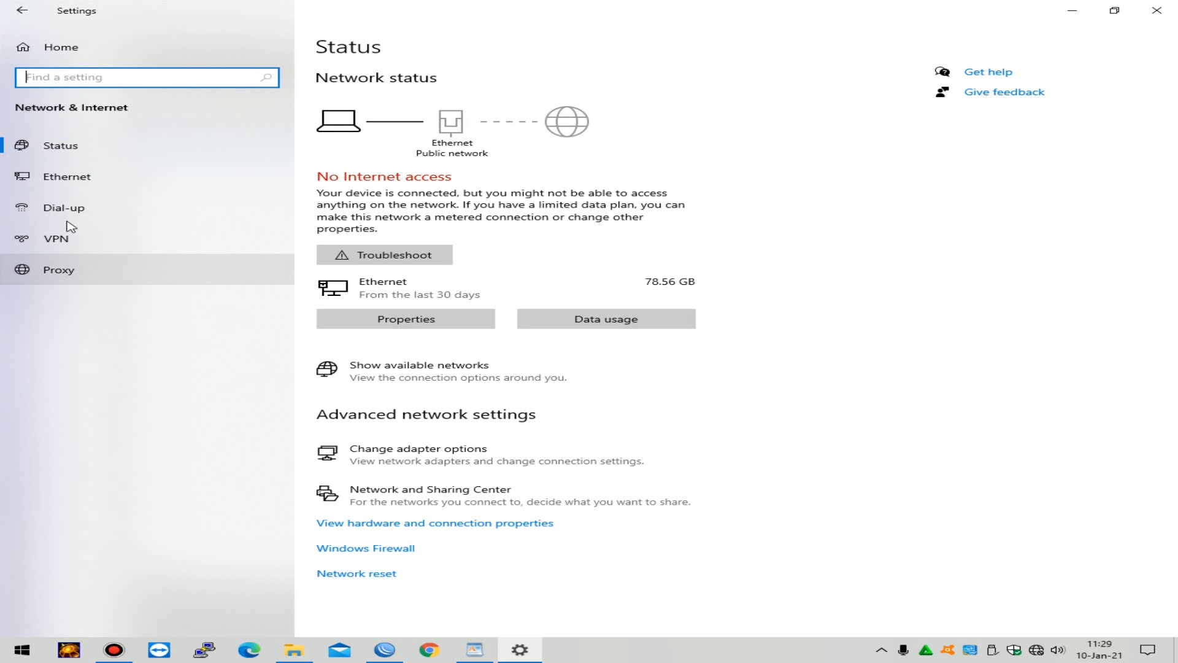
click(72, 177)
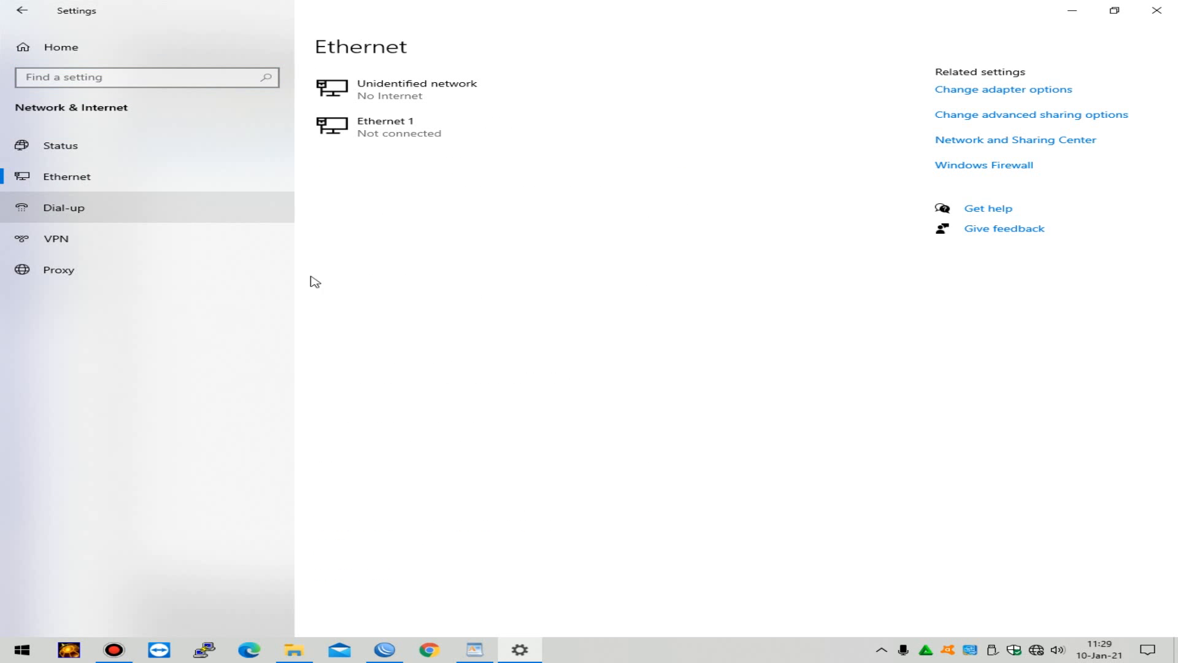
double_click(238, 178)
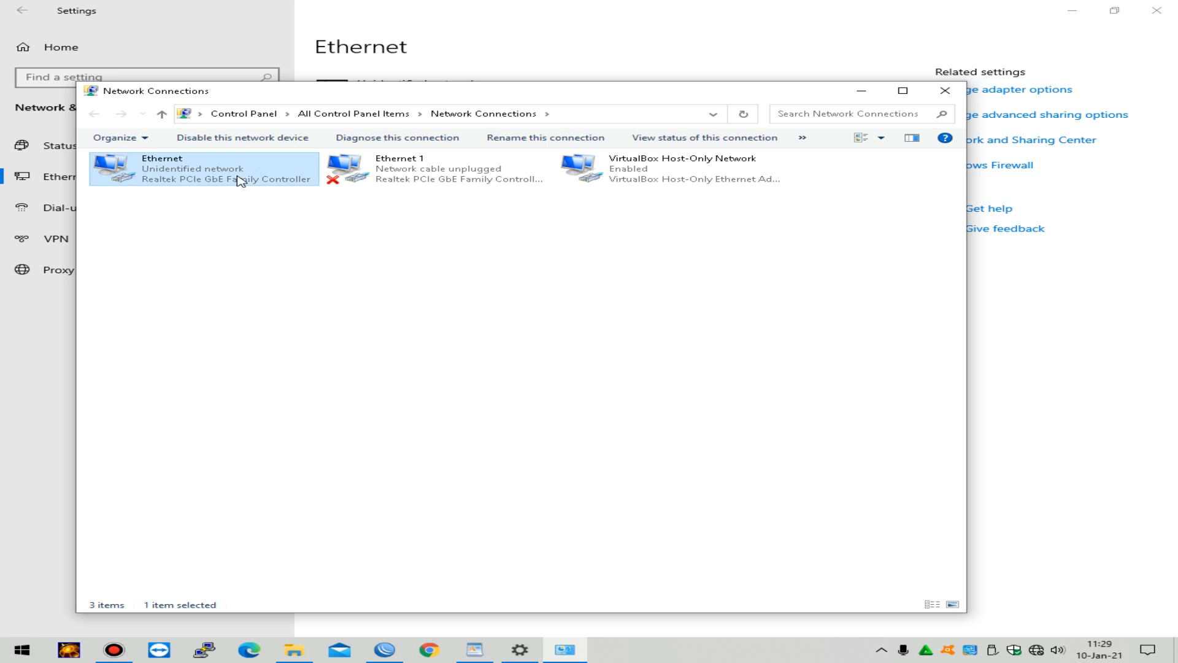
click(479, 431)
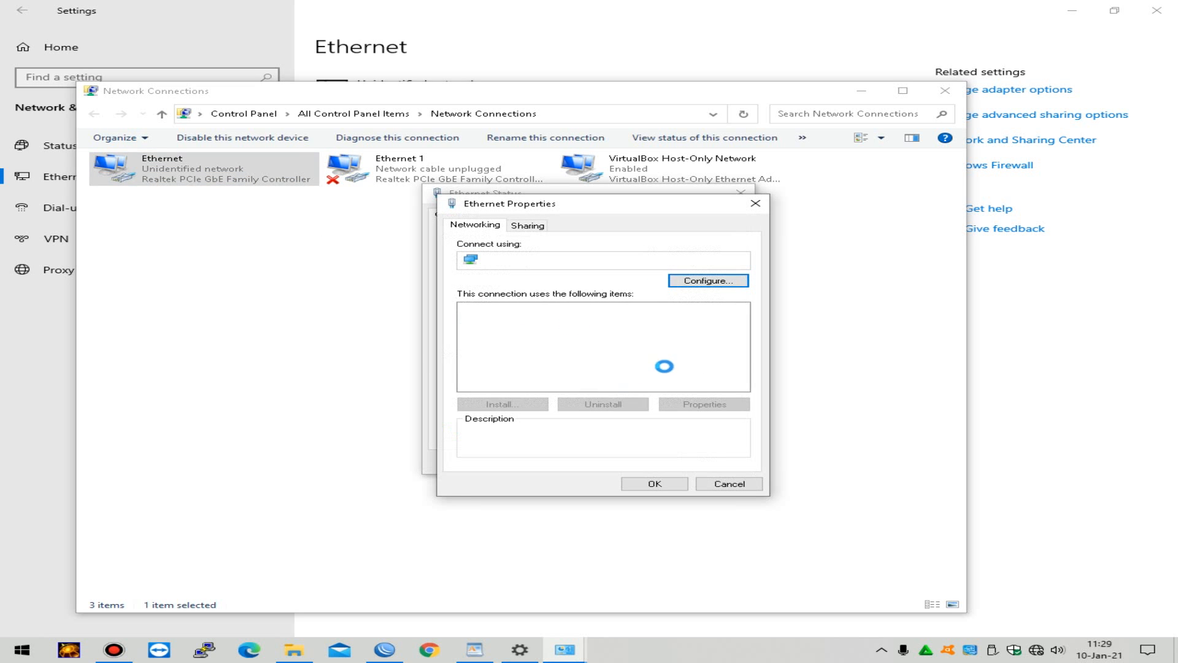
click(580, 352)
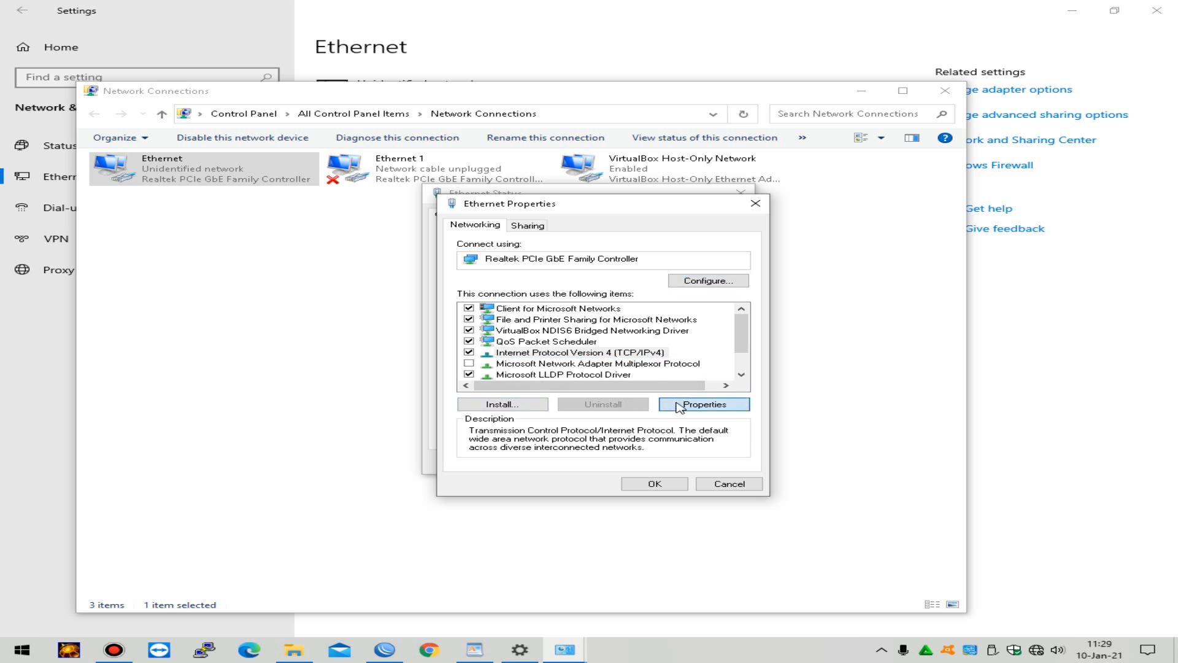
click(705, 404)
Step: Give the Ethernet adapter the static IP address 120.0.0.2 with default gateway 120.0.0.1 and preferred DNS server 120.0.0.1, and close its status window
click(593, 332)
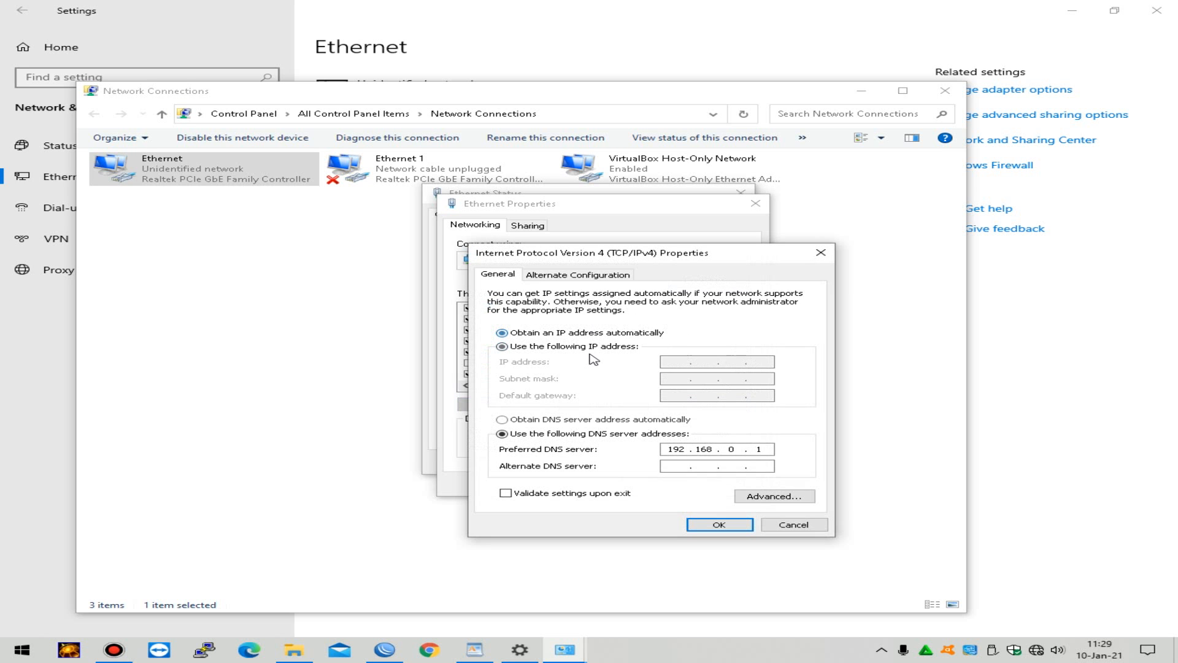
click(592, 346)
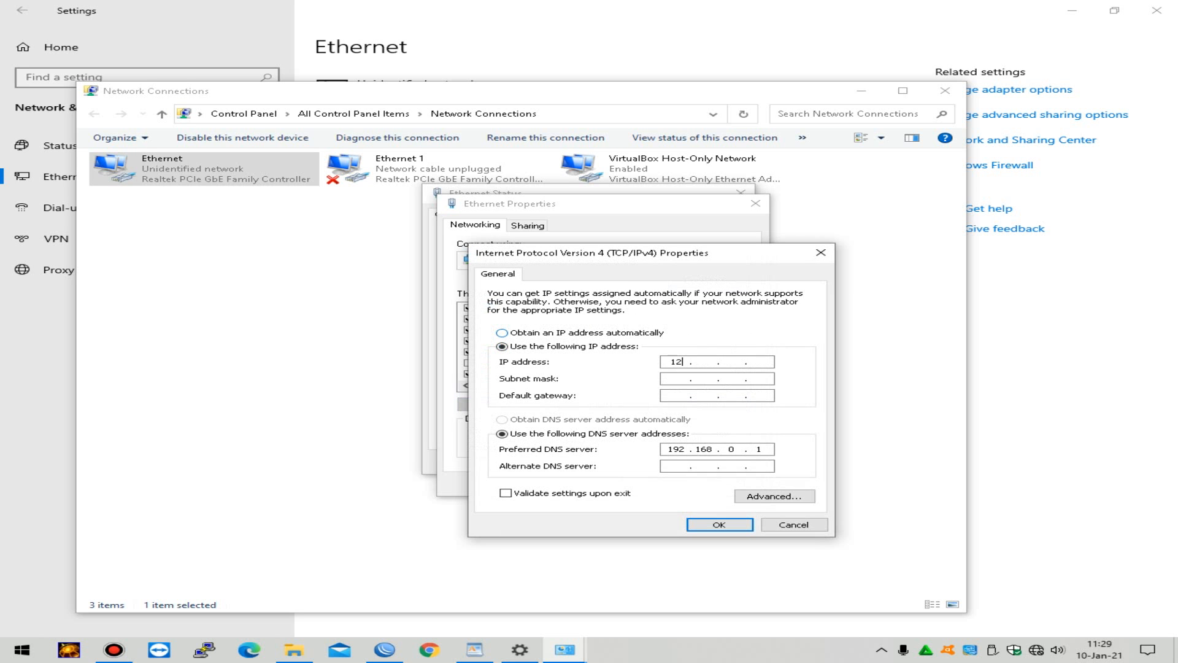
text(120.0.0.2)
key(Tab)
key(Tab)
key(Tab)
text(120)
click(719, 525)
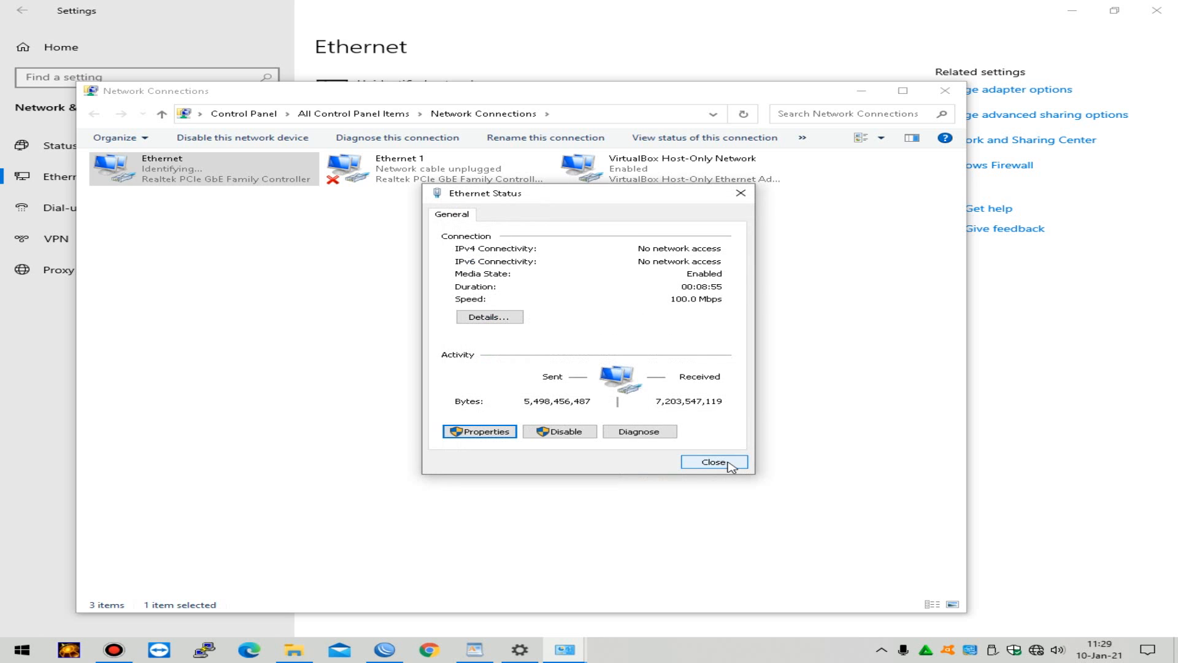
click(729, 466)
Step: Switch to WinBox and check the router's ARP list for the PC's entry 120.0.0.2 on ether2
click(384, 649)
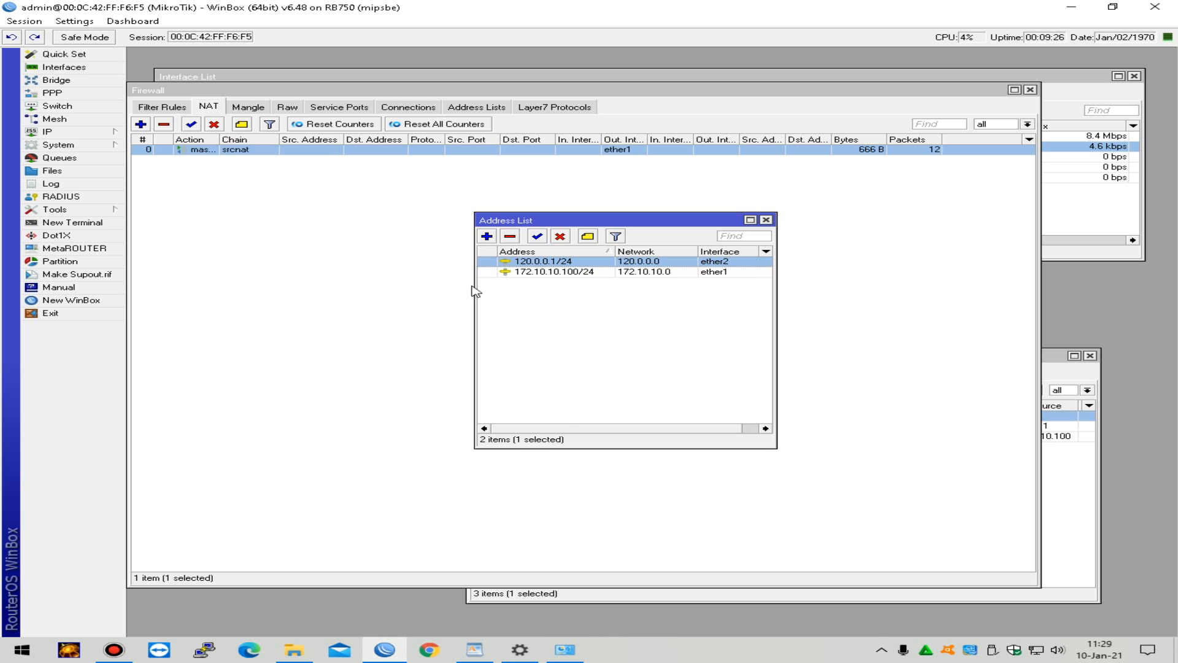
click(278, 225)
click(68, 132)
click(131, 136)
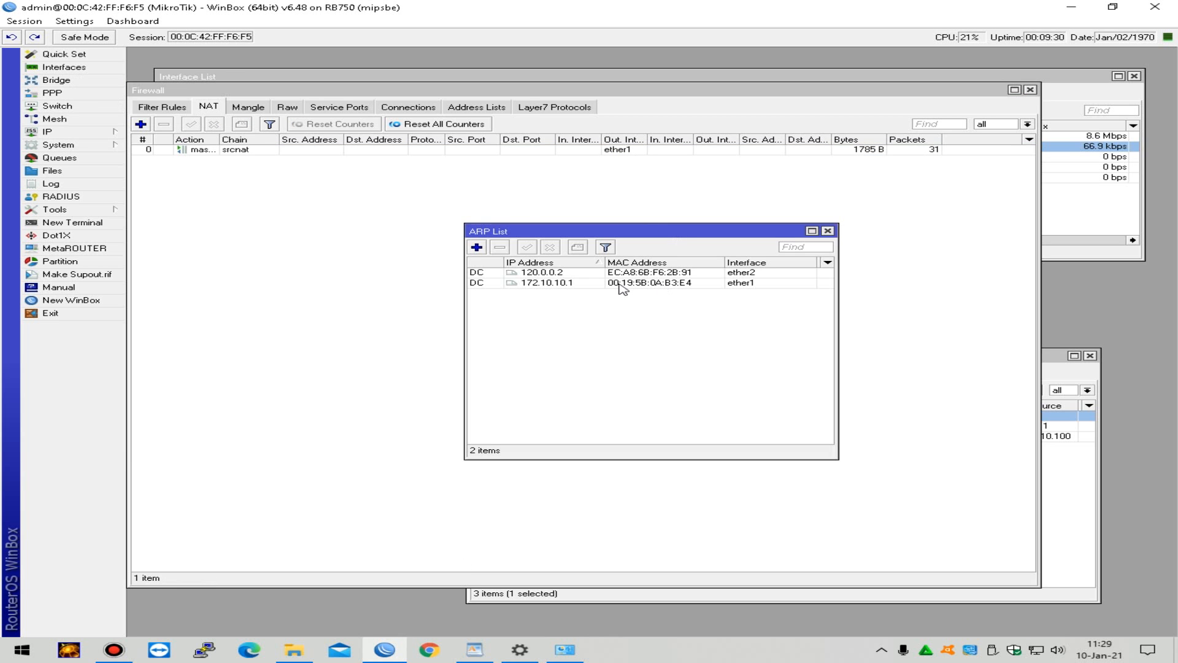
click(569, 273)
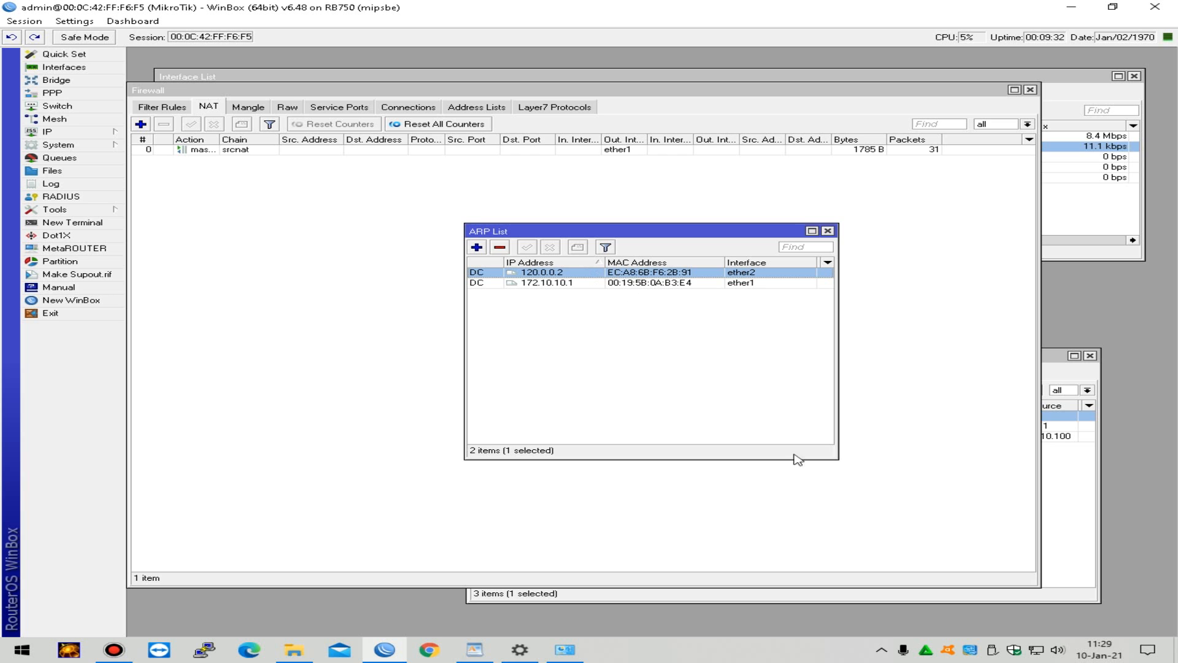
Step: Switch to Windows Network Connections, review the Ethernet adapter's connection details, and close its details and status windows
click(519, 649)
click(576, 654)
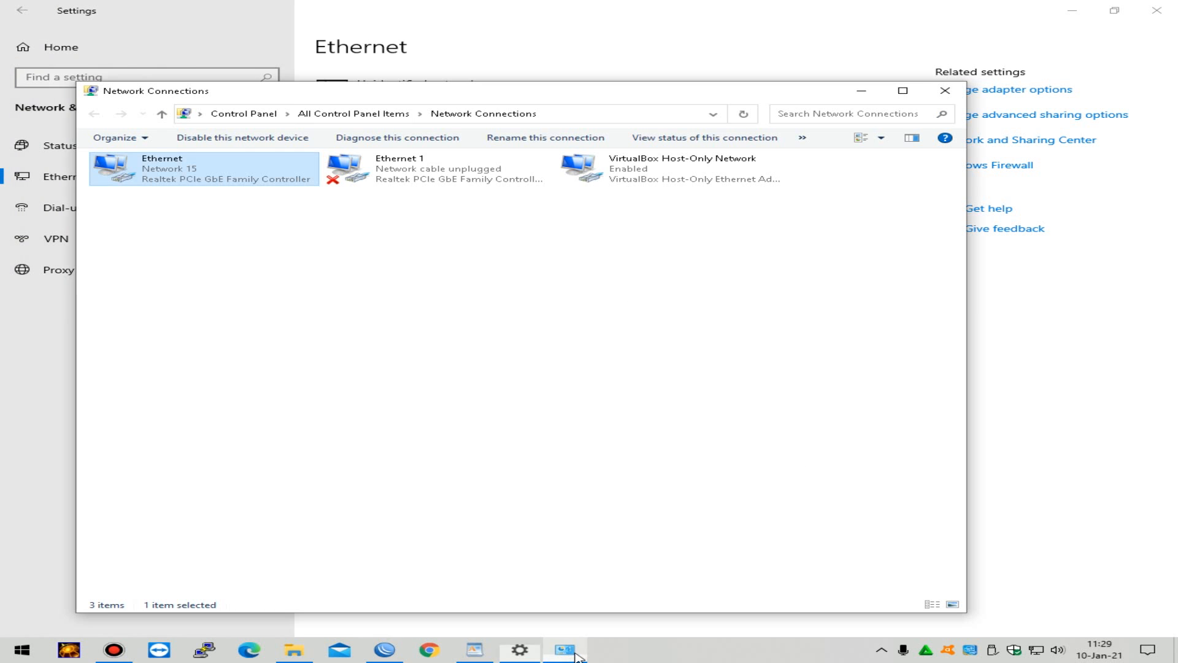
double_click(187, 166)
click(513, 319)
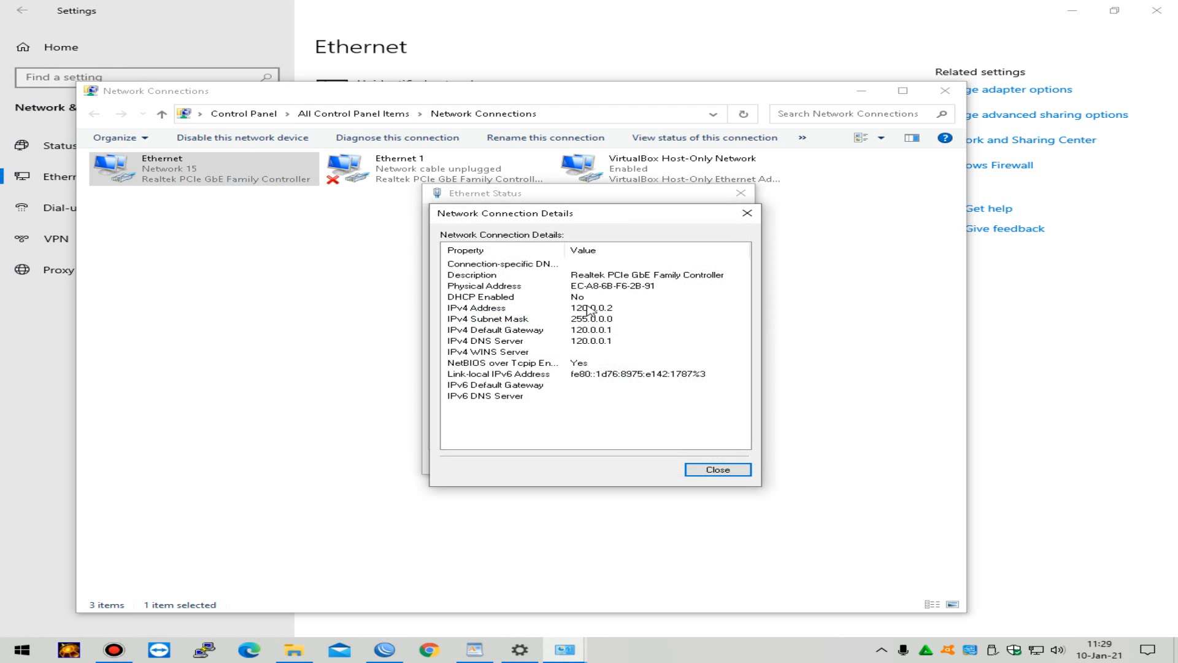
click(746, 213)
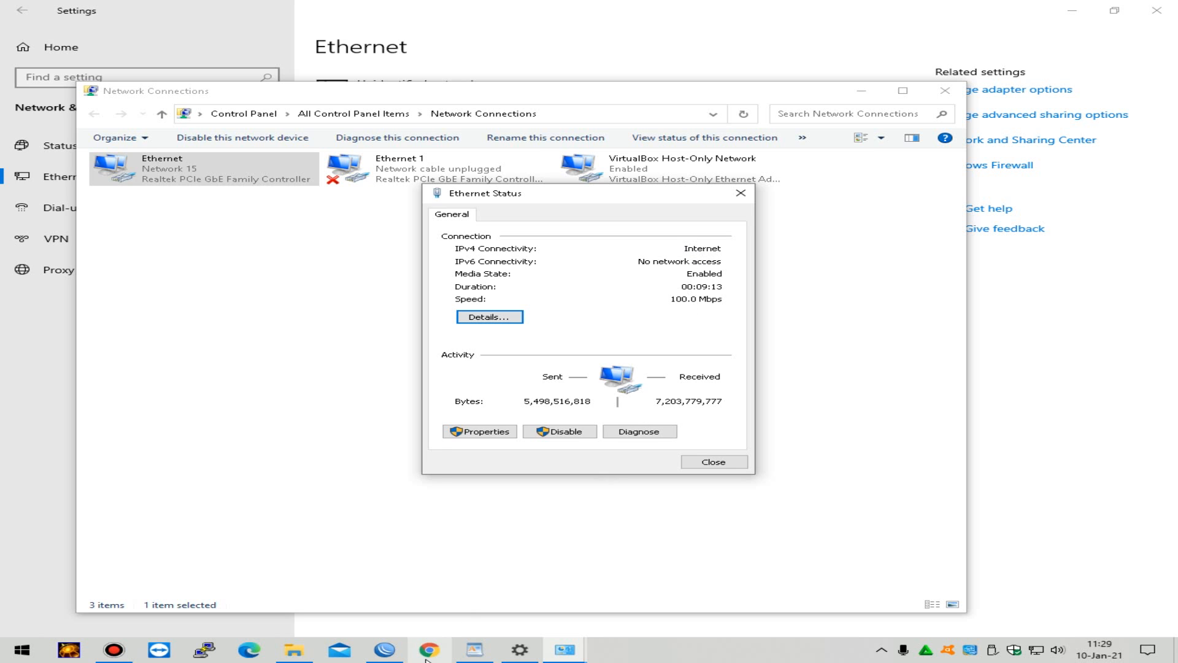
click(741, 194)
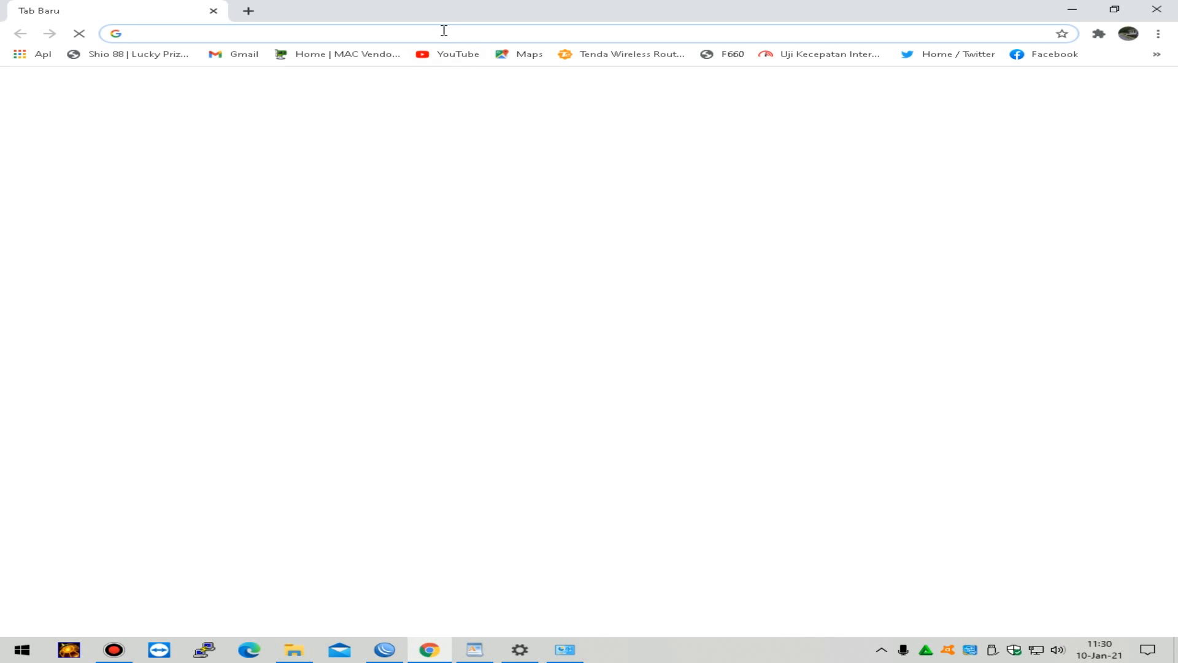
Step: Load YouTube in Chrome to test the PC's internet access, and return to WinBox and close the ARP list
click(446, 54)
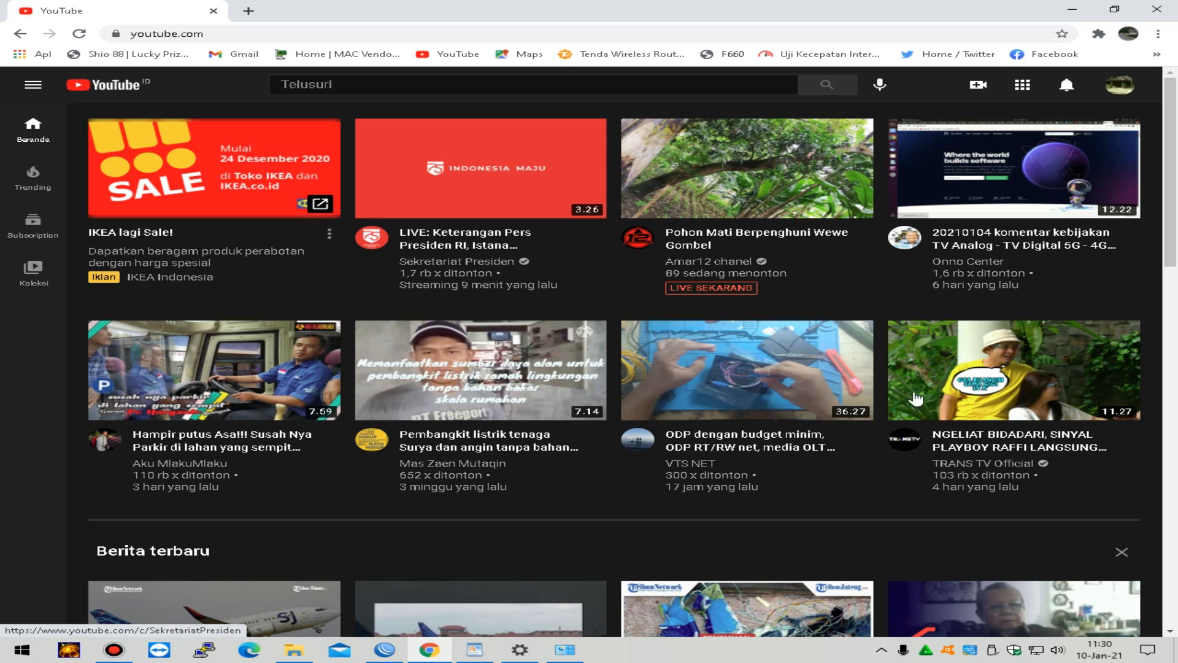
click(1080, 15)
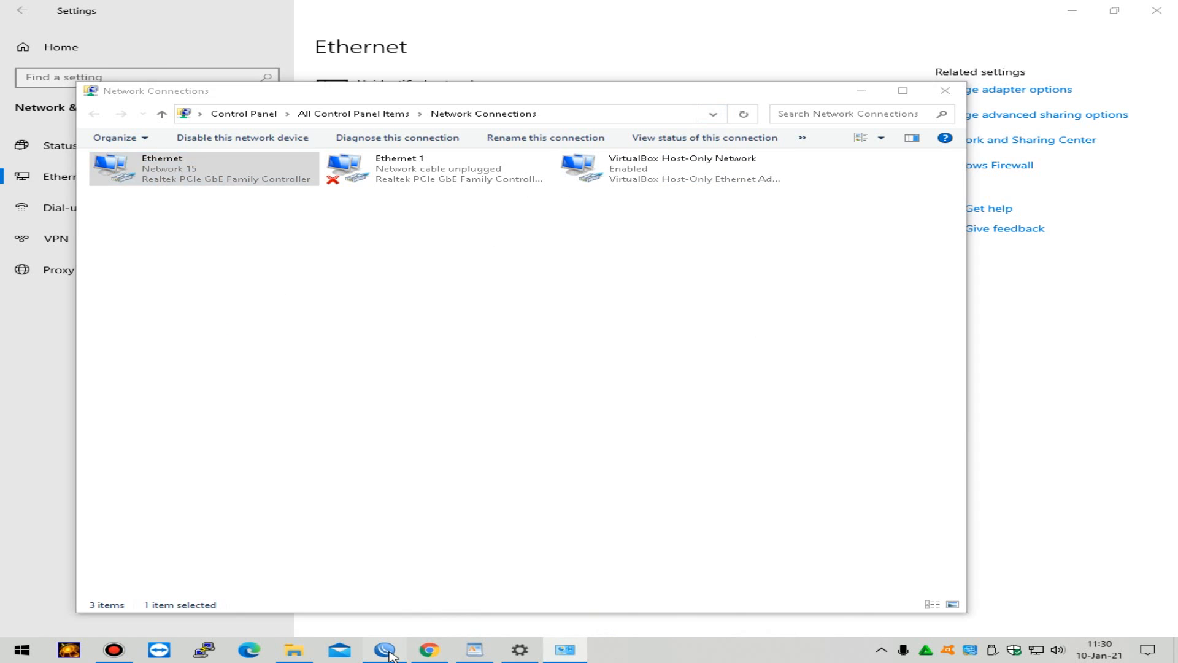
click(387, 651)
click(829, 231)
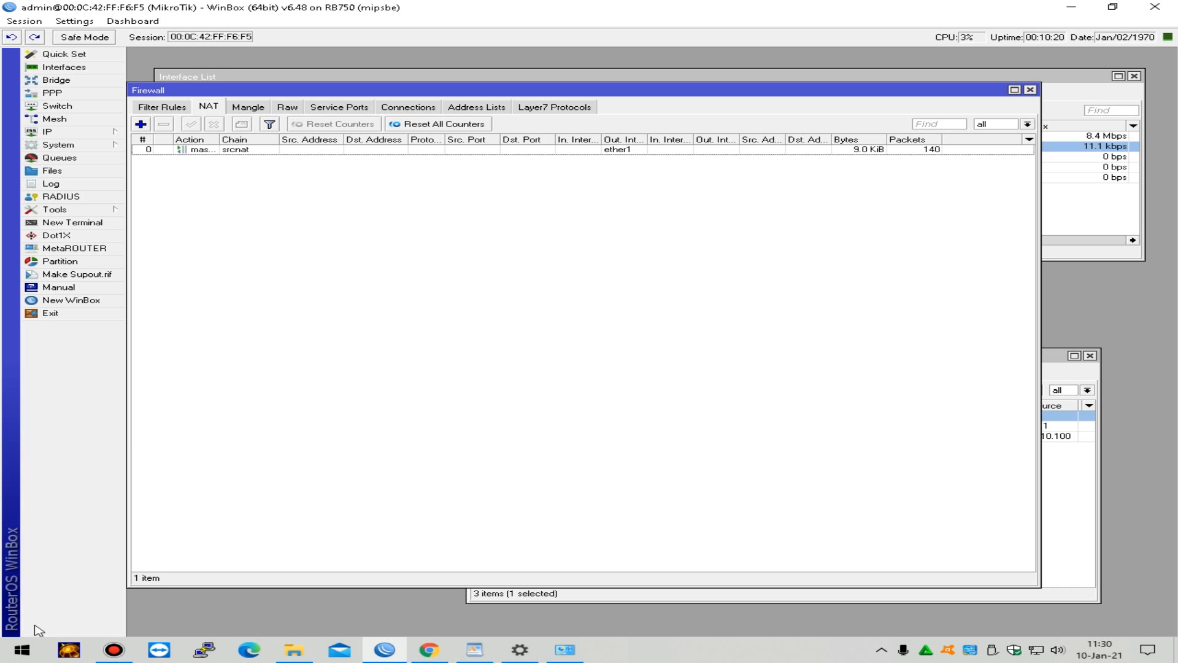
Step: Open a new Notepad document and write the heading "MIKROTIK :"
click(22, 650)
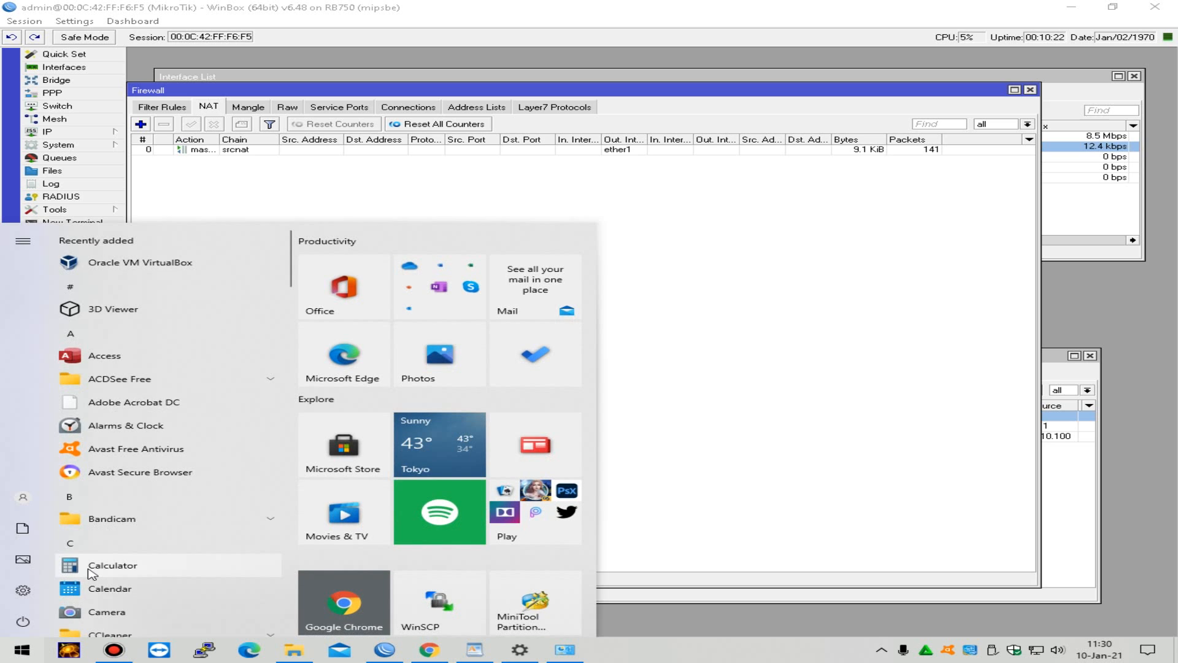
text(note)
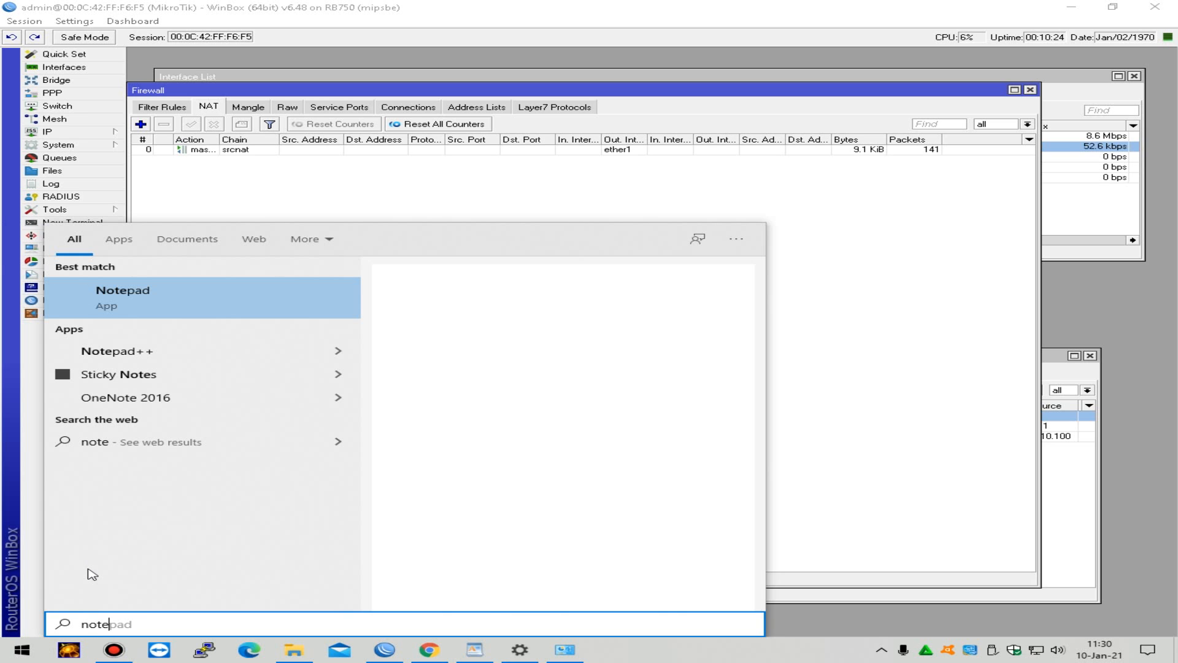
key(Return)
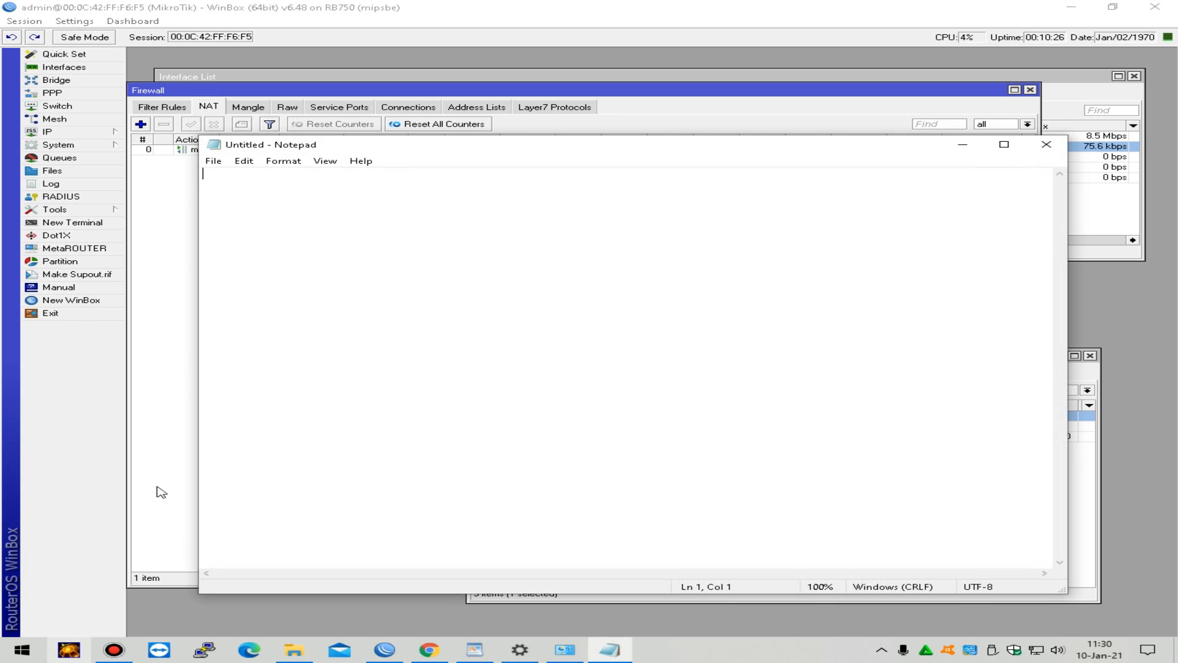
text(MIKROTIK :)
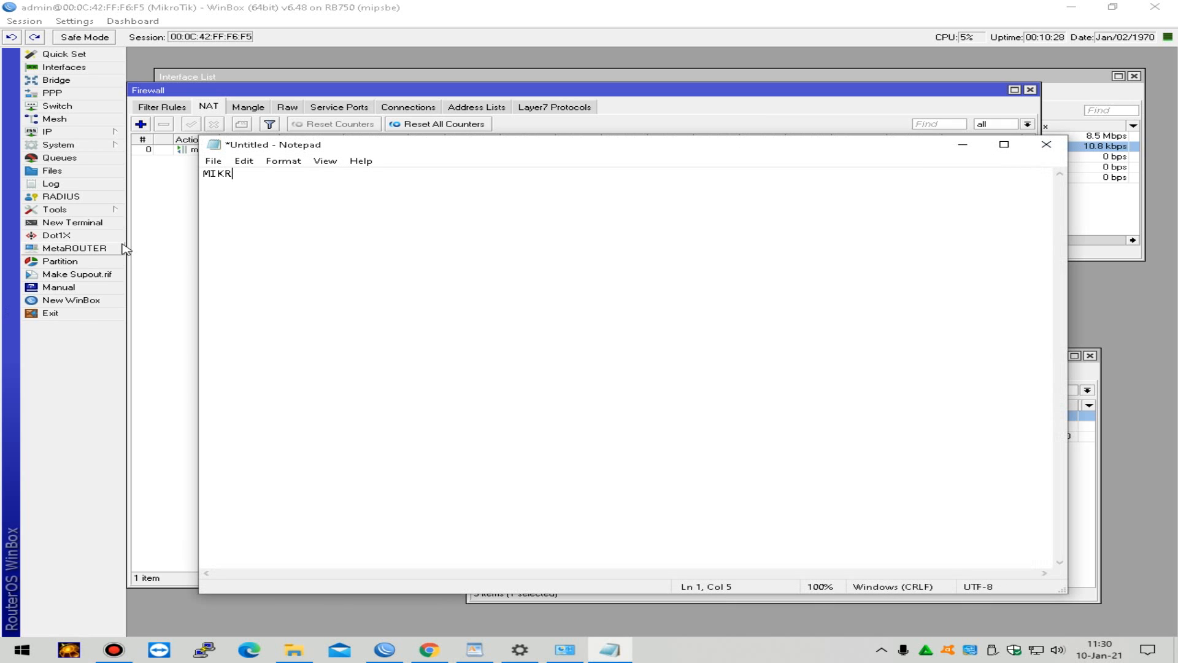
key(Return)
Step: Add the numbered notes "1. STABIL, Jalur yan harus di prioritaskan." and "2. Management Bandwith." under the heading
text(STABIL, Jalur yan gharu)
key(BackSpace)
key(BackSpace)
key(BackSpace)
key(BackSpace)
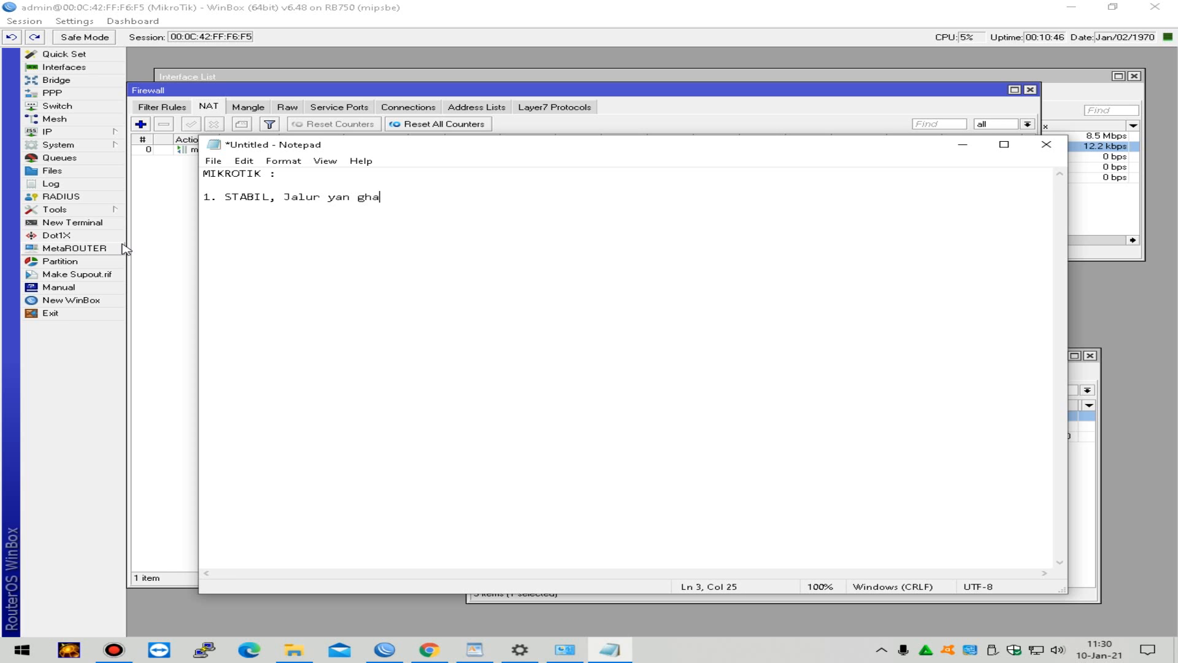
text(harus di prioritaskan.)
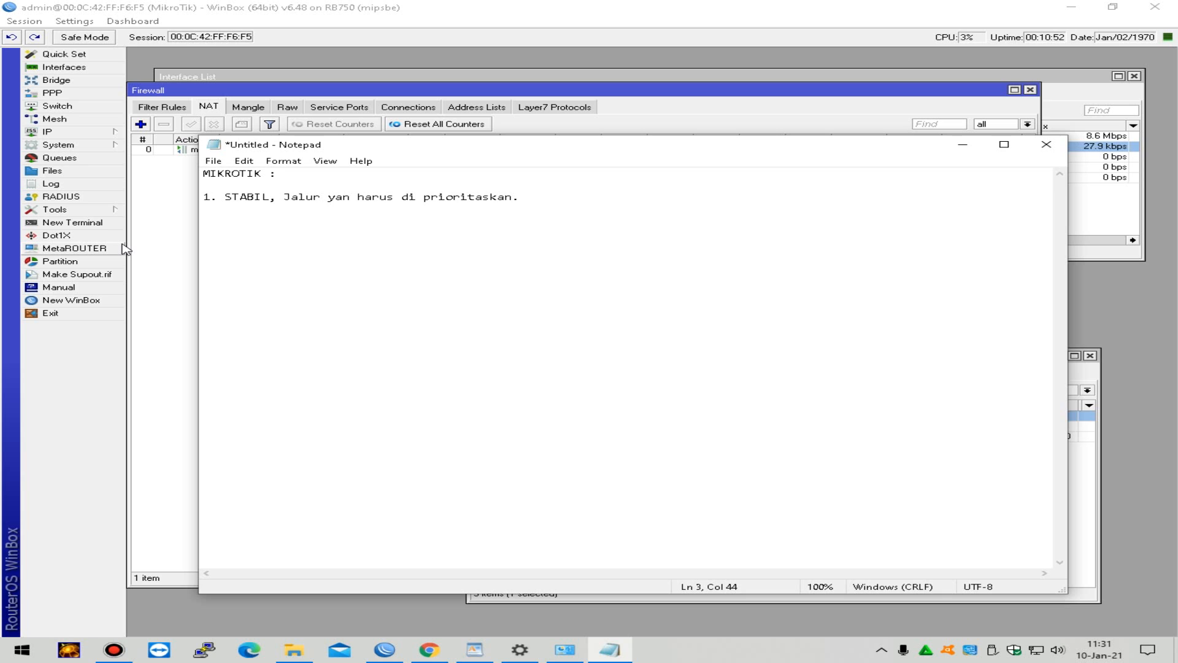
key(Return)
text(2. Management Bandwith.)
key(Return)
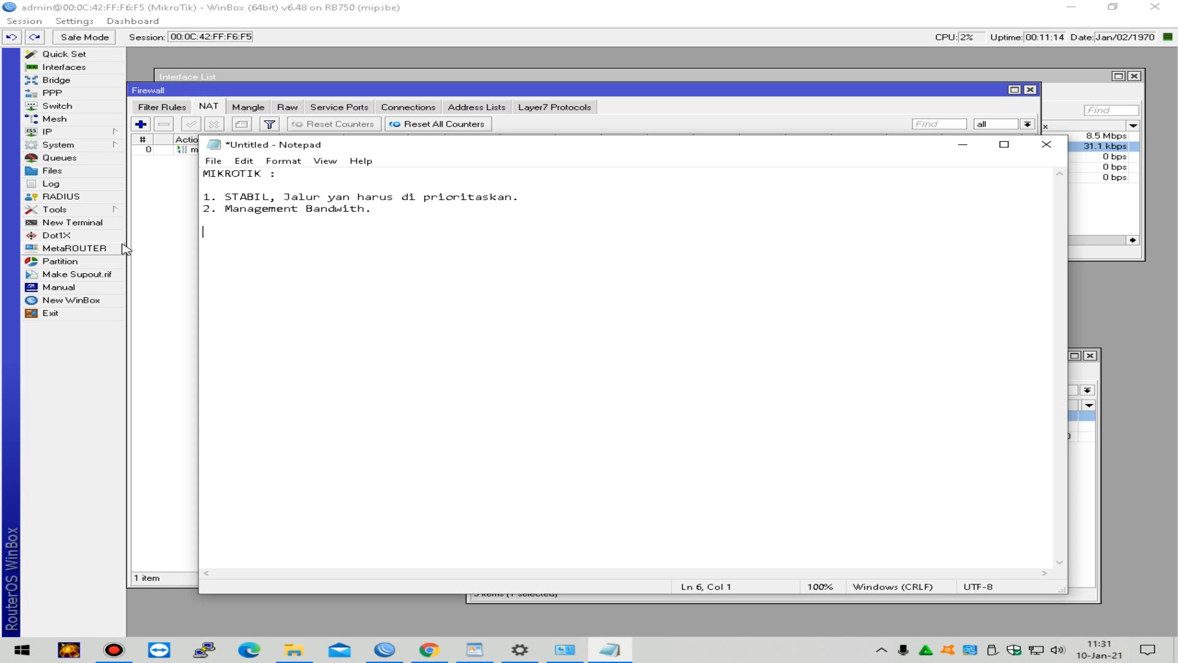
Step: Add the lines "Prioritas adalah GAME.", "Trafik kecil, tapi stabil. (Tidak masuk dalam management bandwith)." and "Dia LOSS.", and minimise Notepad
text(Prioritas adalah GAME/.)
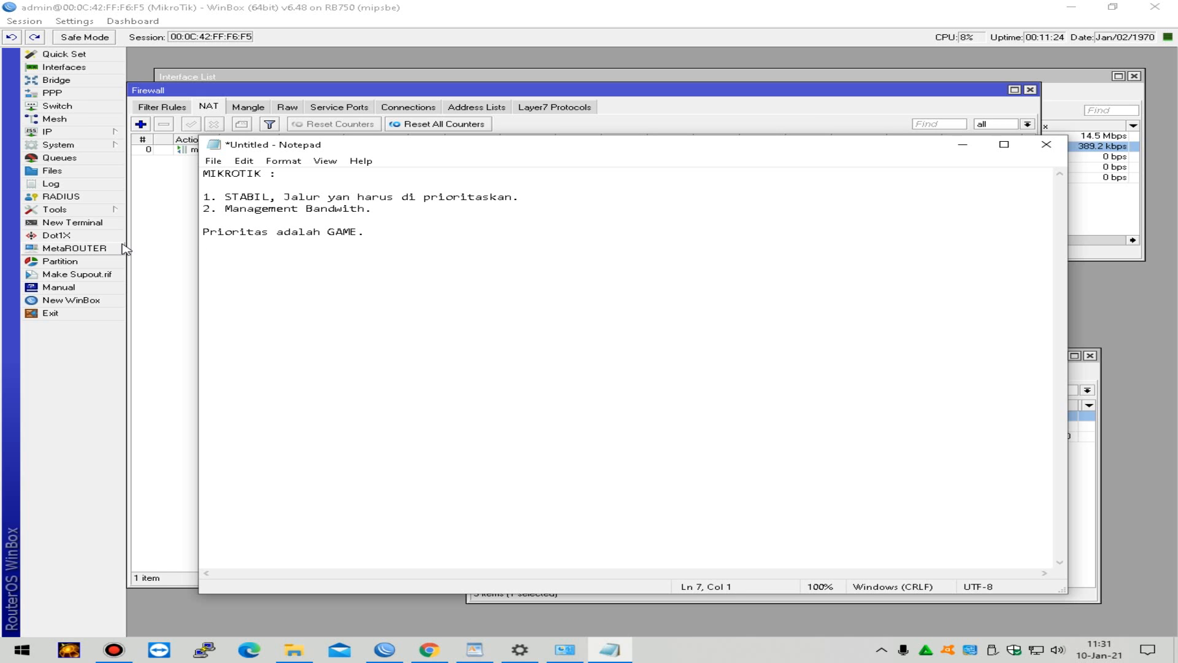
text(Trafik kecikl, tapi stabil.)
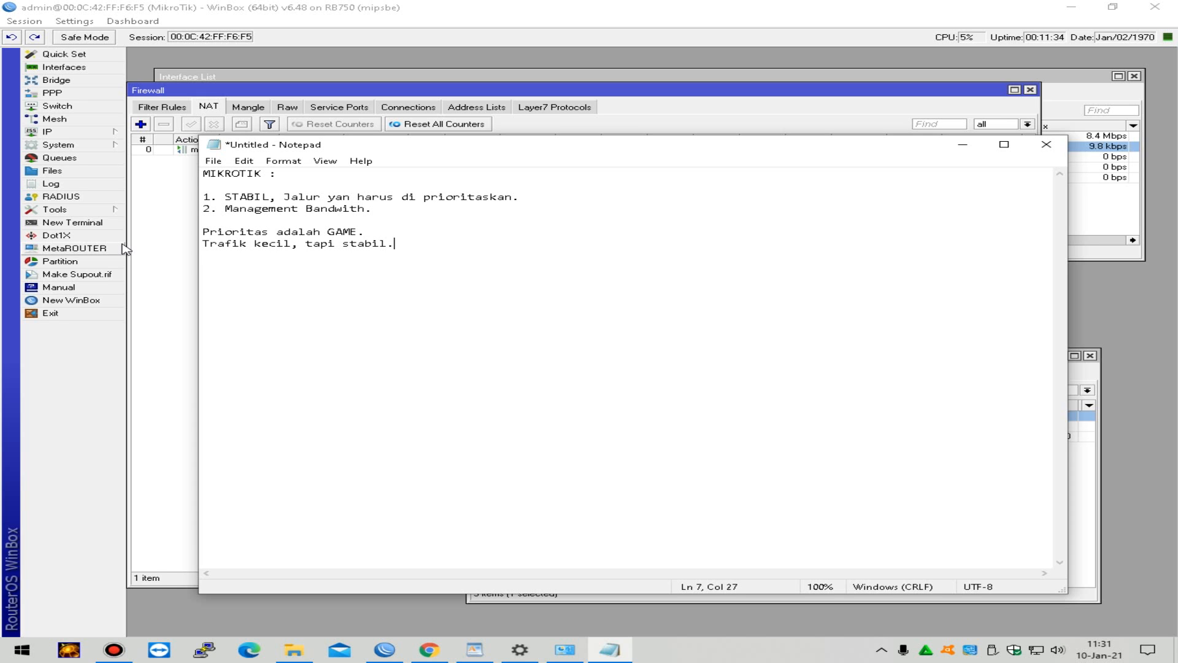
text((Tidak masuk dalam mana)
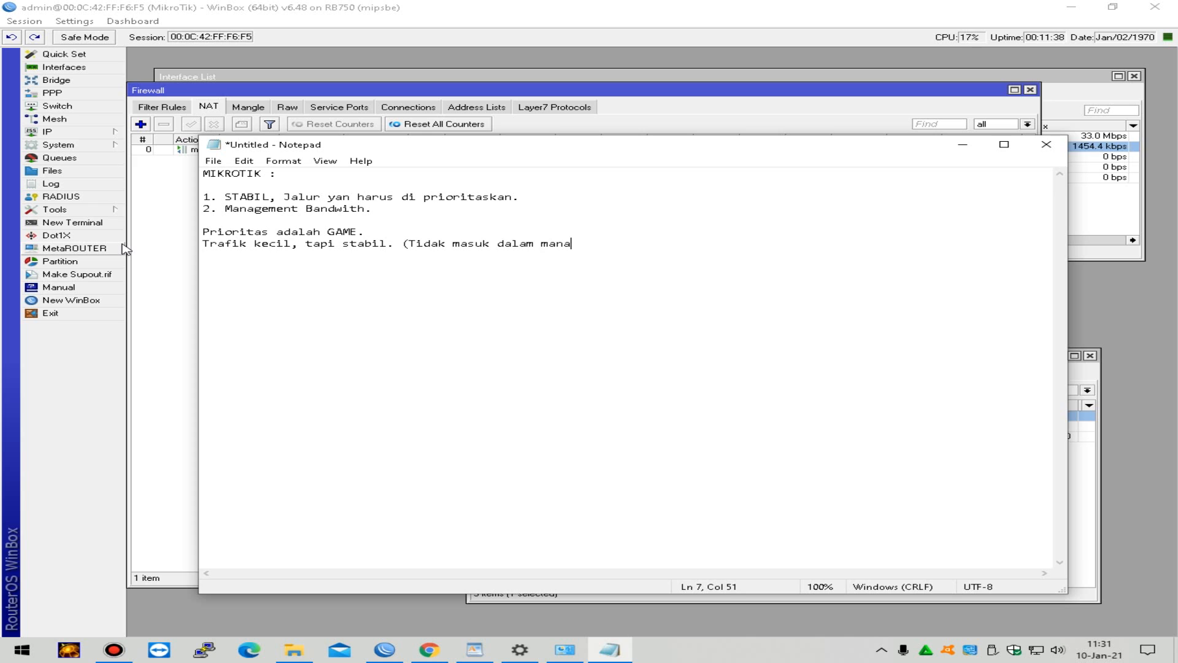
text(gement bandiwith)
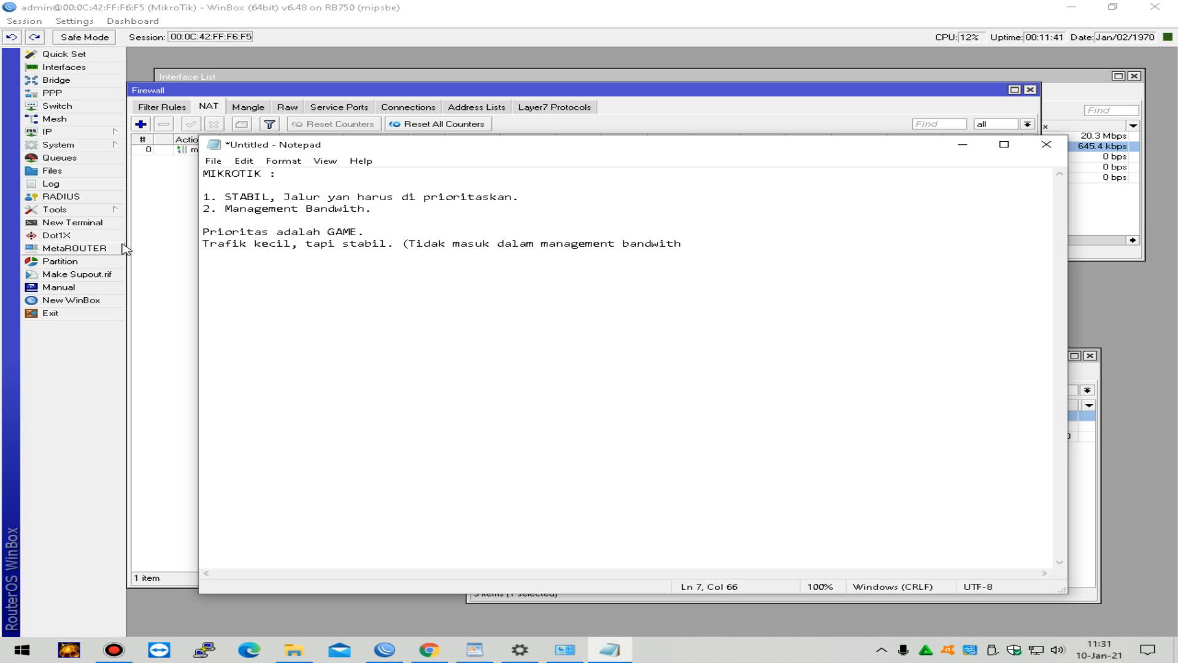
text().)
key(Return)
text(Dia LOSS.)
key(Return)
key(Return)
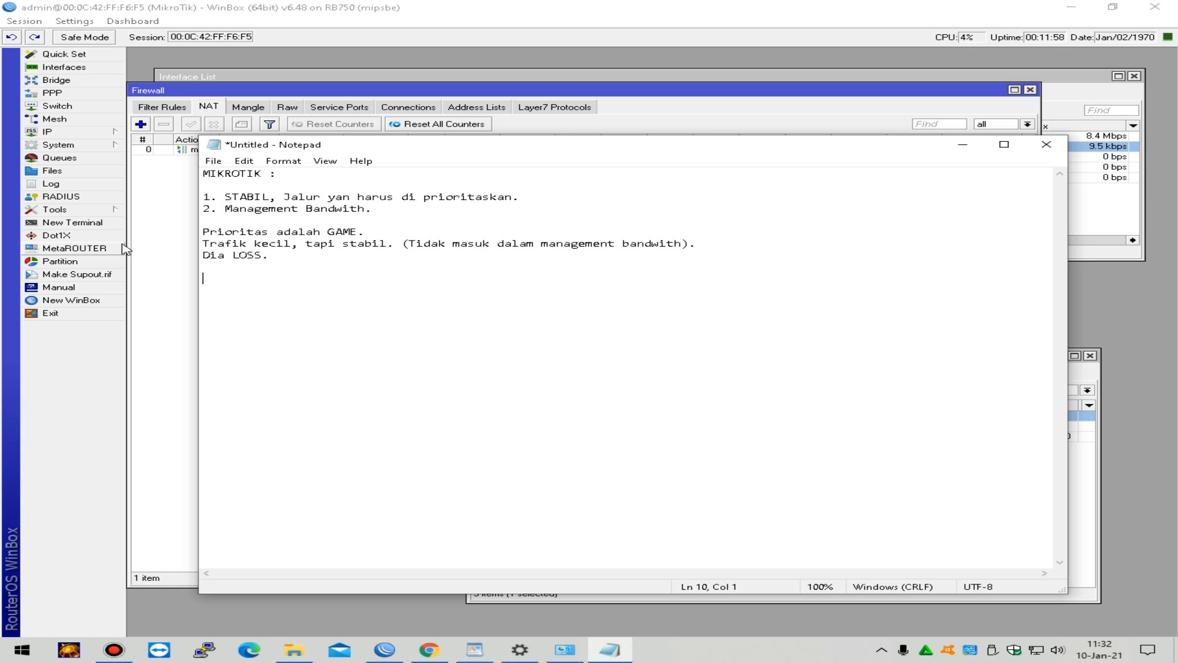
click(963, 145)
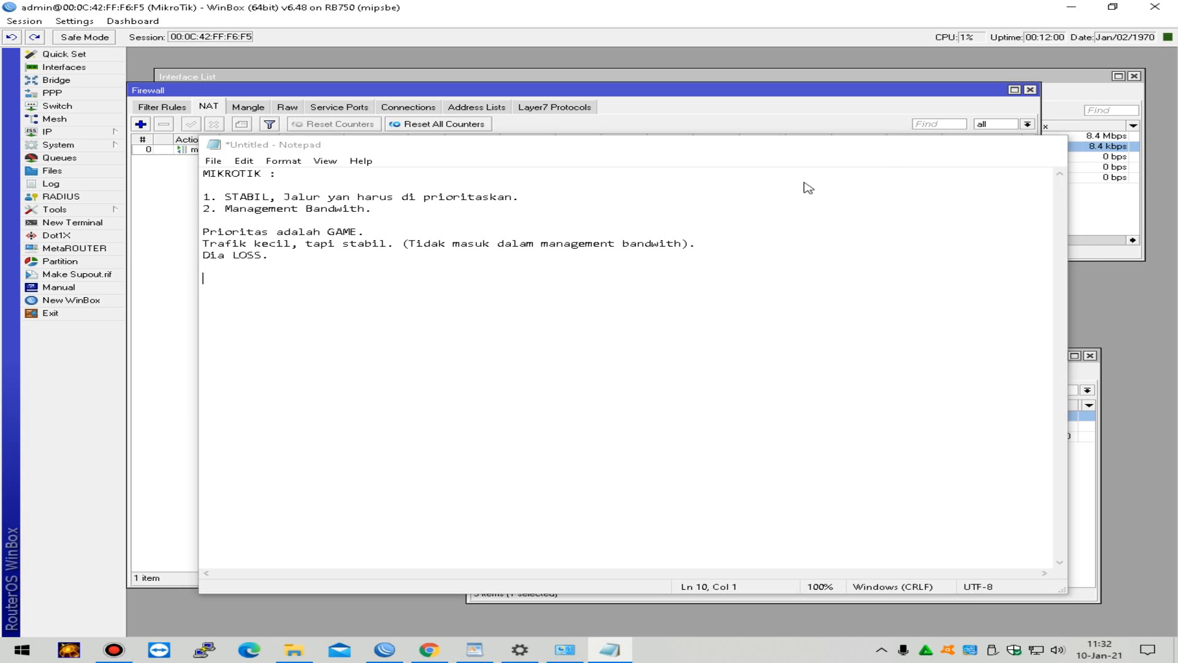
Step: Start a new mangle rule in the firewall, and copy the port list at the end of the WordPad document
click(257, 110)
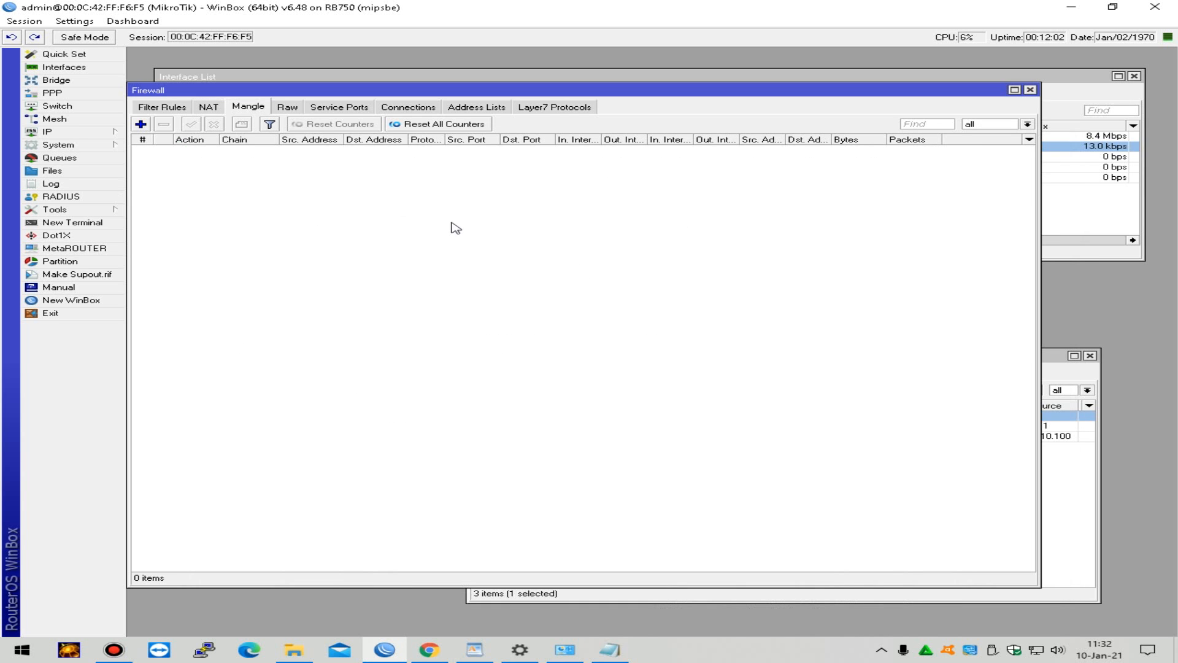
click(141, 124)
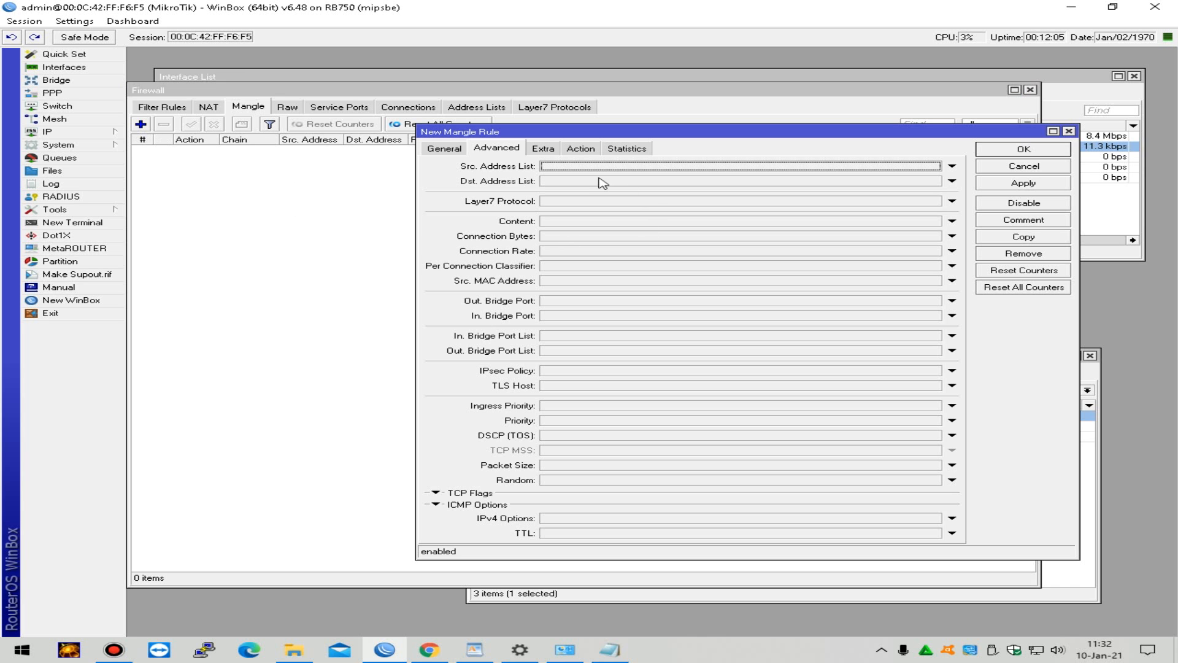
click(443, 148)
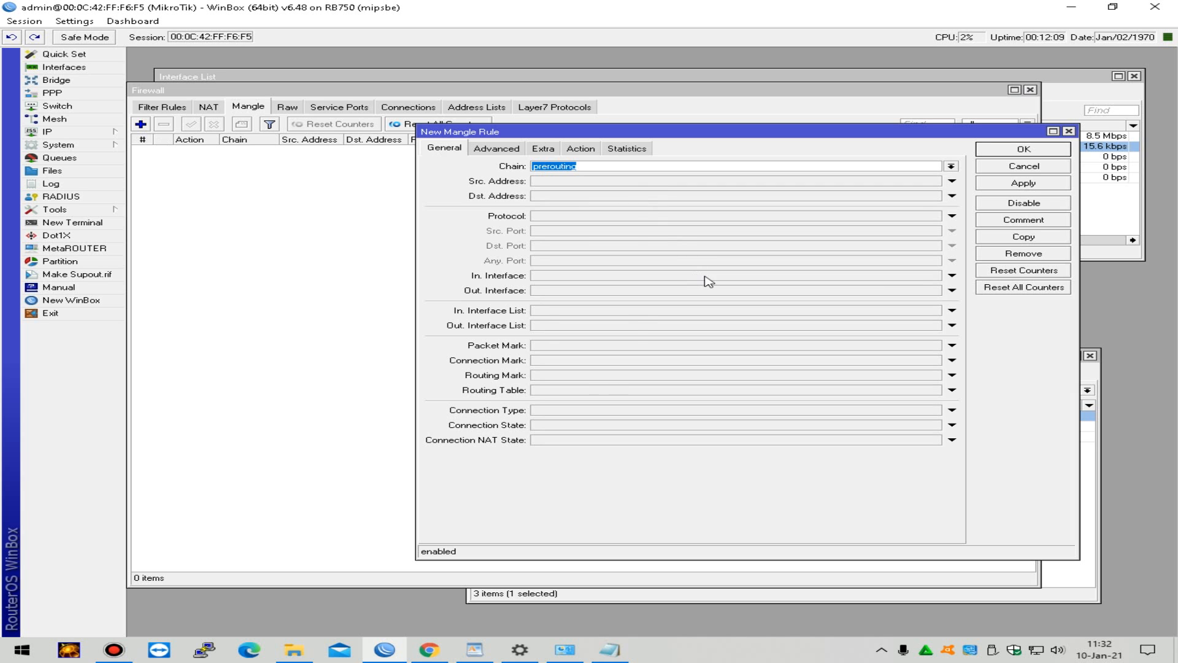
click(607, 651)
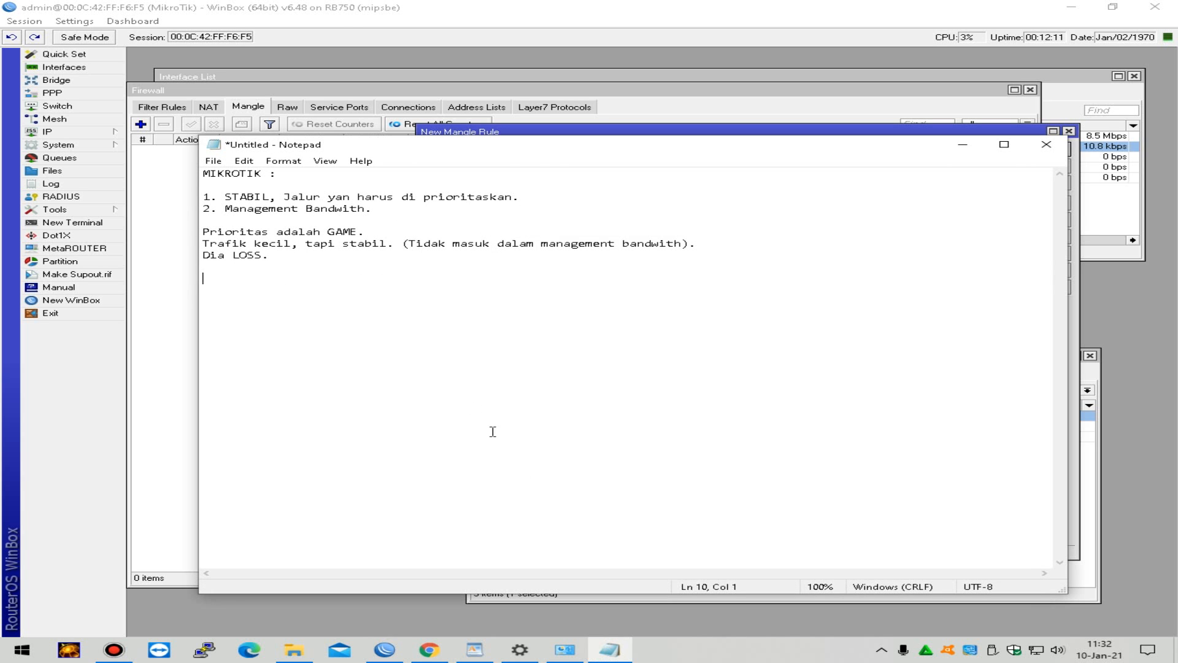
click(474, 650)
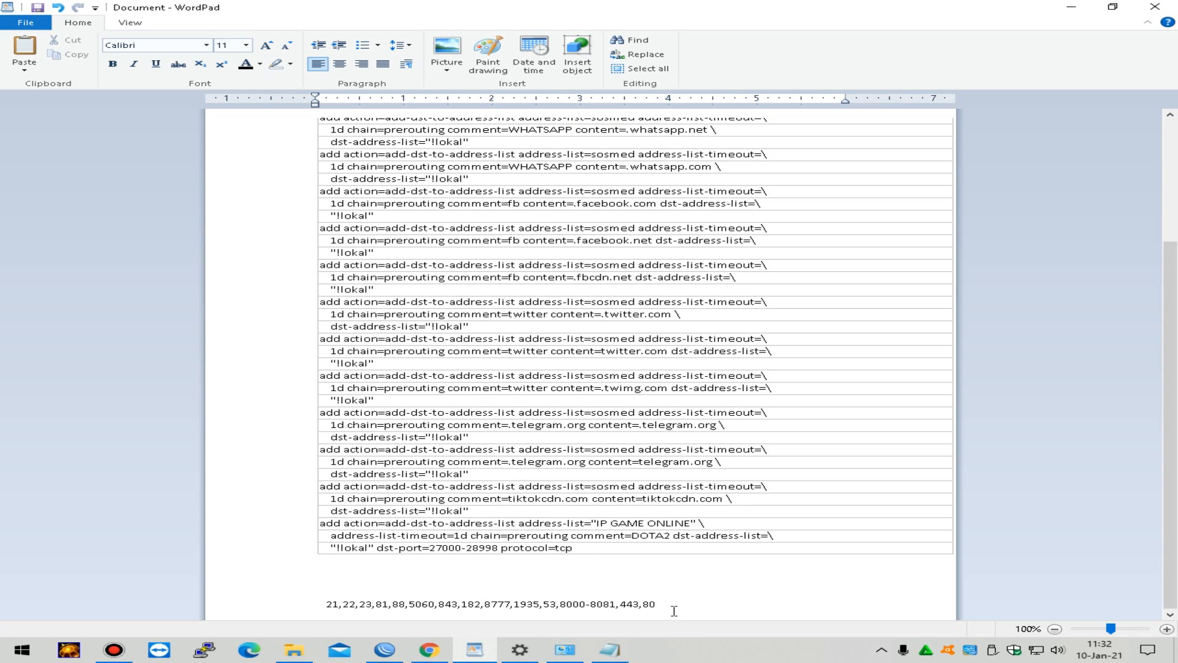
mouse_move(319, 608)
mouse_down()
mouse_move(626, 605)
mouse_move(334, 607)
mouse_up()
key(ctrl+c)
click(652, 606)
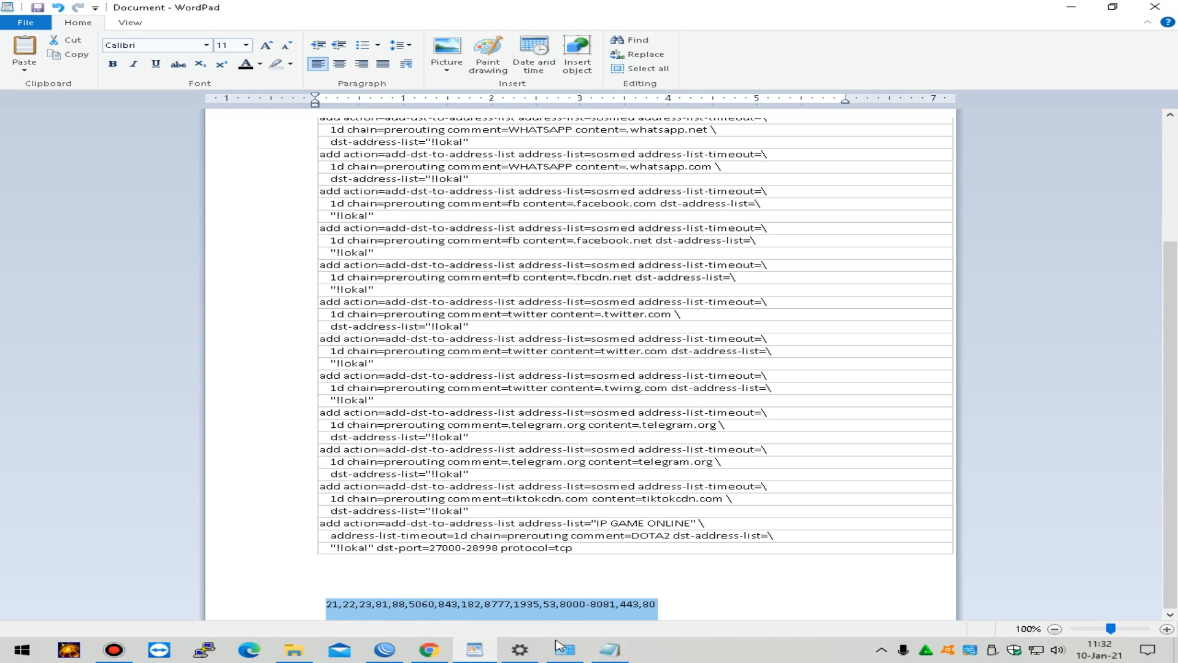
Step: Back in WinBox, set the new rule's protocol to tcp and destination port to 21,22,23,81,88,5060,843,182,8777,1935,53,8000-8081,443,80
click(384, 649)
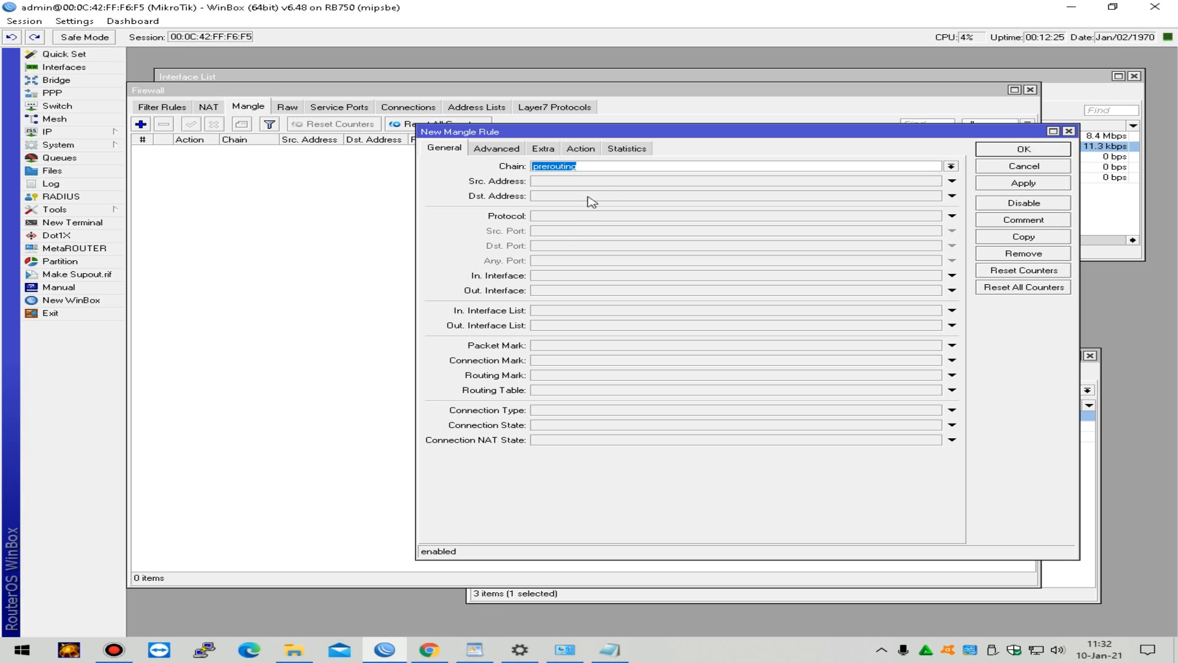
click(639, 216)
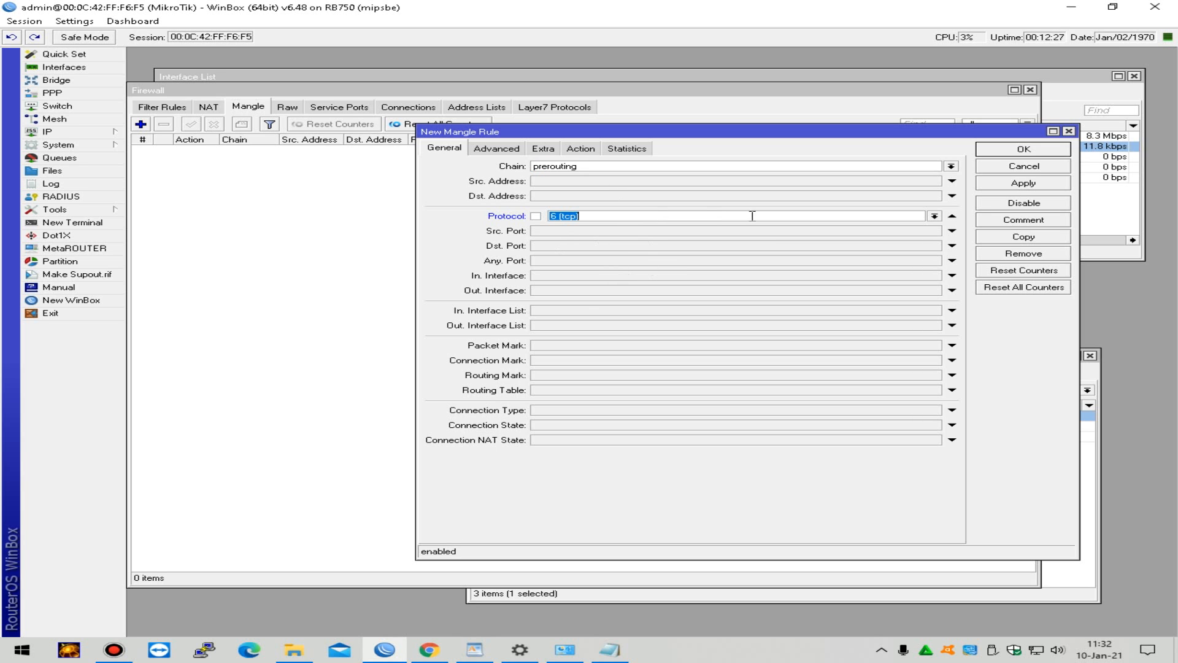
click(651, 246)
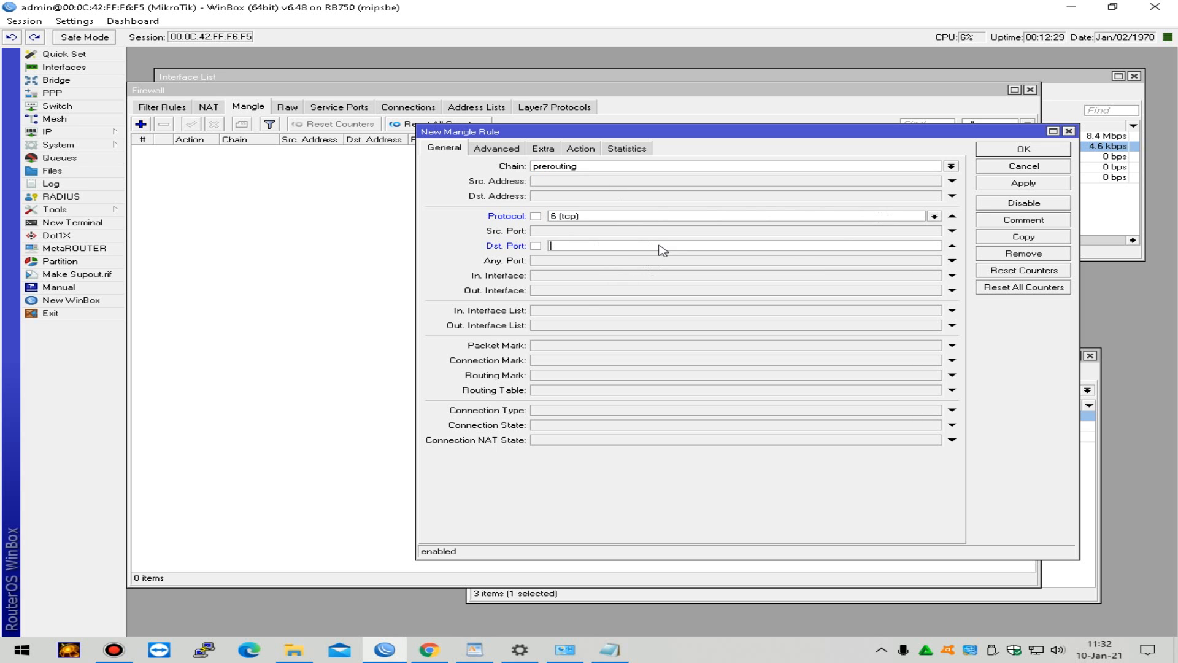
key(ctrl+v)
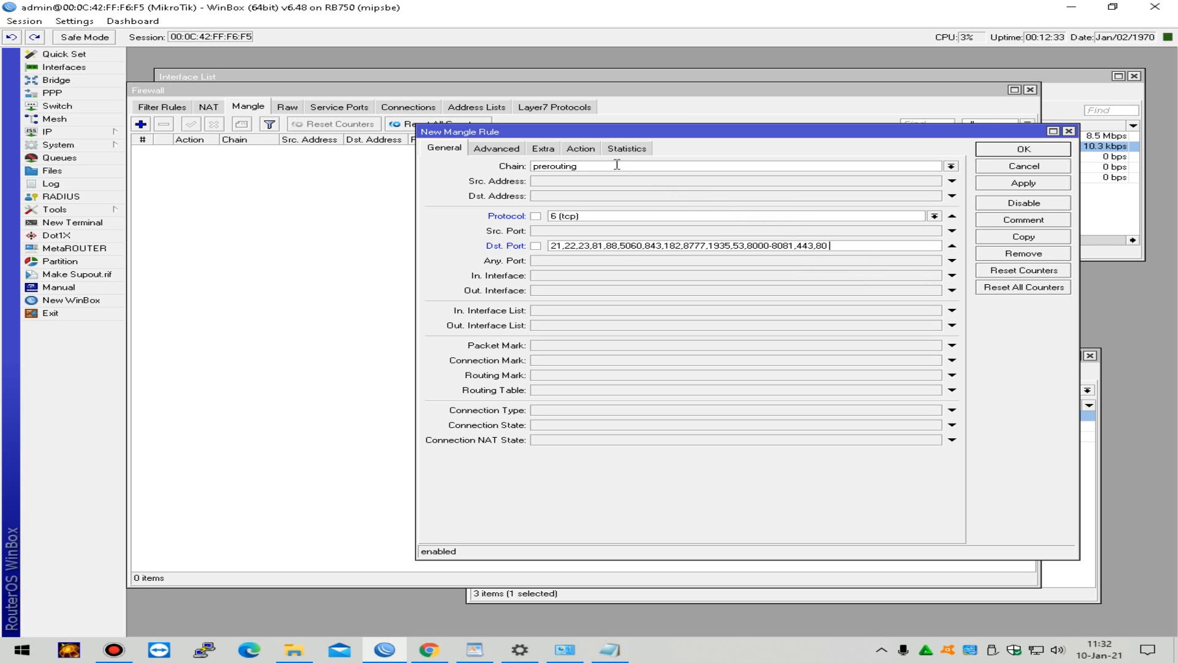
Step: Set the rule's action to add dst to address list, with the address list named "PORT RANDOM"
click(581, 150)
click(692, 168)
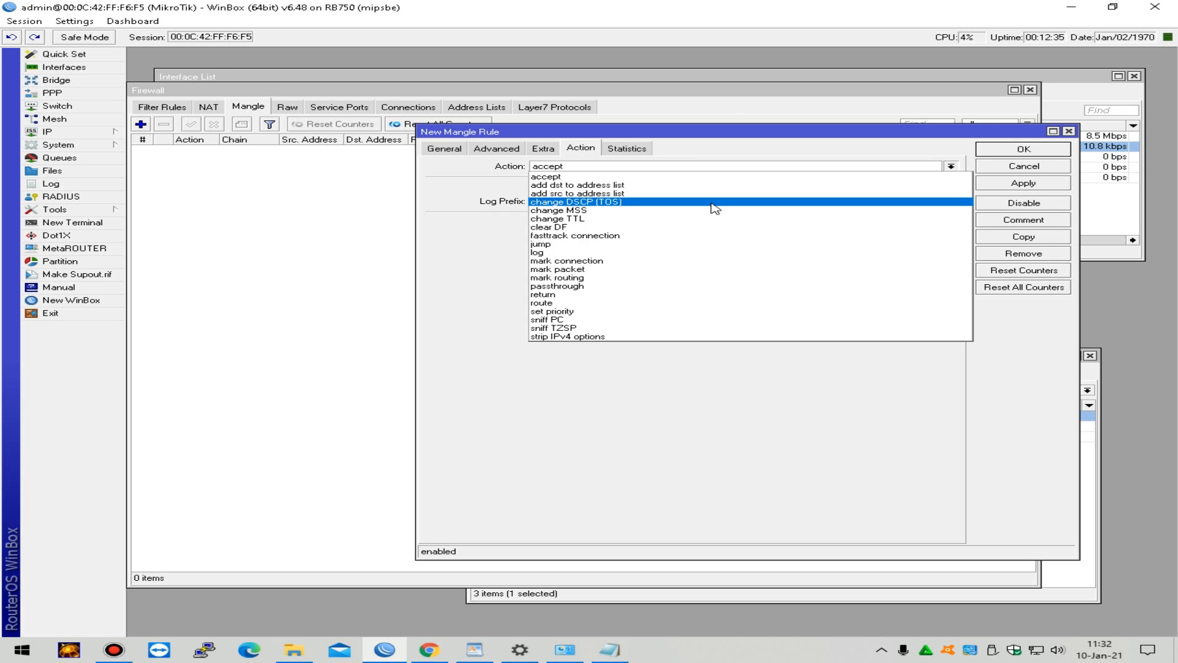
click(747, 187)
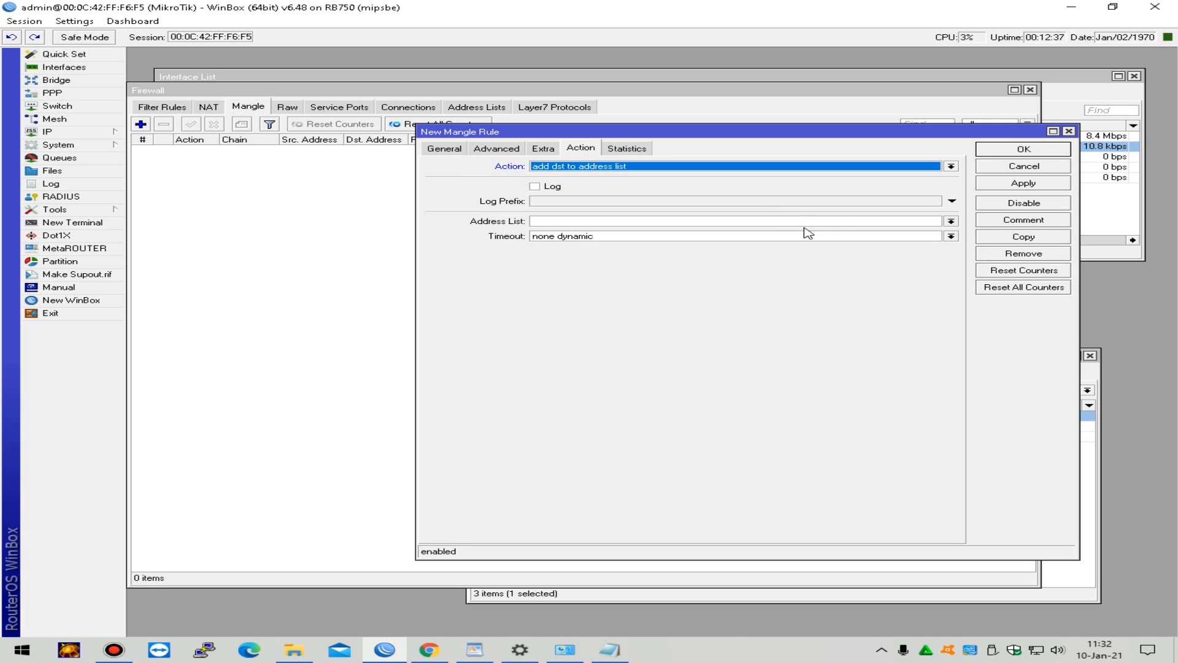
click(803, 222)
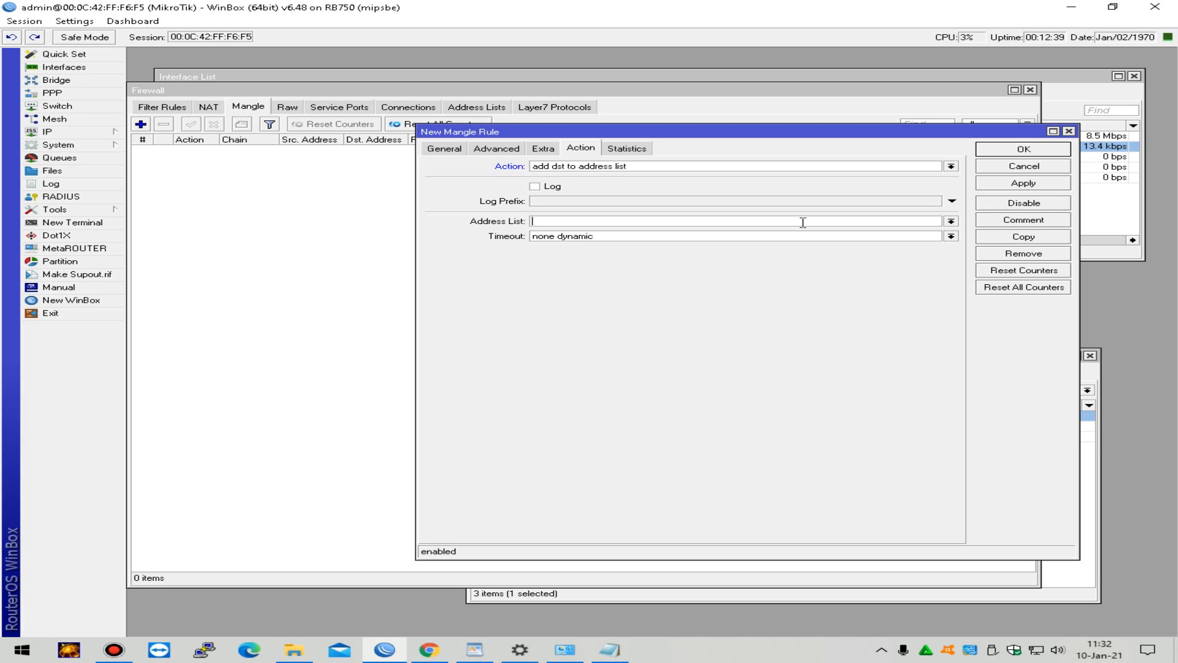
text(PORT RANDOM)
Step: Negate the rule's destination port match, and save the rule with the comment "PORT RANDOM"
click(508, 158)
click(443, 157)
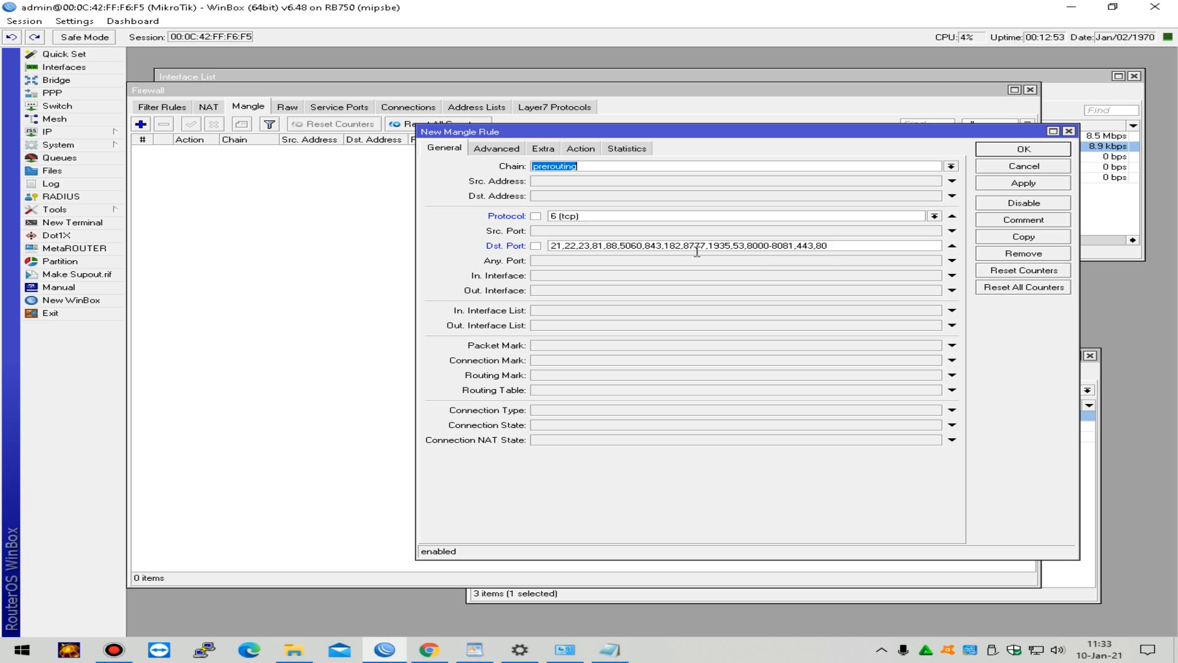
click(536, 245)
click(997, 219)
text(PORT TANDOM)
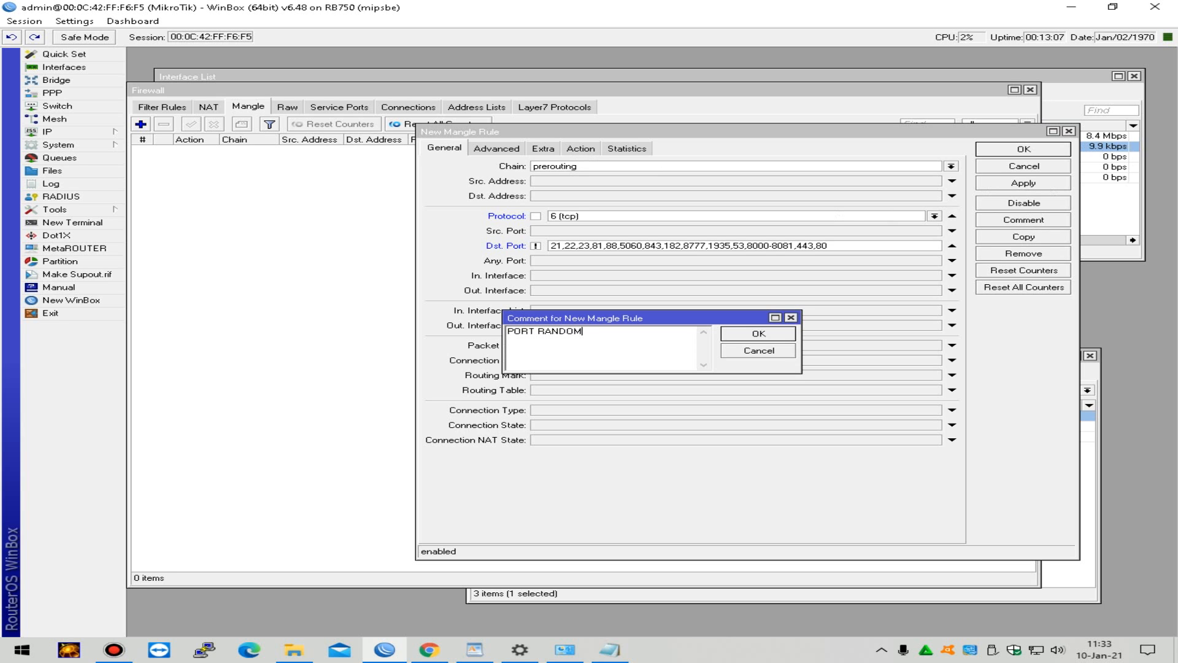
click(759, 334)
click(1051, 150)
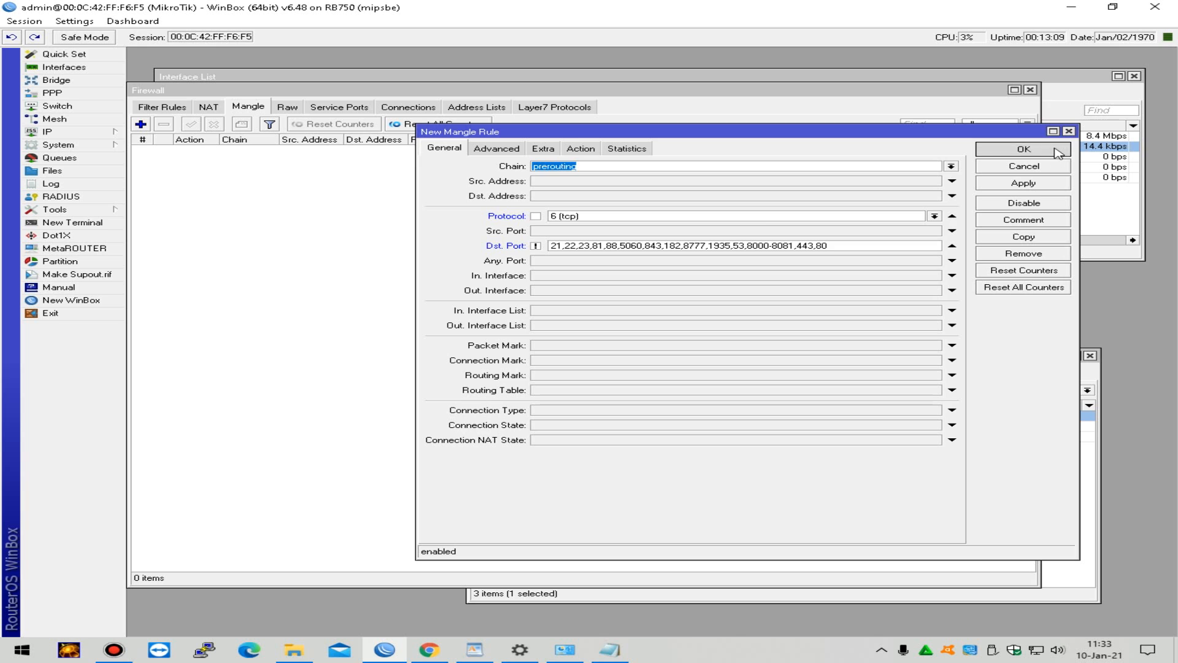
Step: Check the firewall address lists for entries captured by the new rule, widening the name column to read them
click(645, 158)
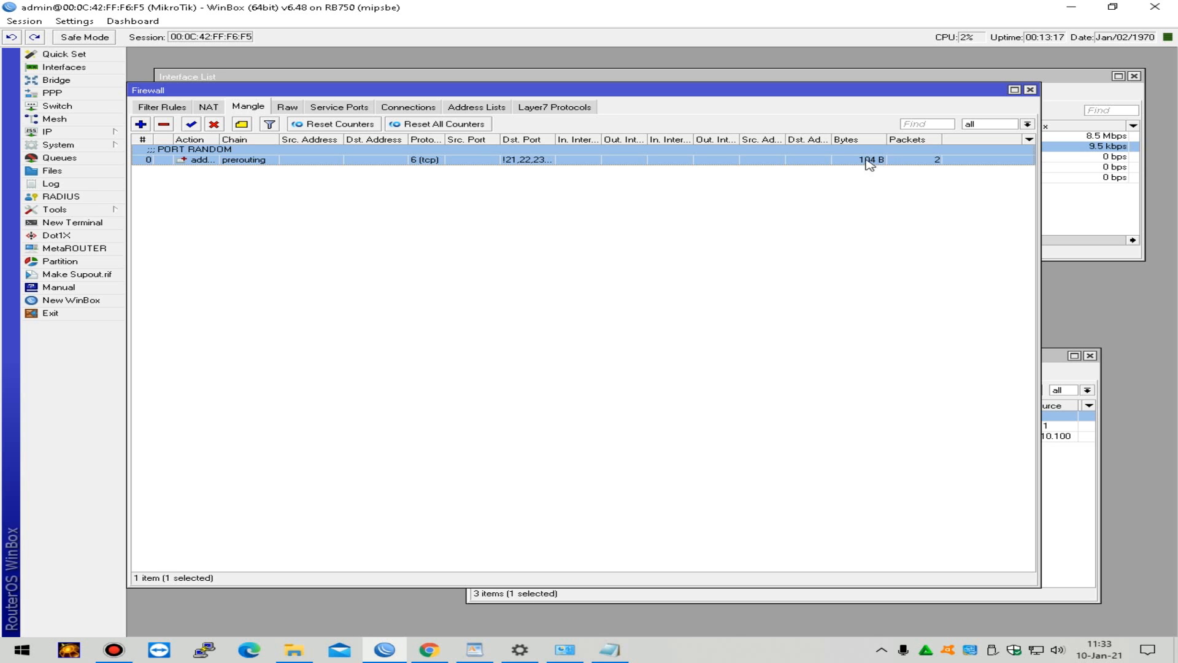
click(459, 107)
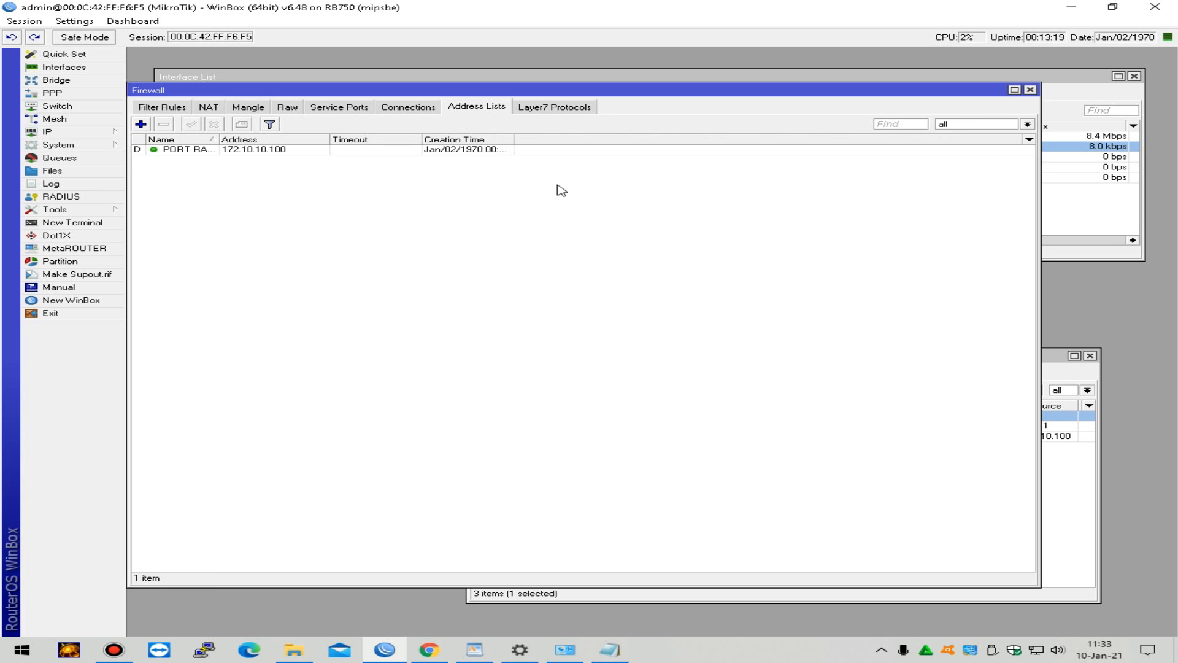
drag(219, 140, 305, 138)
click(255, 152)
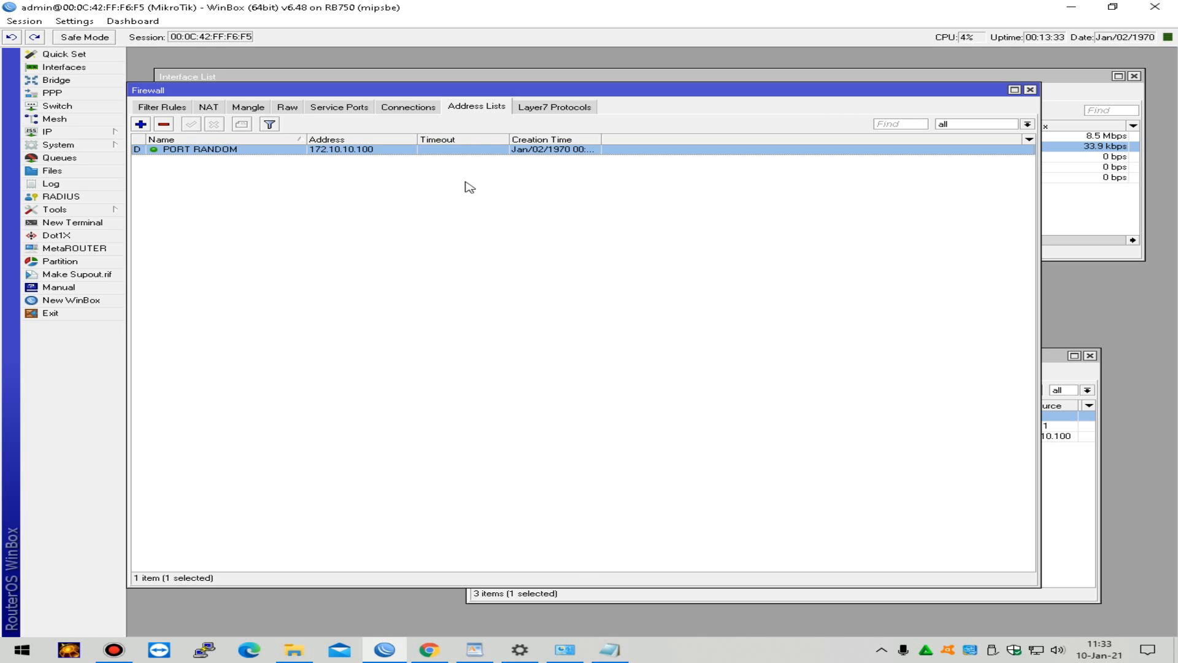
Step: Duplicate the PORT RANDOM mangle rule with the protocol changed to udp, keep its comment, and save it
click(246, 109)
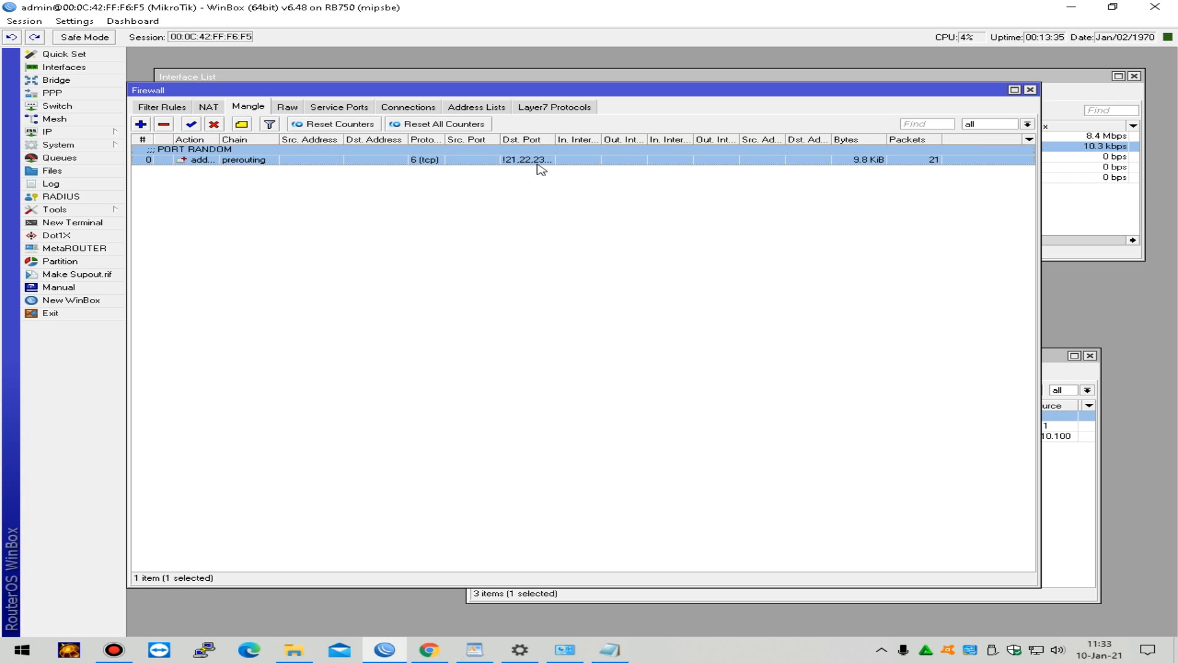
double_click(523, 159)
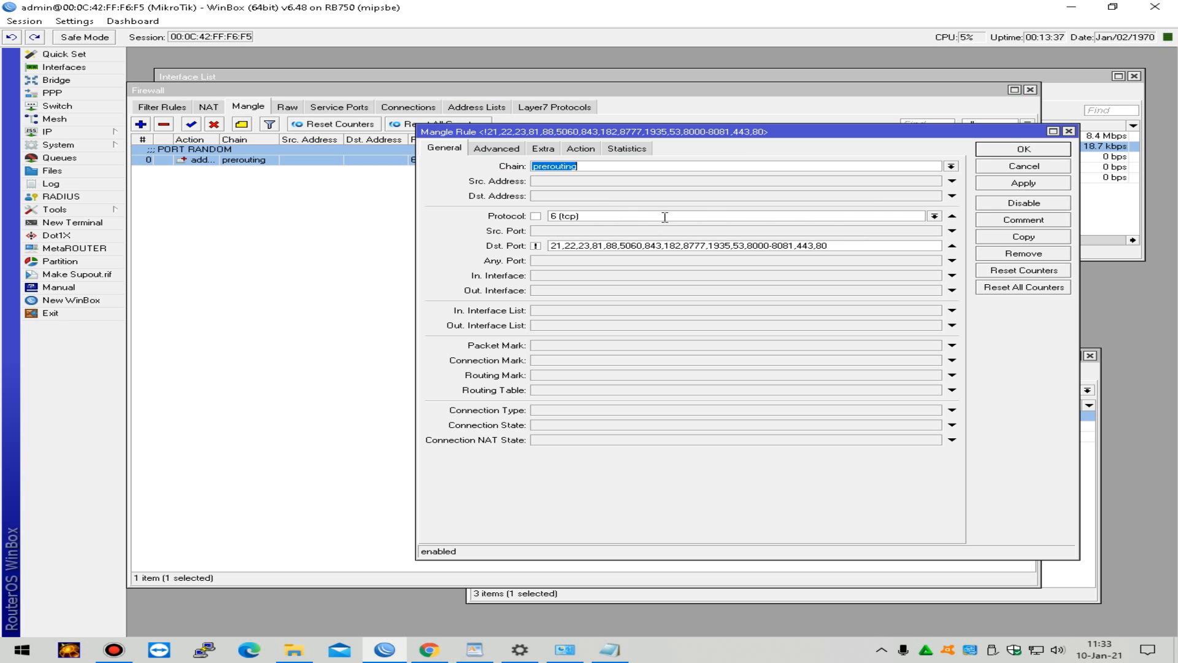
click(1042, 239)
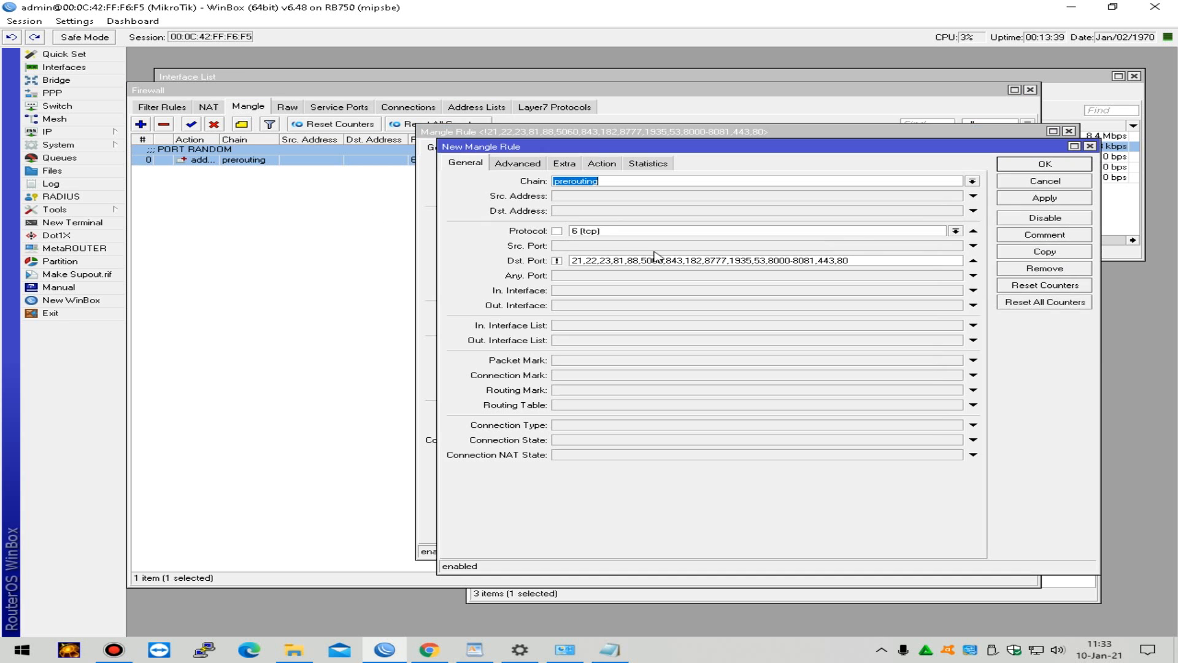
click(956, 231)
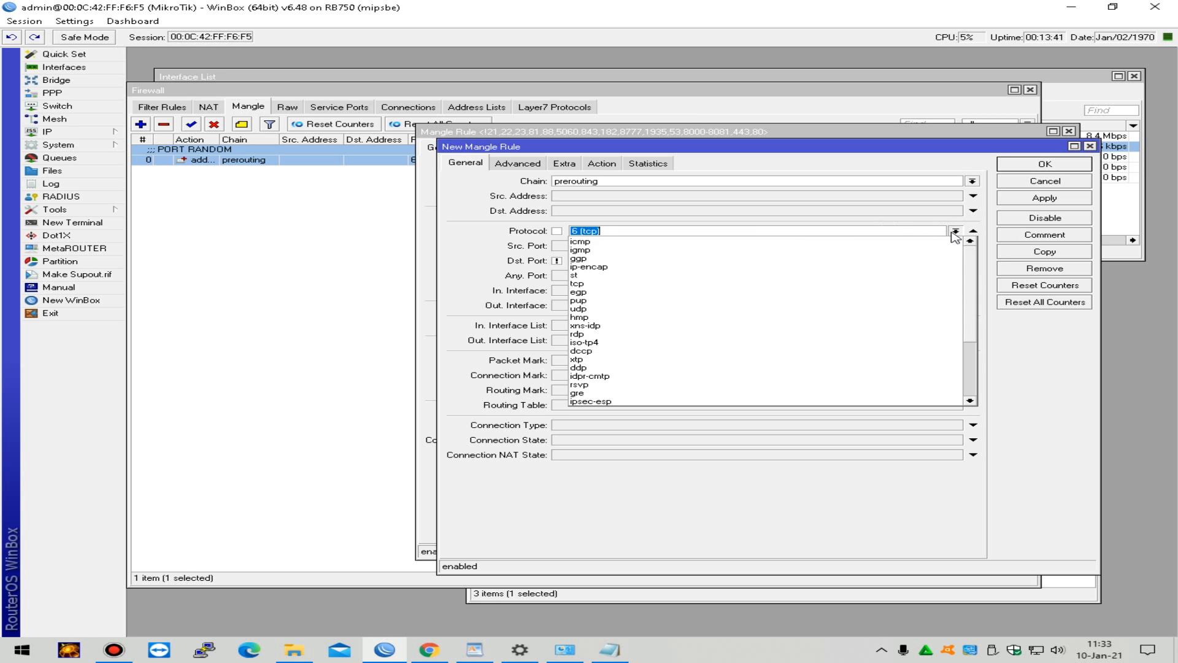
scroll(677, 275, up, 2)
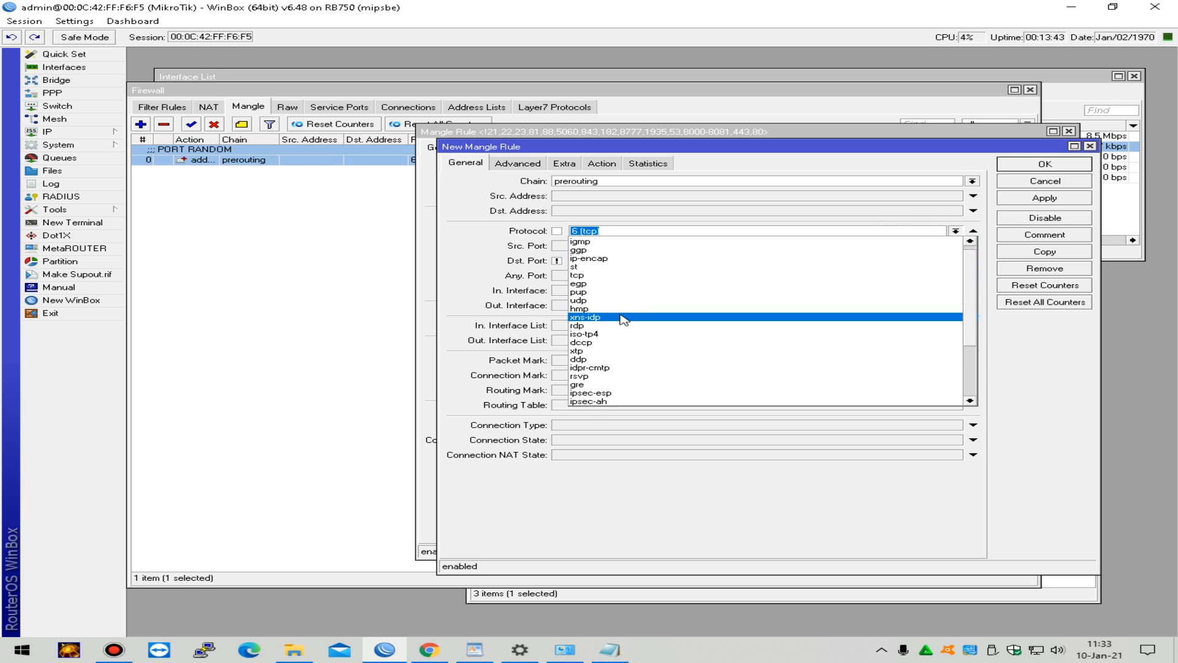
click(624, 300)
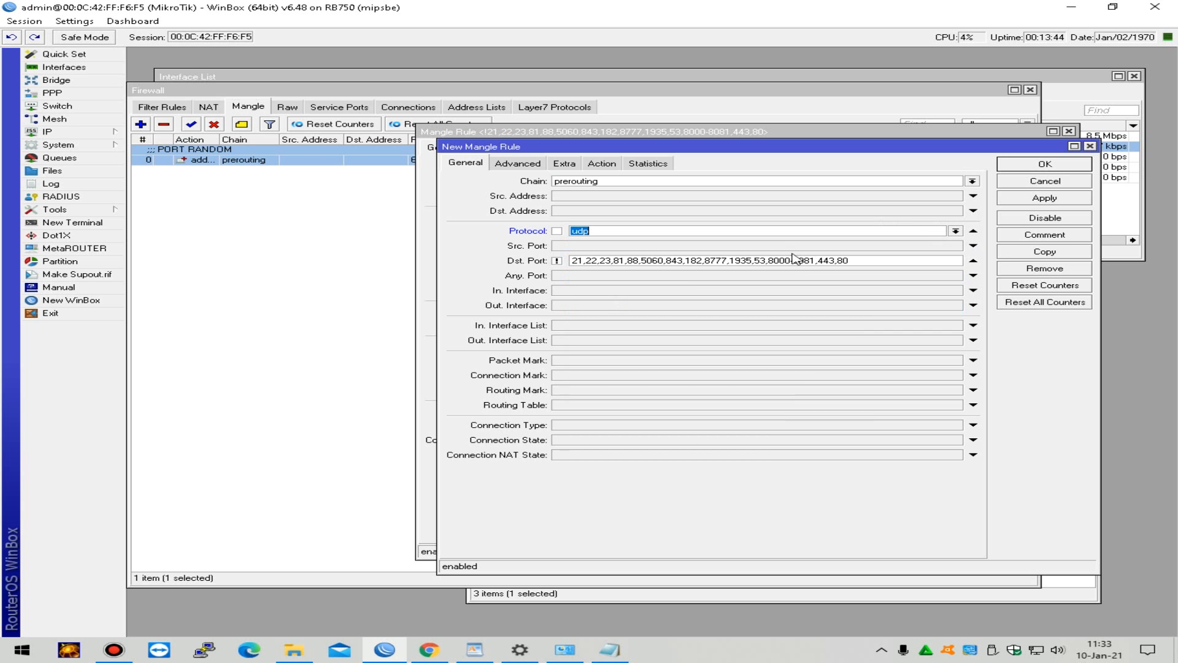
click(1045, 235)
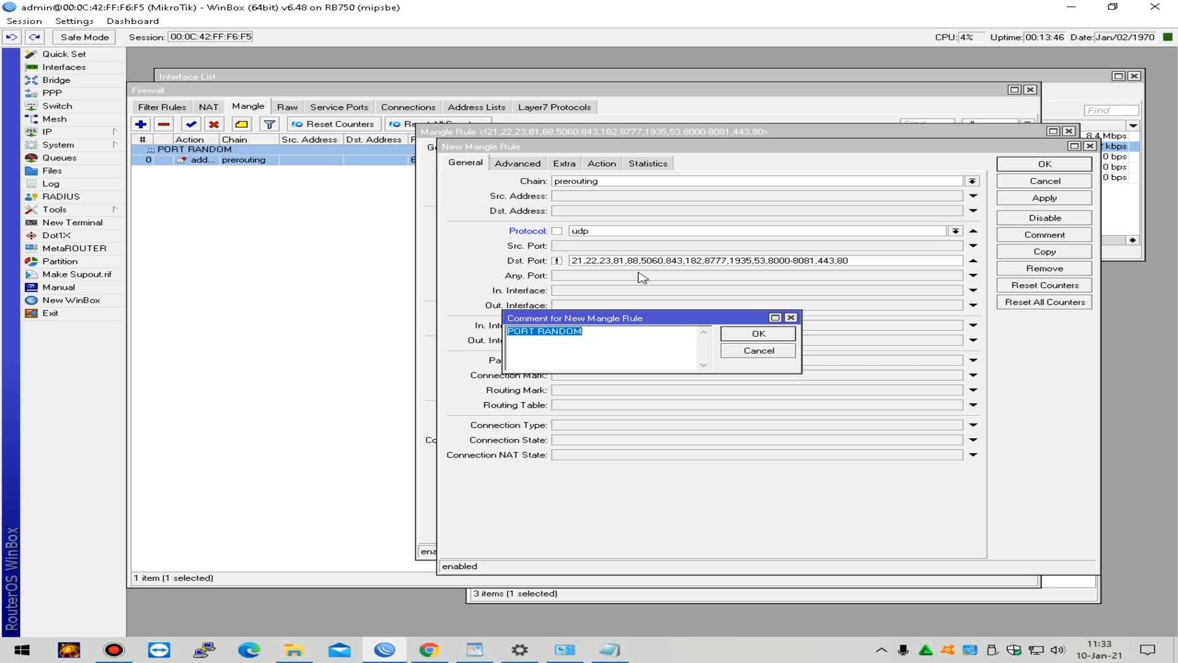
click(761, 334)
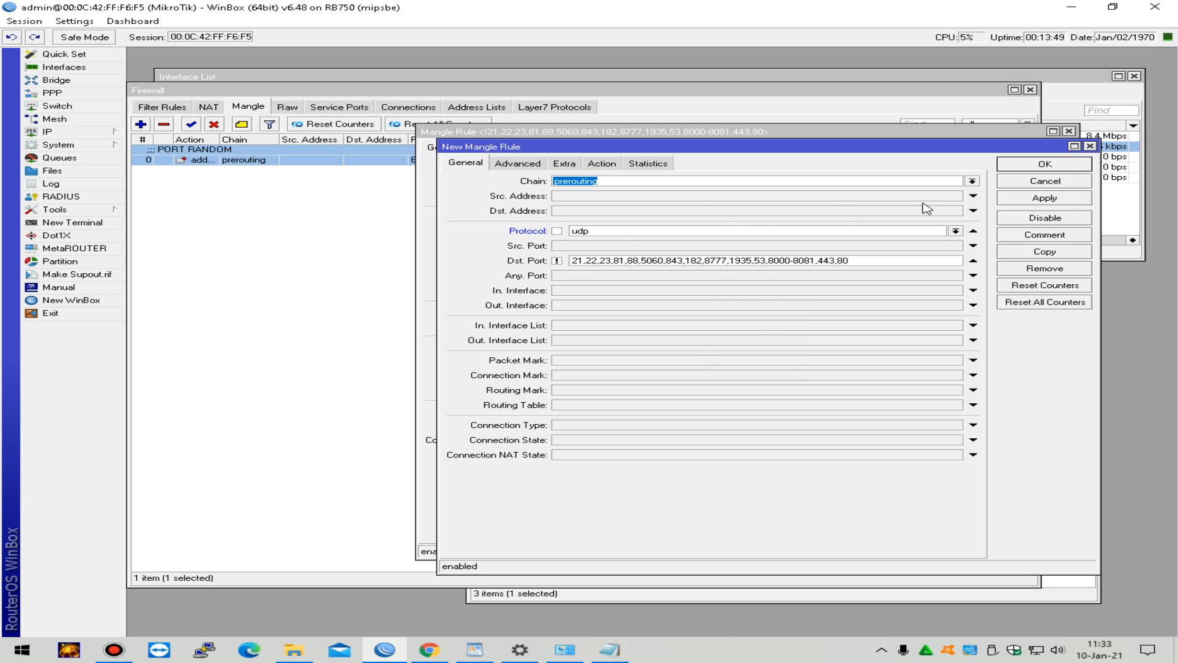
click(1037, 166)
click(1040, 157)
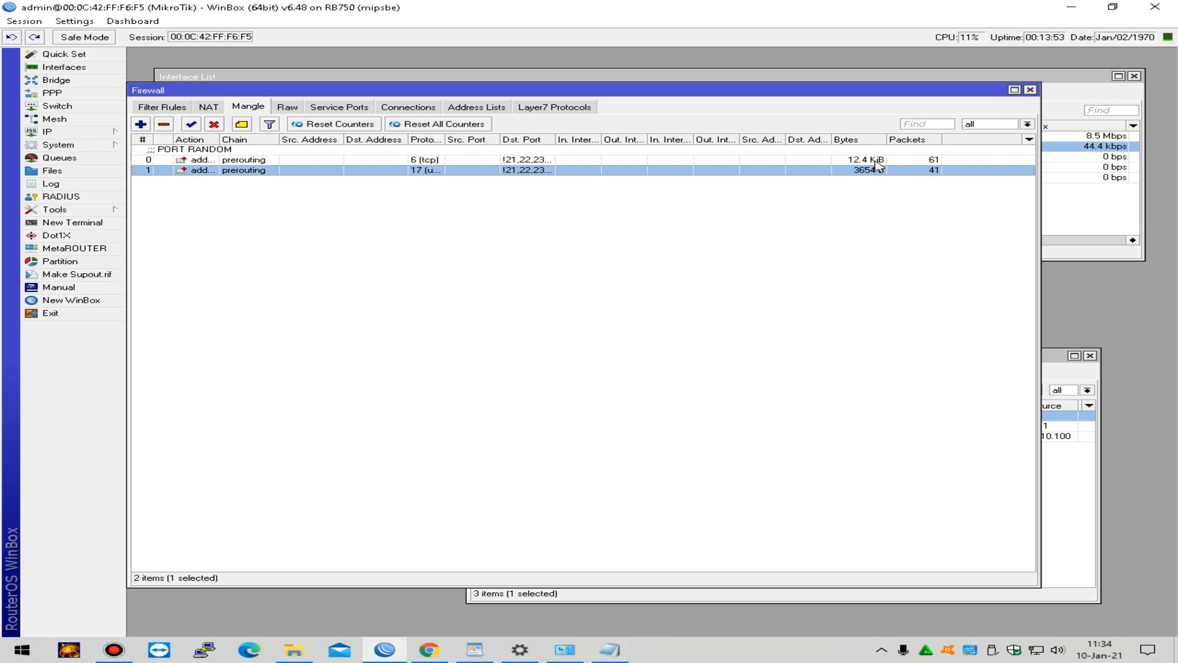
Step: Examine the addresses collected in the PORT RANDOM address list, and return to the mangle rules
click(503, 113)
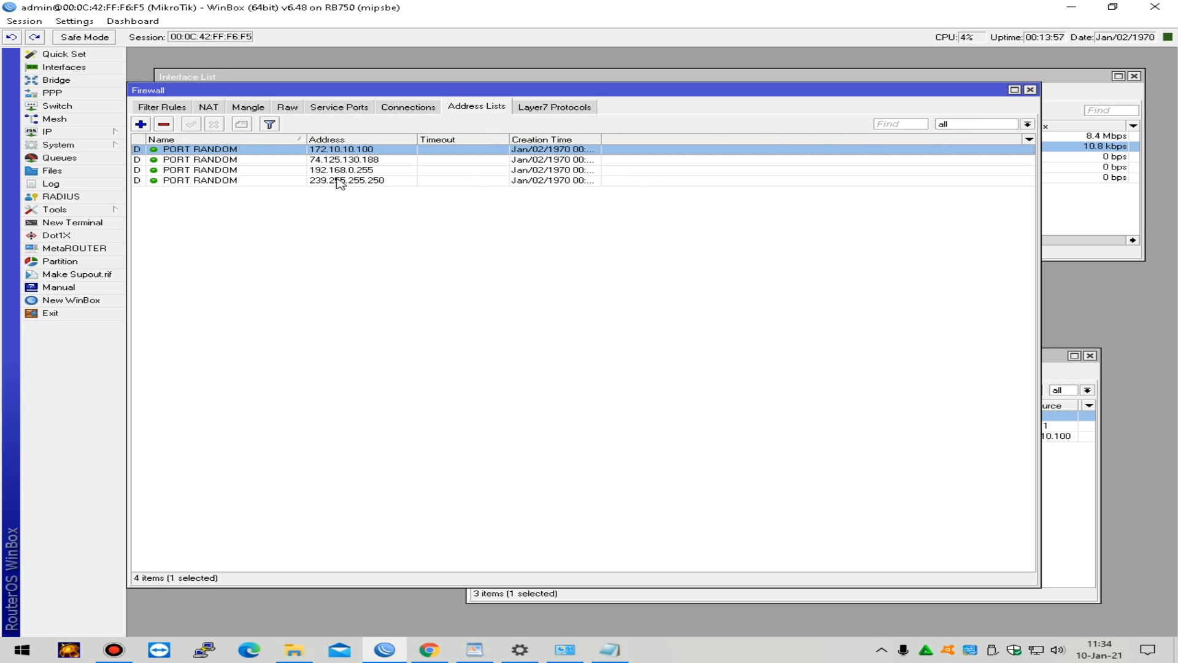
click(347, 161)
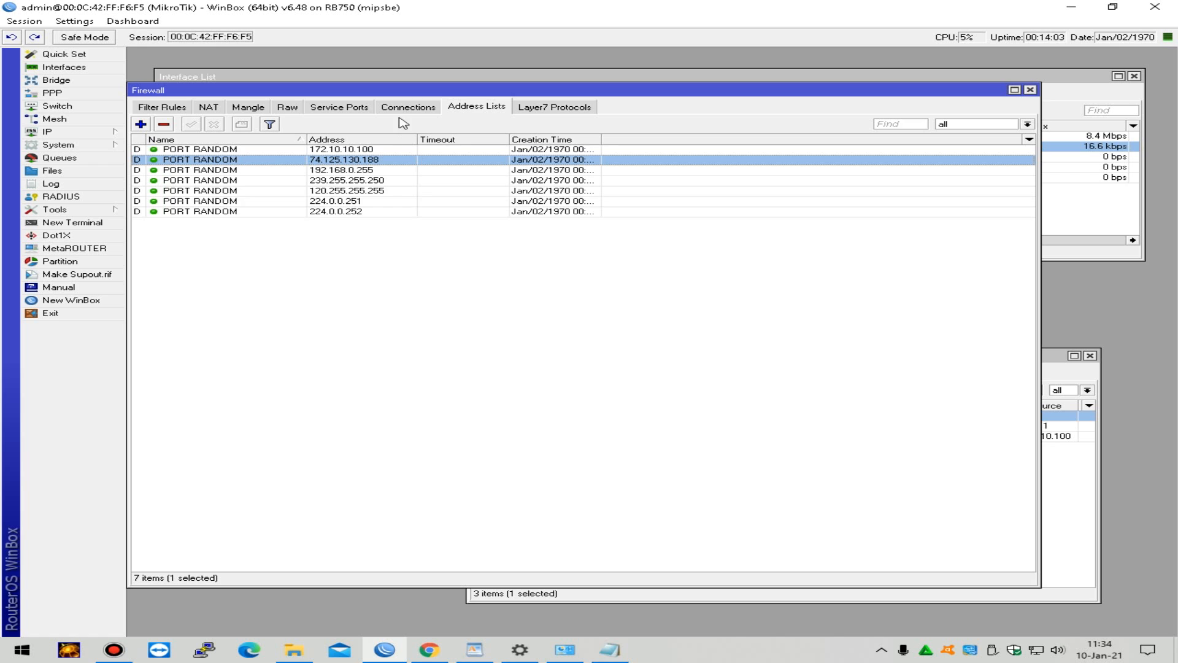
click(362, 112)
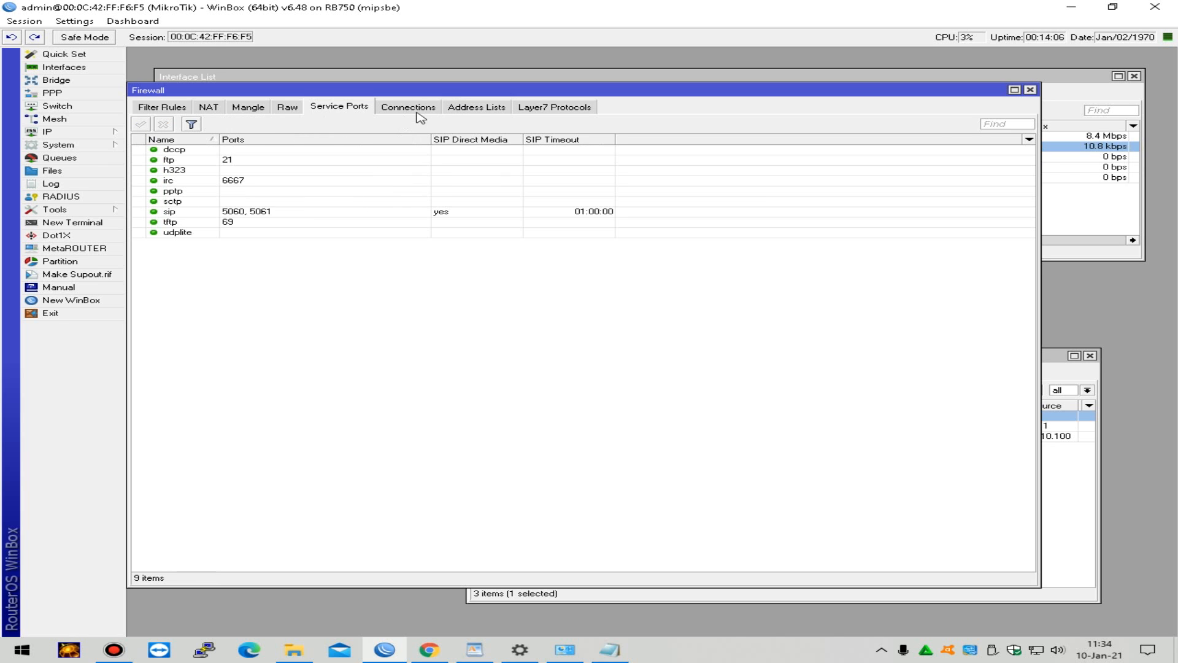
click(293, 110)
click(256, 110)
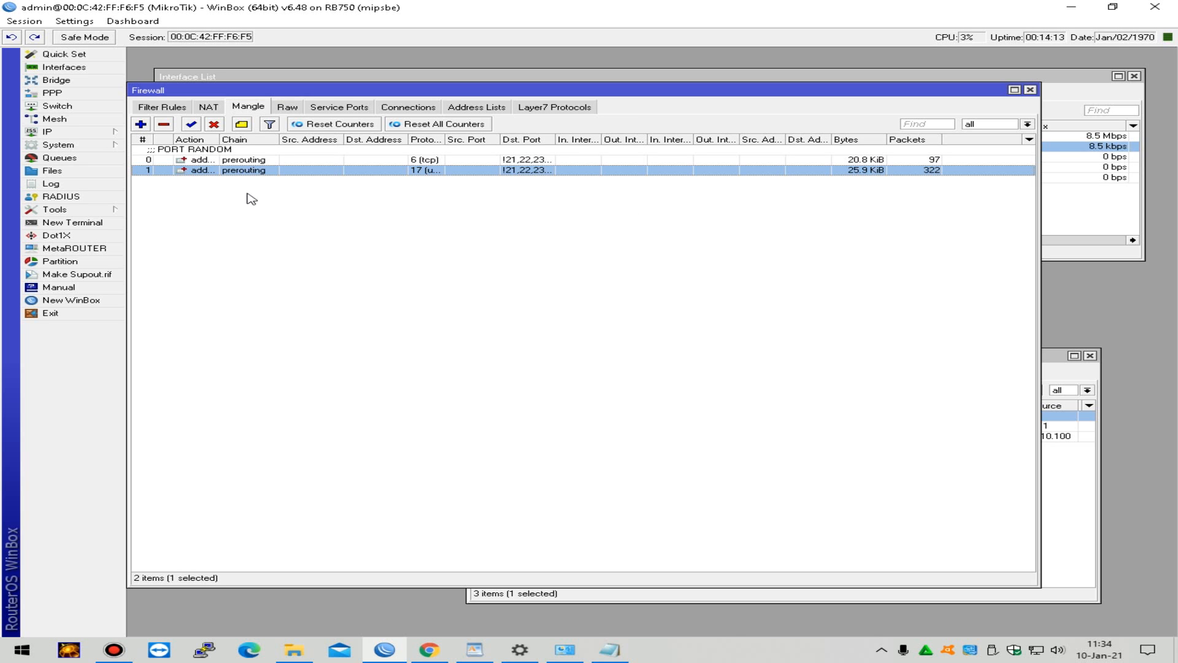
click(327, 200)
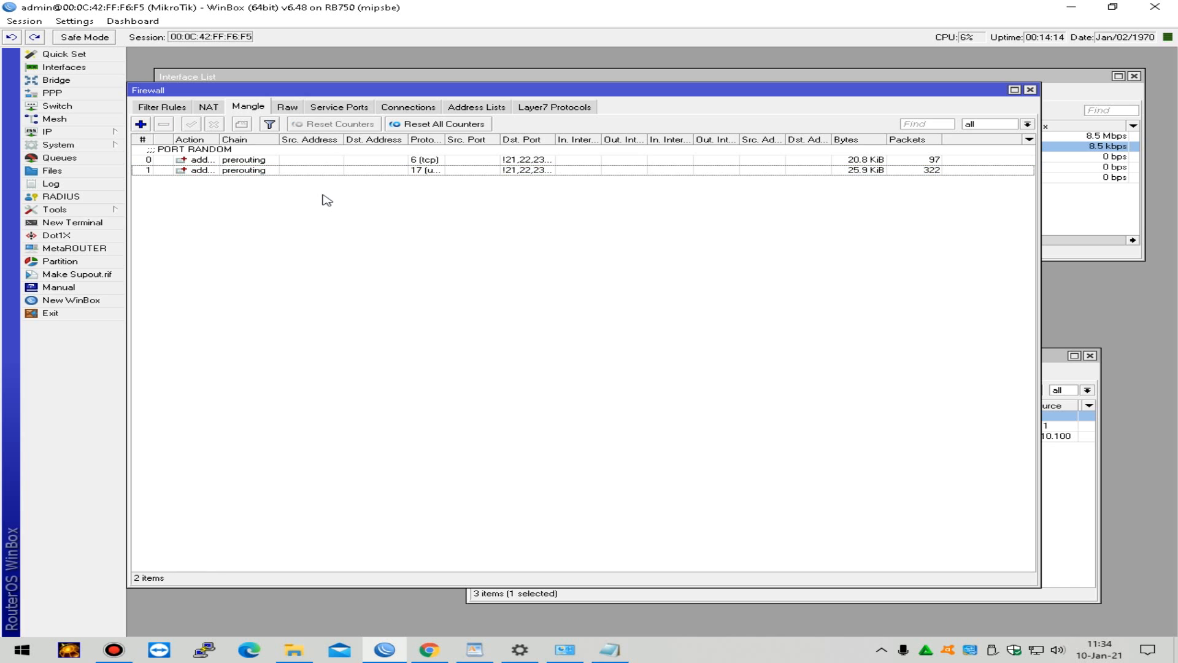
click(146, 129)
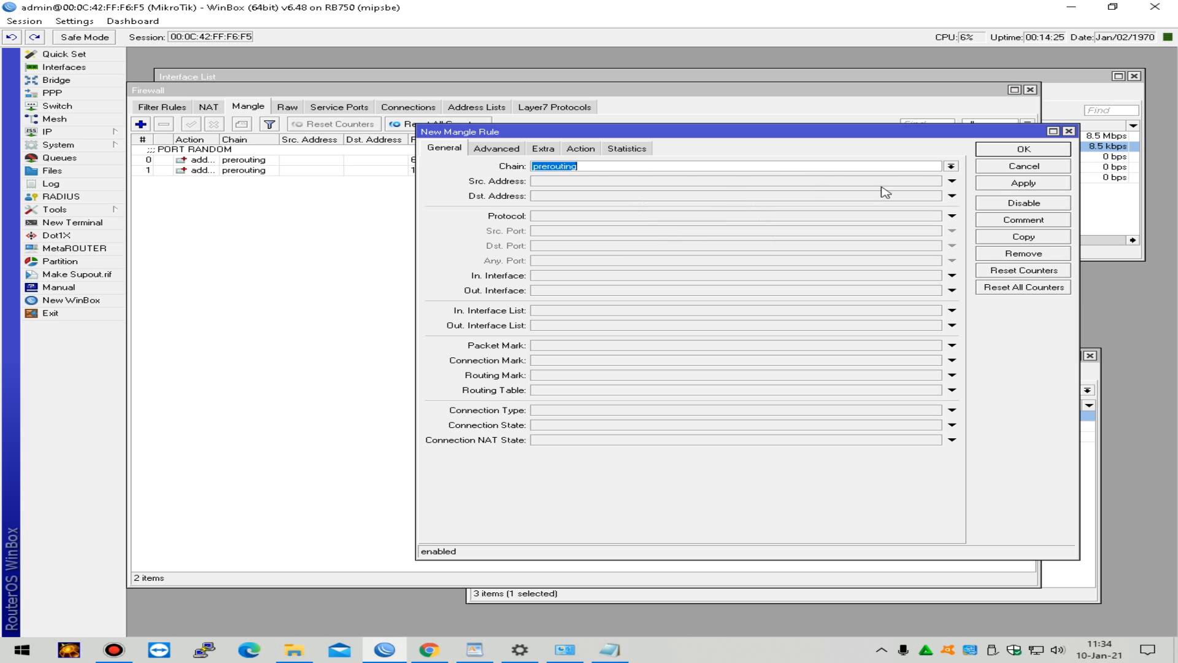
click(951, 168)
click(649, 176)
click(491, 150)
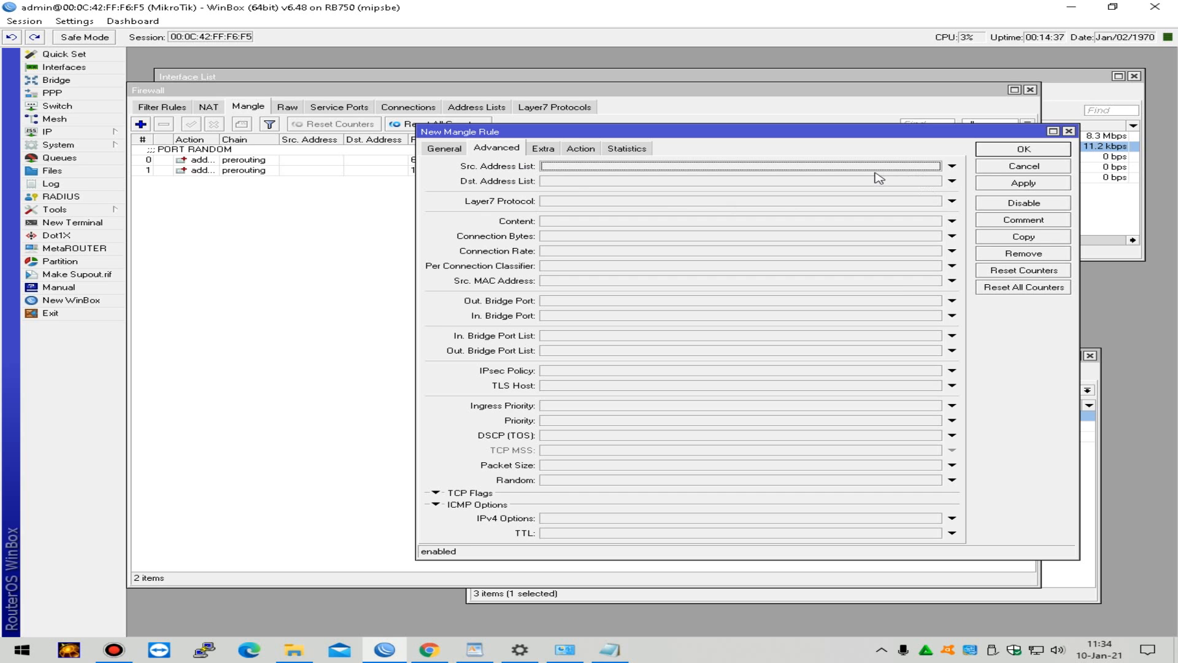
click(927, 168)
click(934, 167)
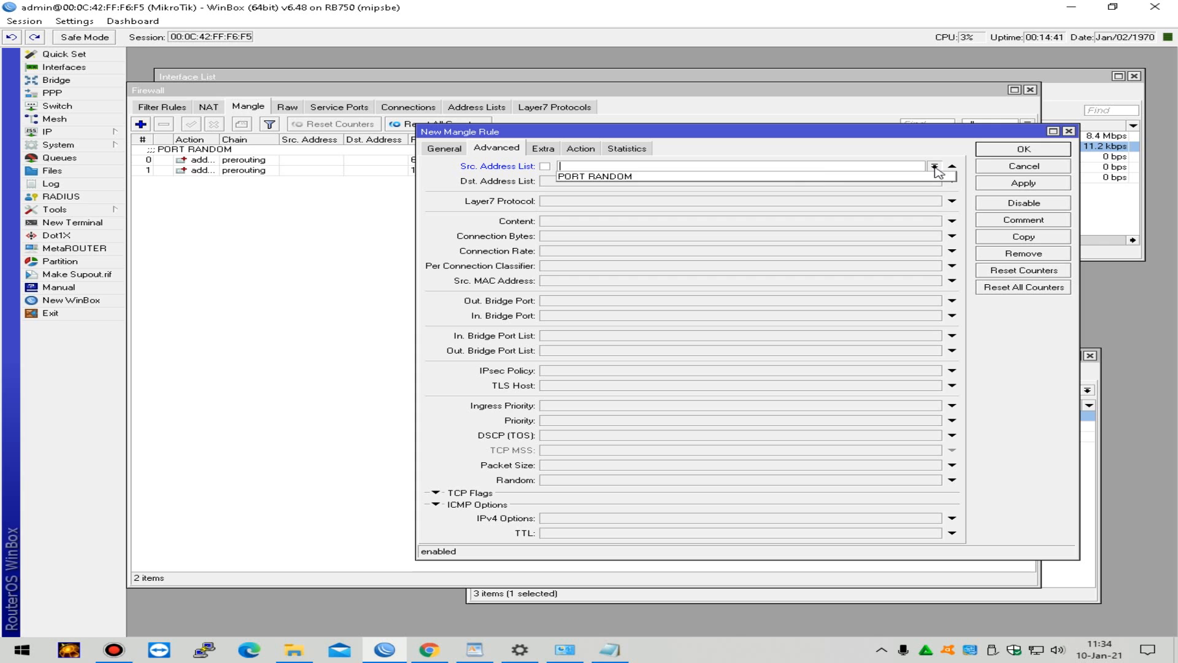
click(798, 179)
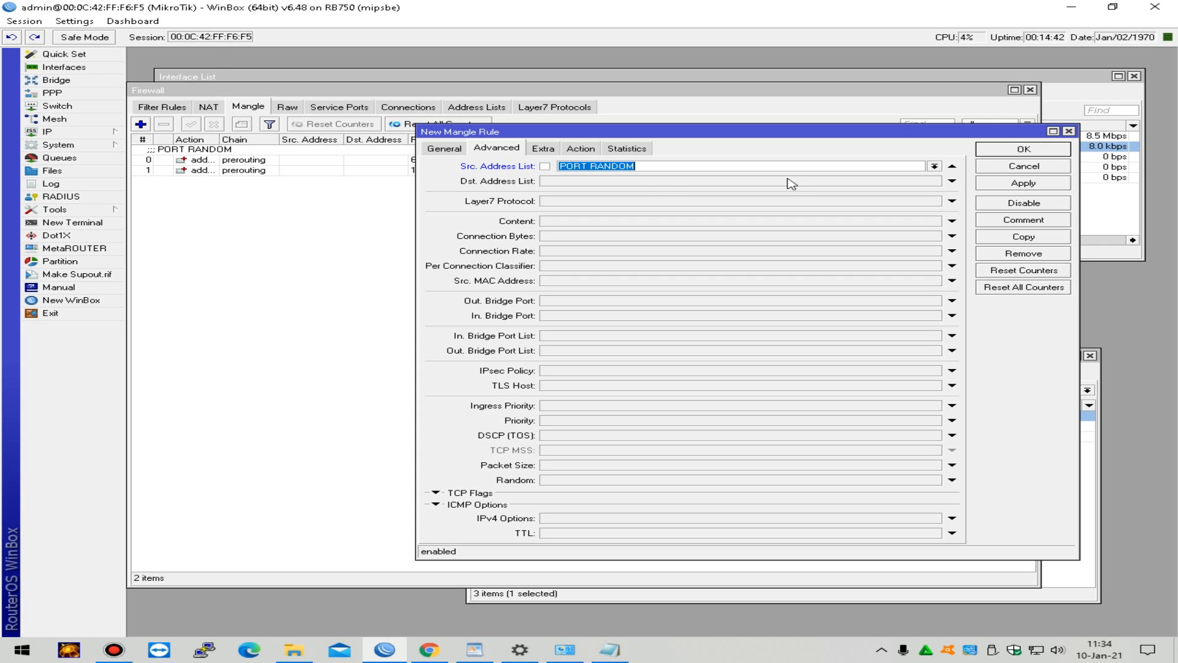
click(655, 181)
click(934, 181)
click(934, 181)
click(1041, 165)
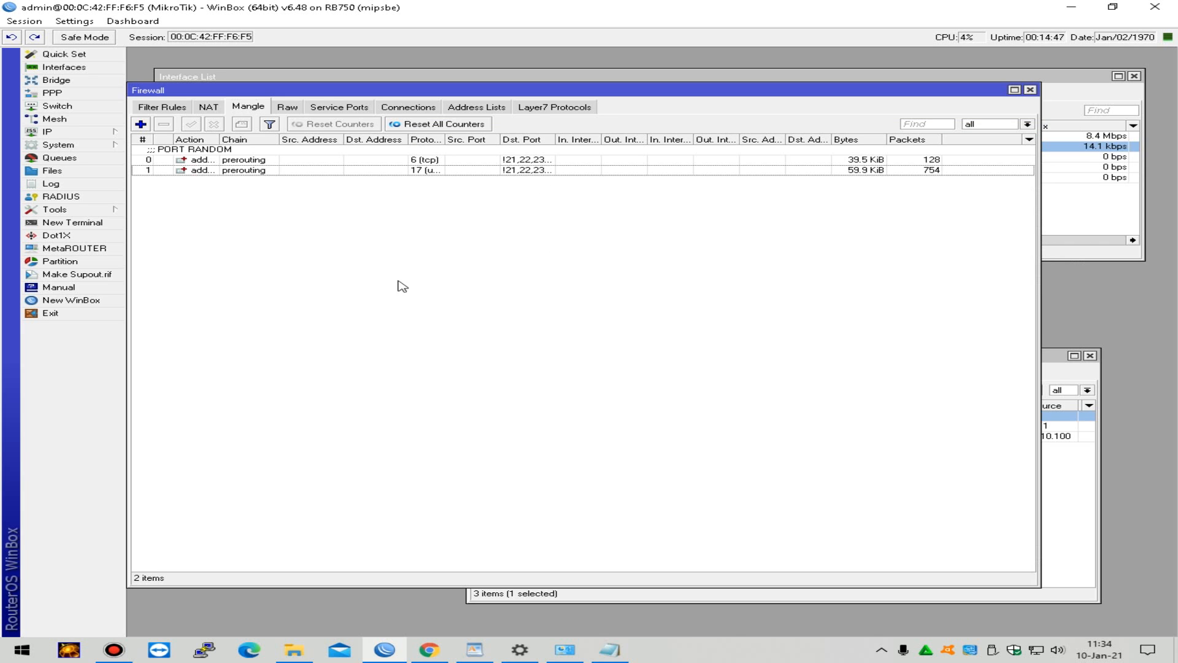
Step: Add a firewall address list entry named lokal with the address 120.0.0.0/24
click(477, 109)
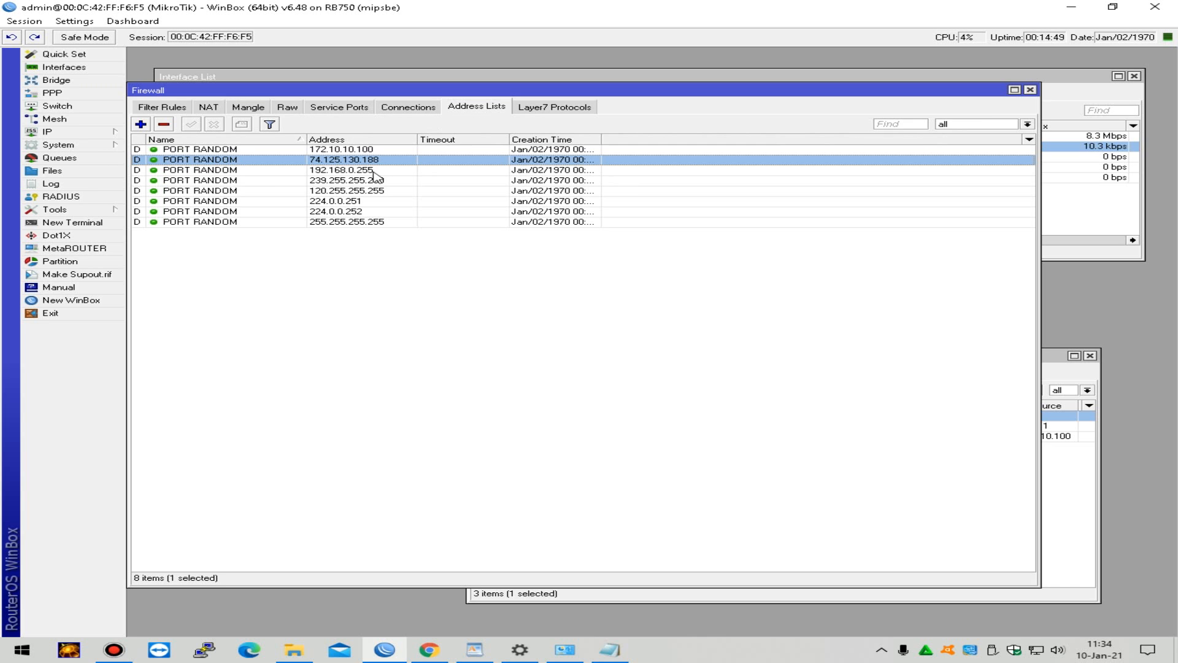
click(141, 124)
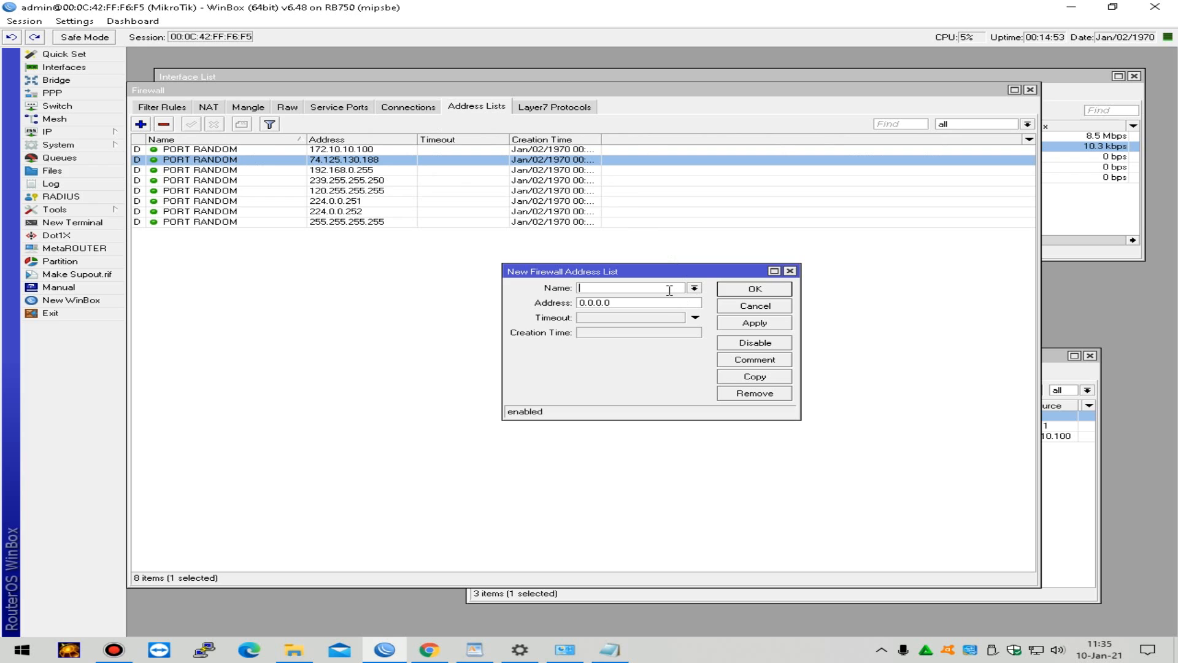
key(Tab)
text(120)
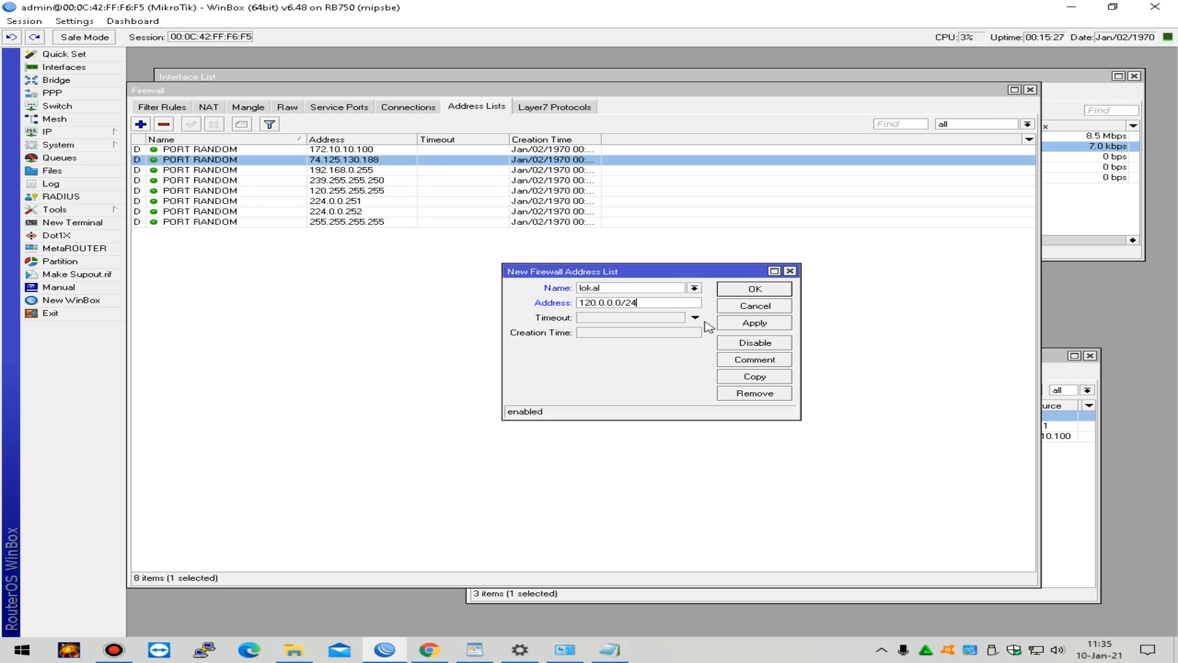
click(736, 326)
click(746, 289)
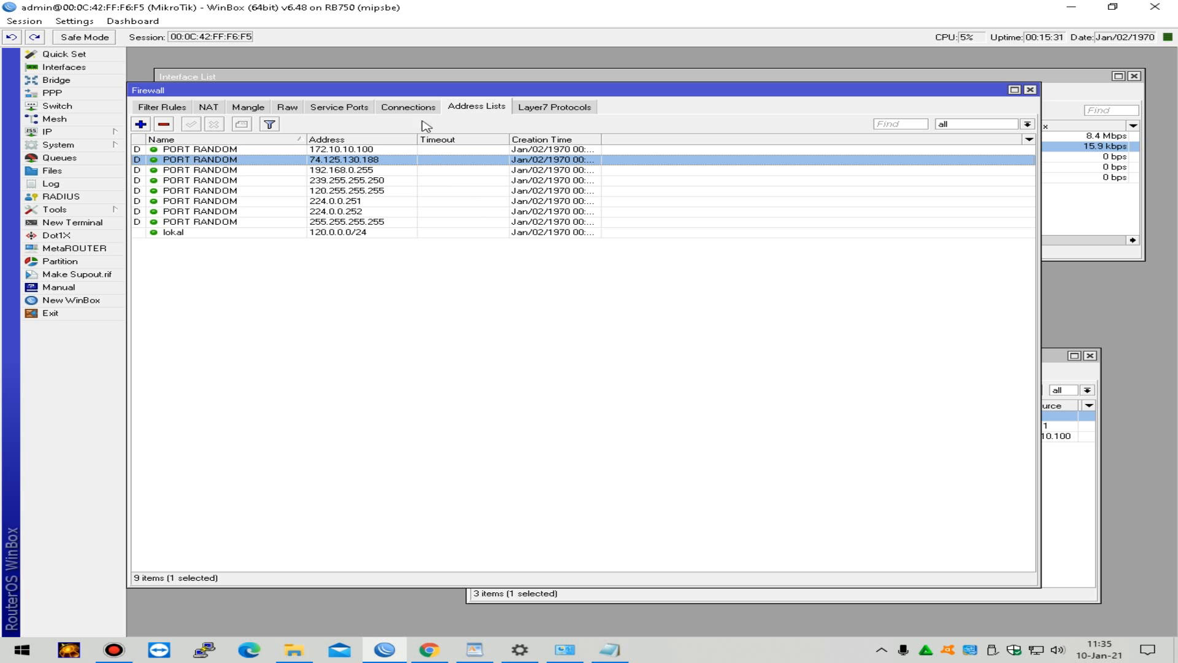
Step: Create a new mangle rule with source address list PORT RANDOM and destination address list lokal
click(252, 109)
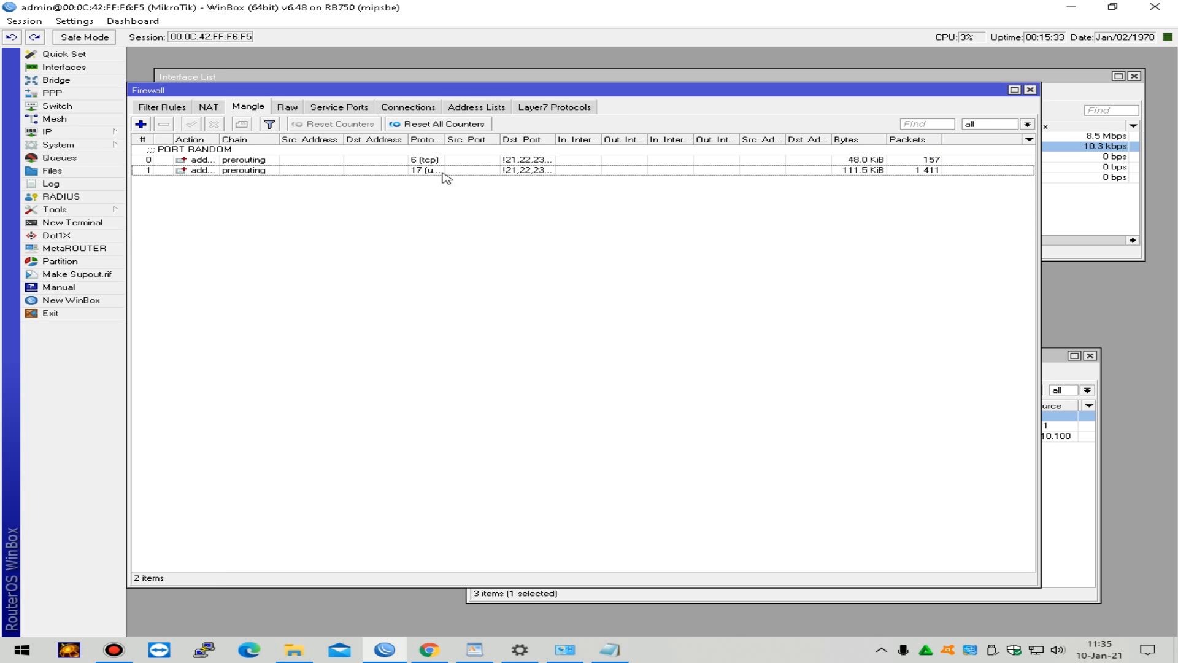
click(140, 124)
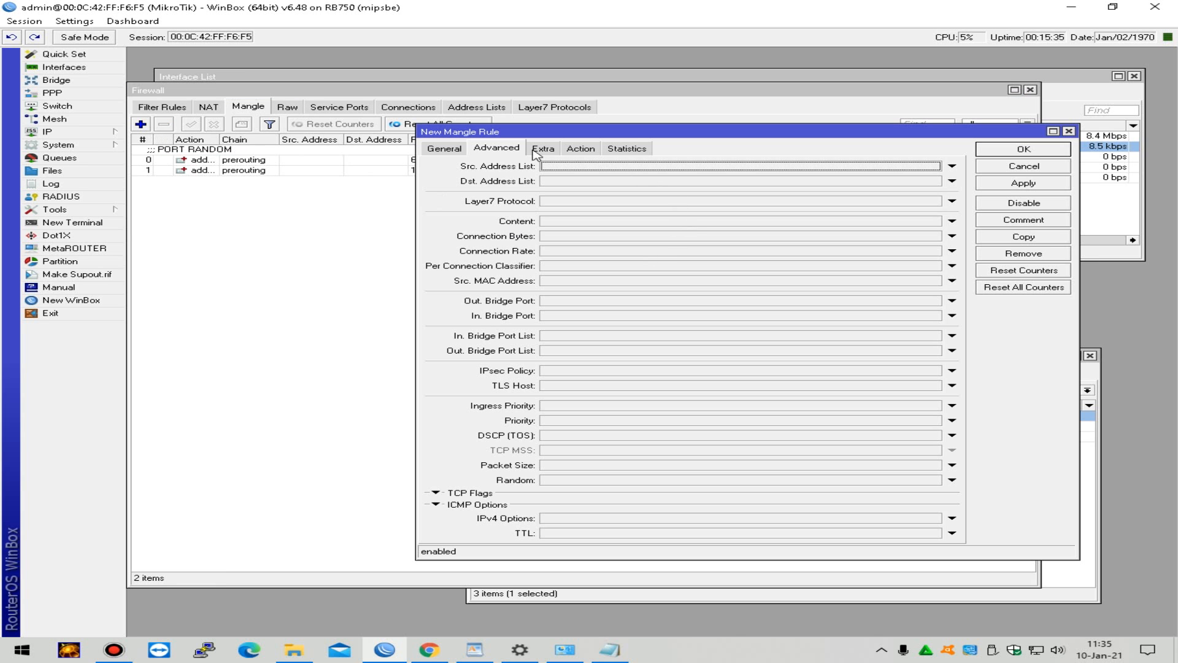
click(790, 168)
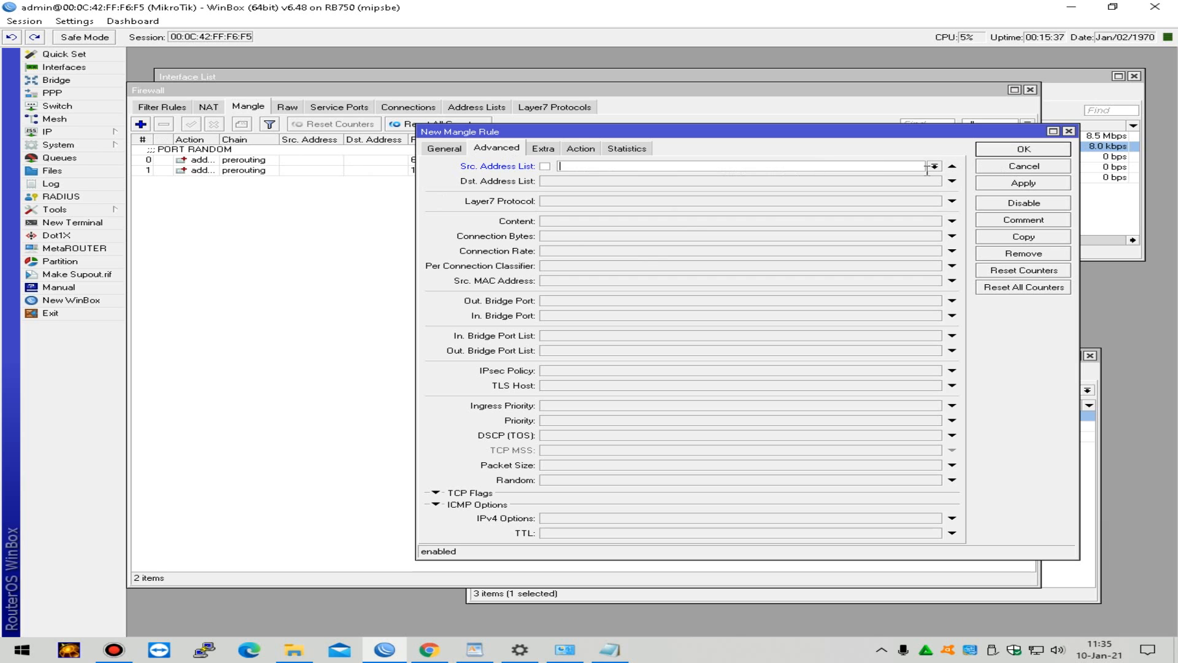
click(934, 167)
click(819, 190)
click(930, 167)
click(776, 177)
click(866, 182)
click(934, 181)
click(732, 201)
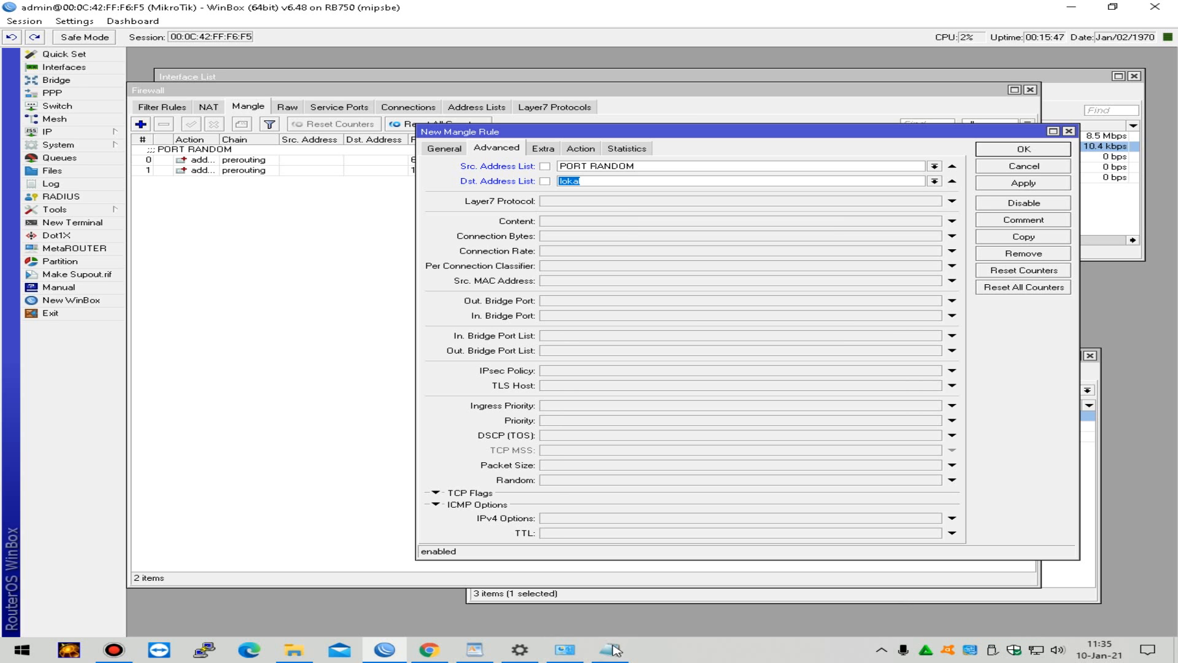
Step: Look at the Windows Ethernet settings, return to WinBox, and save the new mangle rule
click(519, 649)
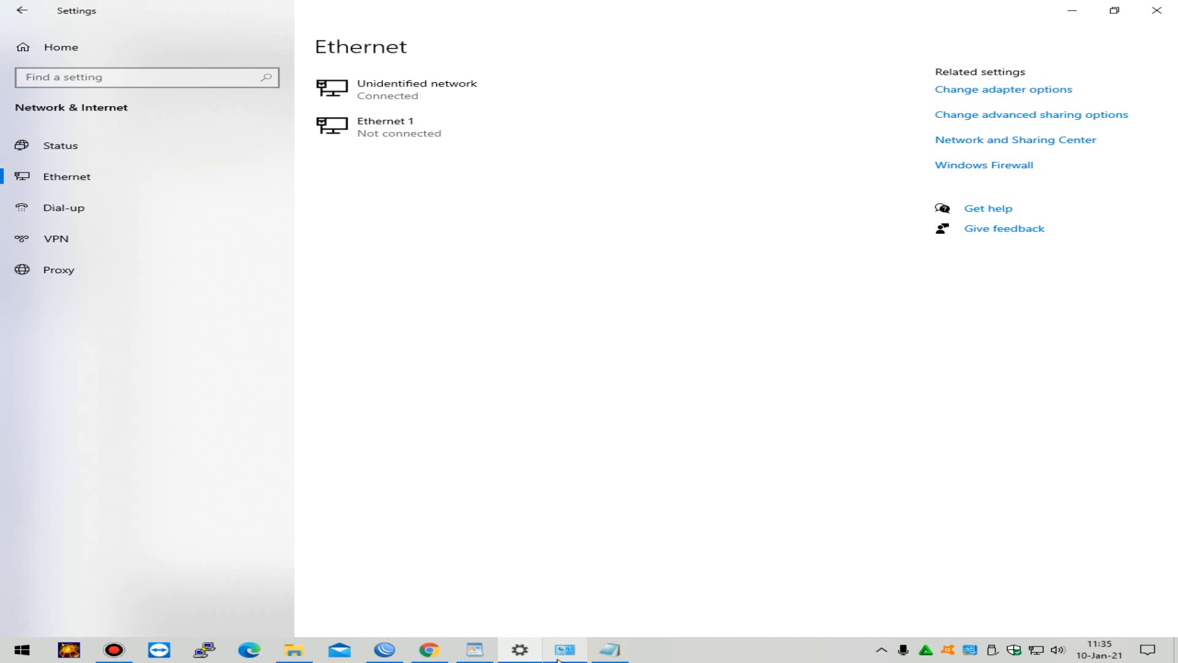
click(565, 649)
click(1072, 11)
click(861, 90)
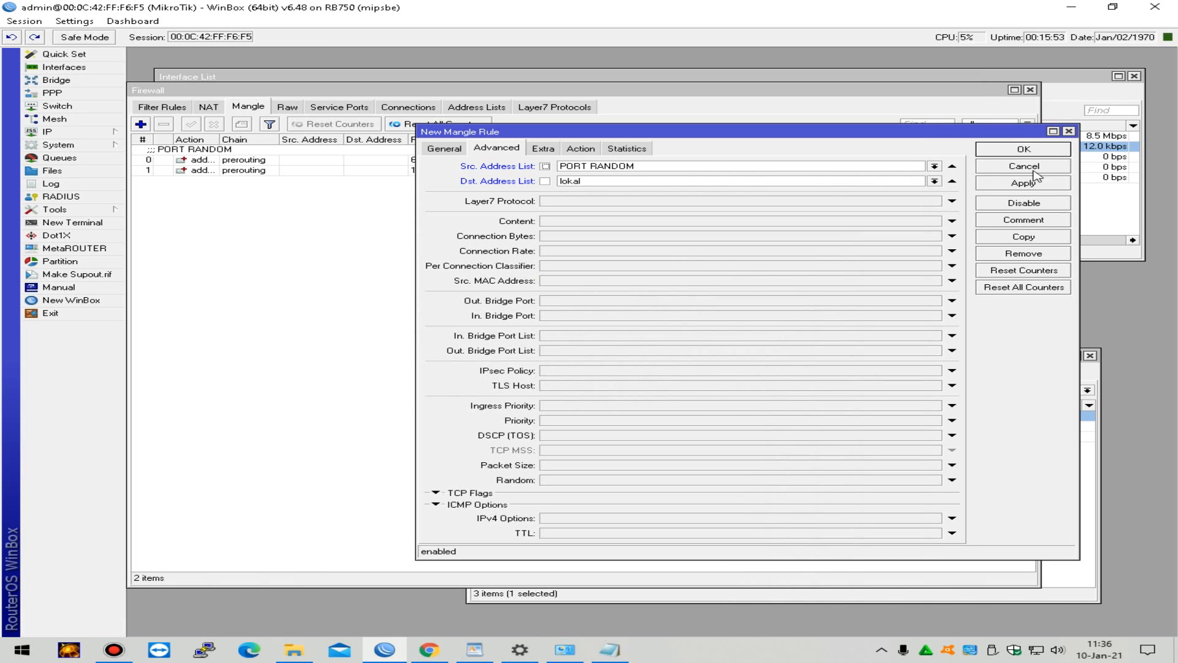
click(1011, 151)
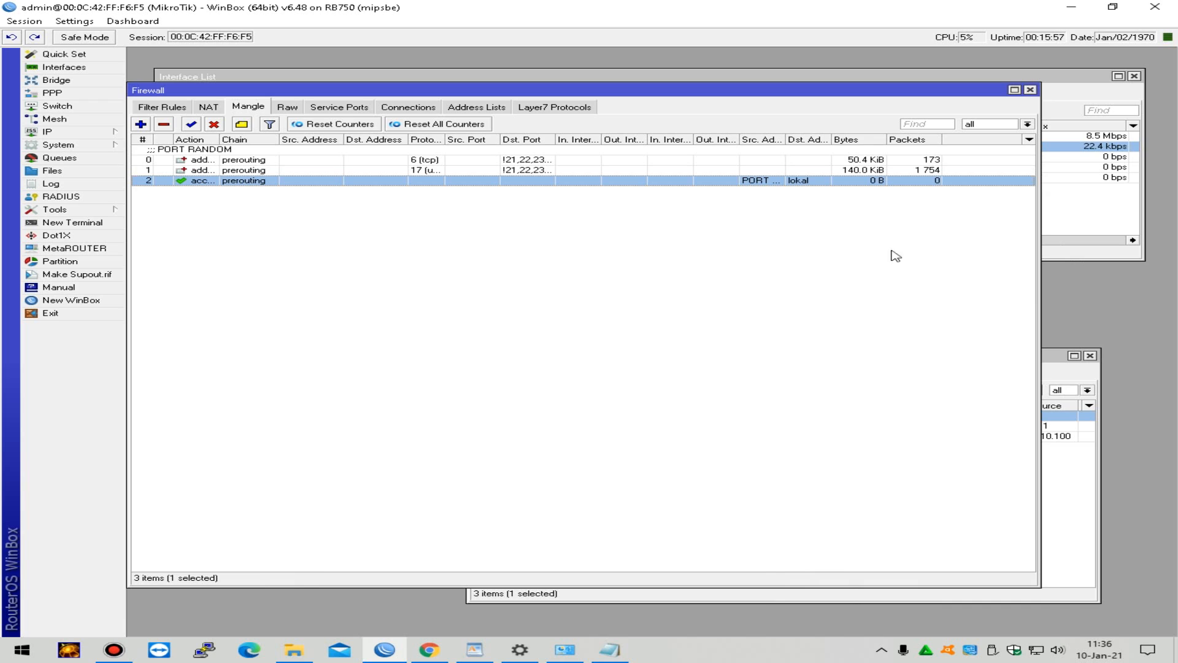
Step: Change the new rule's chain to forward and its action to mark packet with the packet mark GAME DOWN ISP1, and save it
double_click(237, 184)
click(444, 149)
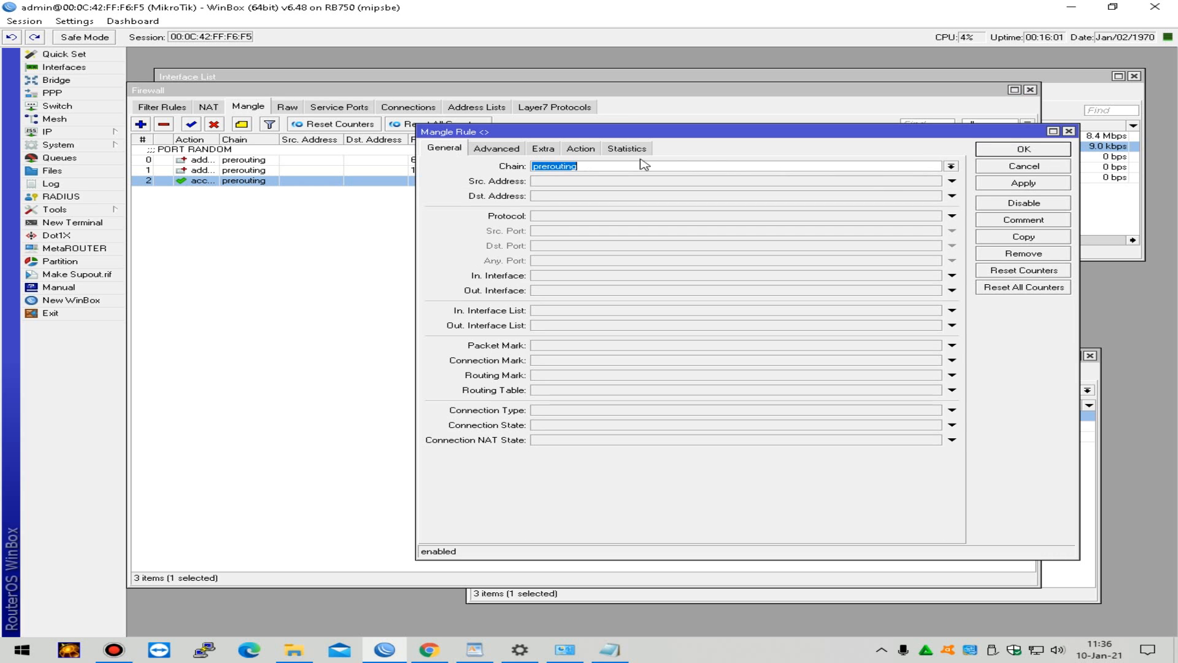
click(950, 166)
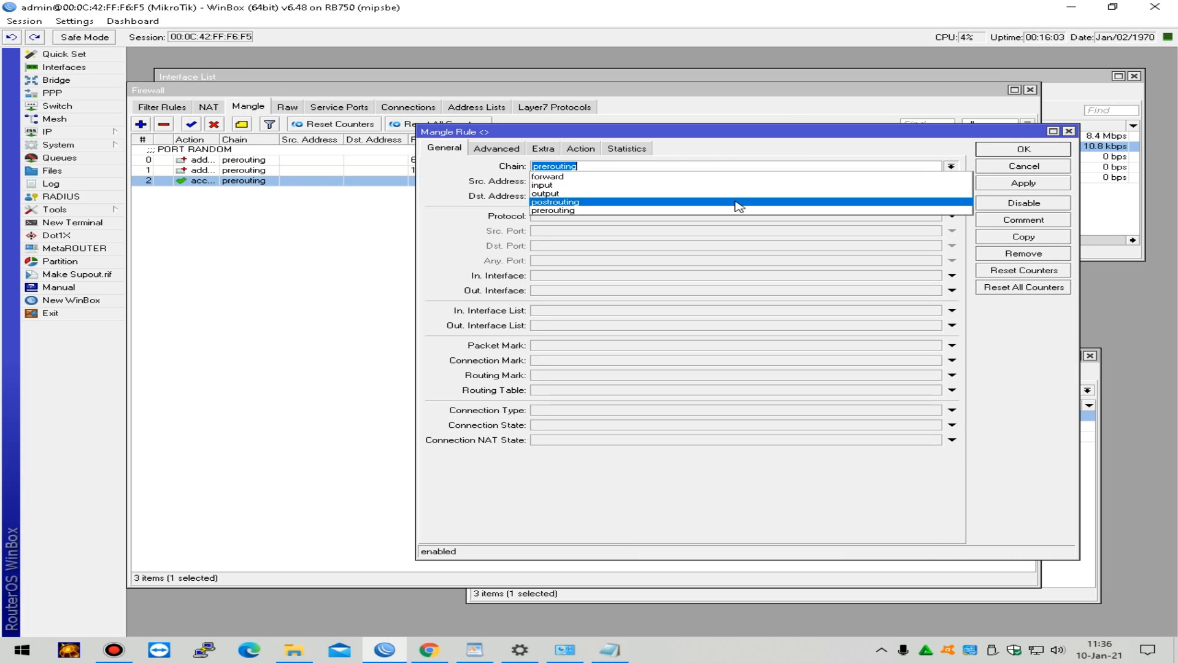
click(636, 163)
click(594, 148)
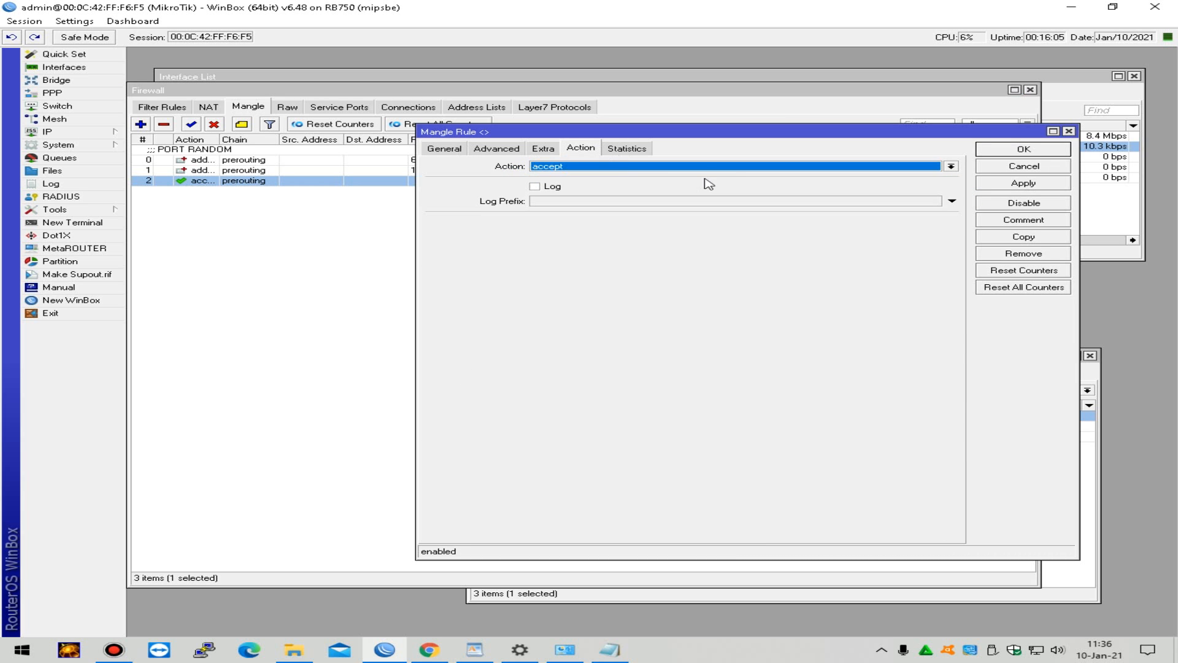
click(734, 167)
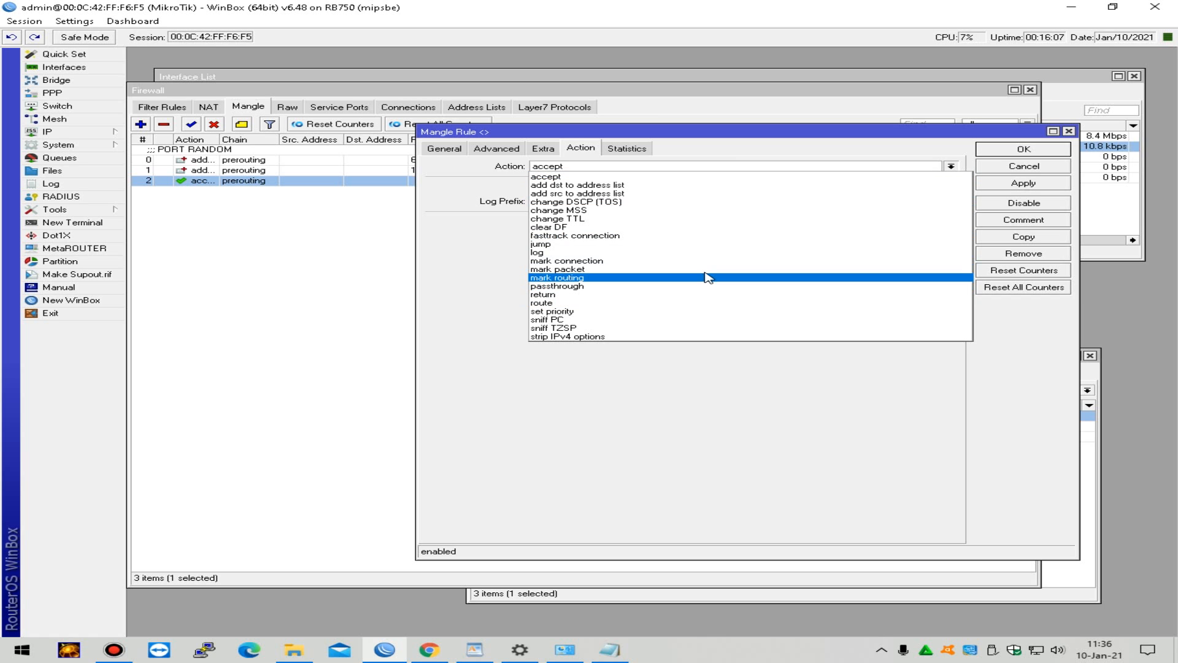
click(709, 269)
click(625, 222)
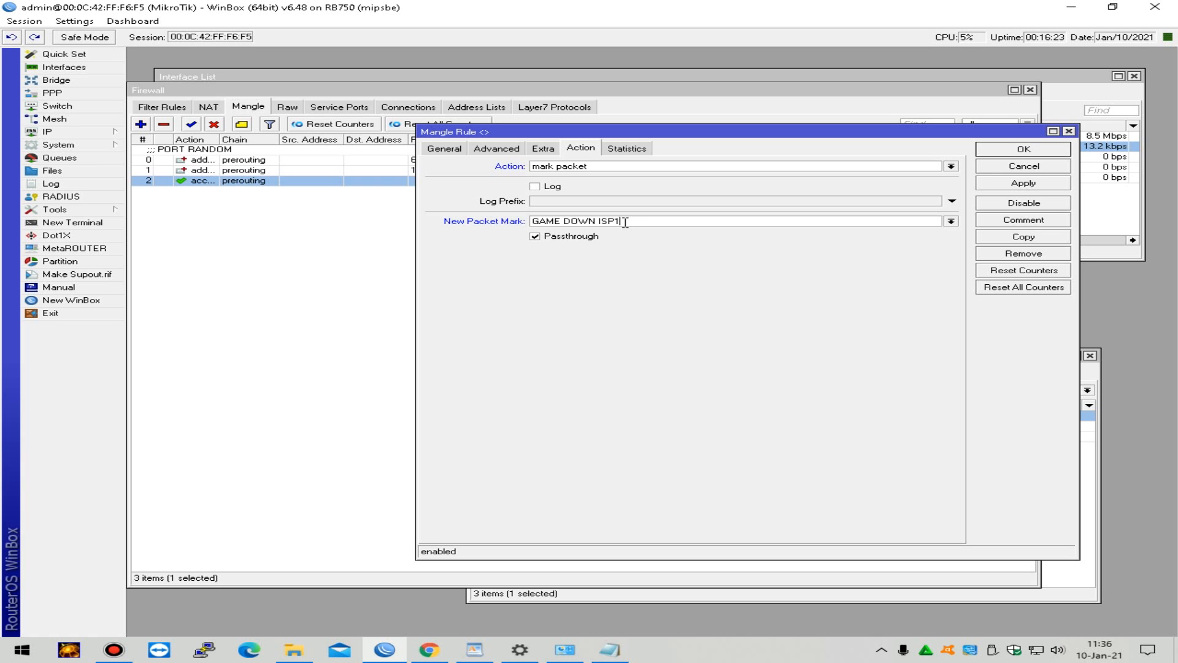
click(1022, 184)
click(1047, 153)
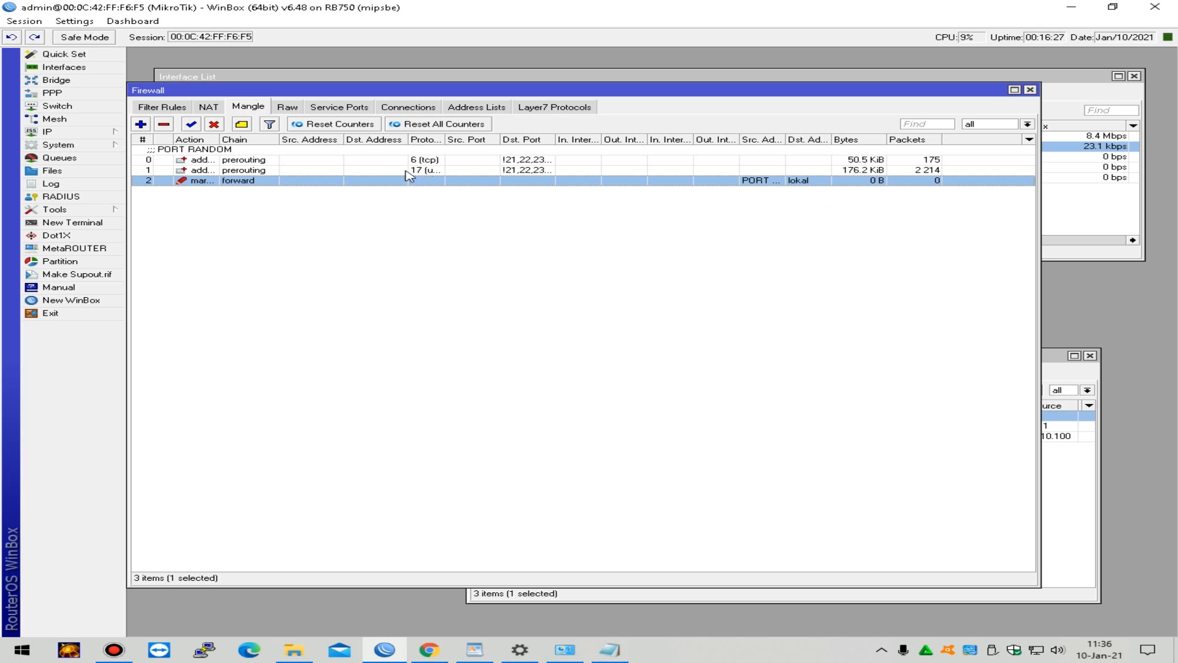
Step: Set the packet-marking rule's incoming interface to ether1 and save the rule
double_click(307, 182)
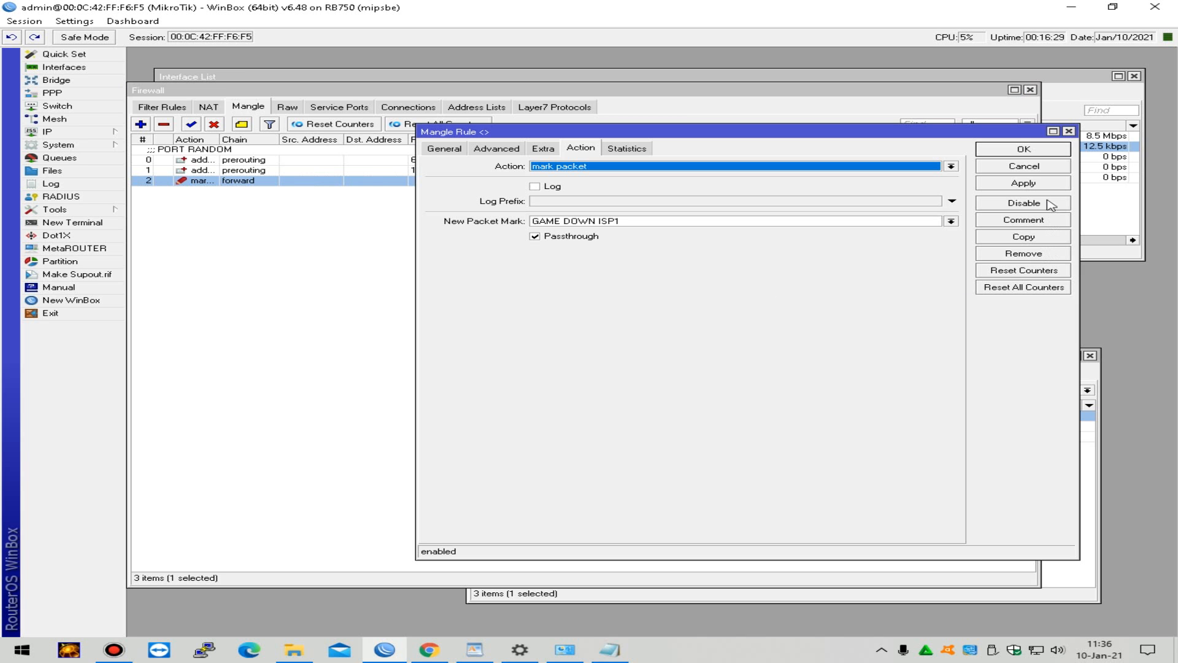
click(442, 149)
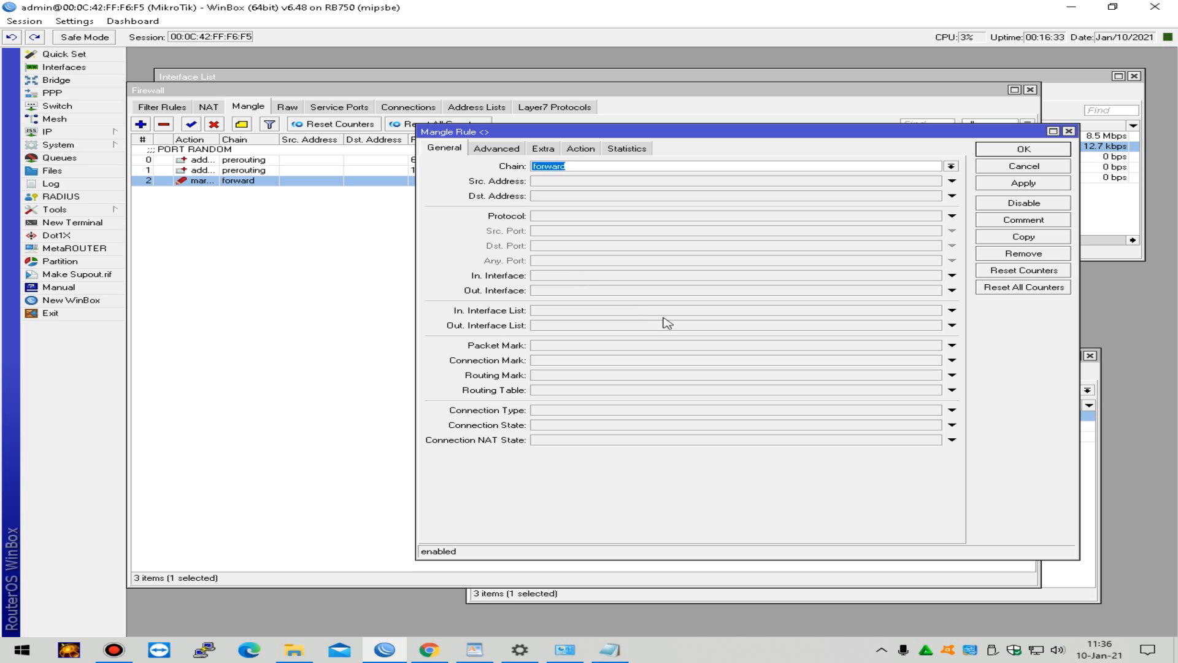
click(728, 276)
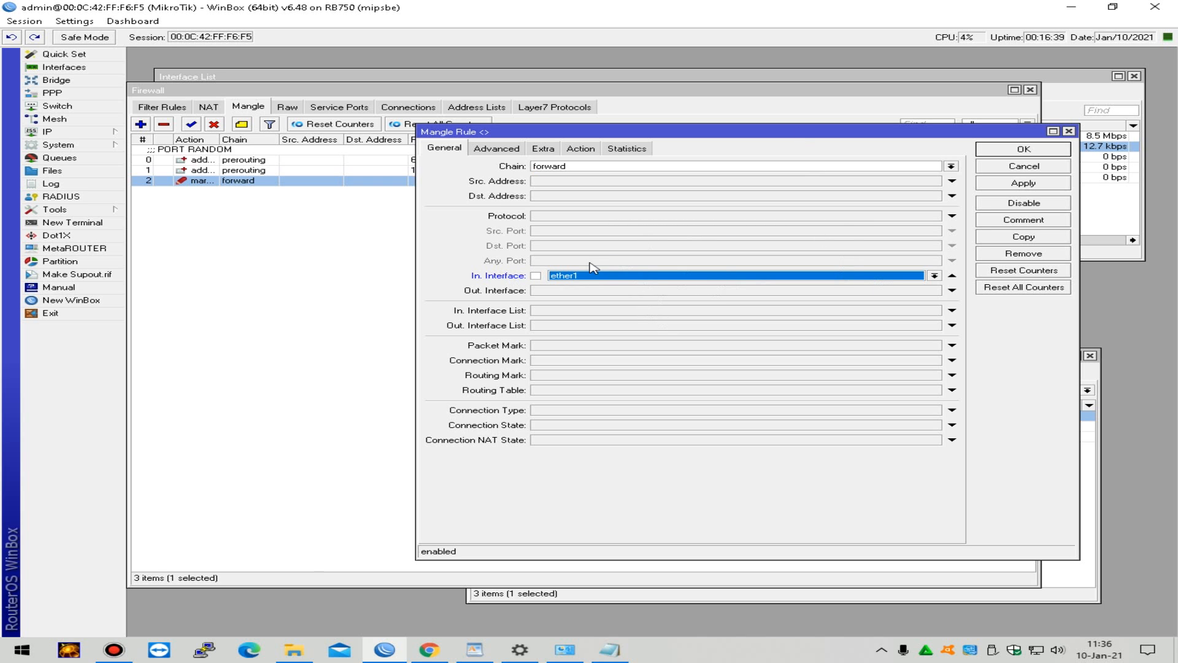
click(1006, 184)
click(1023, 149)
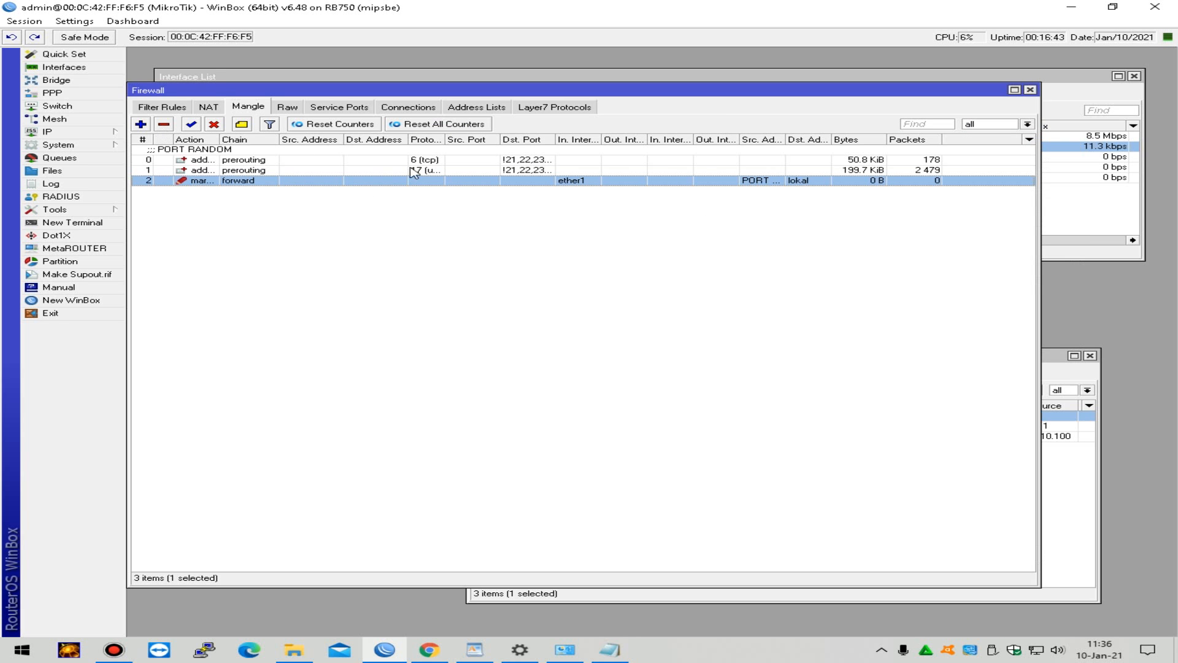
Step: Duplicate the packet-marking rule, setting ether1 as the copy's outgoing interface and clearing its incoming interface
double_click(500, 182)
click(1023, 237)
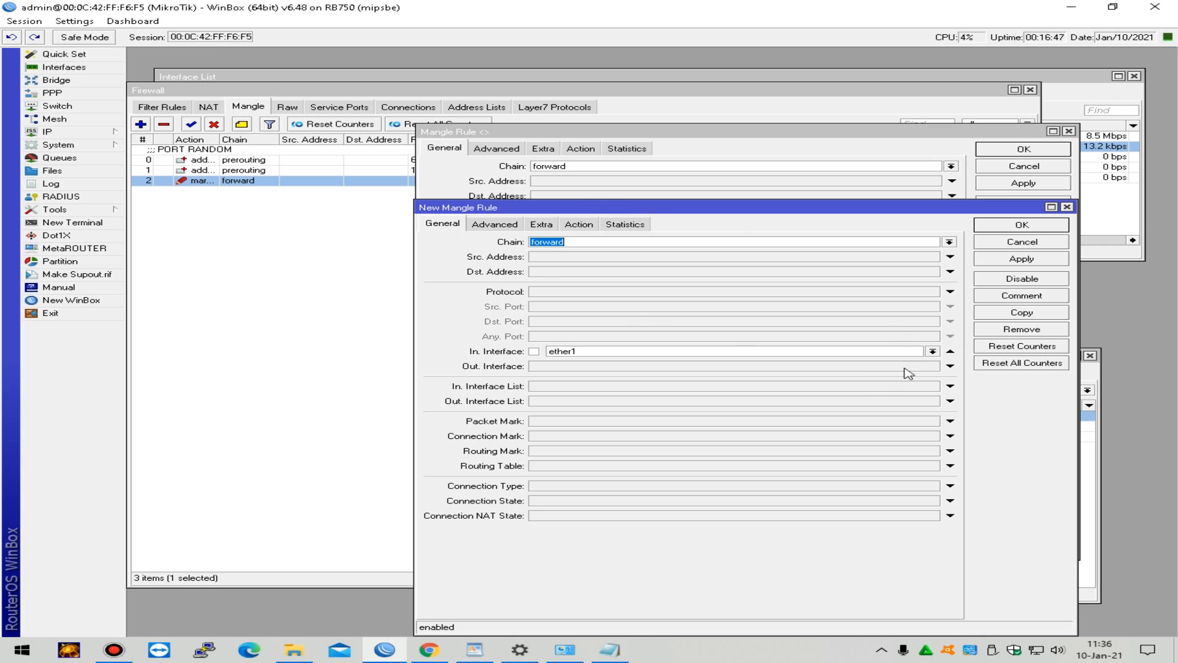
click(806, 370)
click(949, 351)
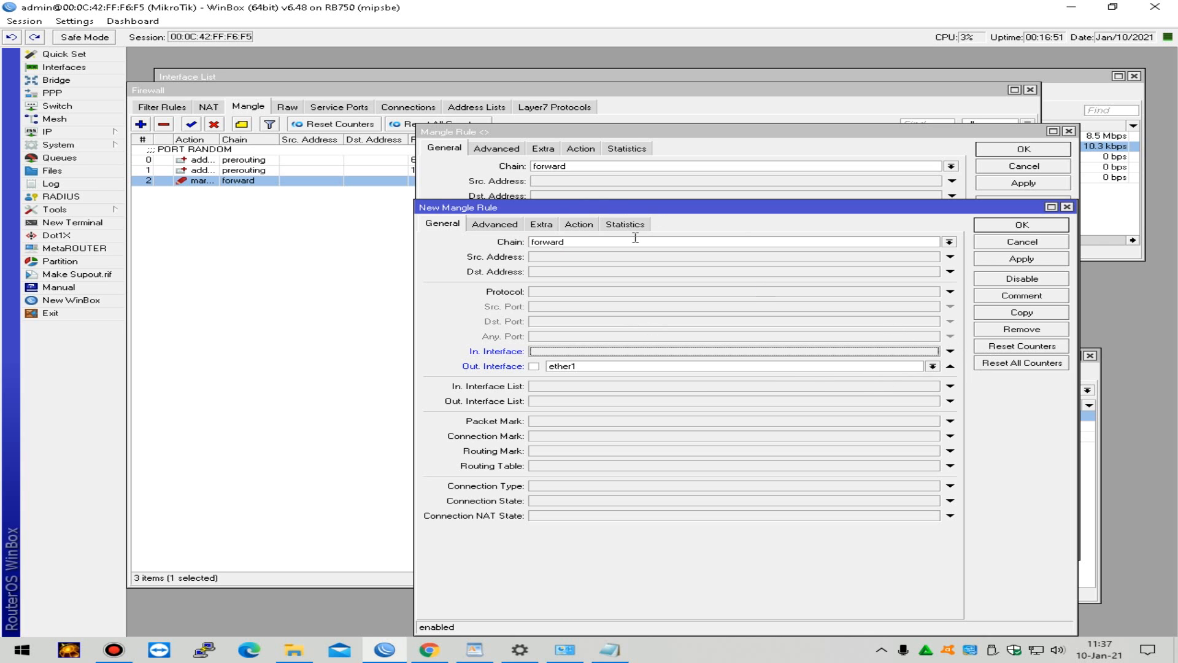
Step: Swap the copied rule's address lists, using lokal as the source and PORT RANDOM as the destination
click(523, 223)
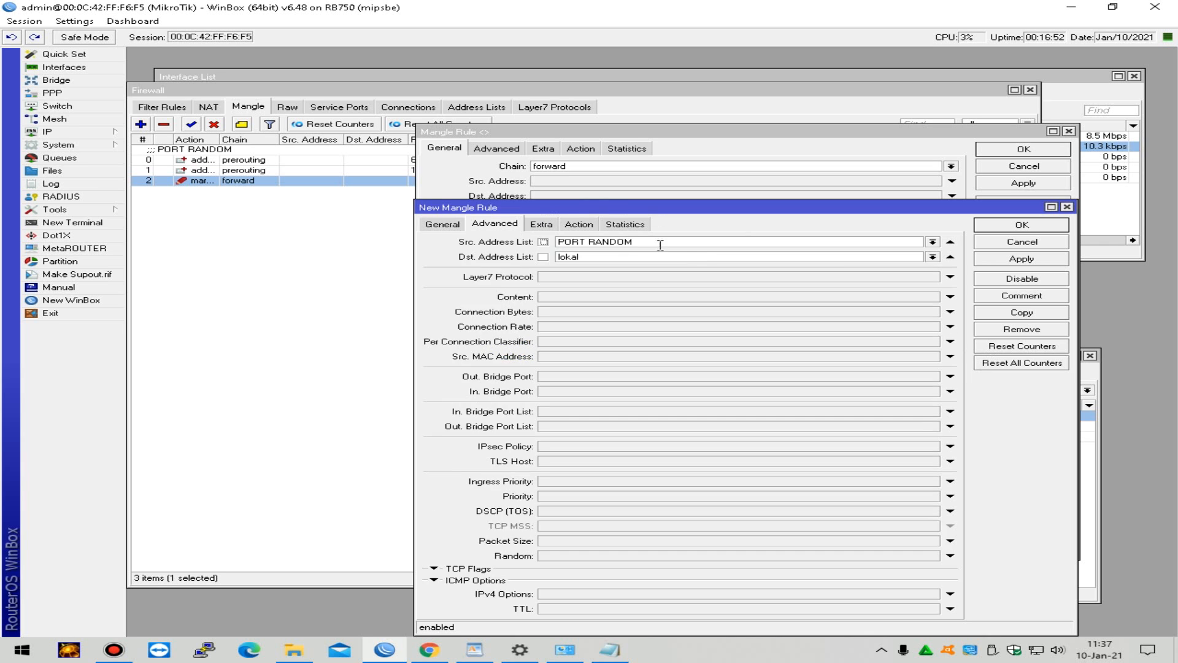
click(933, 242)
click(797, 261)
click(931, 257)
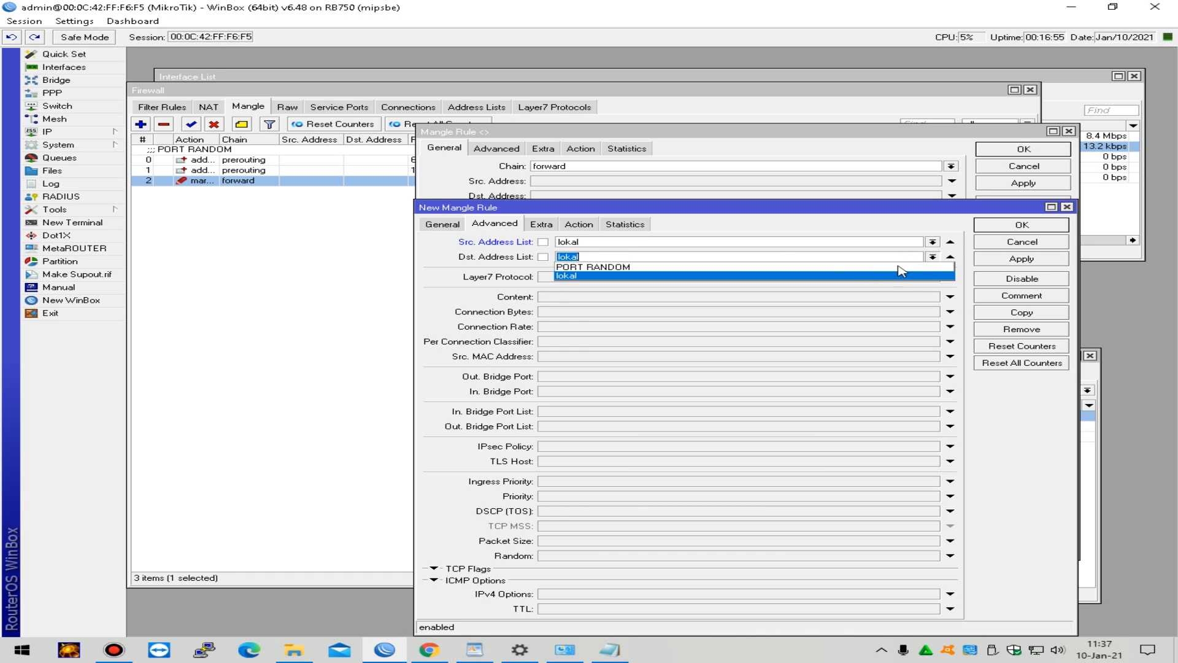
click(845, 267)
Step: Replace the word DOWN in the copied rule's packet mark, save the copy, and close the original rule
click(579, 223)
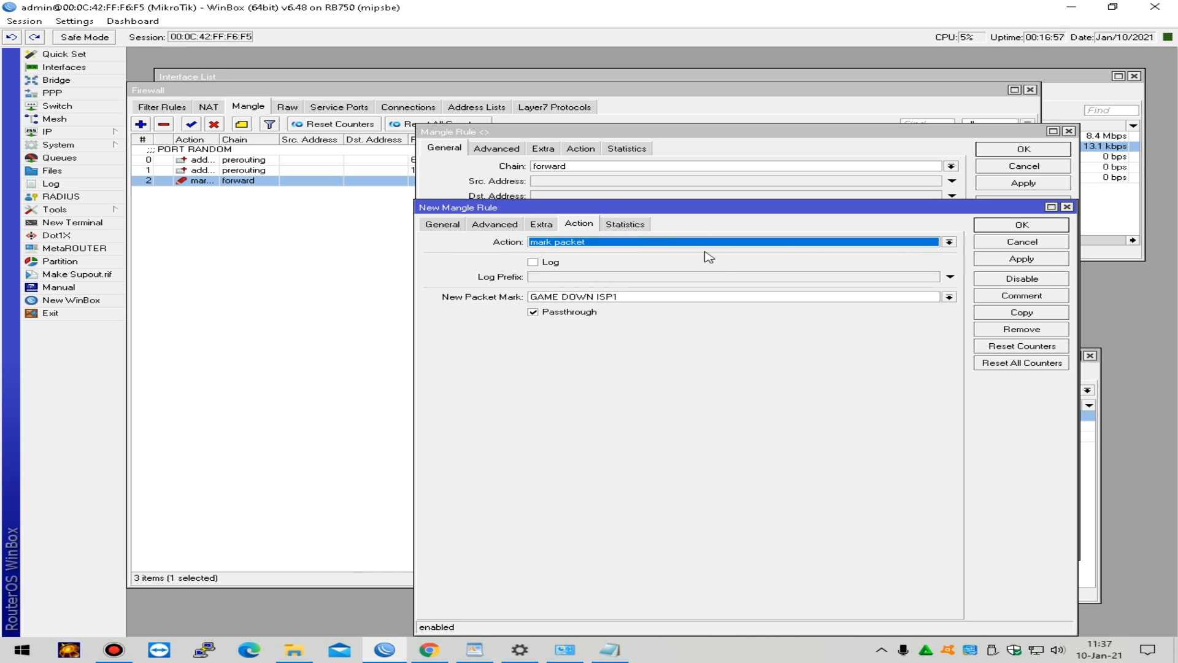
click(587, 296)
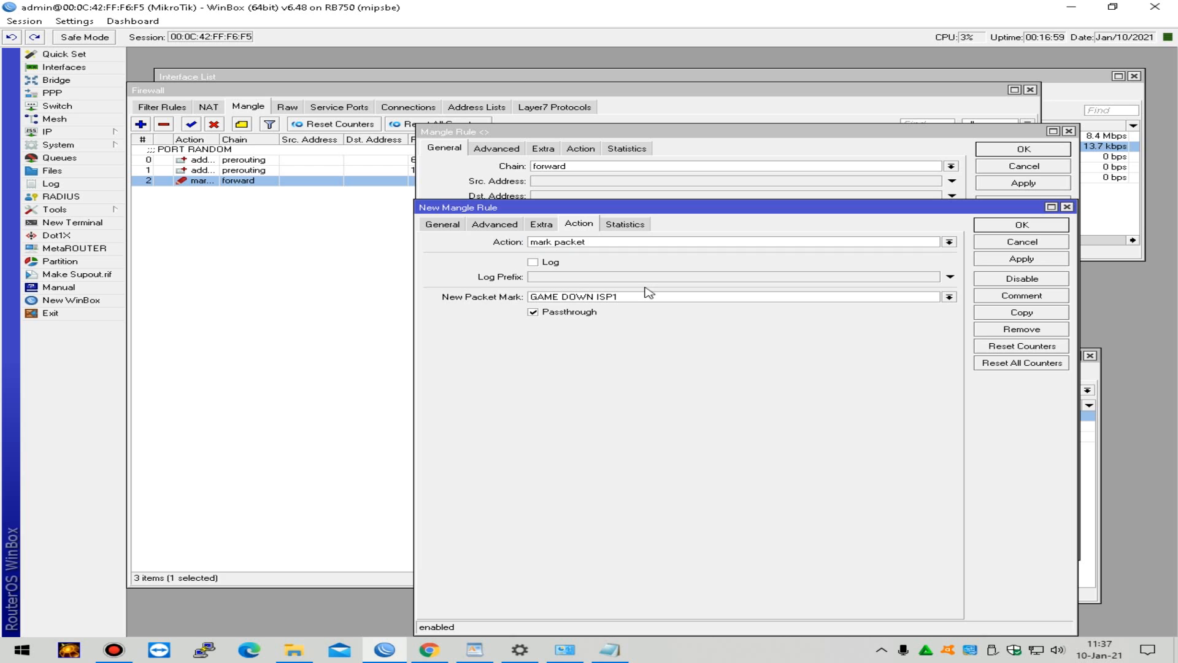
key(BackSpace)
key(BackSpace)
key(BackSpace)
key(BackSpace)
click(1048, 262)
click(1030, 229)
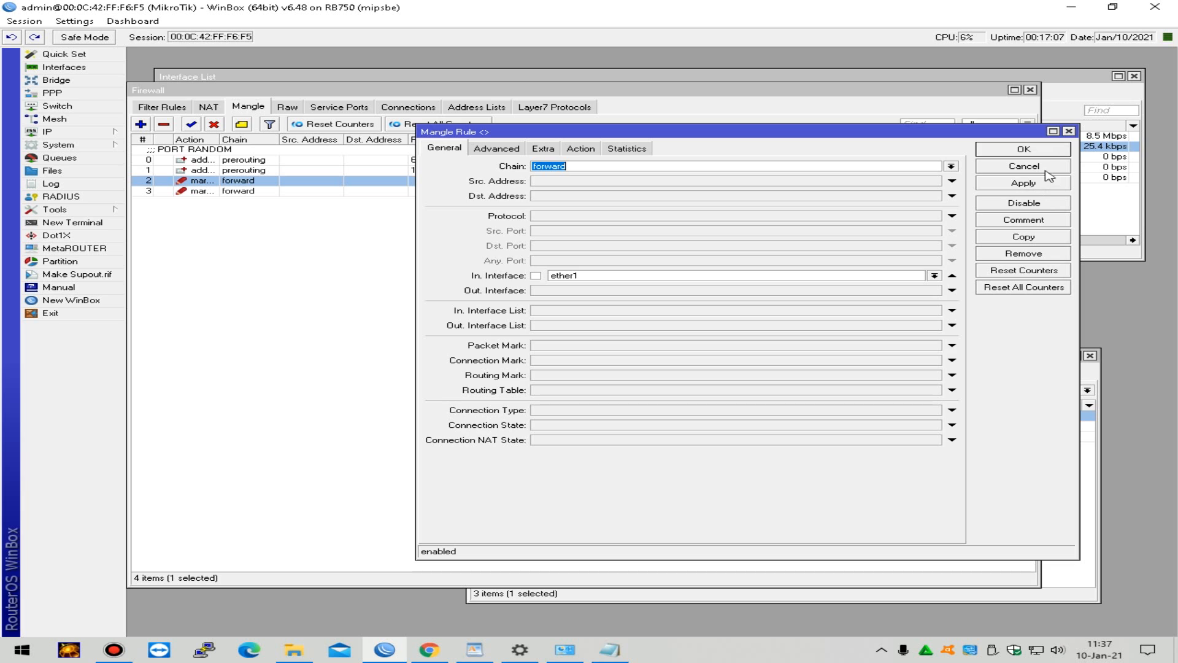
click(1051, 151)
click(811, 190)
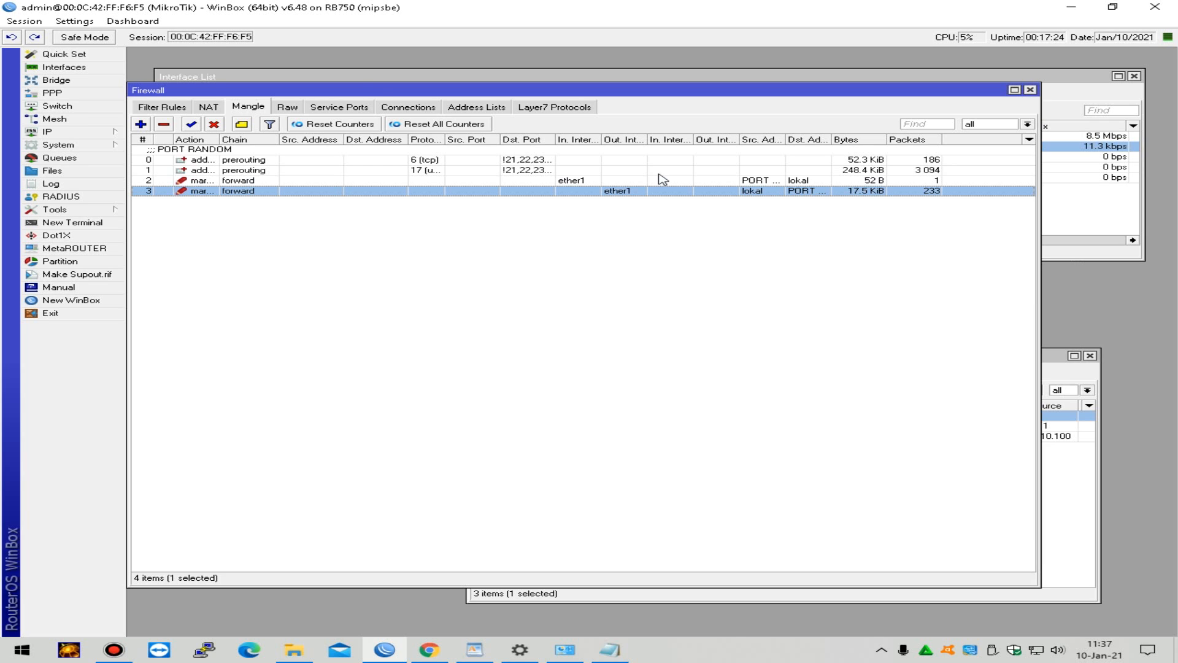
Step: Start a new mangle rule in the prerouting chain that matches every protocol except icmp
click(141, 124)
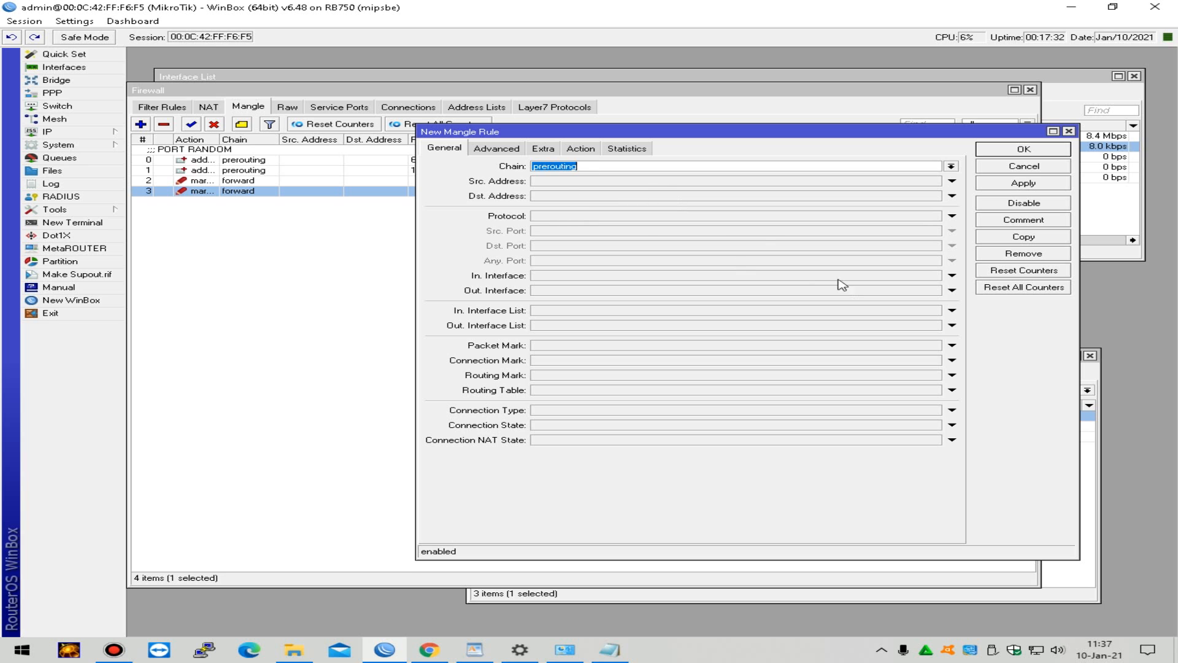
click(745, 218)
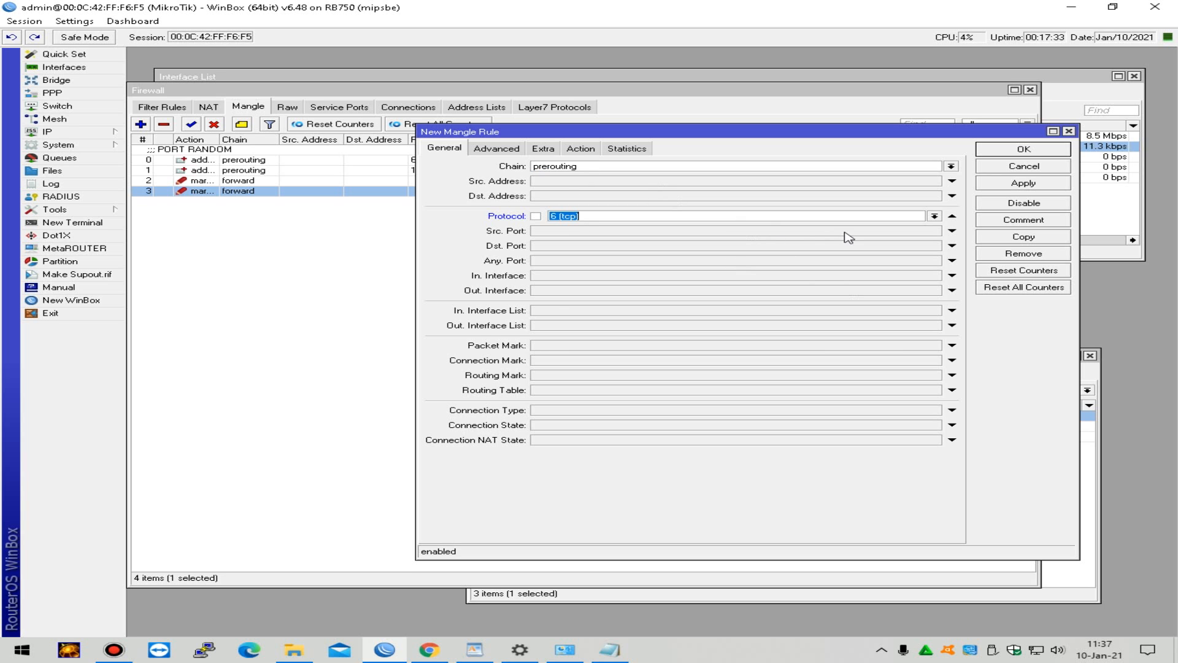
click(933, 216)
click(579, 233)
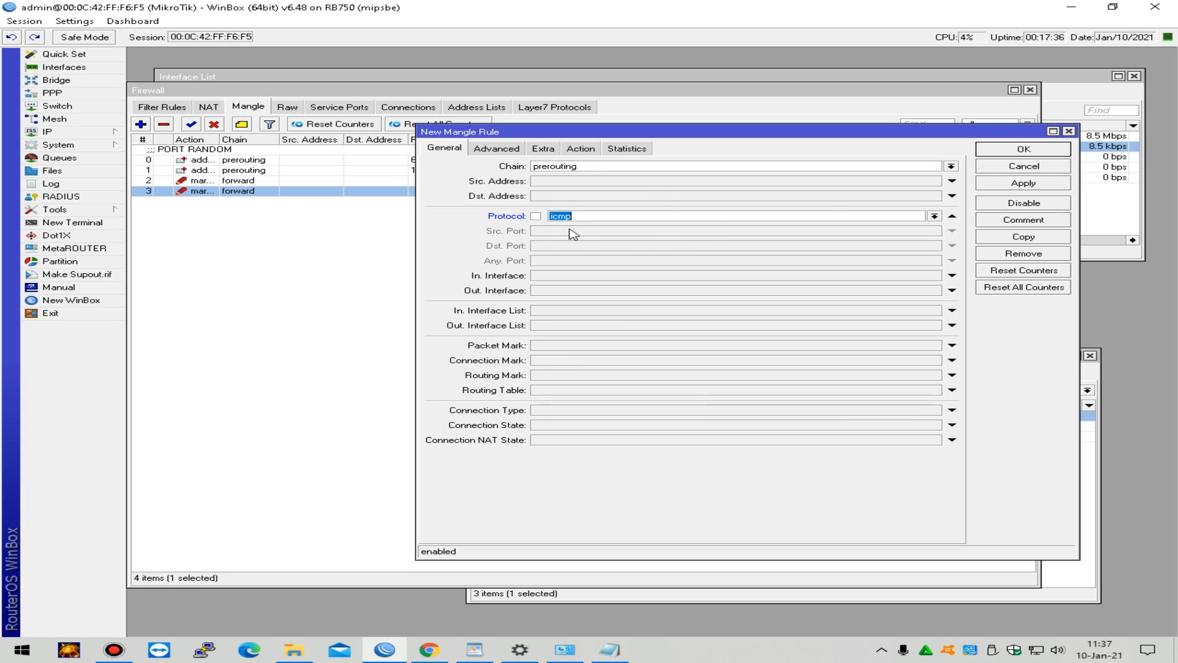
click(535, 217)
Step: Set the rule's source address list to lokal and its destination address list to anything except PORT RANDOM
click(500, 150)
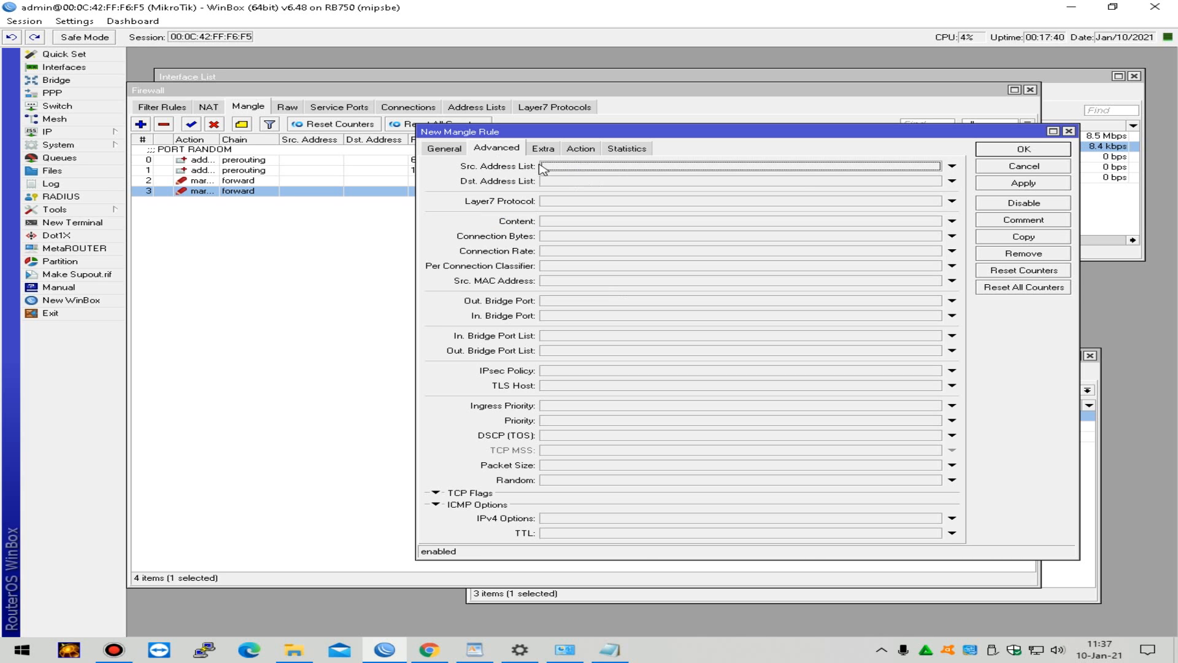
click(915, 168)
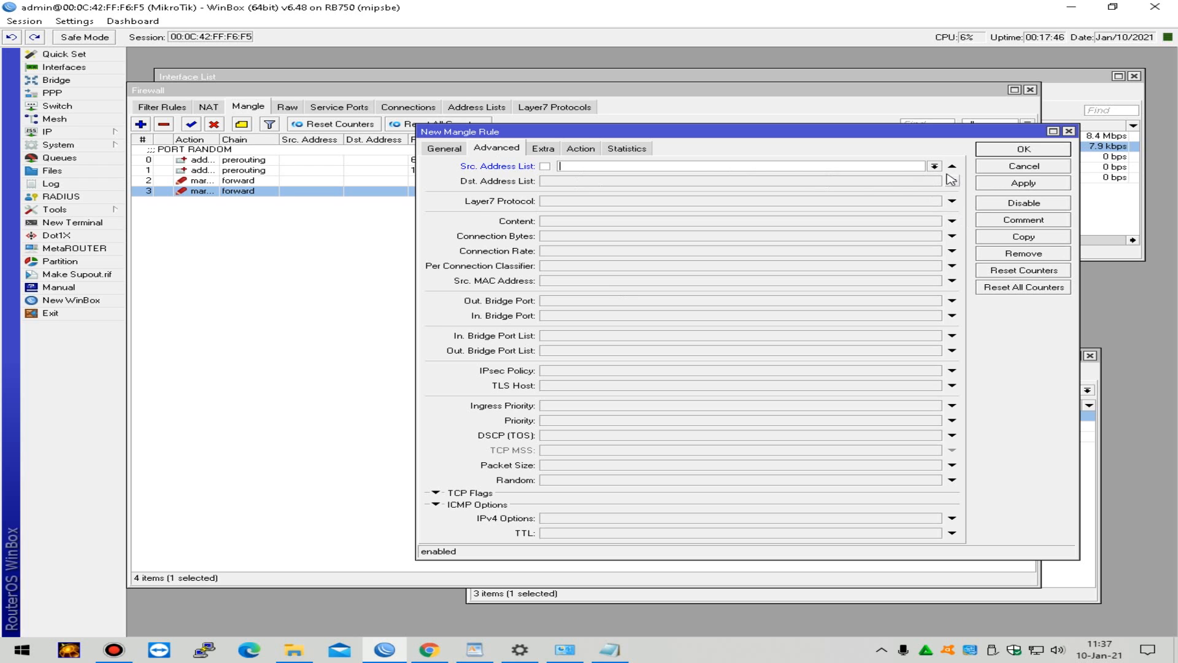
click(937, 170)
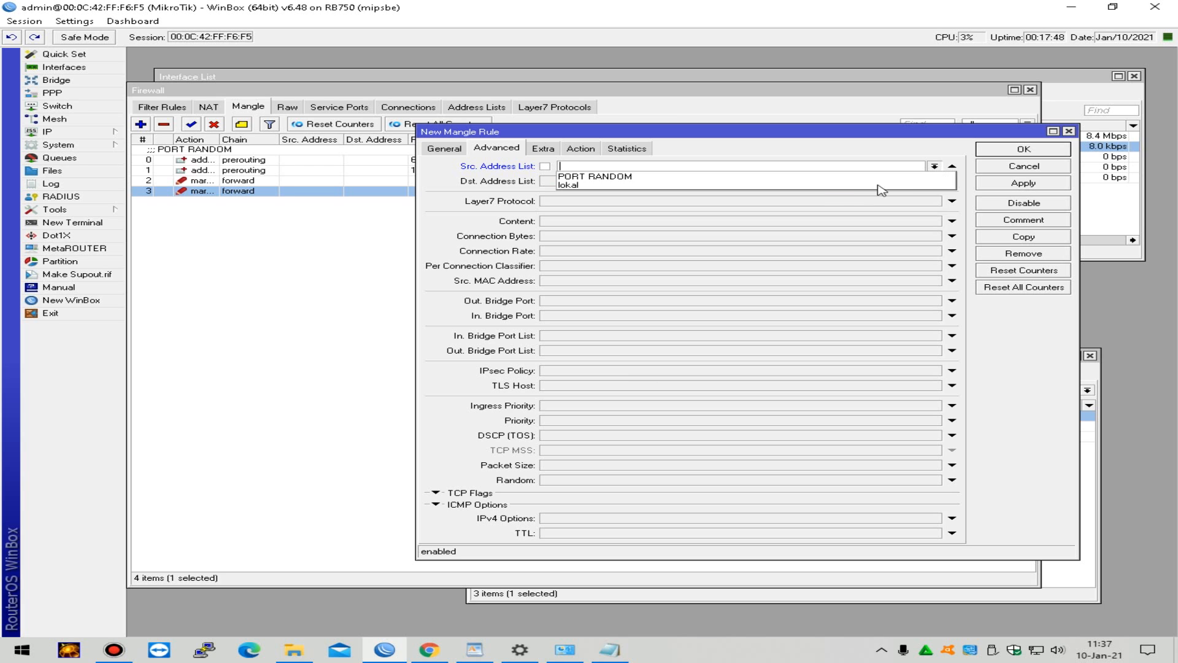
click(912, 208)
click(934, 168)
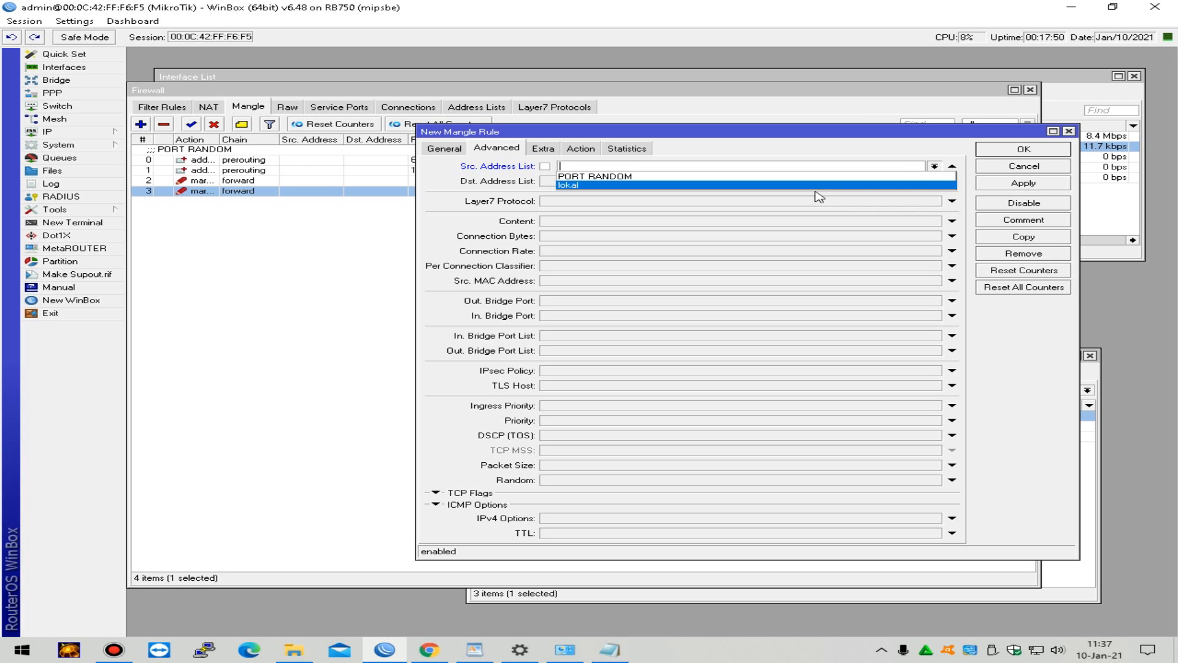
click(816, 185)
click(914, 181)
click(933, 182)
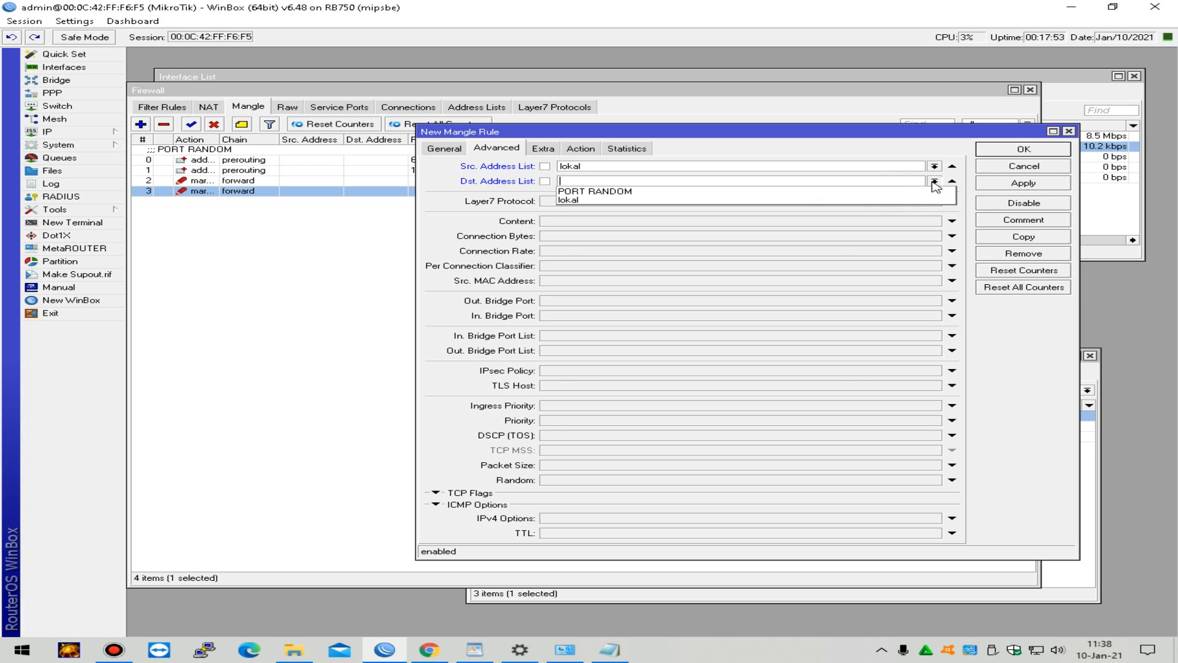
click(800, 191)
click(545, 181)
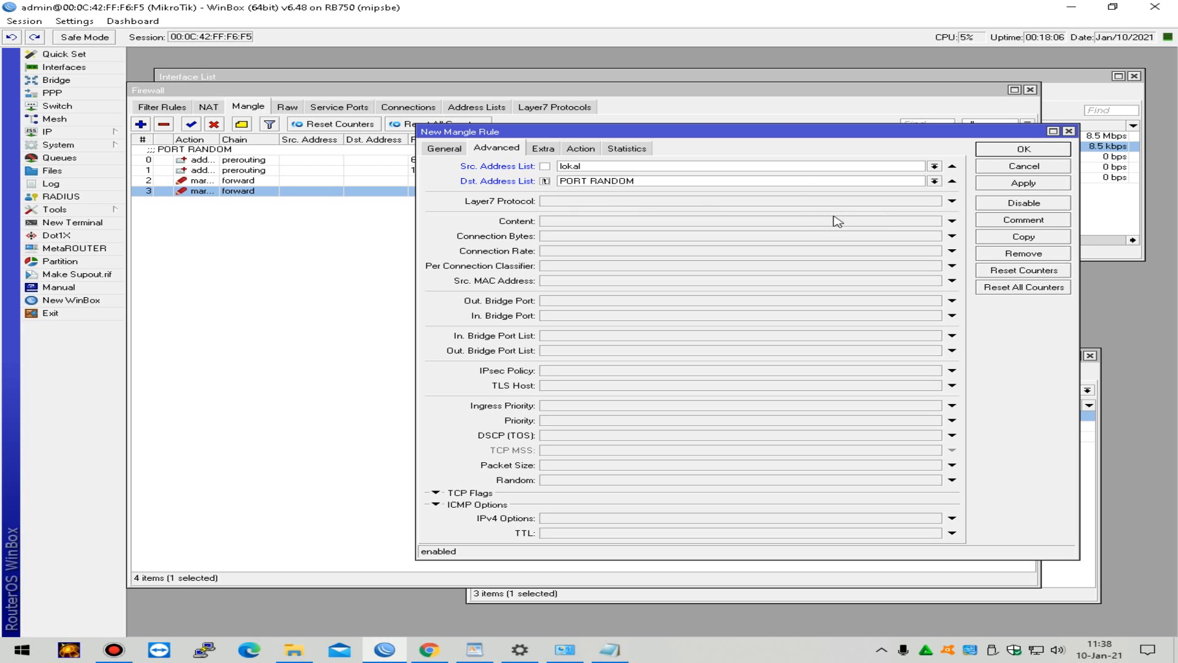
Step: Make the rule mark connections as BROWSING, add the comment BROWSING, and save the rule
click(542, 150)
click(580, 149)
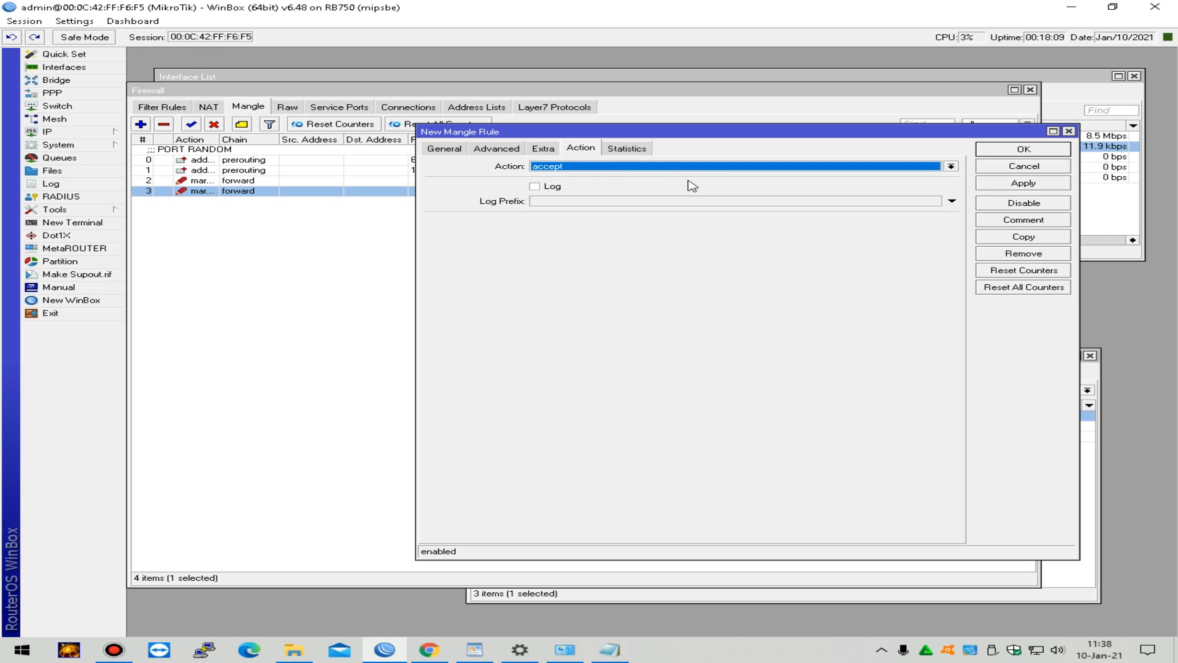
click(730, 167)
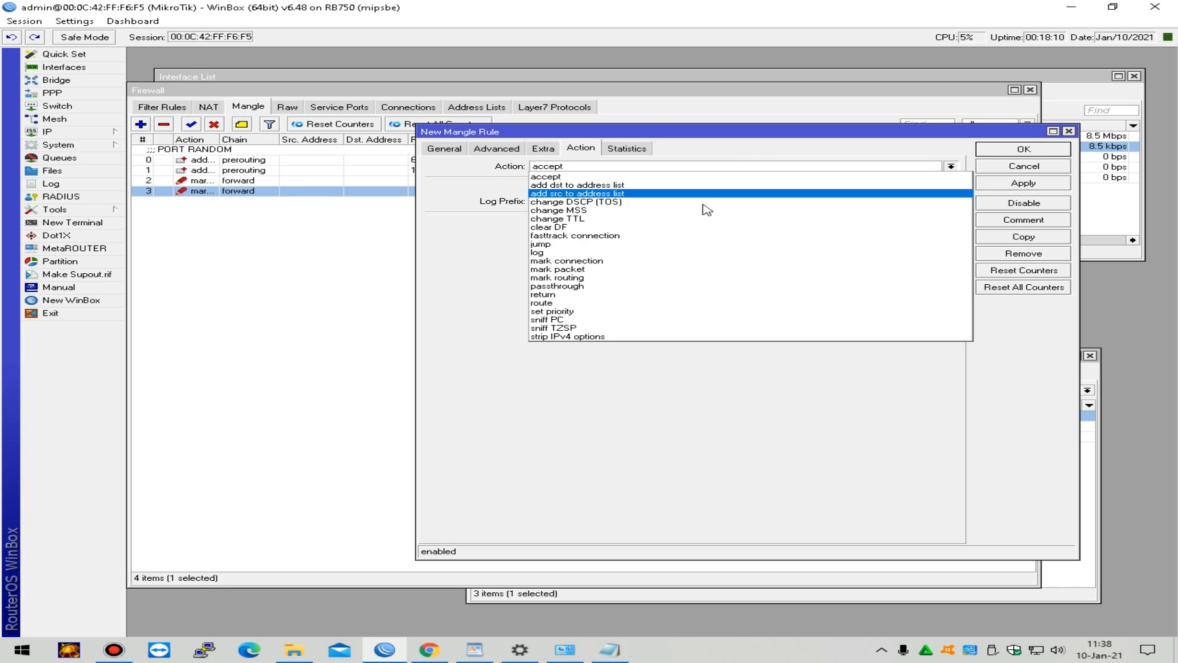
click(696, 261)
click(647, 223)
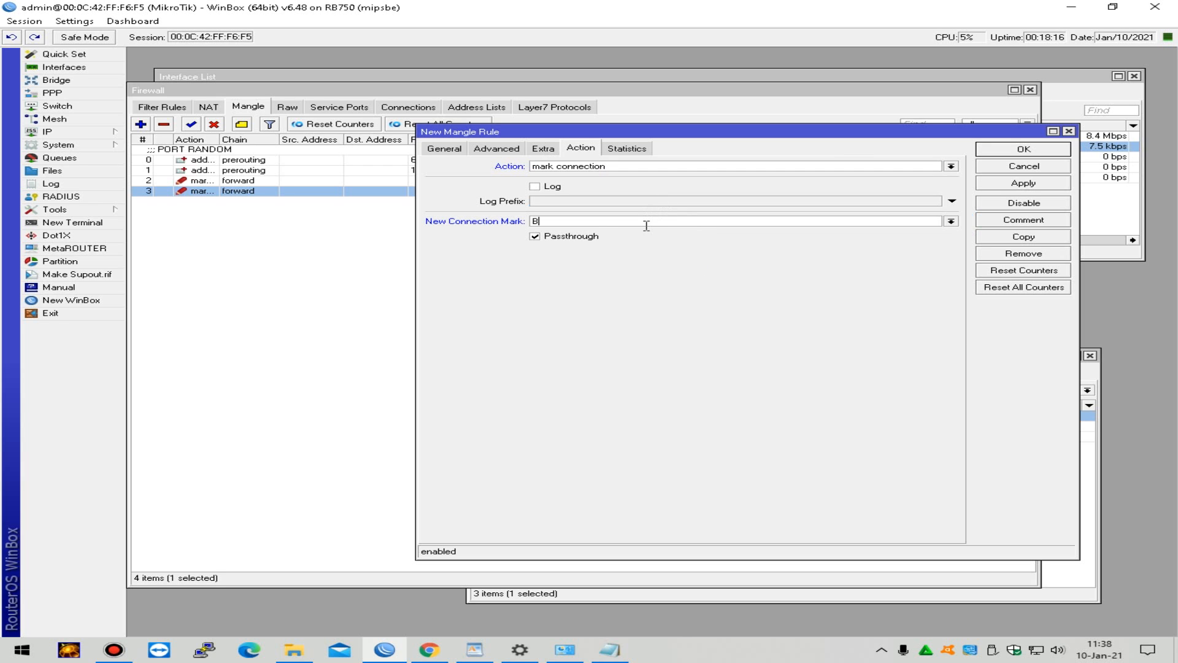
text(BROWSING)
click(1044, 222)
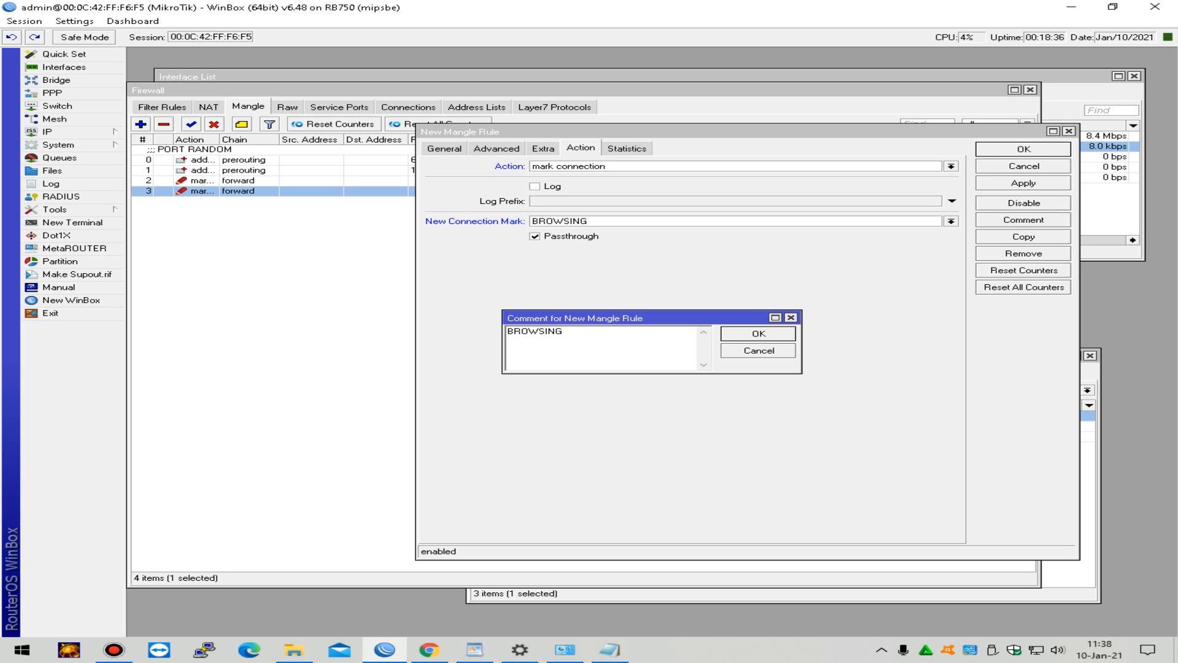
click(761, 334)
click(1033, 150)
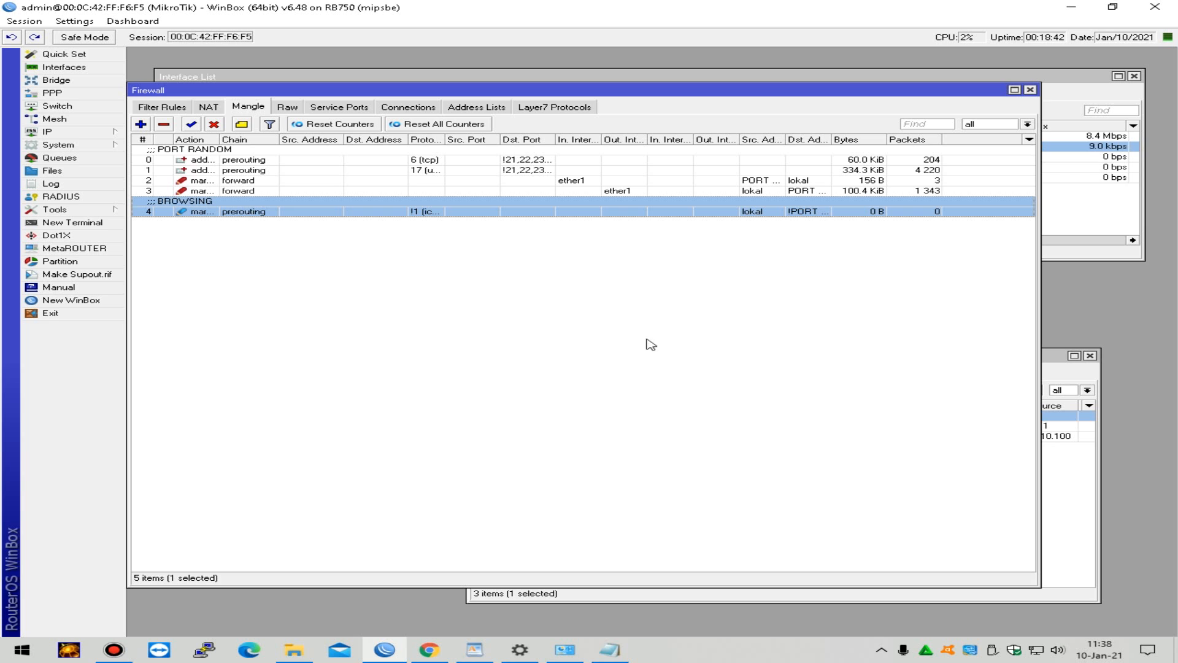
Step: Start another mangle rule with ether1 as the incoming interface and forward as the chain
click(465, 240)
click(415, 213)
click(143, 124)
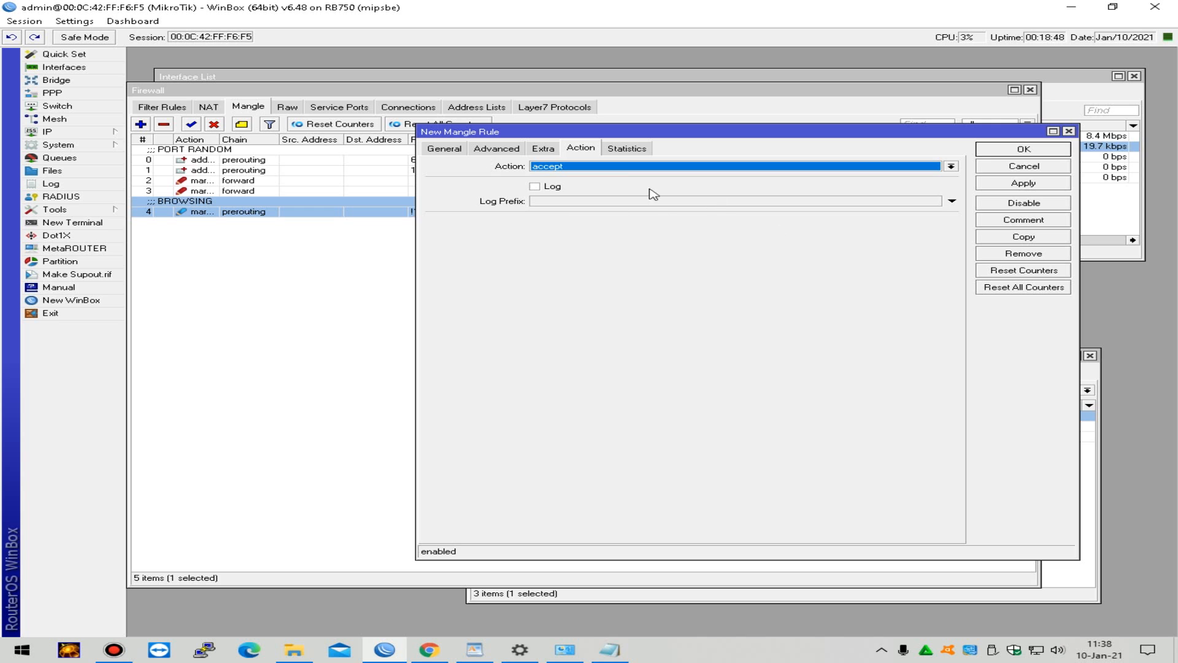
click(443, 149)
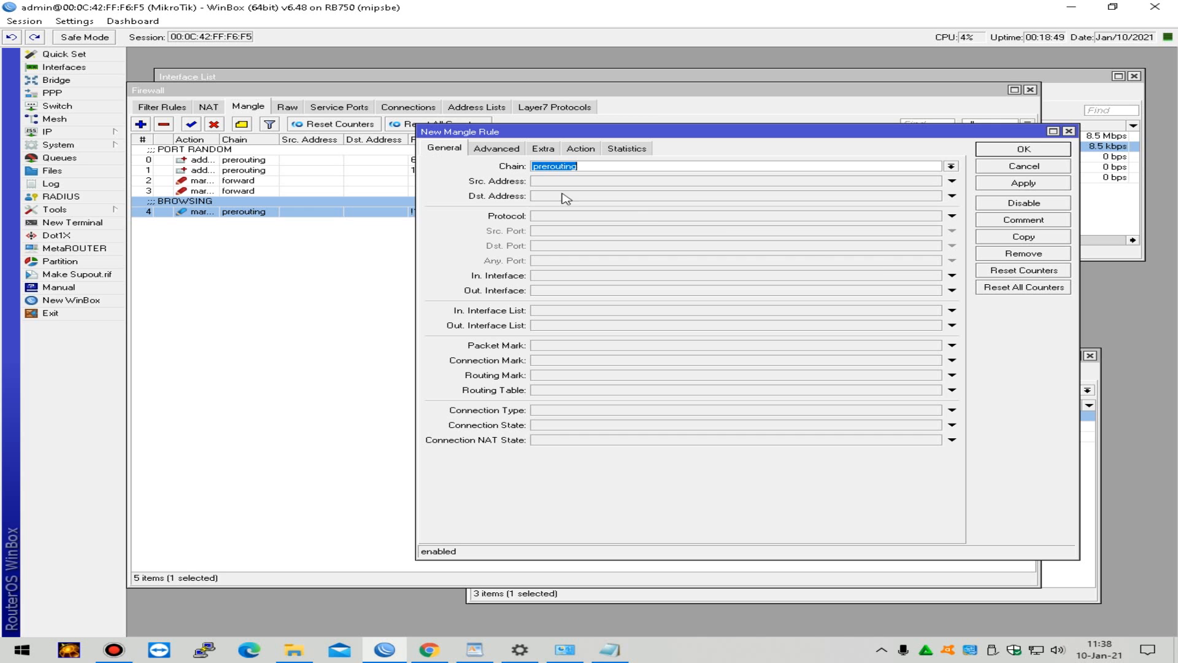
click(718, 277)
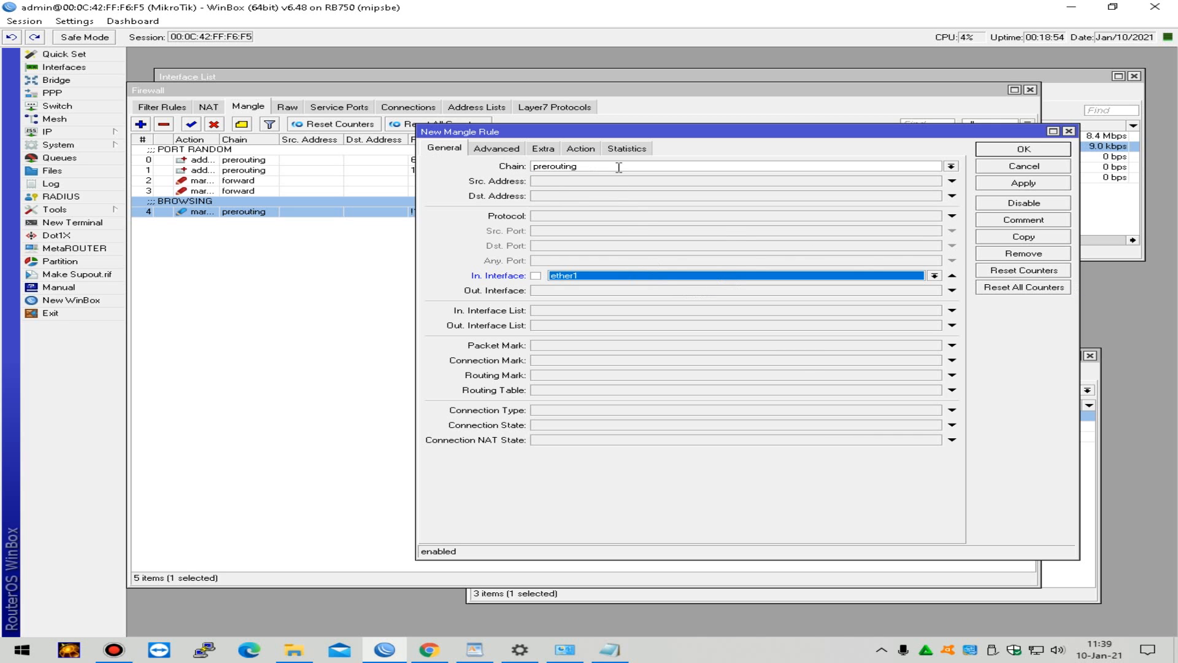
click(952, 166)
click(694, 178)
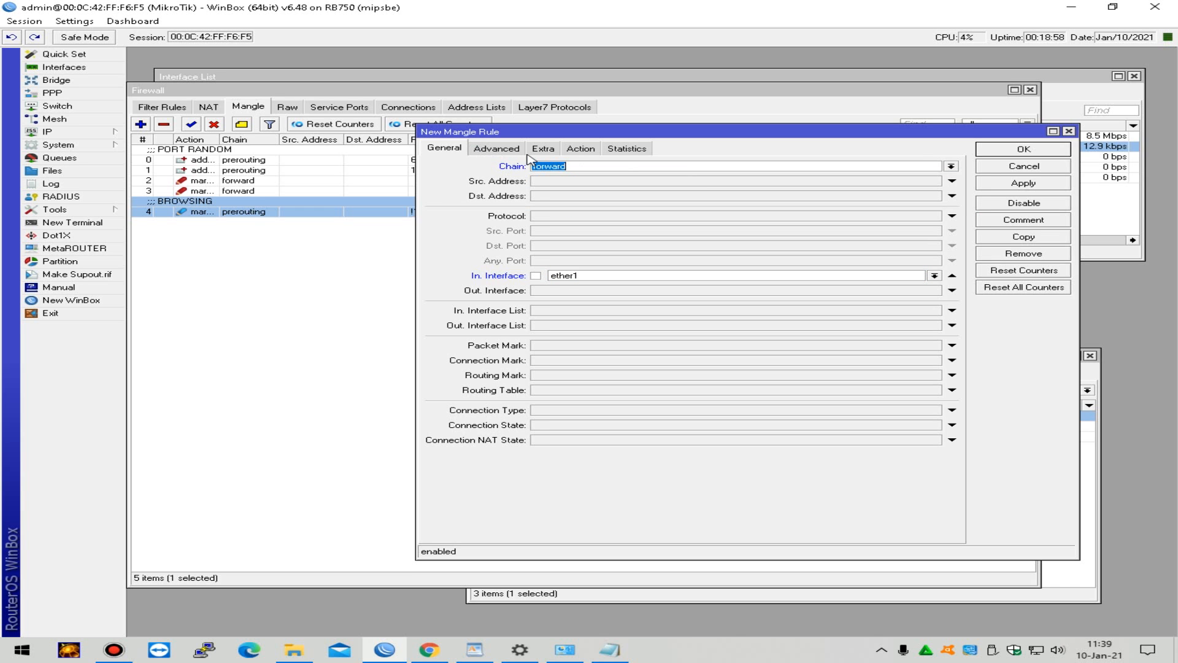
Step: Match the BROWSING connection mark in the new forward rule
click(494, 149)
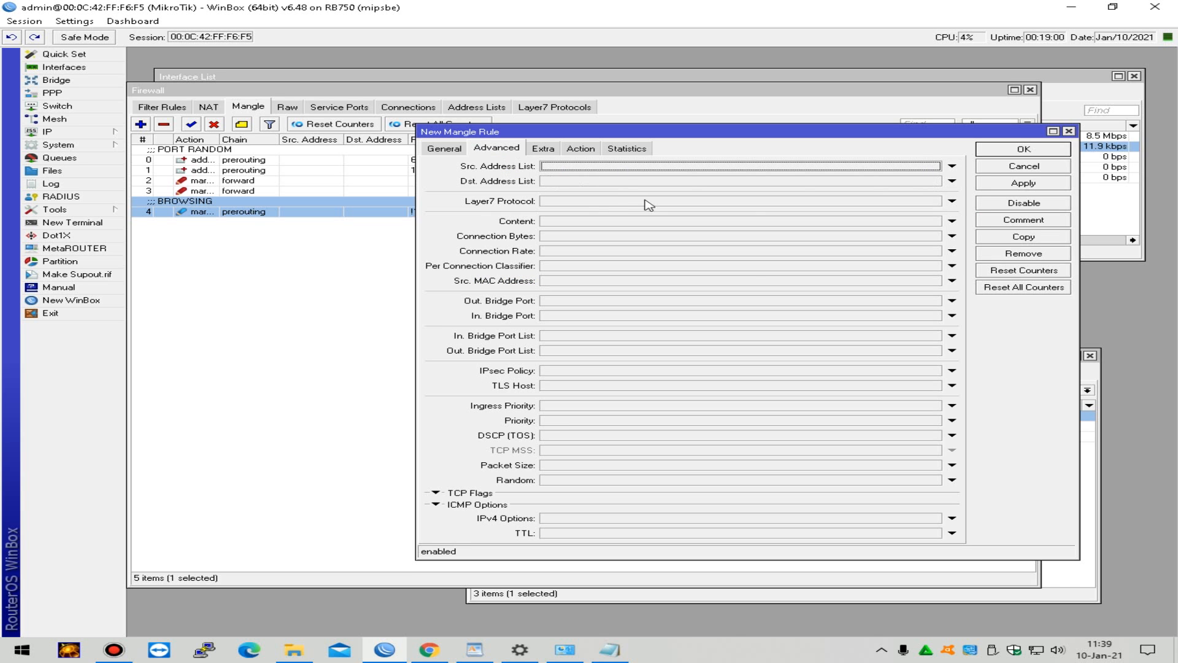
drag(680, 133, 549, 185)
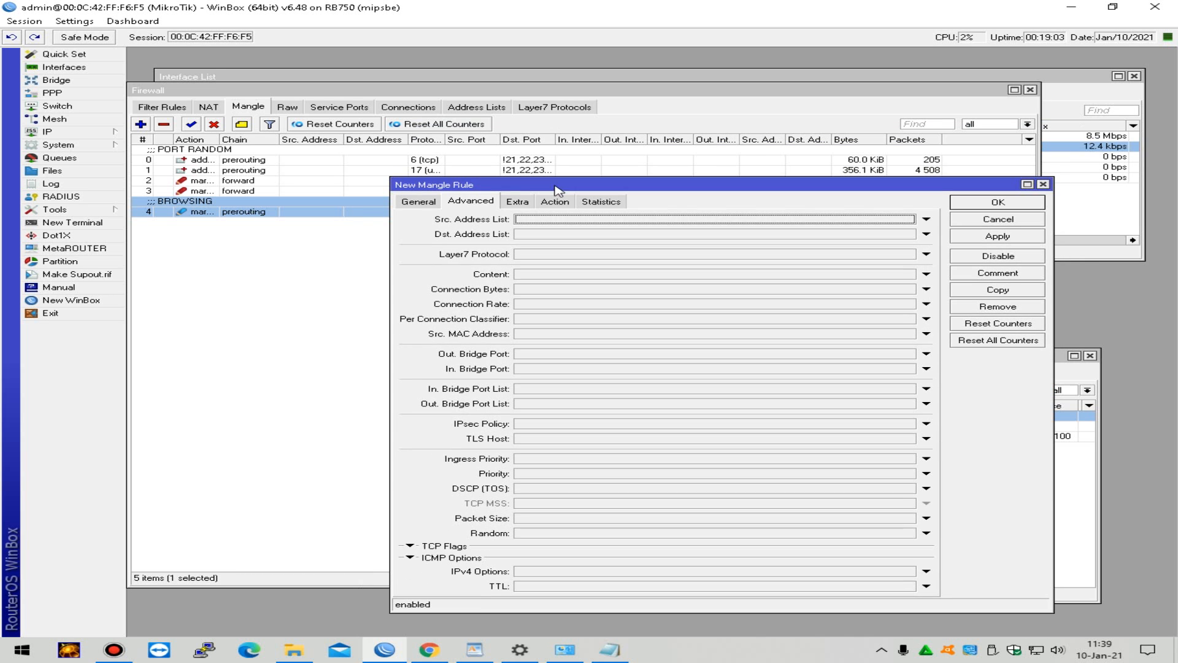
click(434, 204)
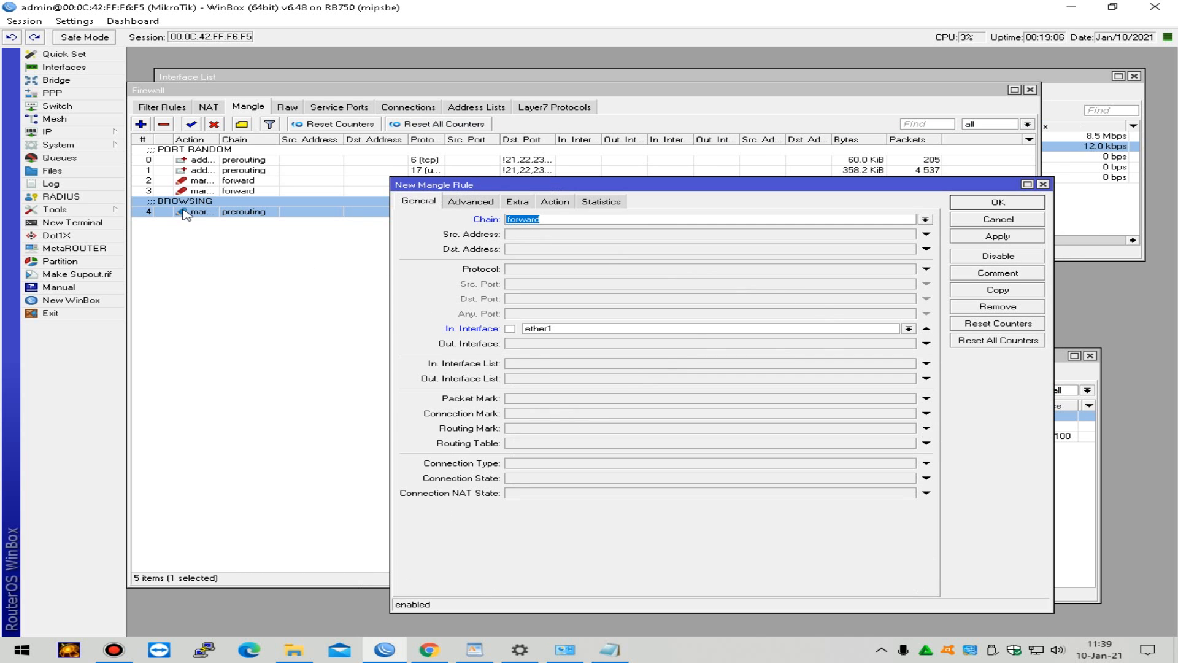
click(671, 416)
click(908, 413)
click(704, 424)
Step: Set the forward rule's action to mark packet with the new packet mark BROWSING DOWN ISP1 and save the rule
click(470, 202)
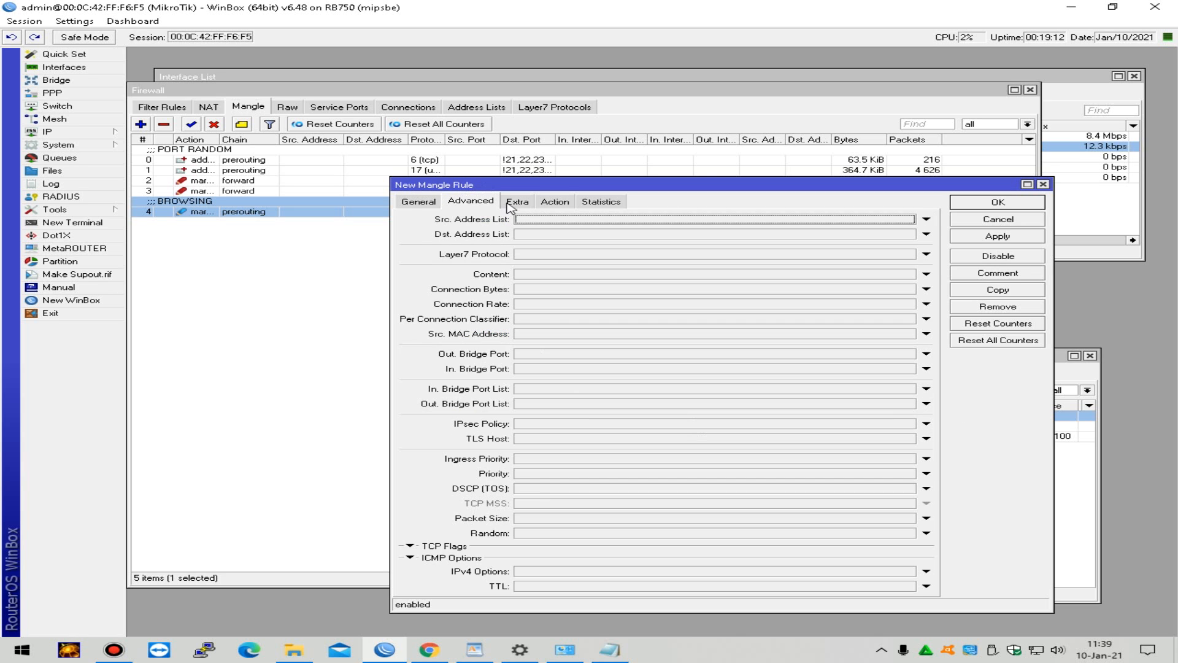
click(515, 203)
click(554, 203)
click(736, 220)
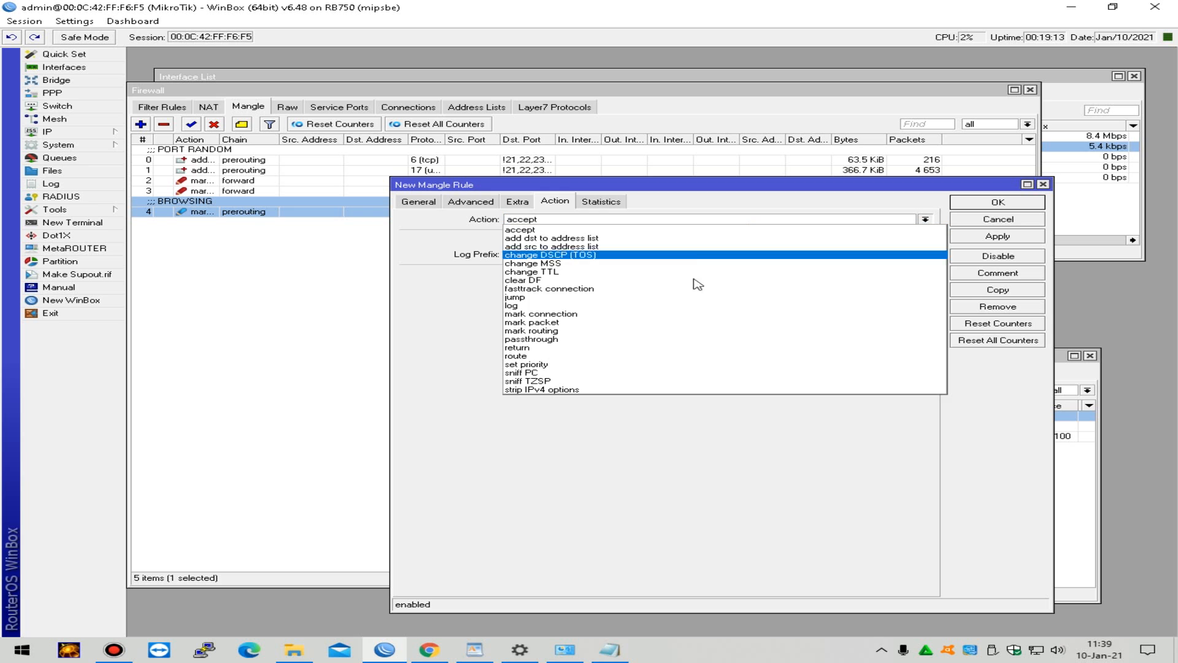
click(676, 329)
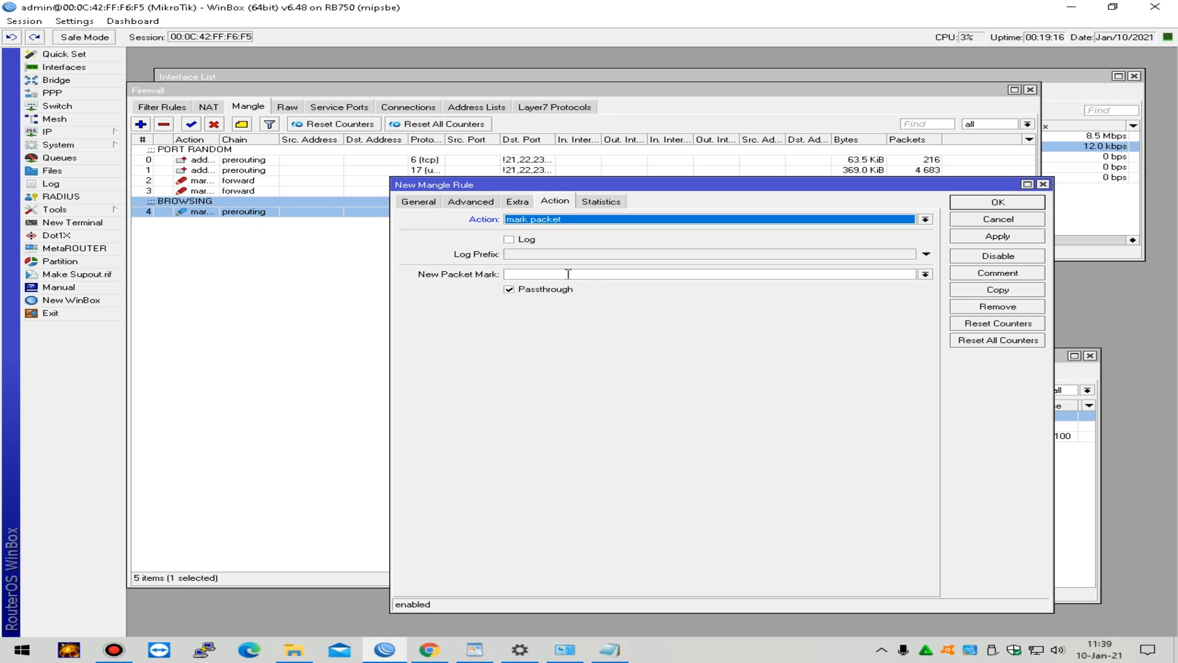
click(610, 275)
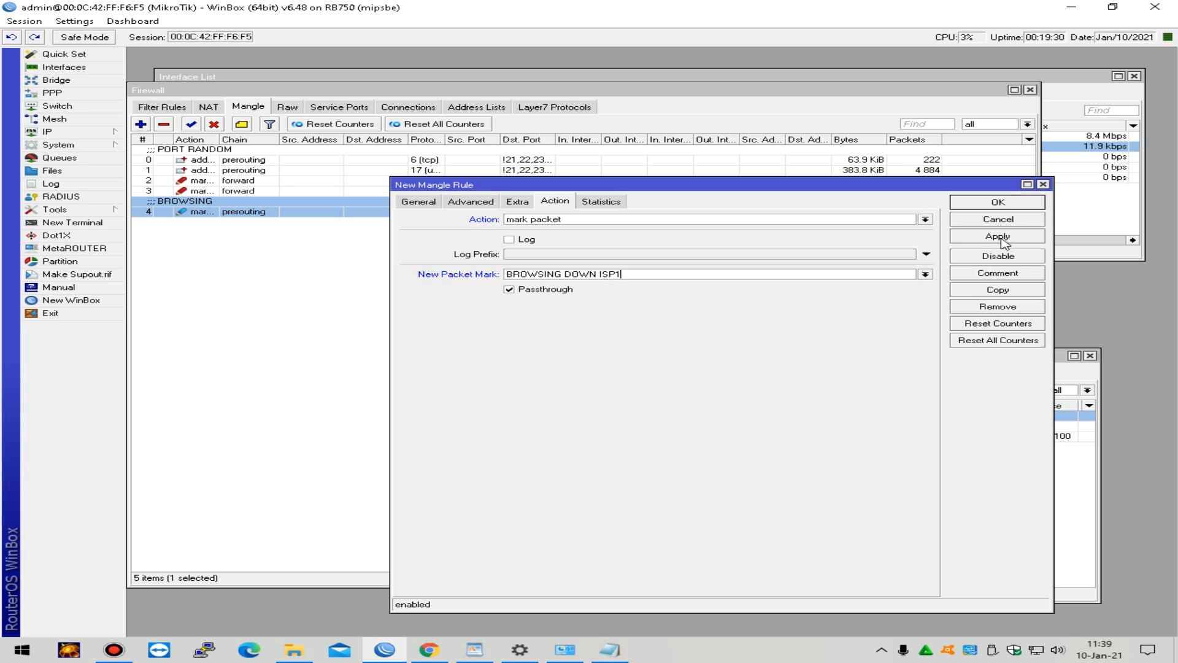
click(462, 207)
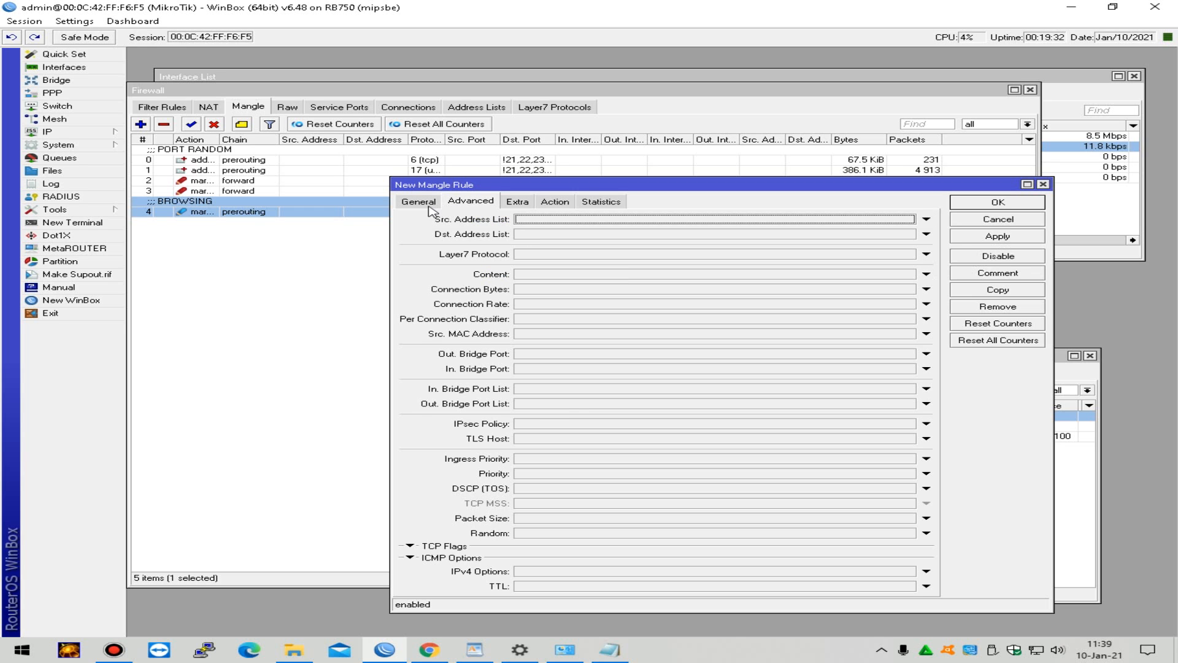
click(430, 207)
click(497, 206)
click(554, 201)
click(998, 203)
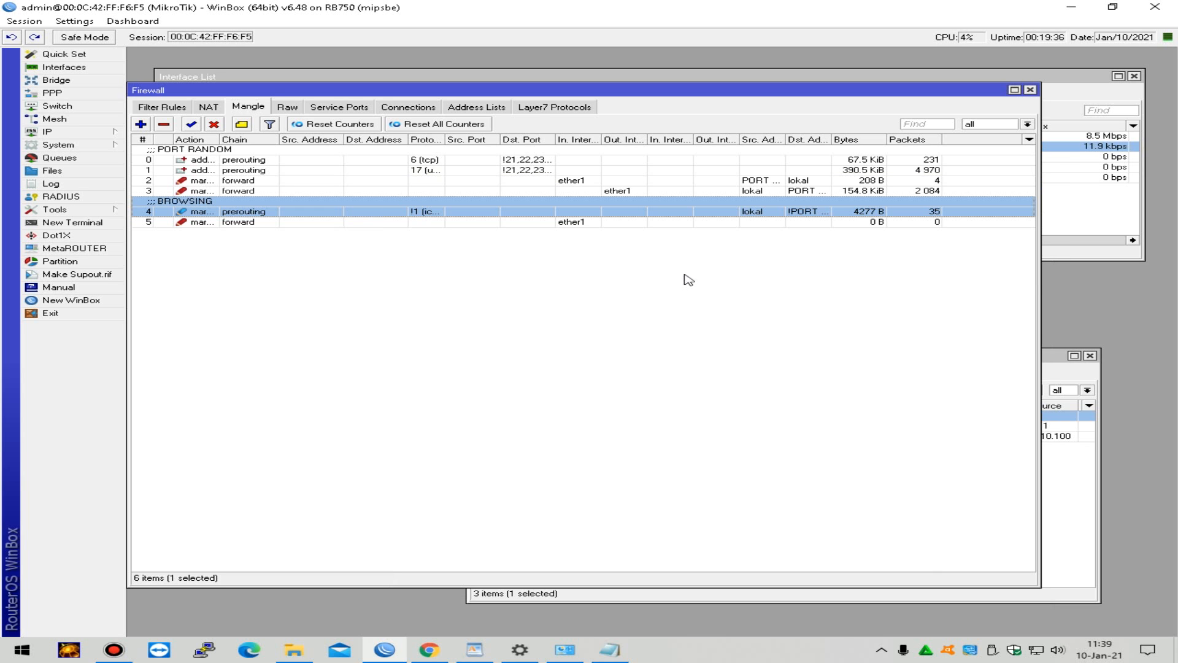
Step: Duplicate the browsing packet-marking rule, clearing the copy's incoming interface and setting ether1 as its outgoing interface
click(783, 222)
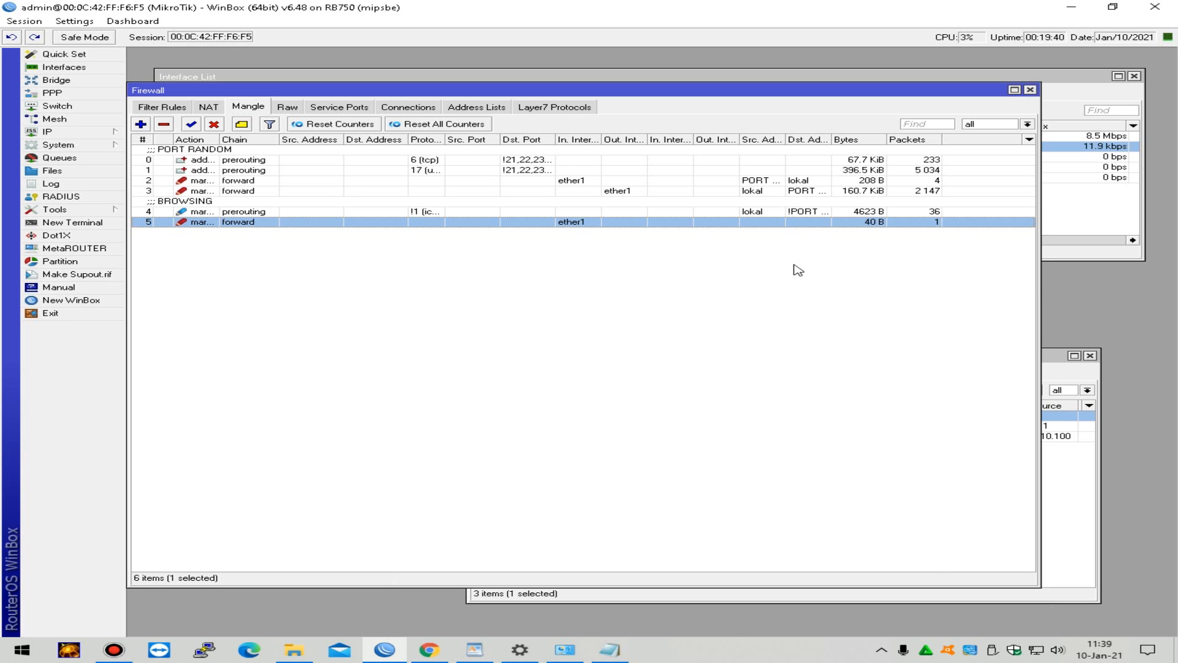
double_click(589, 223)
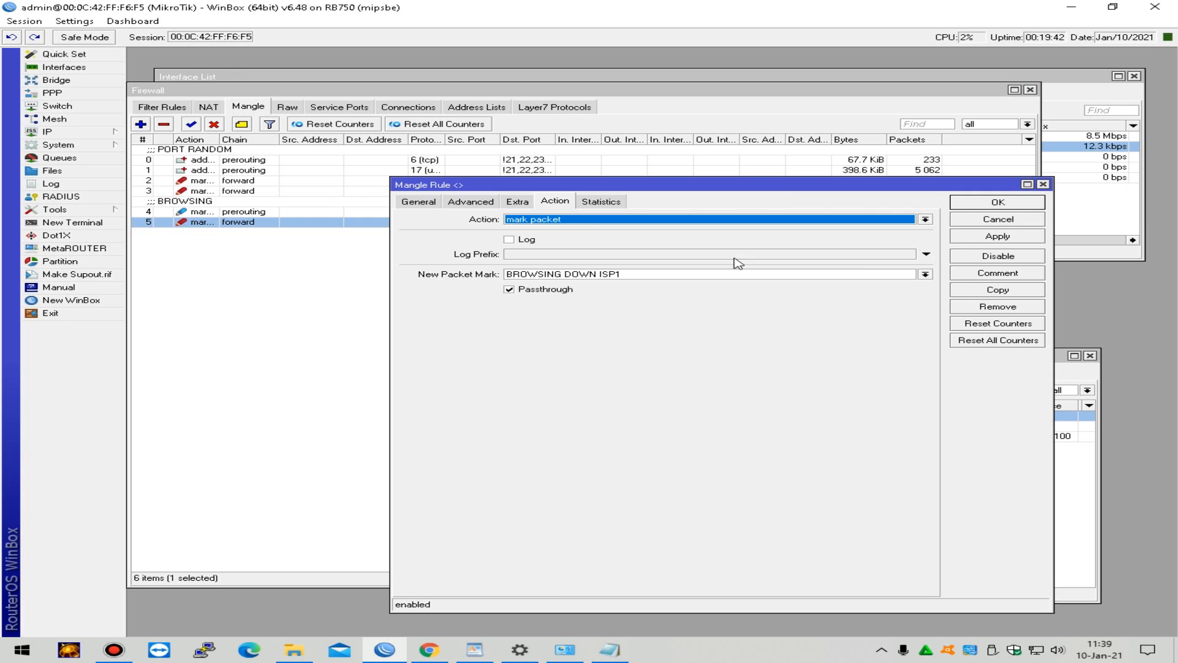
click(1022, 296)
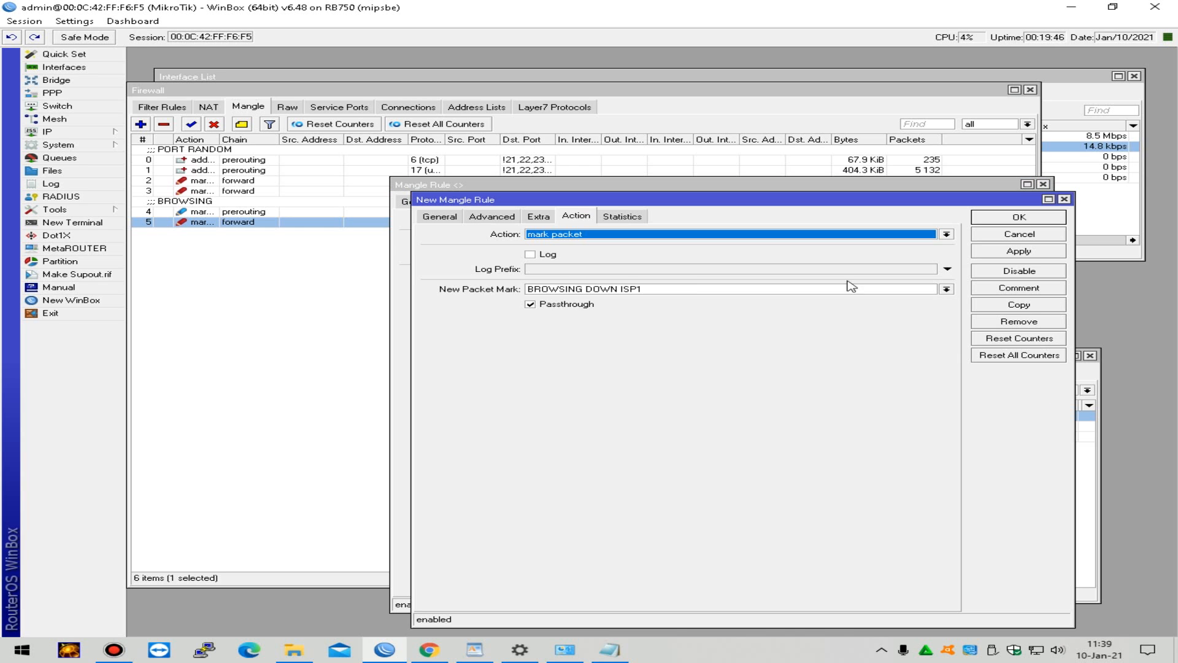
click(425, 215)
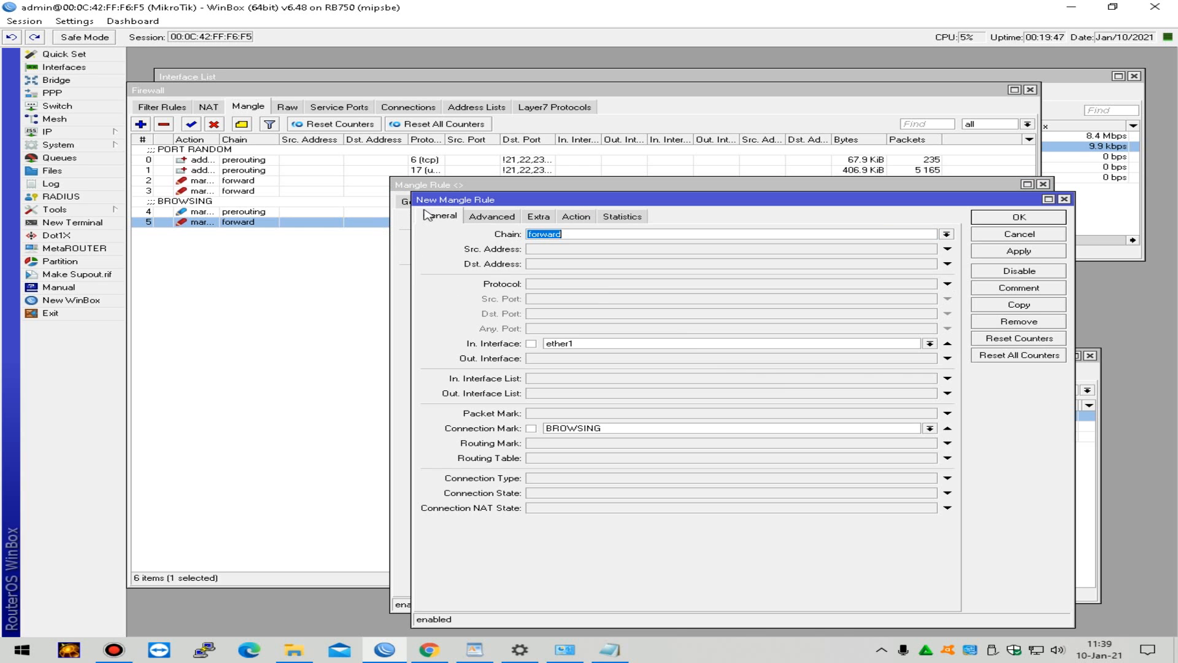
click(947, 345)
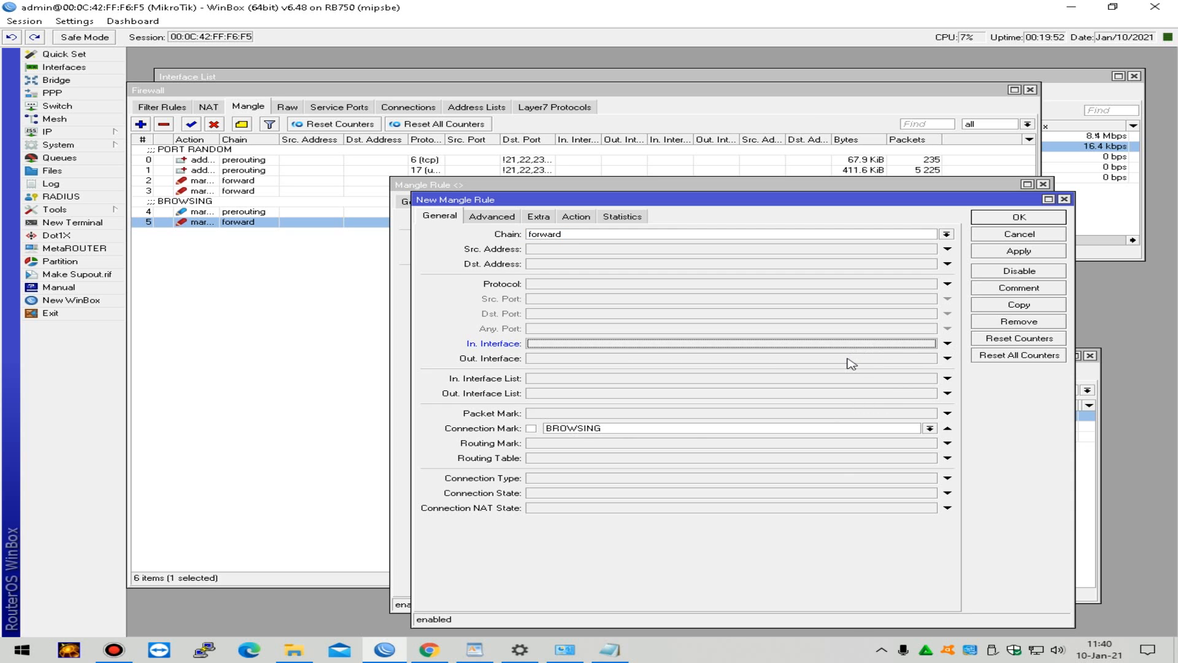
click(849, 358)
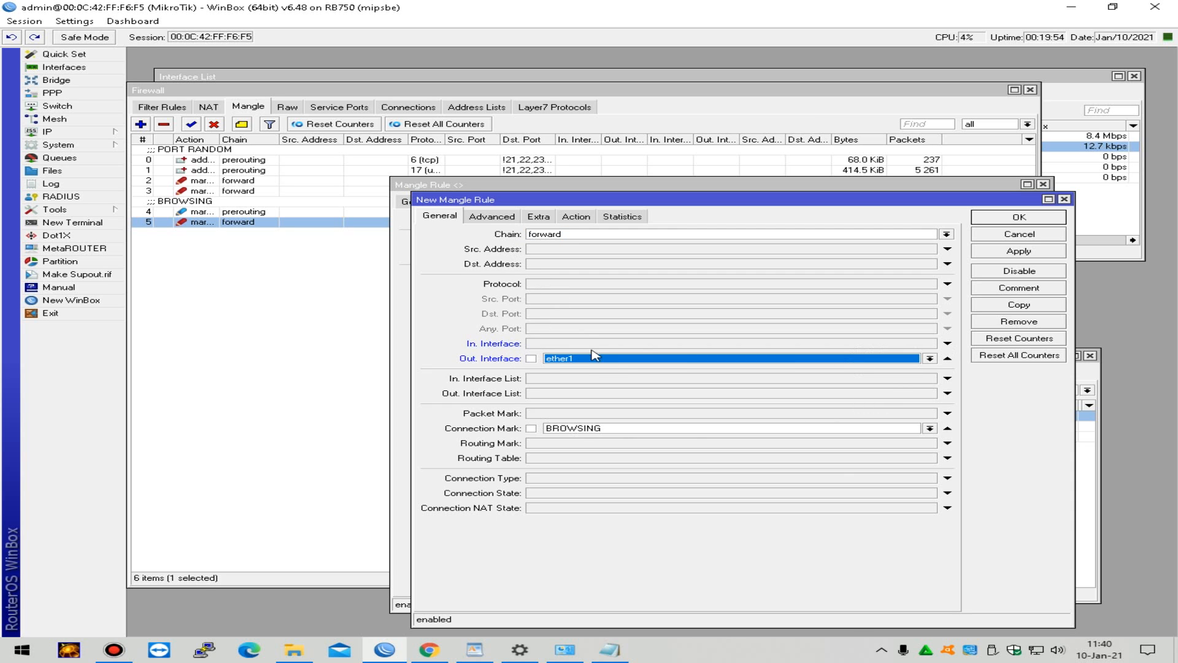
Step: Replace DOWN with UP in the copied browsing rule's new packet mark and save both the copy and its source rule
click(575, 216)
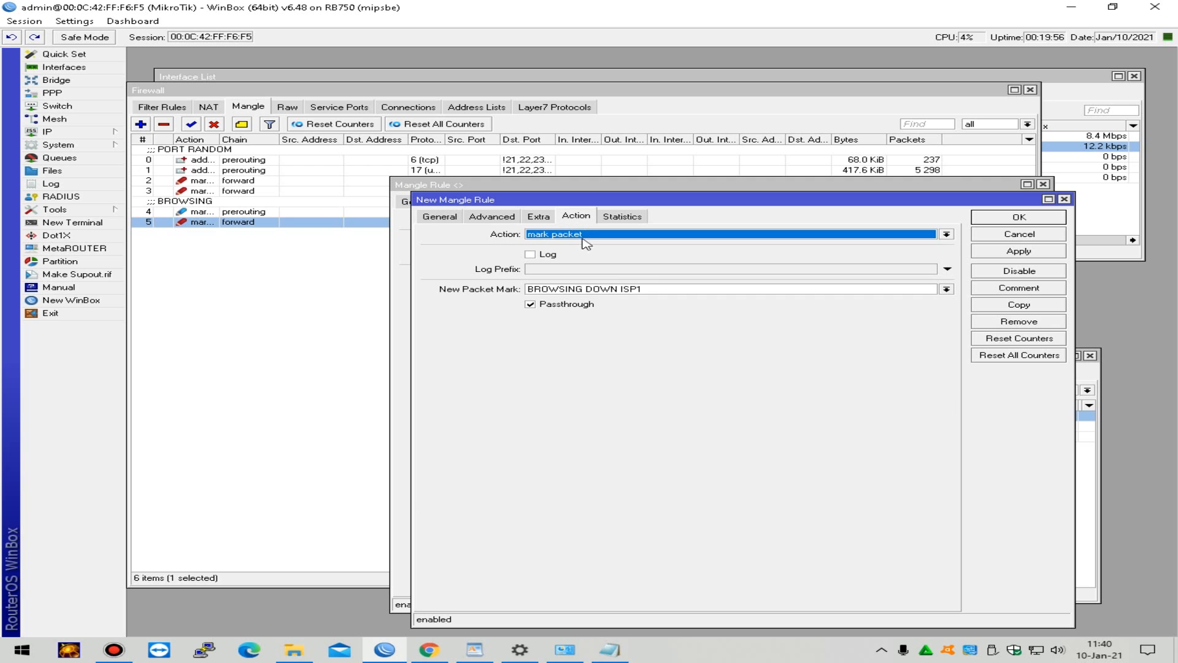
click(604, 292)
double_click(604, 293)
click(759, 287)
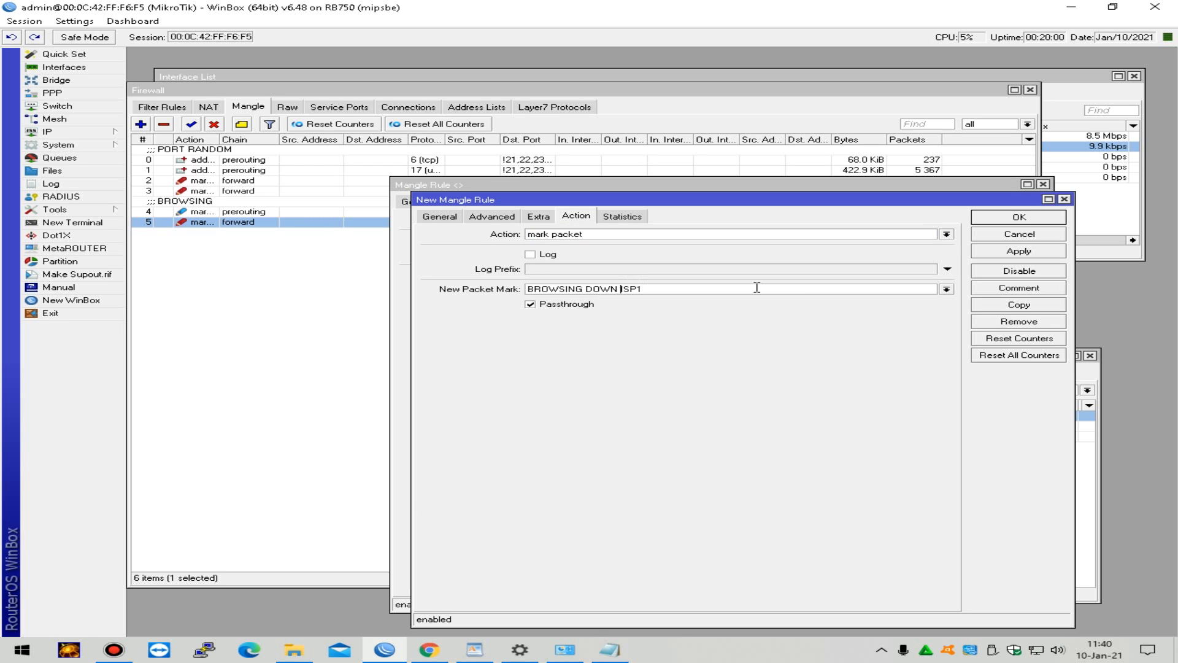
key(BackSpace)
key(BackSpace)
key(BackSpace)
text(UP)
click(1037, 249)
click(1014, 218)
click(988, 204)
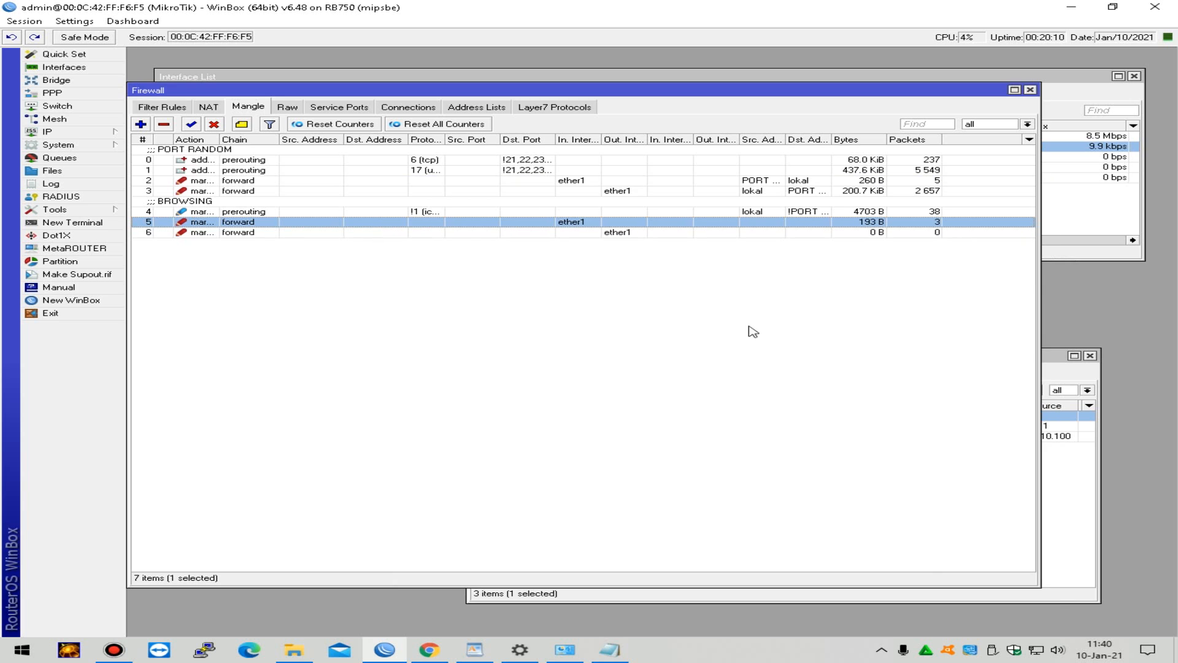
Step: Examine the browsing download and upload packet-marking rules in the mangle list, including the download rule's matching conditions
click(815, 232)
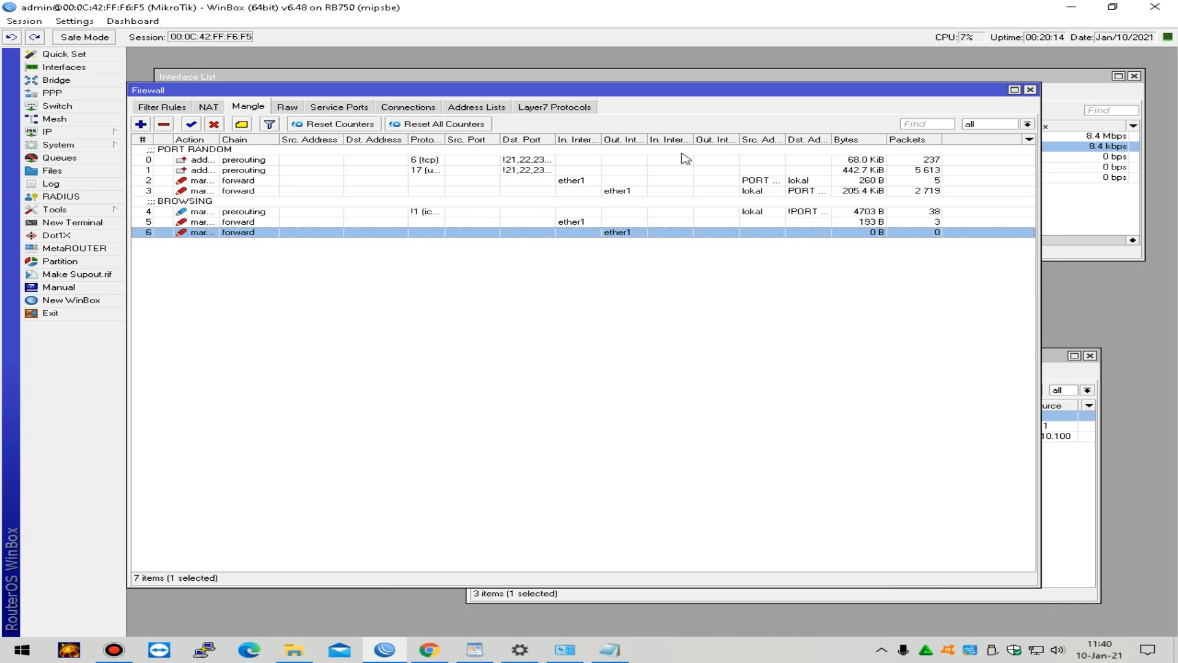
click(575, 224)
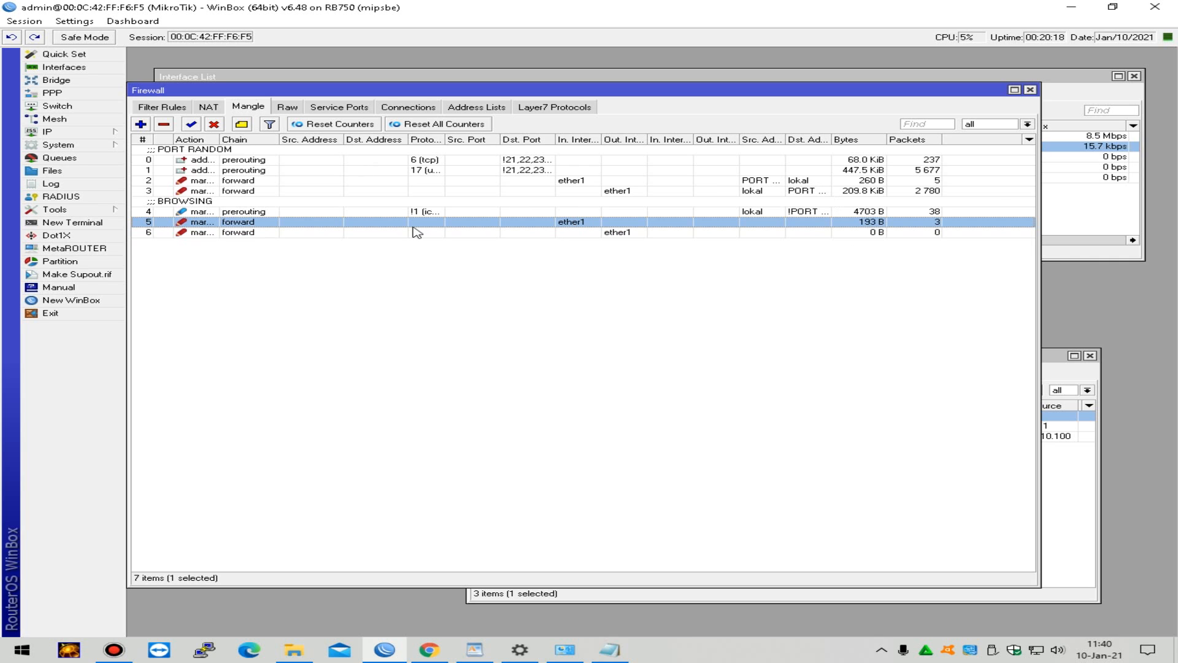
double_click(412, 224)
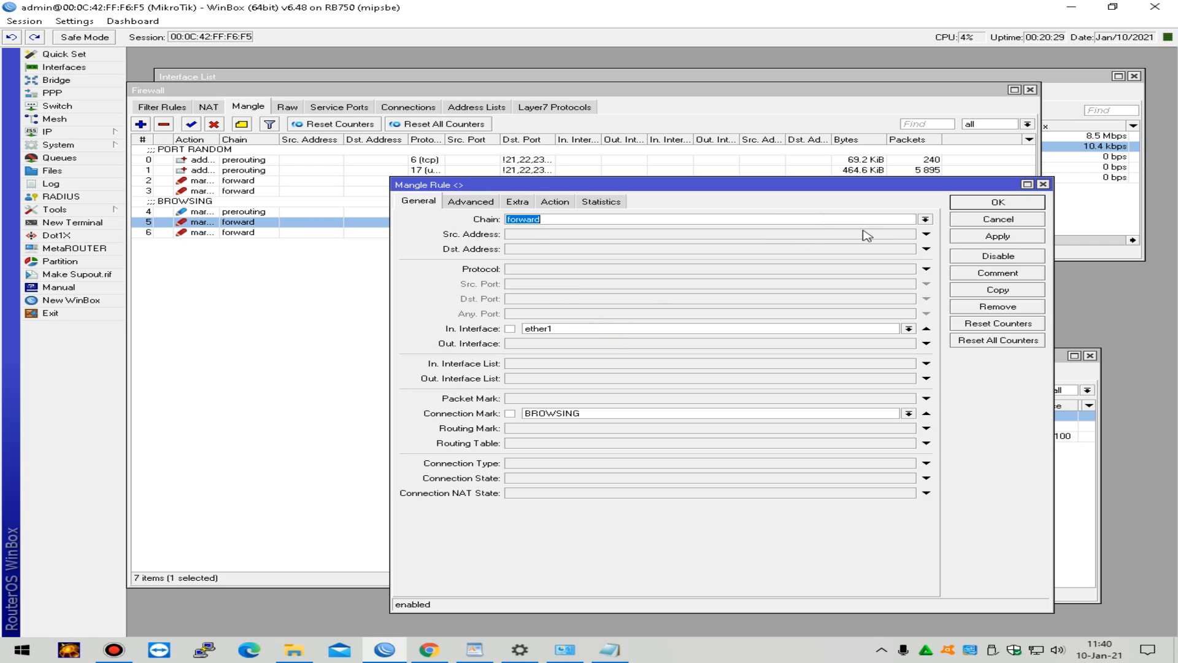
click(996, 207)
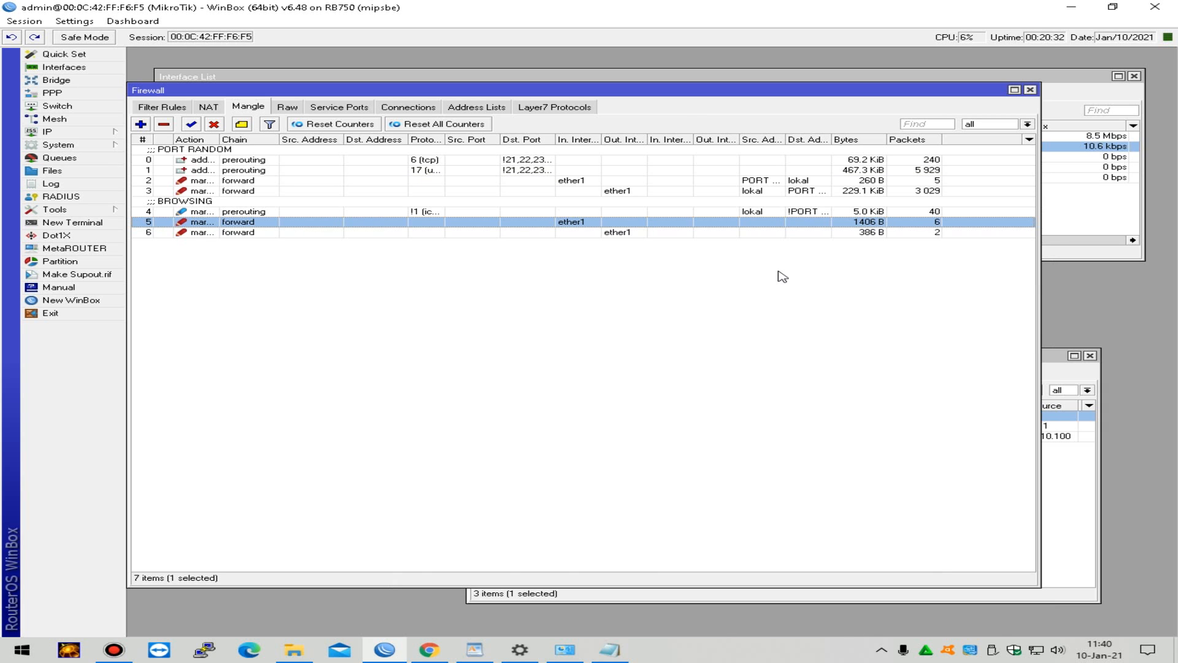
click(802, 234)
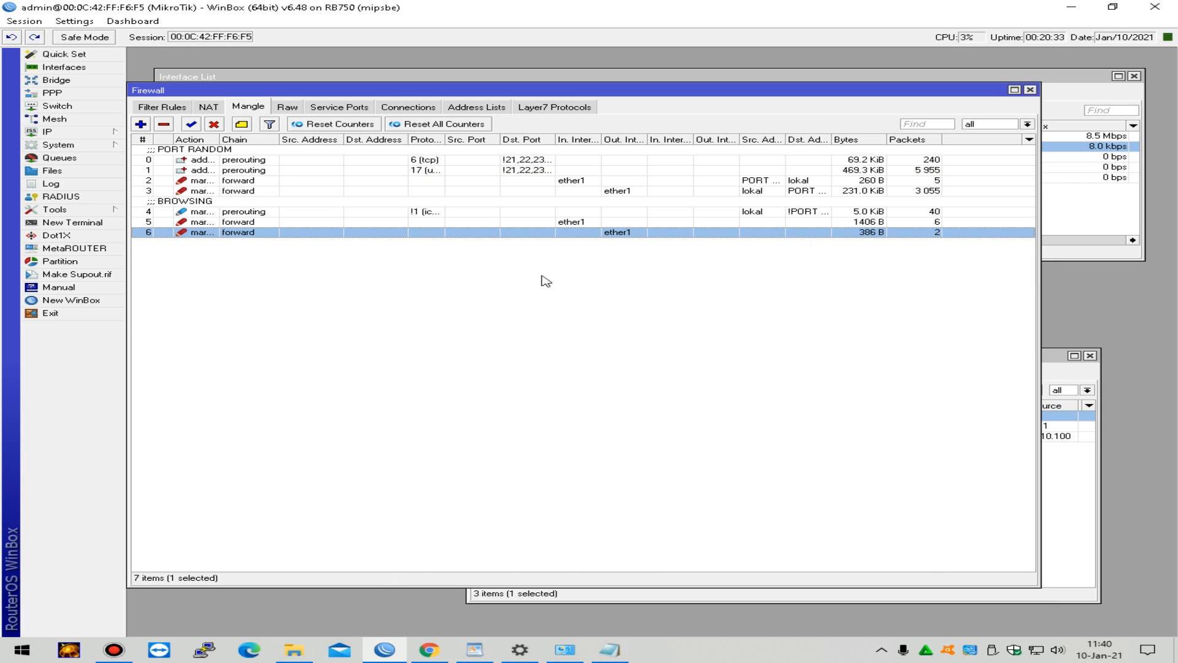
click(509, 272)
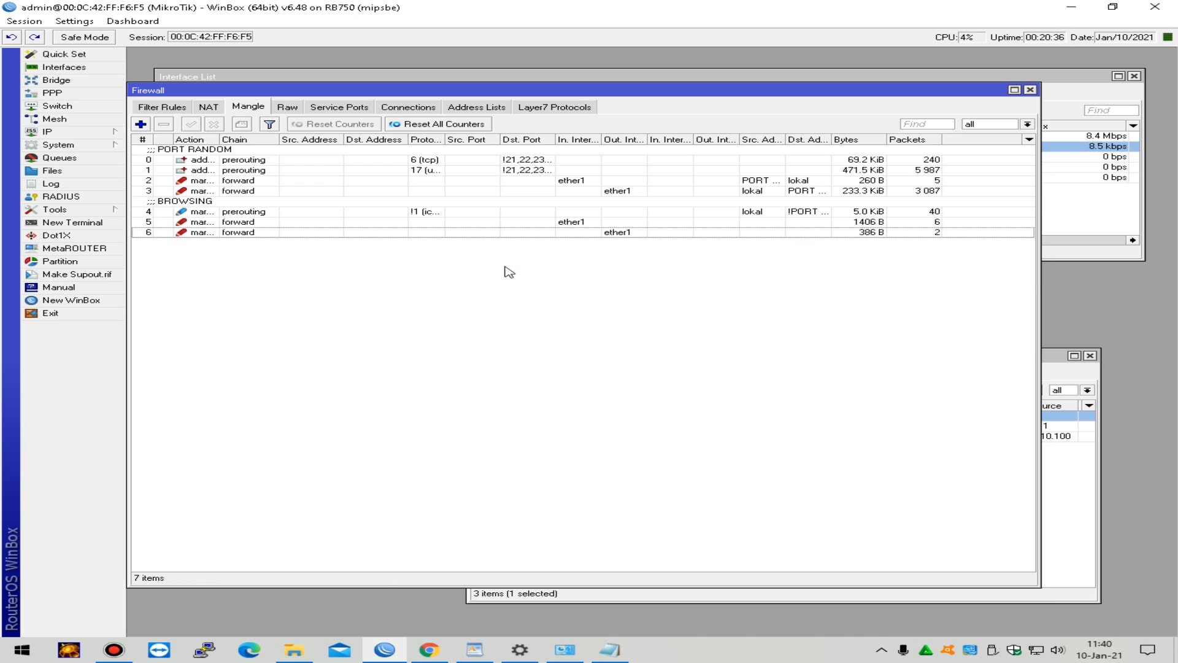
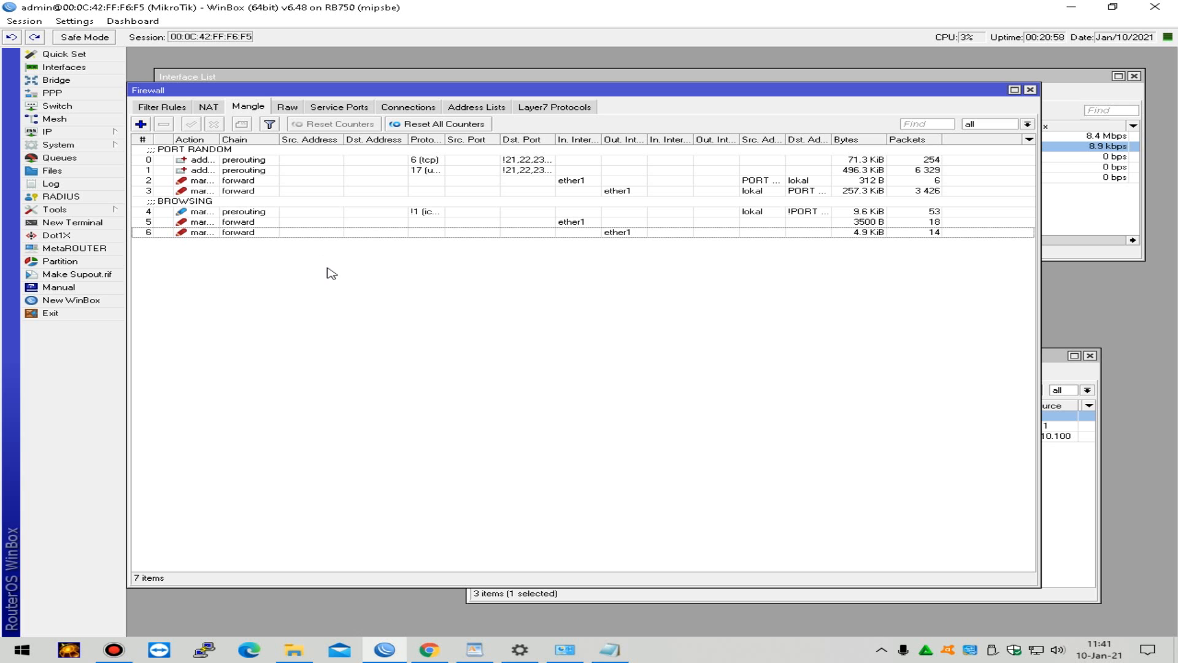
Step: Start a new mangle rule in the prerouting chain with lokal as the source address list
click(141, 124)
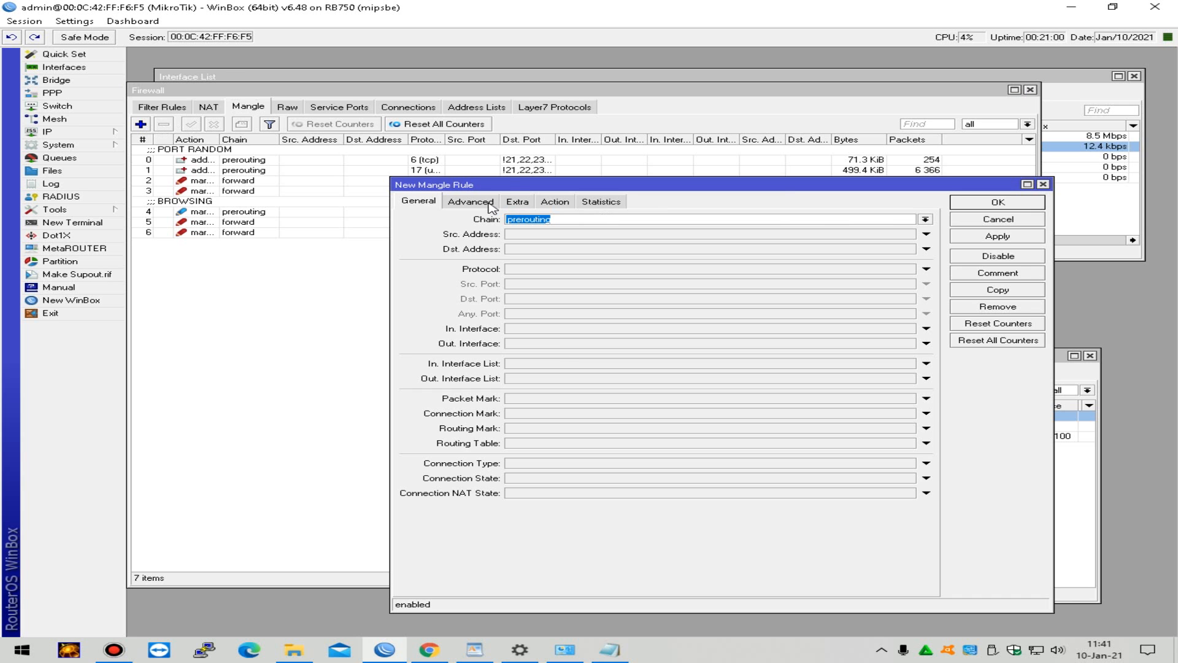
drag(511, 188, 526, 179)
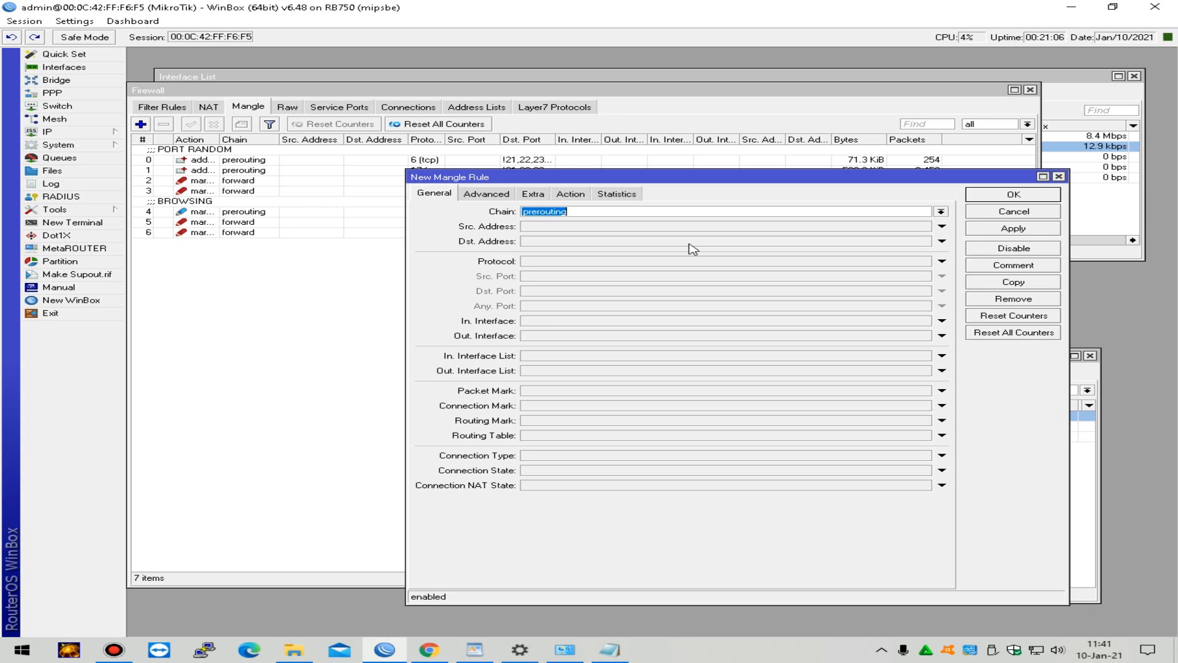
click(488, 194)
click(941, 211)
click(924, 211)
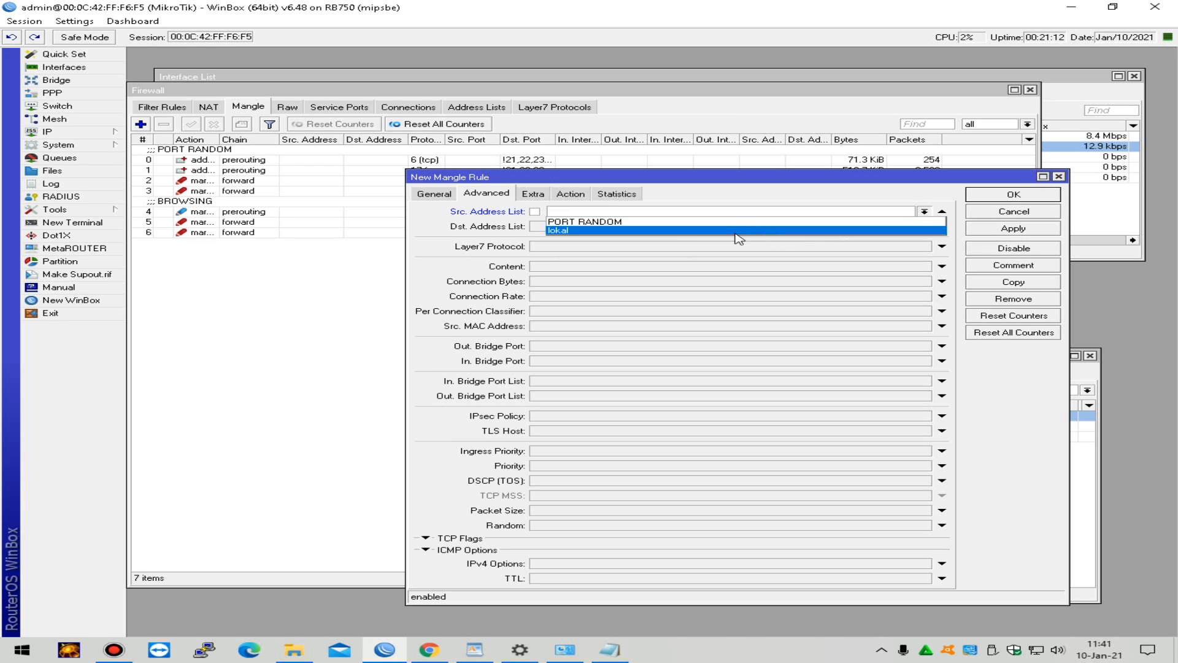
click(739, 238)
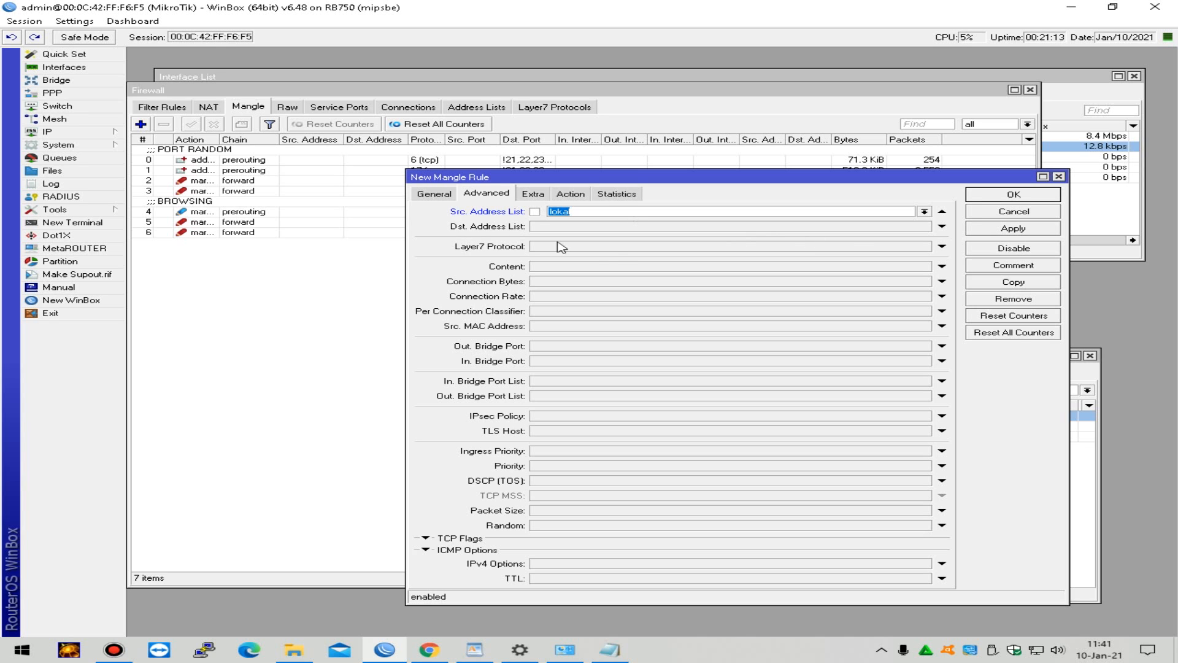
click(435, 193)
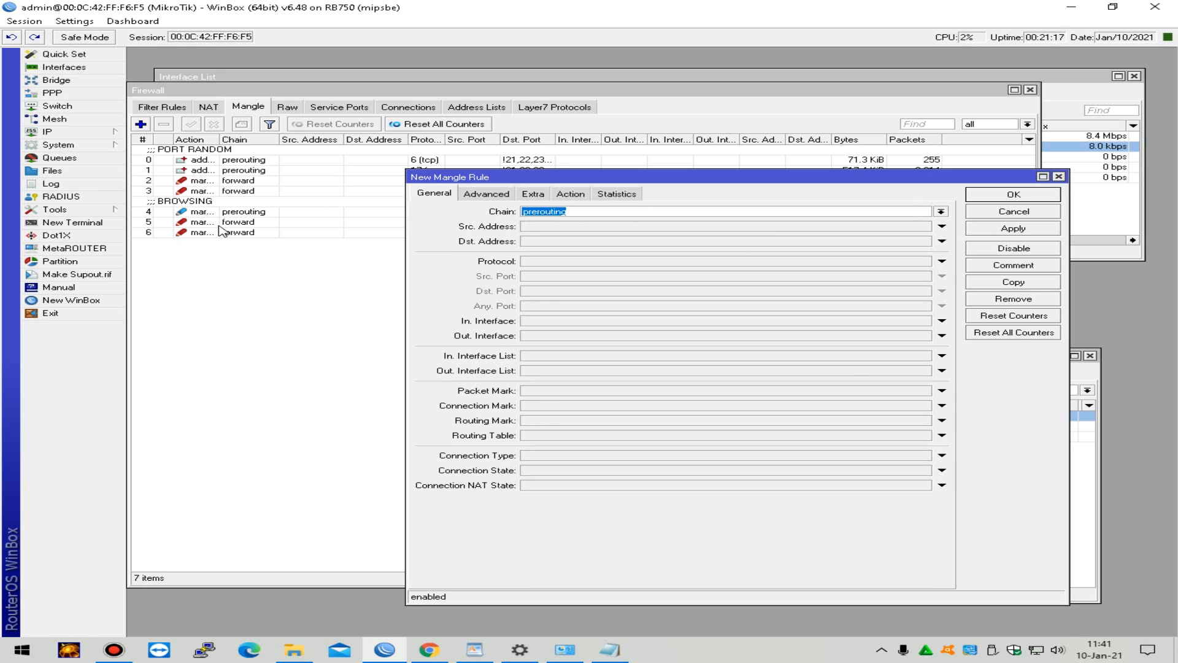
click(484, 194)
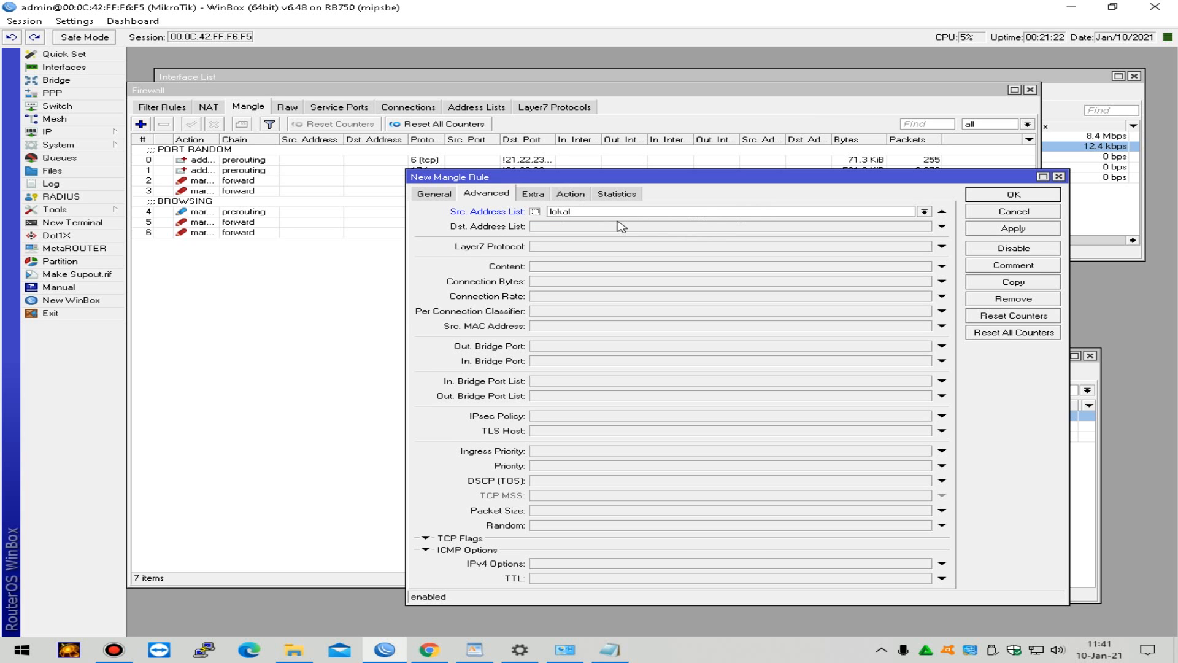
Step: Match the PORT RANDOM destination address list in the new prerouting rule
drag(712, 178, 626, 254)
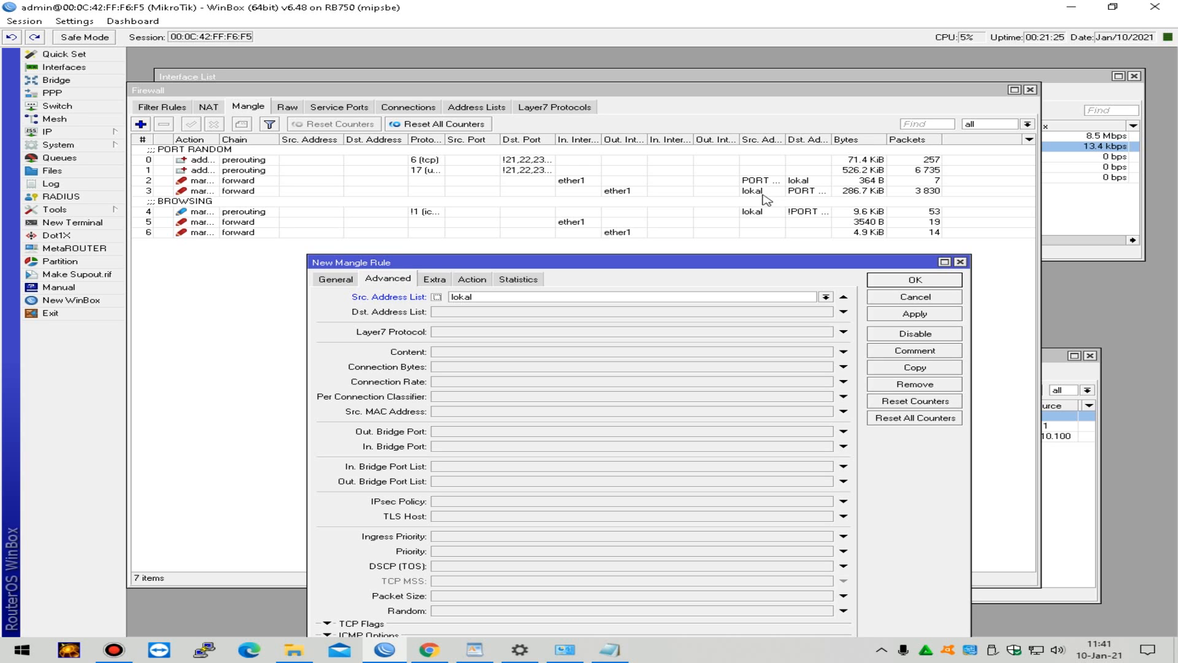
click(353, 281)
click(405, 279)
click(683, 313)
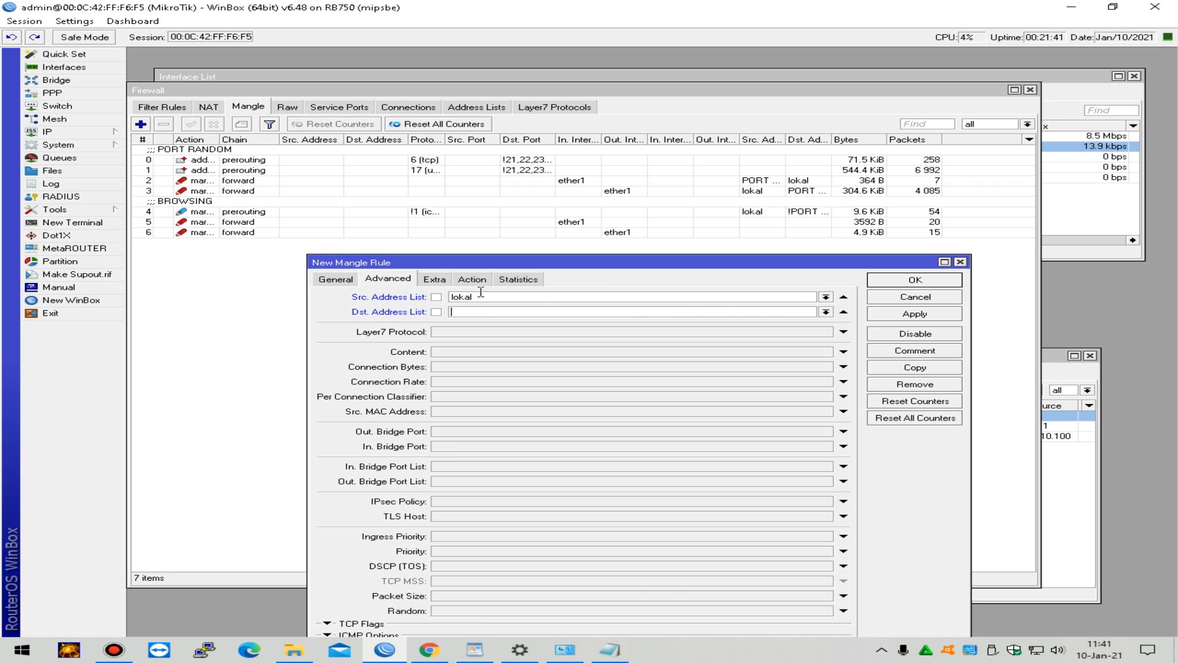
click(826, 313)
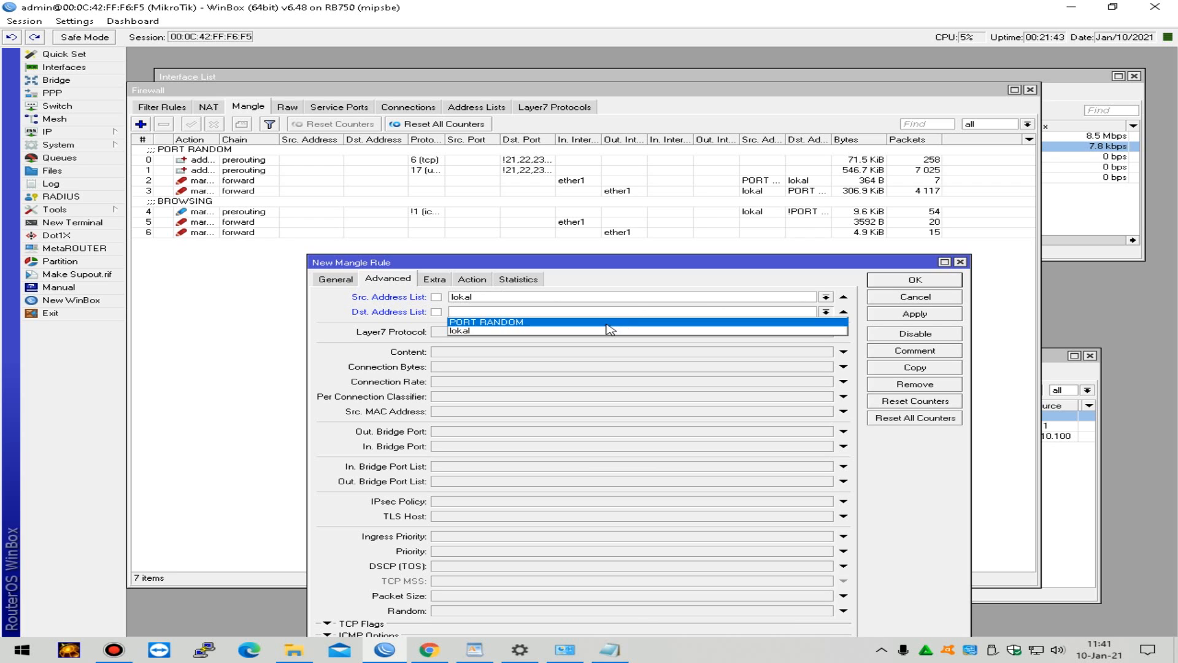
click(643, 320)
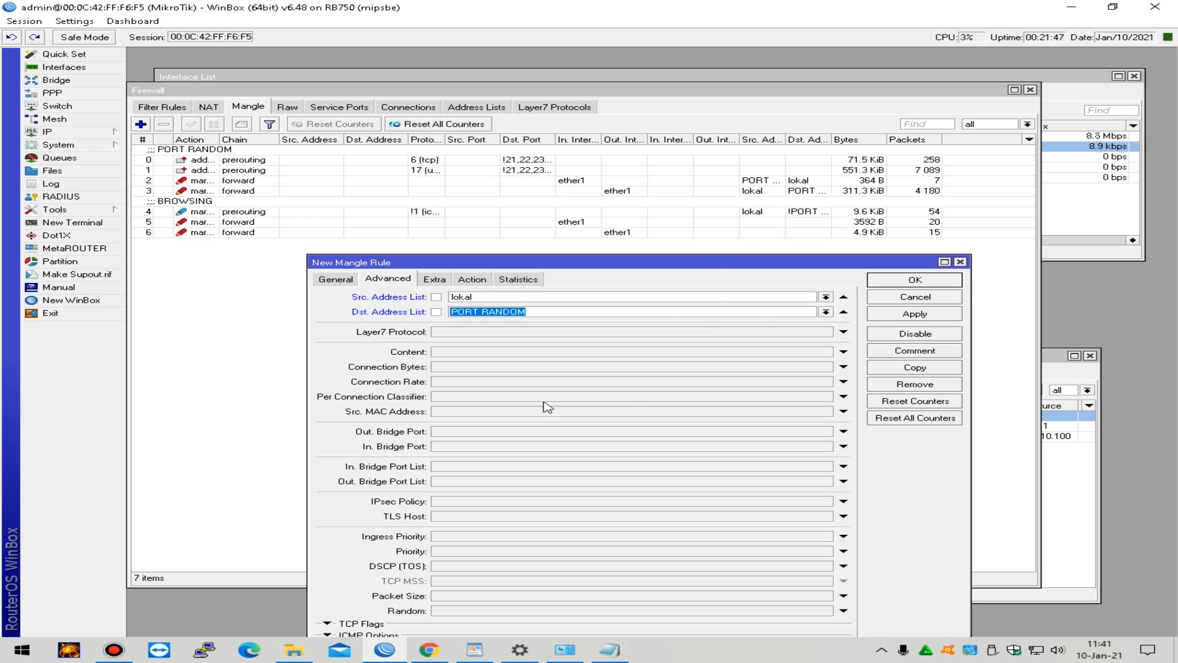
Step: Limit the new rule to a connection rate of 512K-999M and connection bytes of 5M-999M
click(549, 381)
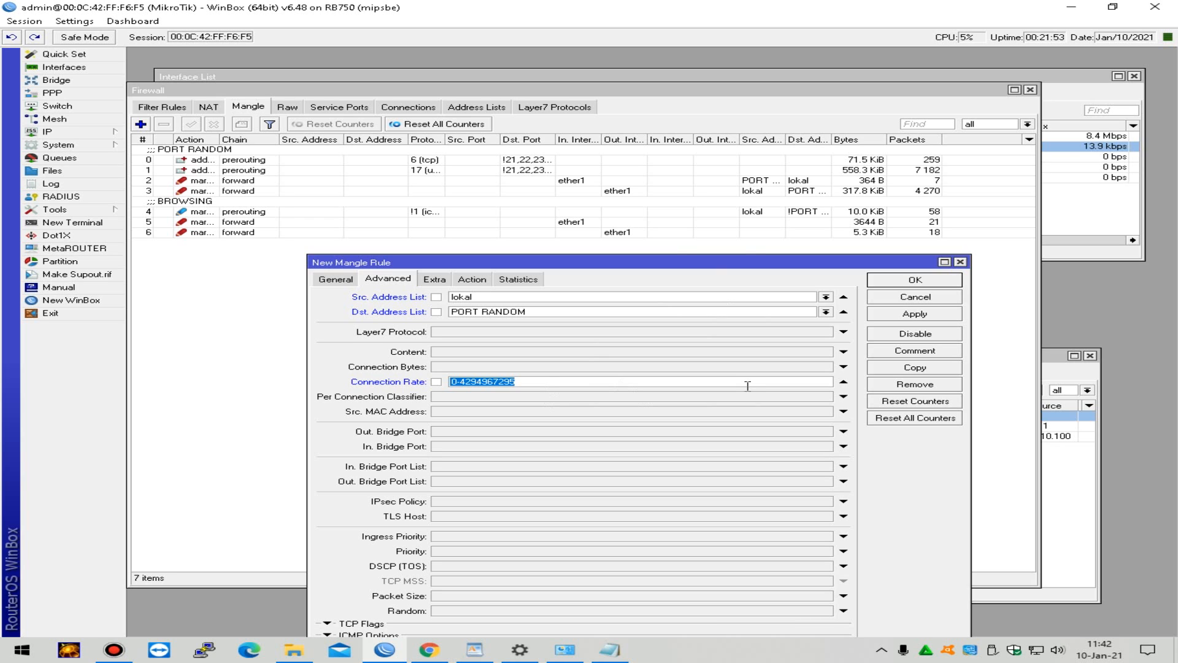
text(512K-)
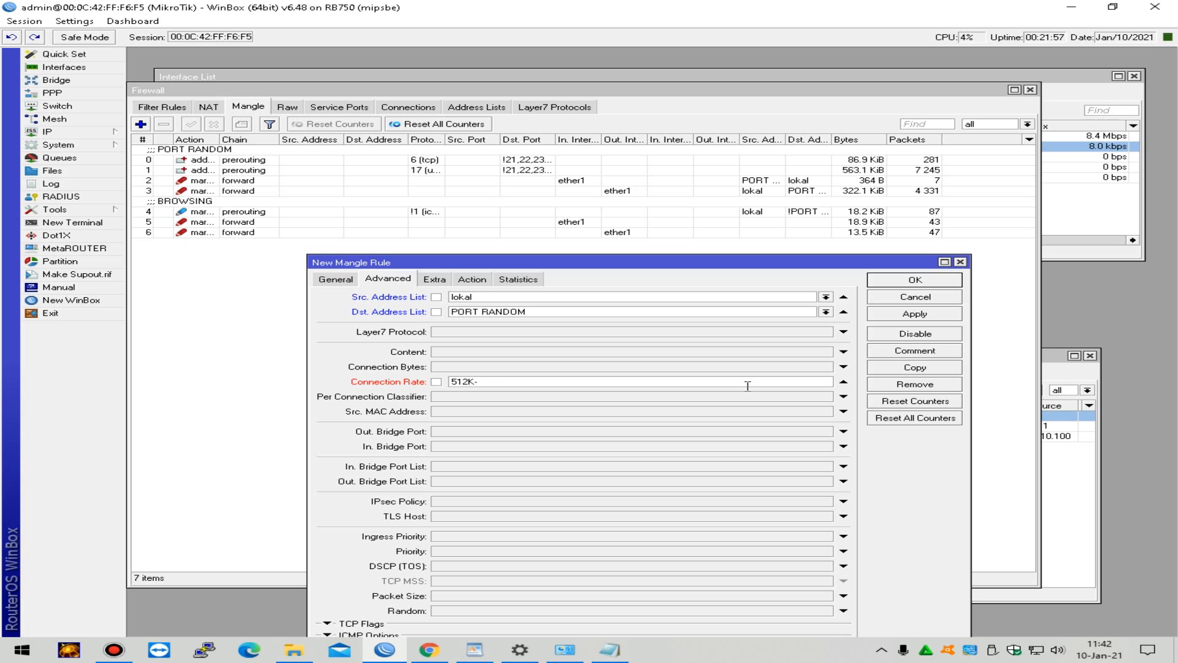
text(999M)
click(633, 367)
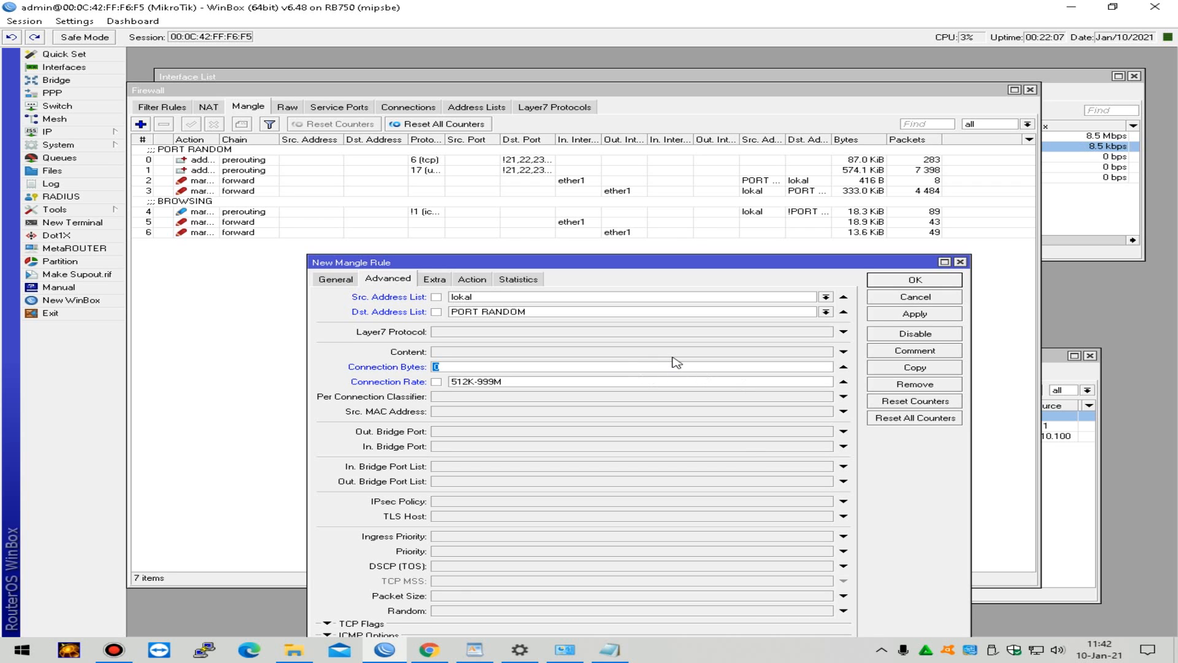
text(5M-999M)
Step: Set the new rule's action to mark connection with the new connection mark PORT RANDOM BERAT
click(473, 279)
click(579, 298)
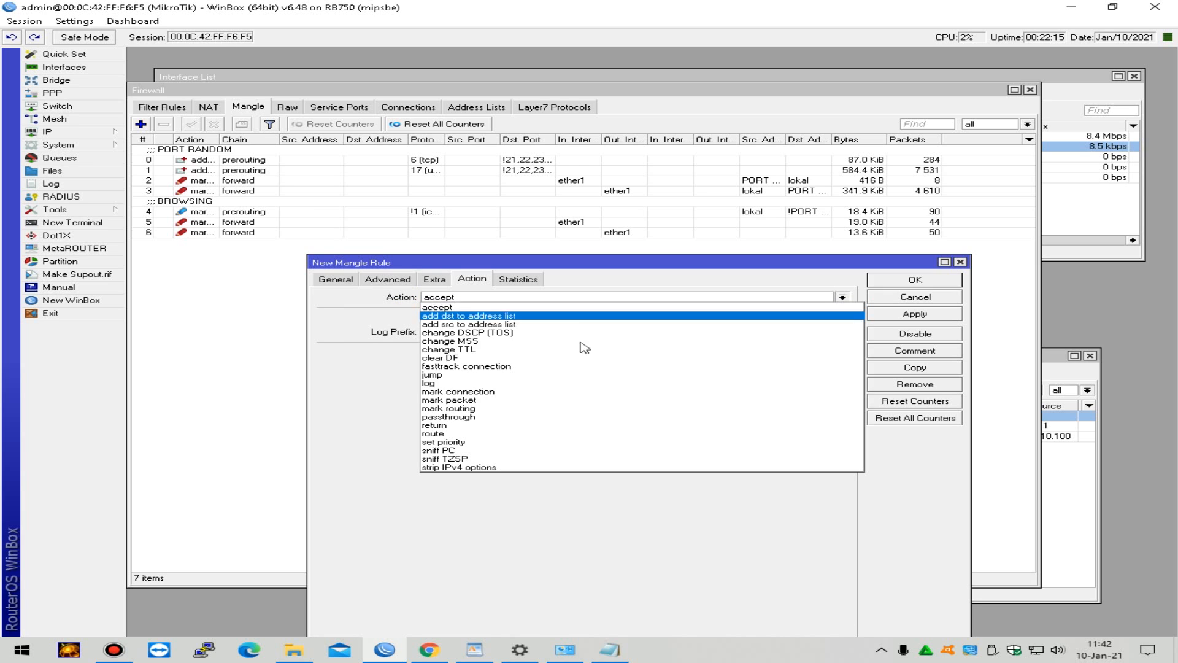
click(599, 391)
click(561, 350)
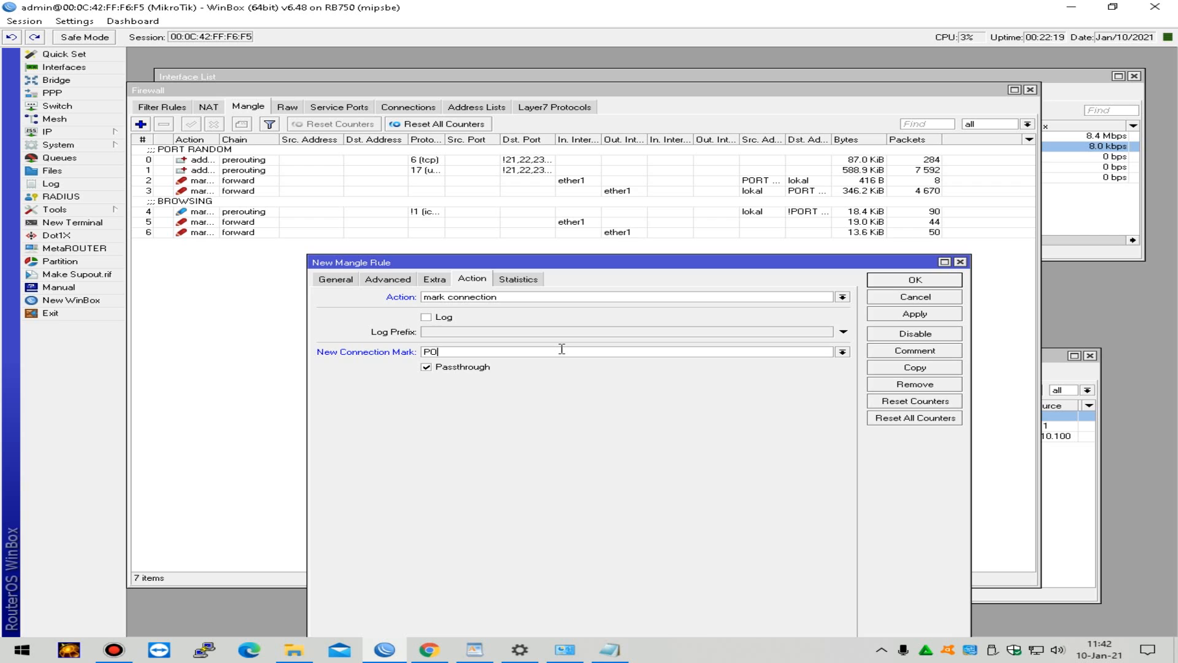
text(PORT RANDOM BERAT)
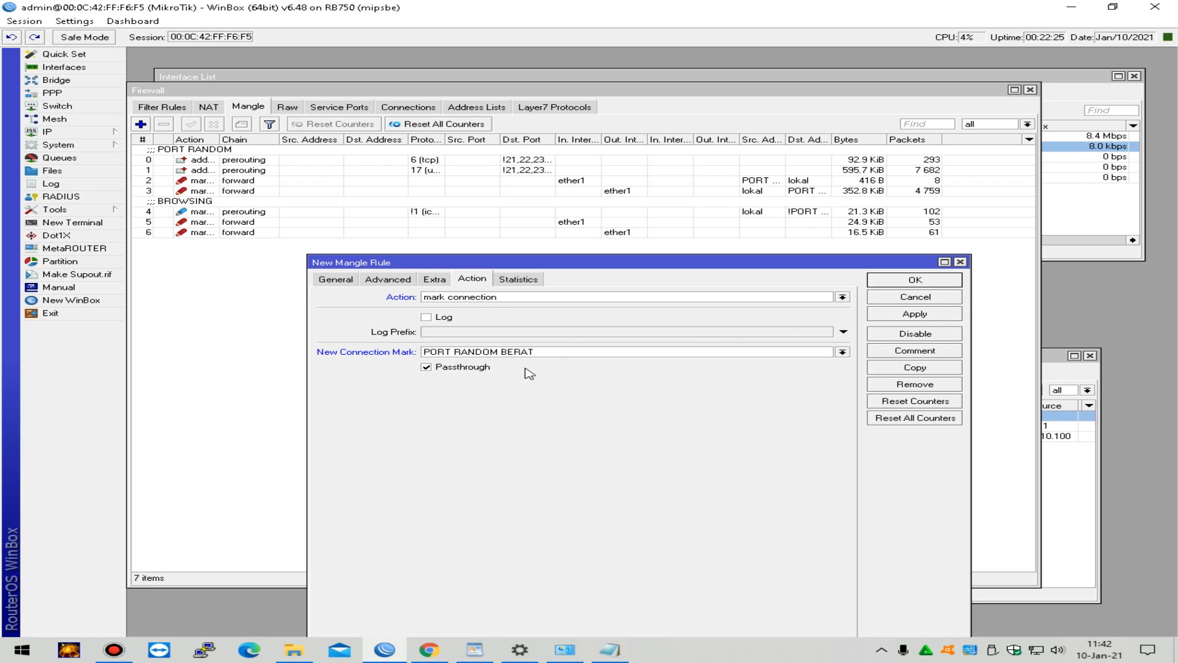
Step: Comment the new rule as PORT RANDOM BERAT and save it
click(908, 351)
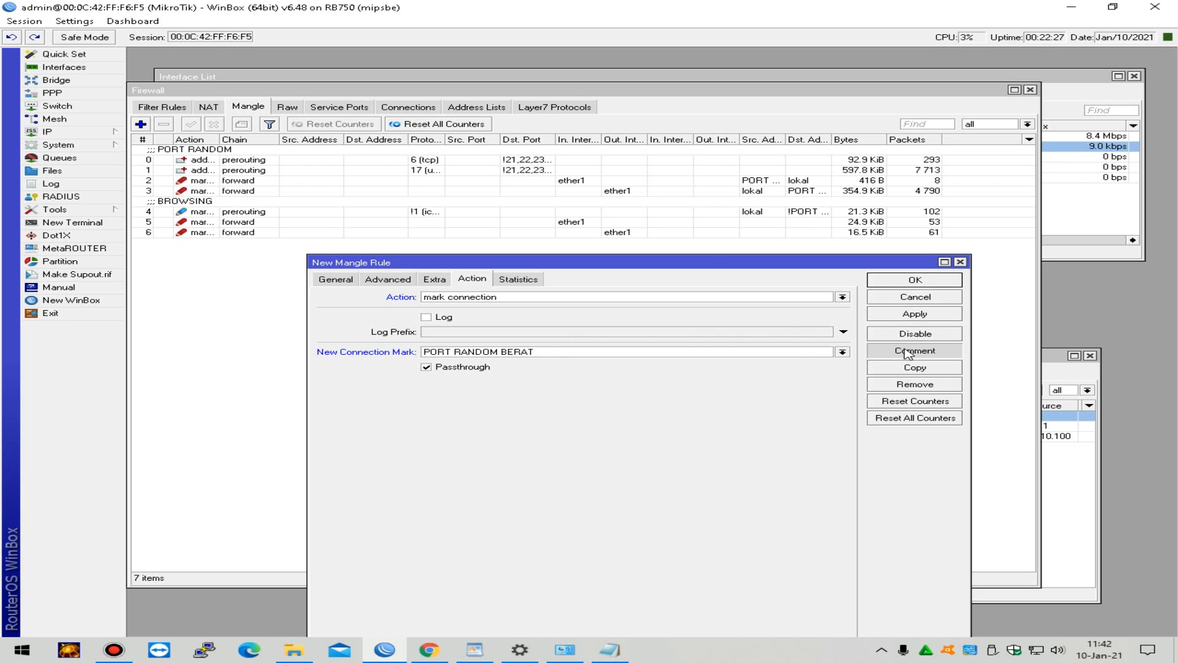
text(RANDO)
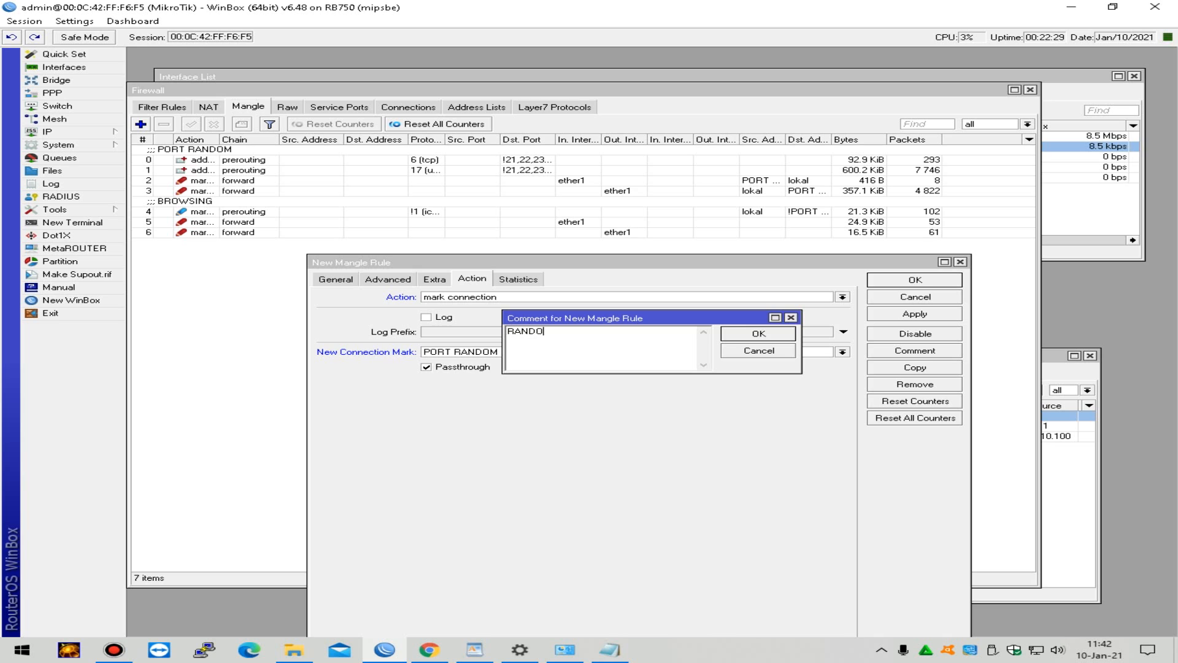
text(M)
key(BackSpace)
key(BackSpace)
key(BackSpace)
key(BackSpace)
key(BackSpace)
key(BackSpace)
text(PORT RANDOM B)
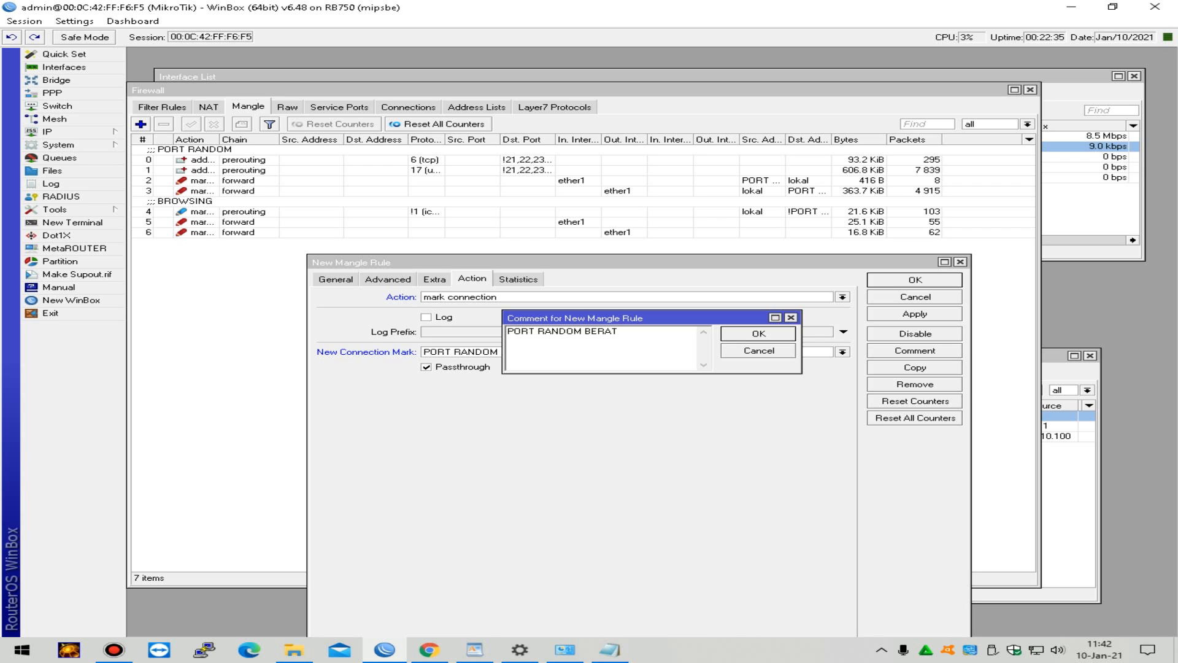
click(771, 333)
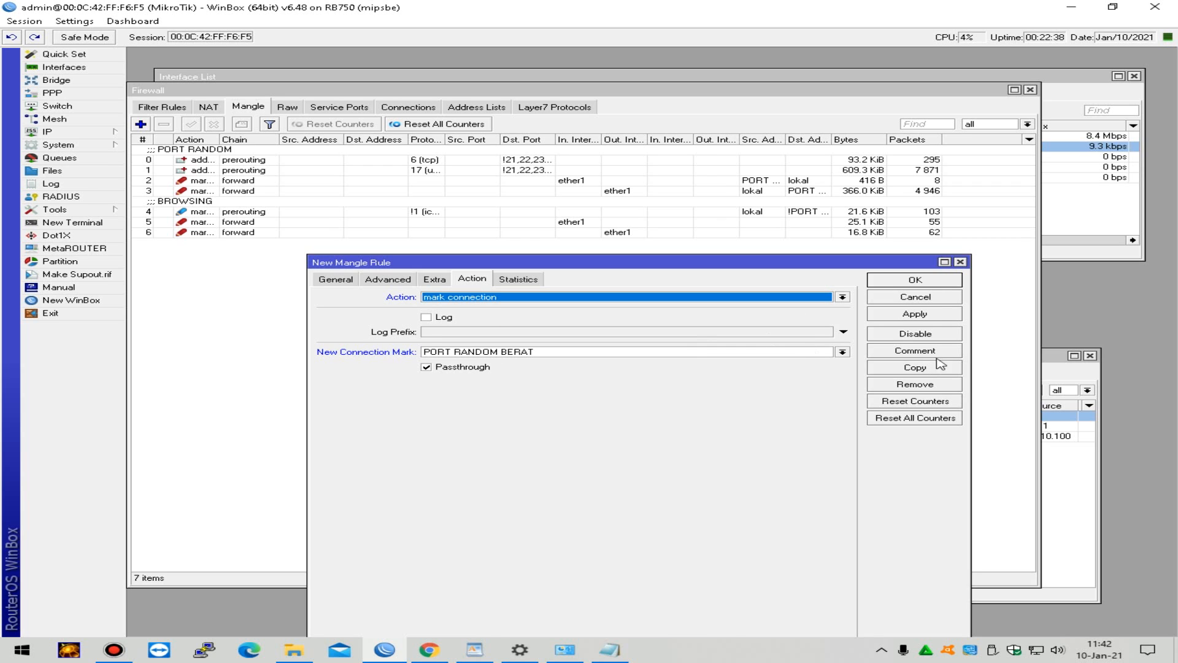
click(951, 282)
Step: Compare the PORT RANDOM BERAT rule with the PORT RANDOM and BROWSING rules in the mangle list
click(748, 253)
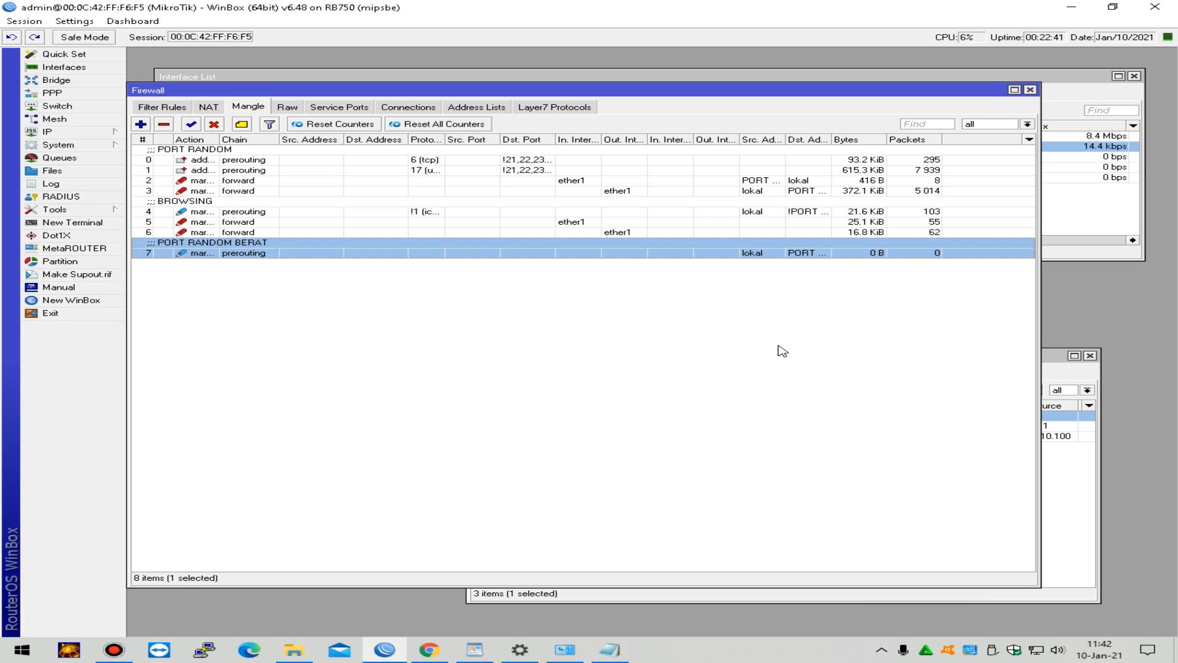
click(713, 212)
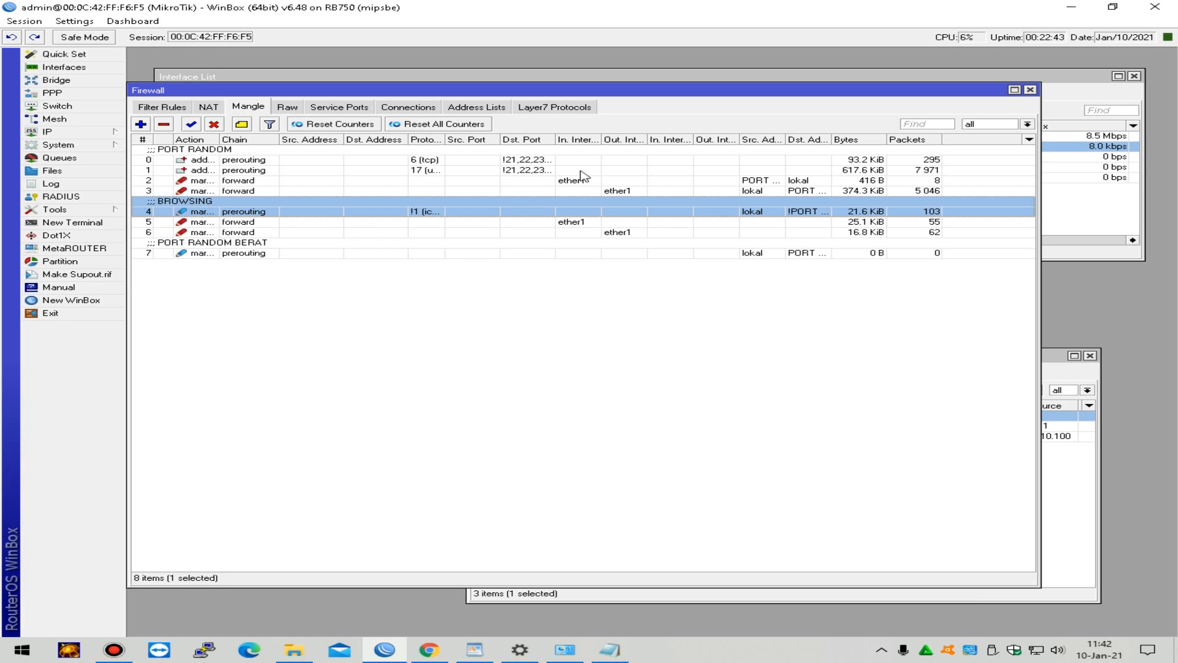
click(504, 170)
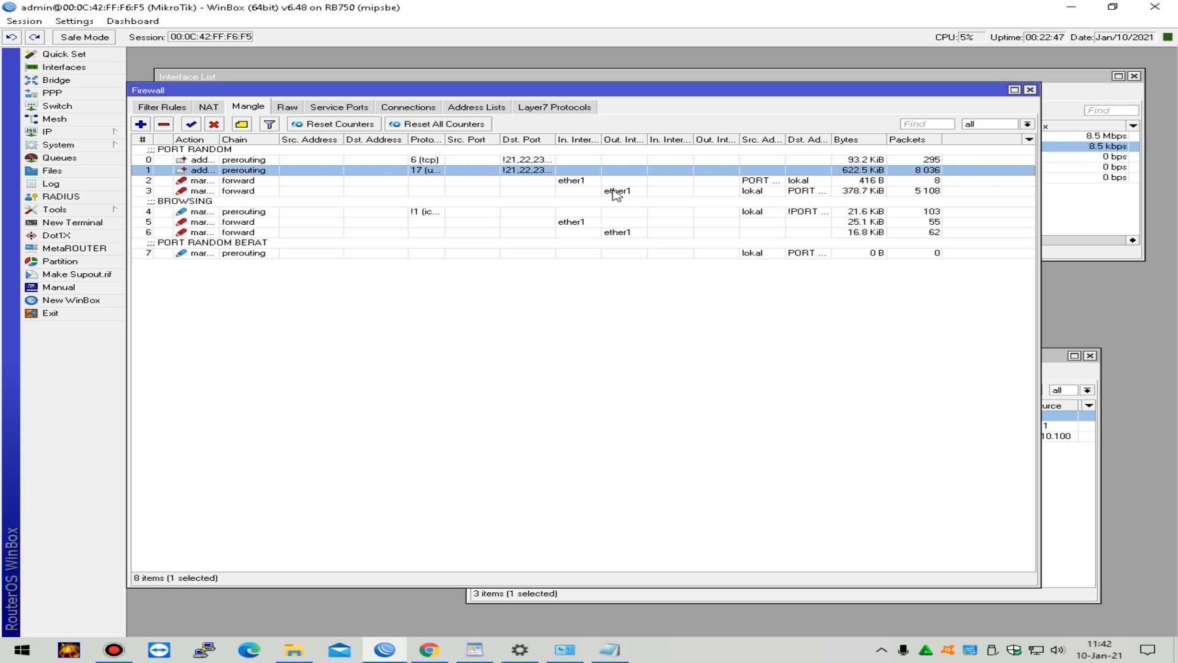
click(488, 252)
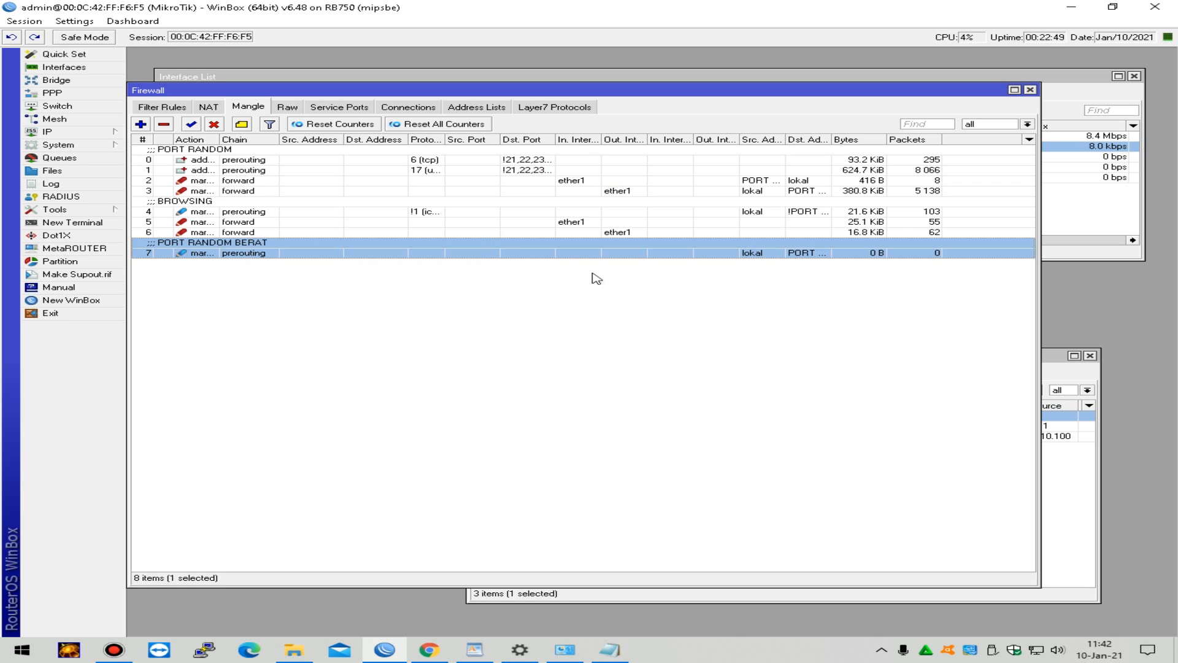
click(582, 161)
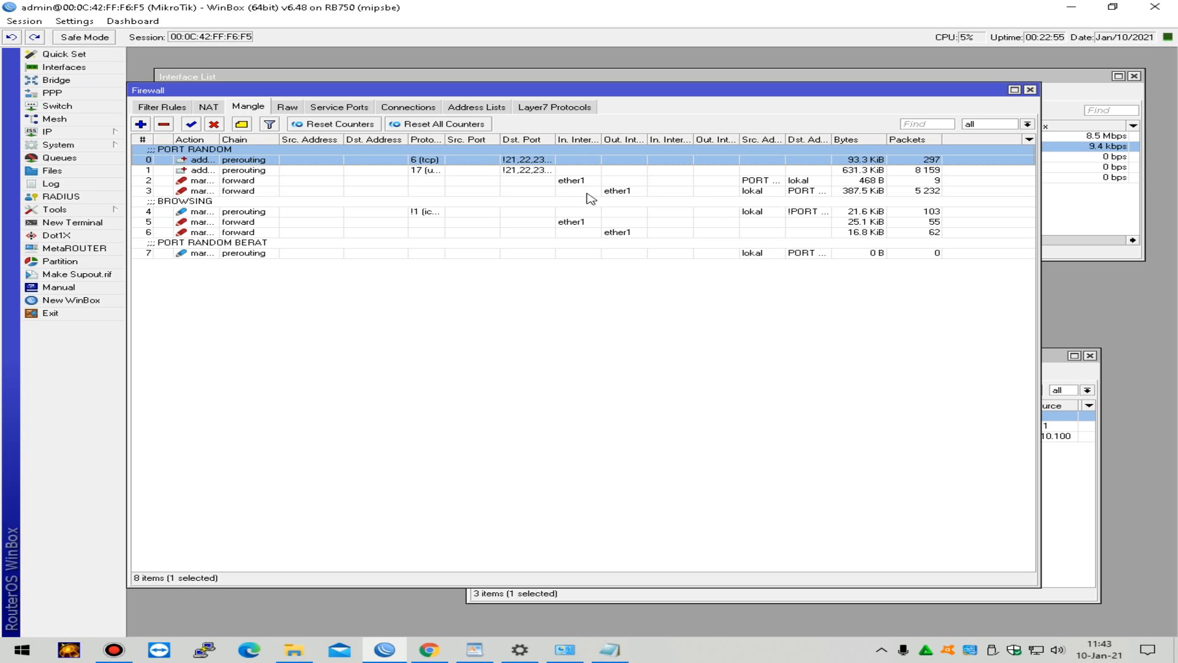
click(507, 254)
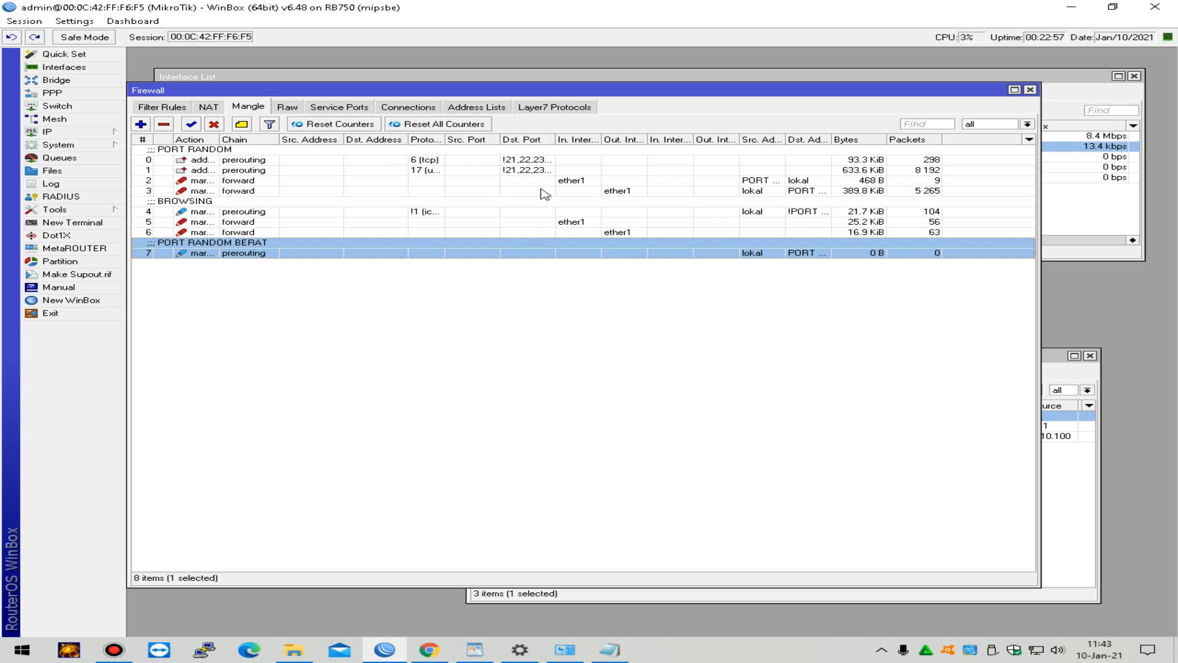
click(542, 190)
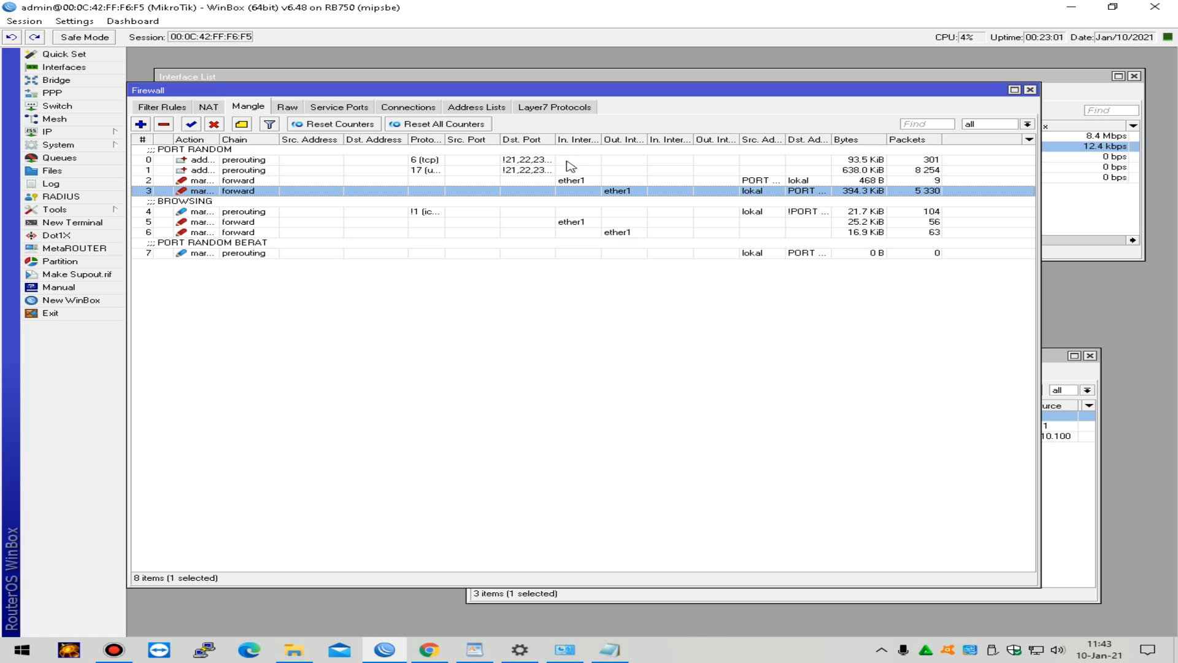
click(311, 252)
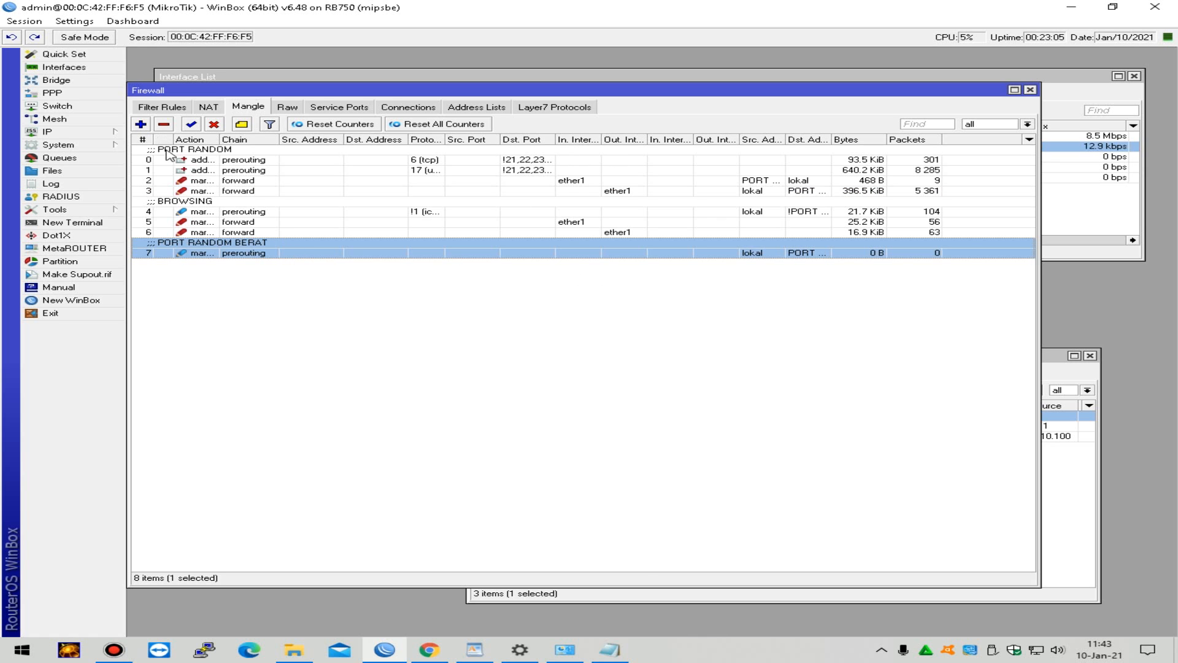
Step: Add a mangle rule matching the PORT RANDOM BERAT connection mark with ether1 as the incoming interface
click(141, 124)
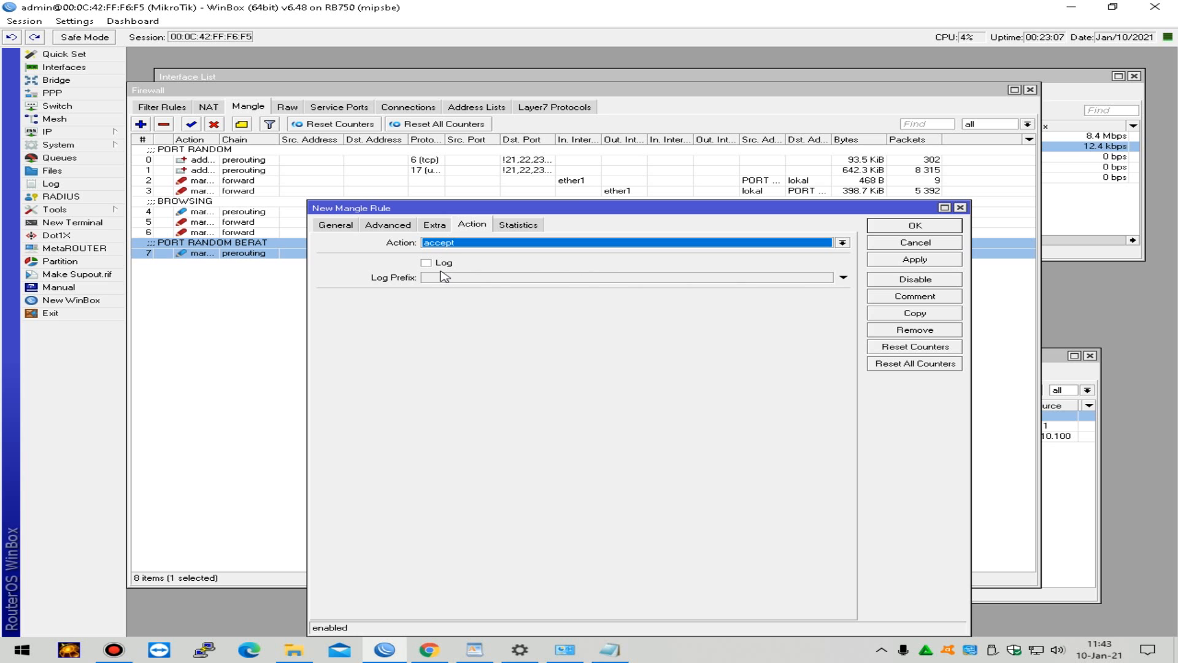
click(336, 226)
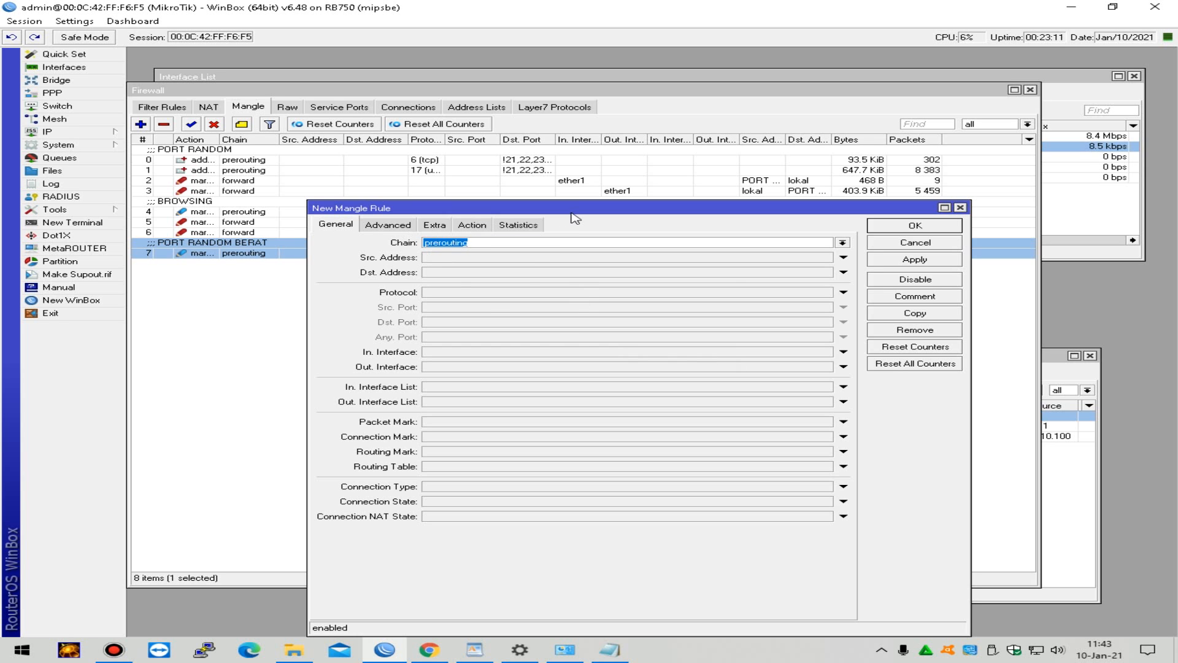
drag(567, 208, 503, 301)
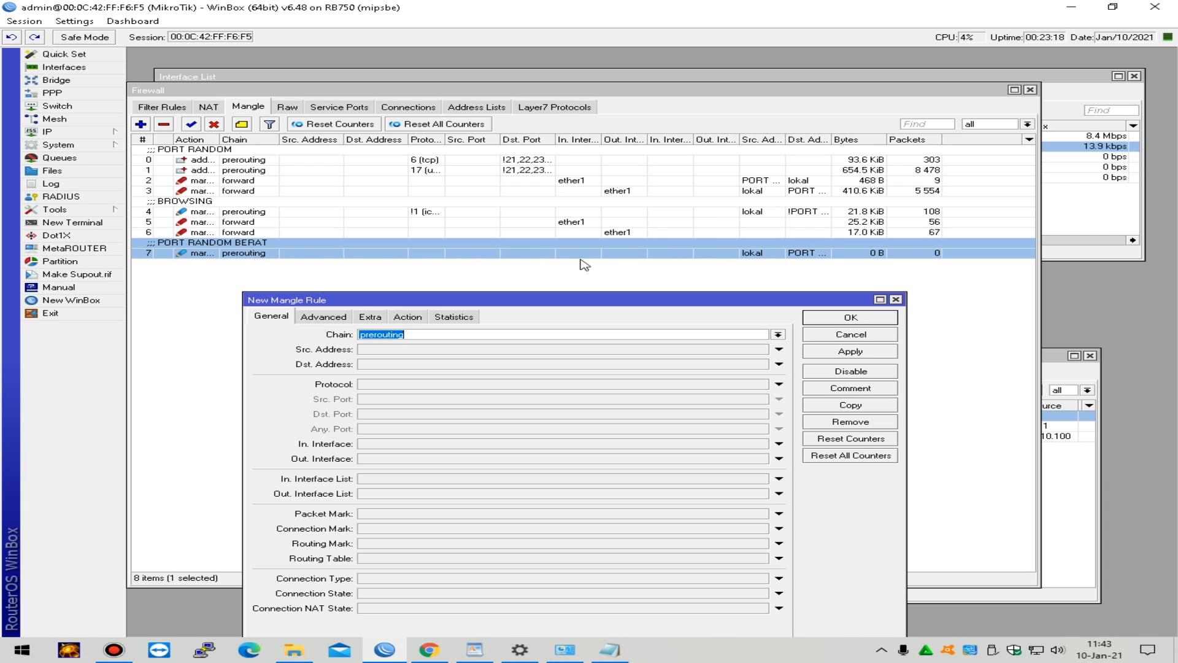
click(779, 528)
click(761, 529)
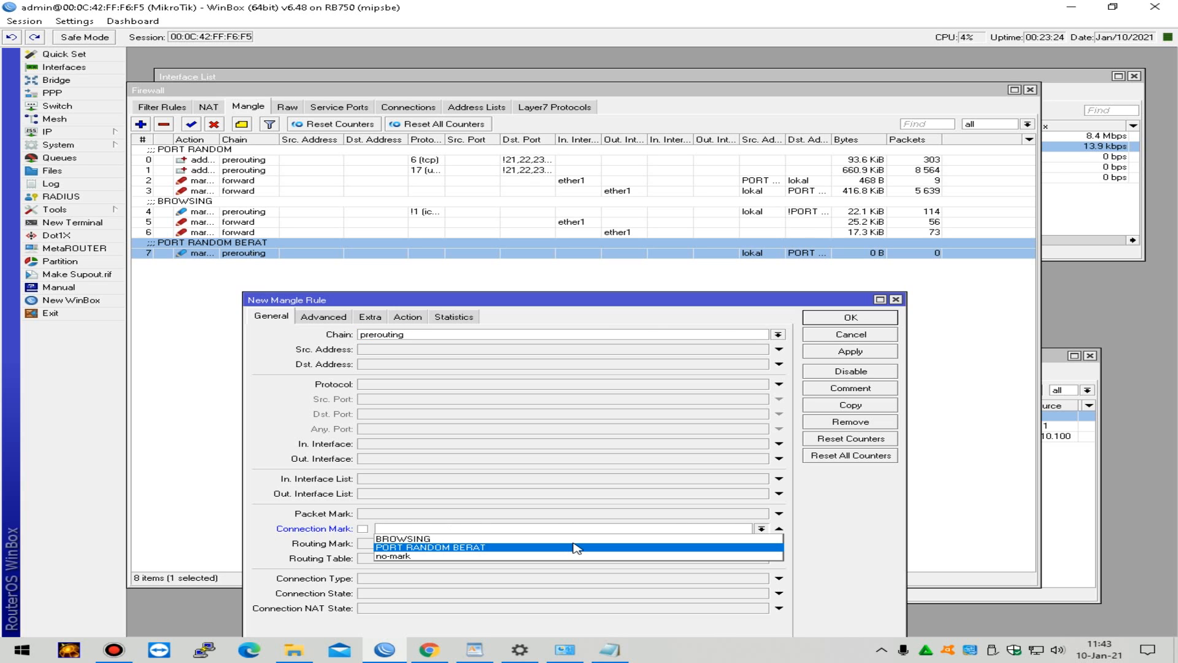
click(519, 548)
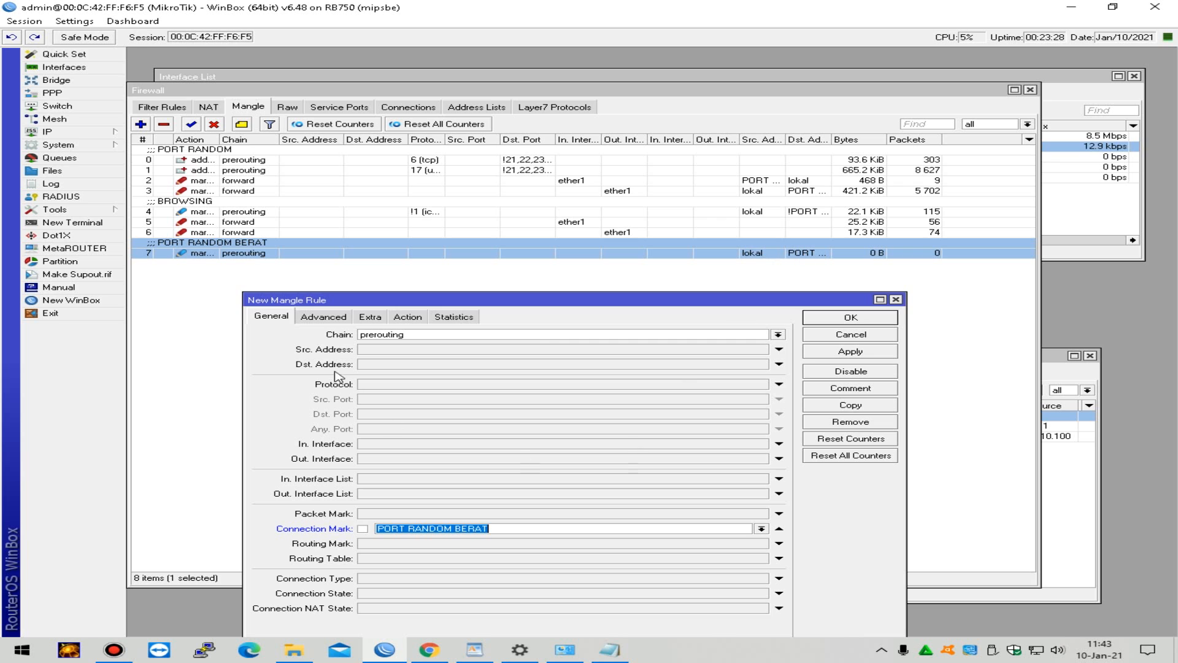
click(325, 317)
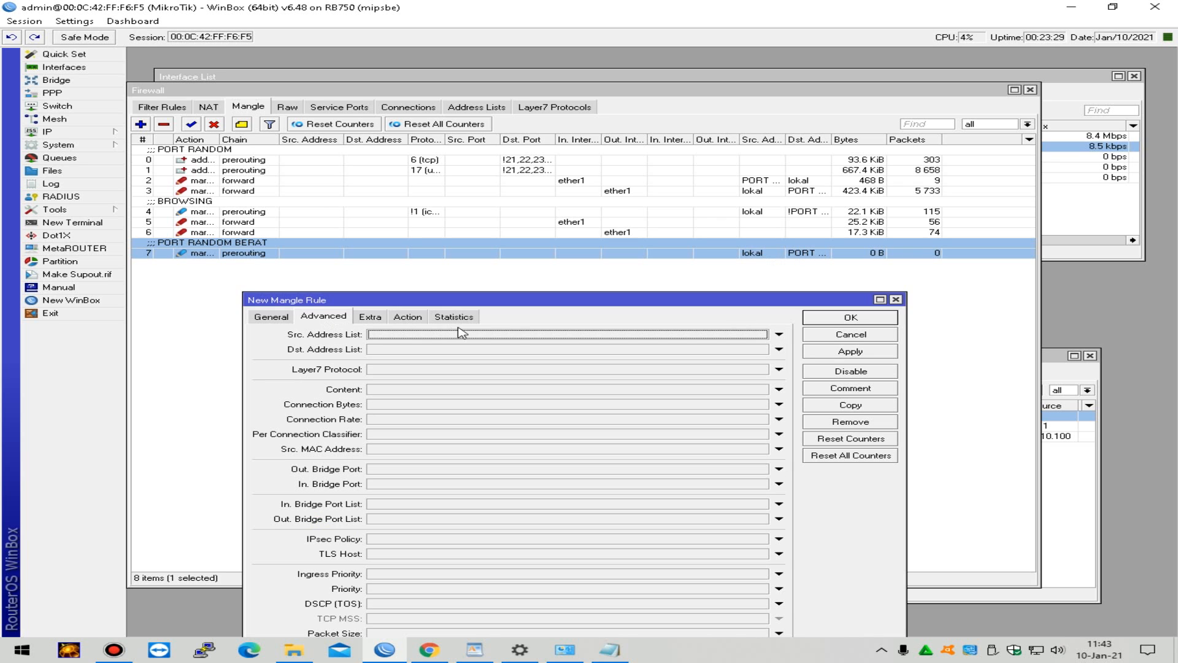
click(283, 318)
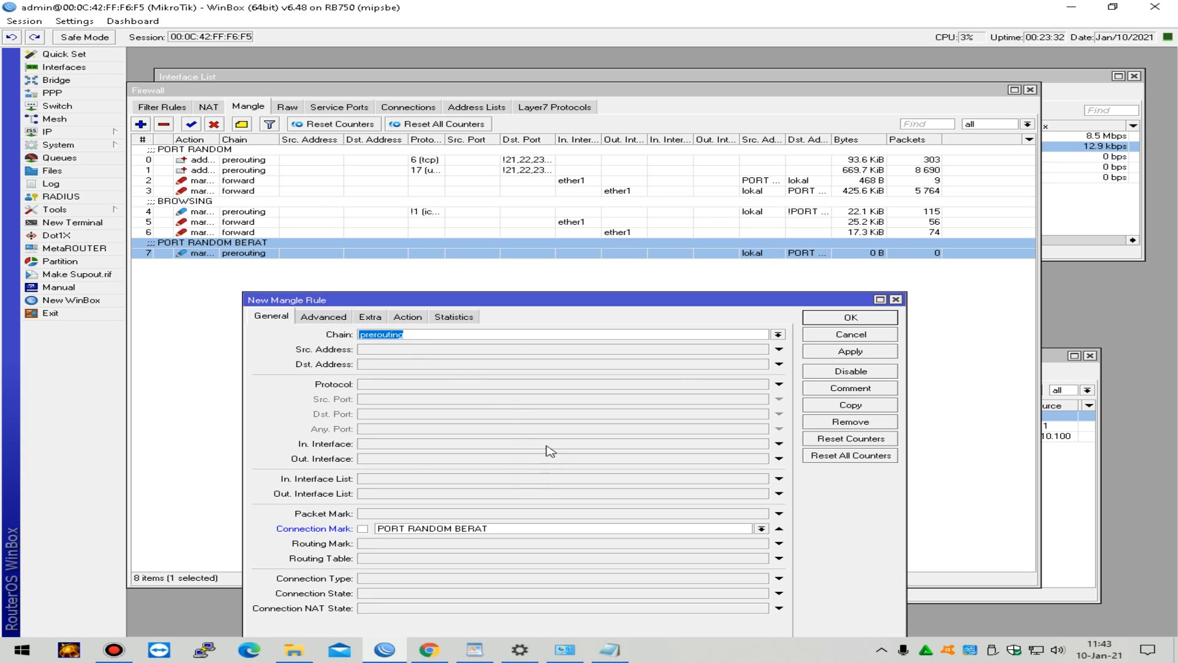
click(778, 444)
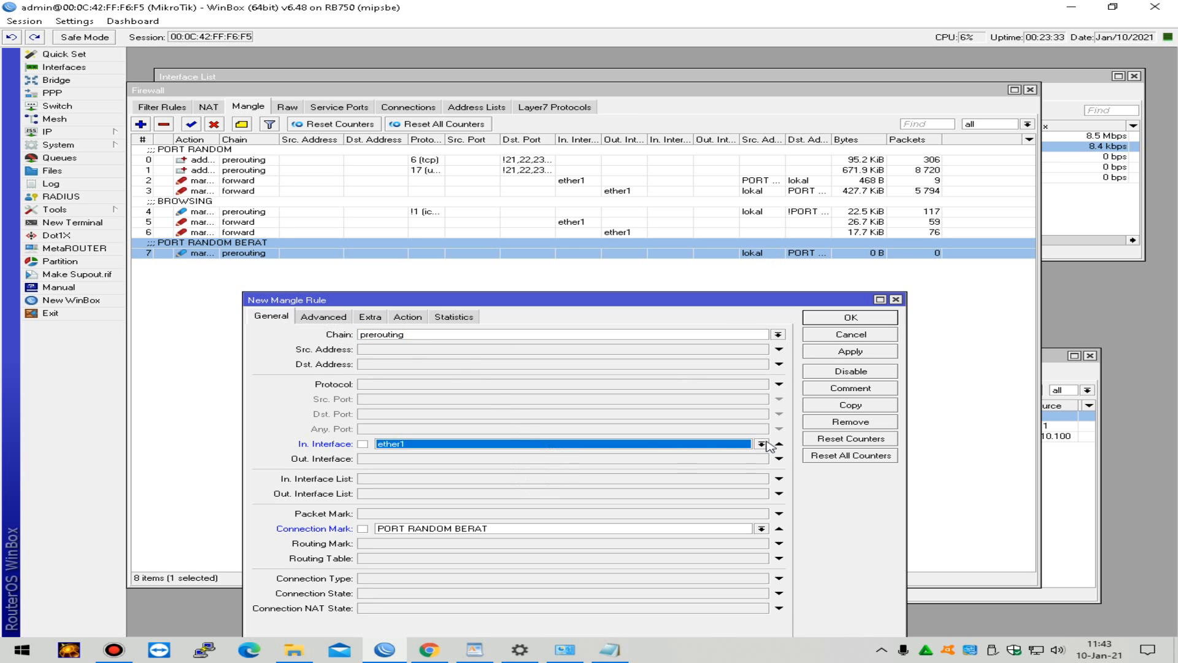
Step: Set the new rule's action to mark packet with the new packet mark PORT RANDOM BERAT DOWN
click(331, 319)
click(376, 321)
click(417, 318)
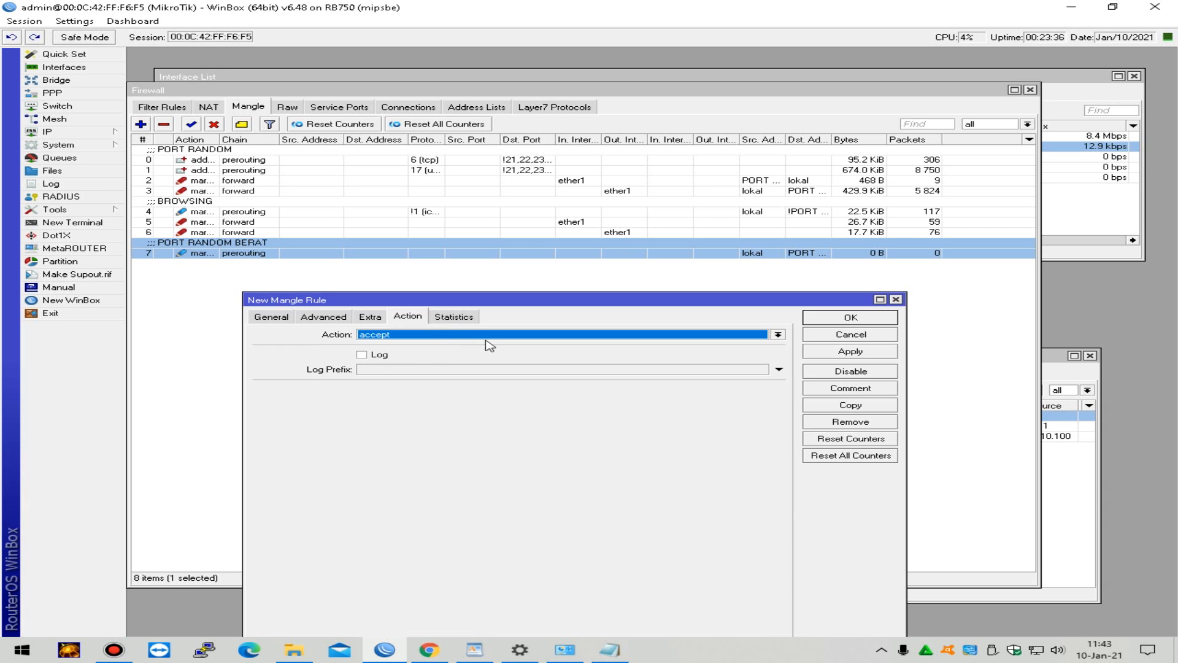
click(485, 335)
click(494, 438)
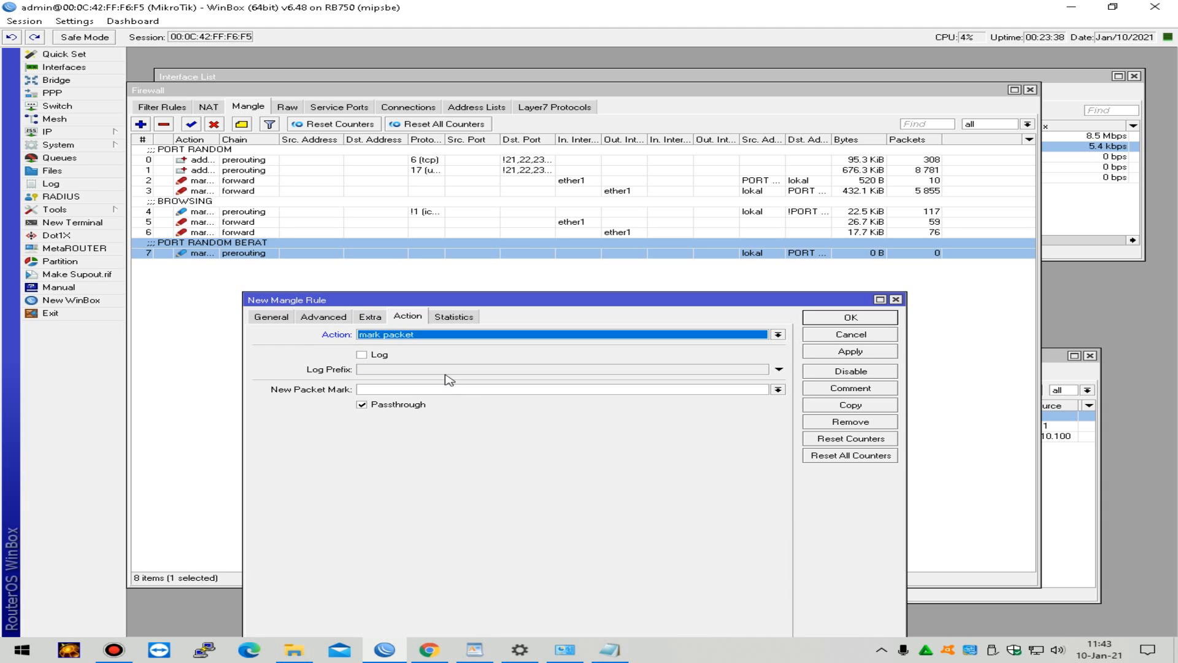
click(524, 389)
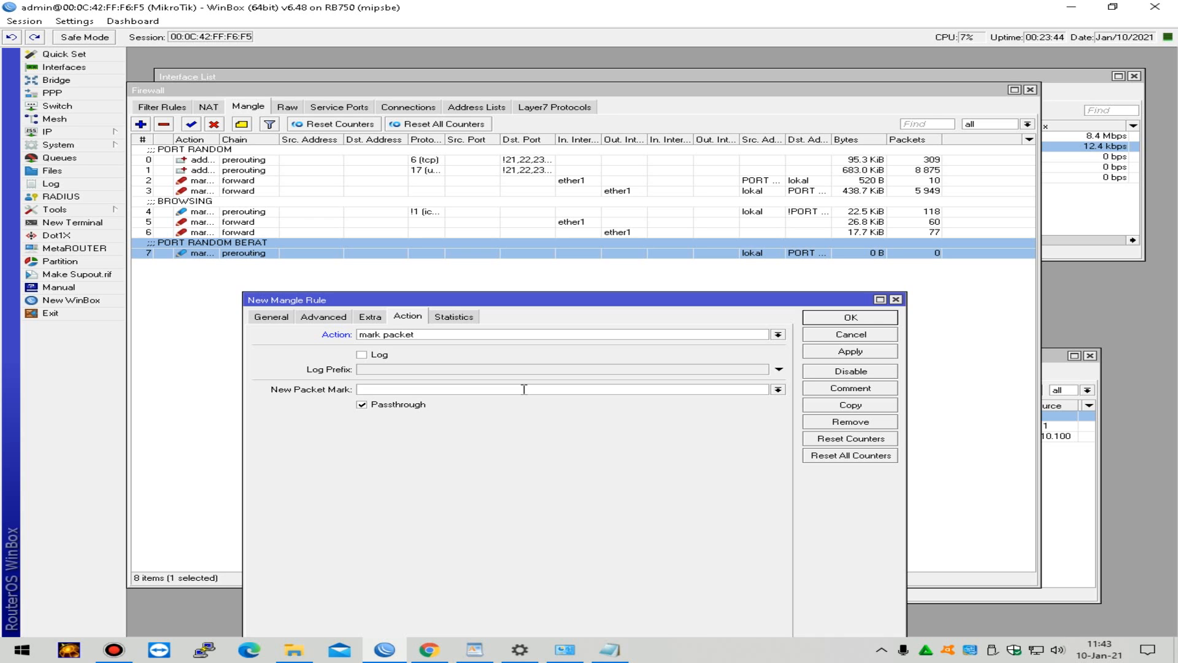
click(524, 389)
text(PORT RANDOM BE)
key(BackSpace)
text(BERAT UP)
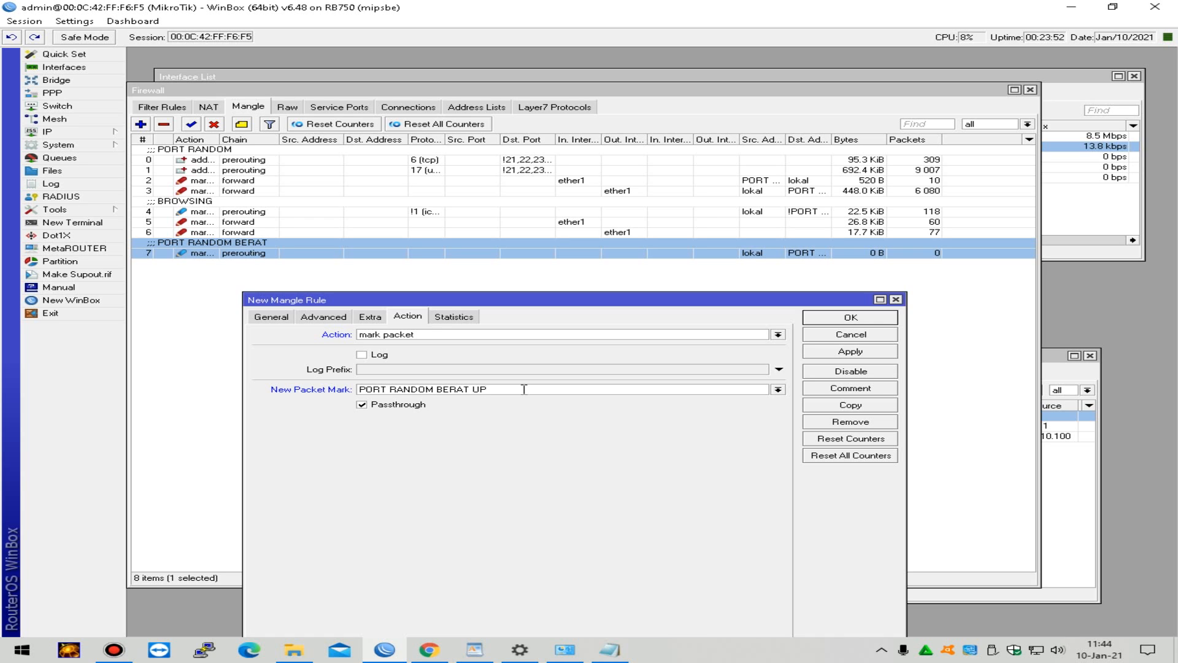
text(DOW)
Step: Change the new rule's chain to forward and save the rule
click(271, 316)
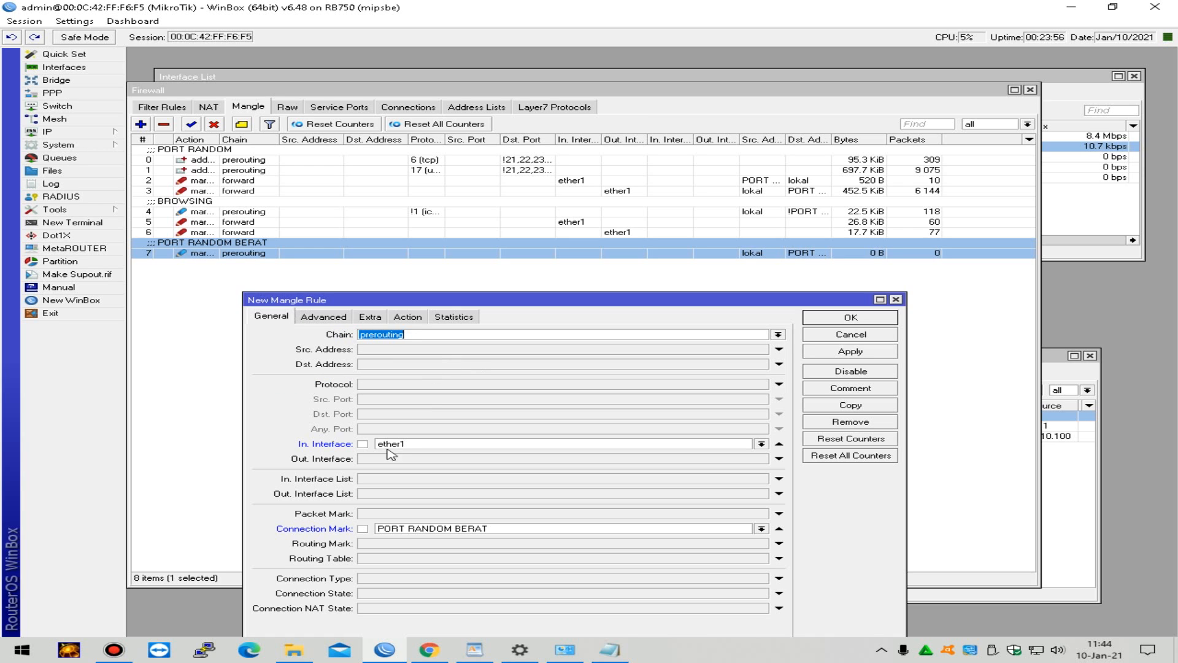
click(408, 317)
click(270, 316)
click(778, 335)
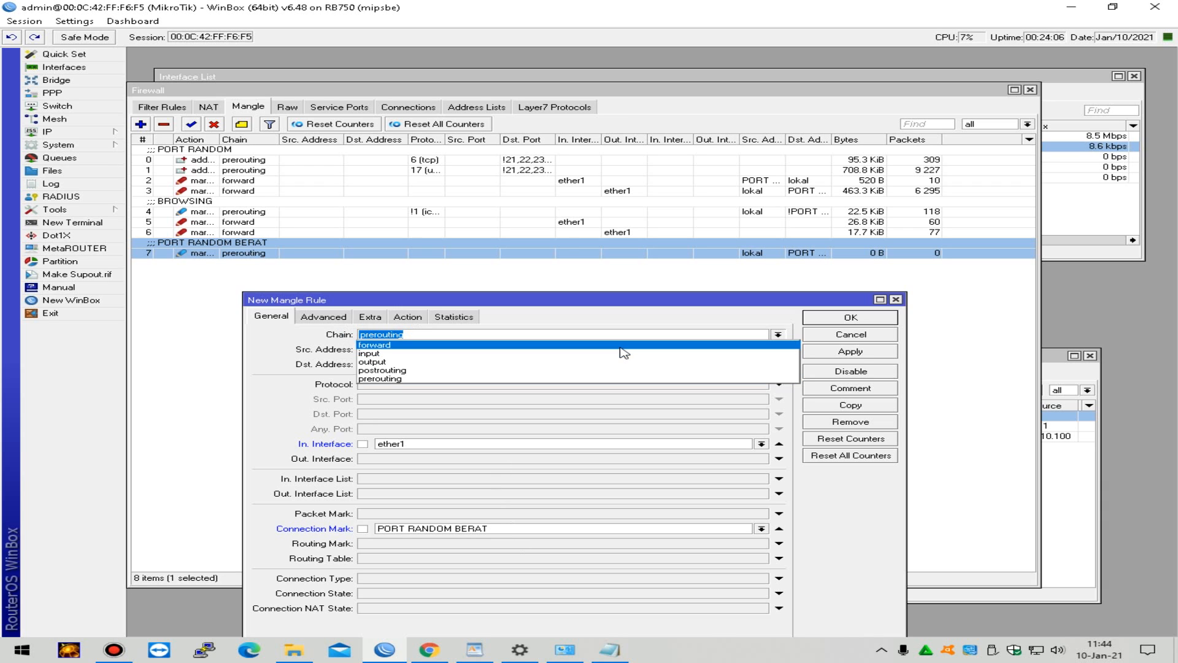
click(622, 354)
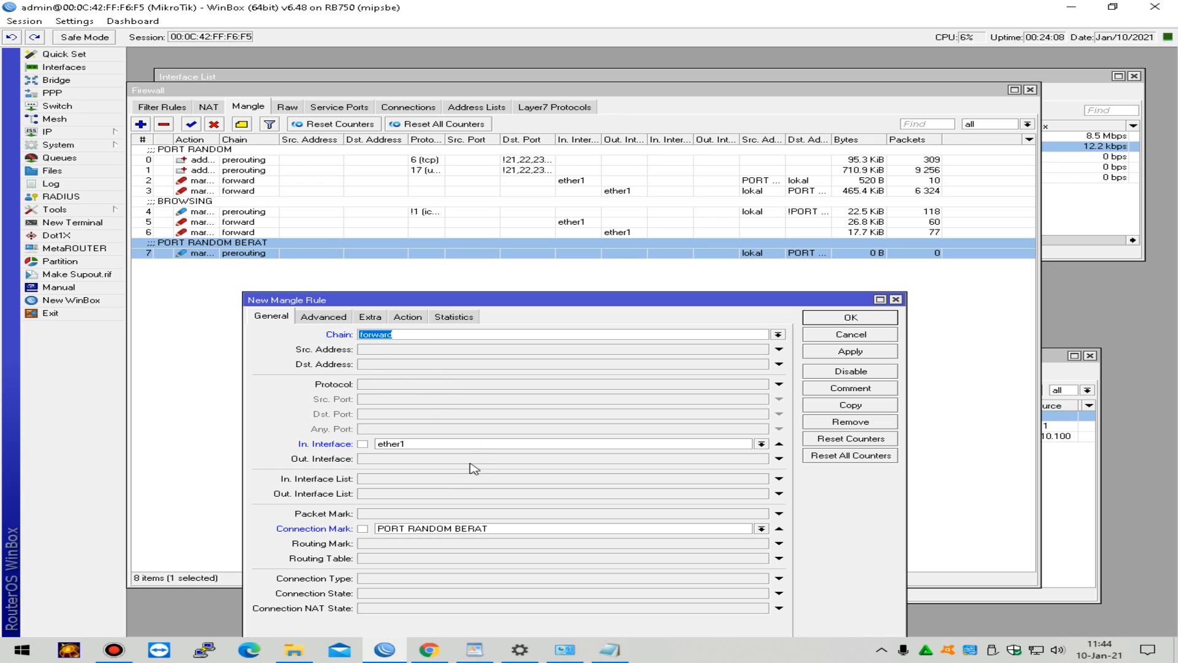
click(409, 316)
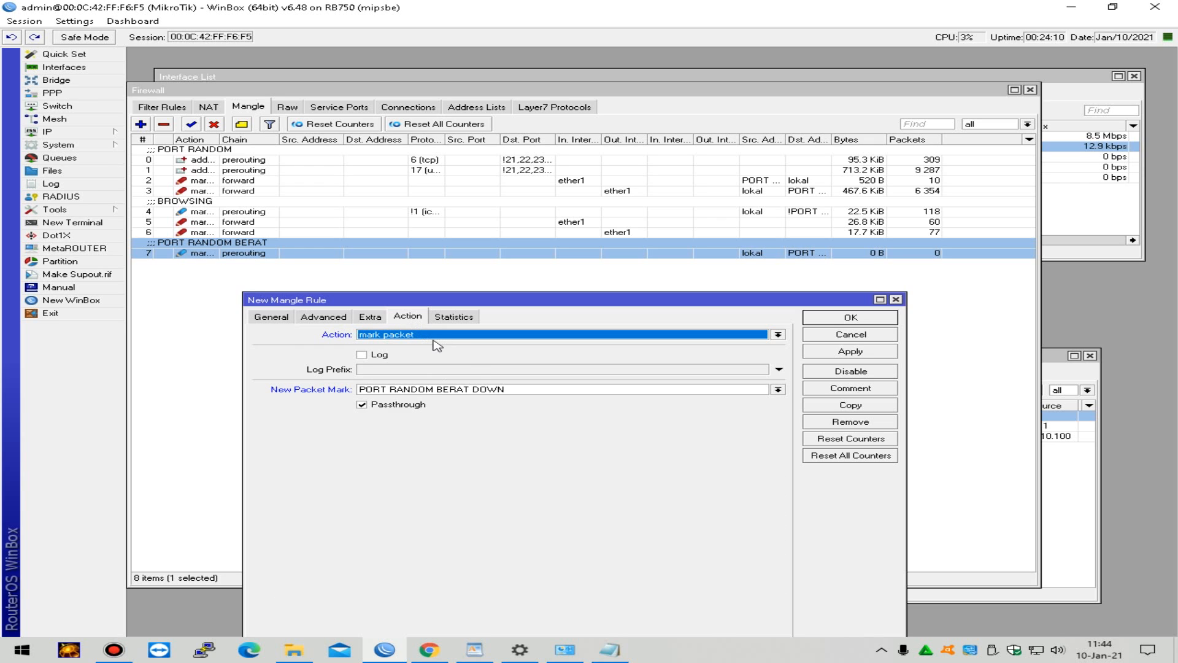
click(882, 357)
click(879, 322)
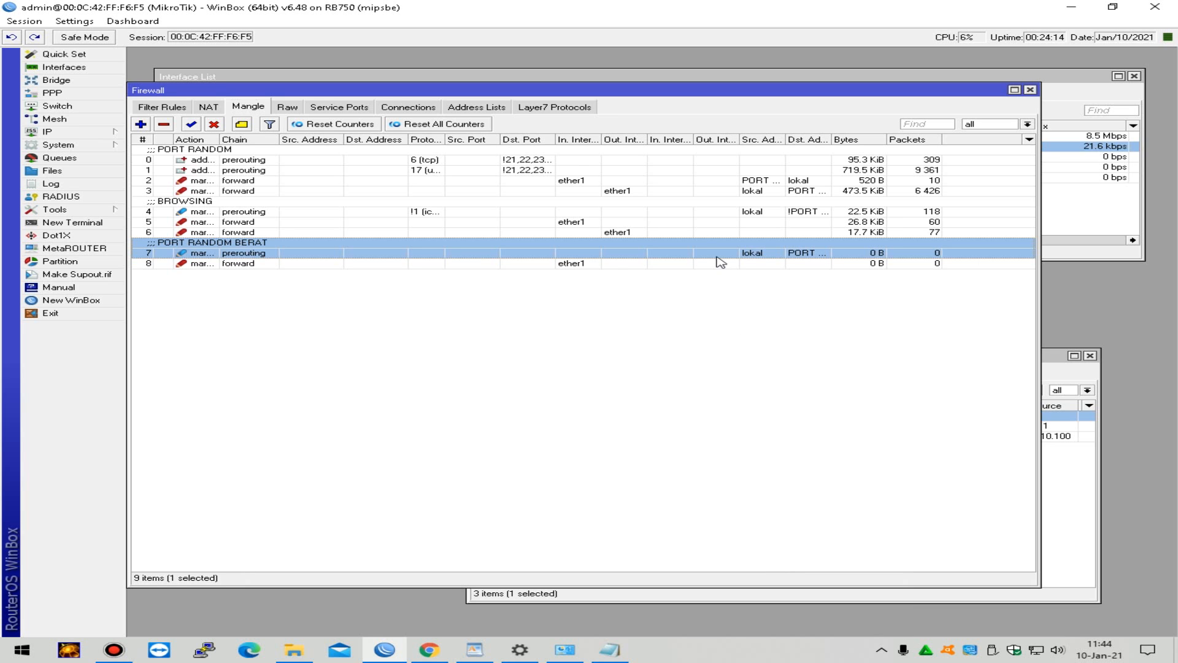
Step: Copy the PORT RANDOM BERAT DOWN rule, replacing its incoming interface with ether1 as the outgoing interface
double_click(672, 264)
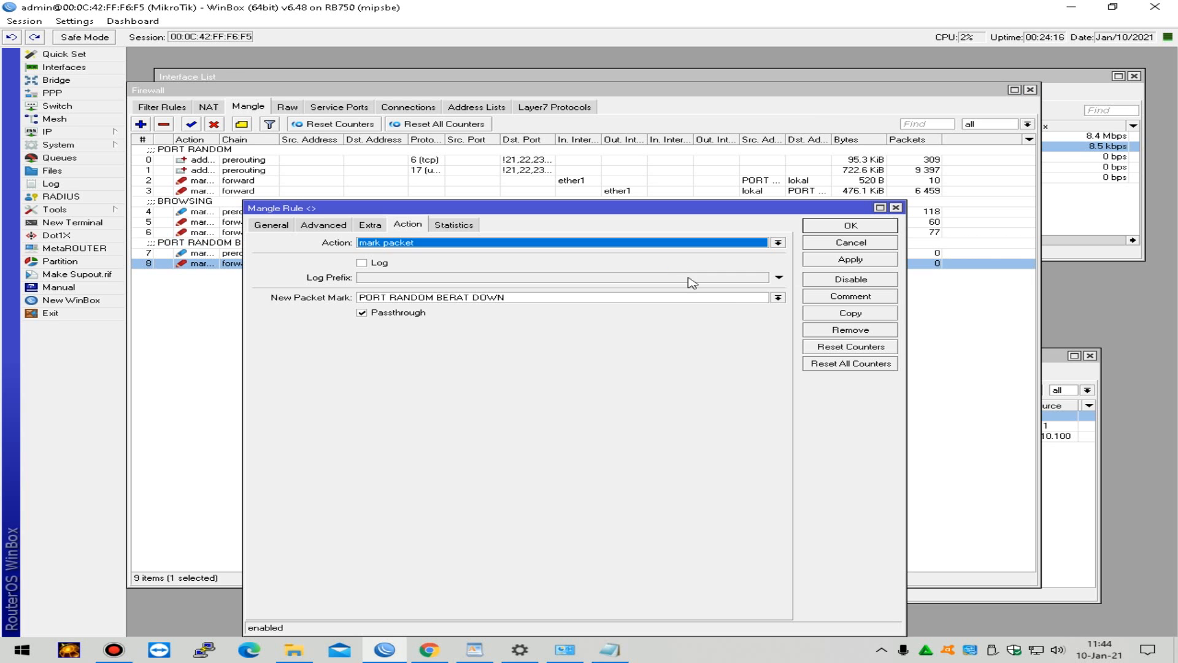
click(849, 313)
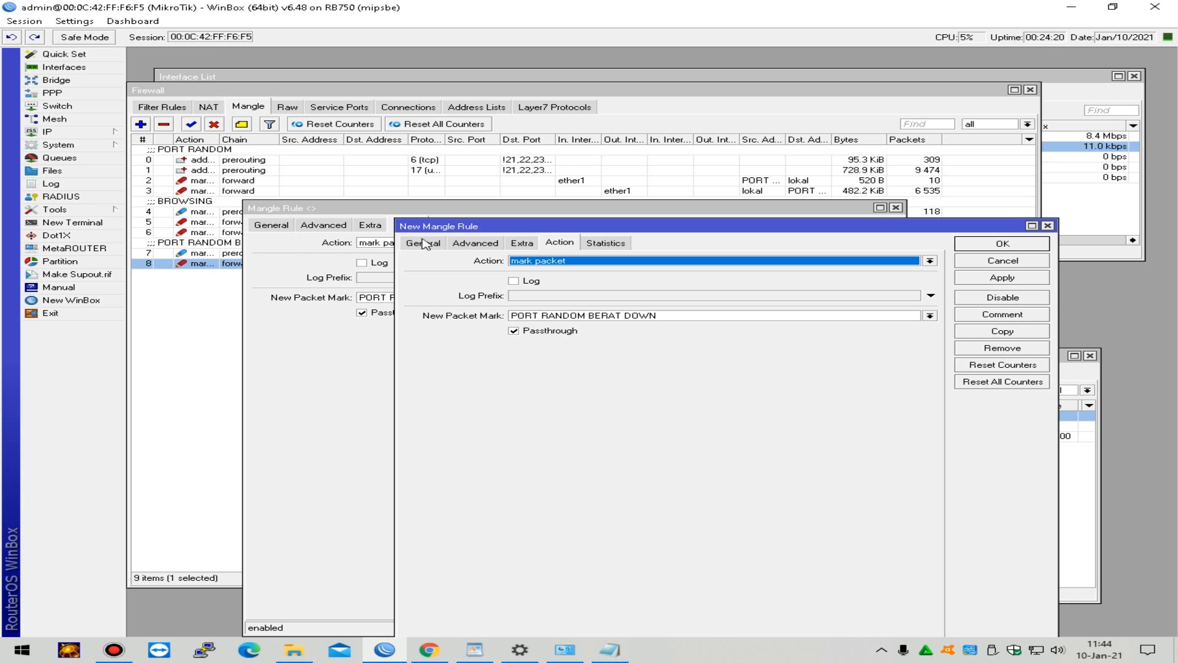
click(423, 243)
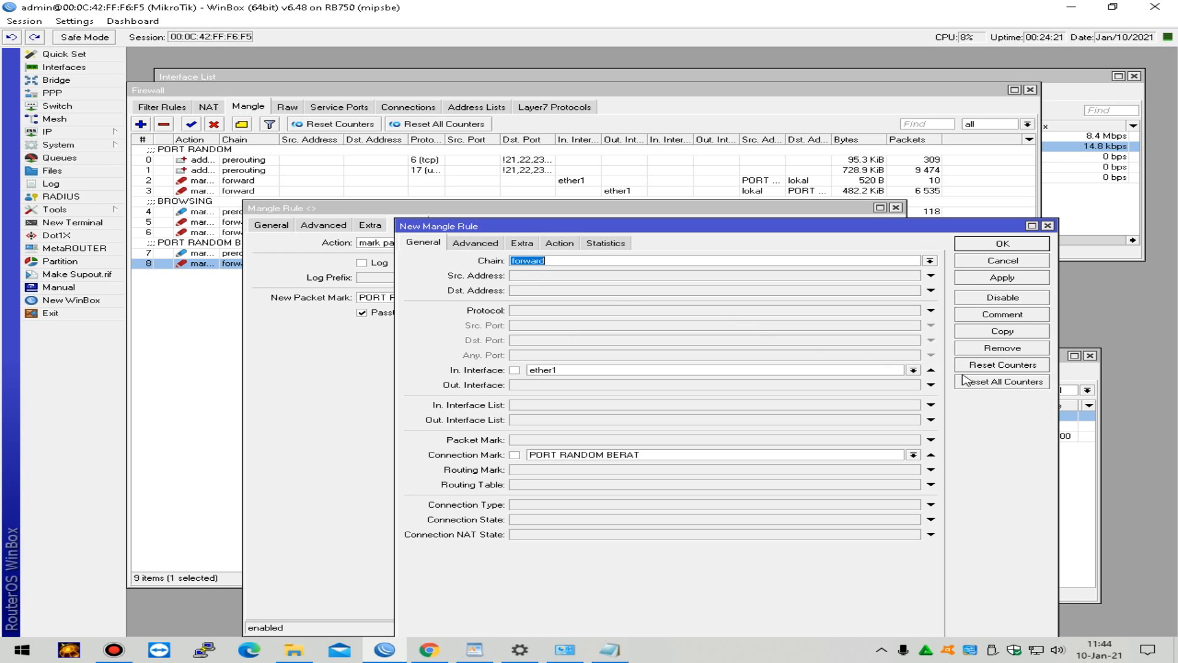
click(930, 370)
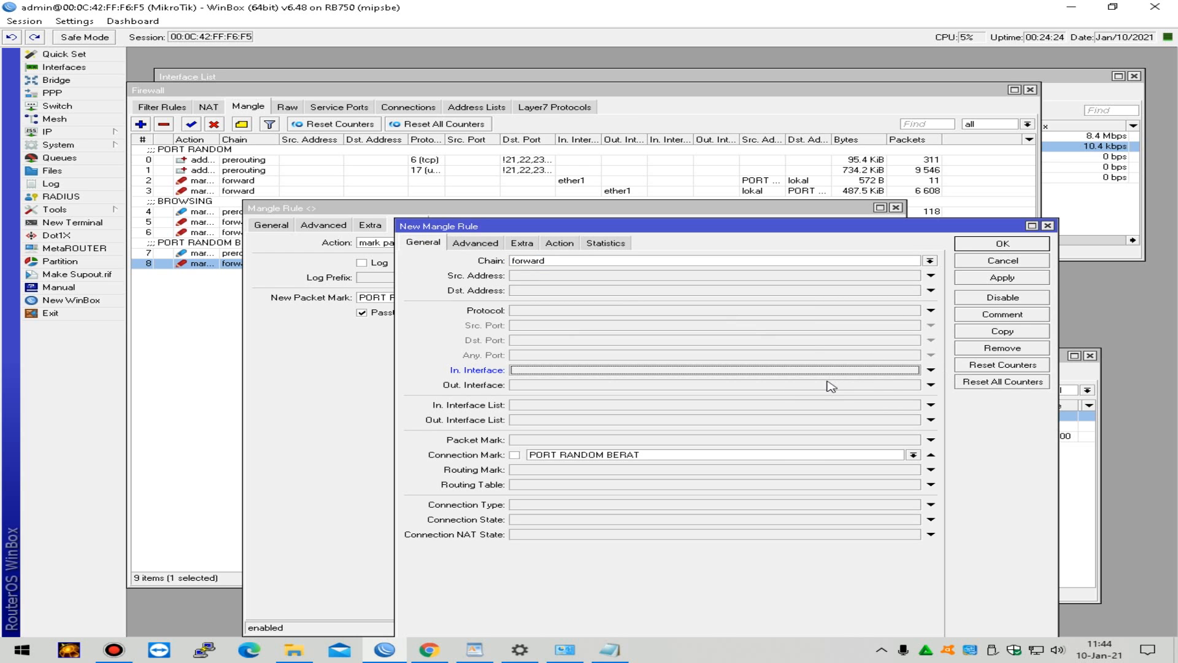
click(827, 385)
click(559, 242)
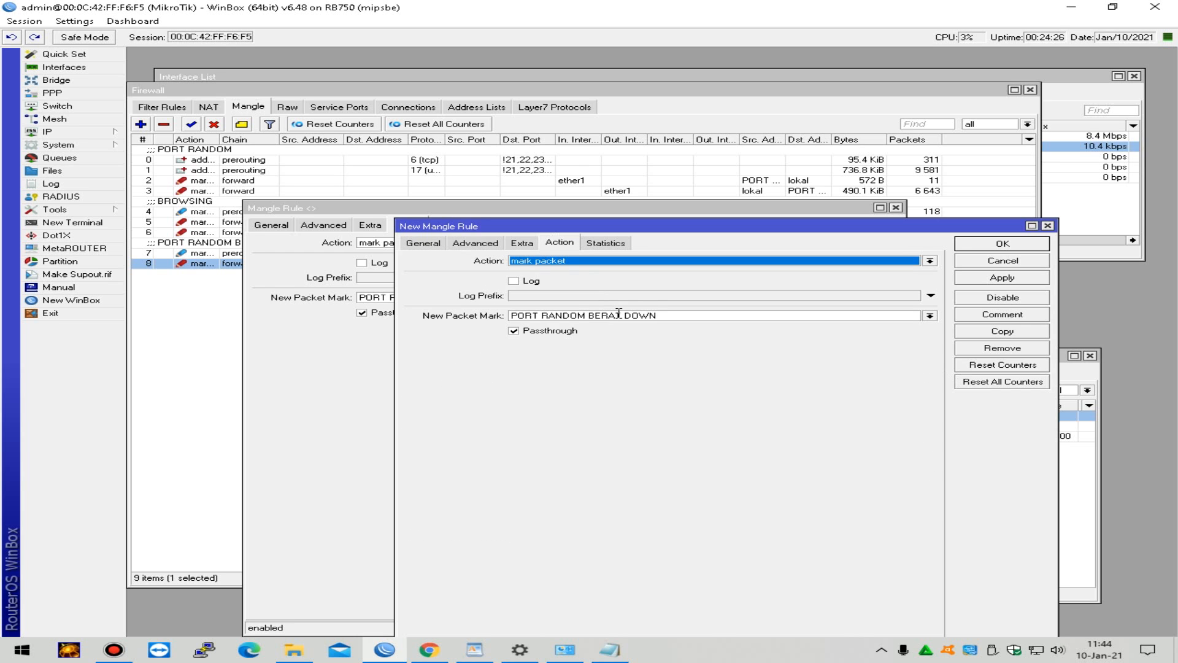
click(436, 244)
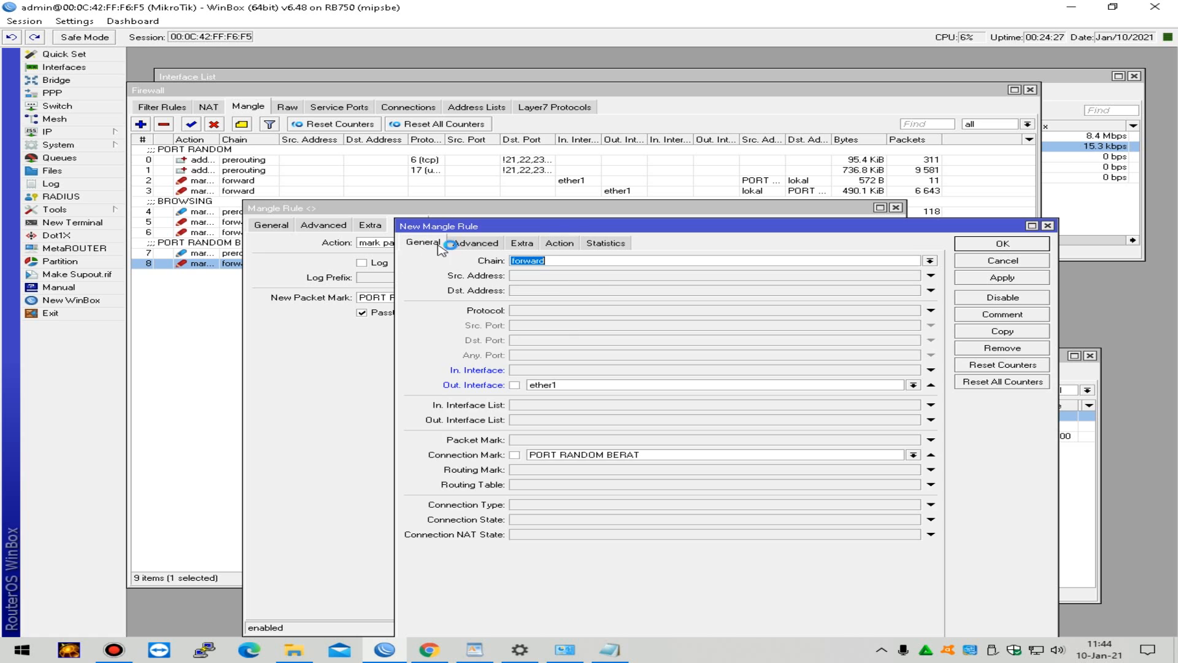
Step: Set the copied rule's new packet mark to PORT RANDOM BERAT UP ISP1 and save it
click(559, 243)
triple_click(607, 315)
click(673, 317)
key(BackSpace)
key(BackSpace)
key(BackSpace)
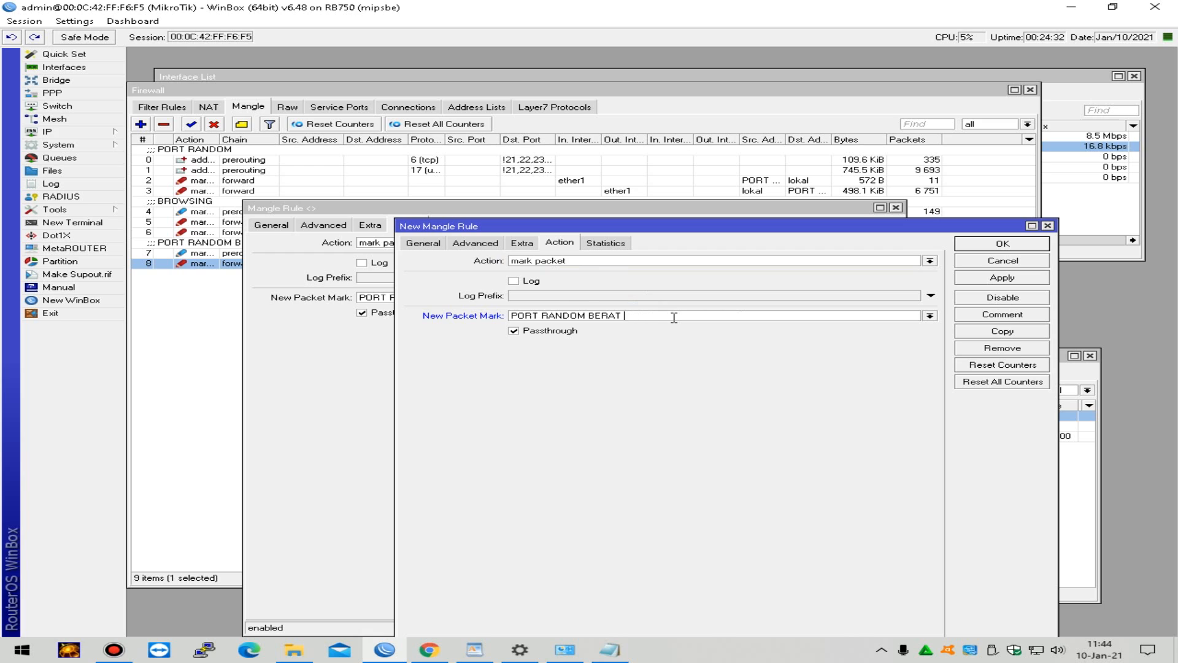
text(UP ISP1)
click(978, 243)
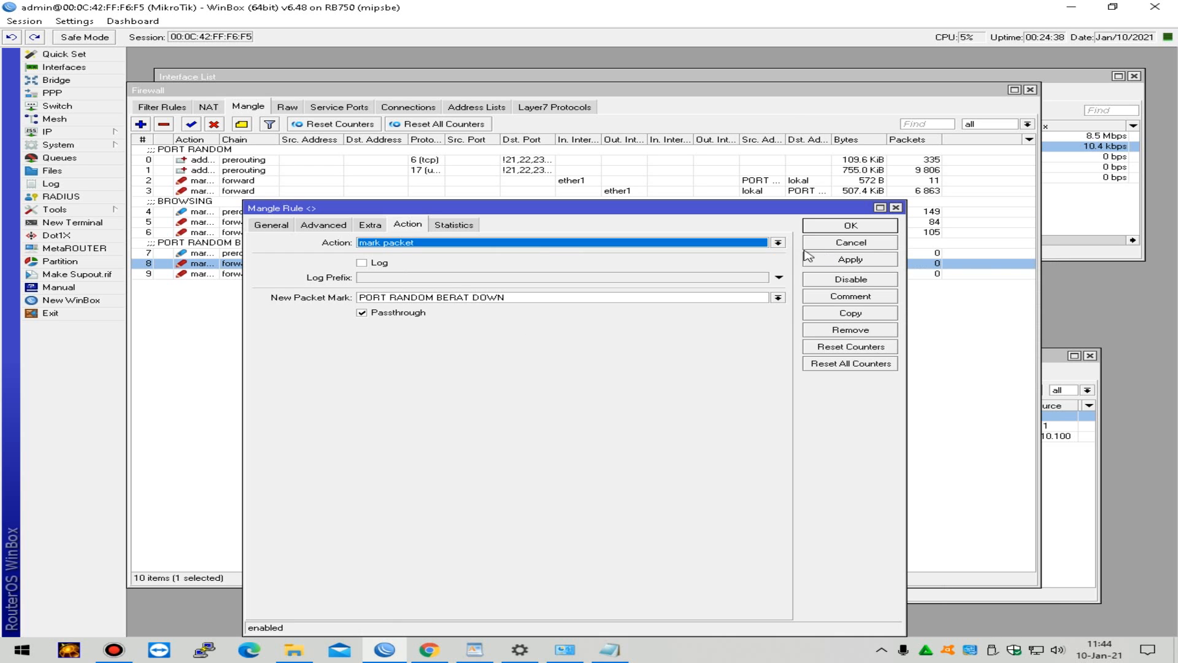
Step: Rename the original download rule's new packet mark as PORT RANDOM BERAT DOWN ISP1 and save it
click(571, 297)
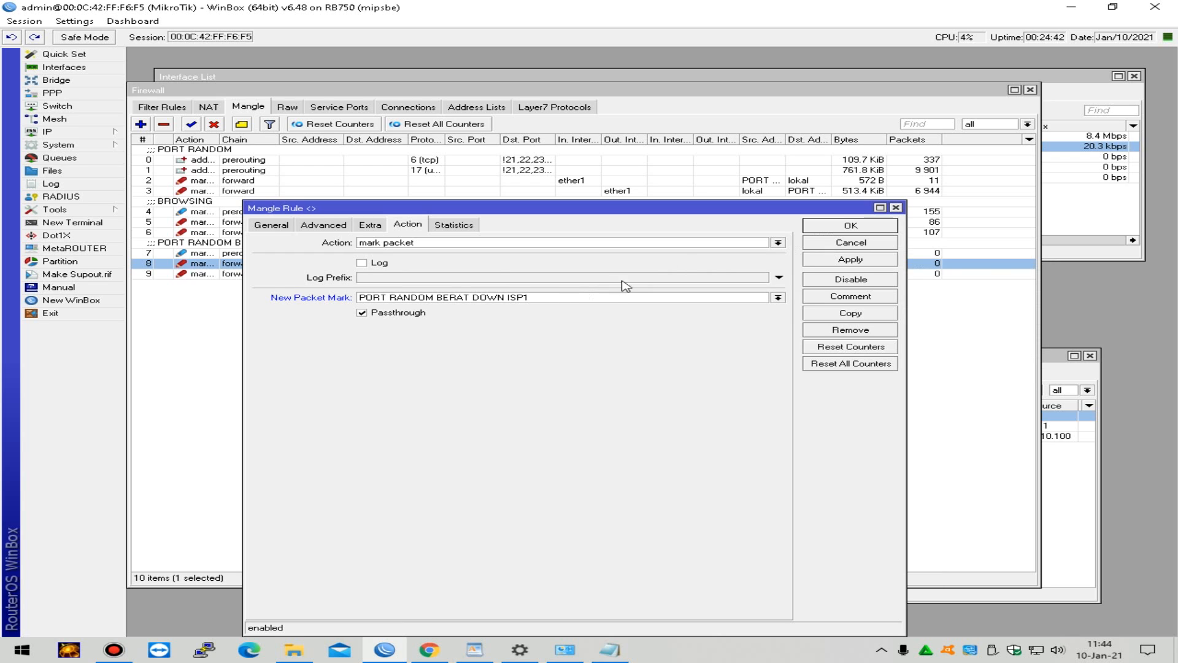
click(851, 225)
click(806, 276)
click(815, 256)
click(816, 272)
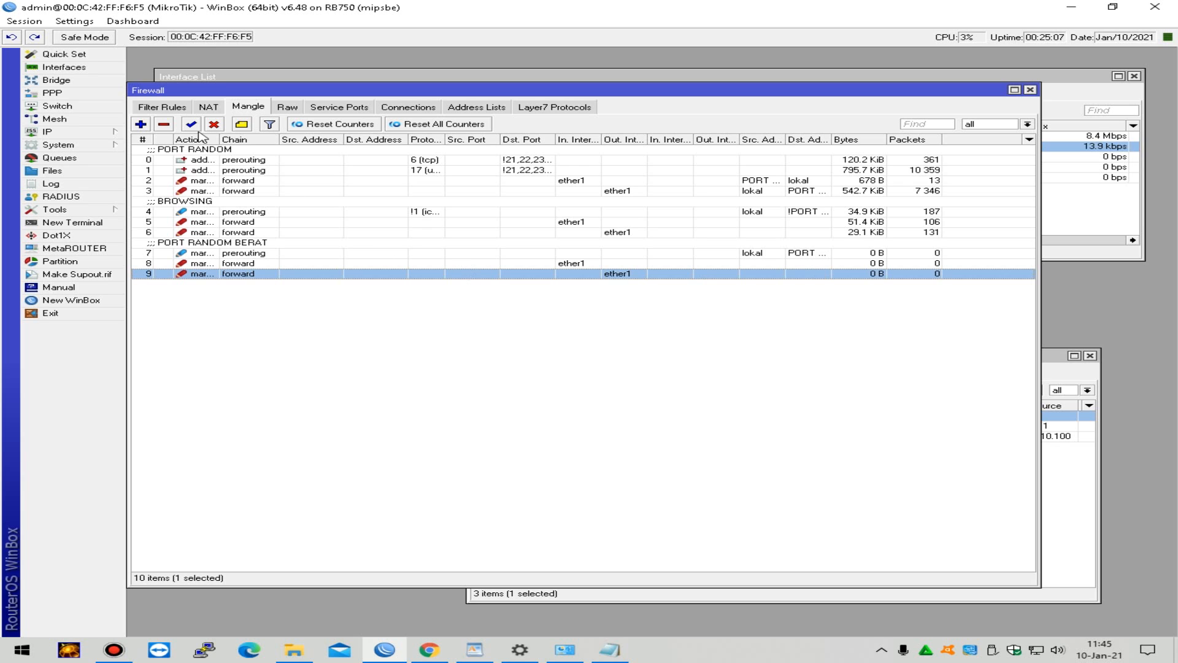
Step: Start another prerouting mangle rule with source address list lokal and a negated destination address list PORT RANDOM
click(141, 124)
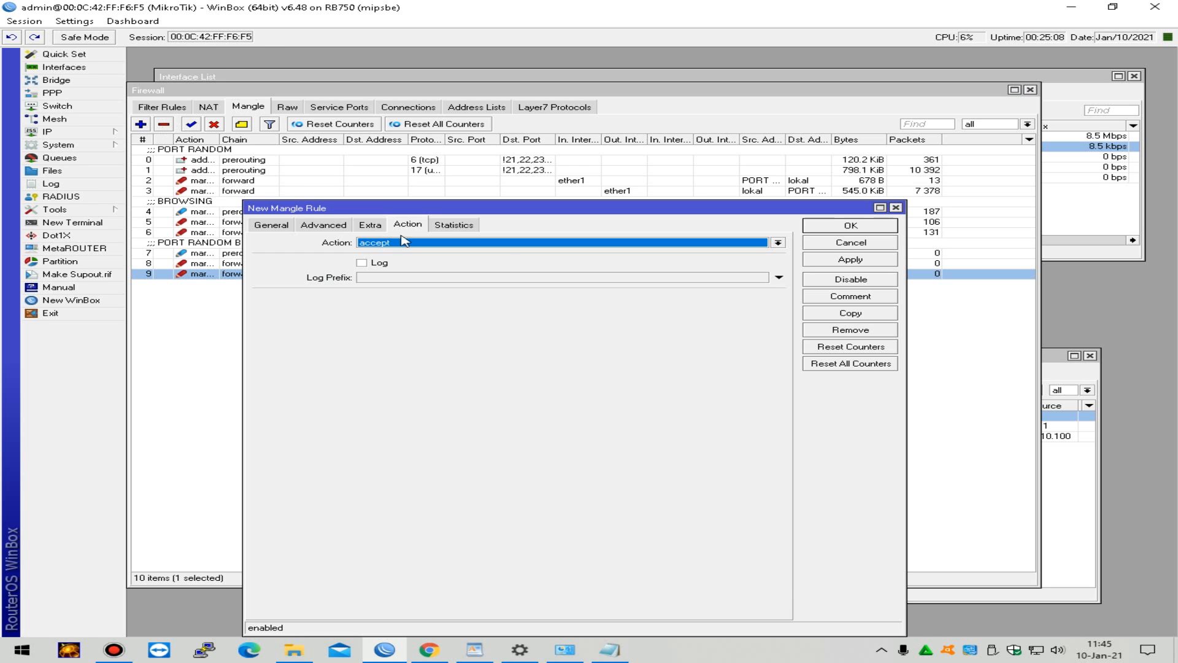
click(265, 223)
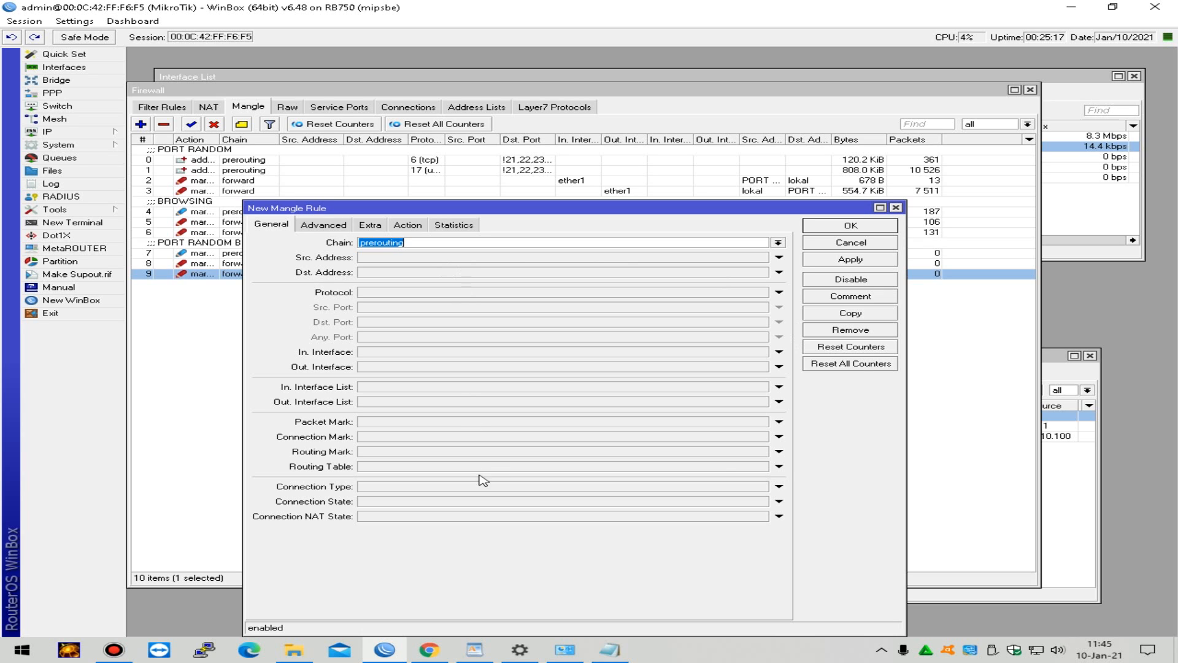
click(323, 225)
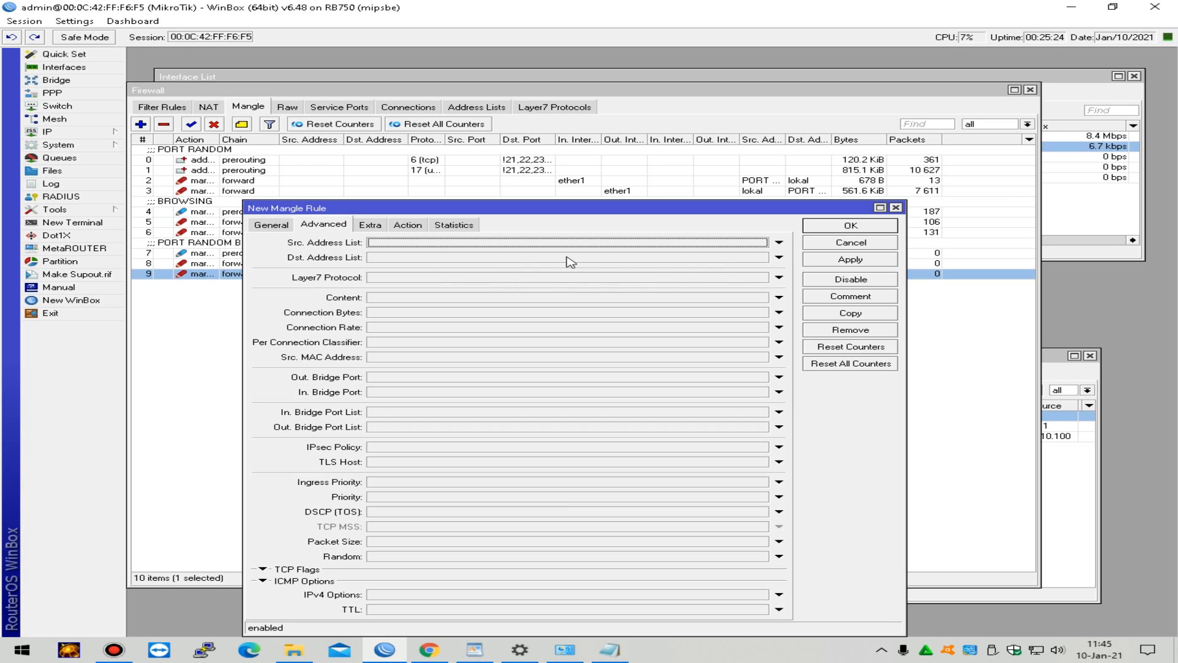
click(780, 243)
click(760, 243)
click(738, 263)
click(780, 257)
click(761, 257)
click(610, 268)
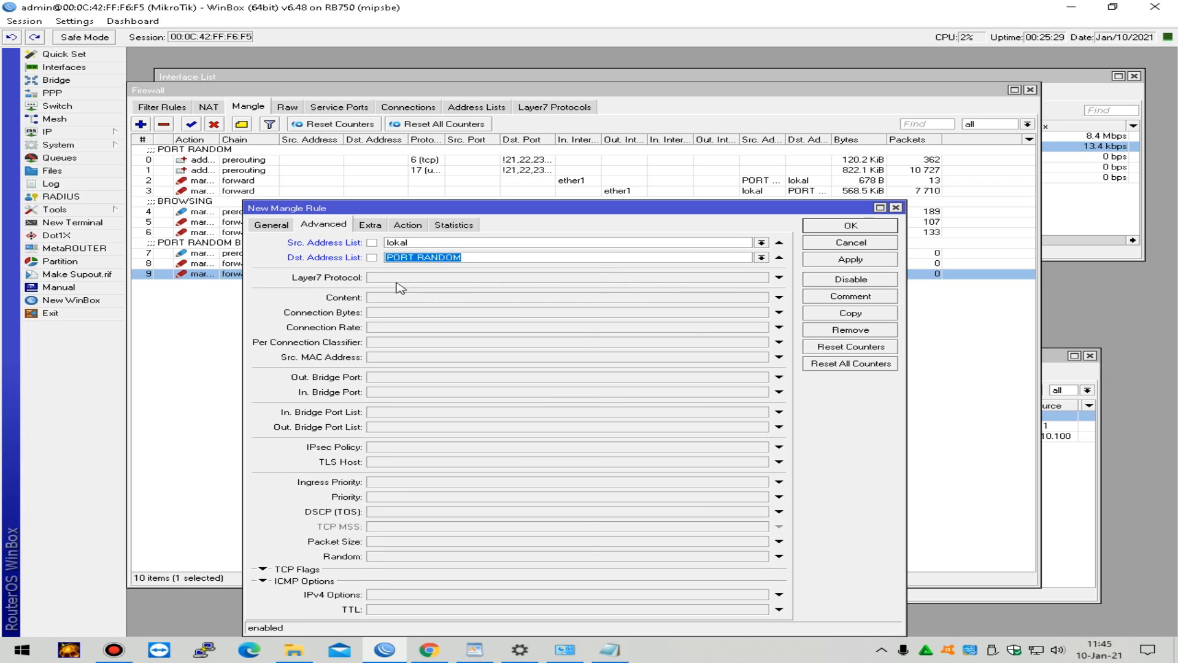
click(372, 258)
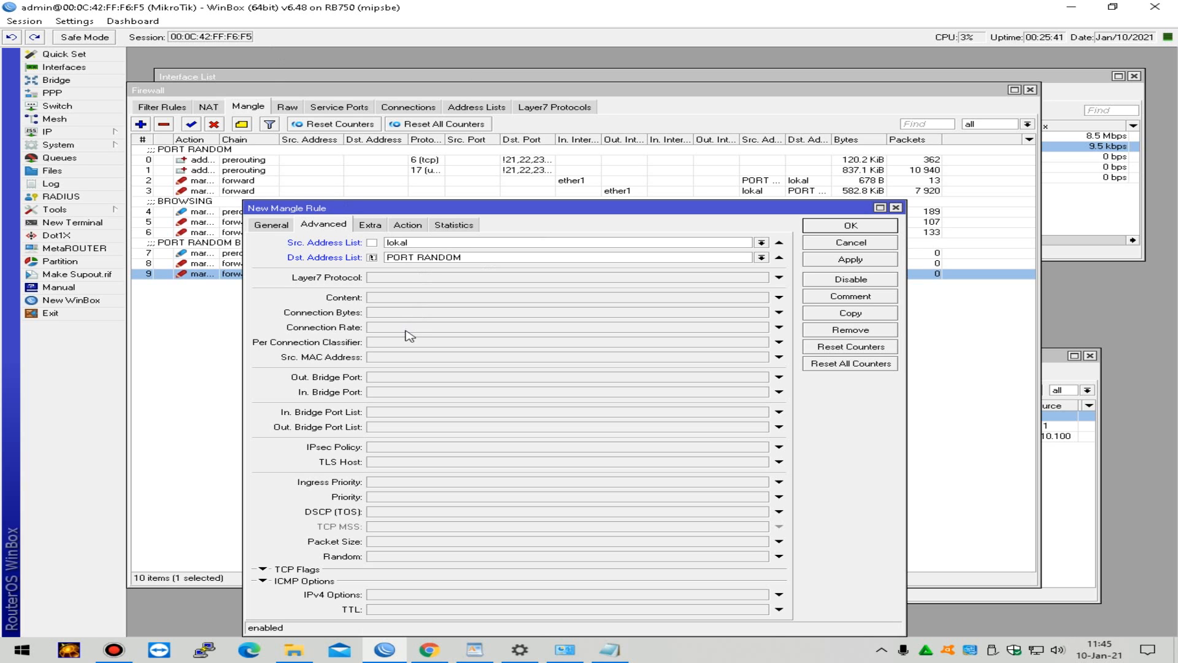
Step: Set the new rule's connection rate to 2M-999M and its connection bytes to 10M-999M
click(568, 327)
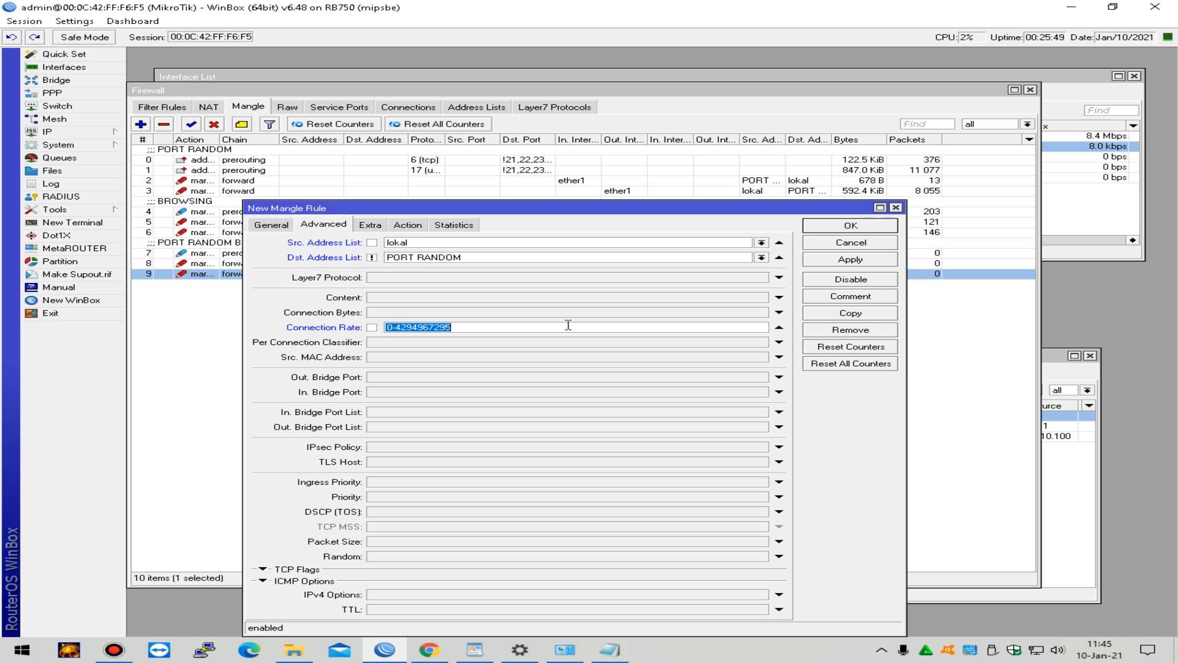
text(2M-)
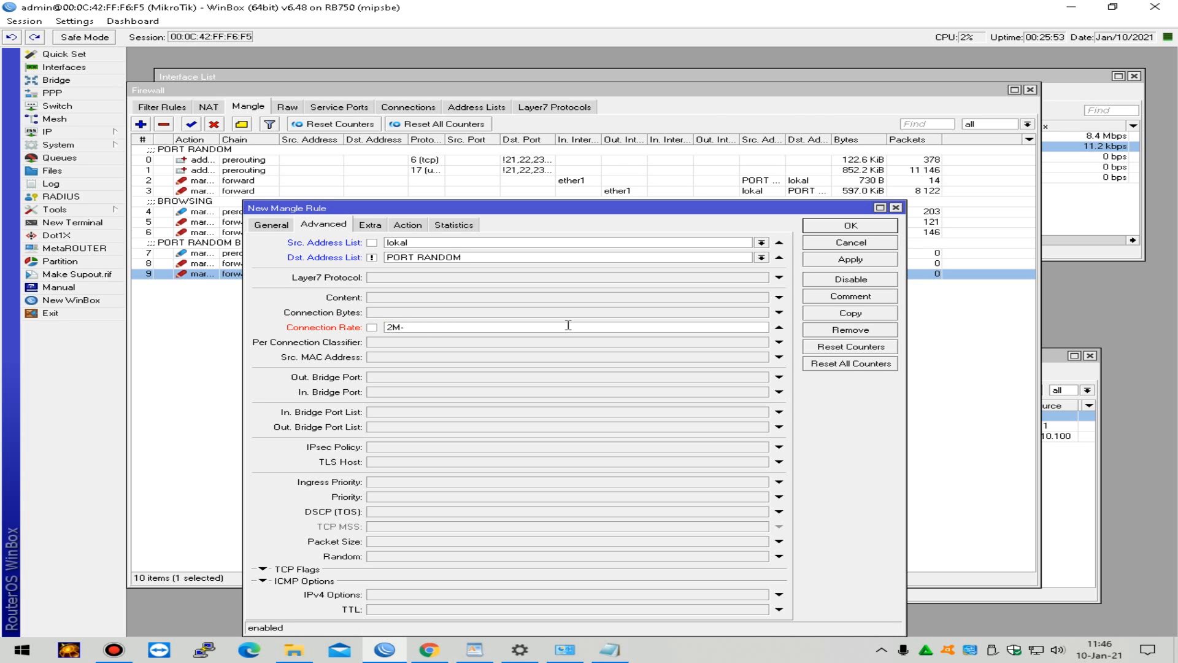
text(999M)
click(510, 313)
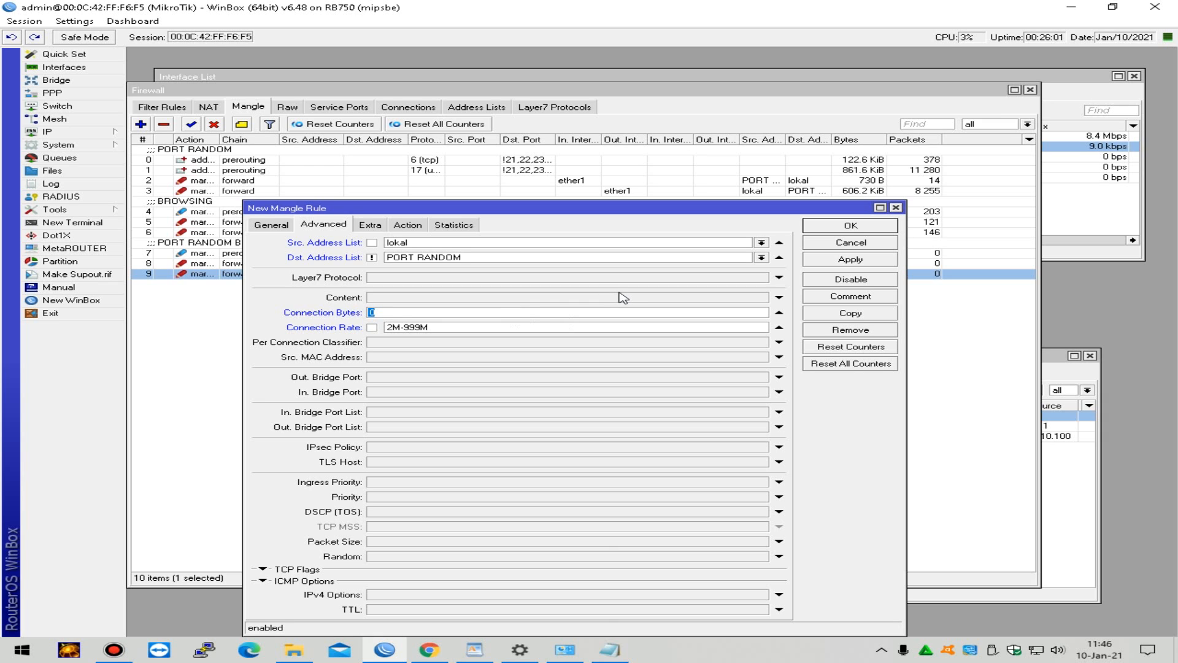
text(10M-999M)
Step: Set the rule's action to mark connection with the new connection mark UMUM BERAT
click(417, 226)
click(519, 245)
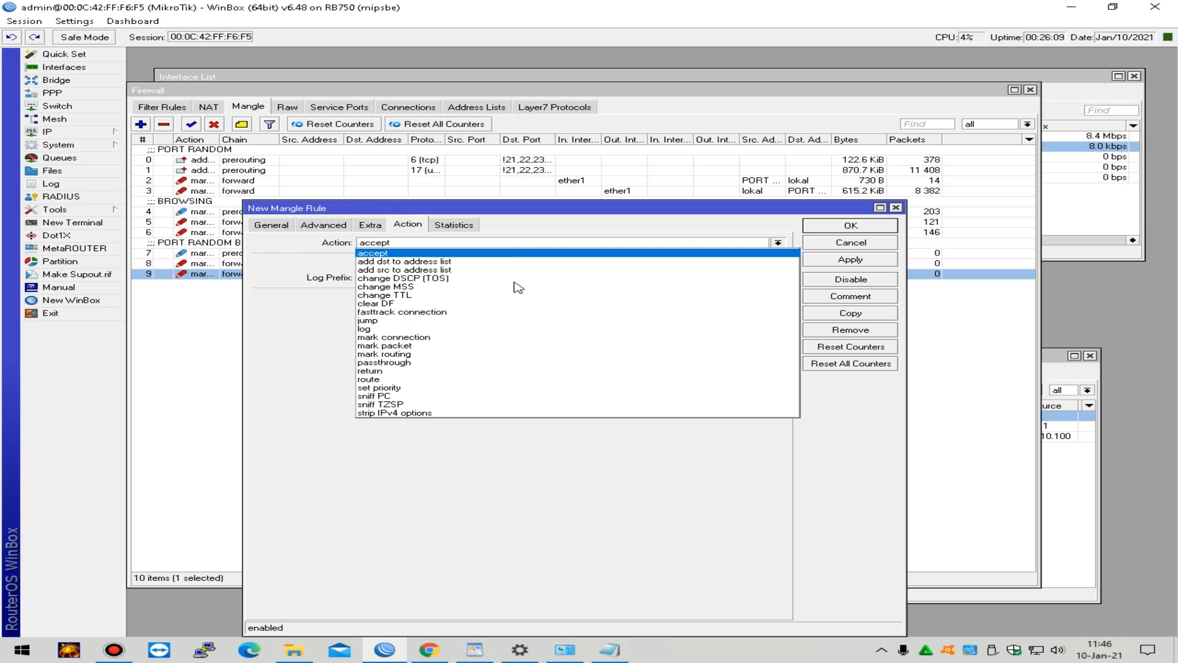
click(515, 325)
click(515, 302)
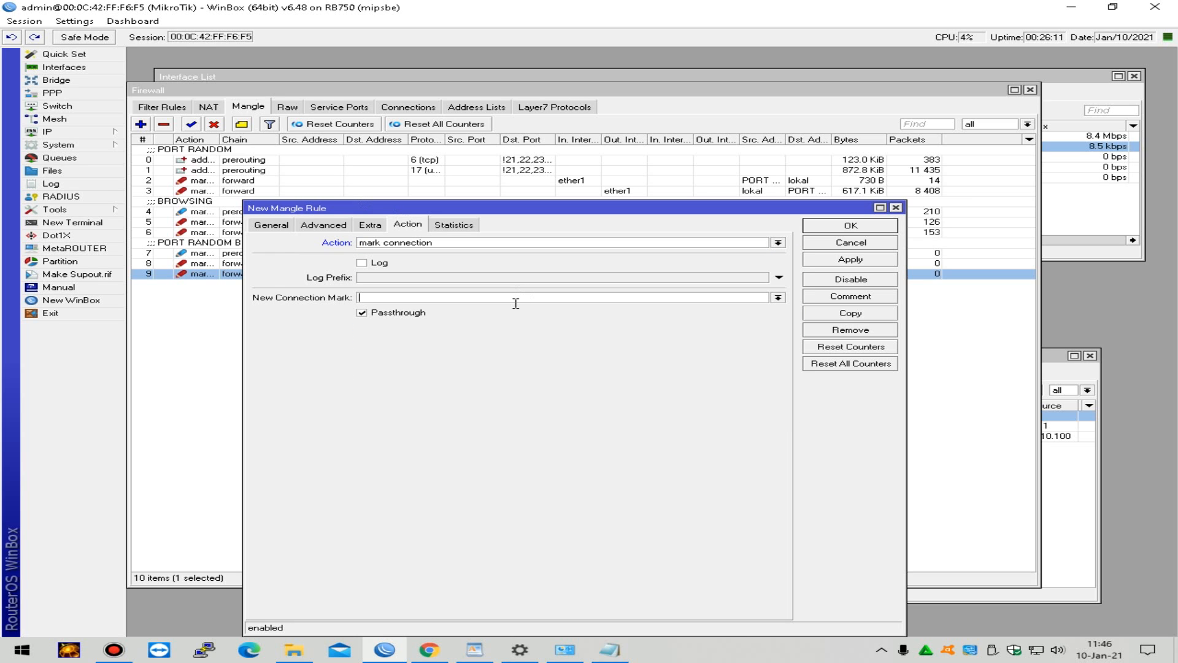
text(UMUM BERAT)
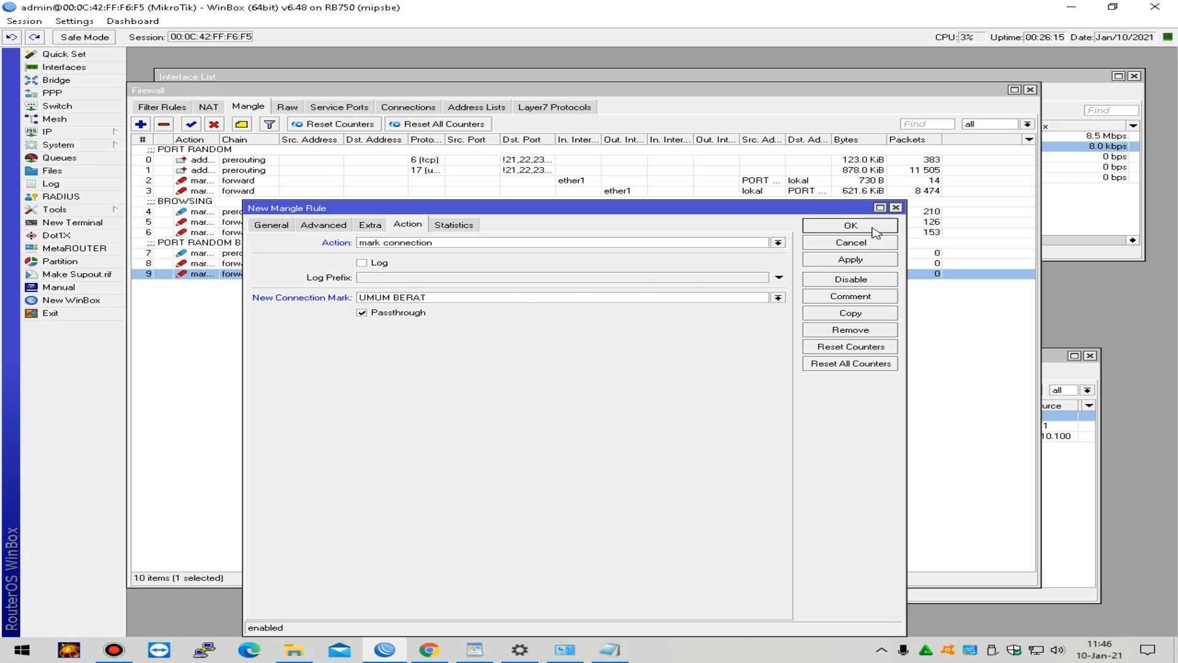
Step: Add the comment UMUM BERAT to the new mangle rule and save it
click(866, 301)
text(UMUM BERAT)
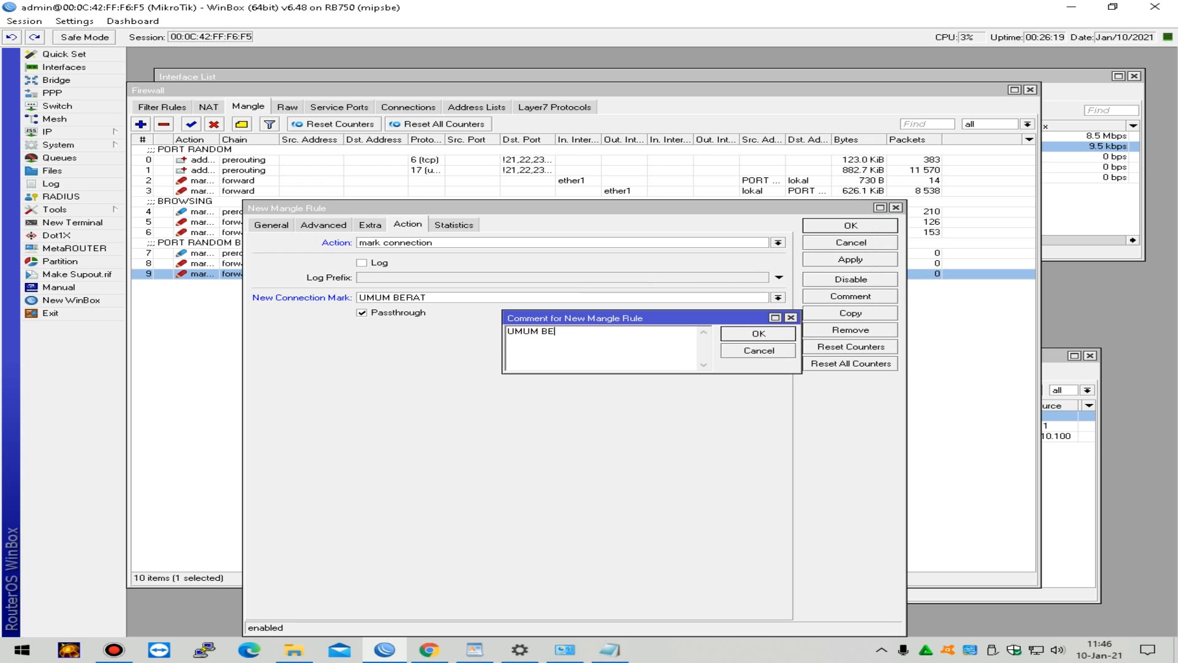
click(773, 338)
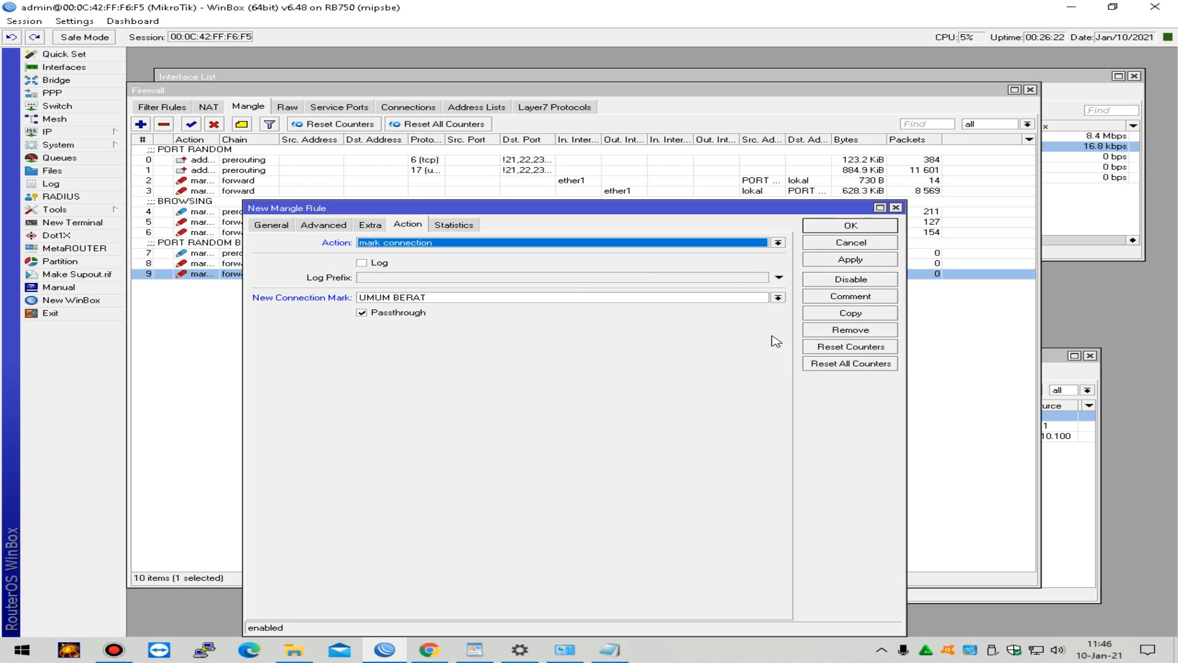
click(850, 226)
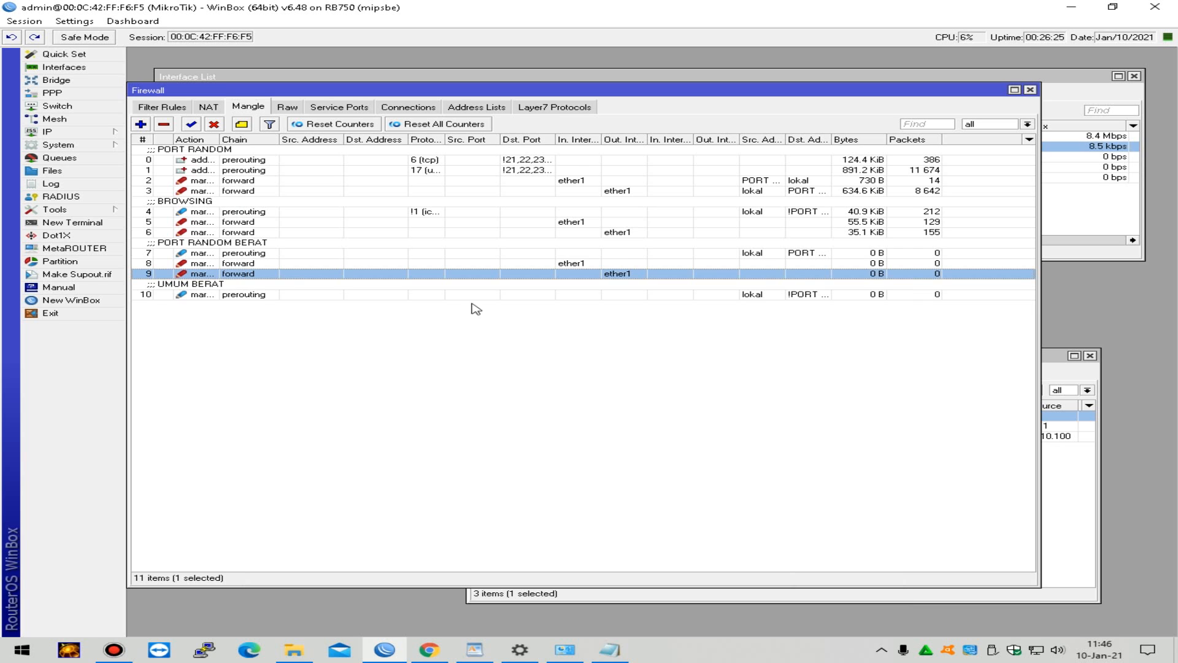
Step: Start another mangle rule in the forward chain that matches the connection mark UMUM BERAT
click(604, 292)
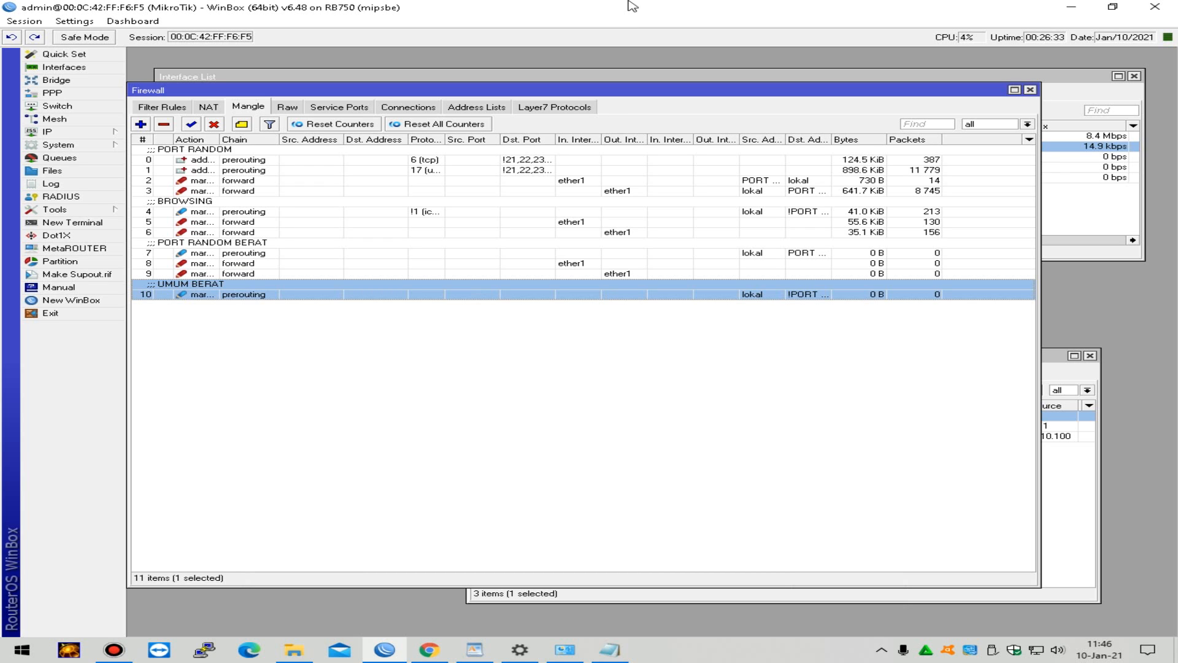
click(142, 125)
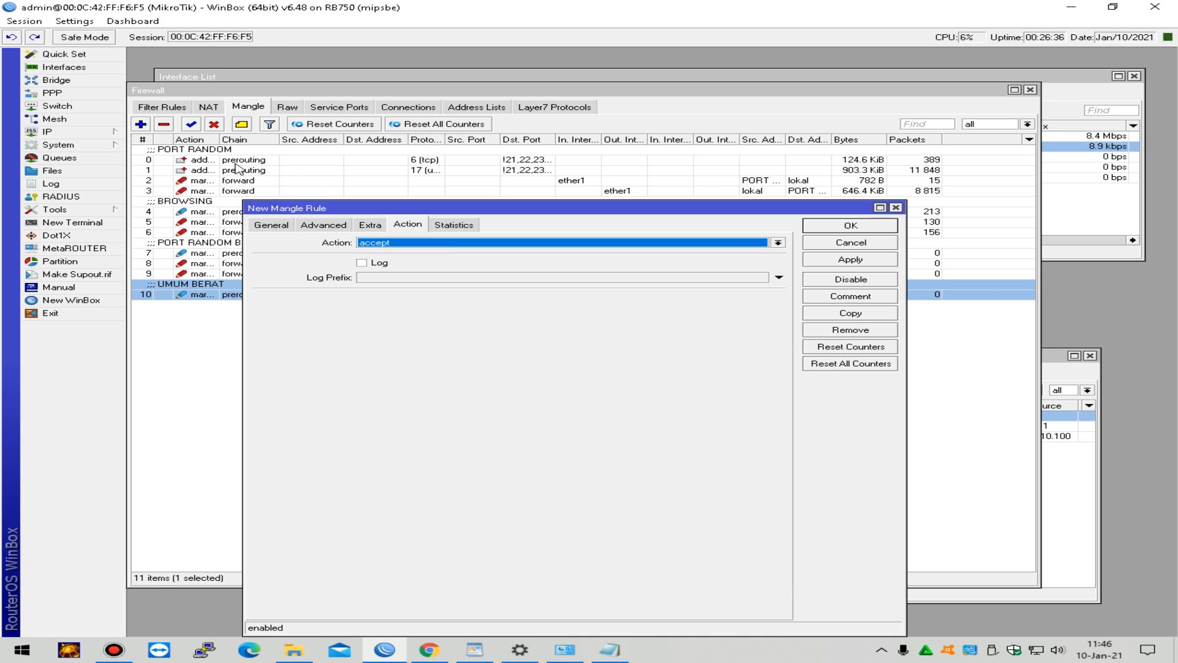
click(281, 226)
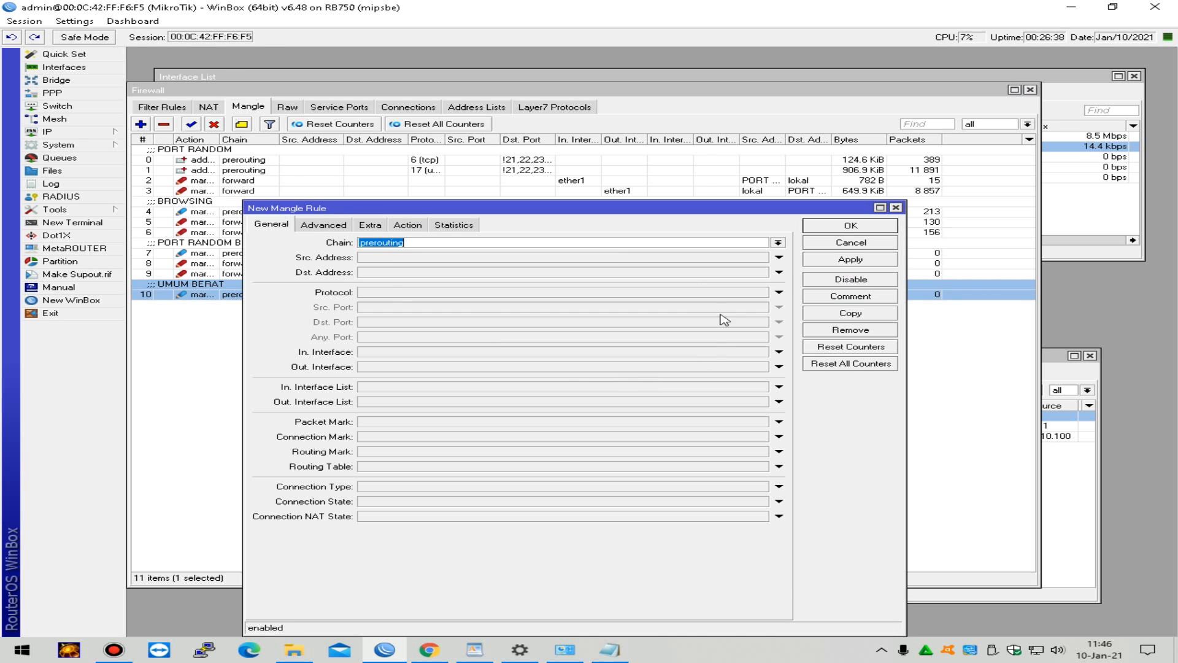
click(778, 243)
click(603, 258)
drag(509, 212, 516, 304)
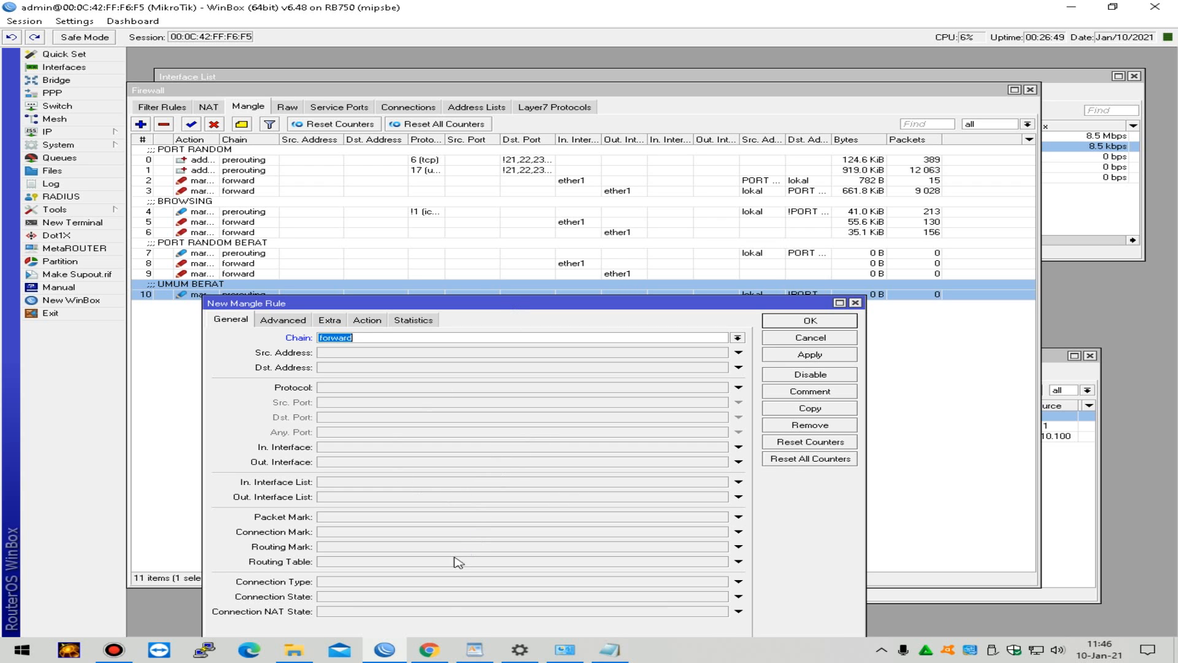
click(662, 528)
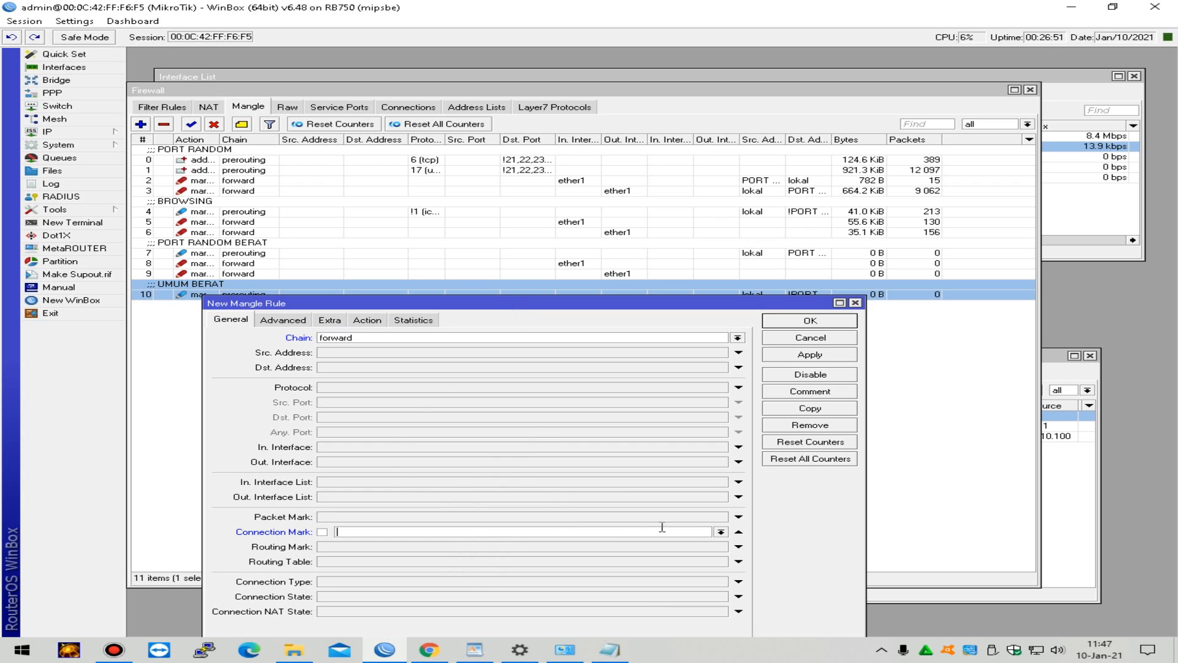
click(721, 531)
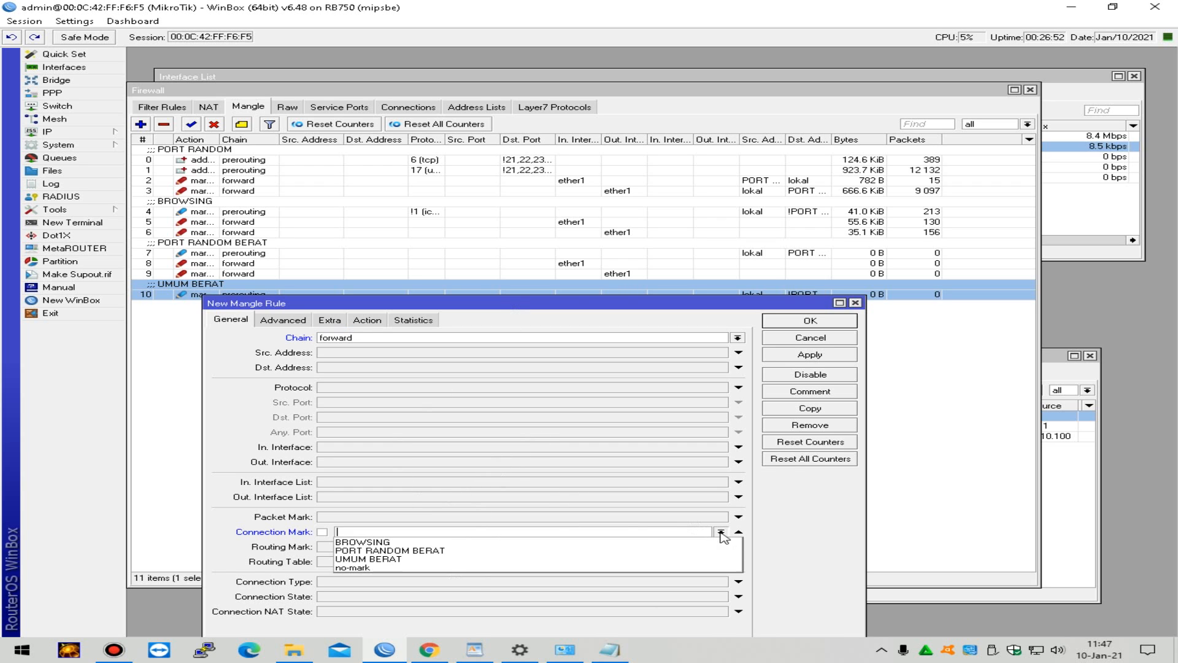
click(480, 559)
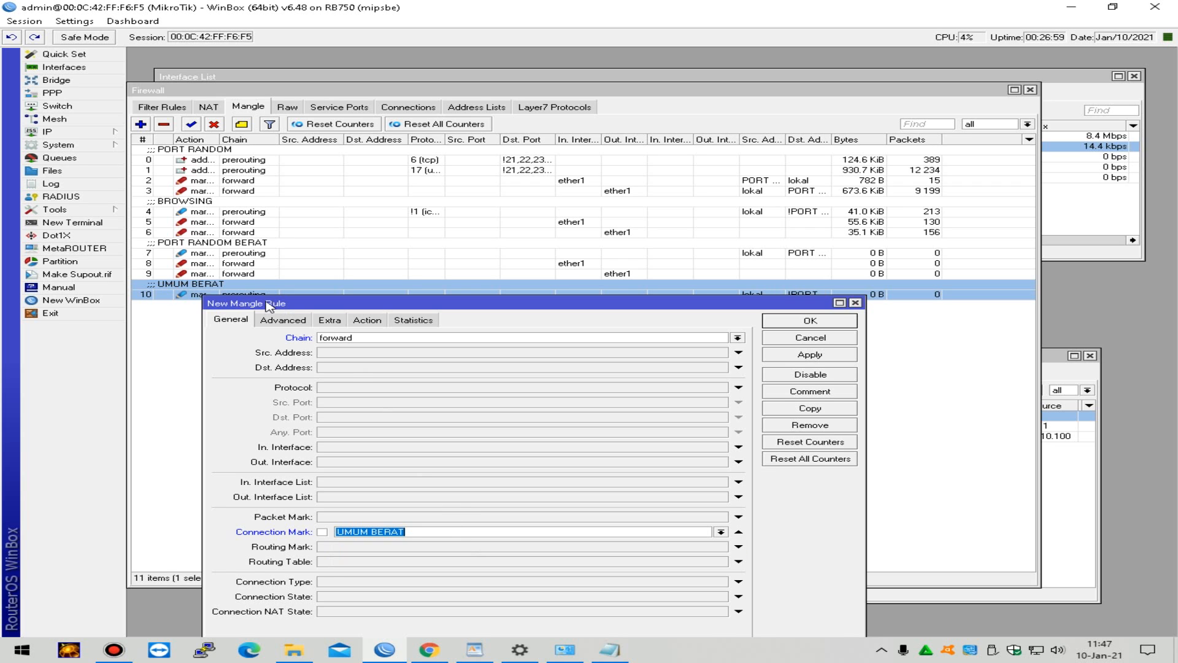
Step: Set the forward rule's action to mark packet with the new packet mark UMUM BERAT DOWN ISP1
click(298, 321)
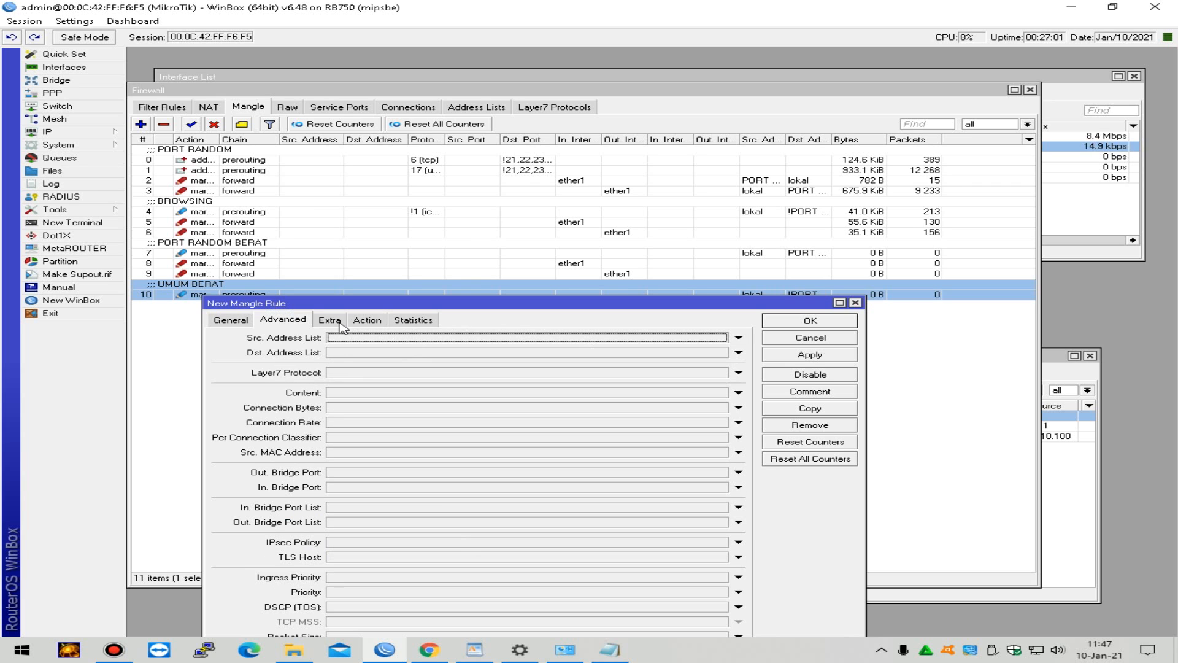
click(366, 320)
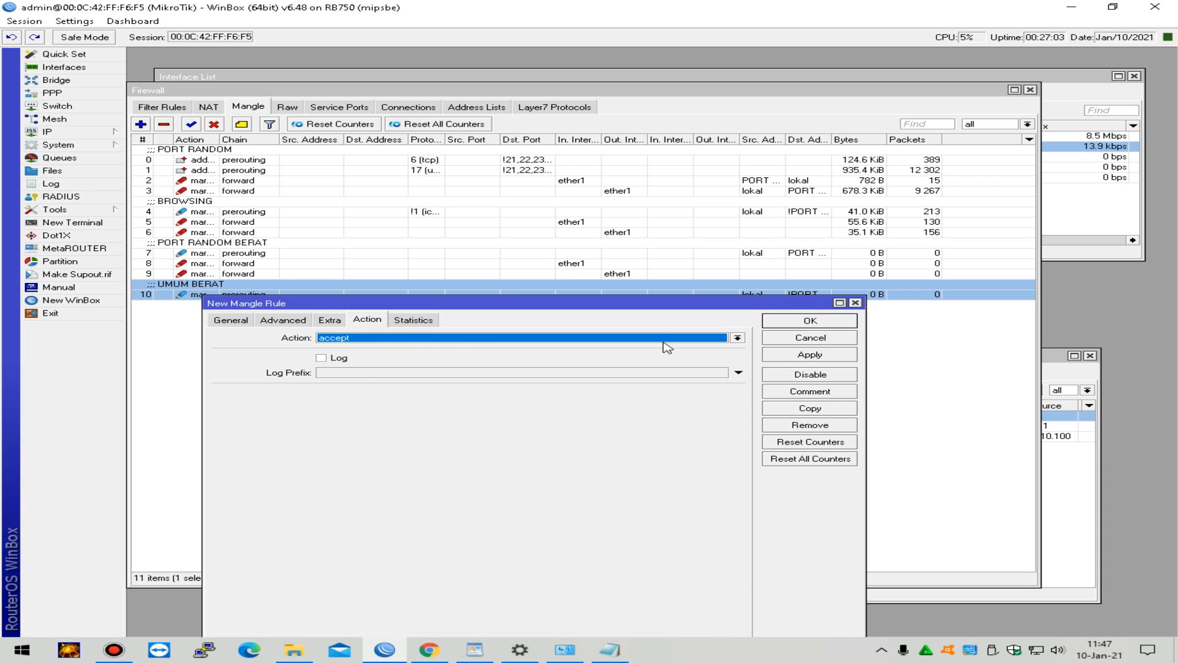
click(671, 339)
click(483, 442)
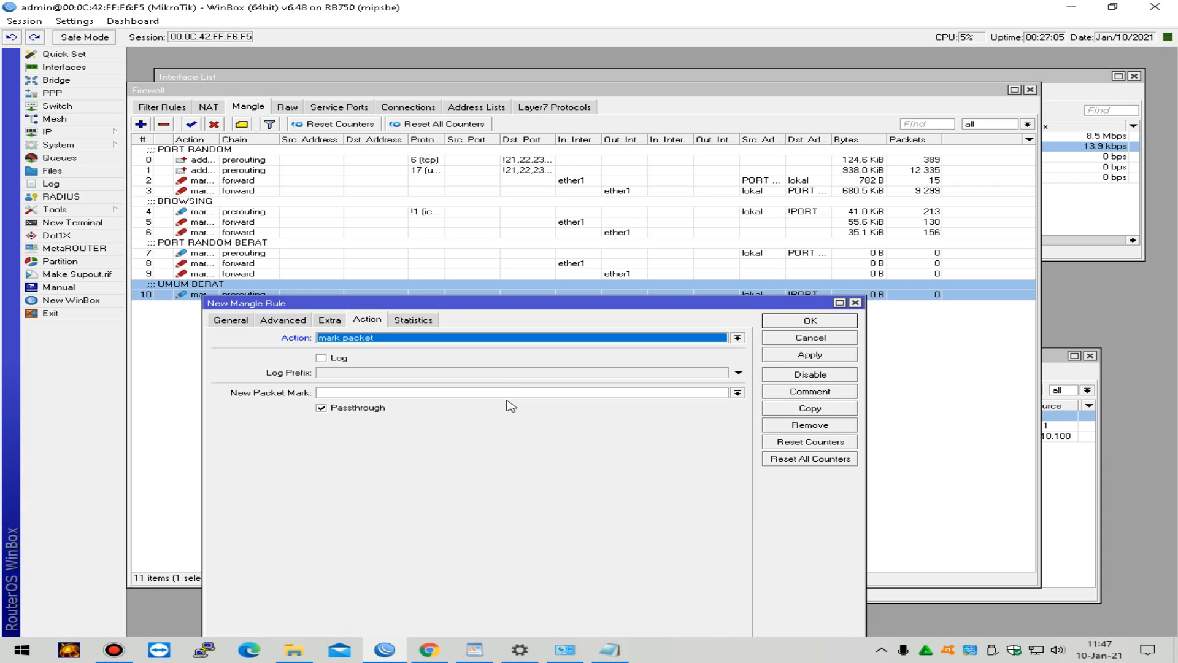
click(517, 391)
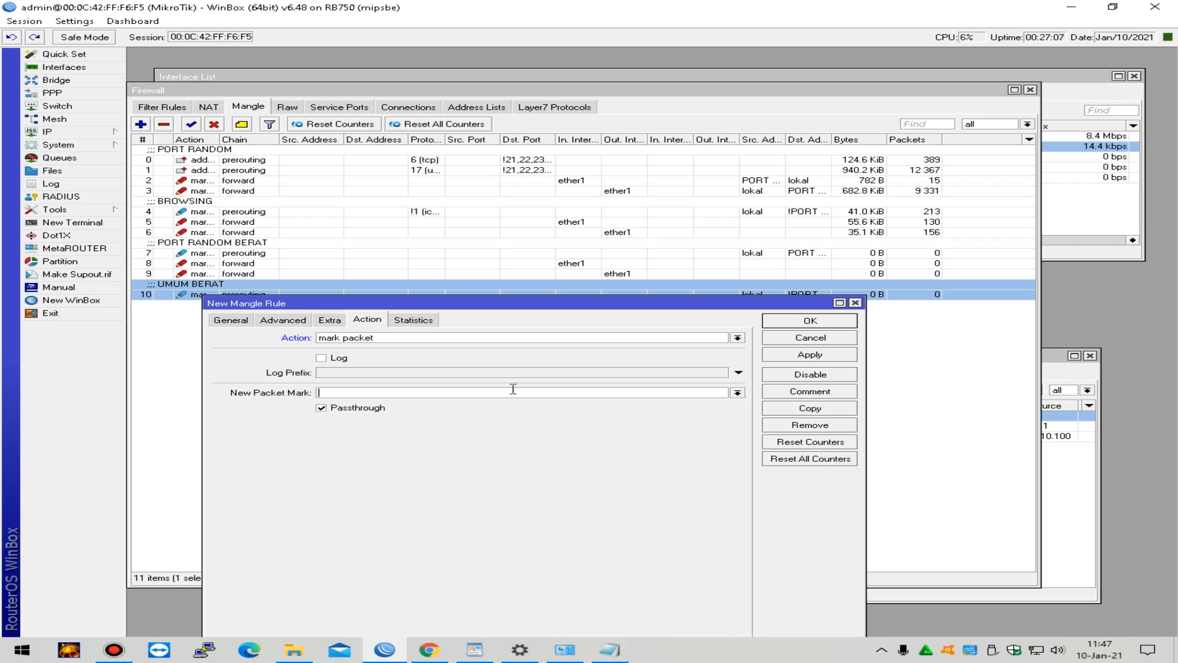
text(UMUM BERAT DOWN ISP1)
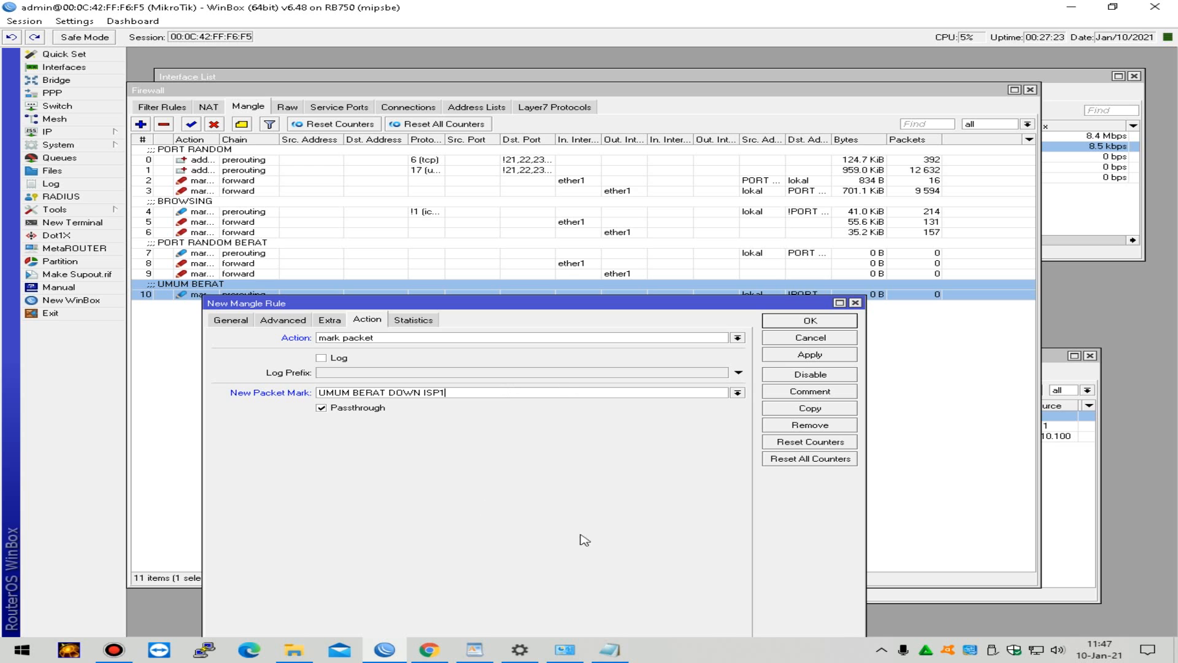
Step: Set the forward rule's incoming interface to ether1 and save the rule
click(233, 320)
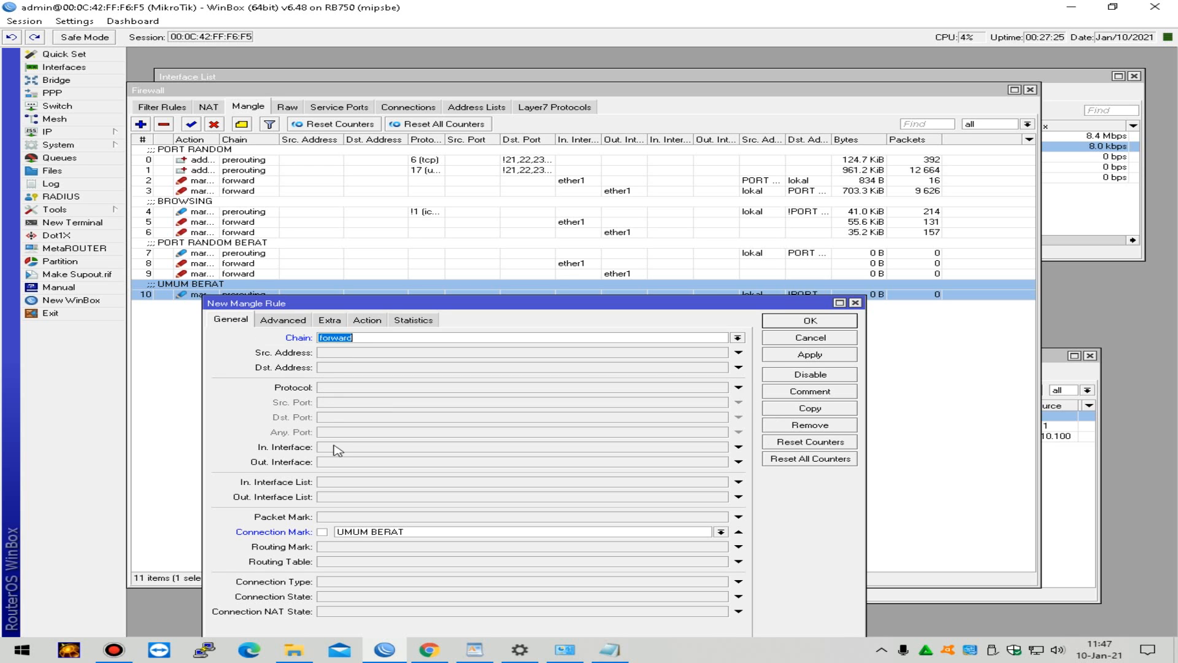
click(430, 449)
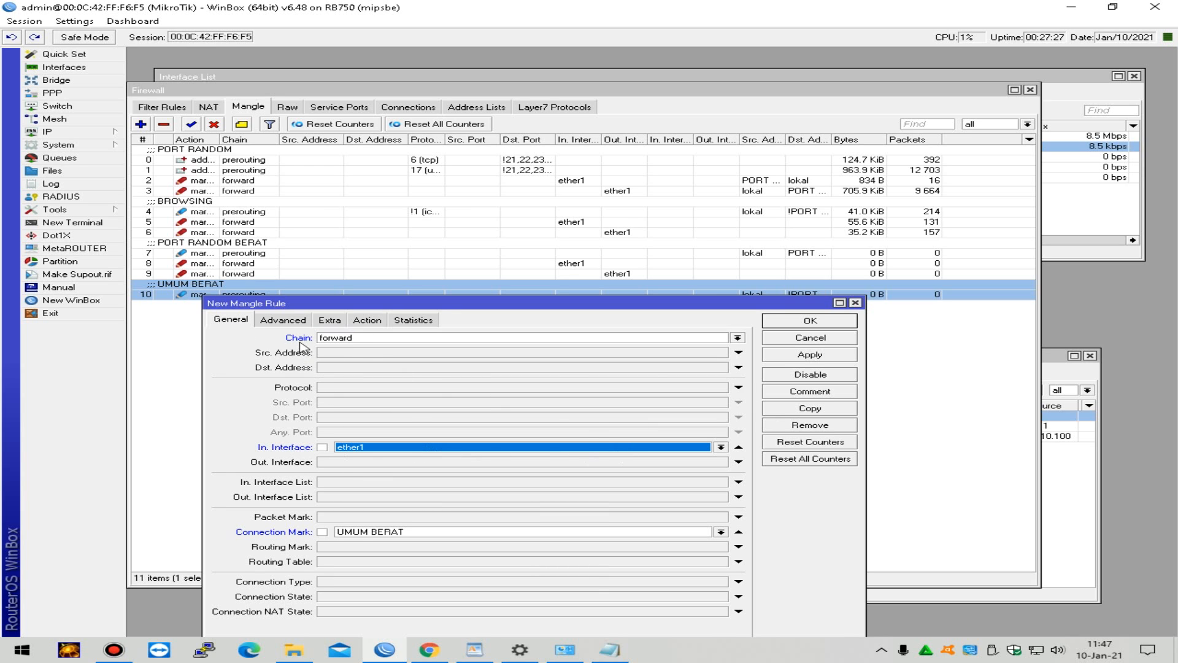
click(283, 319)
click(329, 319)
click(367, 320)
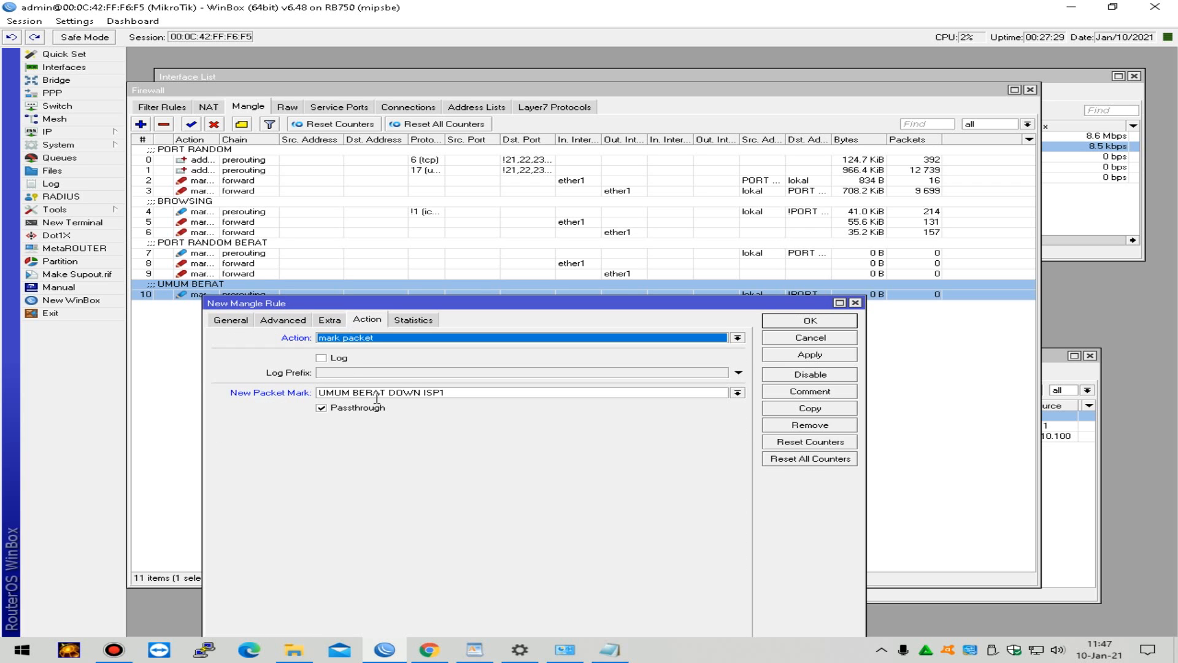
click(810, 320)
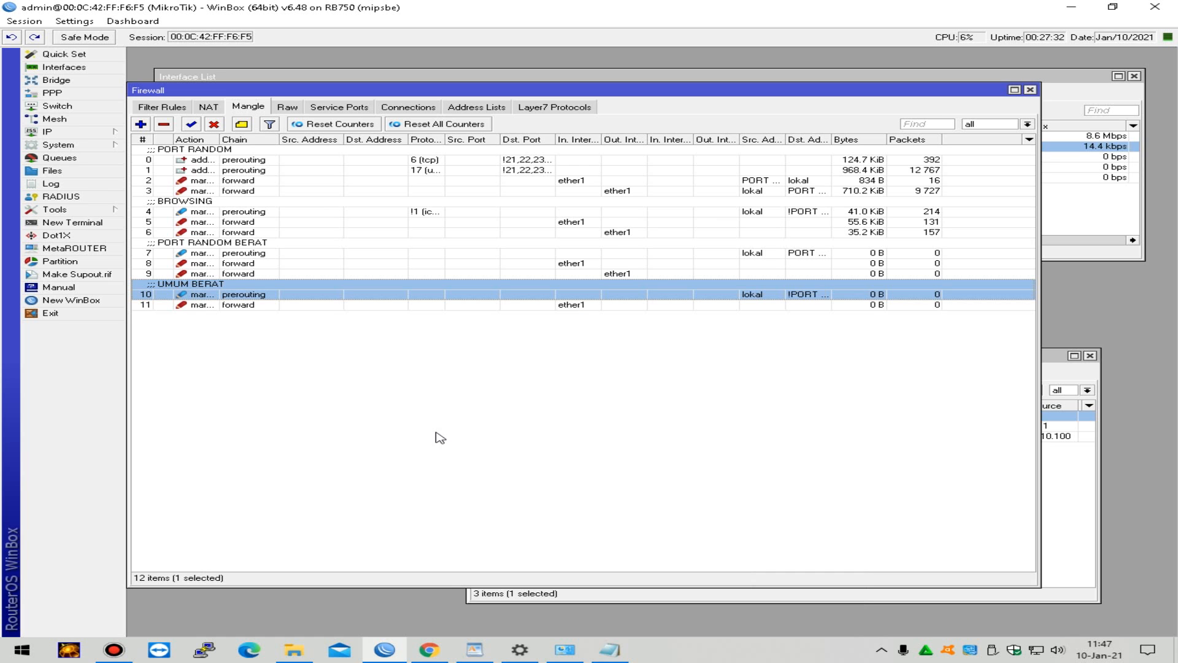
Step: Copy the UMUM BERAT DOWN ISP1 rule, replacing its incoming interface with ether1 as the outgoing interface
click(773, 305)
double_click(809, 305)
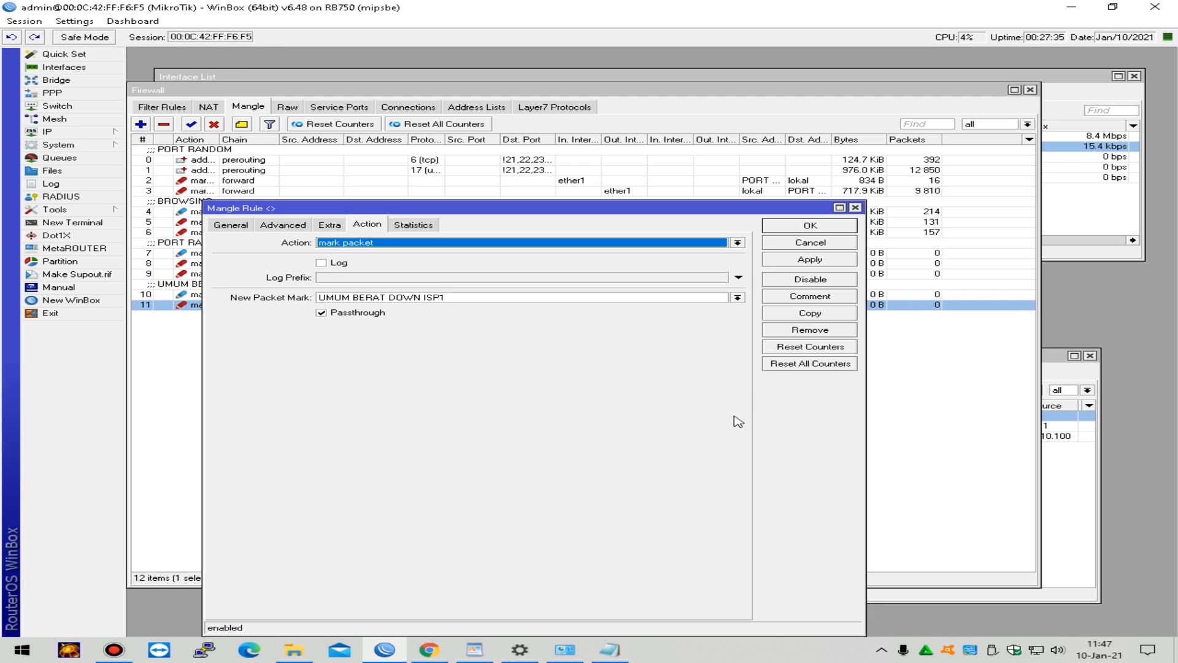
click(823, 318)
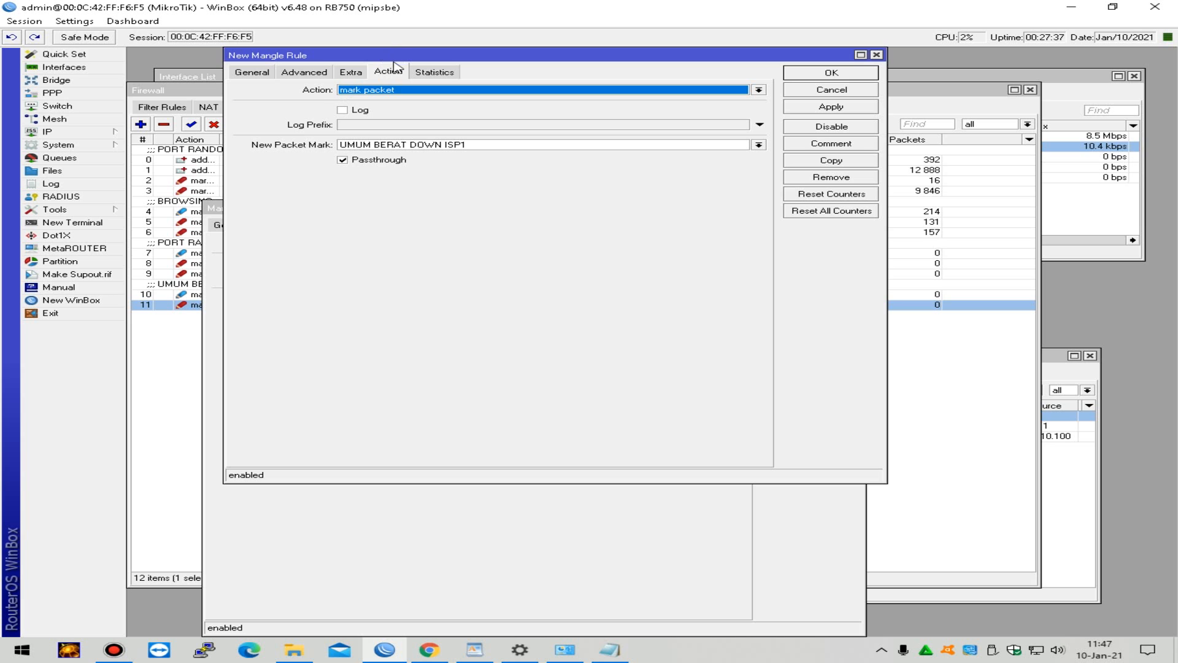
drag(400, 59, 459, 255)
click(308, 270)
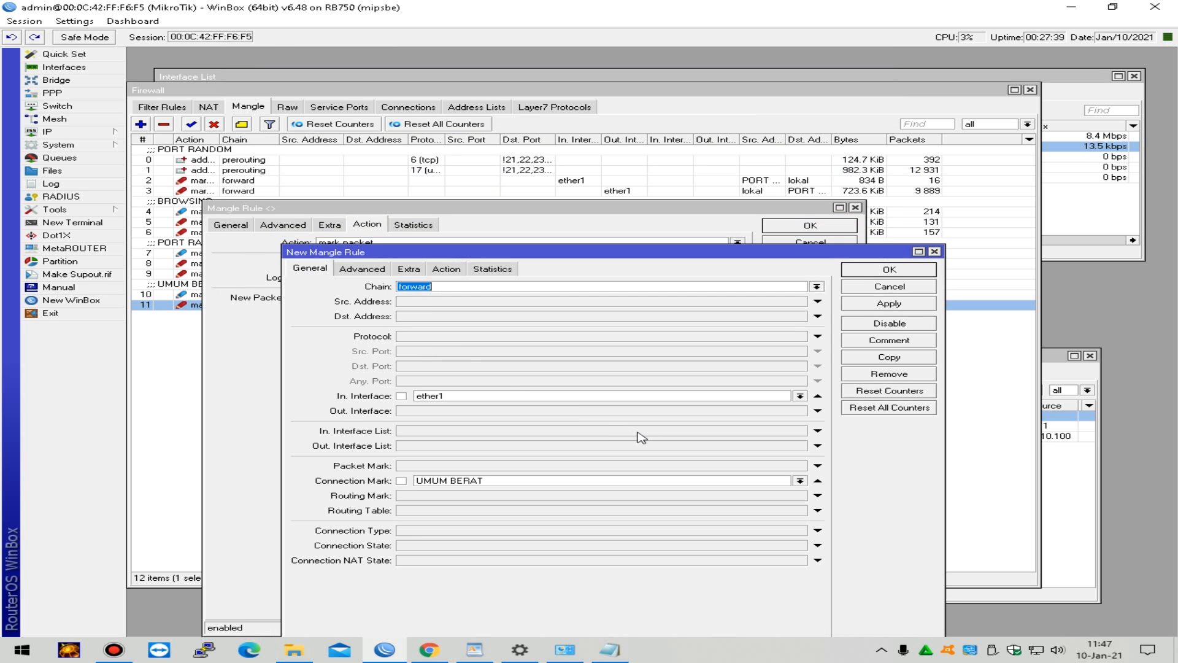
click(817, 397)
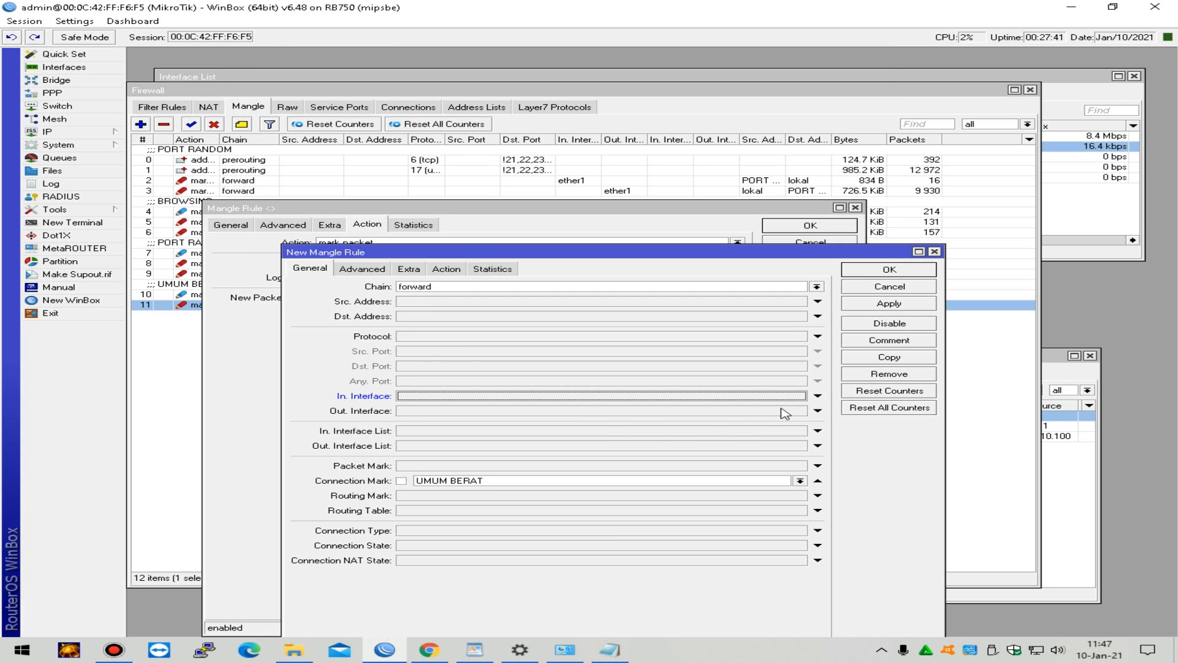
click(785, 413)
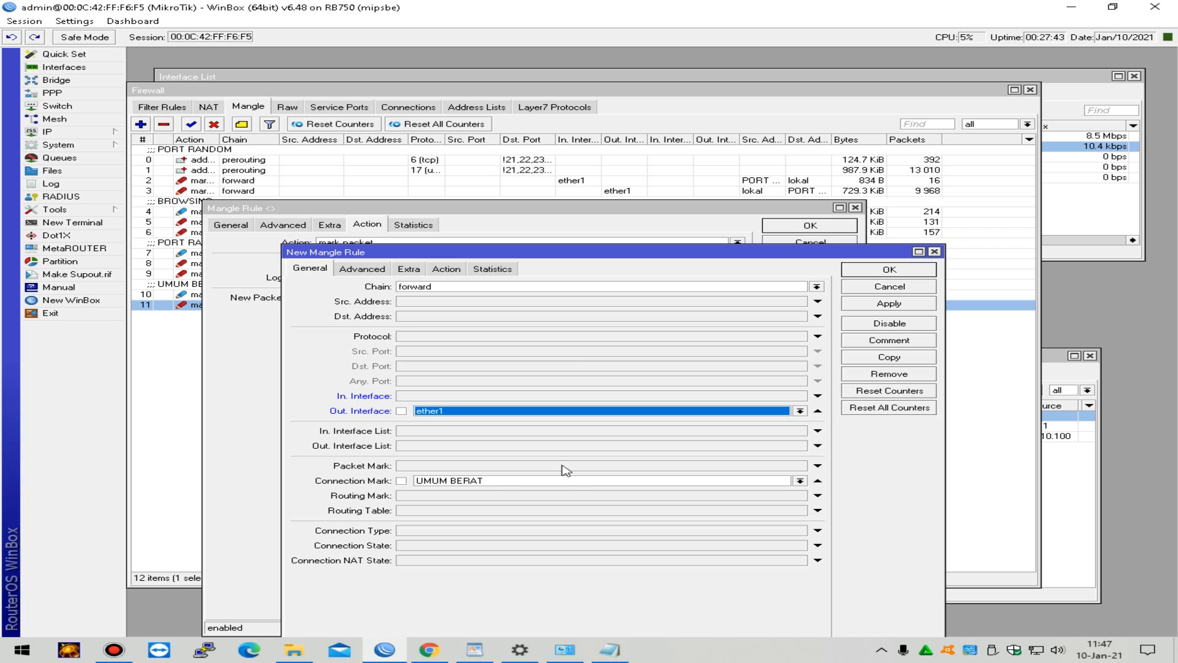
Step: Remove DOWN from the copied rule's new packet mark, then save the copy and close the original rule
click(380, 272)
click(400, 271)
click(440, 270)
click(514, 340)
key(ctrl+a)
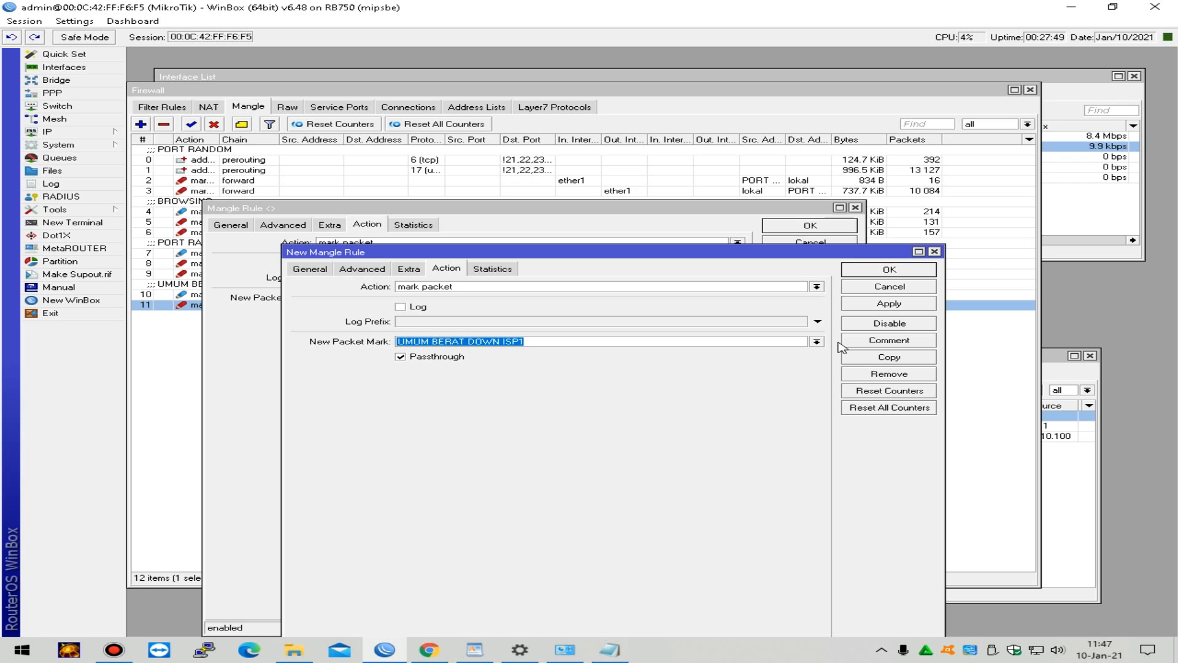
key(Left)
key(Left)
key(Left)
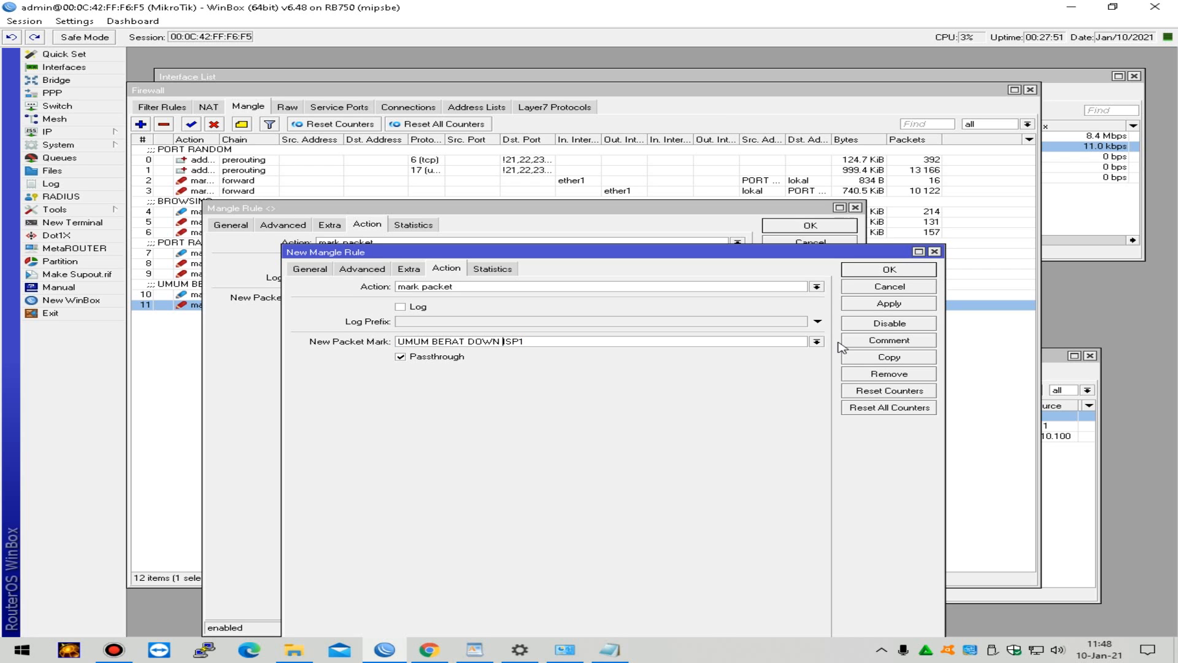
key(BackSpace)
key(BackSpace)
key(BackSpace)
key(BackSpace)
key(BackSpace)
click(916, 273)
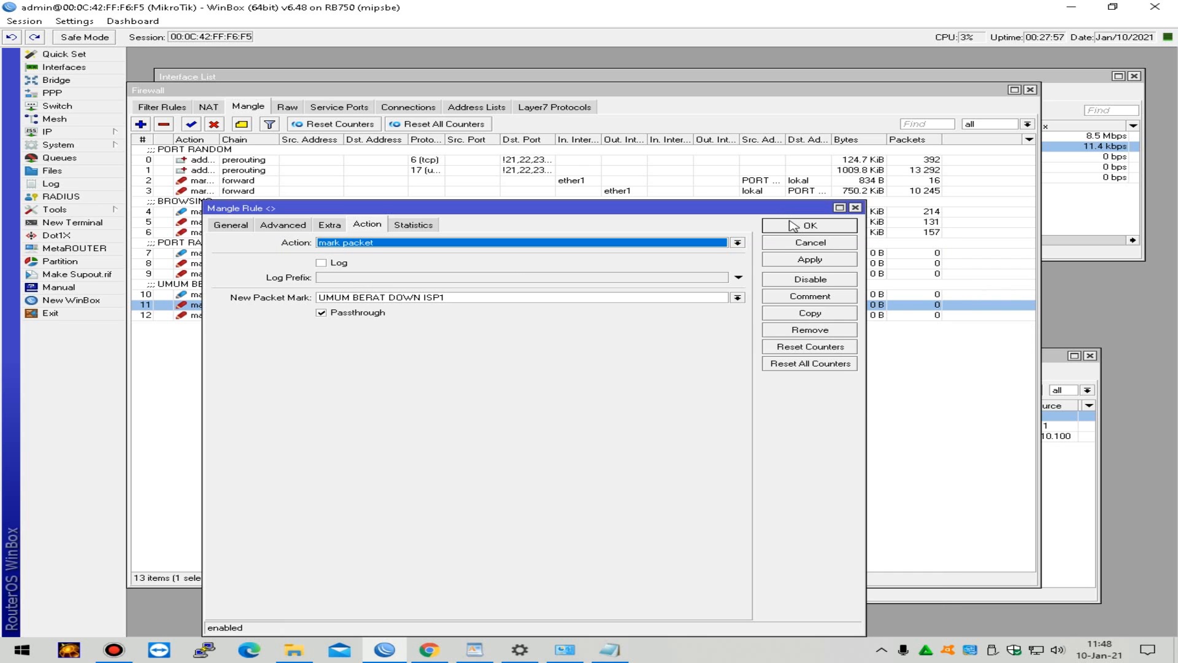
click(793, 226)
click(890, 315)
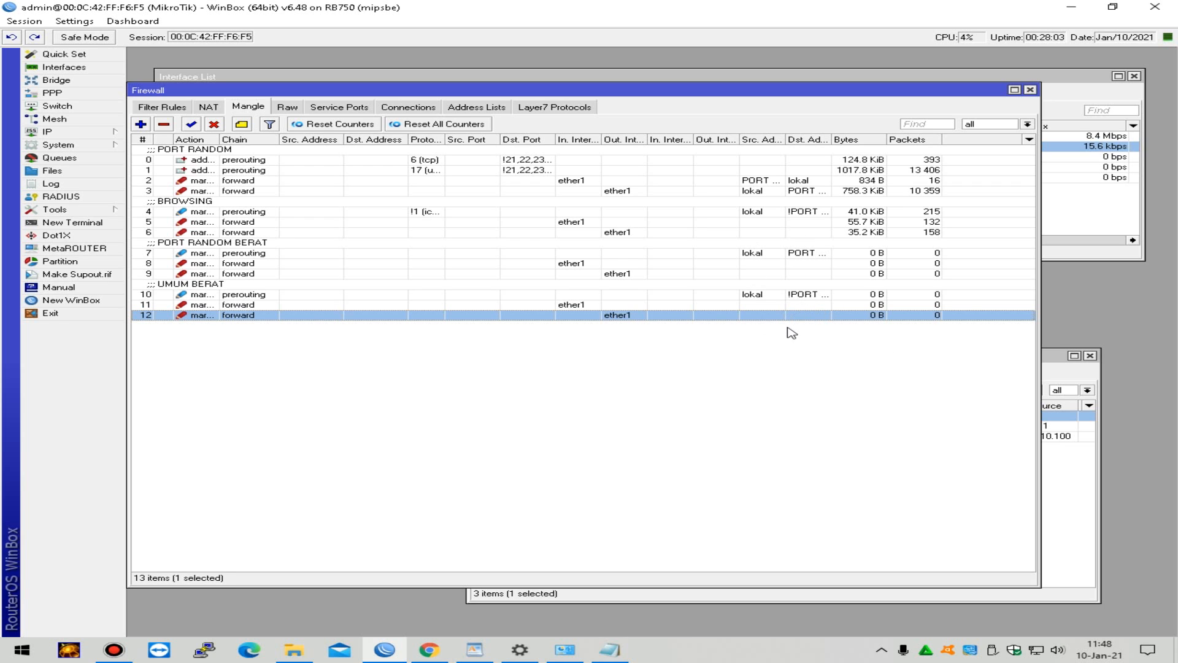
click(781, 380)
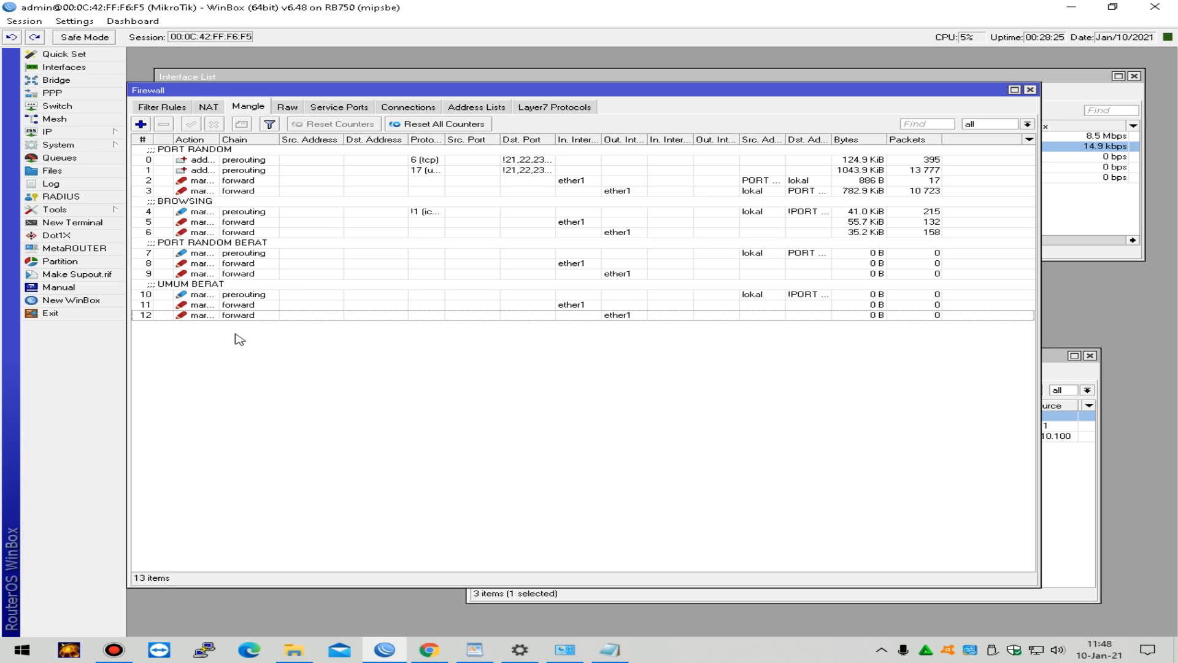
Step: Switch to the WordPad document and copy the /ip firewall raw line together with the YOUTUBE.COM rule for googlevideo.com
click(475, 650)
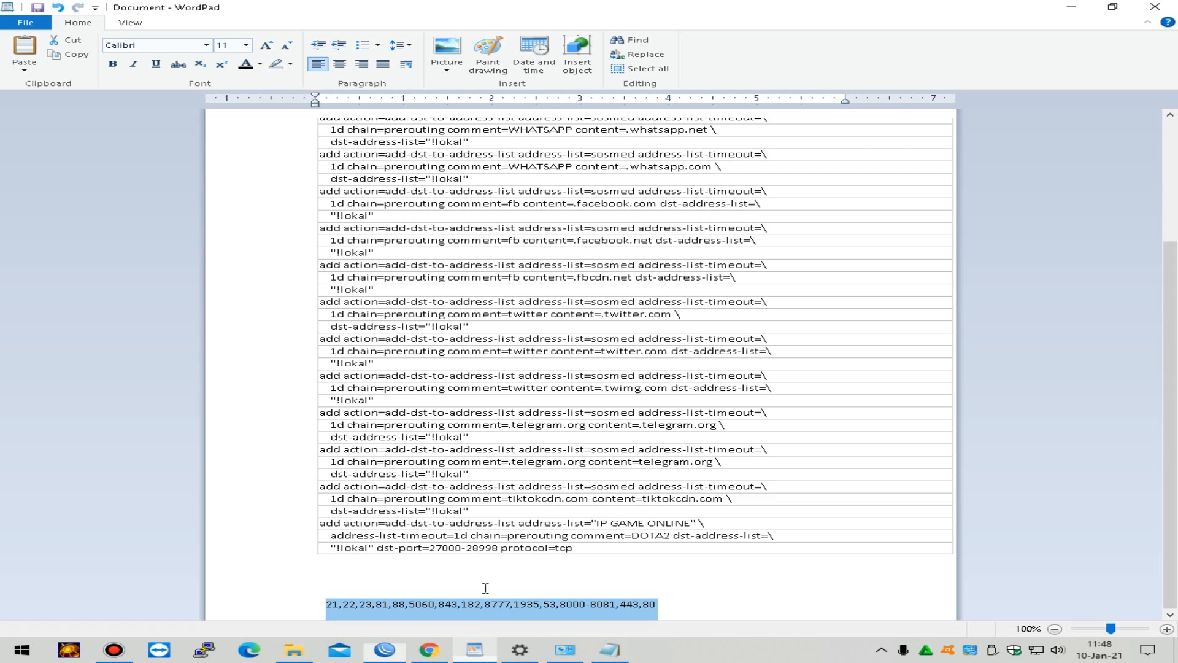
scroll(626, 552, up, 5)
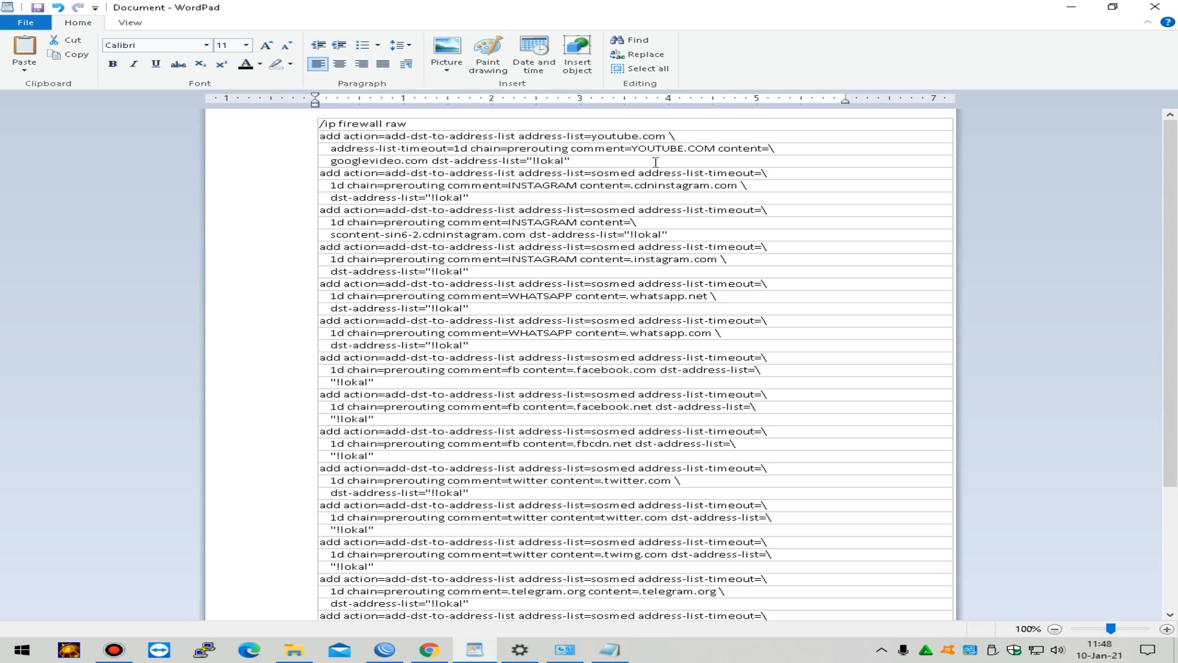
drag(585, 160, 319, 126)
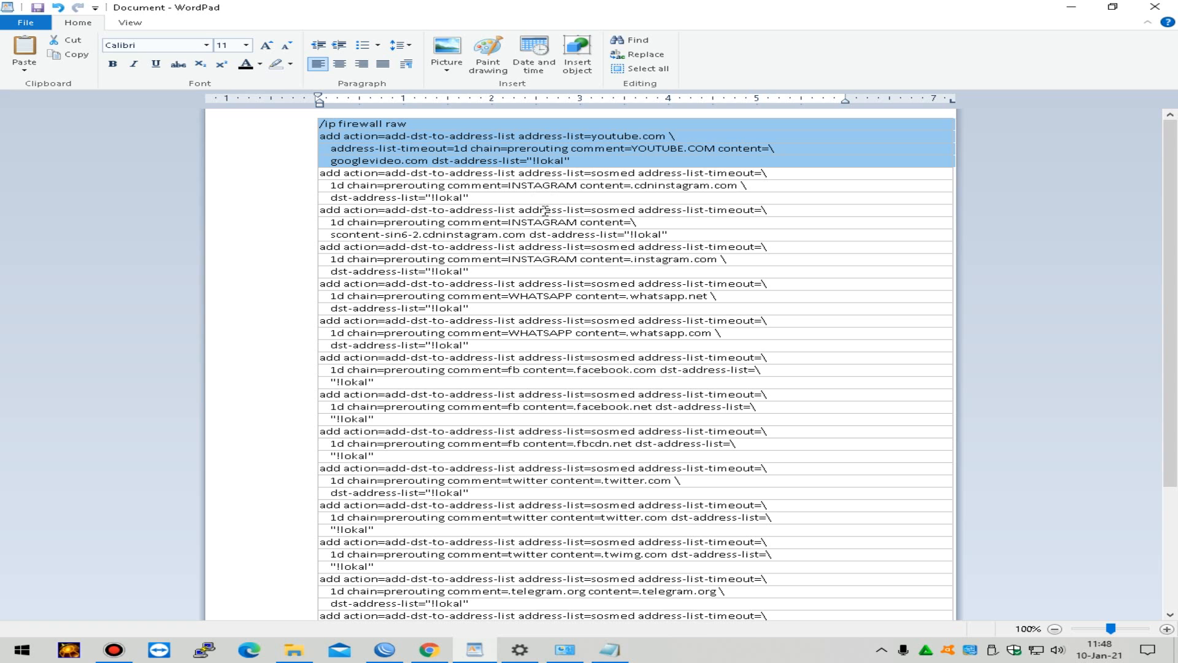
right_click(479, 160)
click(519, 176)
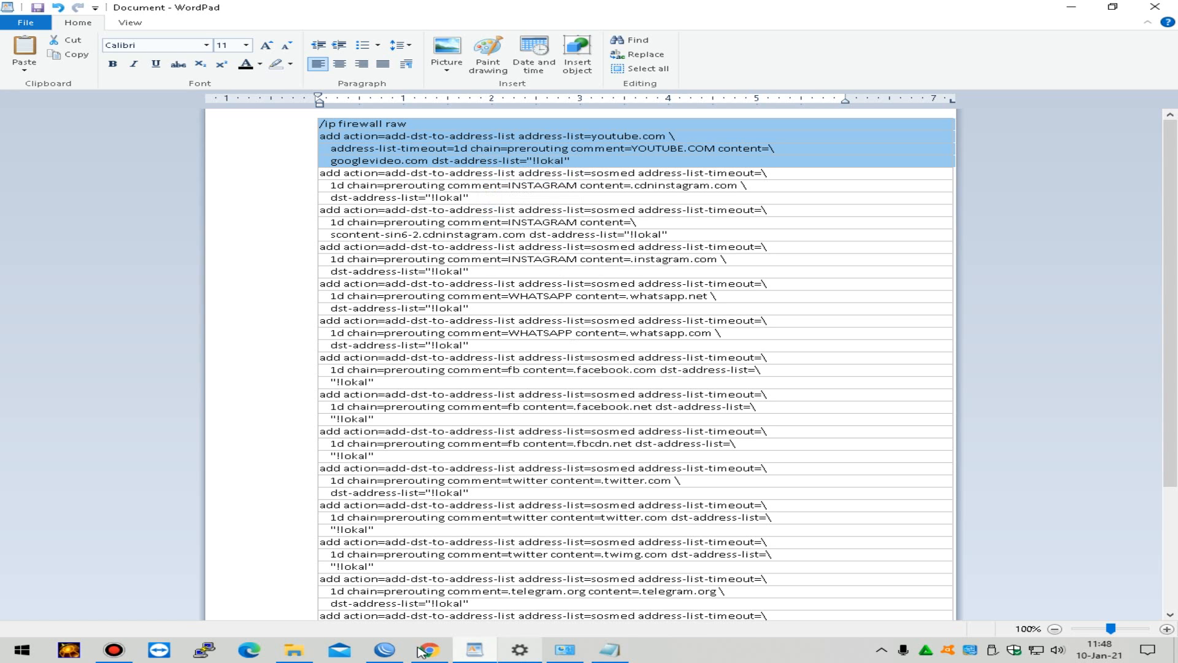
Step: Return to WinBox, paste the copied YOUTUBE.COM raw rule commands into a new terminal, and select the added rule in the firewall's raw rules
click(385, 650)
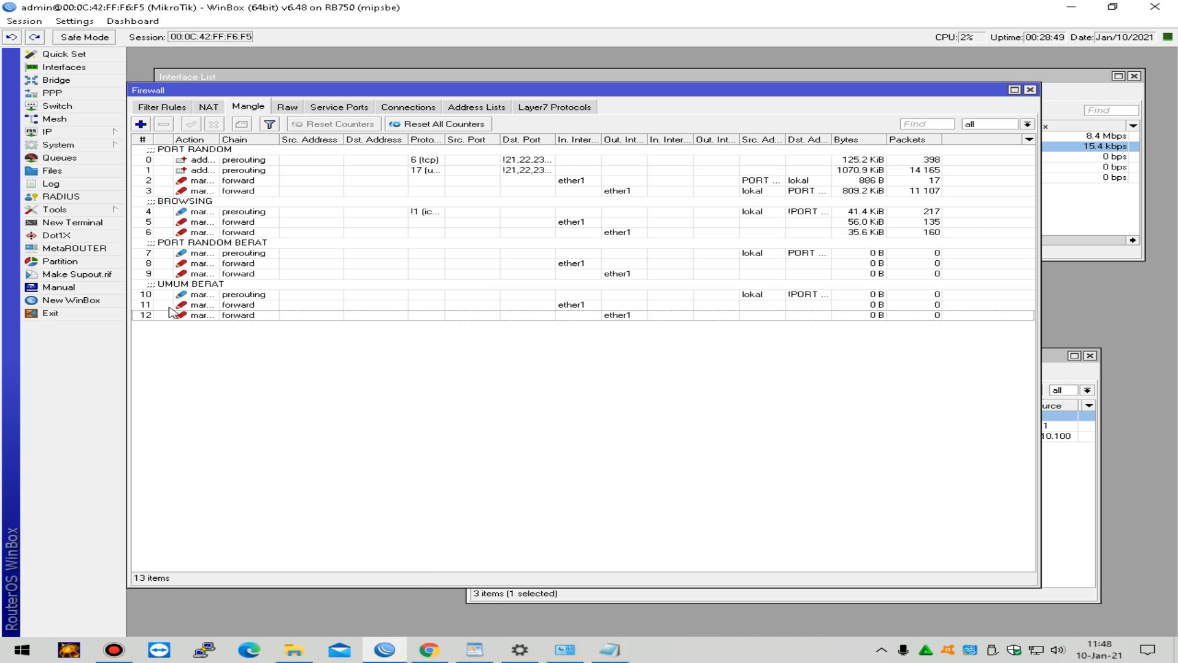
click(86, 222)
right_click(419, 332)
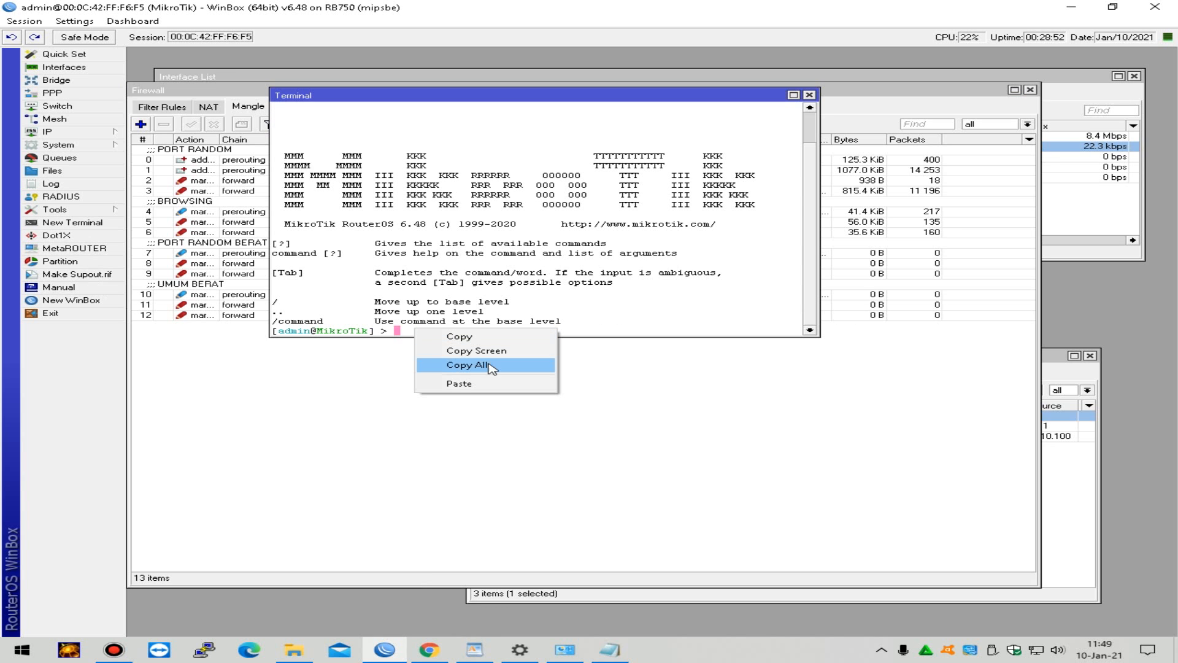
click(499, 385)
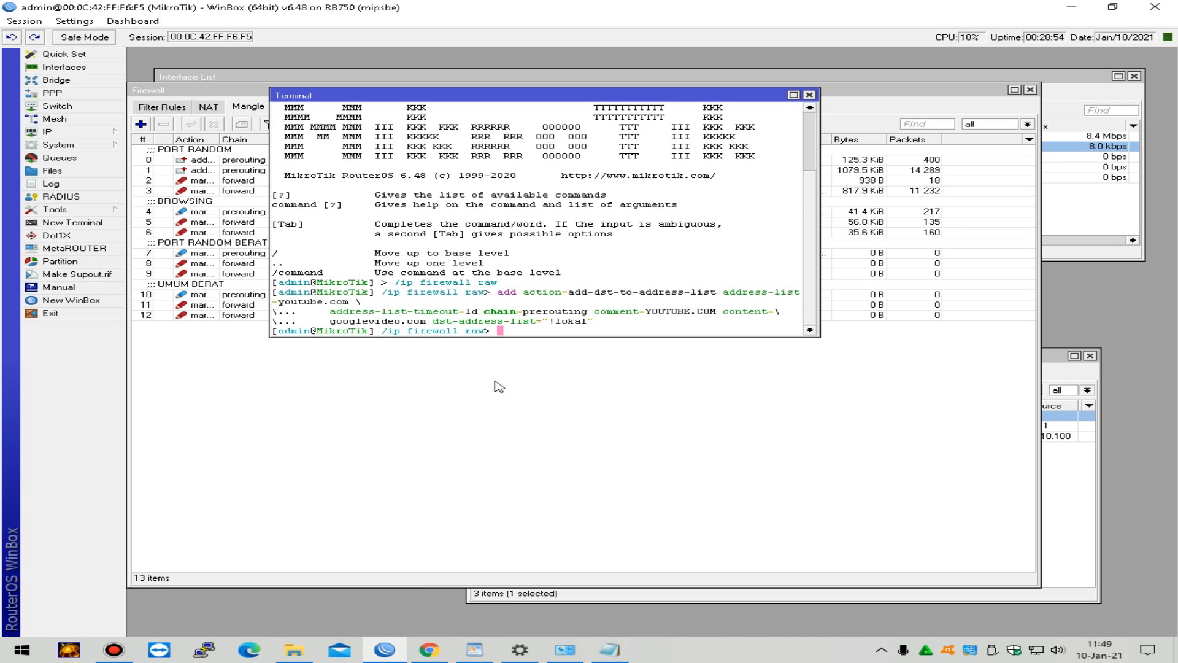
click(628, 408)
click(288, 107)
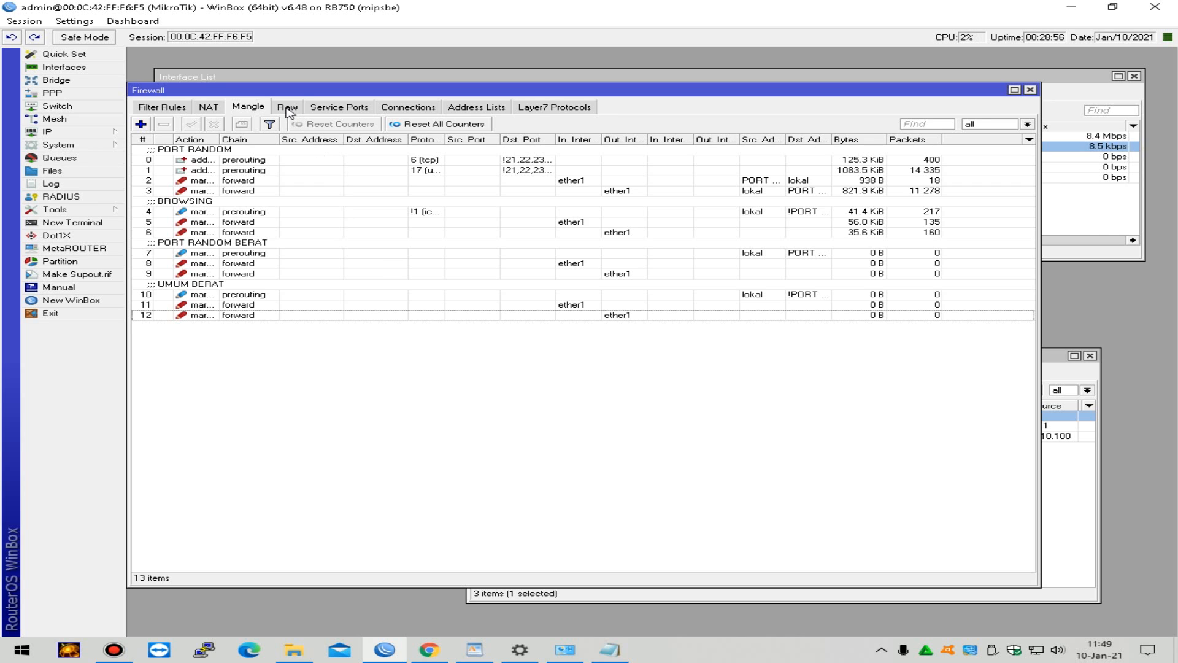
click(353, 162)
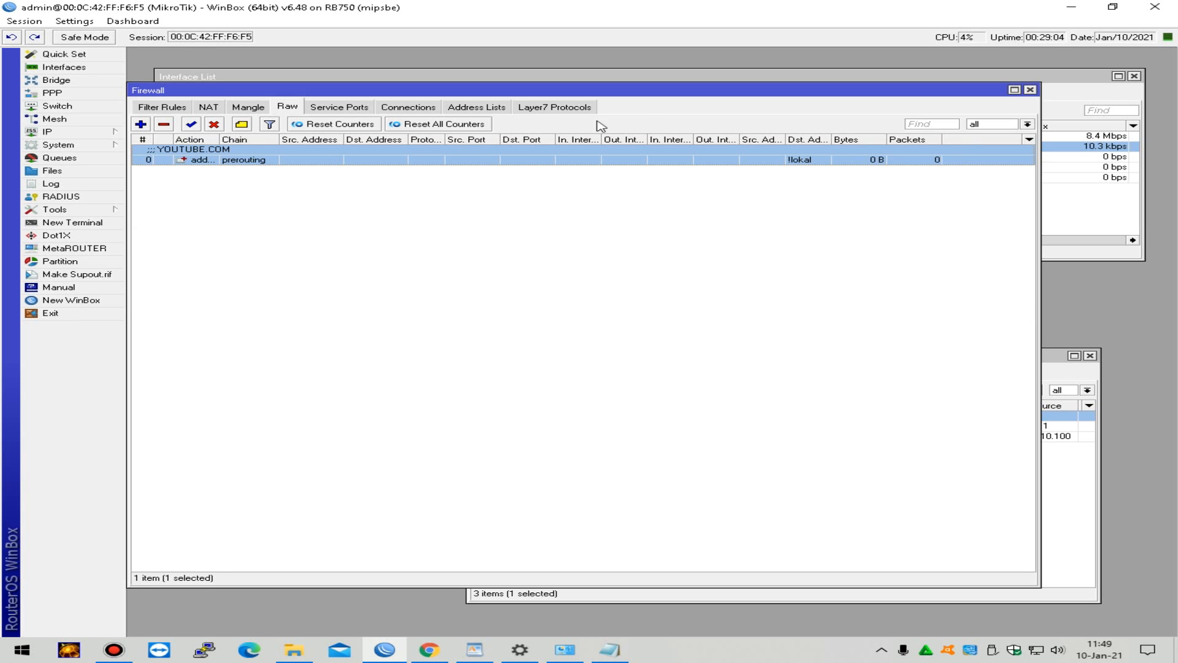
Step: Review the firewall address lists and the existing YOUTUBE.COM raw rule's general, advanced, extra and action settings
click(477, 108)
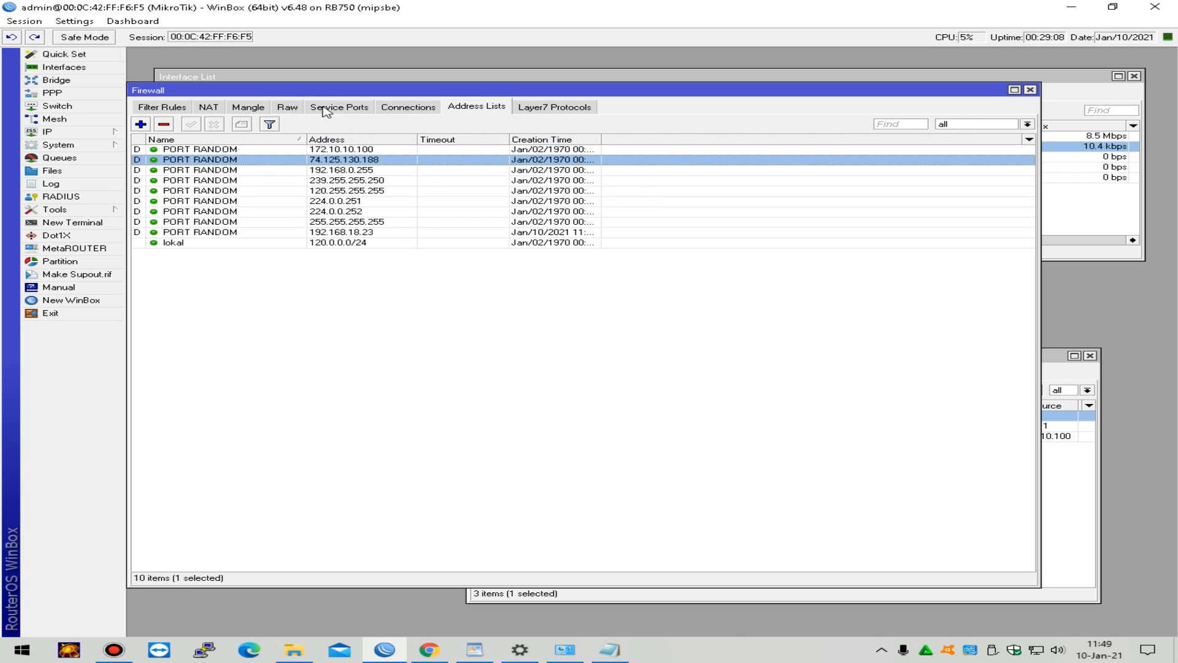
click(289, 108)
double_click(547, 159)
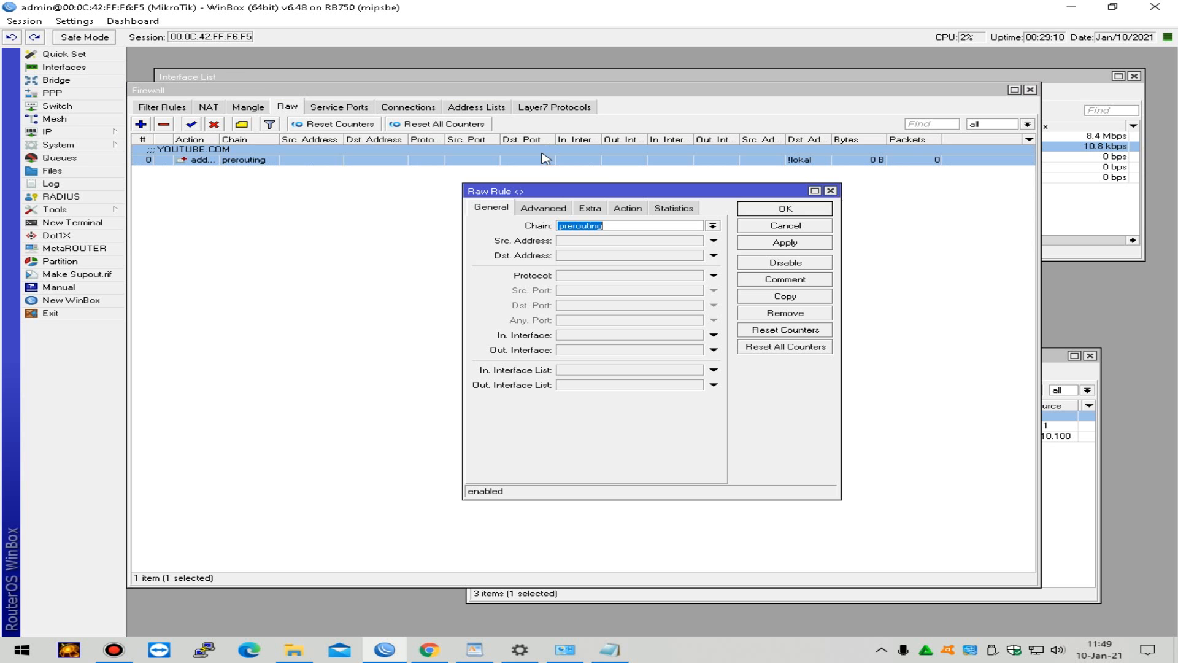
drag(593, 185, 454, 172)
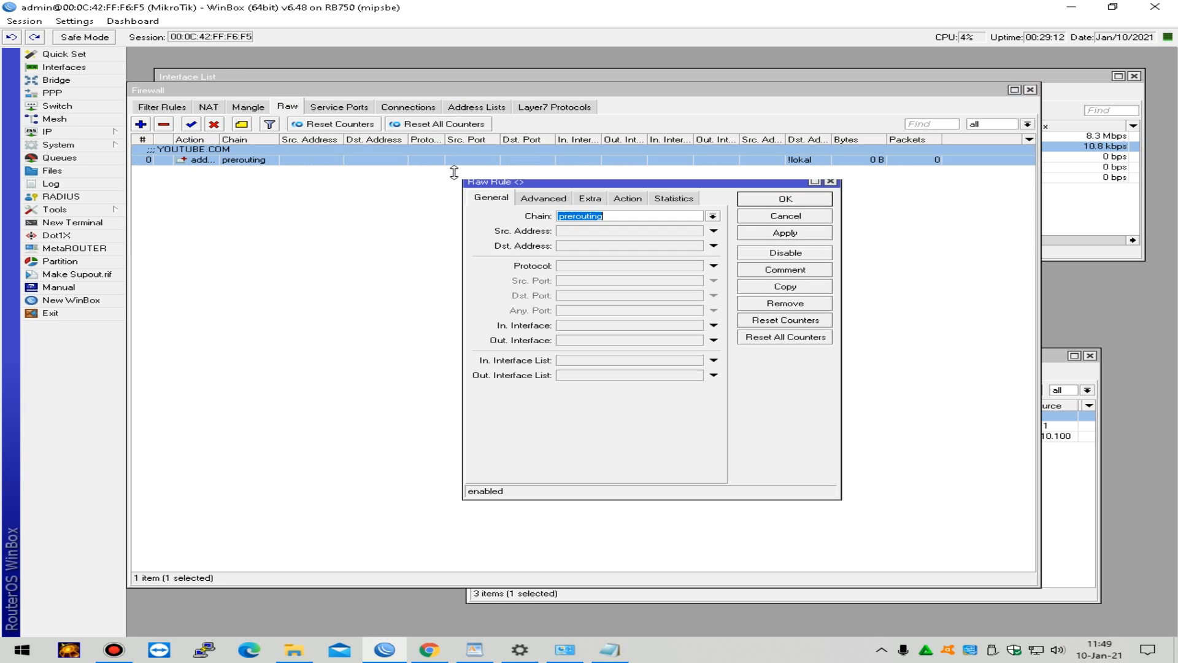
click(544, 195)
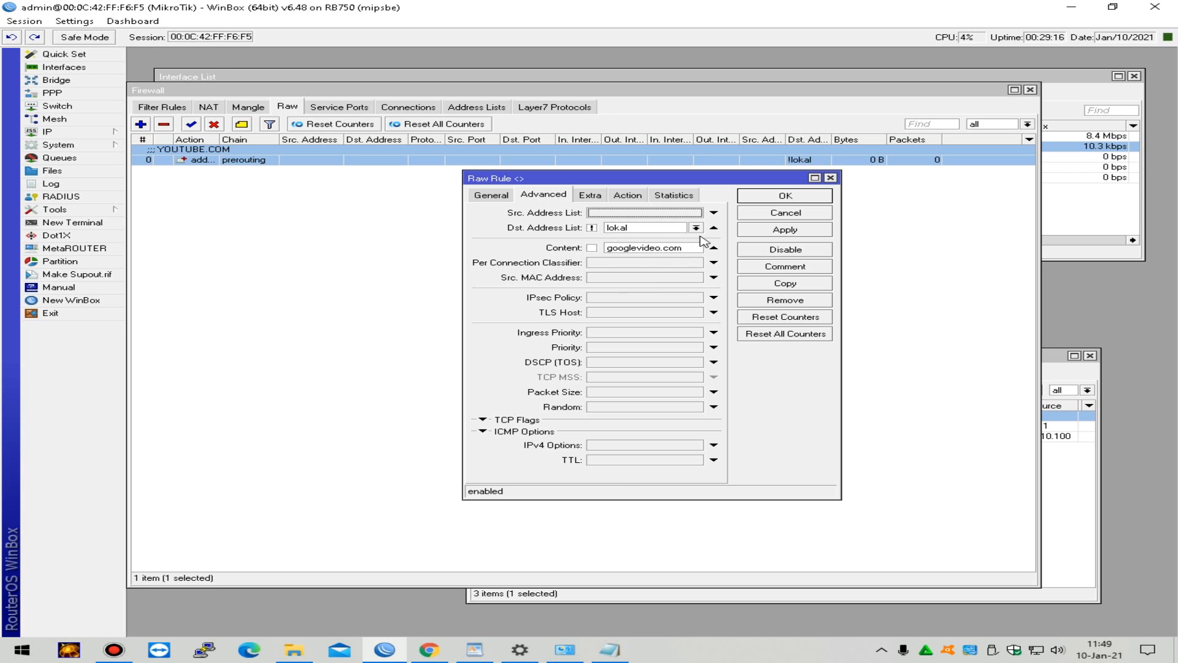
click(596, 196)
click(615, 196)
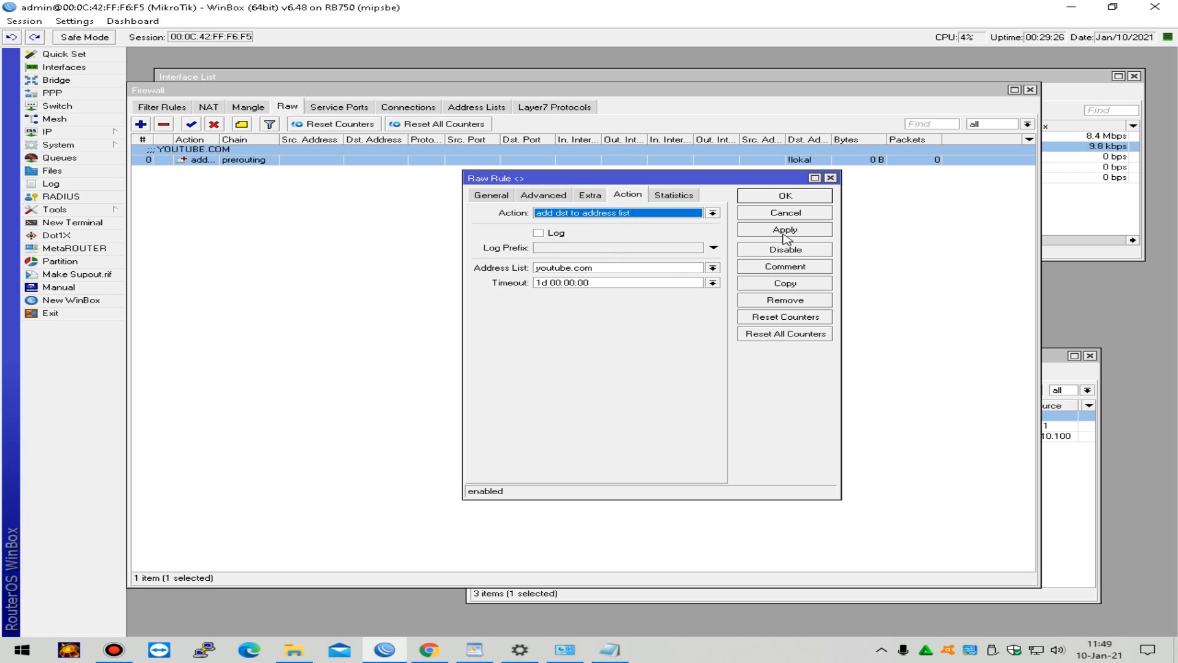
Step: Duplicate the YOUTUBE.COM raw rule, set the copy's content match to youtube.com, and save it
click(785, 283)
drag(618, 181, 634, 229)
click(558, 240)
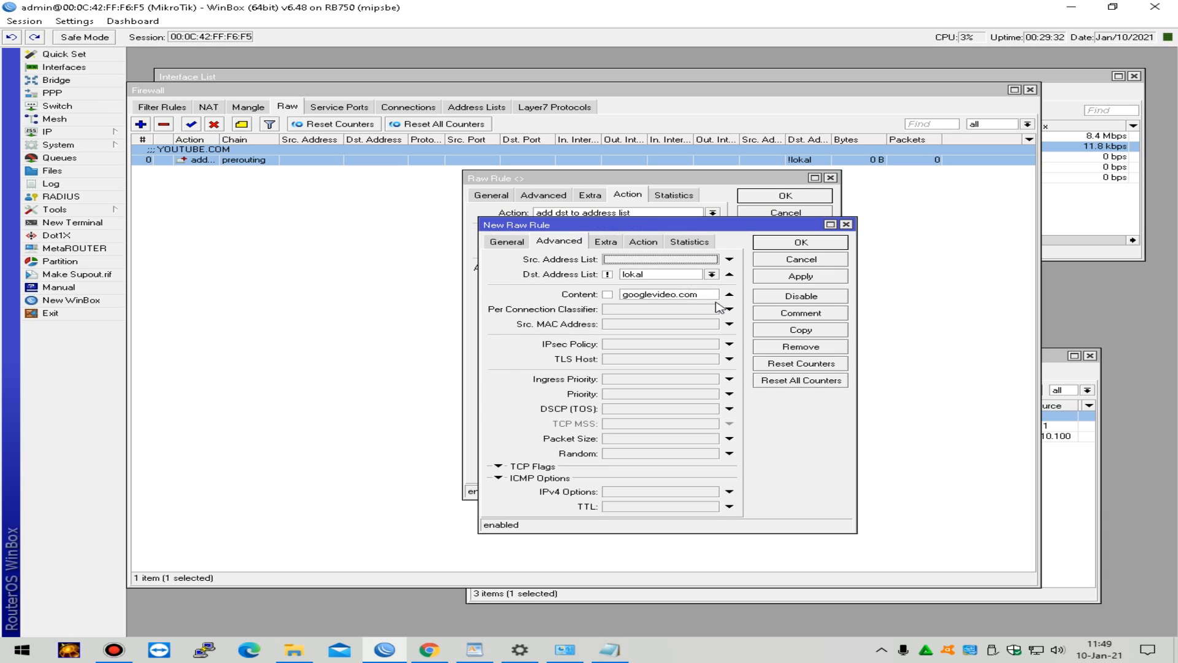
click(665, 296)
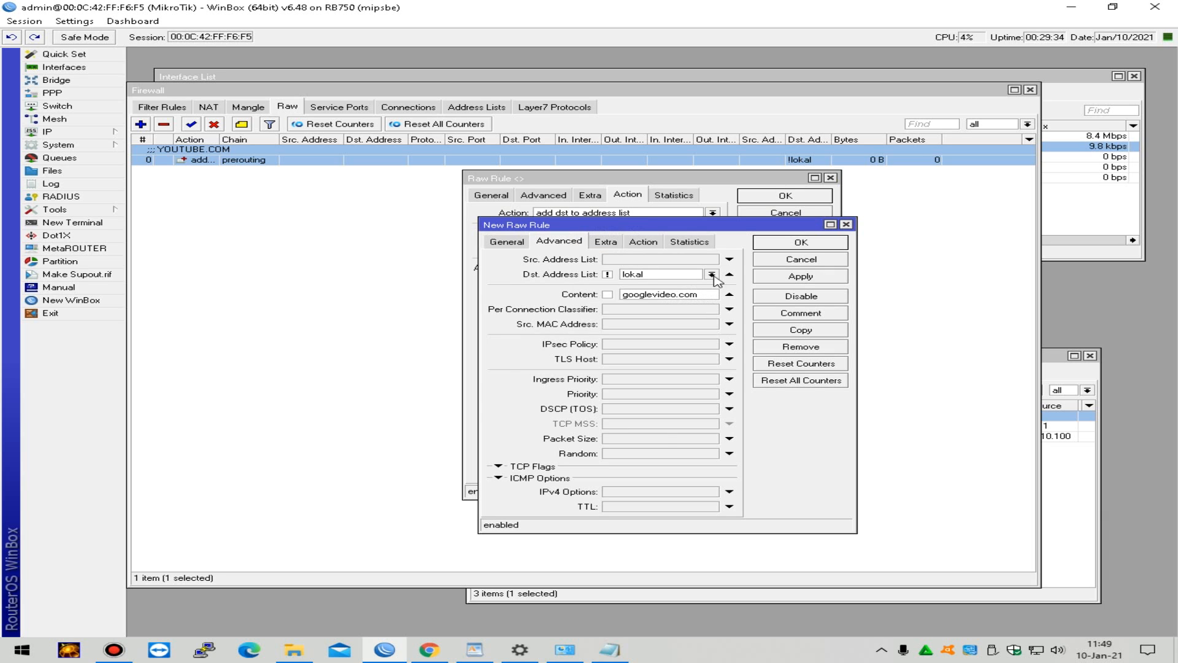
key(BackSpace)
key(BackSpace)
key(BackSpace)
click(777, 277)
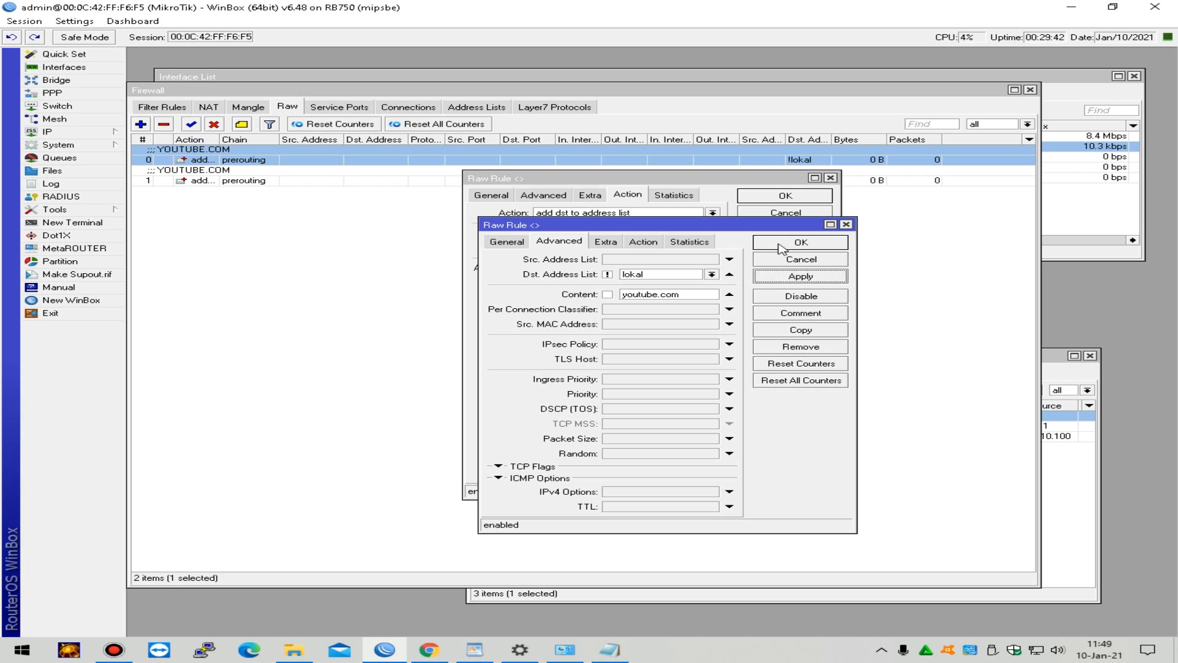
click(782, 242)
click(785, 213)
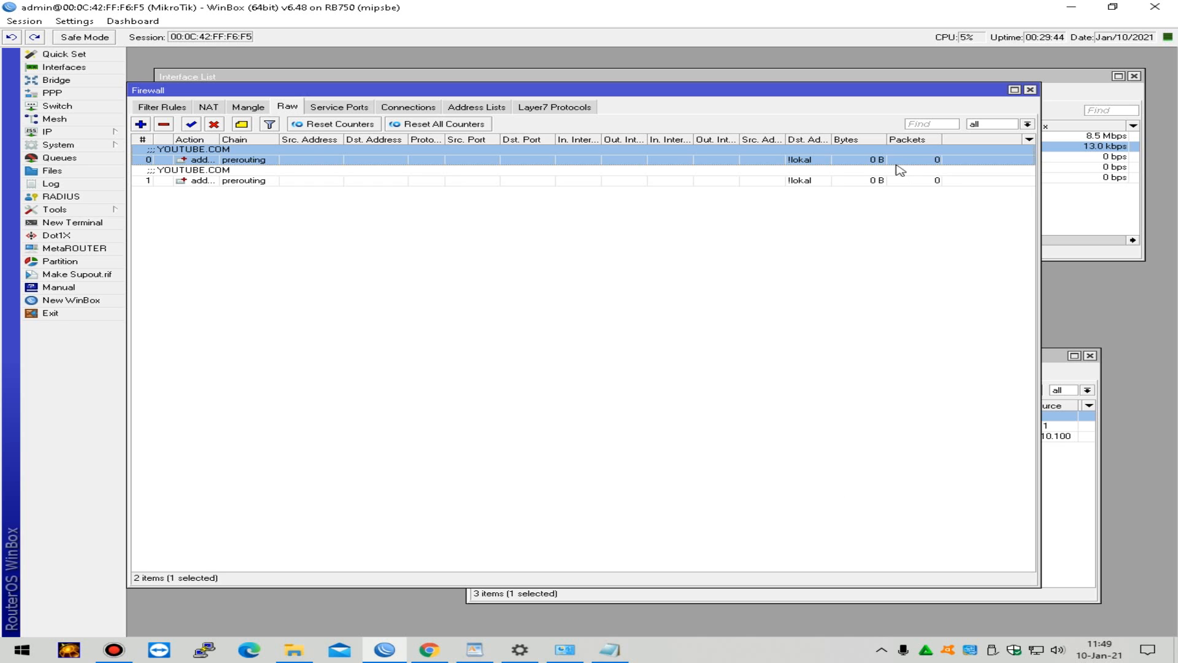
click(854, 174)
click(854, 162)
Step: Start a new mangle rule with the comment STREAMING and set its chain to forward
click(245, 108)
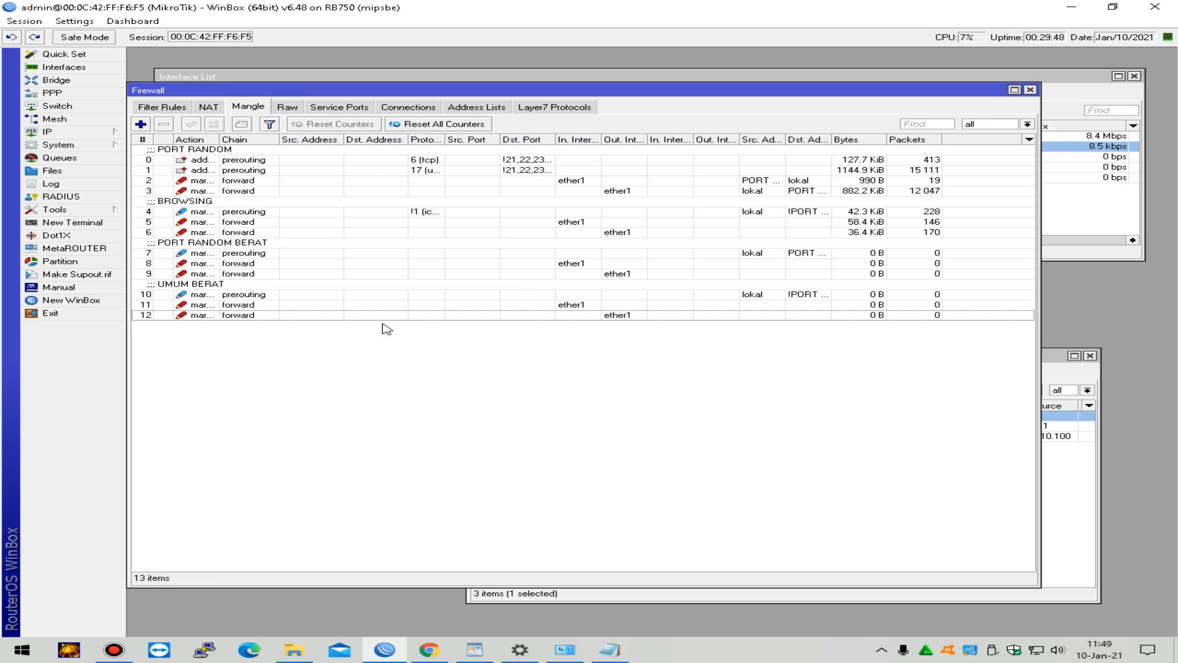
click(140, 124)
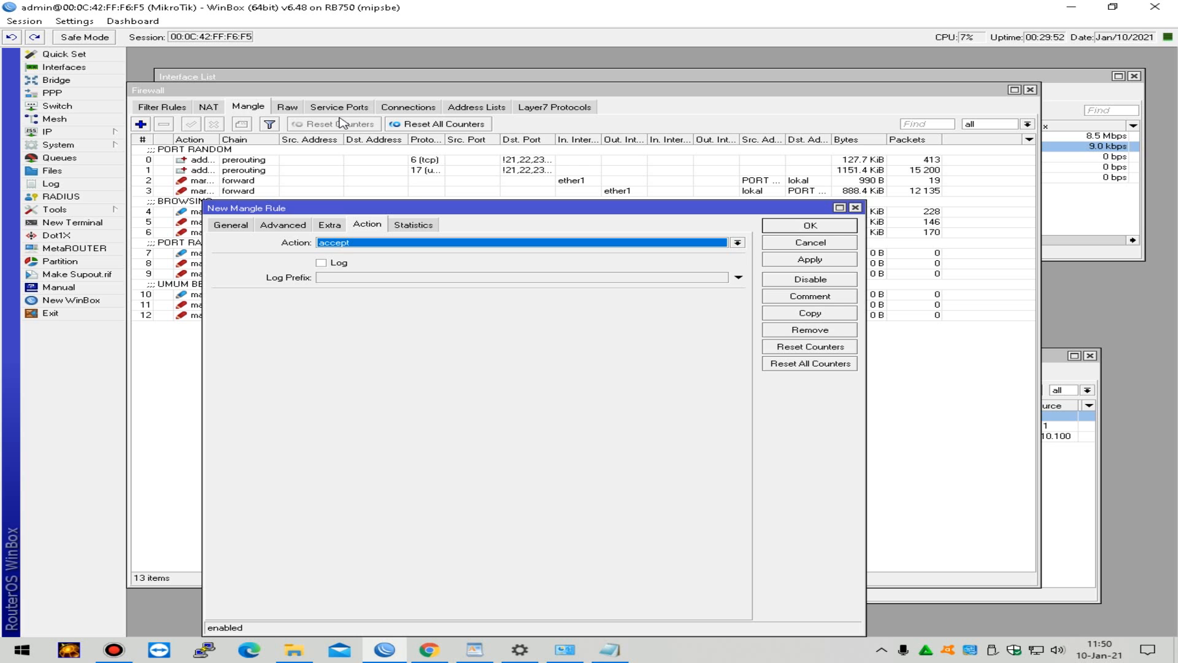
drag(495, 213, 562, 199)
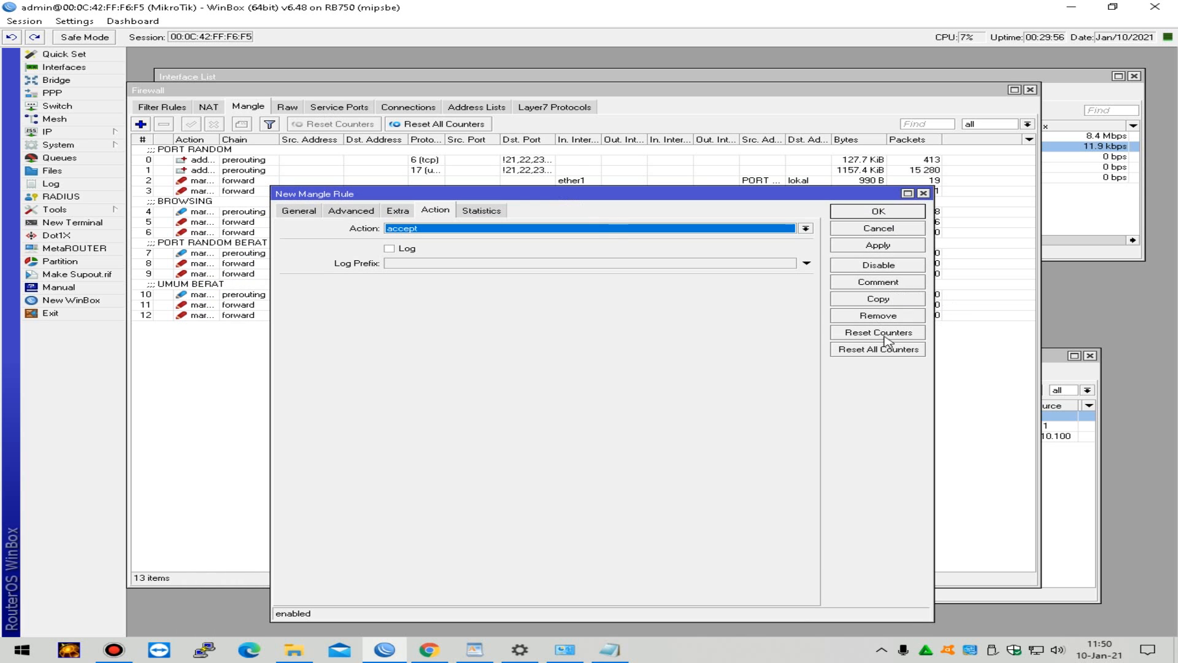
click(884, 284)
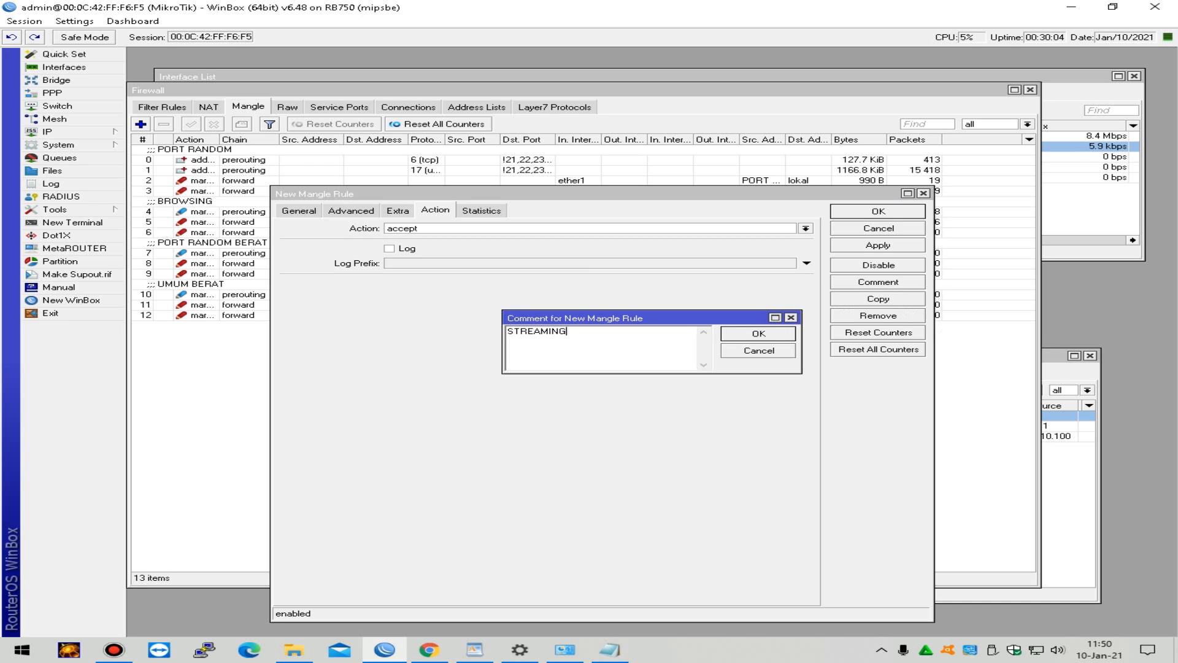
click(756, 336)
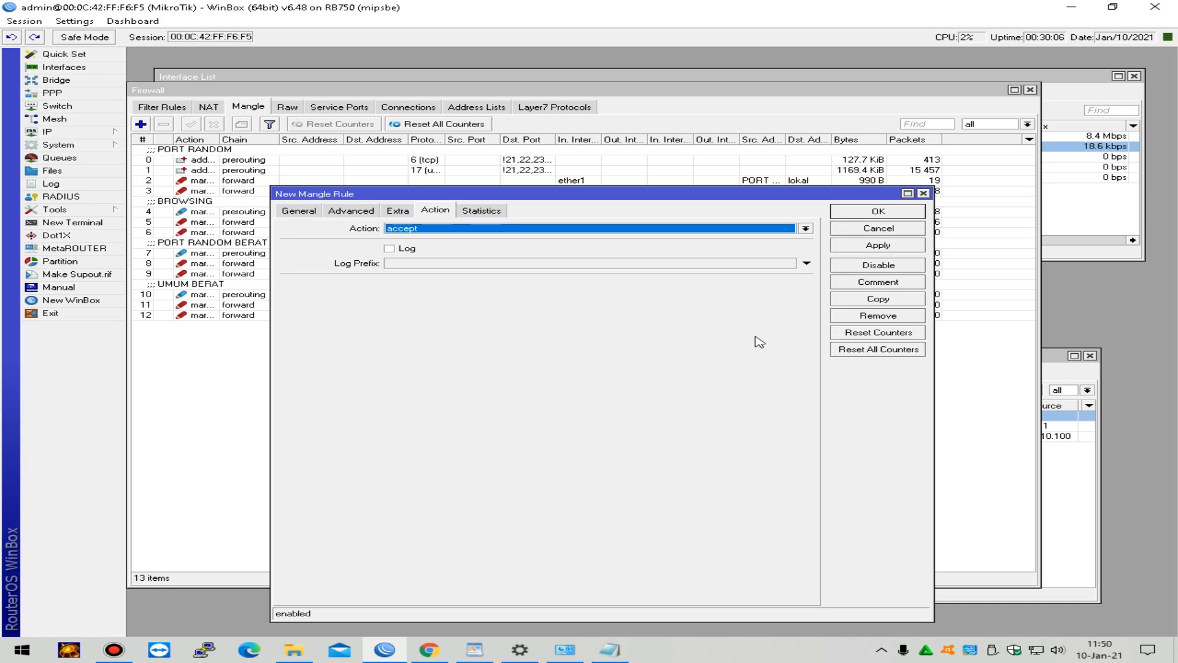
click(318, 213)
click(806, 228)
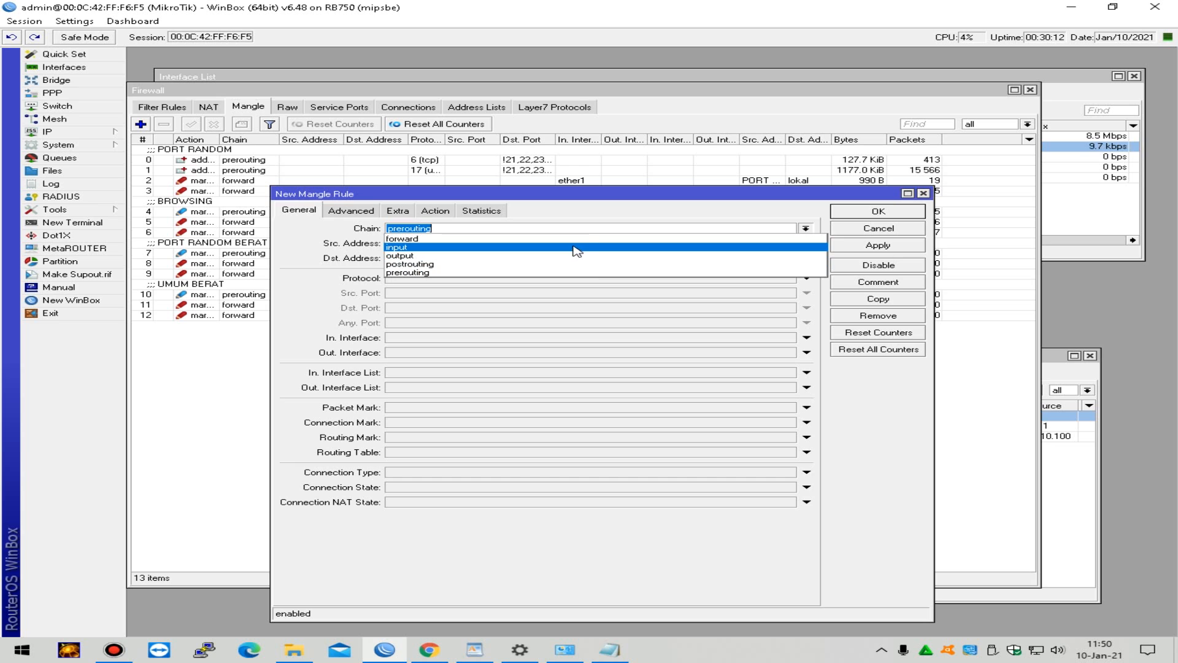
click(588, 239)
Step: Set the new mangle rule's source address list to youtube.com and destination address list to lokal
click(330, 212)
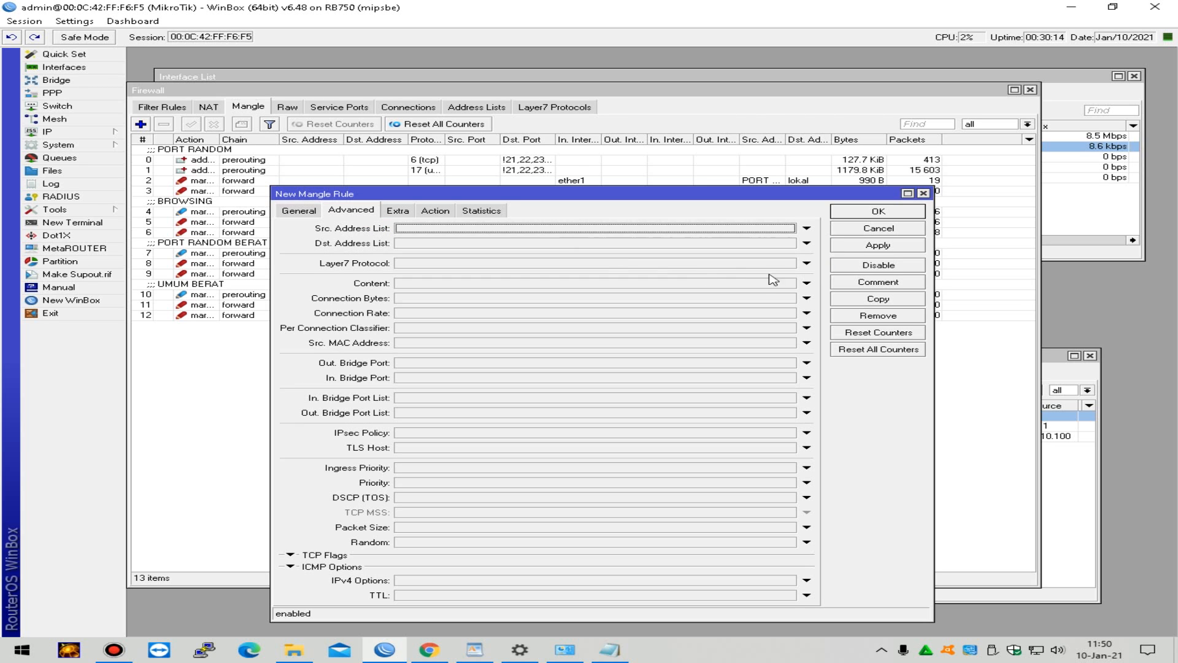
click(789, 231)
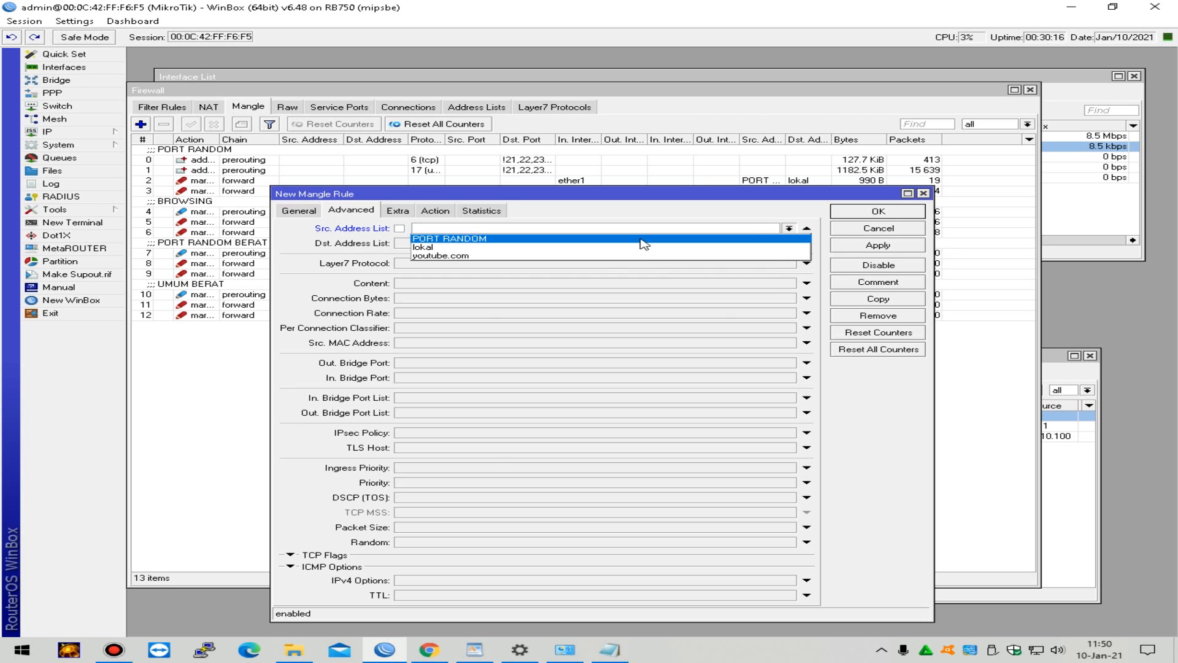
click(543, 255)
click(789, 229)
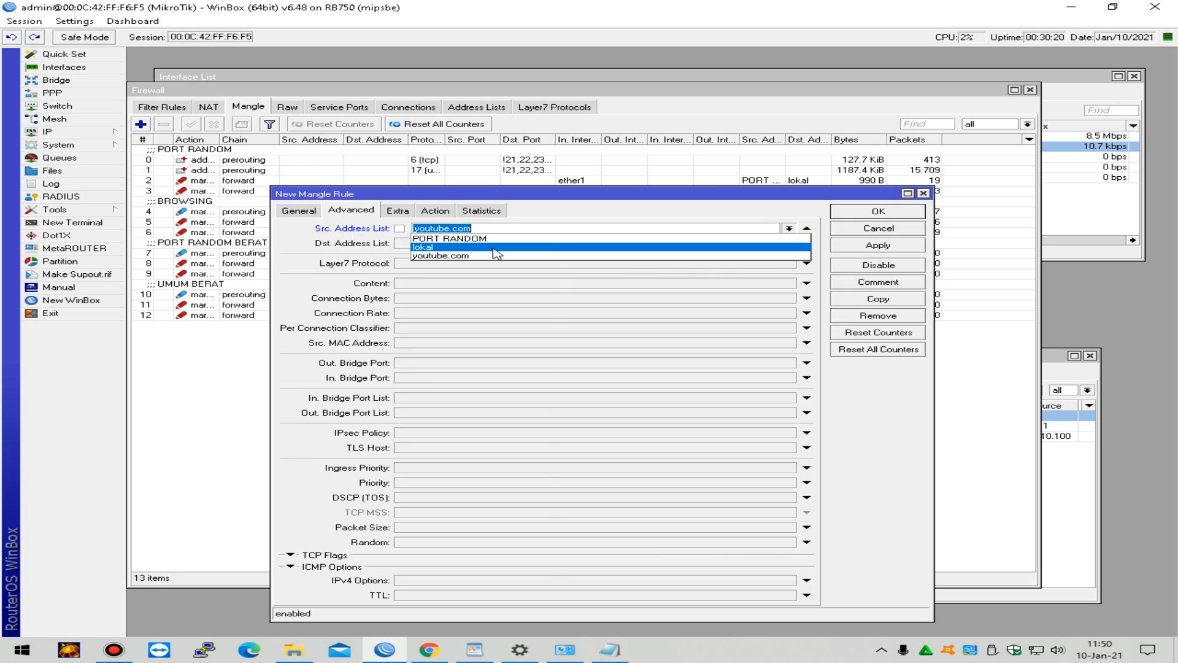
click(477, 257)
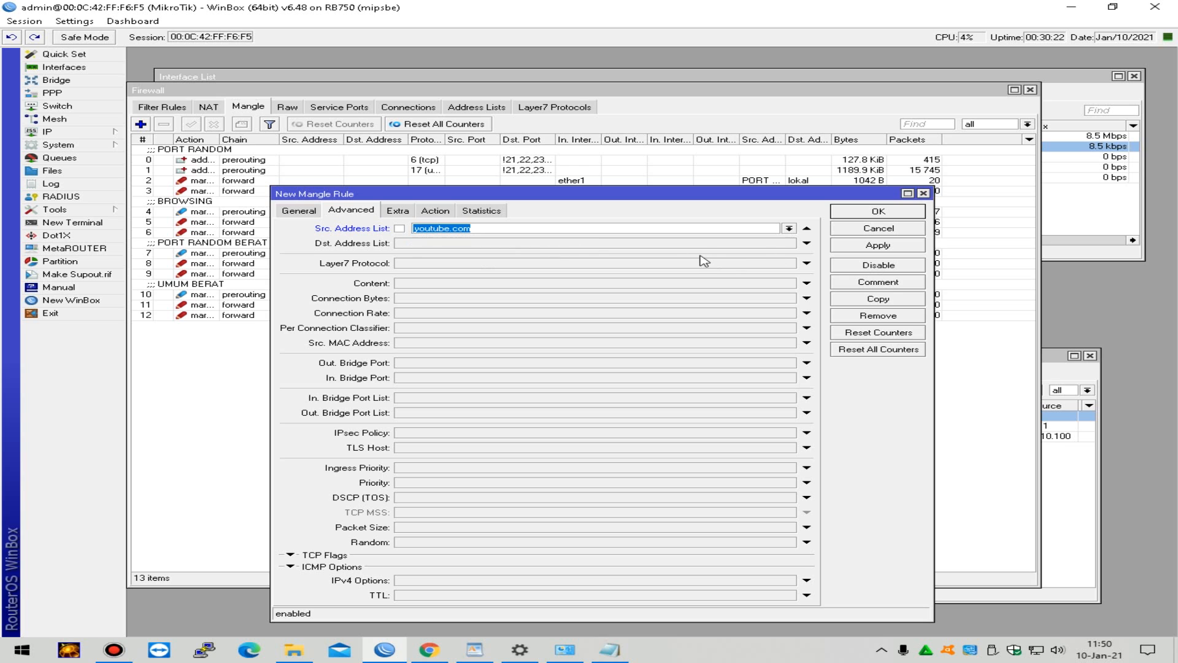
click(787, 243)
click(543, 262)
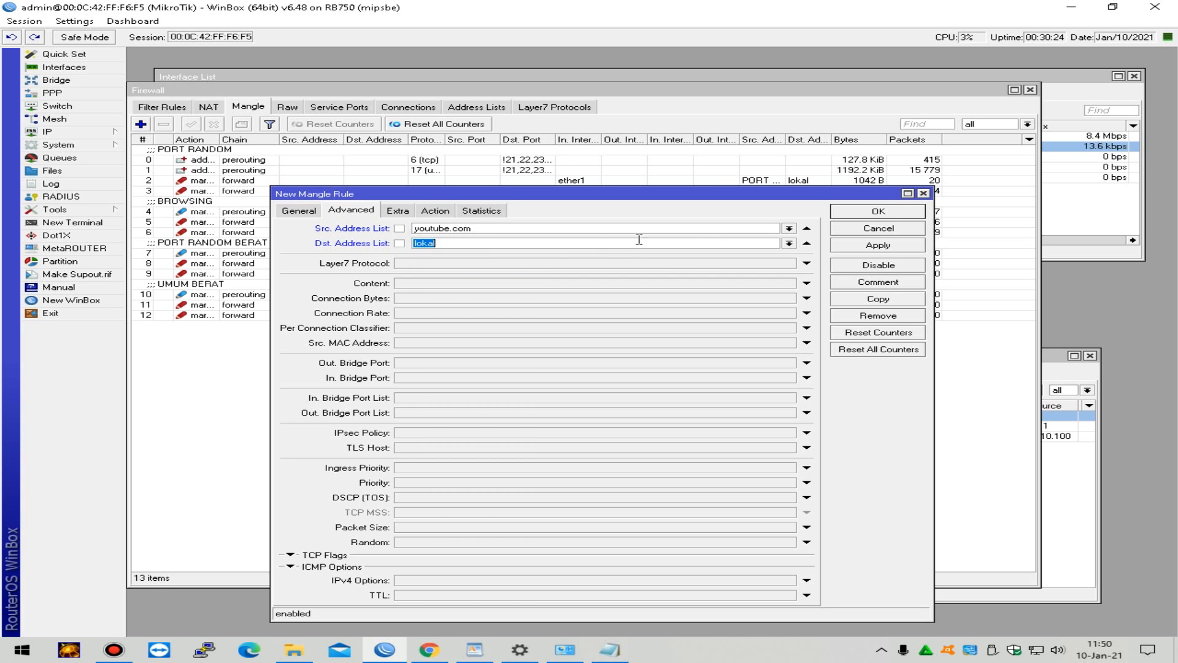
Step: Set the rule's action to mark packet with the new packet mark STREAMING DOWN ISP1, and save the rule
click(437, 211)
click(491, 227)
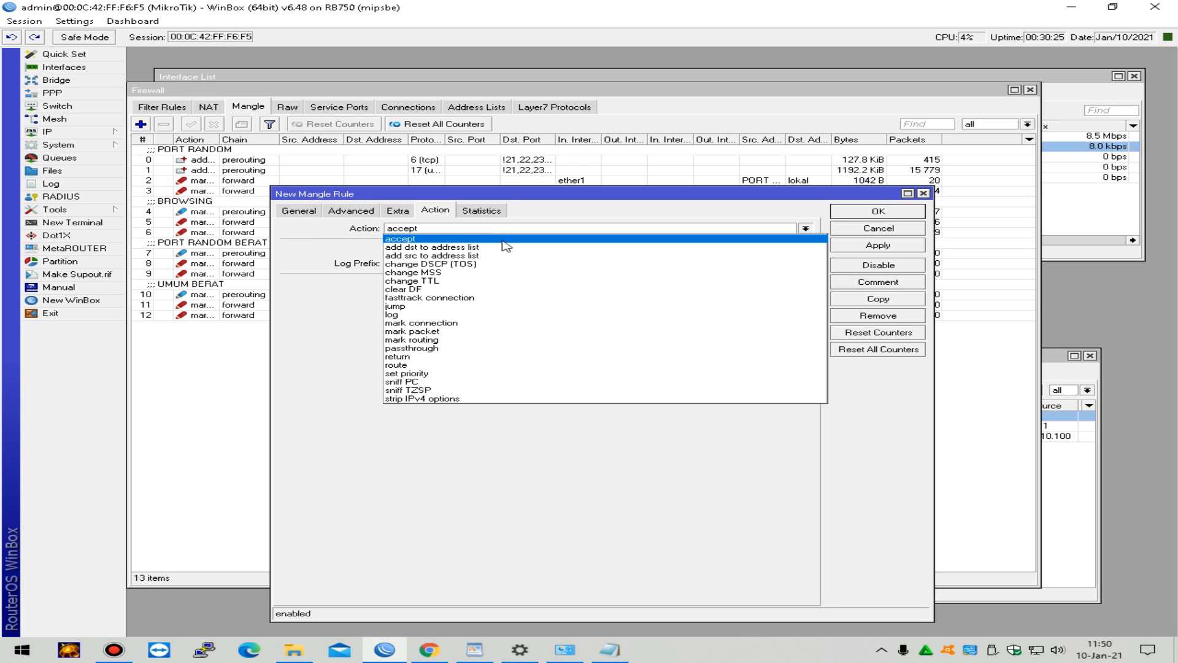
click(509, 331)
click(470, 283)
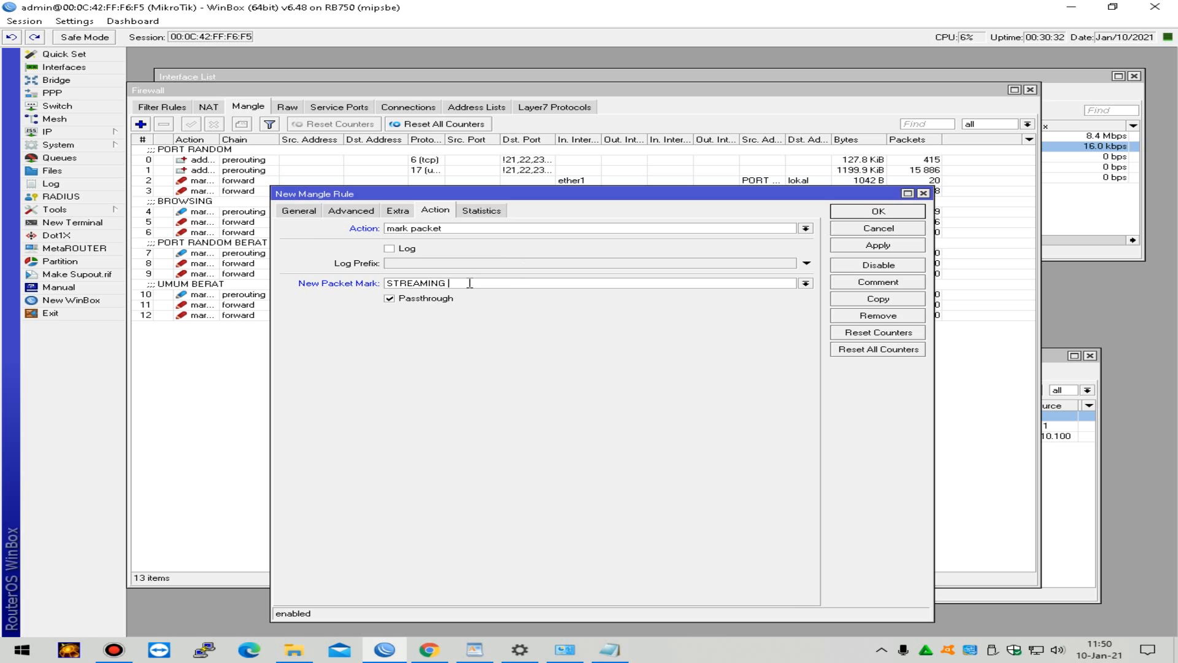
text(STREAMING DOWN ISP)
click(878, 245)
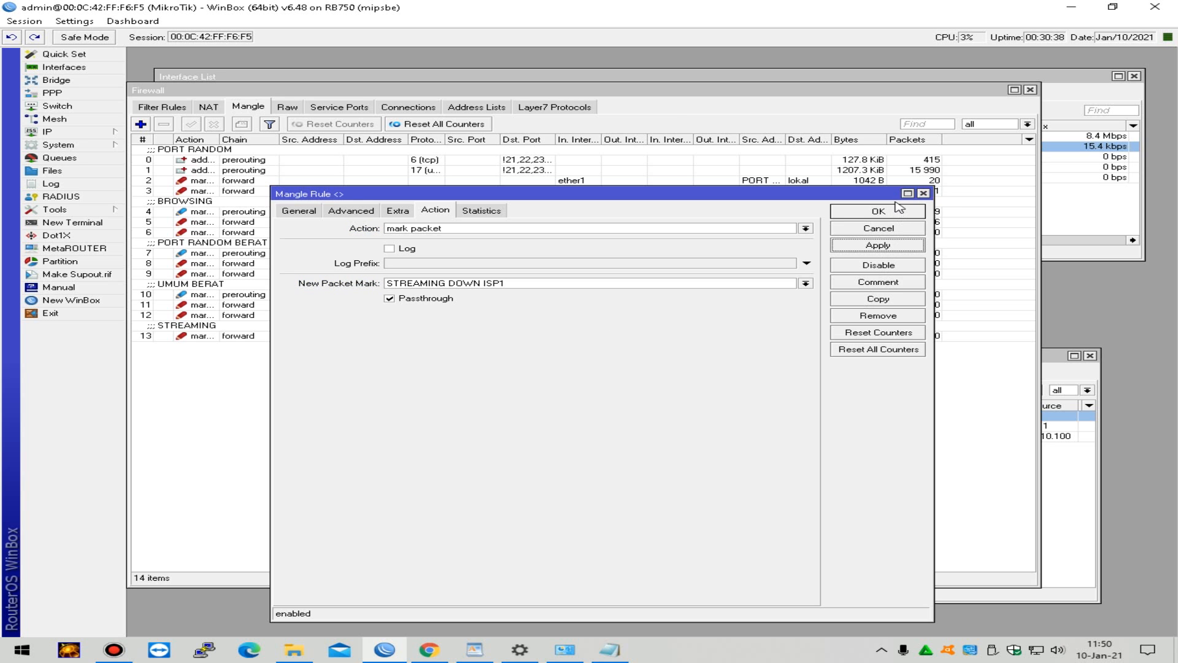
click(896, 211)
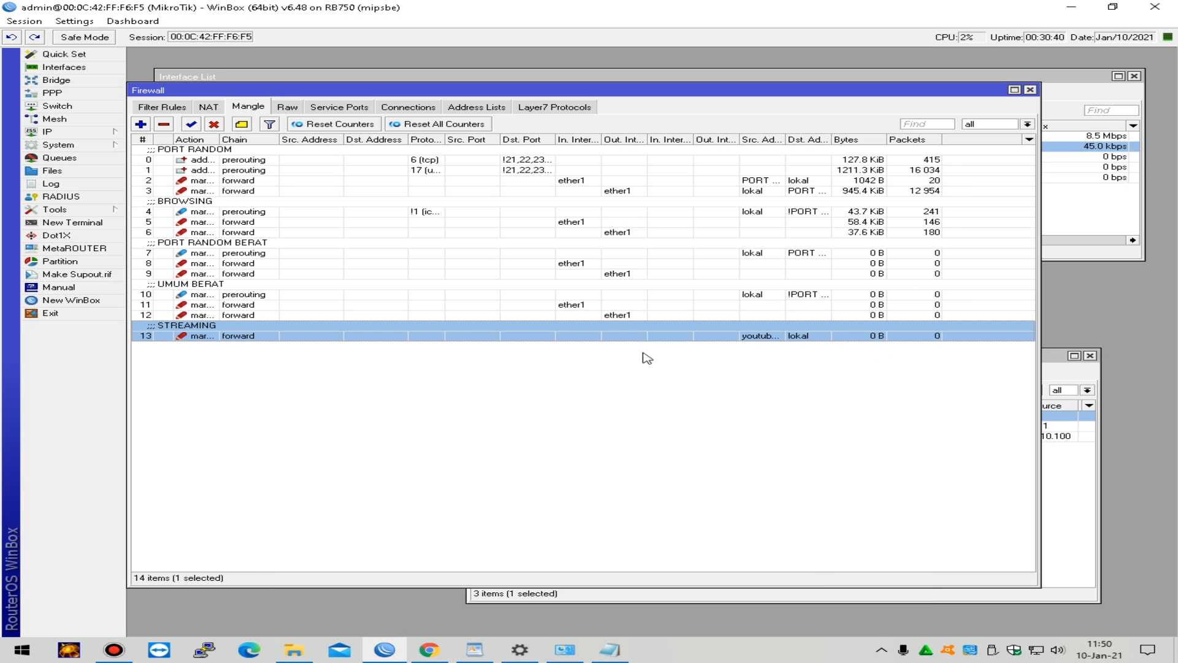
double_click(303, 335)
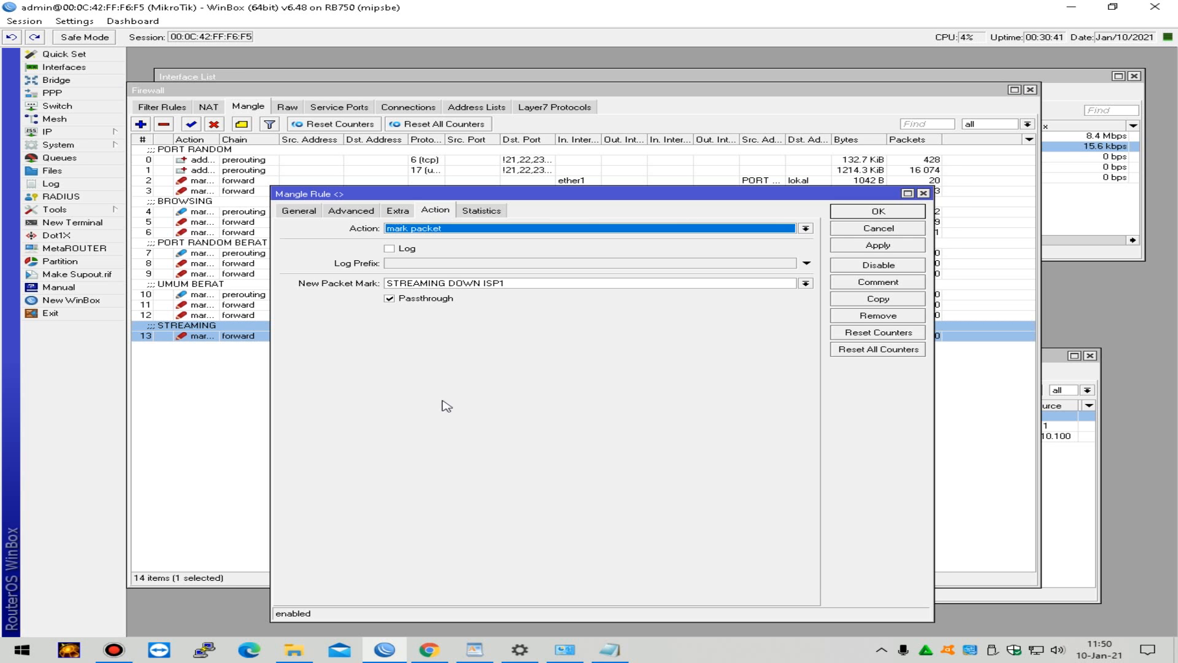
click(878, 300)
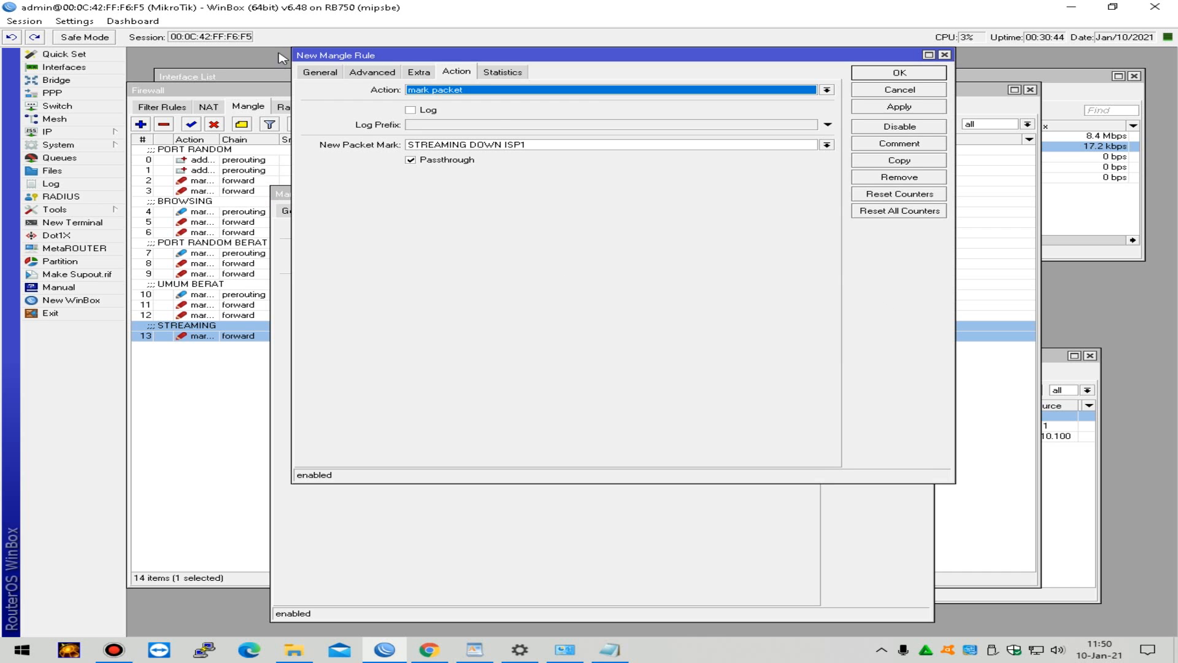
drag(429, 56, 488, 133)
click(384, 149)
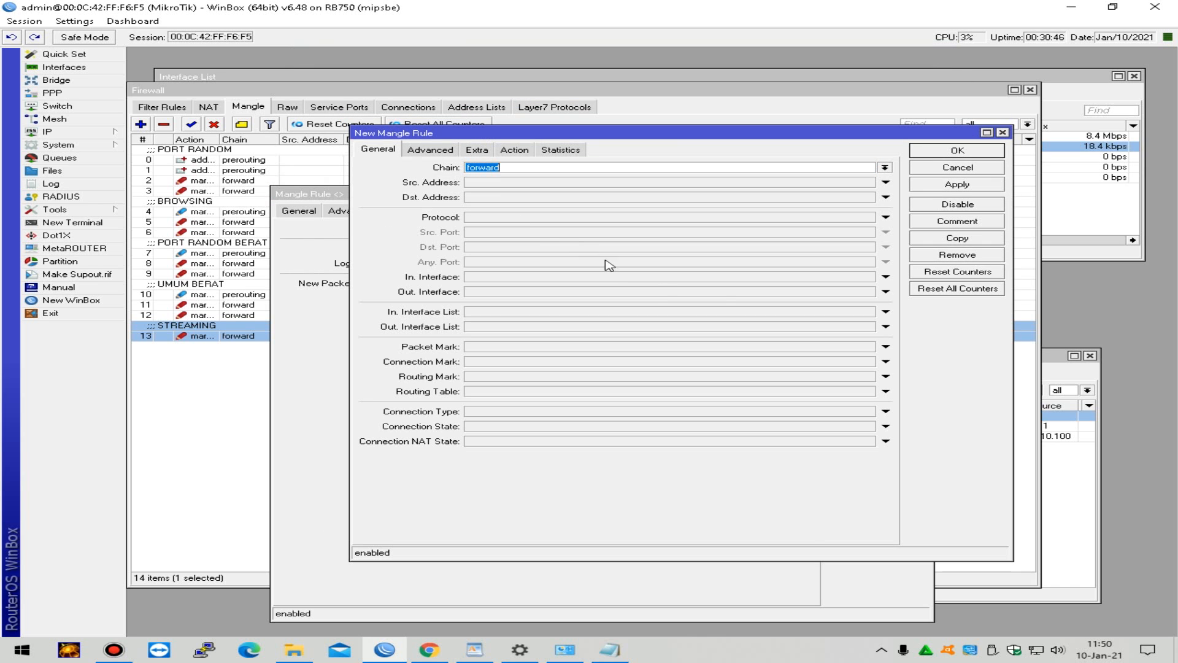
click(997, 168)
Step: Set the STREAMING mangle rule's input interface to ether1 and save the rule
click(305, 210)
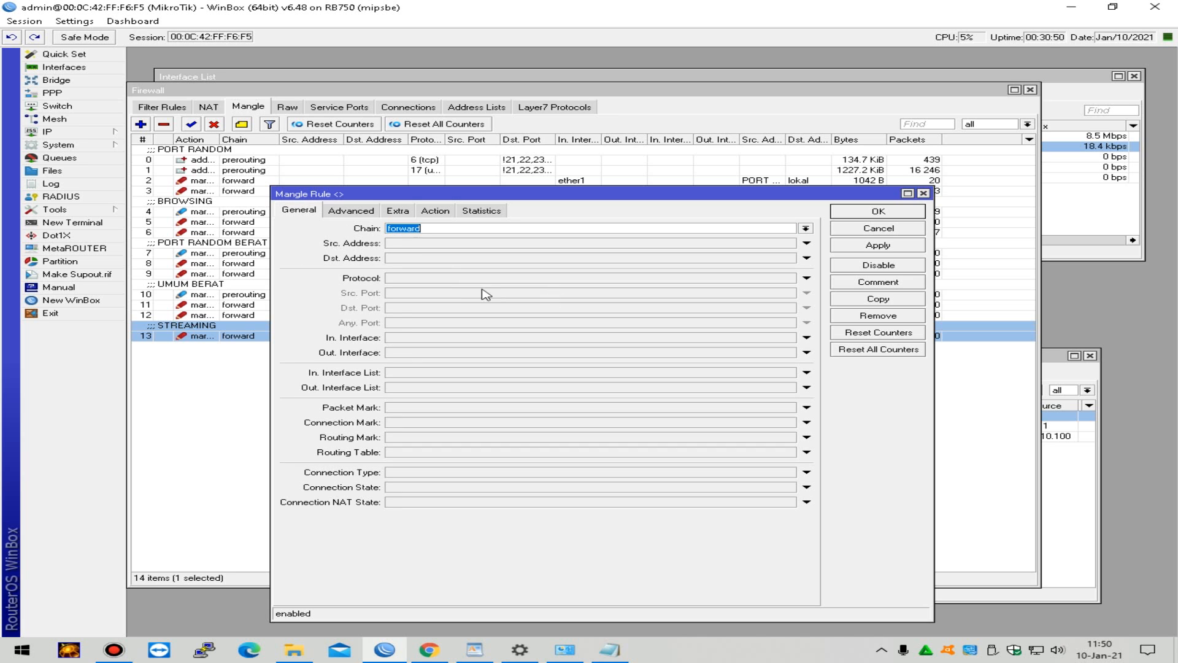
click(589, 339)
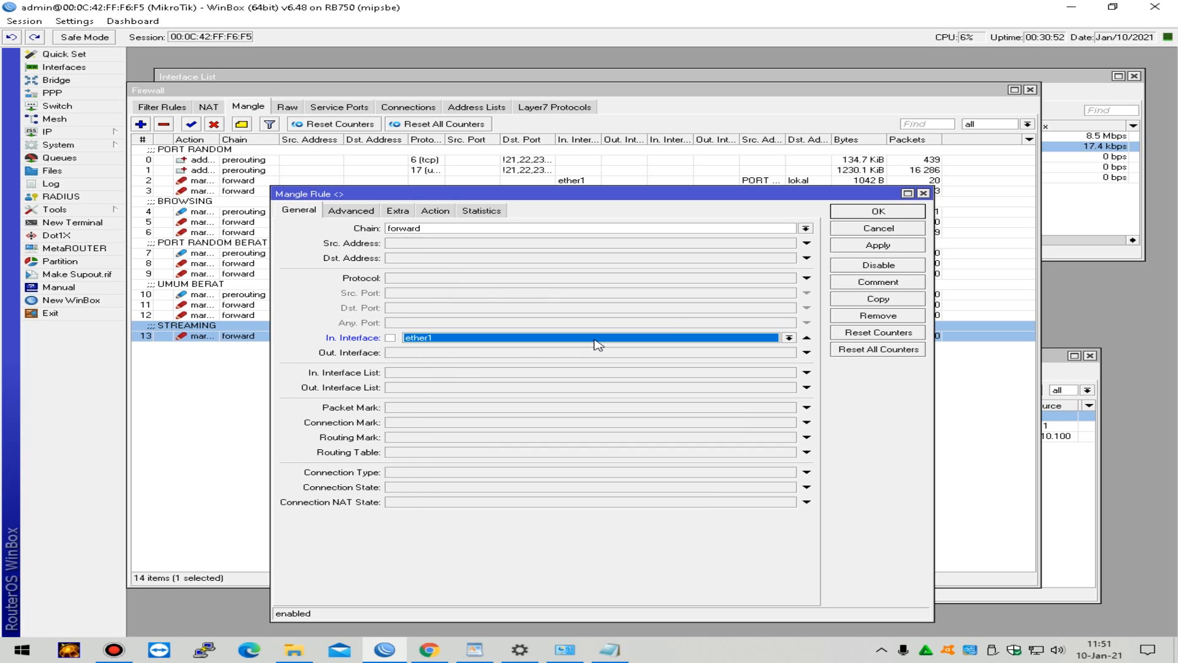
click(884, 247)
click(915, 214)
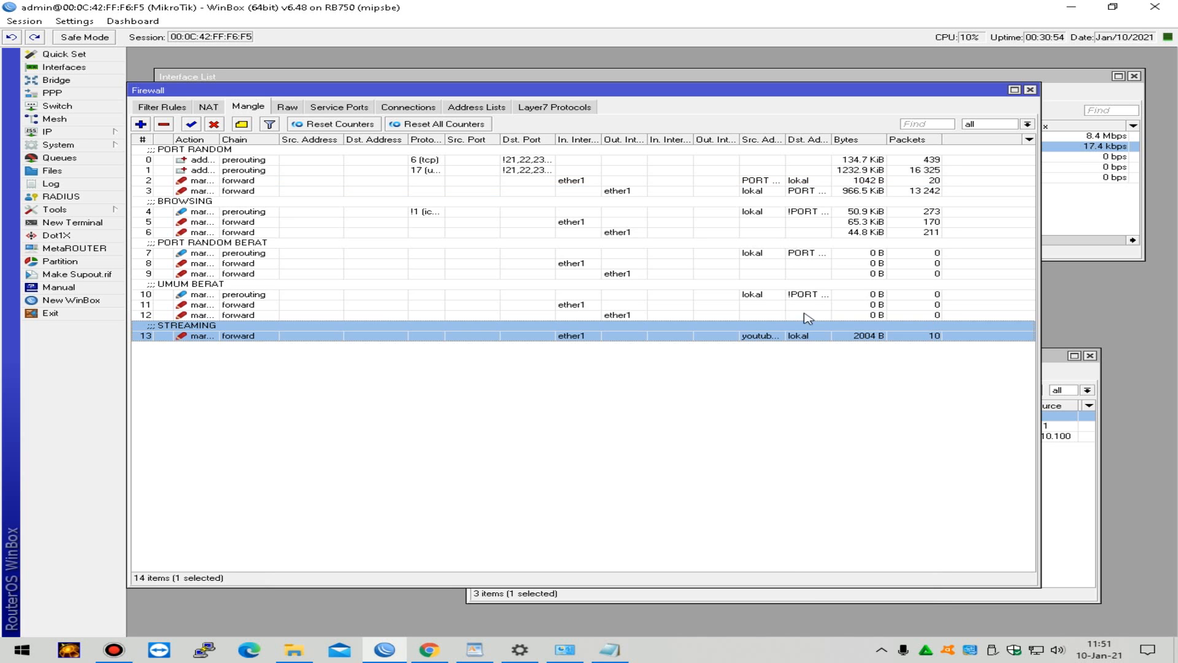
Step: Duplicate the STREAMING mangle rule, clear the copy's input interface and enable its output interface instead
double_click(775, 339)
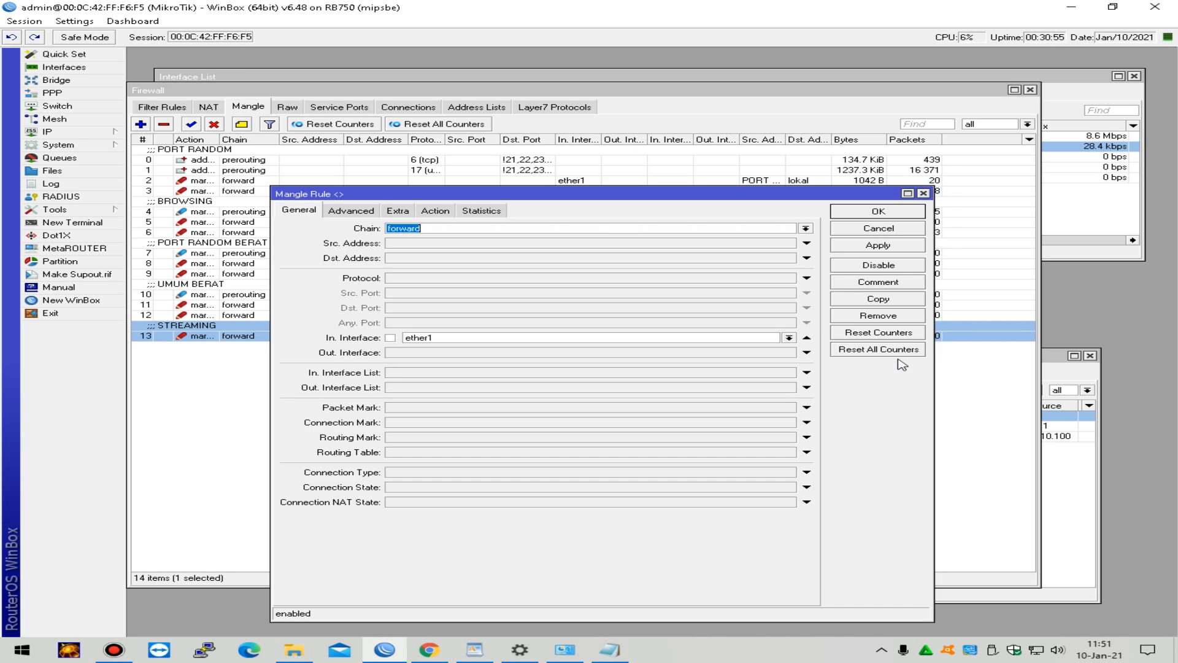
click(878, 301)
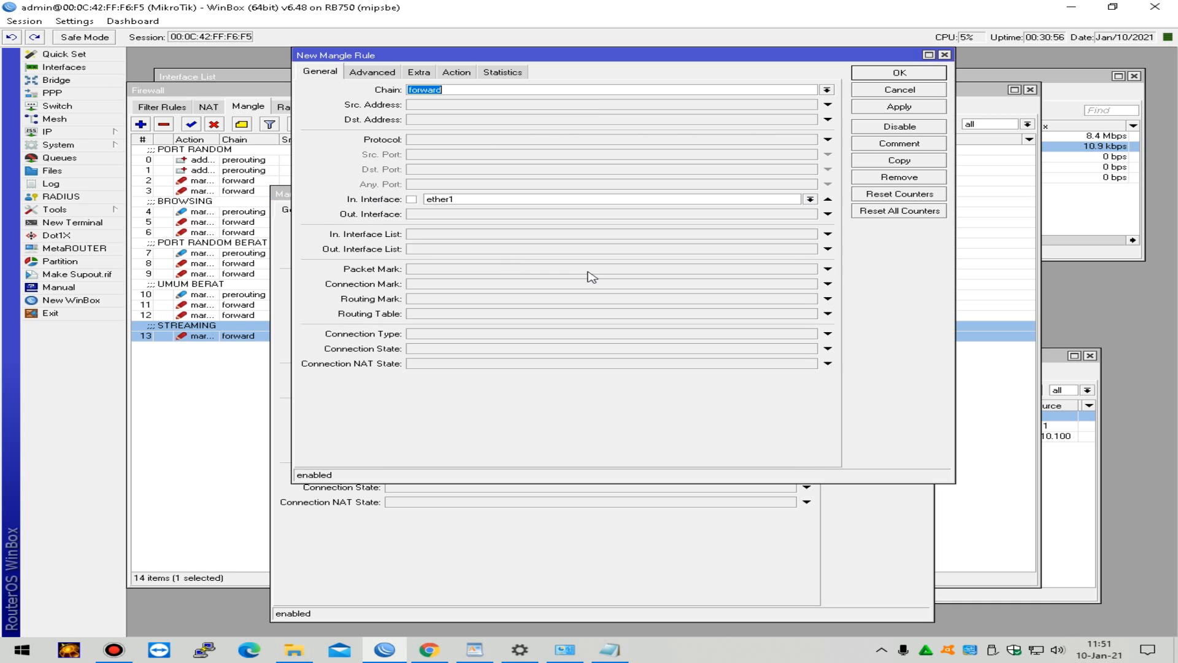
click(827, 199)
click(743, 215)
click(724, 219)
Step: Edit the DOWN part of the copied rule's new packet mark
click(448, 74)
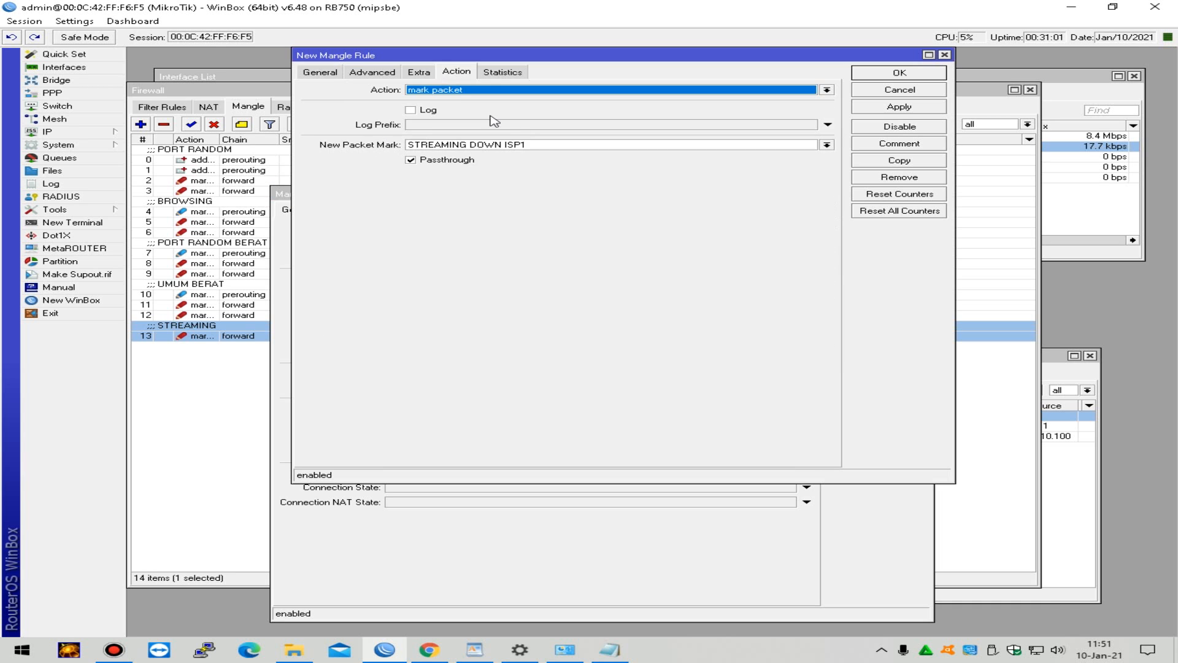
click(493, 148)
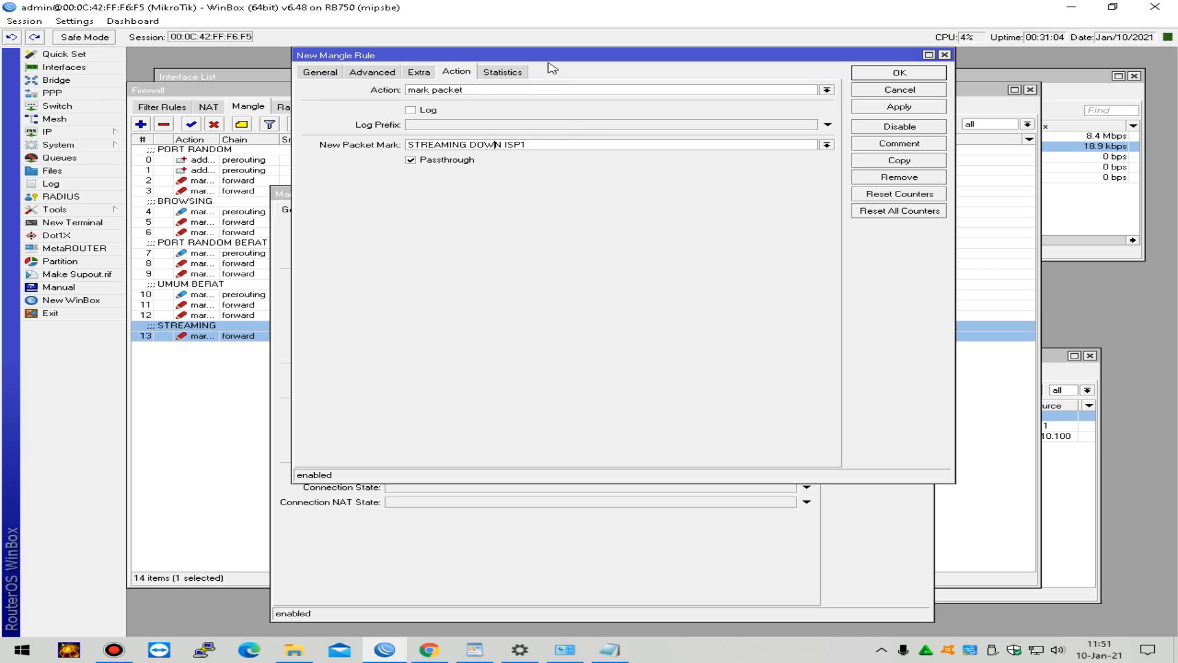
key(BackSpace)
key(BackSpace)
Step: Set the copied STREAMING rule's source address list to lokal and destination address list to youtube.com, and save both open rules
click(372, 73)
click(810, 90)
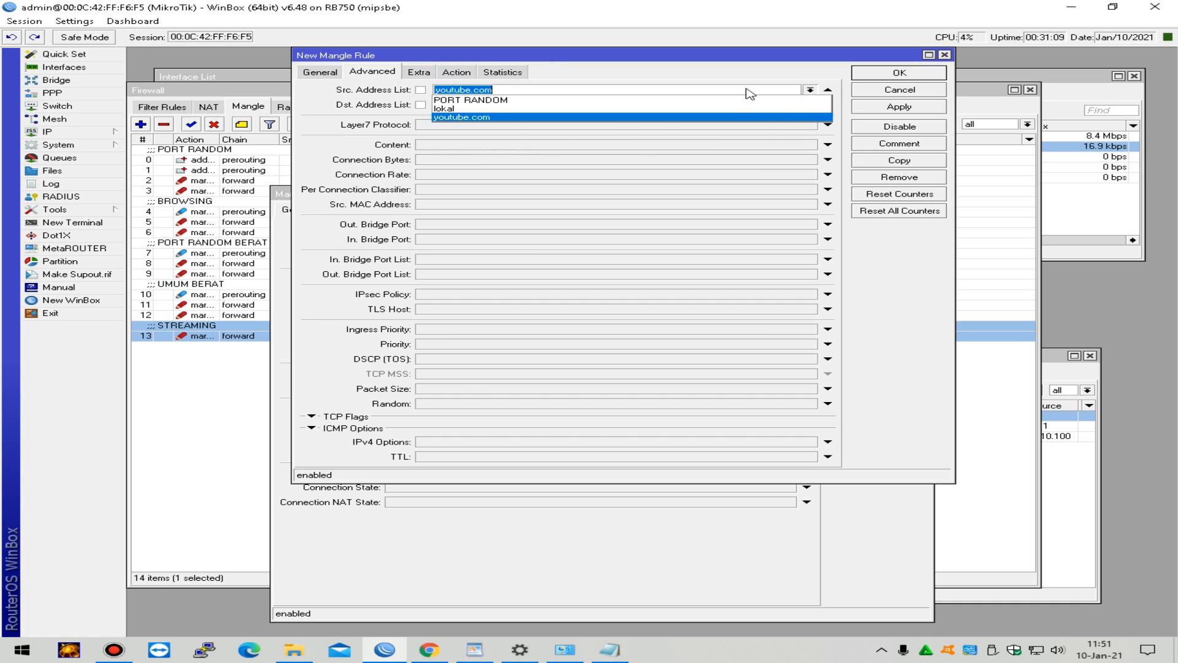
click(706, 106)
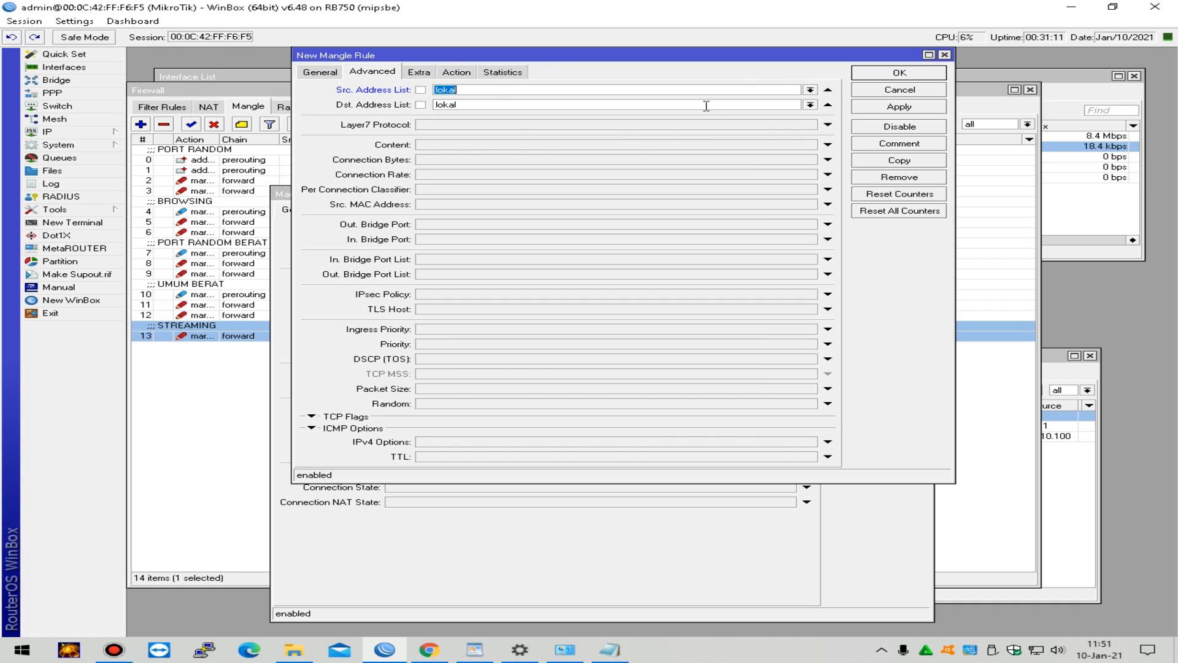
click(810, 105)
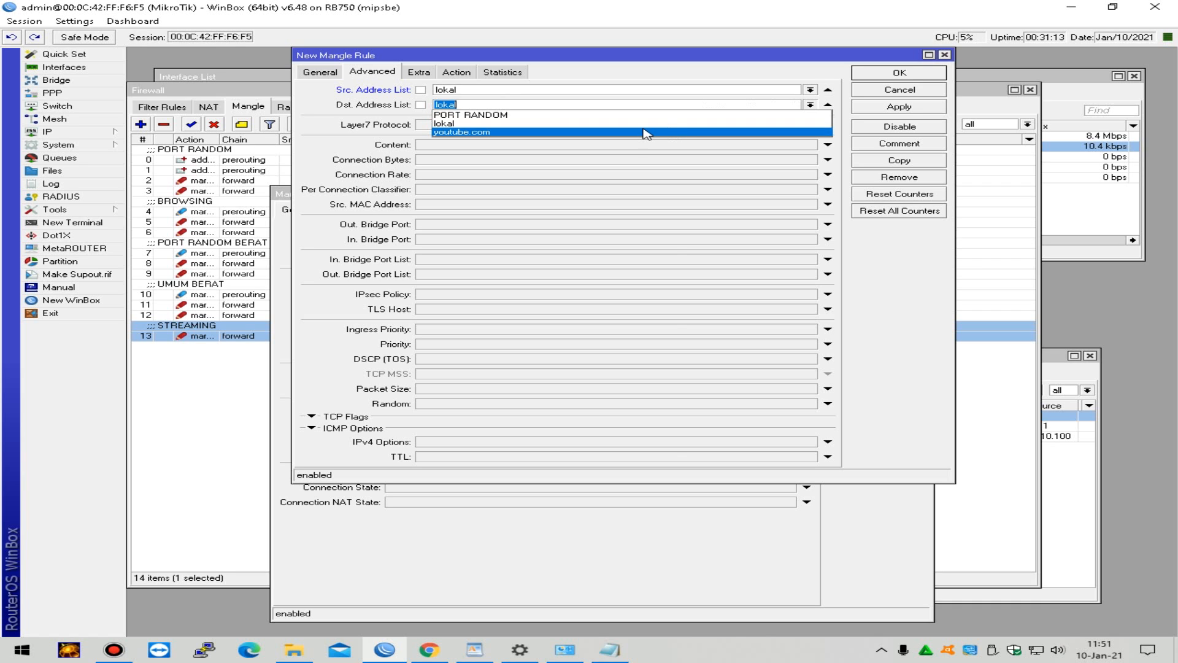
click(651, 134)
click(899, 107)
click(899, 72)
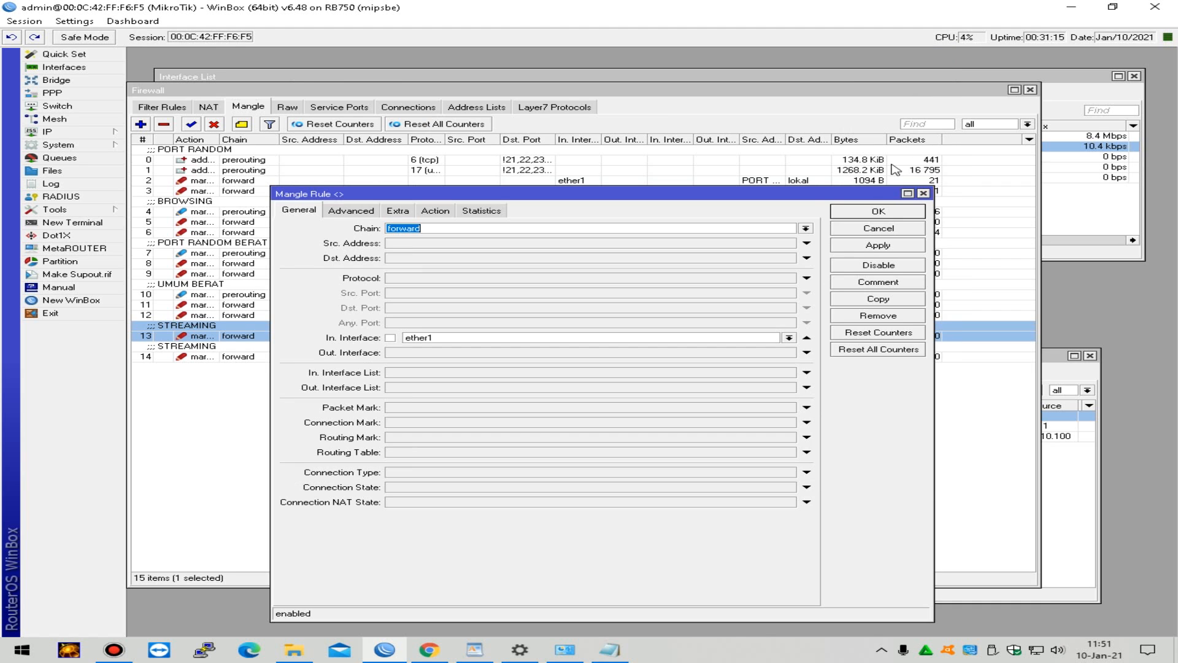
click(877, 213)
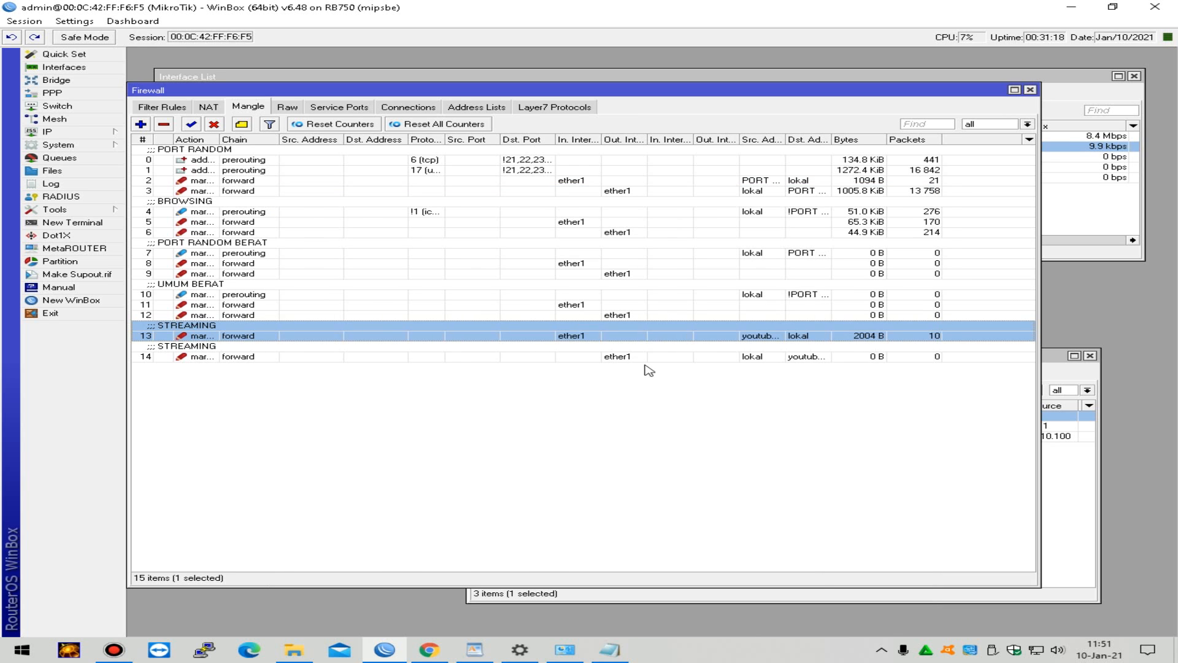
Step: Clear the comment of the second STREAMING mangle rule, the one with output interface ether1, and save it
click(652, 358)
double_click(862, 357)
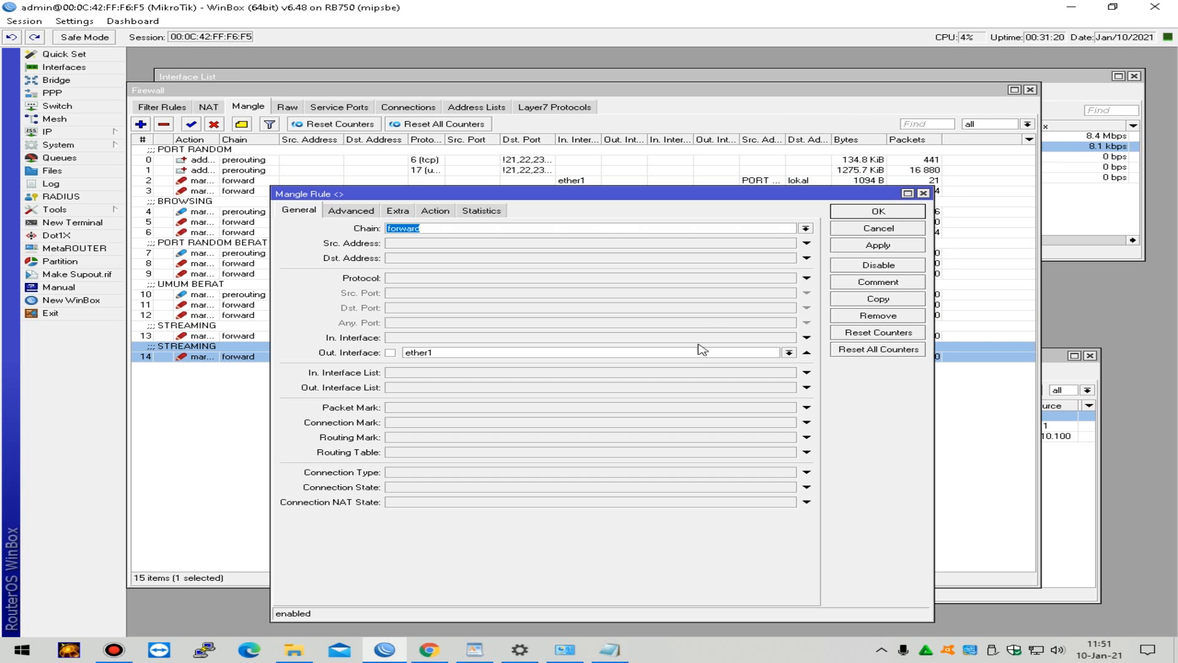
click(897, 283)
key(BackSpace)
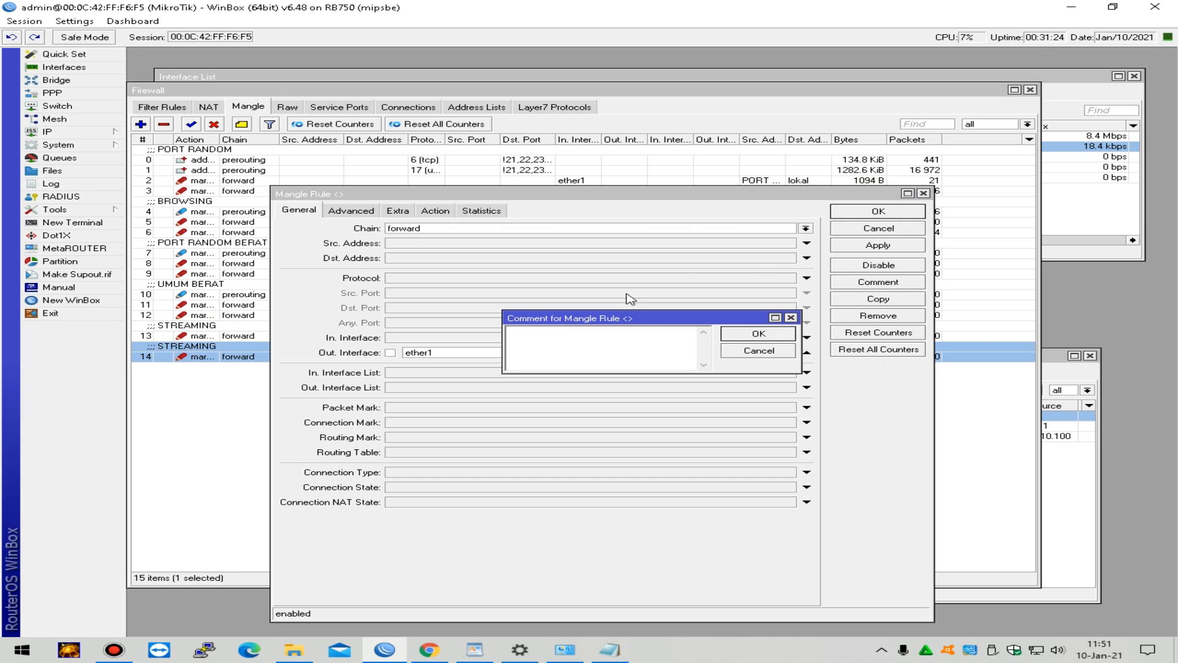
click(759, 339)
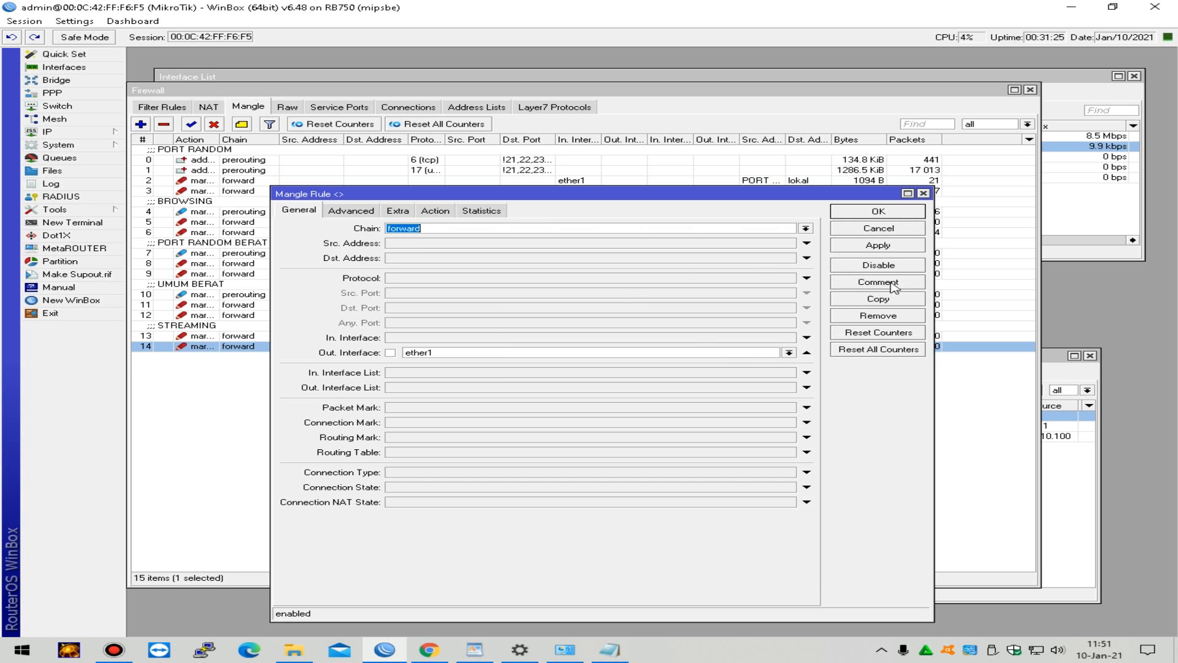
click(906, 215)
click(701, 338)
click(728, 346)
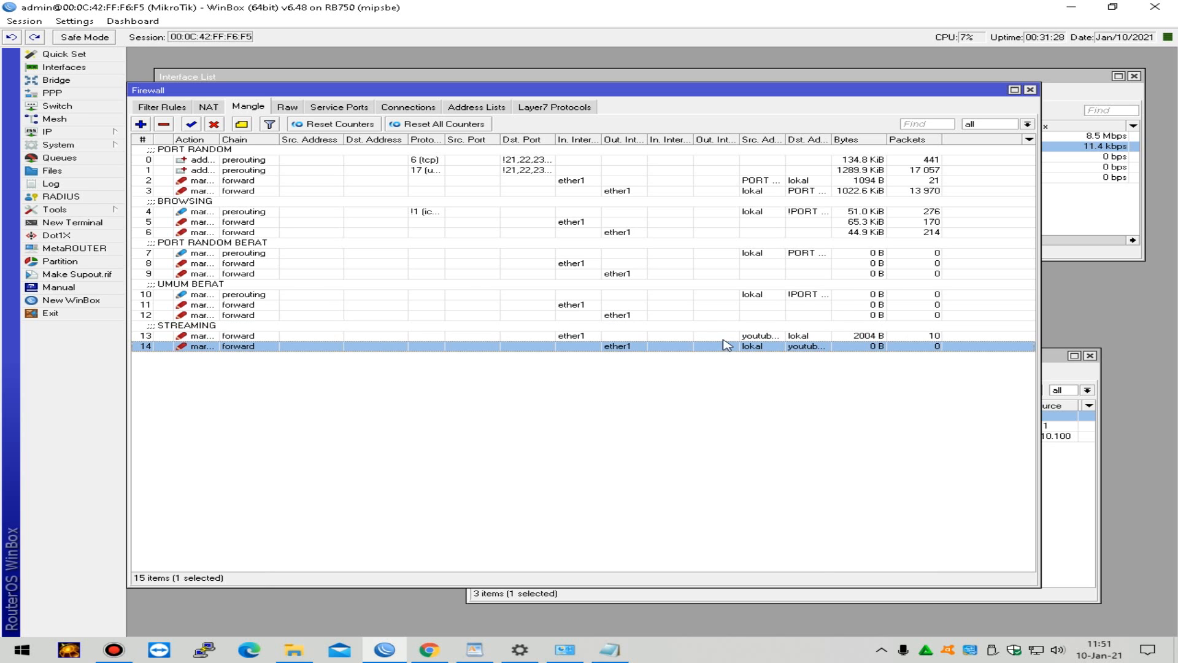
click(727, 335)
click(718, 347)
Step: Switch to Chrome, open the account's own YouTube channel page so its featured video plays, and return to WinBox
key(alt+Tab)
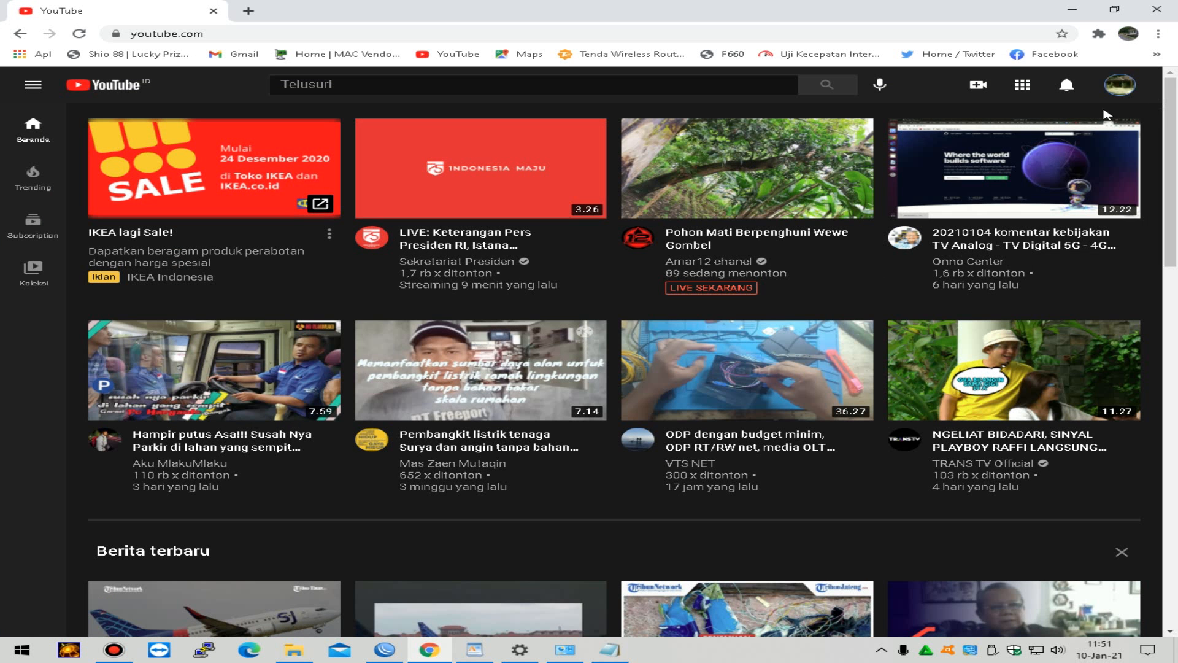
click(1120, 86)
click(986, 165)
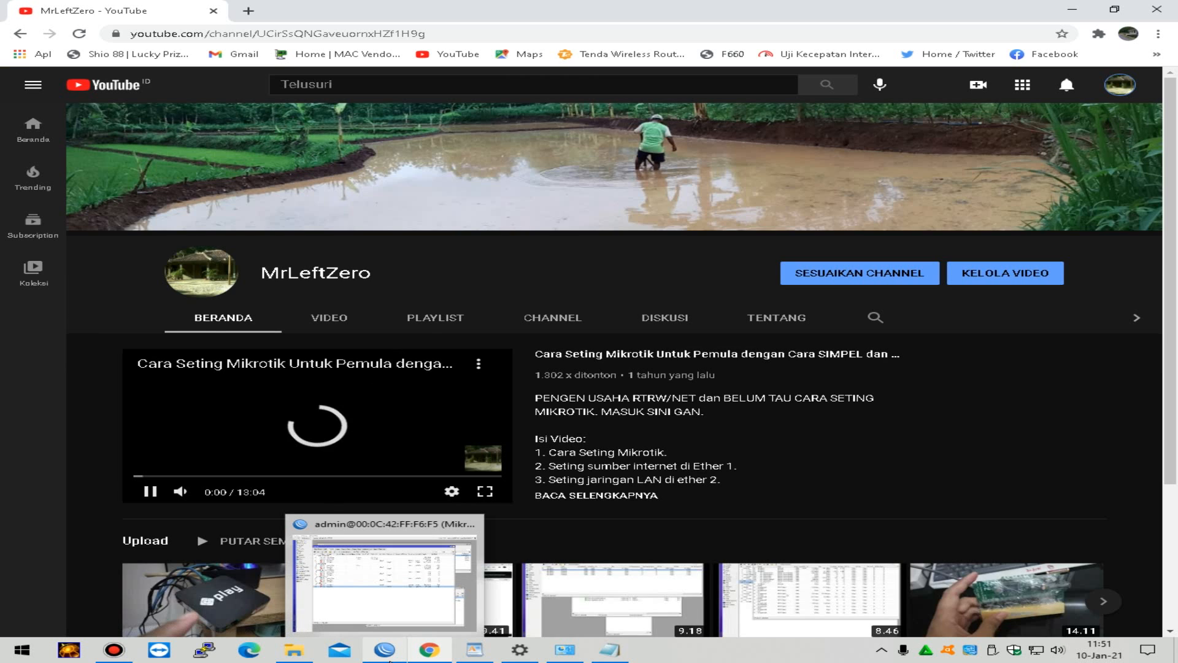
click(386, 654)
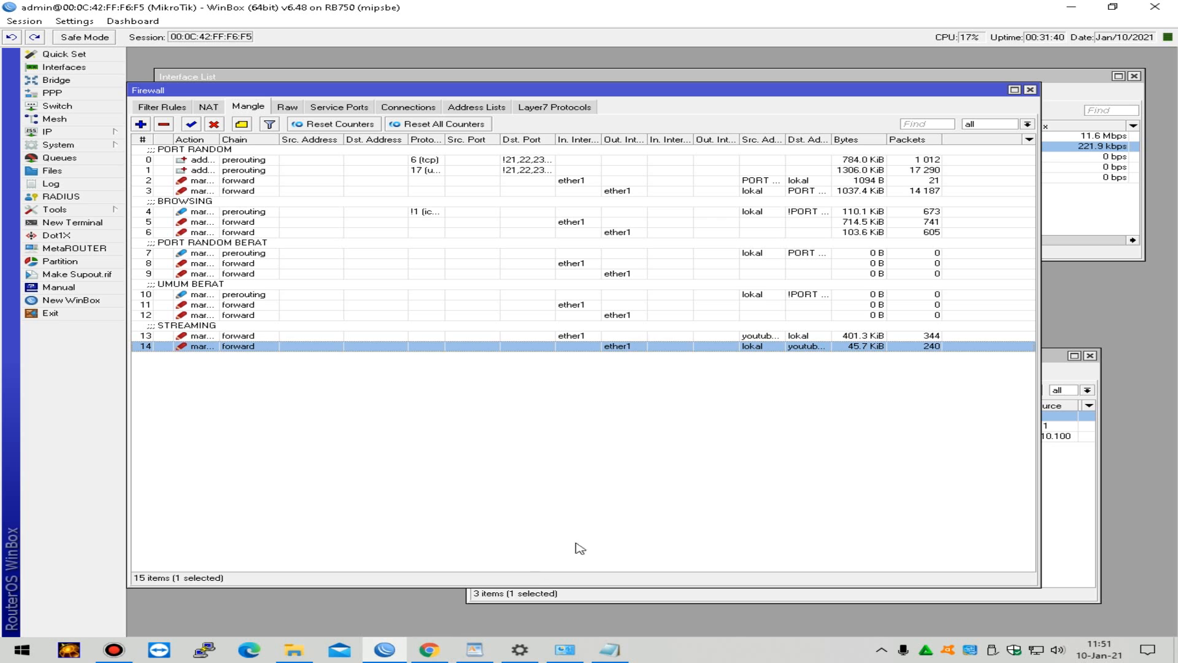
Step: Examine the byte and packet counters of the two STREAMING mangle rules while the video plays
click(895, 339)
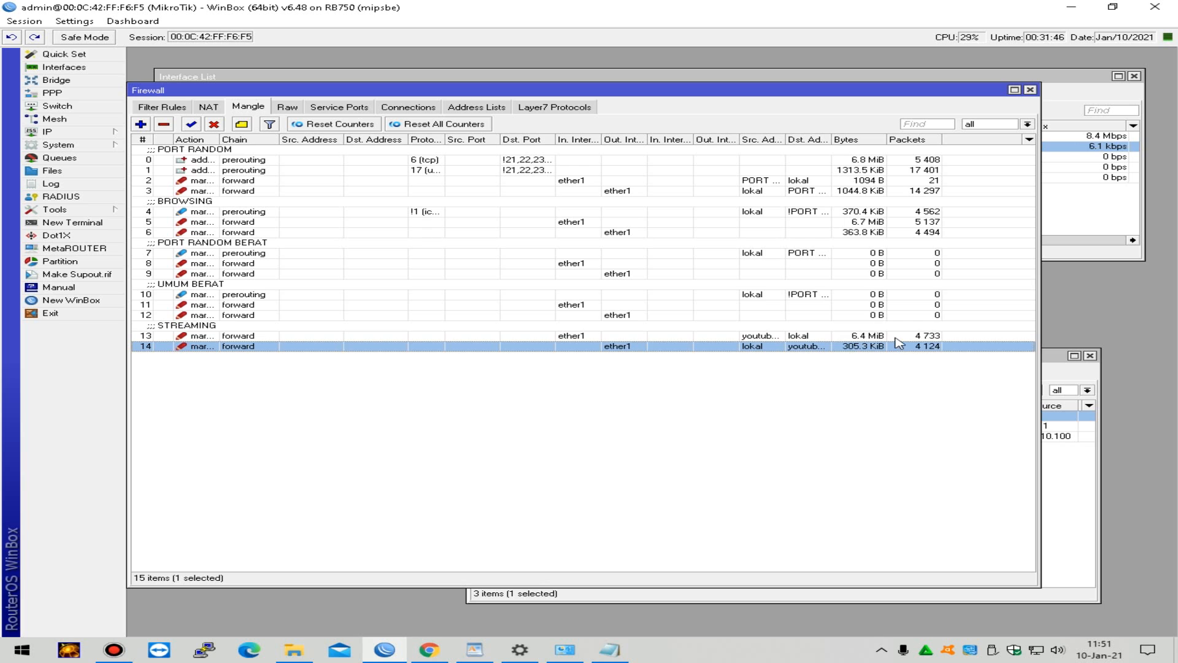
click(895, 347)
click(897, 338)
click(897, 346)
click(897, 337)
click(884, 348)
click(884, 337)
click(884, 346)
click(884, 337)
click(884, 346)
Step: Pause the channel video in Chrome, minimize the browser, and recheck both STREAMING rules in WinBox
click(429, 649)
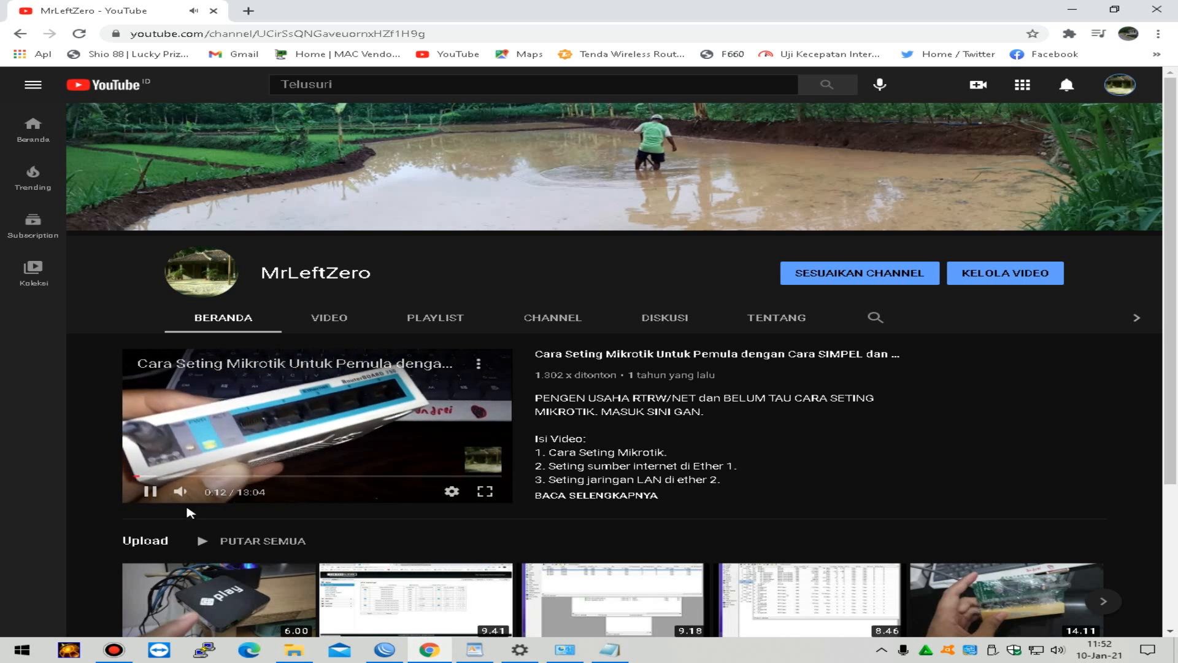
click(150, 491)
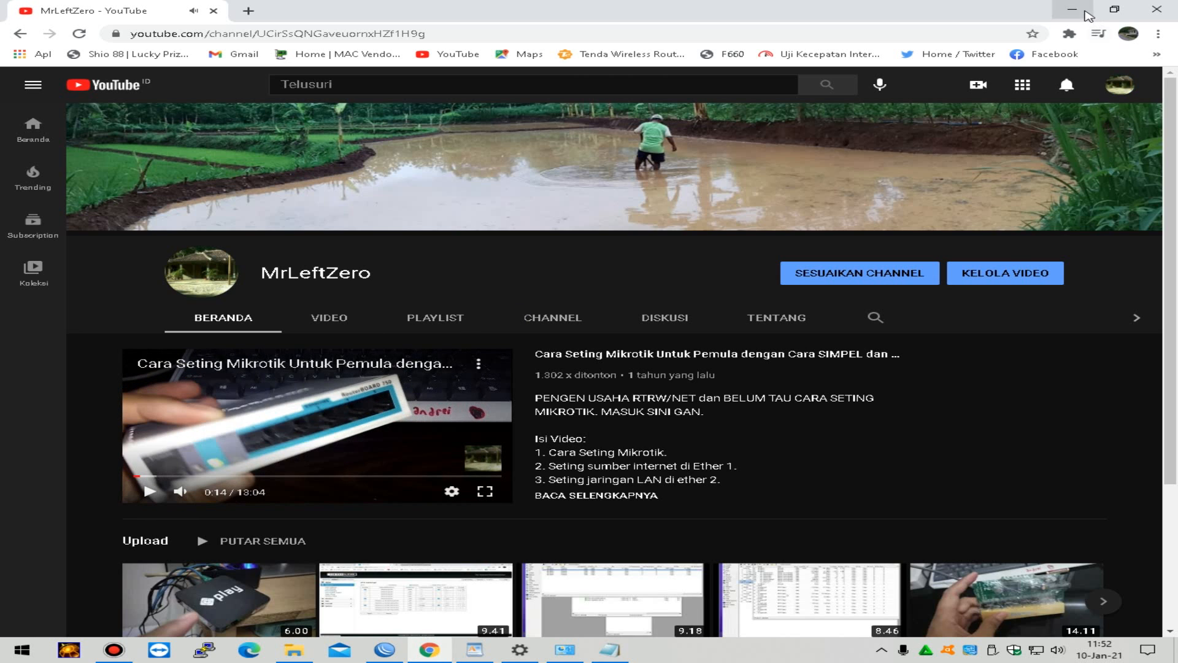
click(1087, 13)
click(775, 385)
click(807, 337)
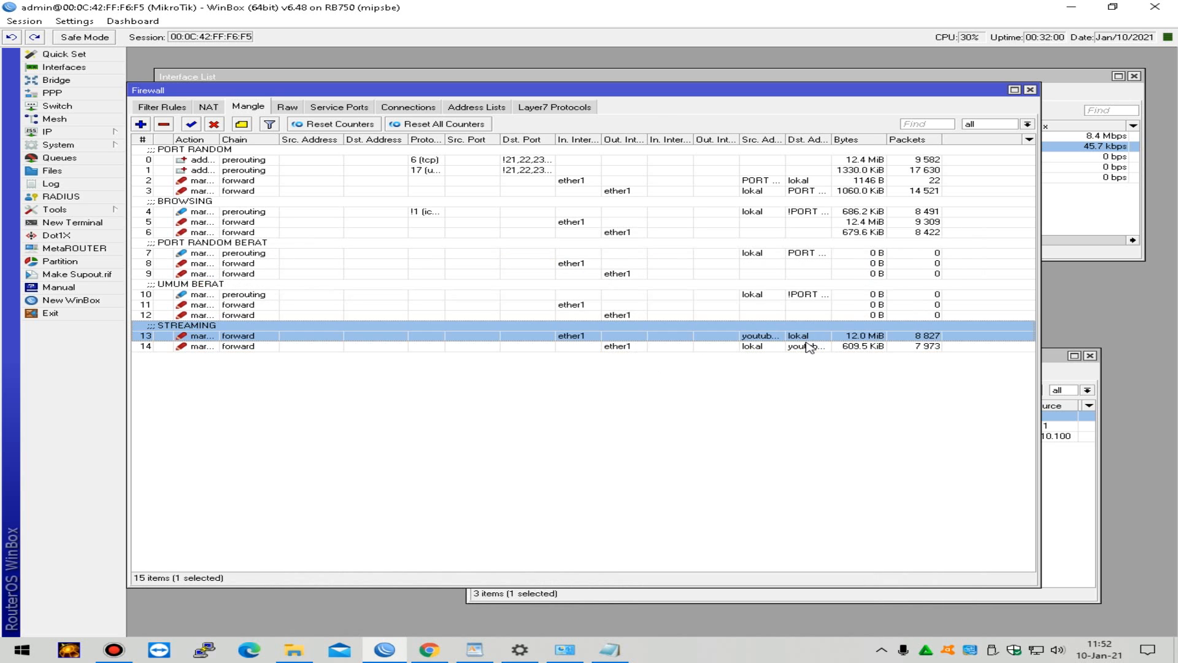
click(808, 347)
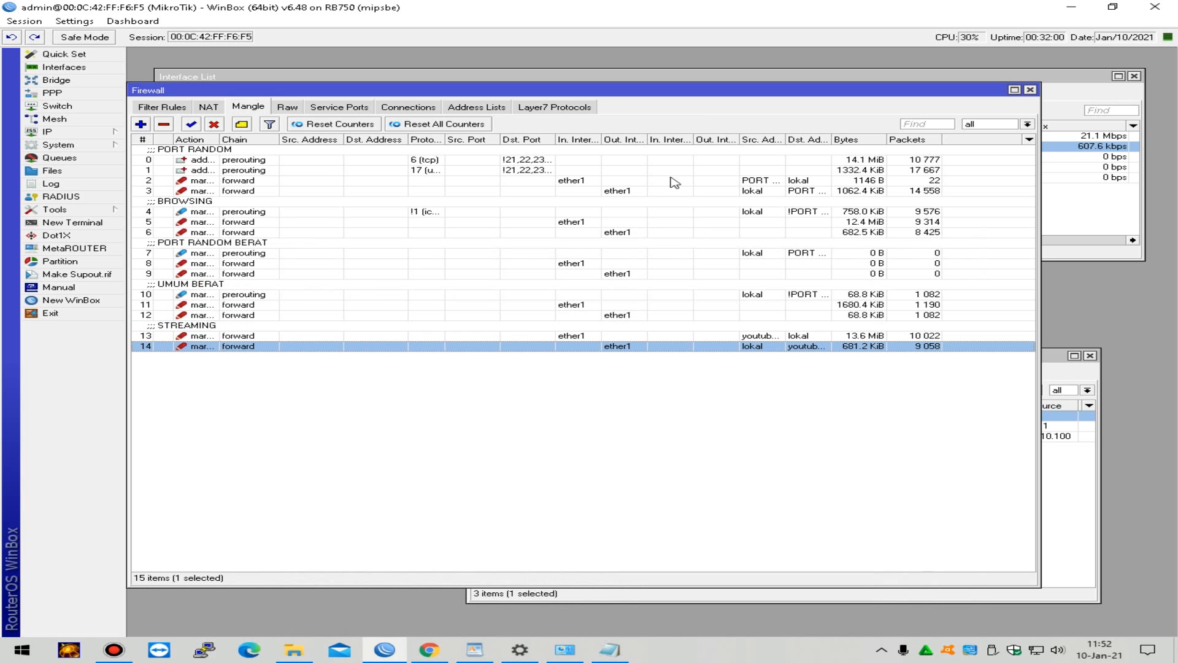
Step: Inspect the youtube.com entries in the firewall address lists and the address lists set in the first STREAMING mangle rule
click(478, 108)
click(486, 253)
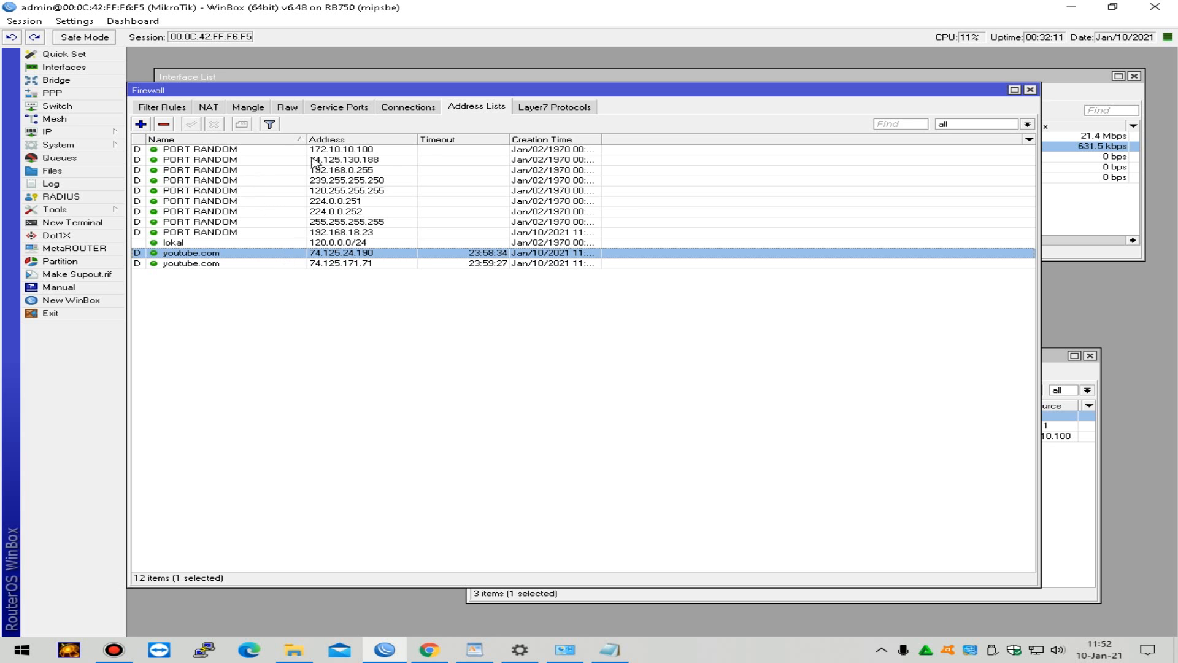
click(257, 108)
double_click(349, 337)
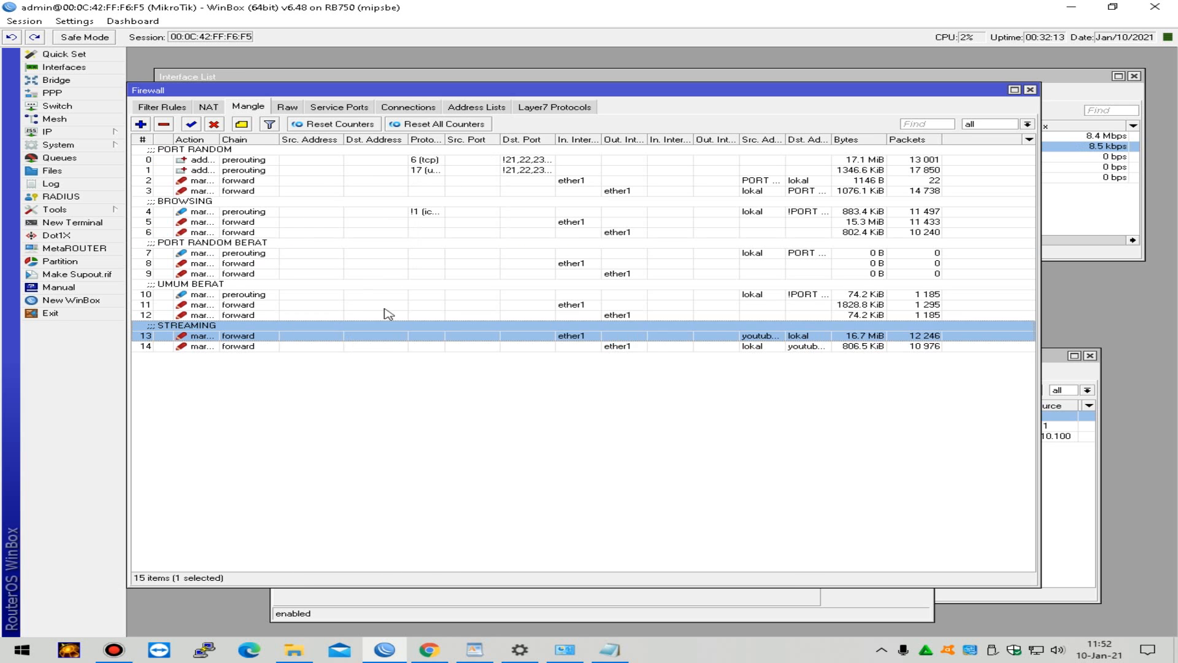
click(372, 212)
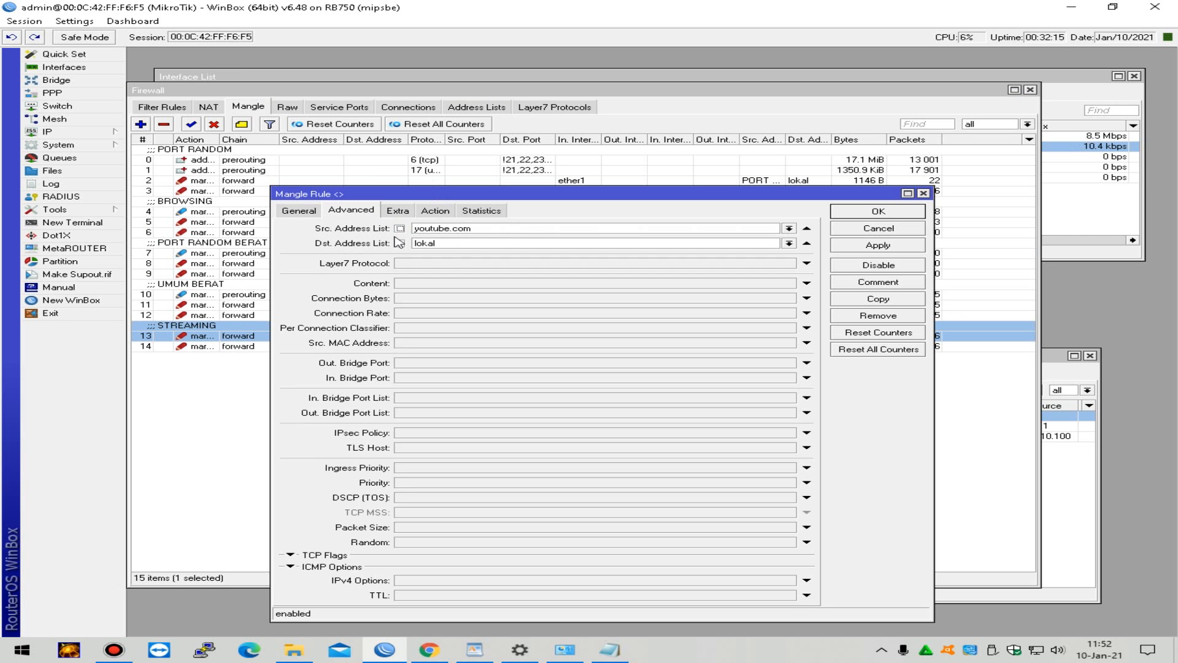
click(913, 229)
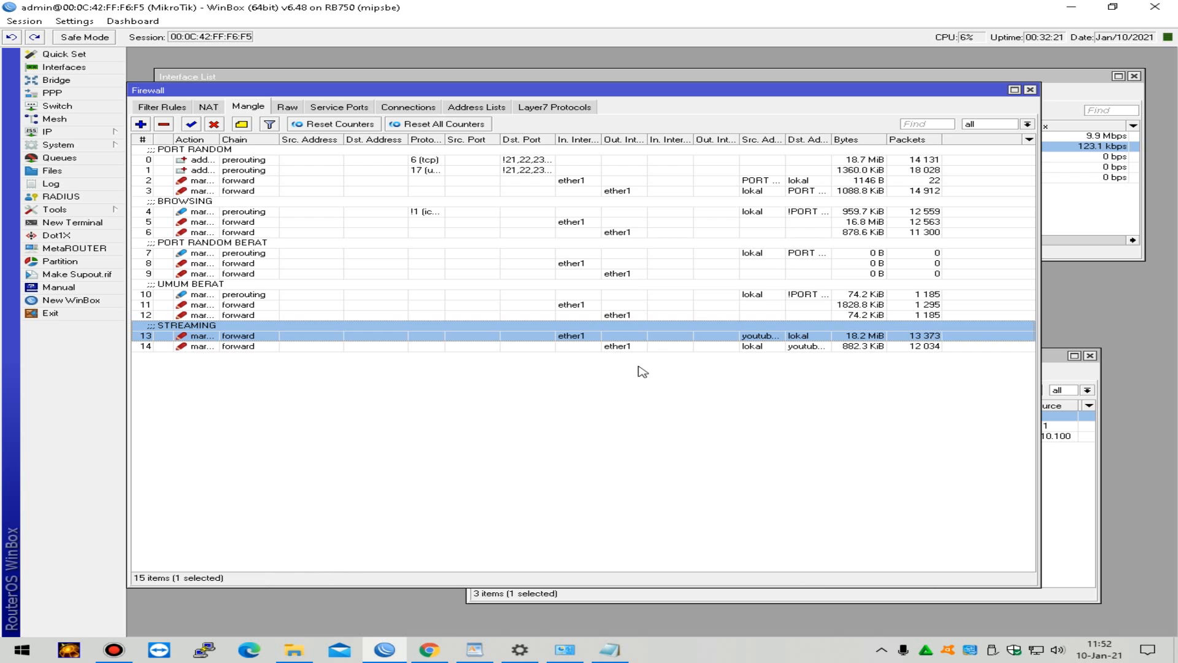
Step: Compare the traffic counters of the download and upload STREAMING mangle rules
click(468, 407)
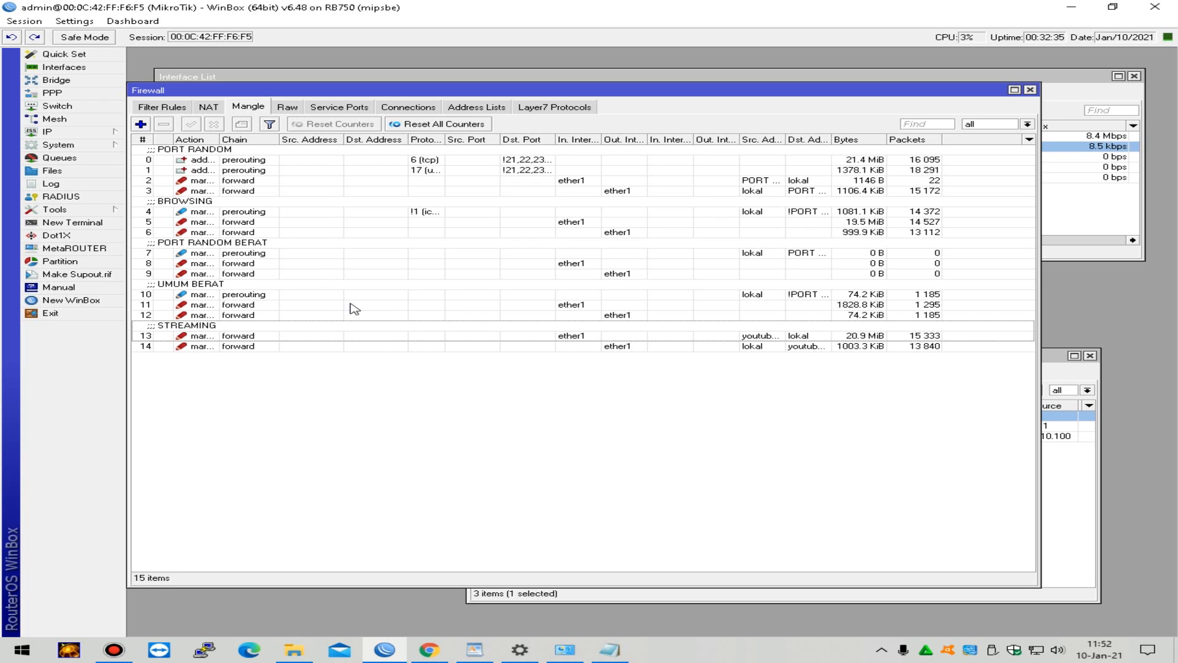
click(850, 346)
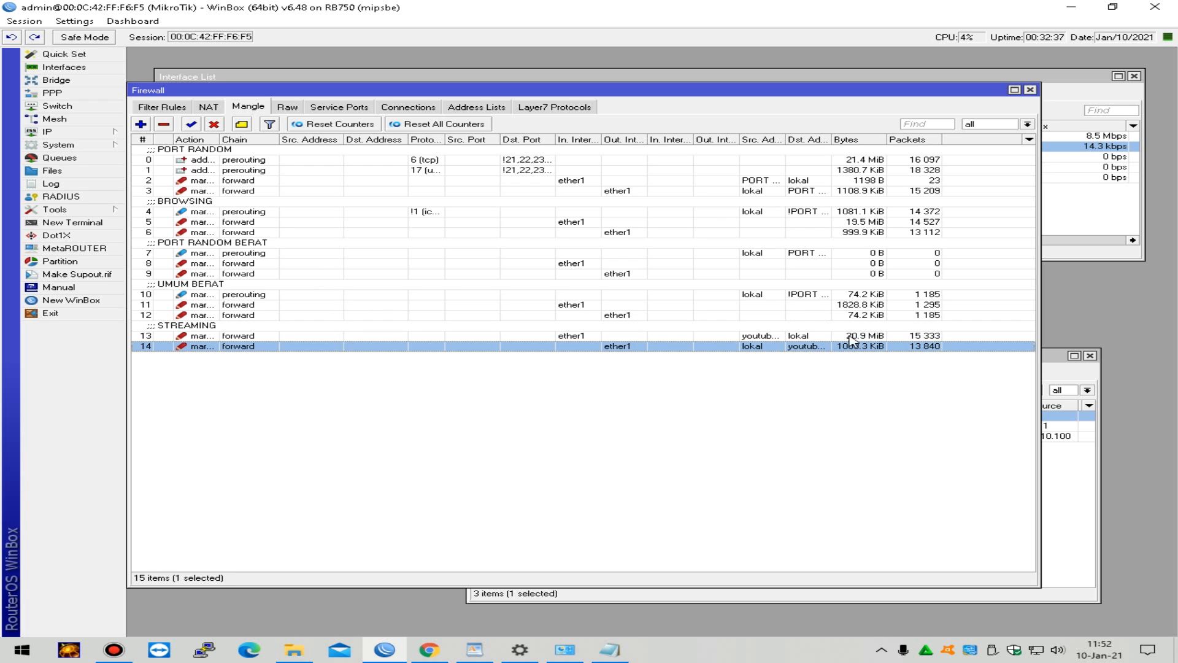
click(855, 335)
click(792, 347)
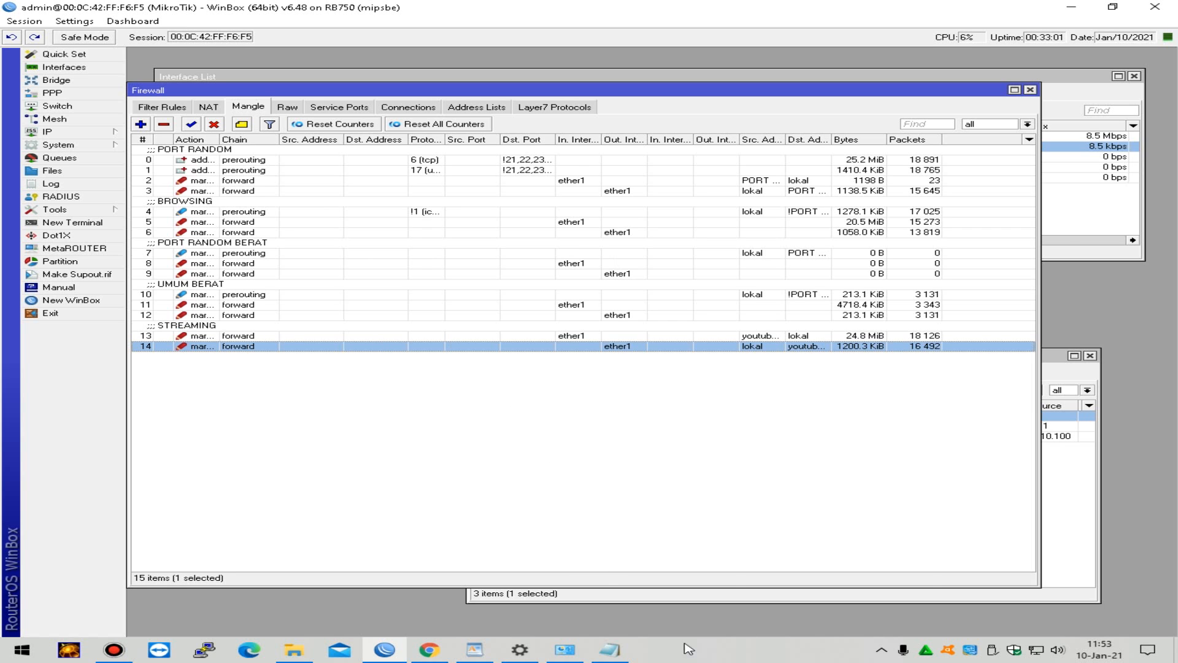
Step: Switch to the WordPad script and copy the three INSTAGRAM raw firewall rules that add destinations to the sosmed address list
click(611, 650)
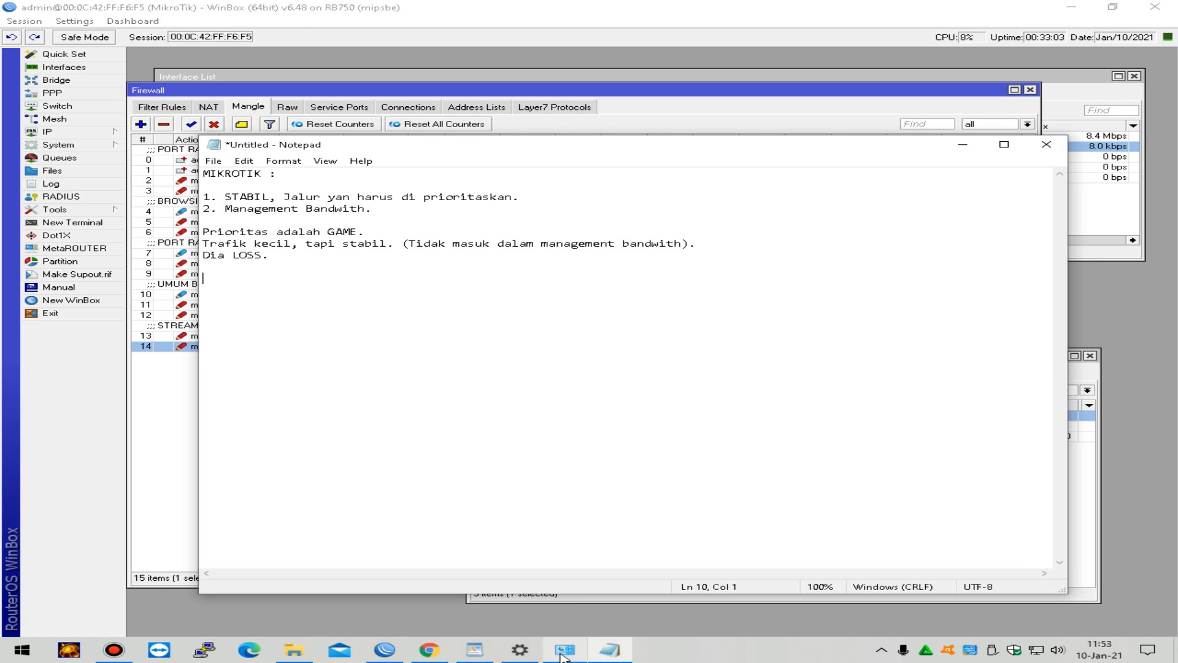
click(475, 650)
click(635, 247)
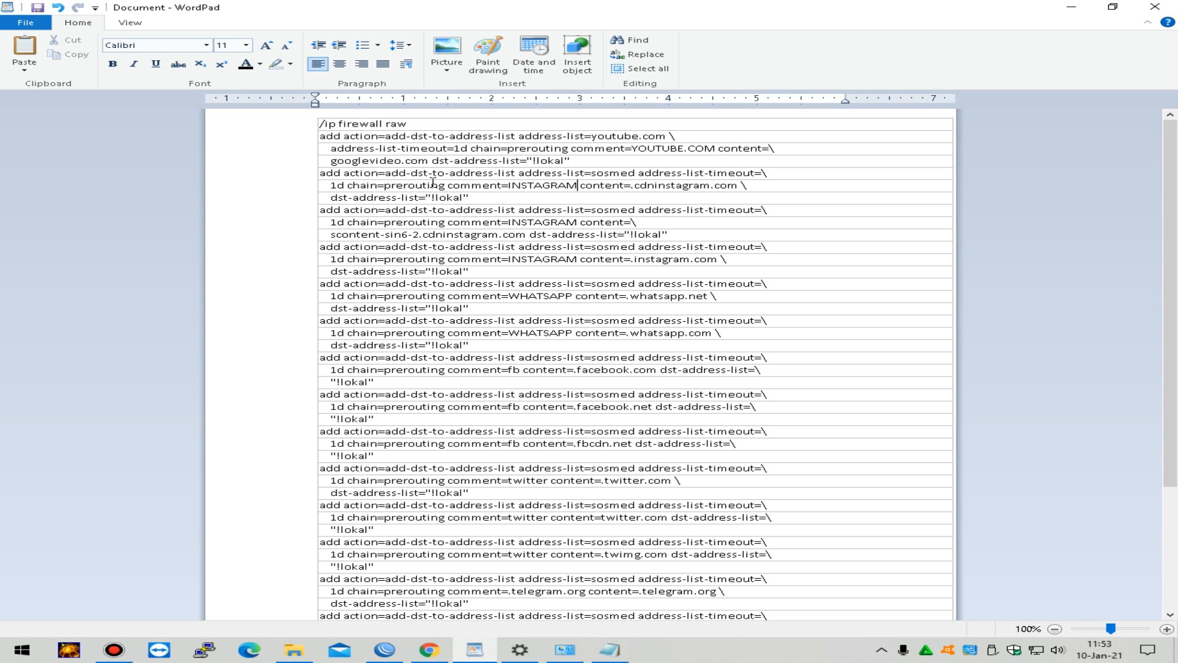
drag(322, 175, 696, 289)
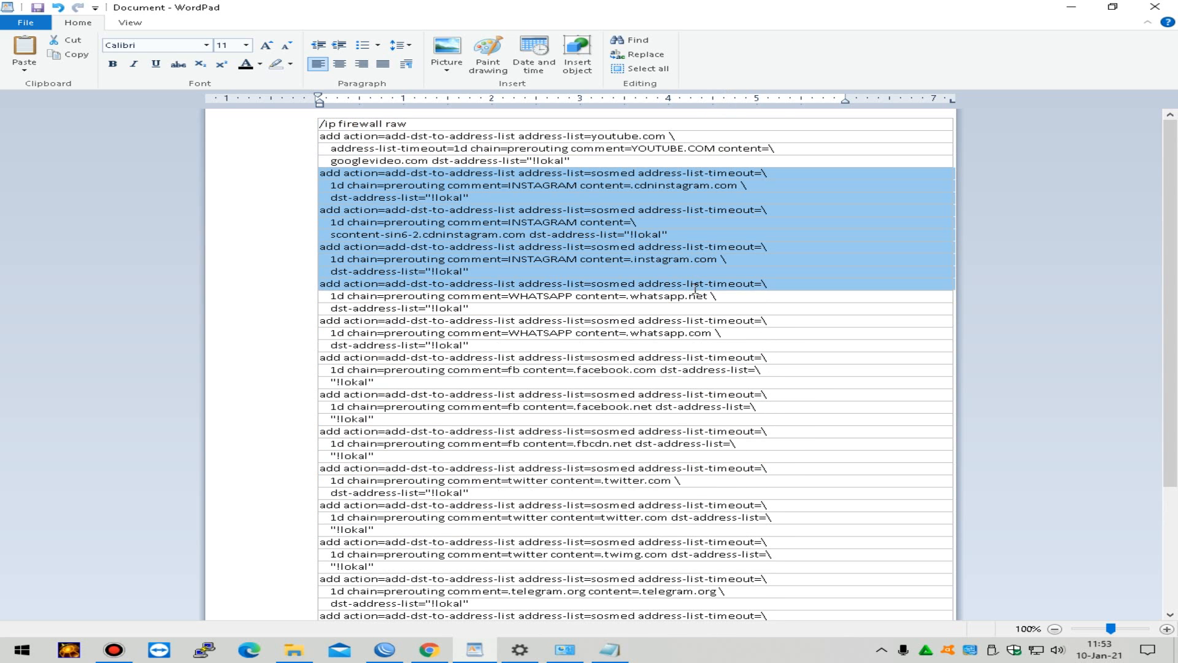
click(579, 225)
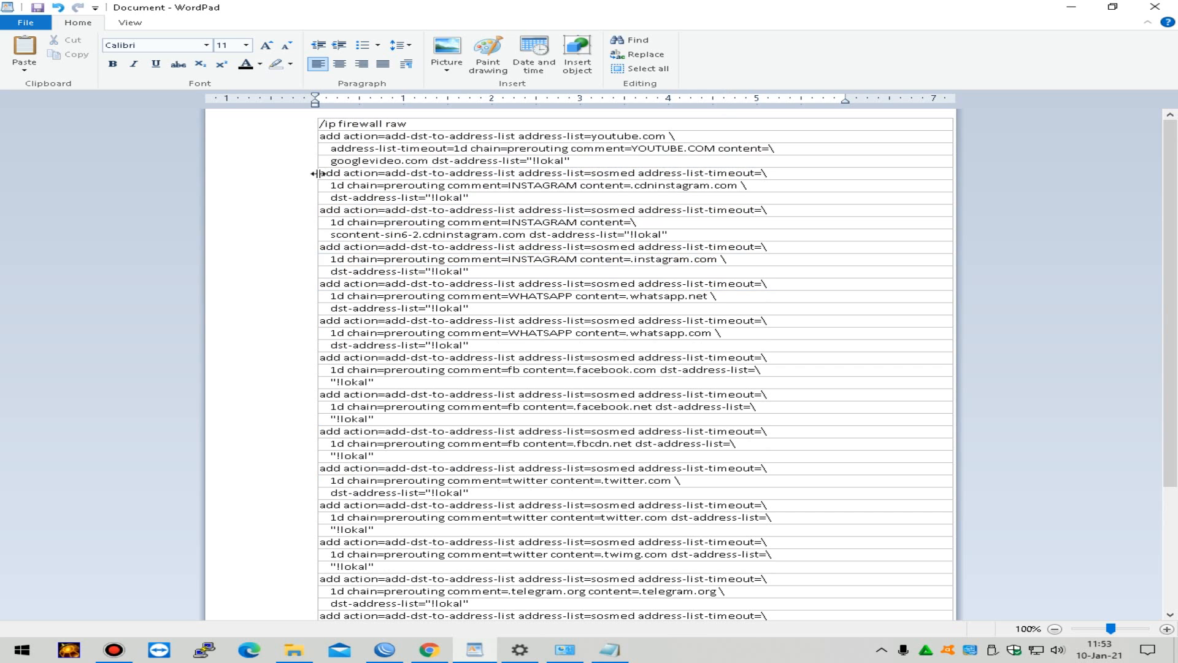
drag(327, 173, 737, 274)
right_click(478, 223)
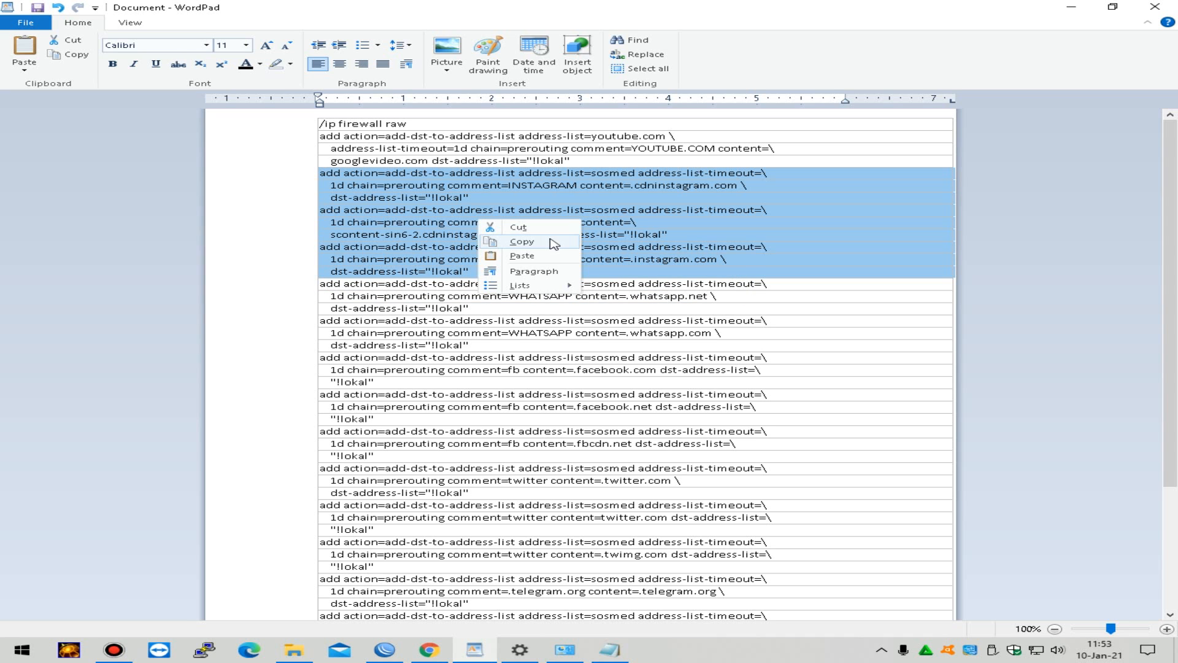
click(540, 241)
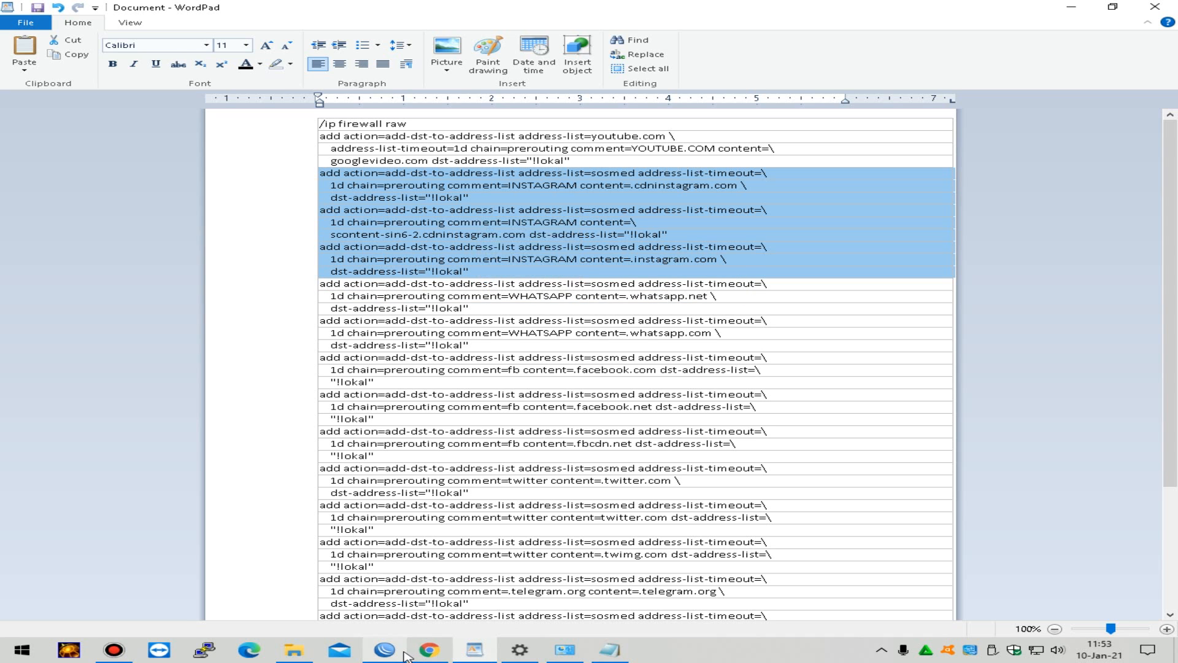
Step: Return to WinBox, move the firewall window clear of the terminal, and paste the INSTAGRAM rules at the /ip firewall raw prompt
click(384, 649)
drag(820, 86, 799, 345)
click(709, 148)
right_click(532, 334)
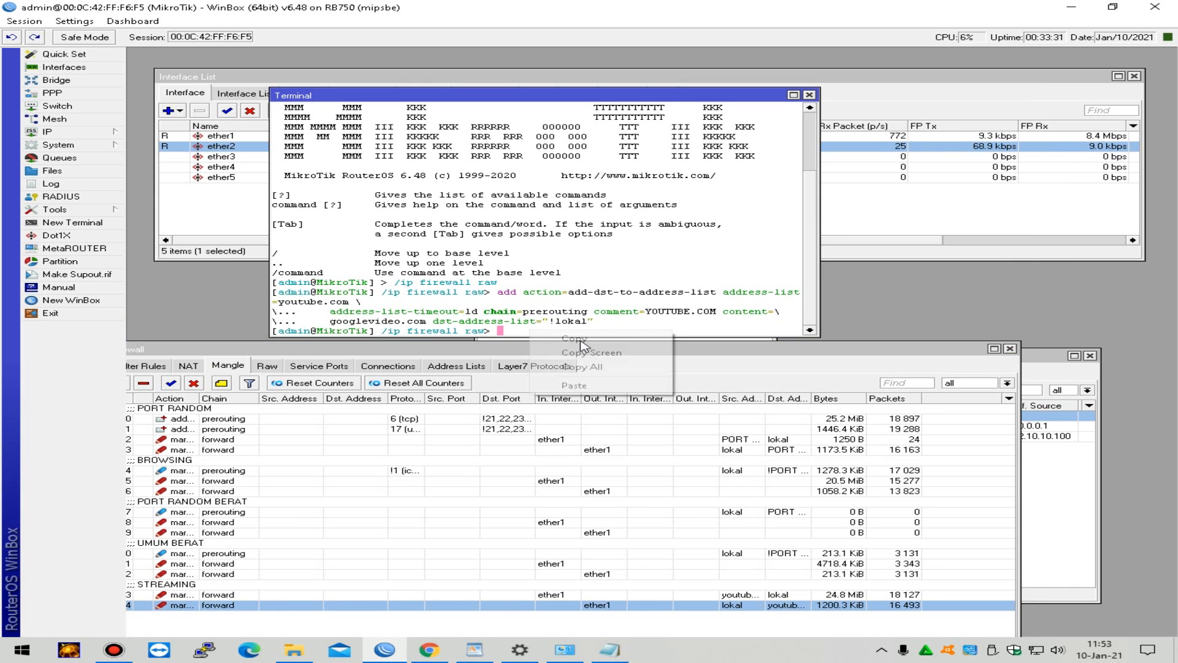
click(624, 388)
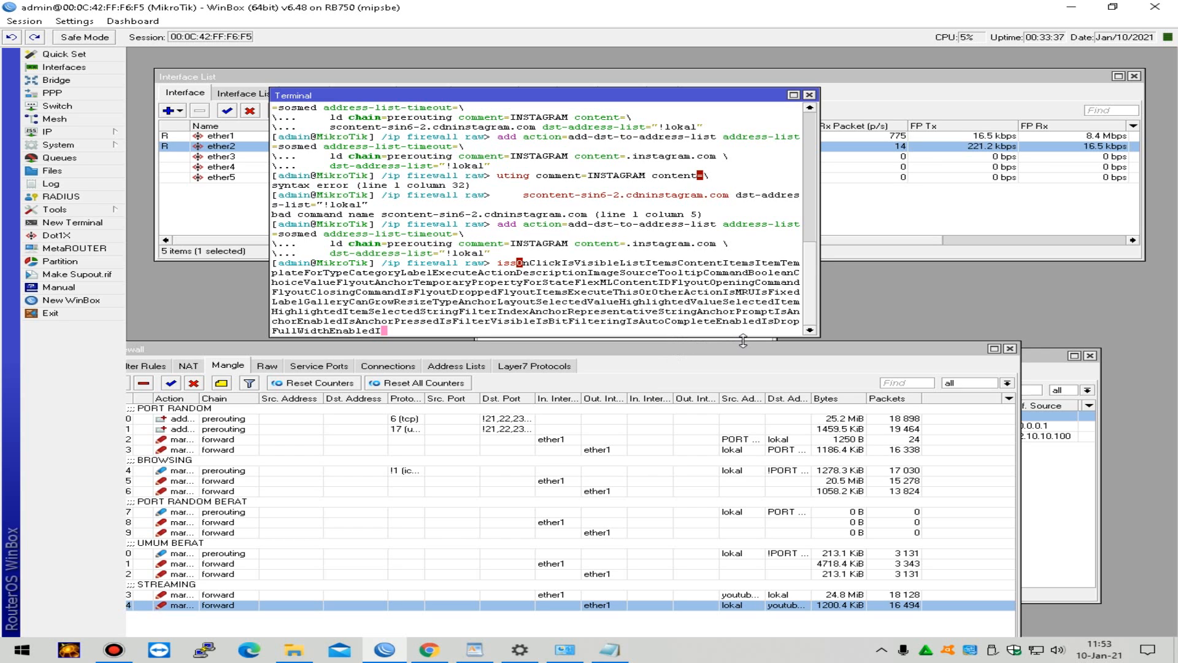
Step: Check the YOUTUBE.COM and INSTAGRAM entries in the raw firewall rule list
click(268, 367)
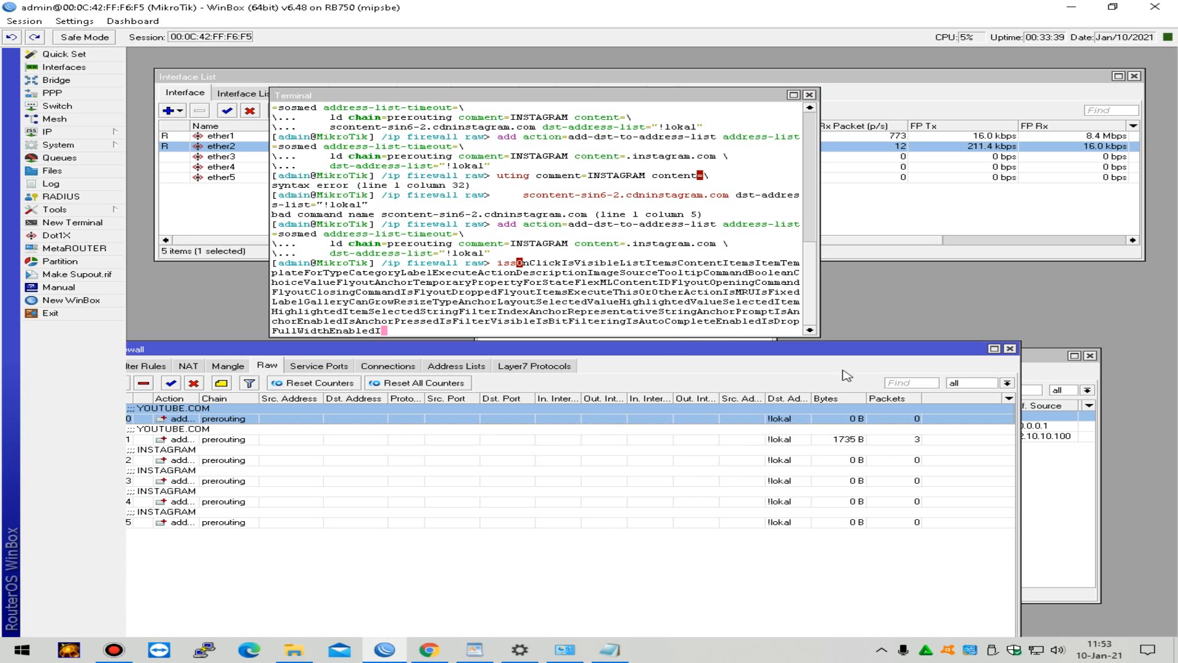
click(372, 442)
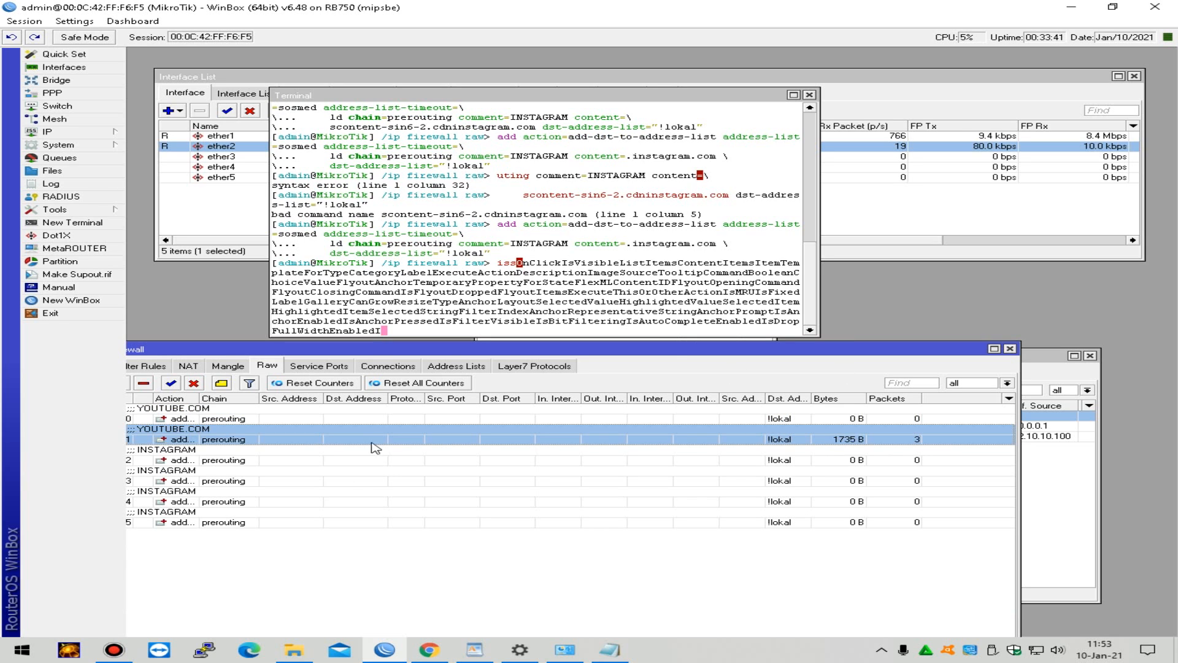
click(373, 454)
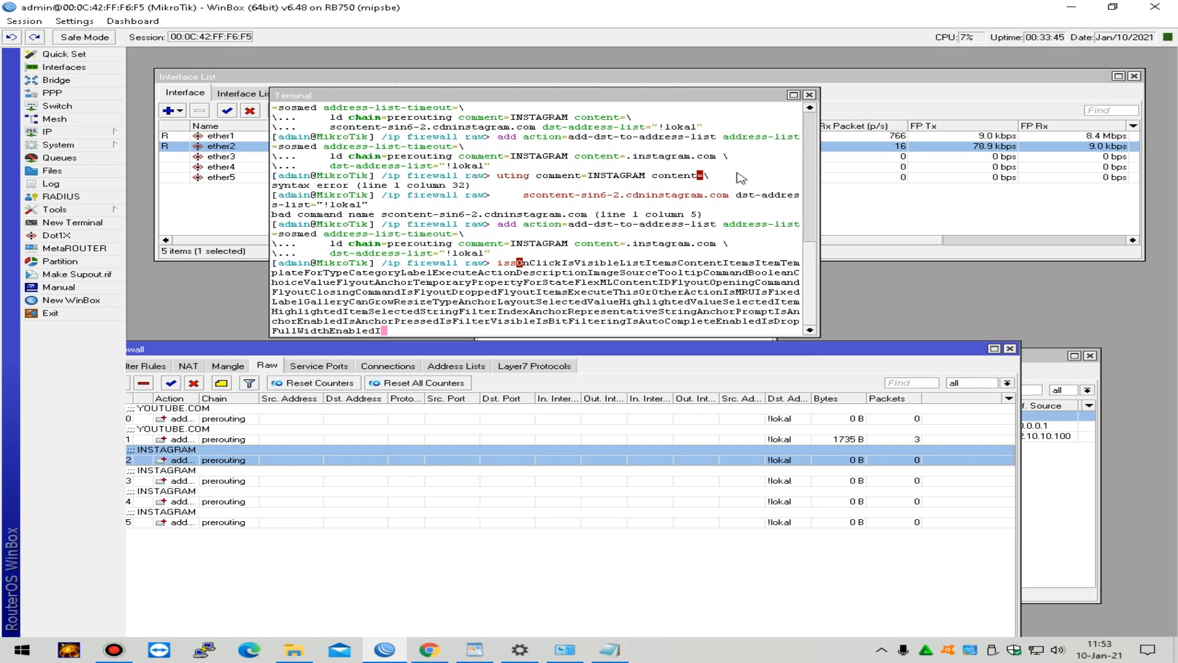
Step: Close the terminal, bring the full firewall window into view, and set the first INSTAGRAM raw rule's address list to INSTAGRAM
click(812, 96)
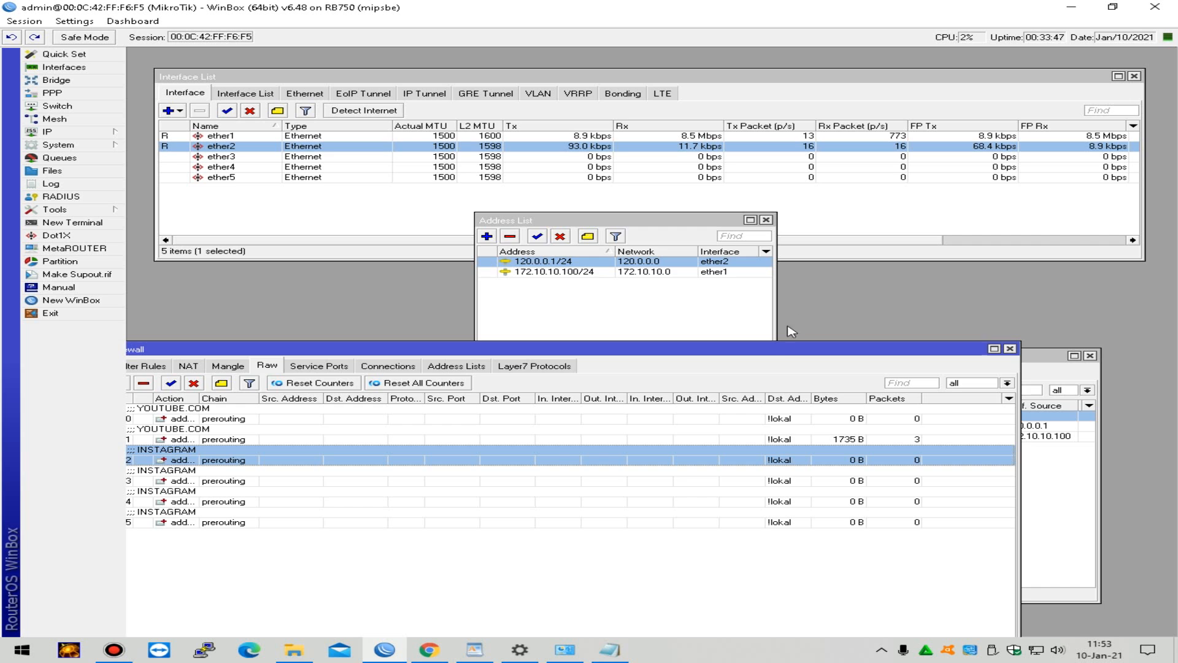
drag(769, 348, 882, 164)
click(775, 287)
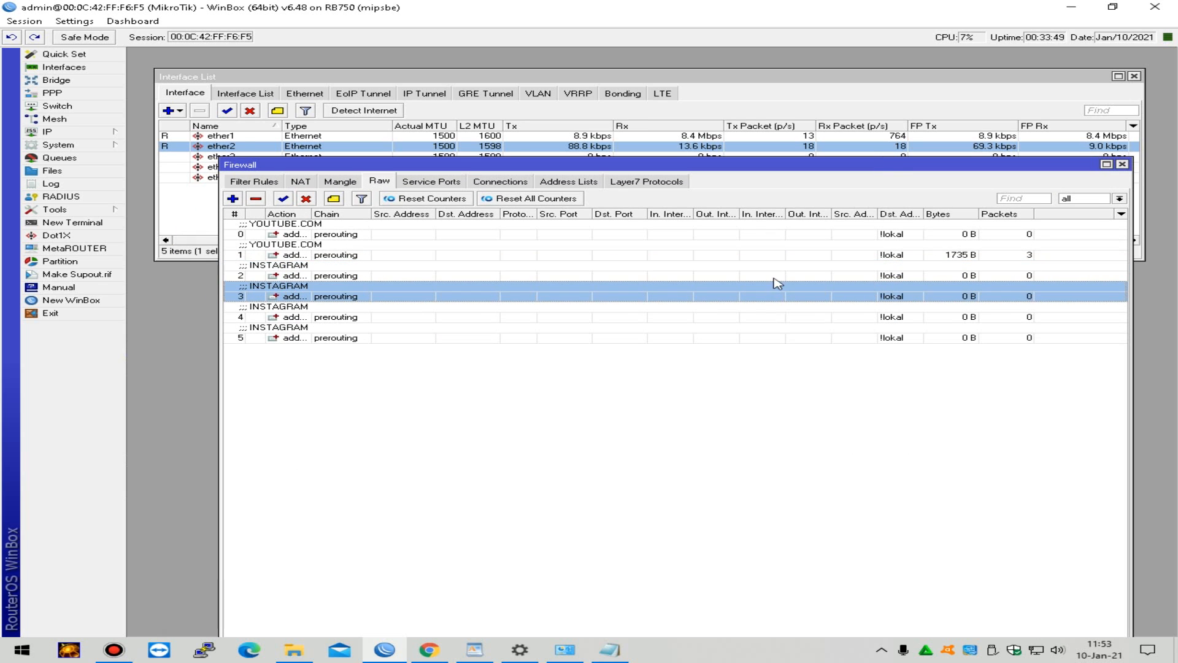
double_click(781, 276)
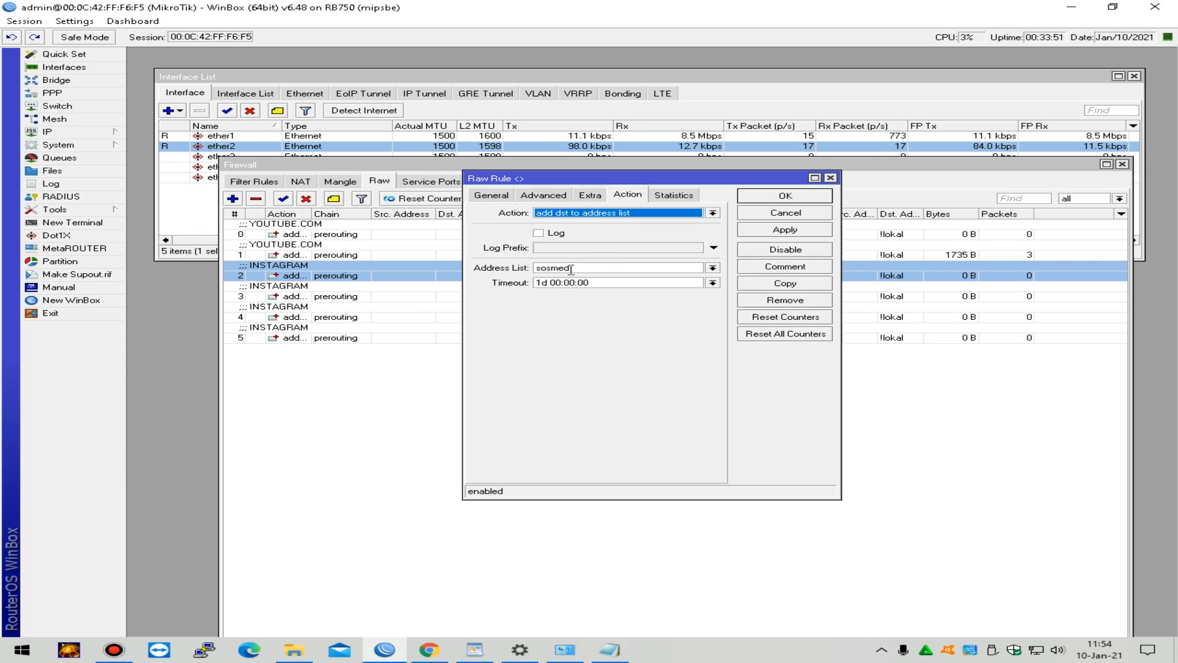
double_click(600, 269)
text(INSTAGRAM)
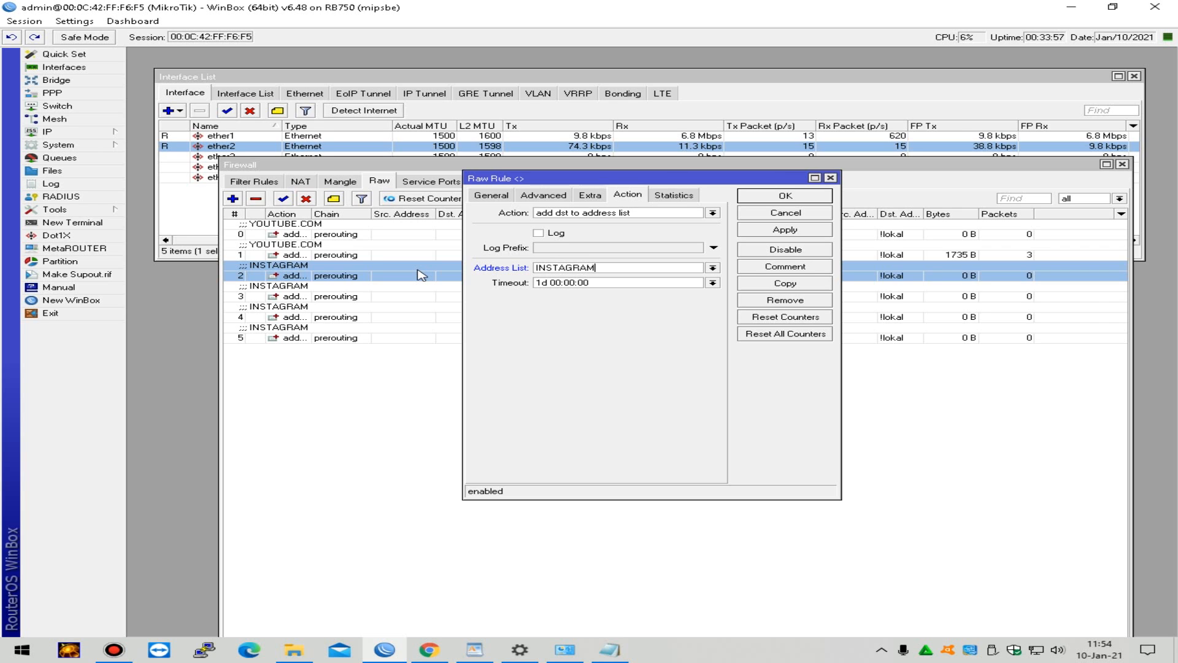
click(790, 198)
Step: Set the address list of the second INSTAGRAM raw rule to INSTAGRAM and save it
double_click(870, 297)
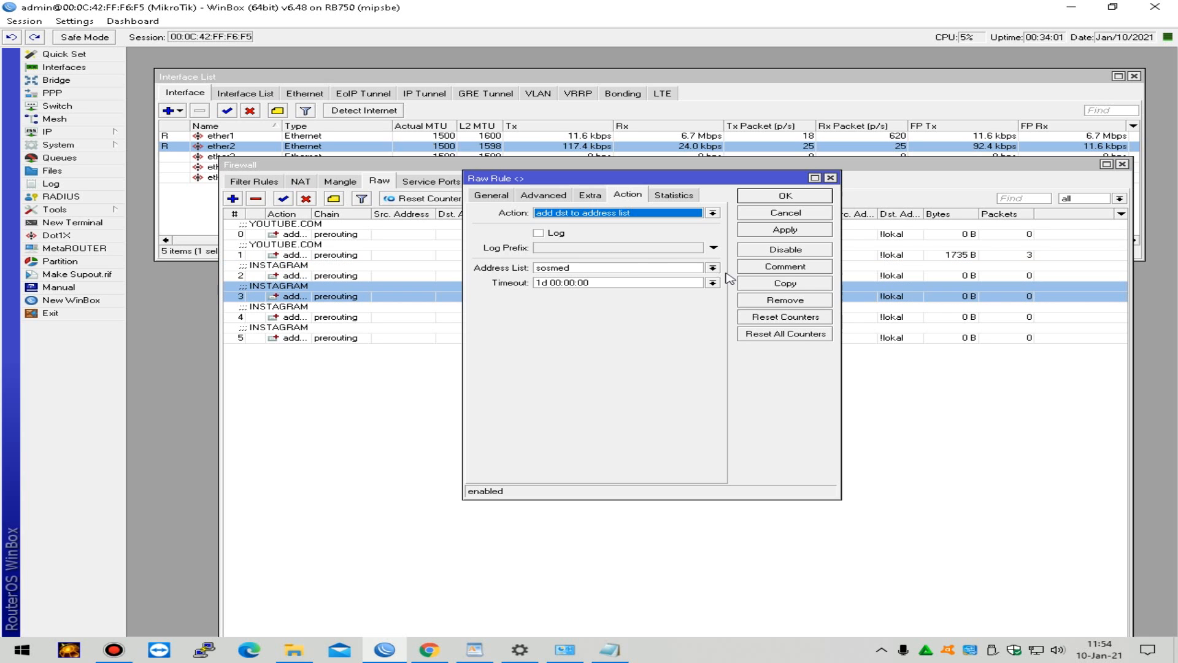
double_click(632, 267)
text(INSTAGRAM)
click(749, 236)
click(785, 195)
Step: Set the address list of the third INSTAGRAM raw rule to INSTAGRAM and save it
click(816, 329)
double_click(629, 307)
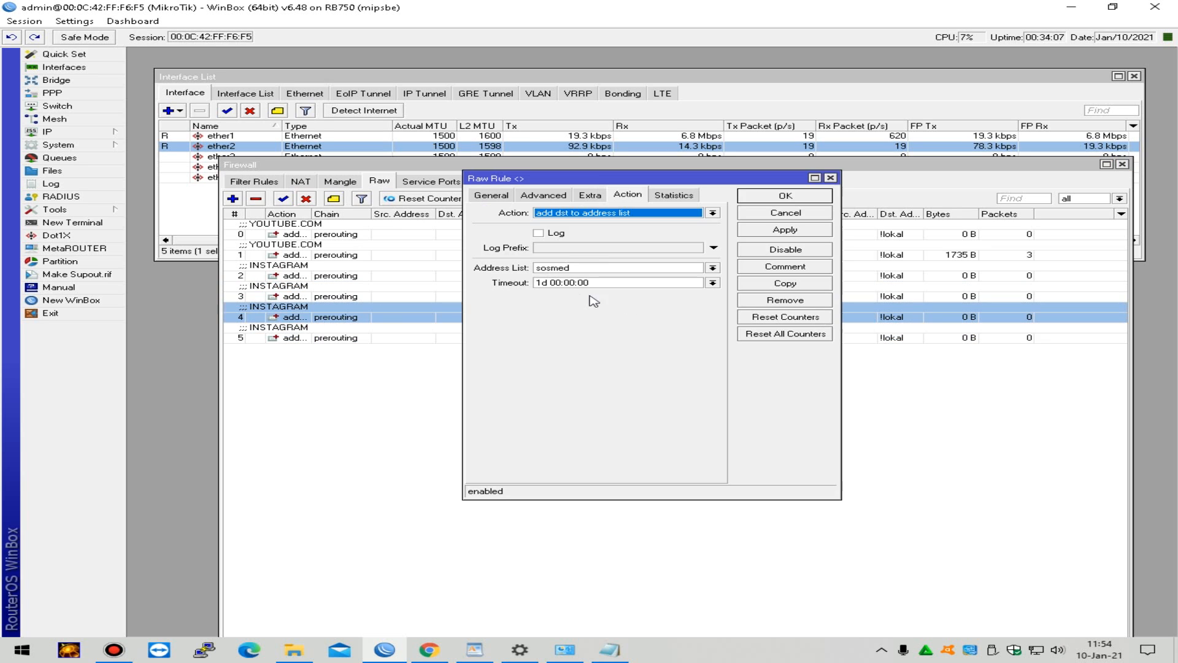
drag(587, 268, 426, 278)
text(INSTAGRAM)
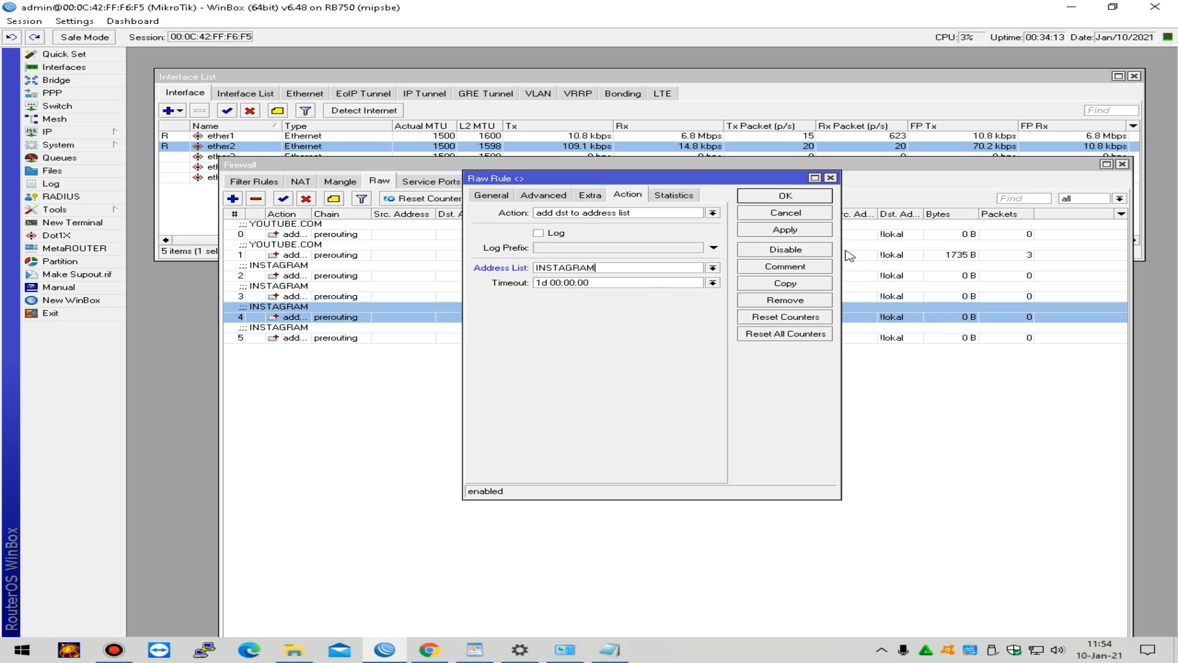
click(793, 196)
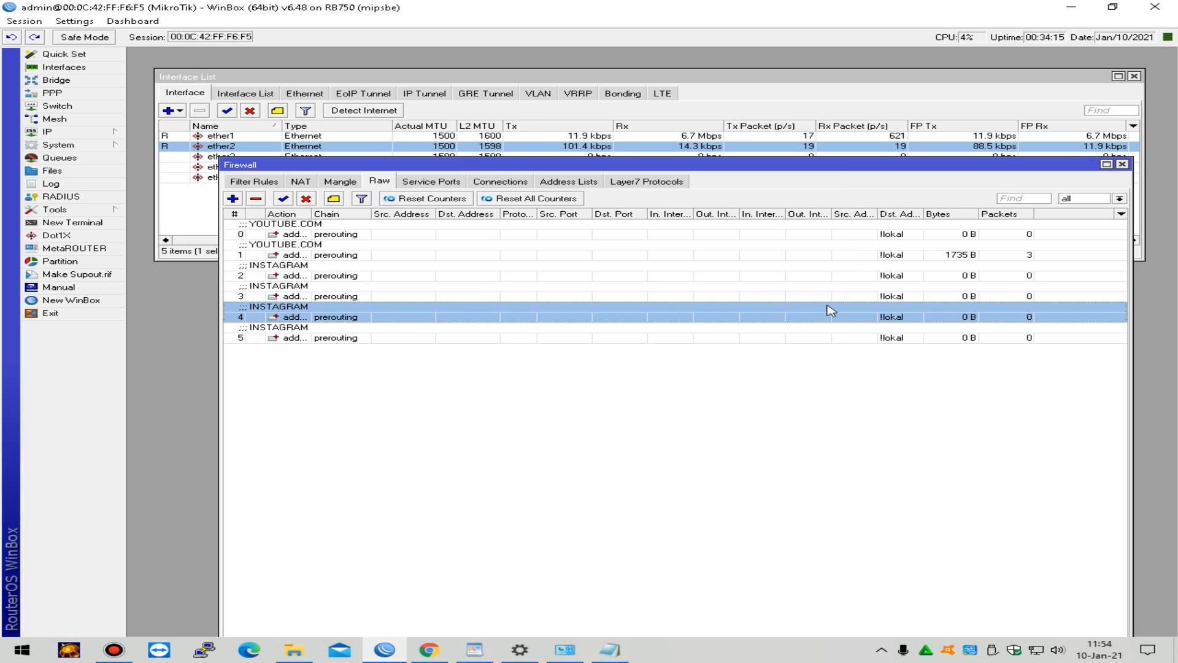
Step: Recheck the address lists of the second and third INSTAGRAM raw rules, and set the last rule's address list to INSTAGRAM
double_click(830, 296)
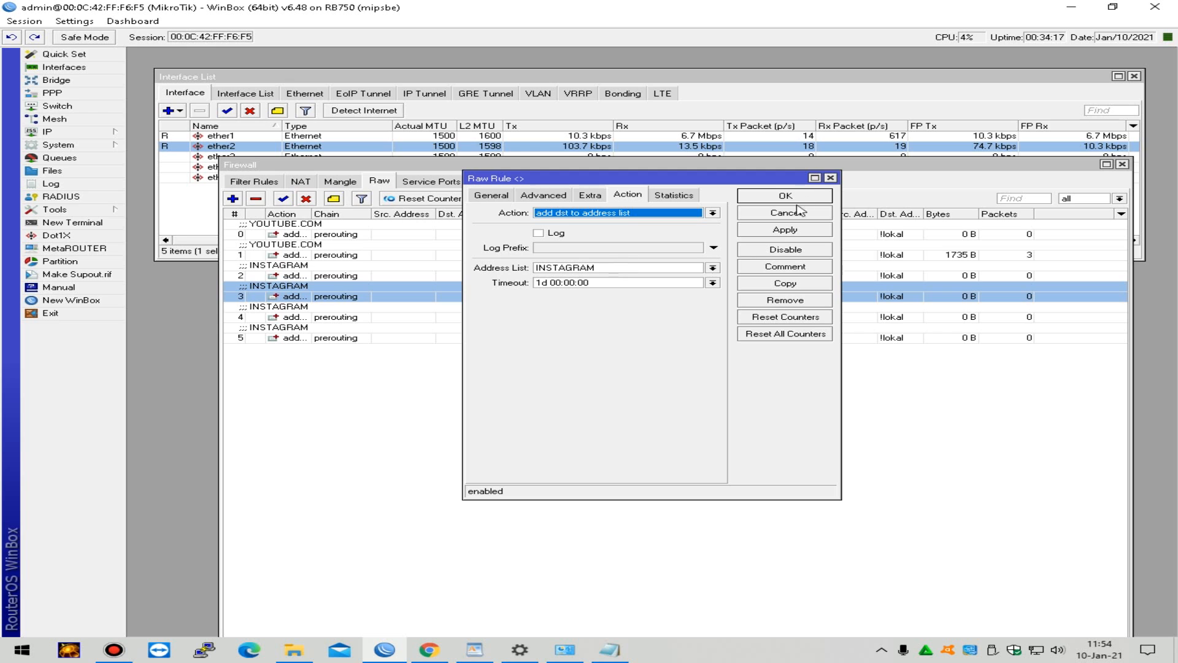
key(Tab)
key(Tab)
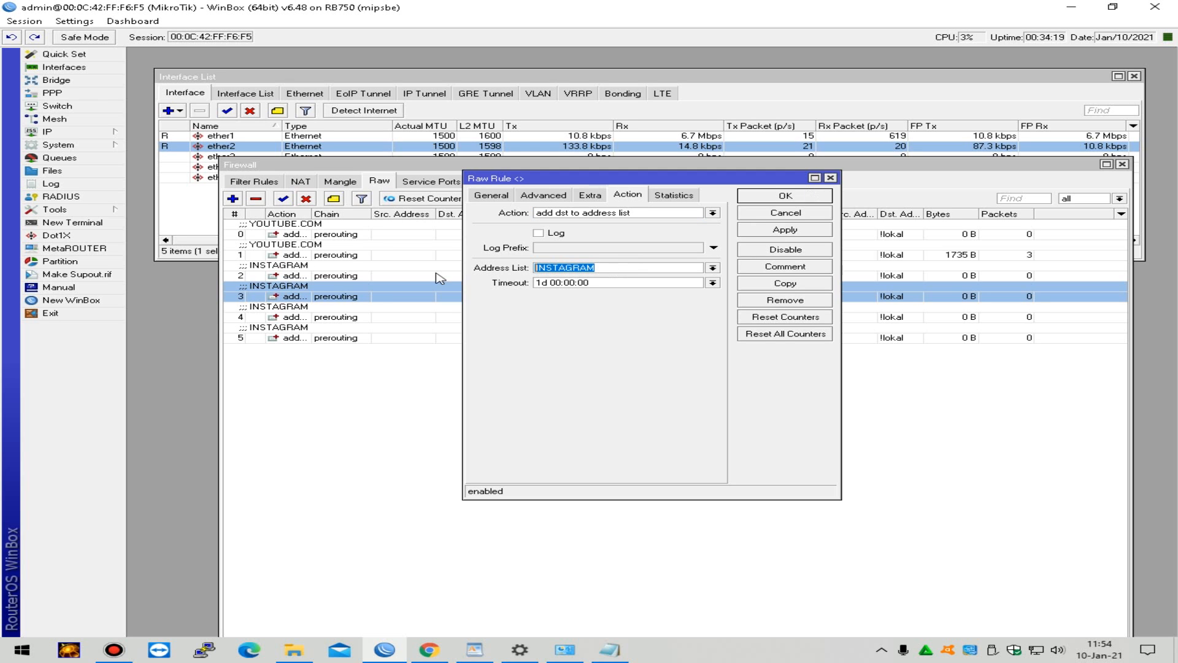
click(789, 200)
double_click(830, 316)
key(Tab)
key(Tab)
click(805, 196)
double_click(841, 336)
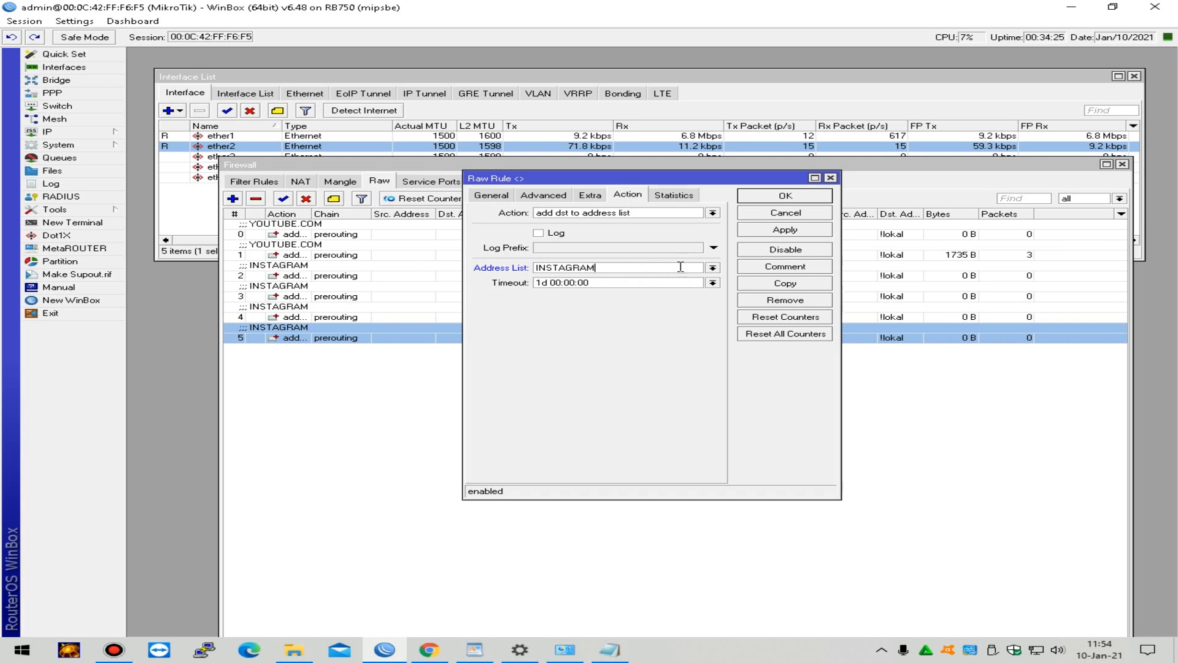
click(809, 198)
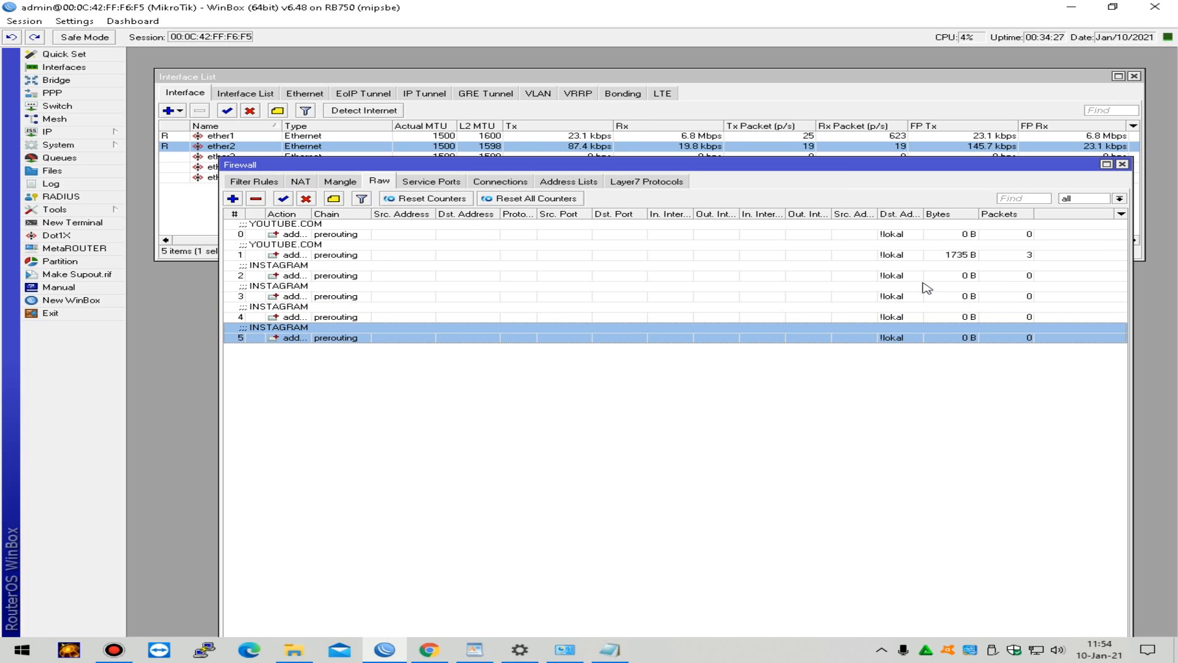
Step: Review the firewall's address list entries, tracked connections, raw rules and STREAMING mangle rules
click(579, 185)
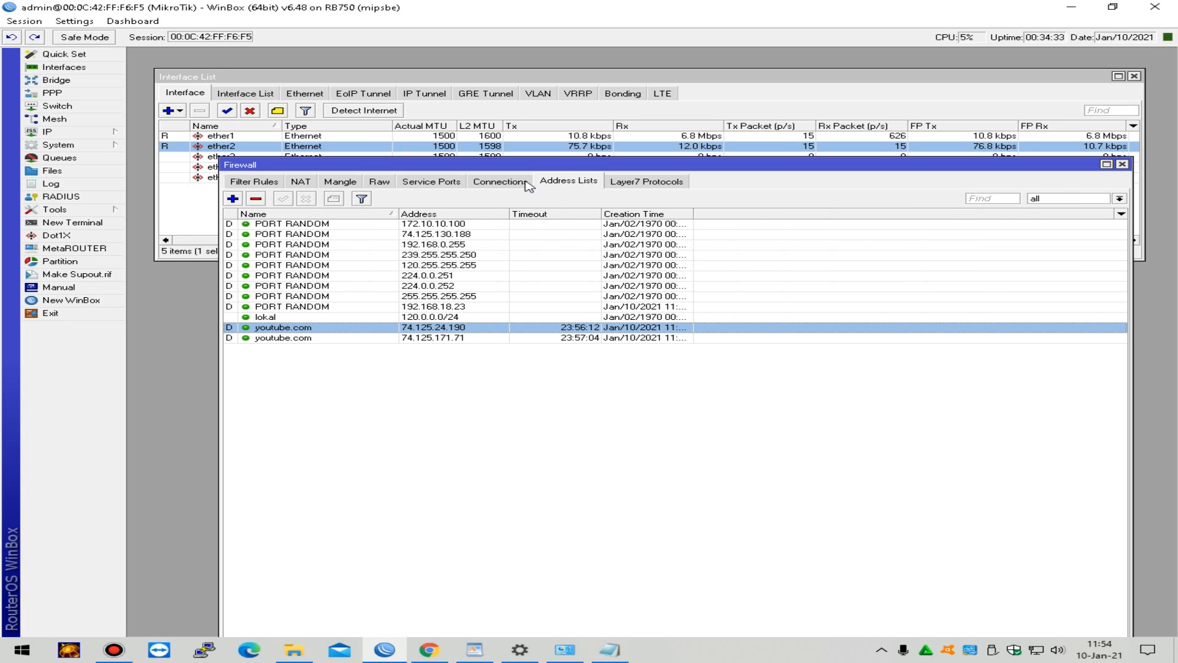
click(501, 182)
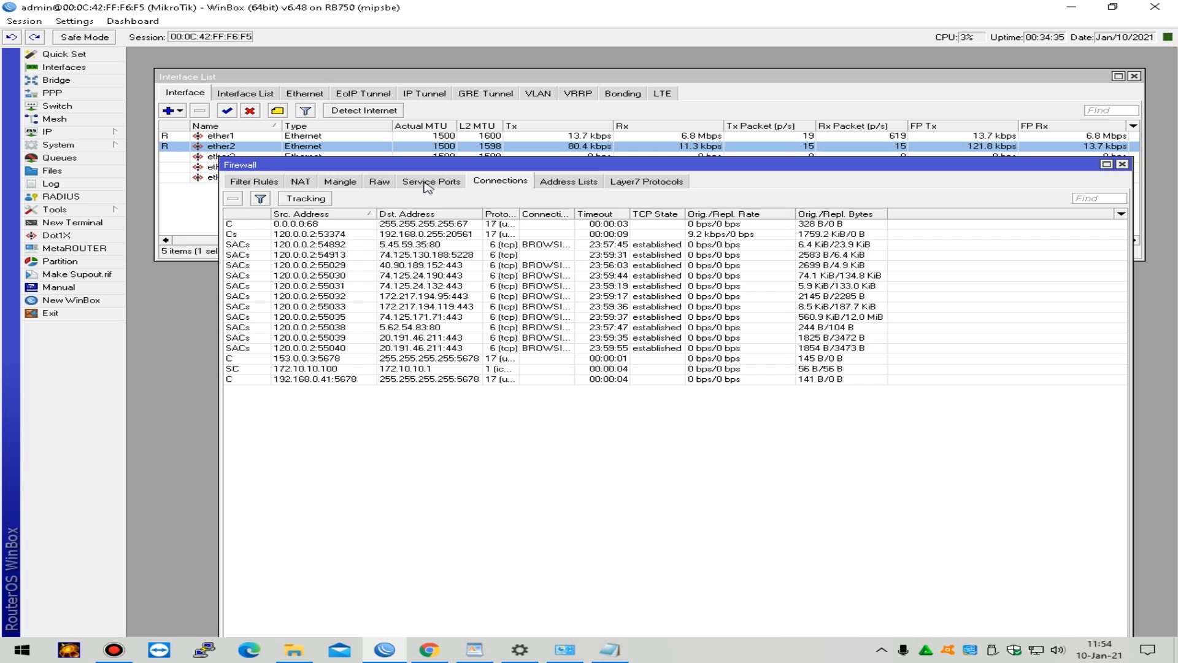
click(428, 187)
click(376, 182)
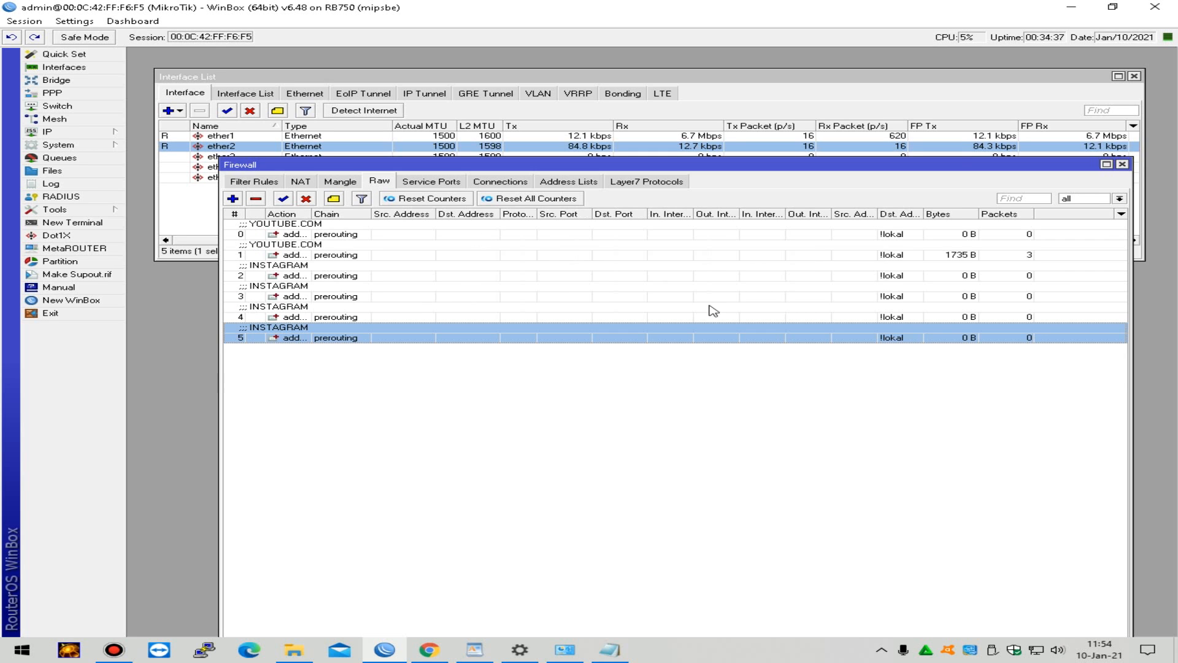
click(340, 181)
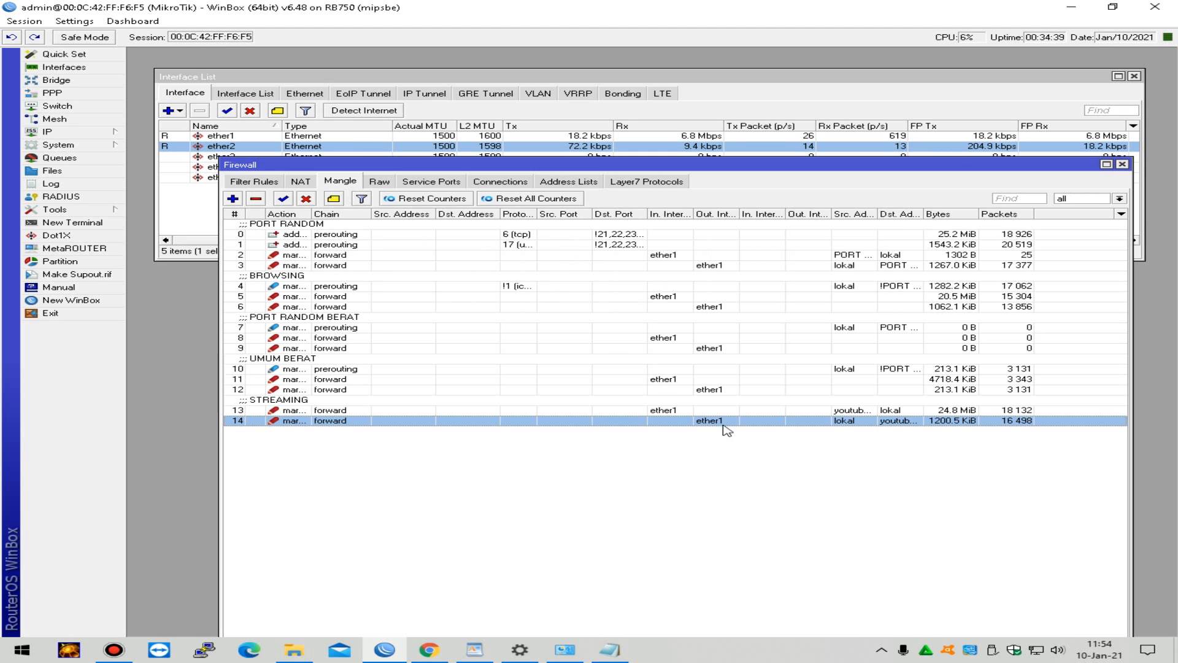
click(661, 414)
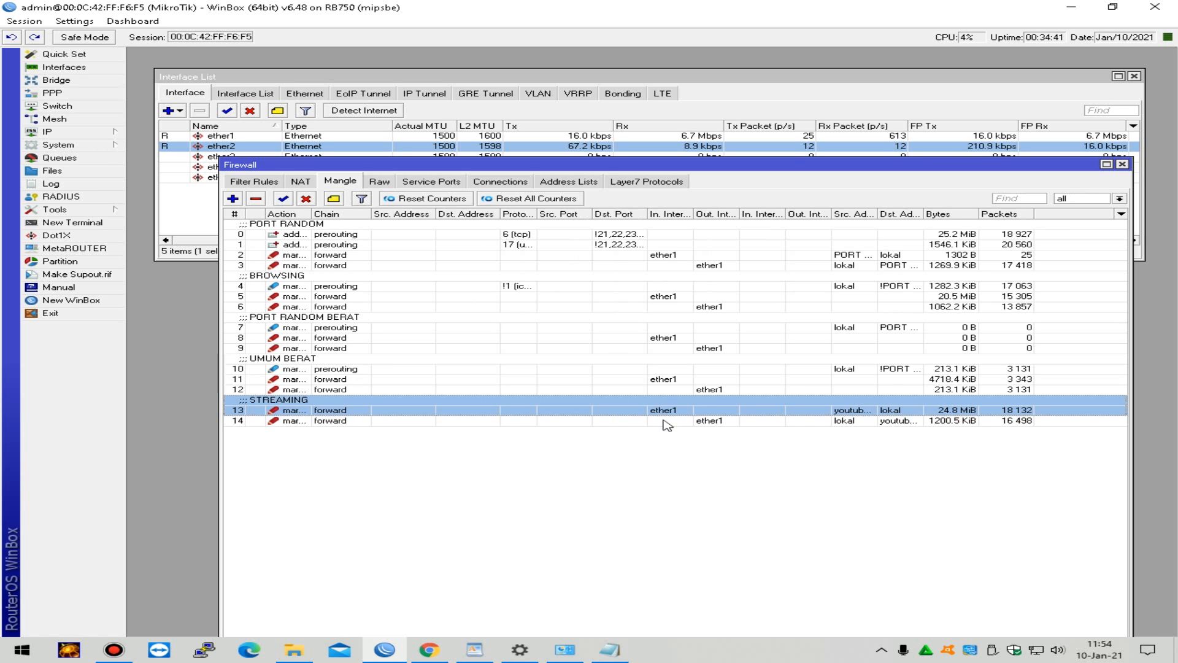
click(376, 182)
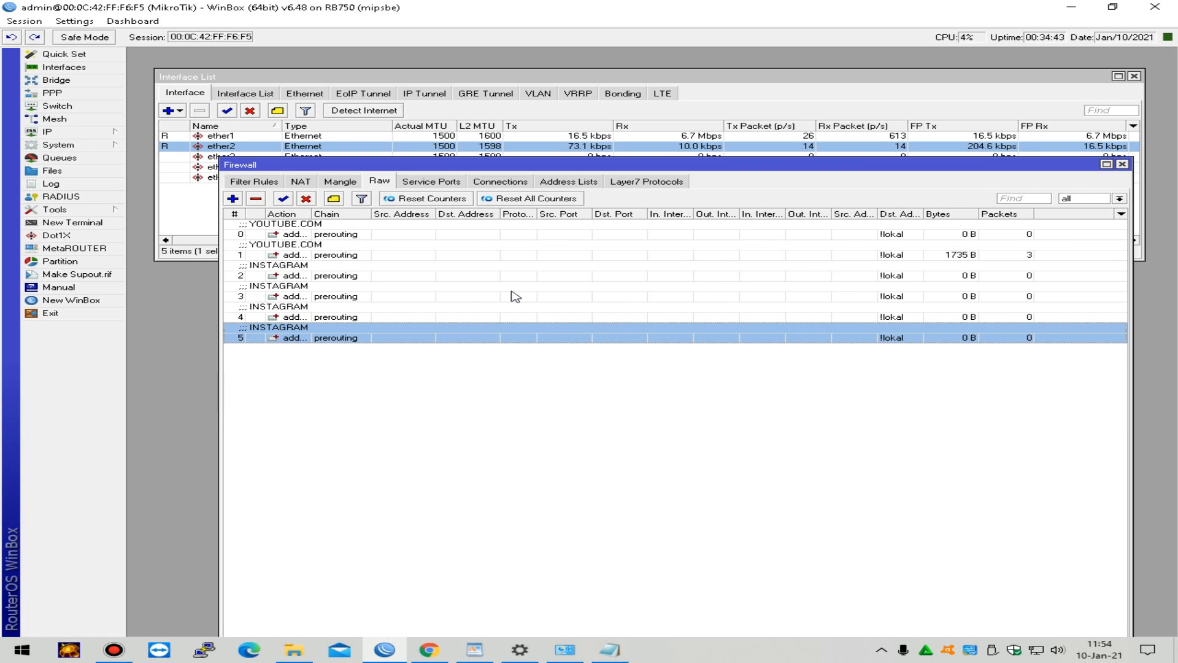
Step: Start a new mangle rule with in-interface ether1, source address list INSTAGRAM and destination address list lokal
click(340, 181)
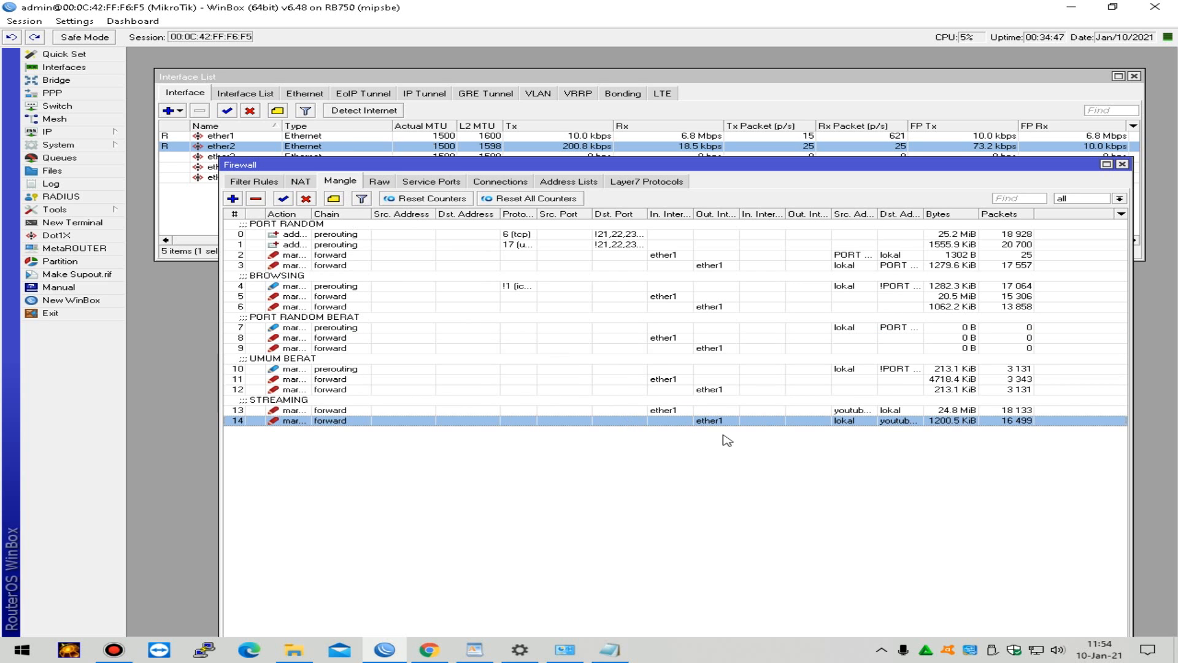
click(232, 198)
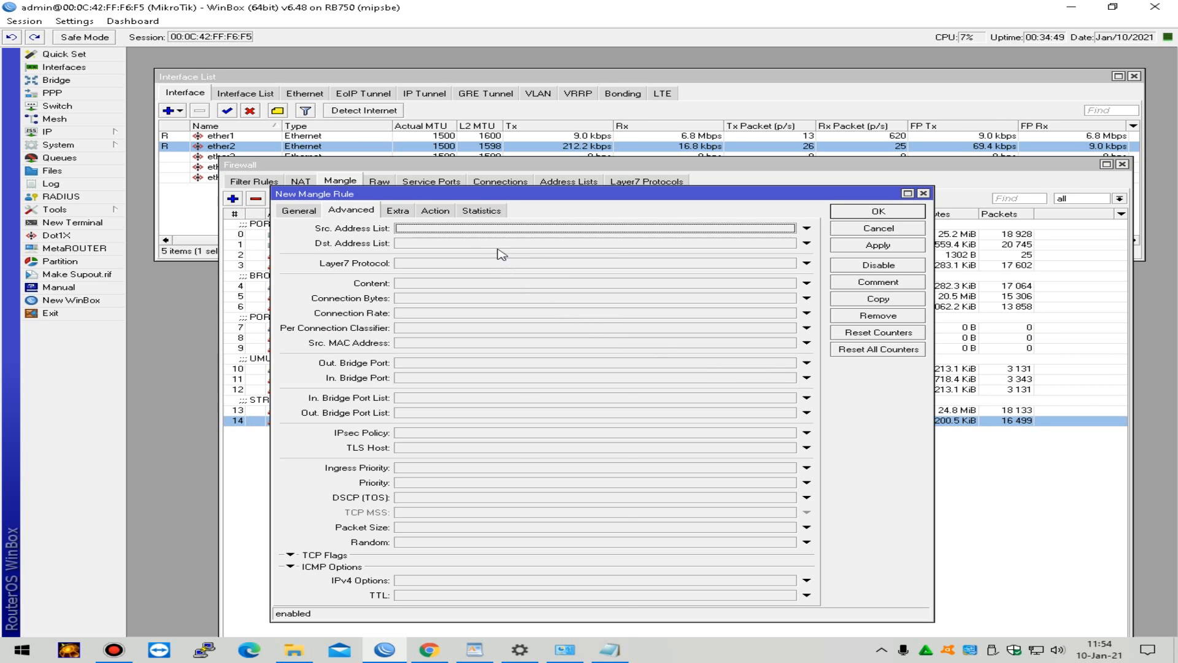
click(299, 211)
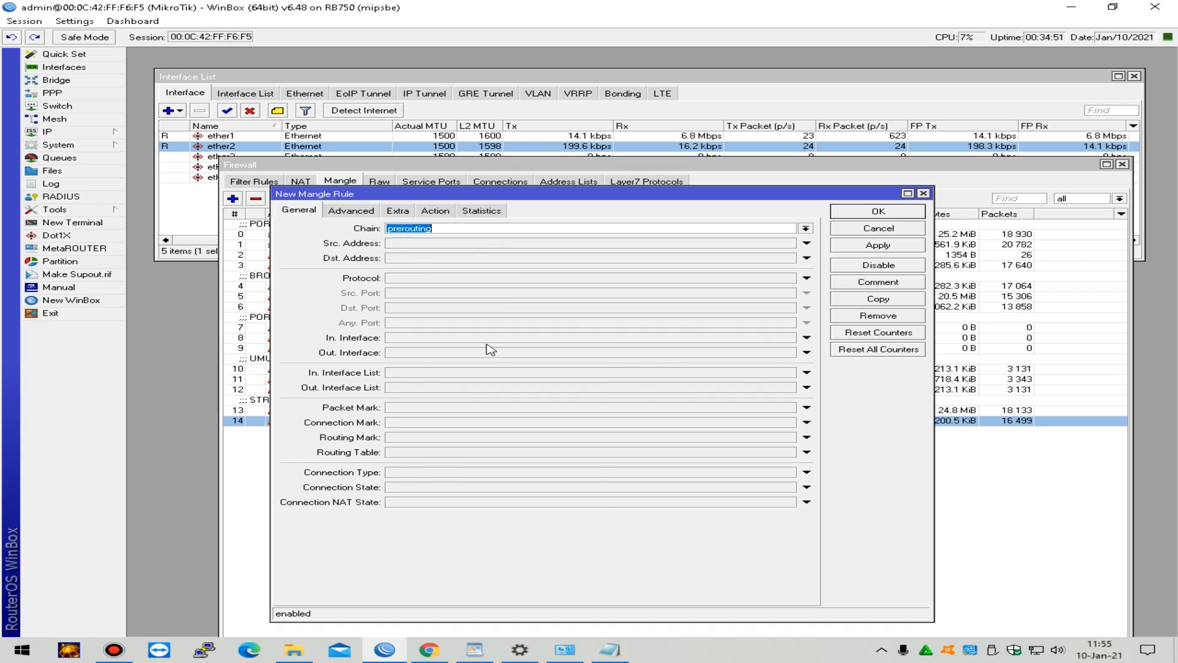
click(613, 340)
click(366, 215)
click(672, 228)
click(789, 230)
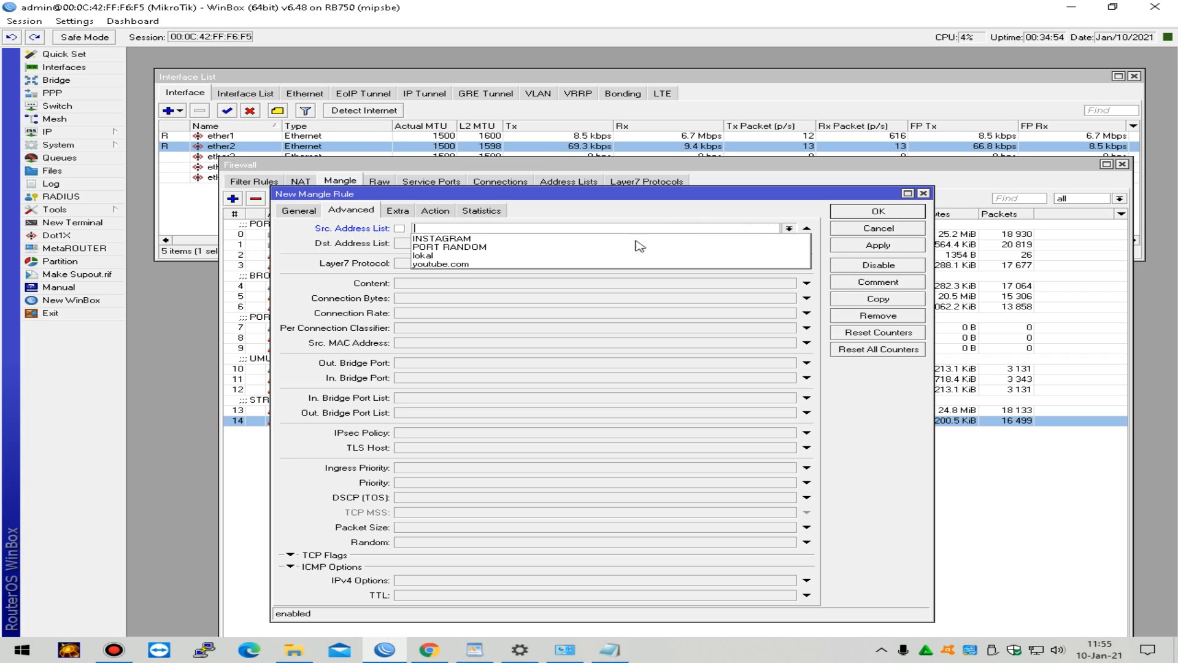
click(545, 239)
click(678, 244)
click(789, 244)
click(552, 273)
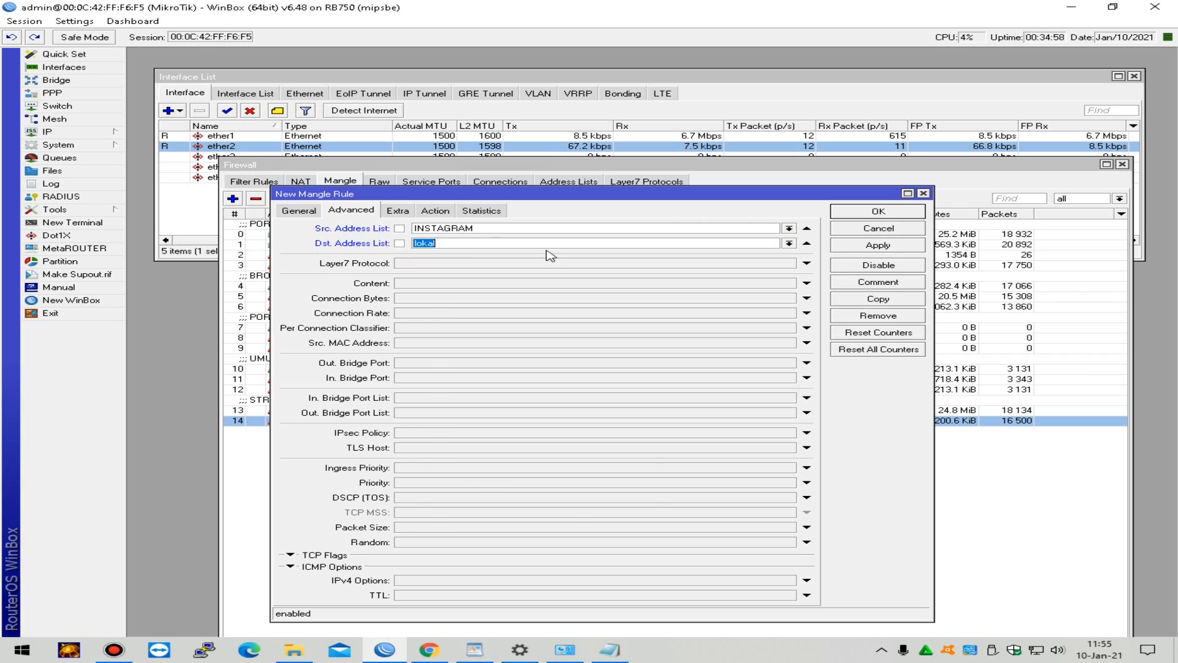
Step: Set the new mangle rule's action to mark packet with the new packet mark INSTAGRAM DOWN ISP1
click(432, 211)
click(648, 229)
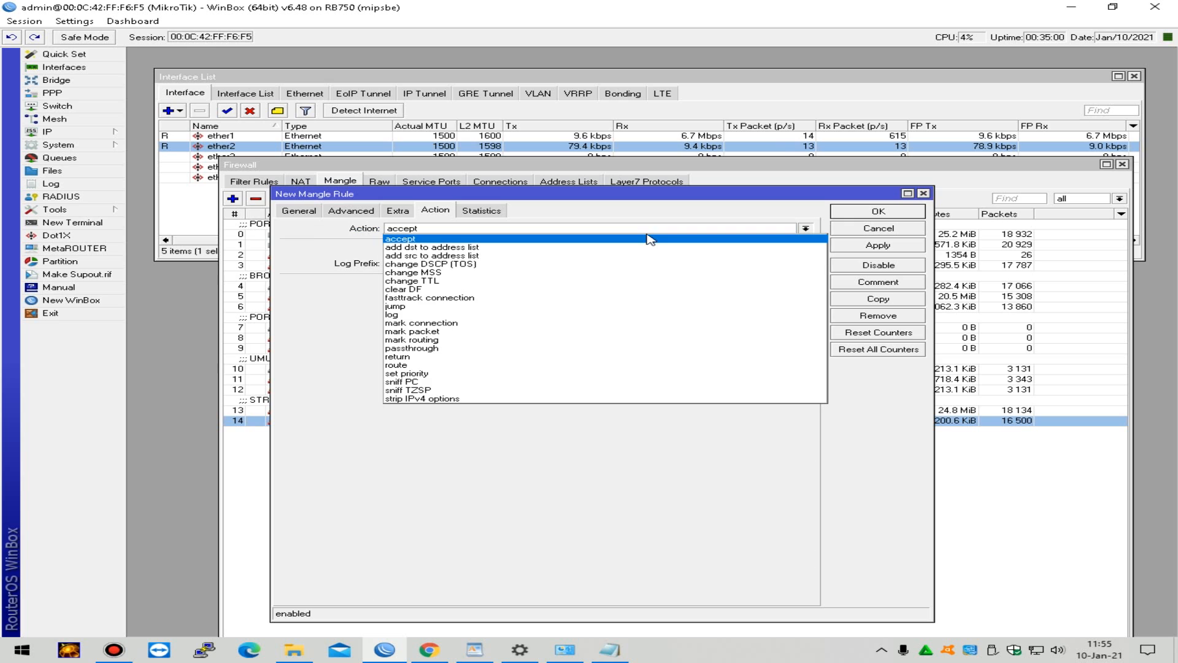
click(538, 331)
click(497, 282)
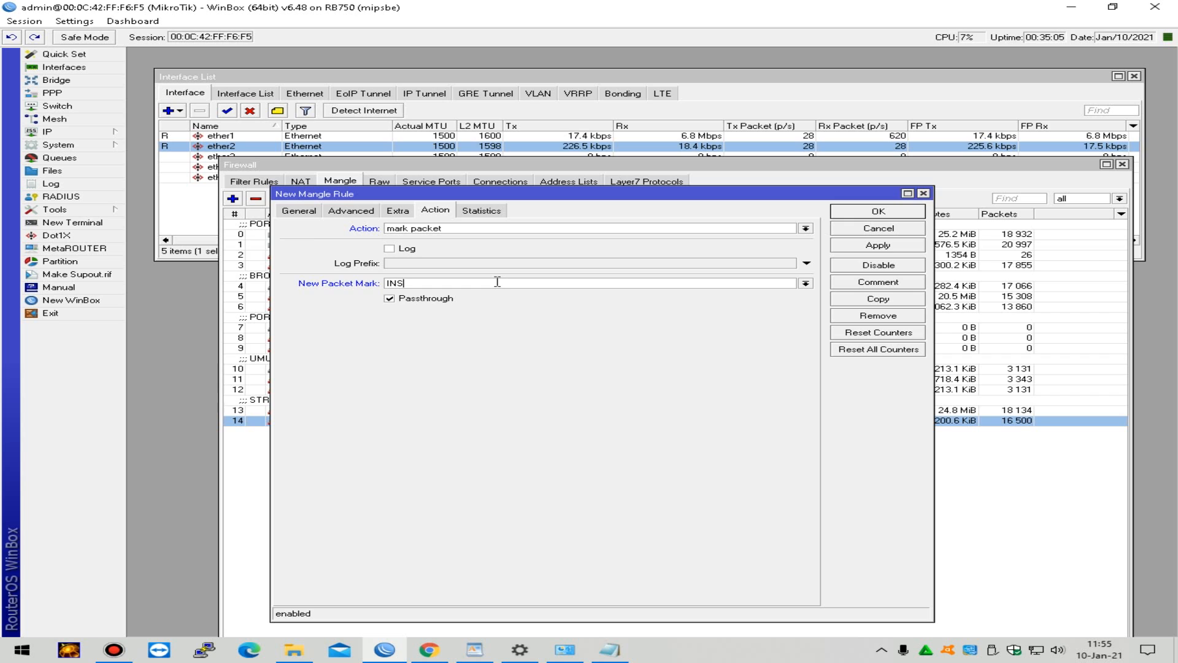
text(TAGRAM )
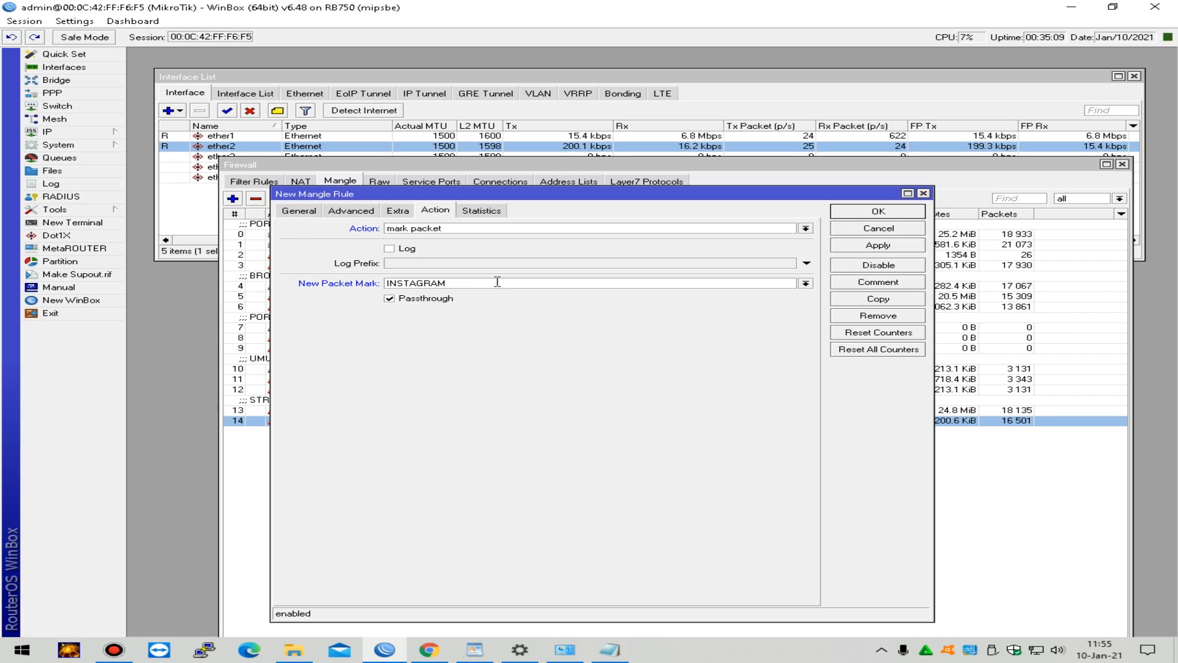
text(DOWNL)
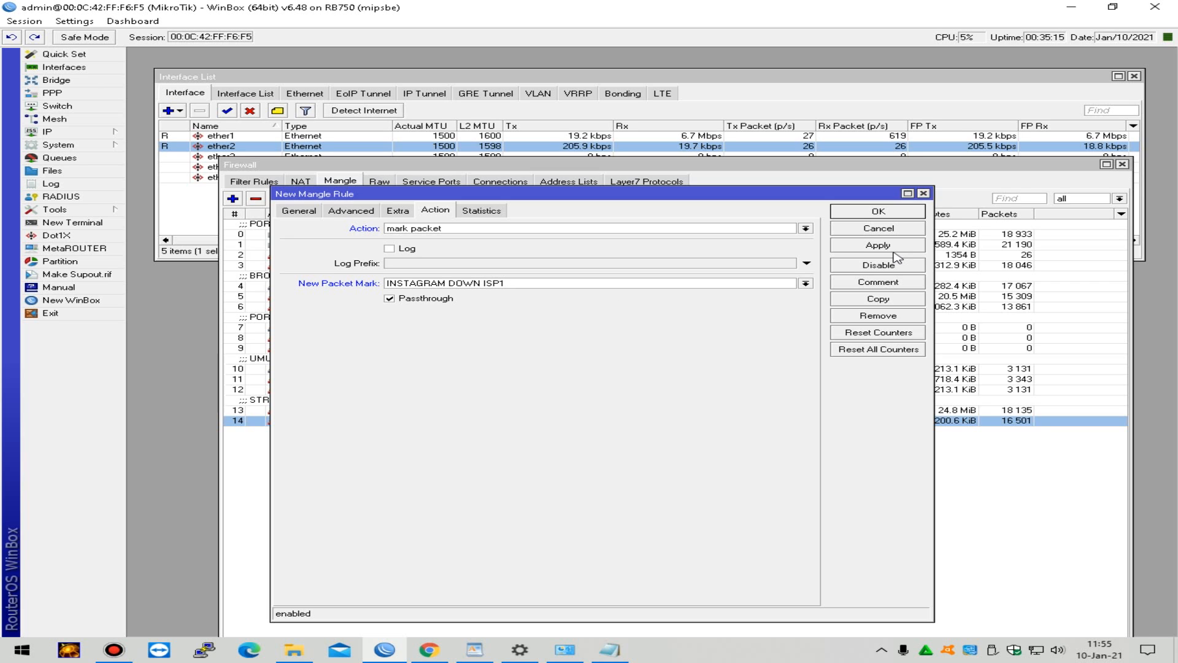
Step: Add the comment INSTAGRAM to the new mangle rule and save the rule
click(886, 285)
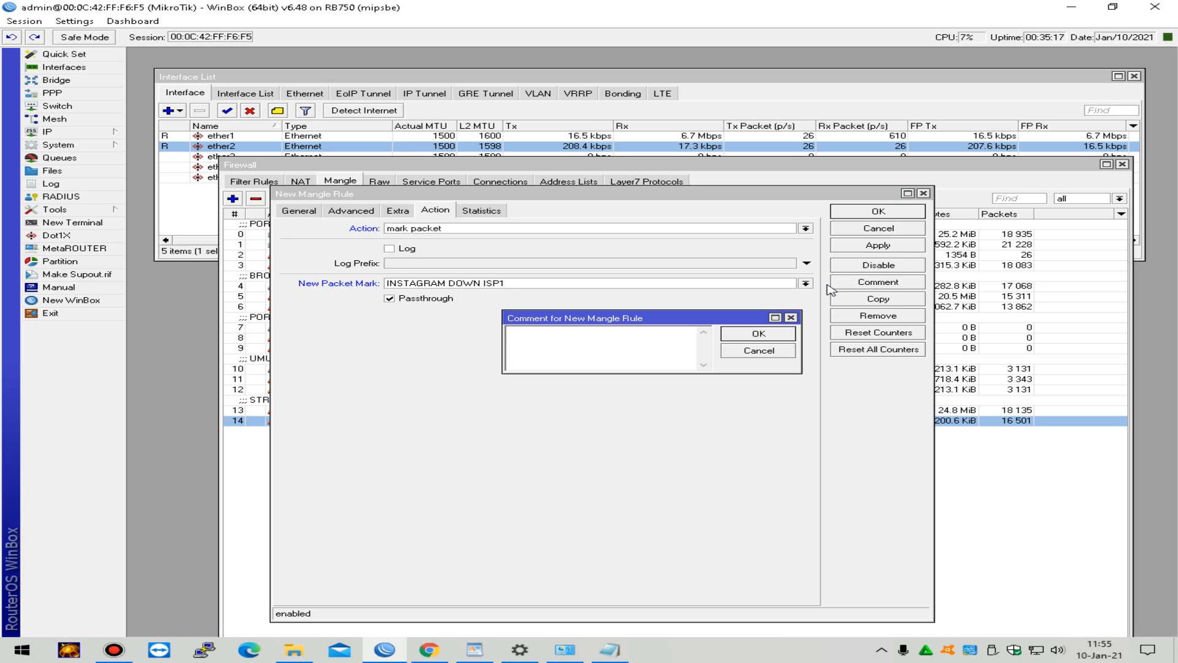
text(INSTAGRAM)
click(770, 338)
click(878, 211)
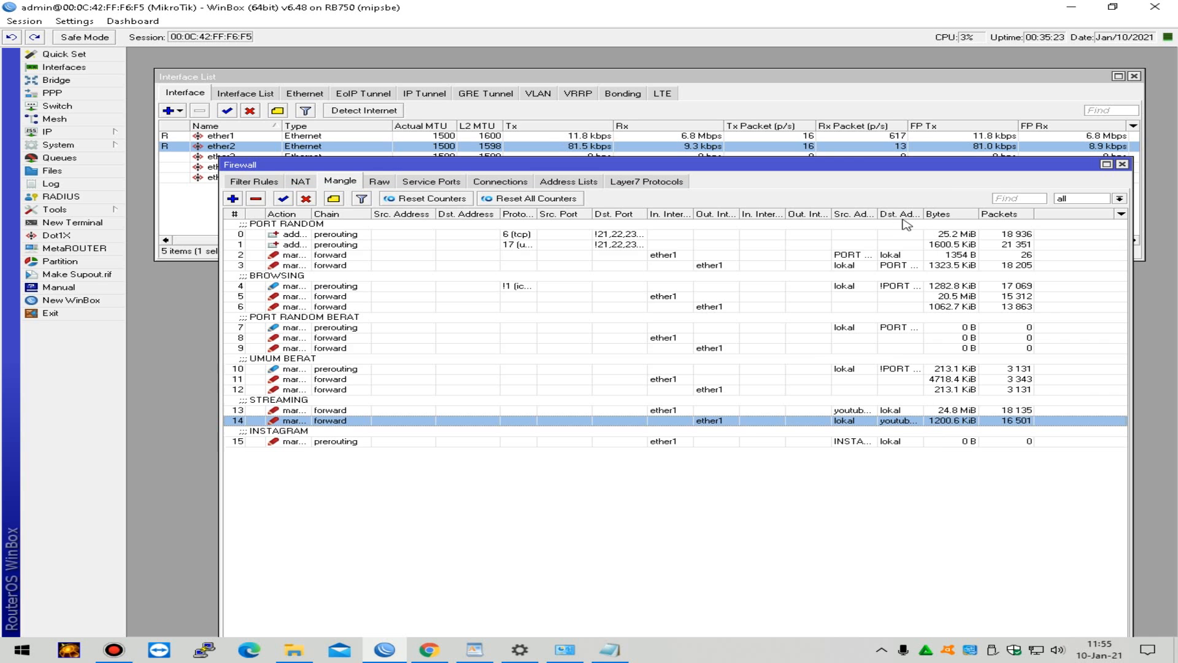
Step: Compare the INSTAGRAM mangle rule with the STREAMING download rule in the mangle list
click(709, 449)
click(816, 440)
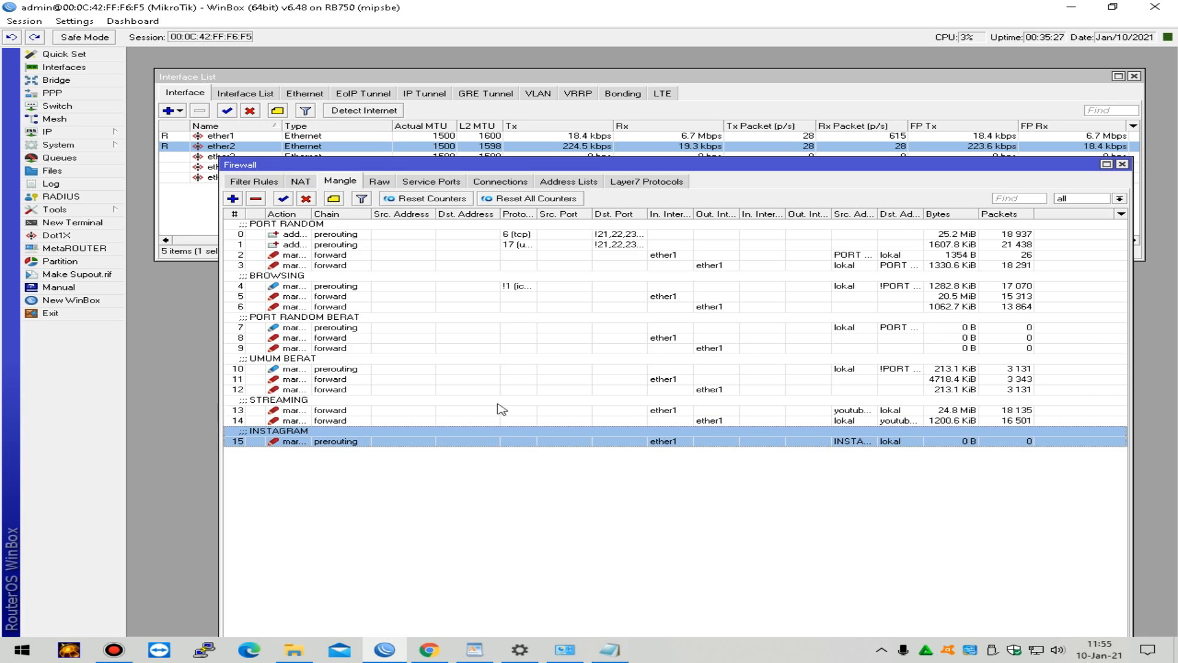
click(430, 410)
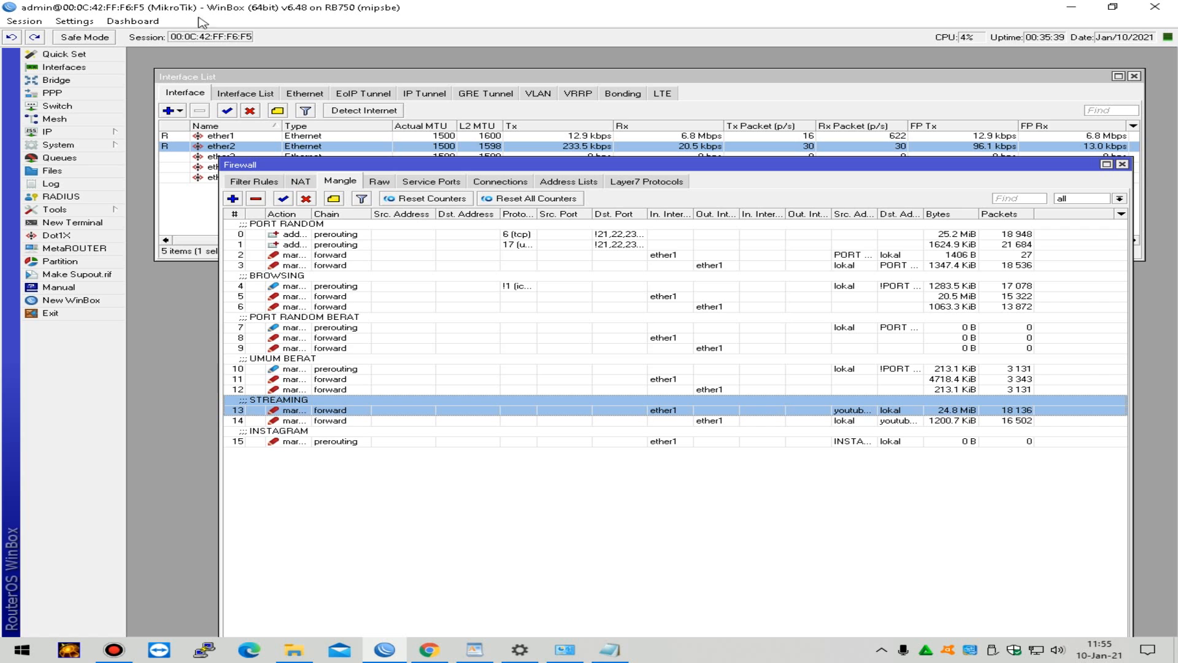
Step: View the router's system resources and return to the INSTAGRAM rule in the mangle list
click(110, 145)
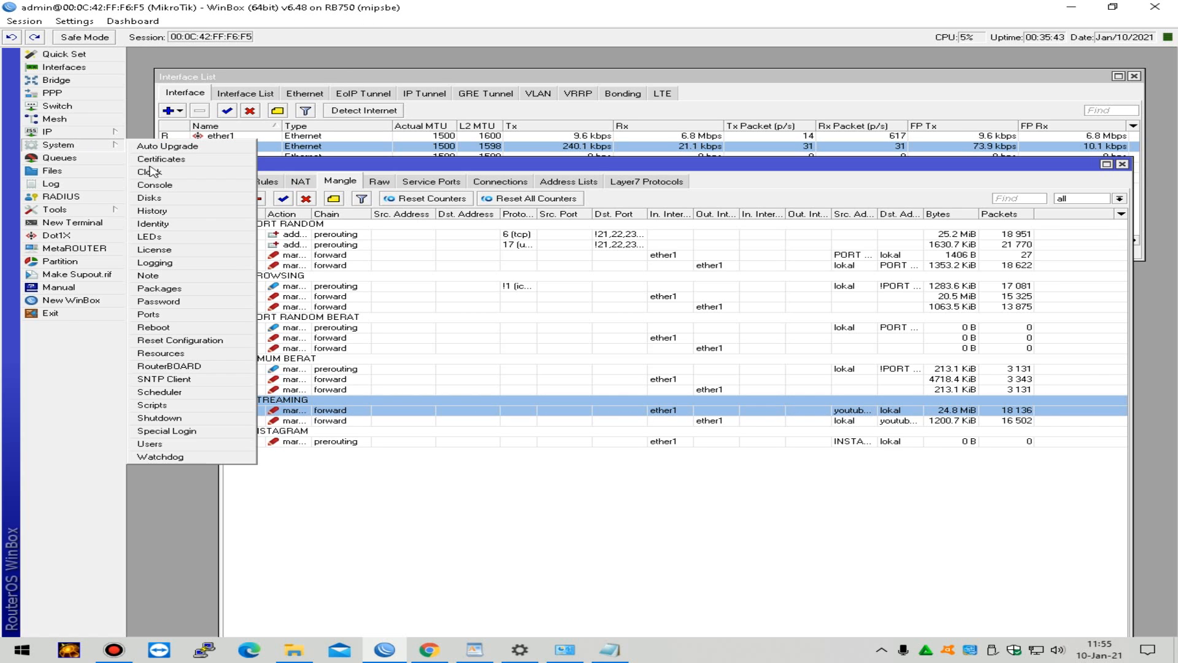
click(227, 353)
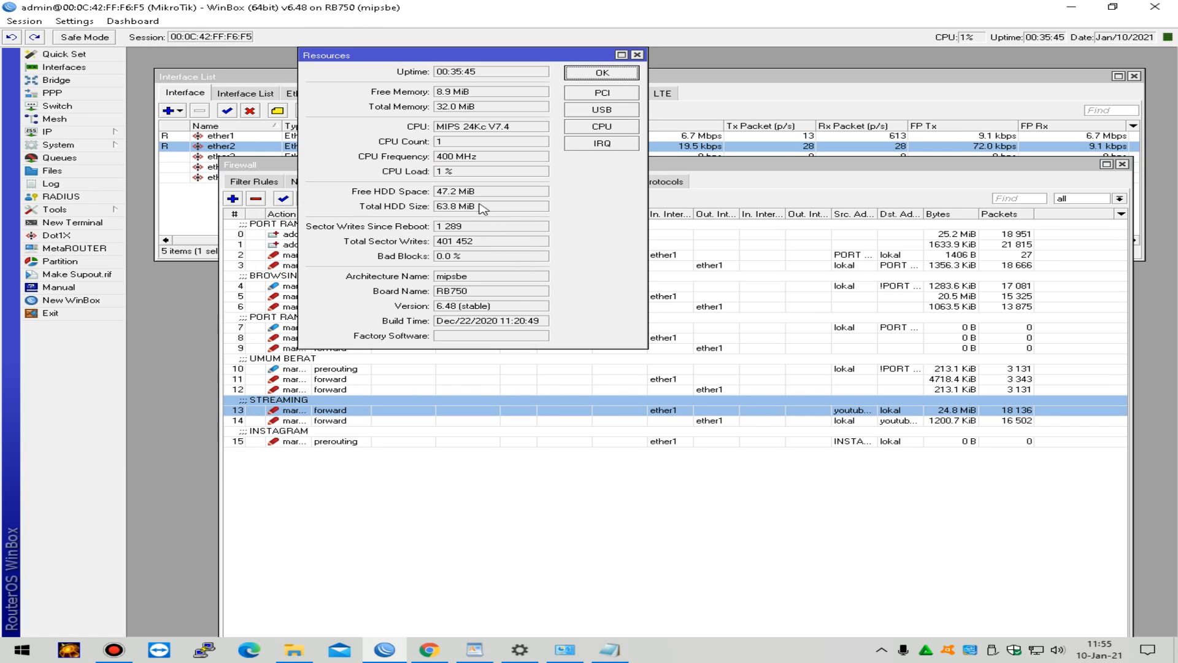
click(614, 73)
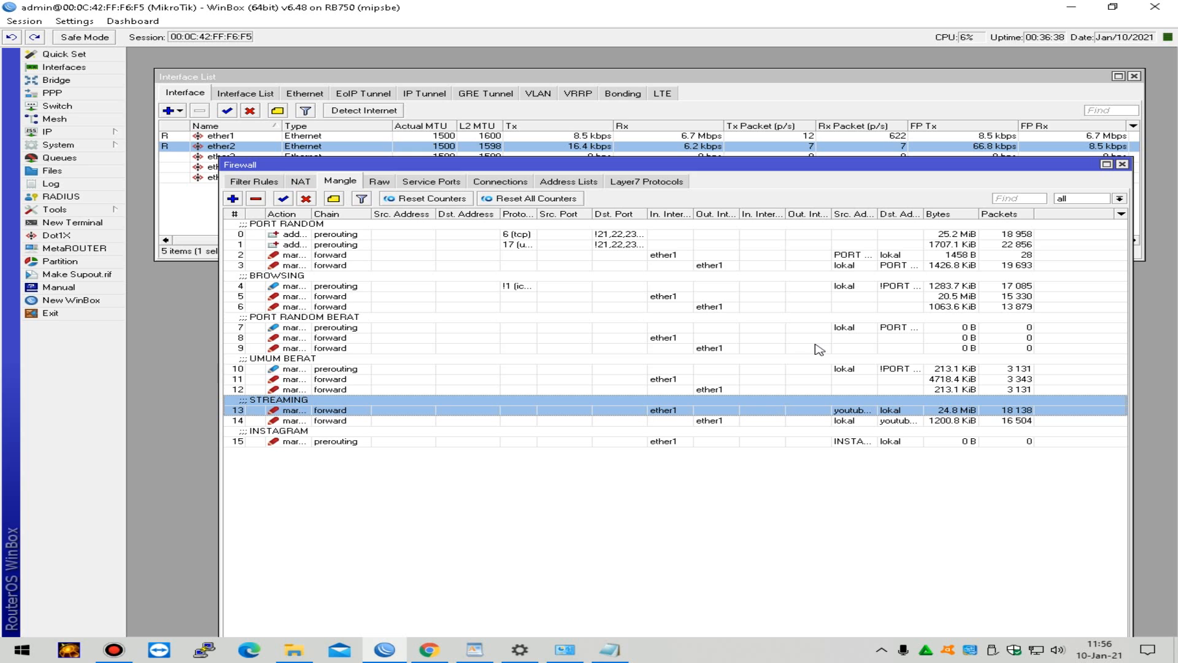
click(827, 440)
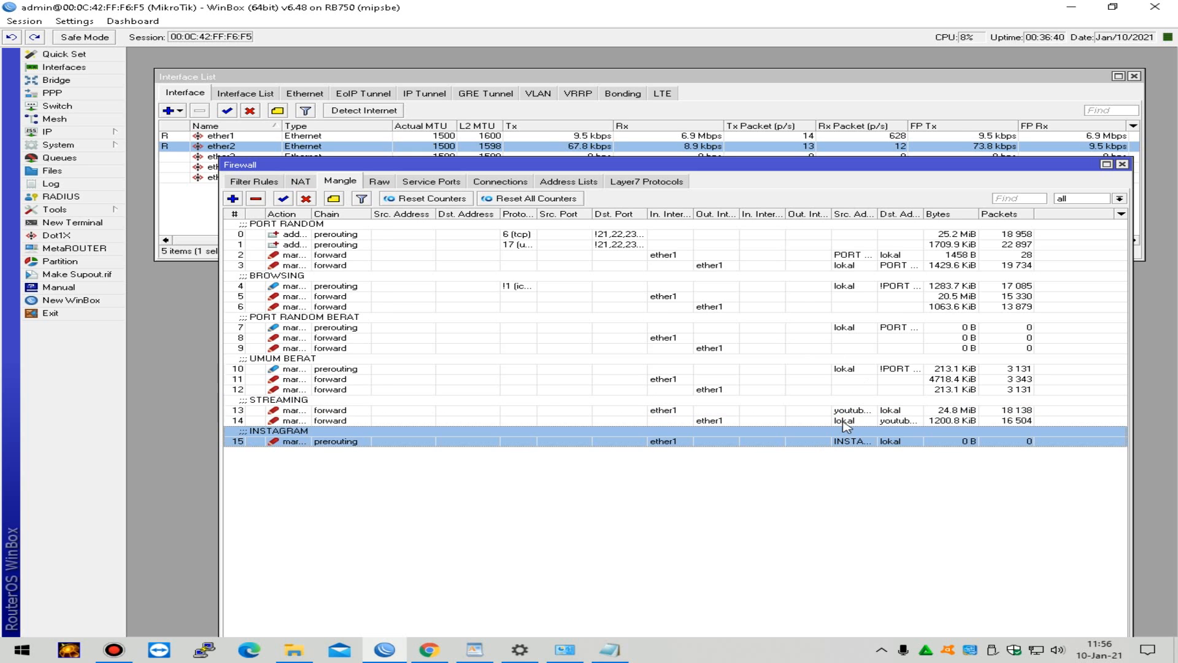
Step: Duplicate the INSTAGRAM mangle rule, clear the copy's incoming interface and set its outgoing interface to ether1
click(844, 422)
click(851, 407)
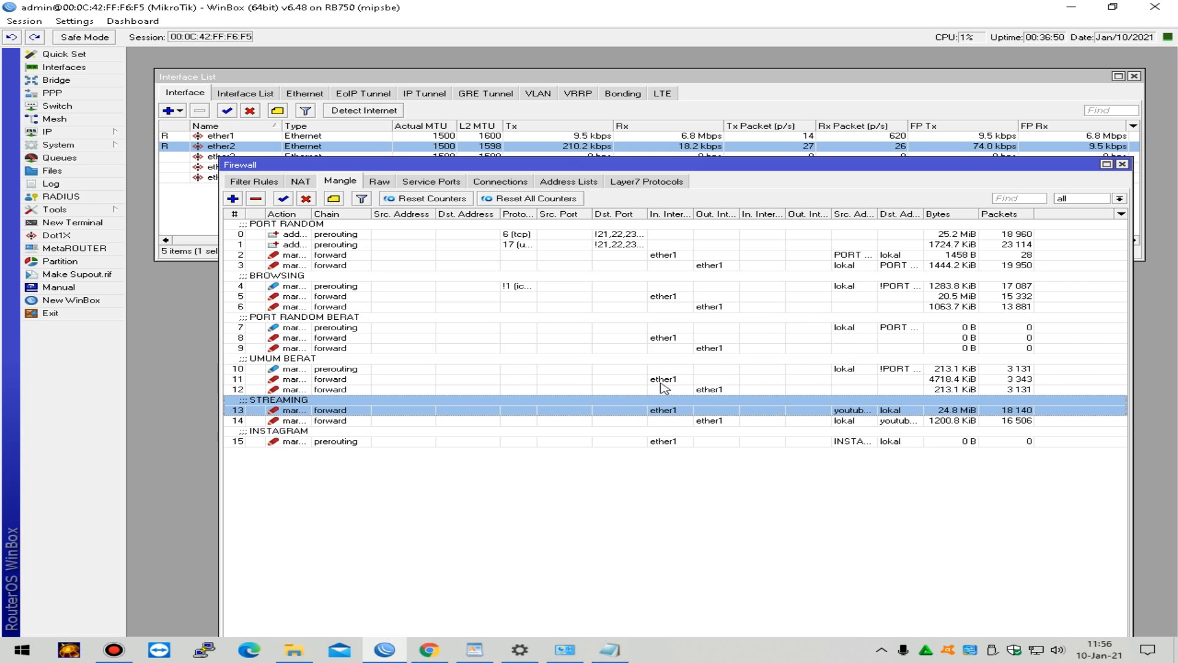
double_click(641, 441)
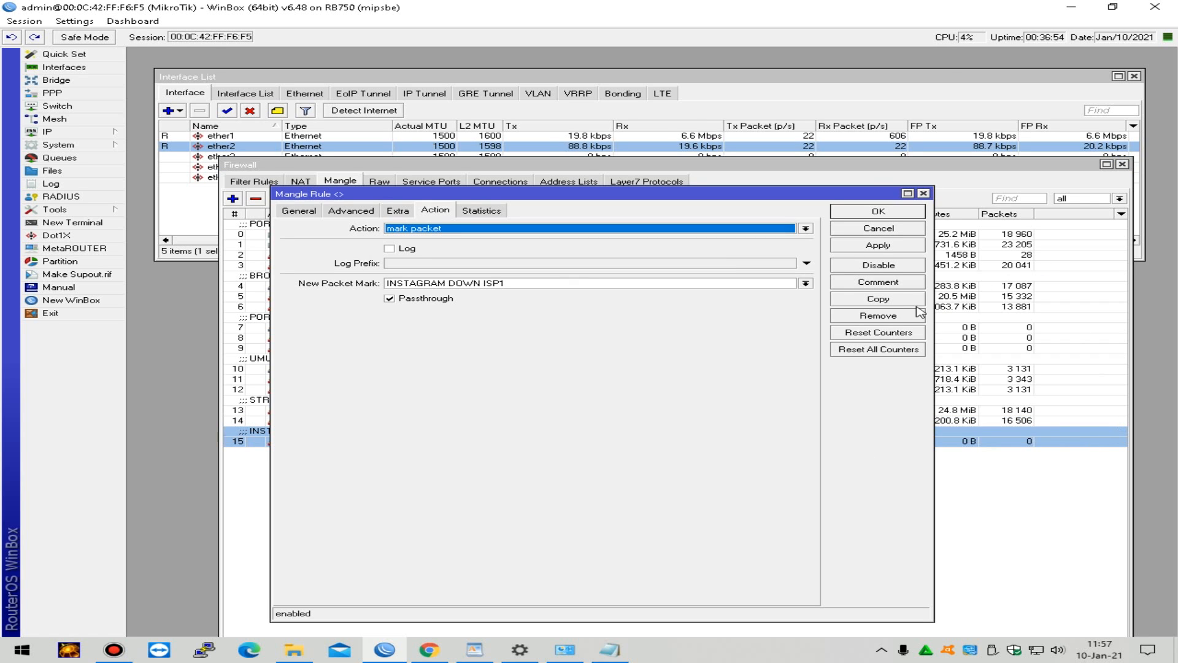
click(913, 305)
click(320, 72)
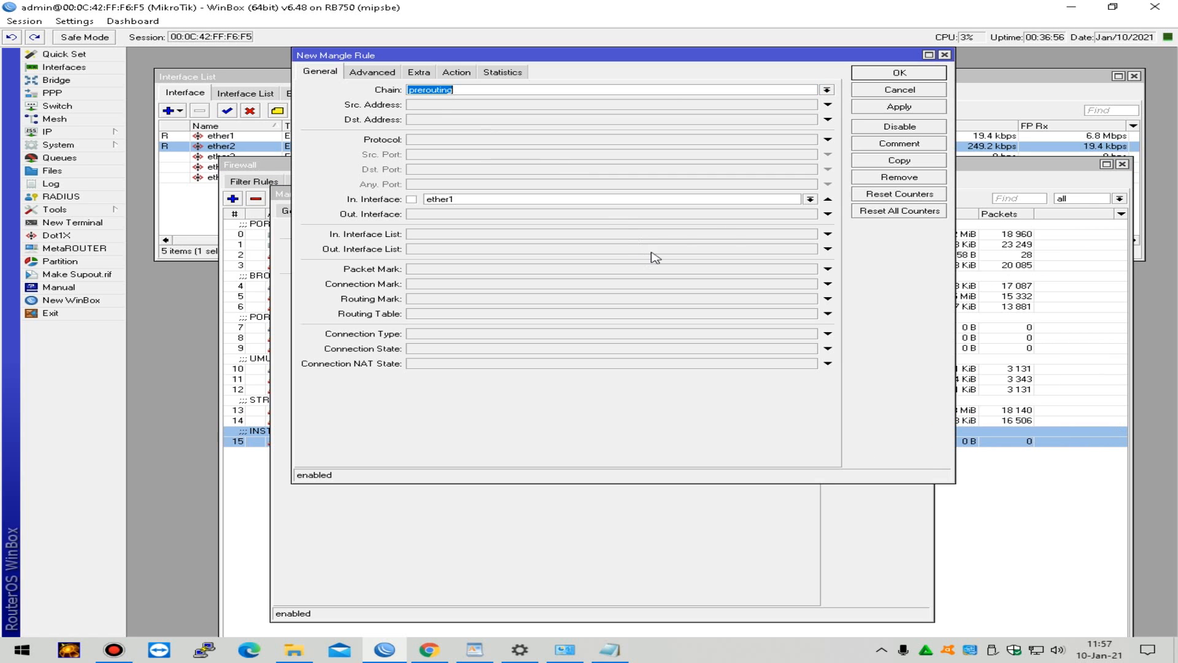
click(827, 199)
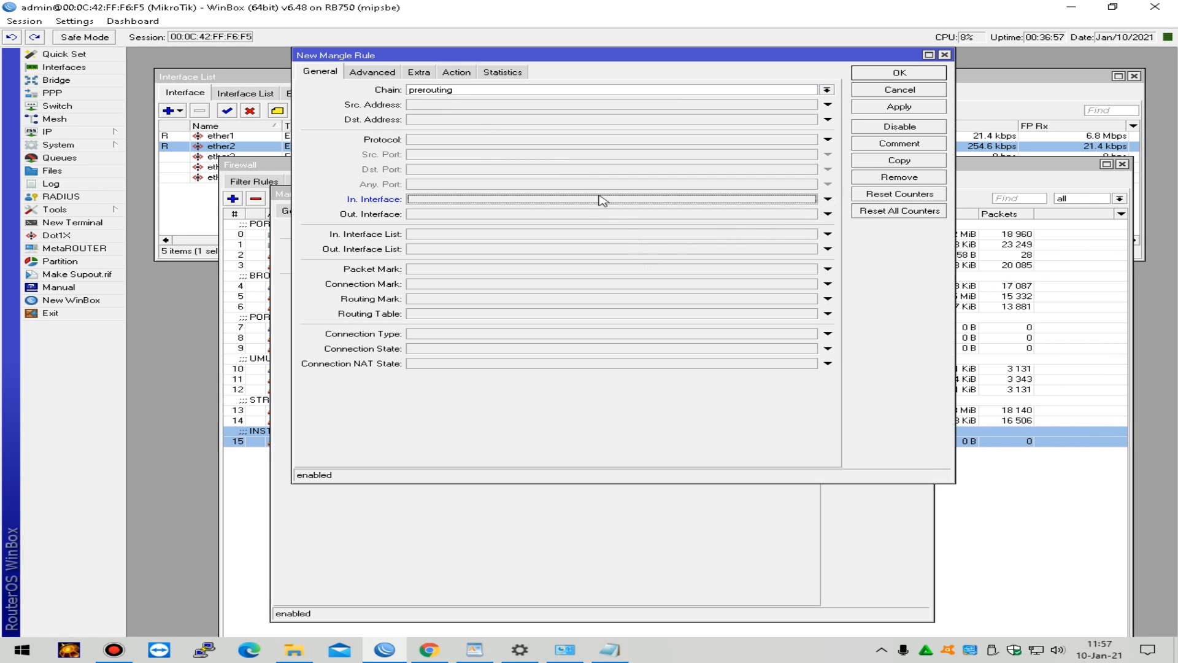
click(573, 216)
Step: Set the copied rule's source address list to lokal and its destination address list to INSTAGRAM
click(372, 72)
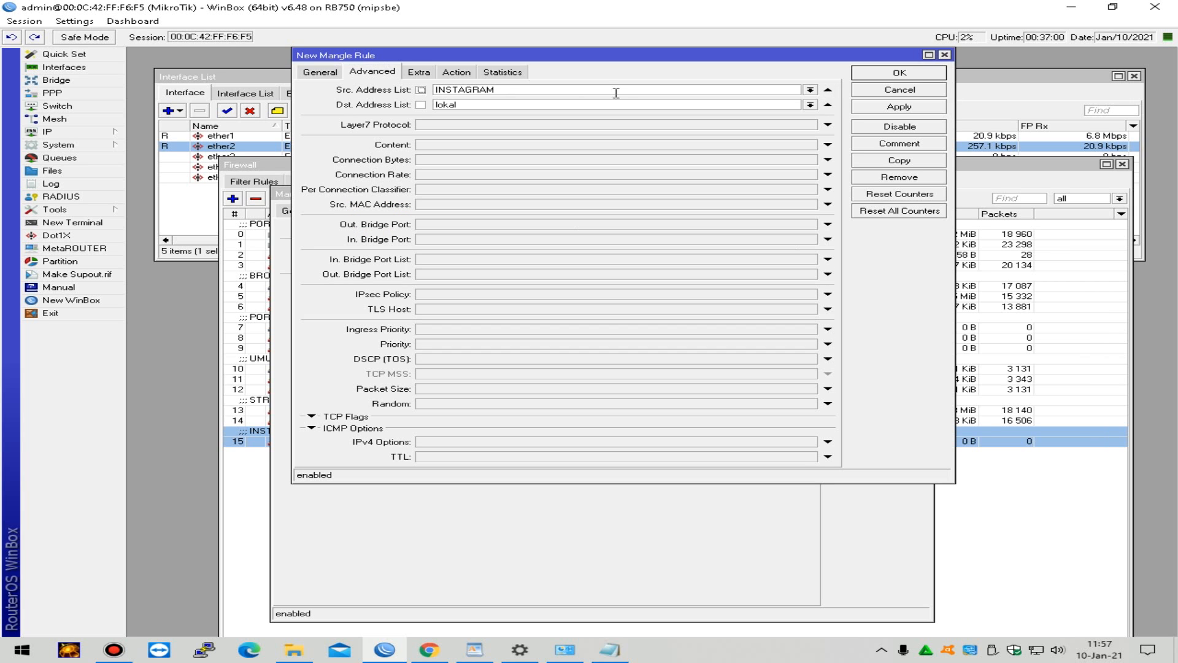
click(810, 89)
click(652, 117)
click(810, 105)
click(811, 115)
Step: Change the copied rule's new packet mark to INSTAGRAM UP ISP1
click(456, 72)
click(485, 145)
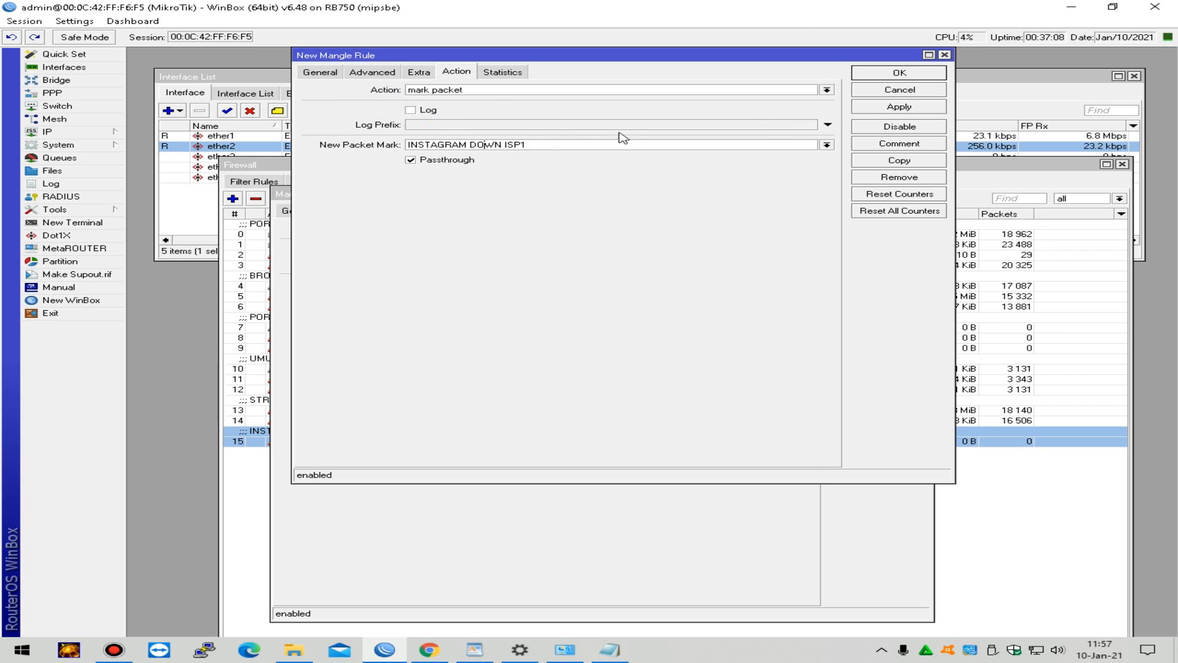
key(Right)
key(BackSpace)
key(BackSpace)
key(BackSpace)
key(BackSpace)
text(UP)
Step: Clear the copied rule's comment and try to save the rule
click(919, 144)
key(BackSpace)
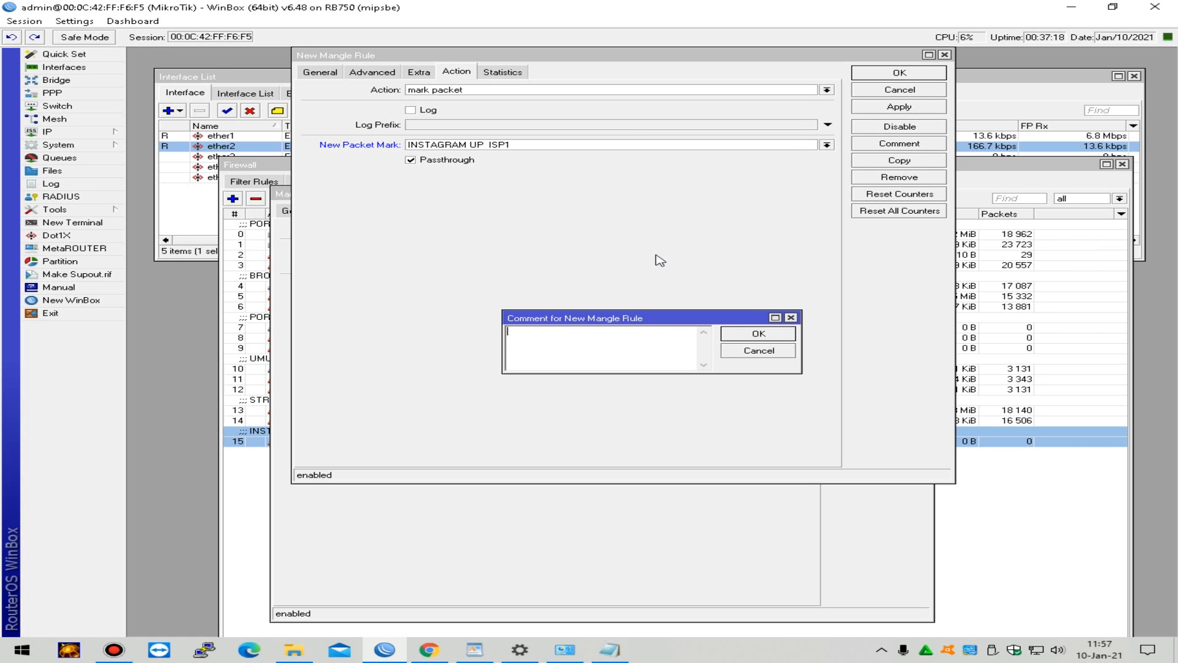
click(758, 333)
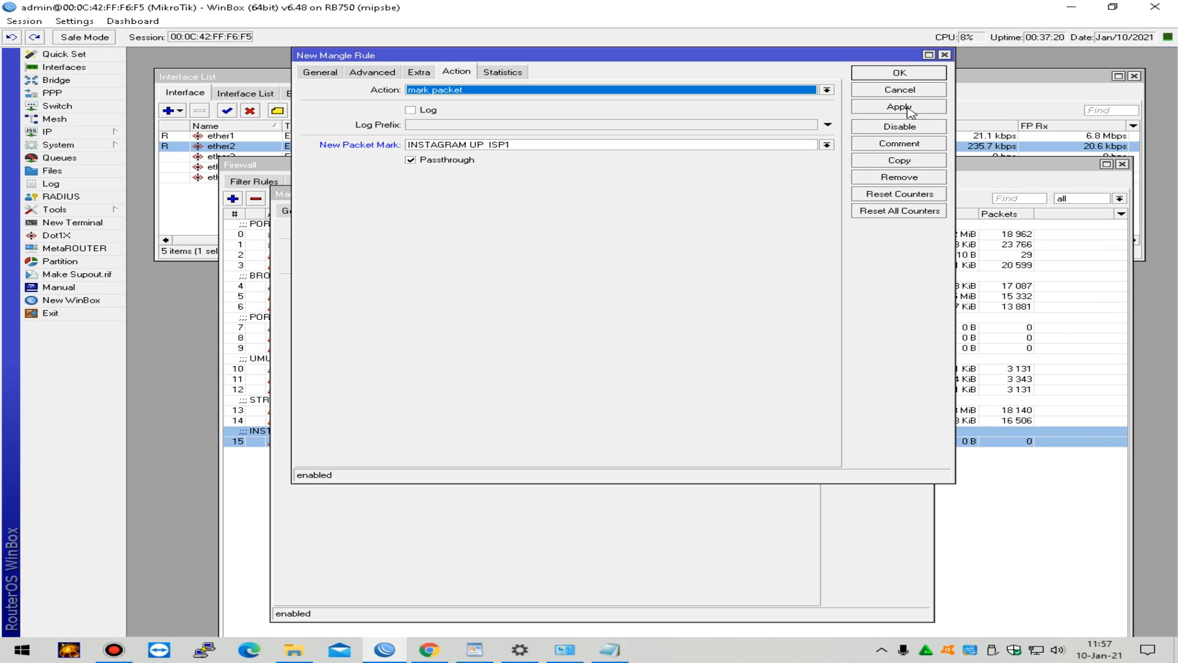
click(913, 74)
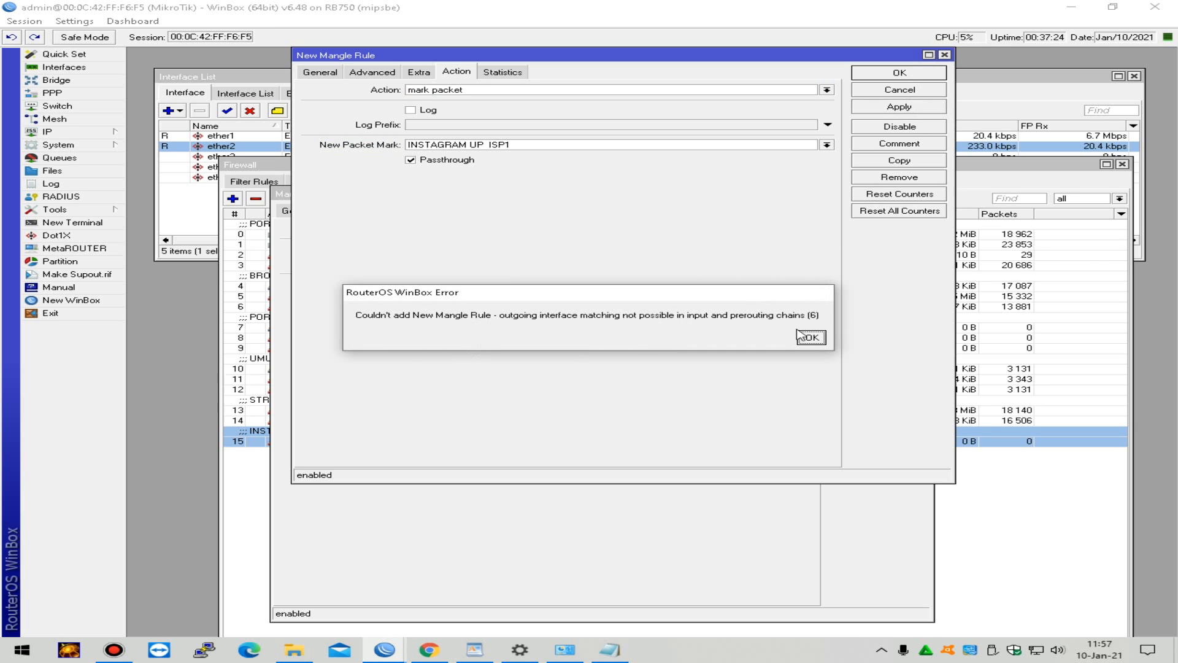
click(822, 341)
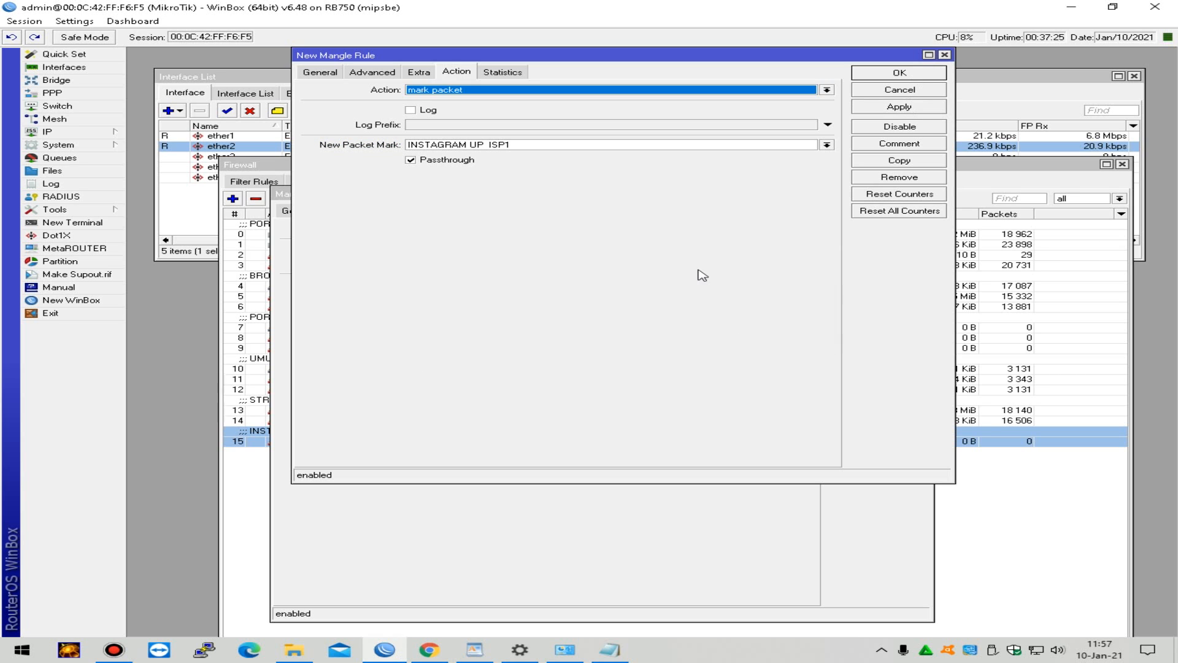
Step: Set the INSTAGRAM upload rule's chain to forward and save the rule
click(325, 71)
click(827, 90)
click(681, 104)
click(880, 78)
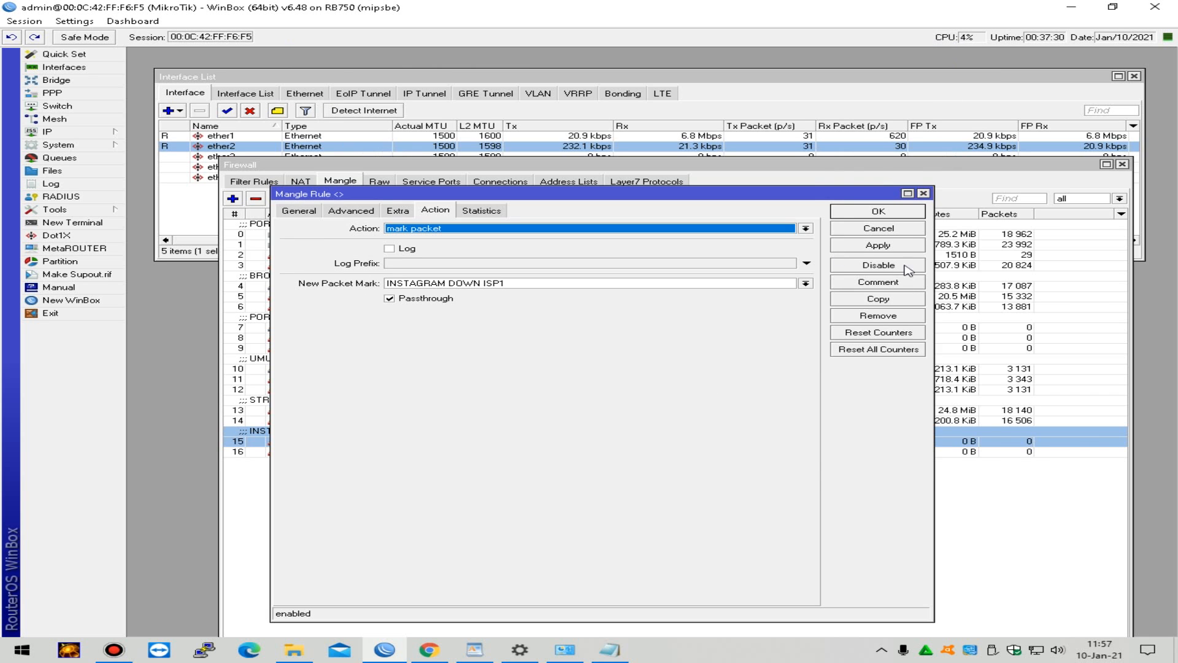
Step: Set the original INSTAGRAM download rule's chain to forward and save the rule
click(299, 211)
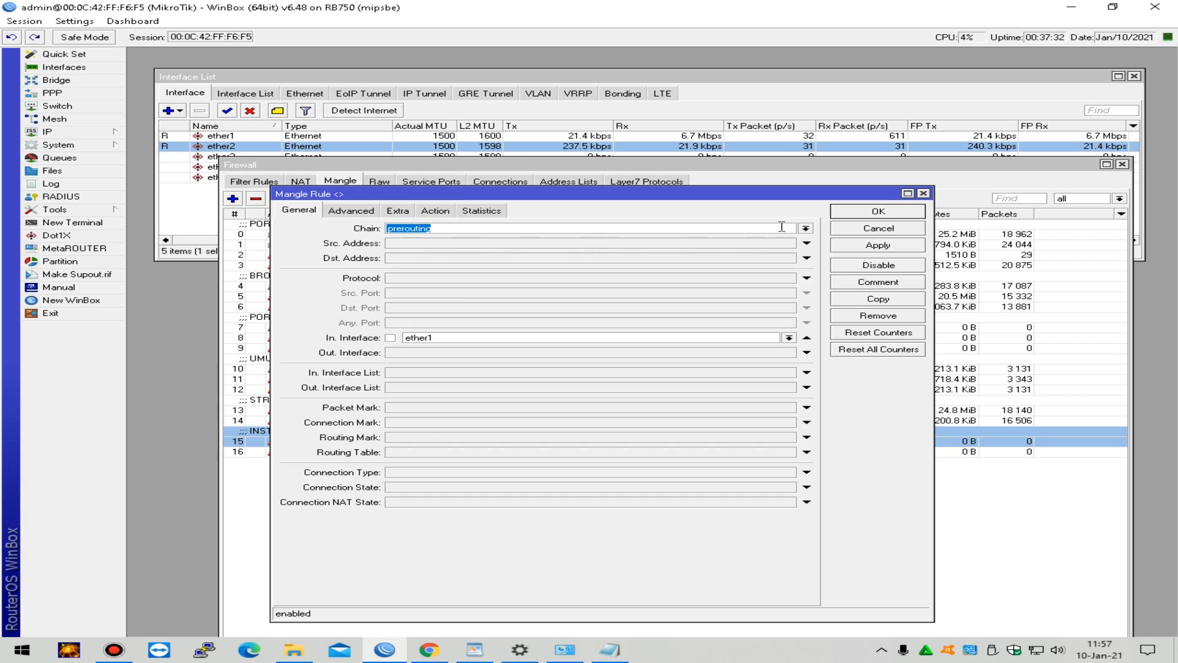
click(805, 229)
click(690, 239)
click(876, 245)
click(886, 215)
click(945, 452)
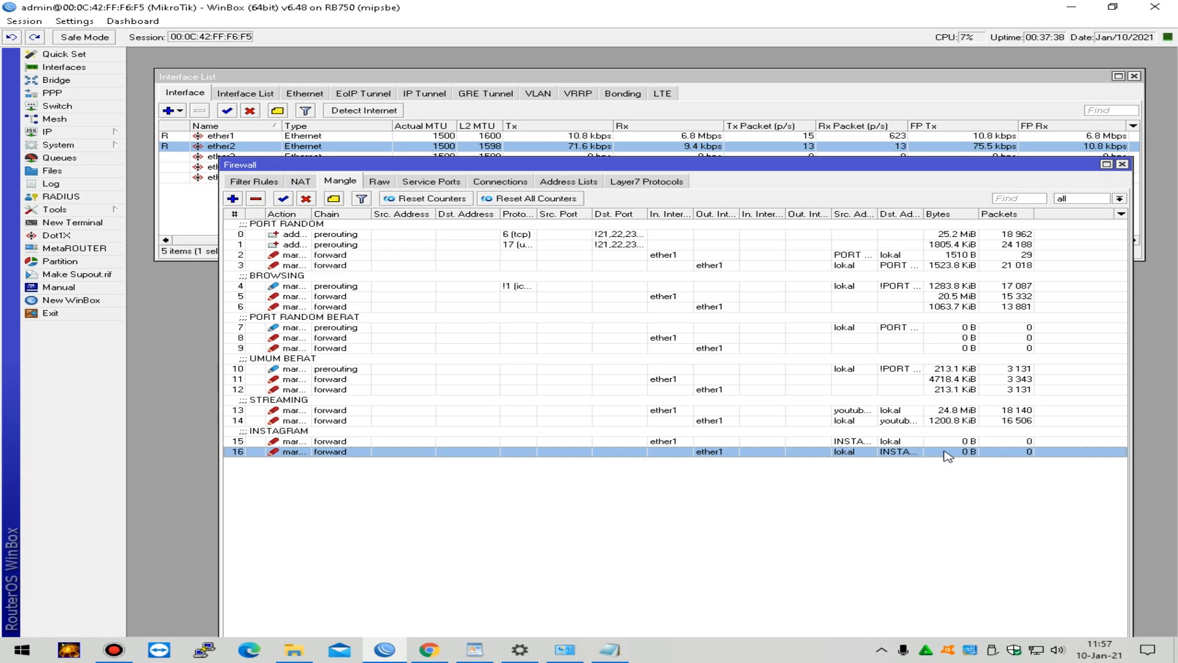
Step: Compare the INSTAGRAM download and upload rules in the mangle list
click(945, 440)
click(932, 453)
click(871, 432)
click(847, 451)
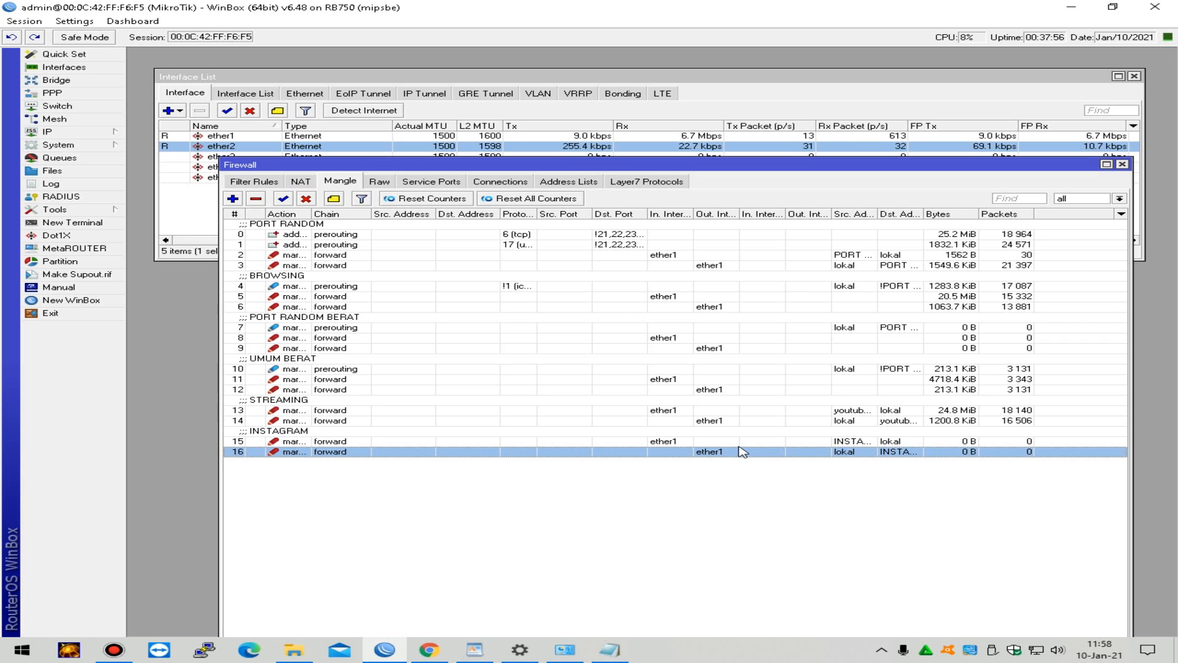
Step: Switch to WordPad, examine the sosmed address-list entries in the raw firewall script, and return to WinBox
click(485, 656)
click(545, 309)
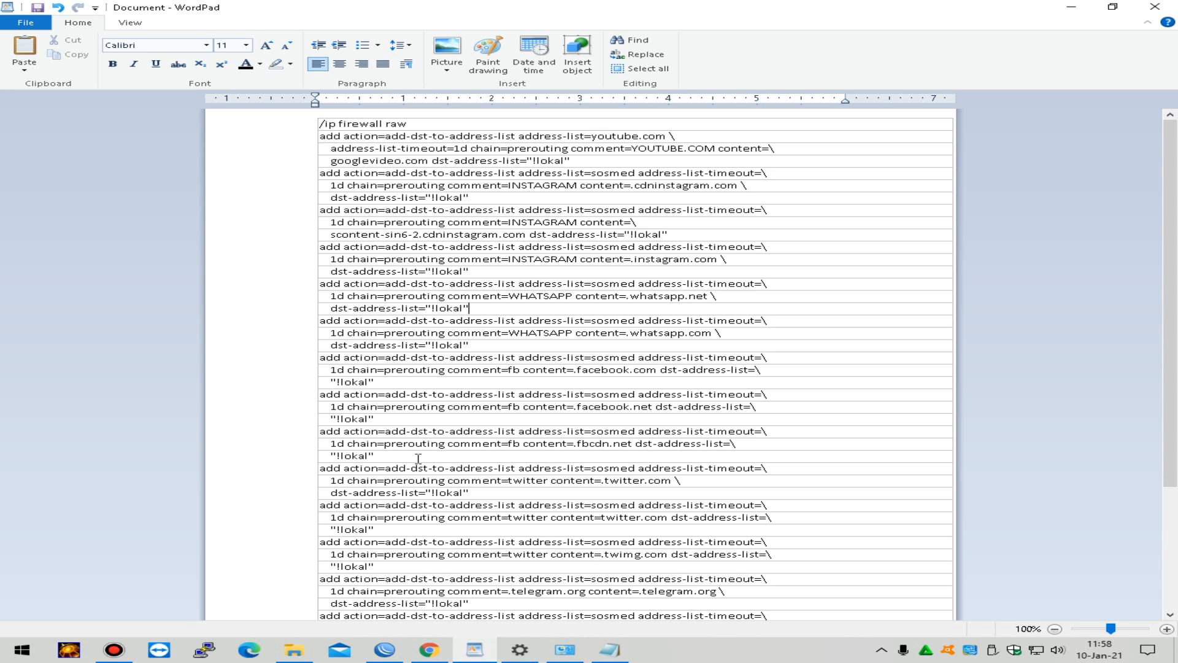
double_click(607, 431)
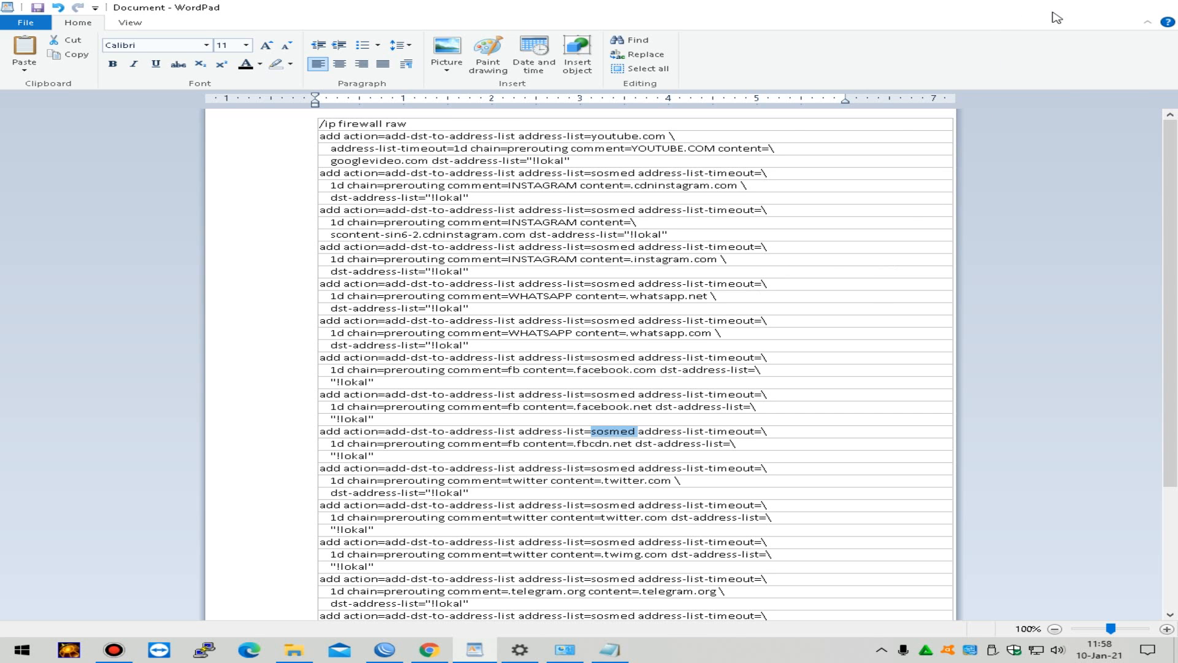
click(1071, 7)
click(989, 465)
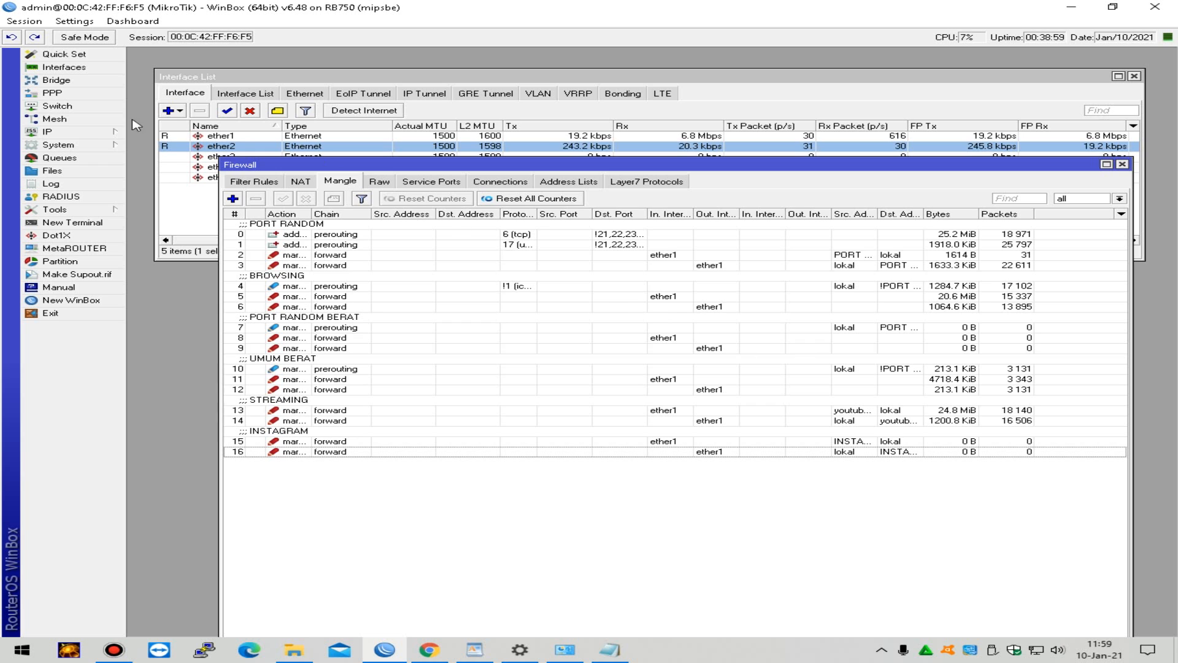
Step: Add a queue tree entry named GLOBAL with parent global and packet mark no-mark, and save it
click(60, 158)
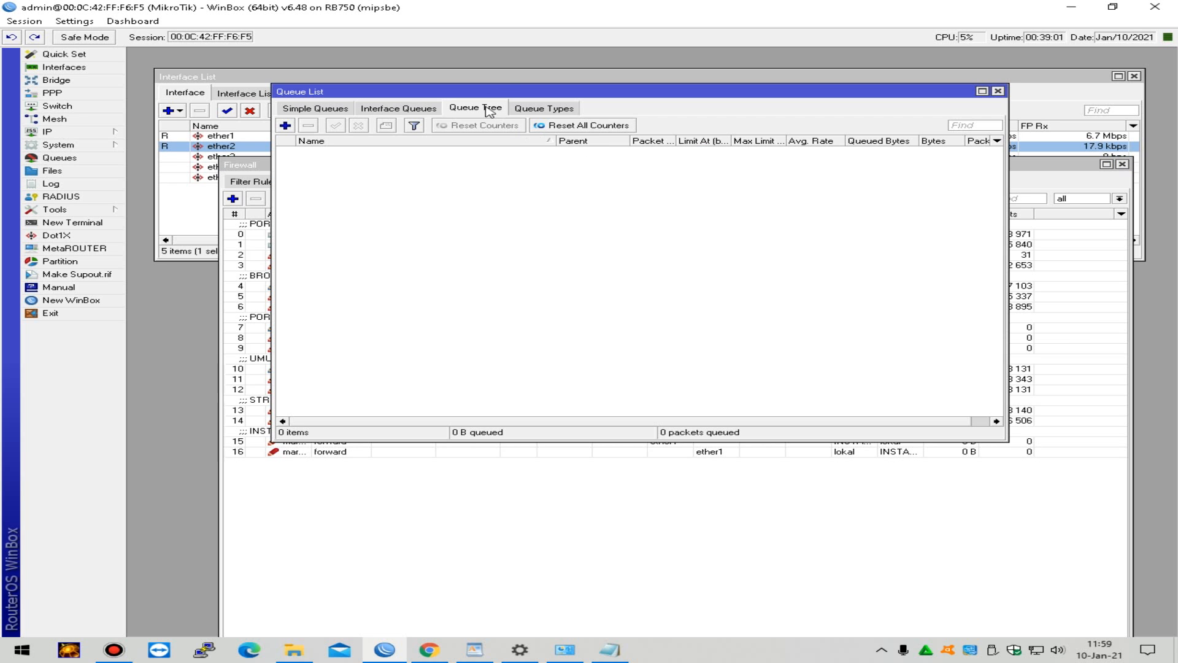
drag(498, 92, 675, 216)
click(462, 251)
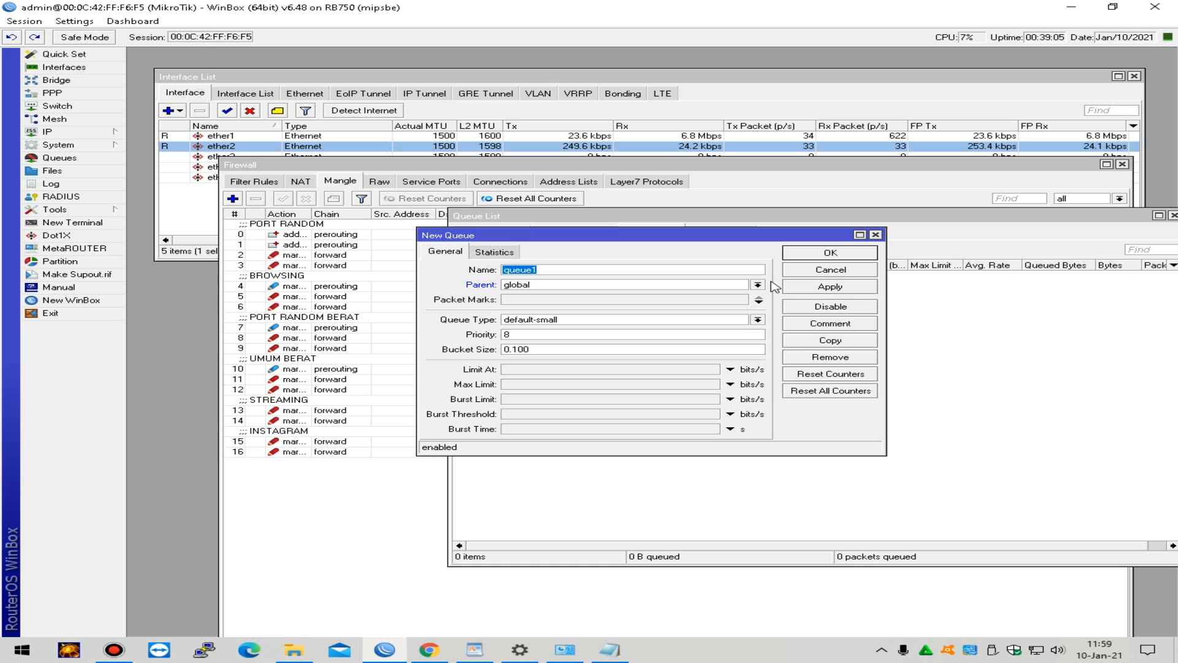
text(GLOBAL)
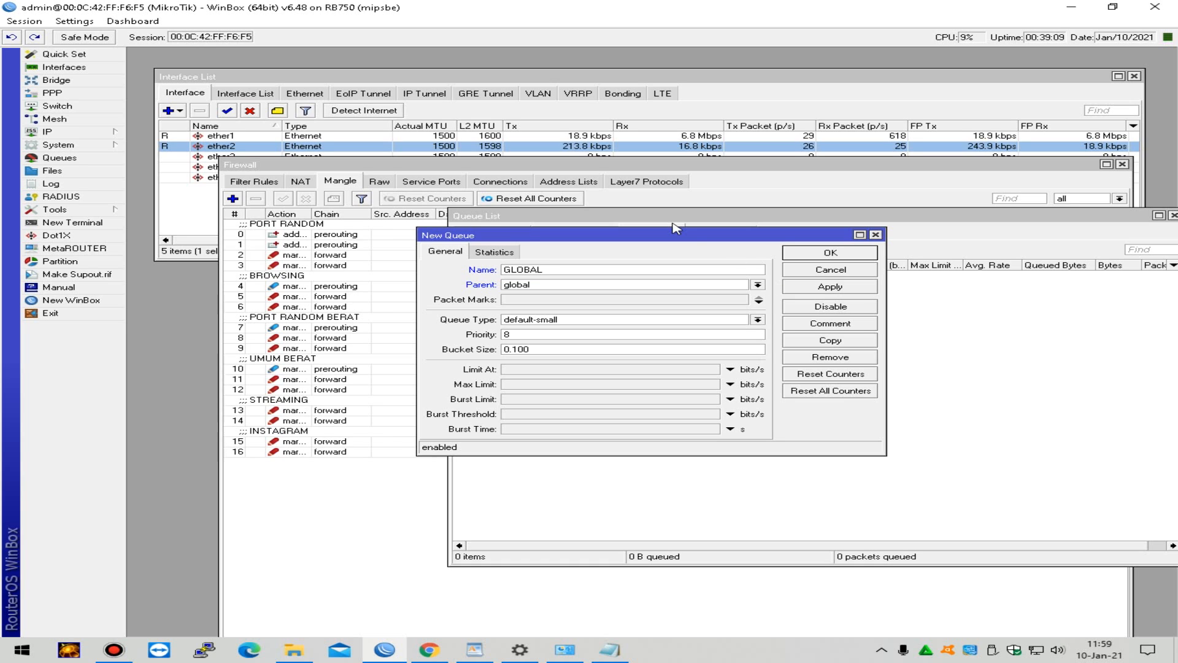
click(759, 298)
click(741, 299)
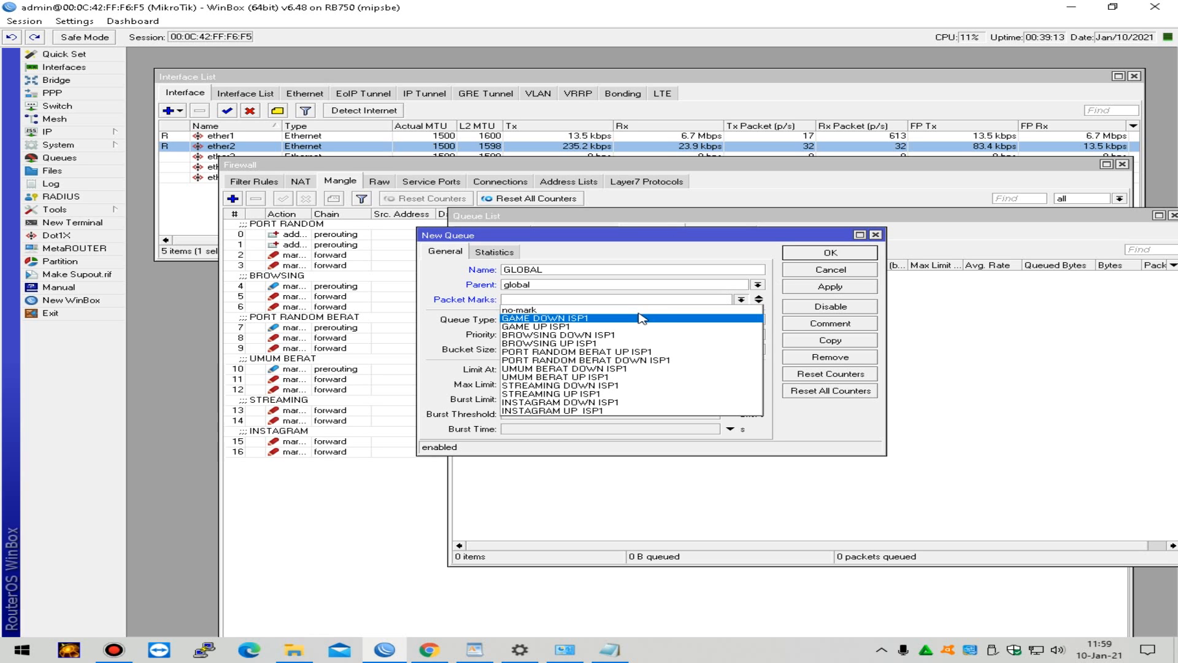
click(661, 310)
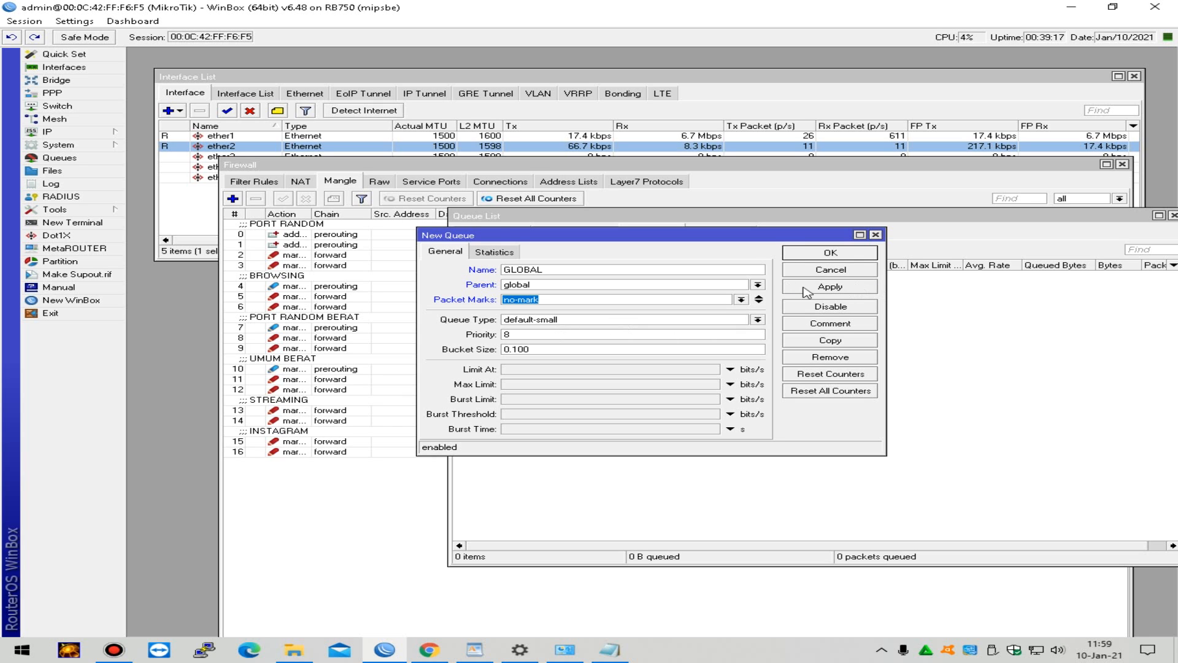
click(826, 288)
click(848, 256)
click(680, 276)
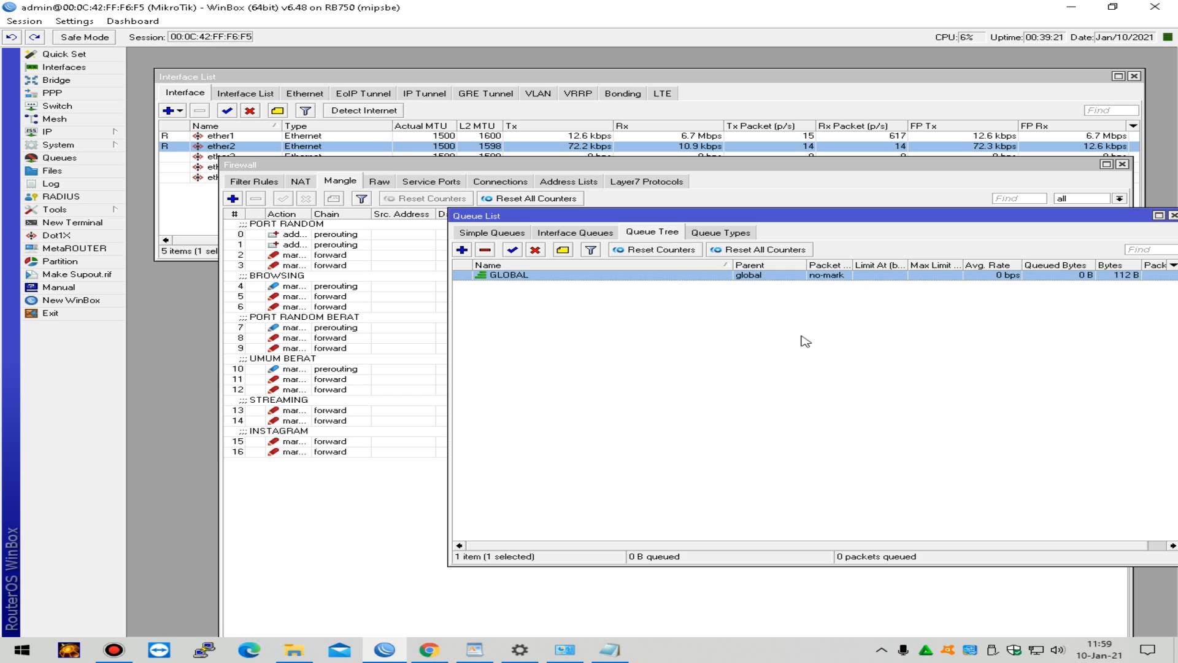
Step: Try to rename the GLOBAL queue A. ISP1 and set its parent to GLOBAL
double_click(739, 277)
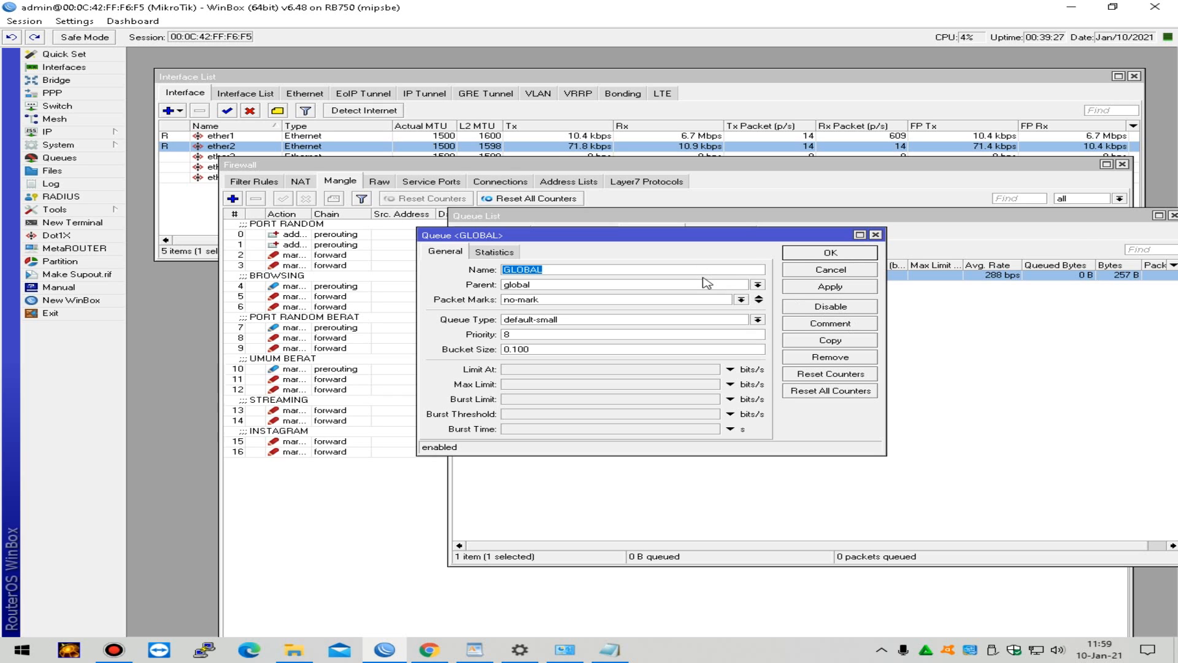
text(A. ISP1)
click(704, 286)
click(668, 295)
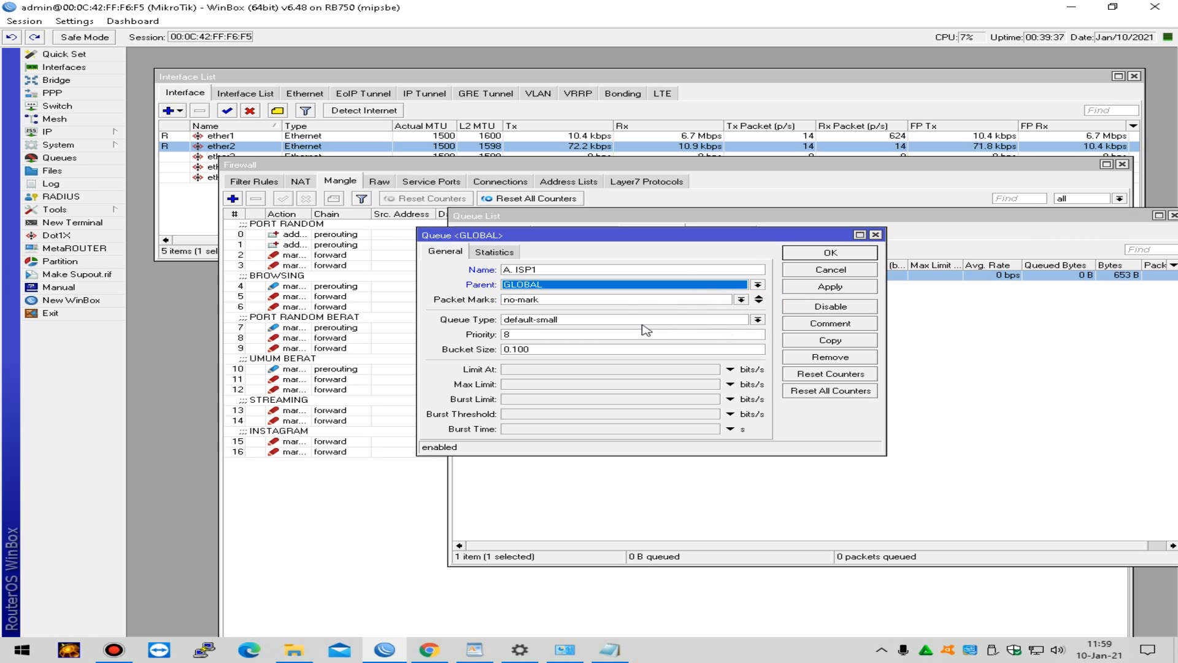
click(850, 290)
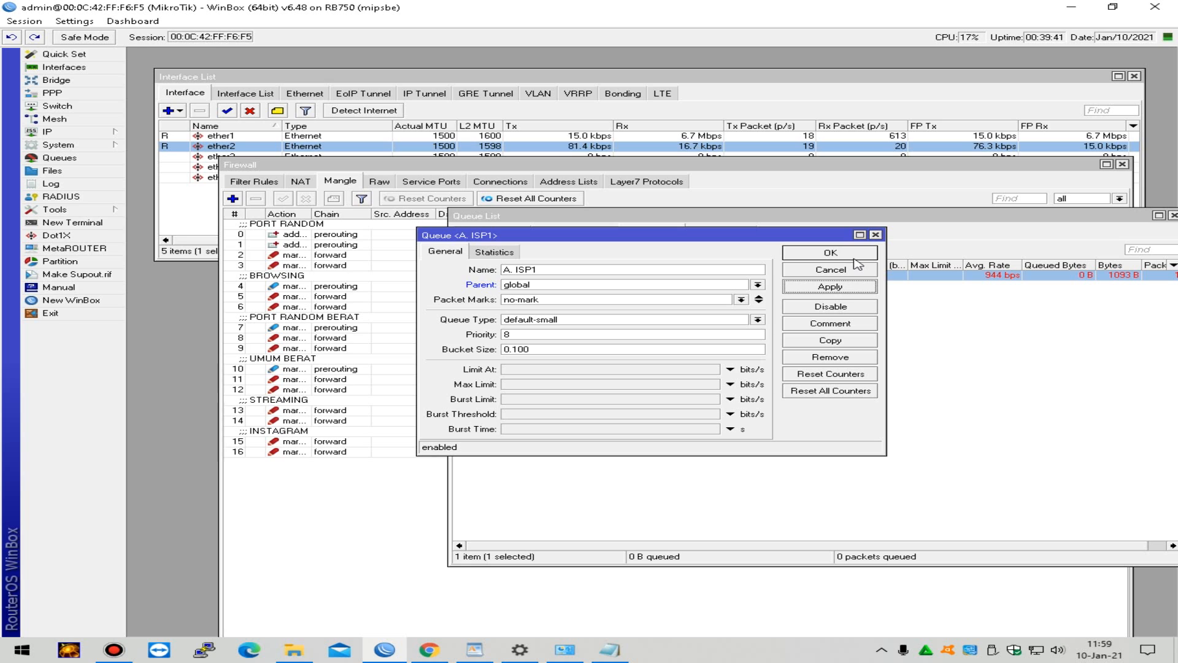
click(821, 274)
Step: Rename the A. ISP1 queue back to GLOBAL and apply the change
double_click(836, 276)
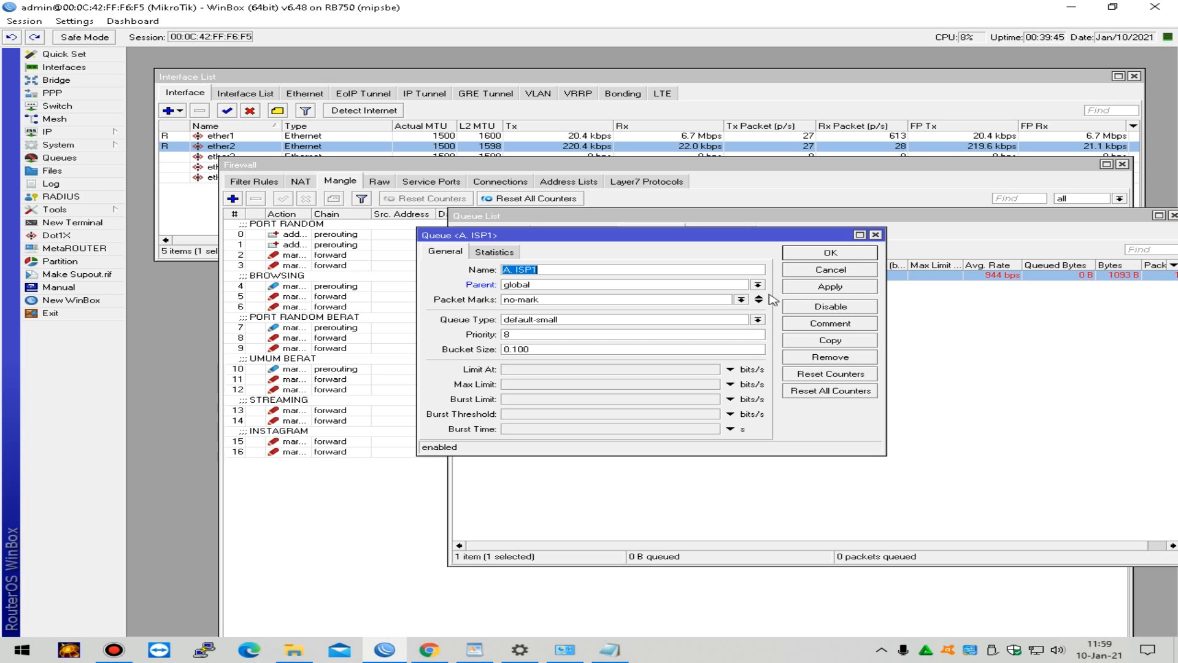
text(GLOBAL)
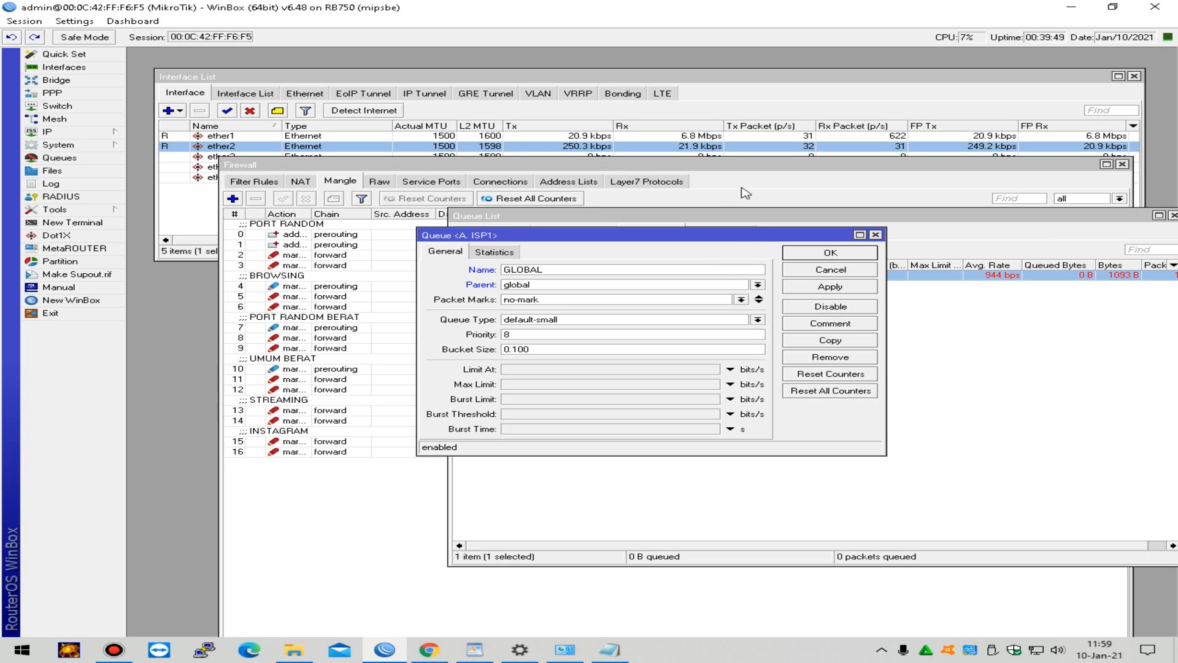
click(830, 287)
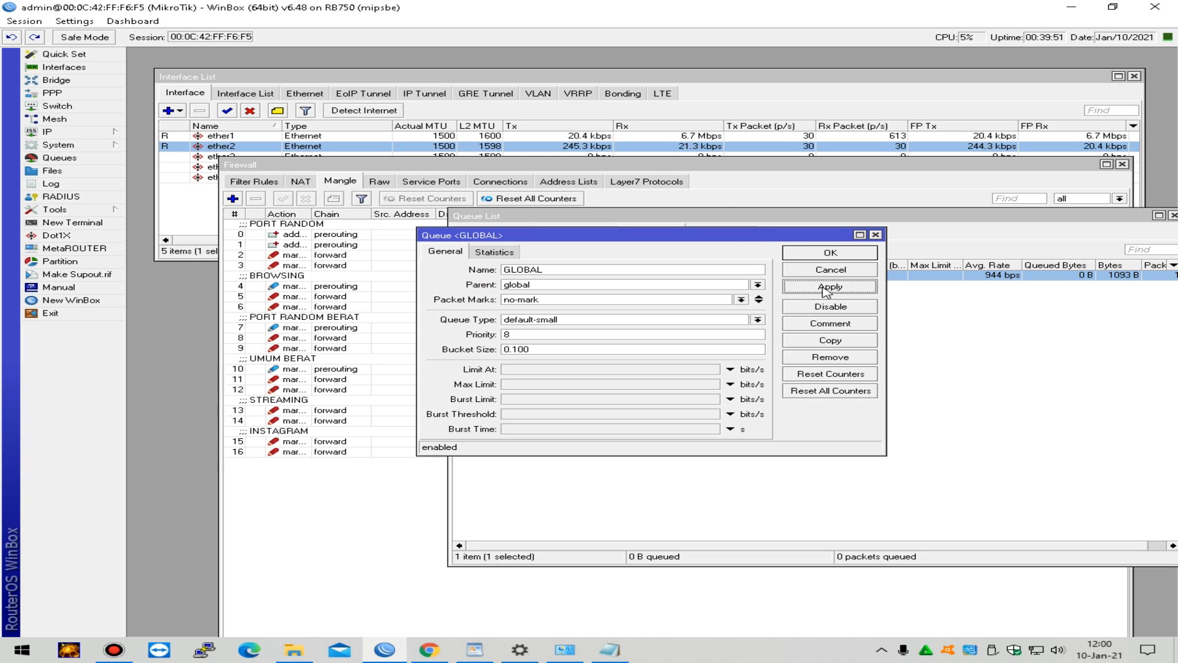
Step: Duplicate the GLOBAL queue as A. ISP1 with parent GLOBAL and save the new queue
click(834, 341)
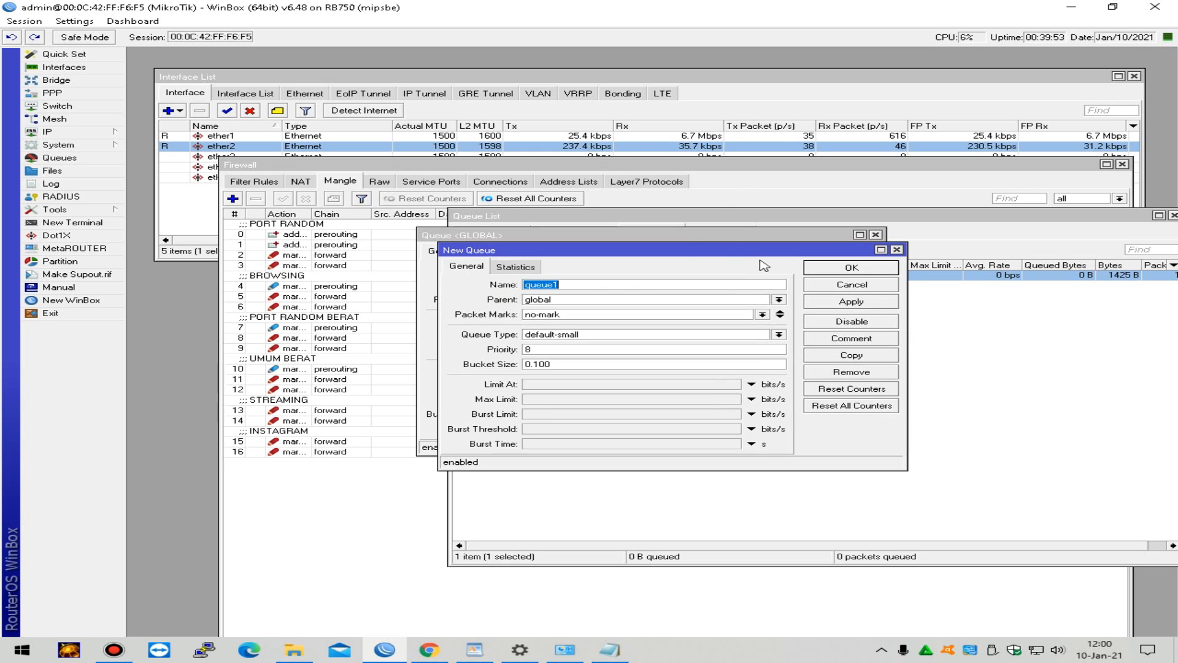
drag(714, 305, 736, 335)
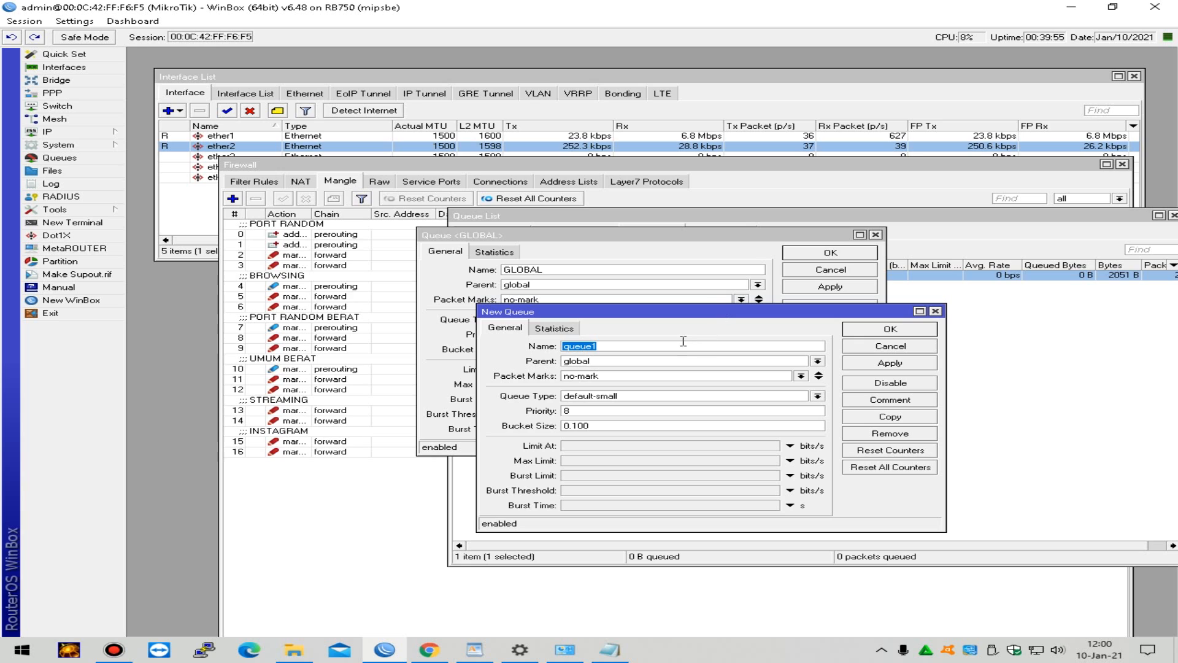
text(A. ISP)
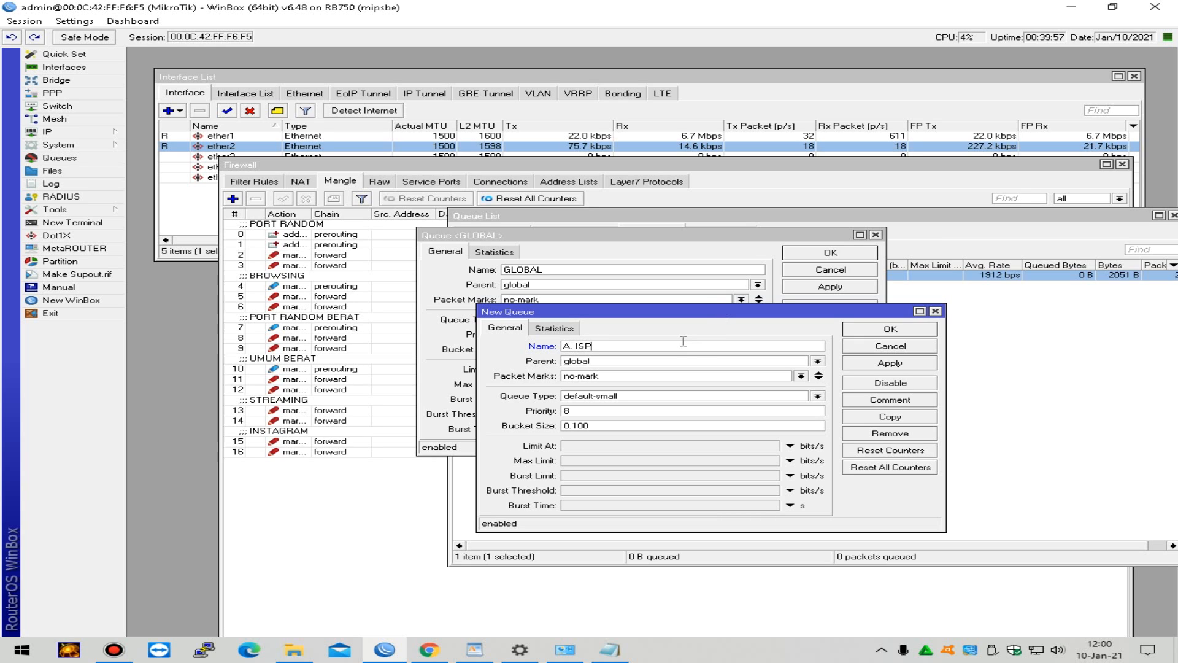
text(1)
click(818, 361)
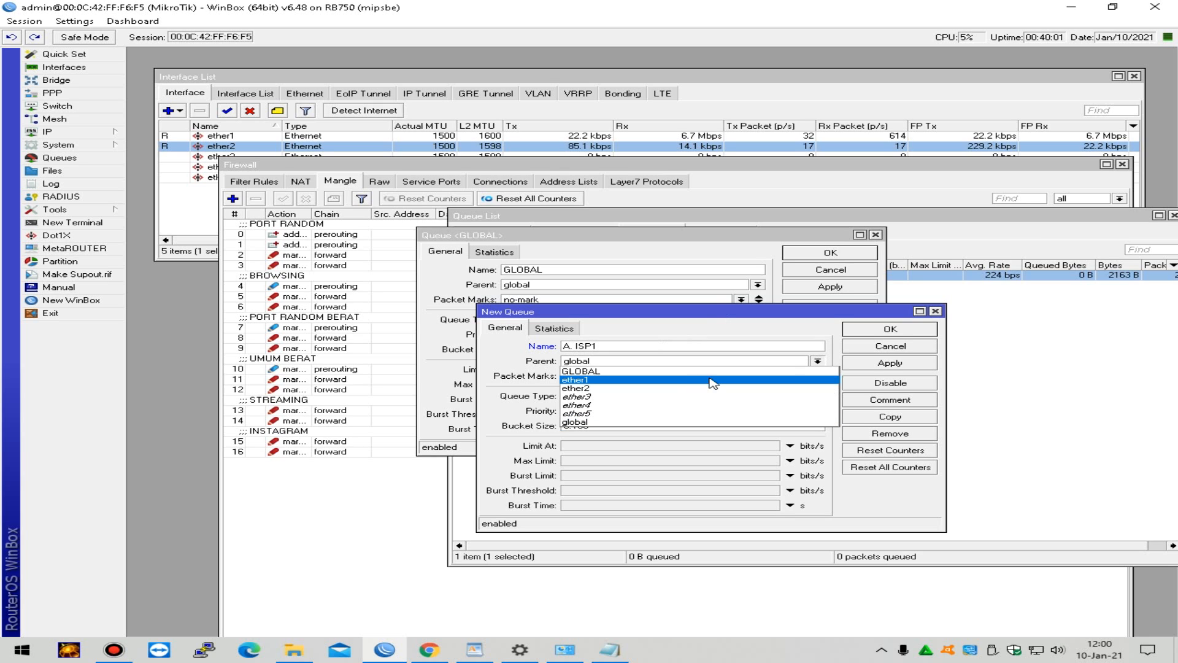
click(638, 372)
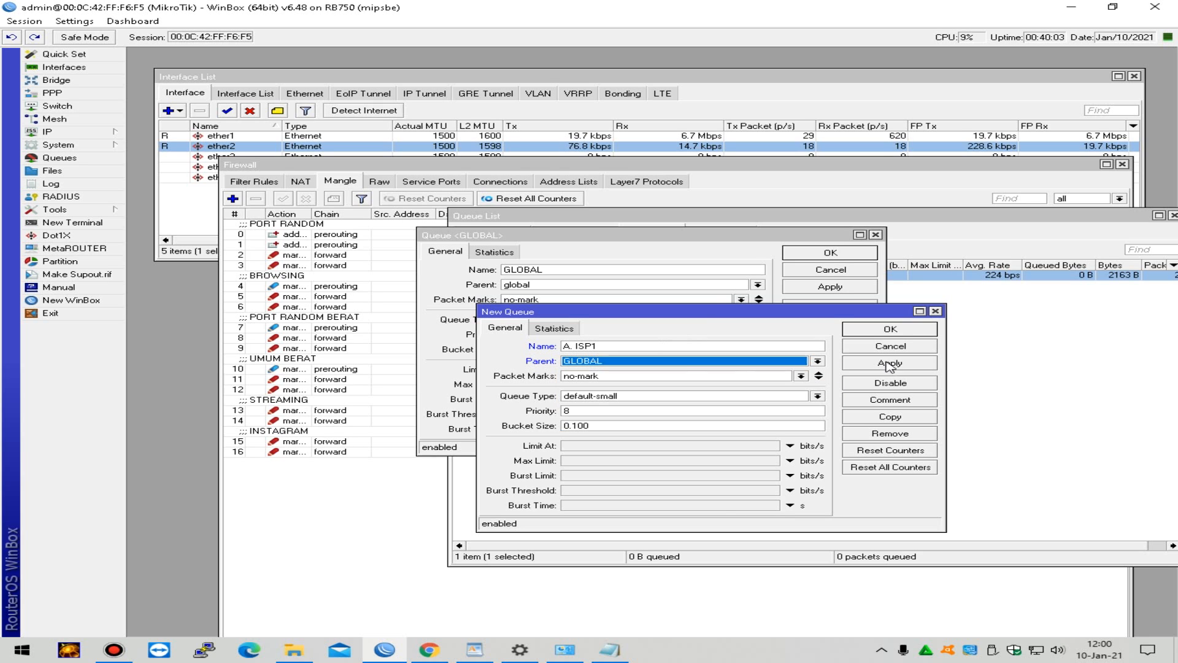
click(891, 364)
click(891, 330)
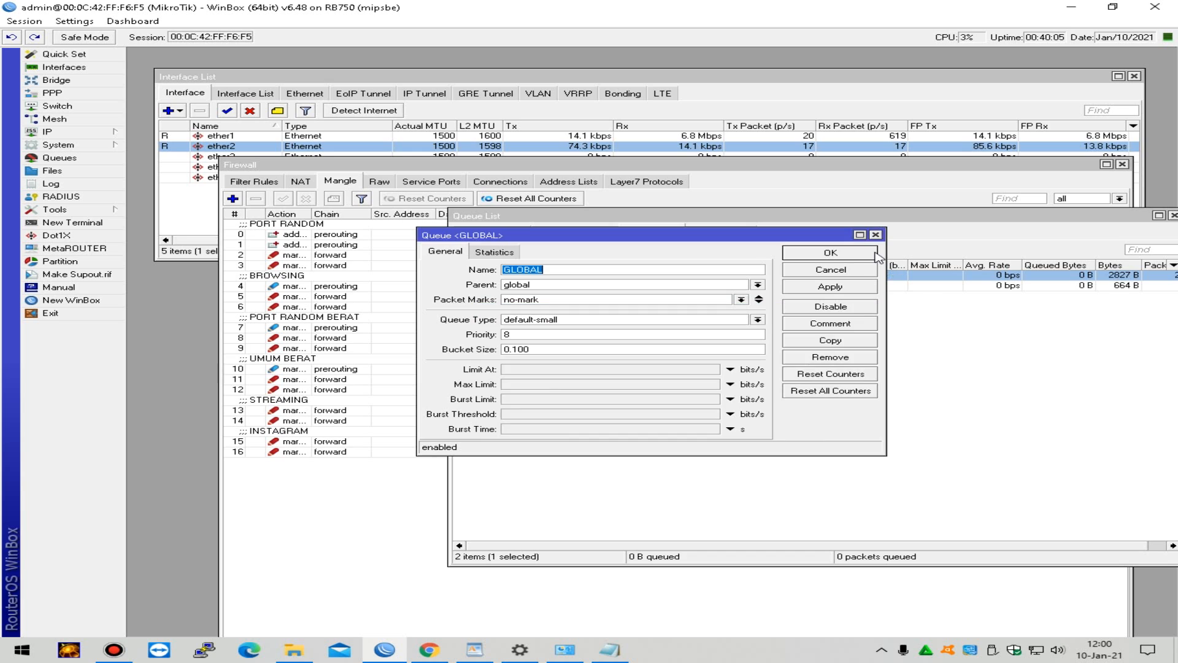
Step: Close the GLOBAL queue's settings and select the A. ISP1 queue in the queue tree
click(869, 254)
click(573, 286)
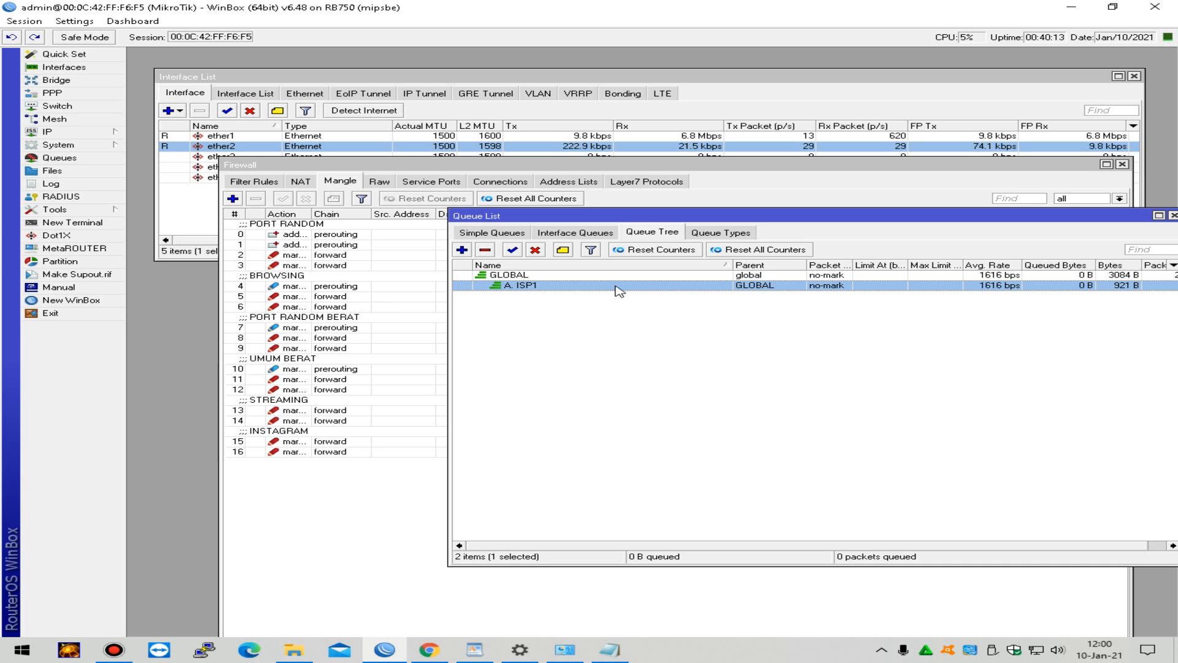
click(642, 334)
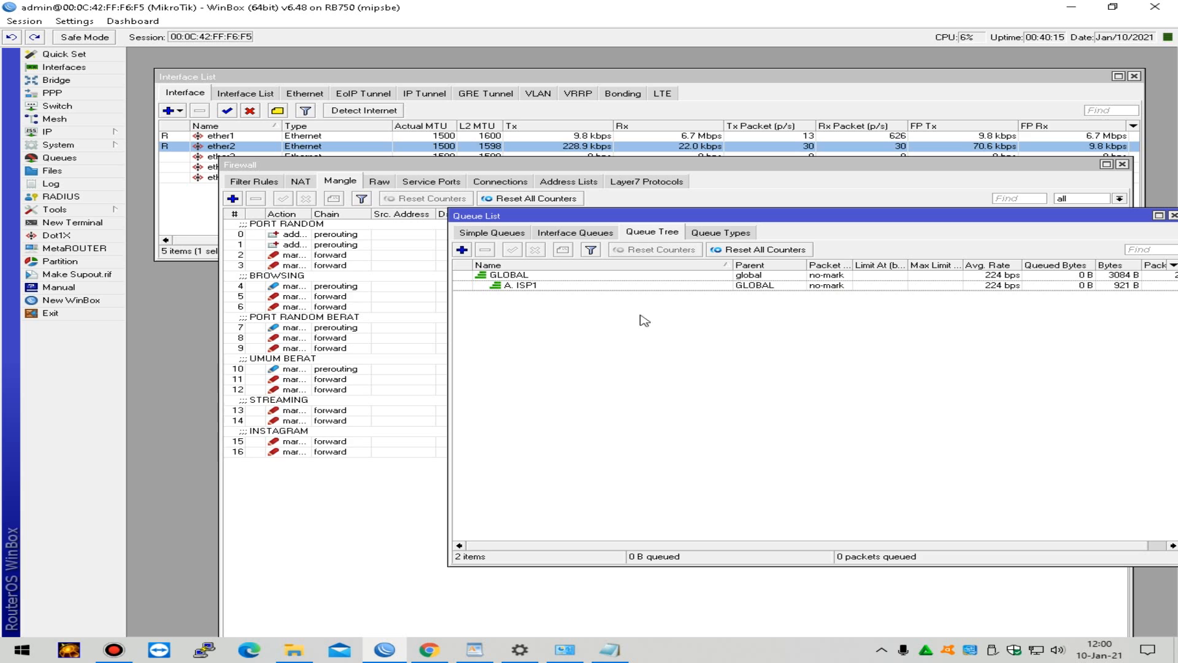
click(641, 287)
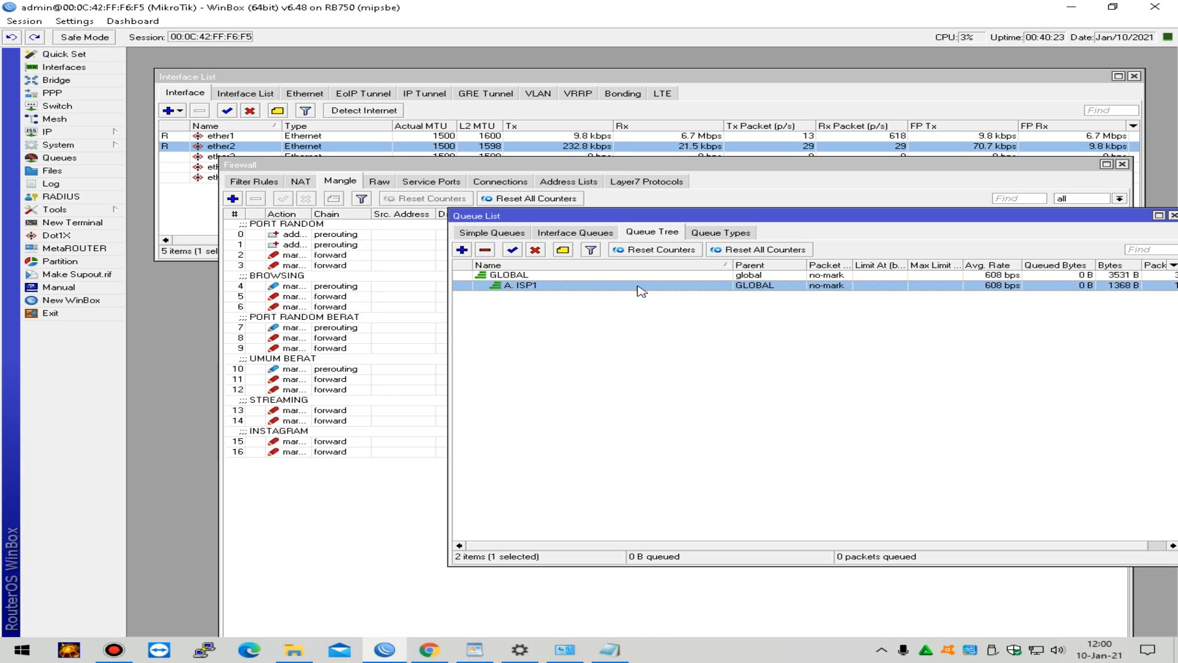
Step: Open the A. ISP1 queue and start a new queue as a copy of it
double_click(730, 291)
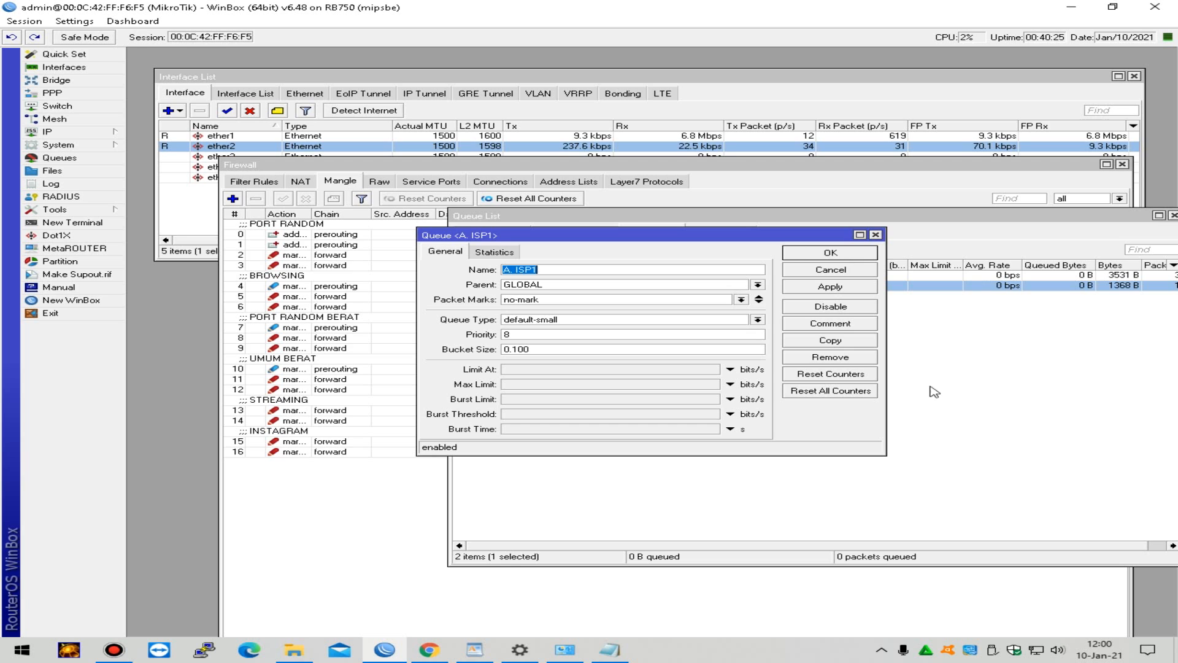
drag(638, 230, 801, 324)
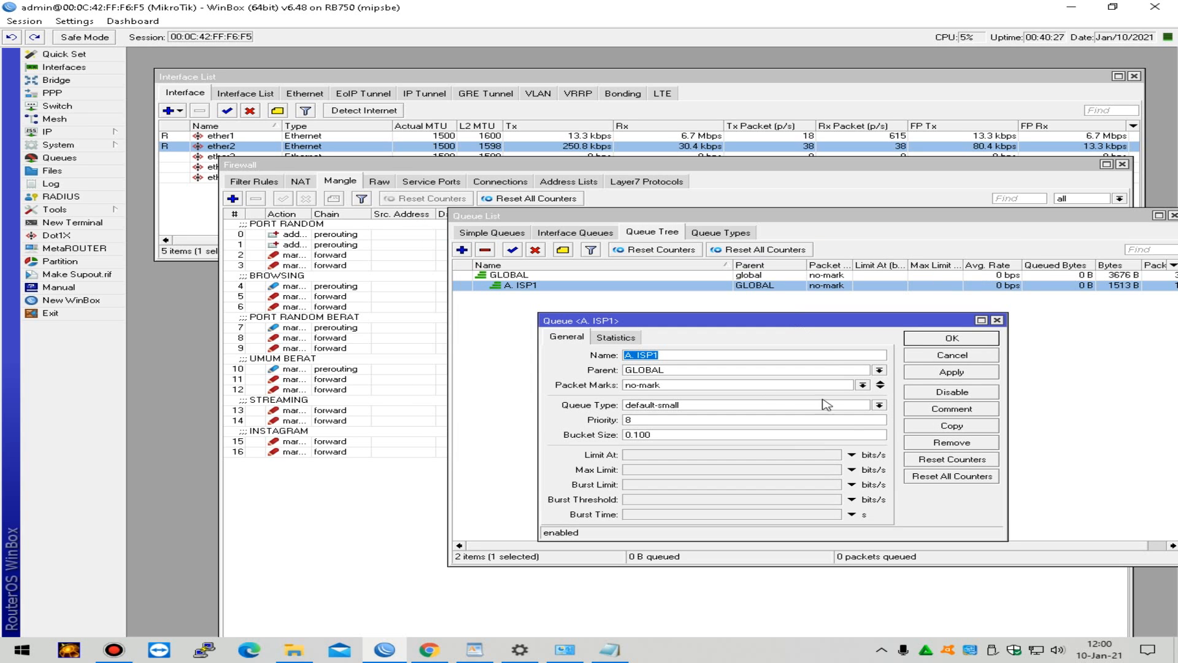
click(954, 425)
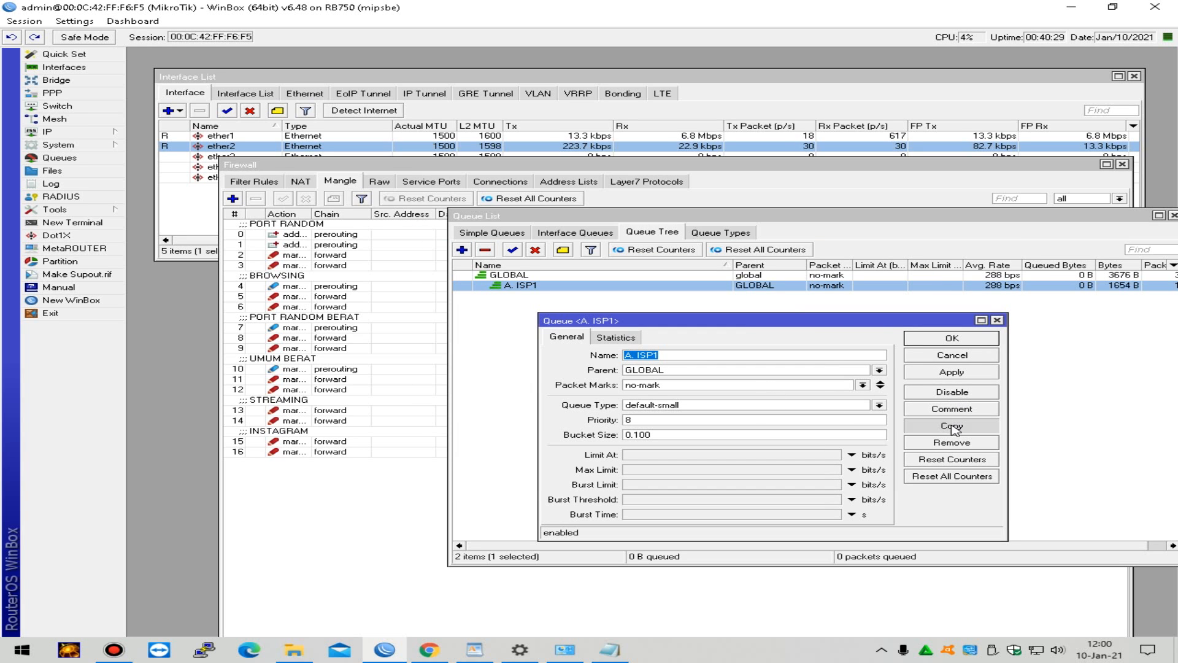
drag(654, 233, 843, 372)
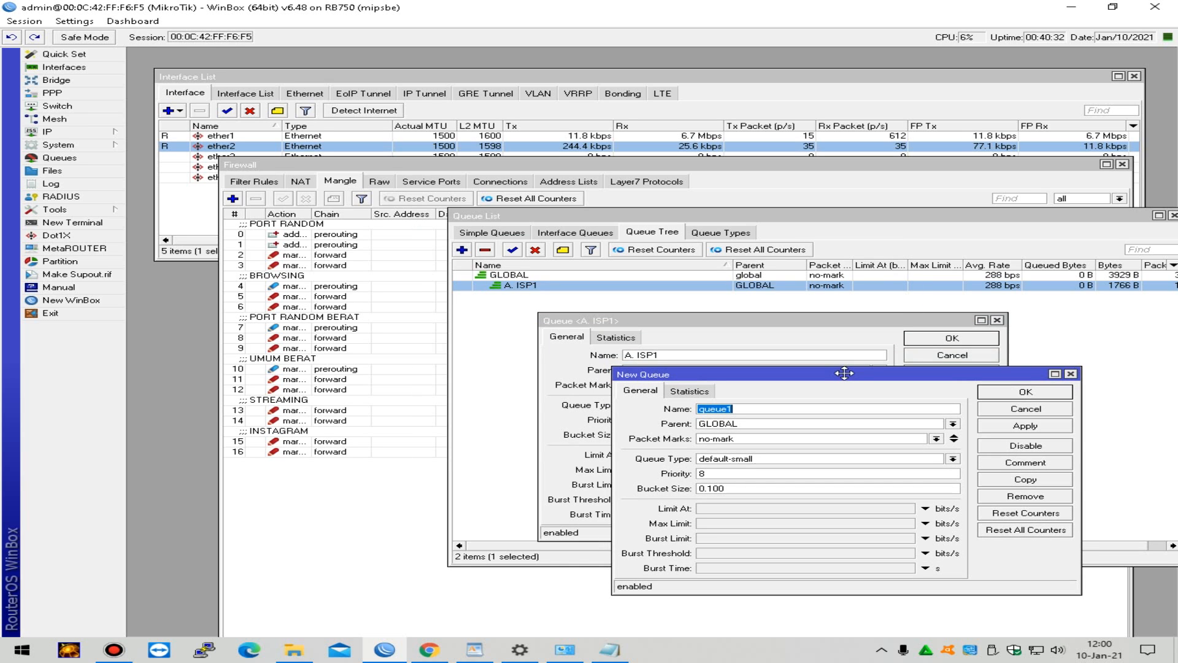
text(1)
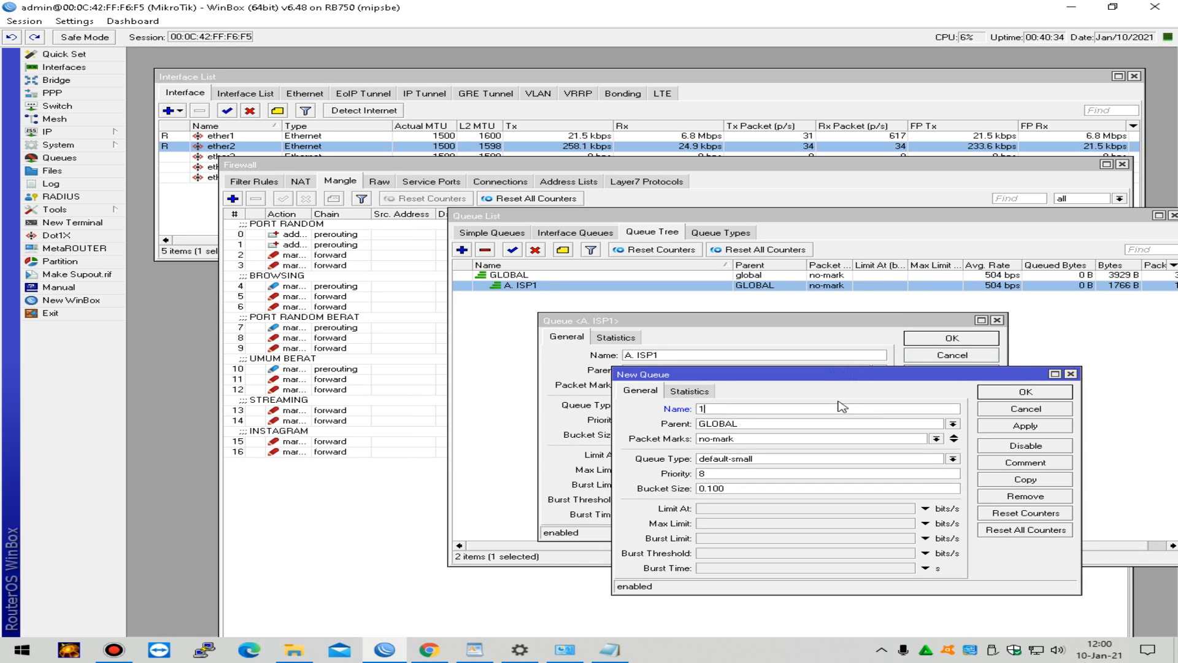
text(. ISP1)
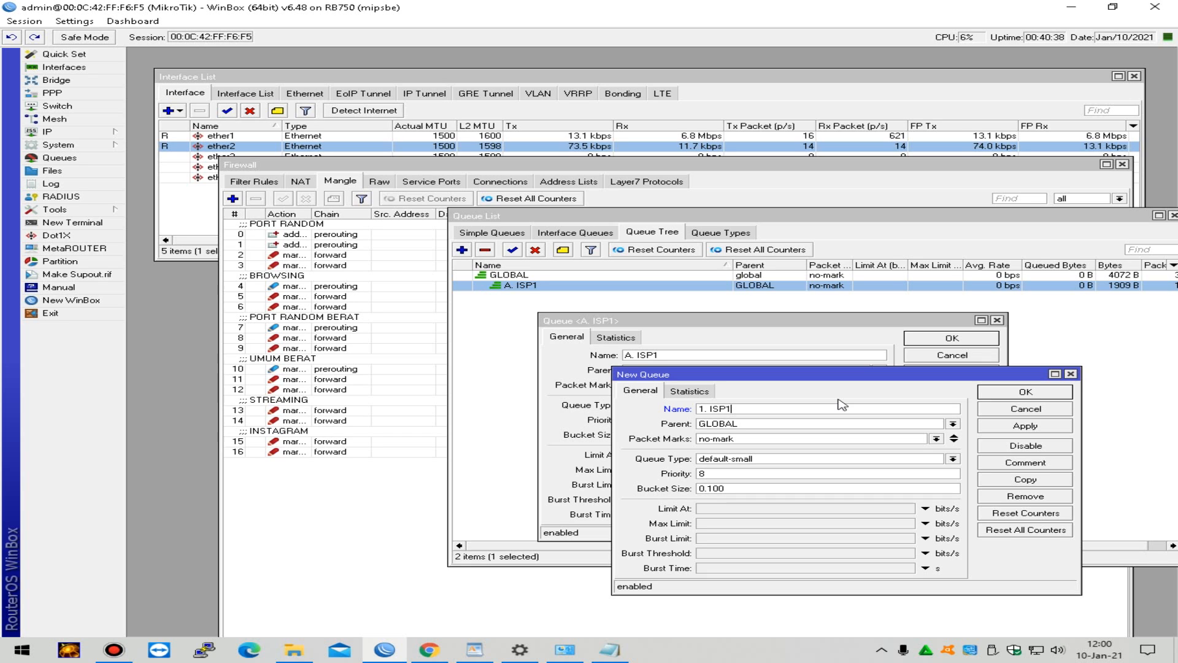
text(-GAME)
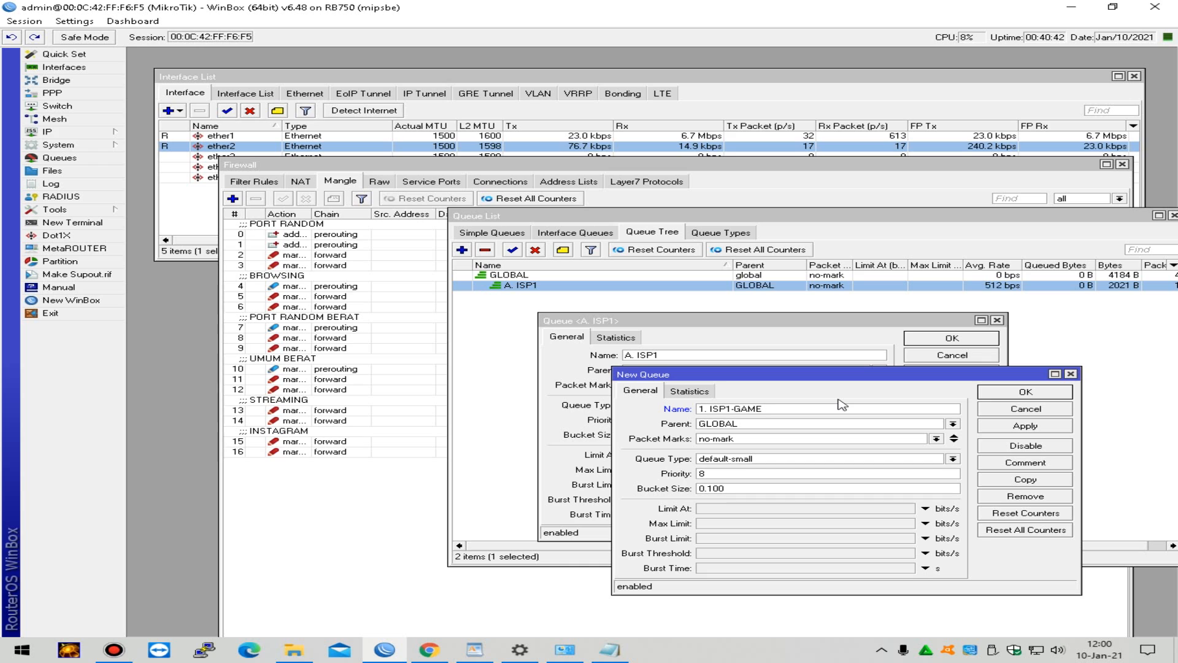
key(BackSpace)
key(BackSpace)
key(BackSpace)
key(BackSpace)
key(BackSpace)
key(BackSpace)
key(BackSpace)
key(BackSpace)
key(BackSpace)
key(BackSpace)
key(BackSpace)
key(BackSpace)
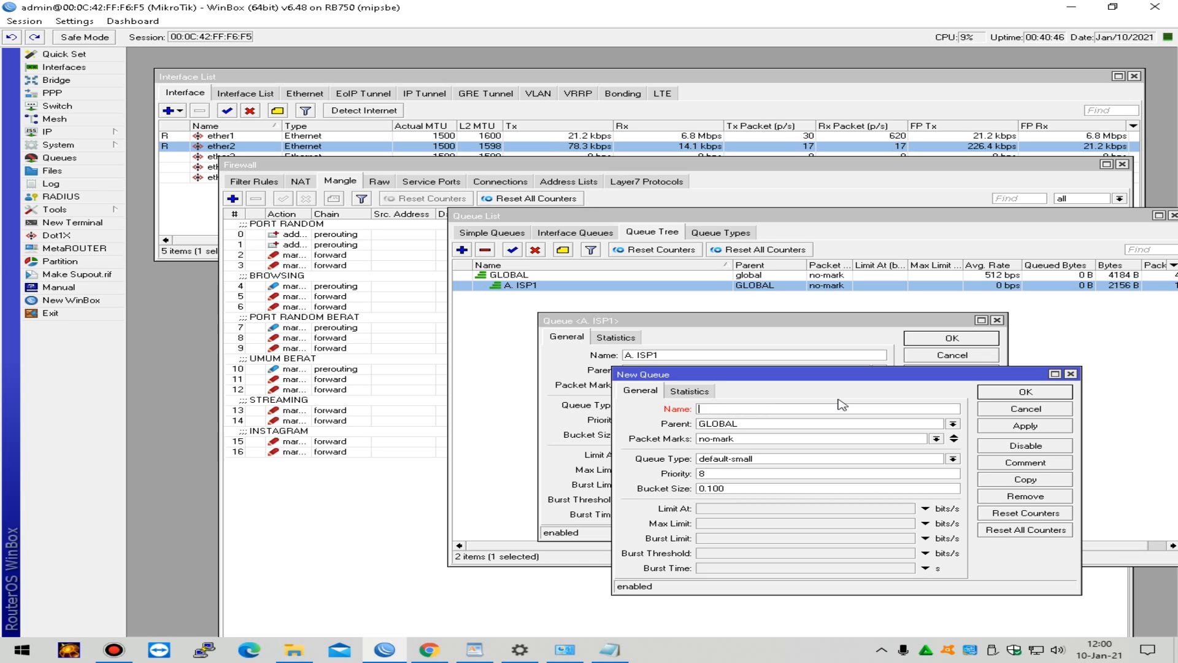
Step: Name the new queue DOWLOAD ISP1, set its parent to A. ISP1, and save it
text(OWLOAD)
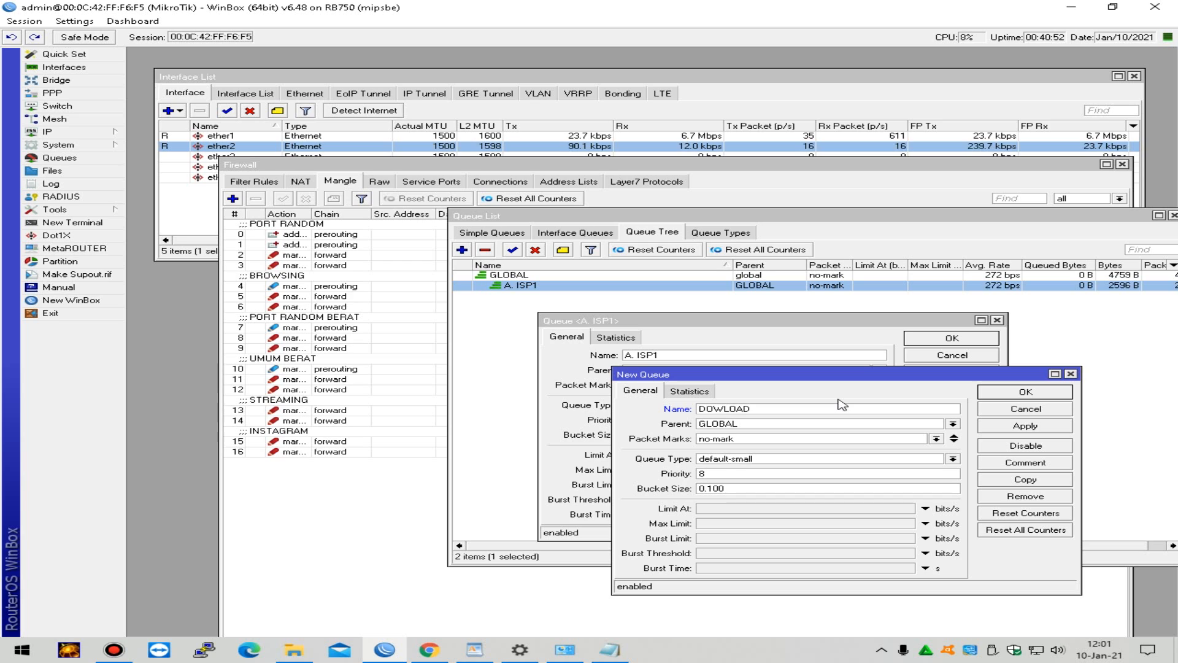
text( ISP1)
click(952, 424)
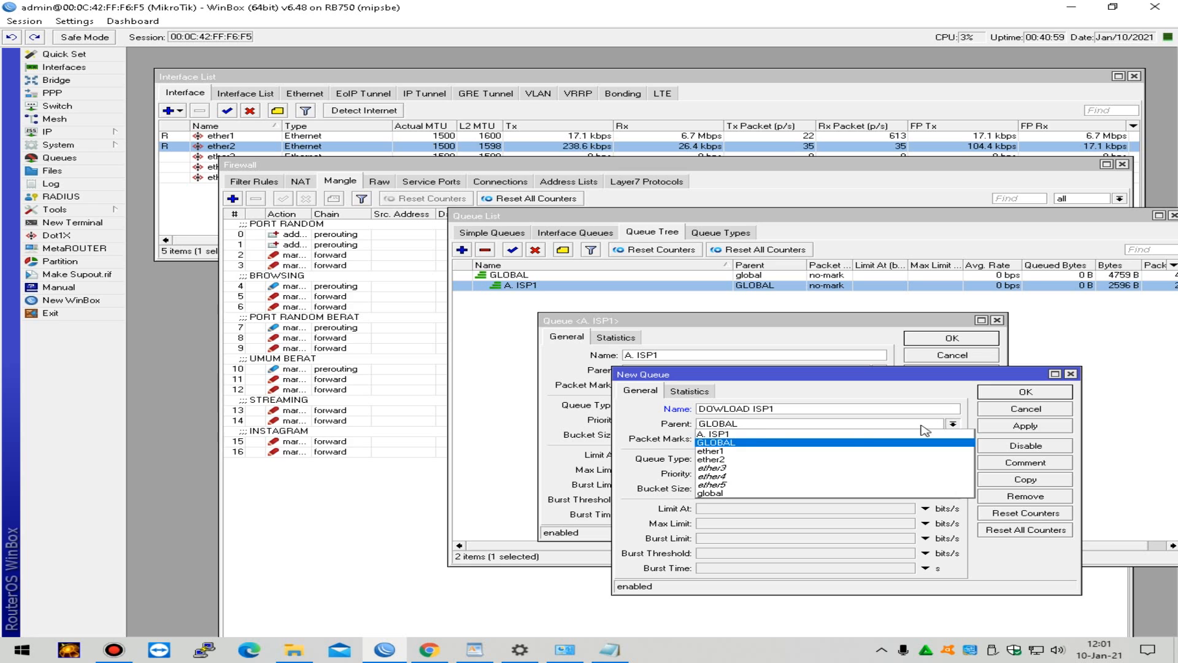
click(808, 434)
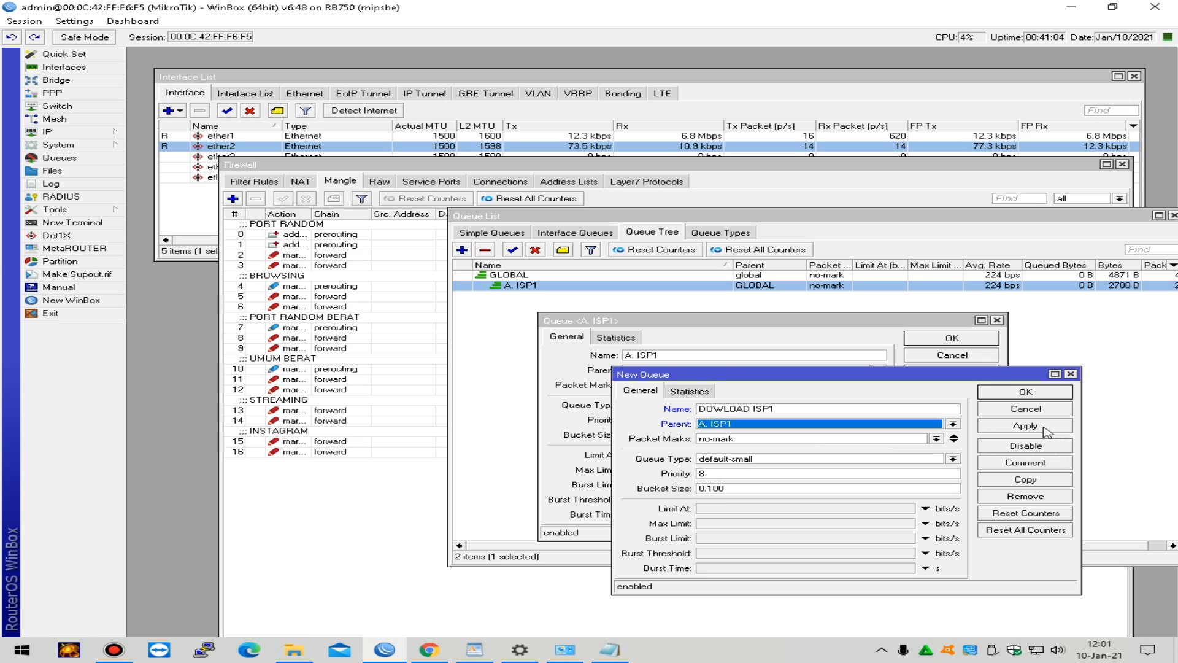
click(1044, 430)
click(1021, 393)
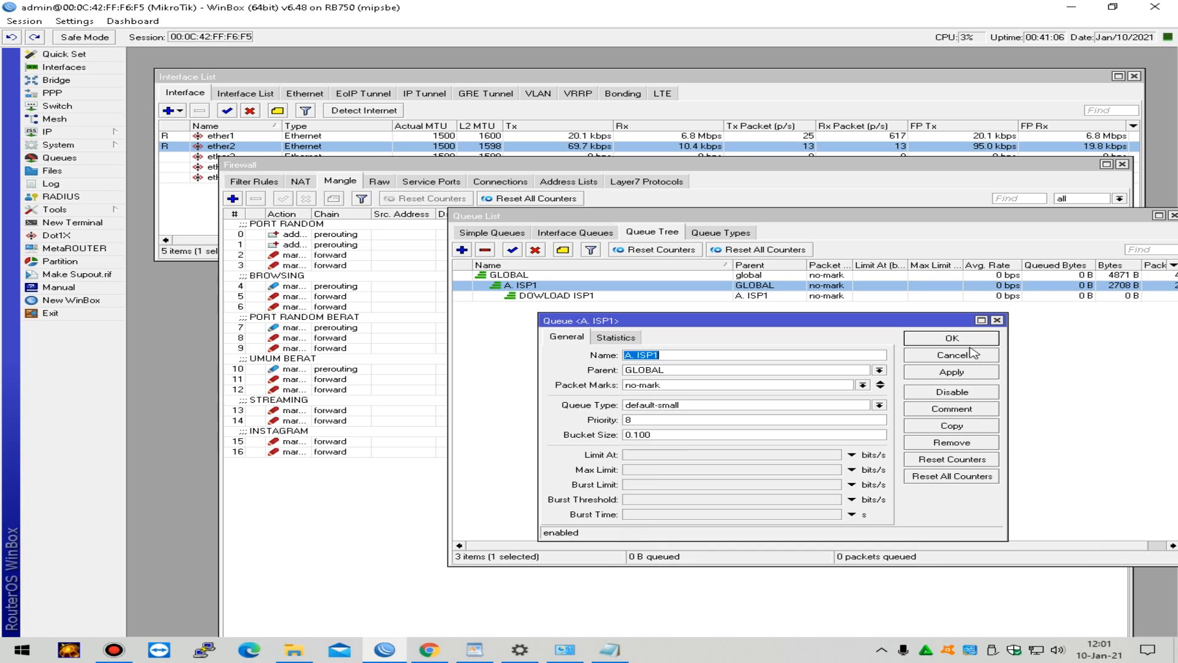
click(952, 339)
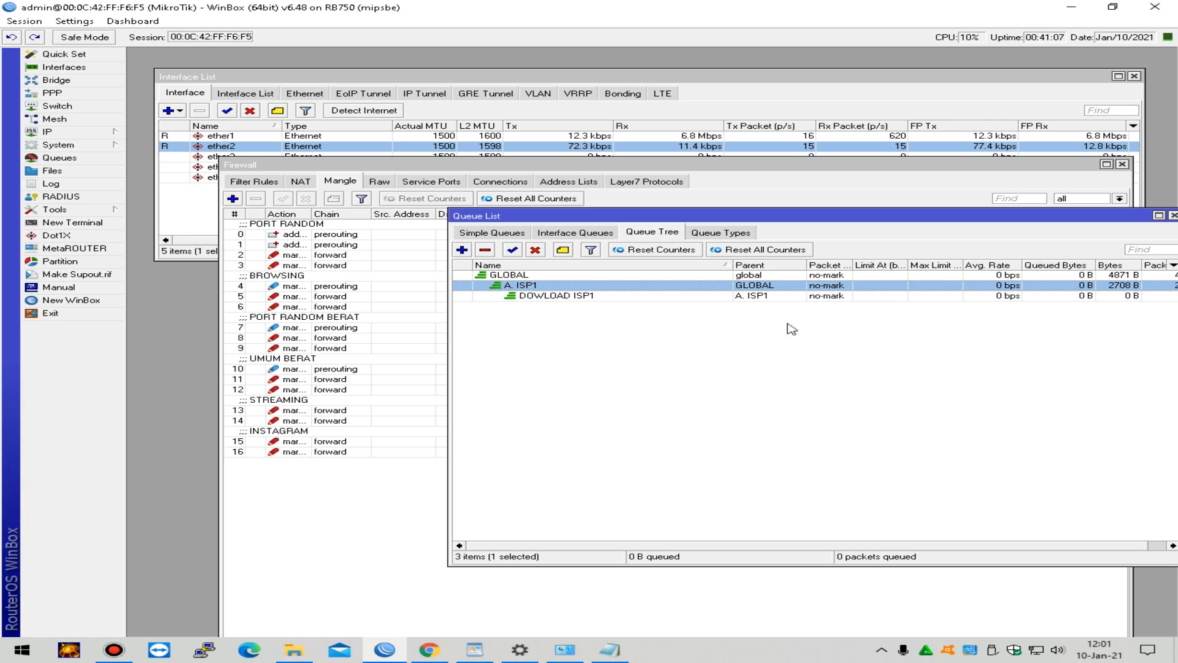
Step: Duplicate the DOWLOAD ISP1 queue as UPLOAD ISP1 under parent A. ISP1 and save it
double_click(603, 297)
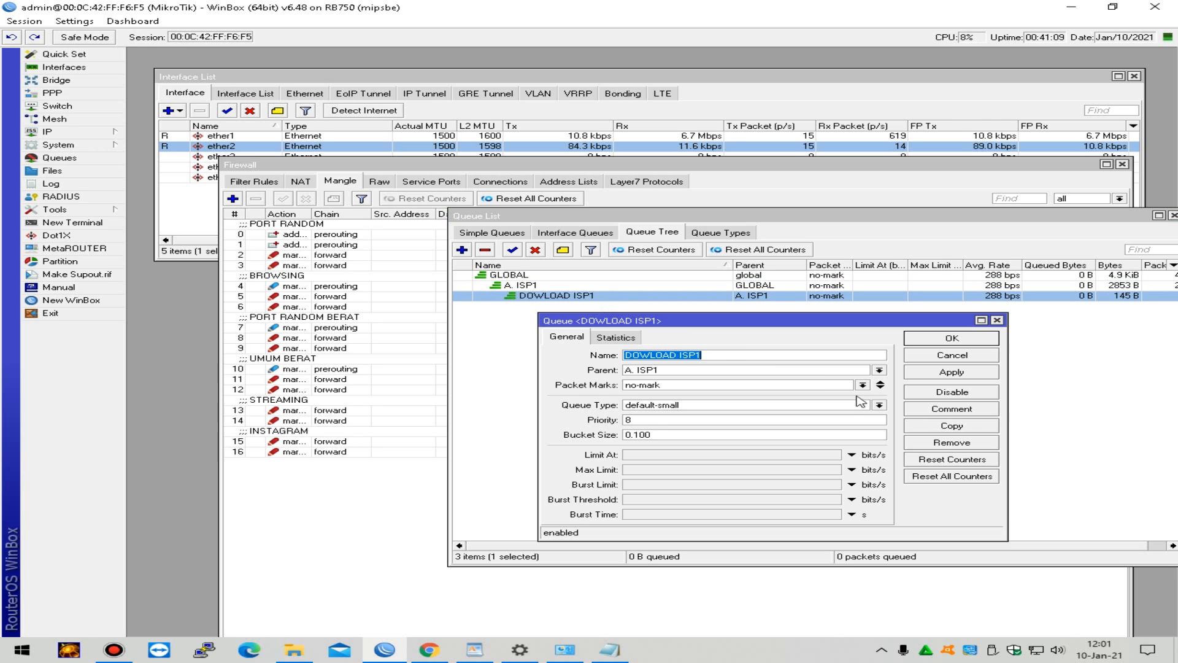
click(951, 426)
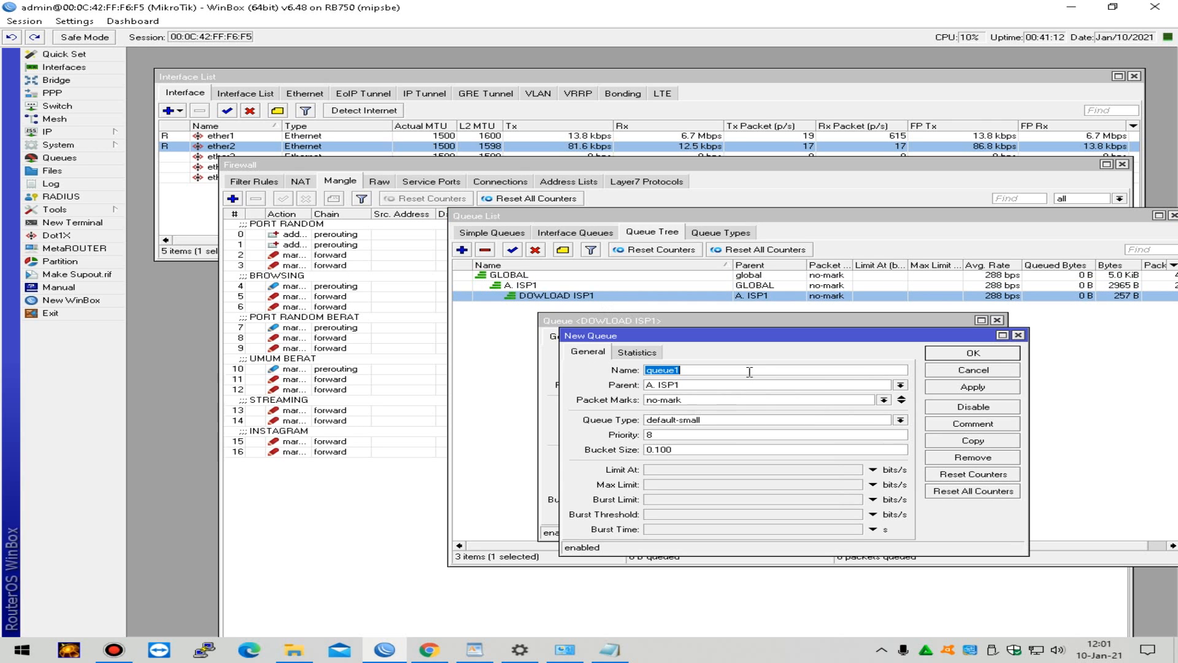
text(UPLOAD)
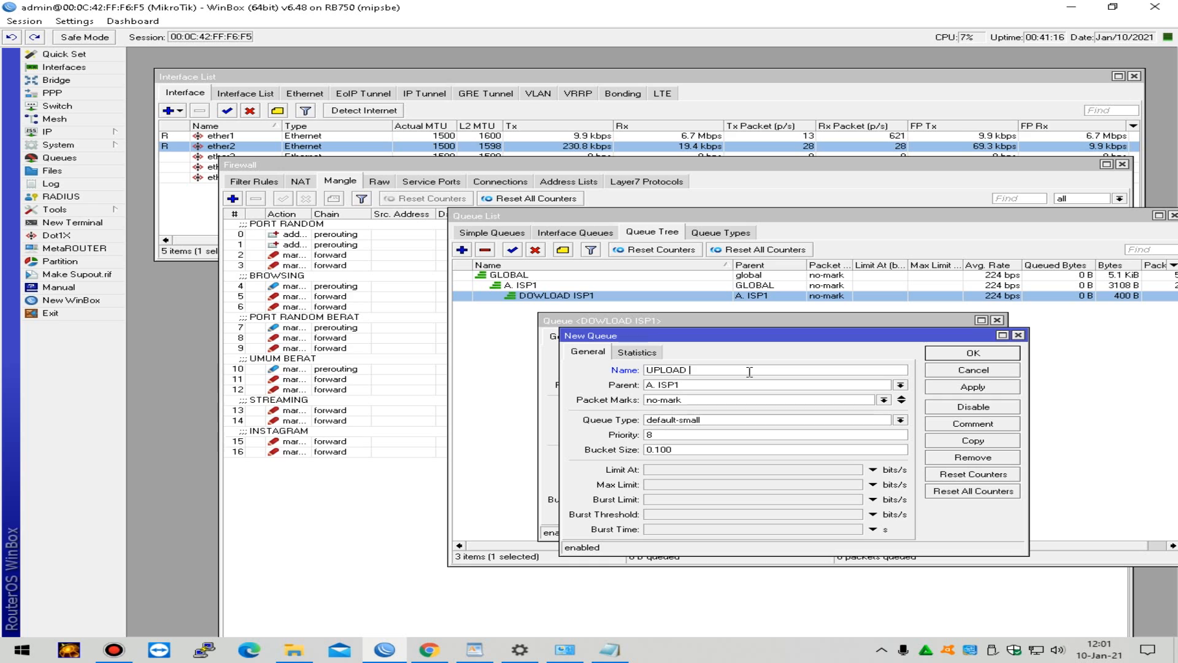
text( ISP1)
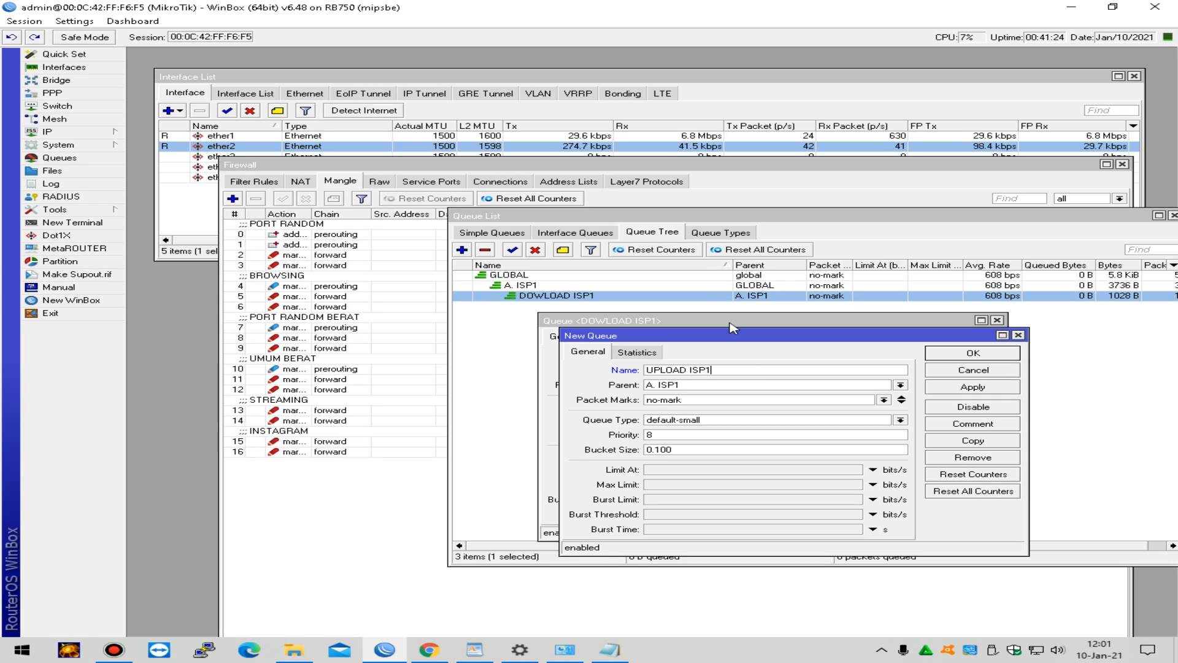
click(951, 389)
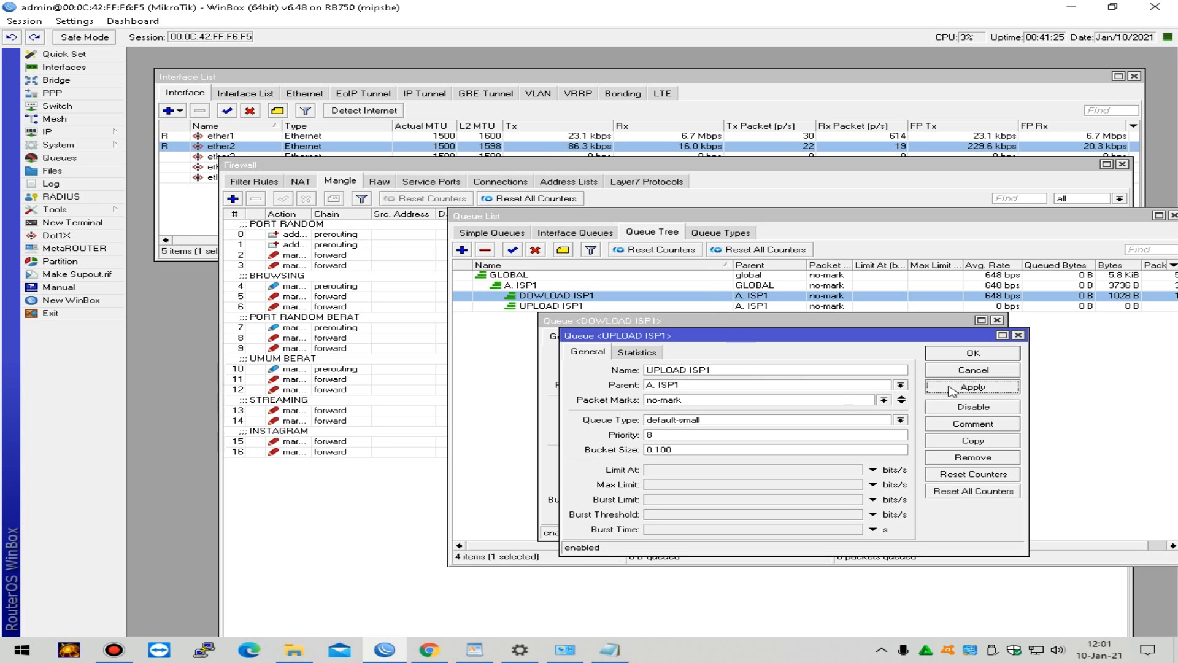
click(961, 354)
click(961, 355)
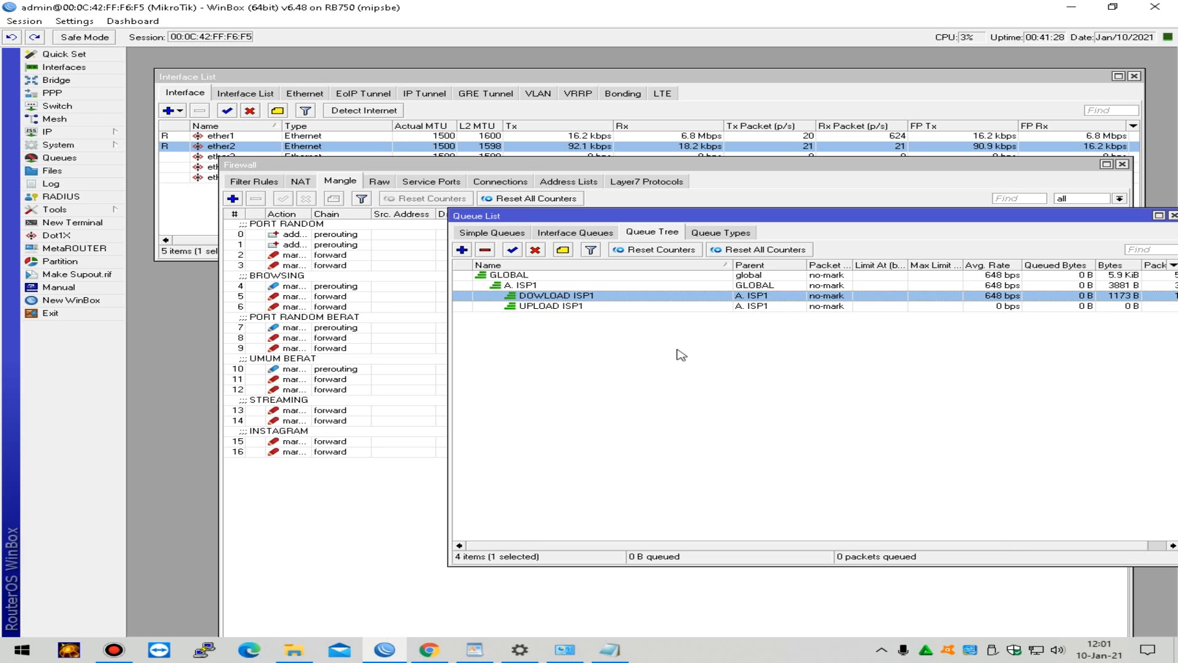
Step: Copy the DOWLOAD ISP1 queue into a new queue named 1. ISP1 GAME DOWN with parent DOWLOAD ISP1
click(609, 306)
double_click(645, 295)
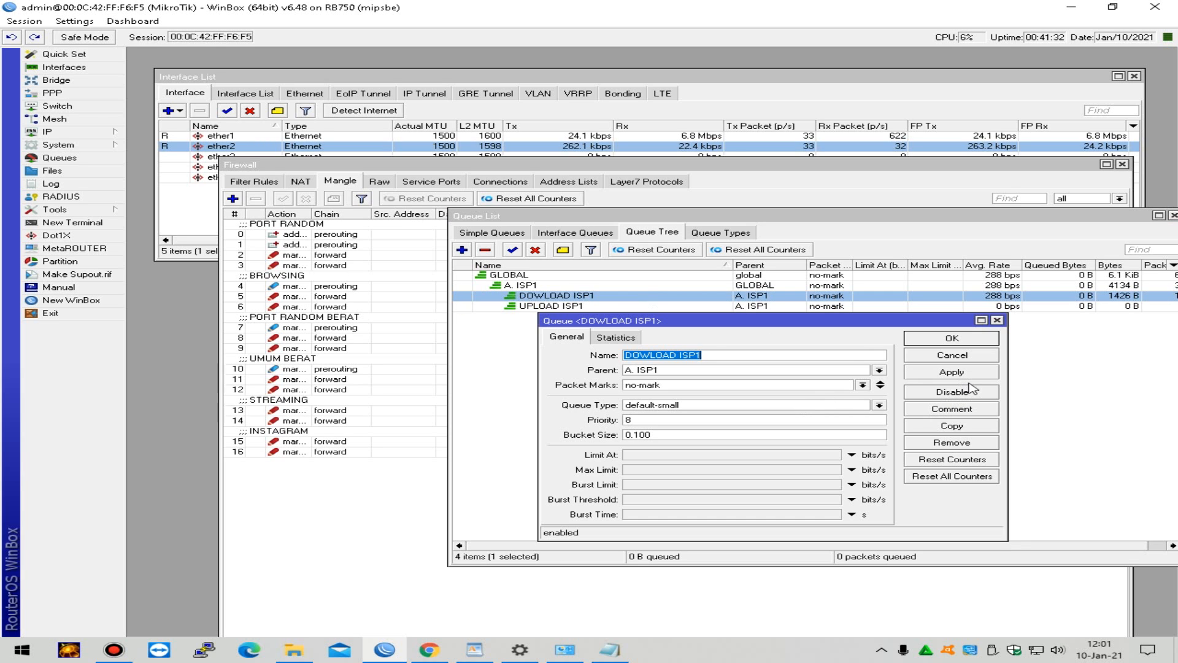
click(970, 425)
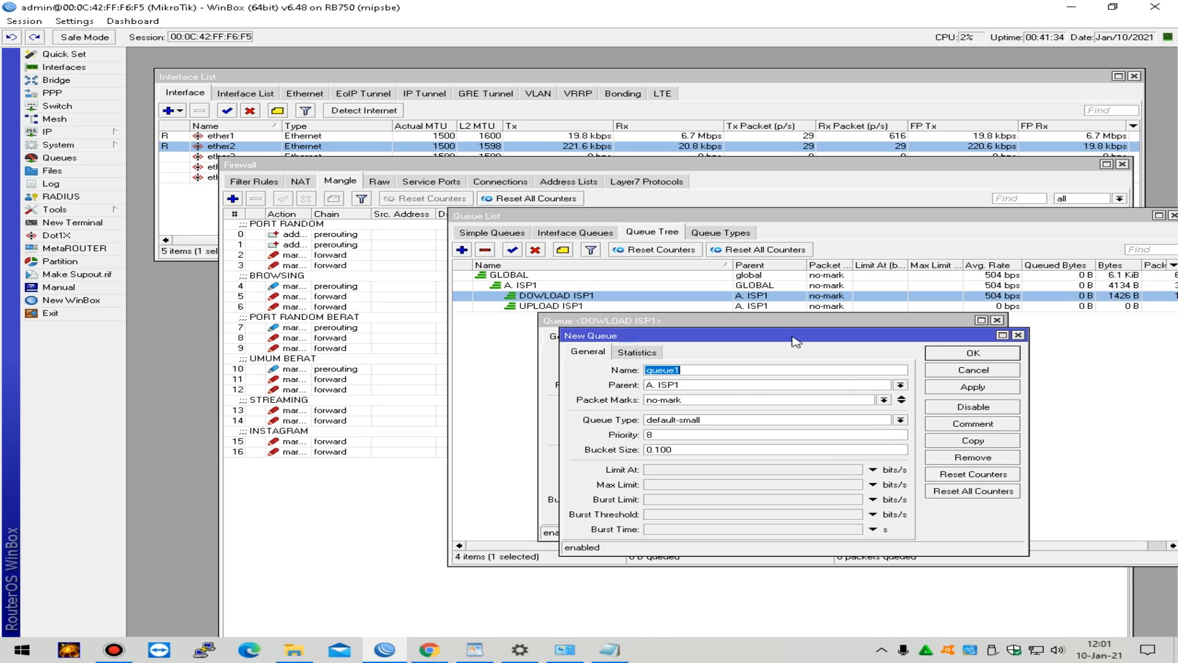
drag(796, 341, 793, 372)
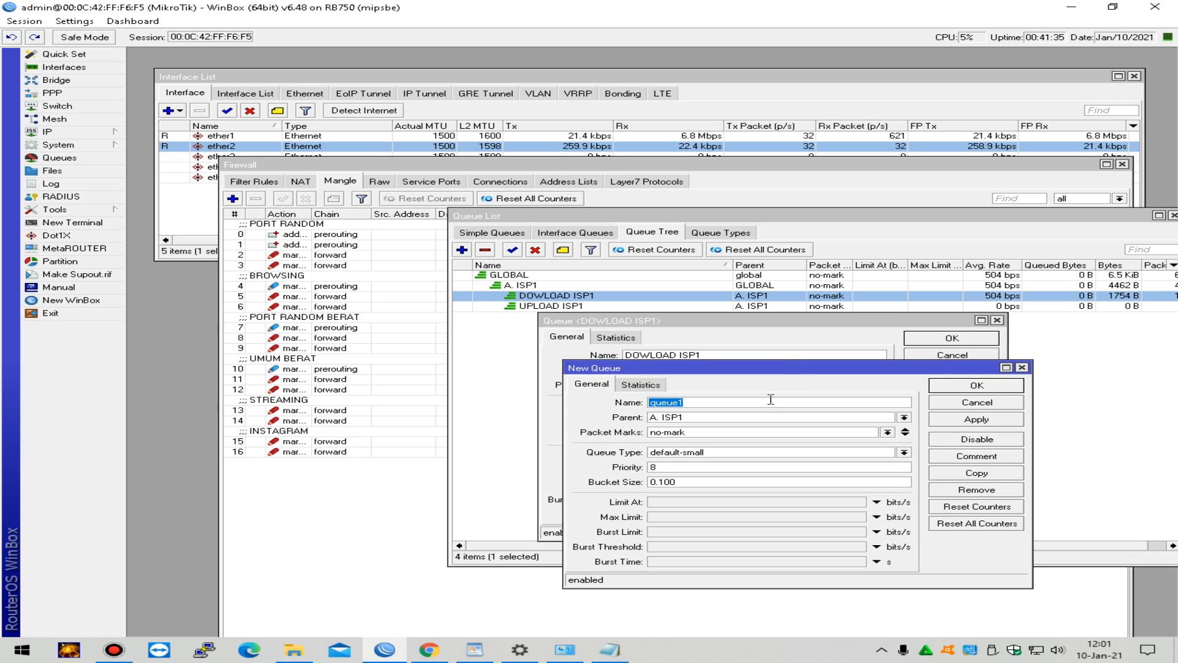
text(1. ISP1 GAME DOWN)
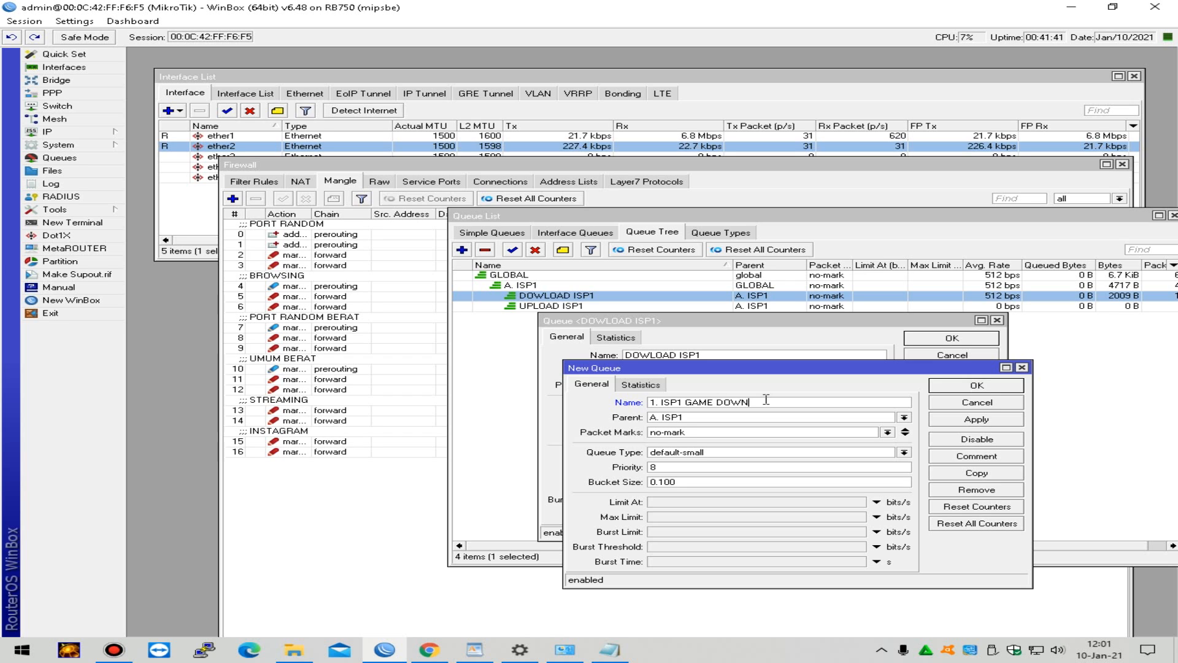
click(904, 417)
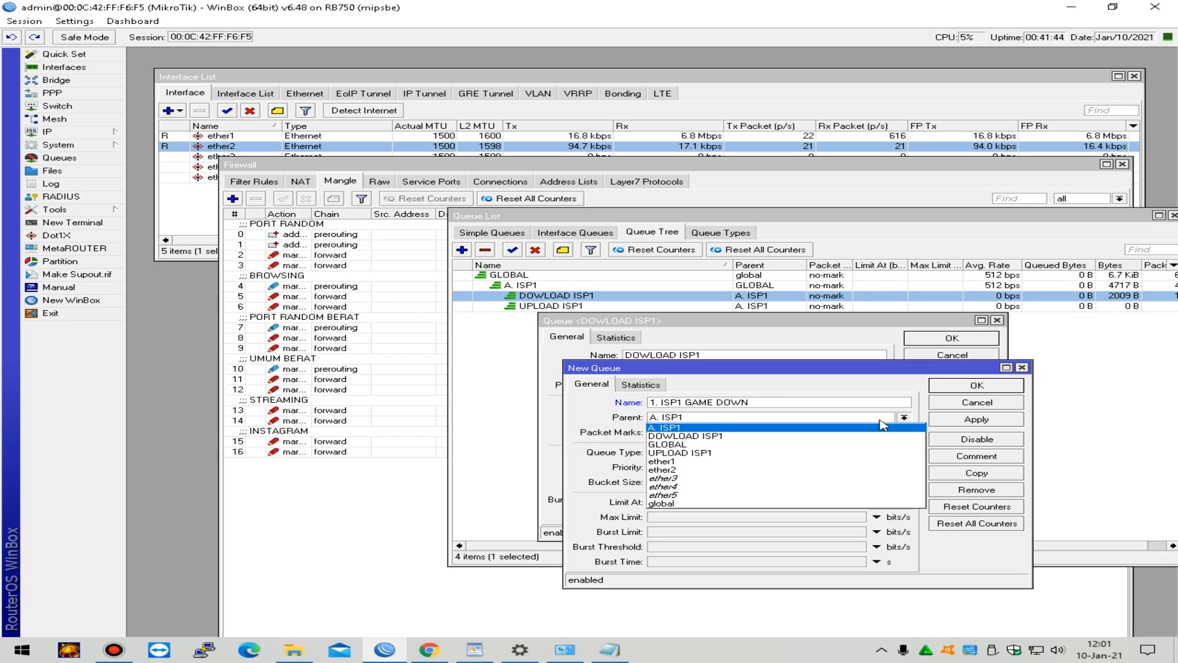
click(798, 437)
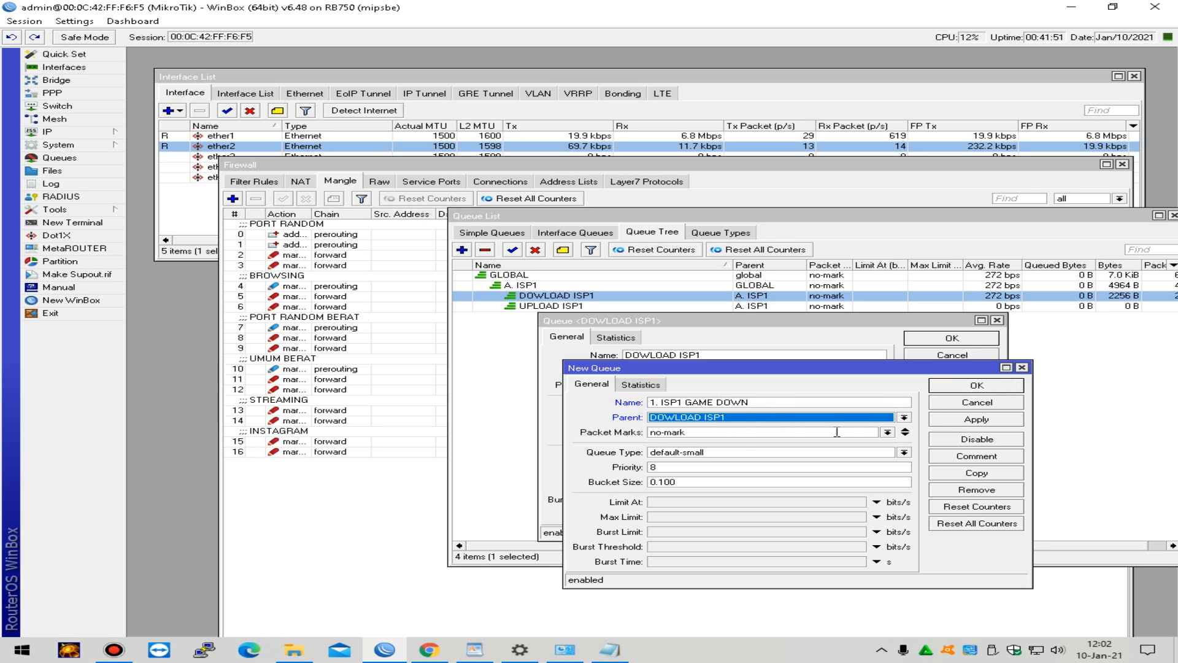
Step: Set the new game queue's packet mark to GAME DOWN ISP1 and its priority to 1, and save it
click(887, 432)
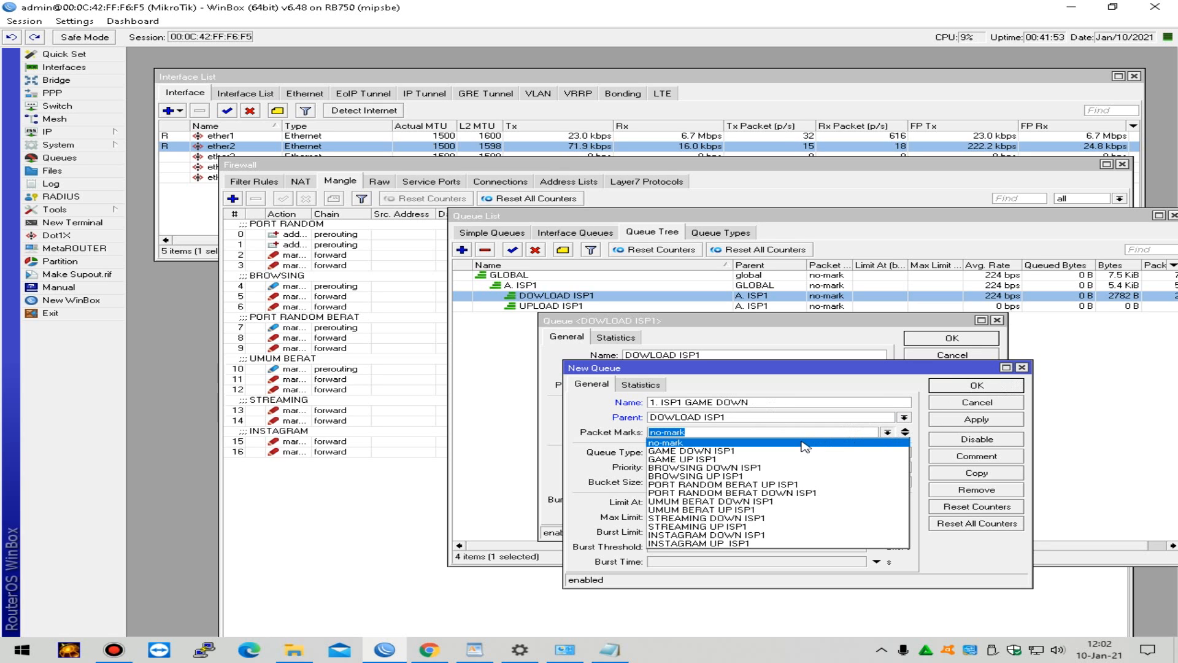
click(692, 453)
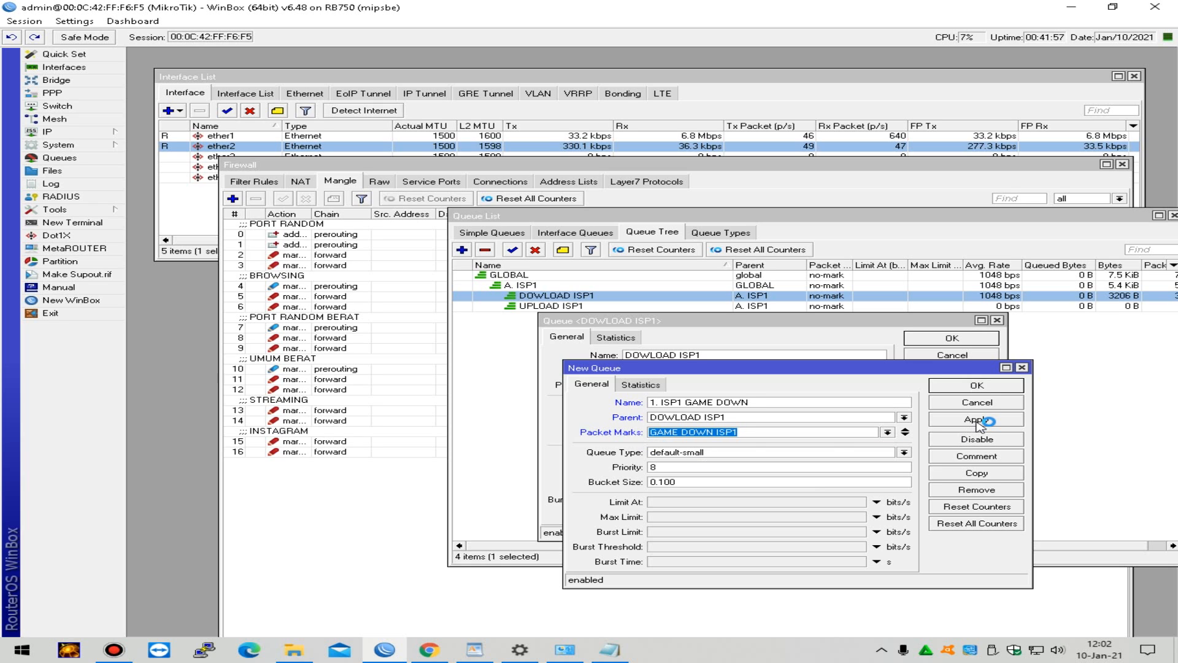
drag(709, 470, 585, 470)
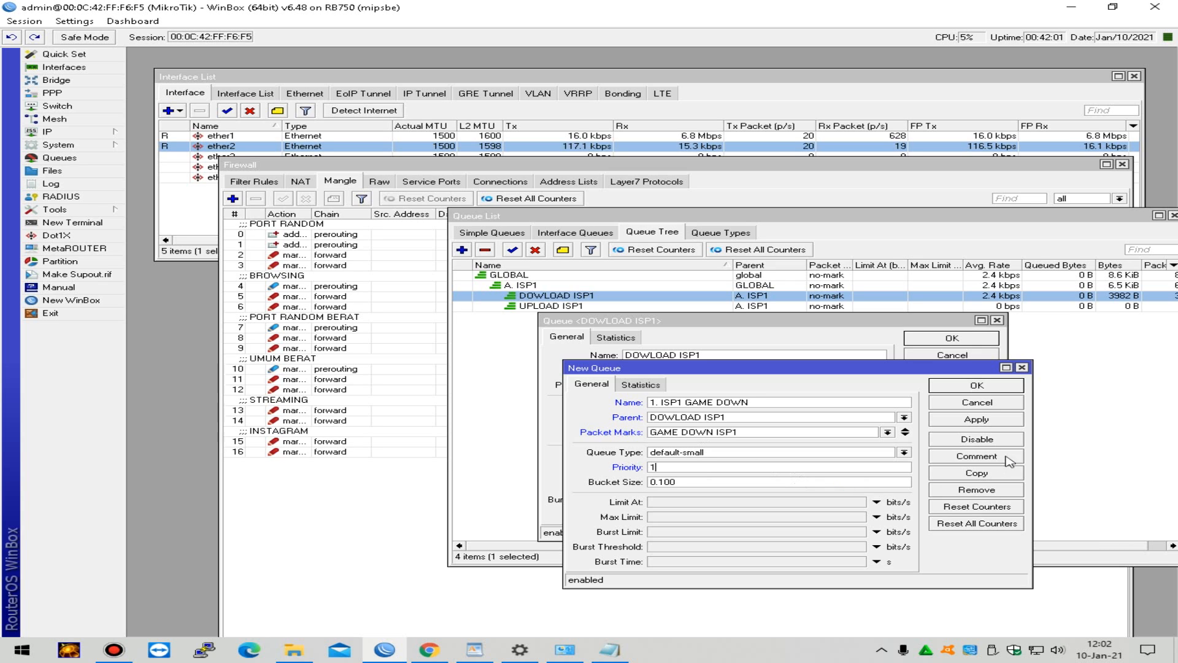
click(1007, 420)
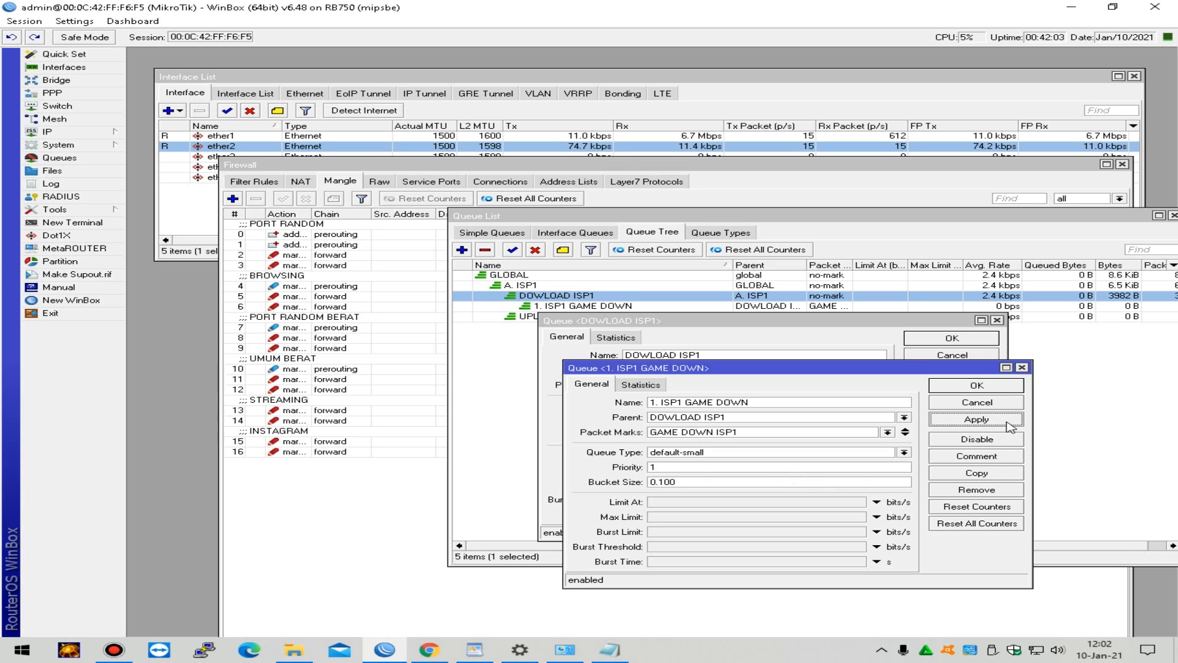
click(997, 387)
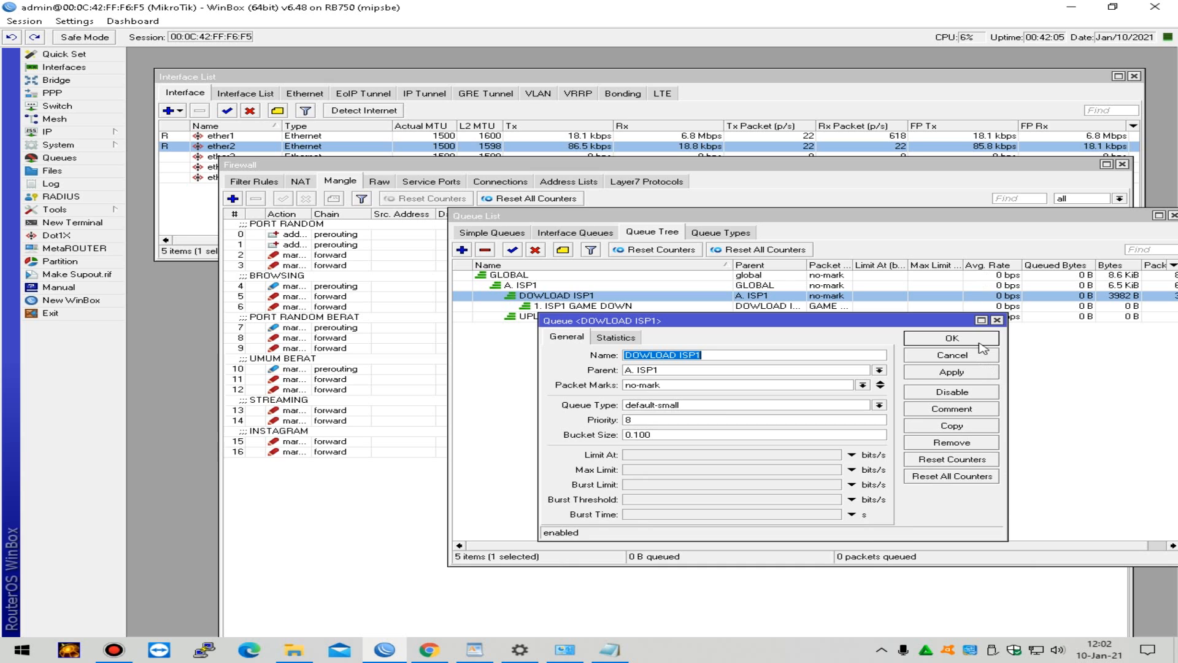
click(980, 339)
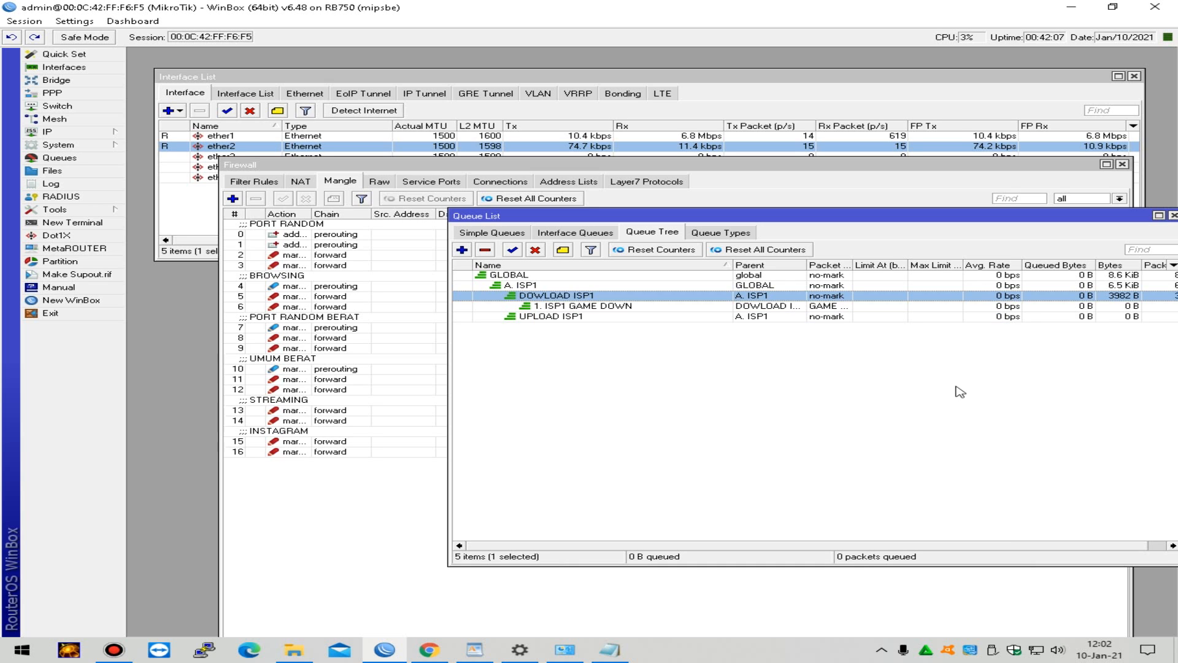
click(959, 391)
click(893, 320)
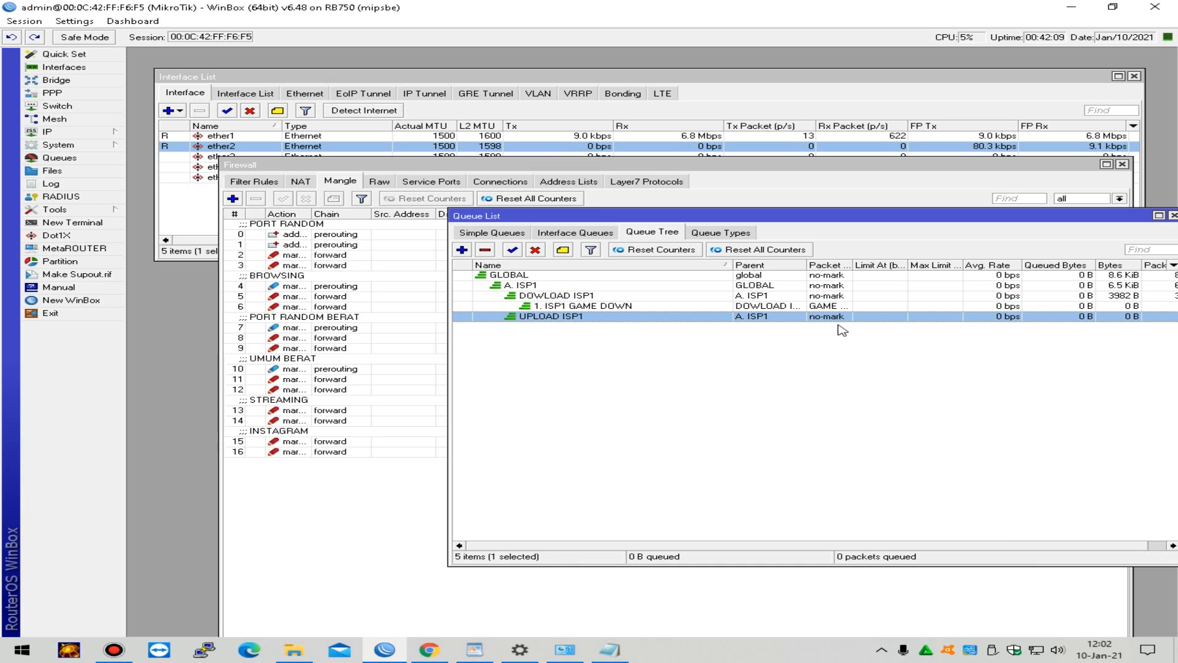
Step: Copy the UPLOAD ISP1 queue into a new queue named 1. ISP1 GAME UPLUAD
double_click(669, 316)
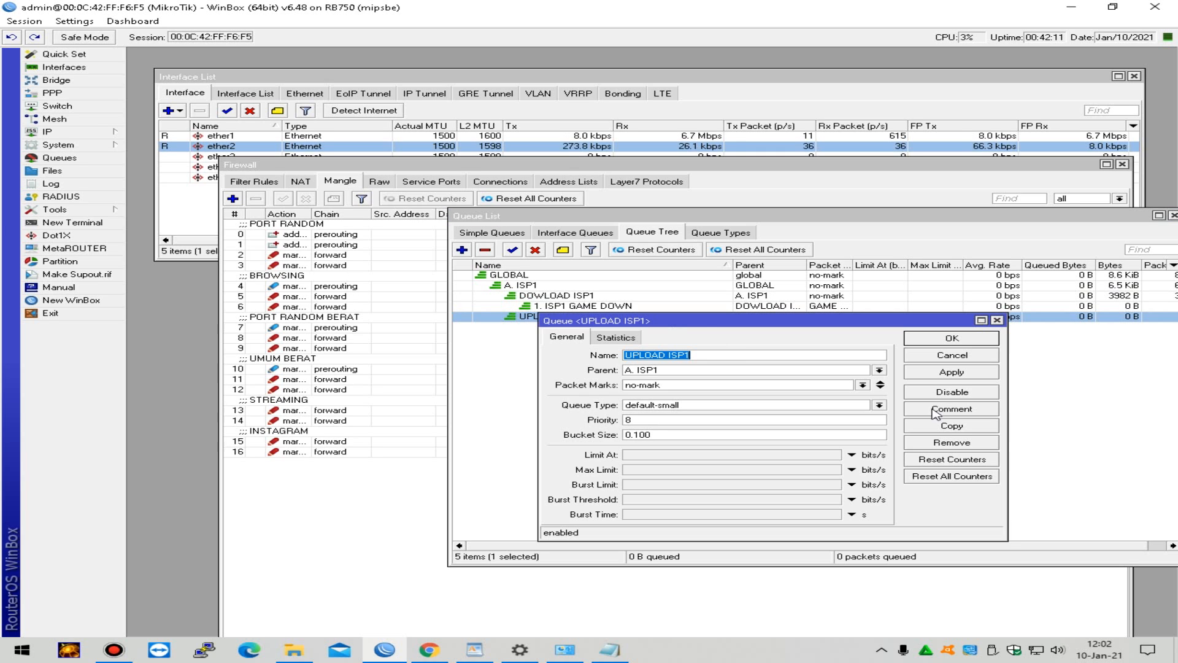
drag(736, 325, 737, 374)
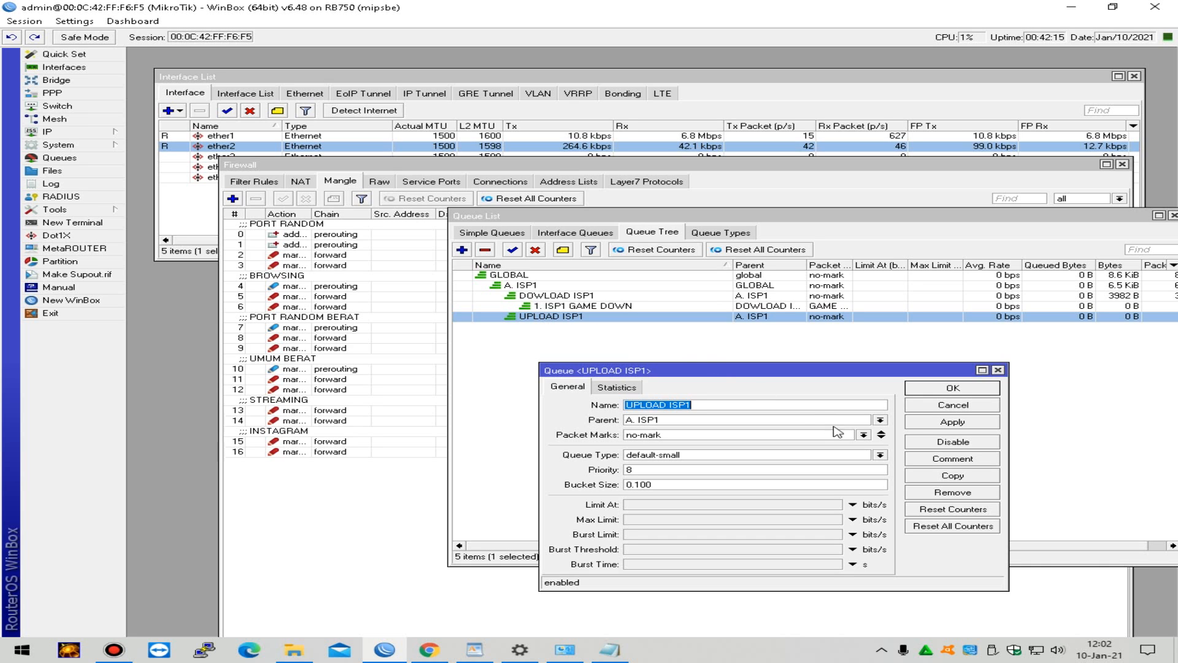
click(948, 478)
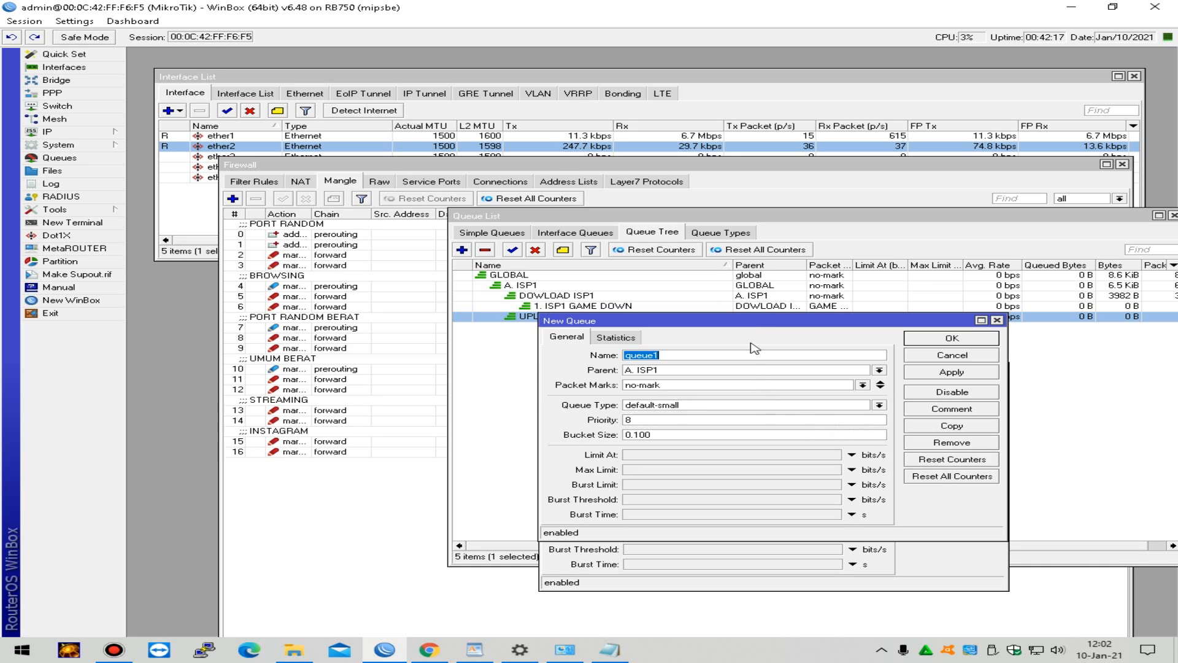
drag(754, 324, 781, 433)
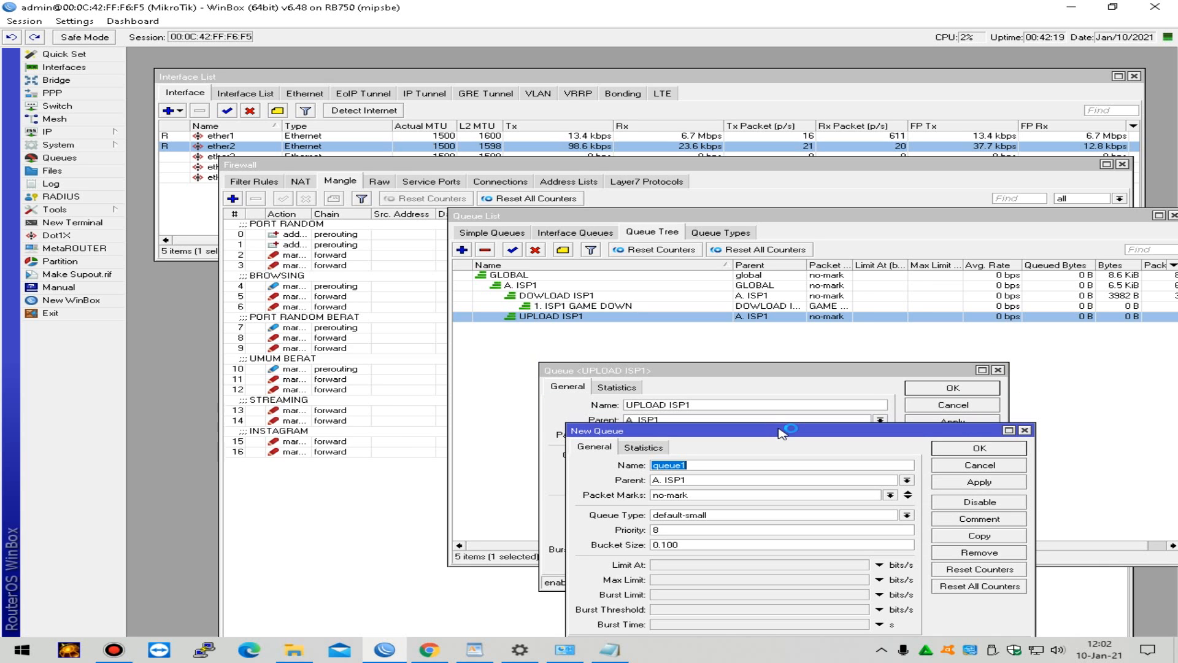
text(1)
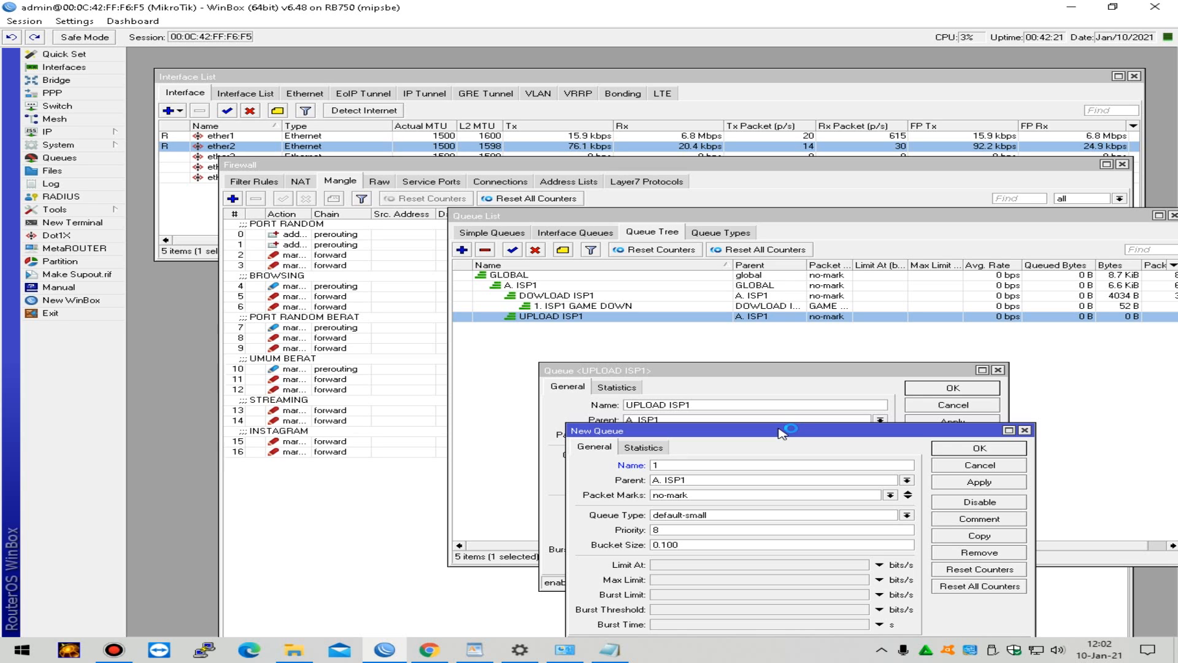
text(. ISP1 GAME)
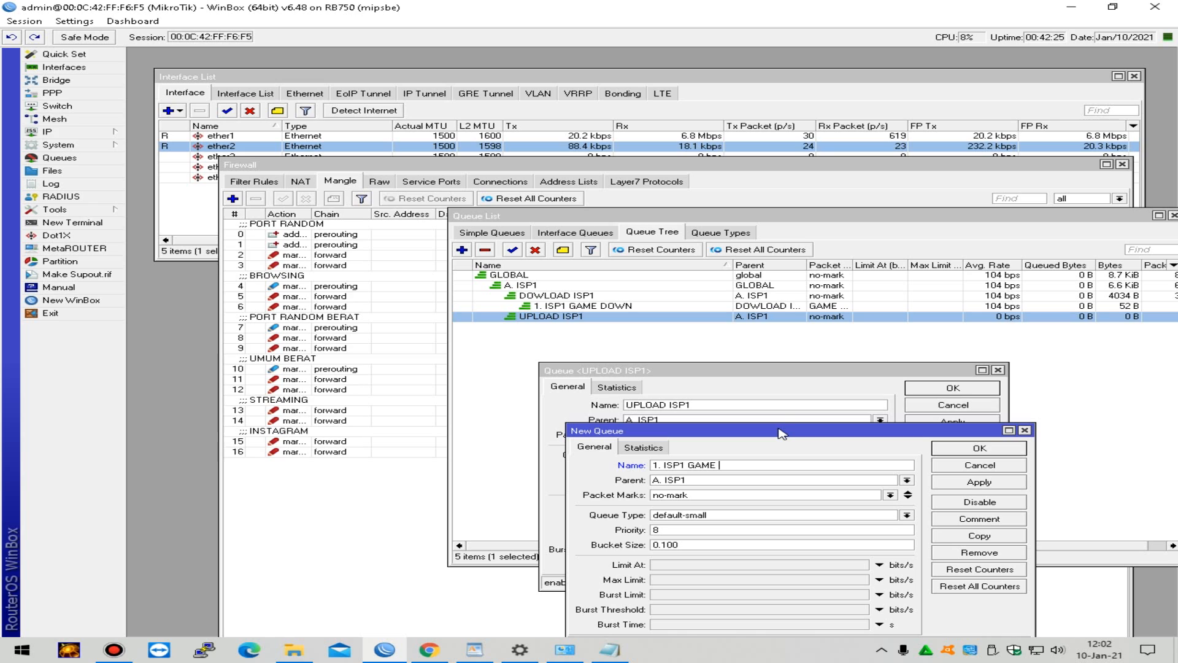
text( UP)
key(BackSpace)
text(UPL)
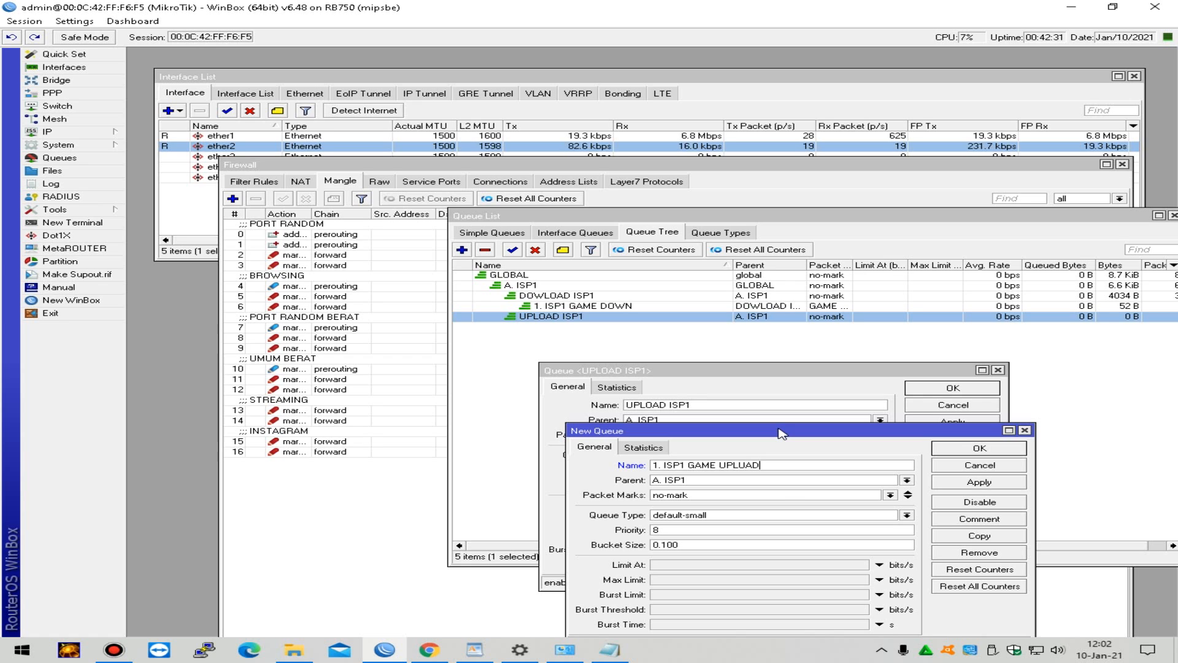
Step: Set the new upload game queue's parent to UPLOAD ISP1 and its priority to 1, and save it
click(907, 480)
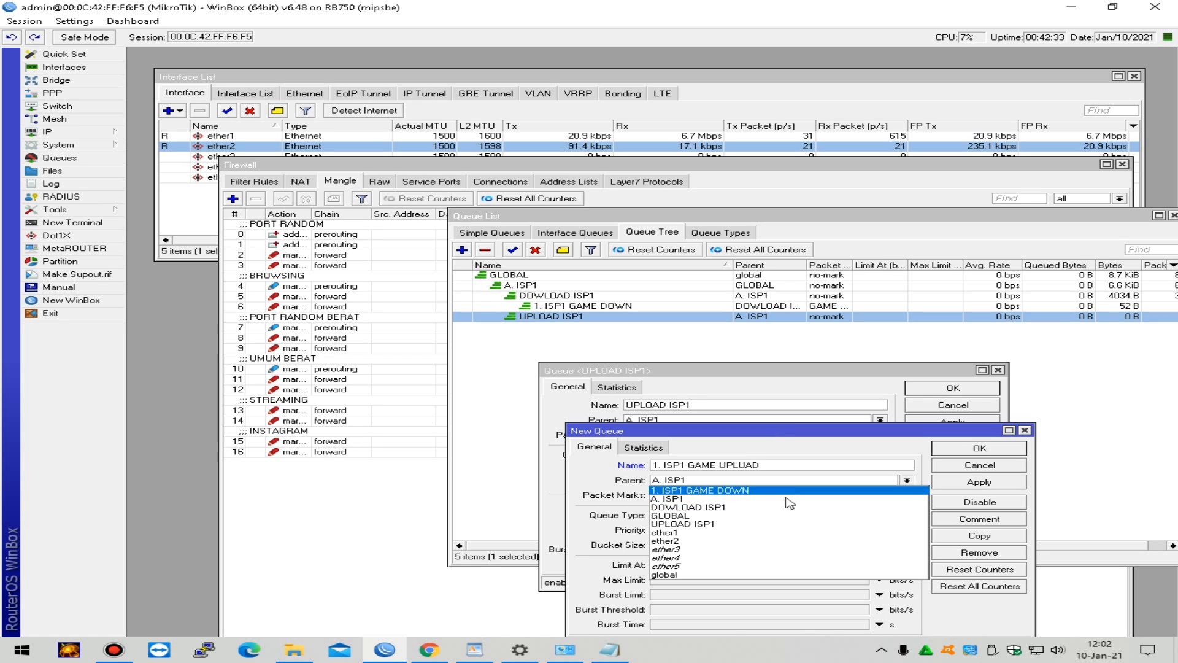
click(760, 524)
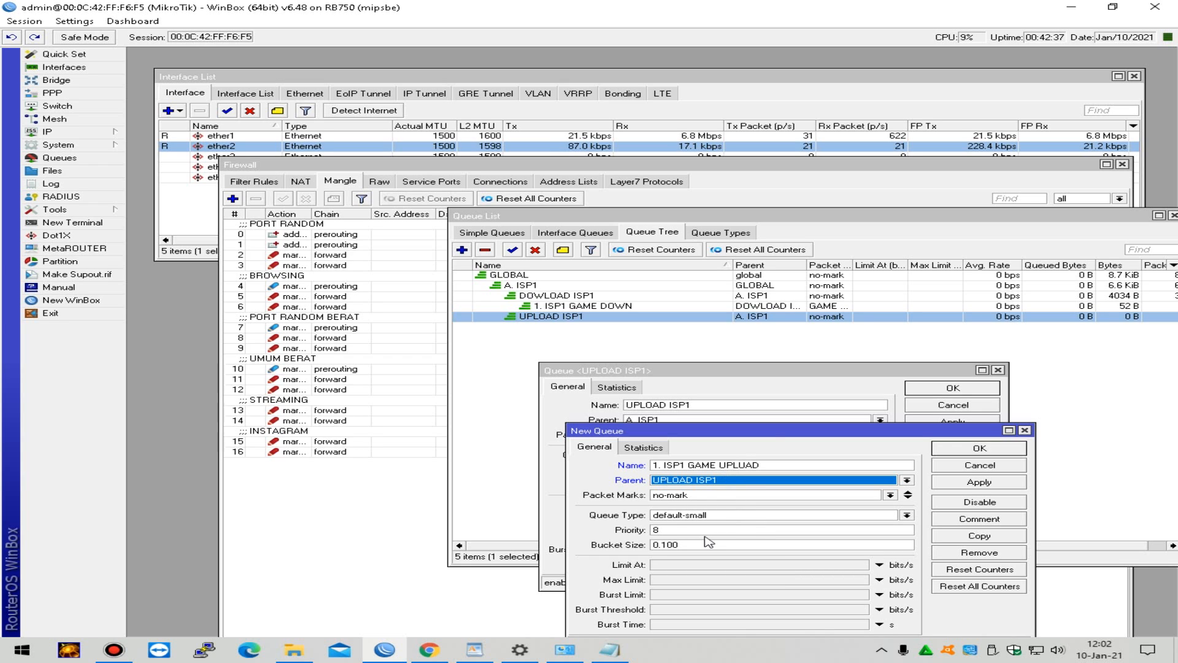
double_click(660, 529)
text(1)
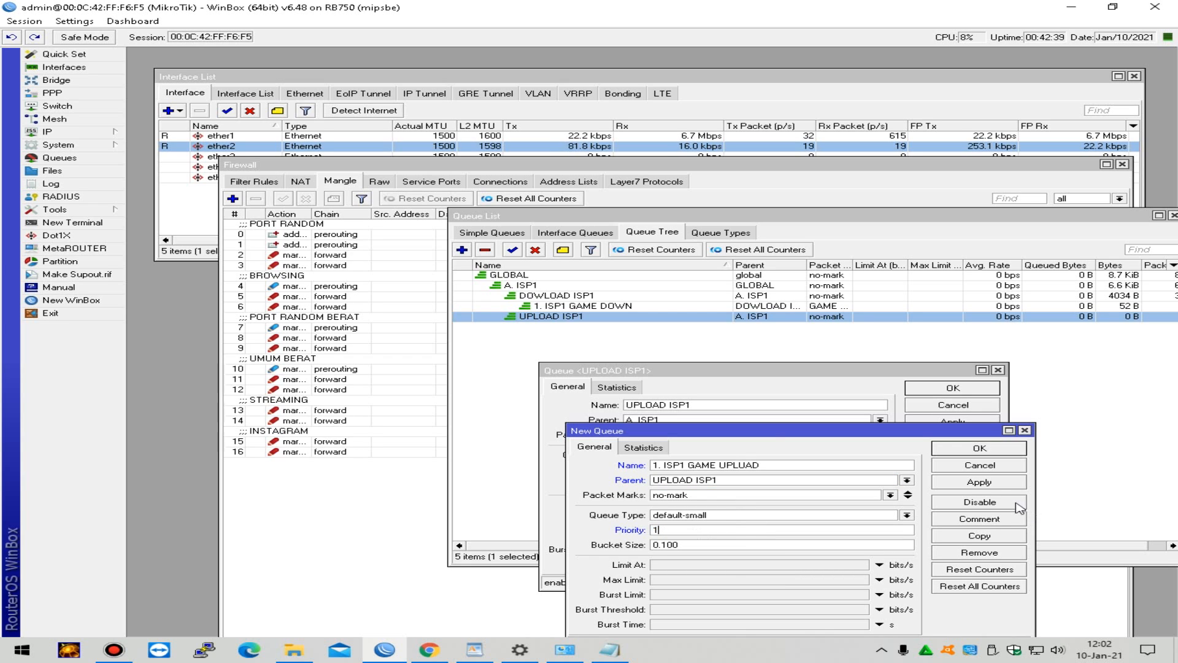
click(989, 485)
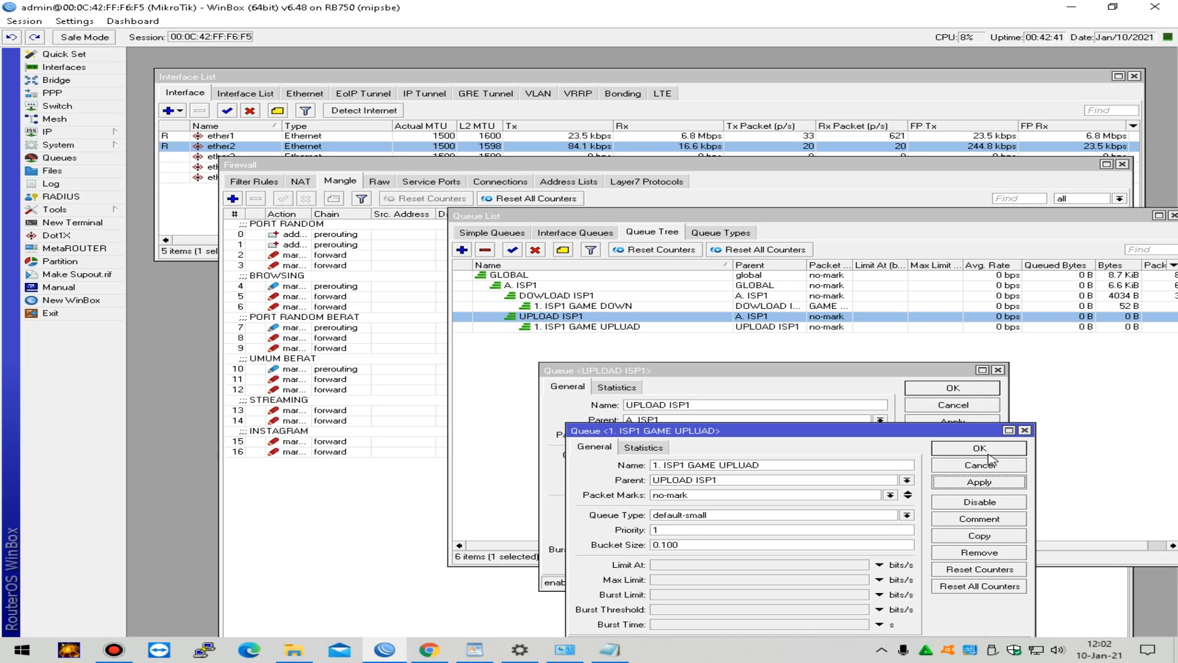
click(989, 448)
click(957, 389)
click(980, 324)
click(990, 317)
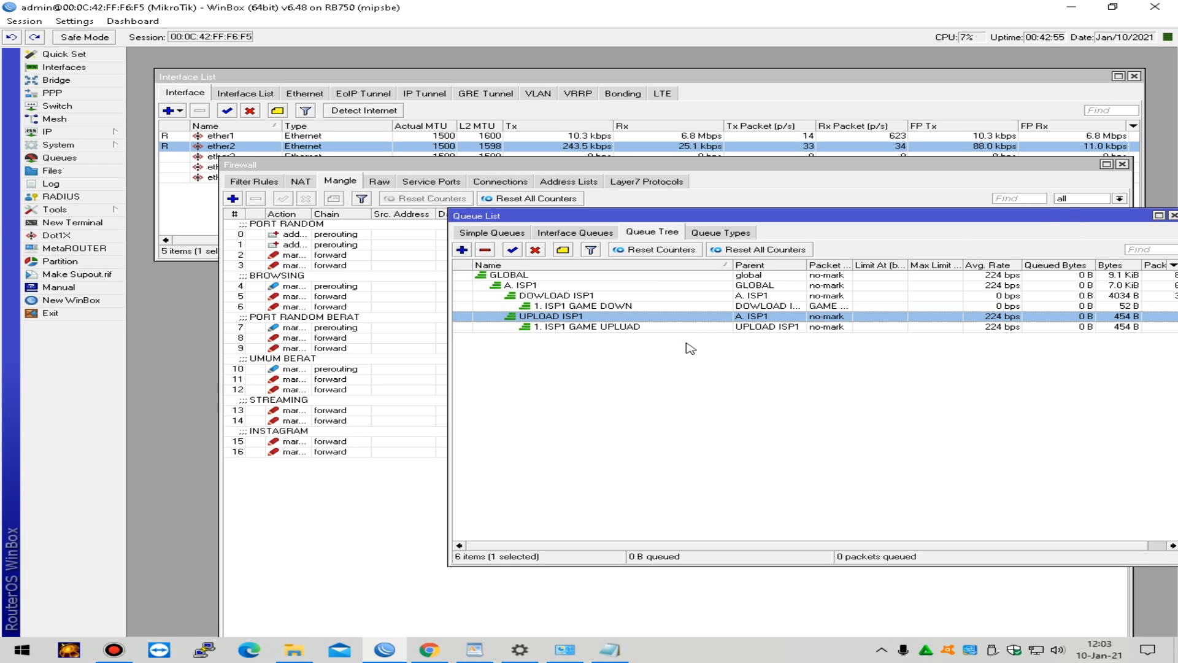
Step: Copy the DOWLOAD ISP1 queue as ALL TRAFIK DOWN with priority 3 and save it
drag(684, 217, 672, 367)
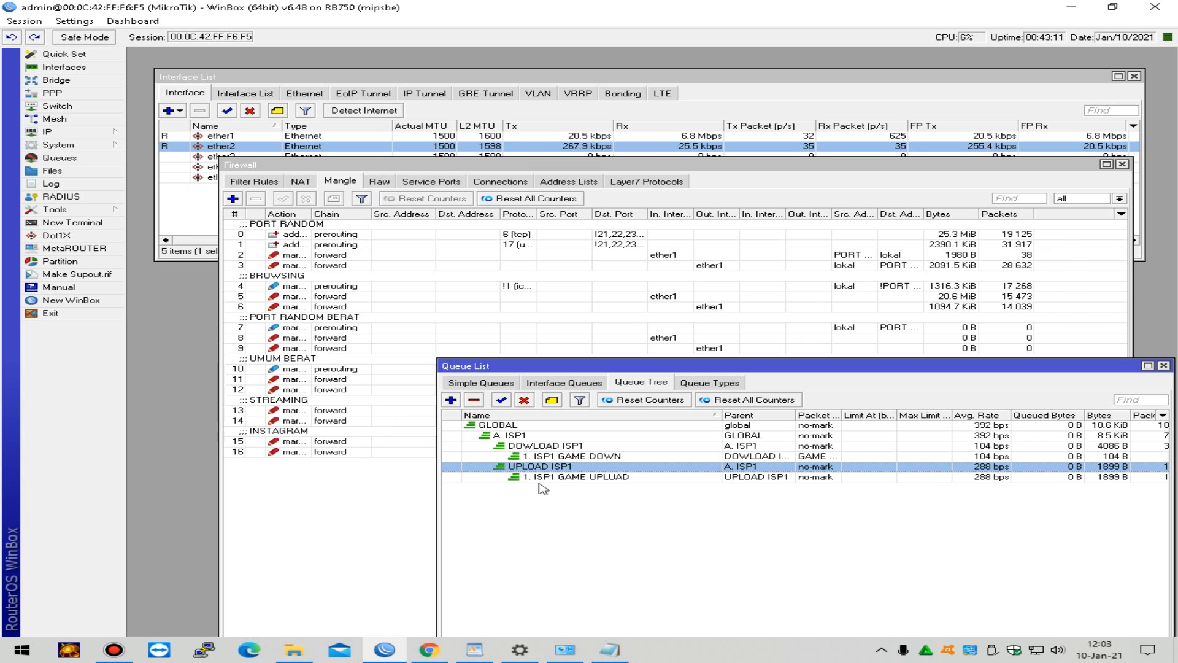
click(602, 456)
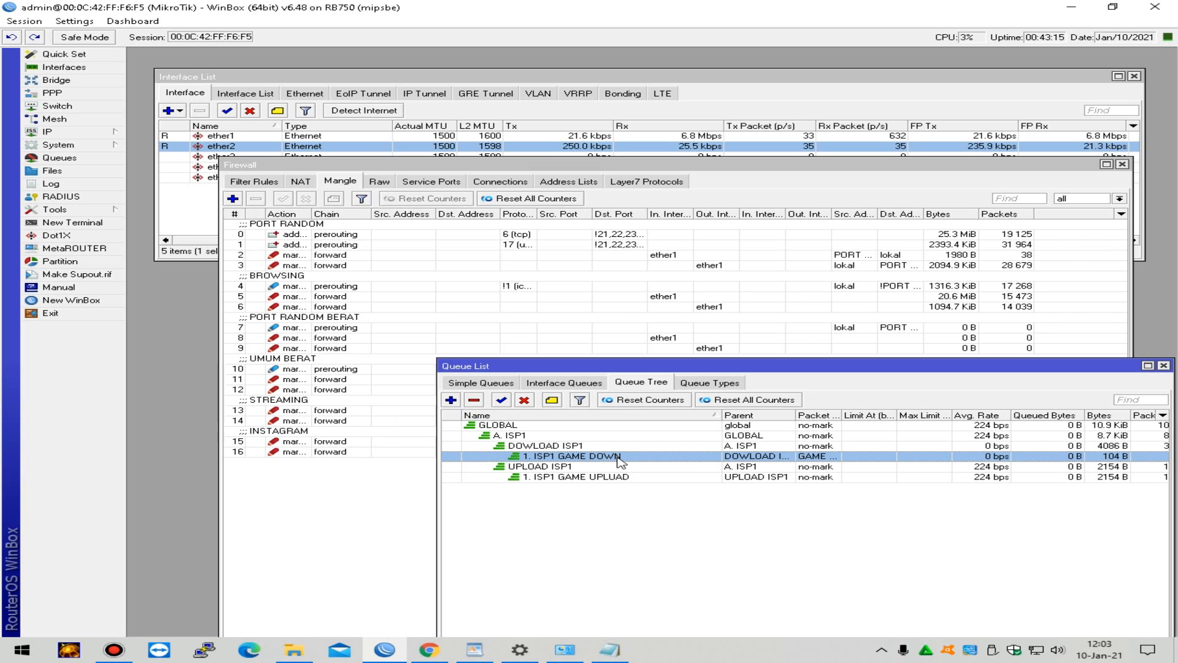
double_click(578, 446)
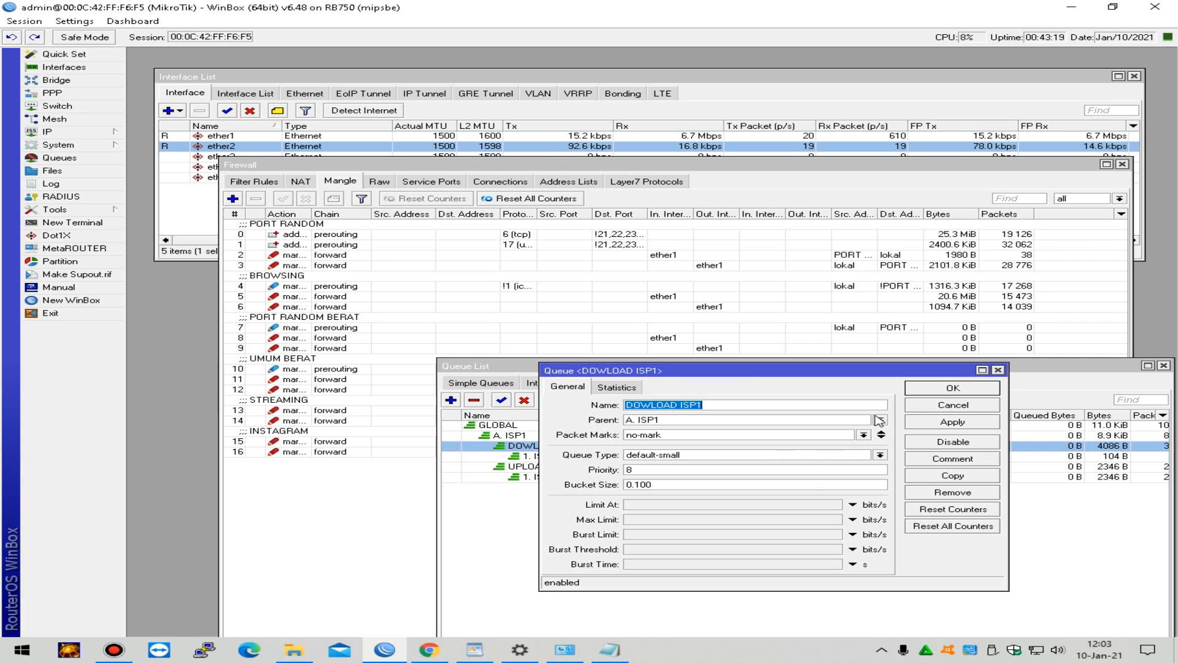
click(976, 477)
text(ALL TRAFIK DOWN)
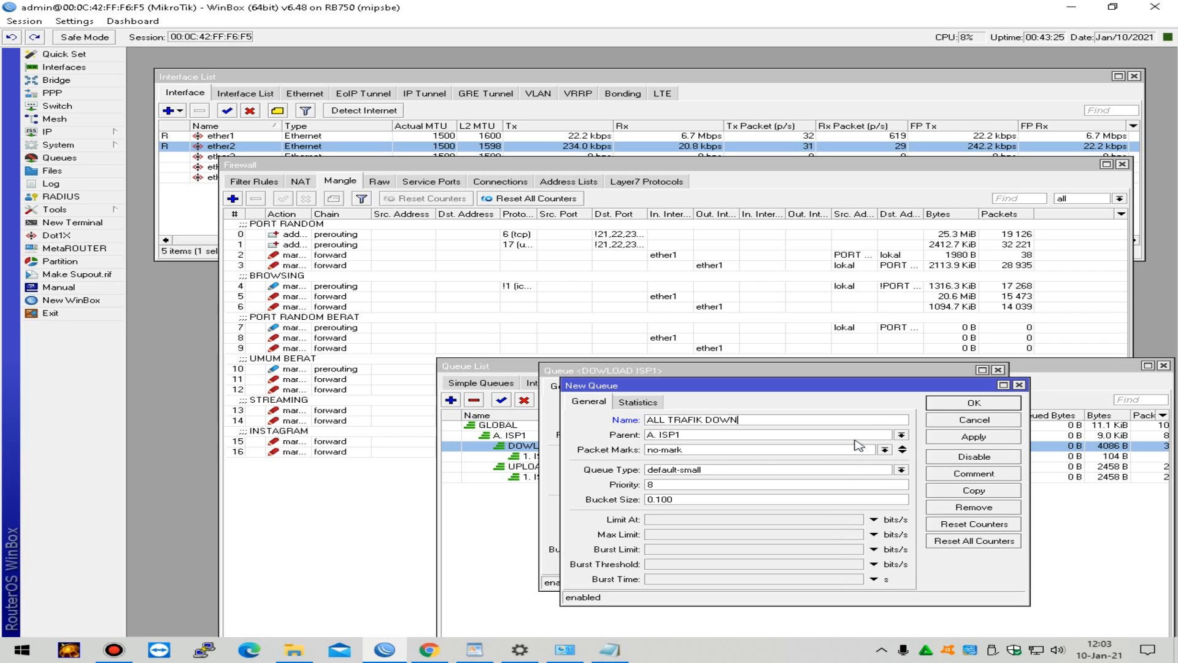
double_click(654, 485)
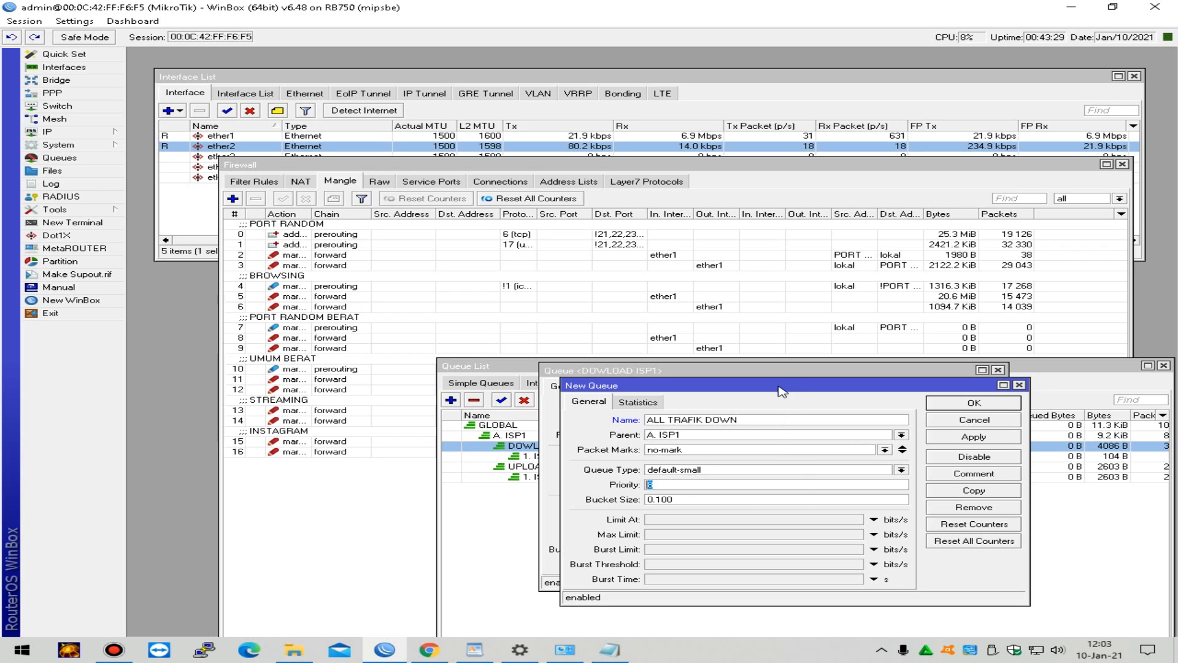
drag(761, 392, 770, 451)
text(3)
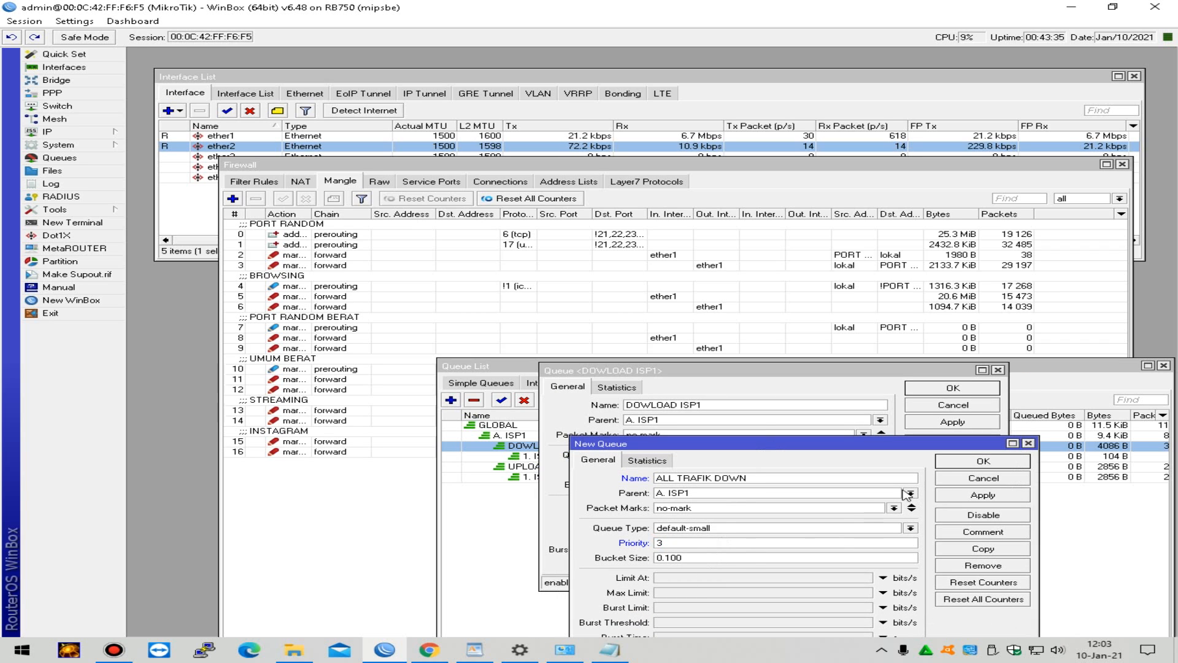
click(982, 461)
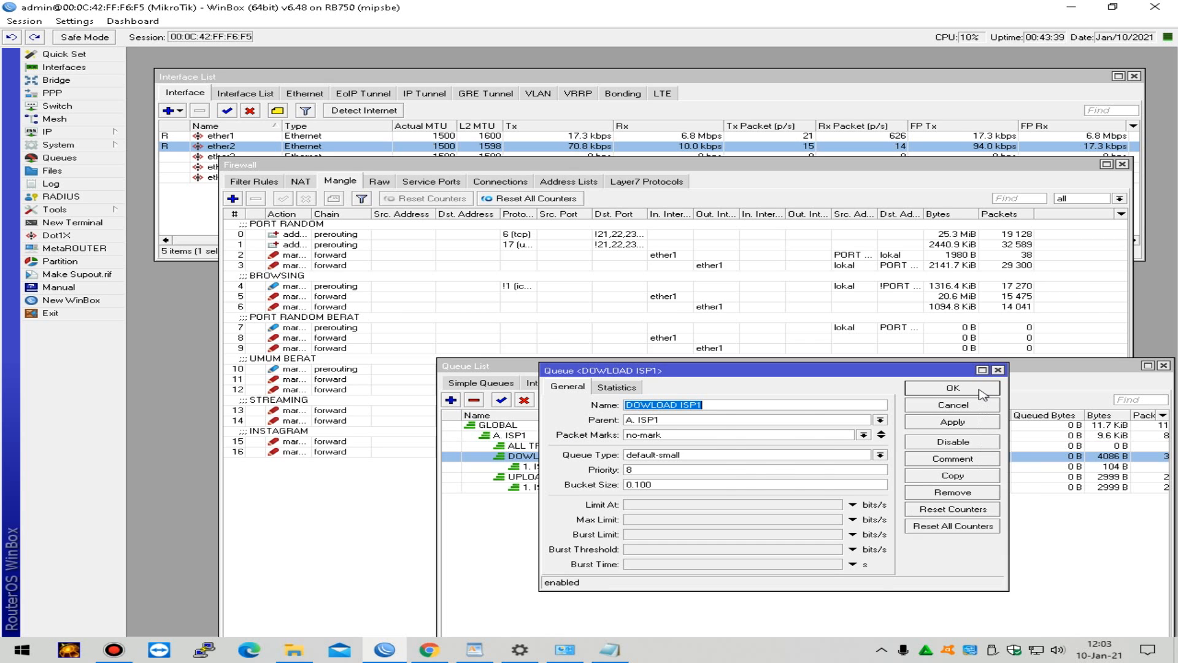
click(953, 388)
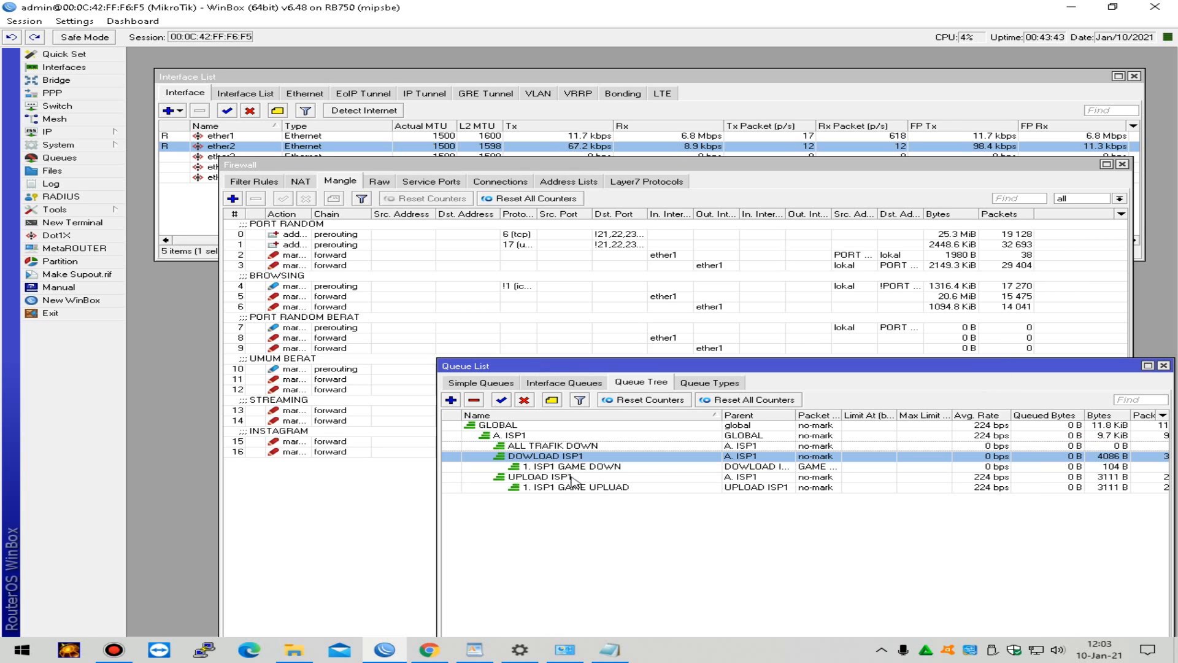
Step: Set the ALL TRAFIK DOWN queue's parent to DOWLOAD ISP1, rename it 3. ALL TRAFIK DOWN, and save it
double_click(607, 446)
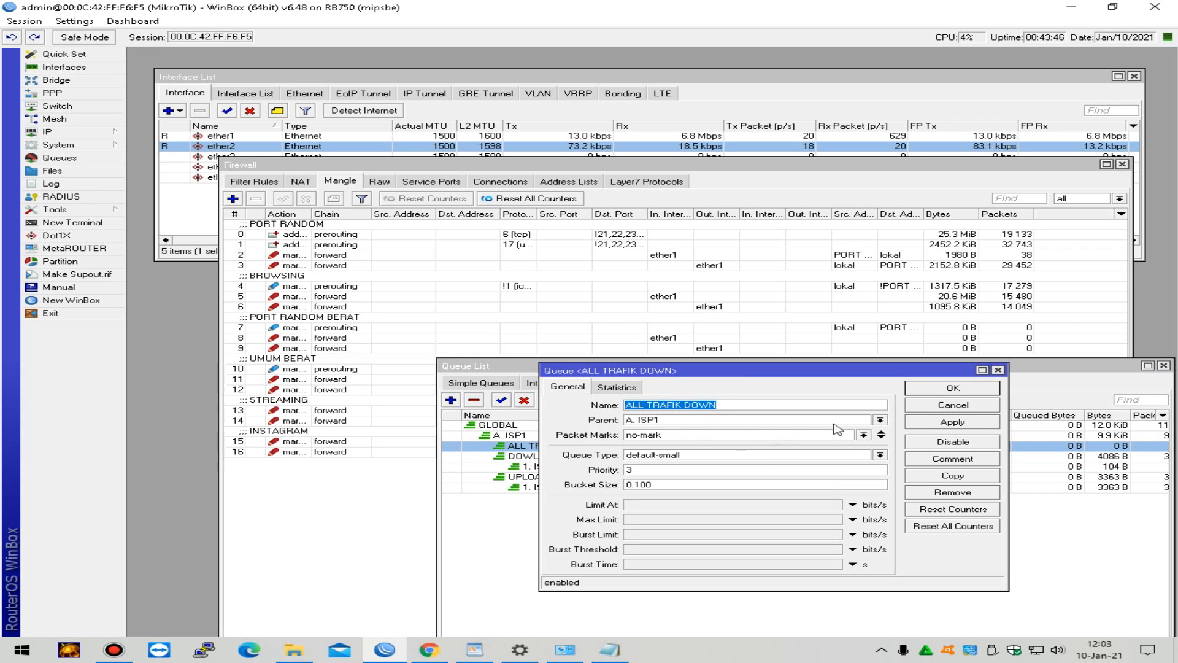
click(881, 421)
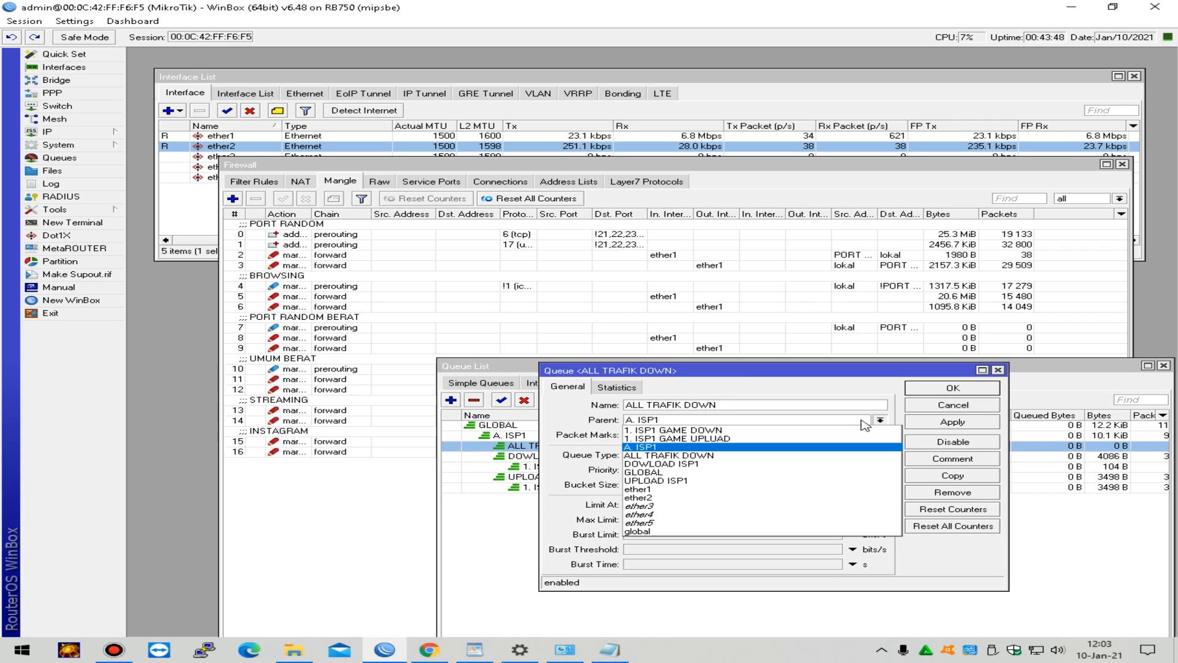
click(731, 464)
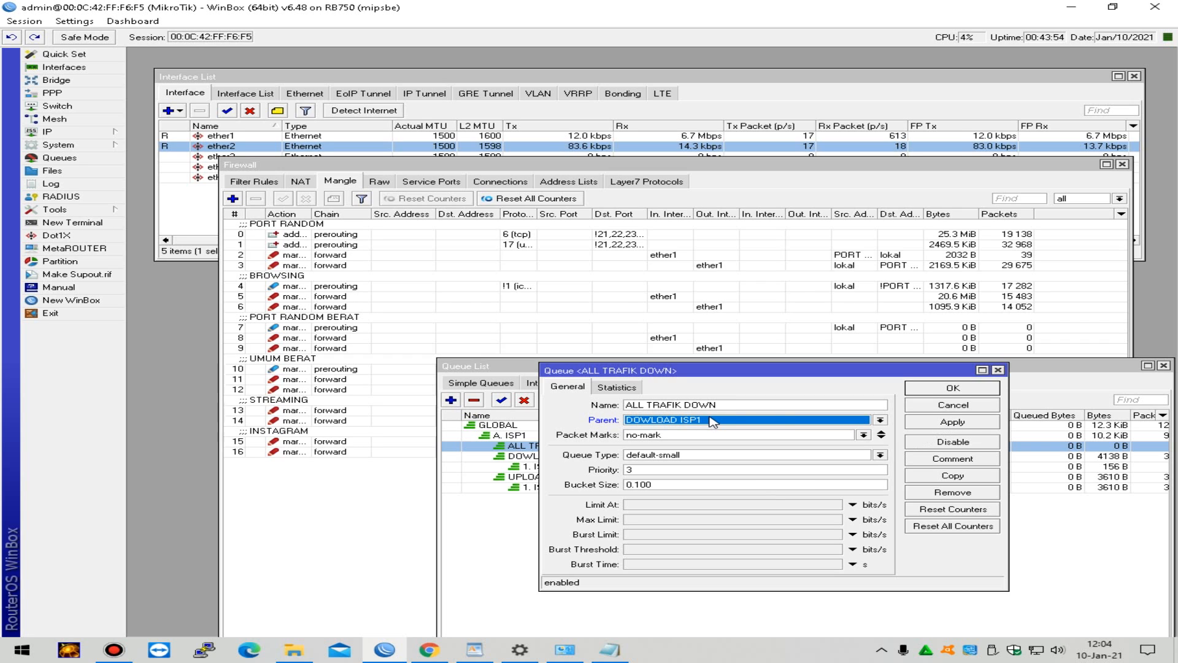
click(777, 407)
key(Left)
key(Left)
key(Left)
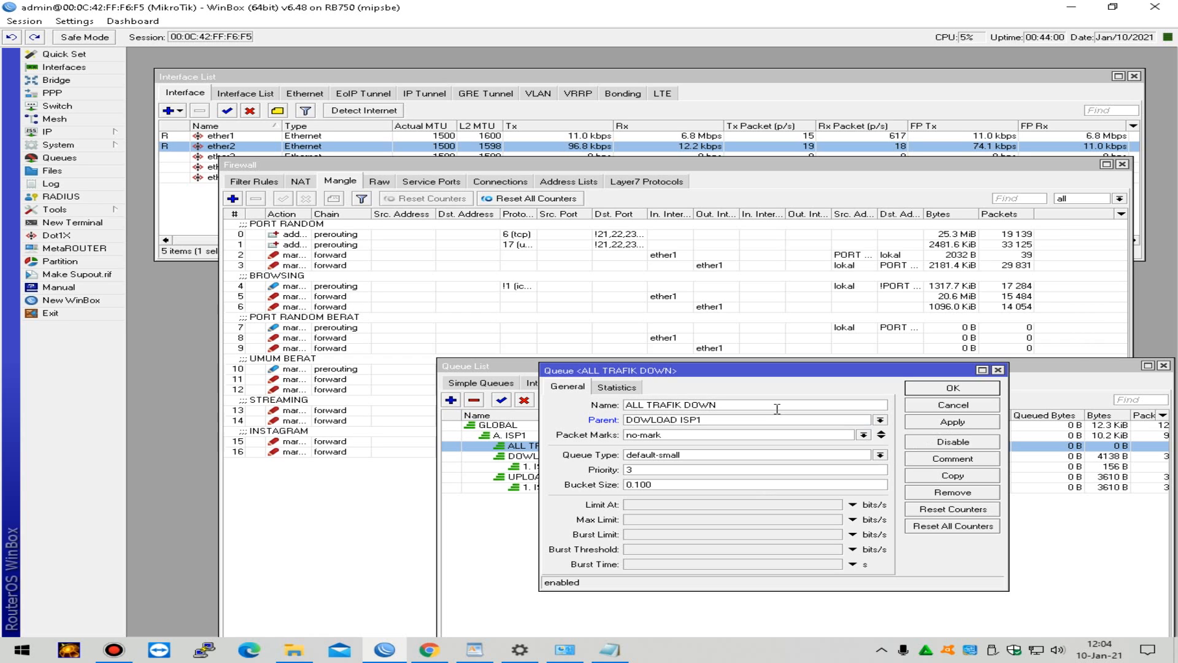
text(3.)
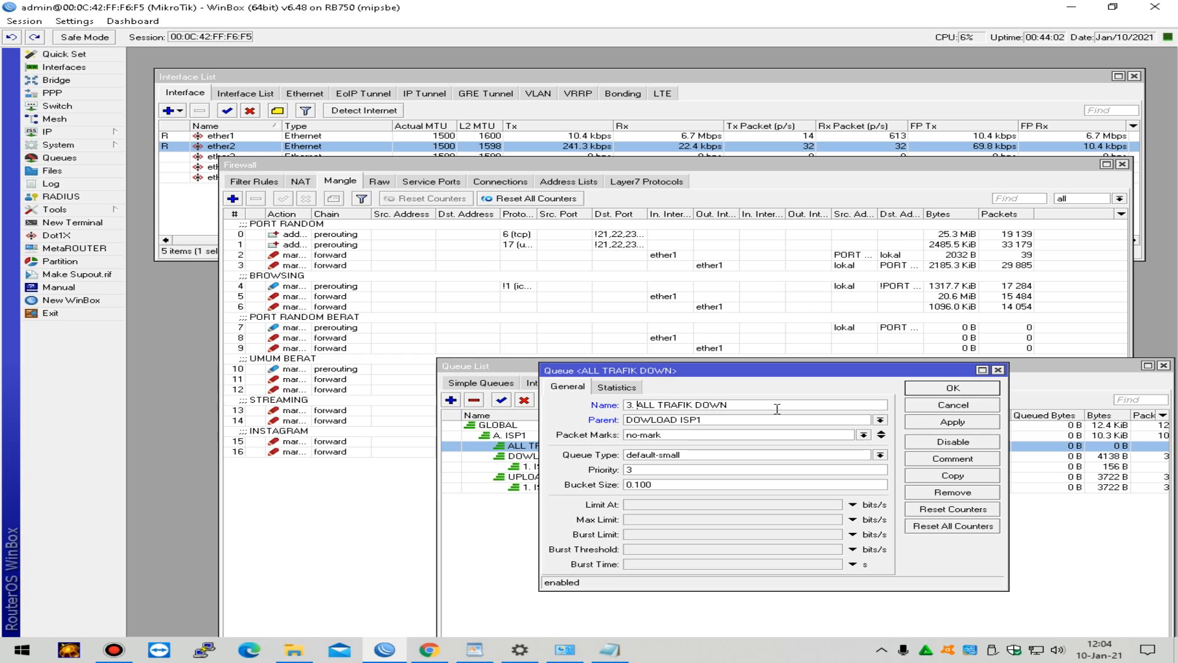
click(973, 392)
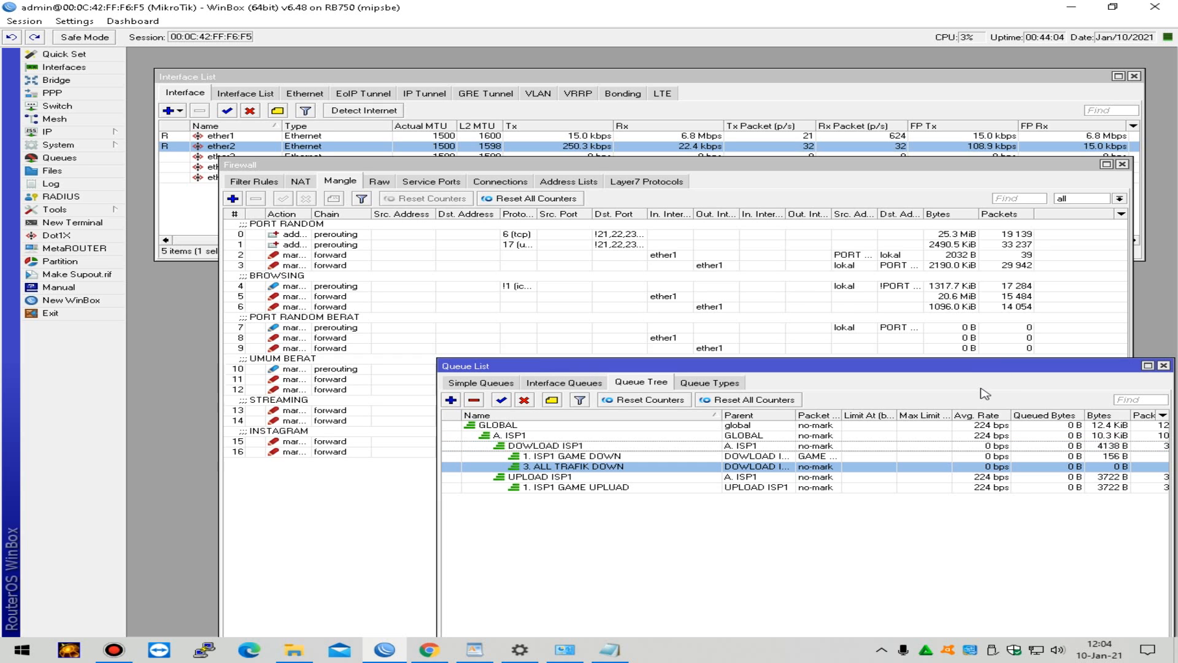
Step: Rename the all-traffic queue under DOWLOAD ISP1 as 2 ALL TRAFIK DOWN and save it
click(614, 457)
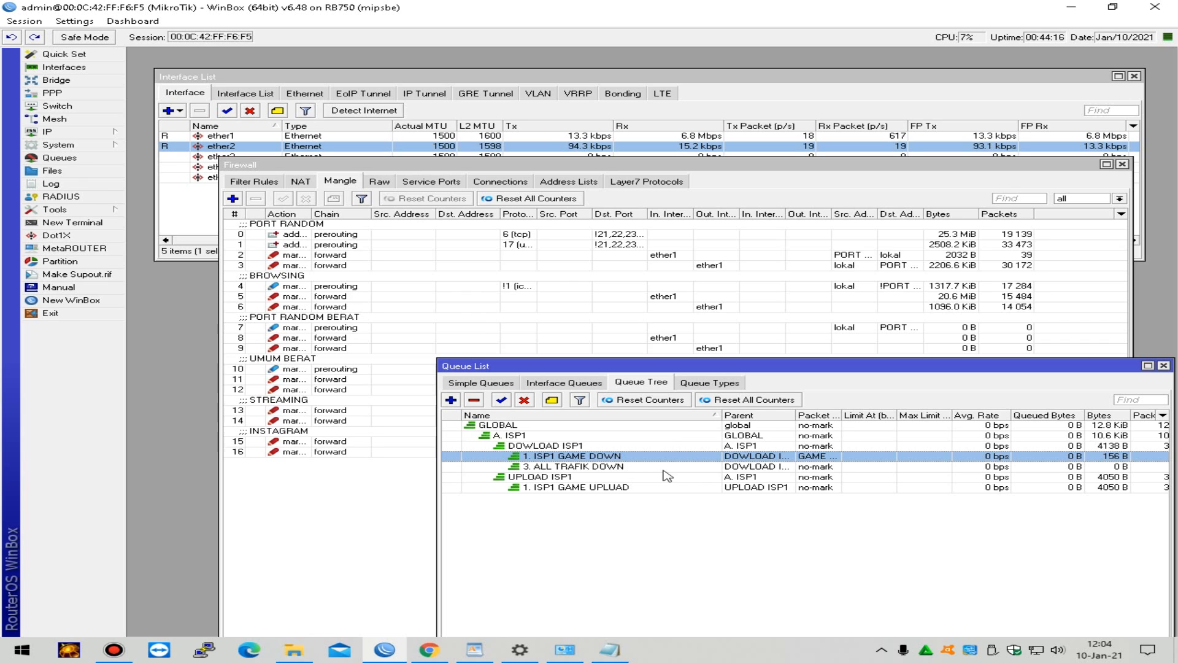
click(609, 469)
double_click(610, 469)
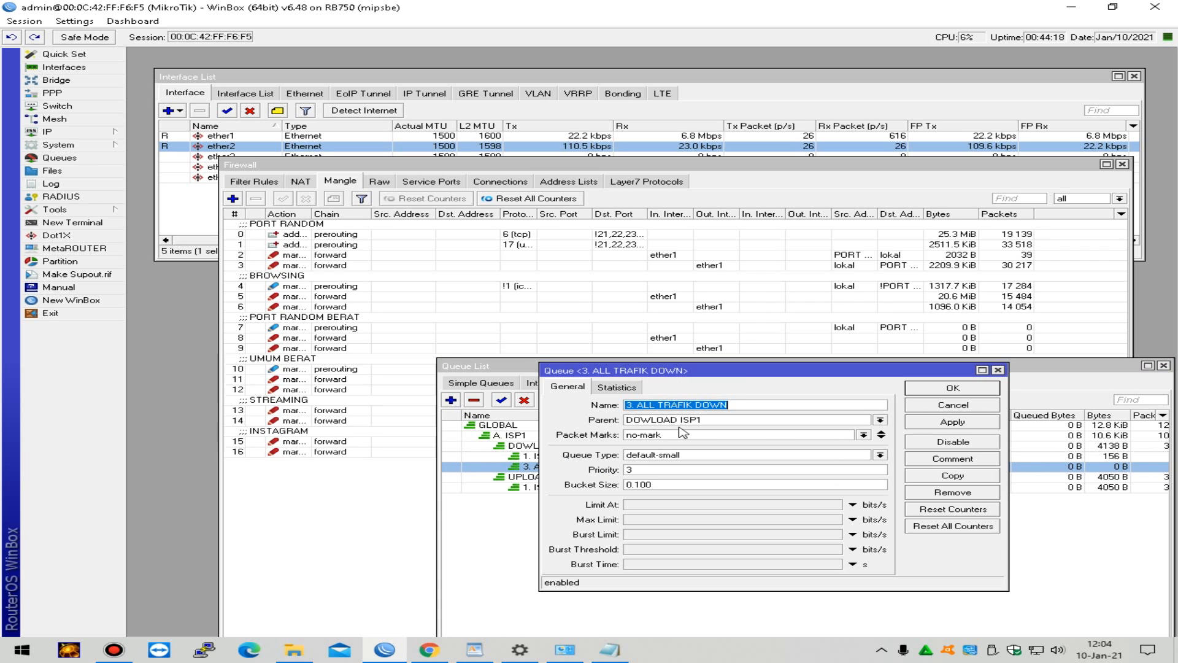
click(649, 405)
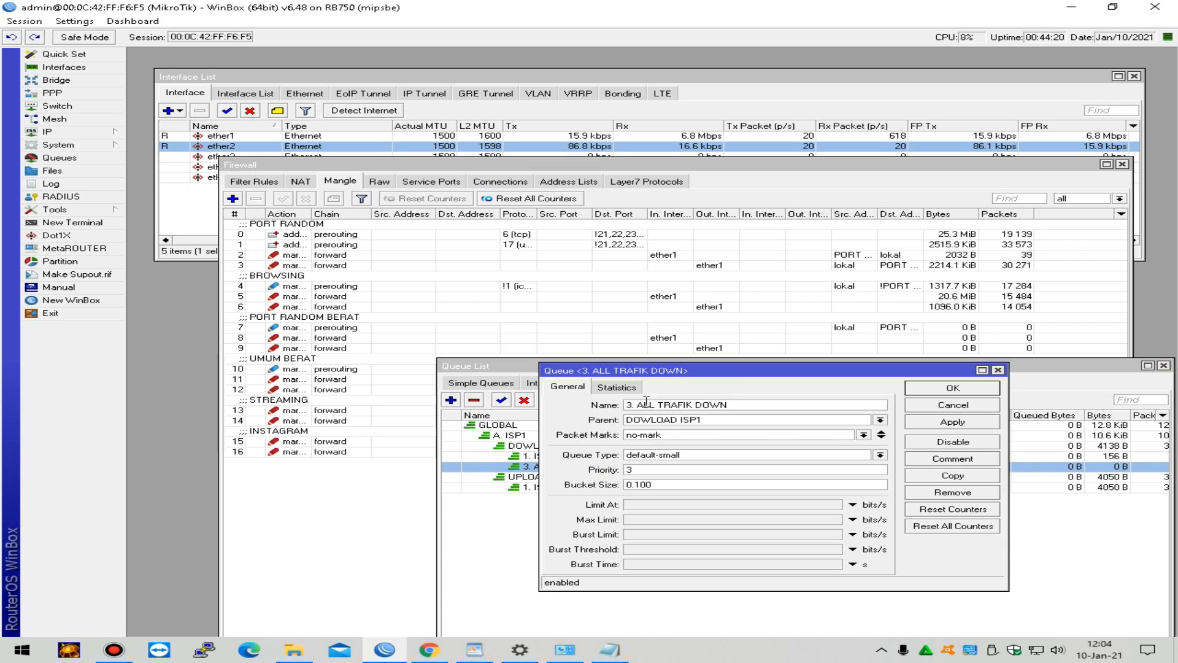
key(BackSpace)
key(BackSpace)
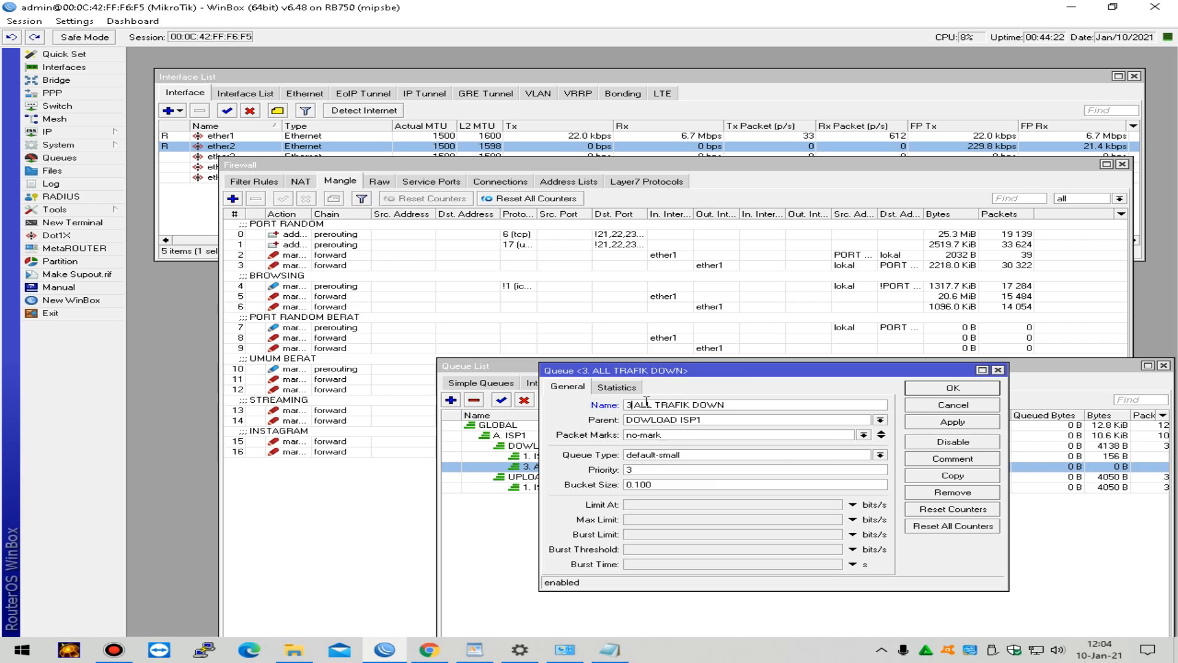
key(BackSpace)
text(2)
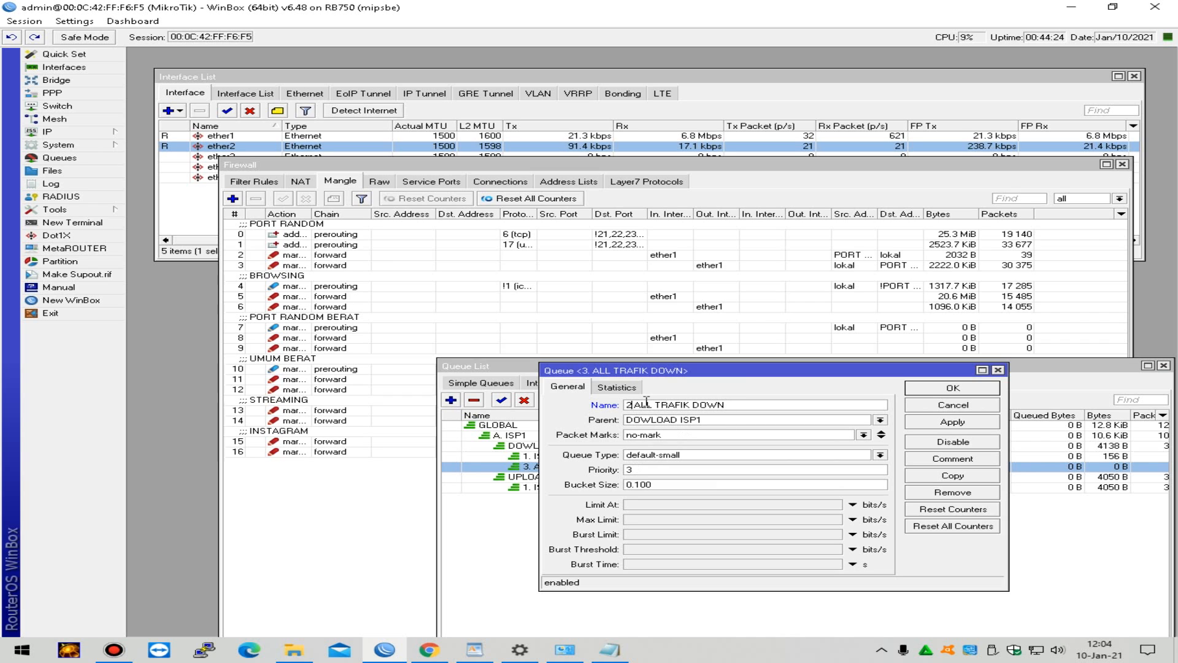
click(996, 392)
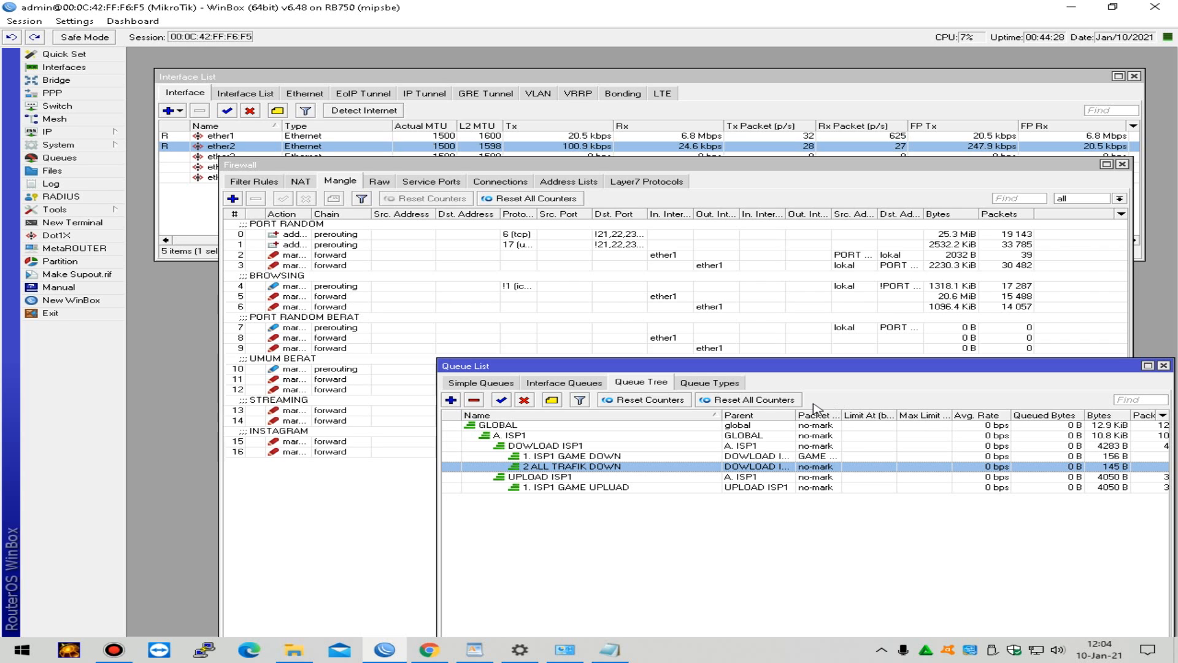
Step: Copy the 1. ISP1 GAME UPLUAD queue as 2. ALL TRAFIK UPLUAD under UPLOAD ISP1 and save it
click(609, 488)
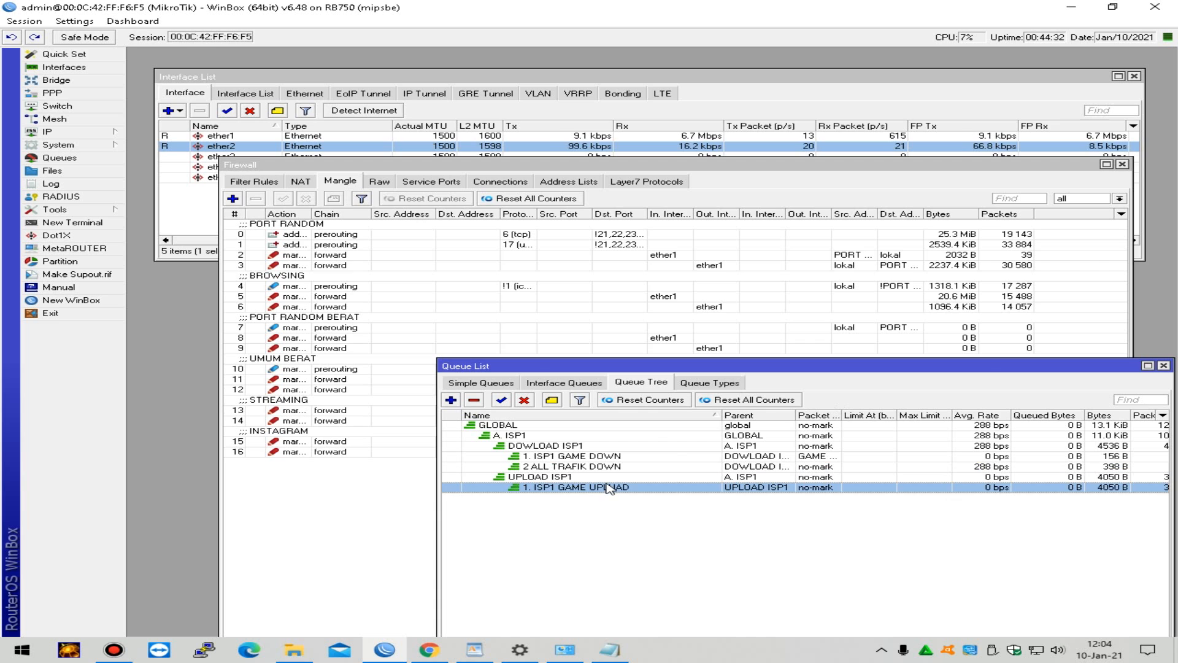
double_click(608, 488)
drag(852, 370, 891, 418)
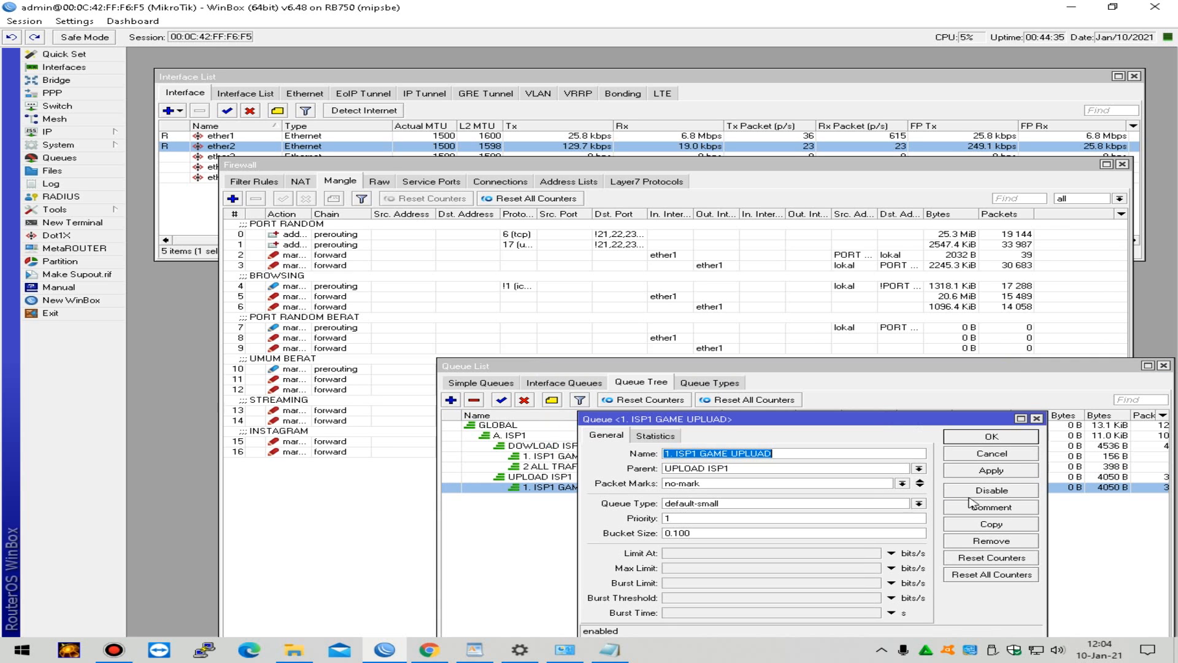
click(991, 524)
drag(774, 380, 878, 492)
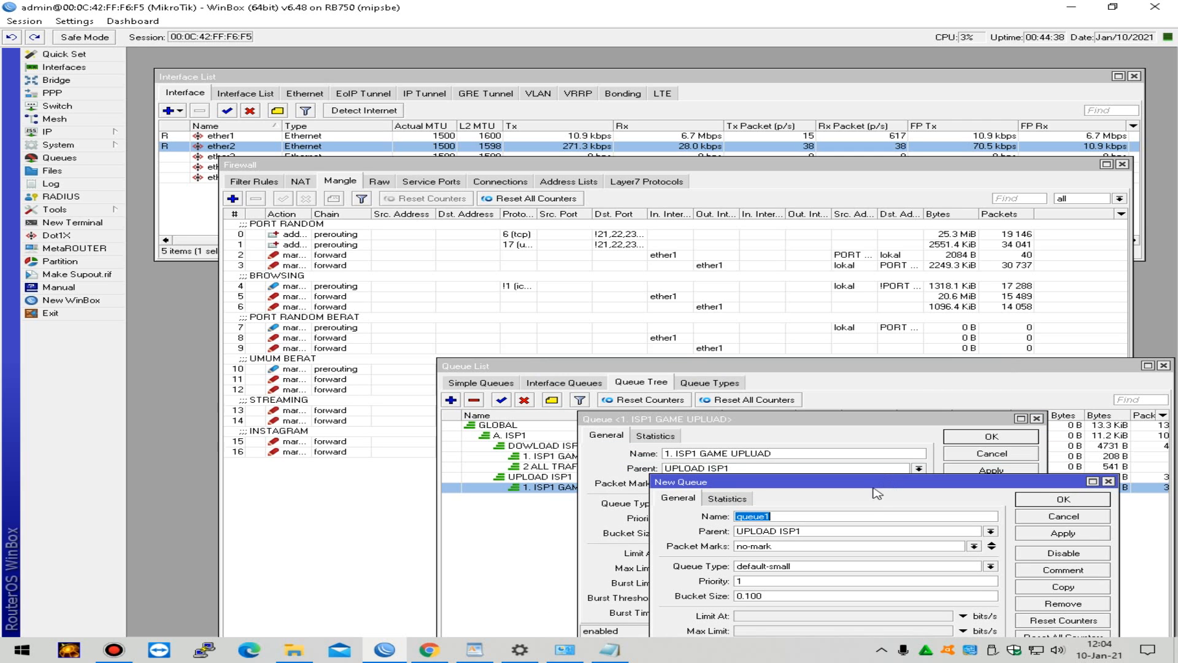
text(2. ALL TRAF)
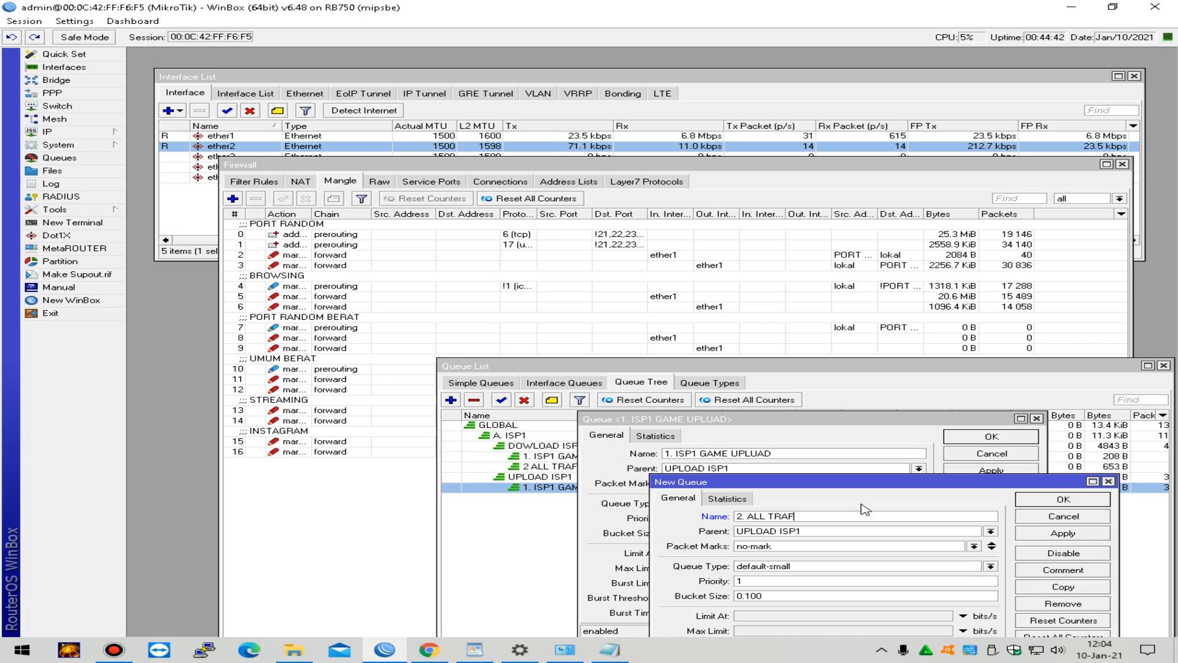
text(IK UPLUAD)
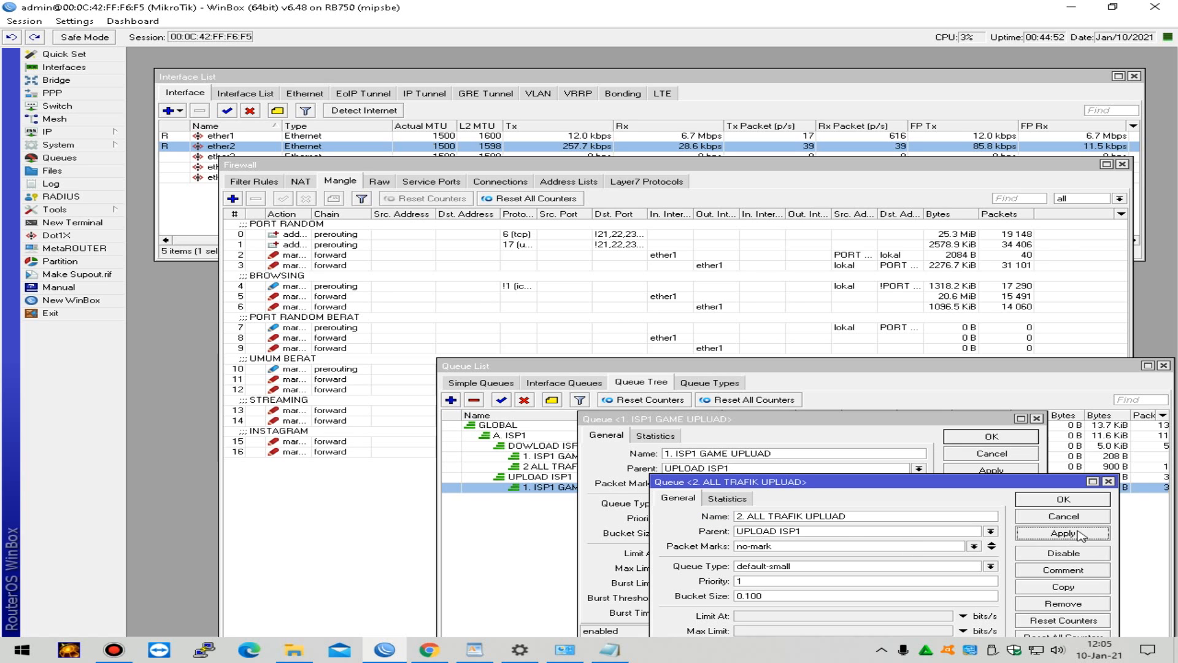
click(1083, 500)
click(1006, 438)
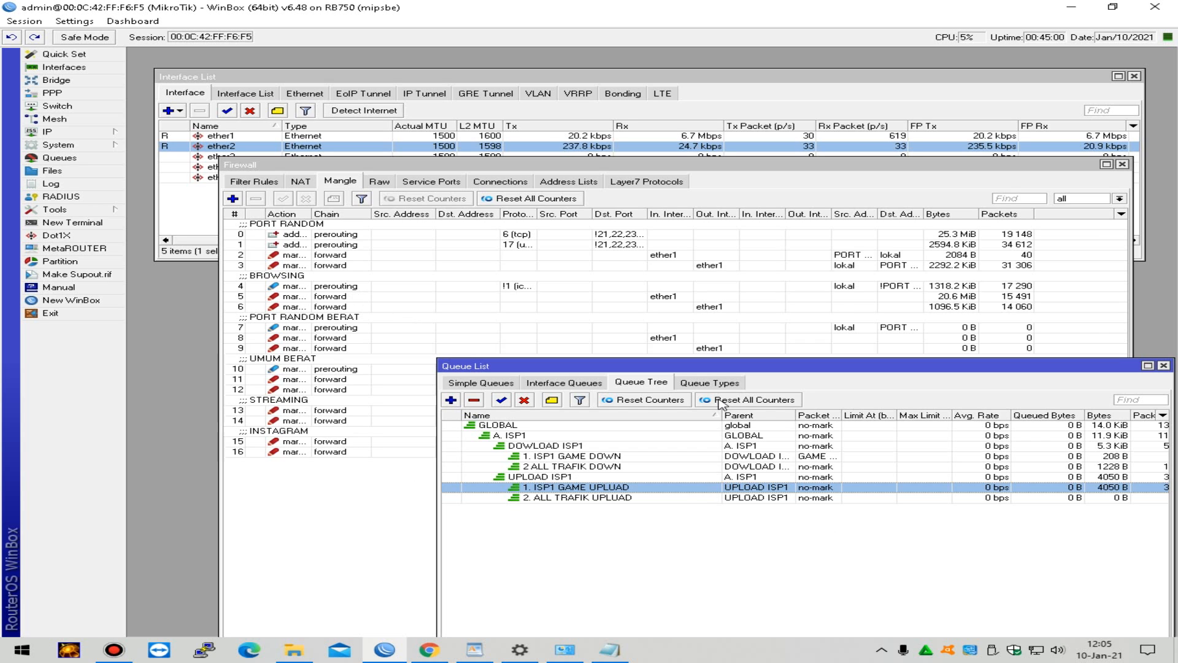
Step: Copy the 2 ALL TRAFIK DOWN queue as 1.isp1-browsing down, with 2 ALL TRAFIK DOWN as its parent
click(602, 468)
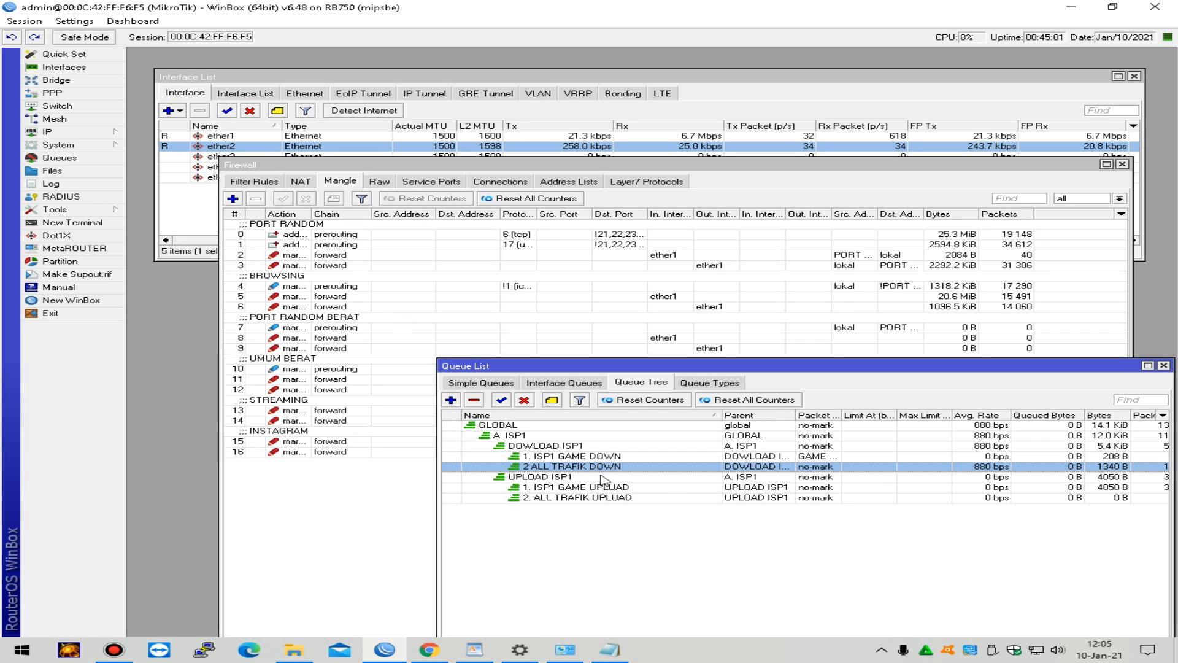
double_click(621, 470)
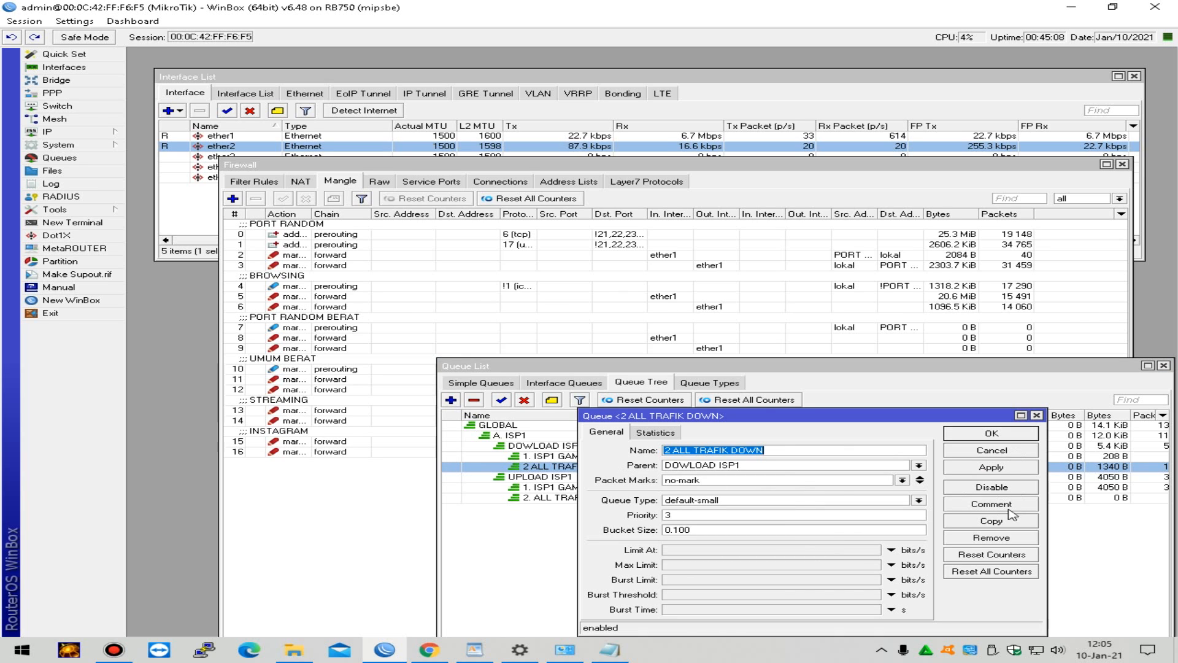
click(1013, 523)
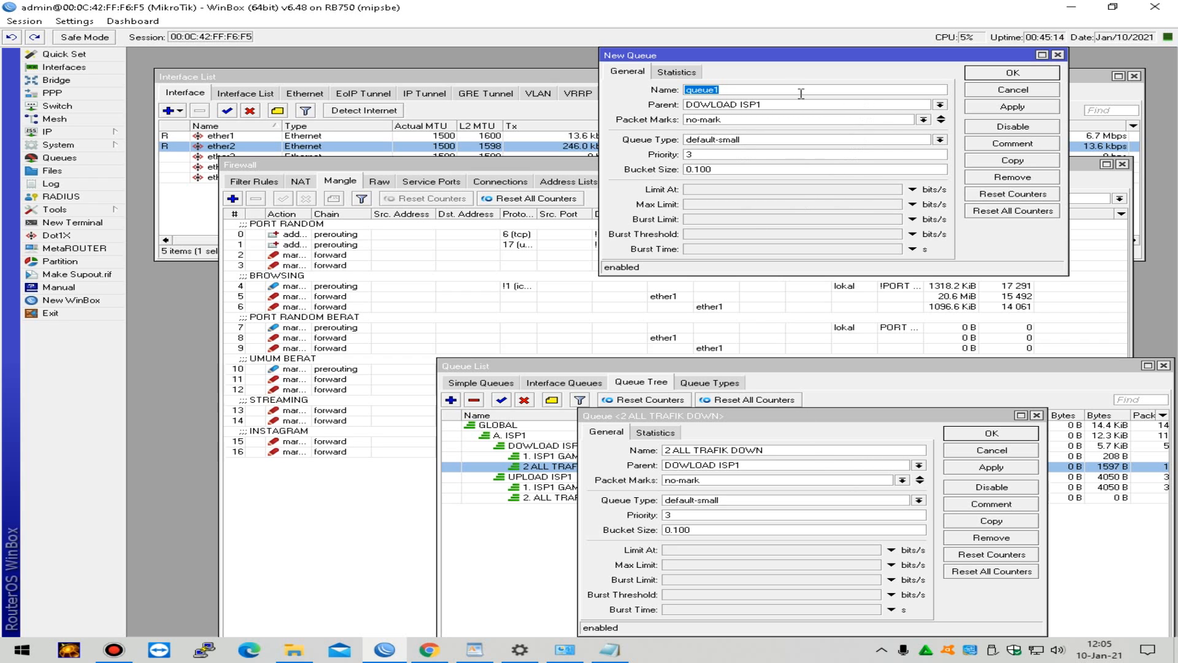
text(1.isp1-browsing down)
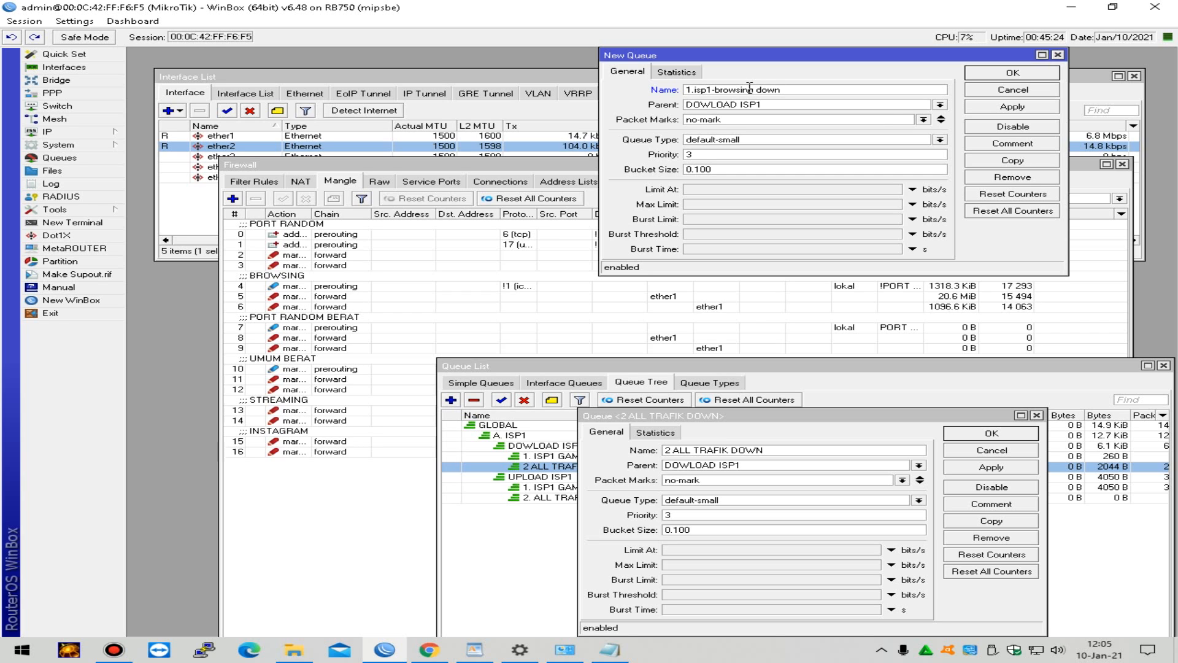
click(940, 105)
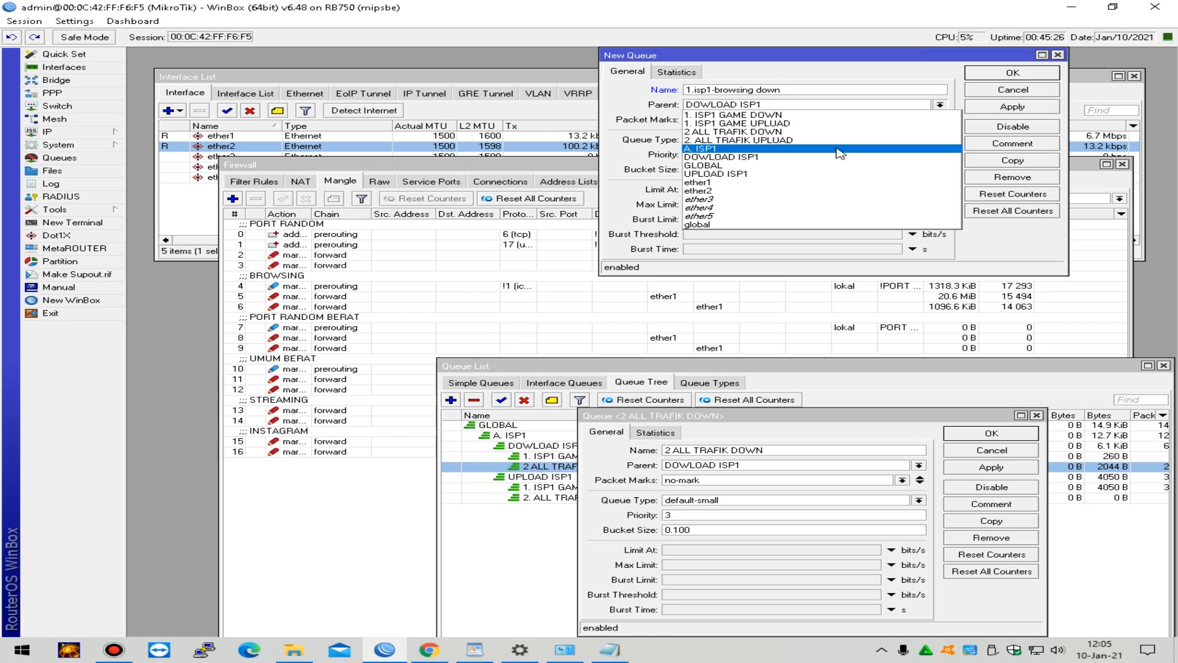
click(846, 132)
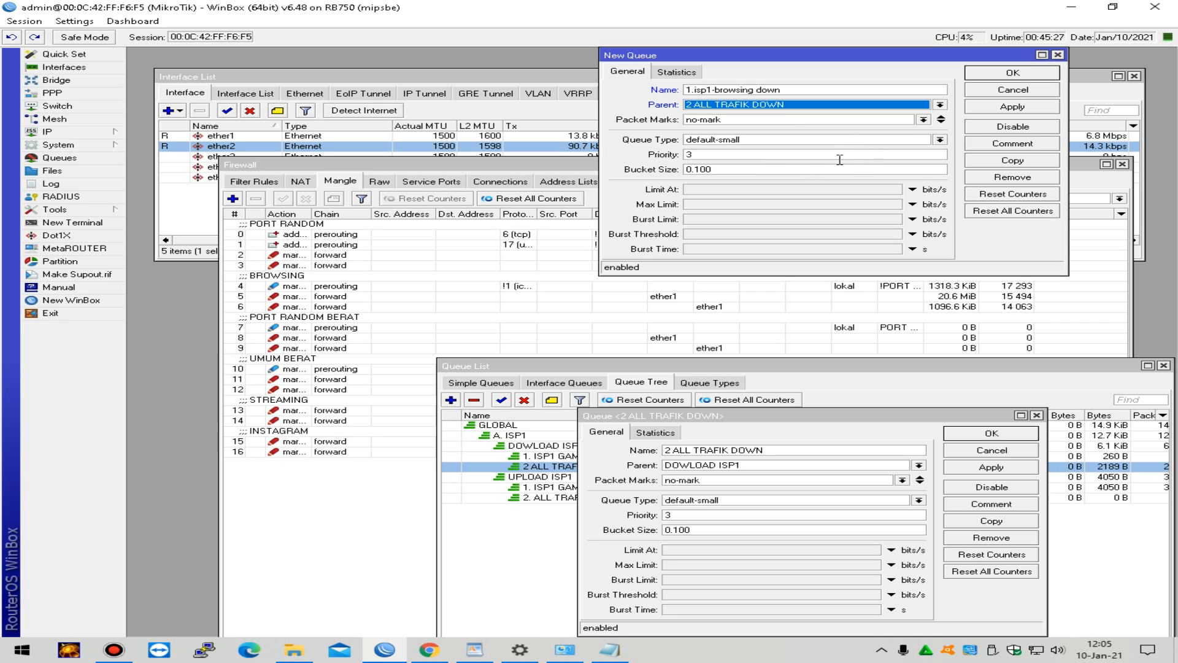
Step: Set the browsing download queue's packet mark to BROWSING DOWN ISP1 and its priority to 1, and save it
click(924, 121)
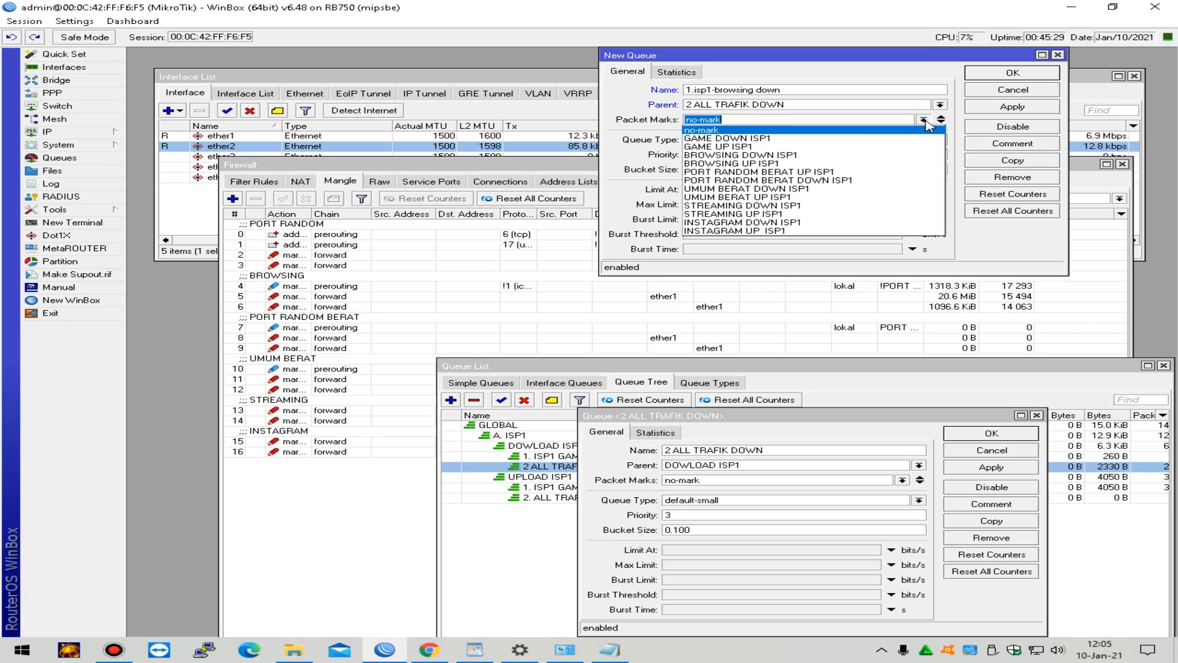
click(849, 155)
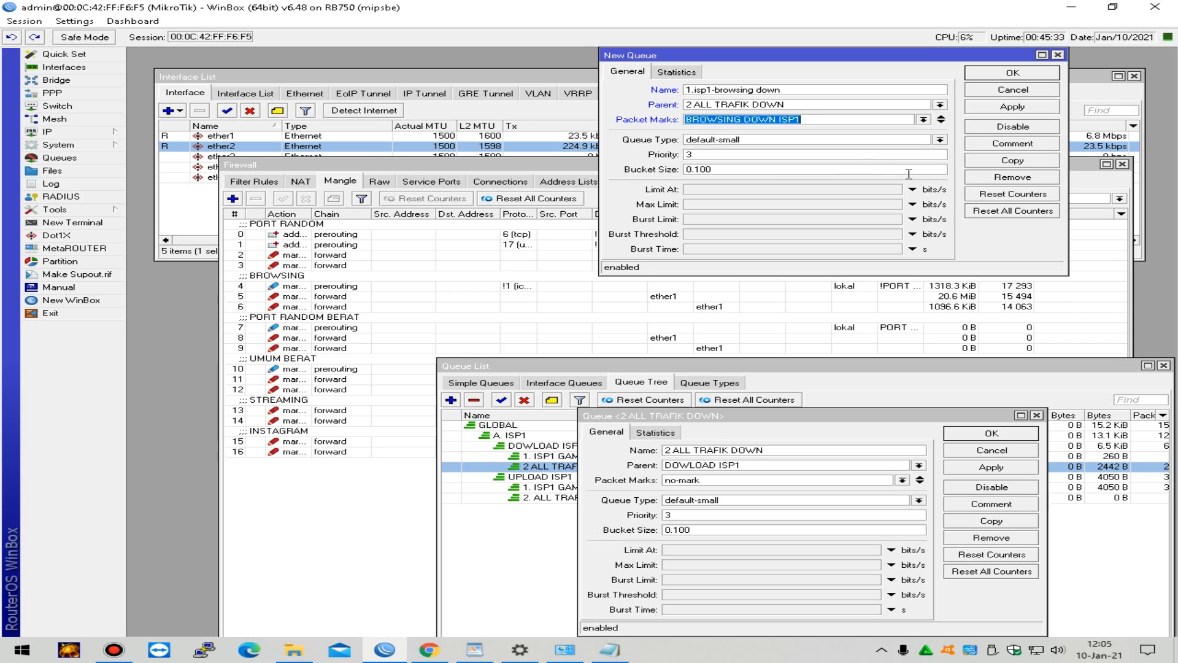
double_click(725, 150)
text(1)
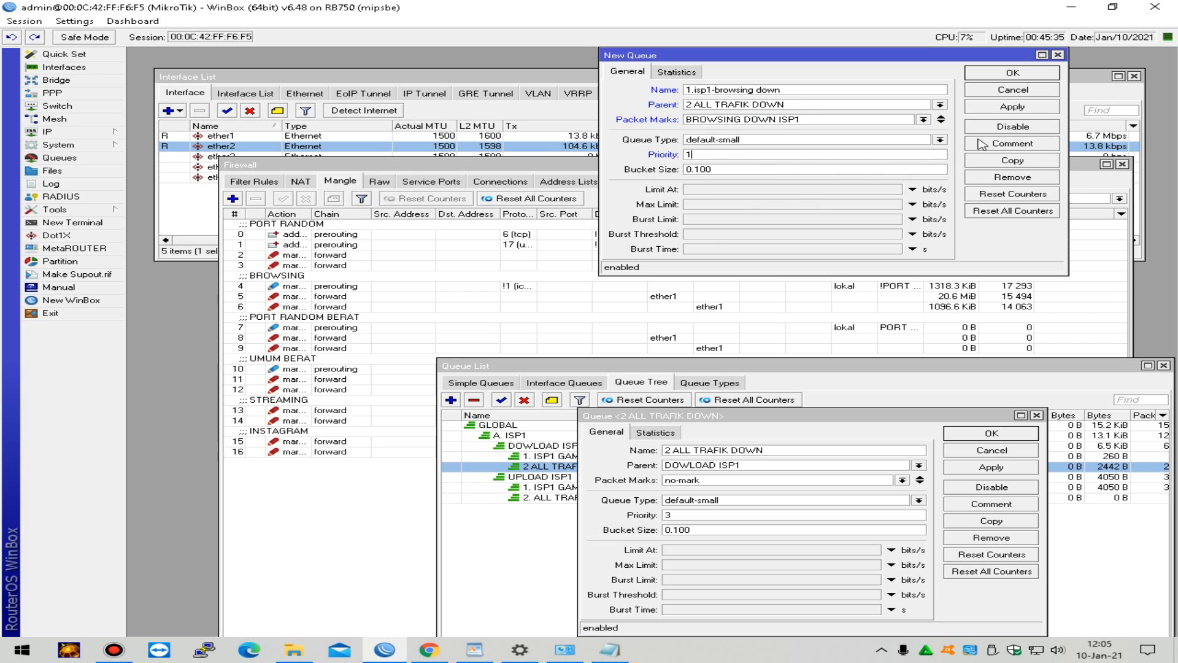
click(1024, 80)
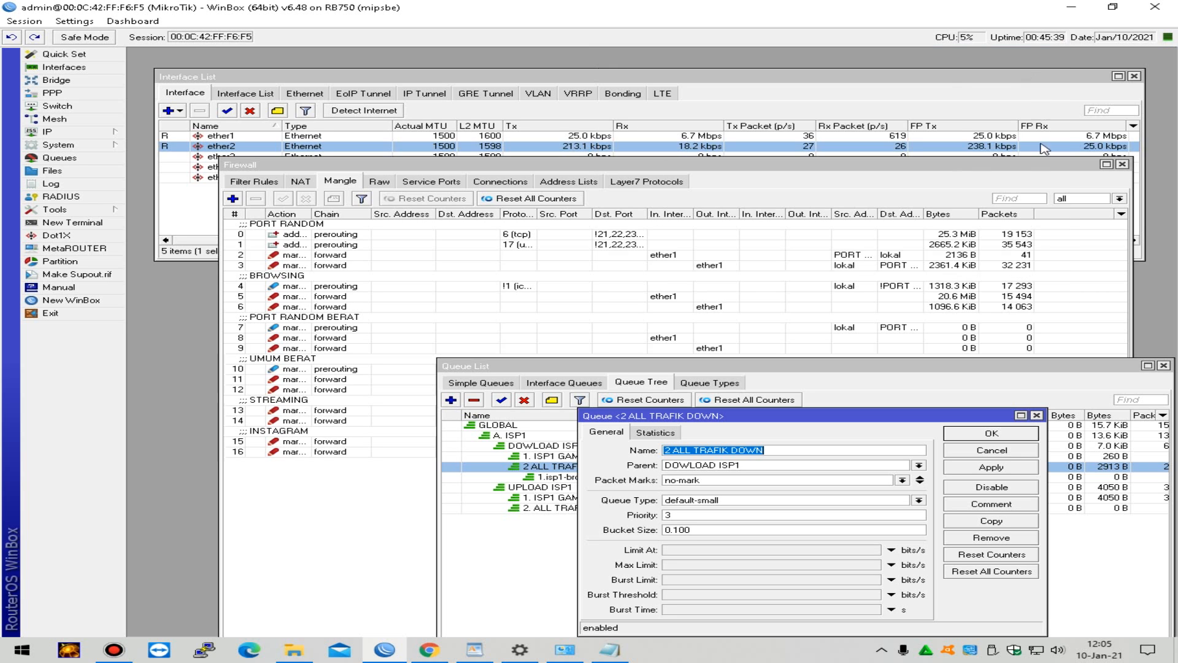
click(1009, 435)
Step: Copy the 2. ALL TRAFIK UPLUAD queue as 1. isp1-browsing up, with 2. ALL TRAFIK UPLUAD as its parent
drag(954, 367, 895, 156)
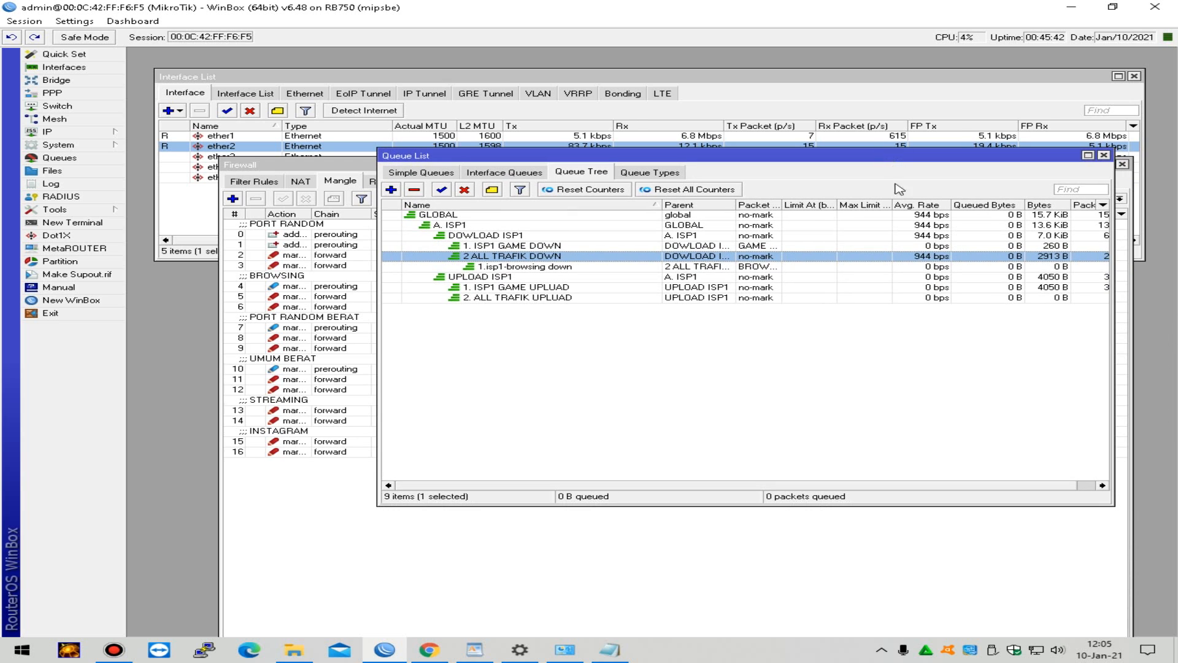
click(565, 279)
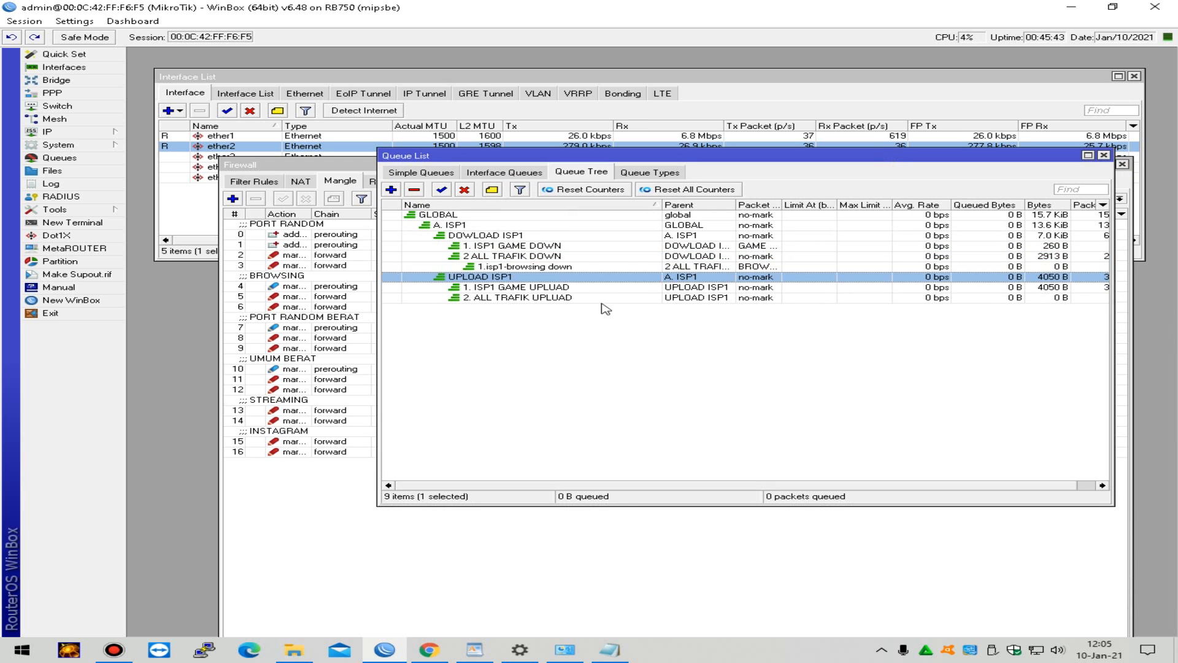
click(589, 287)
click(592, 297)
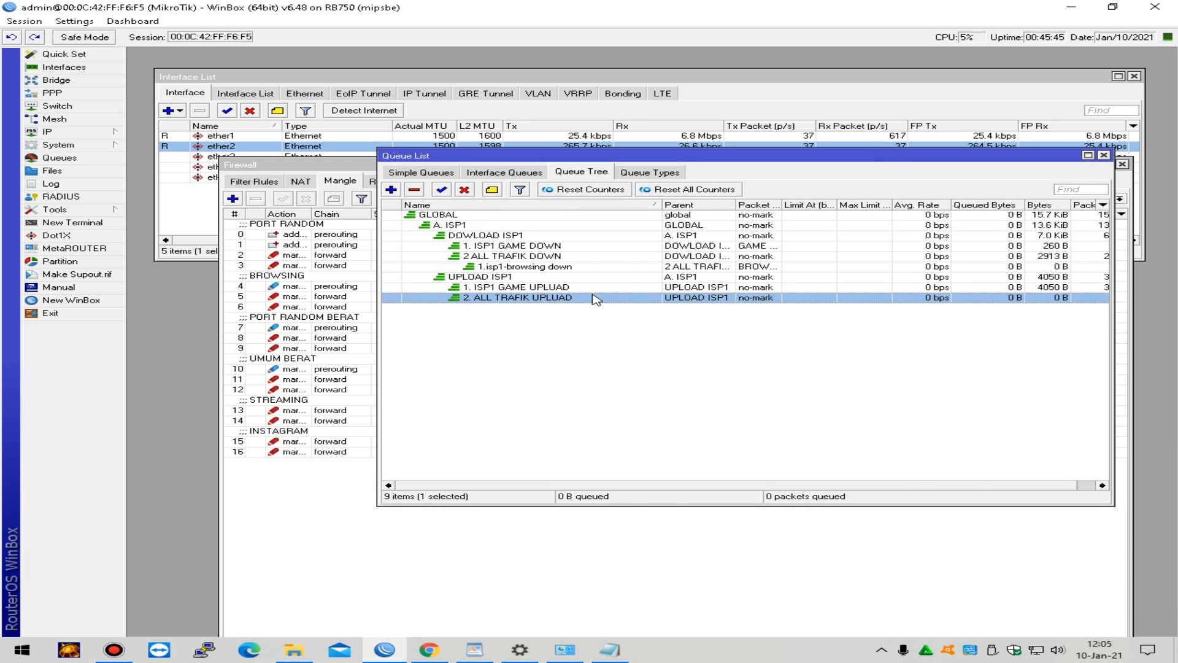
double_click(592, 297)
click(992, 520)
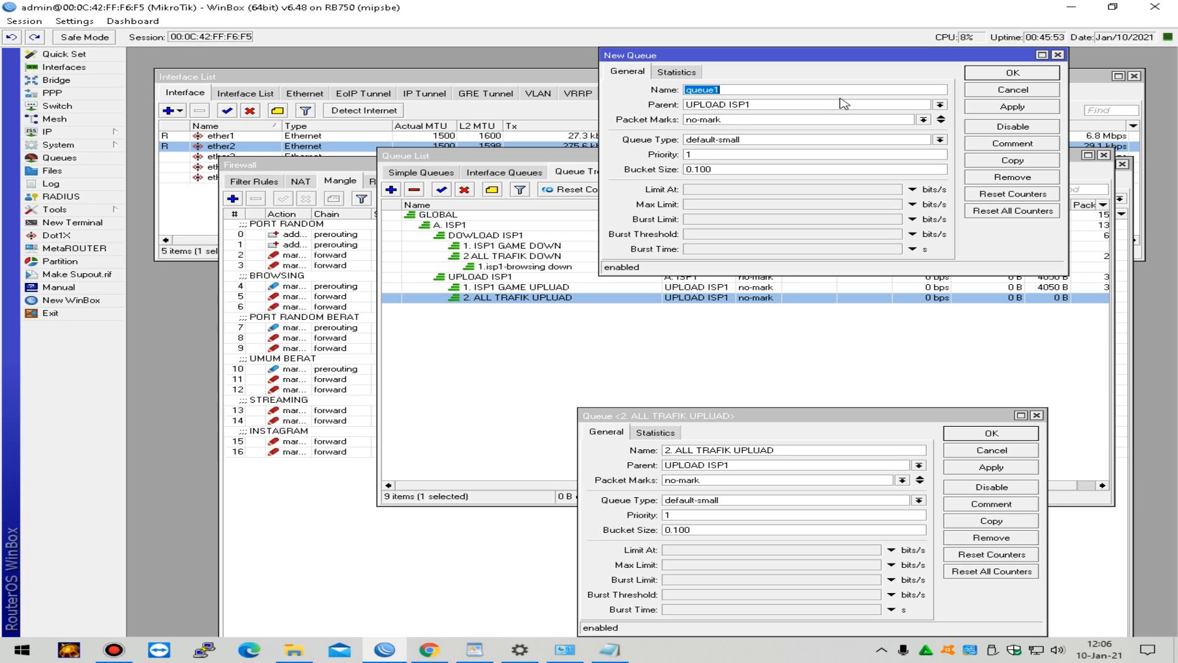
text(1. isp1-browsing up)
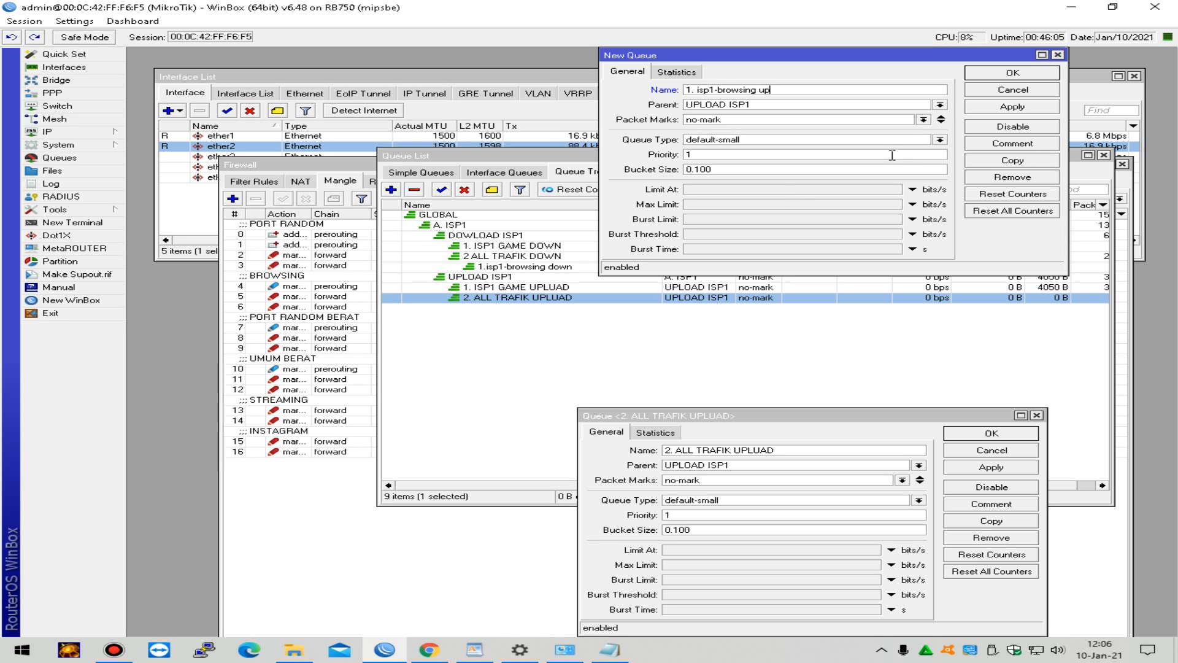
click(939, 105)
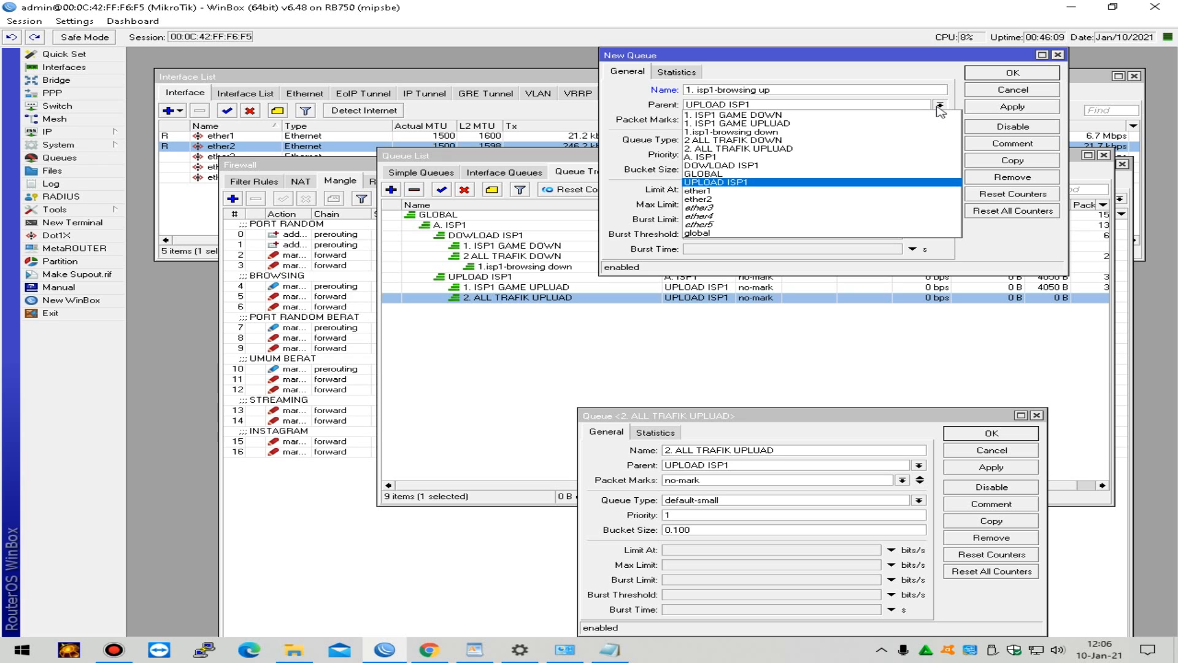
click(808, 151)
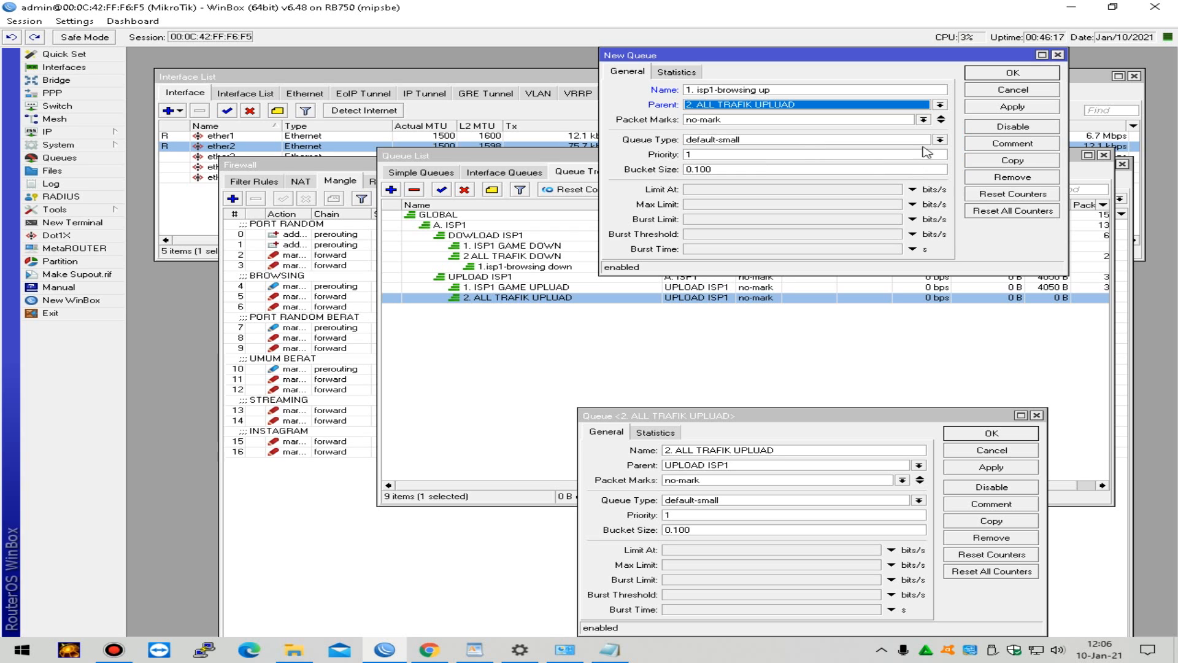
Step: Set the browsing upload queue's packet mark to BROWSING UP ISP1 and save it
click(923, 119)
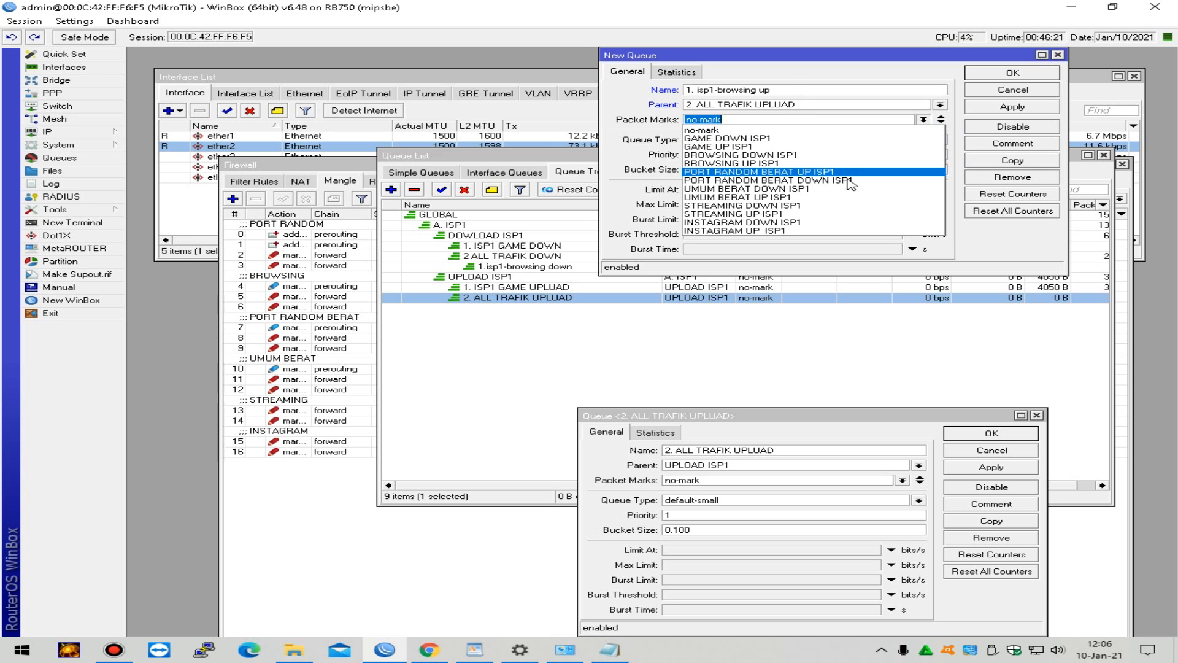
click(801, 164)
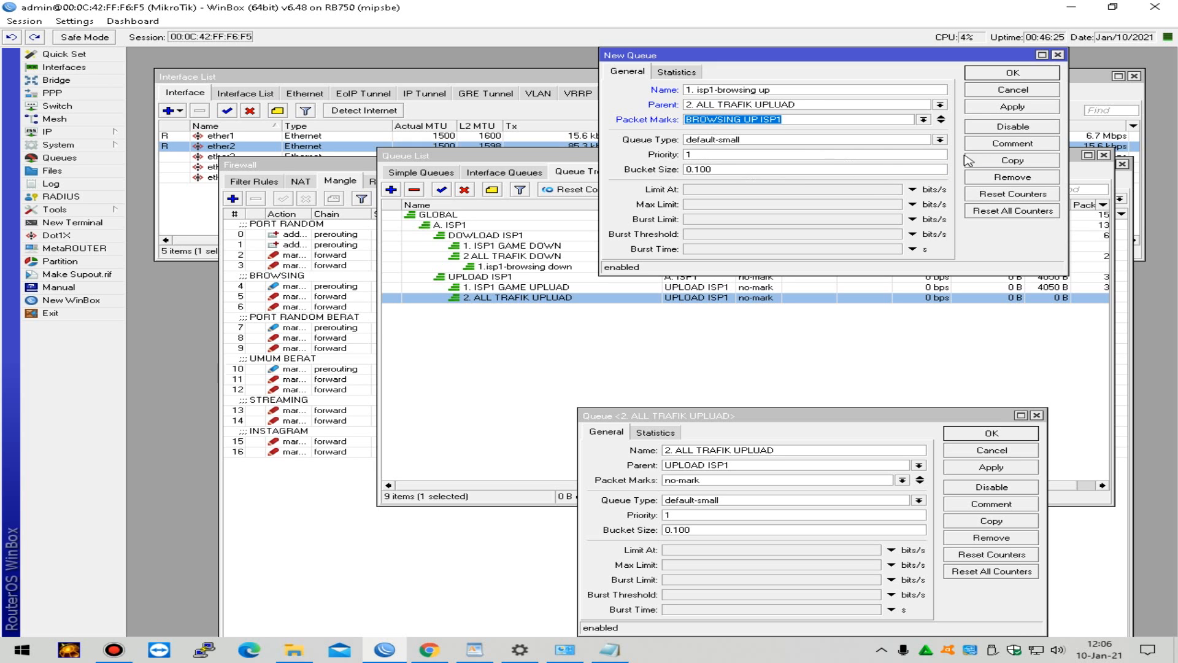
click(1021, 109)
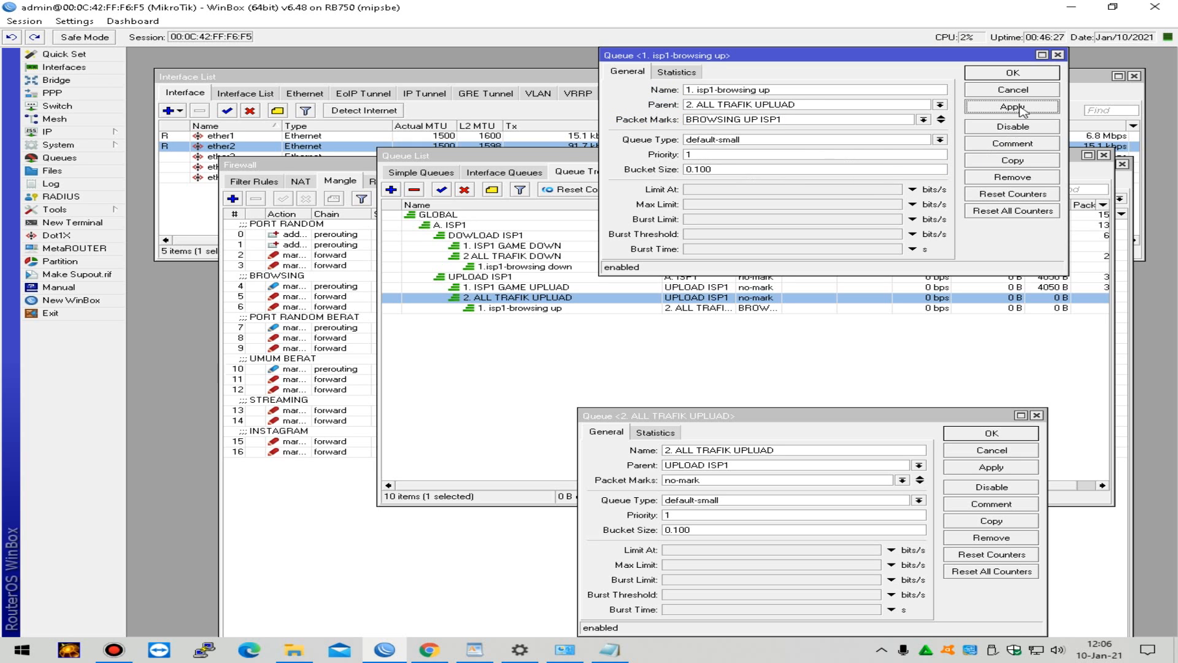
click(1024, 74)
Step: Copy the 1.isp1-browsing down queue and name the copy 2.isp1-Port Berat
click(627, 309)
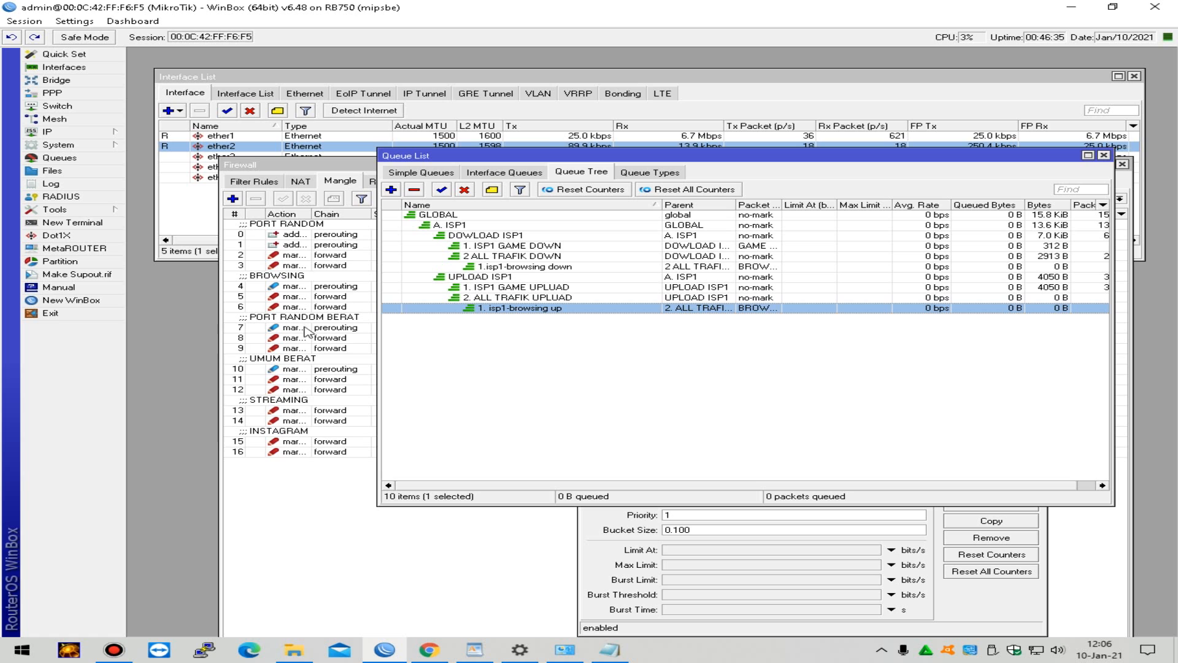
click(557, 268)
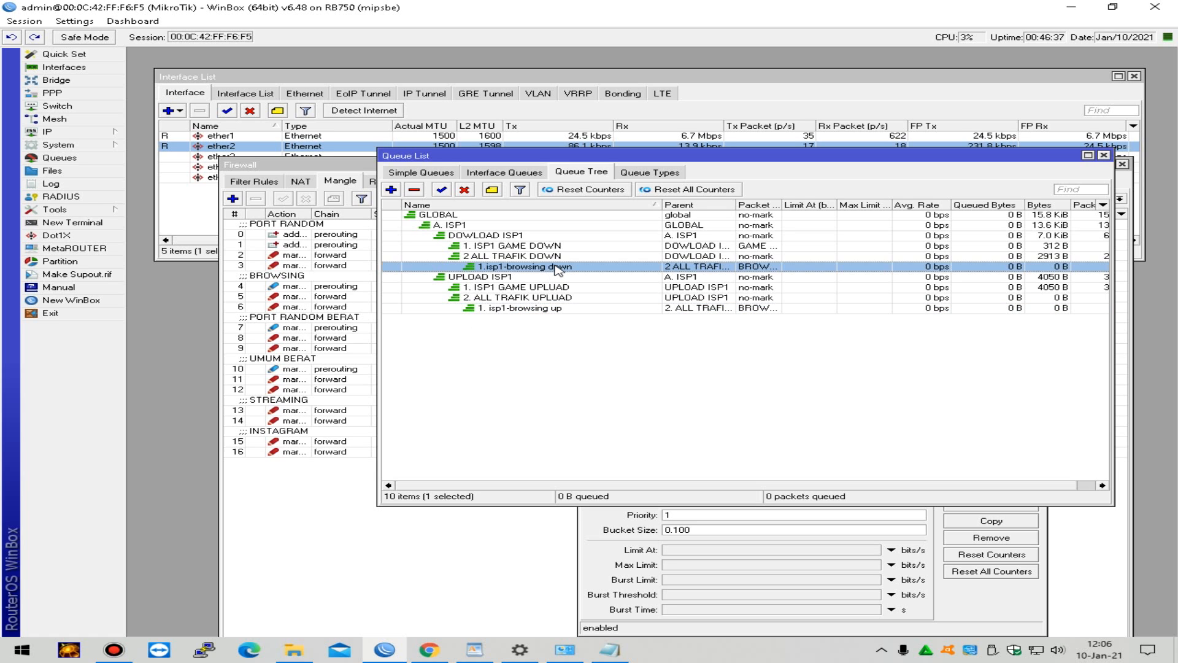
double_click(557, 267)
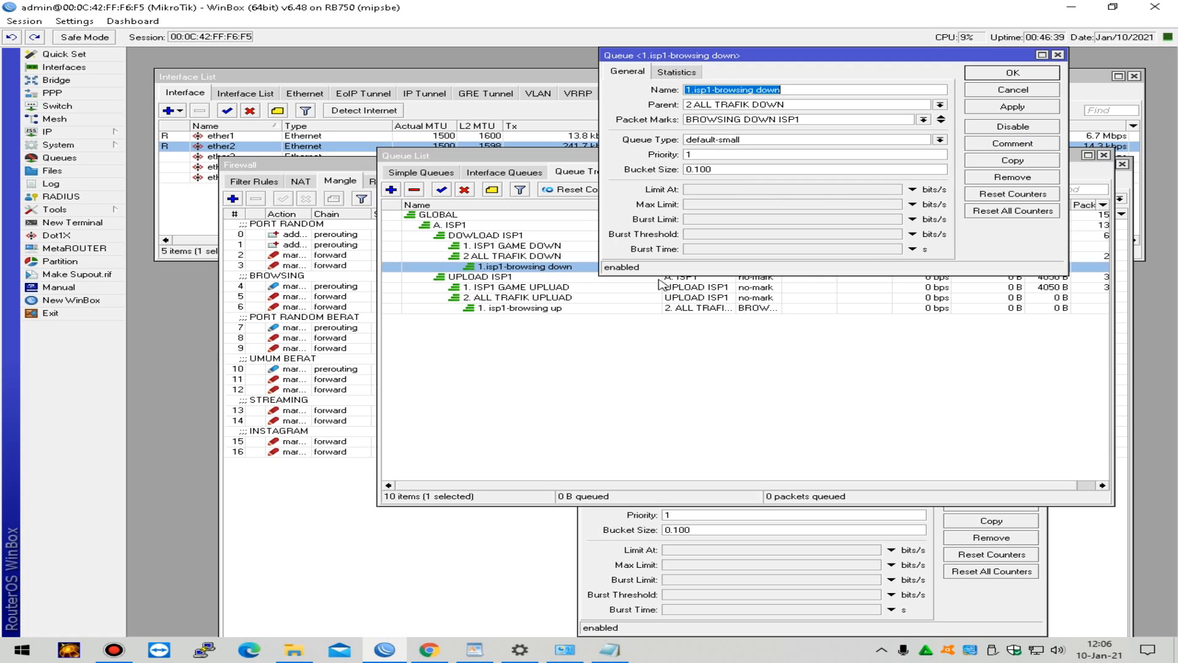
click(1021, 166)
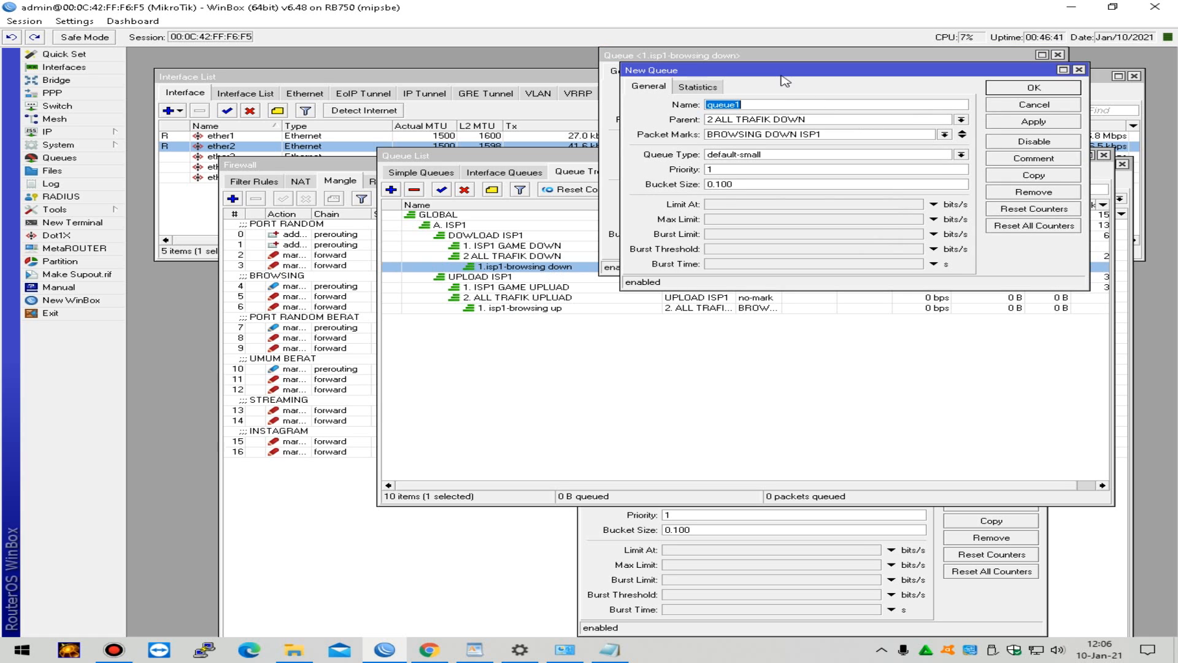
drag(782, 77, 722, 292)
text(2)
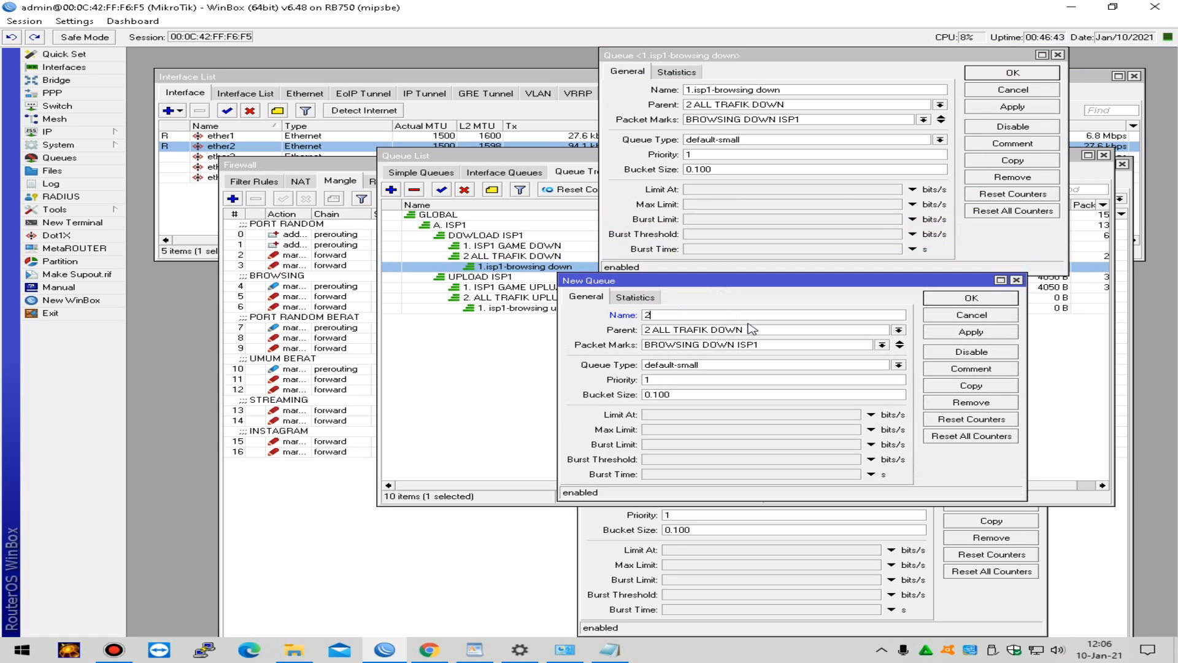
text(.isp1-Port Berat)
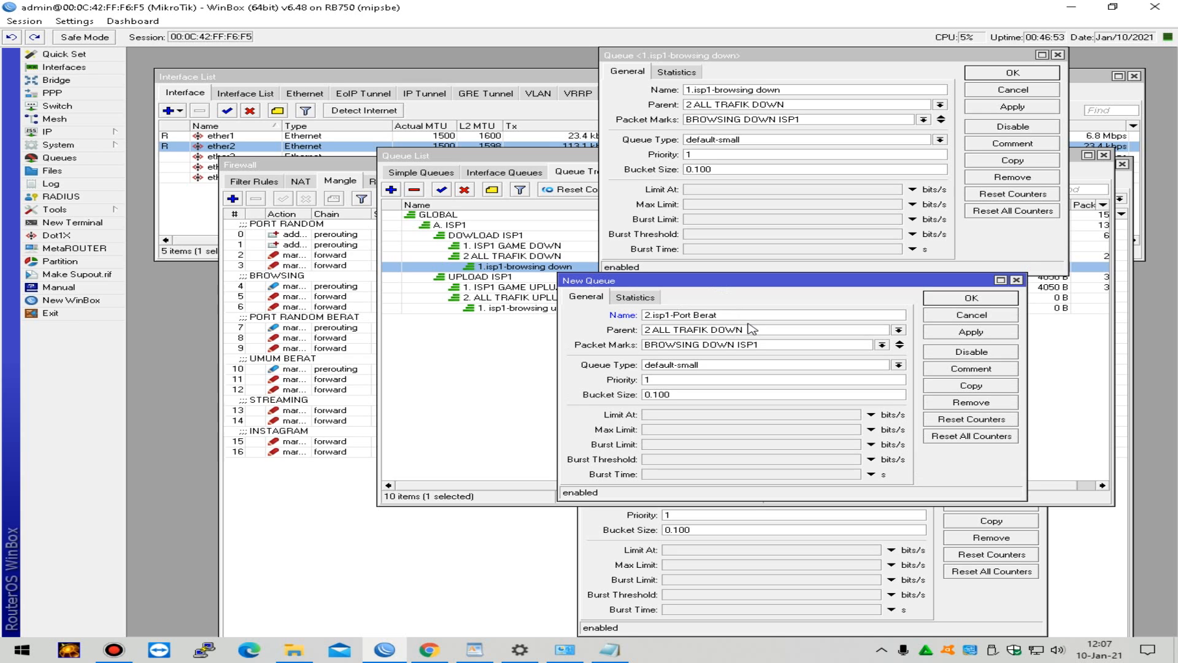
Step: Set the new 2.isp1-Port Berat queue's packet mark to PORT RANDOM BERAT DOWN ISP1 and its priority to 3, and save it
click(882, 346)
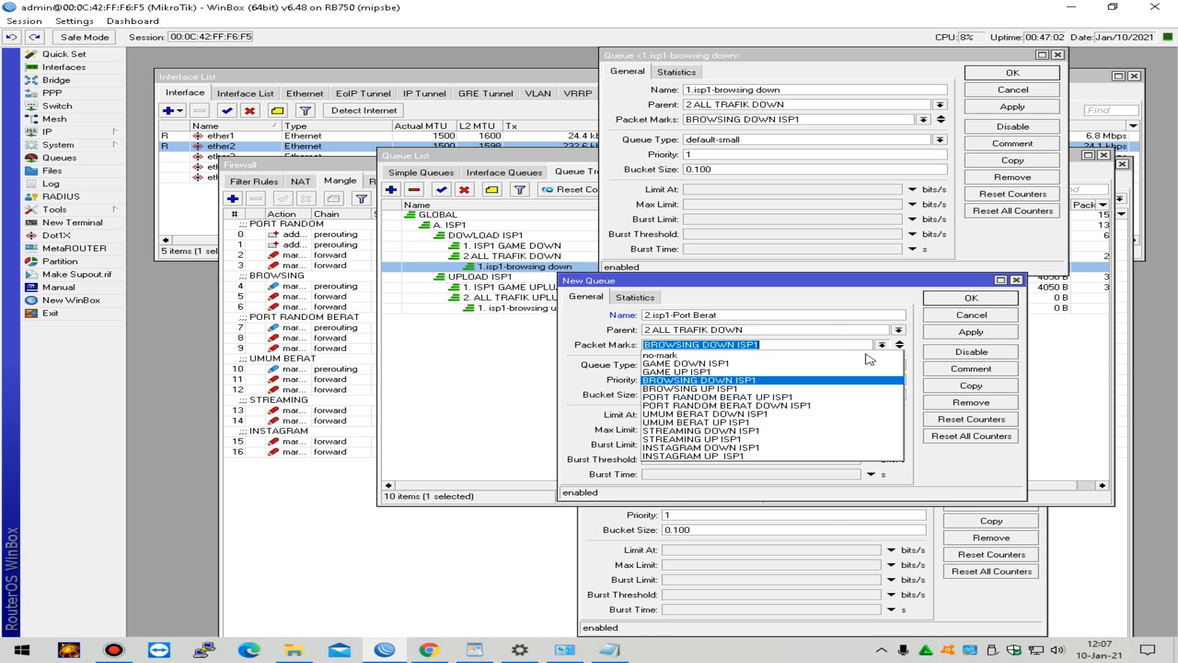
click(845, 407)
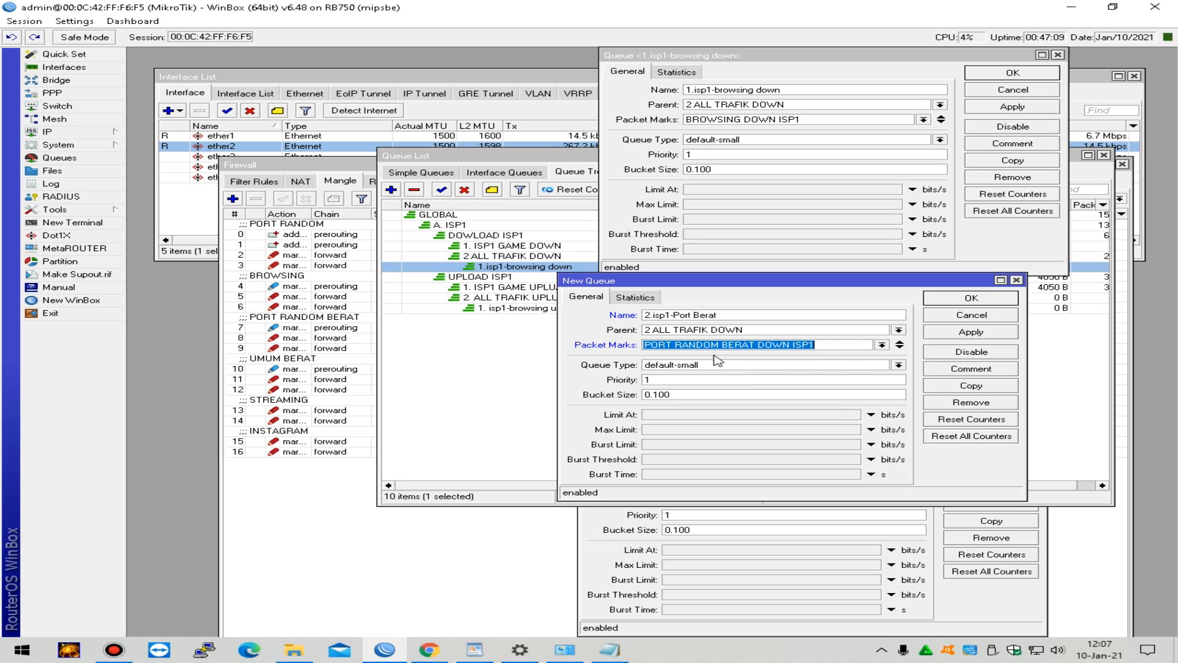
drag(678, 376, 588, 375)
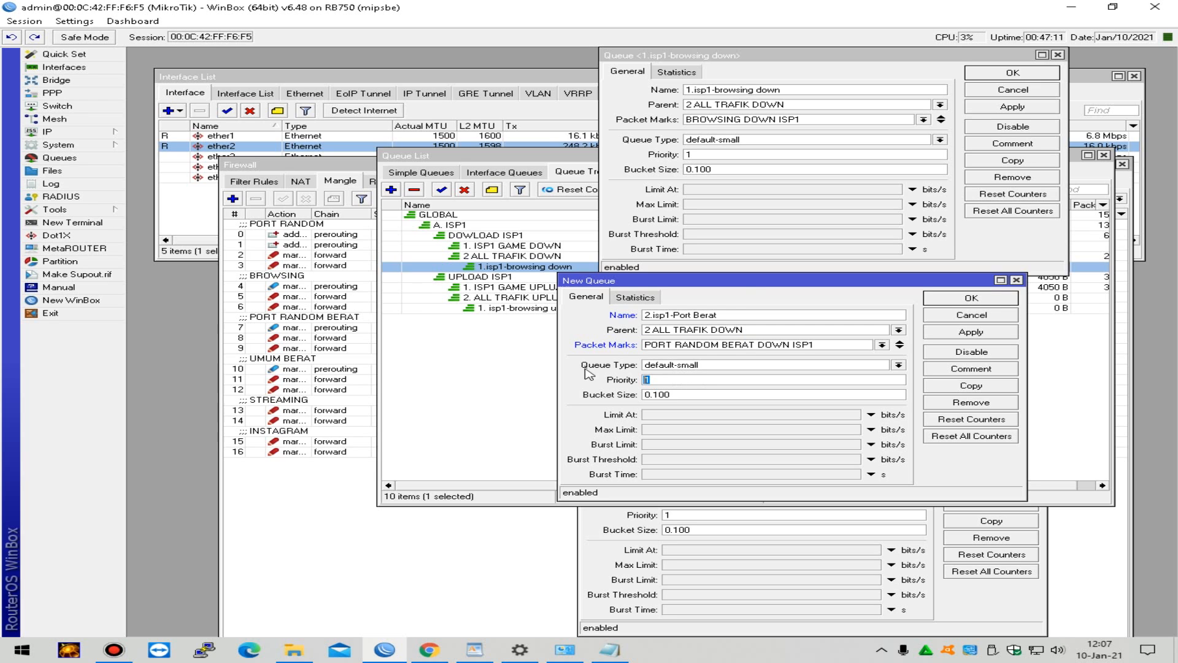
drag(747, 283, 746, 309)
text(3)
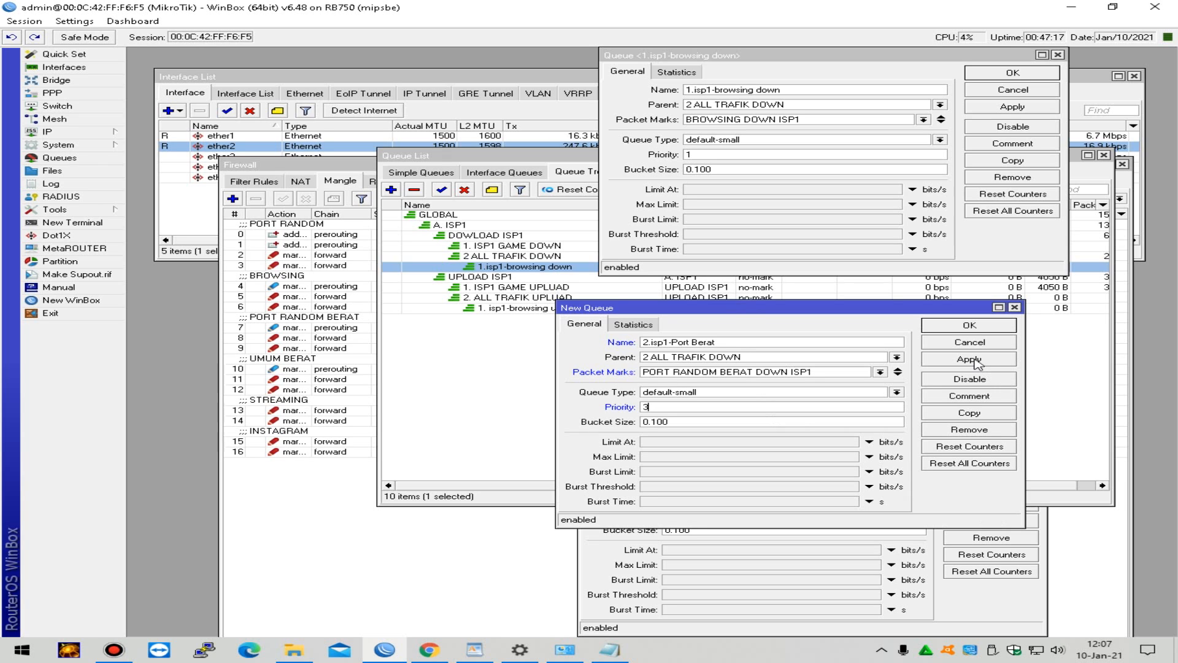
click(973, 363)
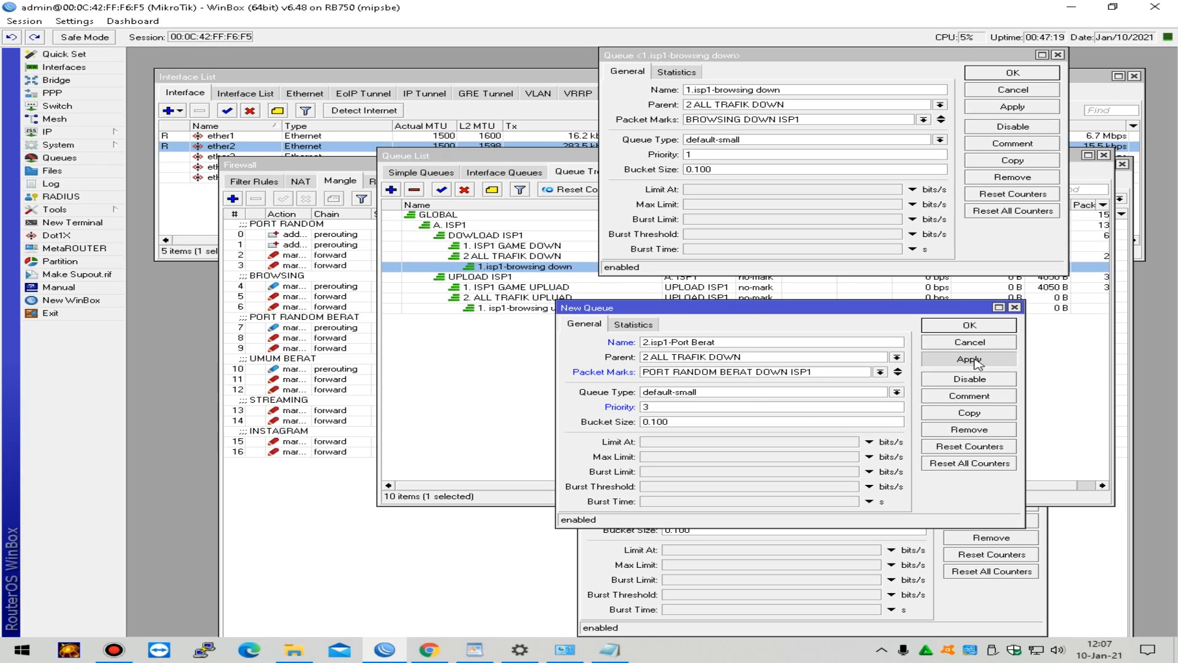
click(982, 326)
click(1044, 77)
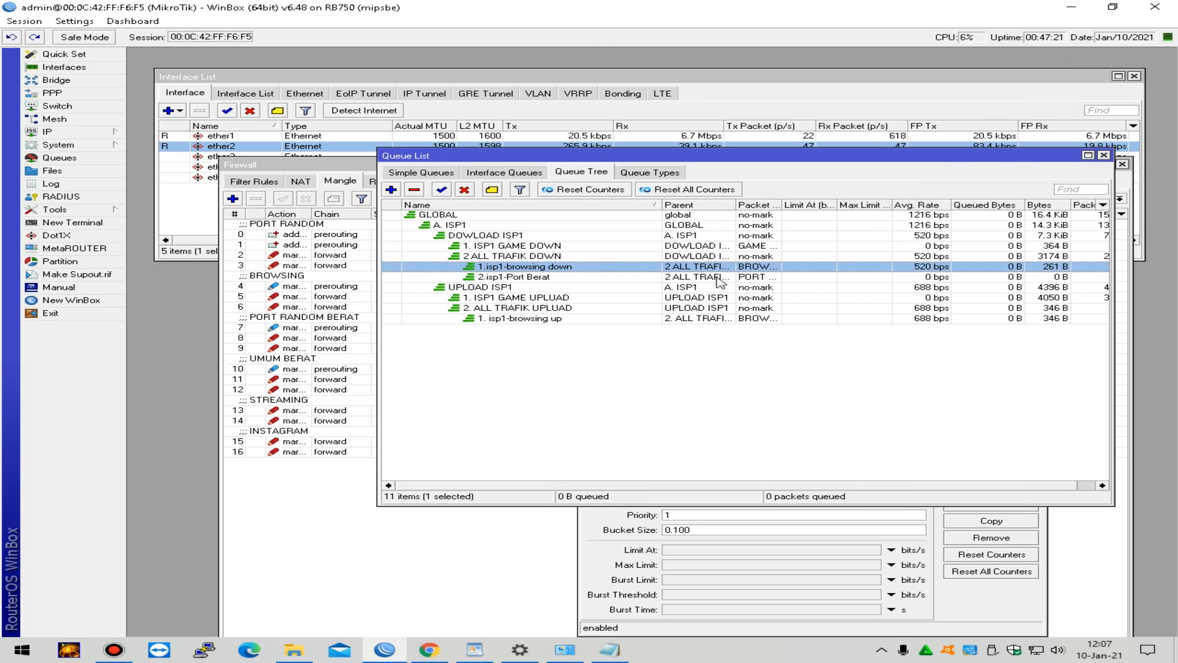
Step: Rename the 2.isp1-Port Berat queue as 2.isp1-Port Berat Down
double_click(658, 277)
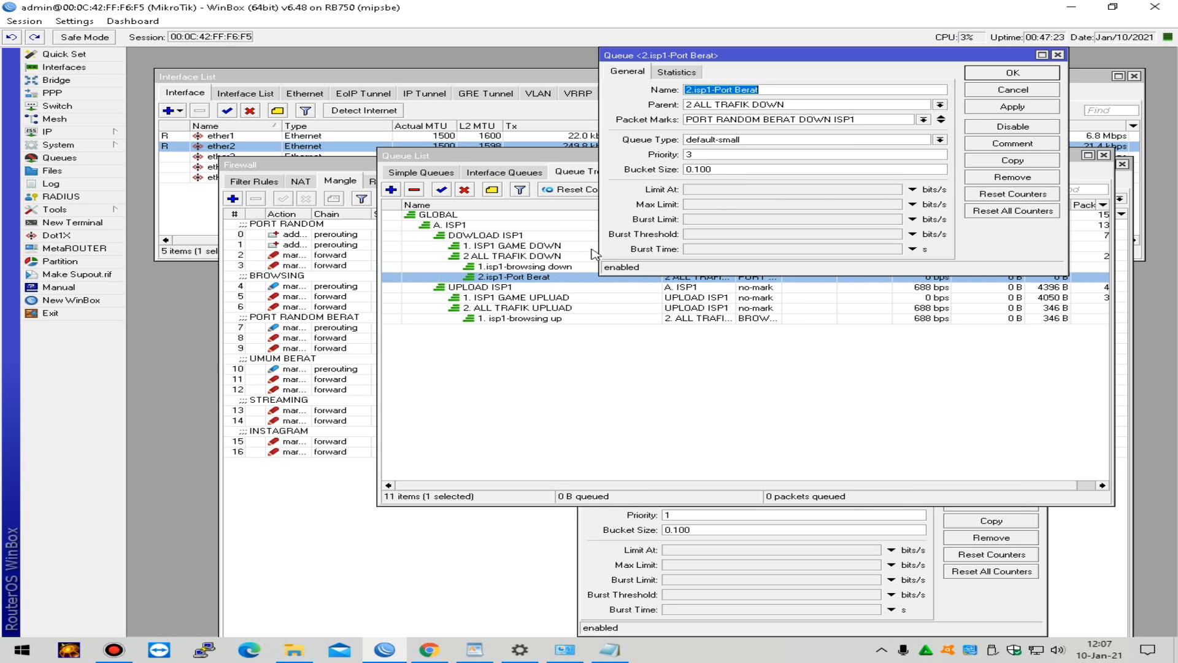
click(833, 88)
text(Dwon)
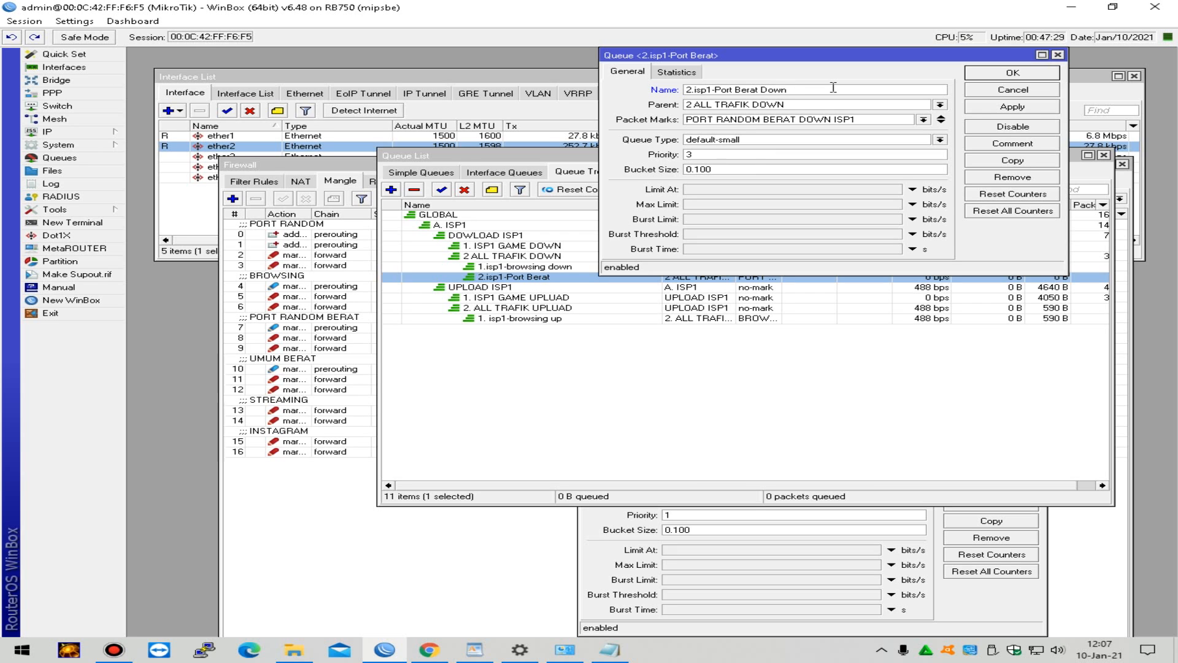
click(1046, 74)
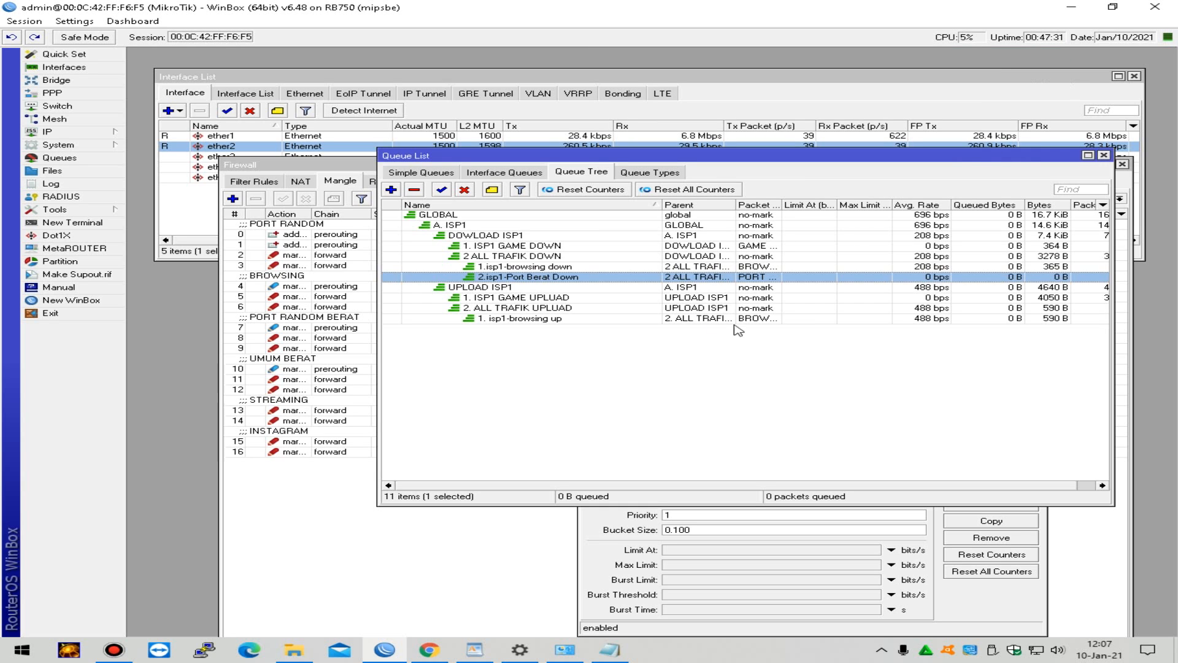
Step: Copy the 1. isp1-browsing up queue and name the copy 2.isp1-Port Berat Down
click(528, 319)
double_click(532, 321)
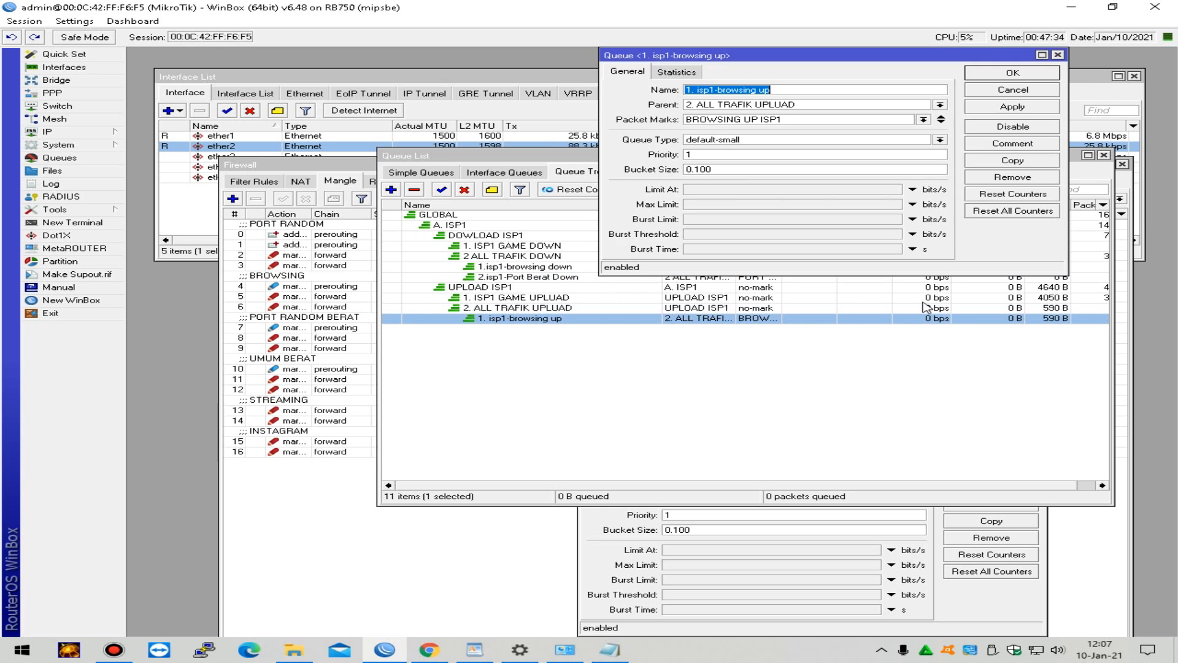
click(1001, 162)
drag(808, 55, 605, 308)
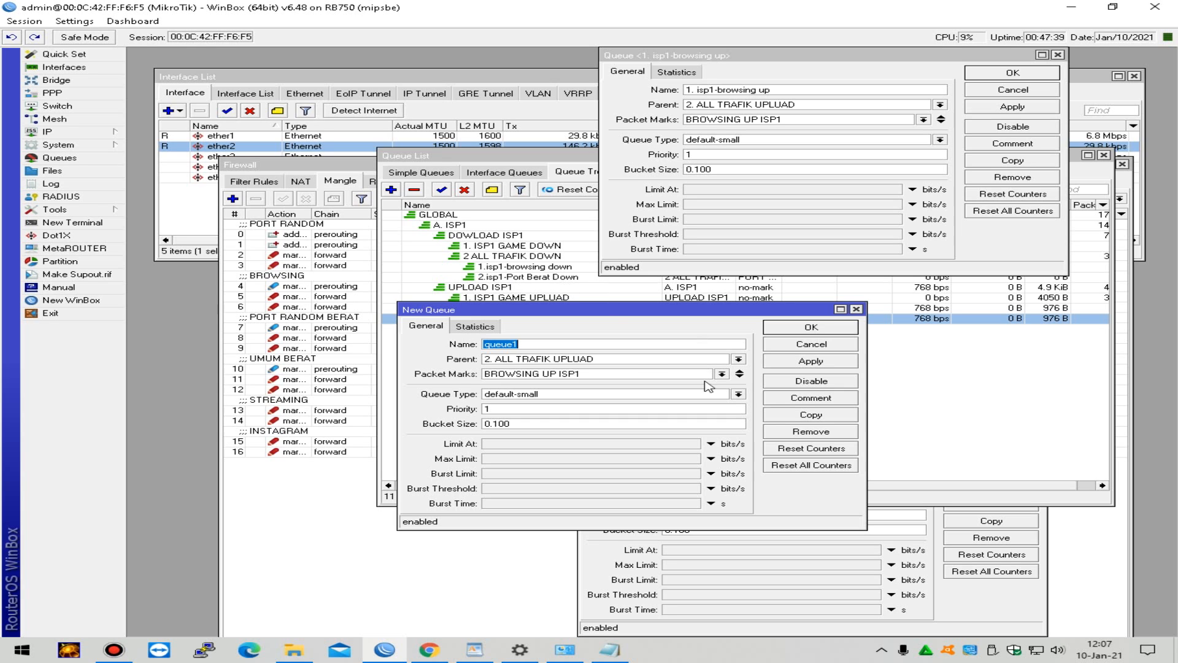
text(2.isp1)
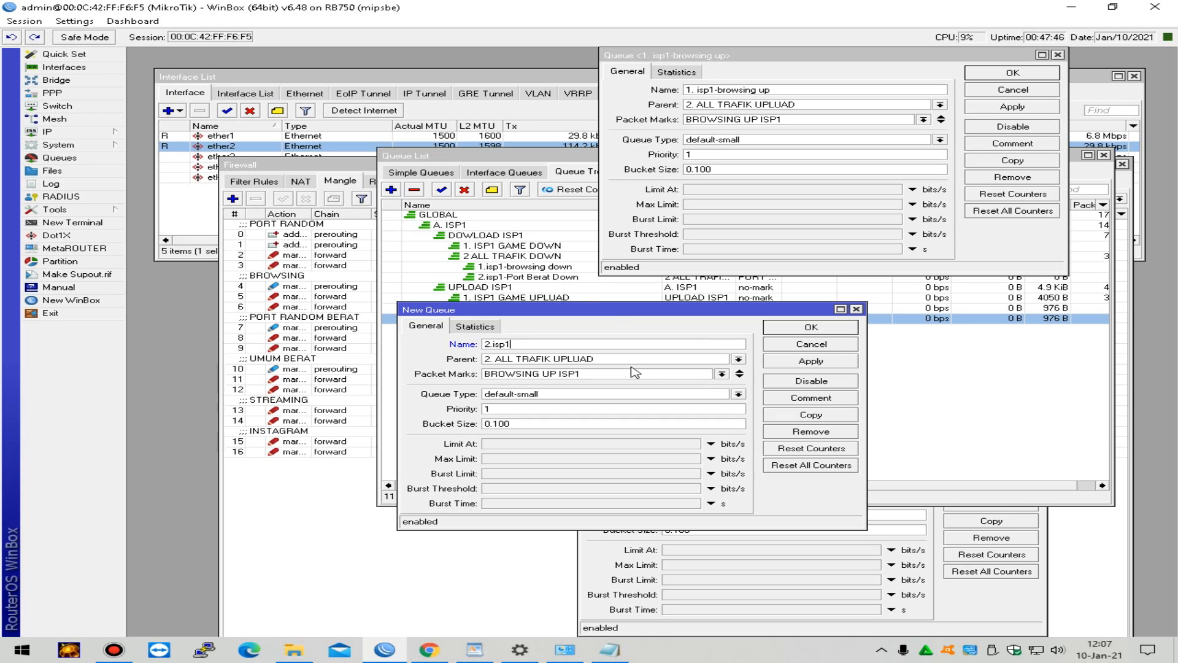
text(-port Berat Down)
Step: Set the copied upload queue's packet mark to PORT RANDOM BERAT UP ISP1 and try to apply it
click(714, 376)
click(722, 374)
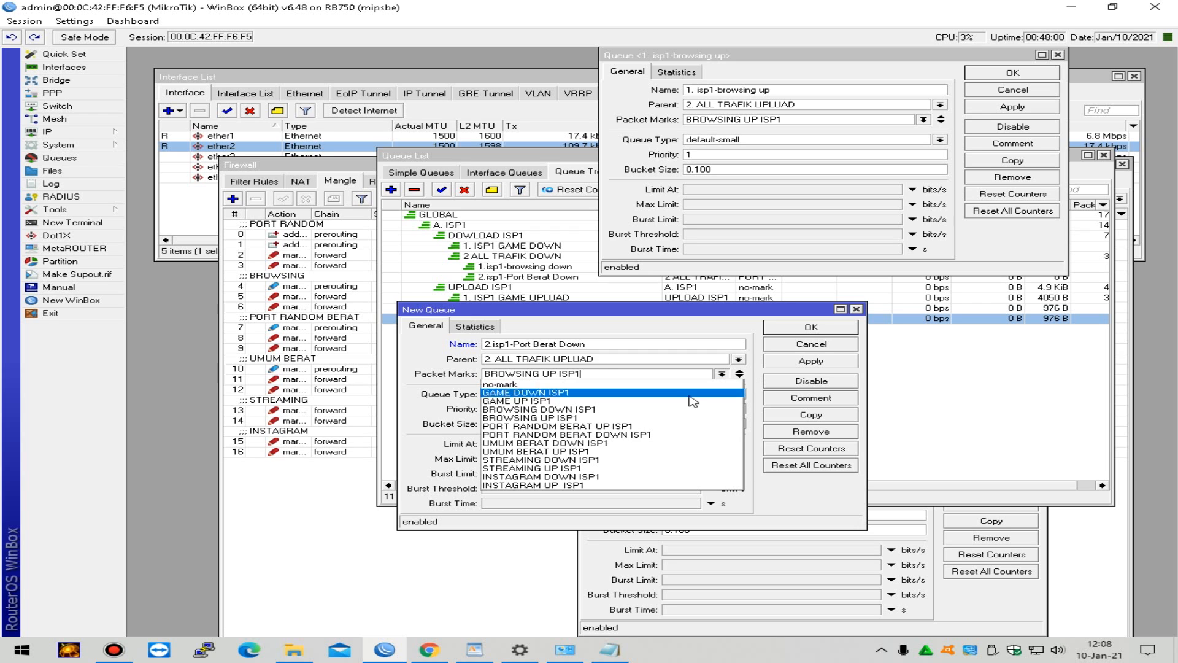
click(681, 426)
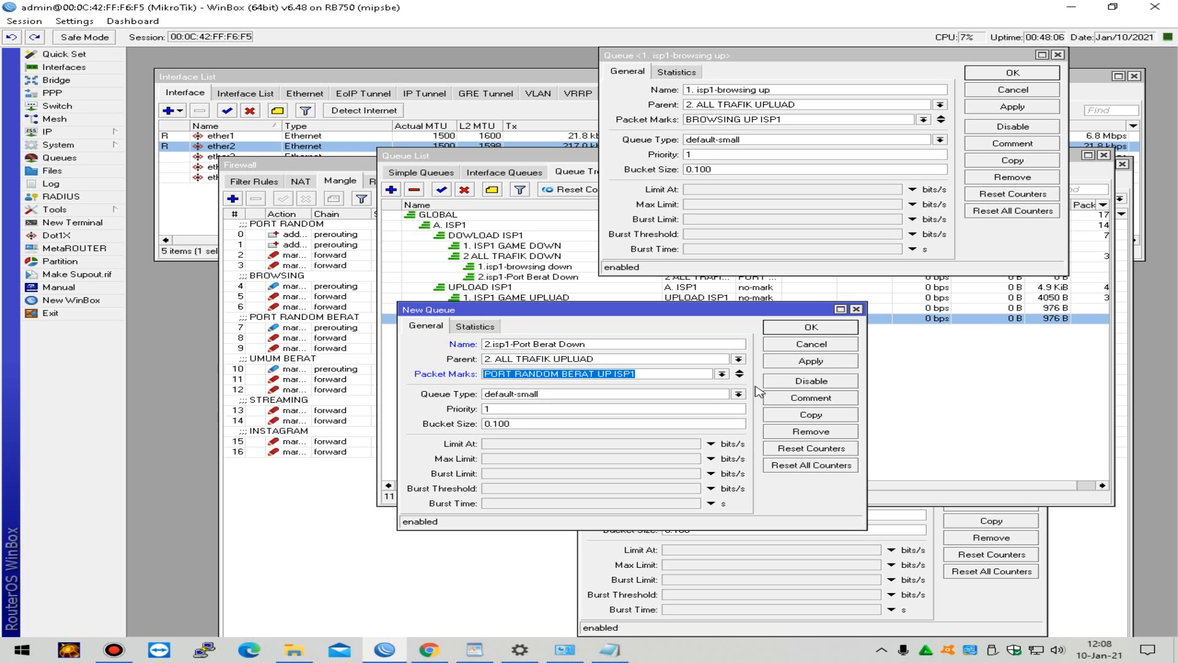
click(811, 364)
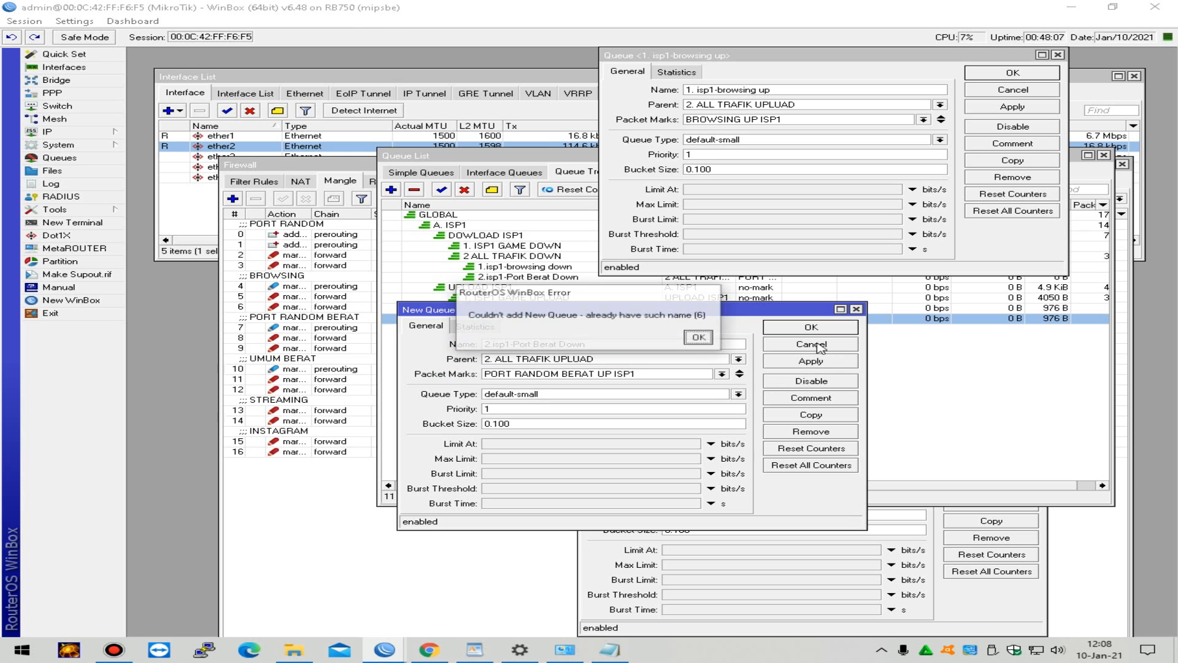
click(696, 336)
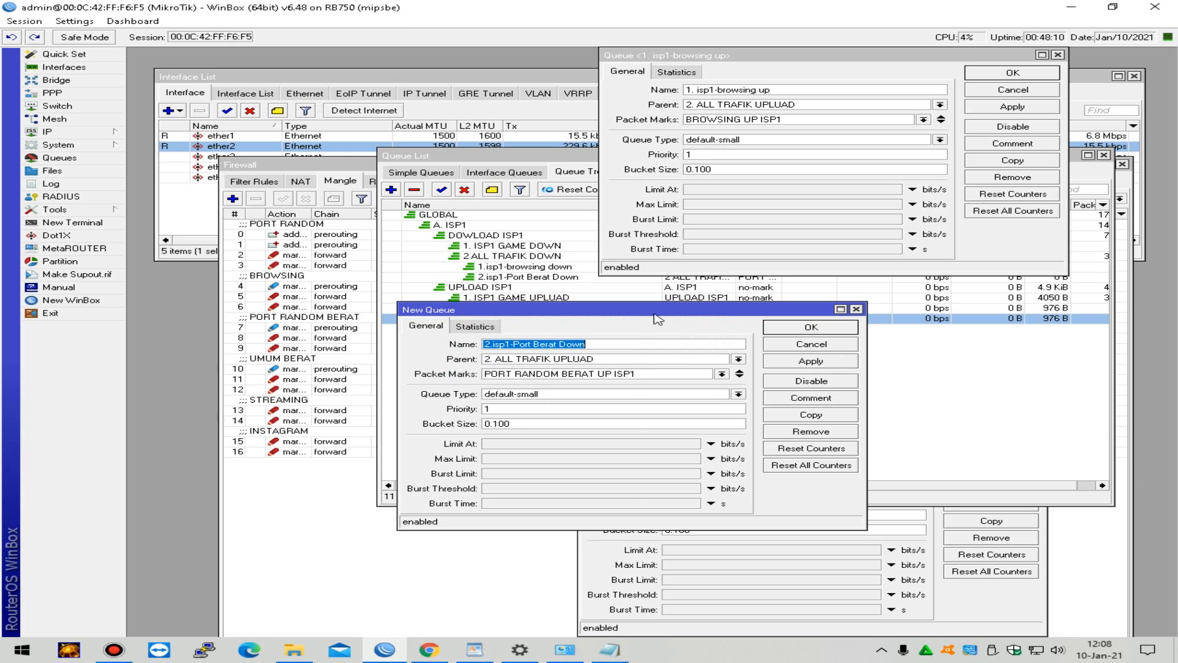
Step: Change the new upload queue's name to 2.isp1-Port Berat Up, save it and close the browsing upload queue
drag(658, 316, 684, 355)
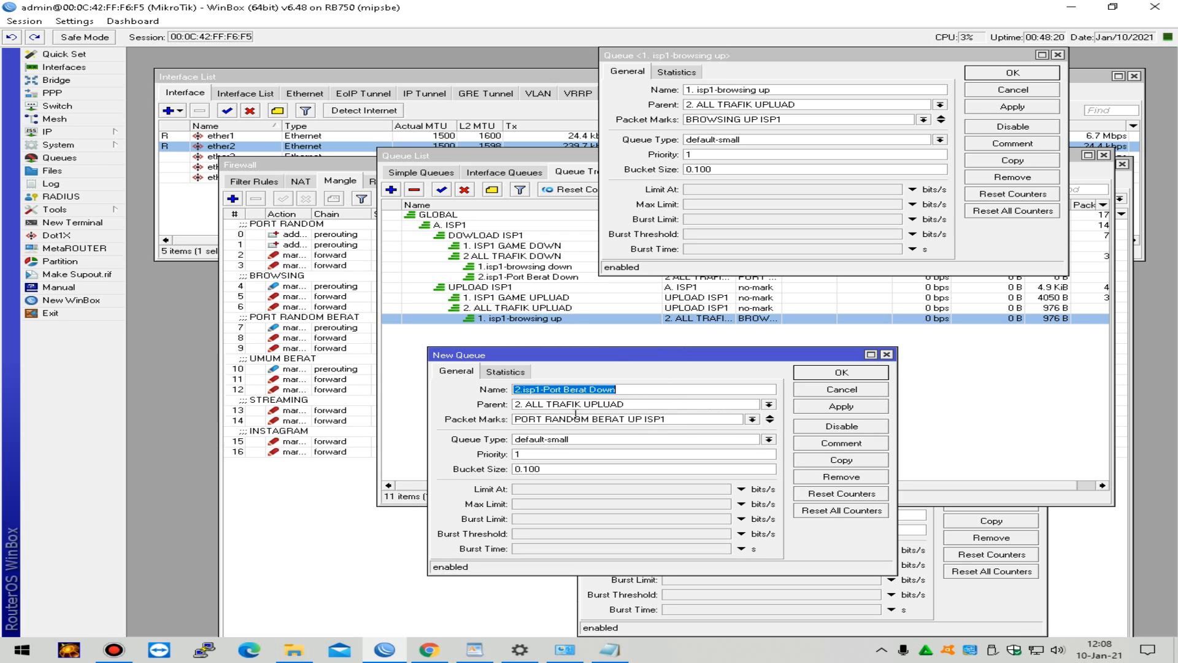
click(665, 391)
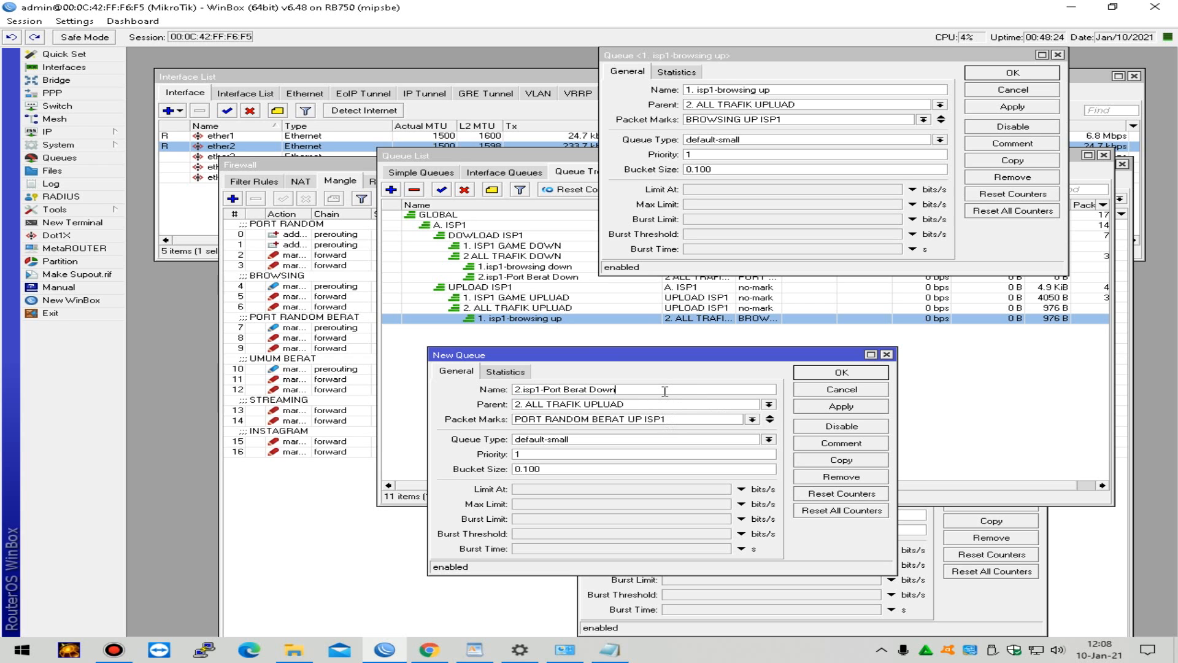
key(BackSpace)
key(BackSpace)
key(BackSpace)
click(842, 406)
click(841, 372)
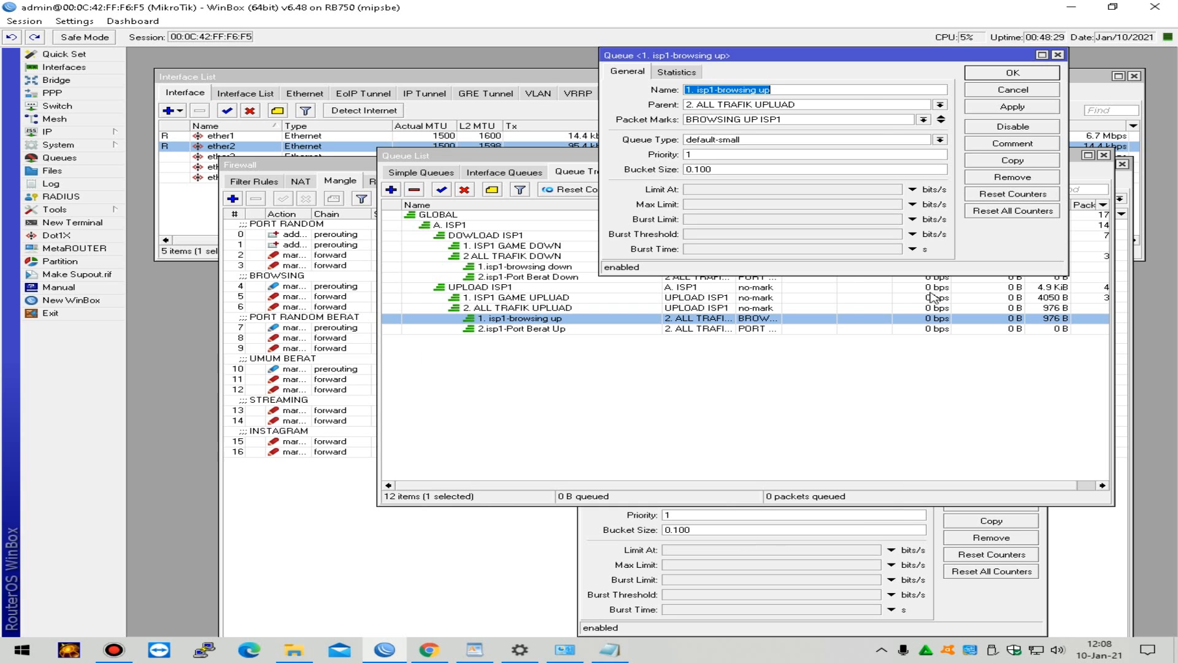
click(1005, 75)
Step: Set the priority of the 2.isp1-Port Berat Up queue to 3 and save it
click(698, 330)
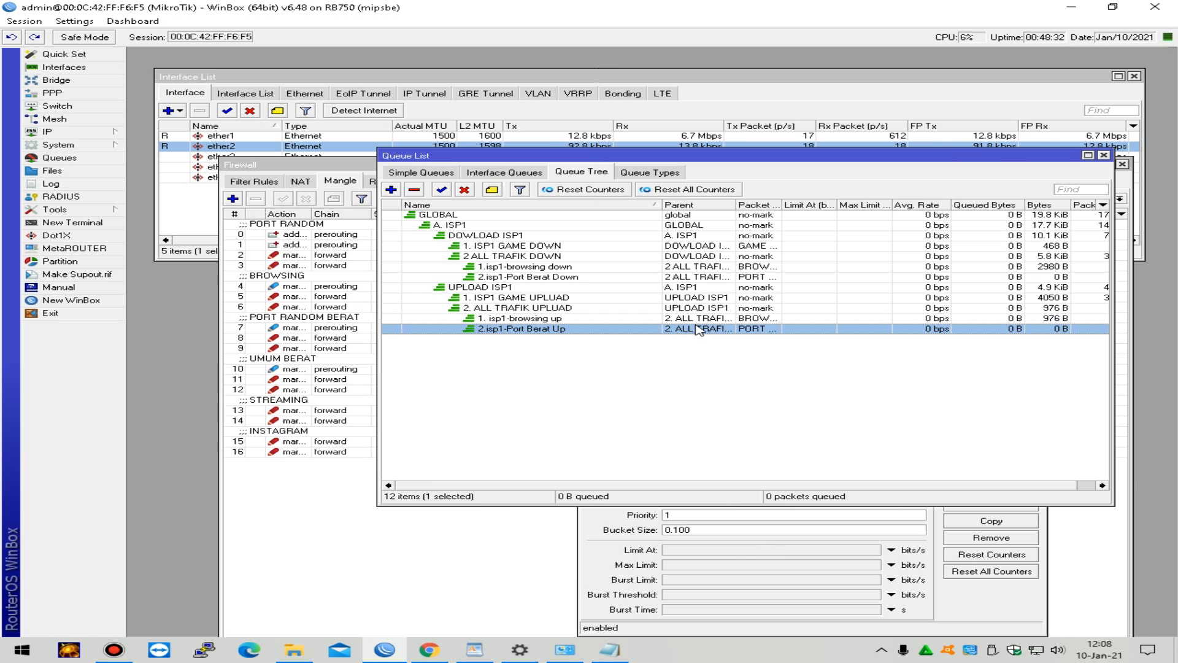
double_click(632, 332)
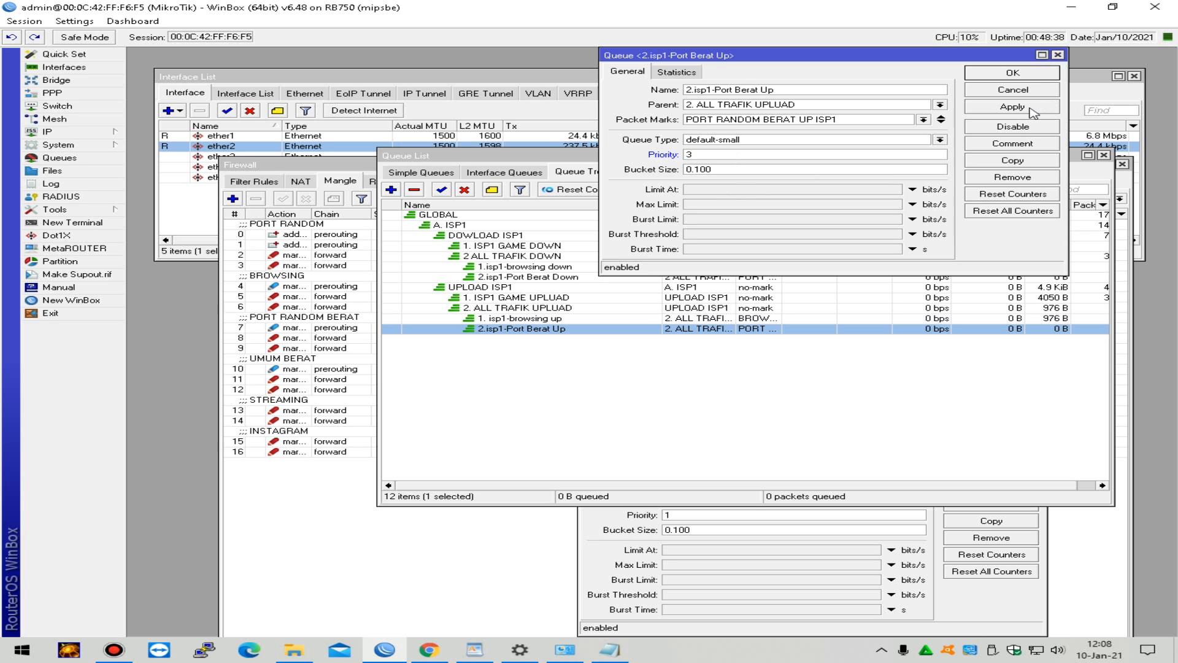
click(1036, 87)
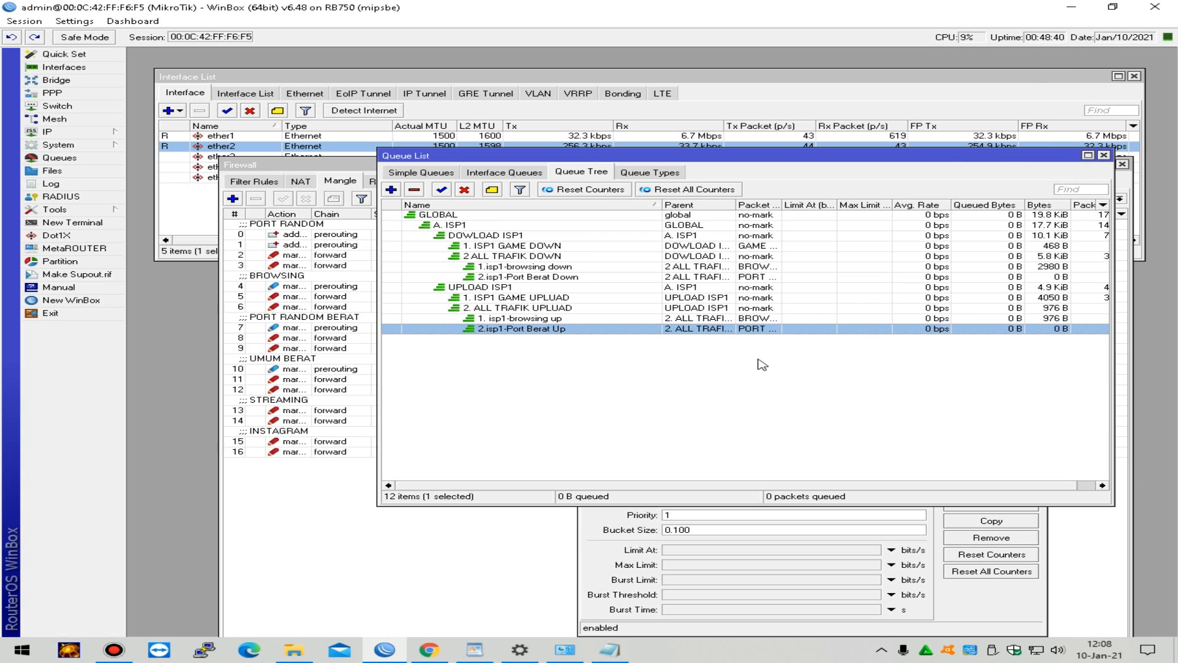
Step: Close the queue windows to check the STREAMING mangle rules 13 and 14, and reopen the queue list
click(1104, 155)
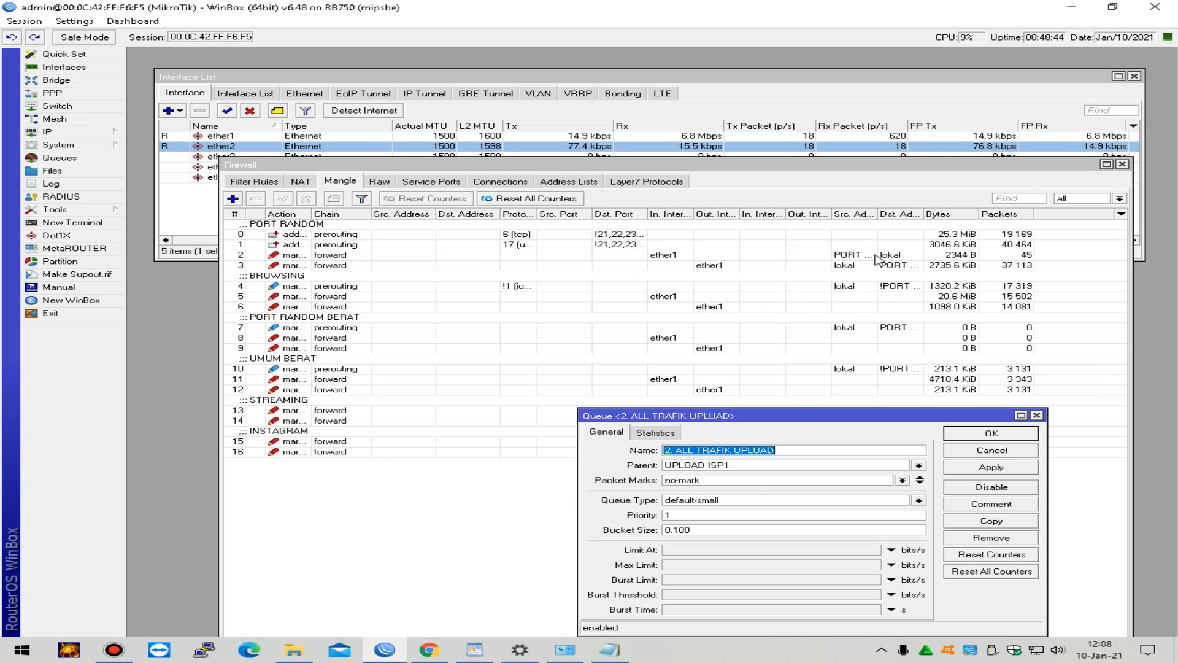
click(985, 435)
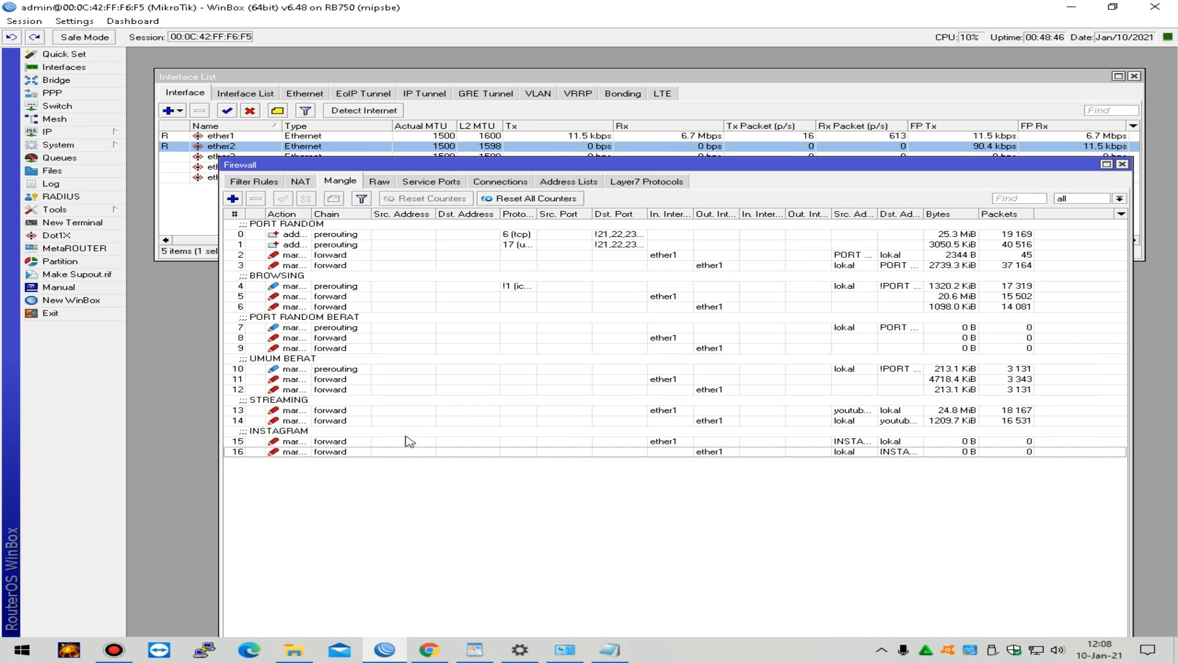
click(410, 411)
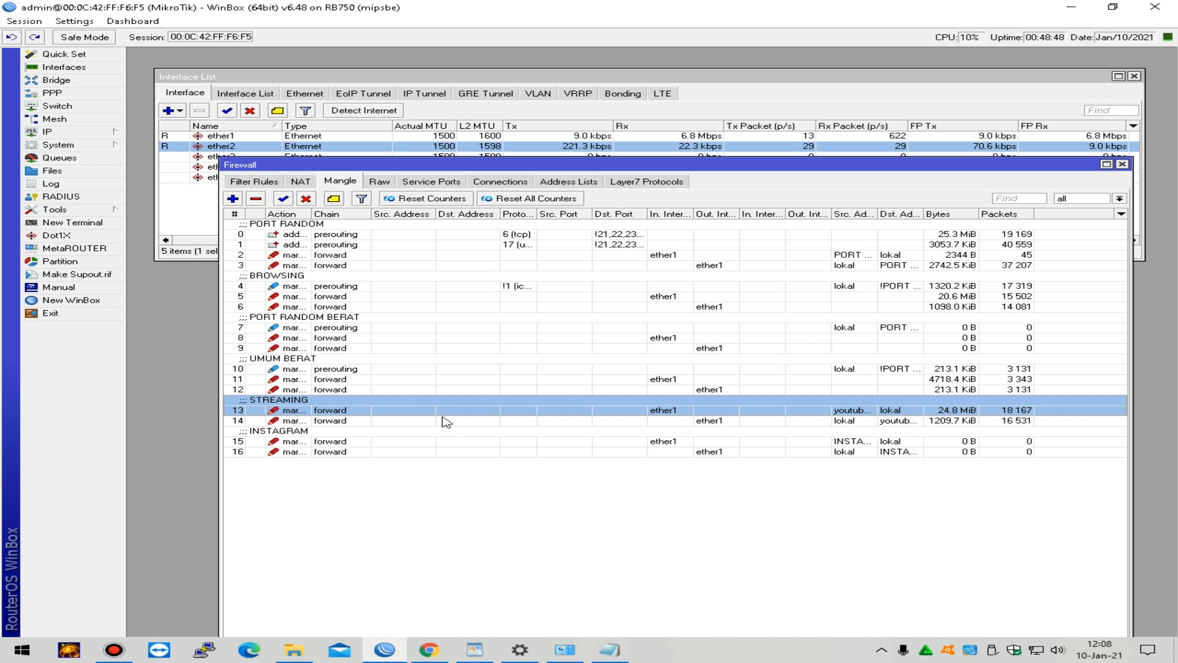
click(473, 422)
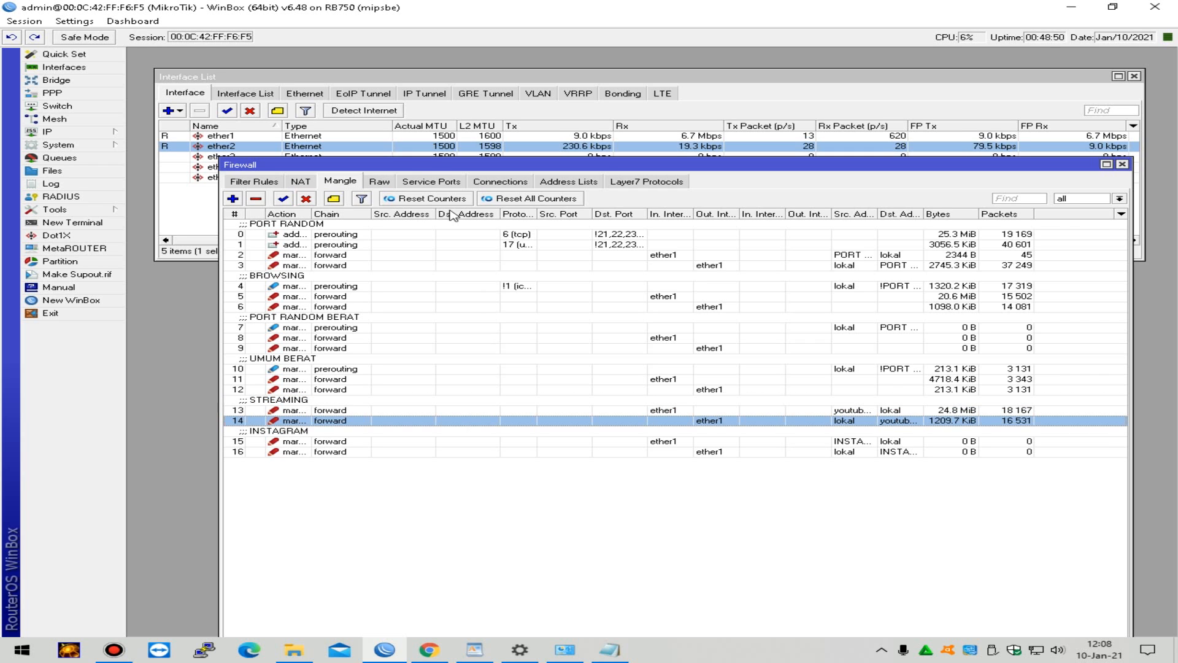
click(59, 158)
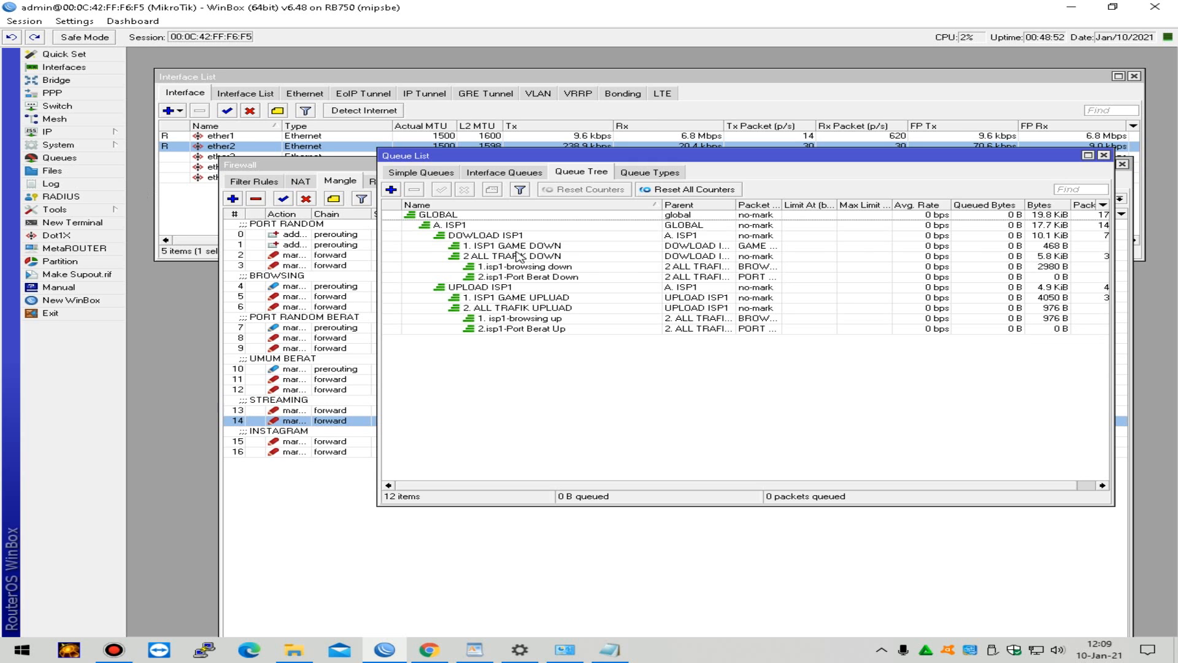
Step: Copy the 2.isp1-Port Berat Down queue and name the copy 3. isp1-streaming down
click(556, 277)
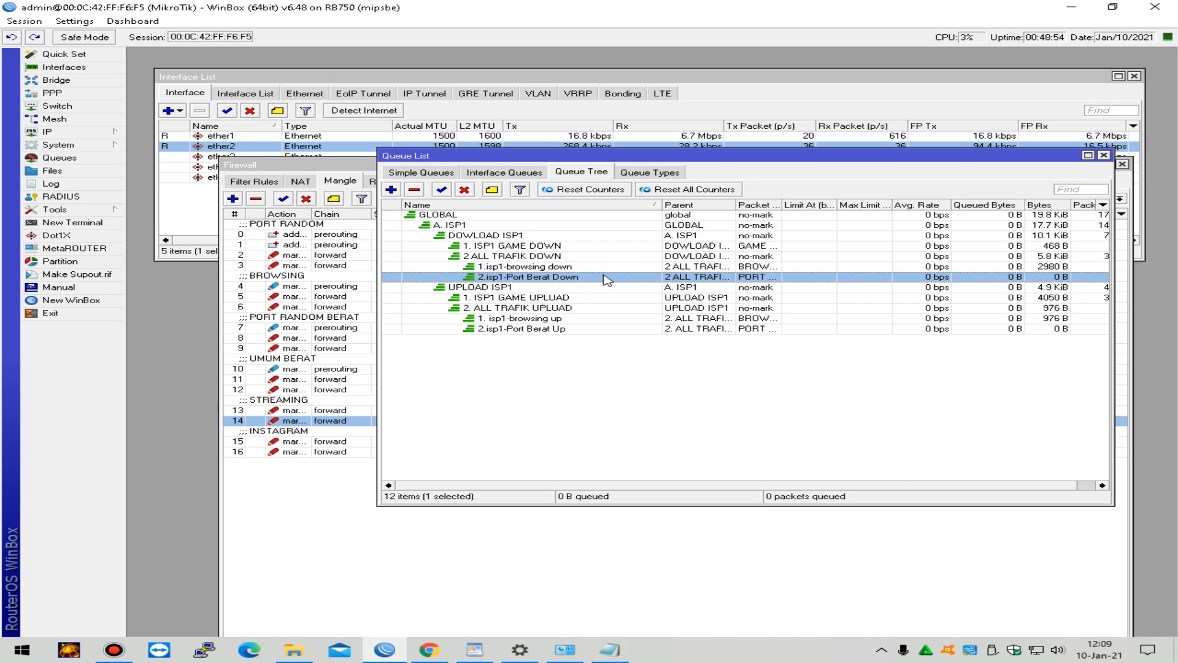
double_click(607, 277)
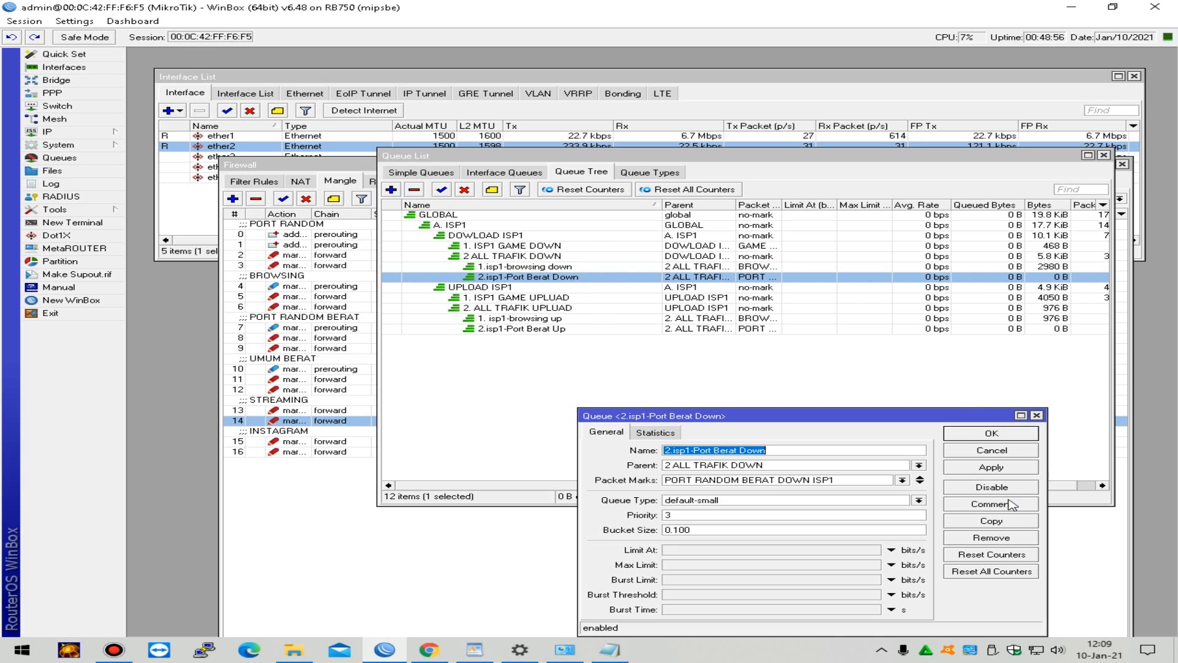
click(991, 521)
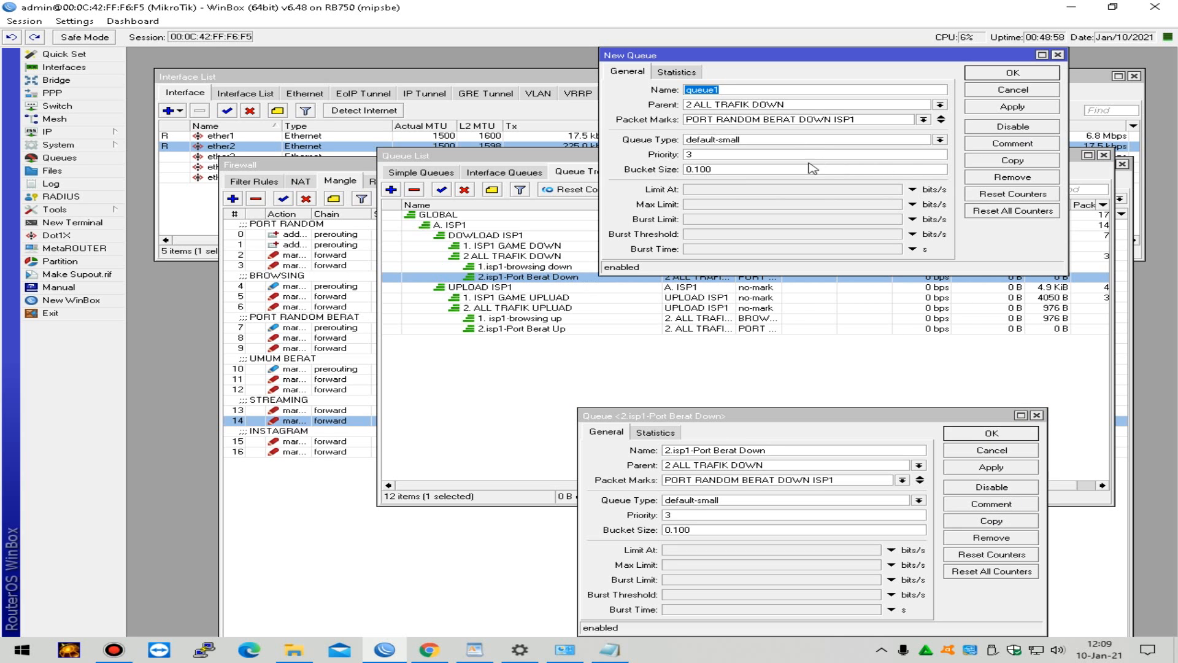
text(3)
text(streaming)
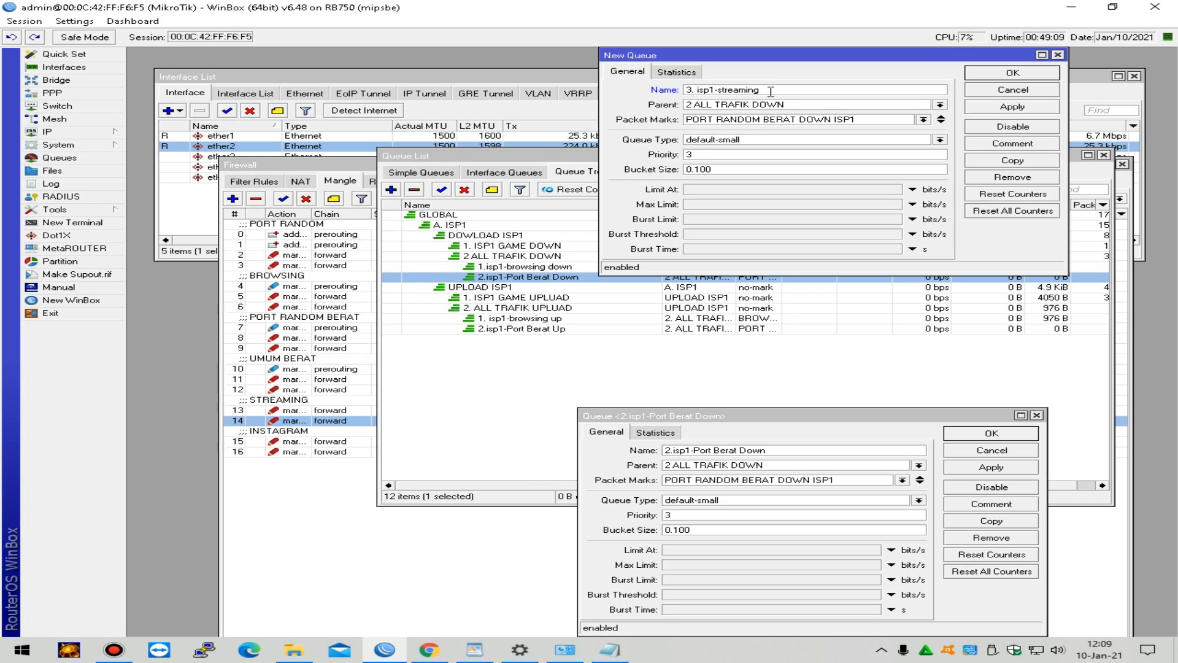
text( down)
Step: Set the streaming download queue's packet mark to STREAMING DOWN ISP1 and its priority to 2, save it and close both queue dialogs
click(923, 121)
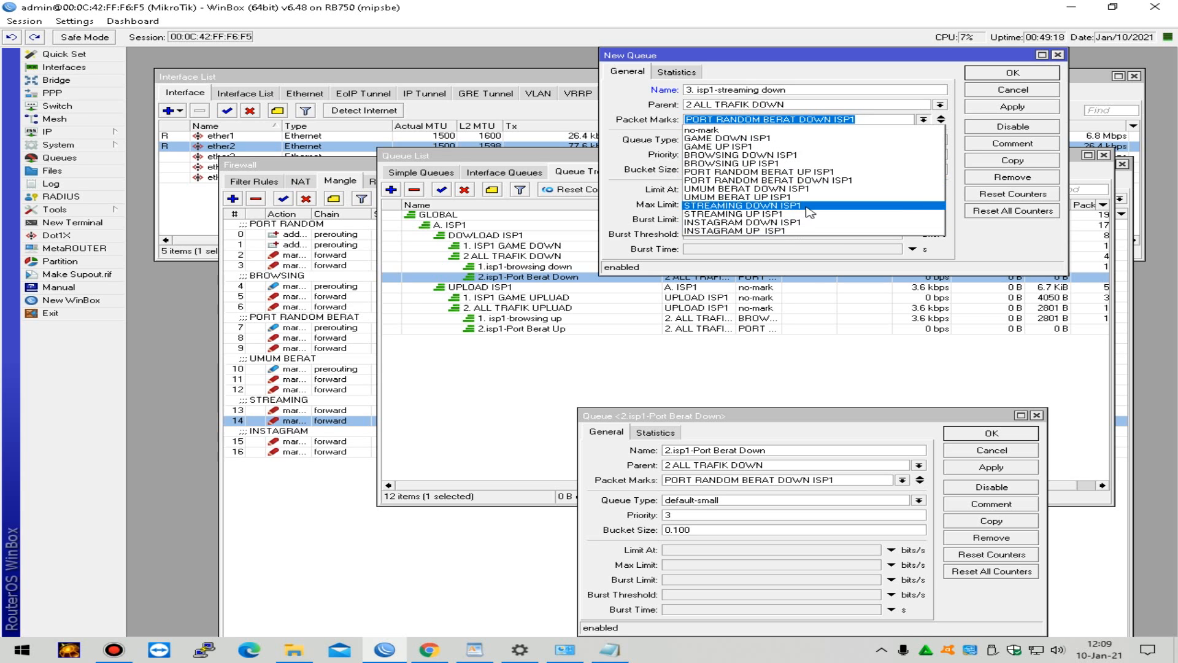
click(761, 206)
drag(706, 152, 674, 149)
text(2)
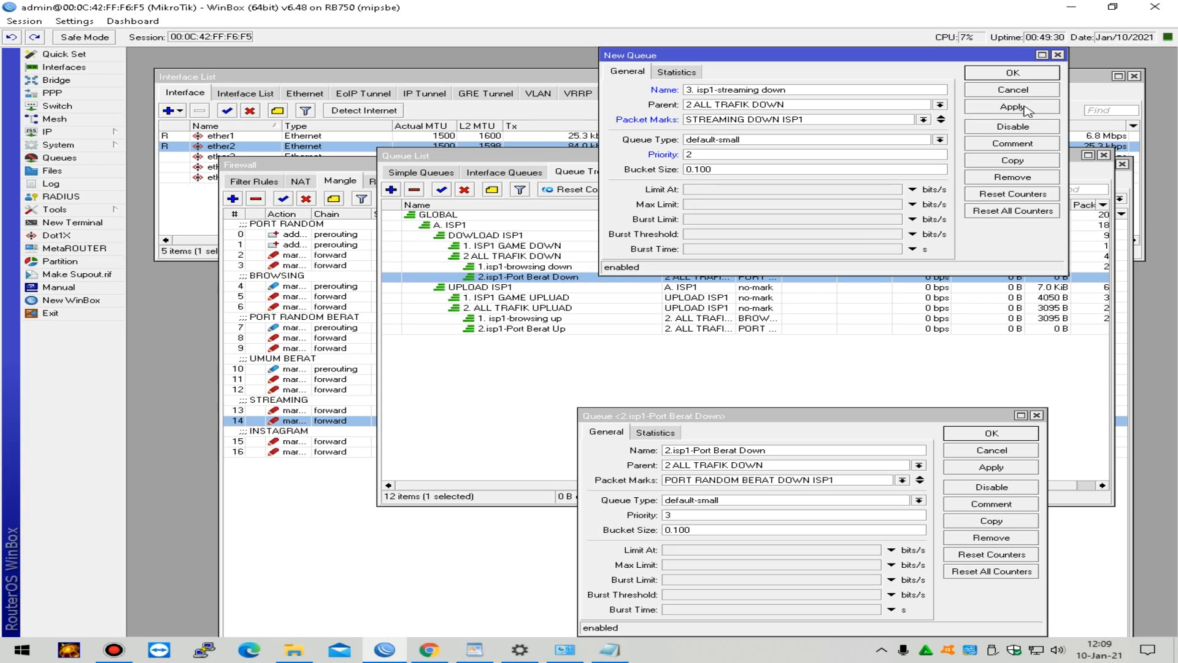
click(1026, 111)
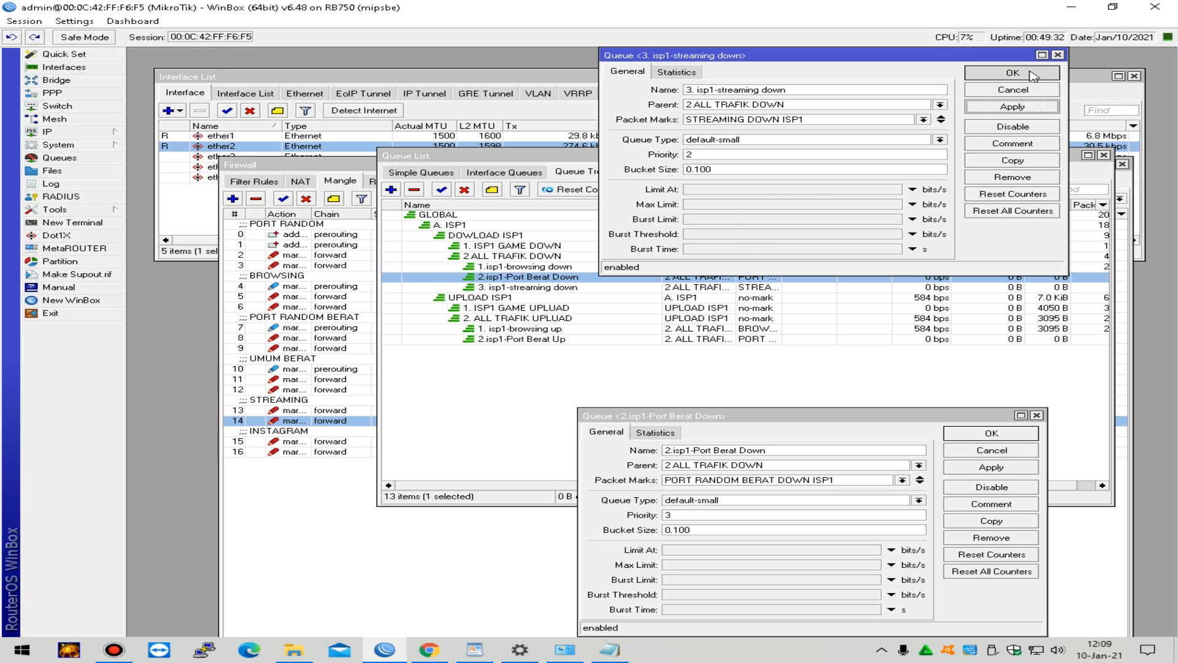
click(1030, 75)
click(1005, 435)
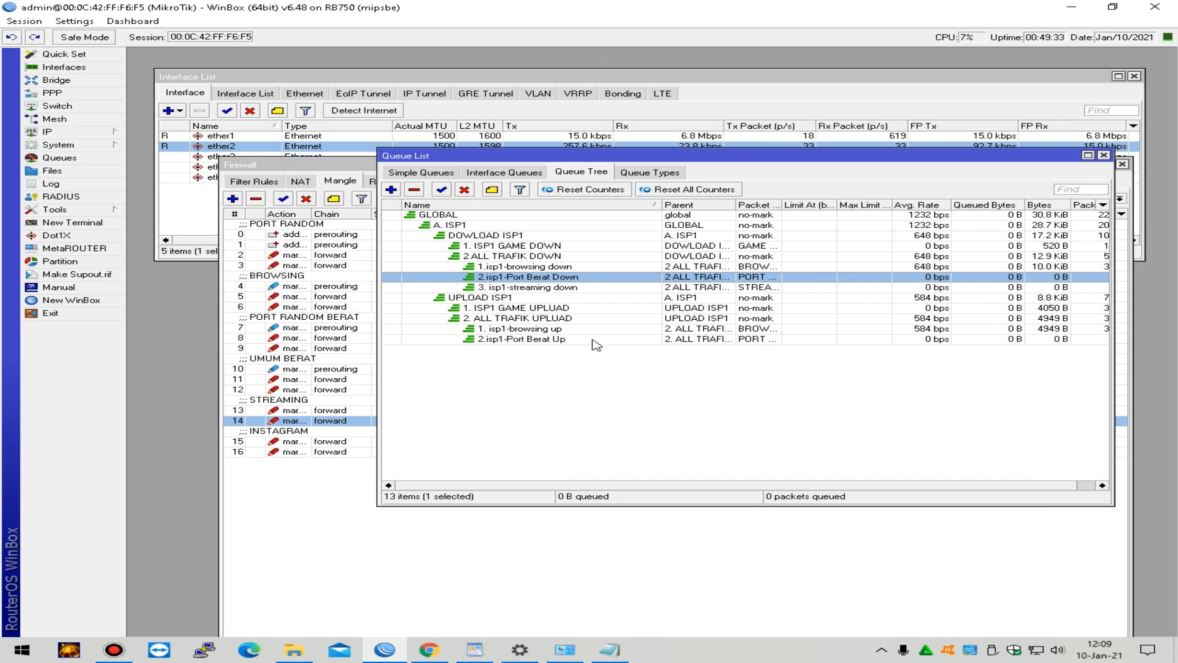
Step: Copy the 2.isp1-Port Berat Up queue as 3. isp1-streaming up with packet mark STREAMING UP ISP1, save it and close both queue dialogs
double_click(595, 339)
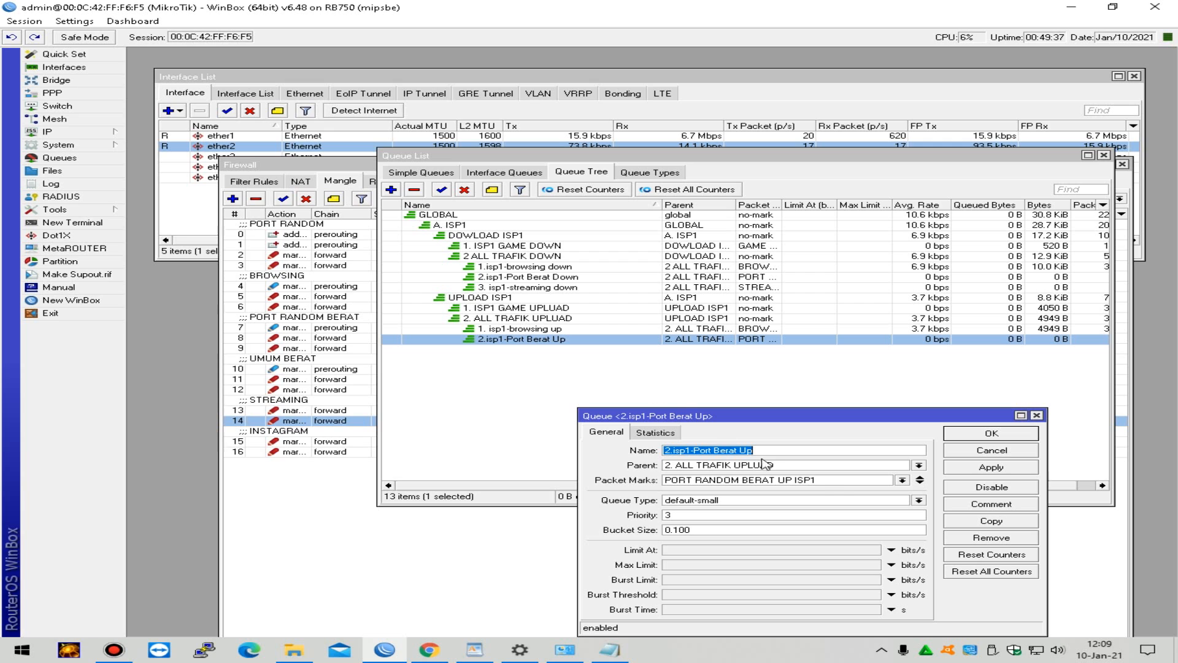
click(1006, 523)
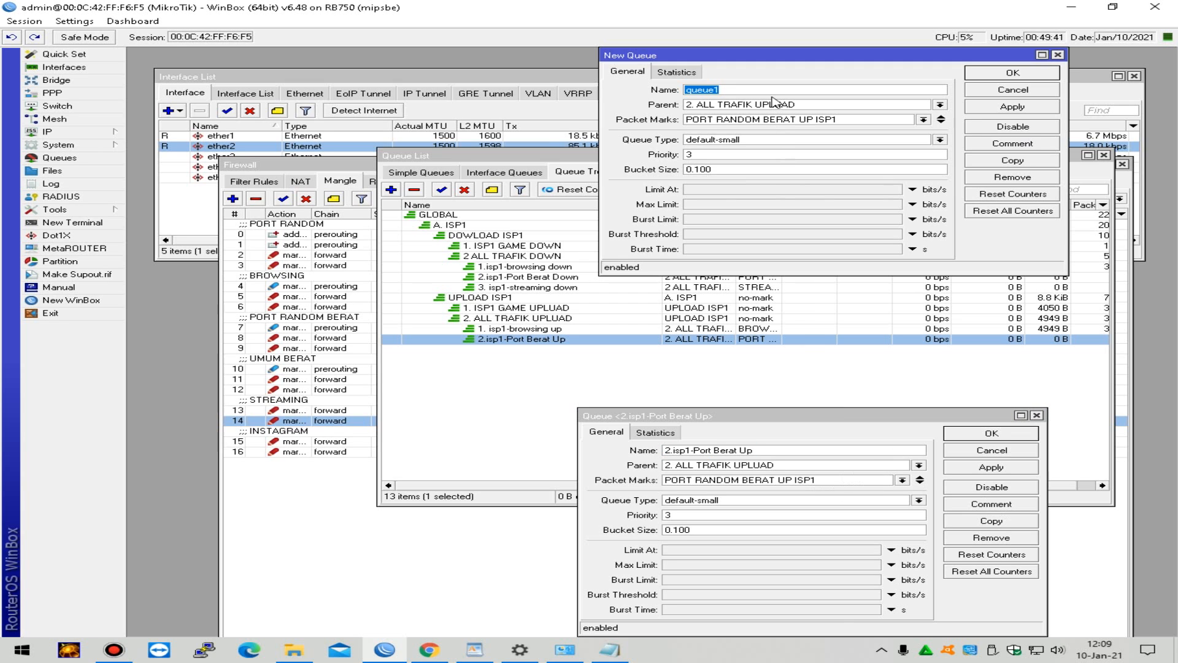
text(3. isp1)
click(923, 120)
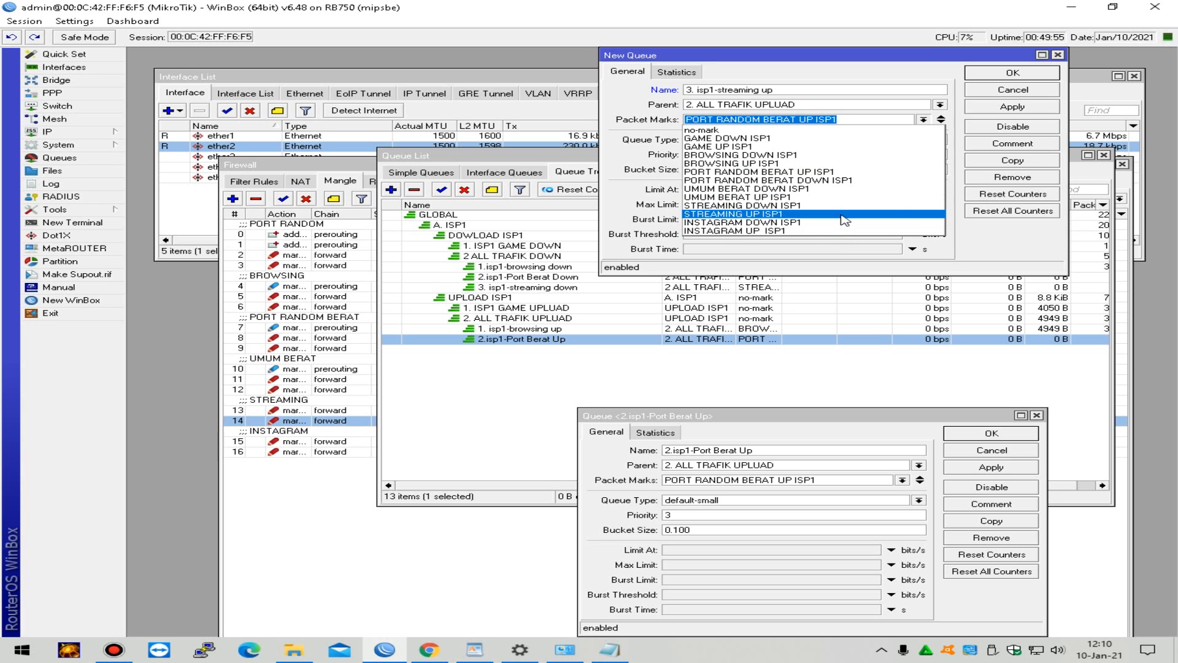
click(866, 214)
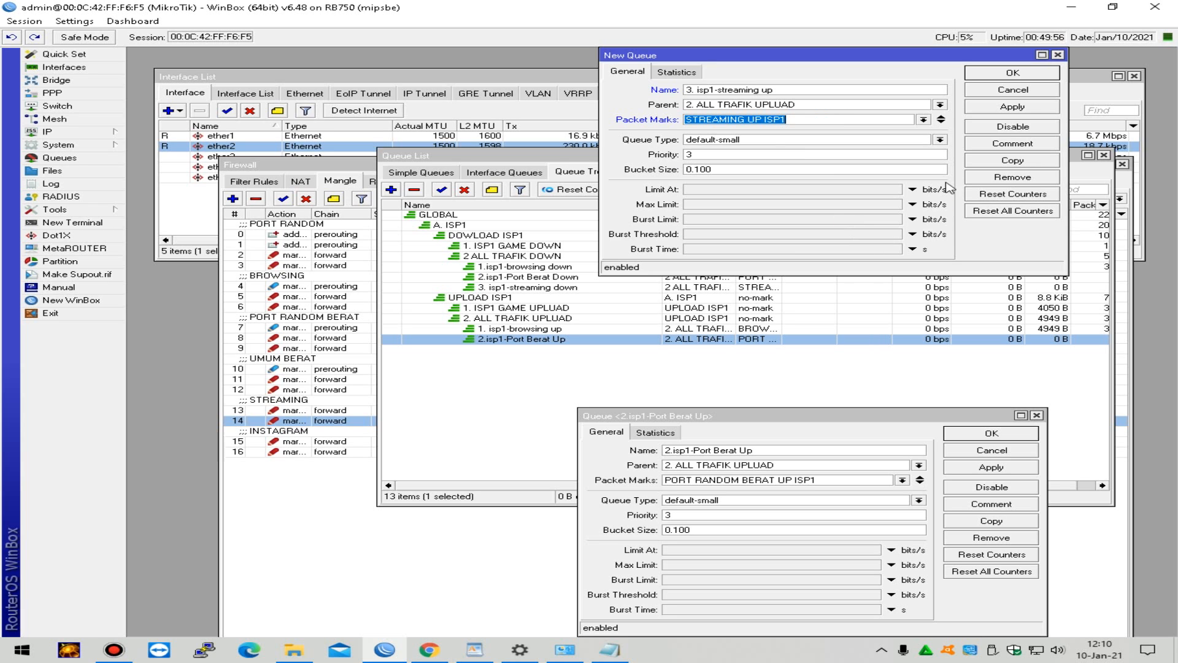
click(1028, 109)
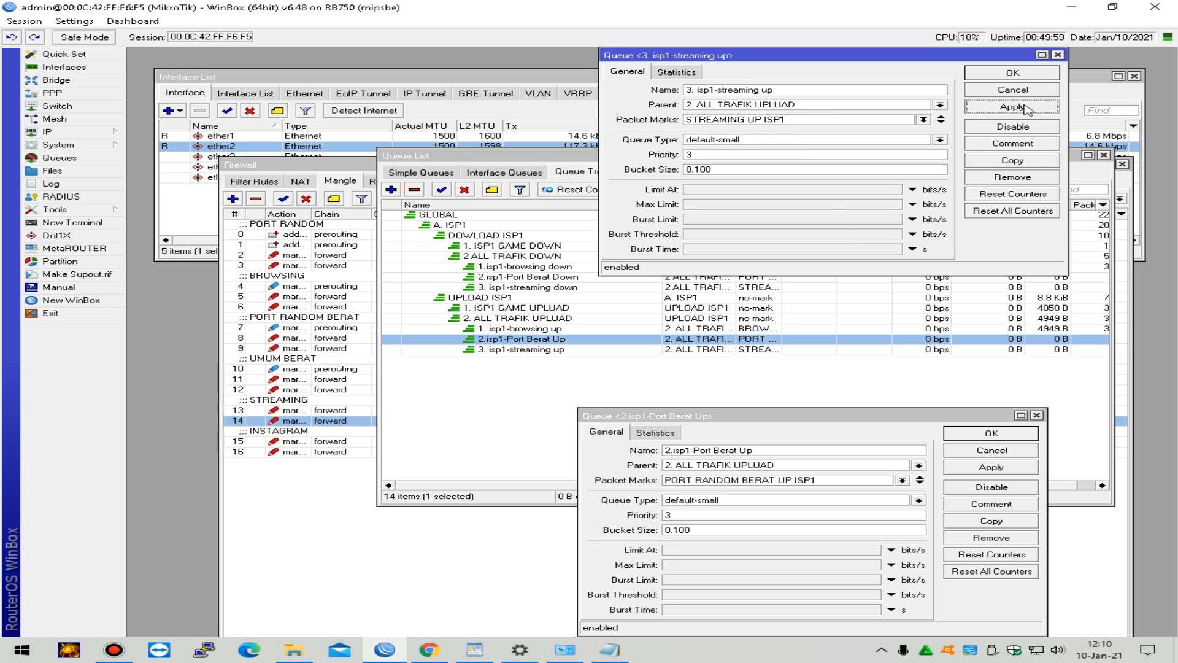
click(1027, 73)
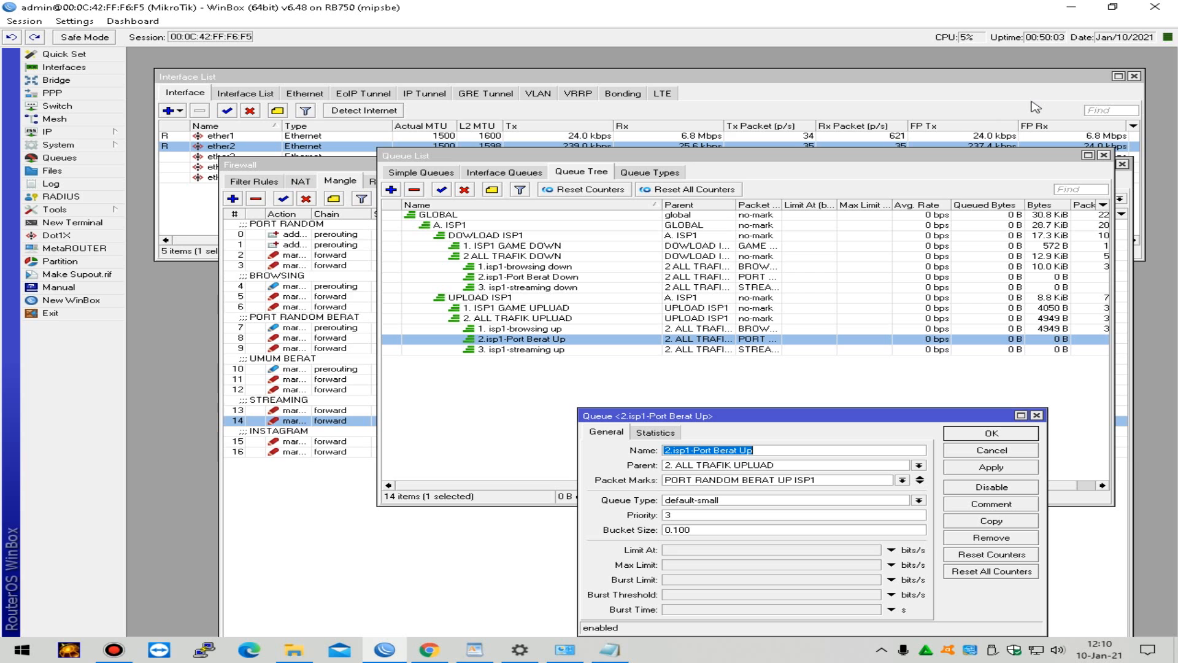
click(990, 433)
click(752, 388)
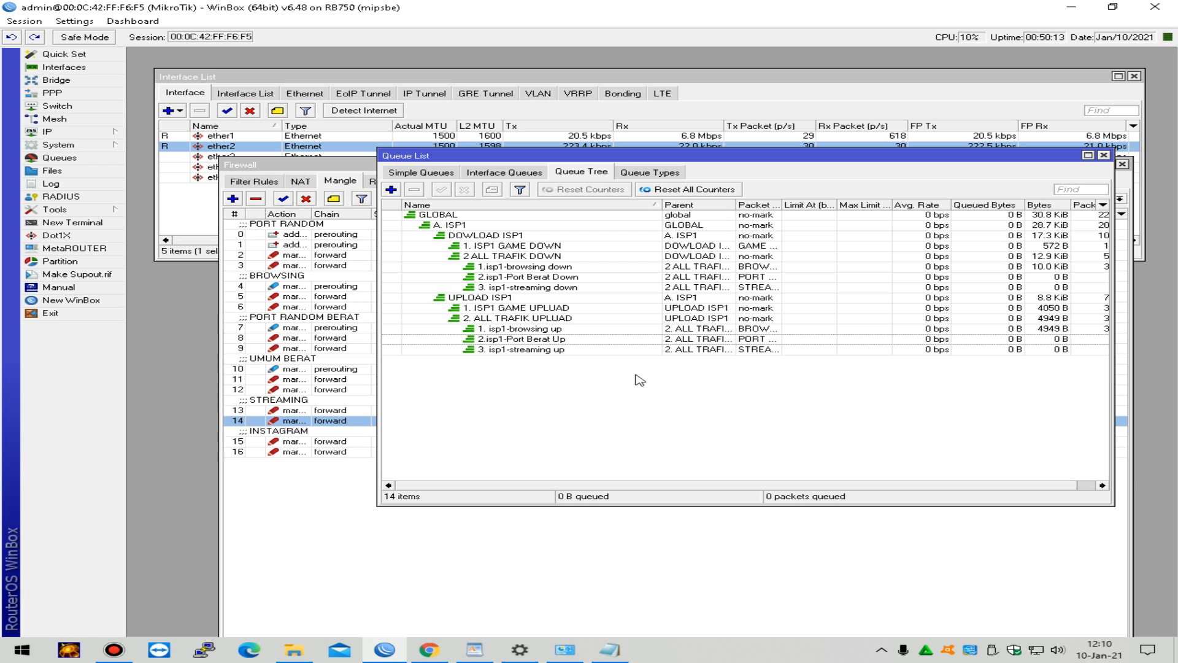
Step: Rename the 2.isp1-Port Berat Up queue as 2. isp1-Port Berat Up, with a space after the number, and save it
double_click(540, 341)
click(745, 448)
key(Left)
key(Left)
key(Left)
key(Left)
key(Left)
key(Left)
key(Left)
key(Left)
key(Left)
key(Left)
key(Left)
key(Left)
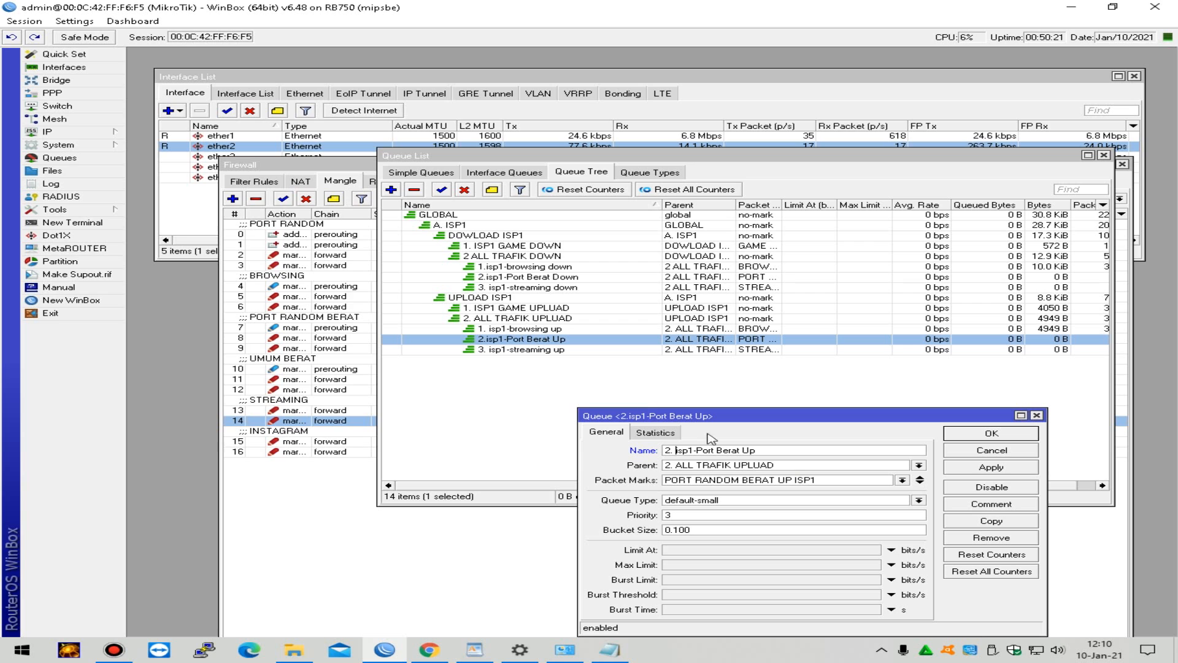
click(1030, 450)
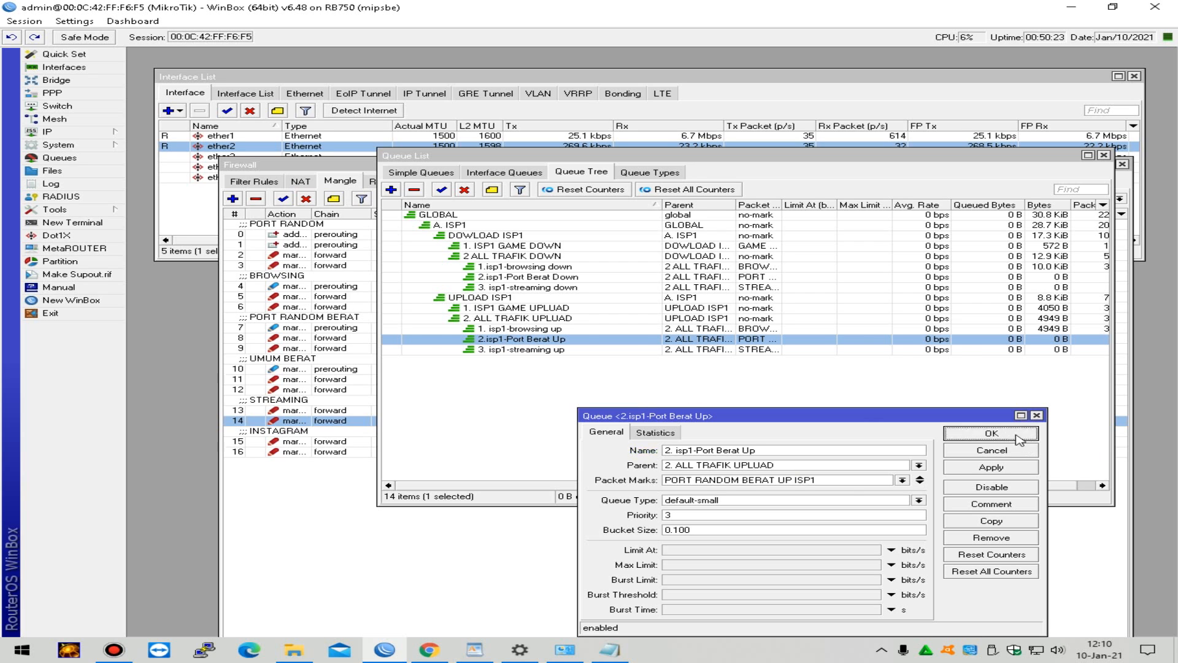
click(715, 401)
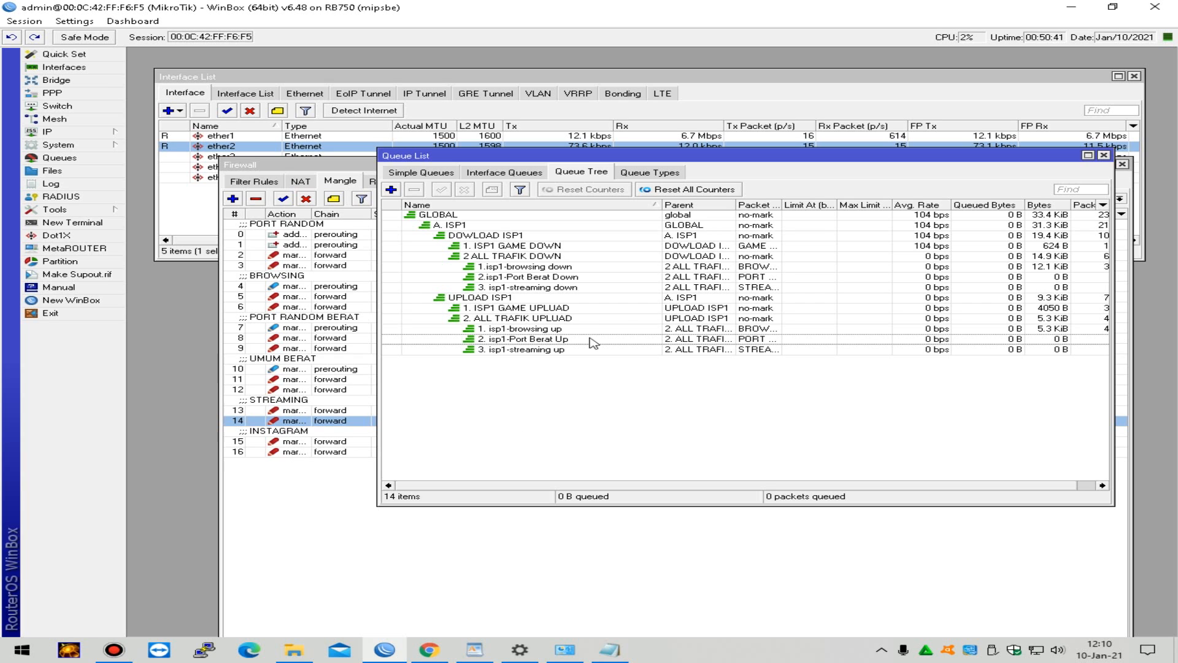
Step: Copy the 3. isp1-streaming down queue and name the copy 4. isp1-instagram down
double_click(604, 287)
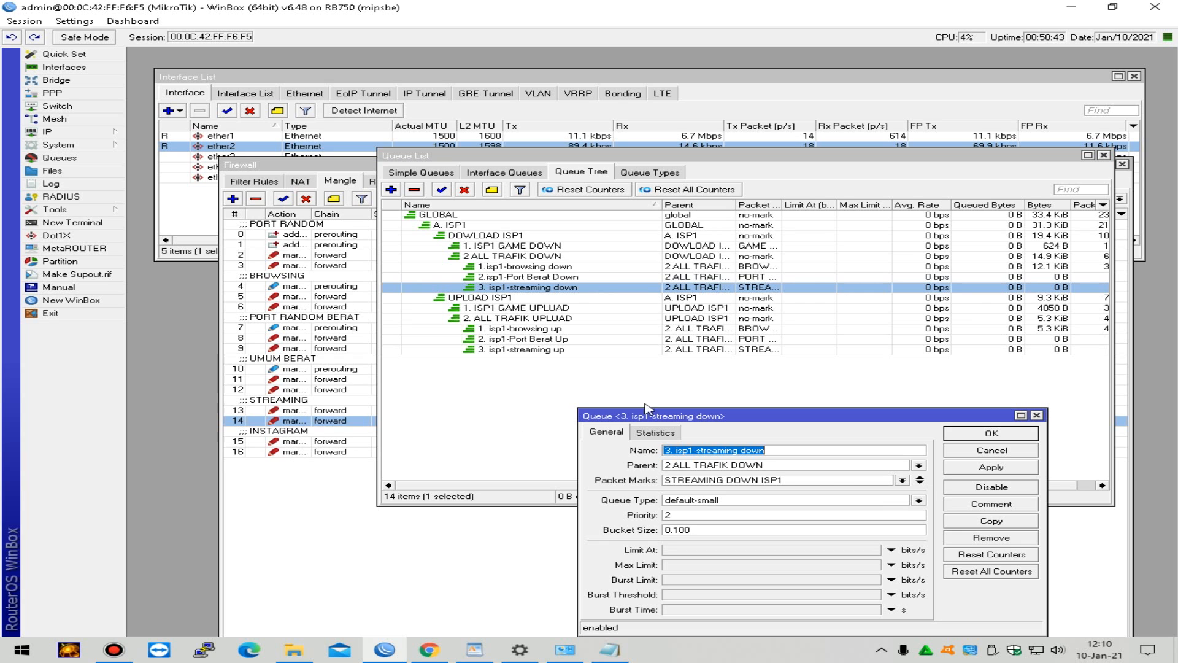
click(1003, 522)
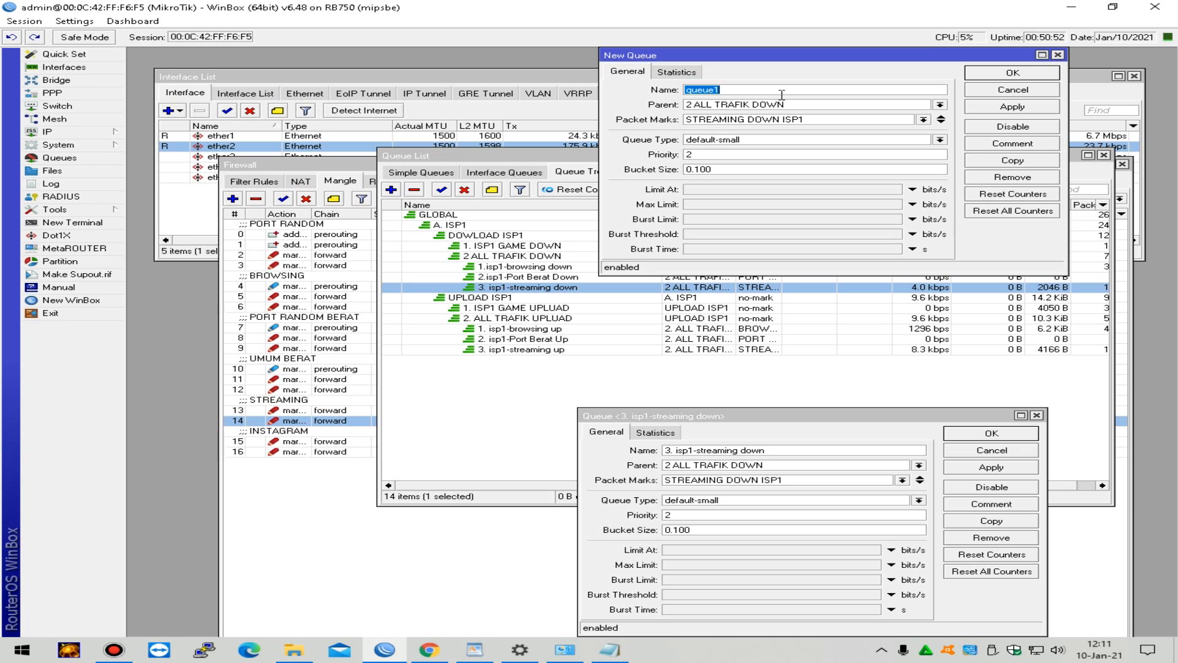
text(4)
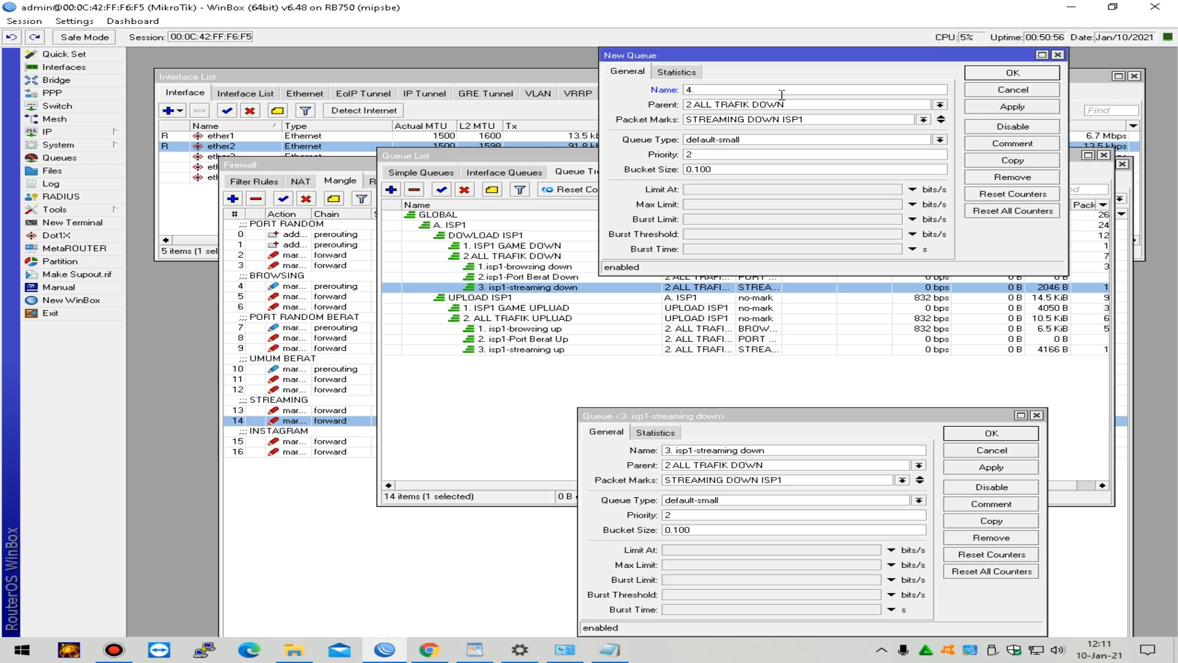
text(. isp1-instagram down)
Step: Set the Instagram download queue's packet mark to INSTAGRAM DOWN ISP1 and its priority to 3, save it and close both queue dialogs
click(923, 121)
click(851, 225)
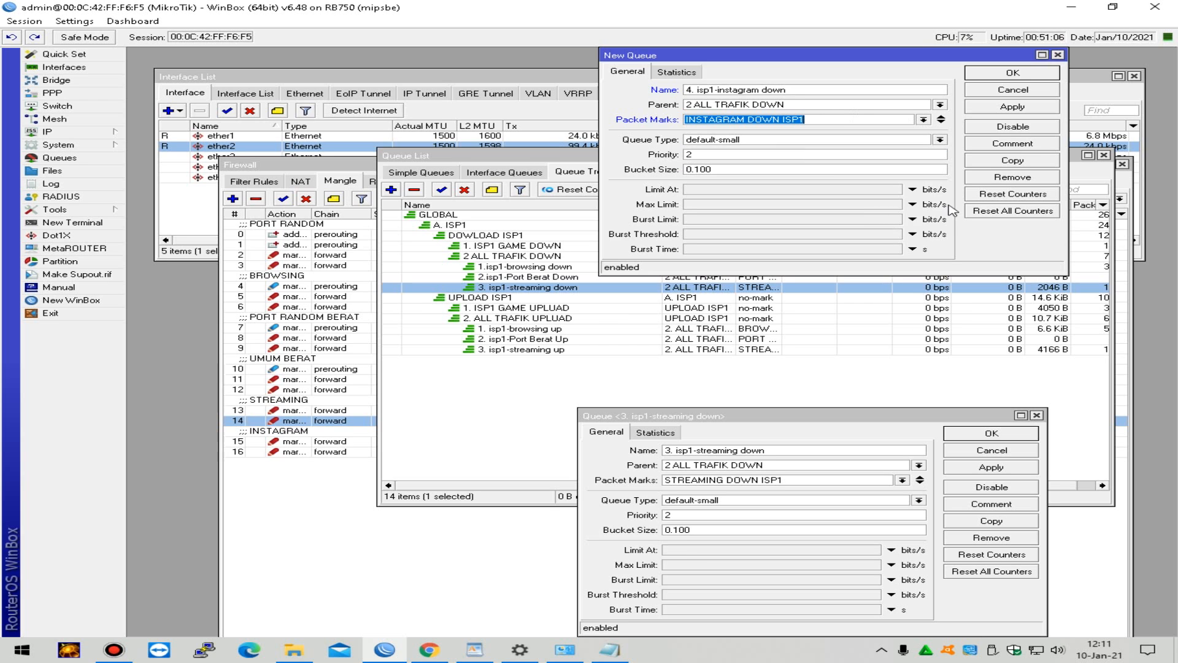
click(752, 160)
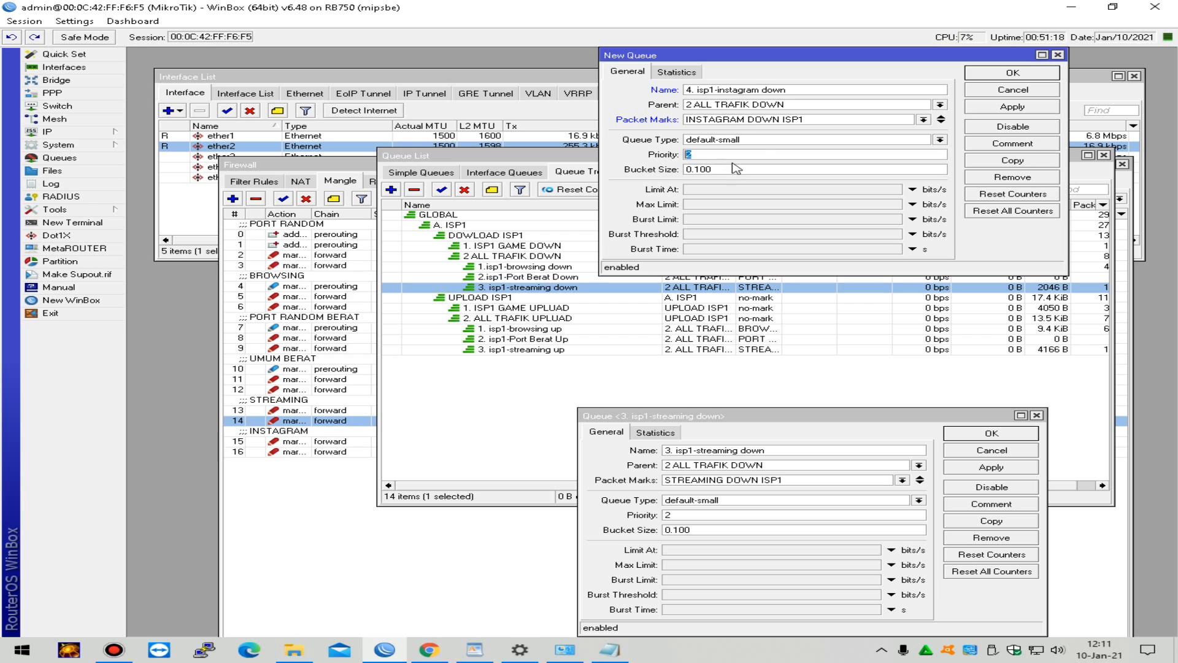
text(3)
click(1028, 107)
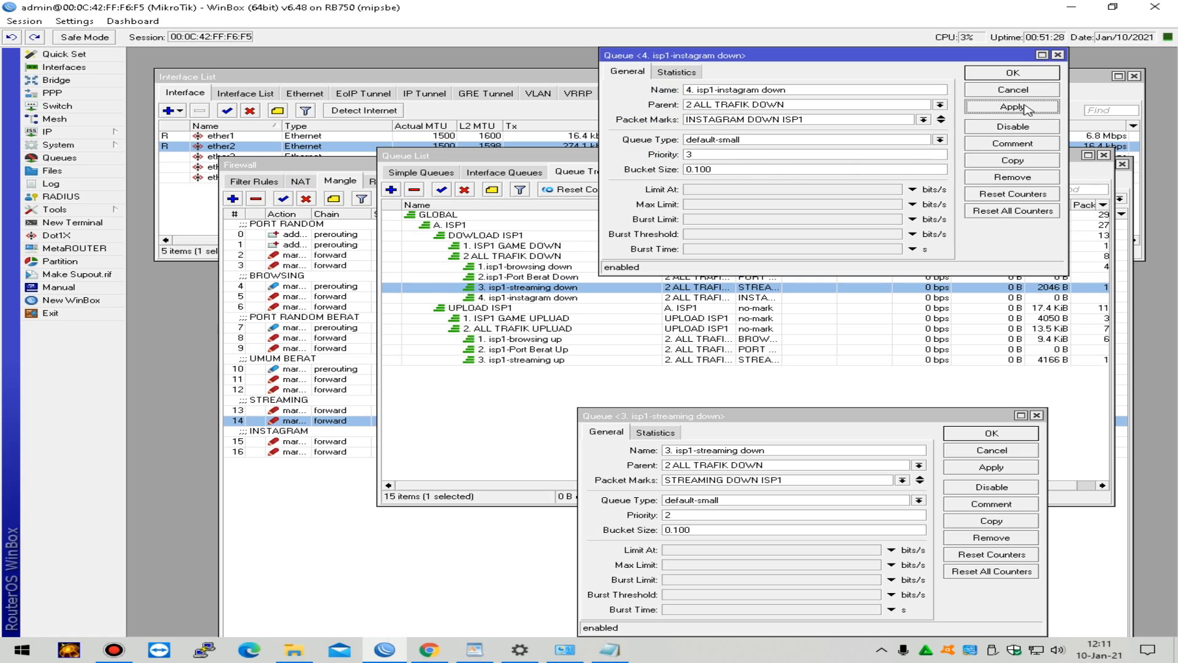
click(1038, 74)
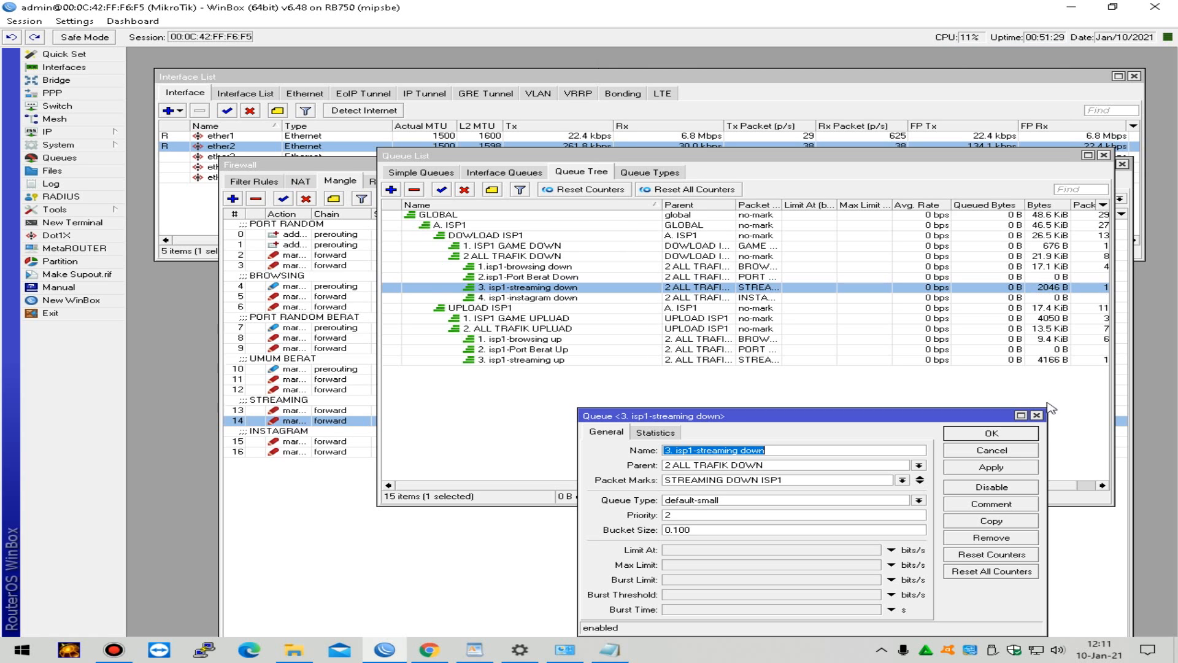
click(1007, 432)
click(572, 298)
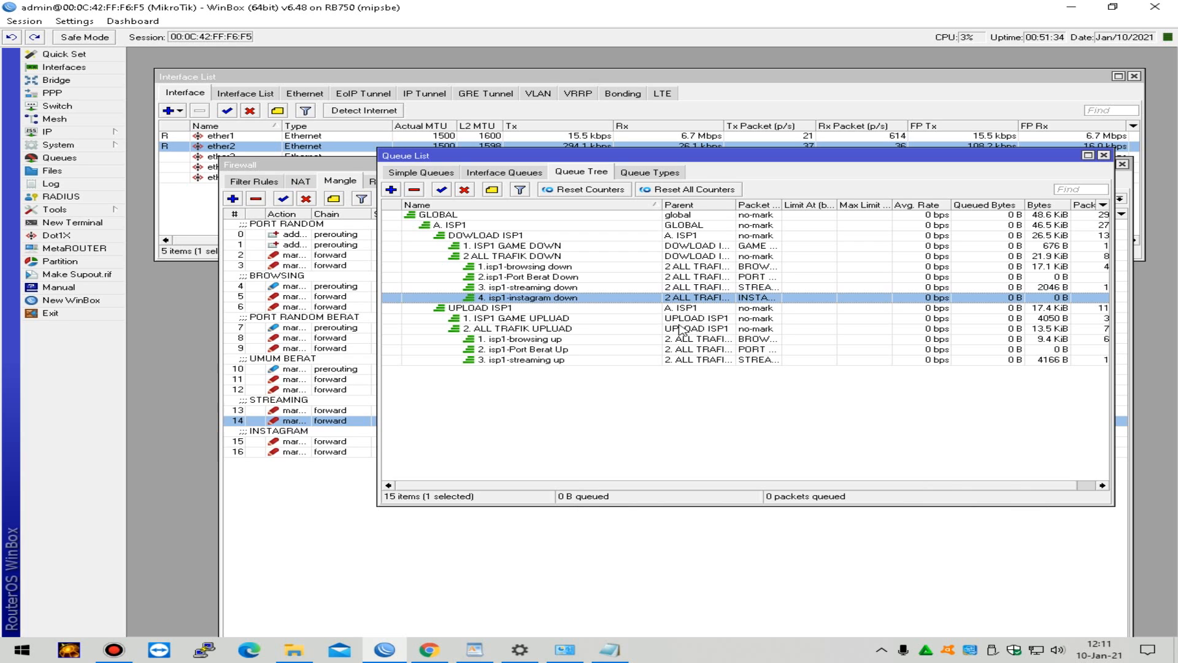
Step: Copy the 3. isp1-streaming up queue and name the copy 4. isp1-instagram up
click(559, 360)
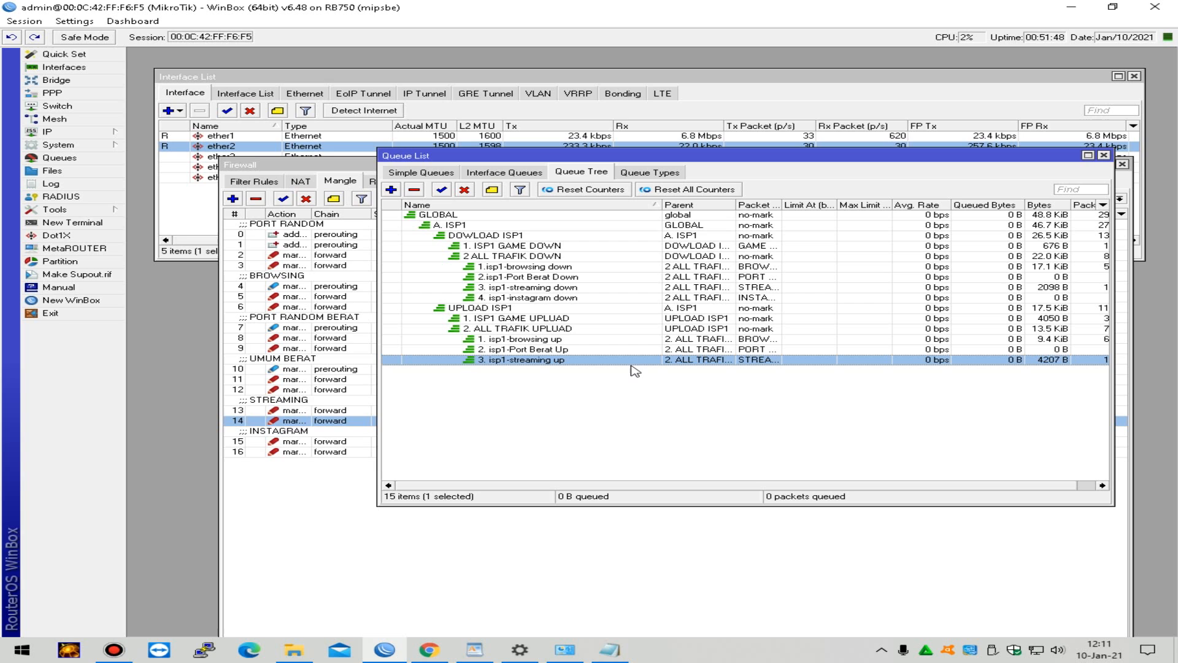
click(635, 370)
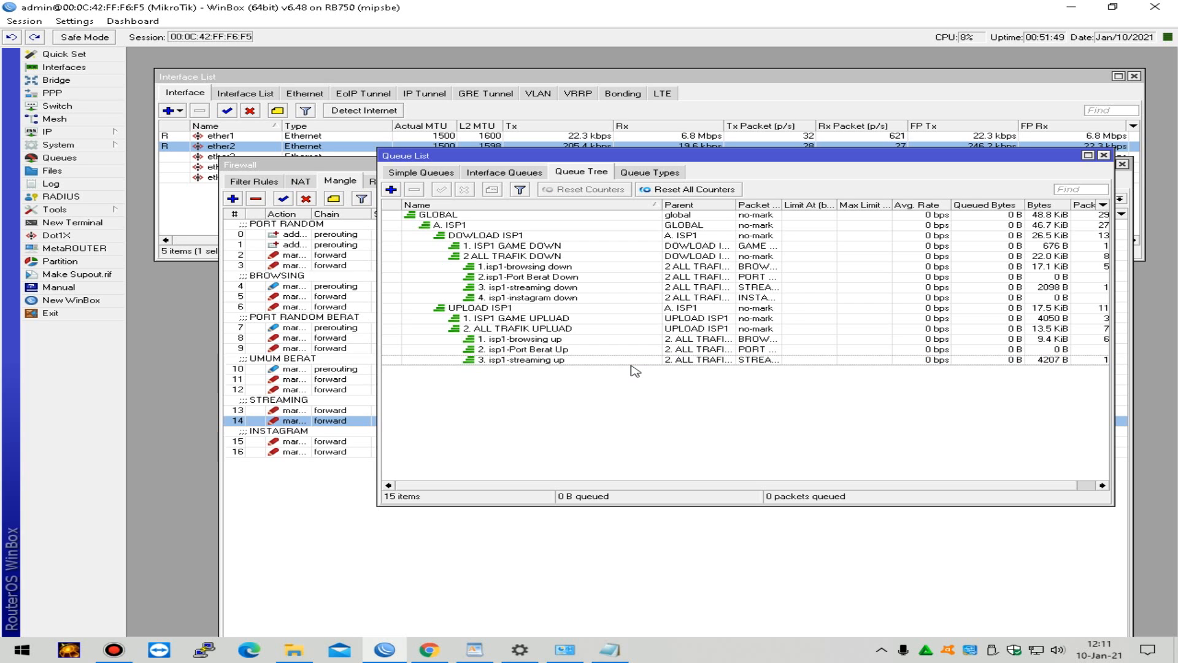
double_click(793, 359)
click(1011, 522)
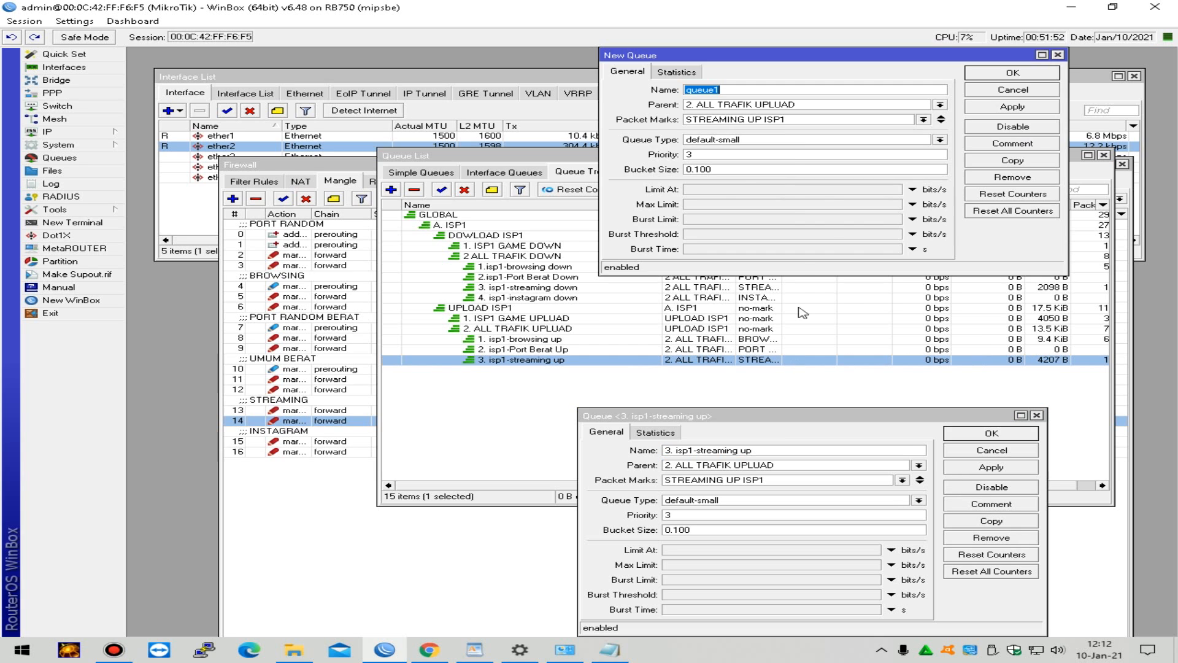
text(4. )
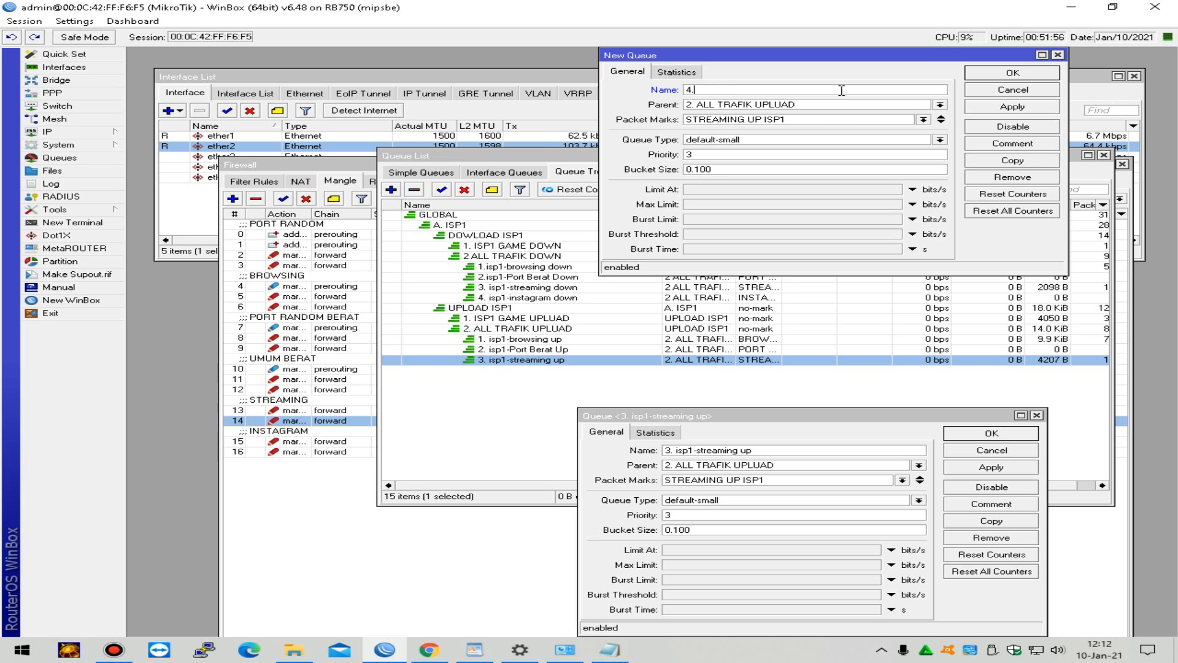
text(isp1)
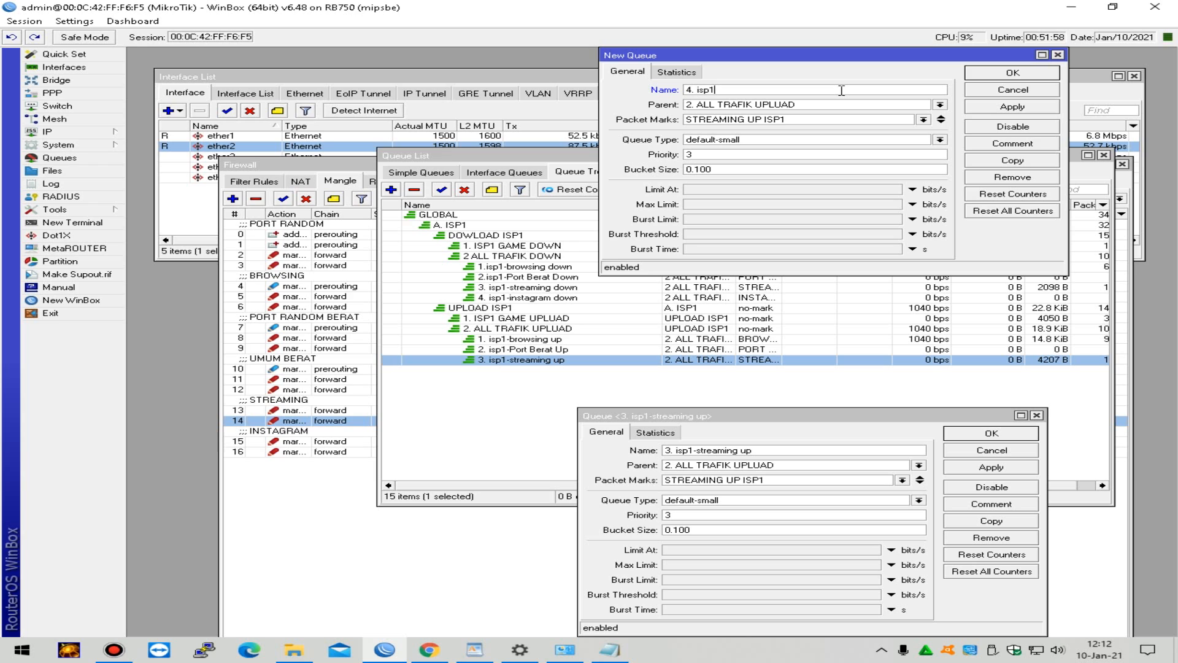
text(-instagram)
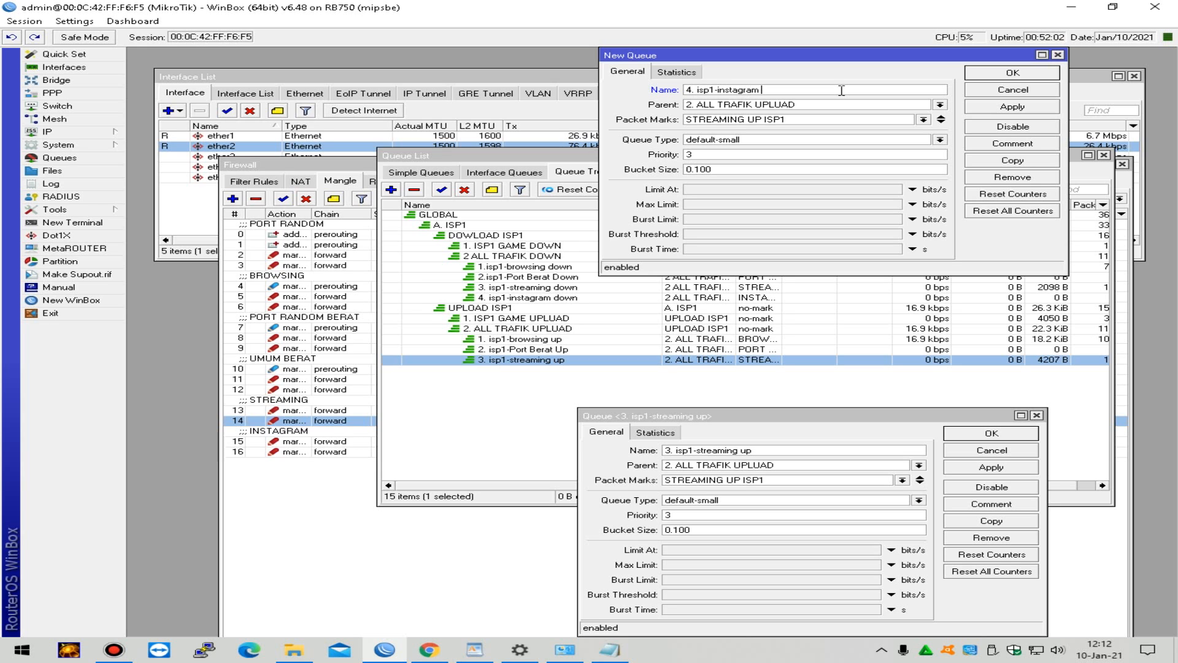
text( up)
Step: Set the Instagram upload queue's packet mark to INSTAGRAM UP ISP1, save it and close both queue dialogs
click(924, 120)
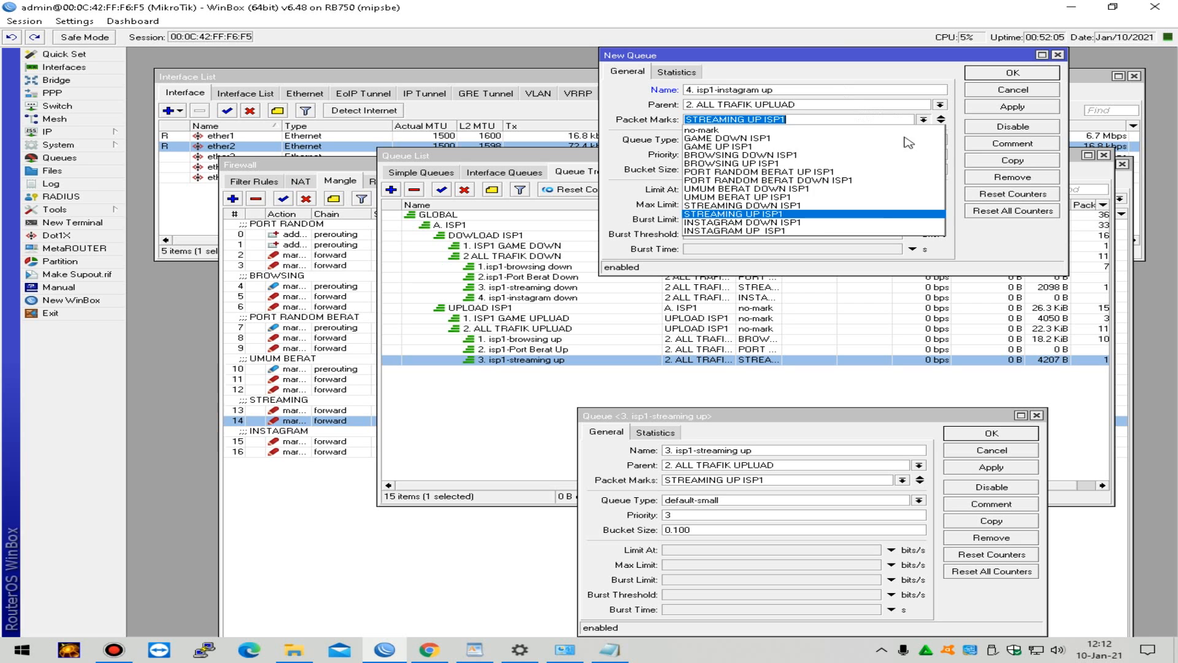
click(813, 232)
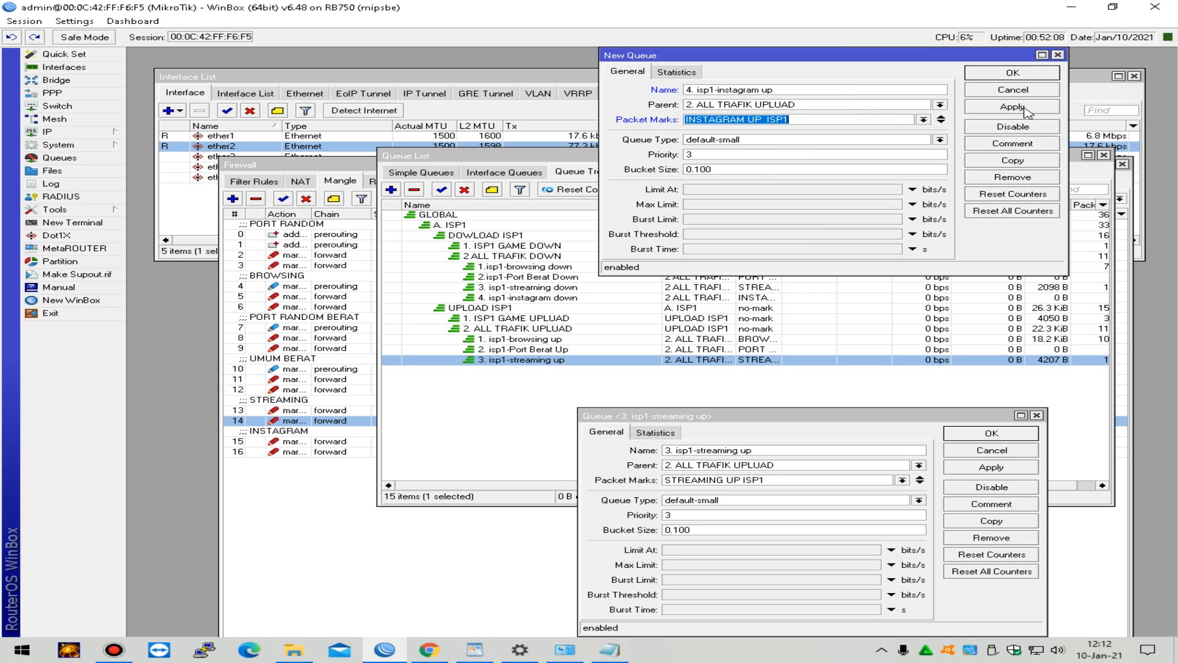
click(1012, 107)
click(1024, 73)
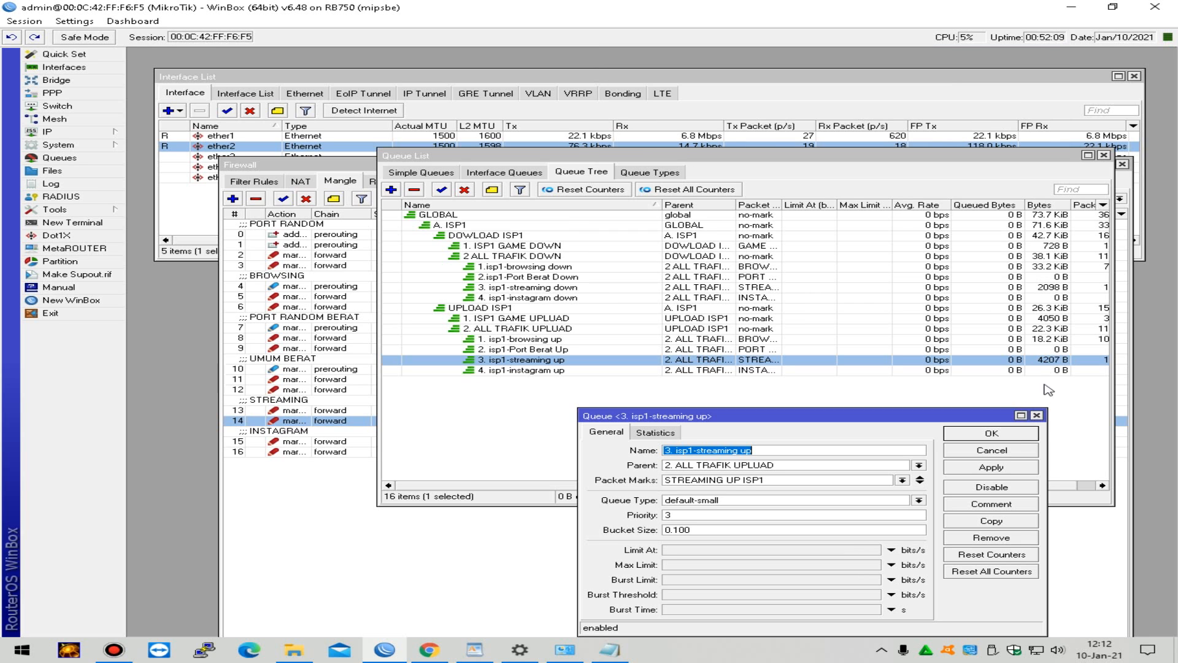
click(1012, 434)
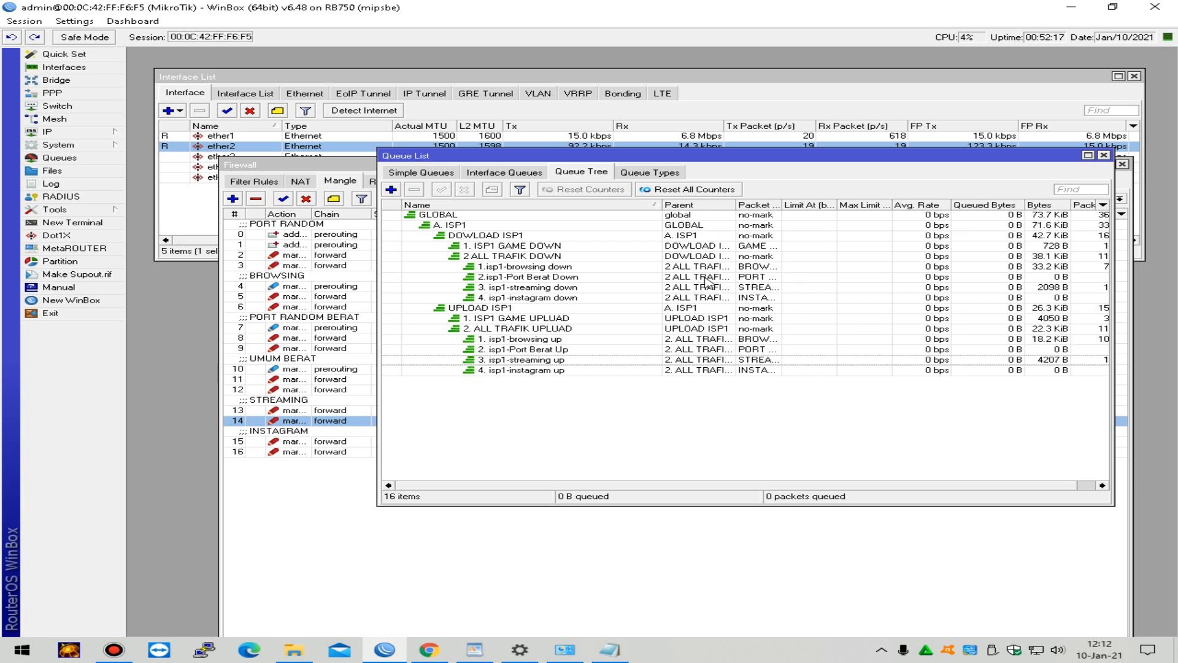
Step: Hide the Parent, Packet Marks, Limit At and Max Limit columns in the queue tree list
right_click(661, 403)
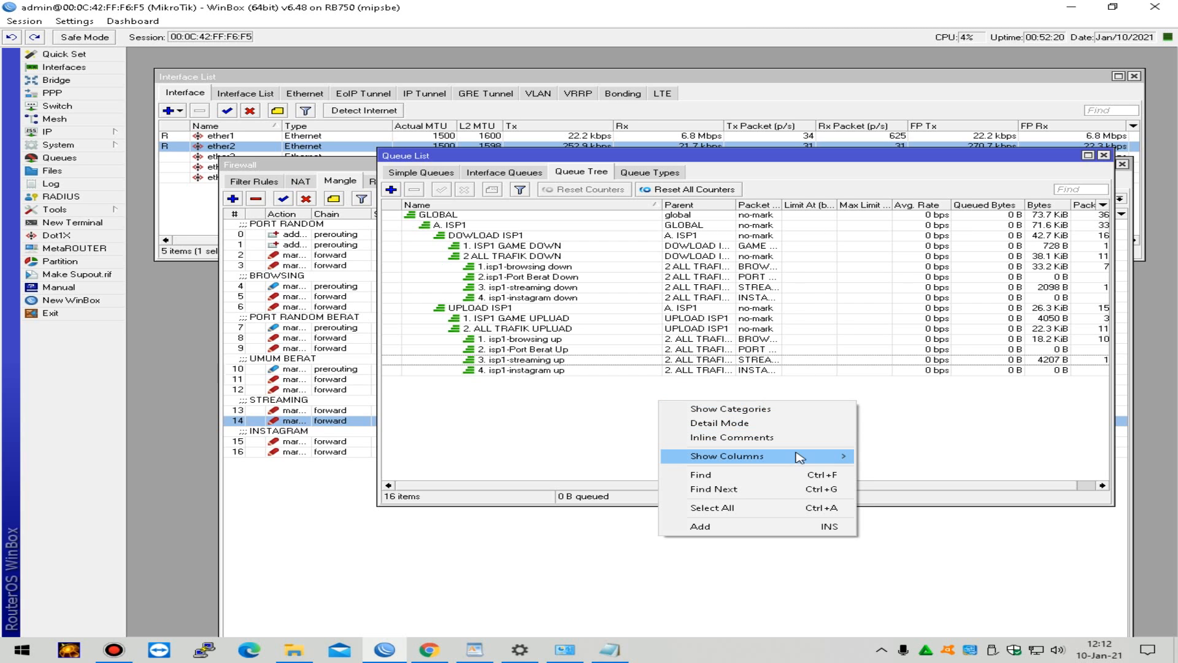
mouse_move(798, 455)
click(899, 214)
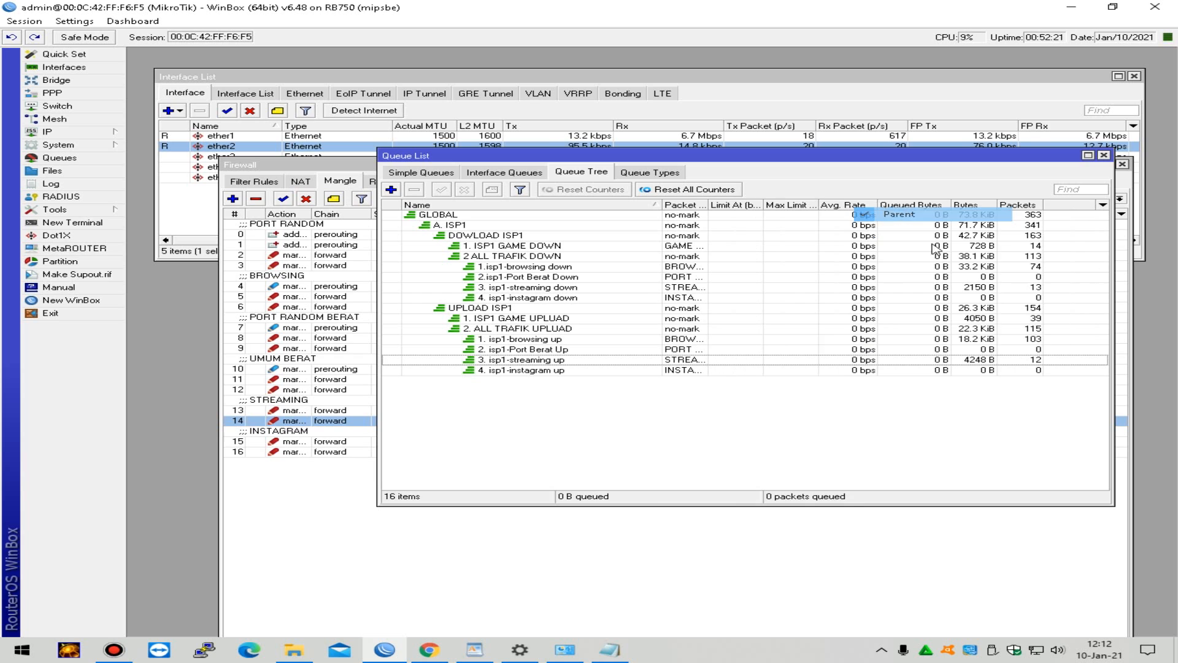
right_click(659, 423)
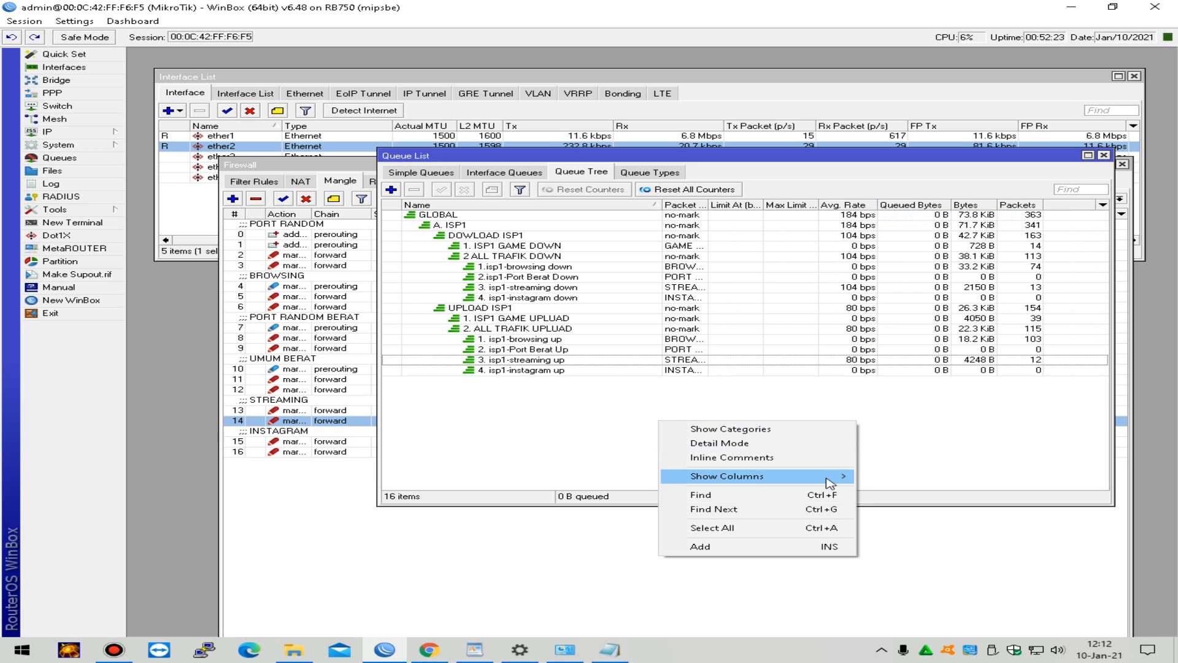
mouse_move(831, 475)
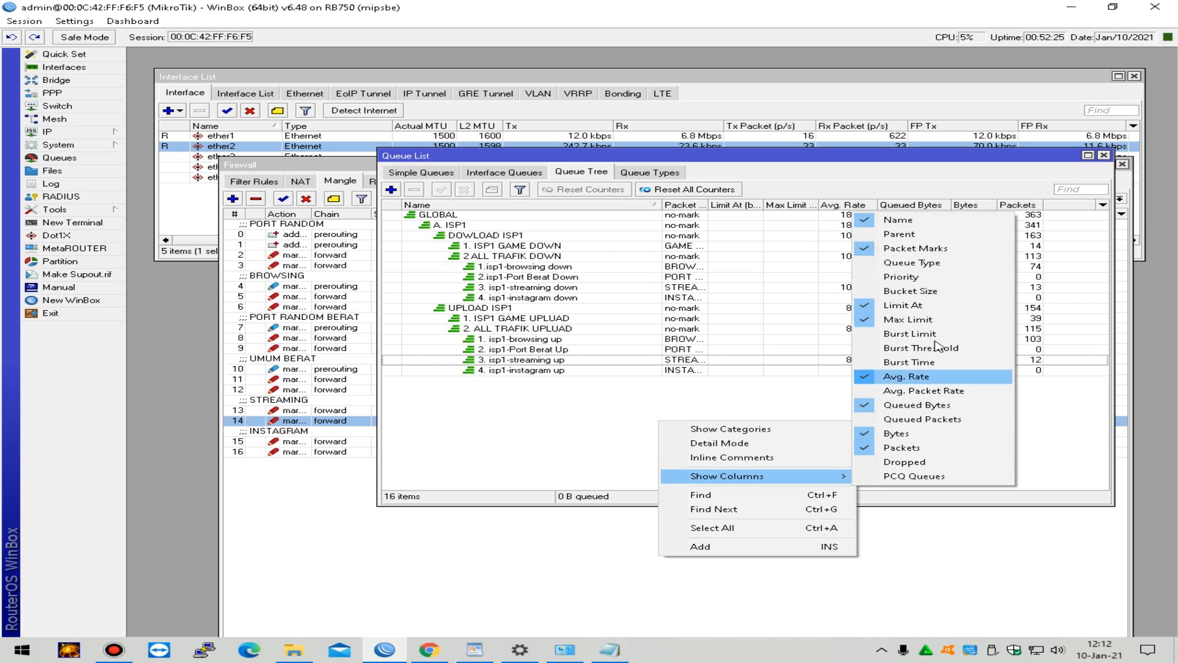
click(907, 249)
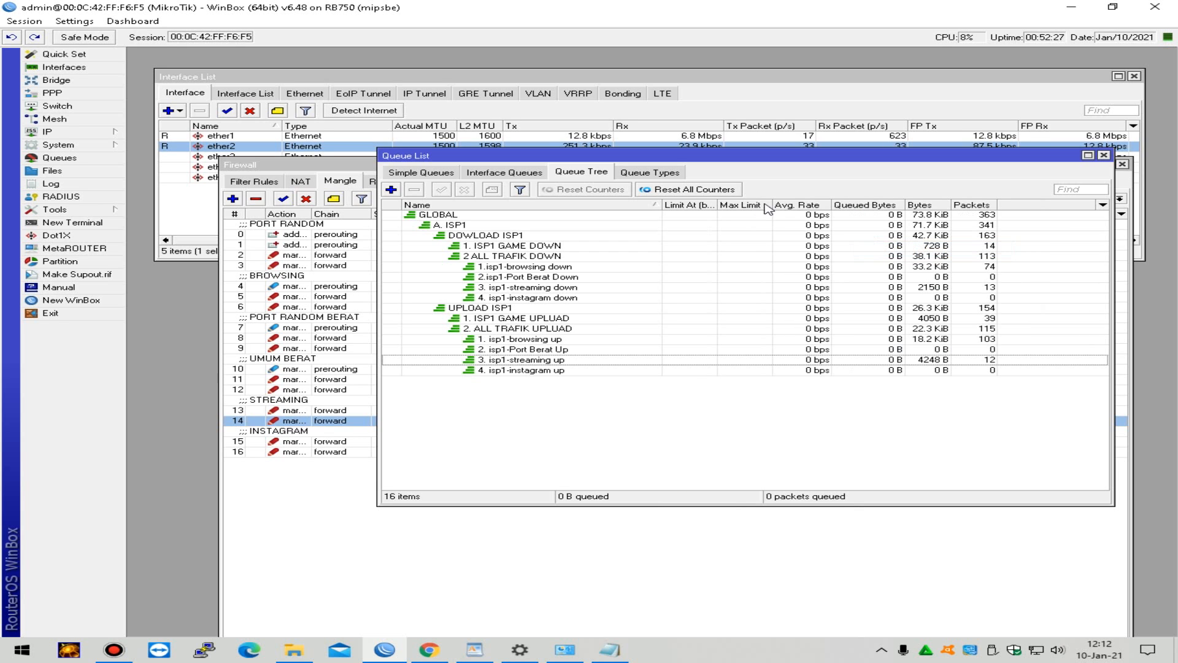
right_click(717, 435)
mouse_move(798, 489)
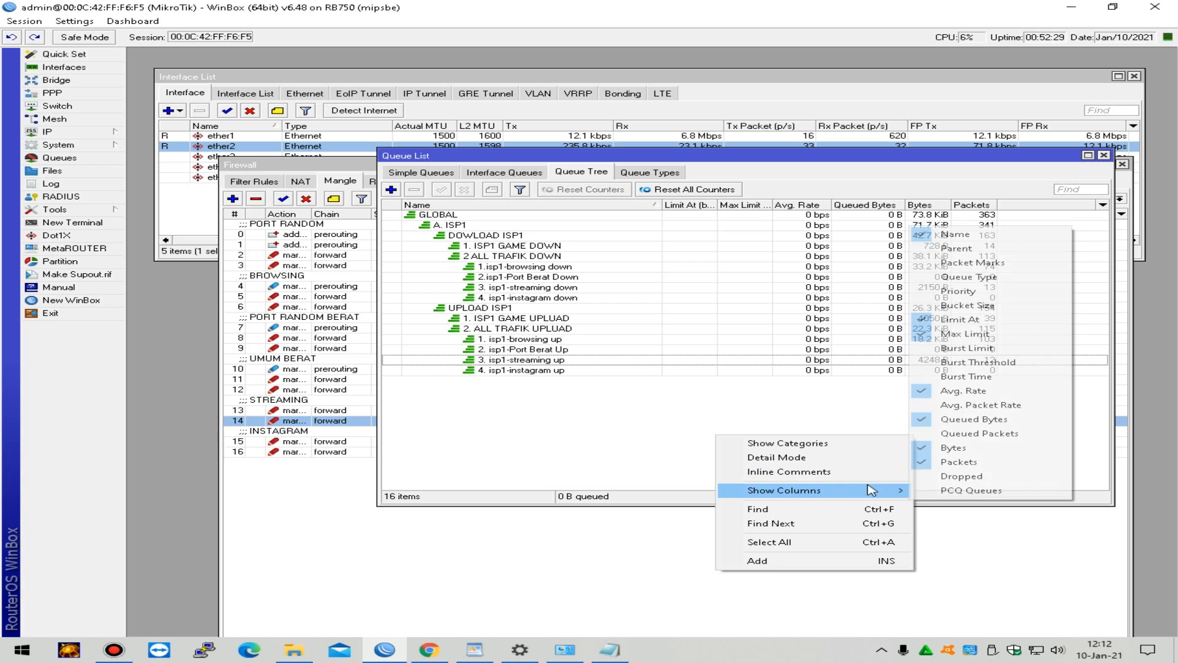
click(959, 320)
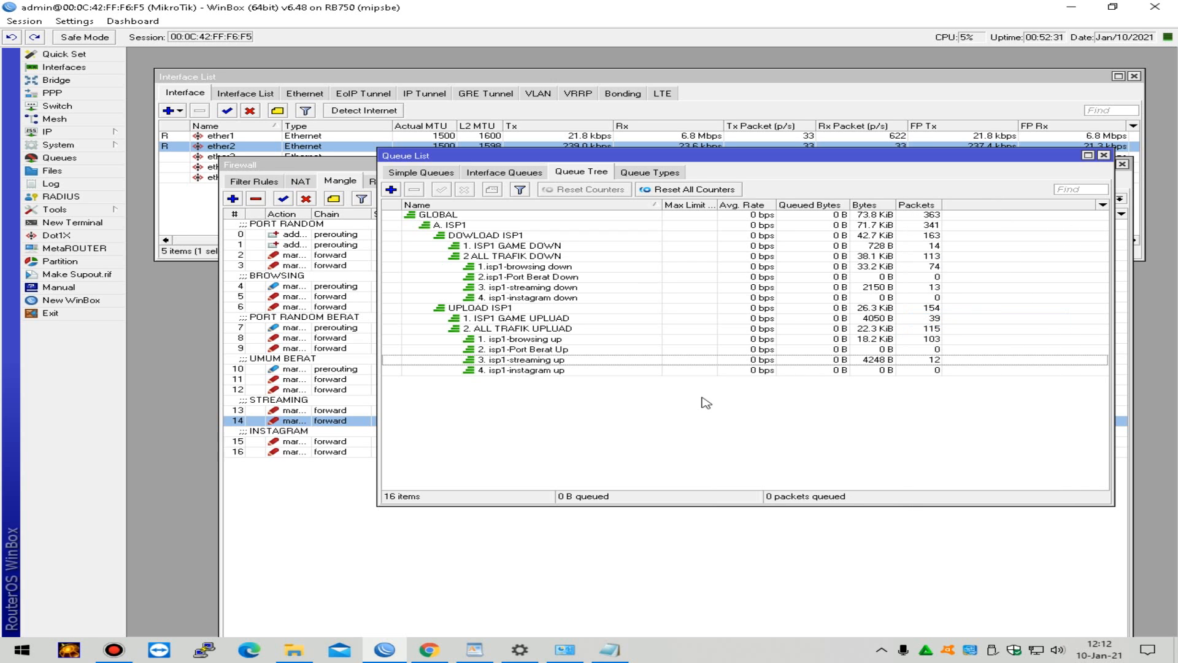
right_click(705, 400)
mouse_move(844, 452)
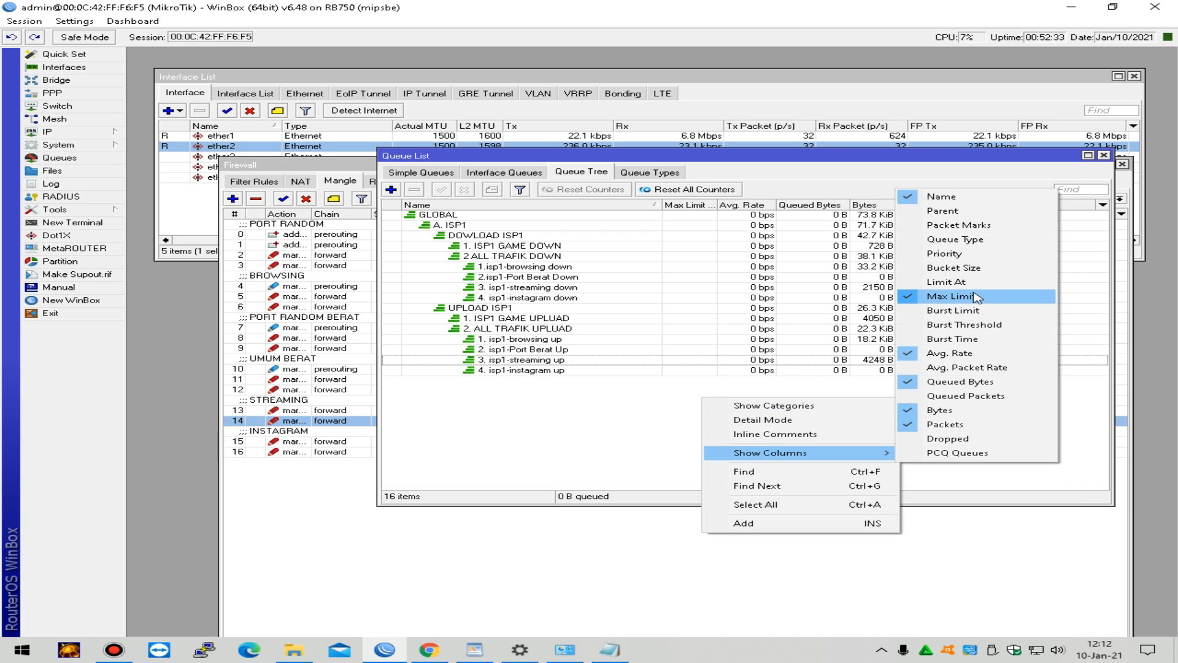
click(998, 299)
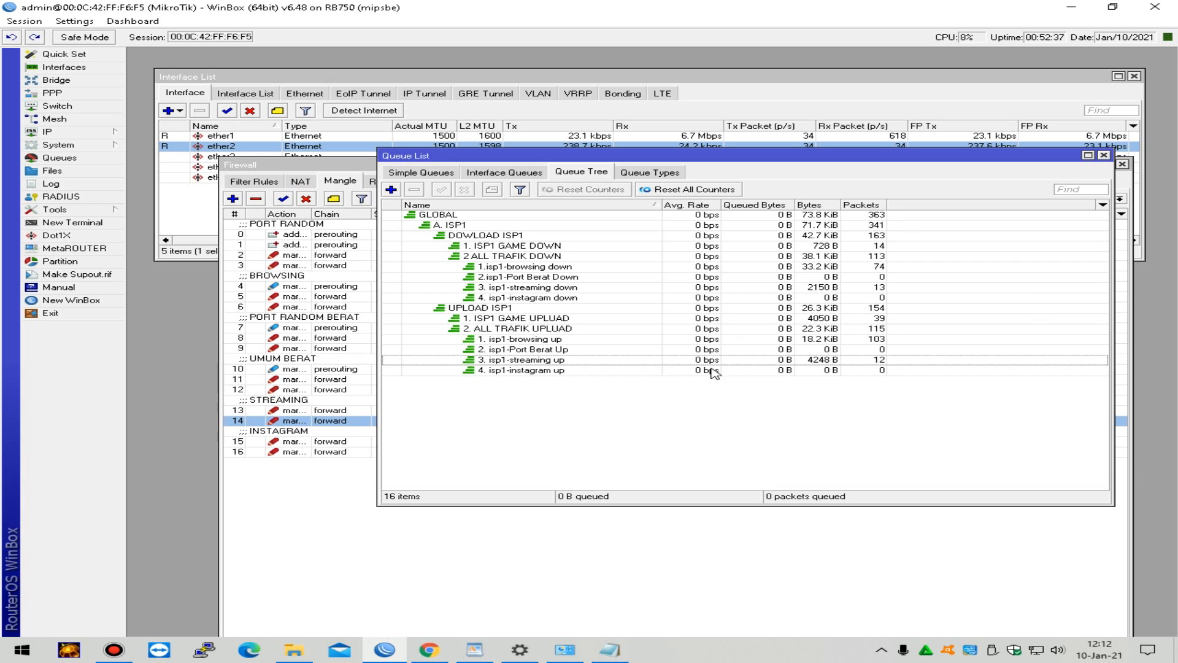
Step: Select the isp1-streaming down and isp1-streaming up queues together in the queue tree
click(638, 342)
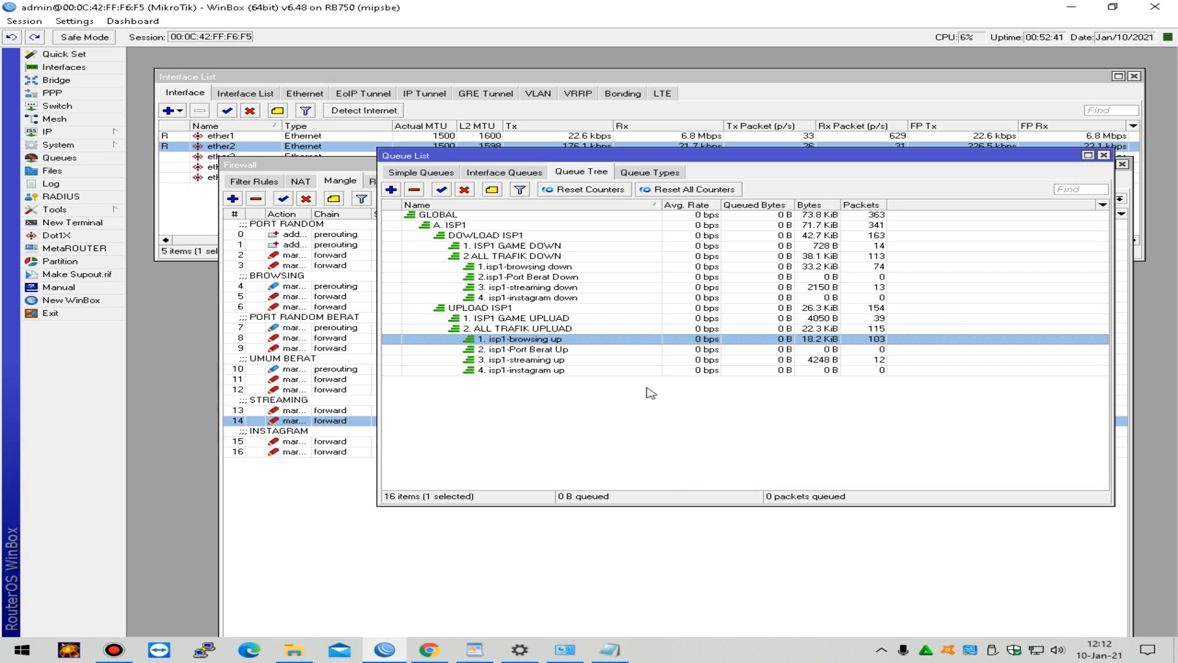
click(583, 288)
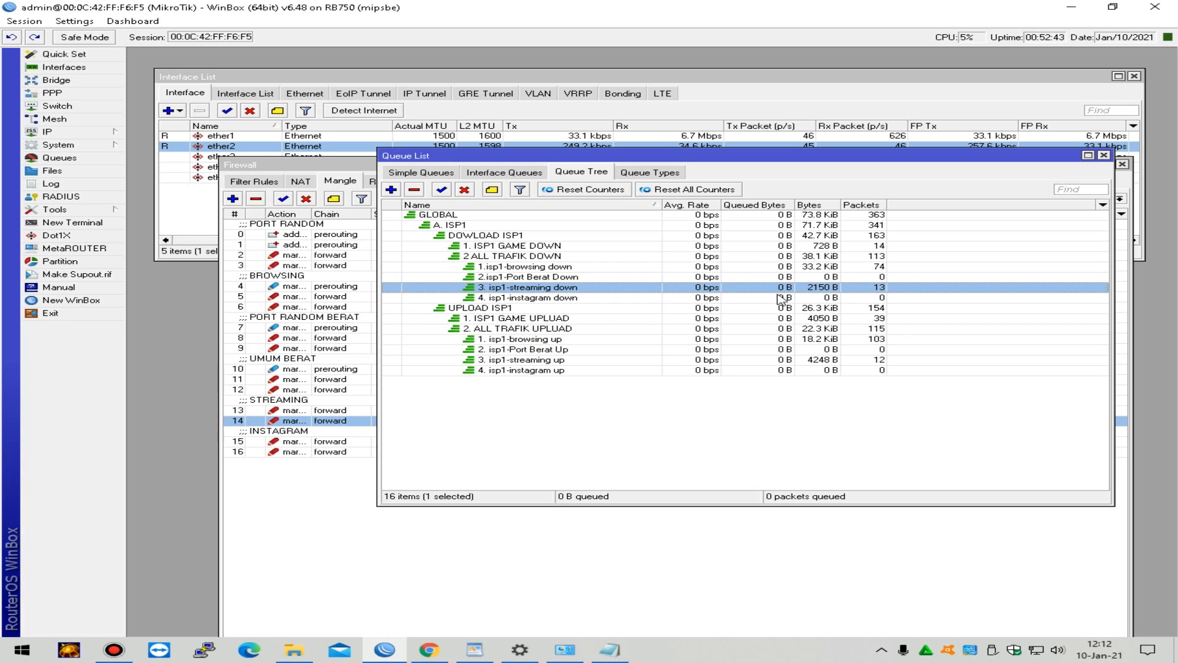
ctrl+click(665, 360)
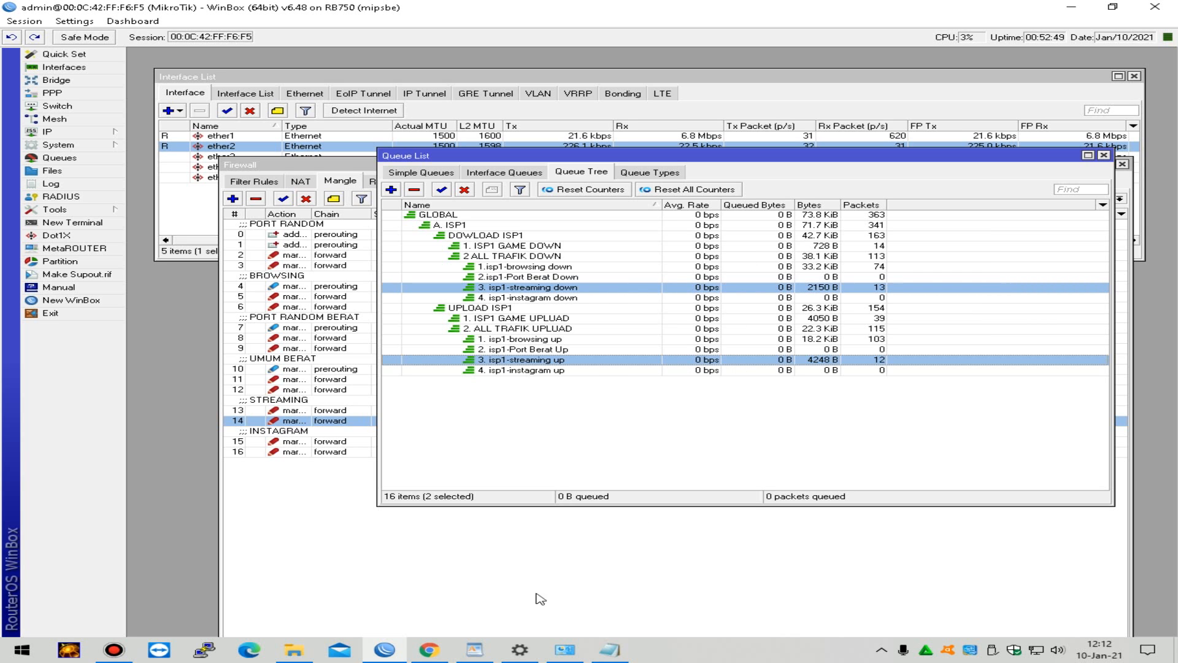
Step: Switch to Chrome and play the uploaded YouTube video "Lanjutan (Seting STB MNC Play) Cara Seting Part.2" to generate streaming traffic
click(429, 649)
scroll(718, 448, down, 3)
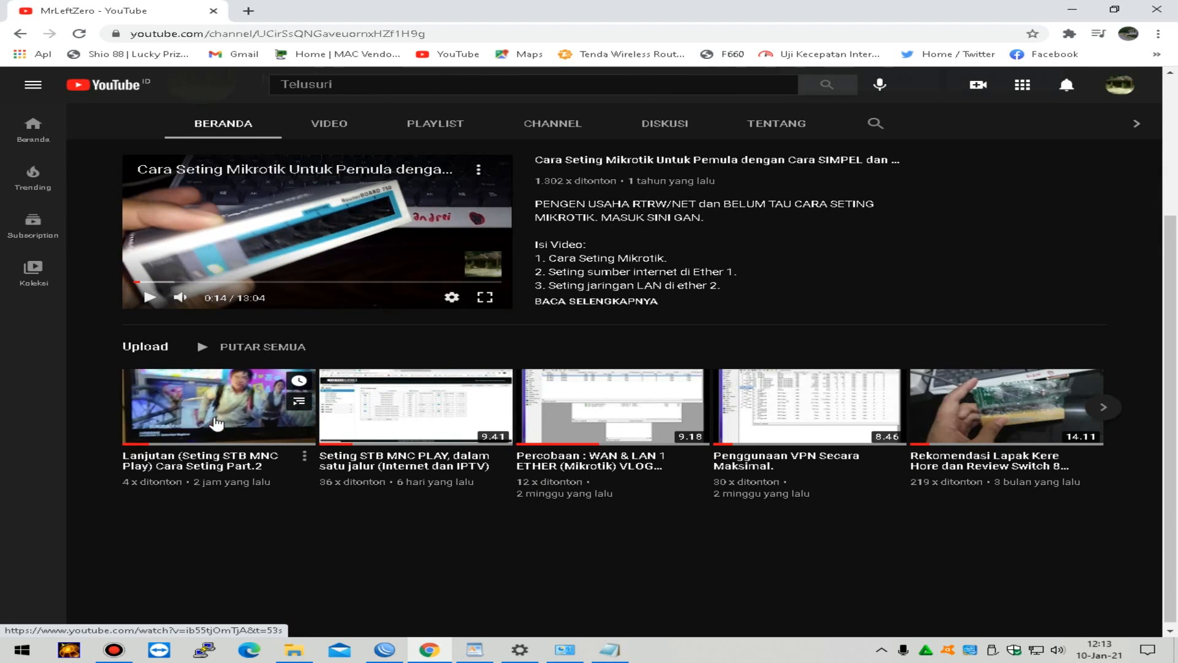
click(216, 423)
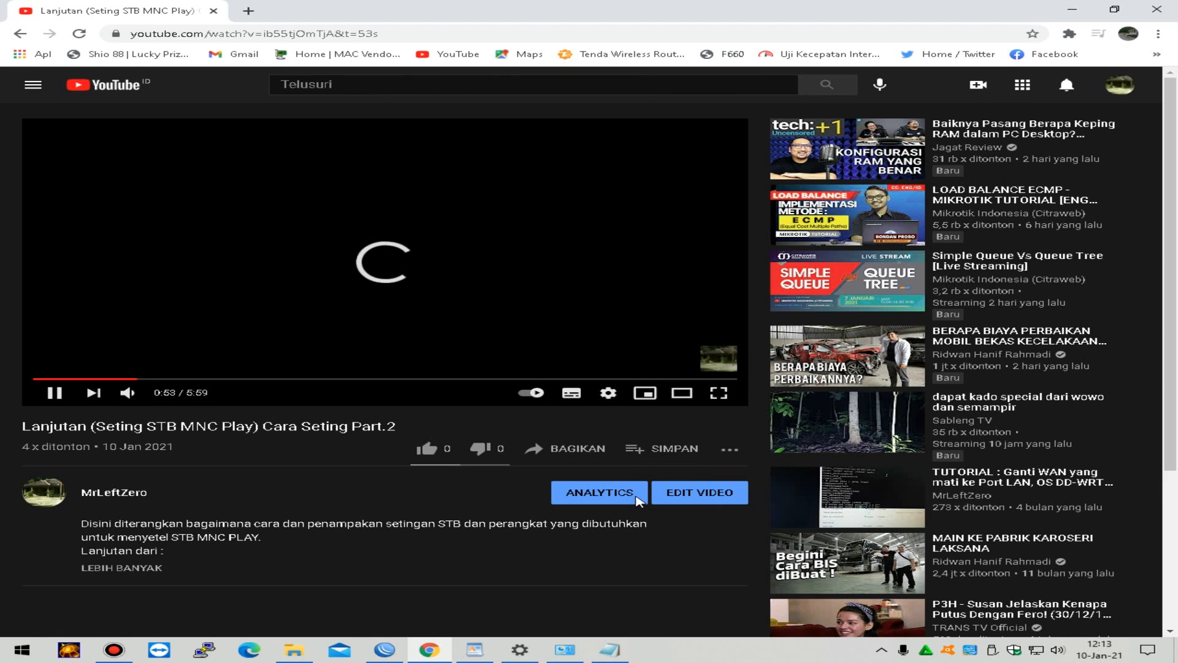
Step: Switch to WinBox and examine traffic on the STREAMING mangle rules and streaming queues, widening the queue tree's Bytes column
click(384, 652)
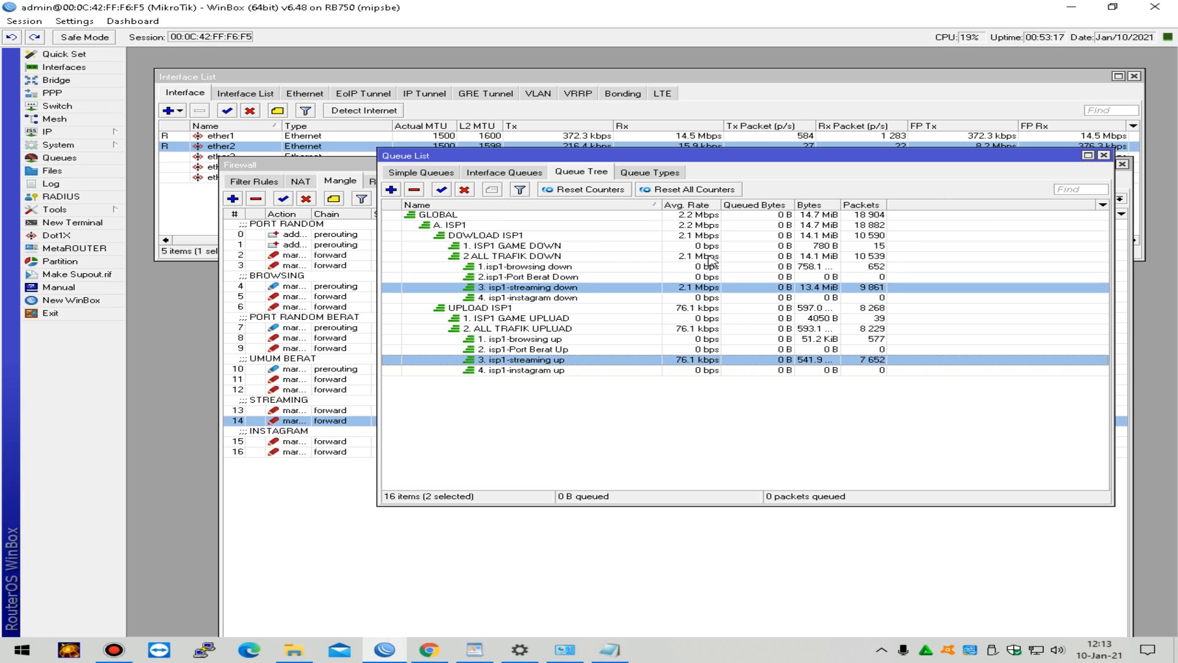
click(460, 553)
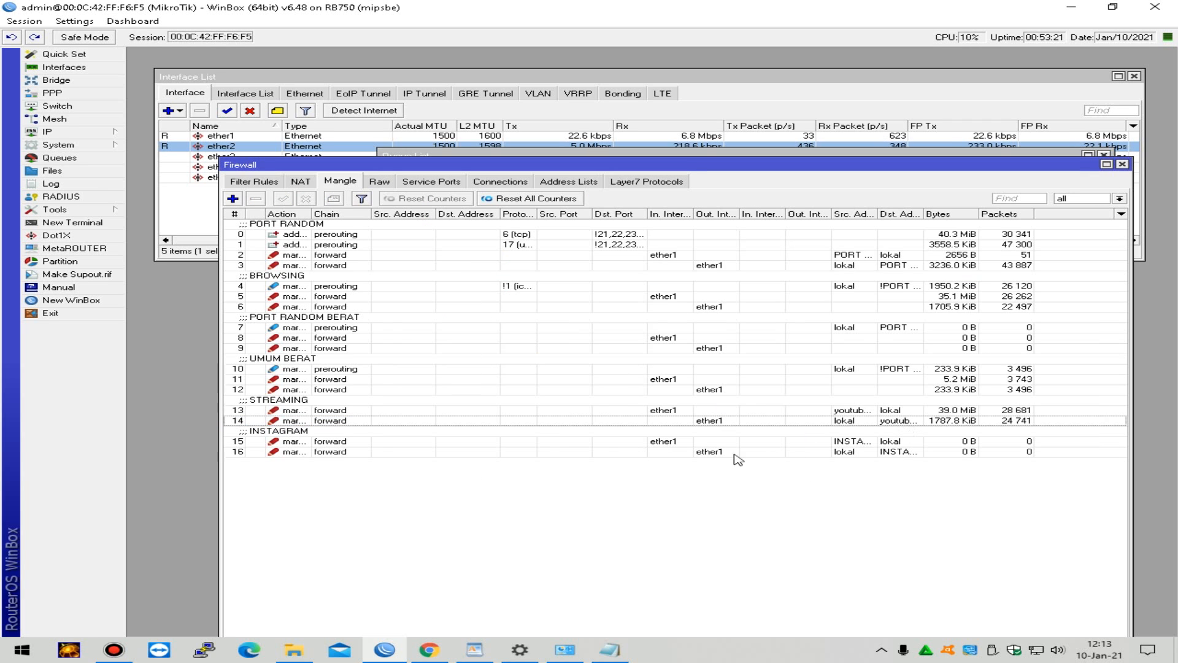
click(913, 422)
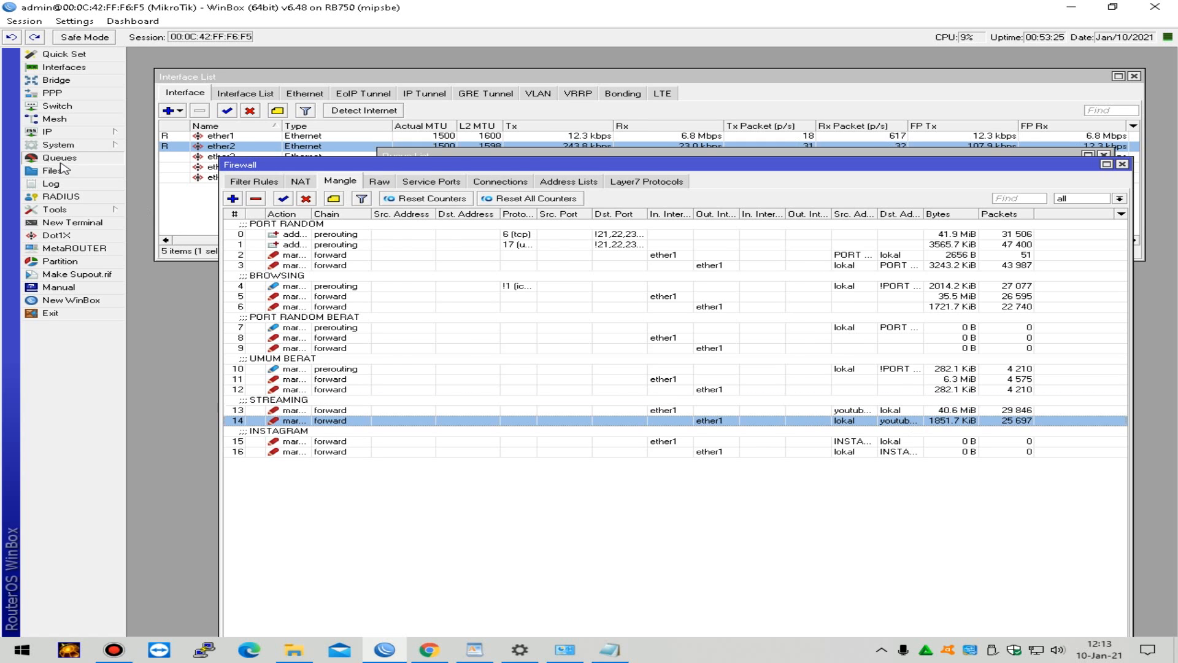
click(74, 158)
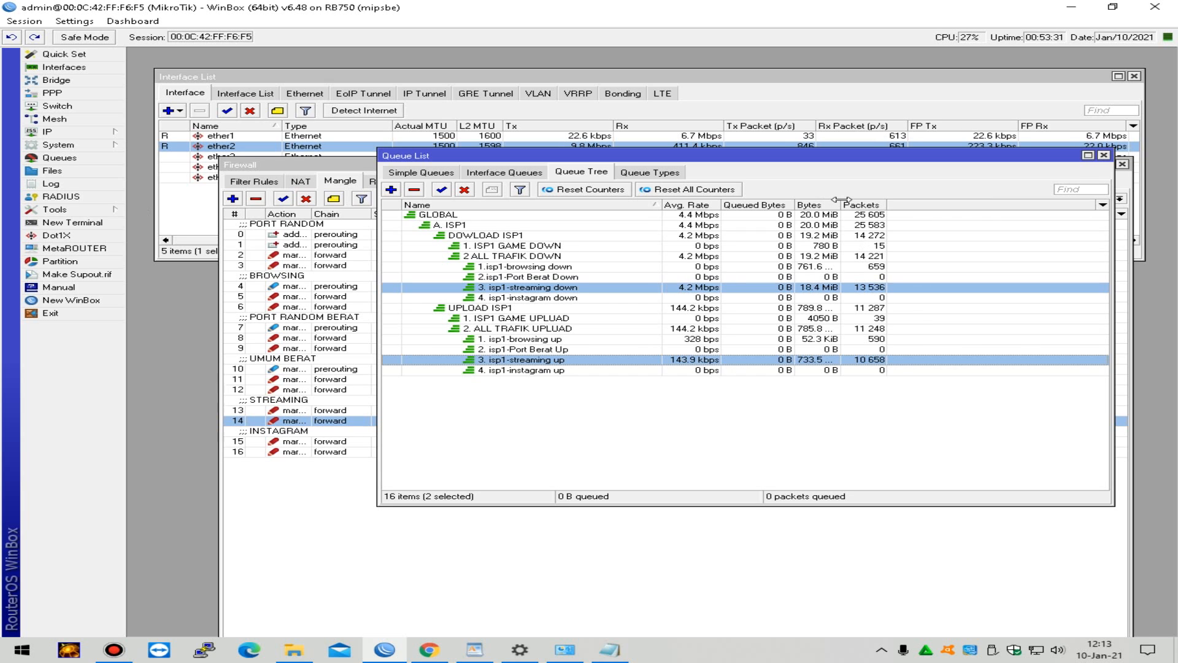
drag(840, 204, 927, 203)
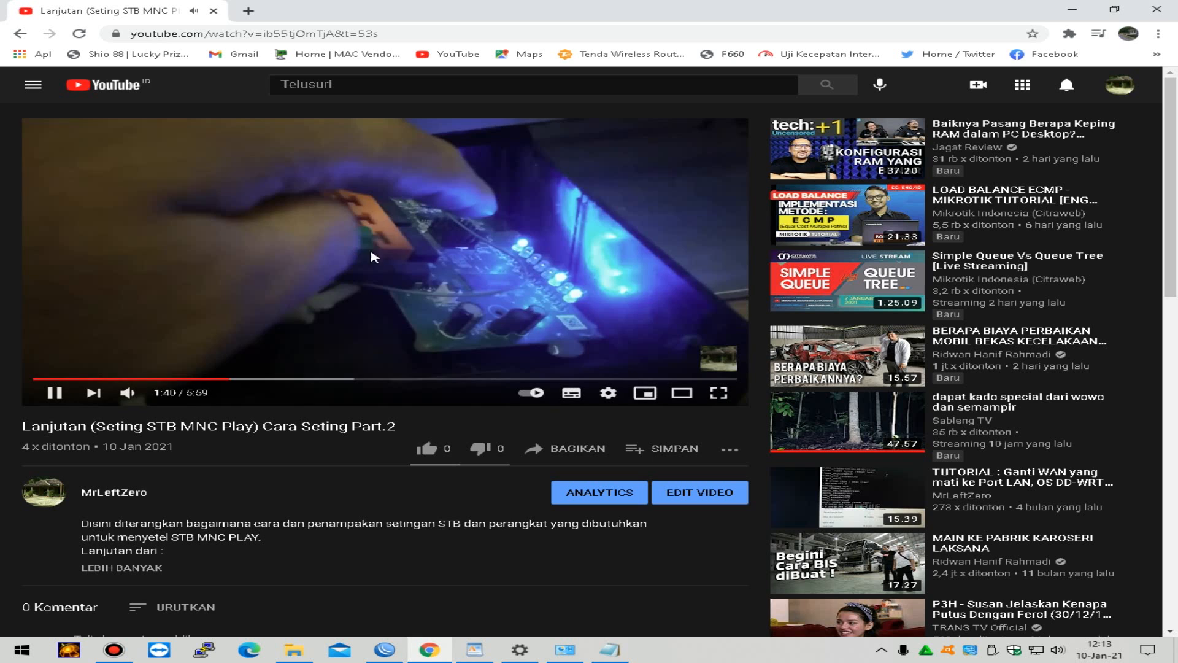
Step: Pause the YouTube video and minimize Chrome to return to WinBox
click(375, 261)
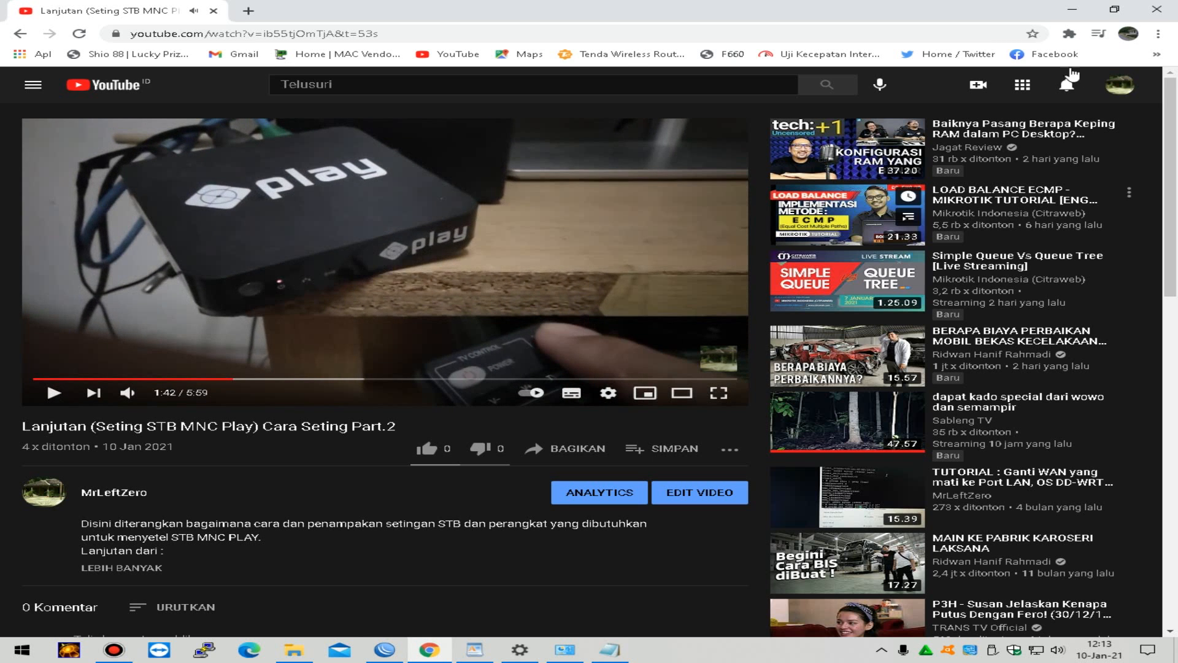
click(1075, 9)
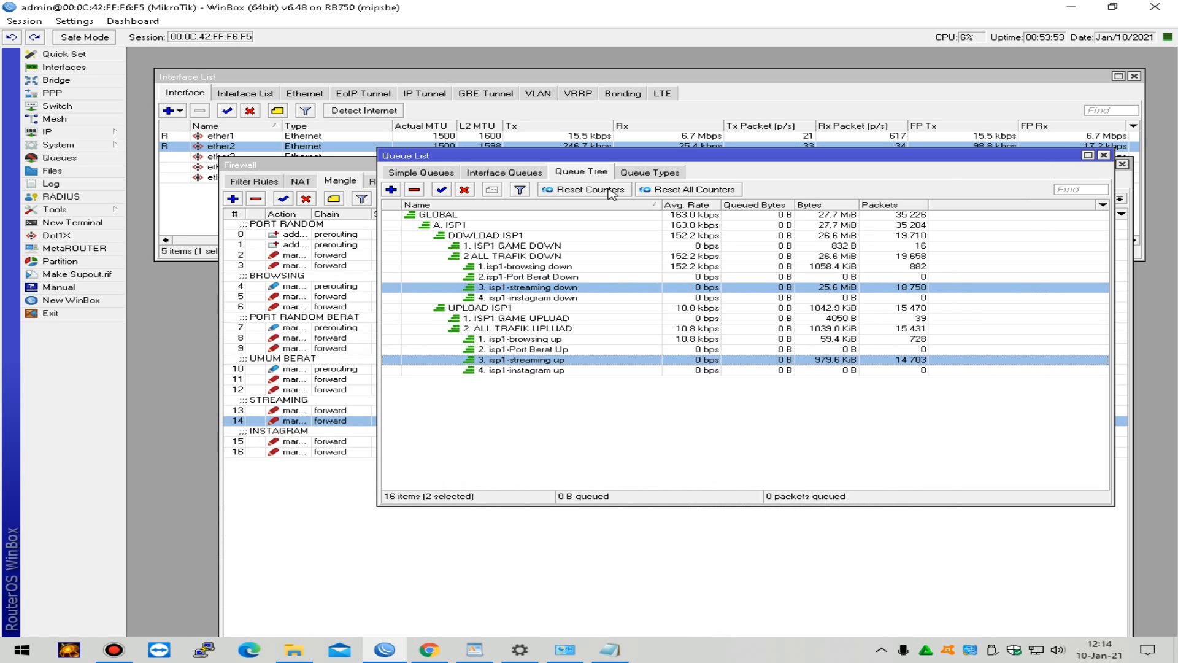
Step: Start a new simple queue named ALL TRAFIK with the target 120.0.0.0/24
click(422, 173)
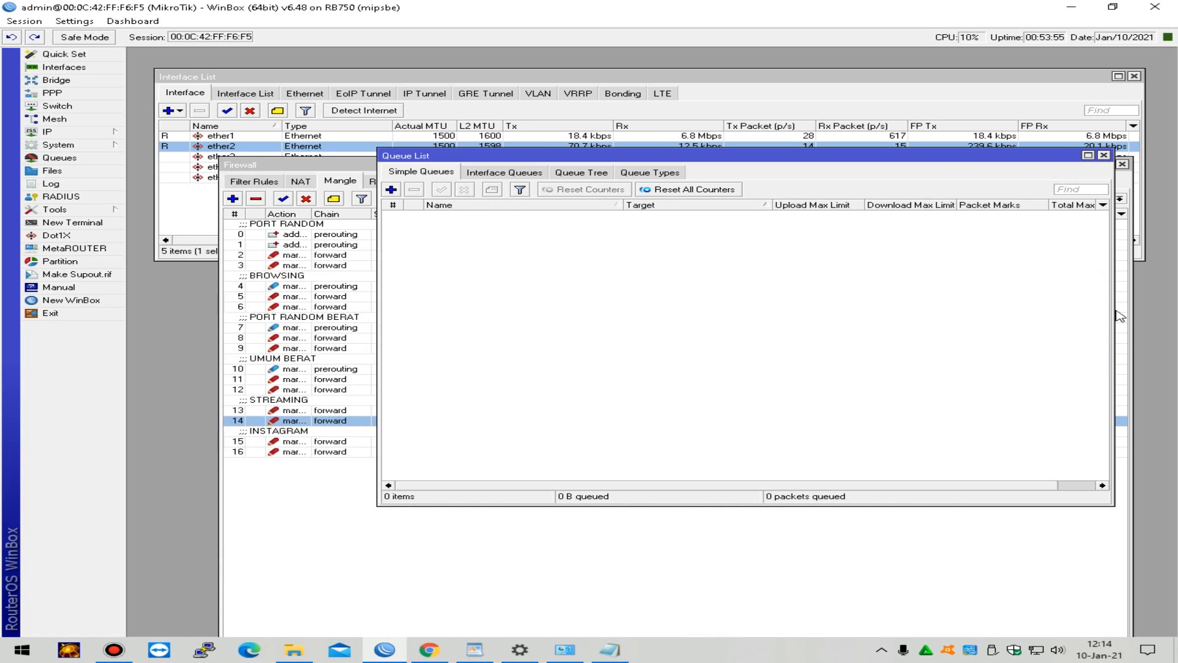
click(390, 191)
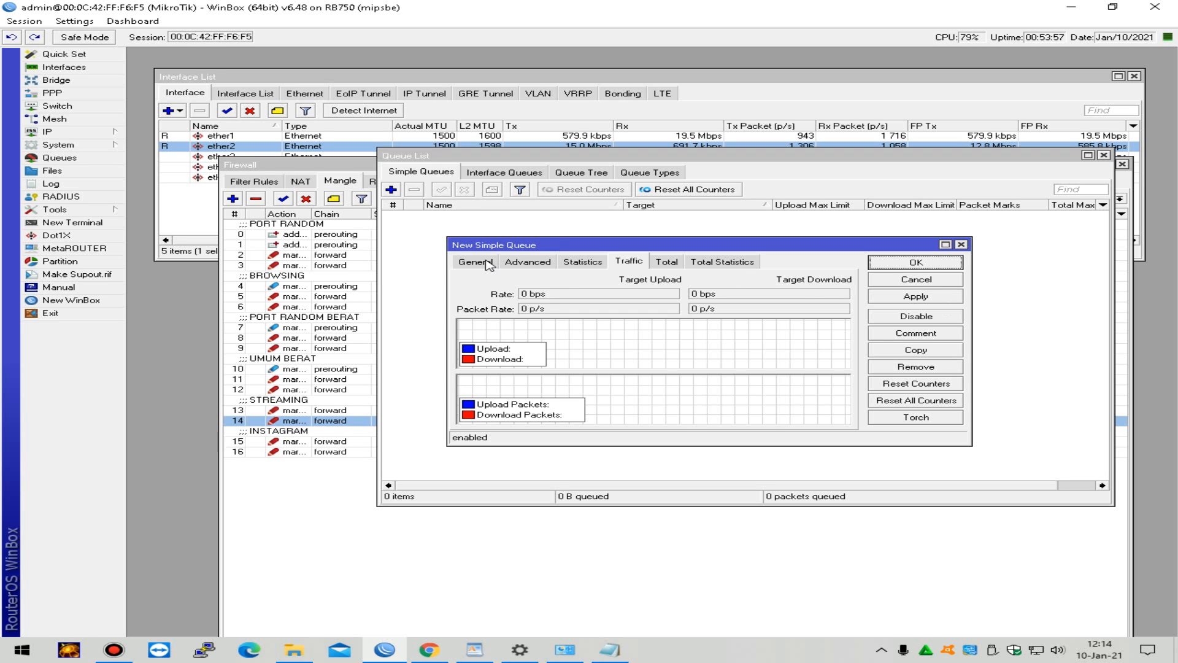
click(490, 263)
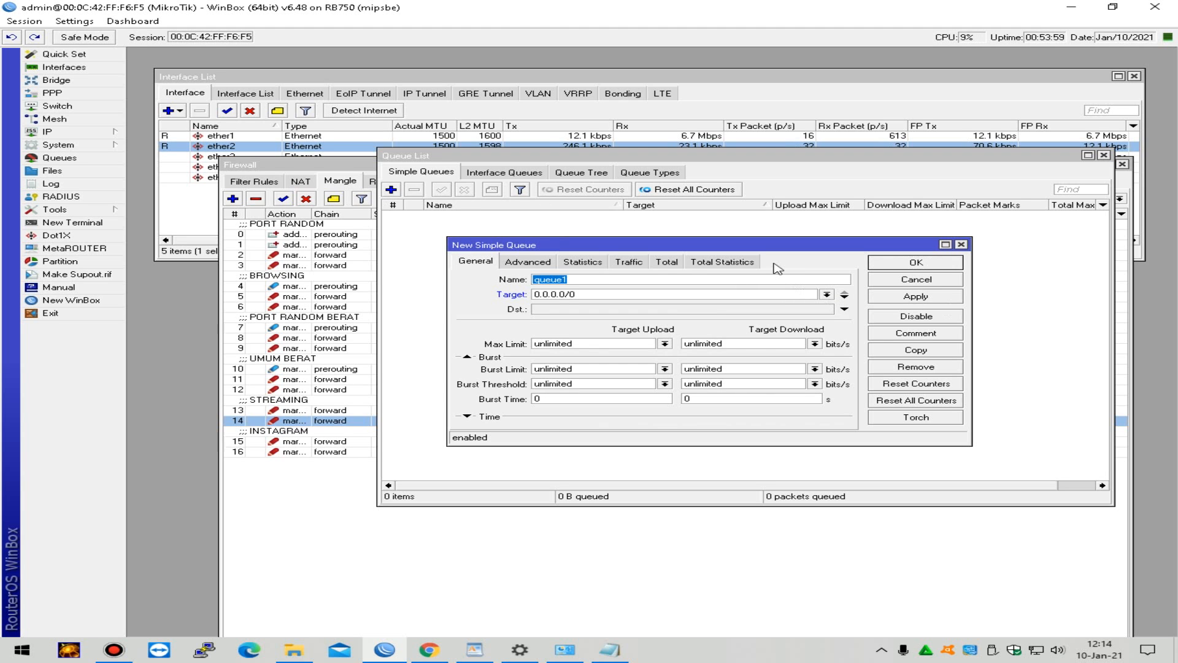
text(ALL TRAFIK)
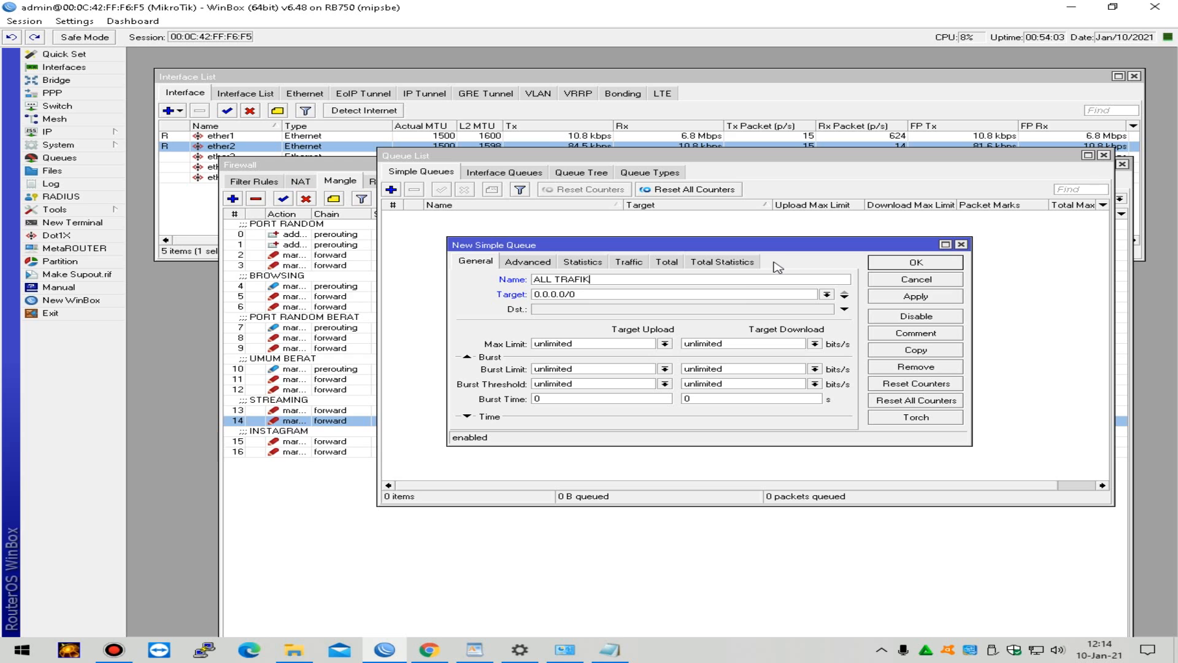
key(Tab)
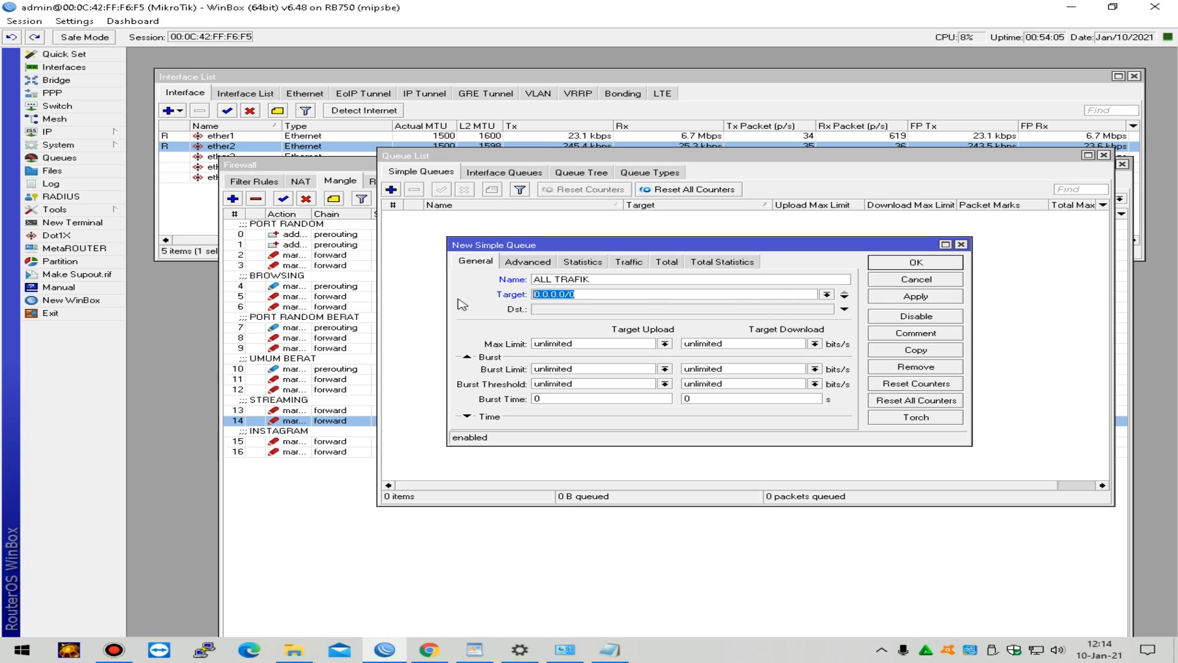
text(120.0.0.0/24)
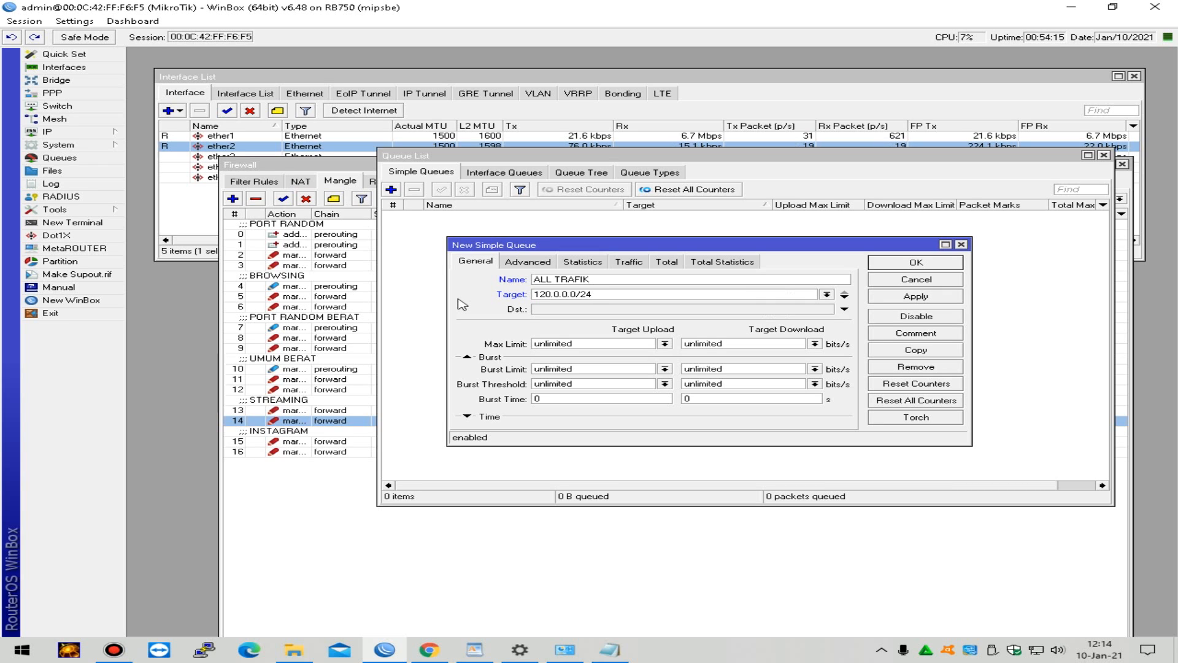
Step: Add the packet marks BROWSING DOWN ISP1 and BROWSING UP ISP1 to the new queue's advanced settings
click(531, 262)
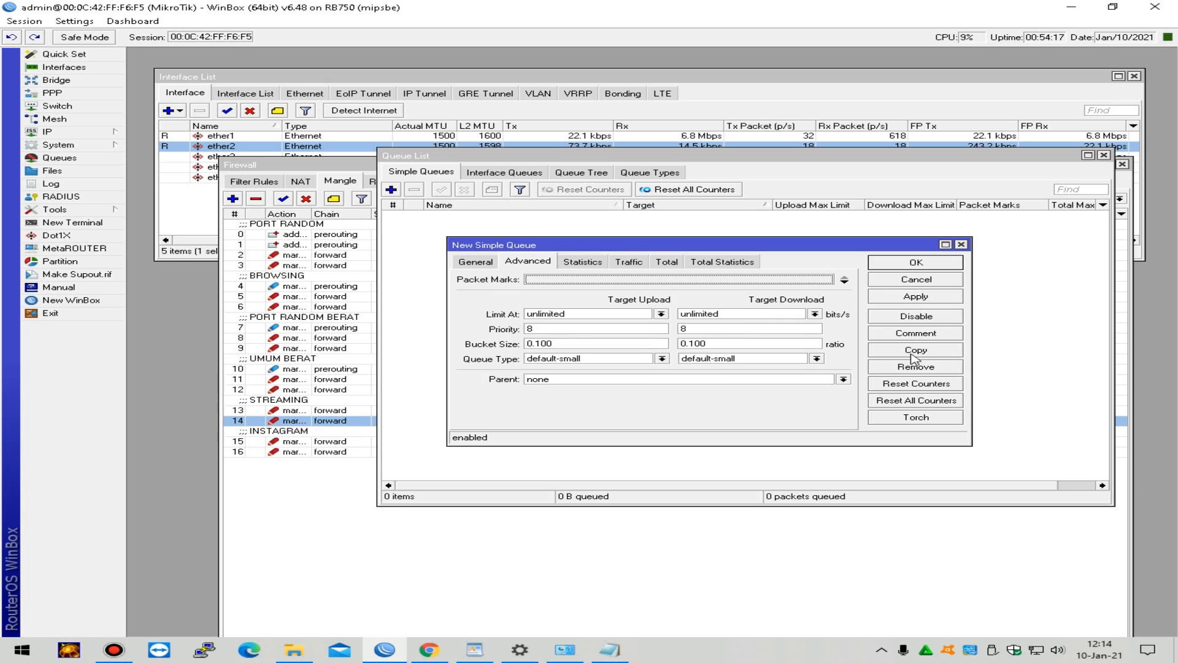
click(765, 280)
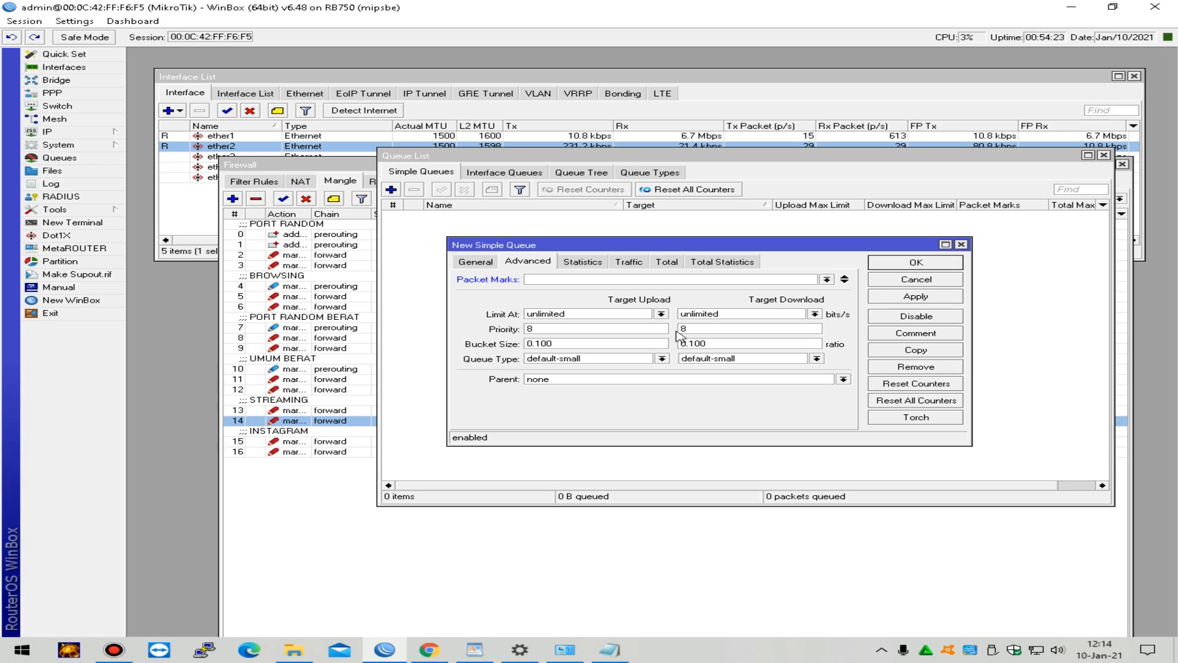
click(827, 279)
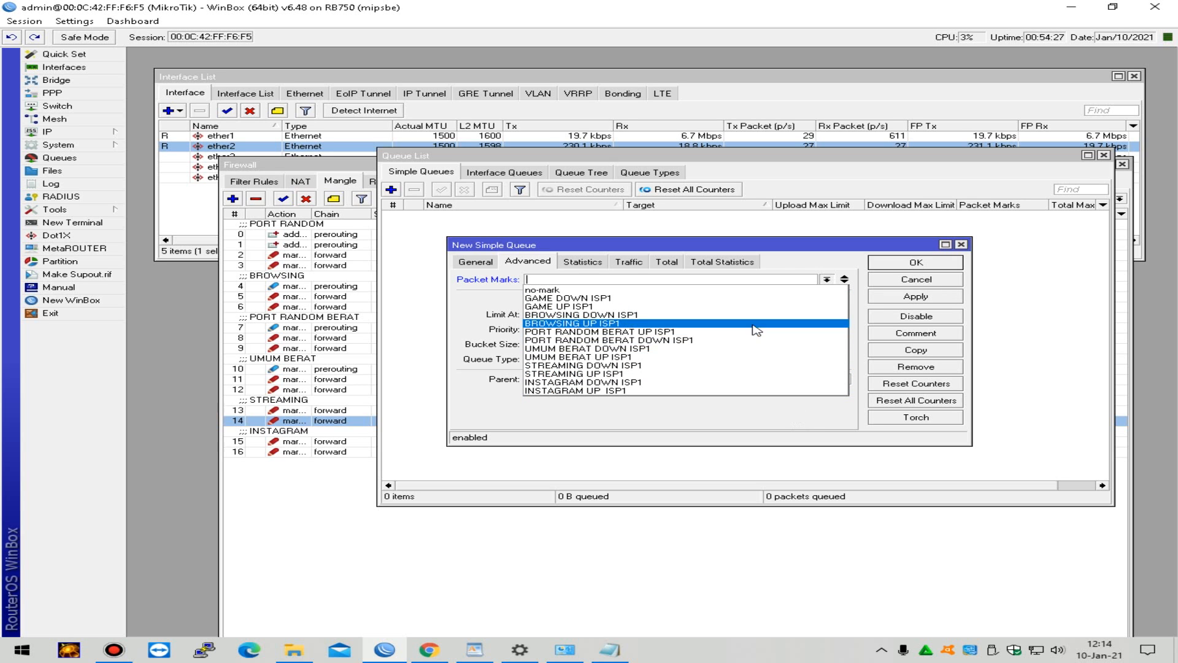
click(696, 314)
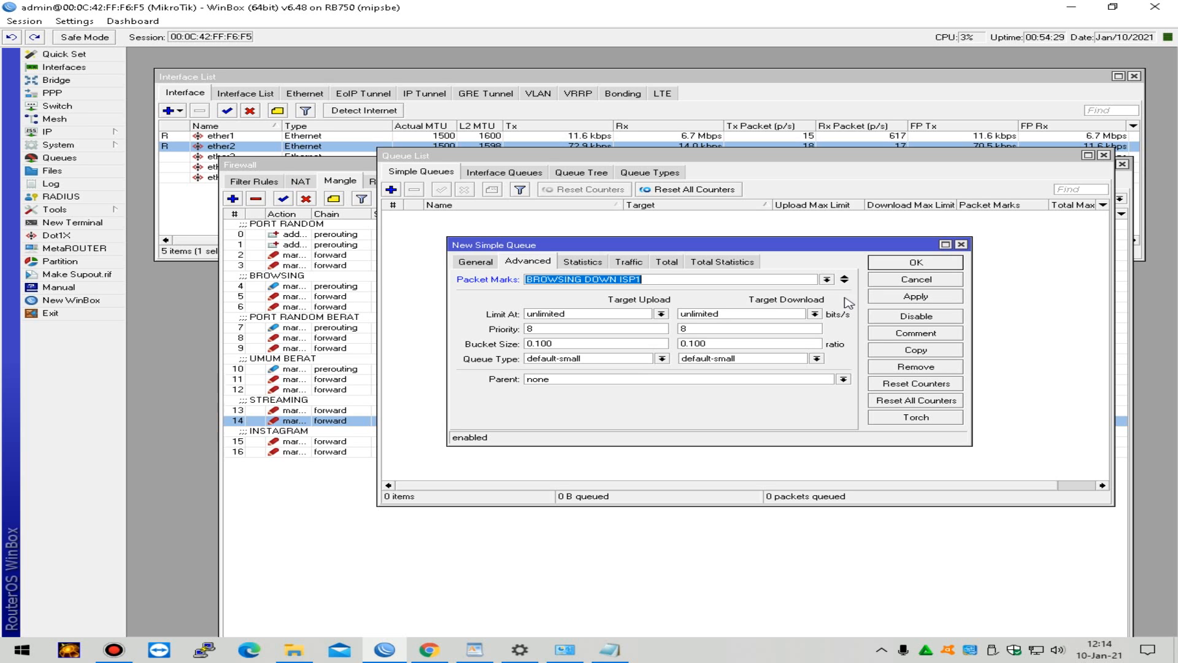
click(844, 279)
click(826, 293)
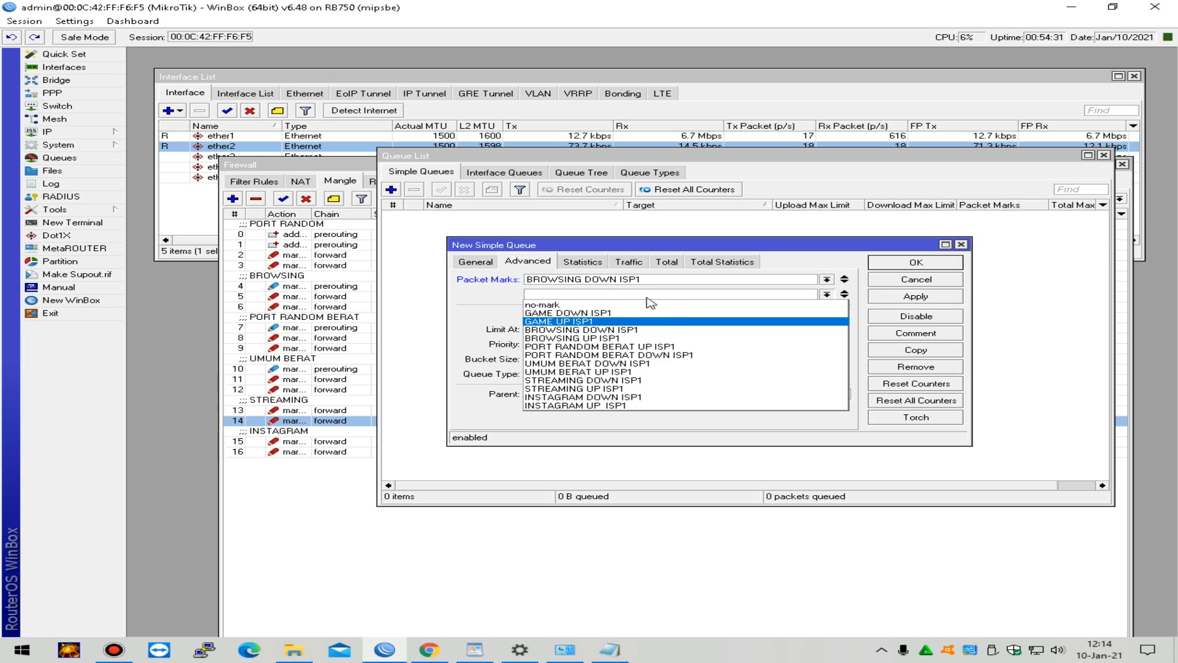
click(675, 338)
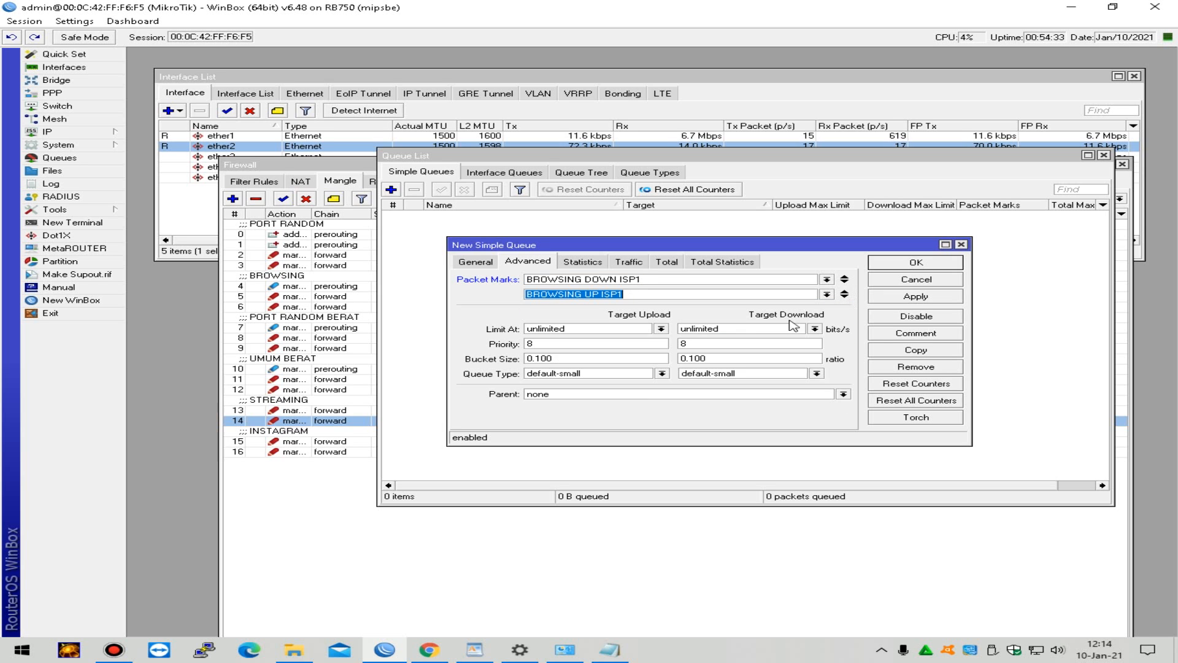
Step: Add the packet marks PORT RANDOM BERAT UP ISP1 and PORT RANDOM BERAT DOWN ISP1 to the queue
click(844, 294)
click(826, 310)
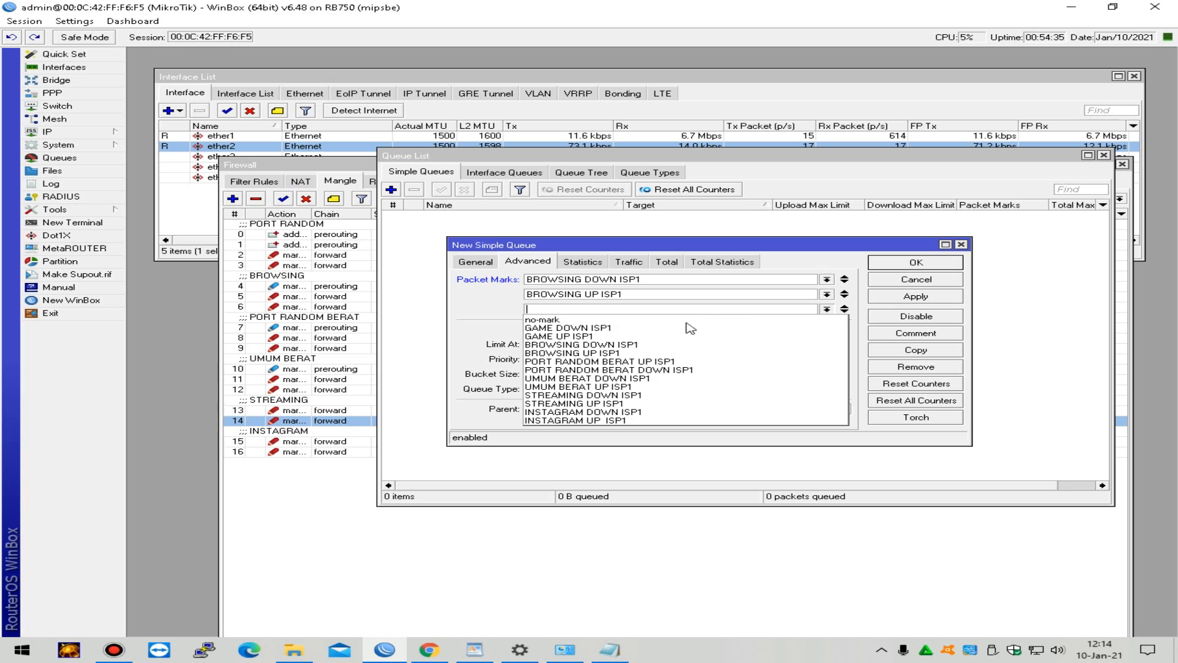
click(791, 370)
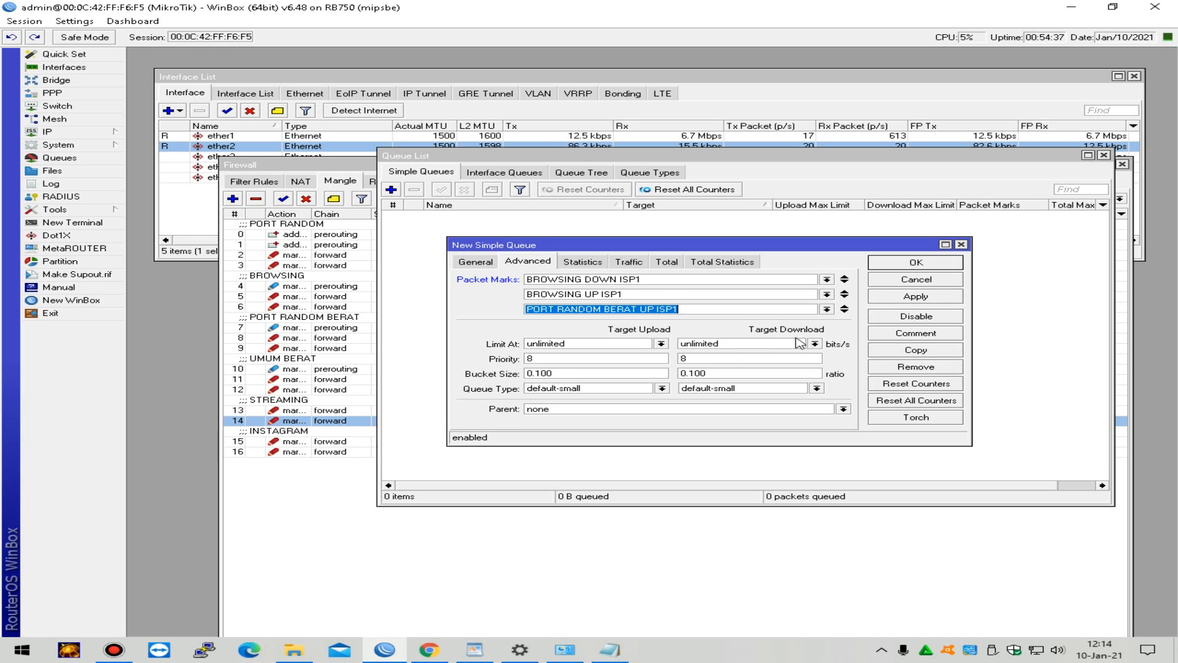
click(844, 309)
click(826, 324)
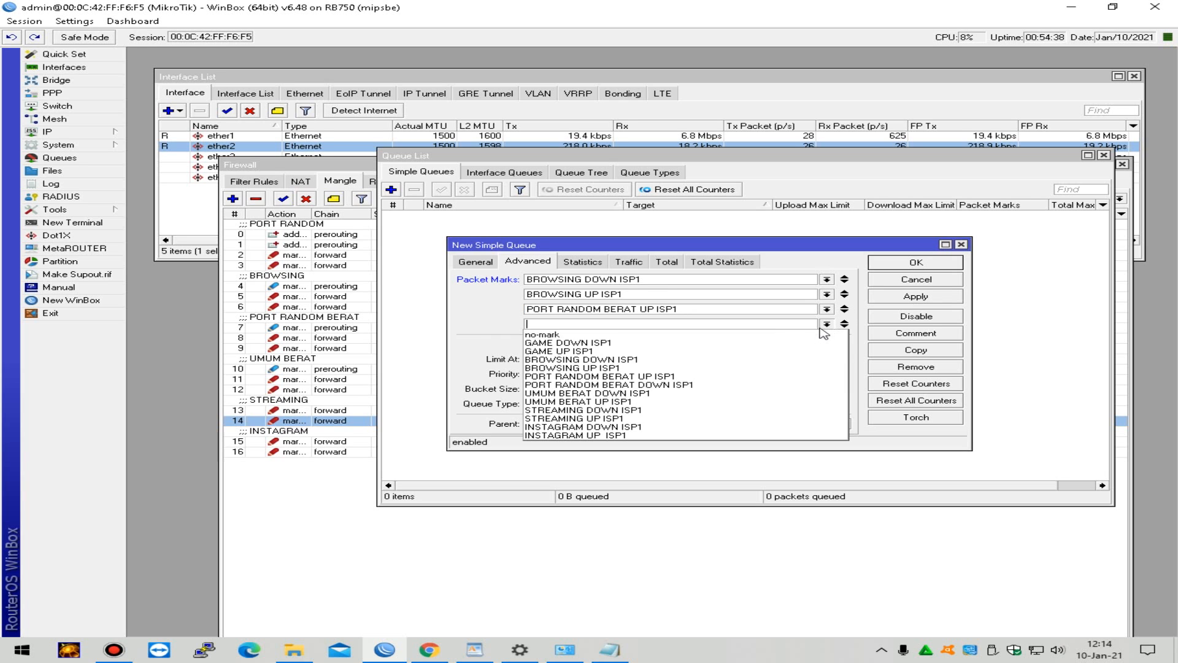
click(710, 385)
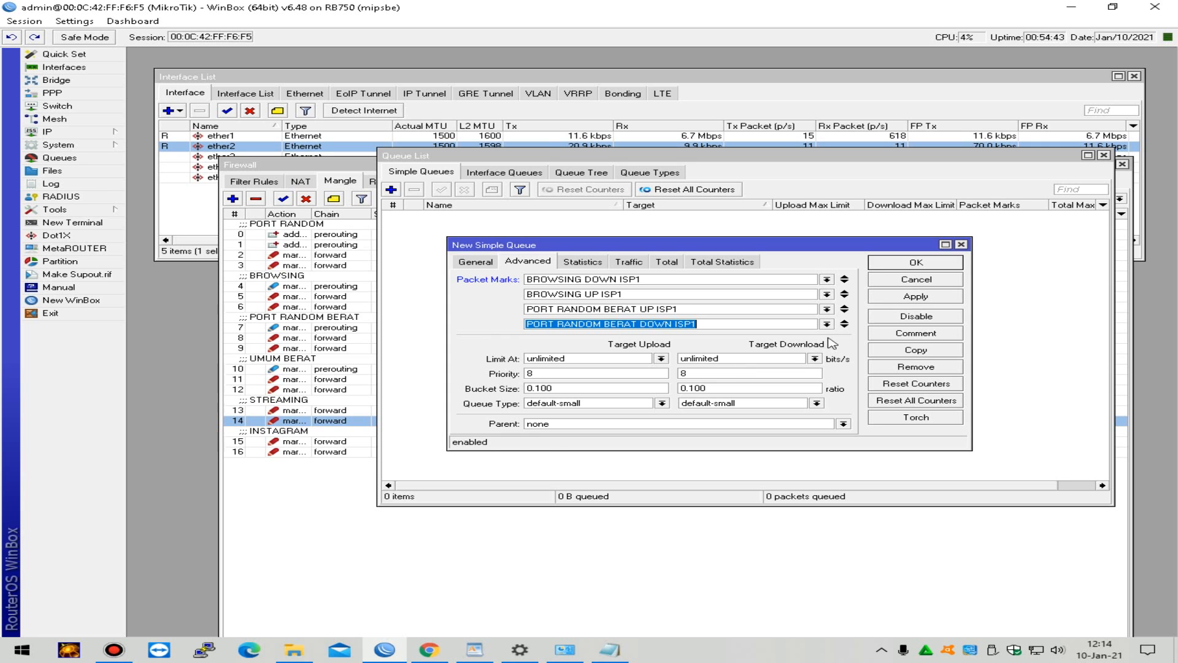
Step: Add the packet marks STREAMING DOWN ISP1 and STREAMING UP ISP1 to the queue
click(845, 326)
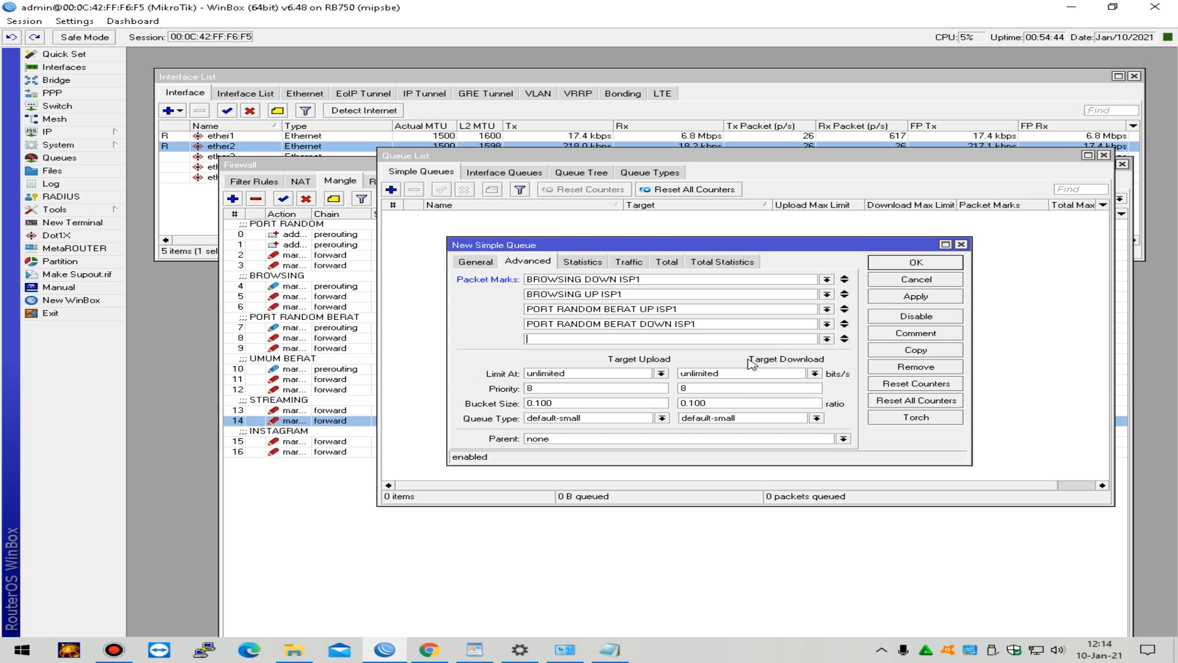
click(827, 339)
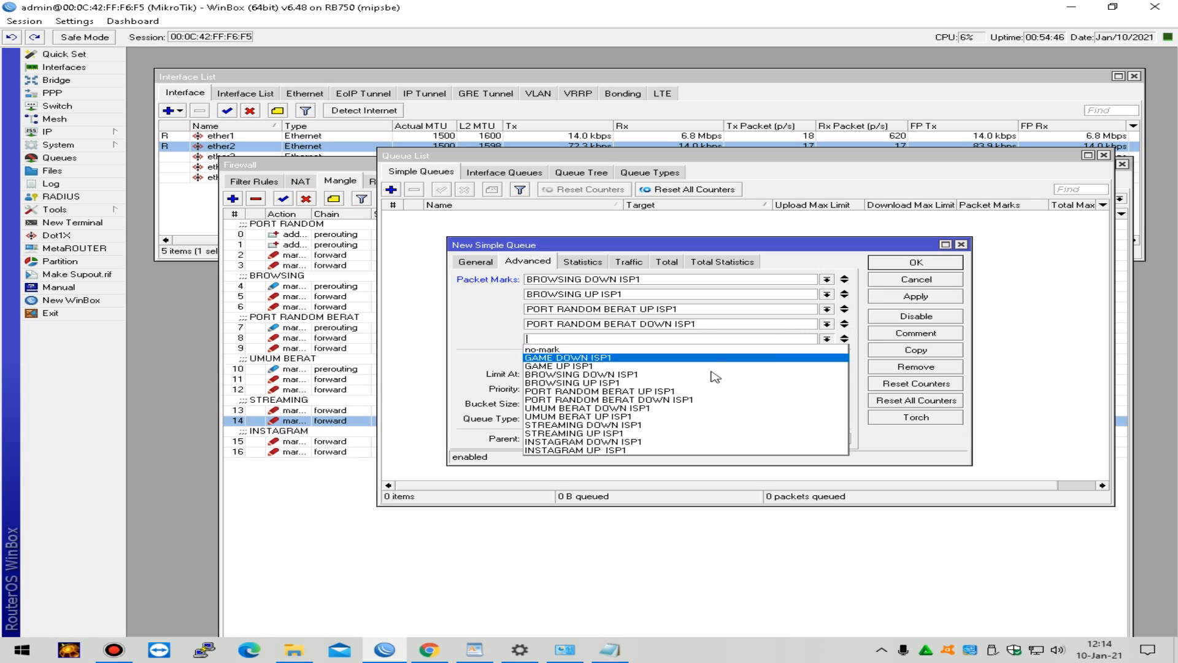
click(686, 425)
click(844, 342)
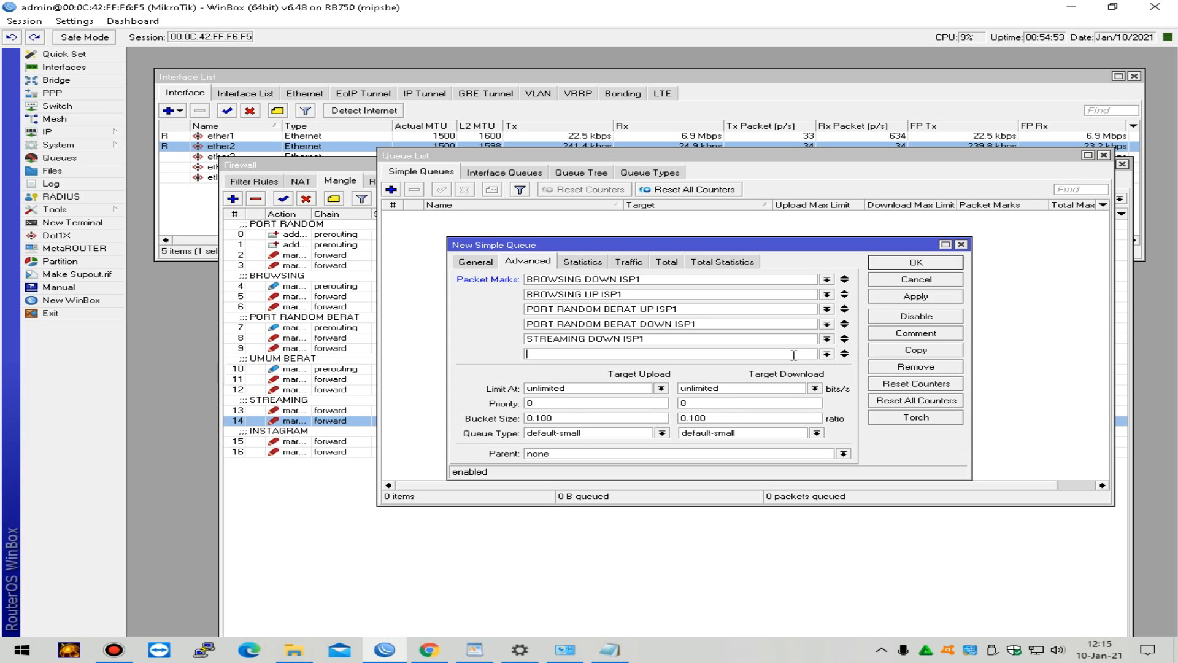
click(826, 354)
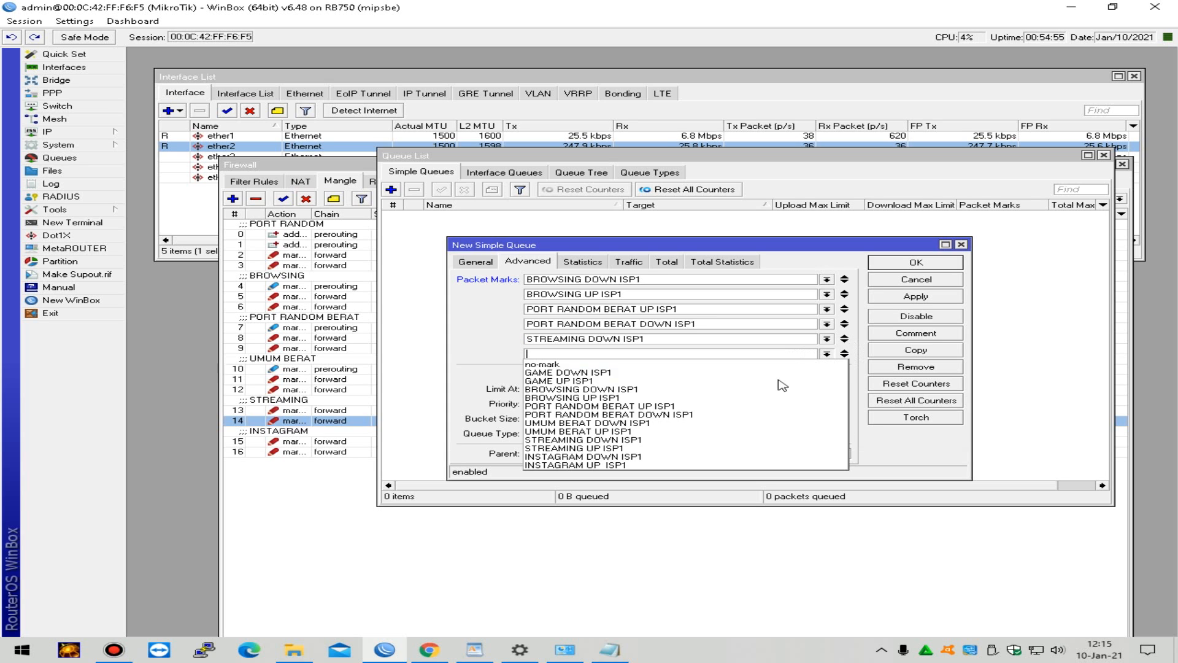
click(677, 450)
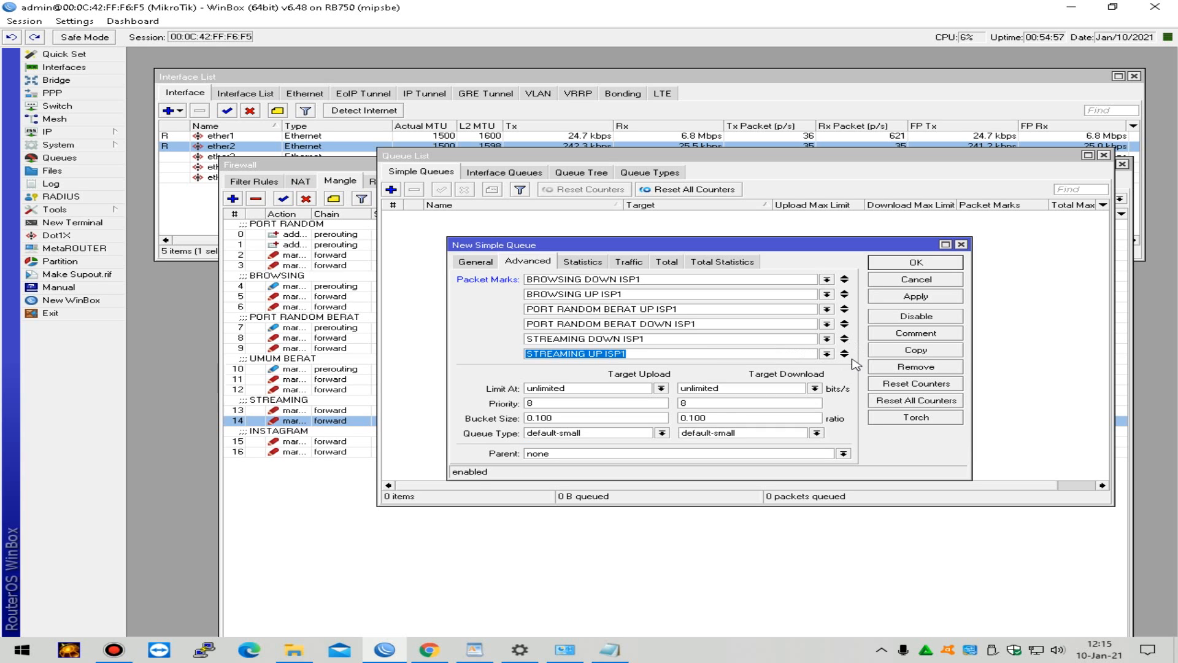
Step: Add the packet marks INSTAGRAM DOWN ISP1 and INSTAGRAM UP ISP1 to the ALL TRAFIK queue
click(844, 356)
click(828, 370)
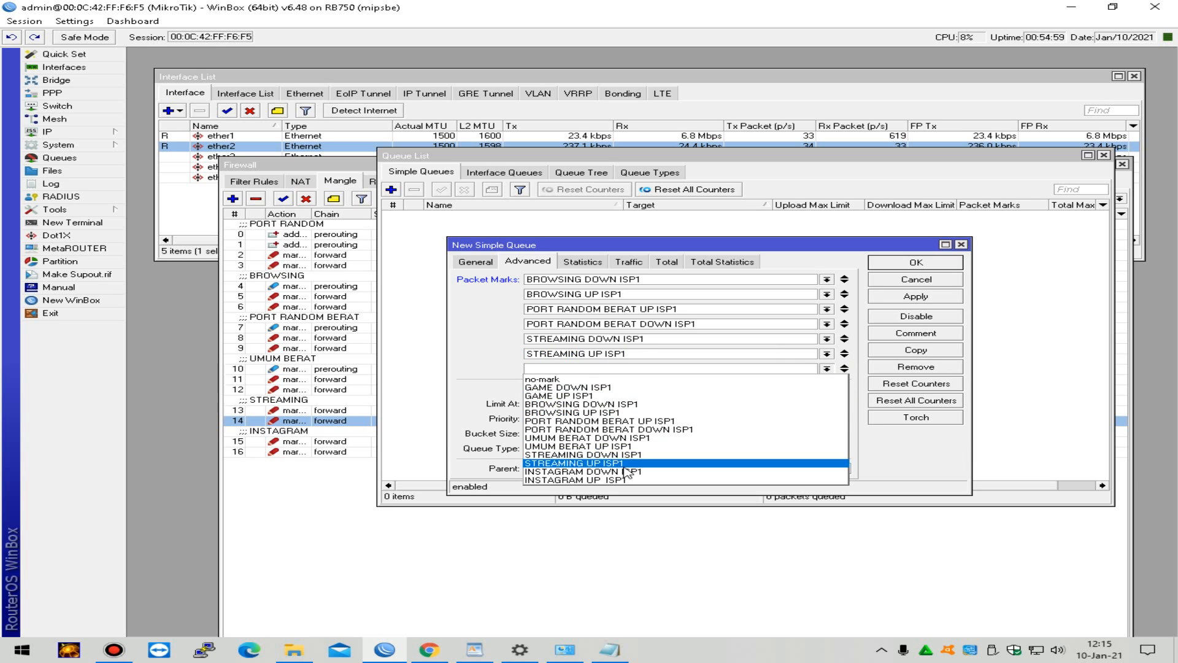
click(613, 558)
click(844, 369)
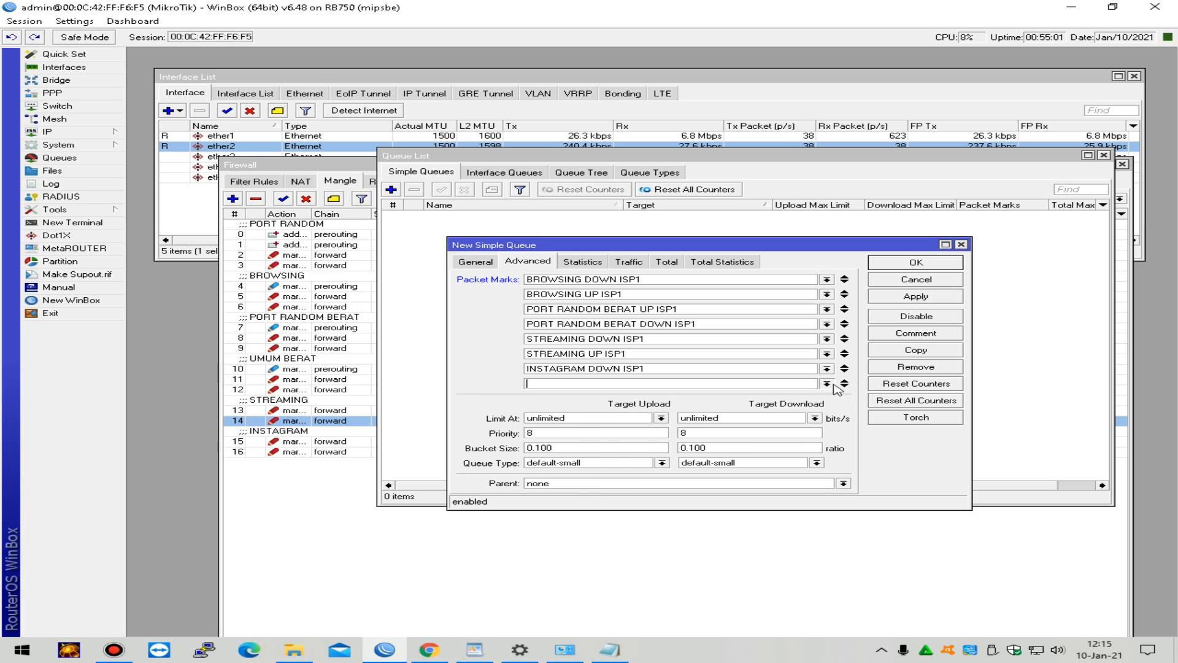
click(830, 385)
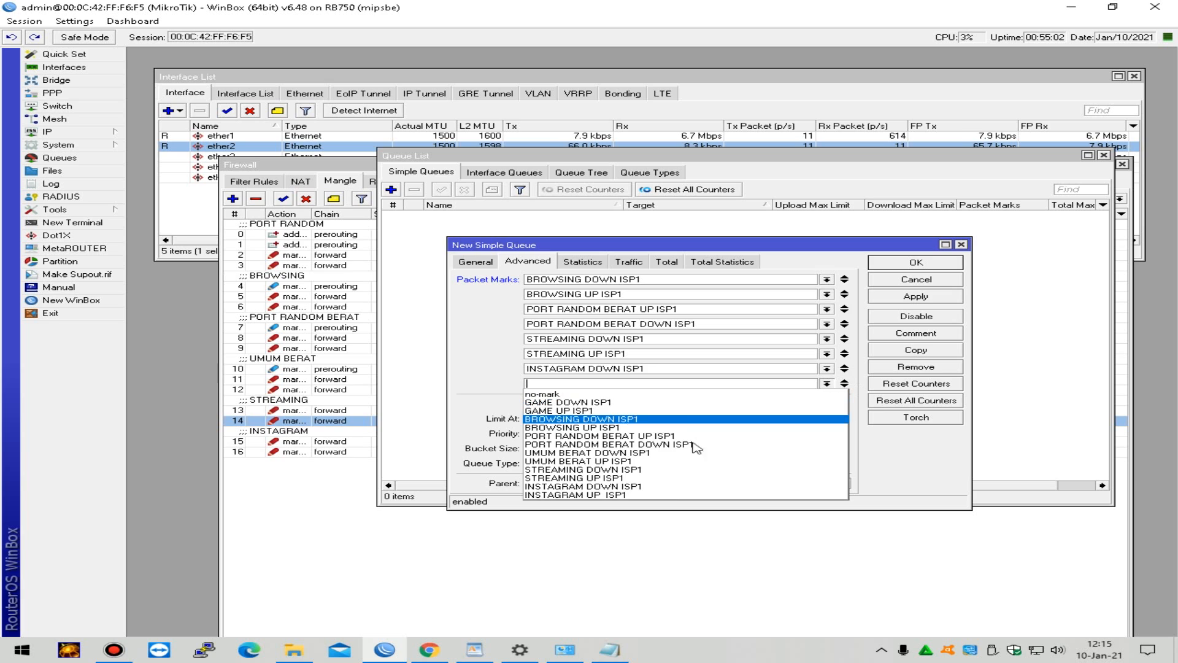
click(680, 496)
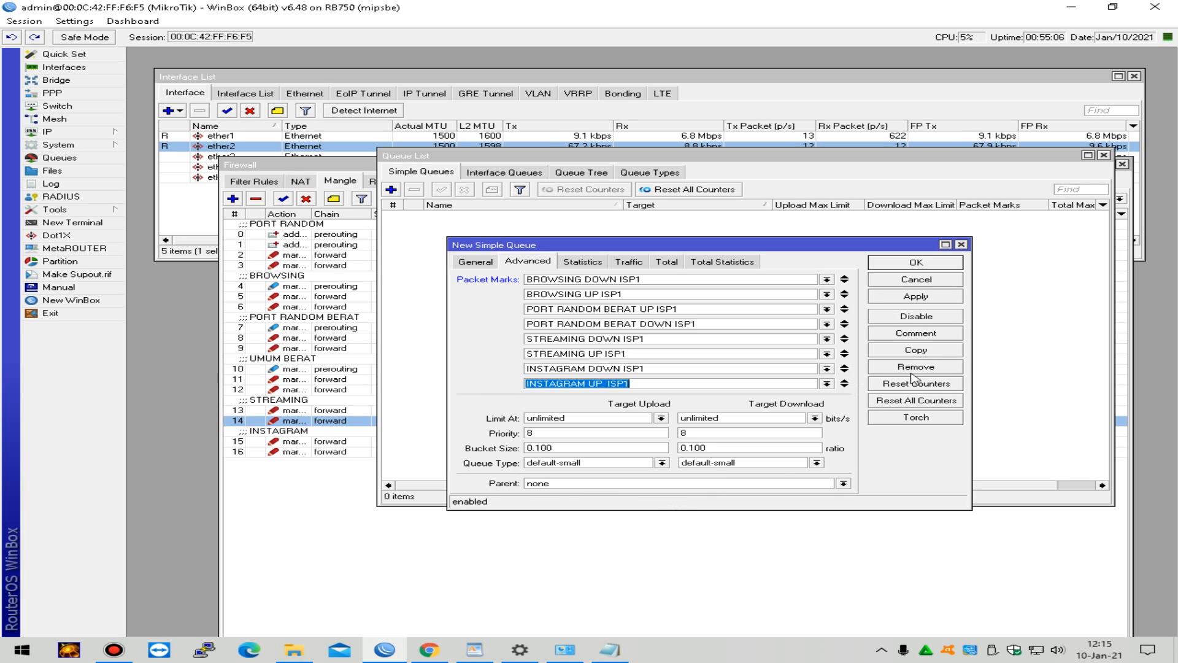
Step: Set the ALL TRAFIK queue's upload and download priority to 3 and save the queue
click(568, 430)
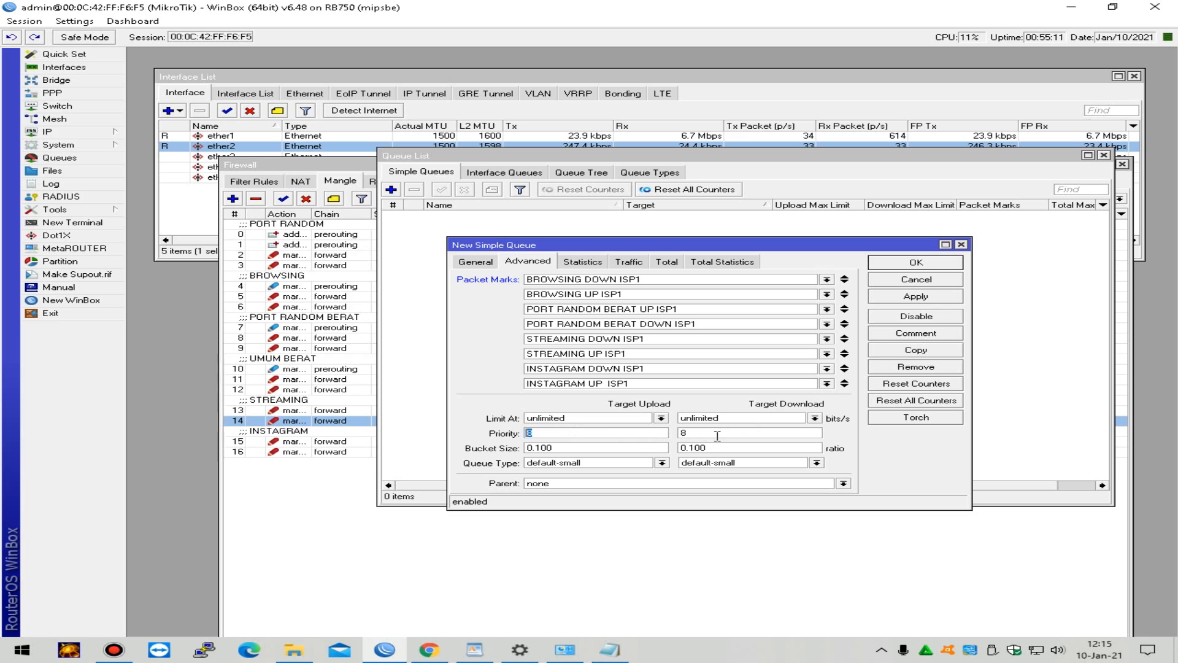
text(33)
click(474, 263)
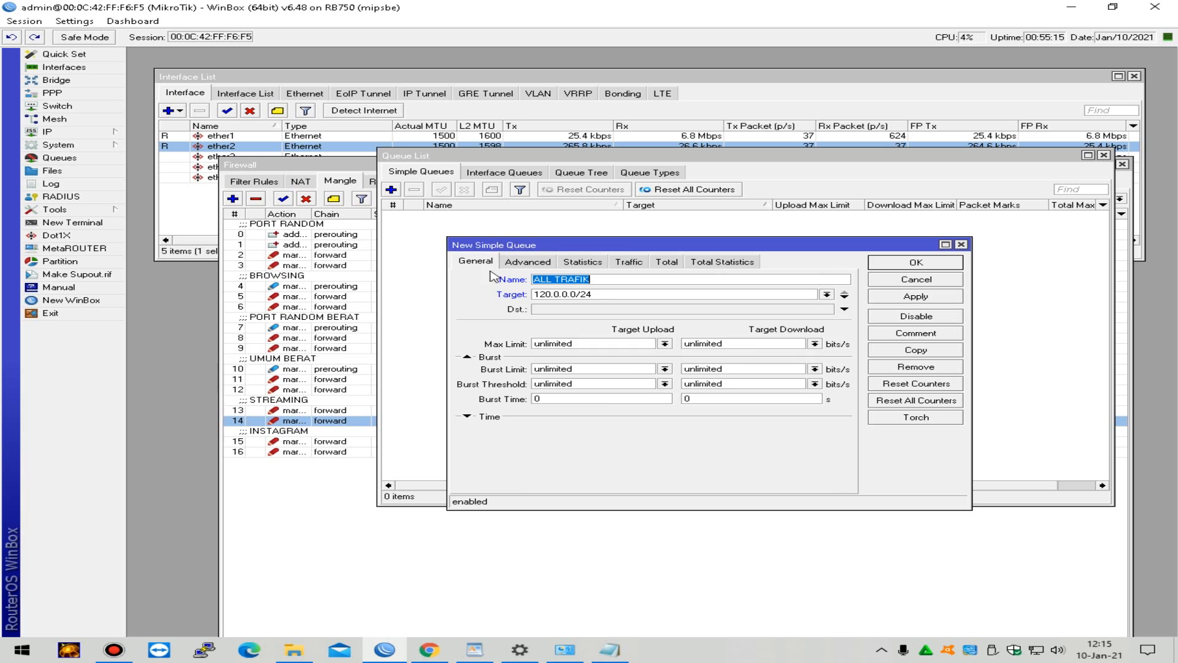
click(914, 297)
click(929, 268)
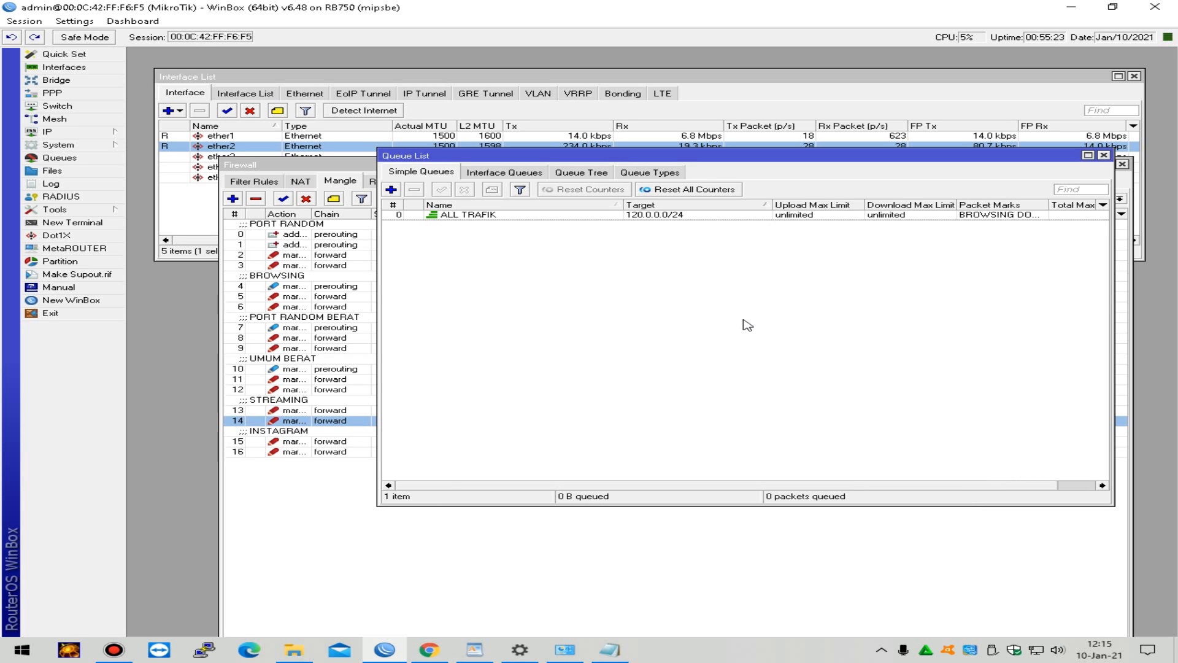
Step: Check the live traffic of the ALL TRAFIK simple queue and close its properties
double_click(860, 216)
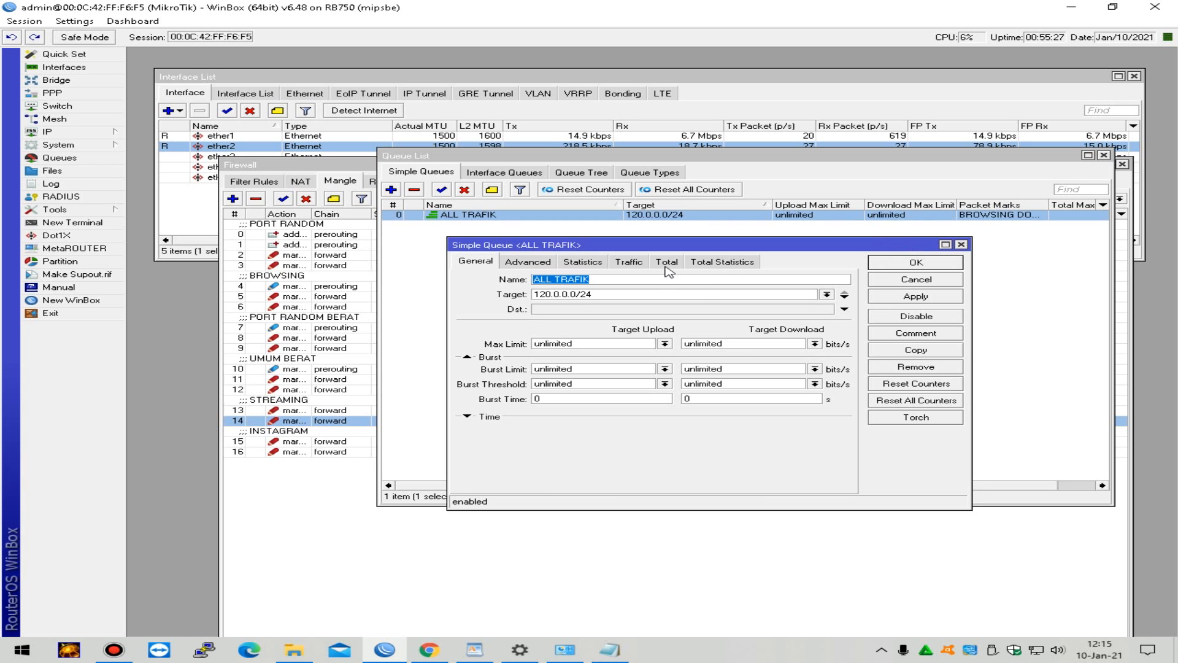
click(641, 264)
click(954, 264)
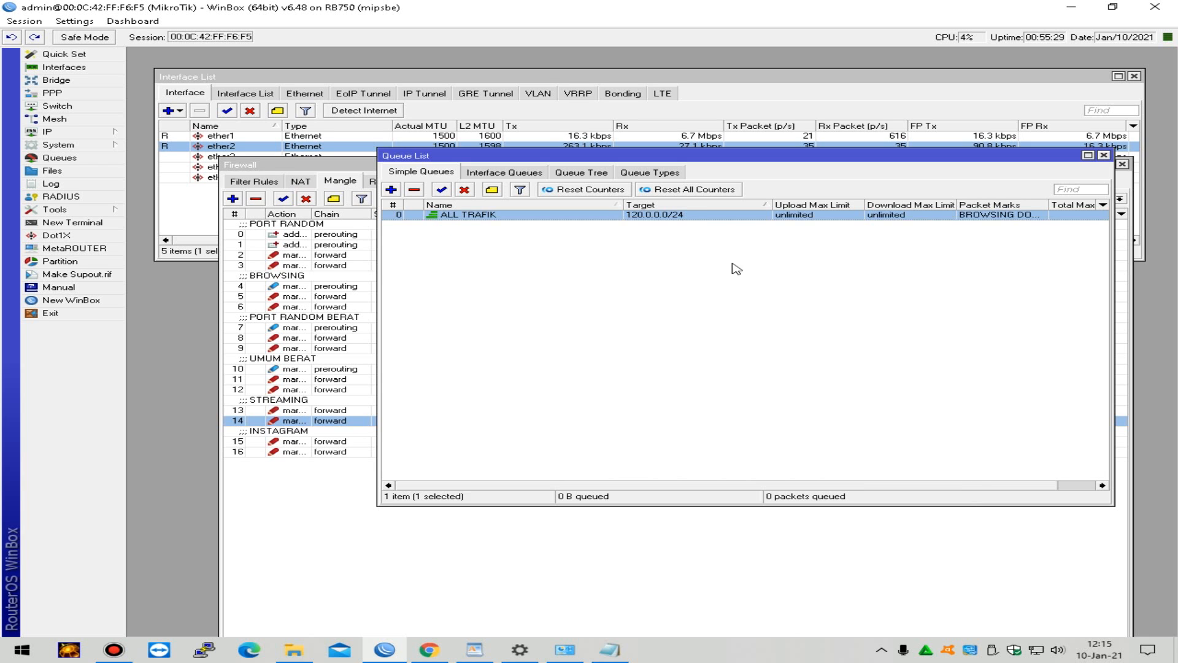
click(755, 267)
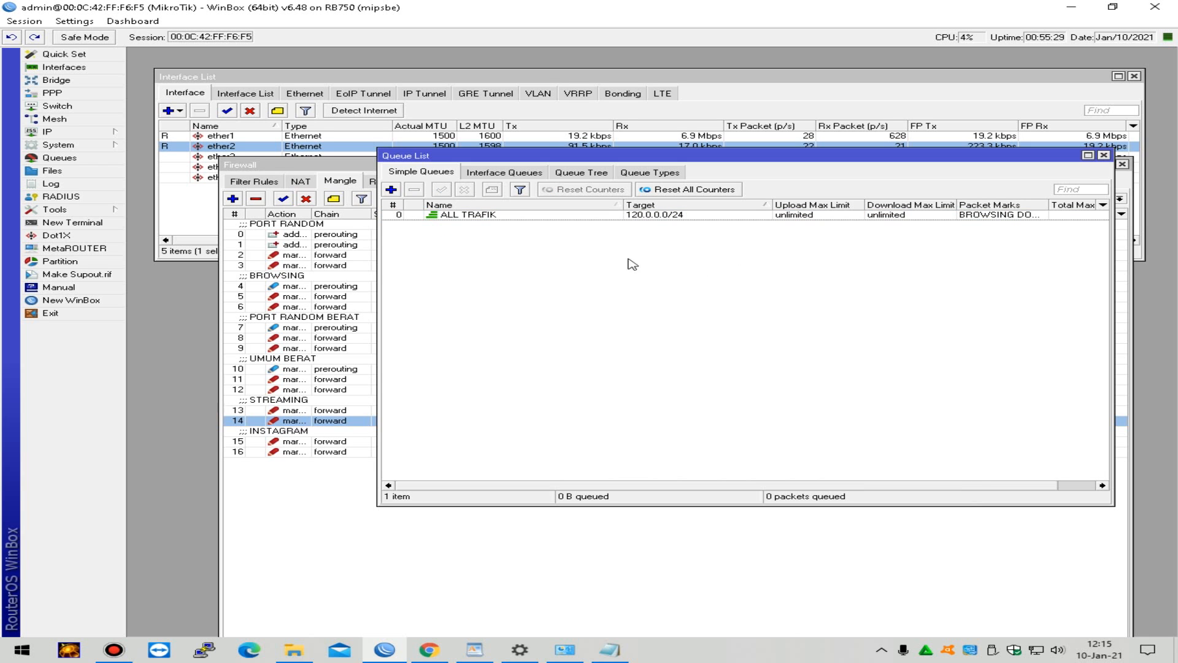
Step: Create a simple queue named 1. RUMAHAN with the target 120.0.0.0/24 and apply it
click(391, 190)
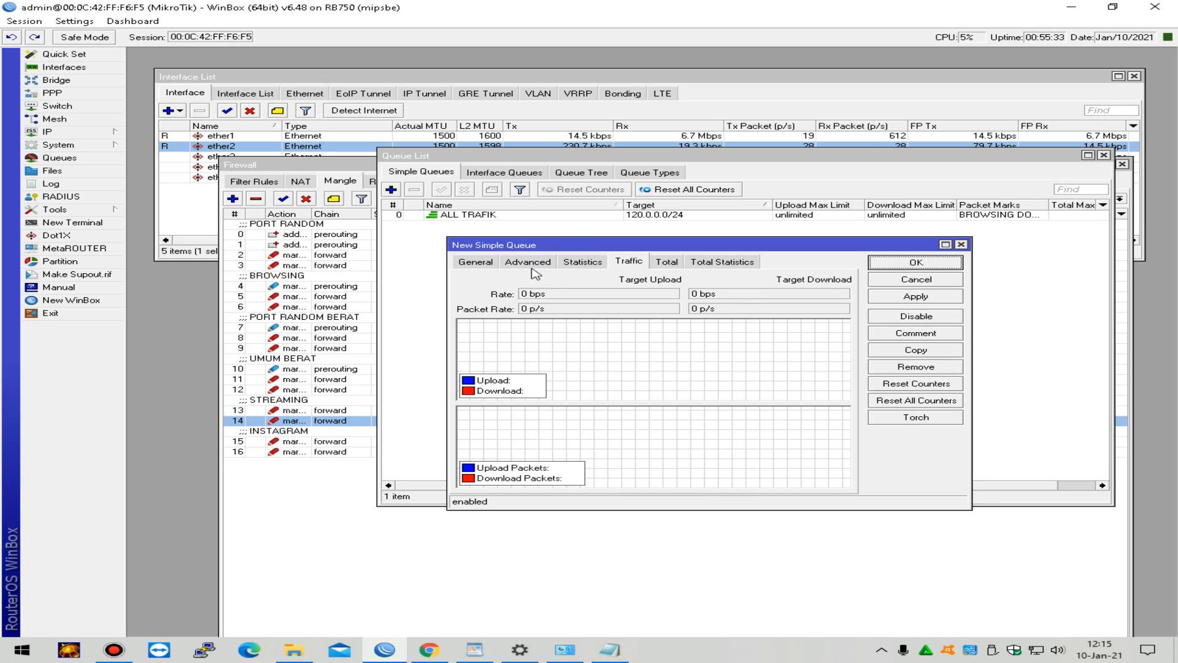
click(476, 262)
text(1. RUMAHAN)
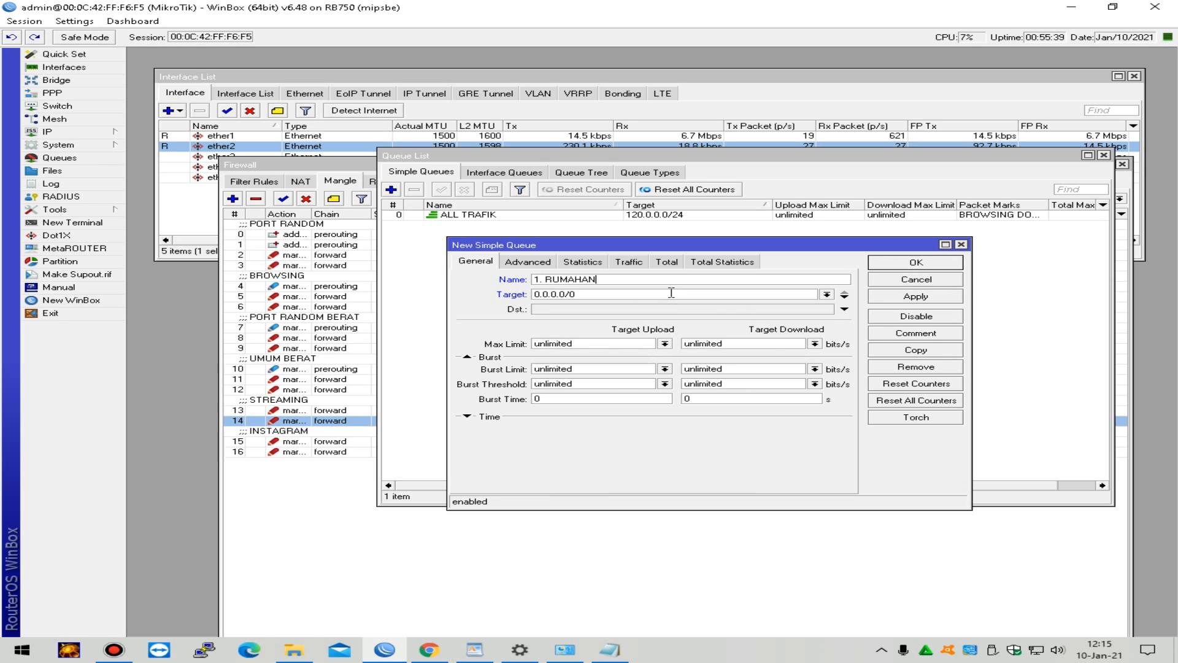
key(Tab)
text(120.0.0.)
click(532, 266)
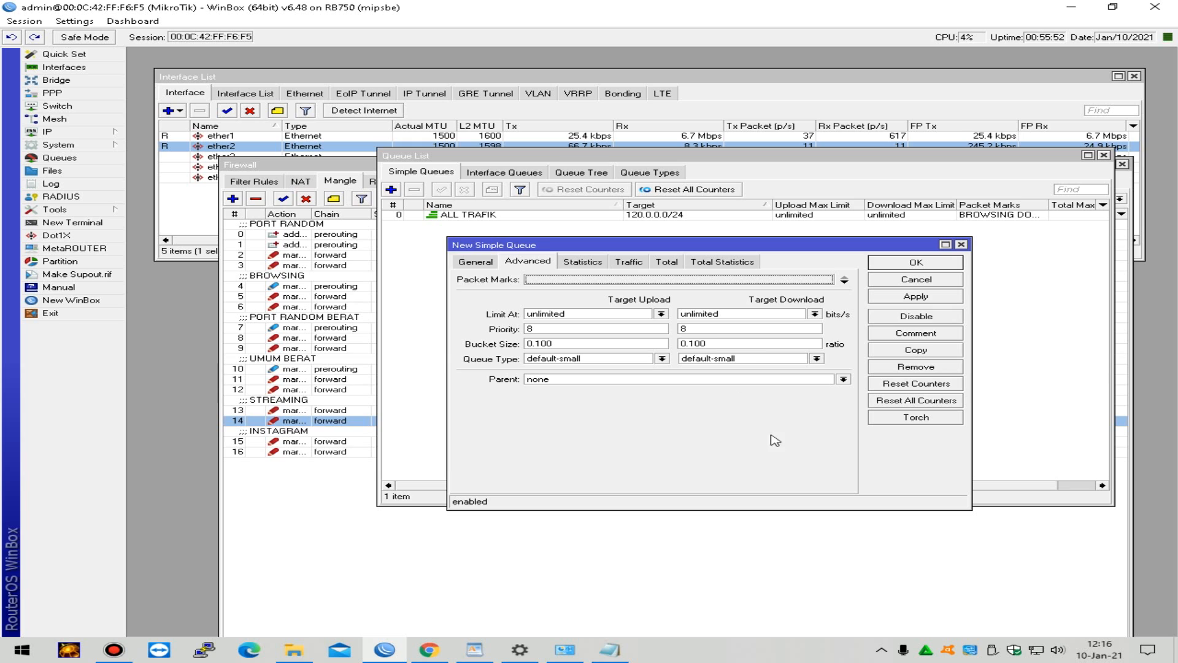
click(842, 379)
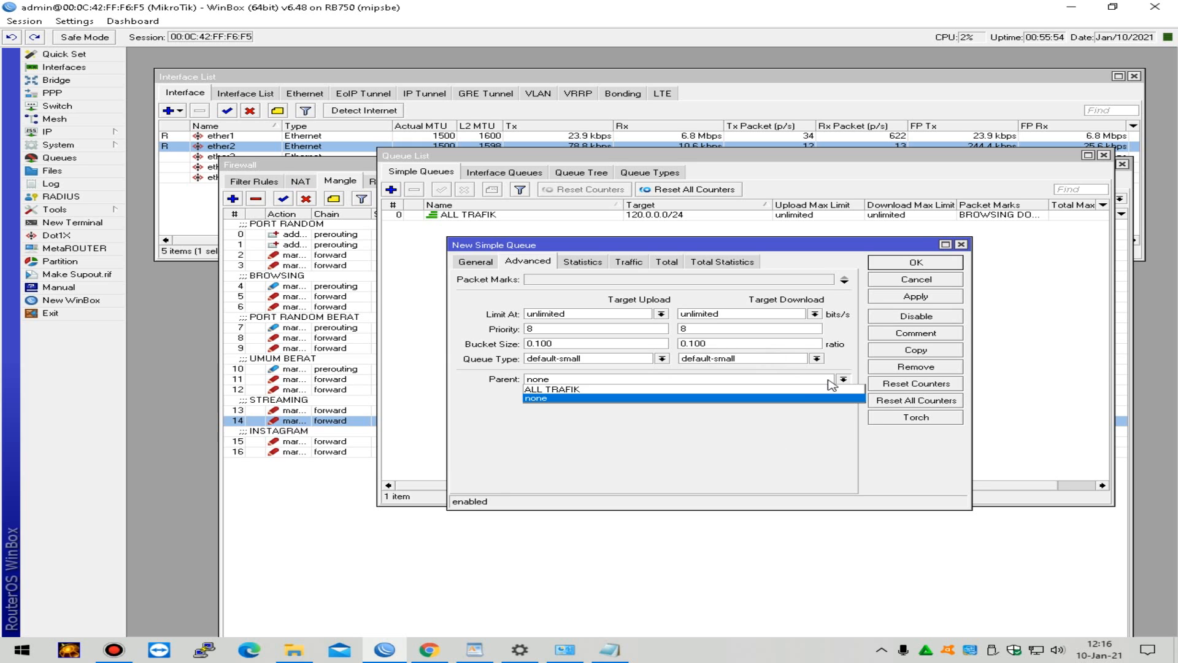
click(558, 398)
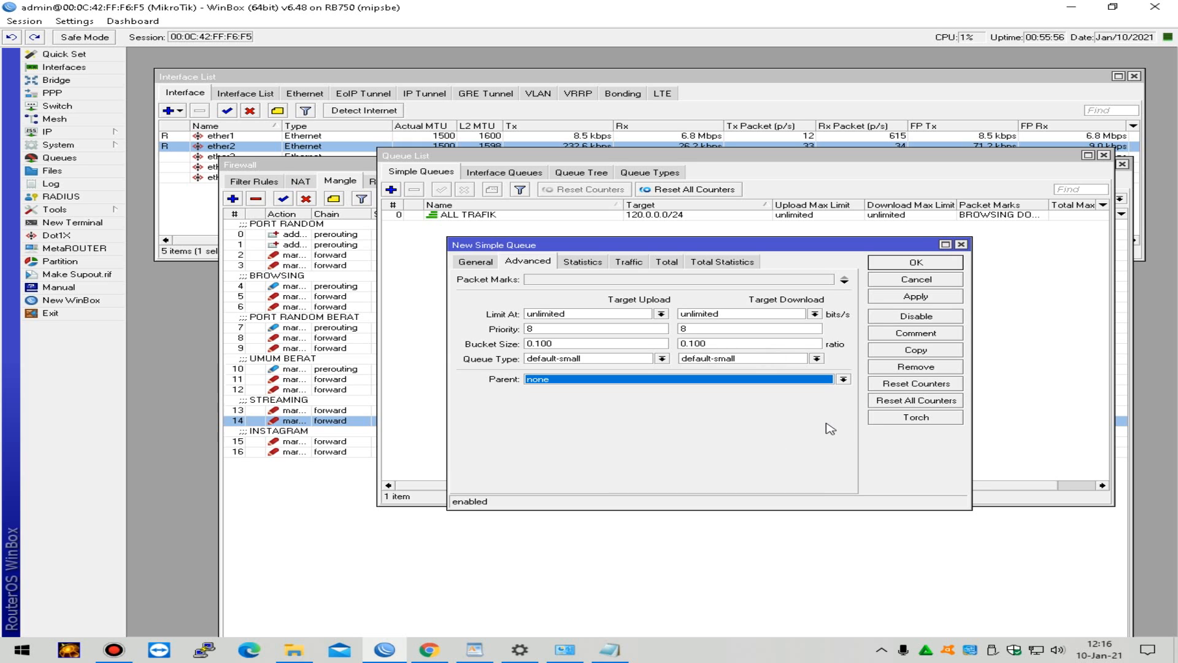
click(941, 299)
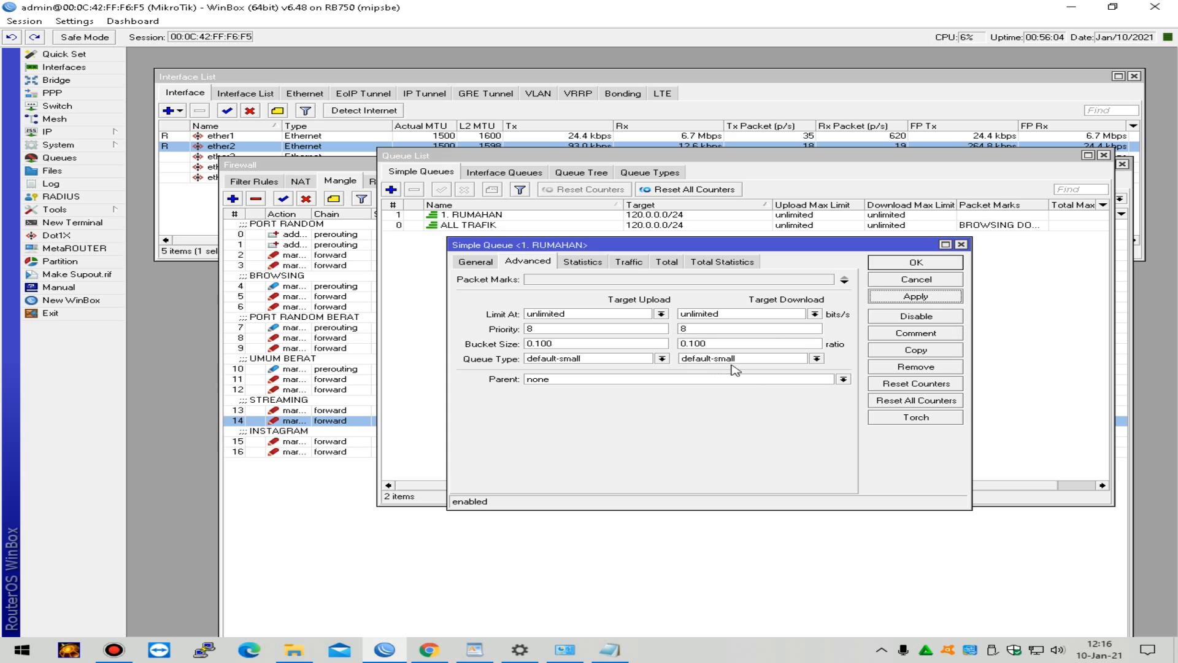
Step: Set the parent of the 1. RUMAHAN queue to ALL TRAFIK and save it
click(744, 379)
click(717, 398)
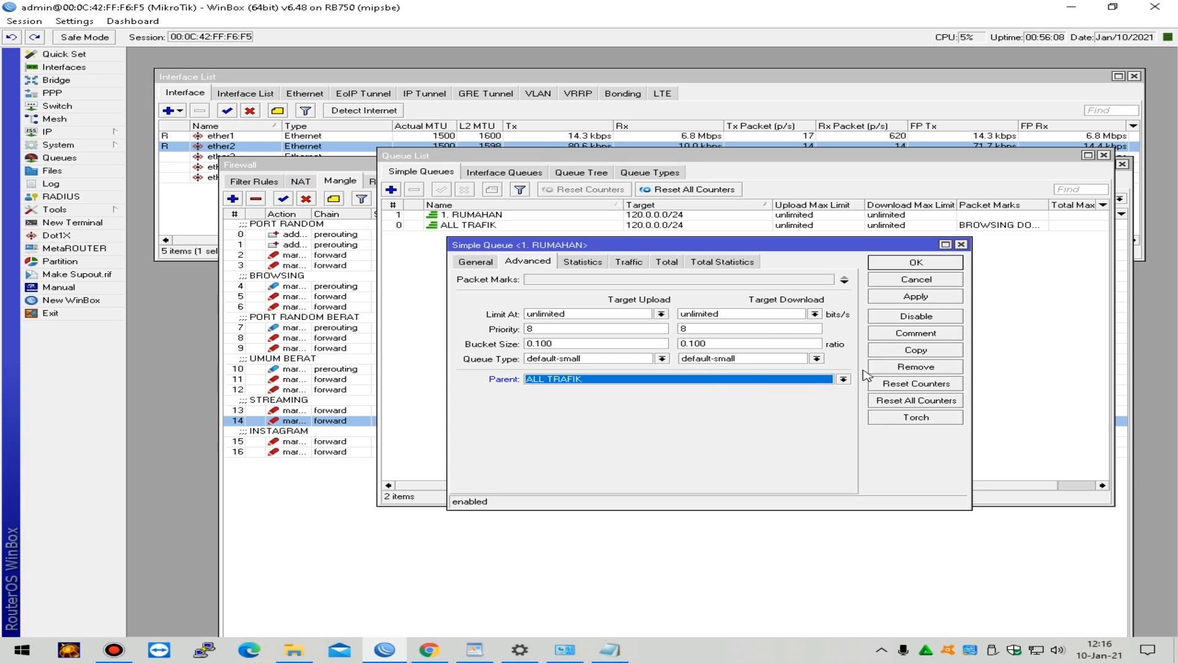
click(933, 297)
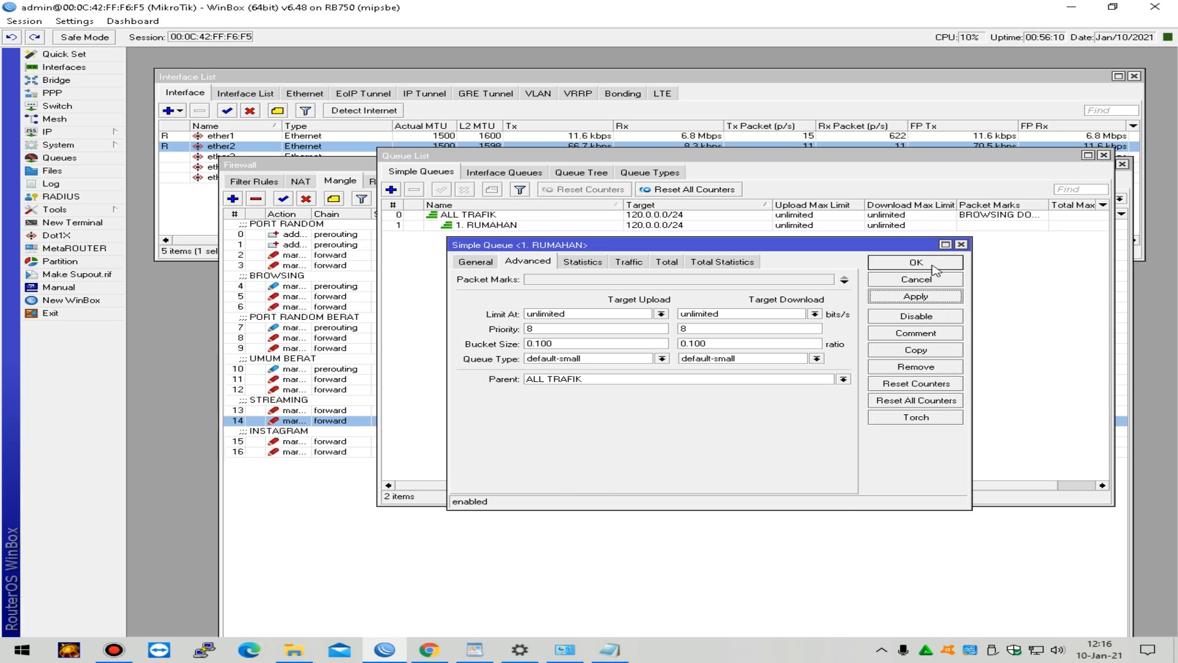
click(934, 264)
click(514, 226)
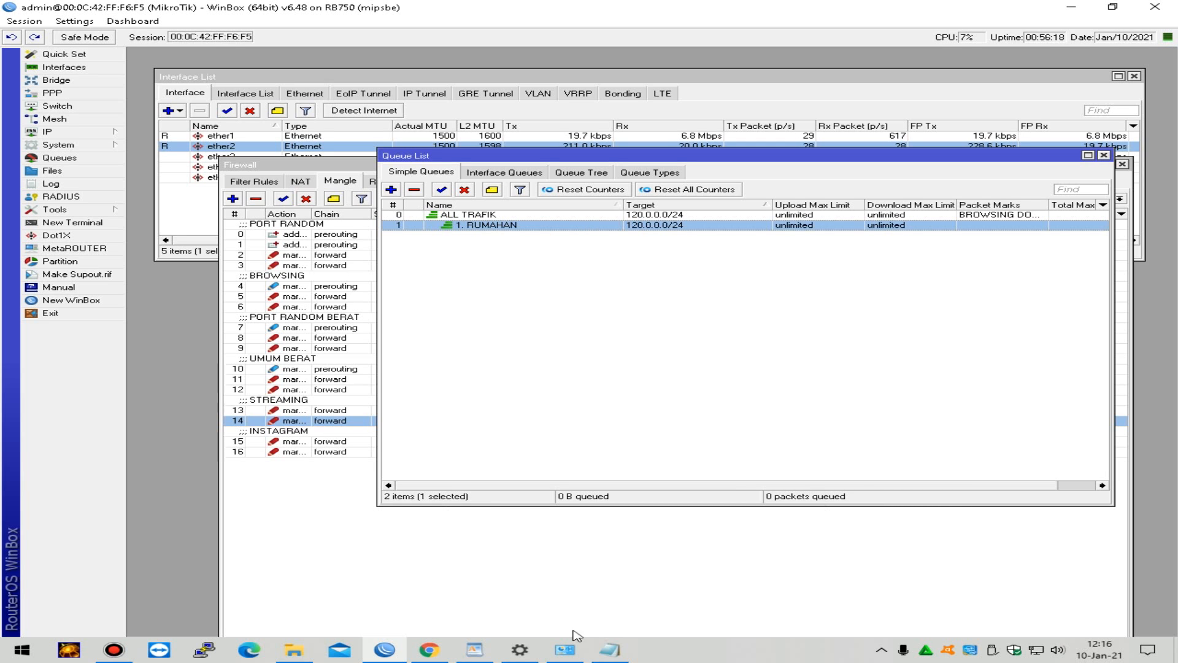
Step: Switch to the Windows Network Connections and view the Ethernet adapter's connection details for its IPv4 address
click(520, 650)
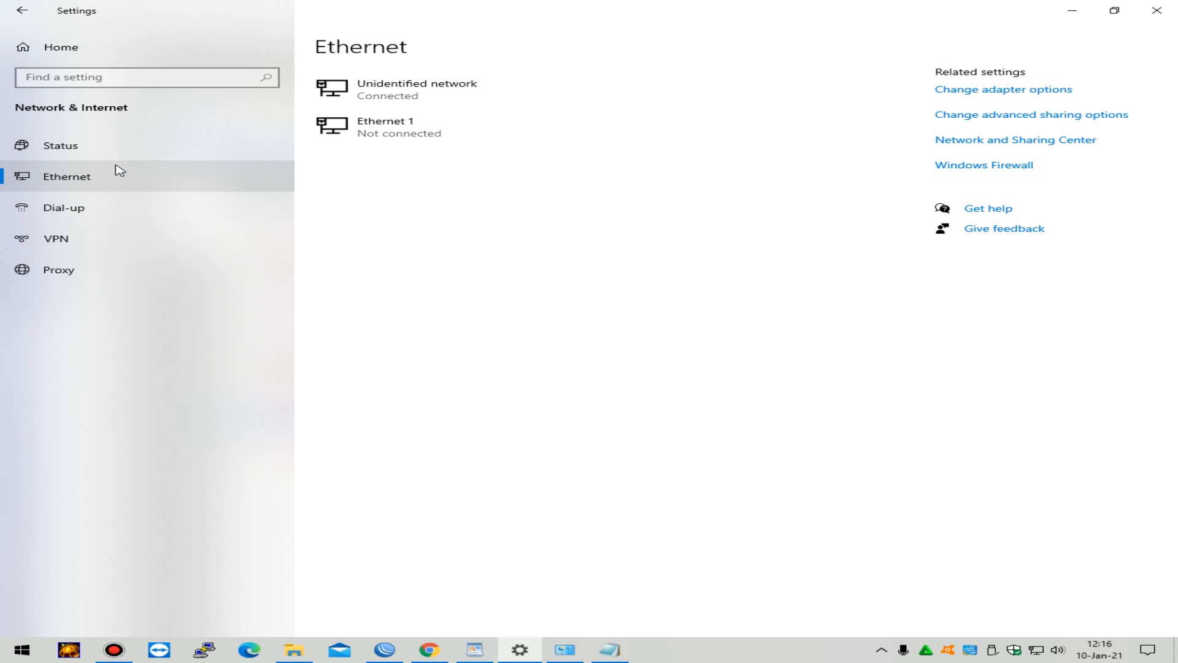
click(557, 656)
key(Return)
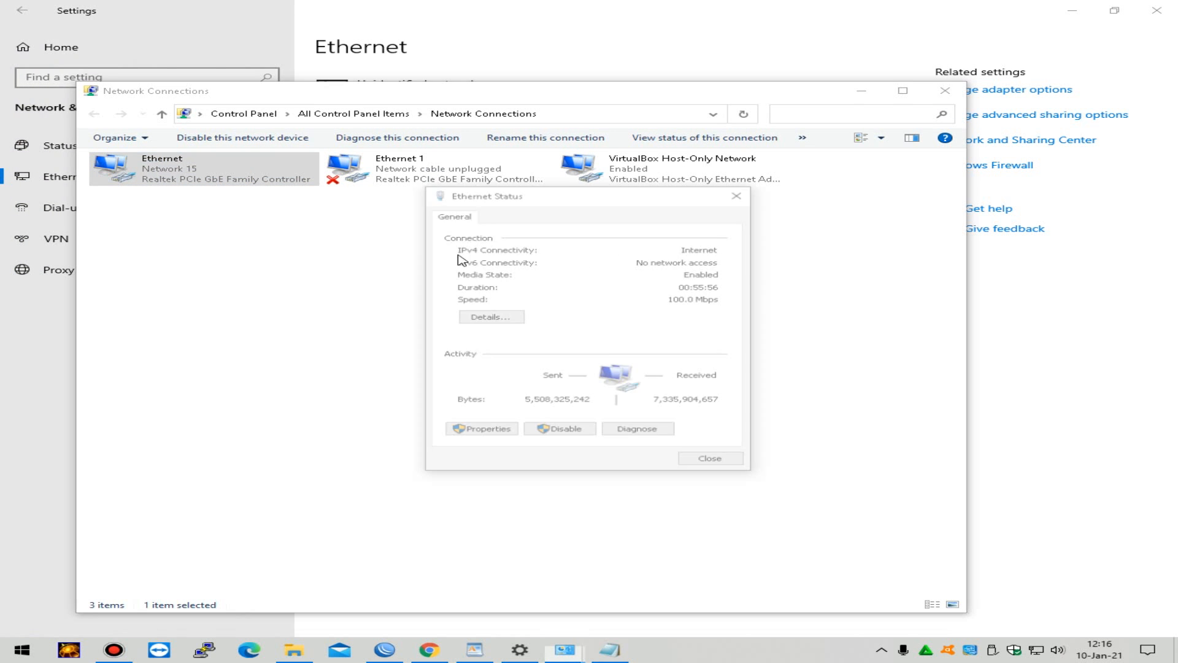
click(489, 313)
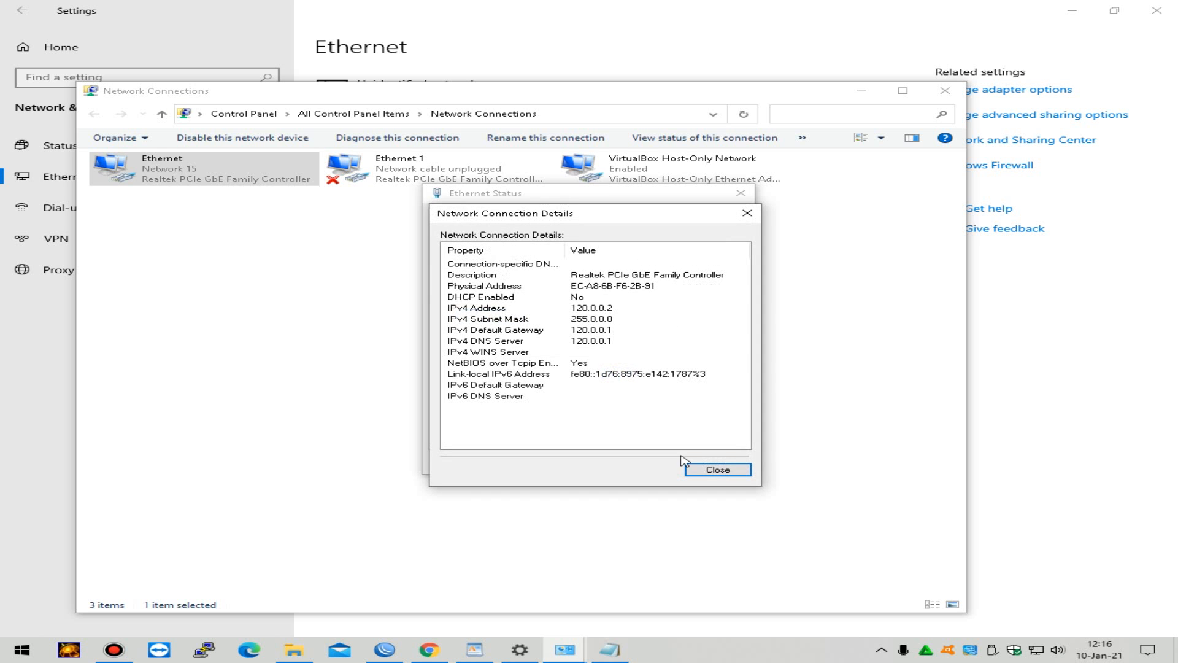
Step: Switch back to WinBox and start a simple queue named Percobaan with the target 120.0.0.2
click(385, 649)
click(391, 189)
click(476, 262)
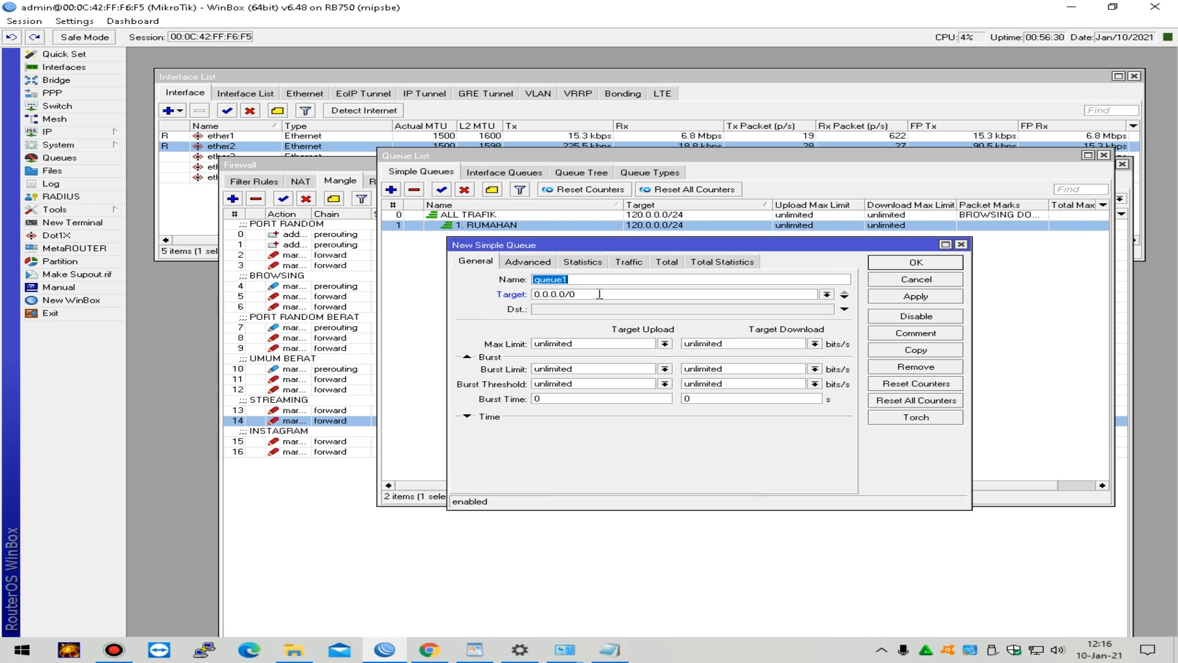
text(Pero)
key(BackSpace)
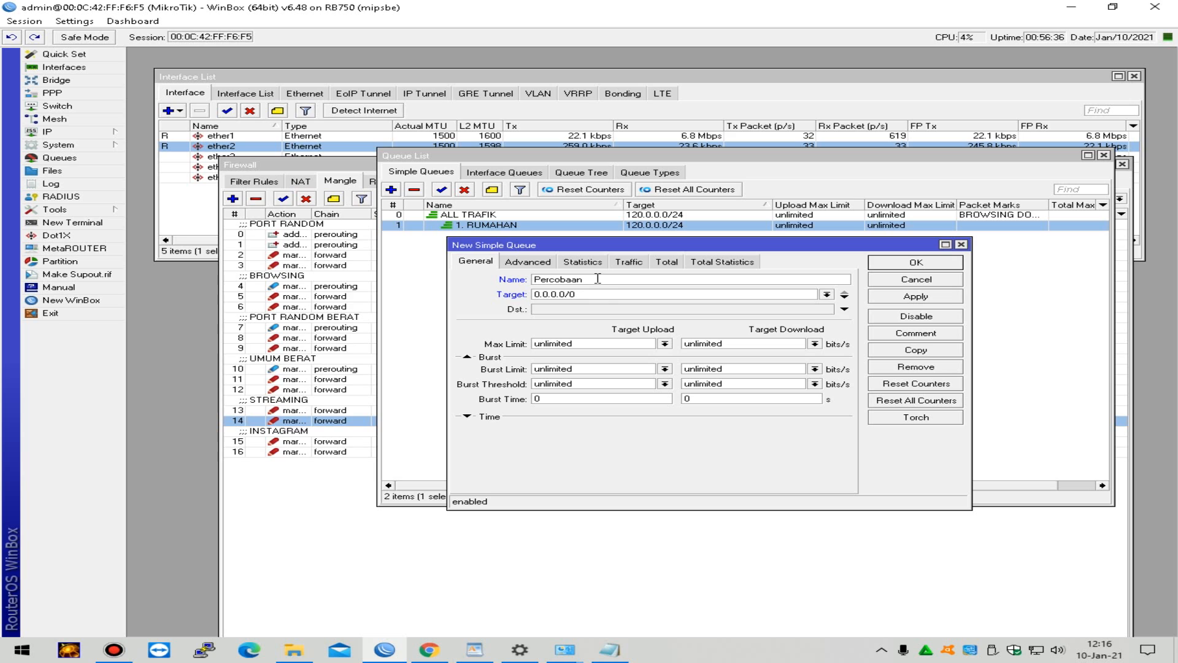
click(599, 309)
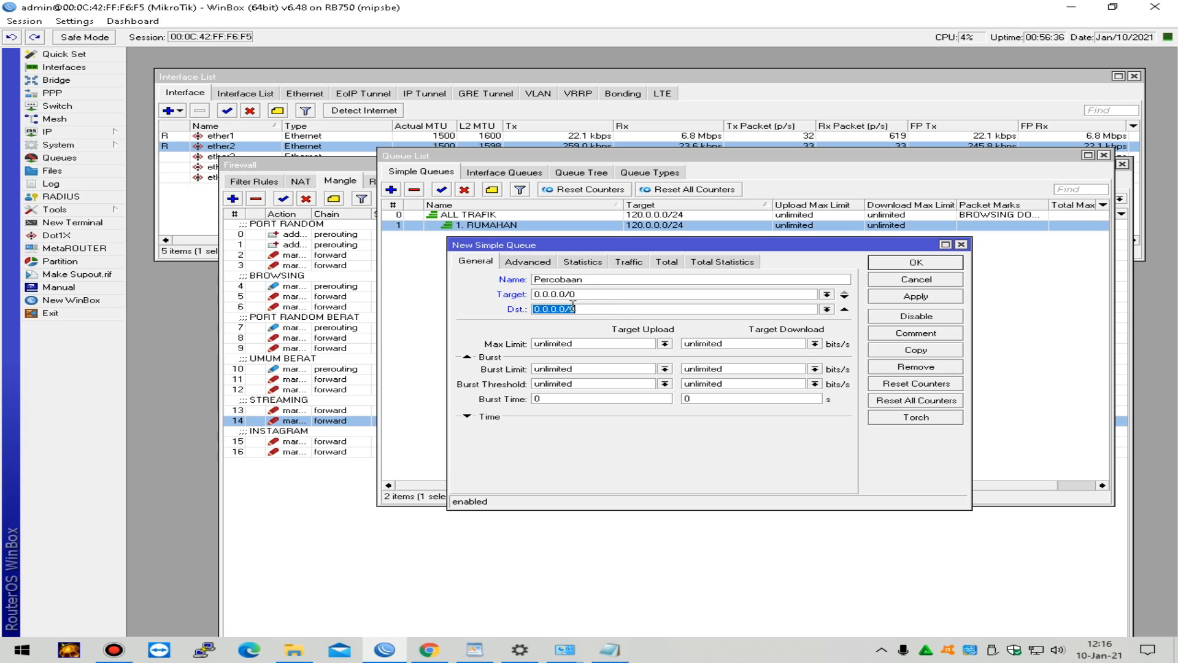
click(844, 308)
text(120.0.0)
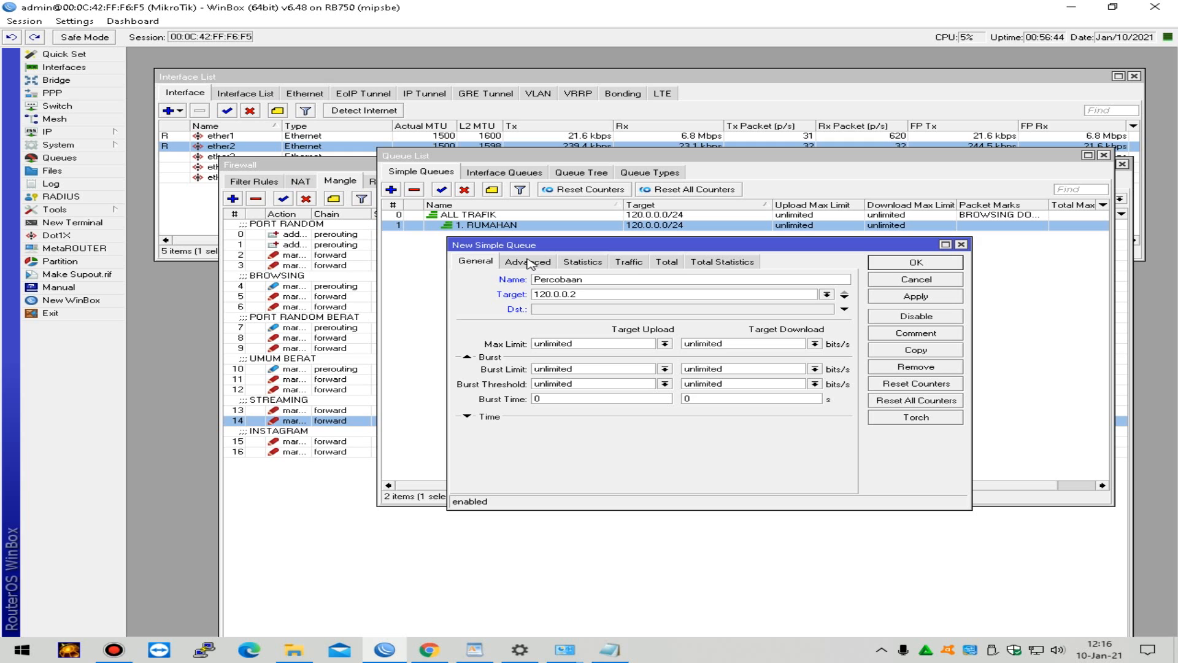
Step: Set the Percobaan queue's upload and download max limits to 3M, apply, and save after viewing its traffic
click(665, 344)
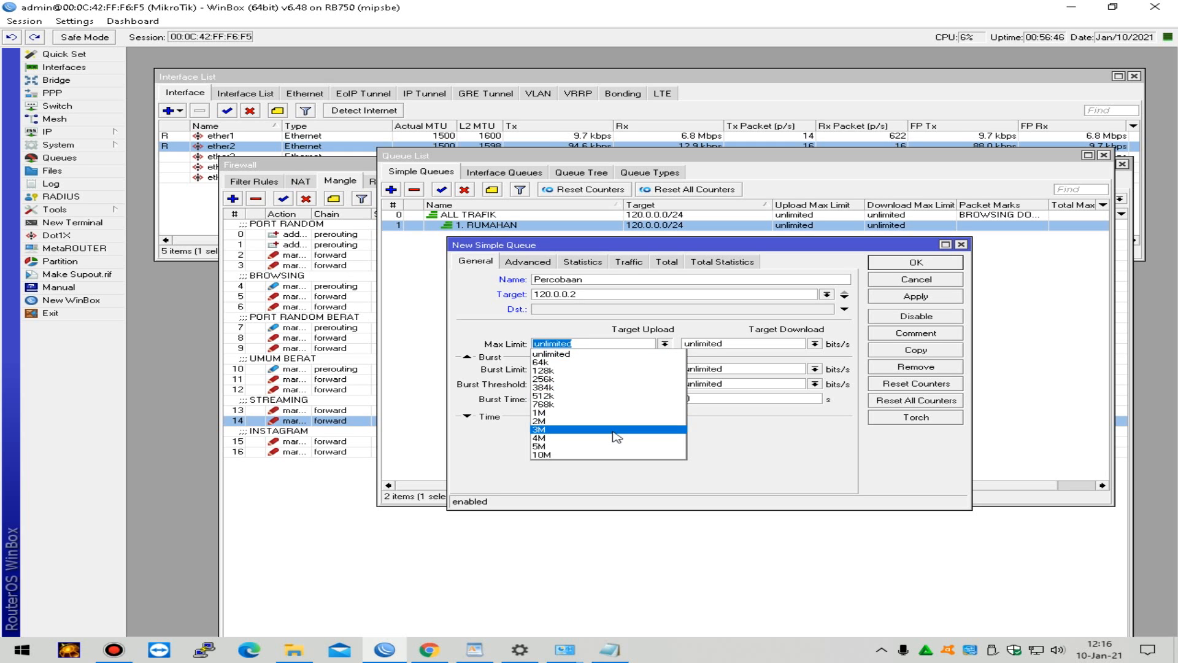
click(621, 429)
click(814, 343)
click(746, 430)
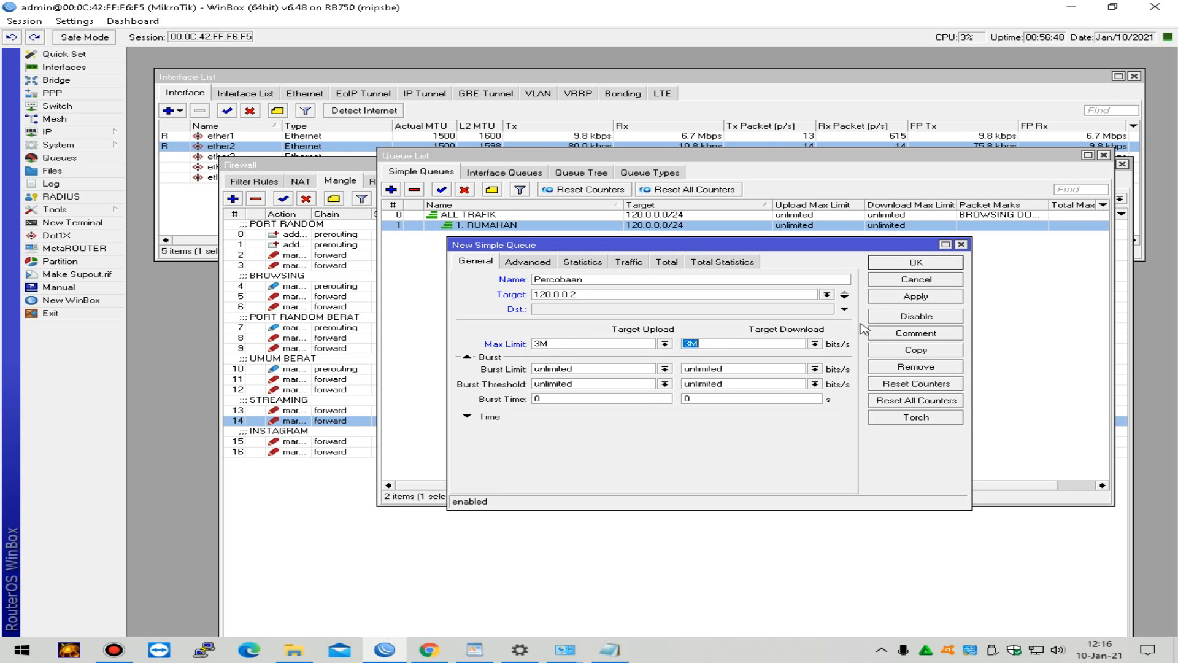
click(918, 297)
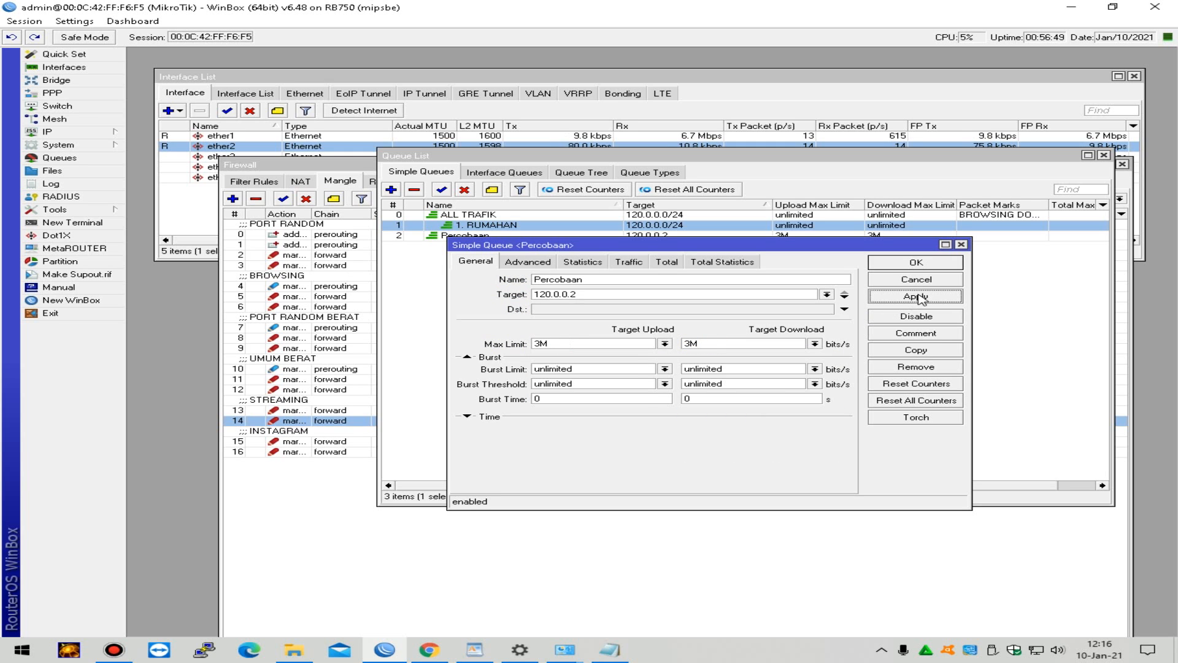
click(631, 263)
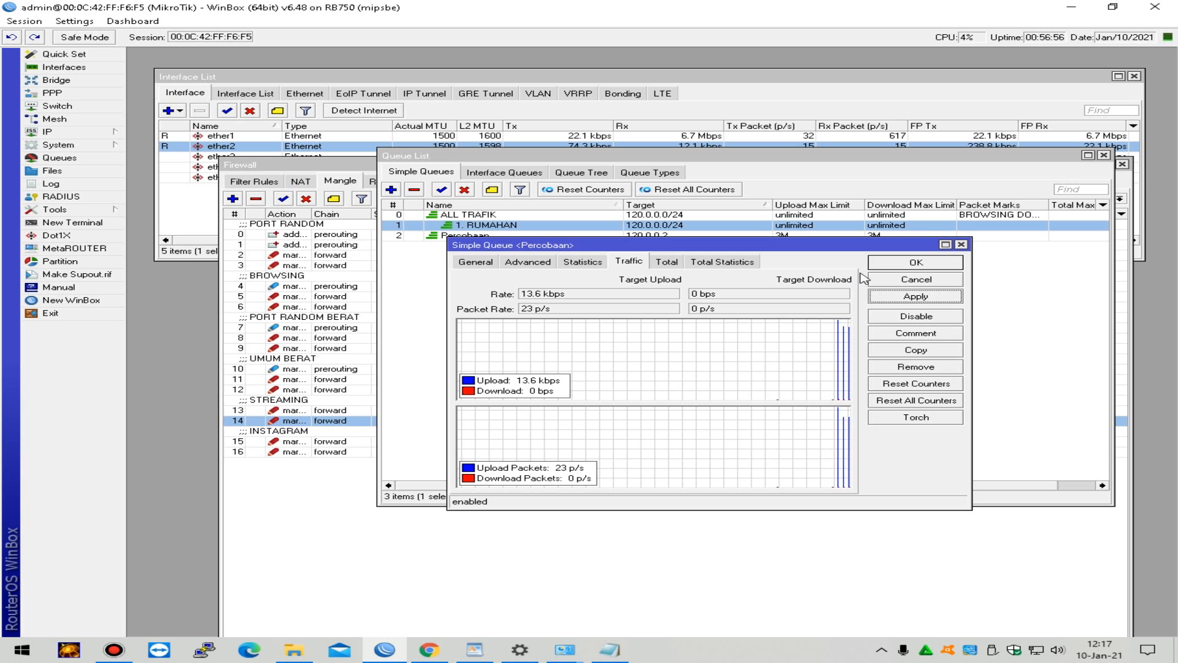
click(896, 264)
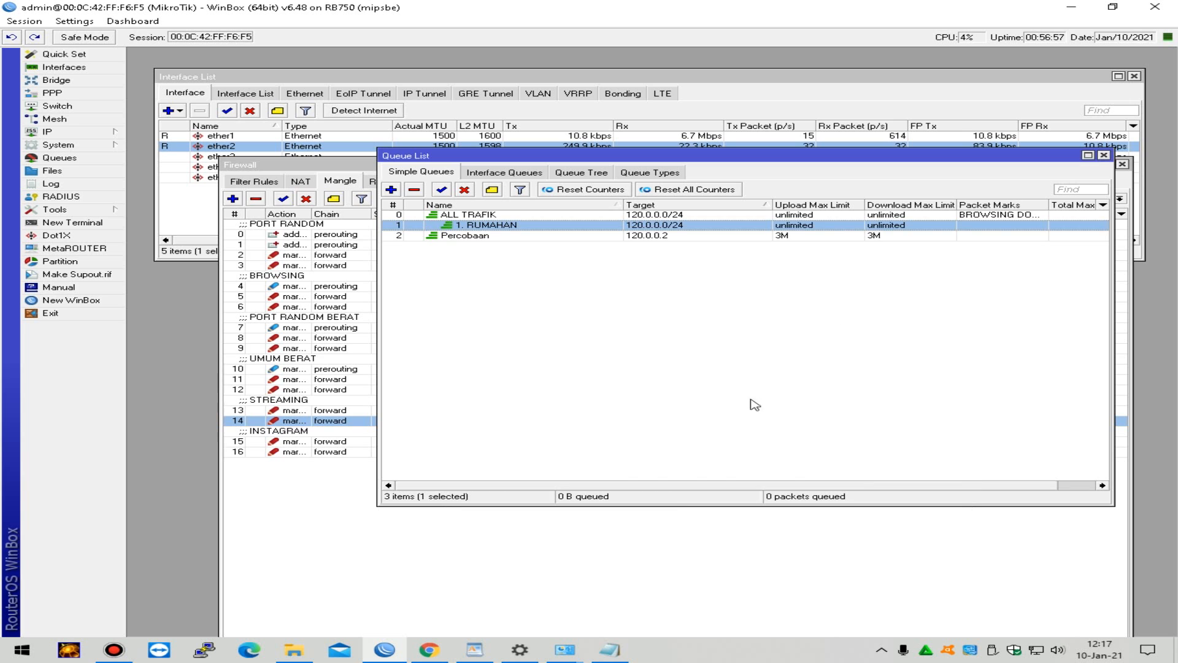
Step: Switch to the YouTube video in Chrome, return to WinBox and check the Percobaan queue's traffic and general settings
click(428, 650)
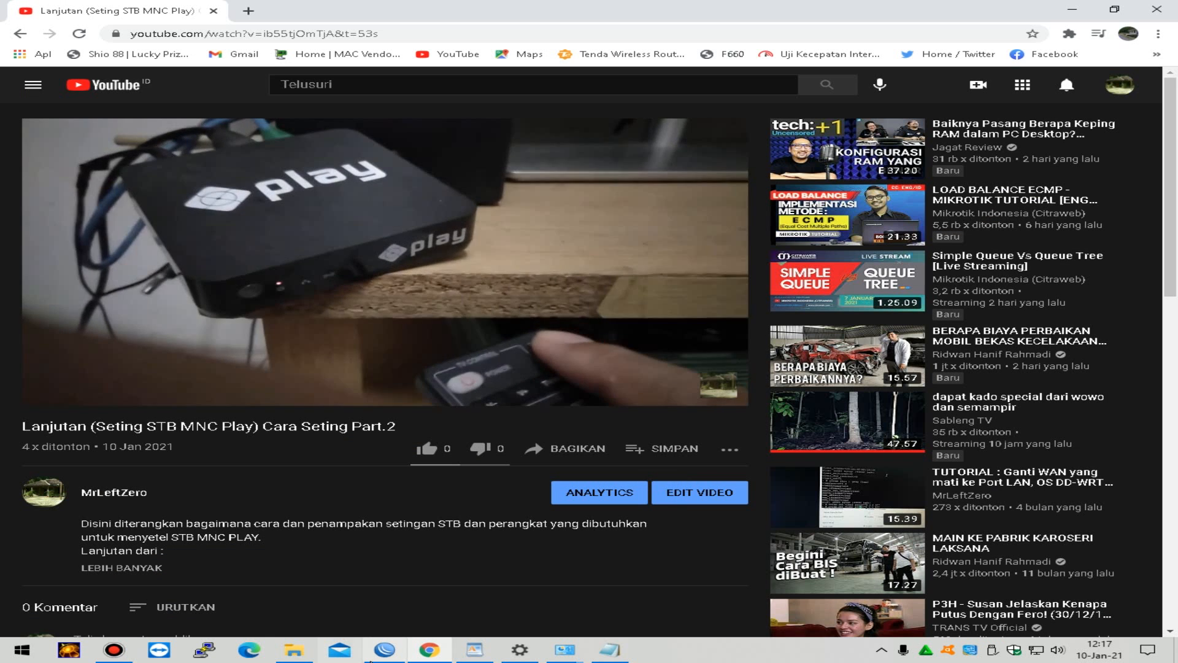
key(alt+Tab)
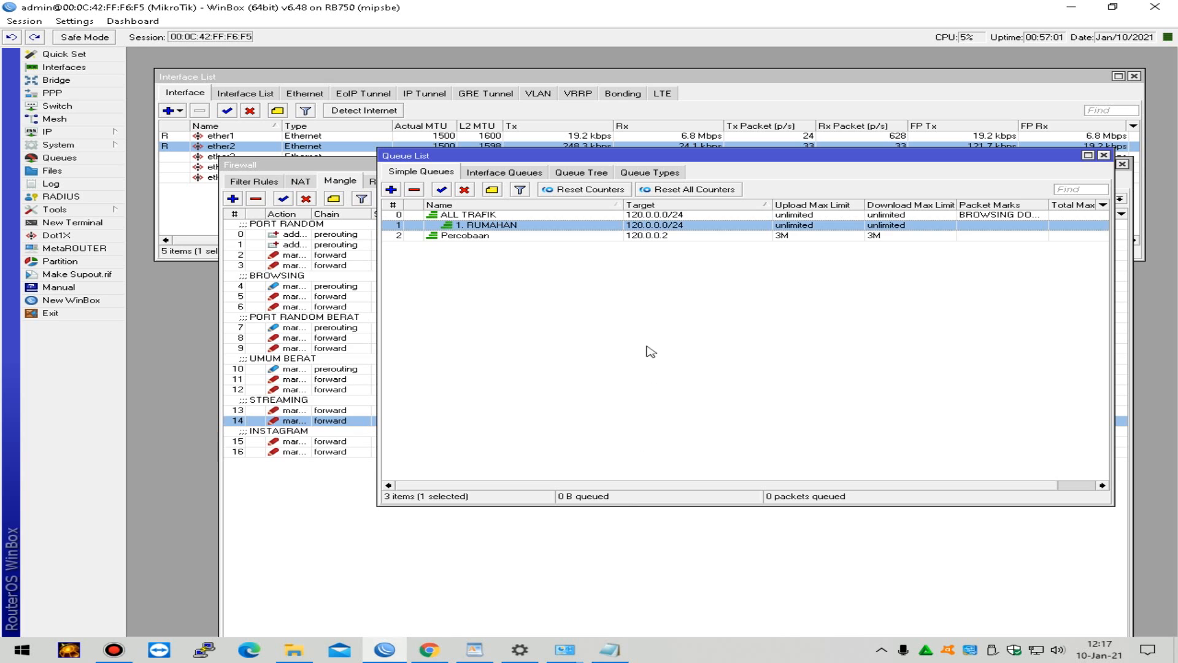
double_click(813, 237)
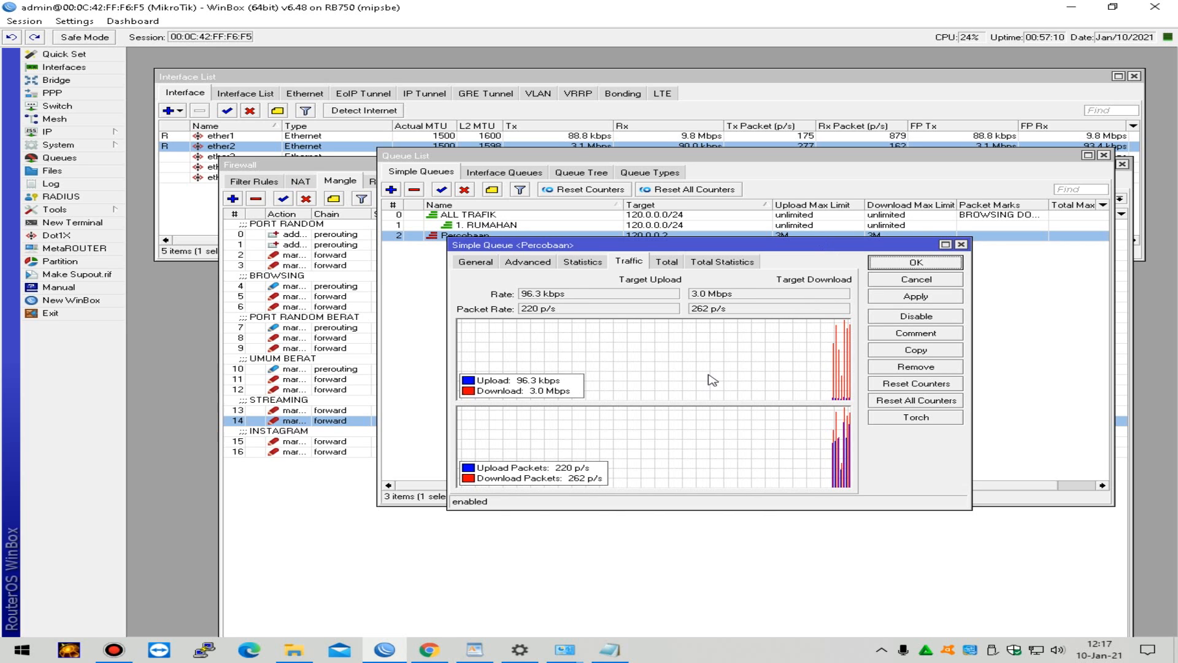
click(476, 261)
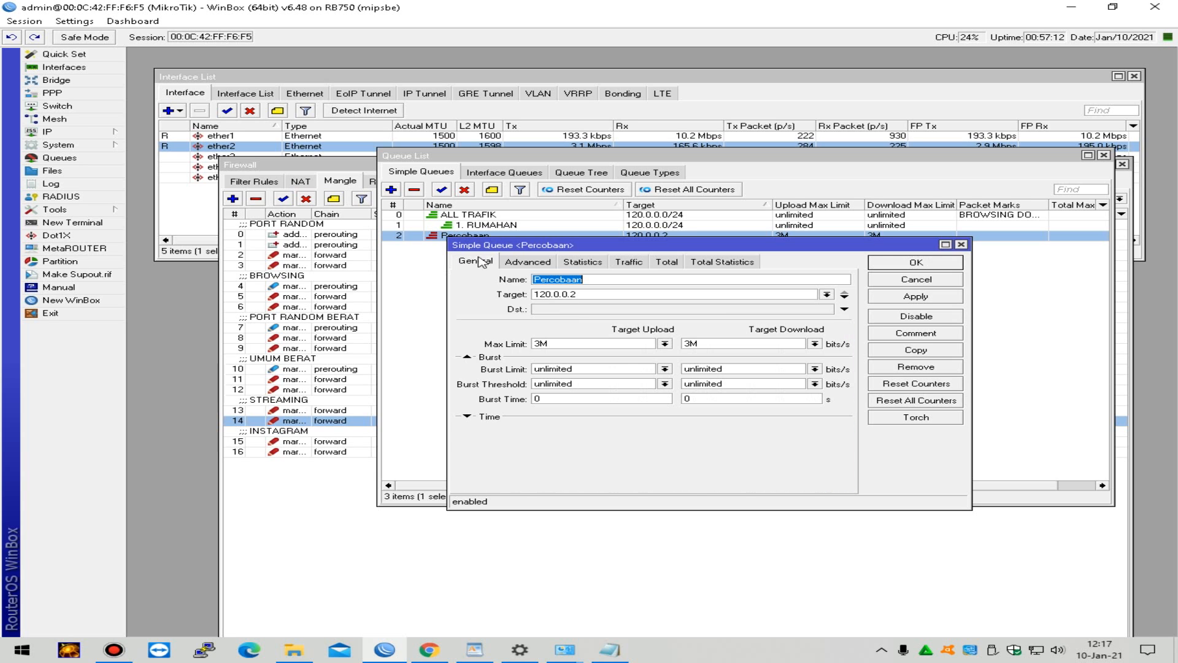
Step: Set the Percobaan queue's parent to 1. RUMAHAN in its advanced settings, apply the change and save the queue
click(531, 262)
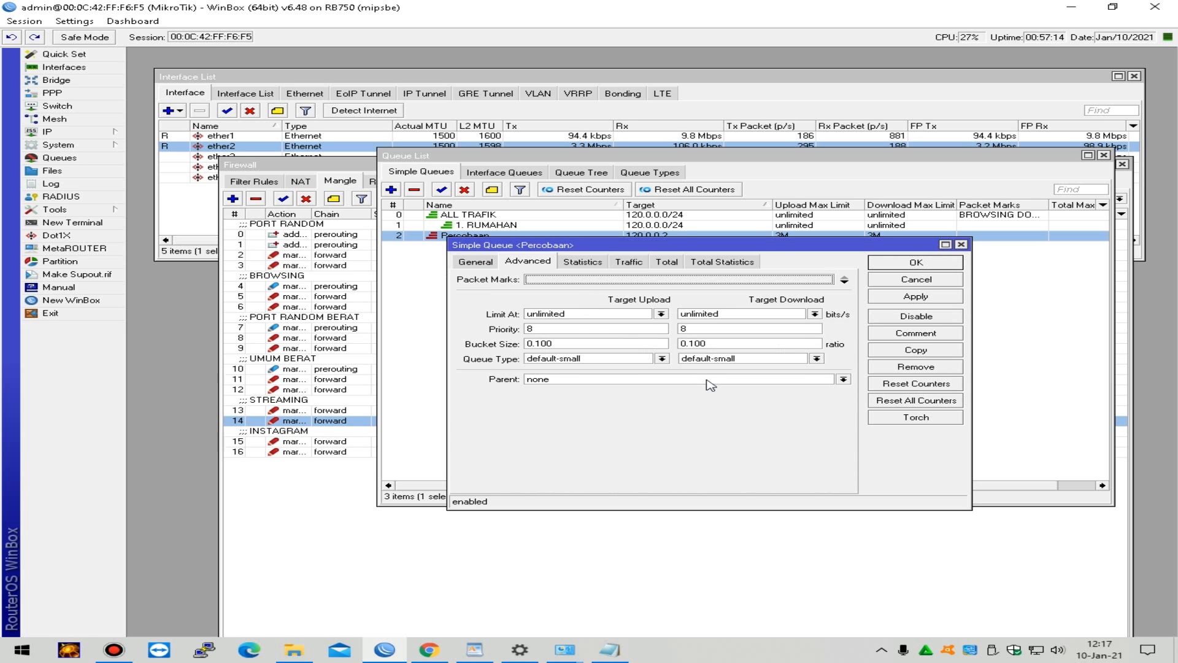
click(711, 385)
click(715, 389)
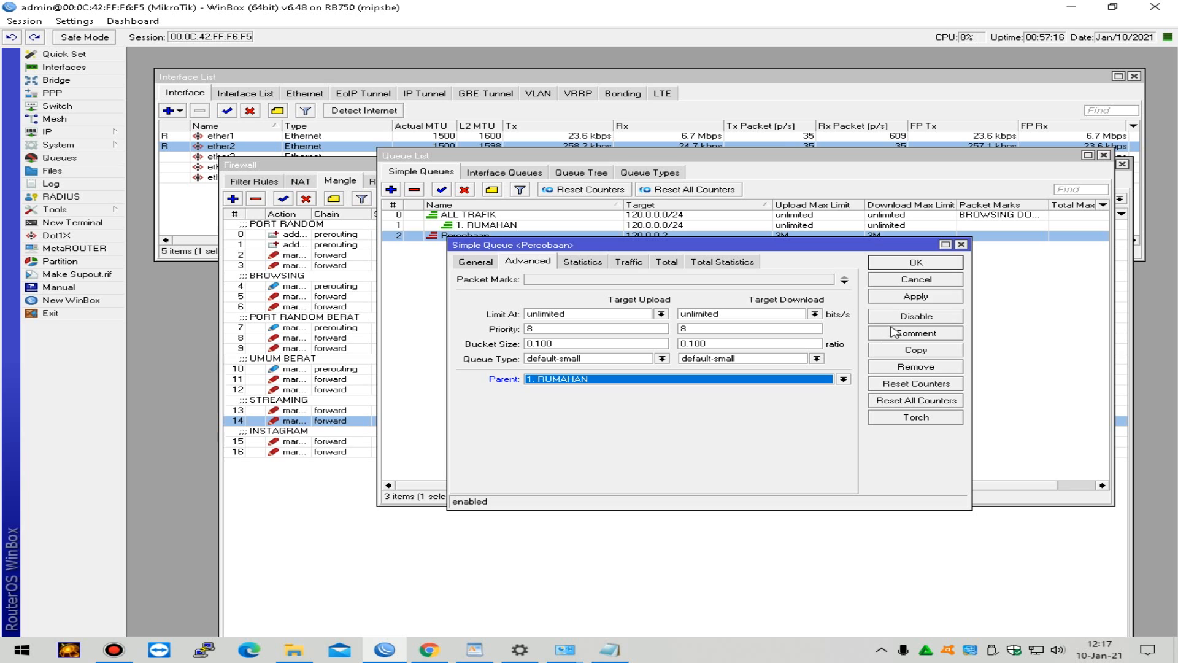
click(917, 296)
click(916, 263)
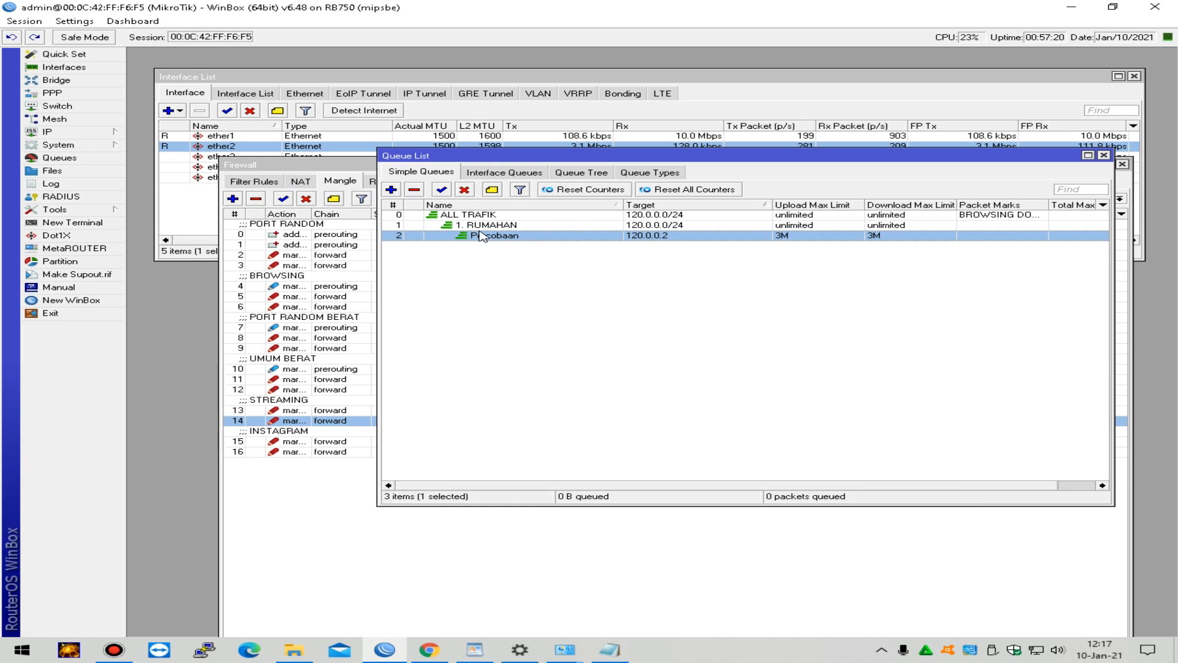
Step: Reopen the Percobaan queue, view its upload and download traffic graphs, and close it
double_click(558, 242)
click(643, 265)
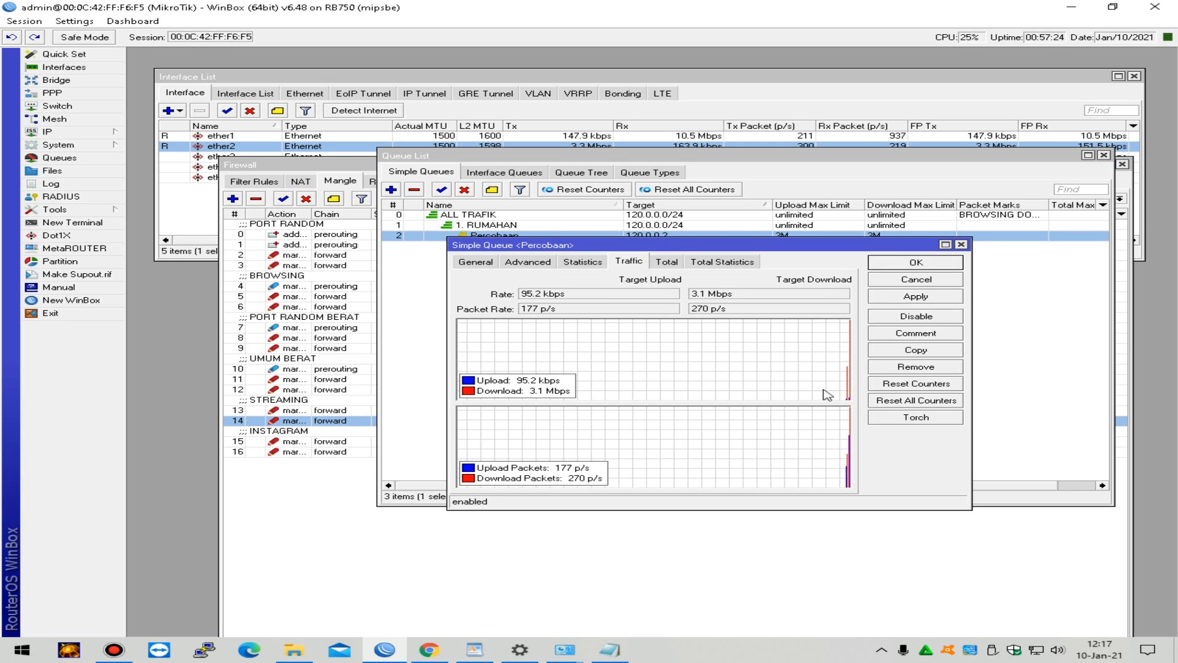
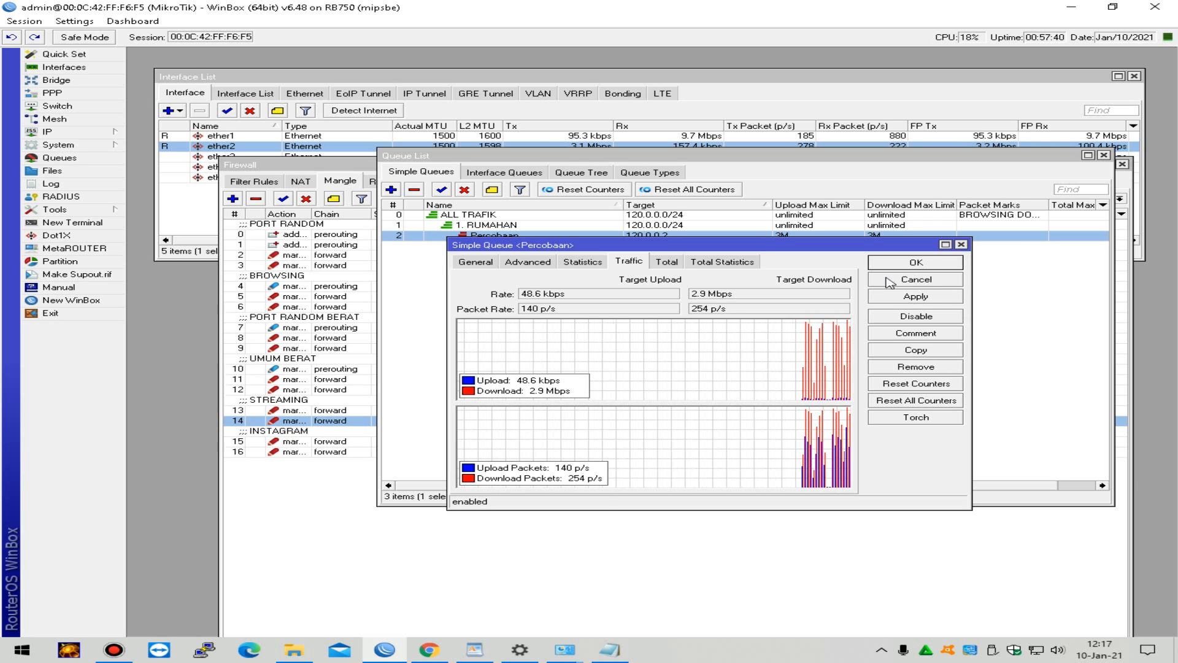
click(915, 262)
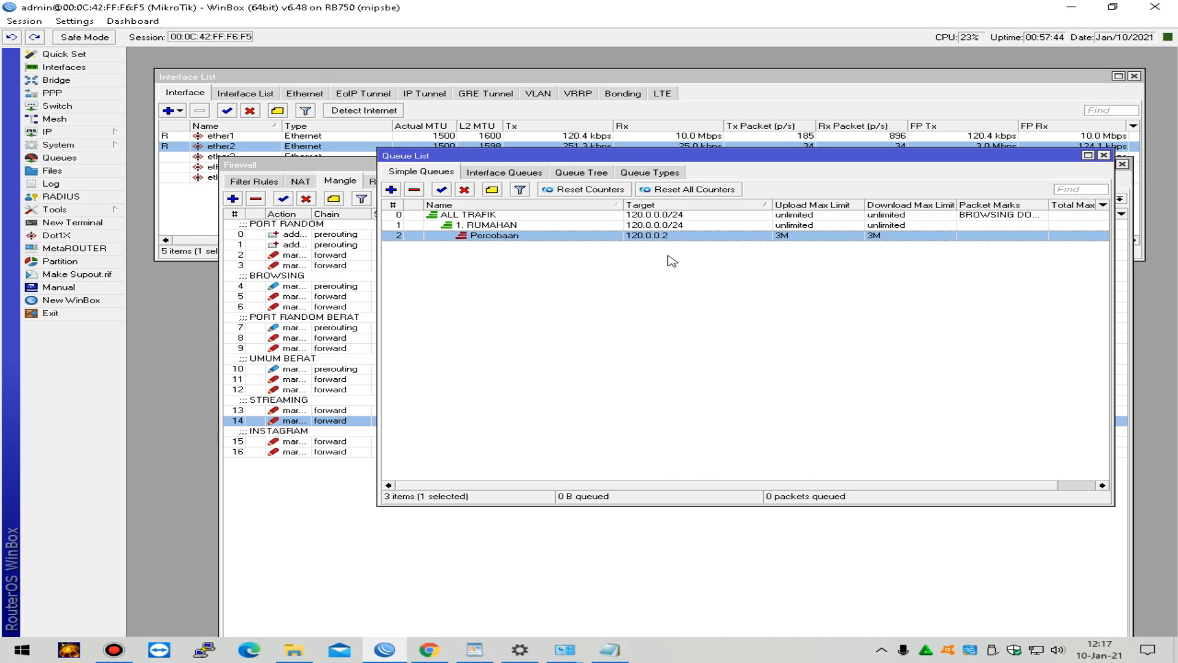
Step: View the router's IP address list with its interface assignments in a wider window and close it
click(635, 215)
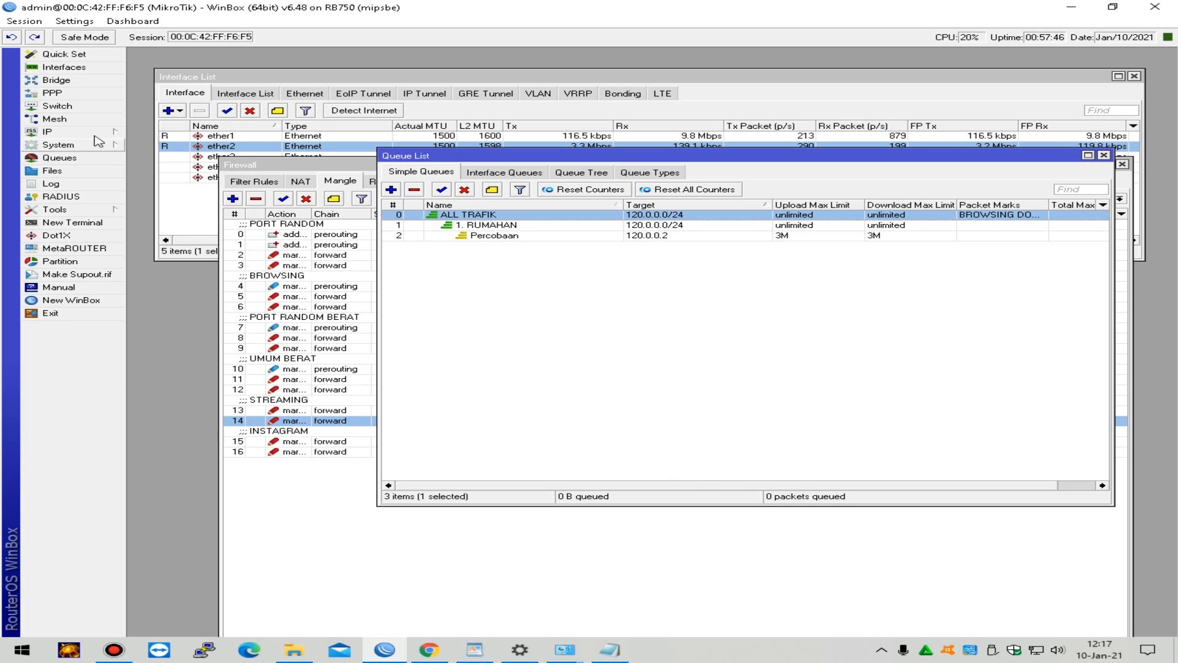
click(67, 131)
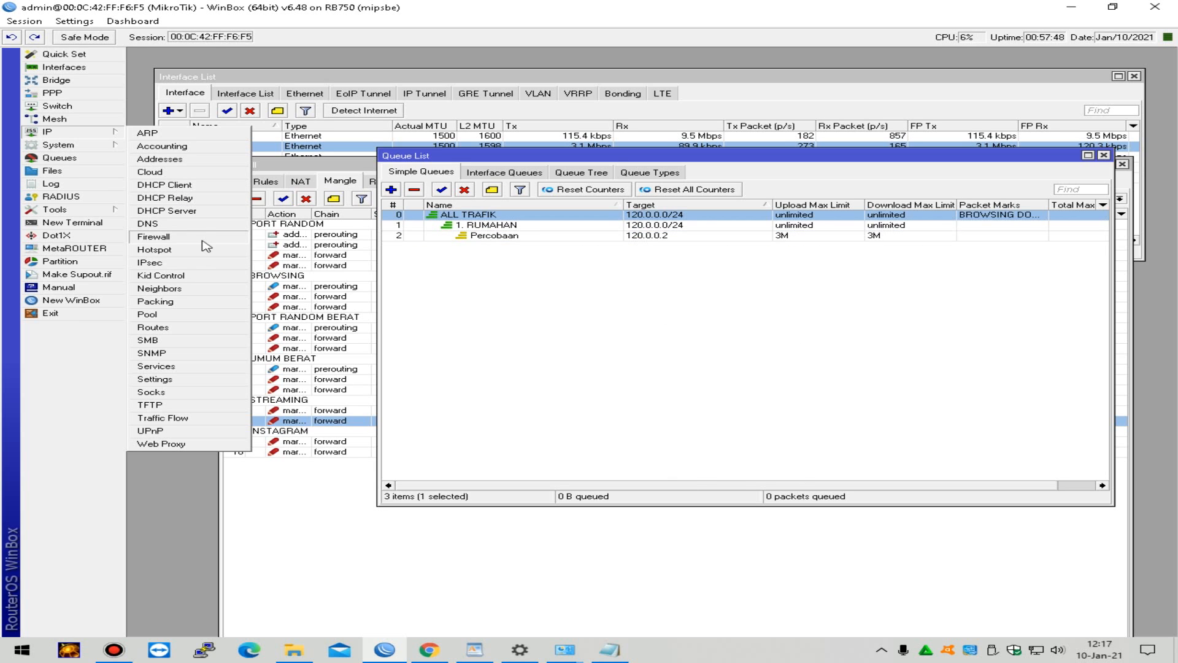
click(158, 159)
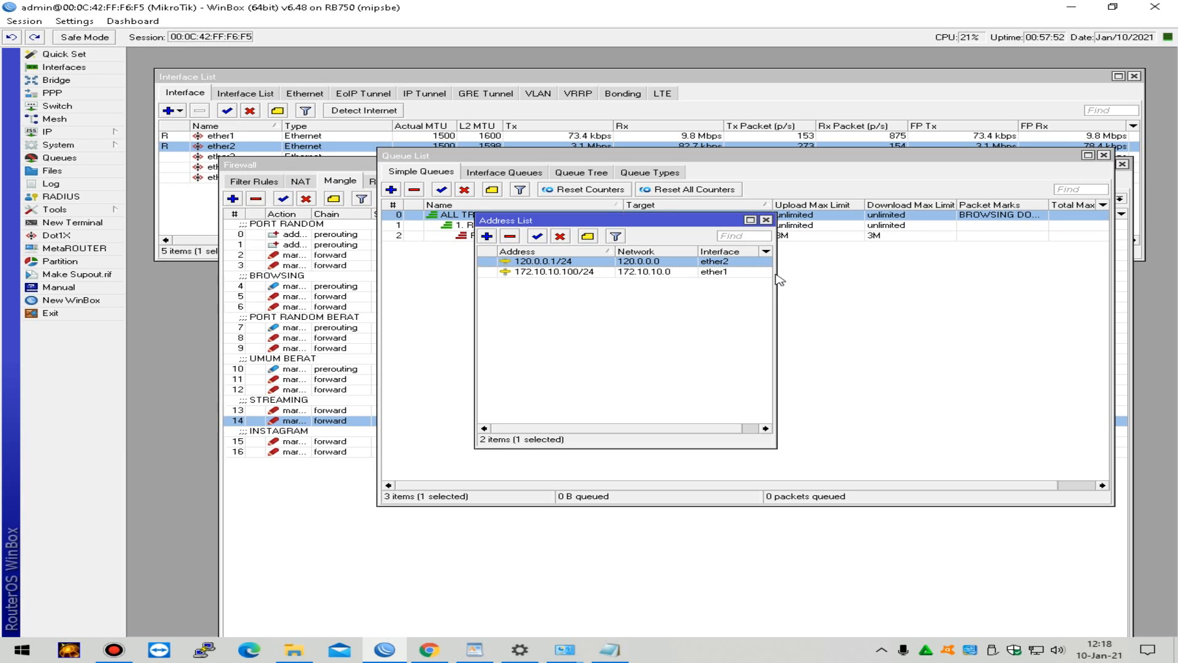
drag(777, 276, 922, 270)
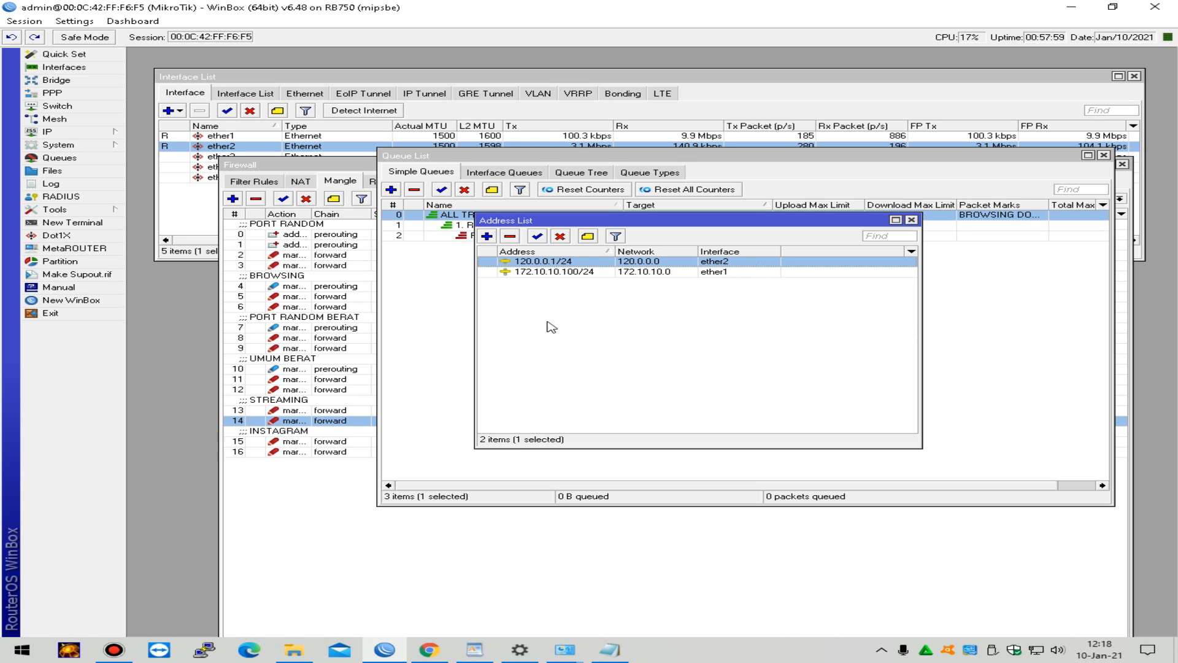
click(911, 220)
Step: Check the Percobaan queue's traffic again and review the ALL TRAFIK queue's general settings and packet marks without changing them
double_click(664, 236)
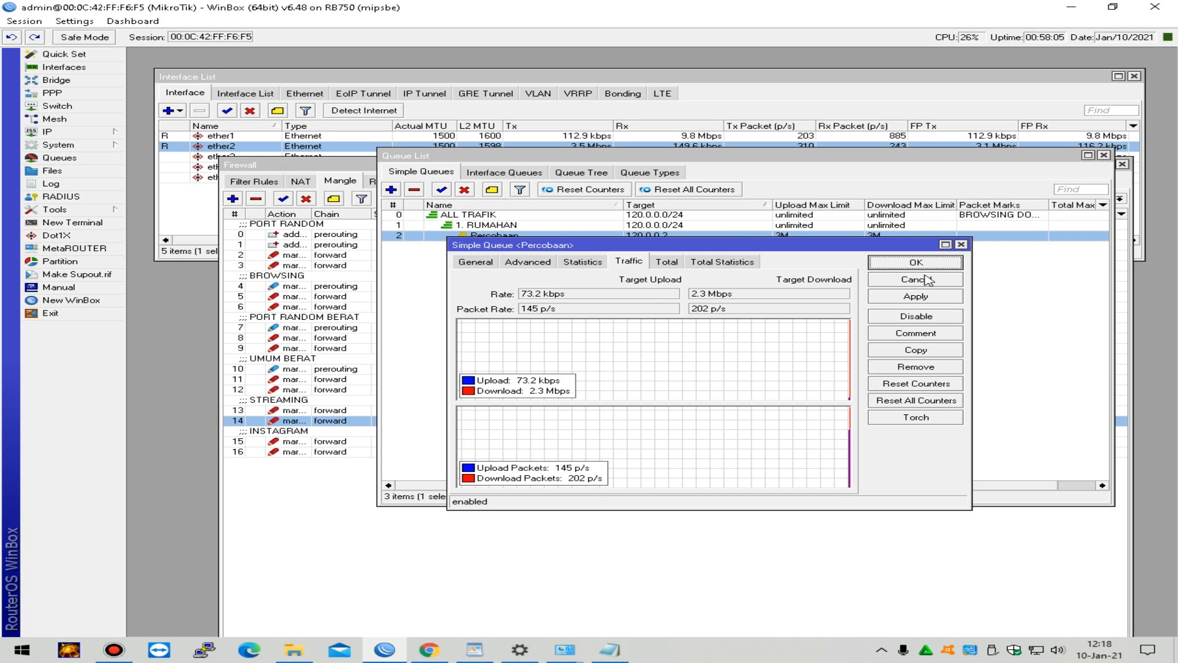
click(928, 278)
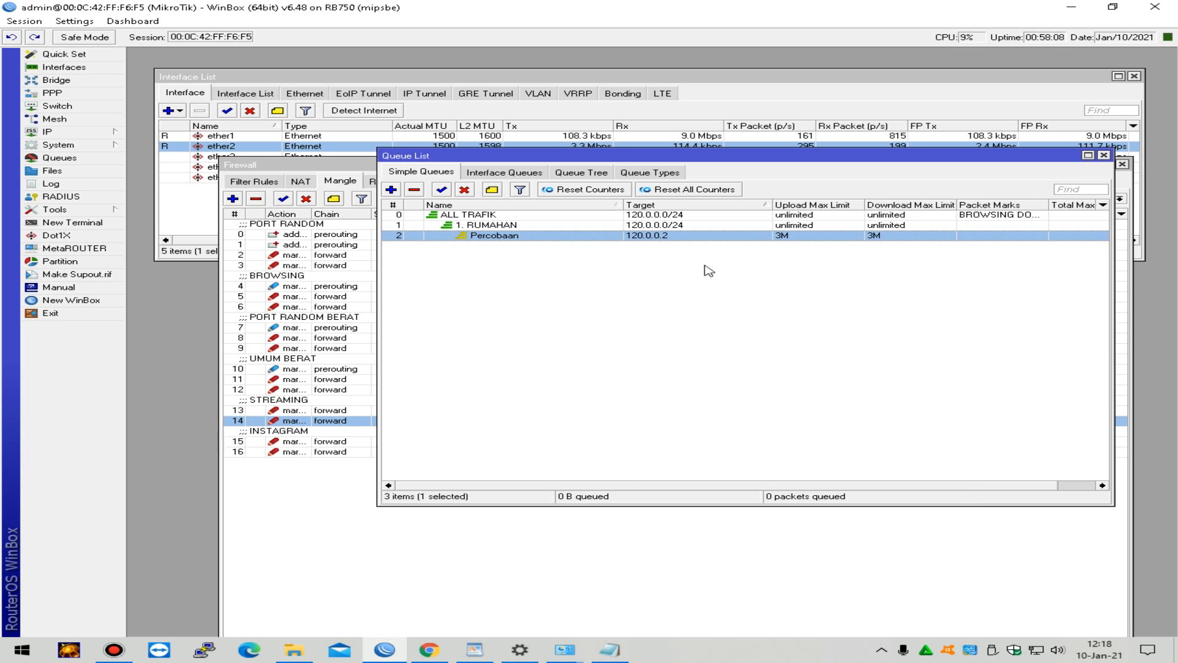
double_click(523, 215)
click(472, 264)
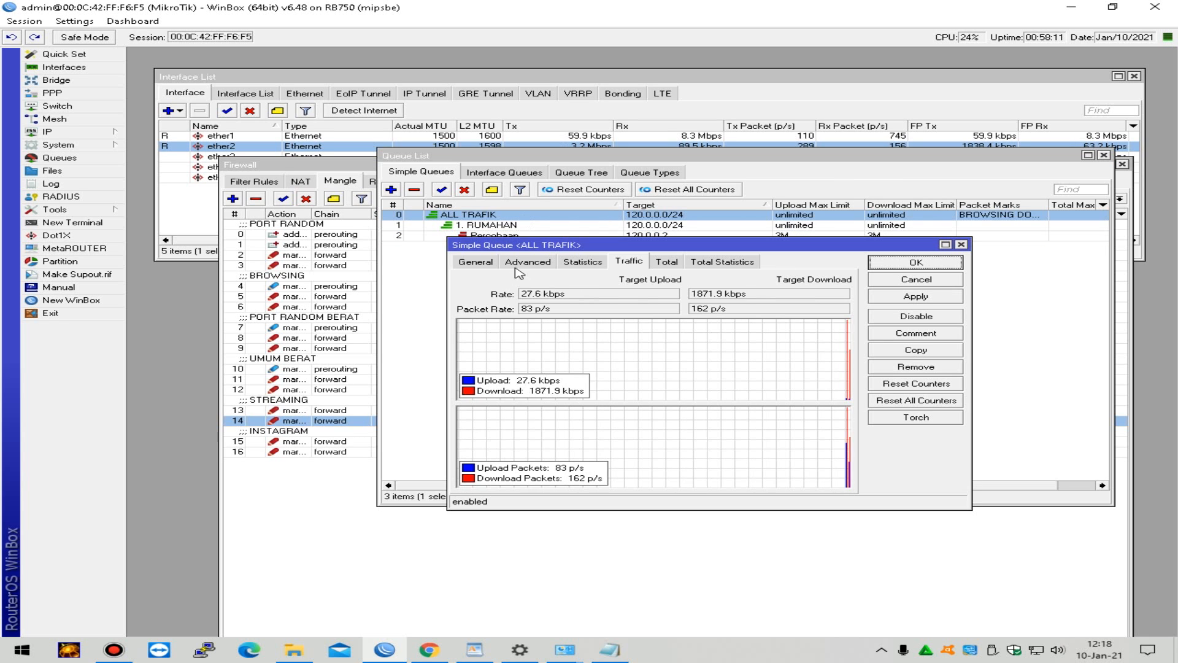
click(534, 263)
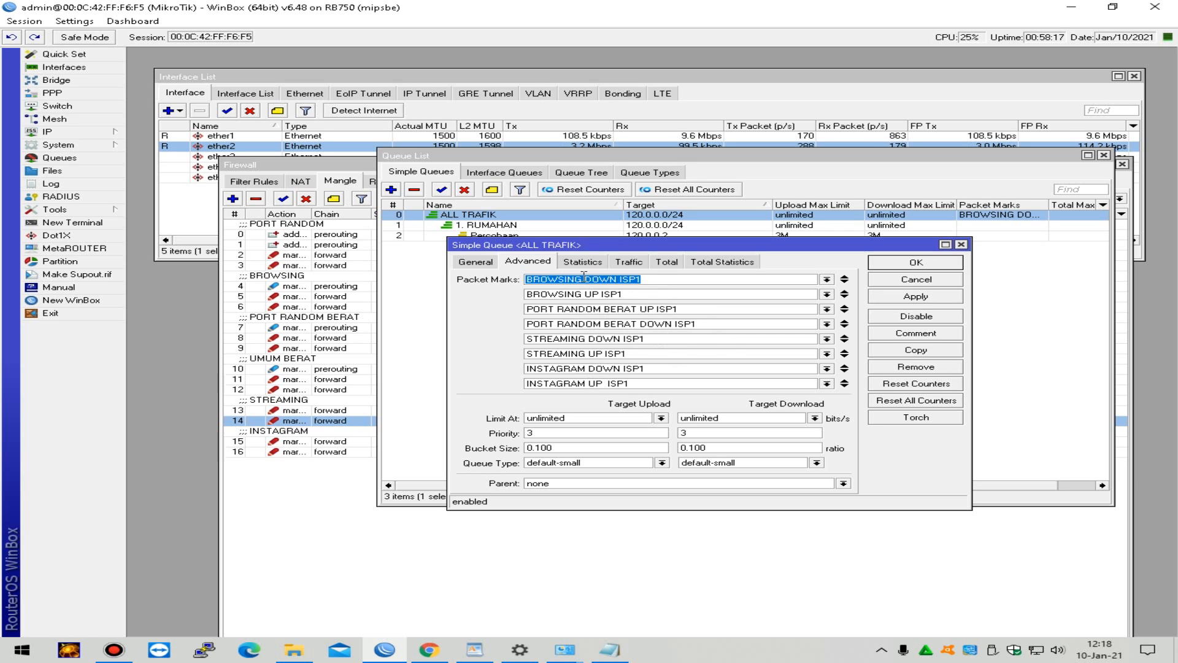
click(916, 281)
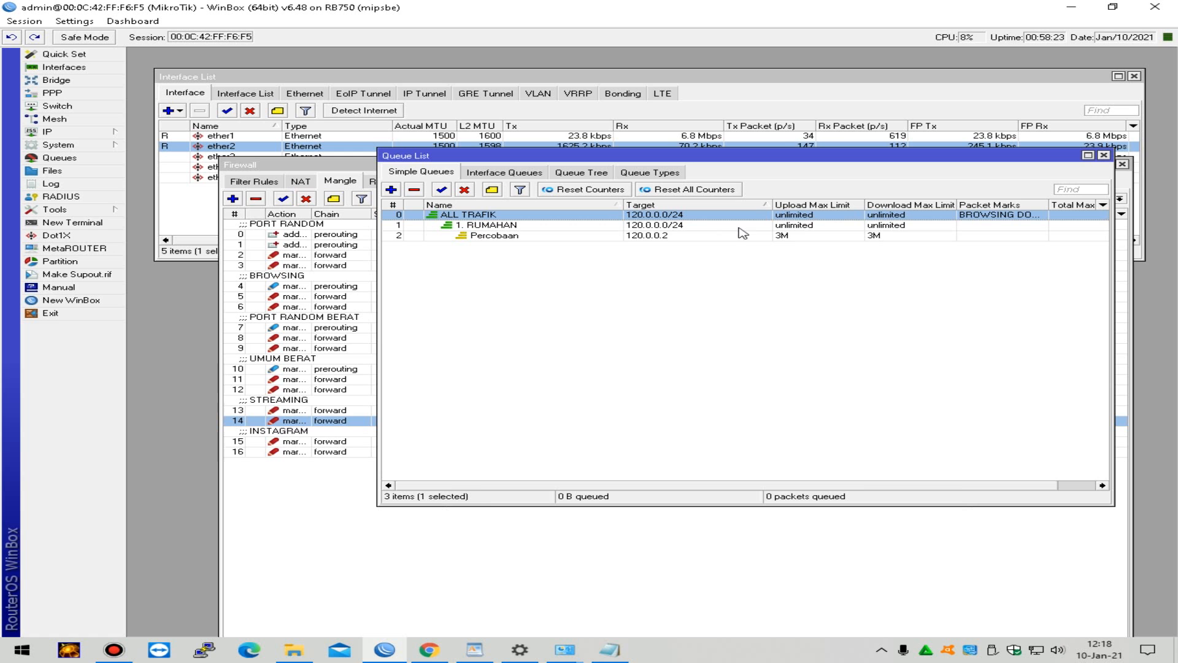
Step: Switch to the YouTube video in Chrome, return to WinBox and show the ALL TRAFIK queue's packet marks below the queue list
click(429, 649)
click(1072, 9)
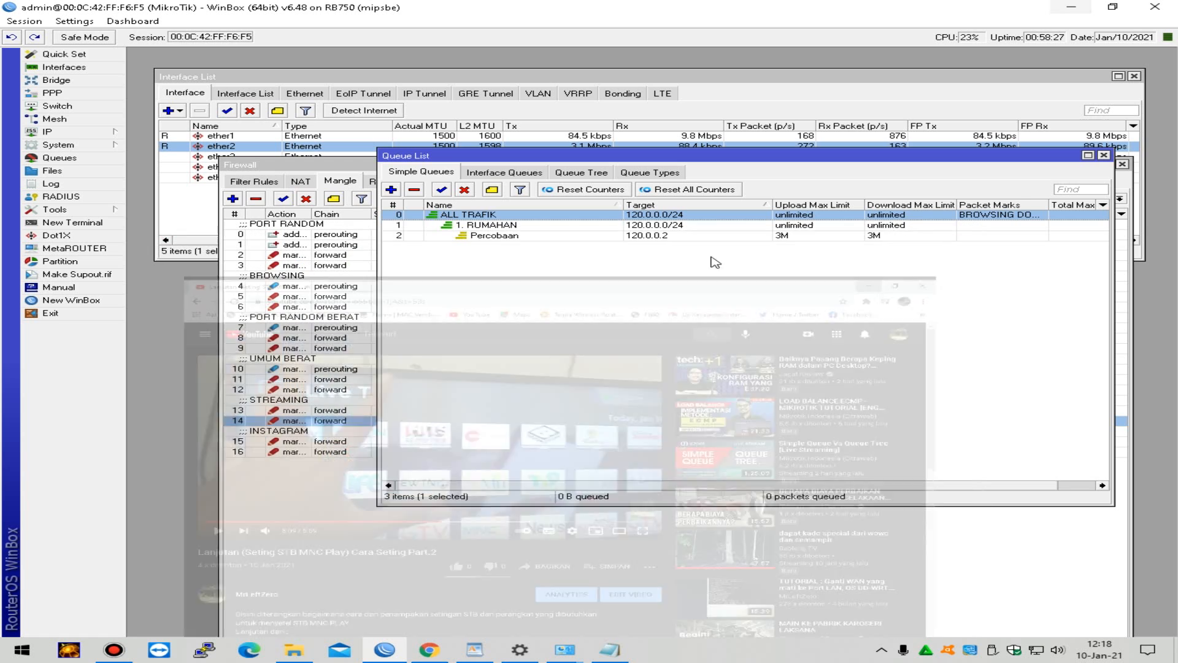
double_click(584, 216)
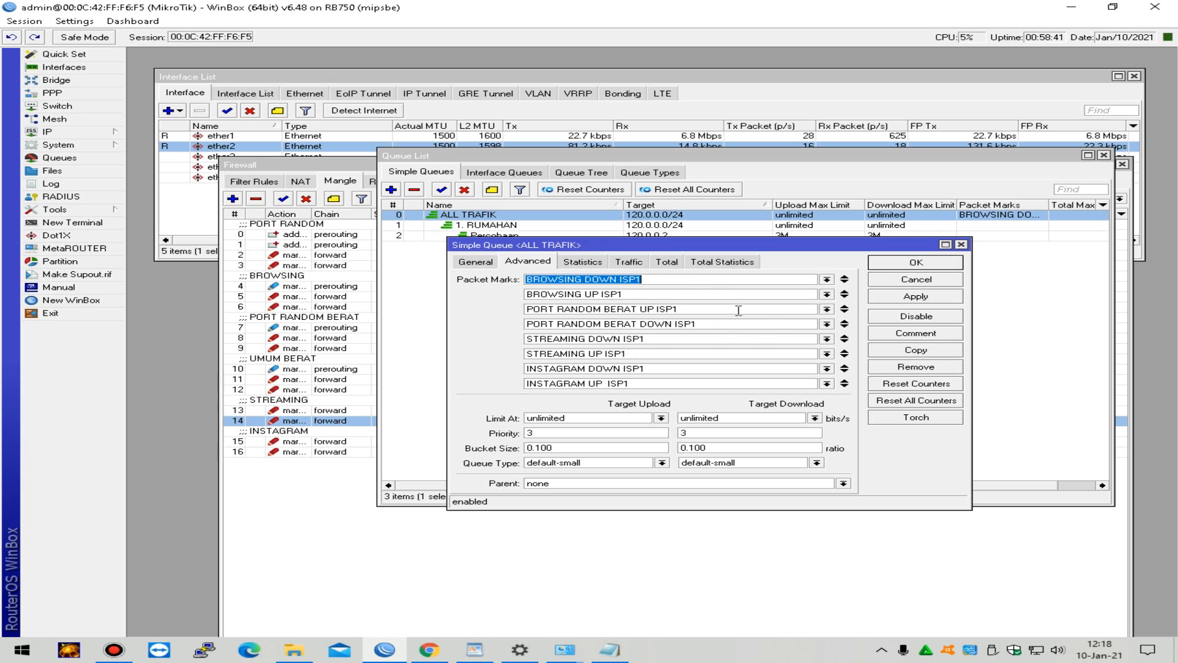
drag(702, 244, 702, 297)
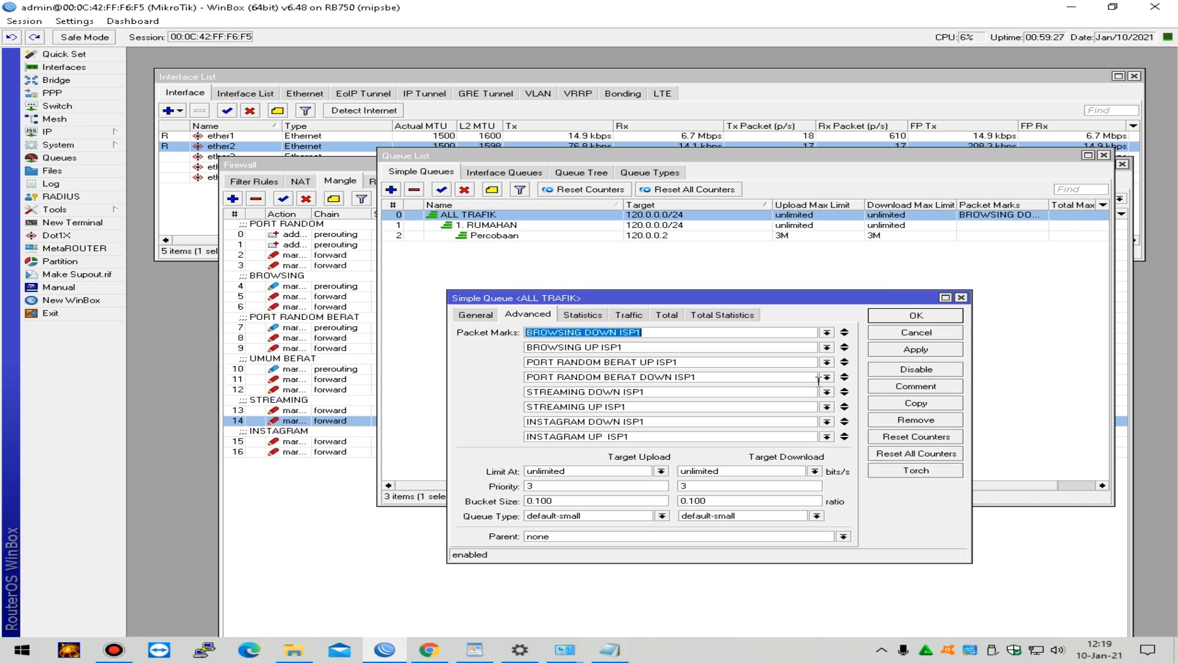
Step: Bring the firewall mangle rules forward and view the interface types that can be added to the interface list
click(306, 501)
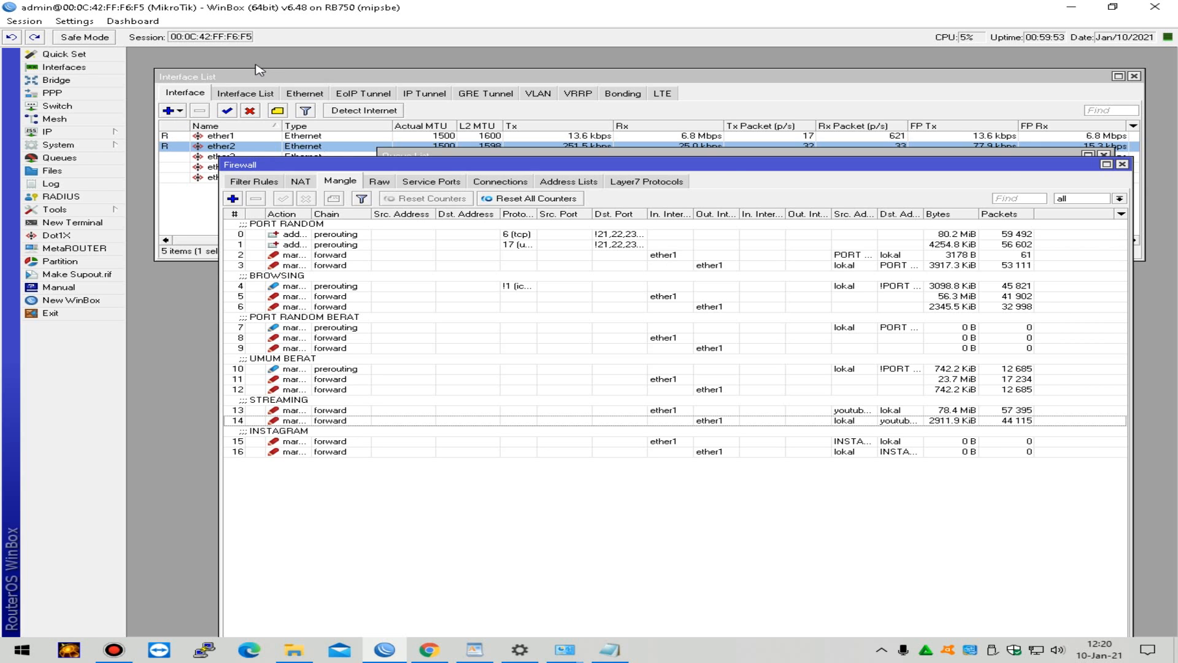
click(180, 114)
click(179, 111)
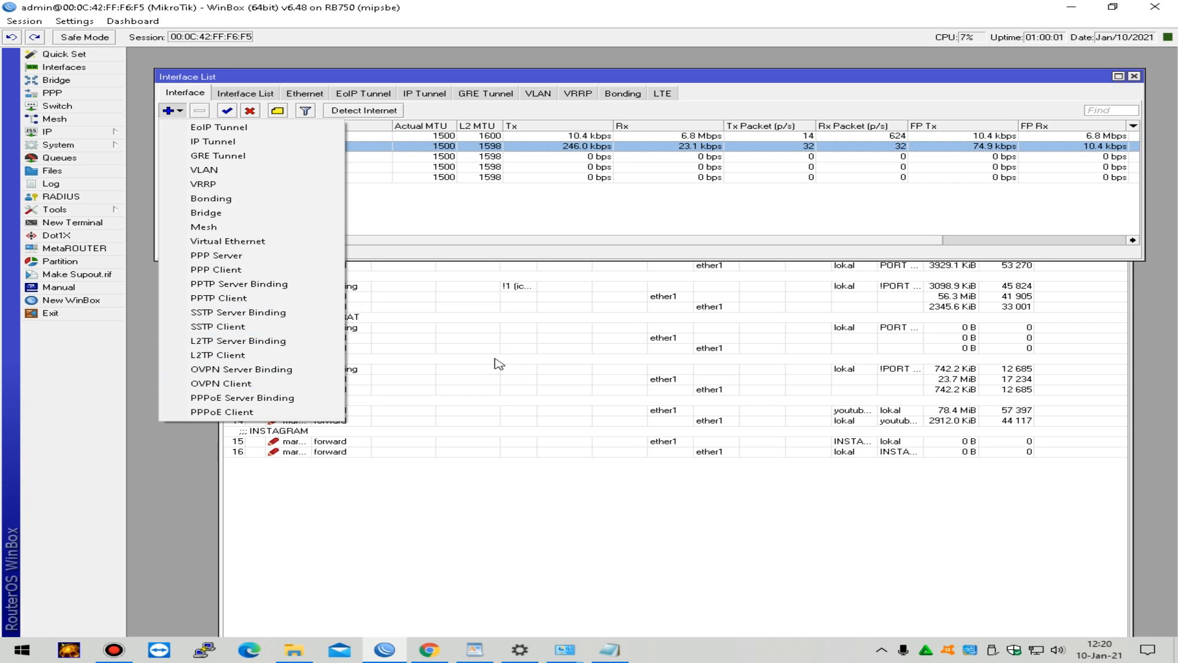
click(680, 243)
Step: Return to the firewall mangle rules and look through the NAT and filter rules
click(547, 368)
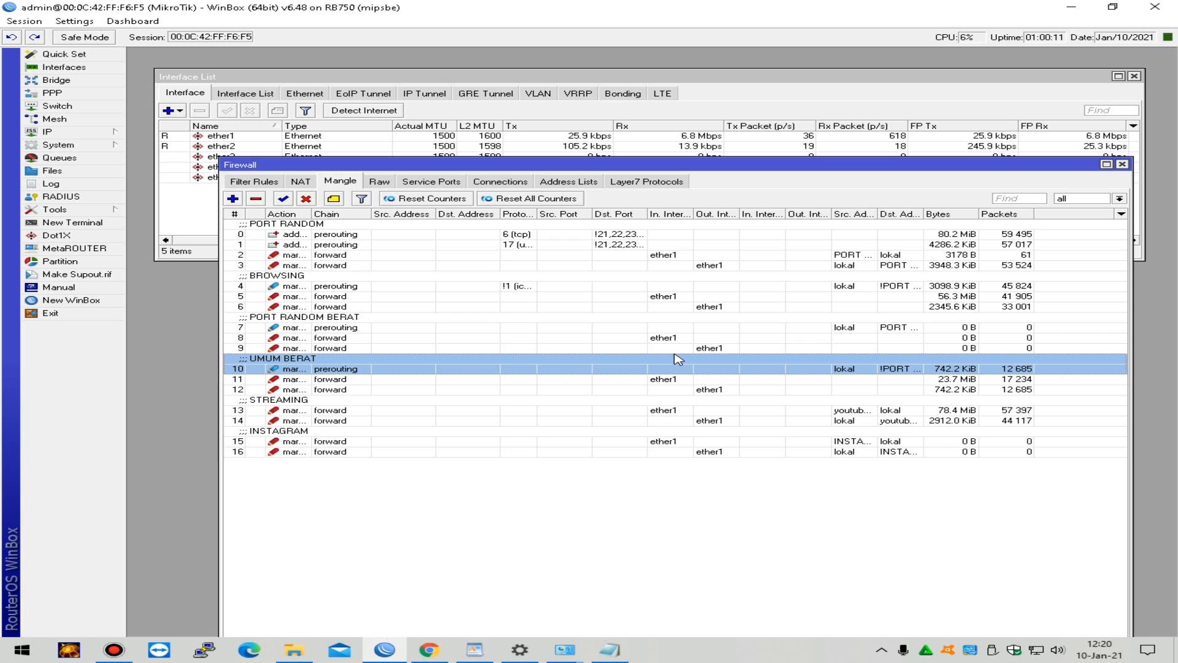
click(302, 182)
click(244, 181)
click(301, 181)
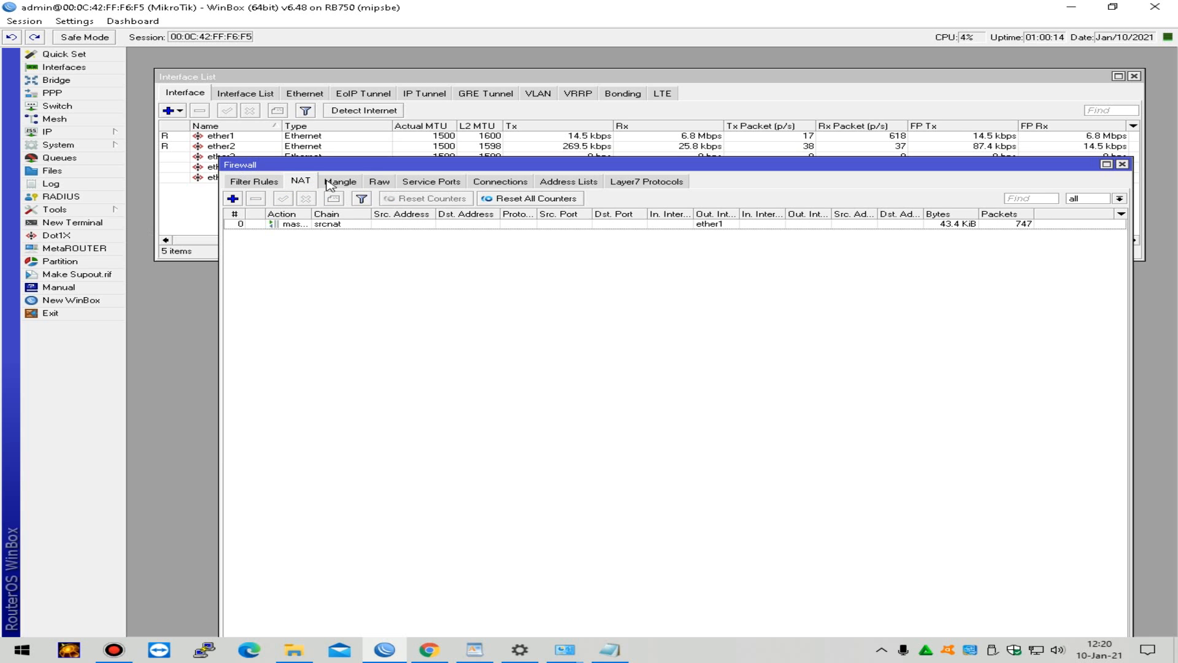
Step: View the list of files stored on the router and close it
click(104, 170)
click(892, 232)
click(110, 170)
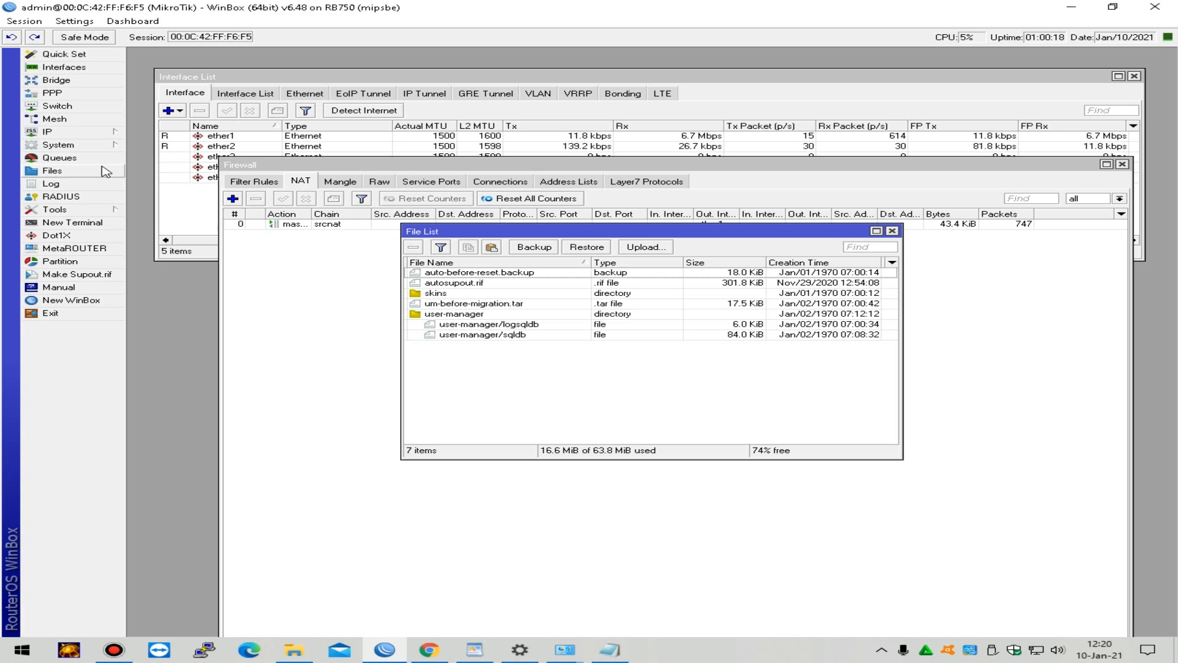
click(892, 231)
Step: Examine the queue tree's ISP1 download and upload branches, comparing the game, browsing, port berat, streaming and instagram queues
click(59, 158)
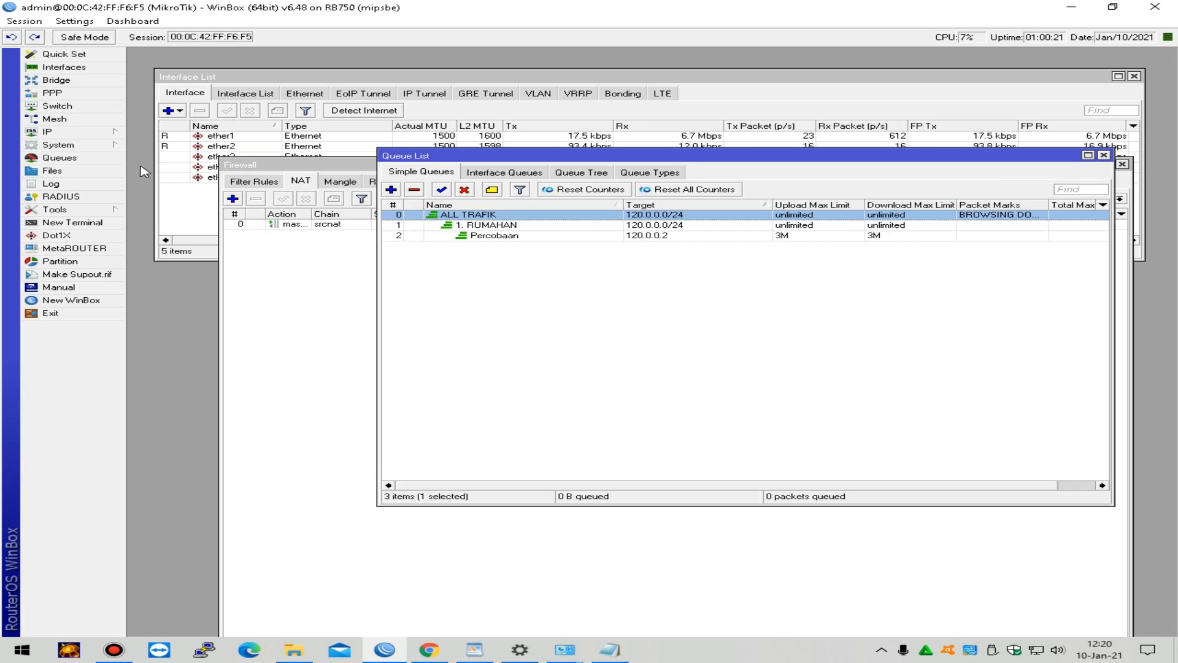
click(592, 177)
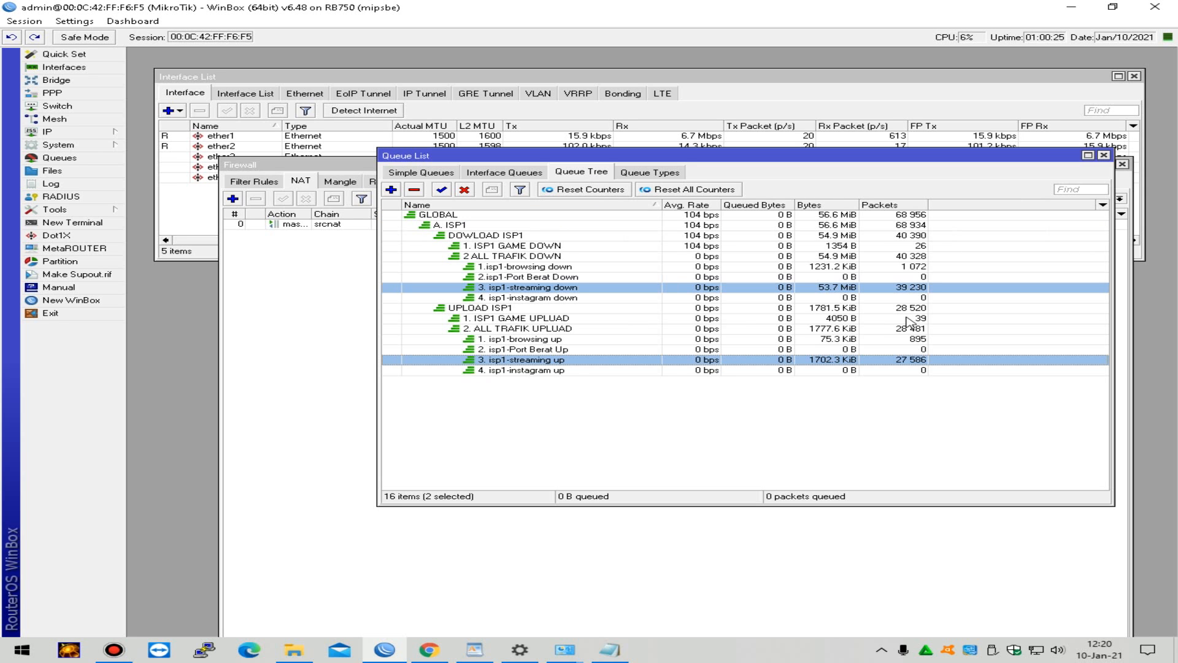
click(684, 388)
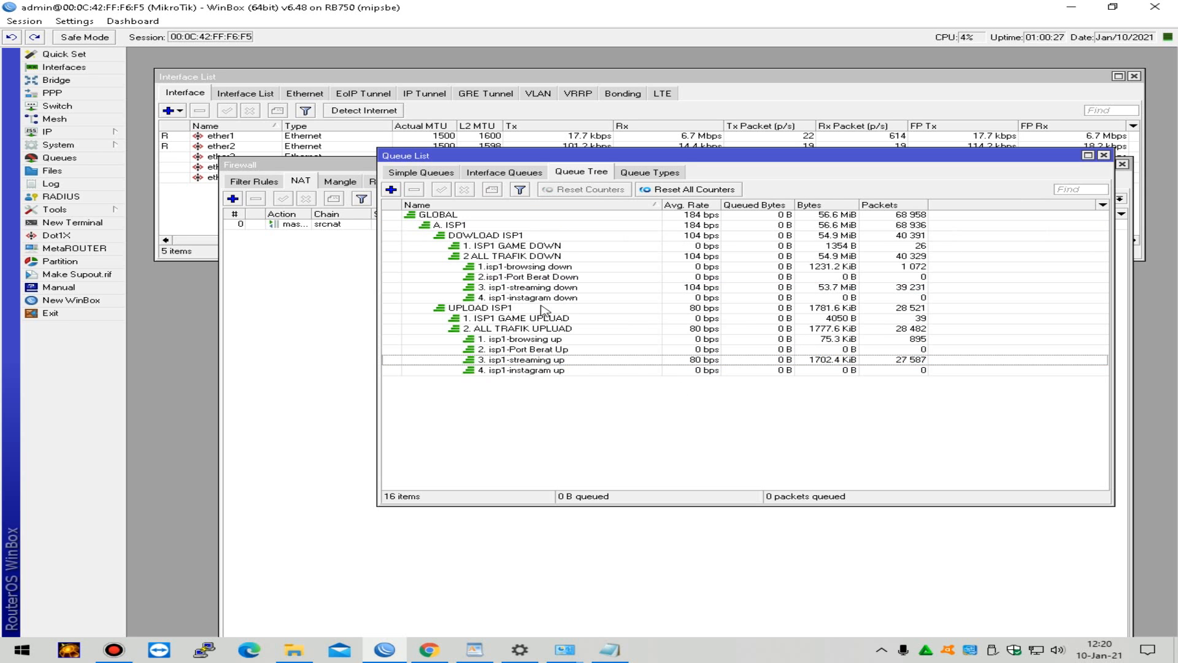
click(592, 287)
click(598, 298)
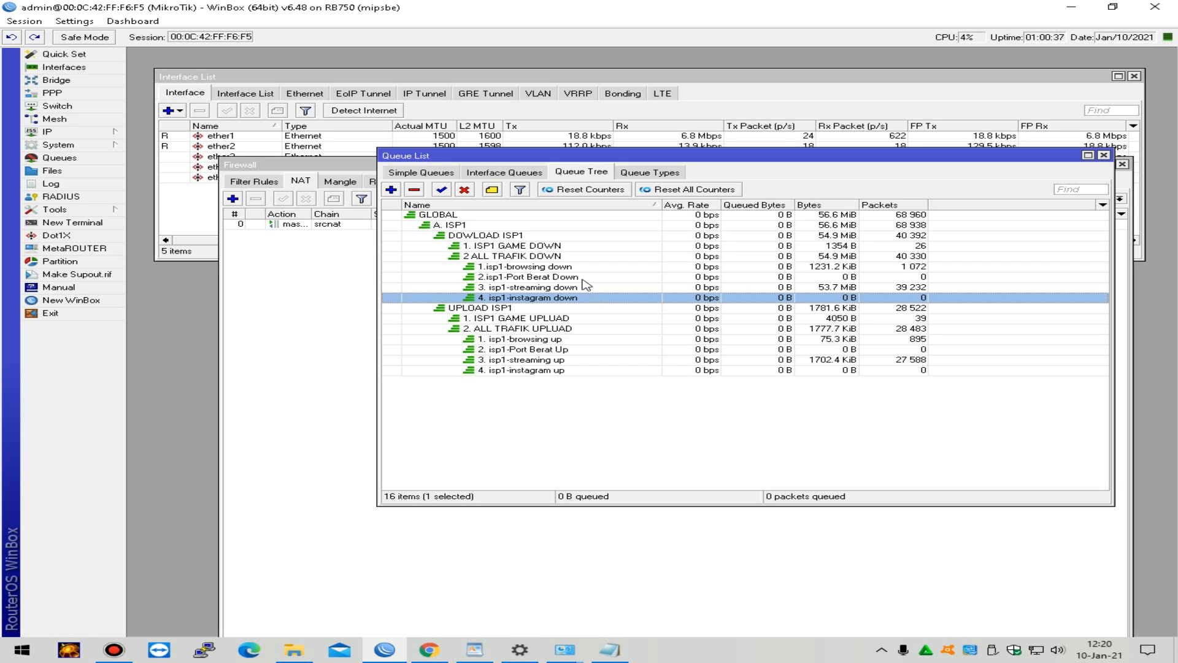
click(574, 237)
click(561, 266)
click(558, 246)
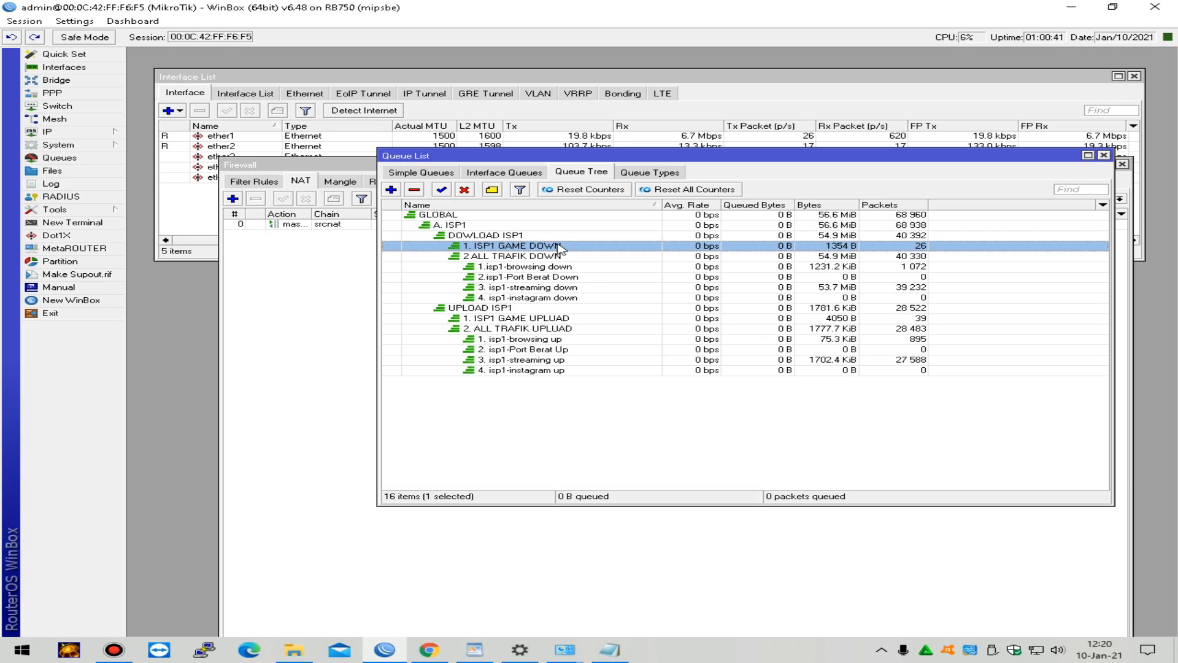
click(552, 278)
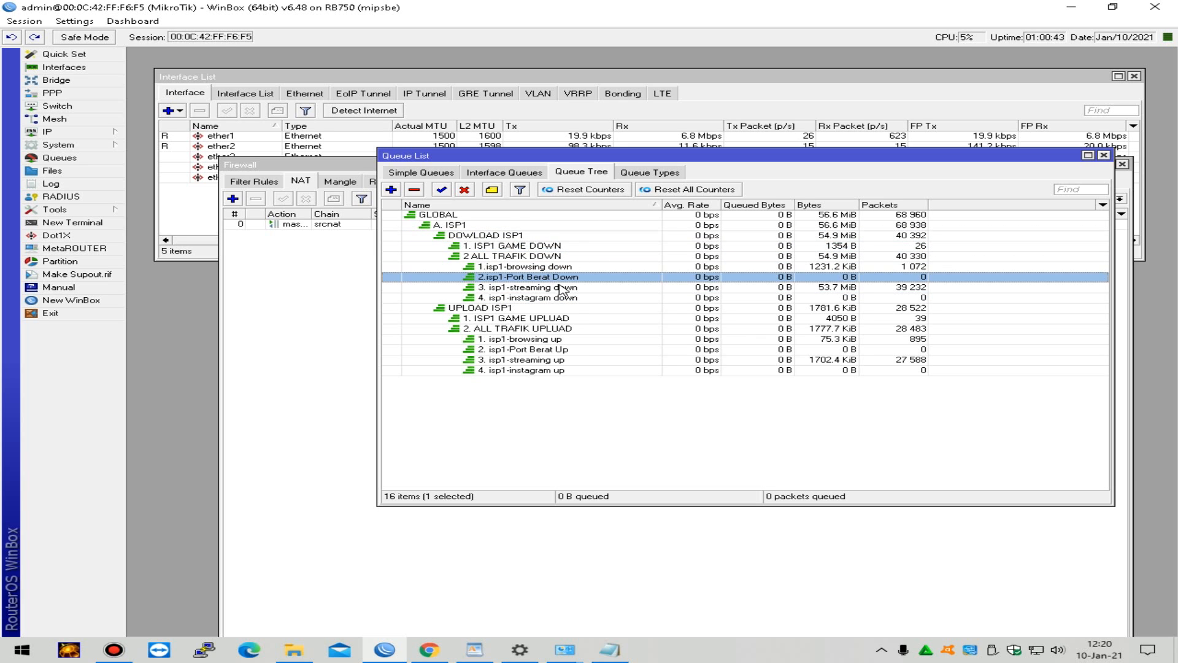
click(559, 247)
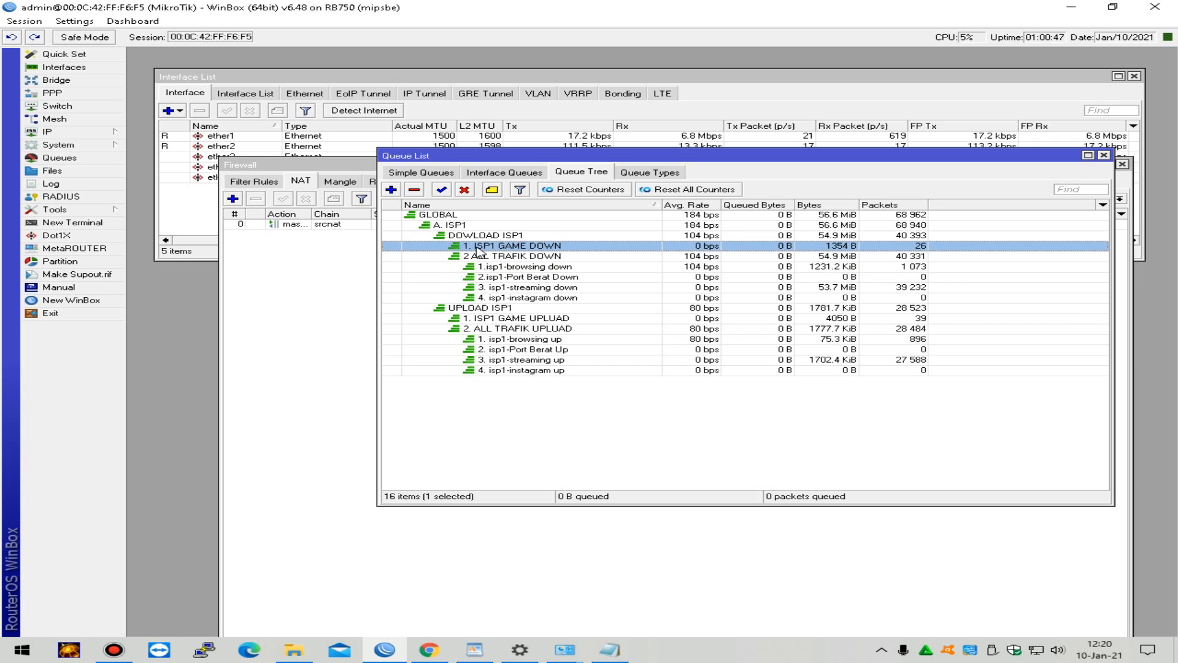
Step: Review the general settings of the 1. ISP1 GAME DOWN queue, including its parent, packet mark and priority, and close it
double_click(558, 247)
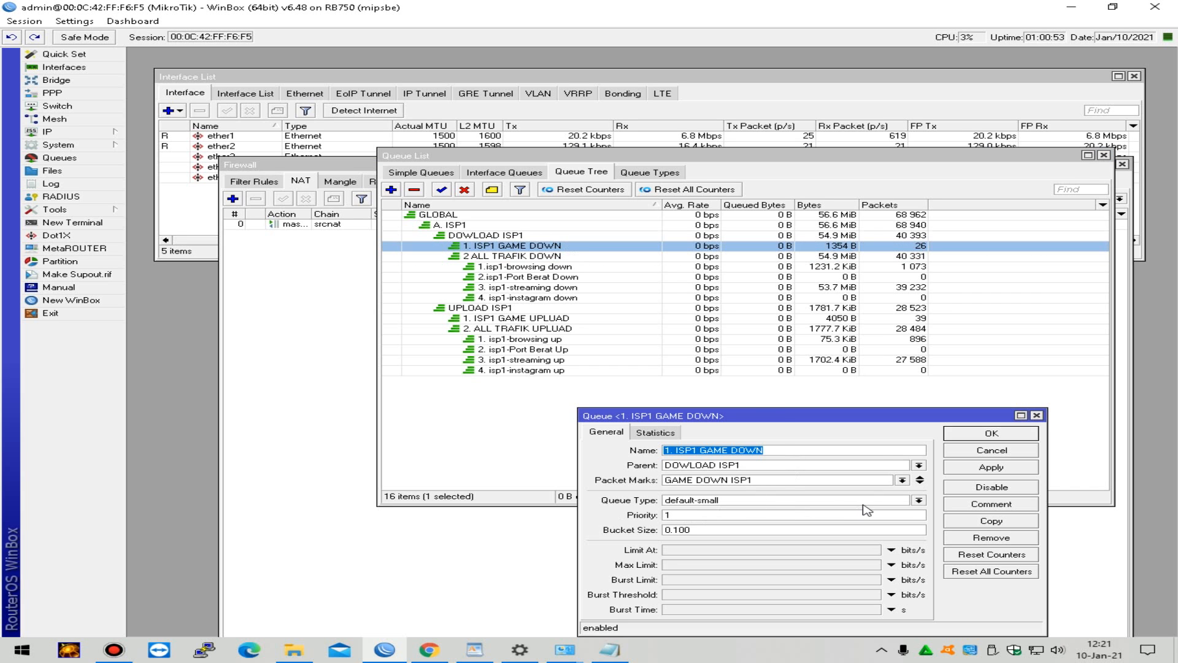
drag(884, 417, 706, 274)
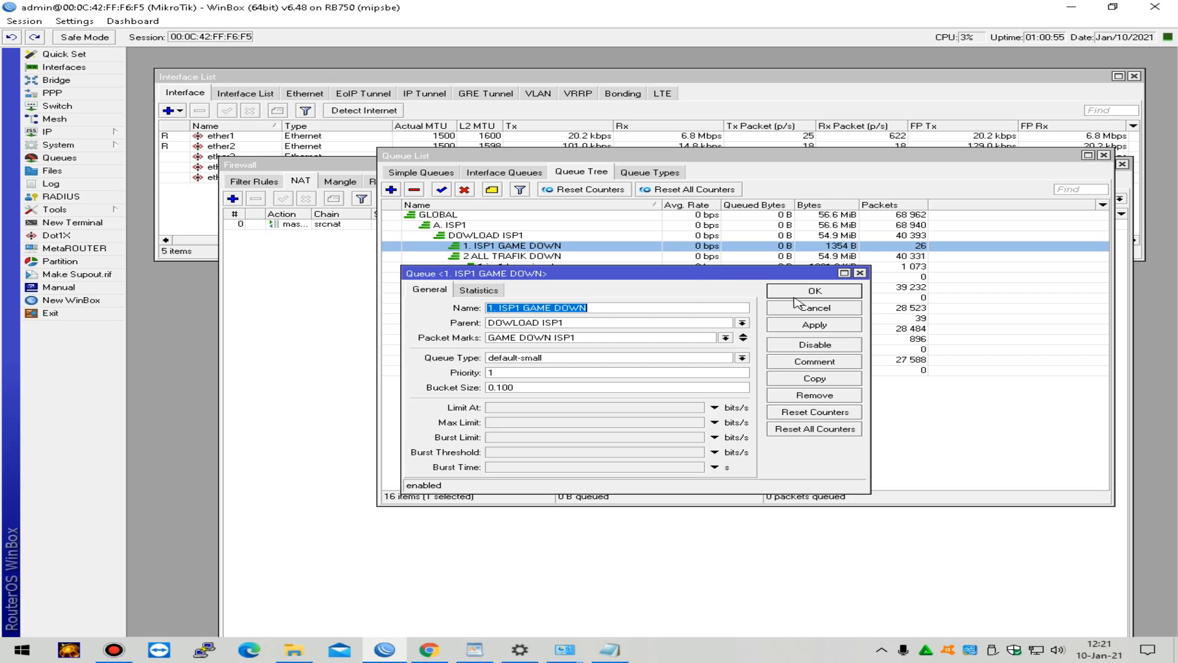
click(815, 289)
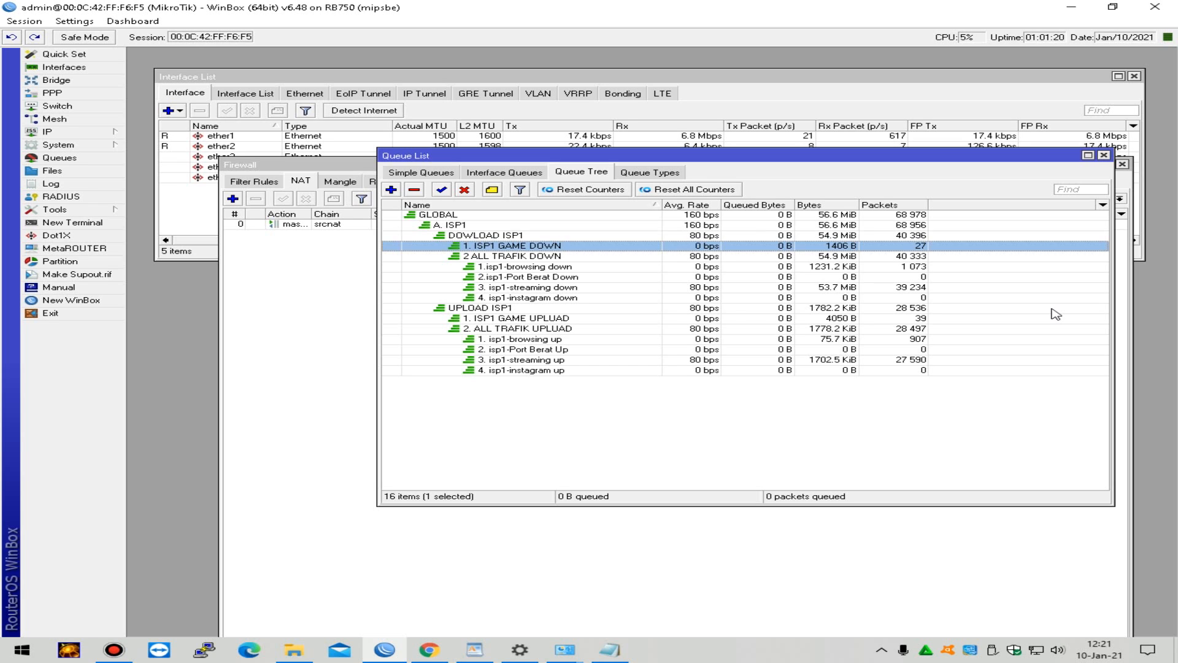
Step: Select the 4. isp1-instagram up queue in the queue tree and return to the firewall's NAT rules
click(613, 385)
click(636, 372)
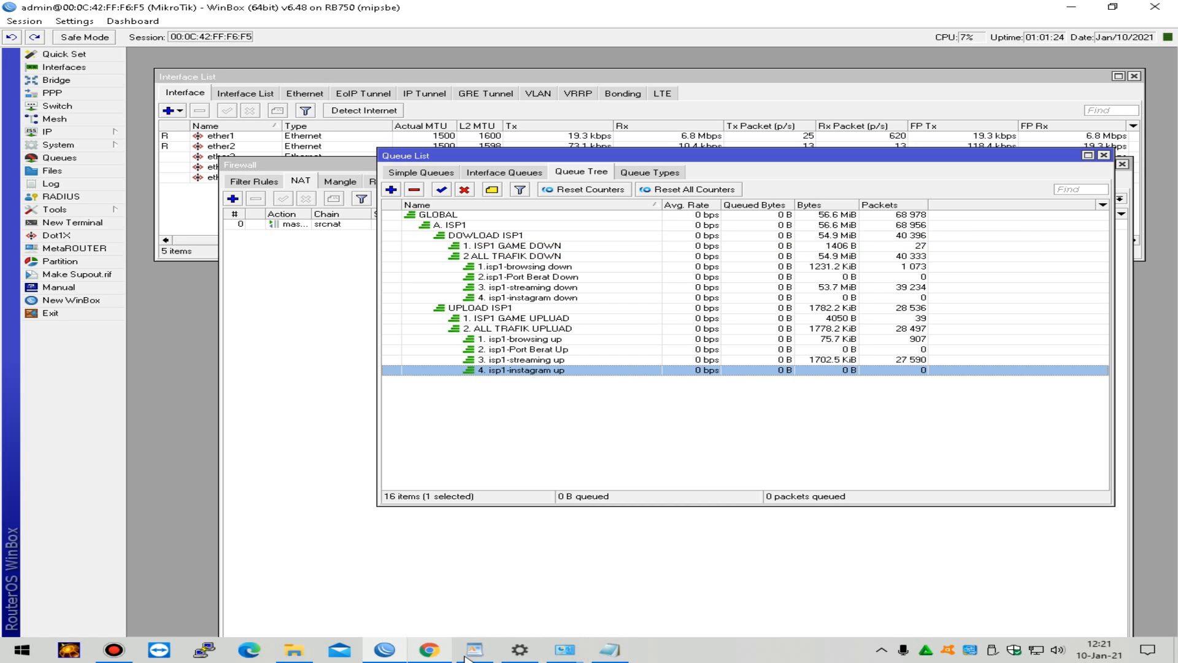
click(302, 316)
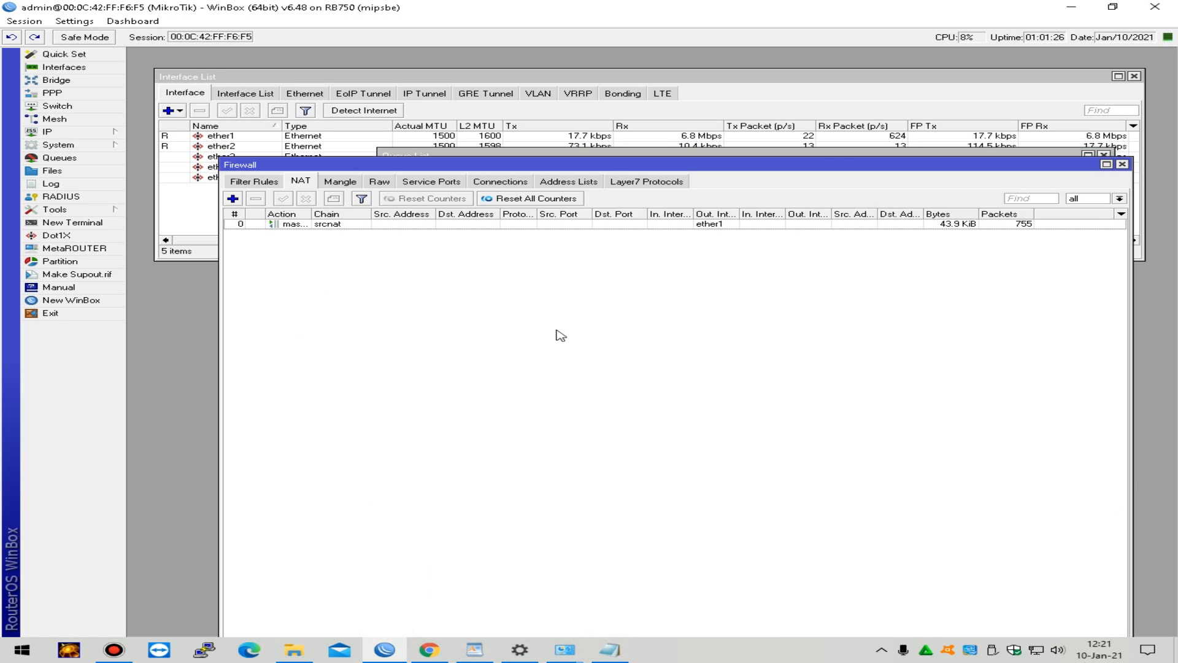
Step: Move the Firewall and Queue List windows apart to recheck the queue tree, and bring the firewall rules back to the front
drag(604, 167, 568, 232)
click(945, 167)
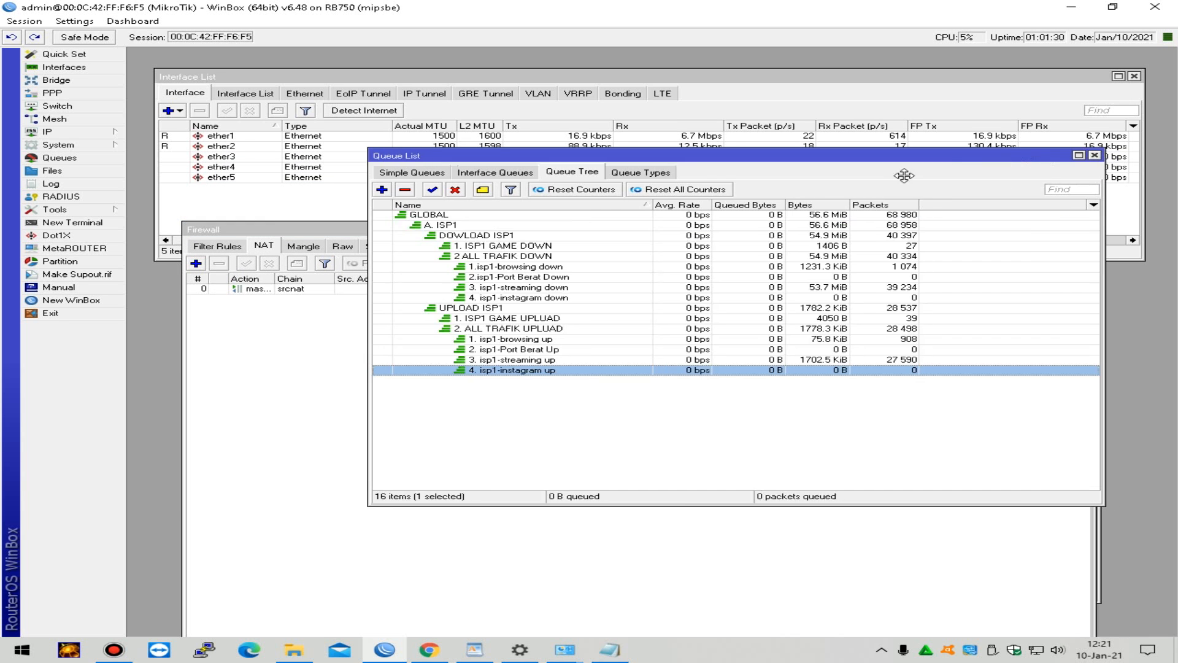
drag(946, 167, 892, 181)
click(964, 179)
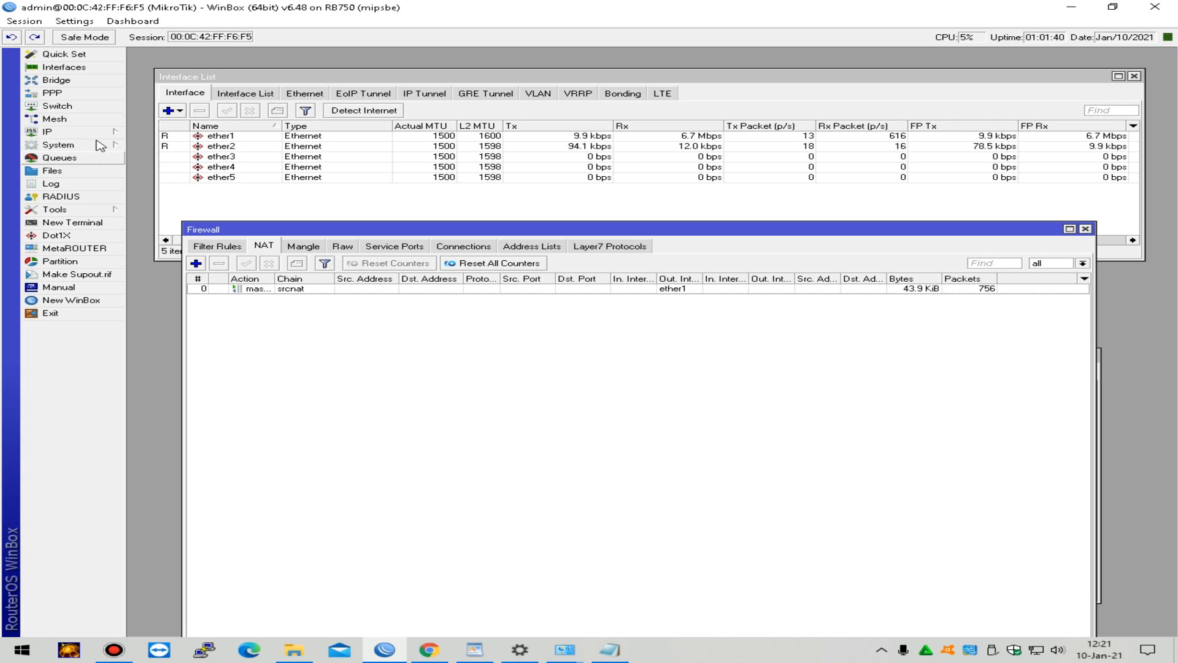
Step: Review the general settings of the first PORT RANDOM mangle rule, including its TCP protocol and excluded destination ports, and close it
click(312, 249)
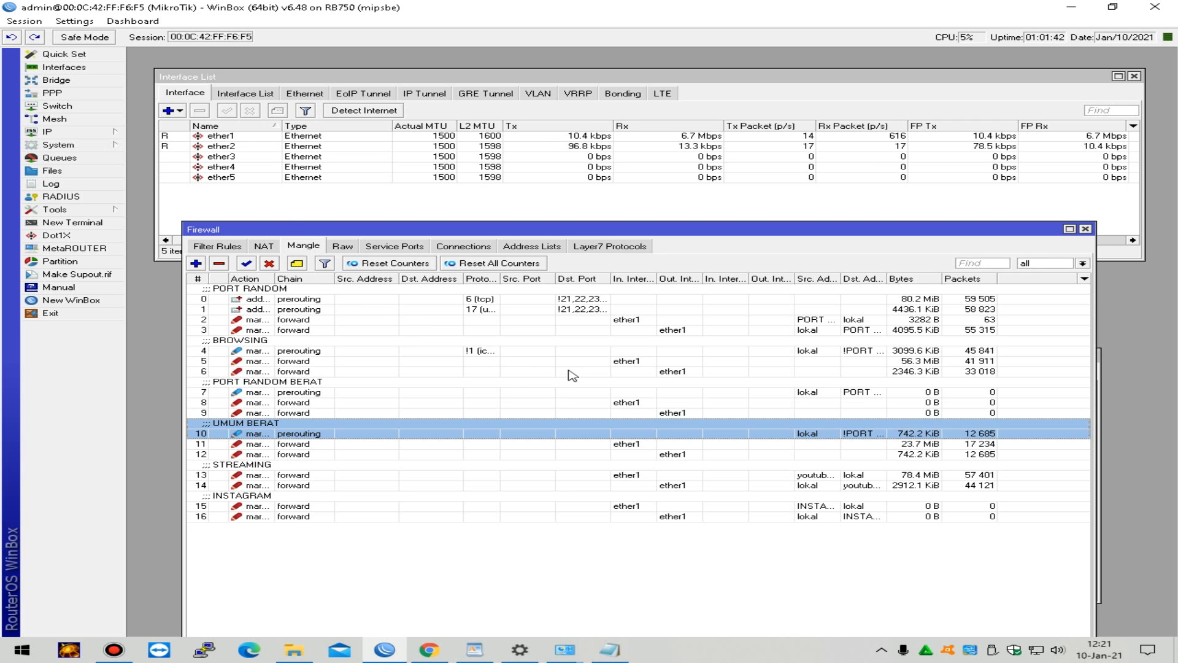
click(540, 299)
double_click(614, 301)
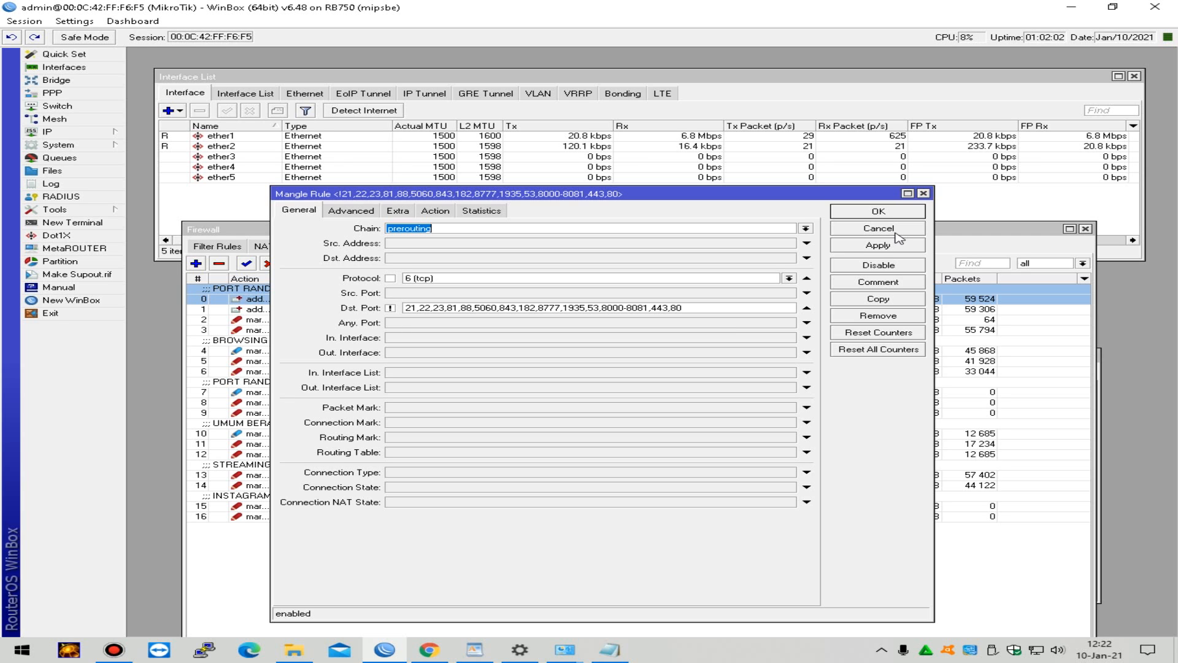
click(895, 231)
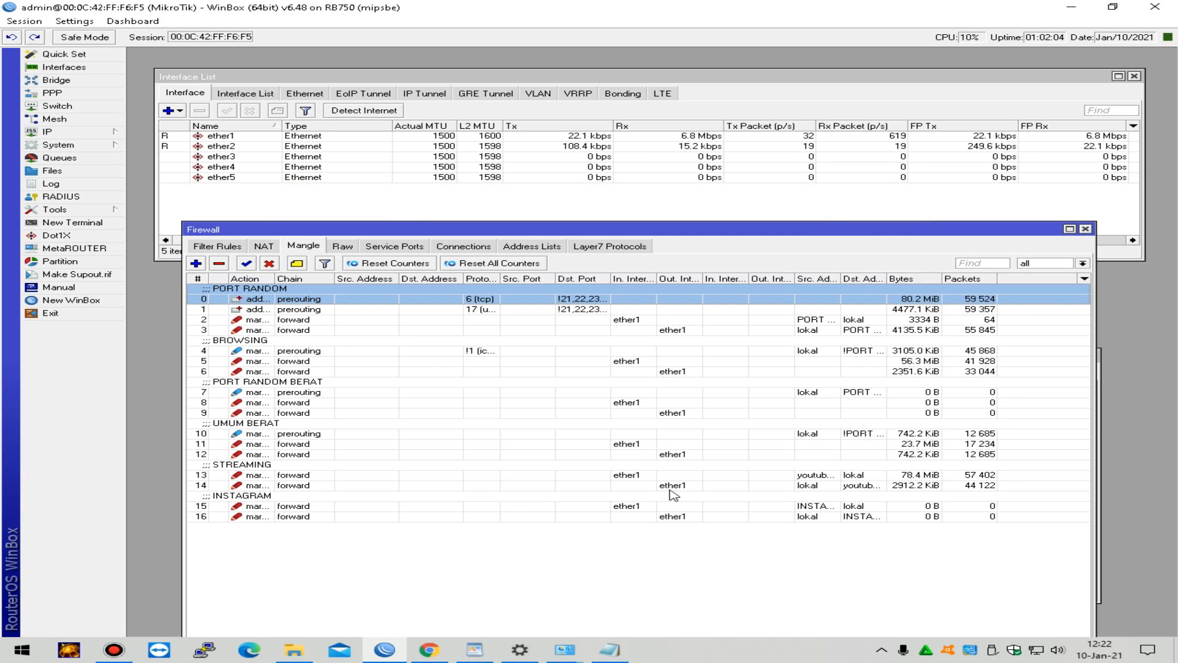
Step: Look over the STREAMING and INSTAGRAM mangle rules, check the existing raw rules, and return to the mangle list
click(452, 478)
click(628, 504)
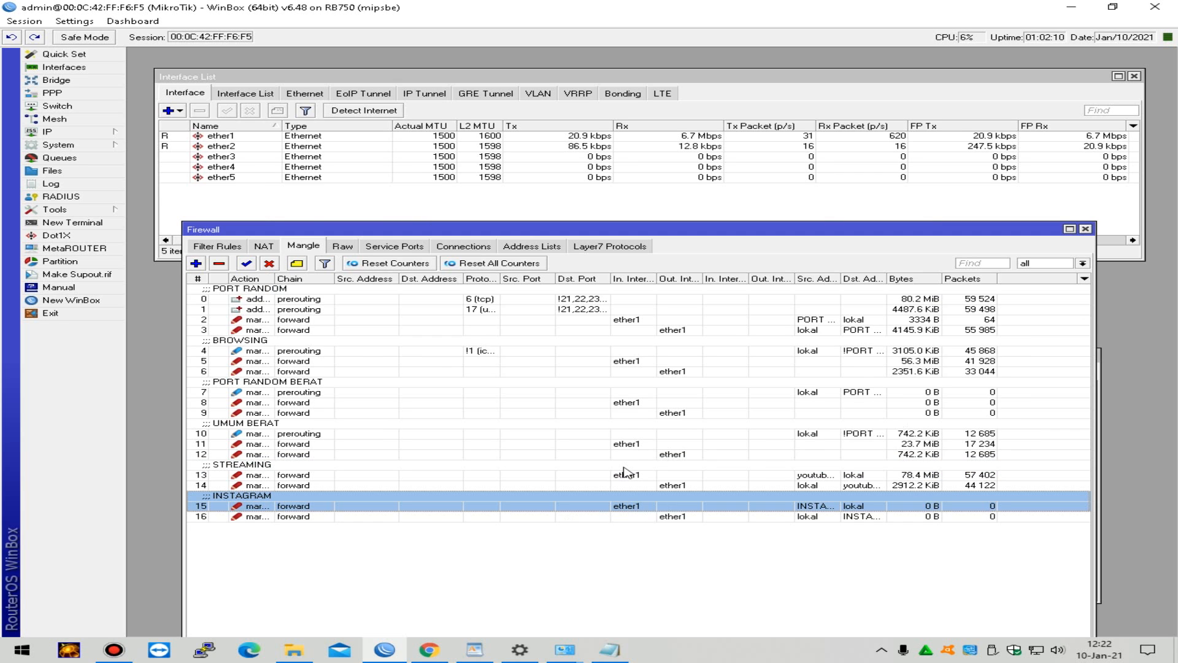
click(344, 247)
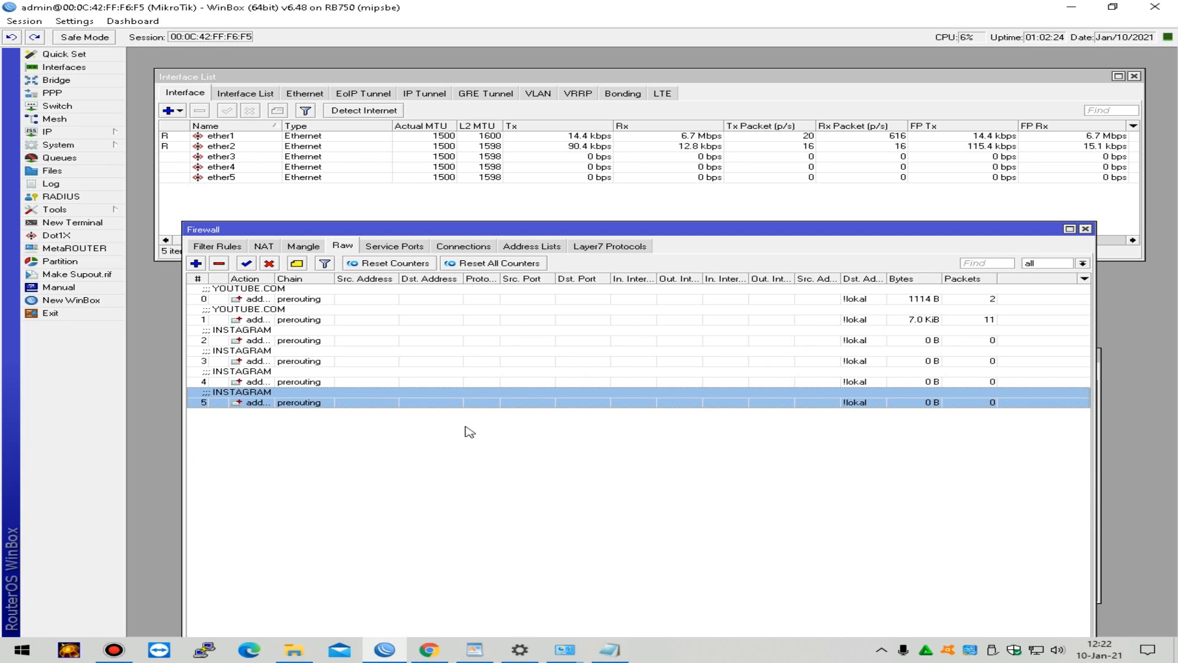
click(303, 246)
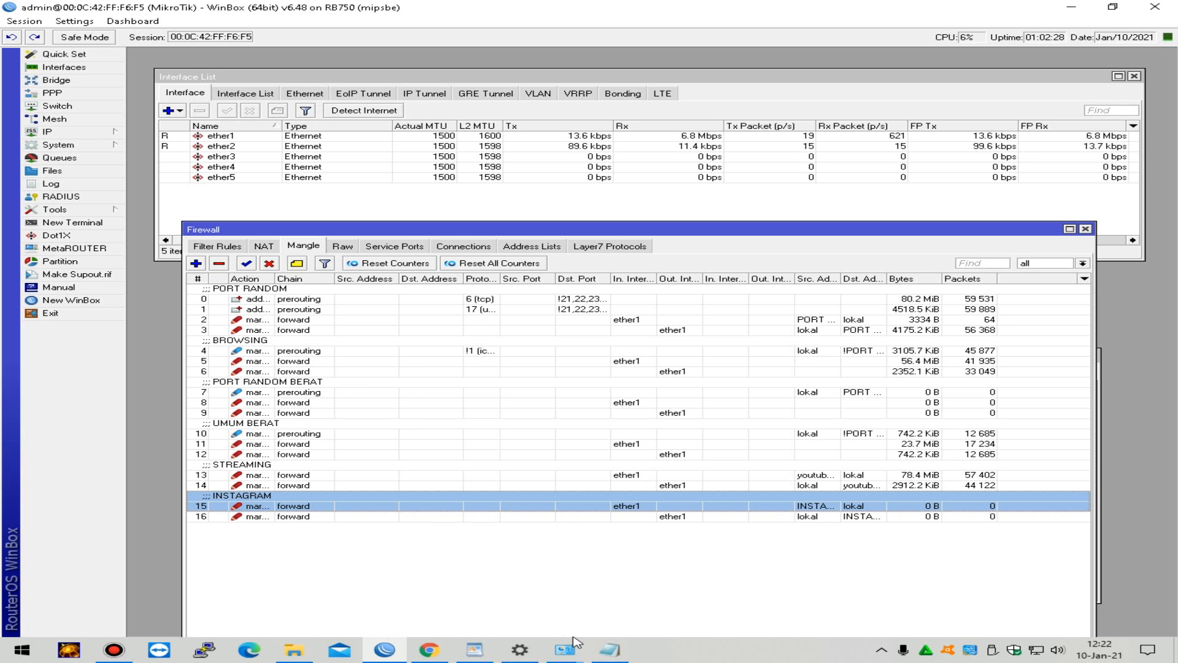
Step: Switch to the WordPad document and copy the two WHATSAPP raw rules for .whatsapp.net and .whatsapp.com
click(474, 649)
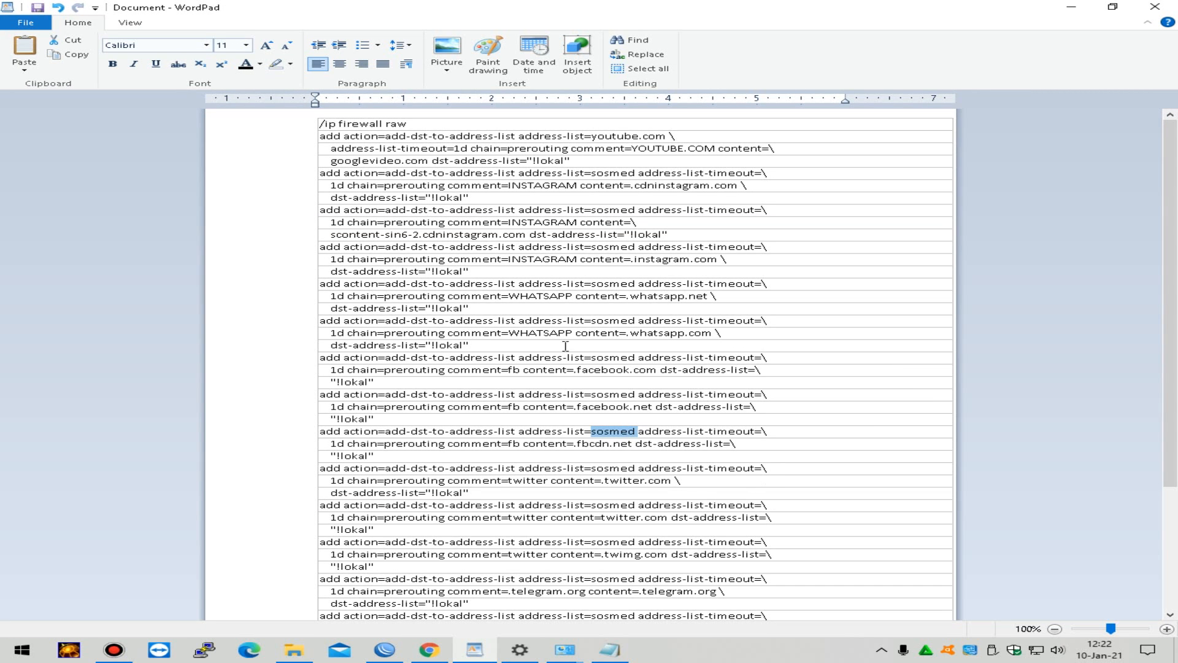
click(566, 346)
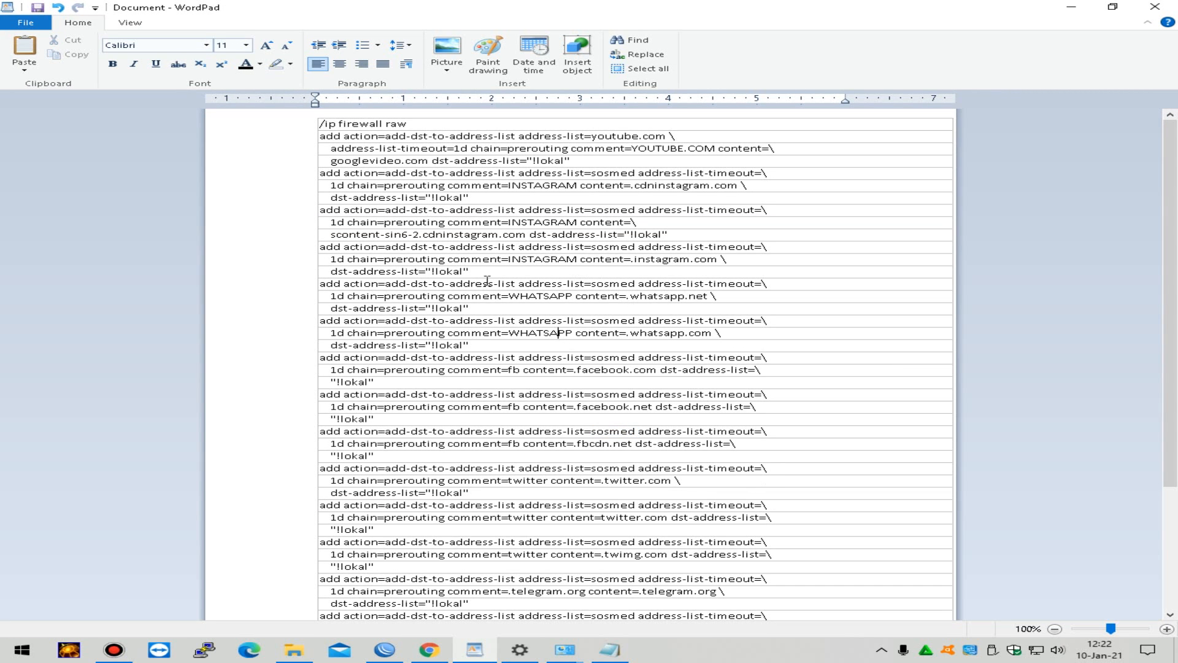
drag(331, 284, 640, 339)
right_click(496, 308)
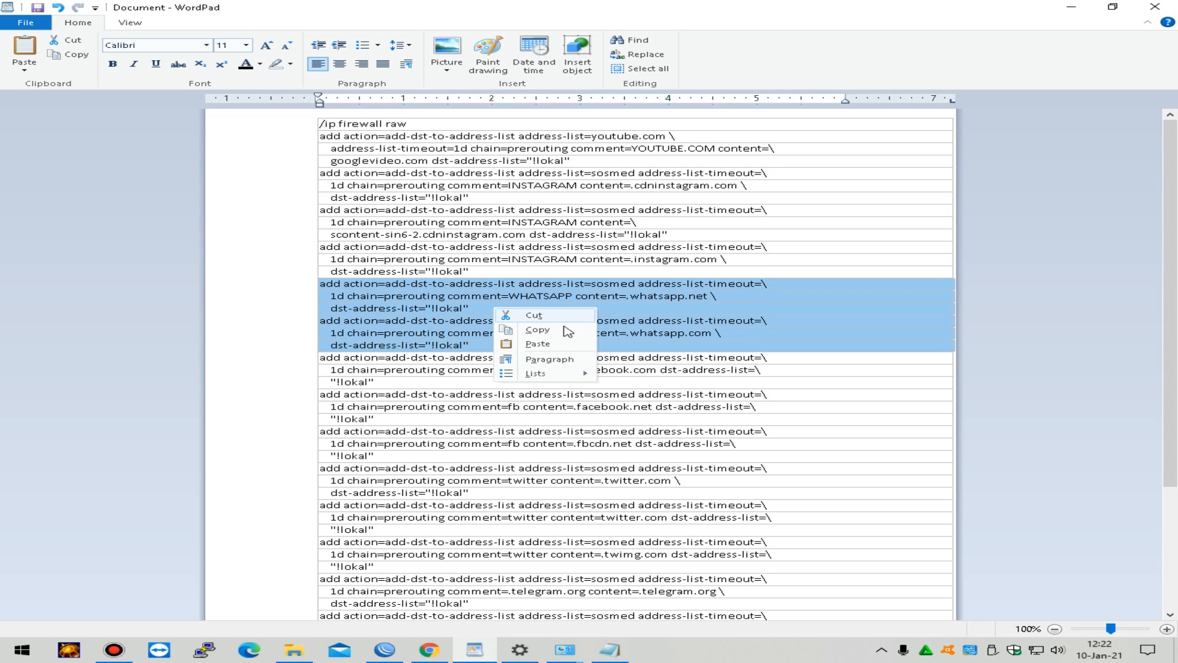
click(567, 330)
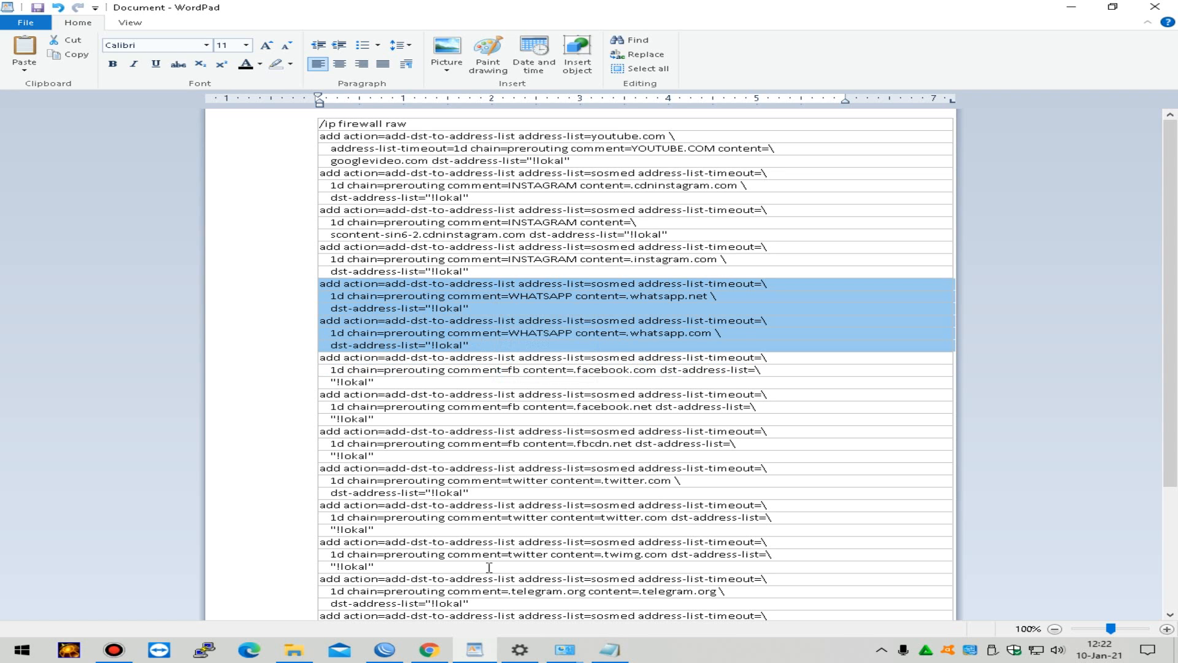
Step: Return to WinBox, open a new terminal and enter the ip firewall raw context
click(385, 650)
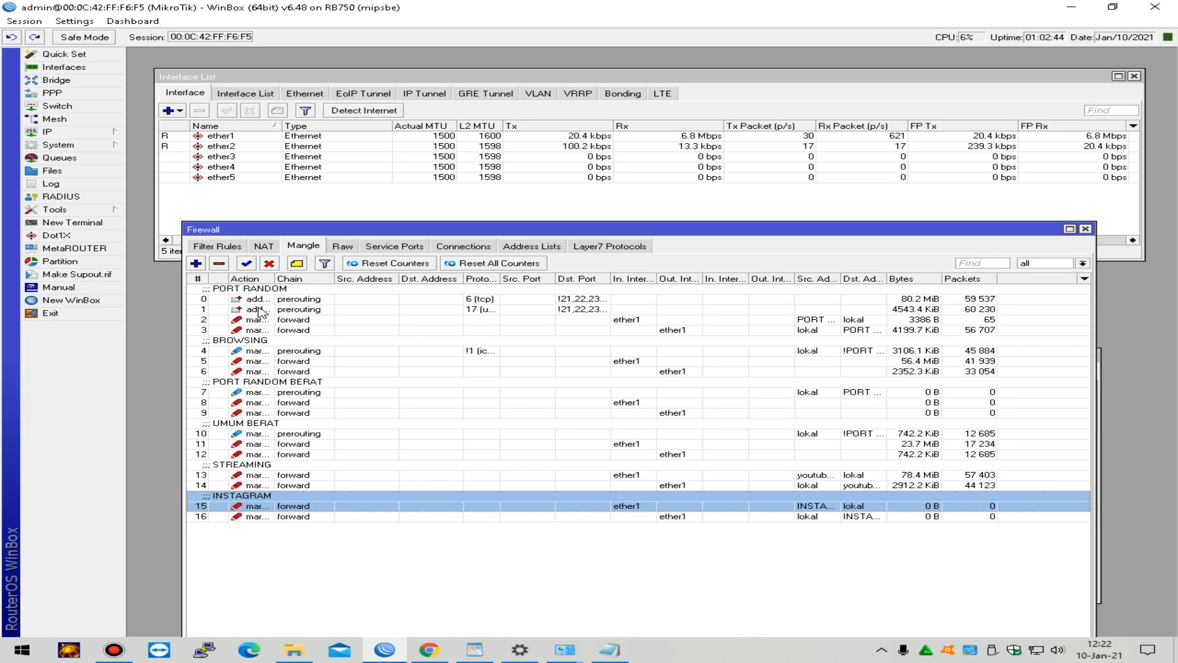
click(72, 222)
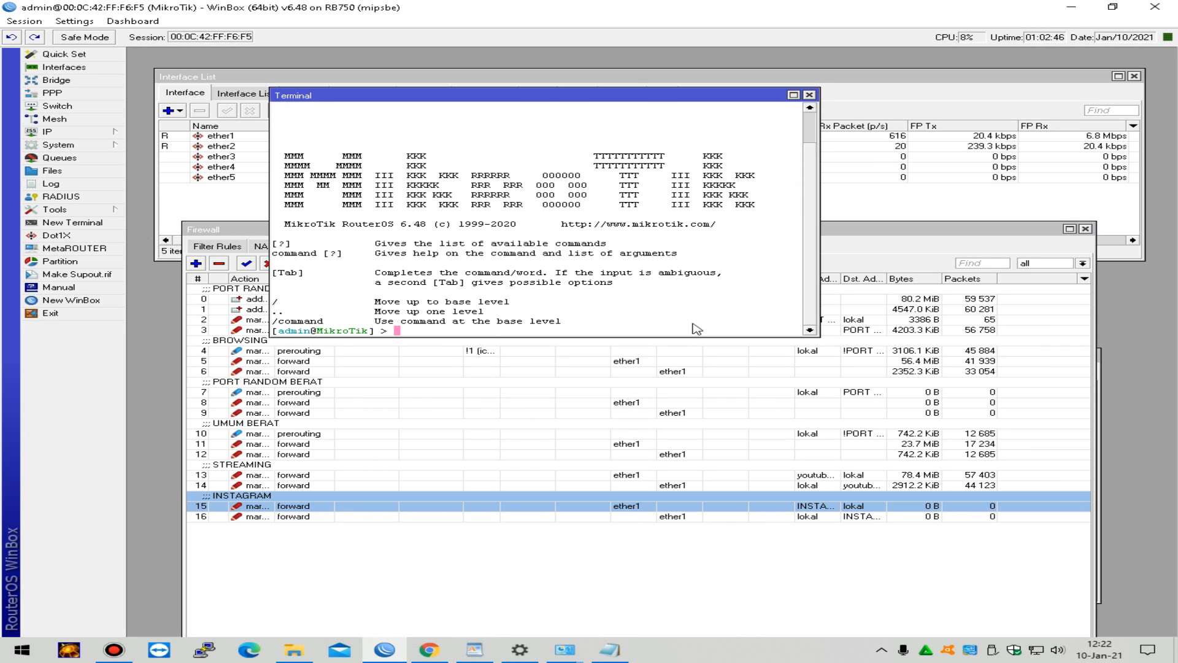
text(ip)
key(Return)
text(fir)
key(Return)
text(wall)
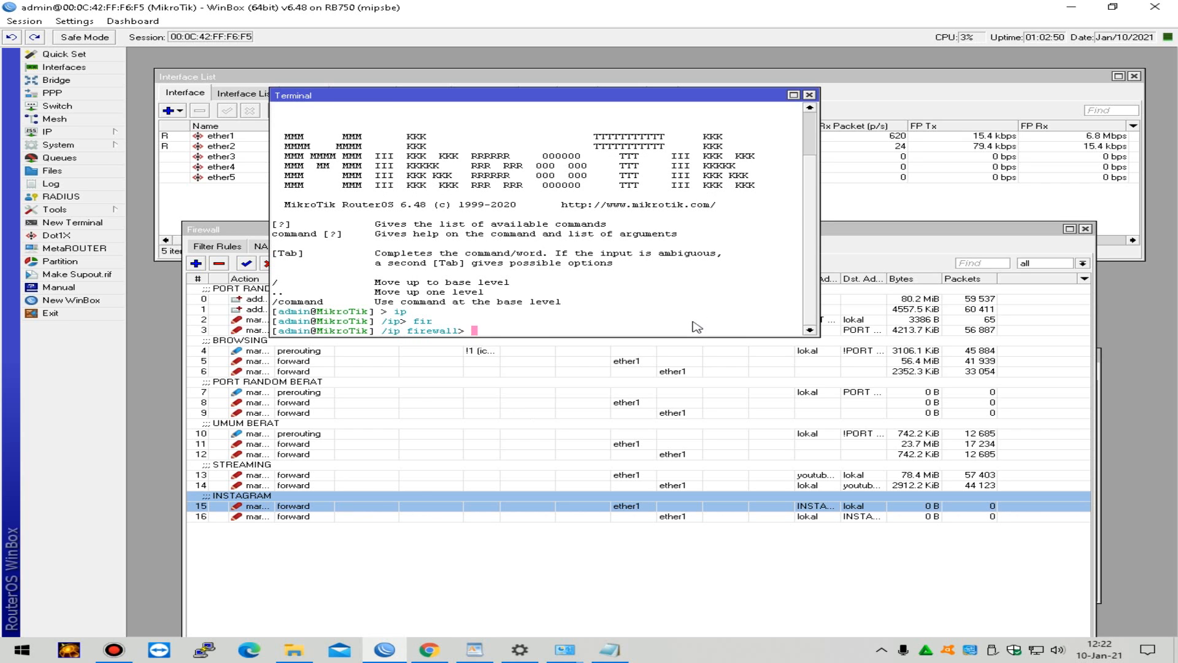
key(Return)
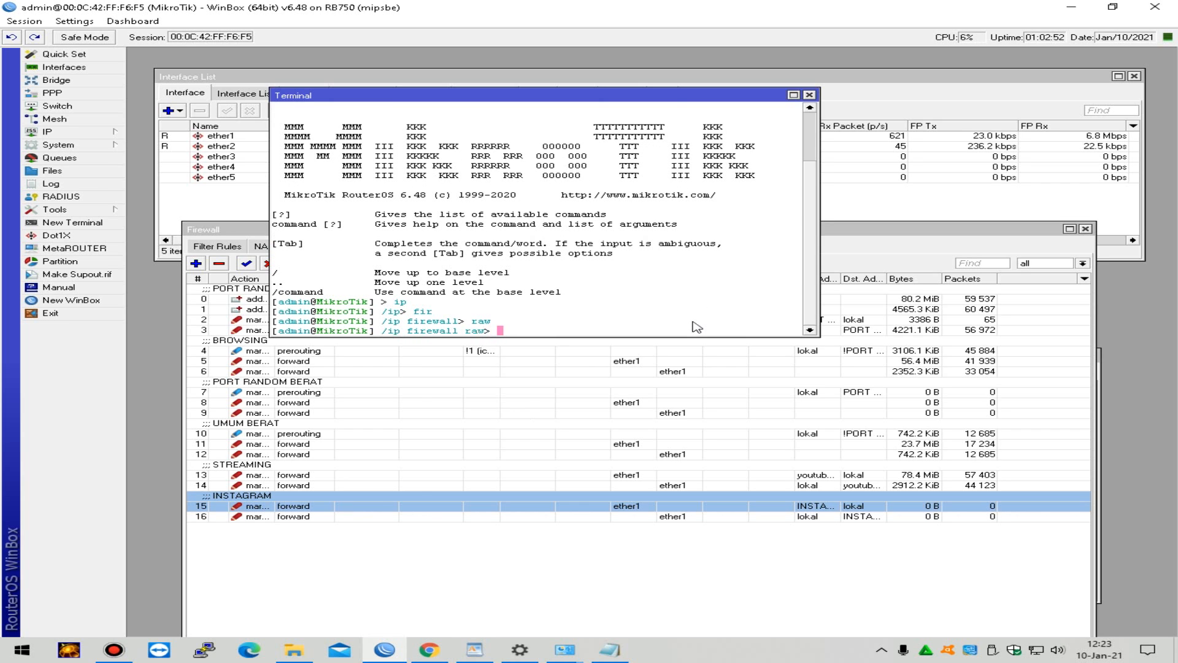
Step: Paste the two copied WHATSAPP rules into the terminal to add them to the raw firewall, and close the terminal
right_click(496, 332)
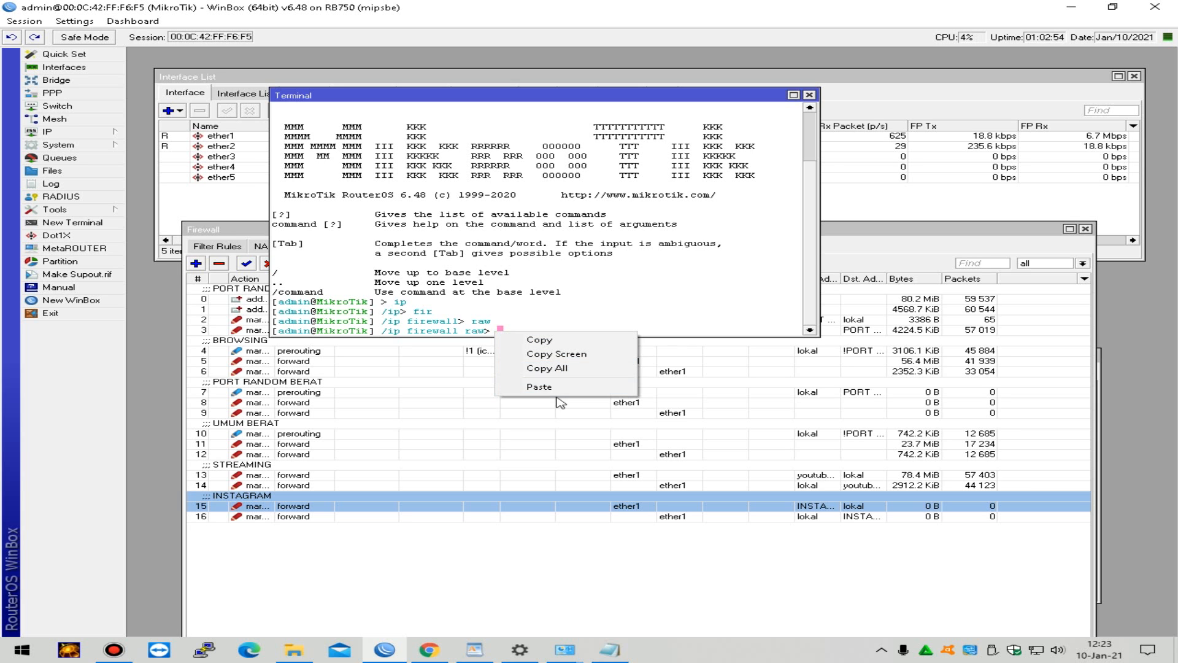
click(538, 387)
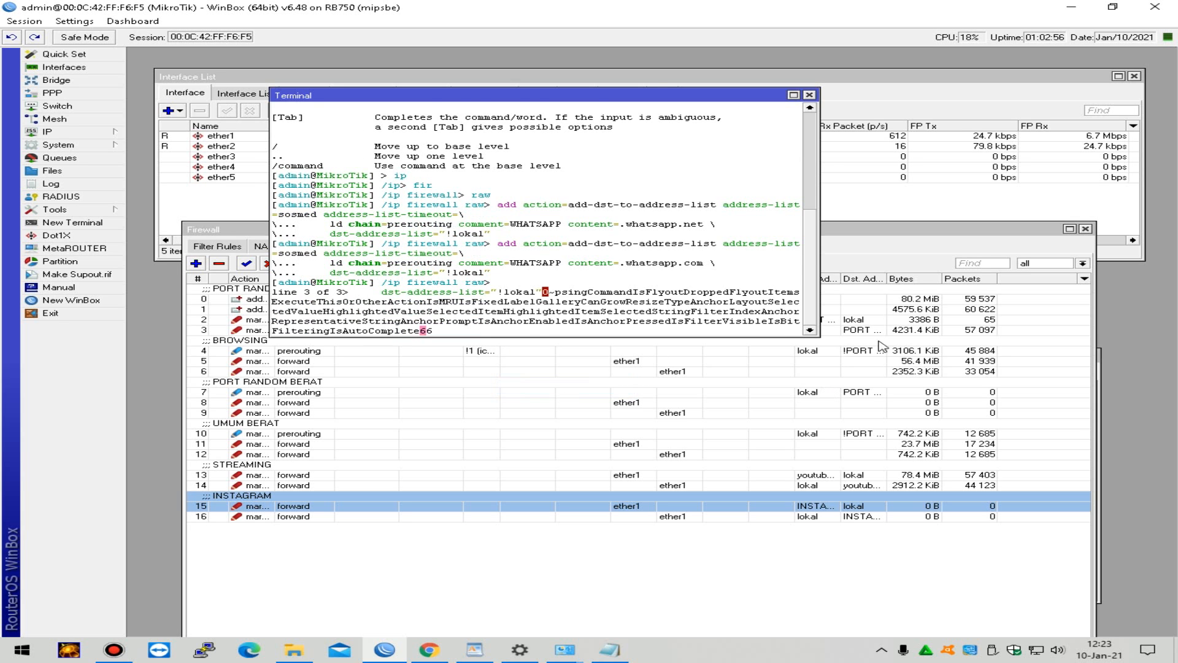
click(809, 95)
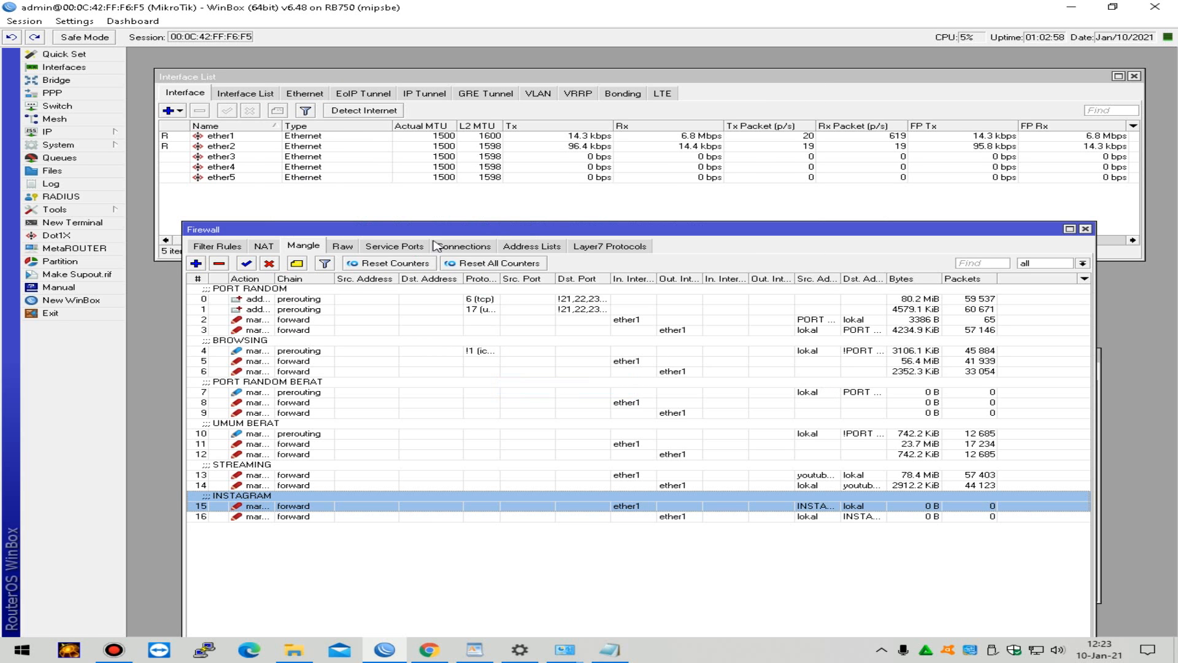
Step: Set the address list of the first WHATSAPP raw rule to WHATSAPP, copy that name and save the rule
click(344, 248)
click(526, 423)
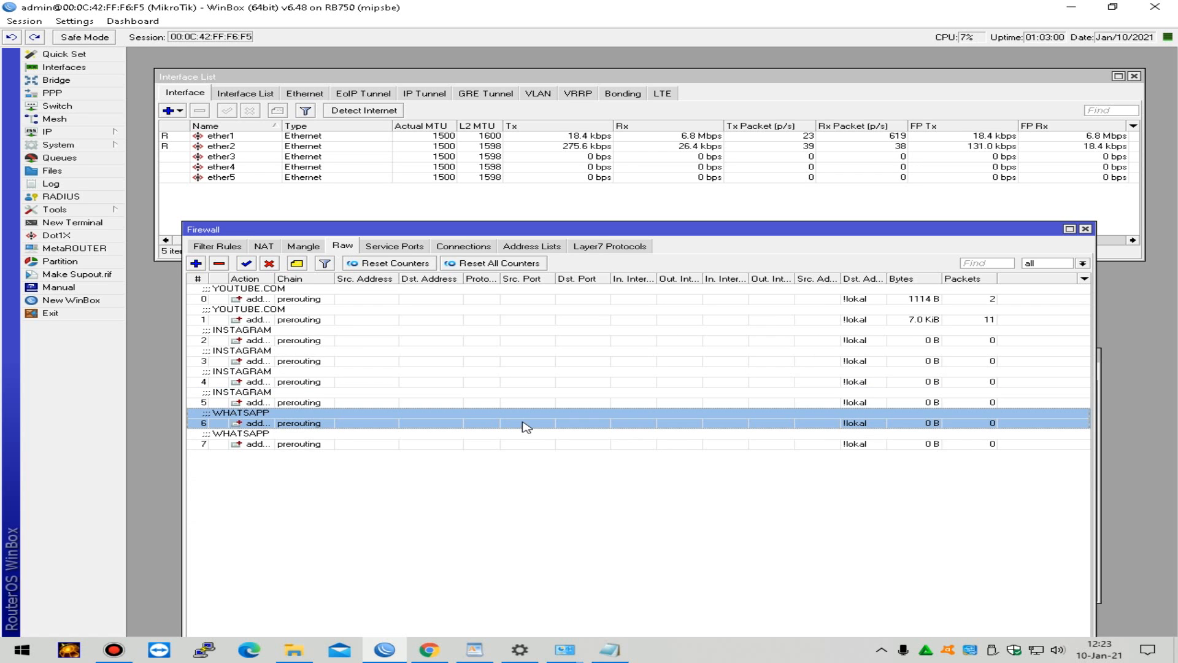
double_click(592, 415)
double_click(602, 270)
text(WHATSAPP)
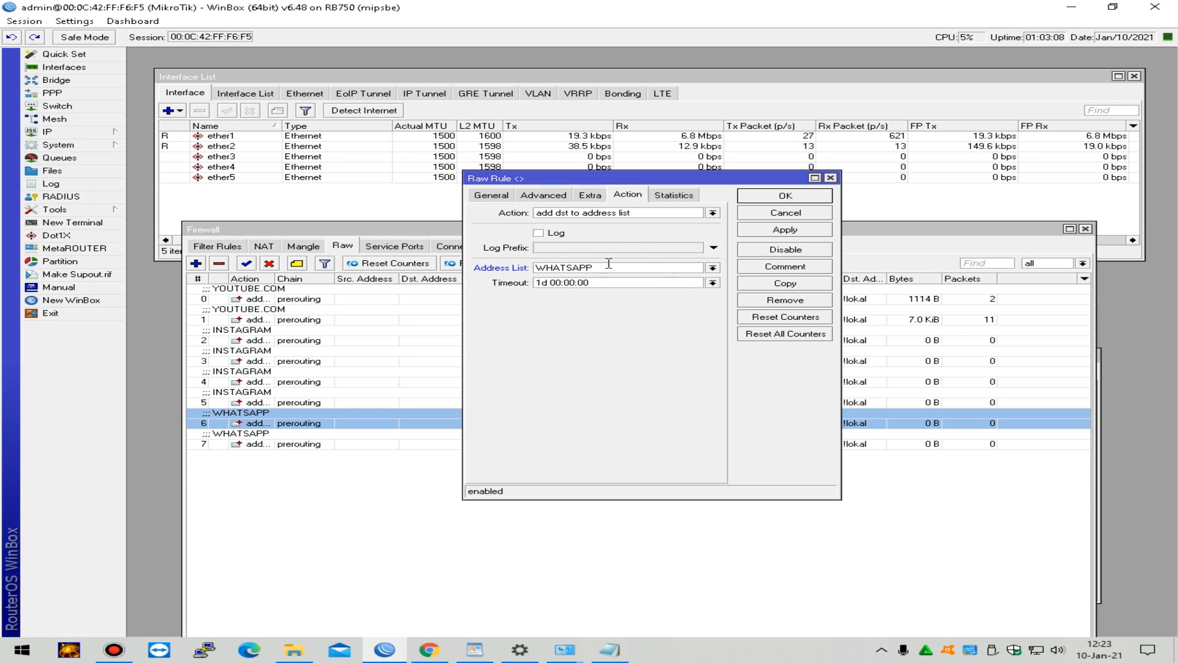
drag(608, 263, 437, 270)
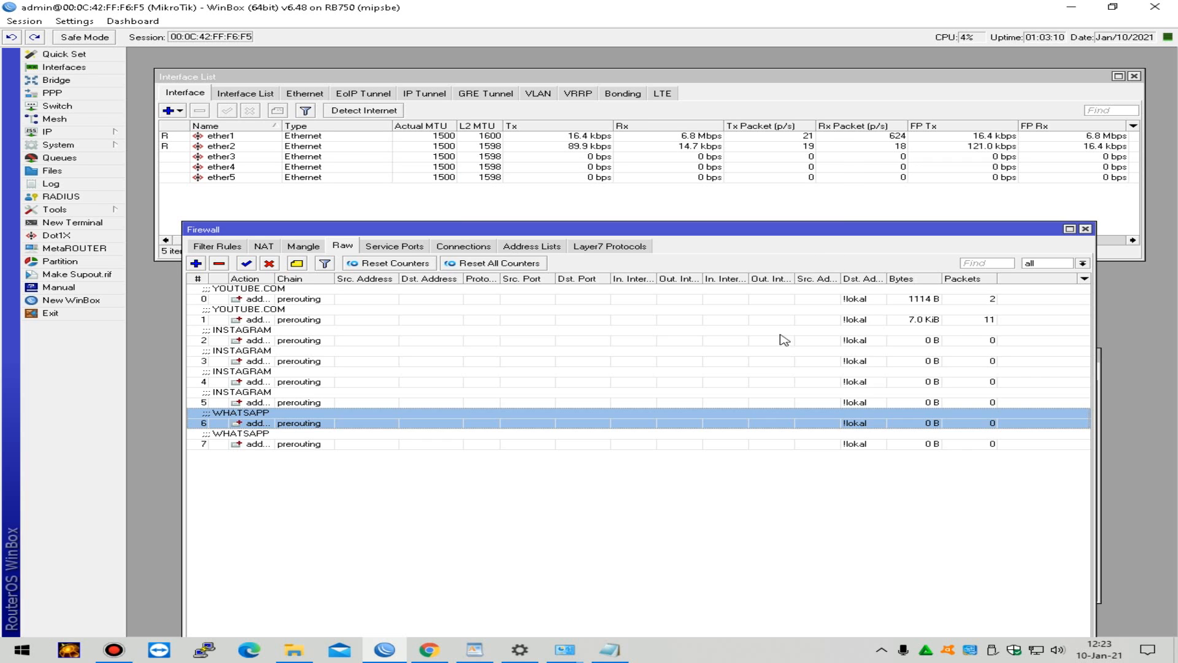
Step: Replace the second WHATSAPP raw rule's address list with the copied name WHATSAPP and save the rule
double_click(738, 442)
drag(591, 267, 440, 266)
key(ctrl+v)
click(809, 197)
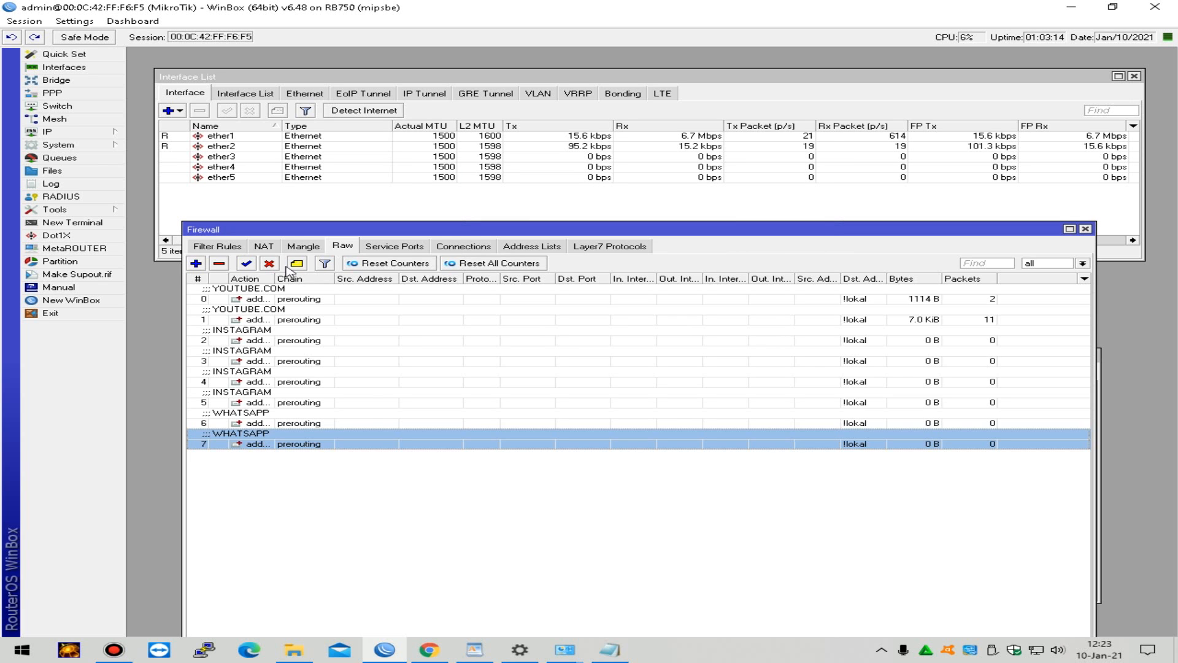
Step: Start a new mangle rule and set its chain to forward
click(232, 253)
click(263, 246)
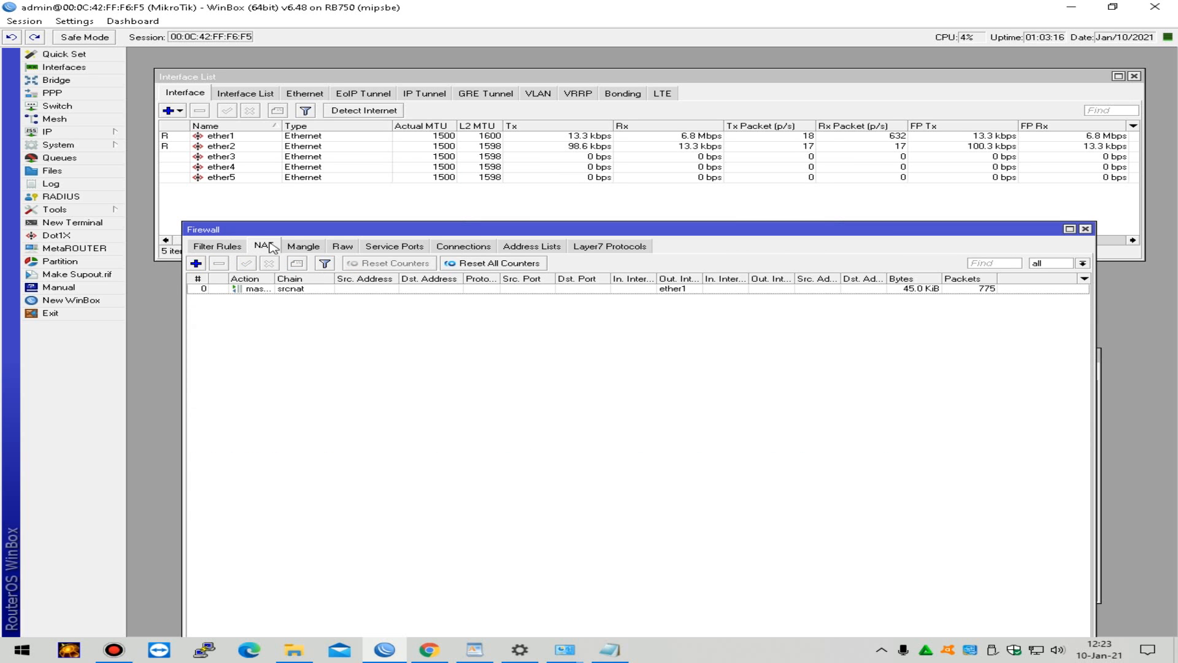
click(304, 246)
click(328, 537)
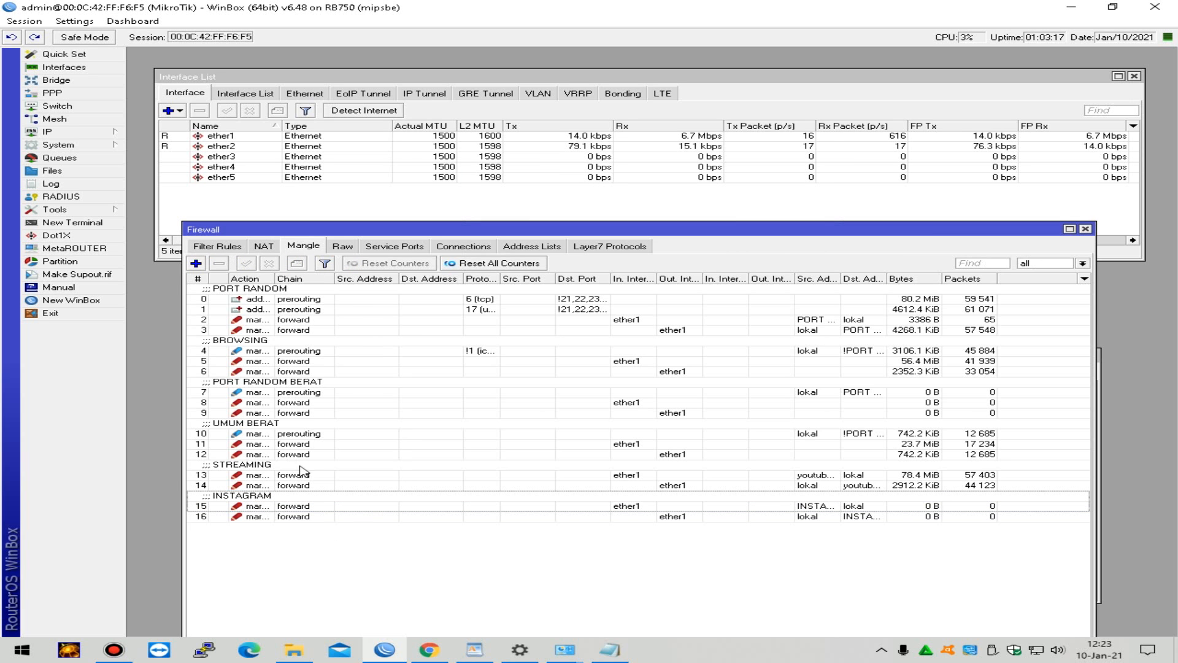
click(197, 265)
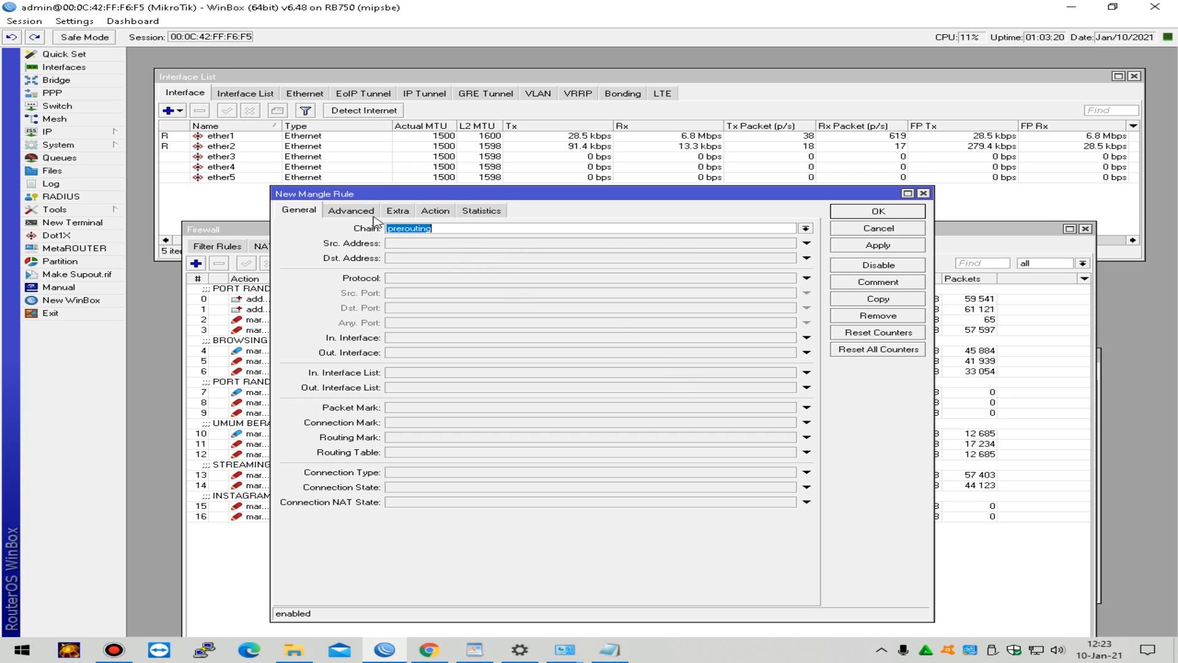
click(805, 228)
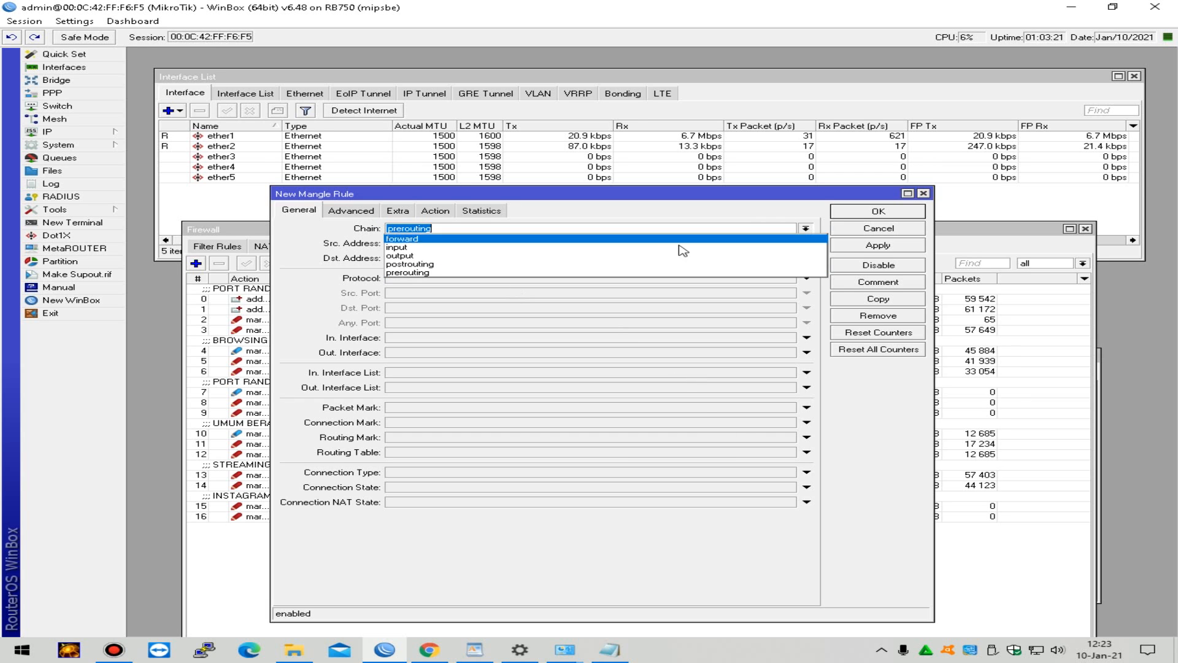
click(629, 238)
Step: Set both the source and destination address lists of the new mangle rule to WHATSAPP
click(343, 212)
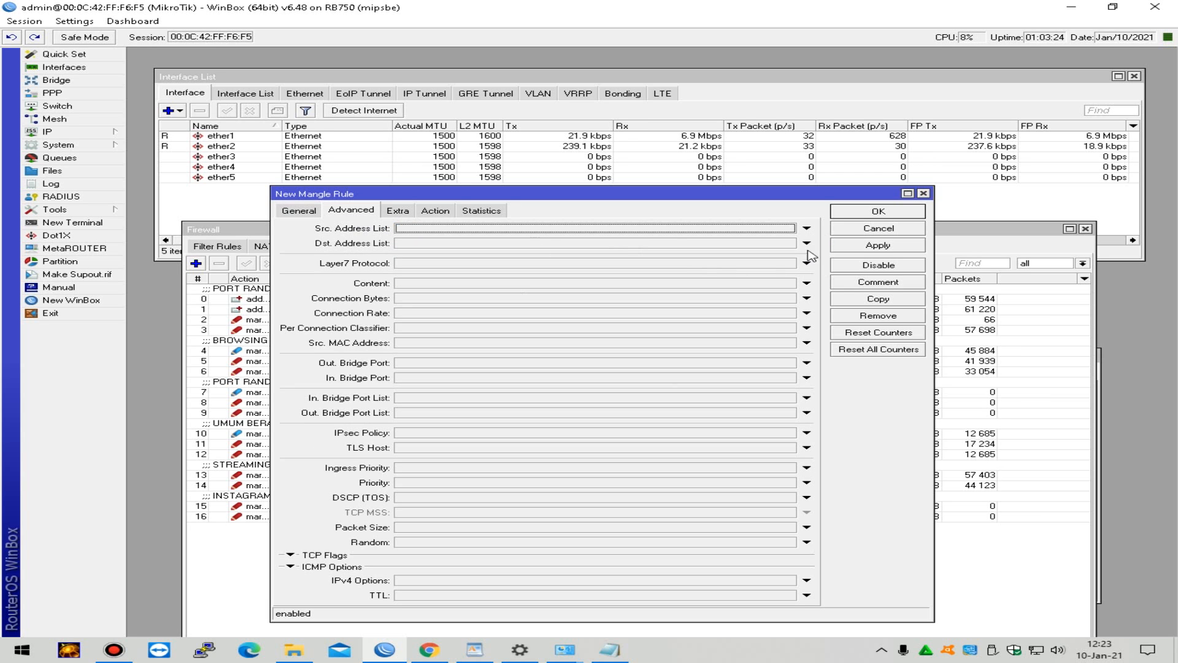
click(761, 232)
click(791, 228)
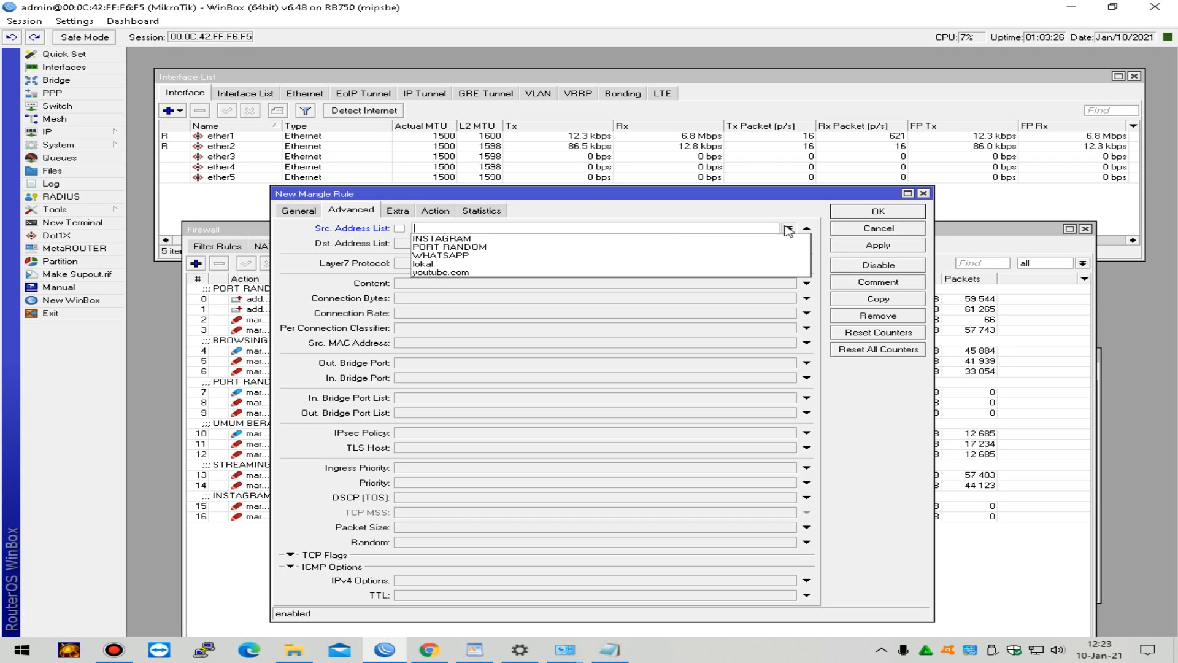
click(678, 256)
click(726, 244)
click(790, 243)
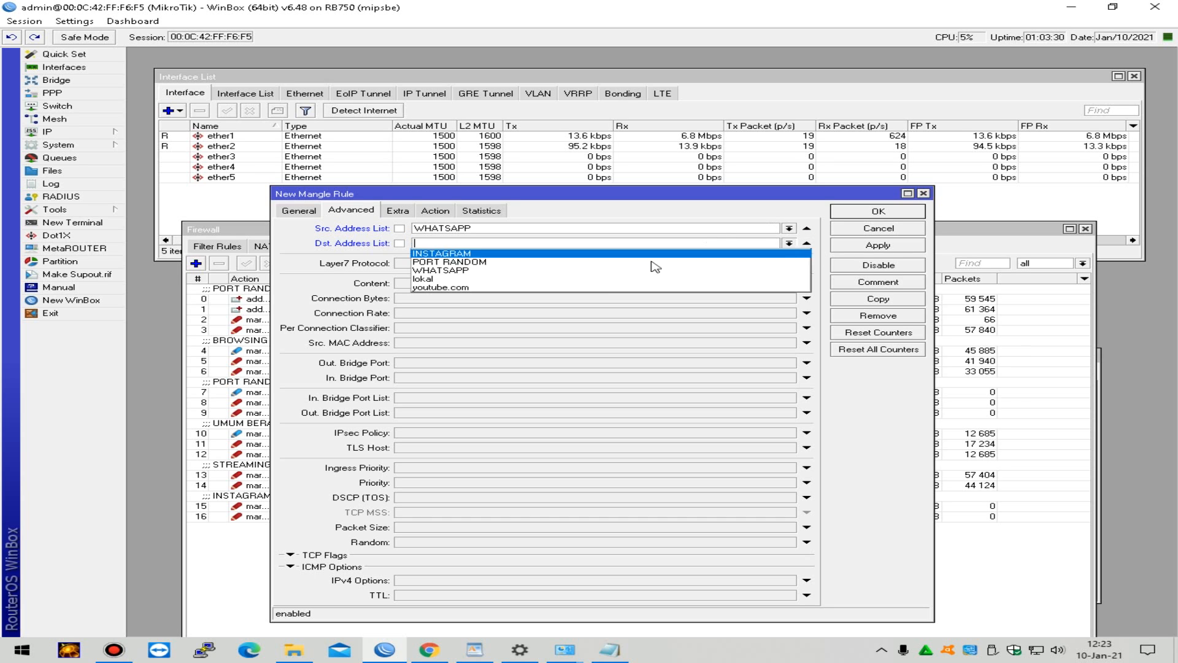
click(638, 270)
Step: Set the new mangle rule's action to mark packet with the new packet mark WA DOWN ISP1
click(435, 210)
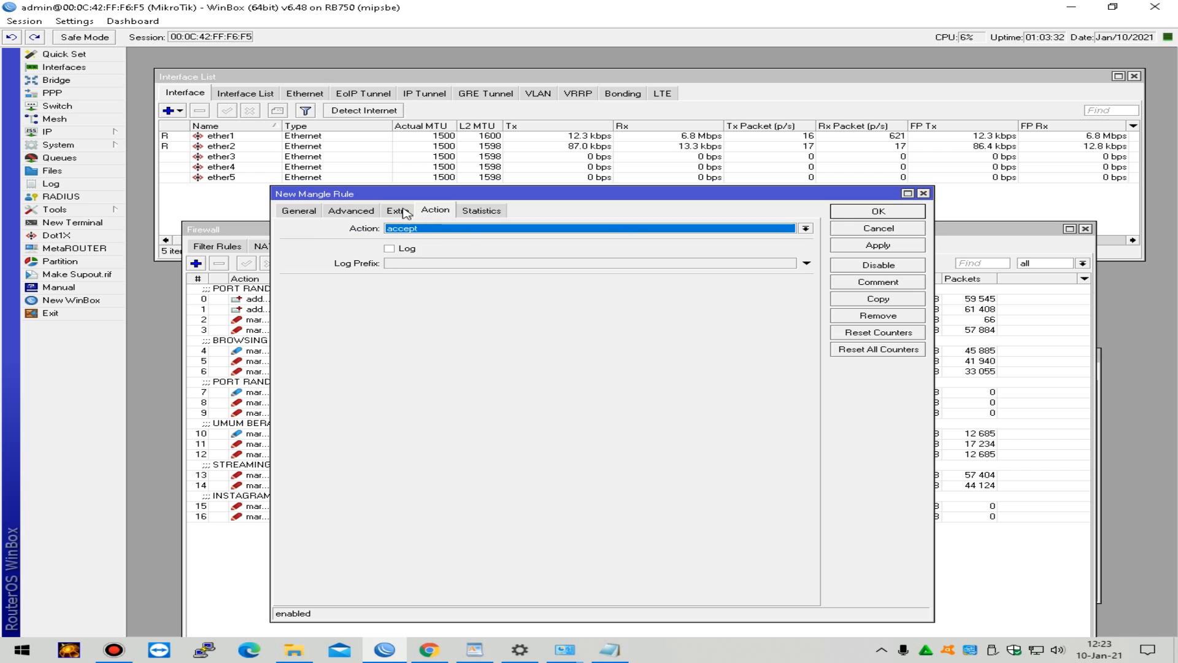
click(624, 228)
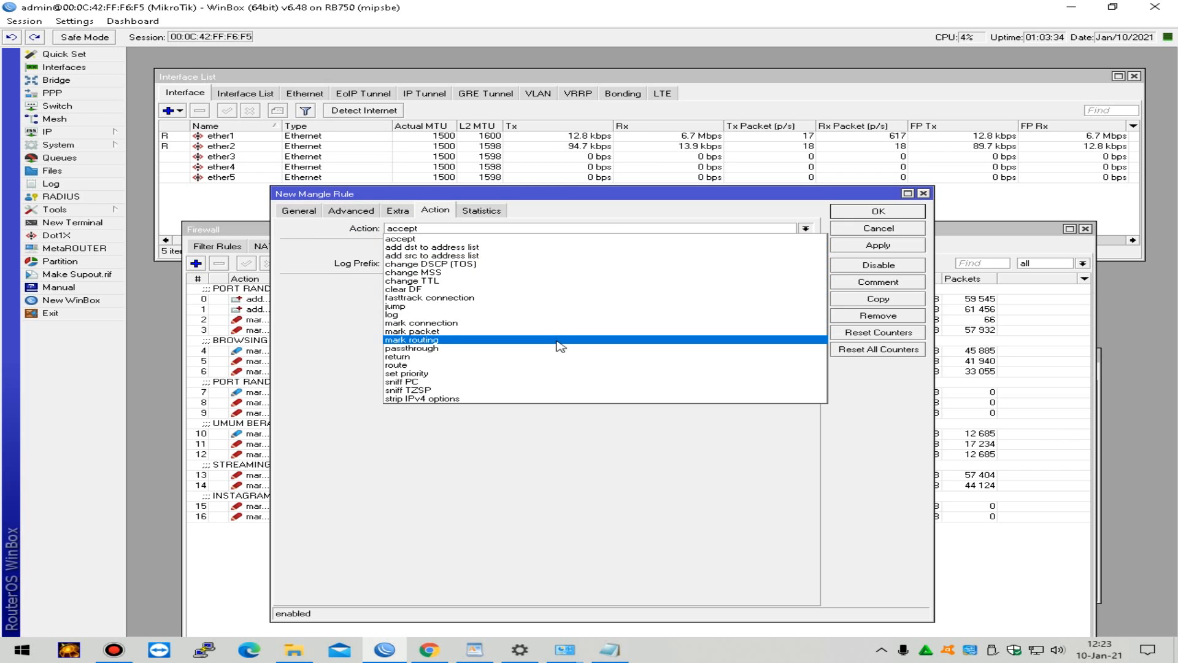
click(568, 332)
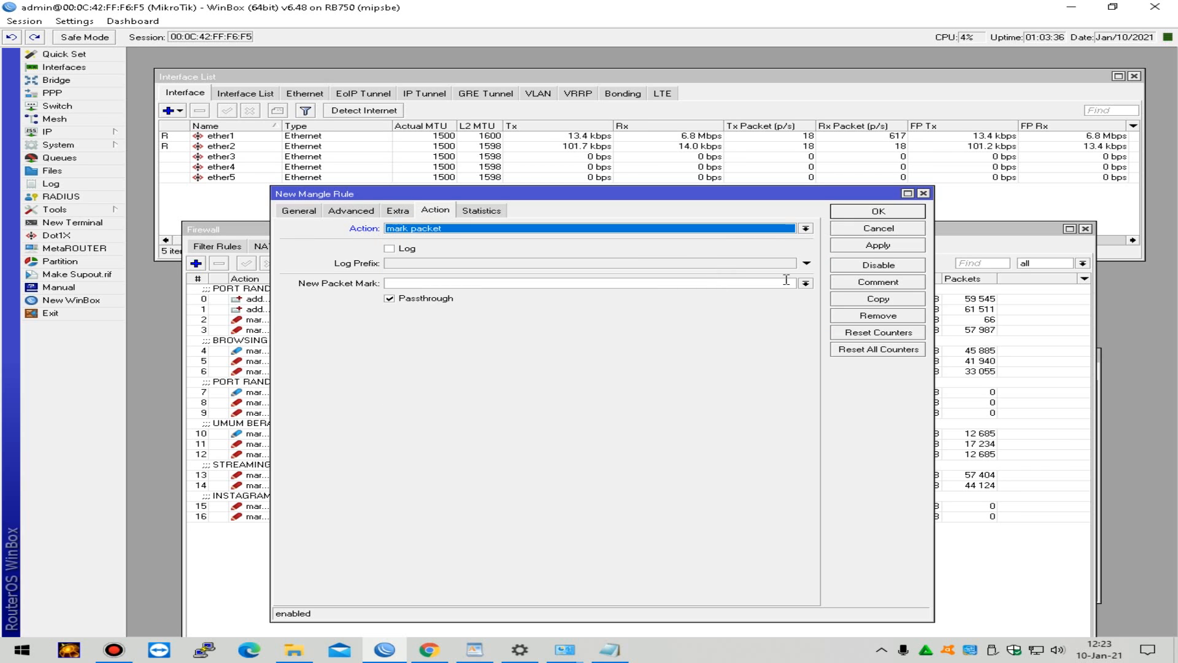
click(743, 285)
text(WA DOWN ISP1)
Step: Add the comment WHATSAPP to the new mangle rule
click(889, 282)
text(T)
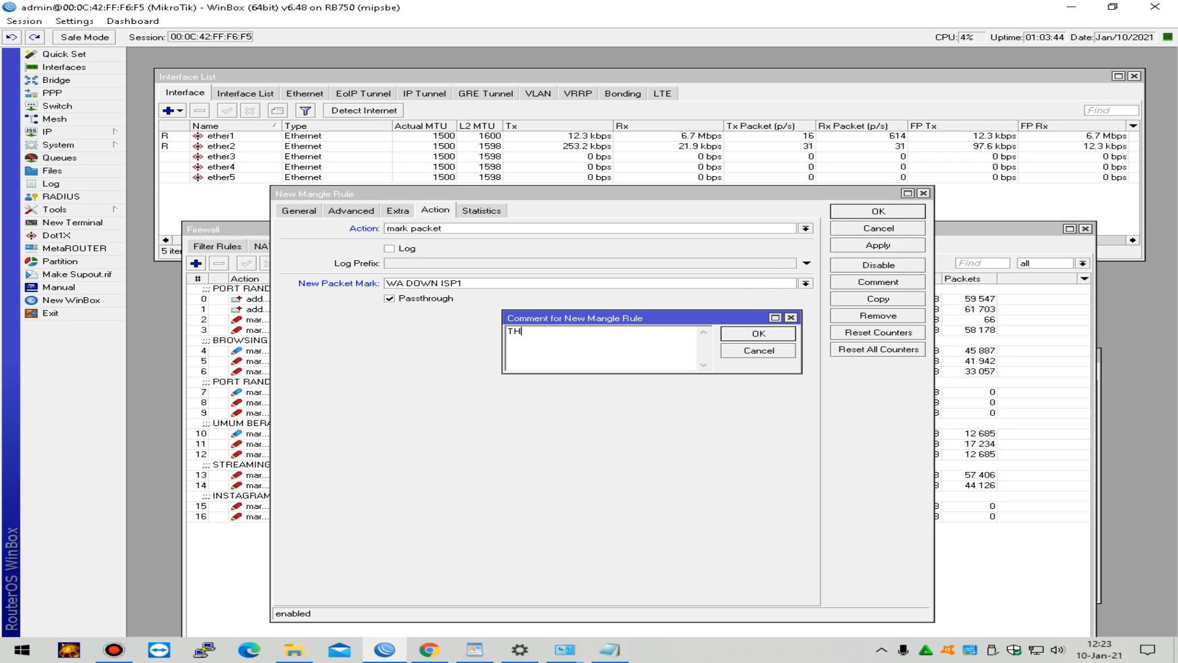
key(BackSpace)
text(WHATSAPP)
click(759, 333)
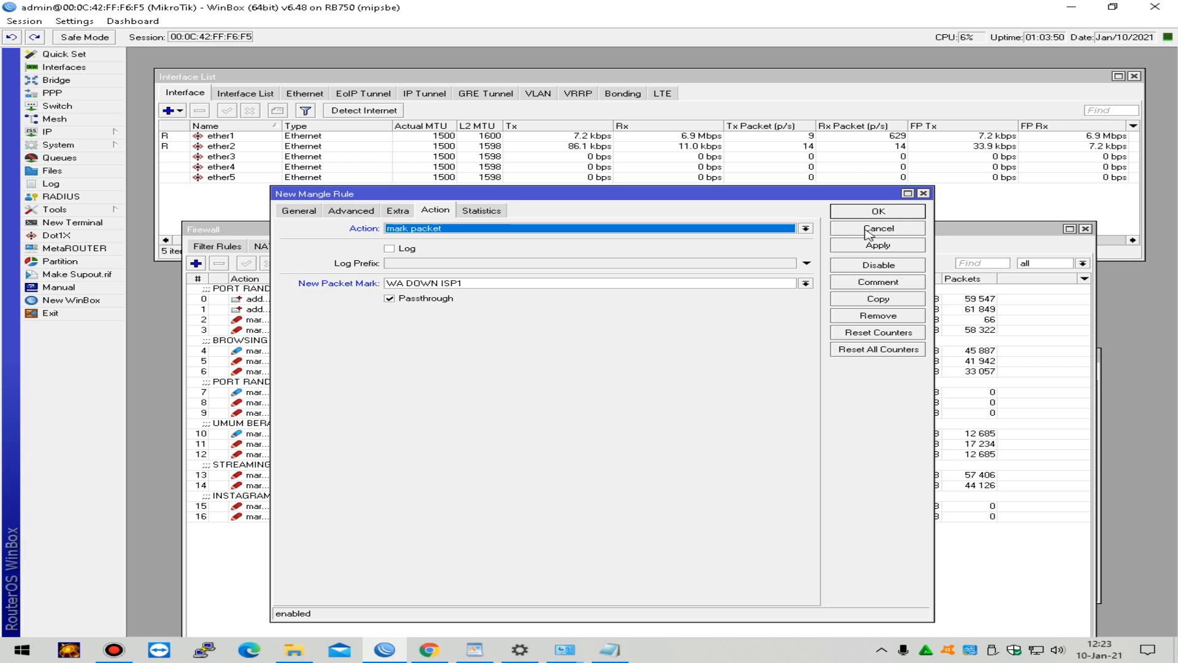
Step: Set the new WhatsApp download mangle rule's in-interface to ether1, check its settings and save the rule
click(300, 210)
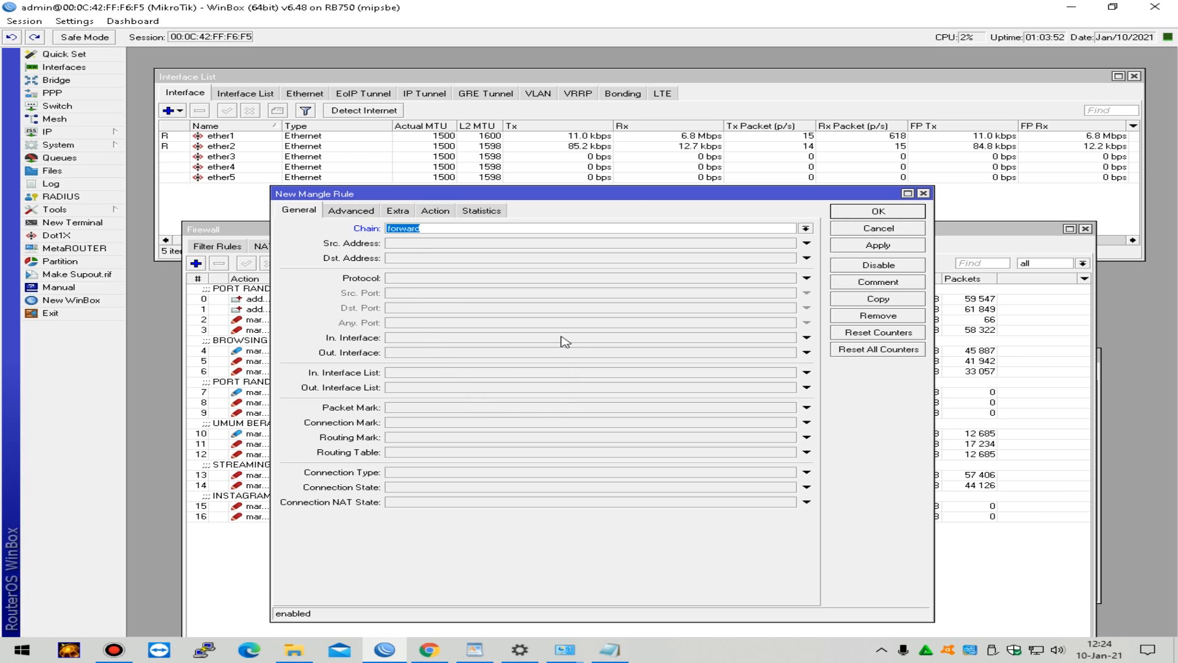
click(561, 338)
click(352, 211)
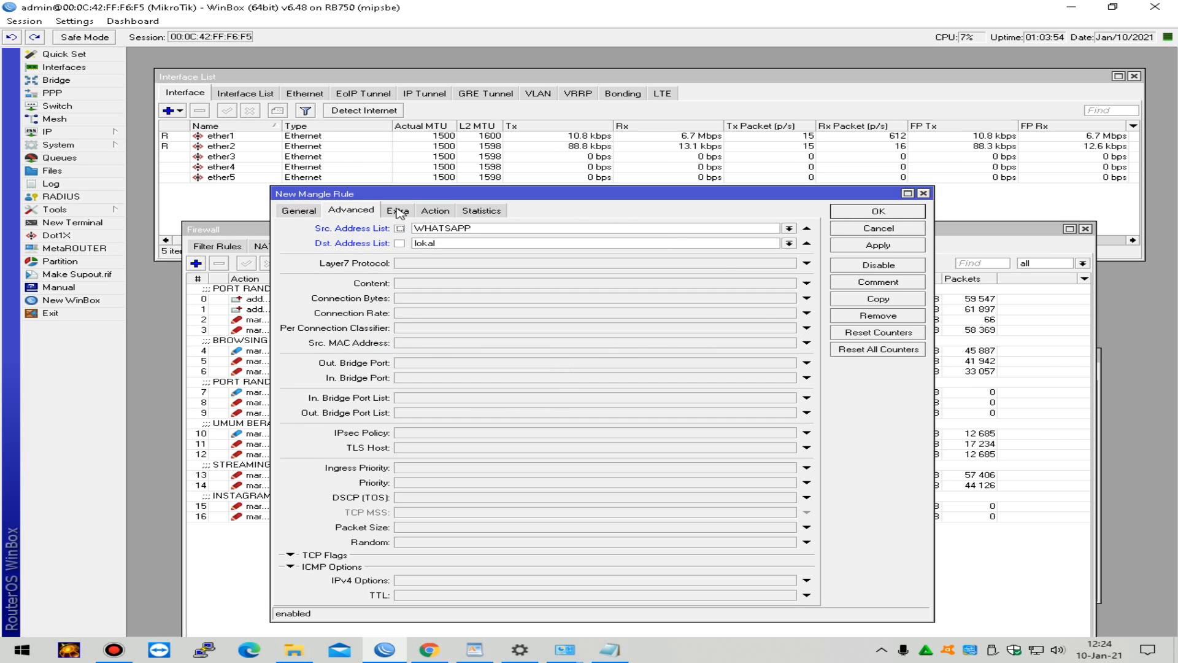
click(314, 211)
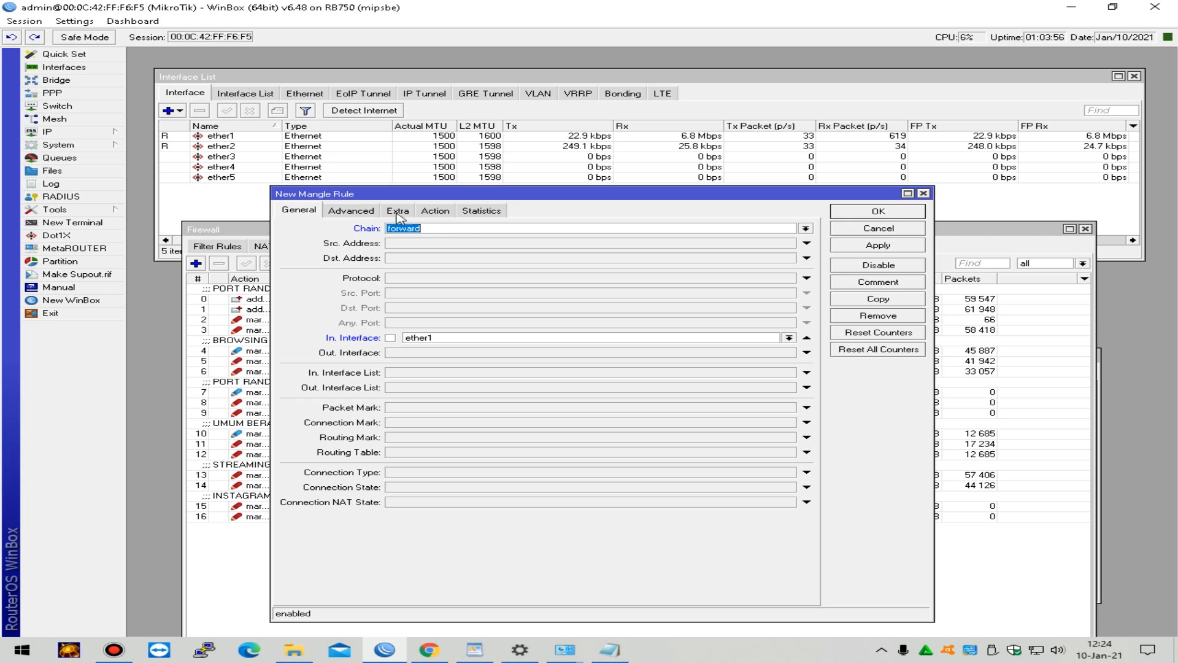
click(373, 210)
click(397, 210)
click(435, 211)
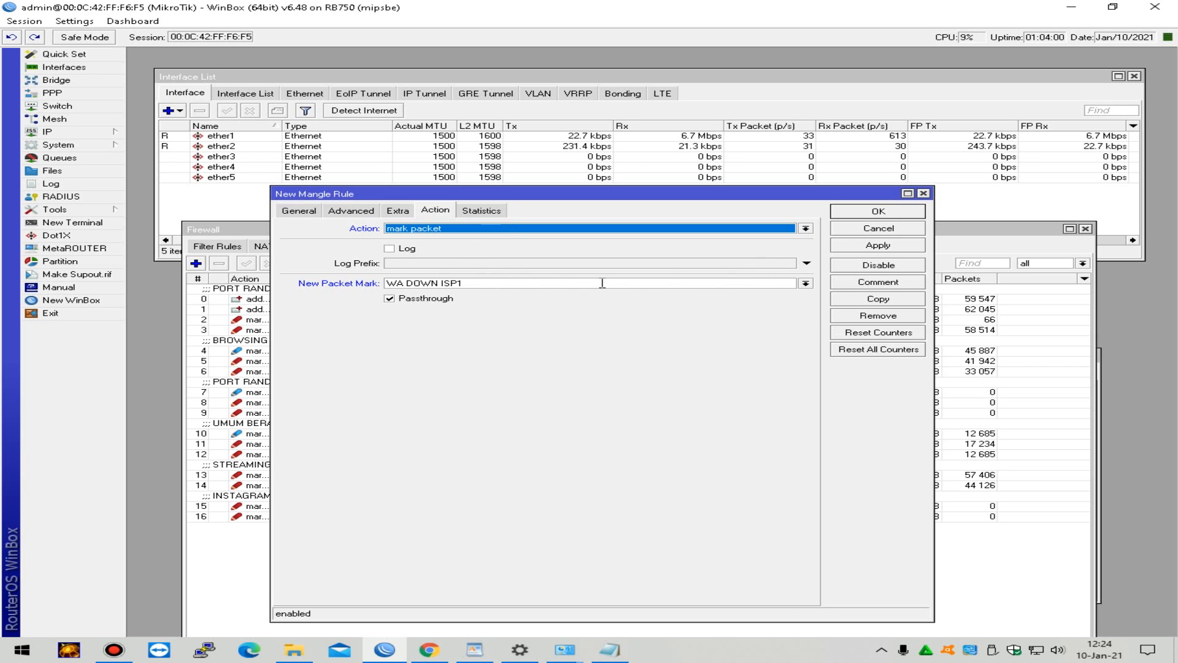
click(861, 212)
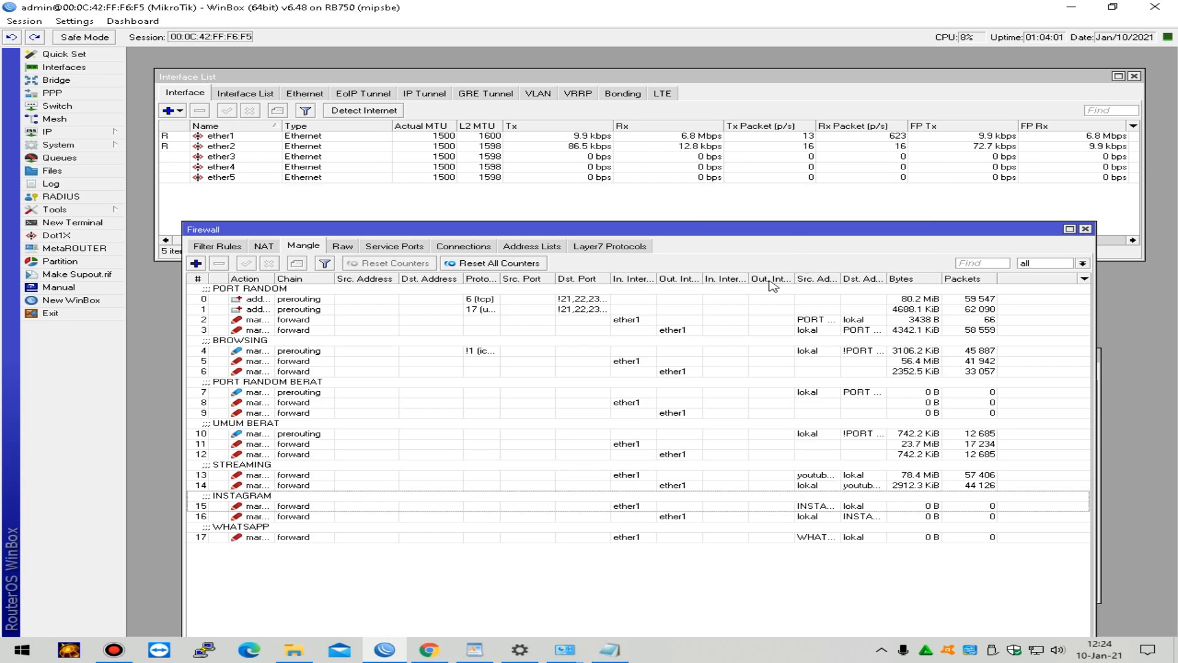
Step: Copy the WHATSAPP mangle rule and, in the copy, set the out-interface to ether1 and clear the in-interface
double_click(770, 539)
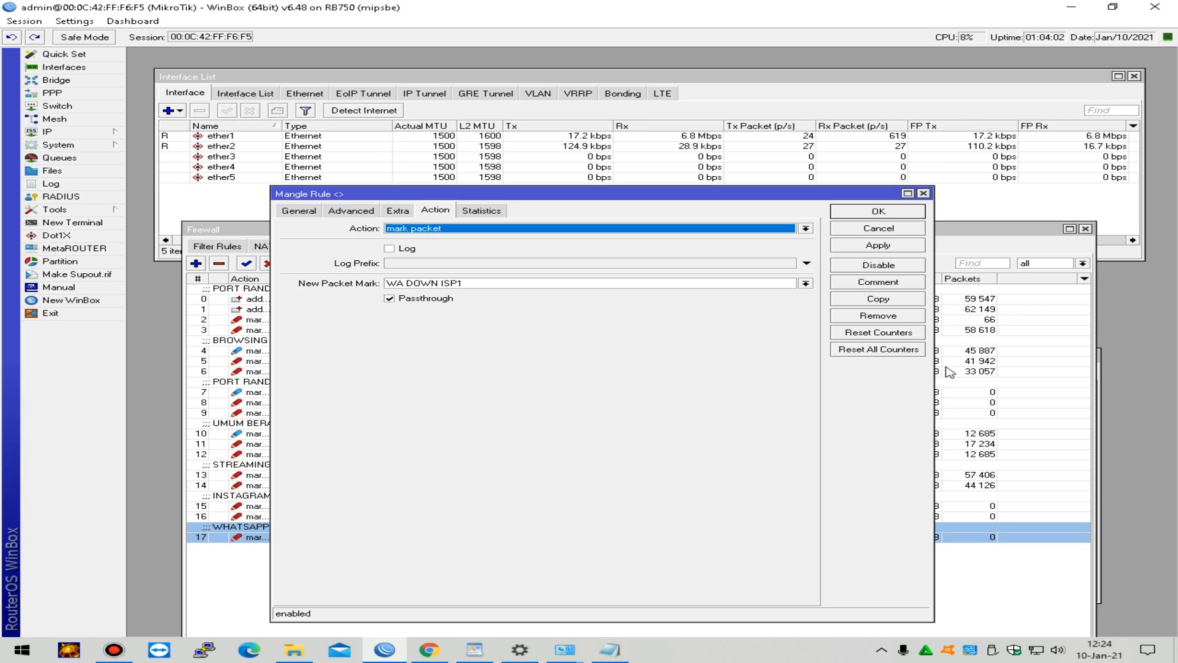
click(876, 300)
click(320, 72)
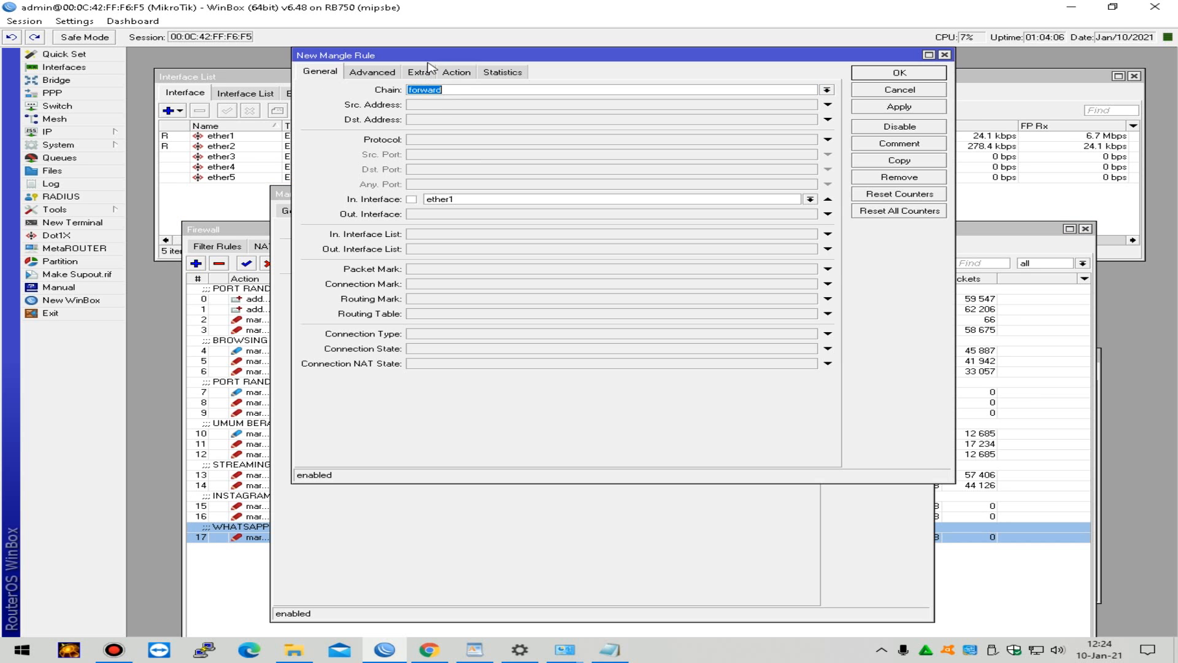
drag(433, 62, 386, 304)
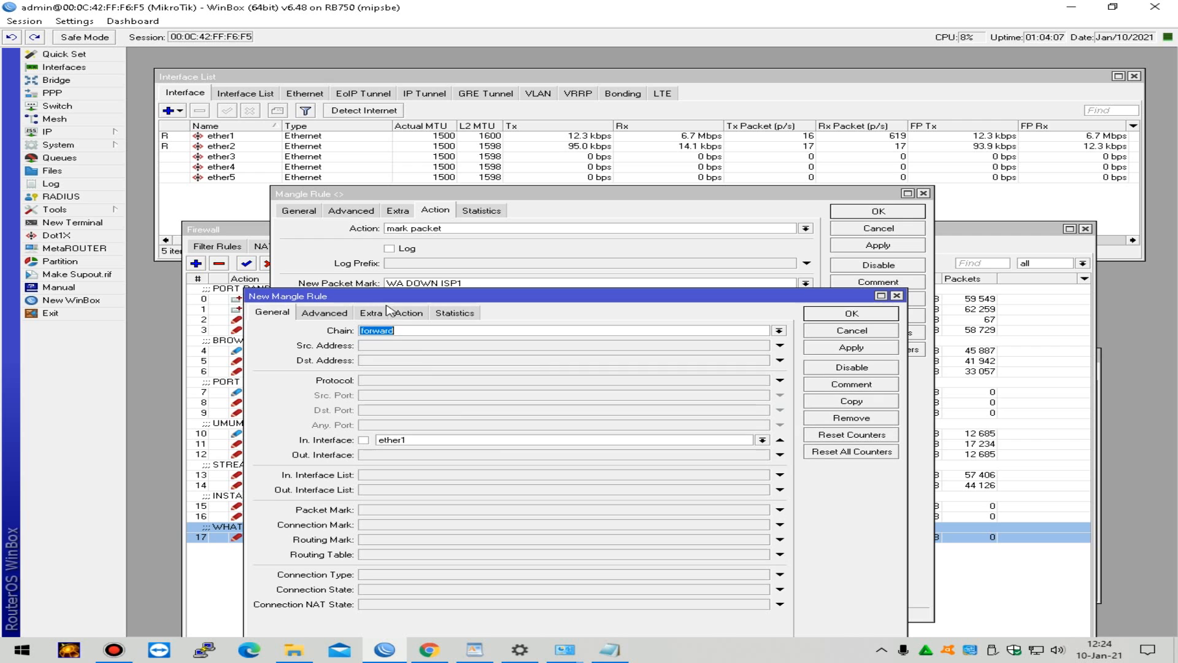
click(685, 455)
click(780, 440)
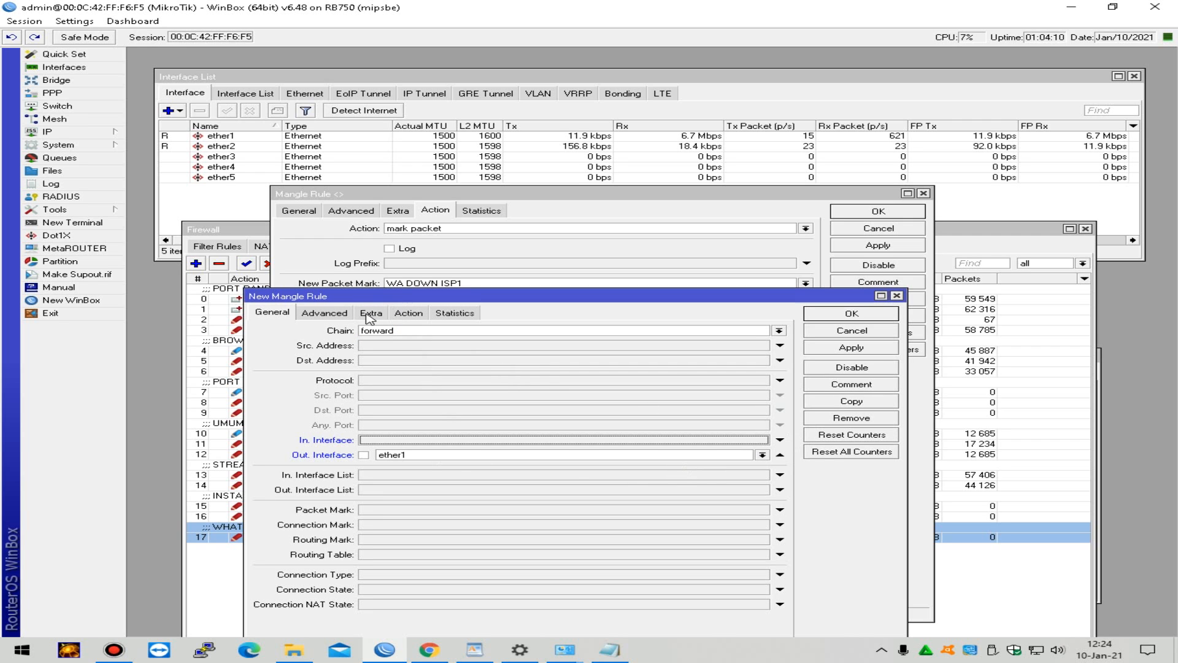
Step: Set the copied mangle rule's source address list to lokal and its destination address list to WHATSAPP
click(340, 314)
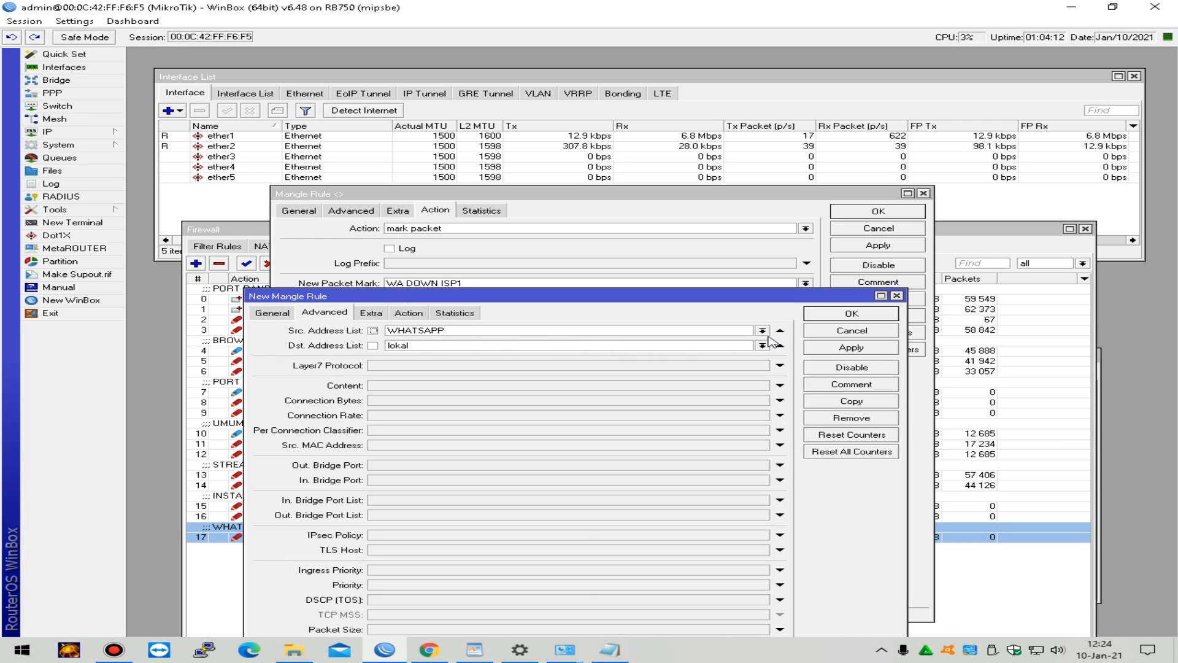
click(762, 330)
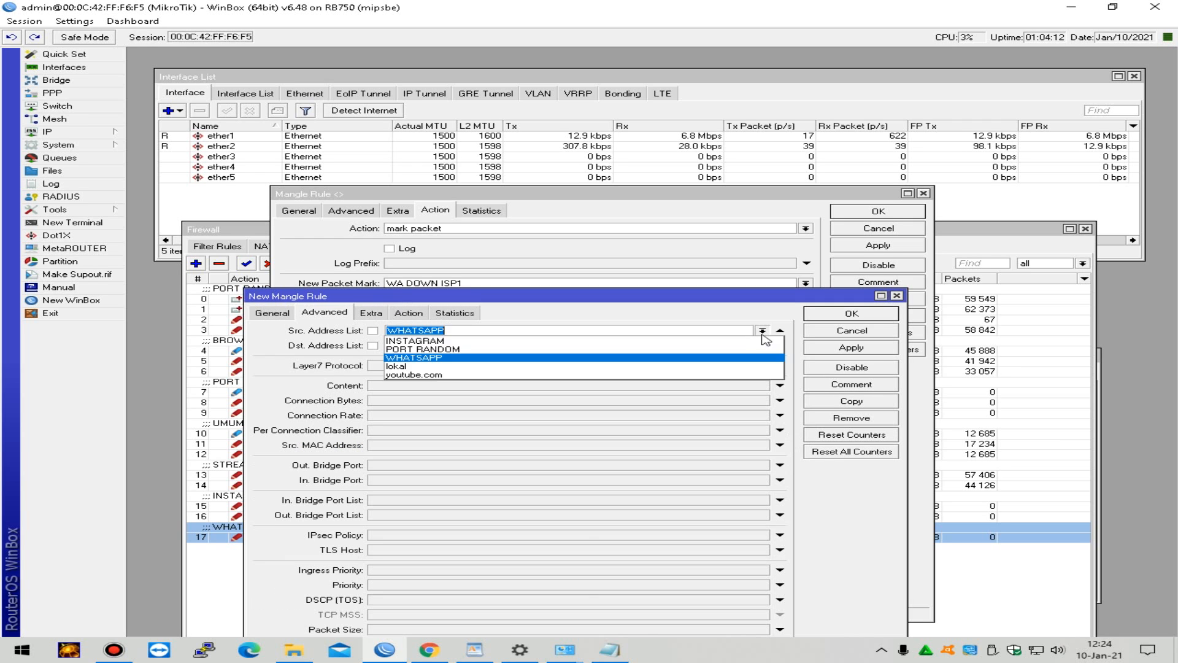
click(621, 366)
click(762, 345)
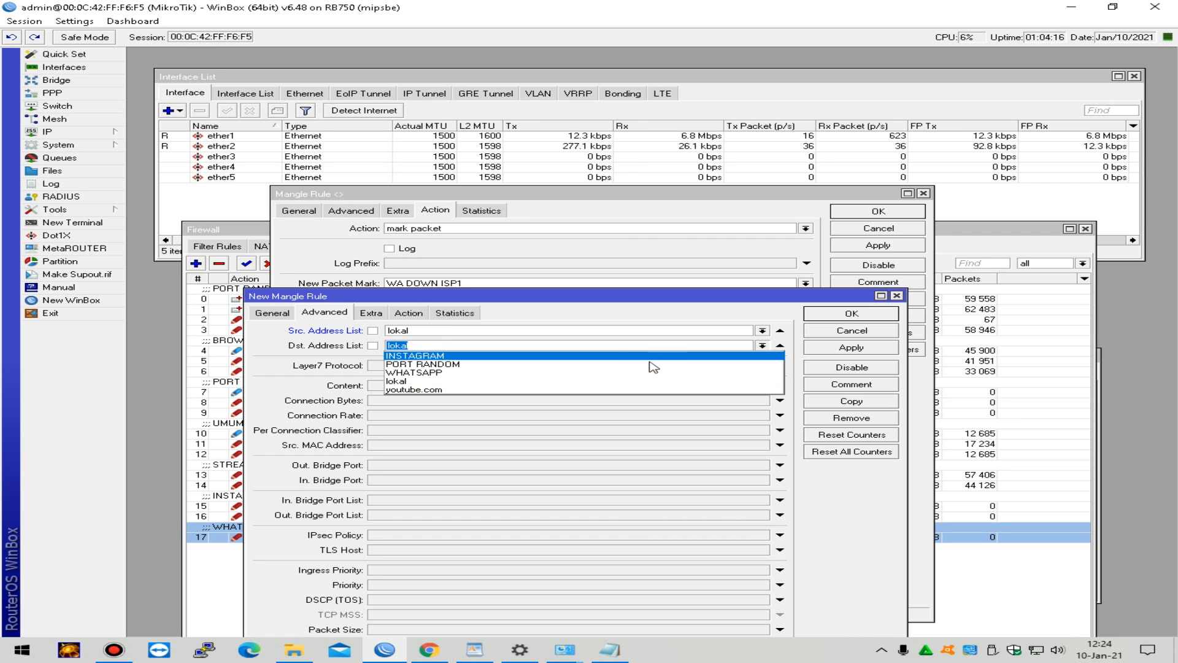
click(621, 372)
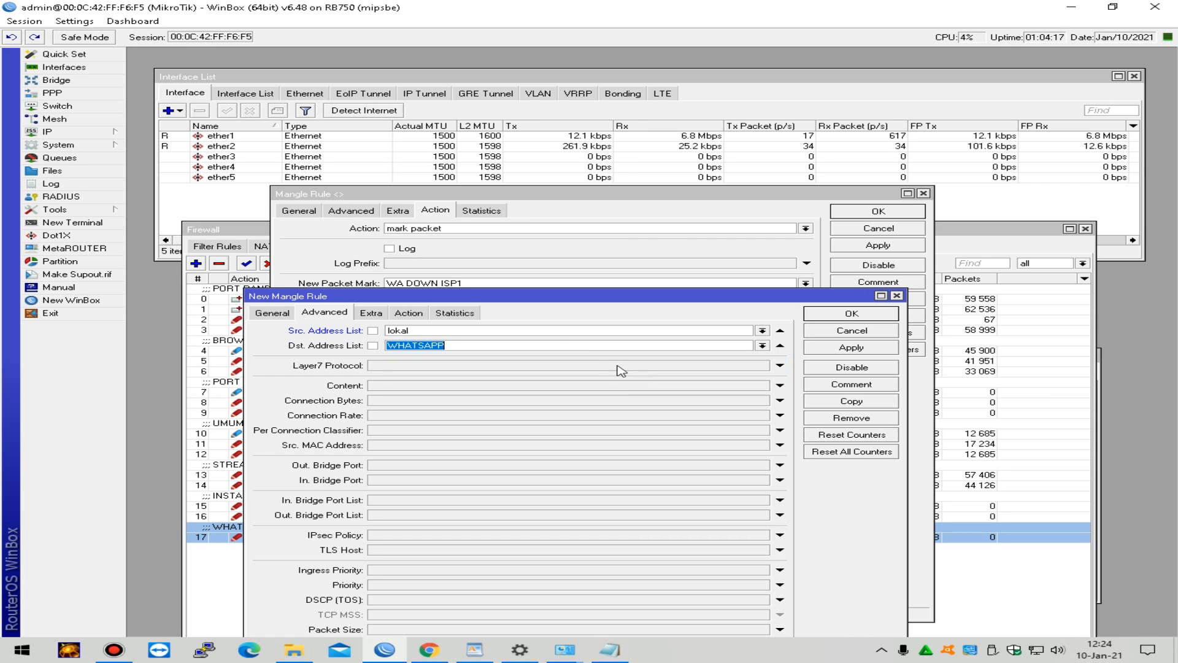
Step: Set the copied rule's new packet mark to WA UP ISP1, save it and close both mangle rules
click(420, 313)
click(399, 387)
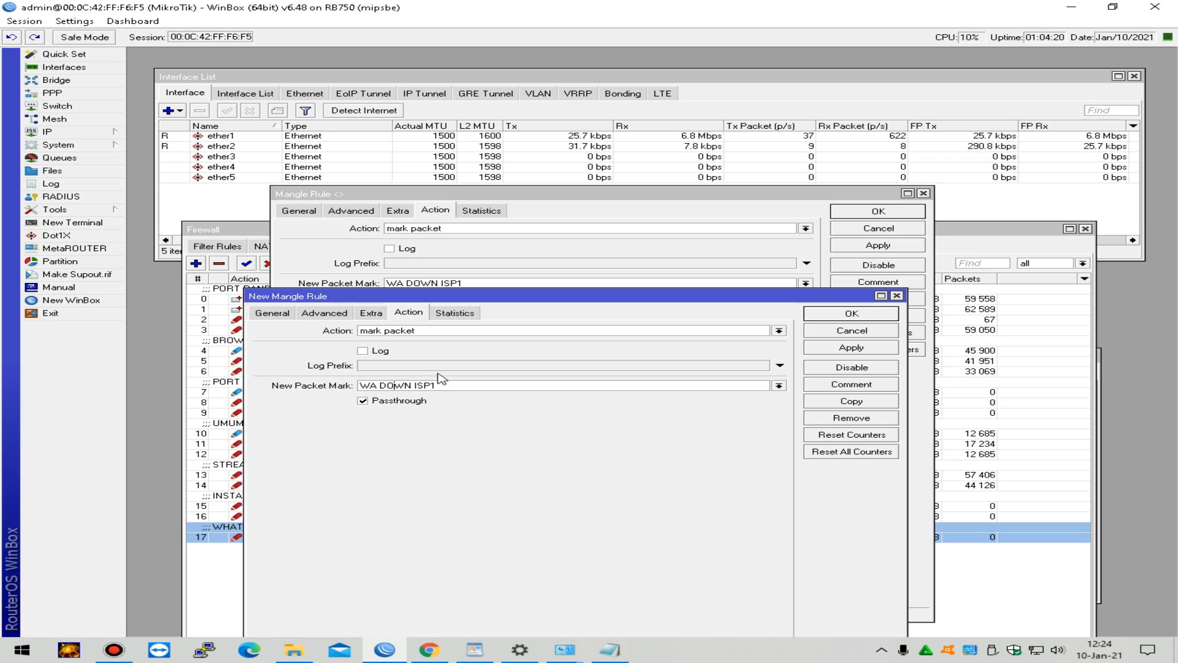
key(BackSpace)
key(BackSpace)
key(BackSpace)
text(UP)
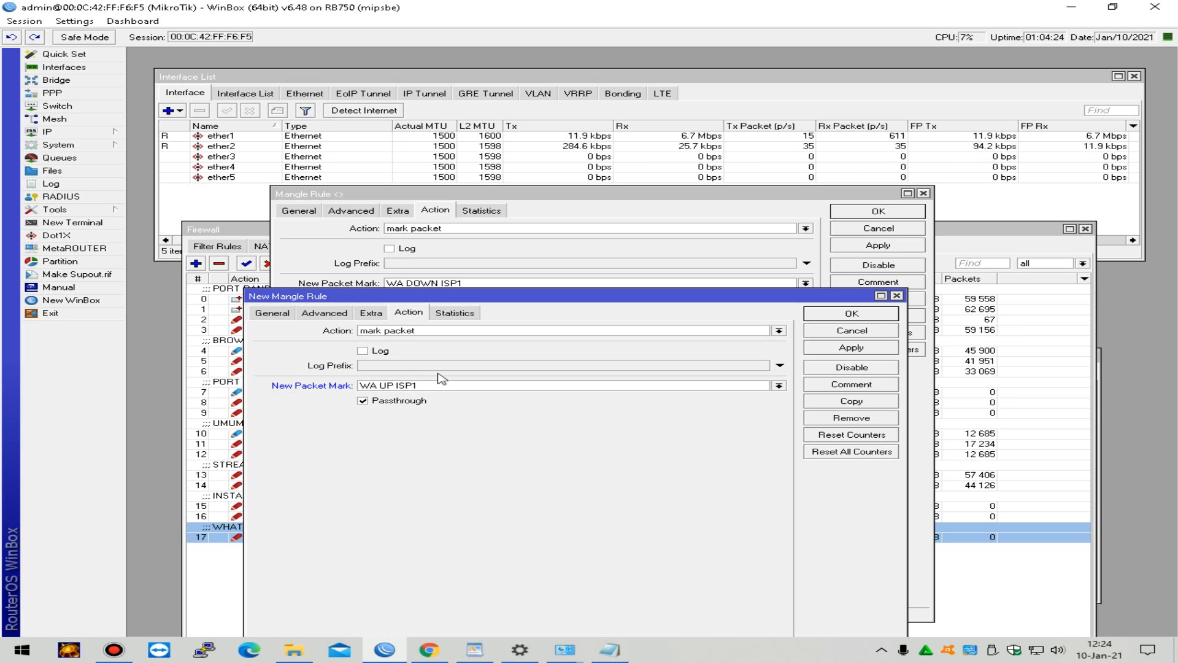
click(839, 349)
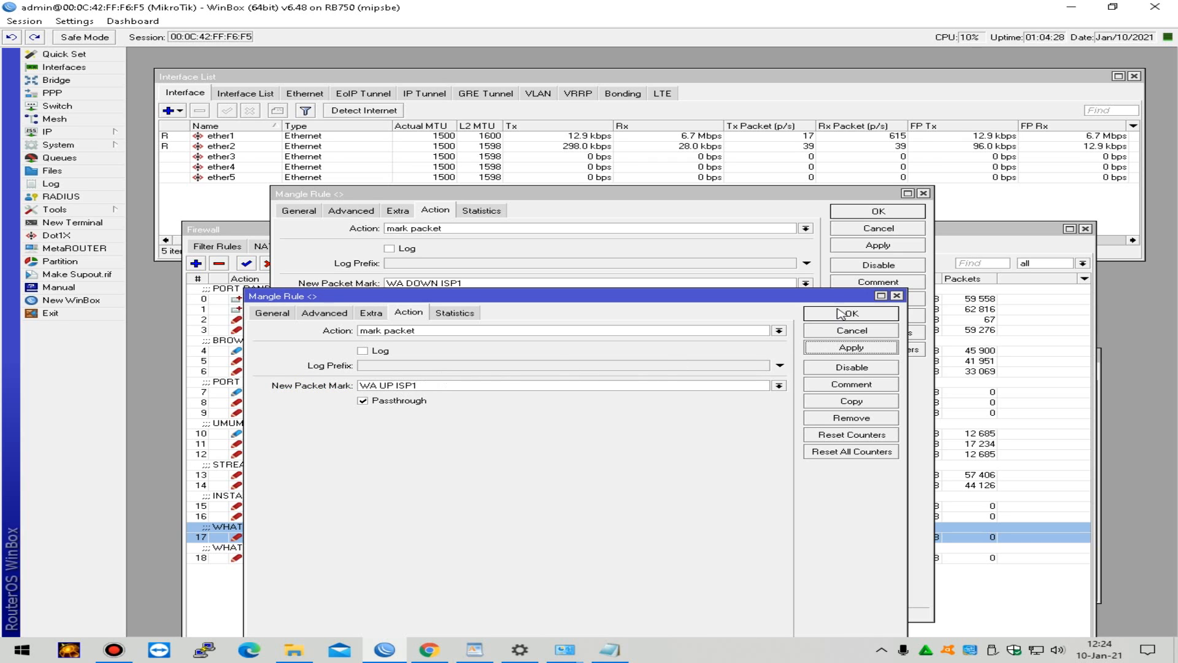
click(839, 313)
click(878, 212)
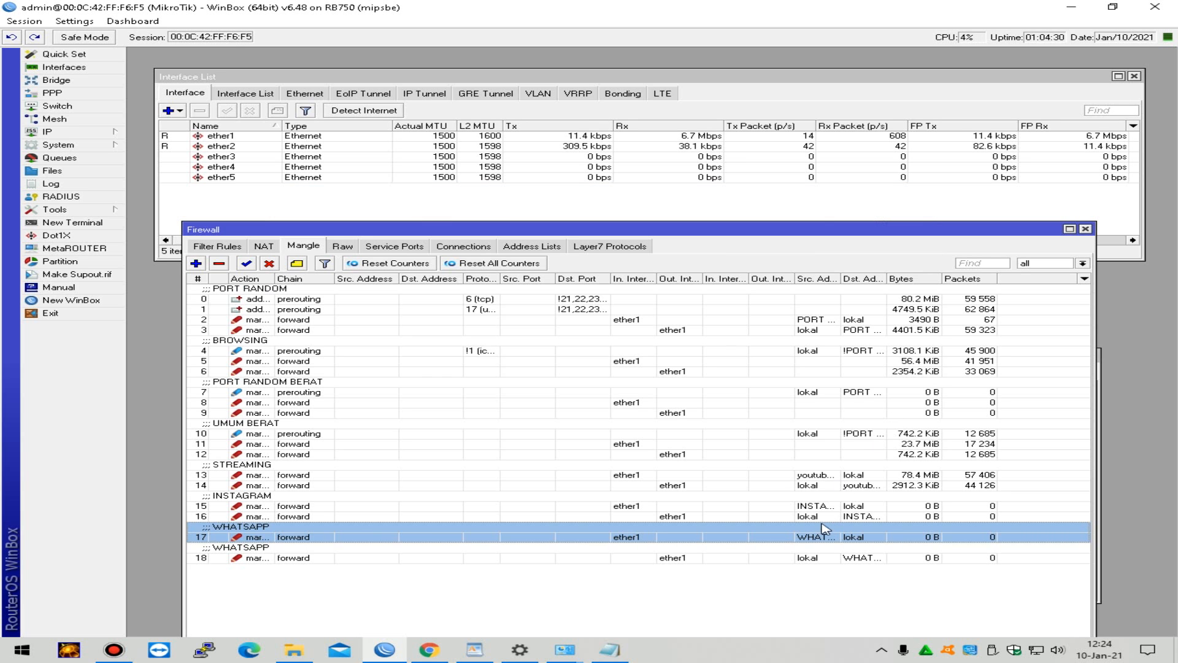
Step: Remove the duplicate WHATSAPP comment from the upload mangle rule marking WA UP ISP1 and save it
double_click(637, 556)
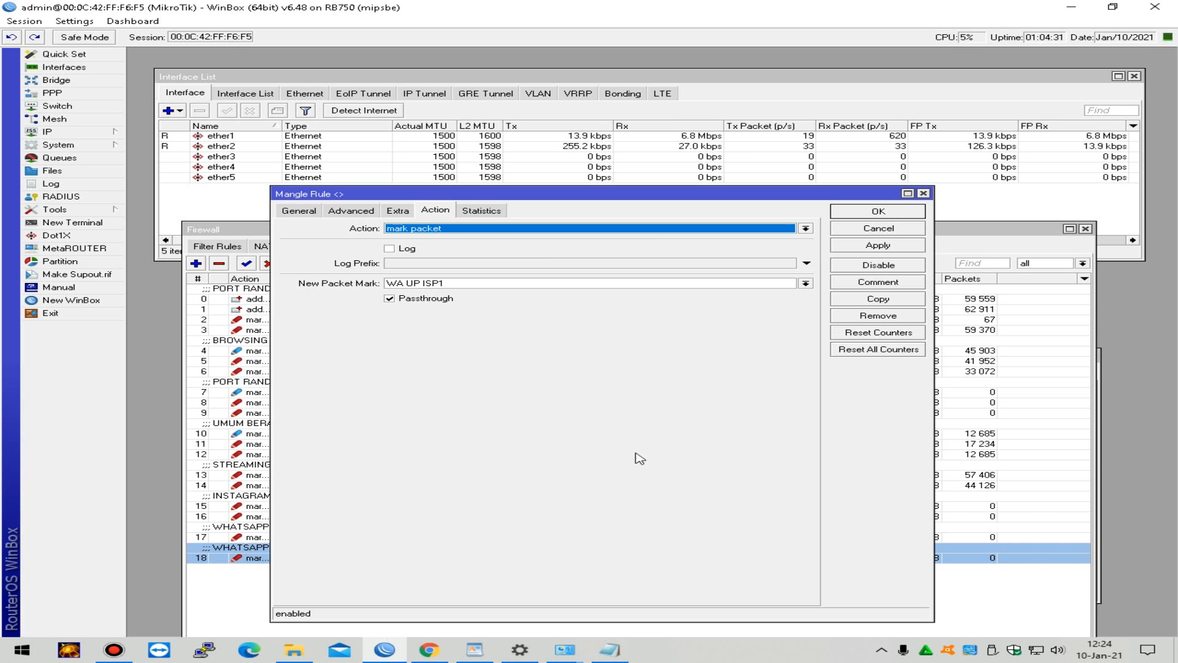
click(865, 283)
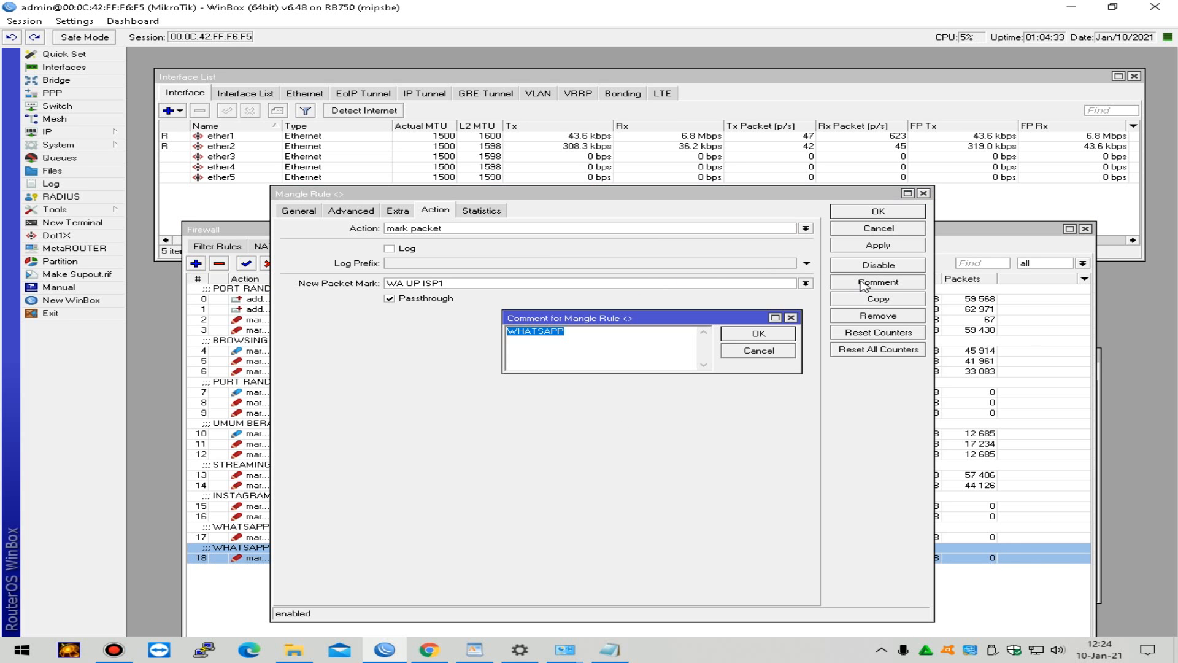
key(BackSpace)
click(747, 336)
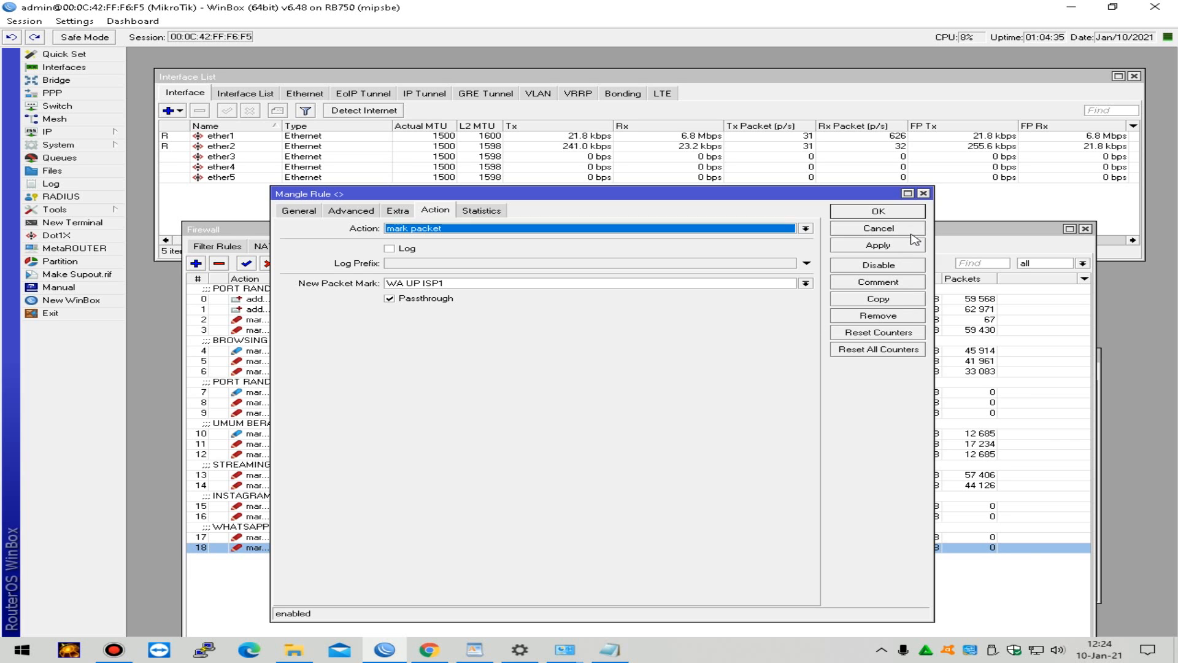
click(913, 212)
click(920, 535)
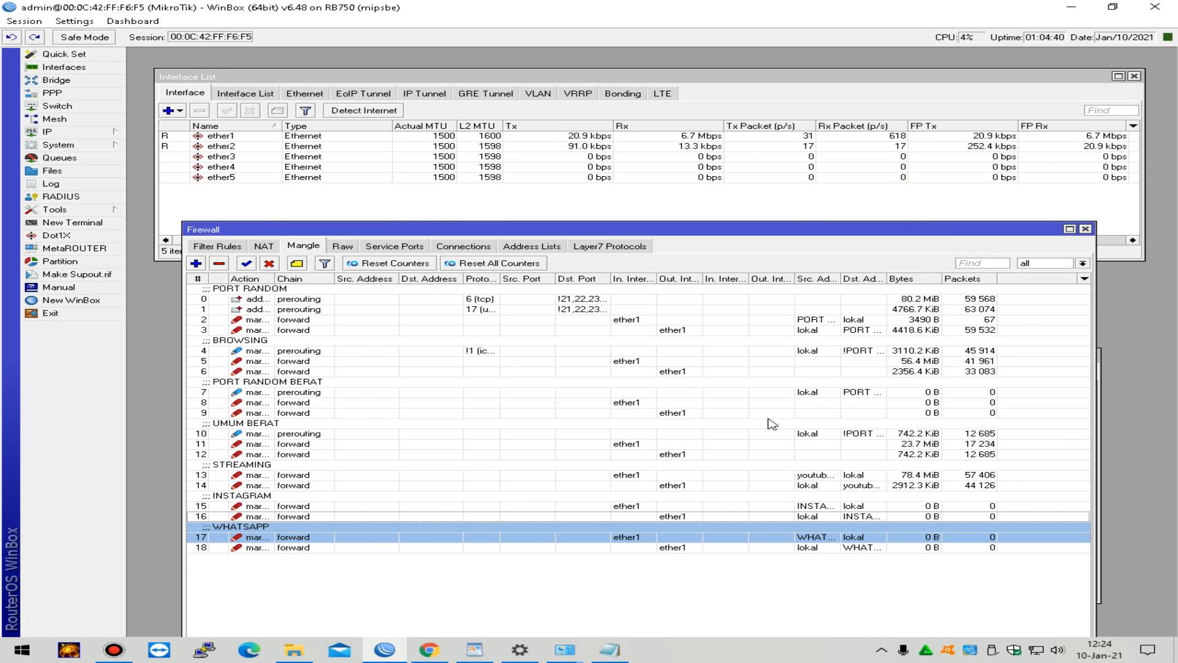
Step: Look over the raw rules, then examine the ISP1 game, streaming and Instagram download queues in the queue tree
click(343, 246)
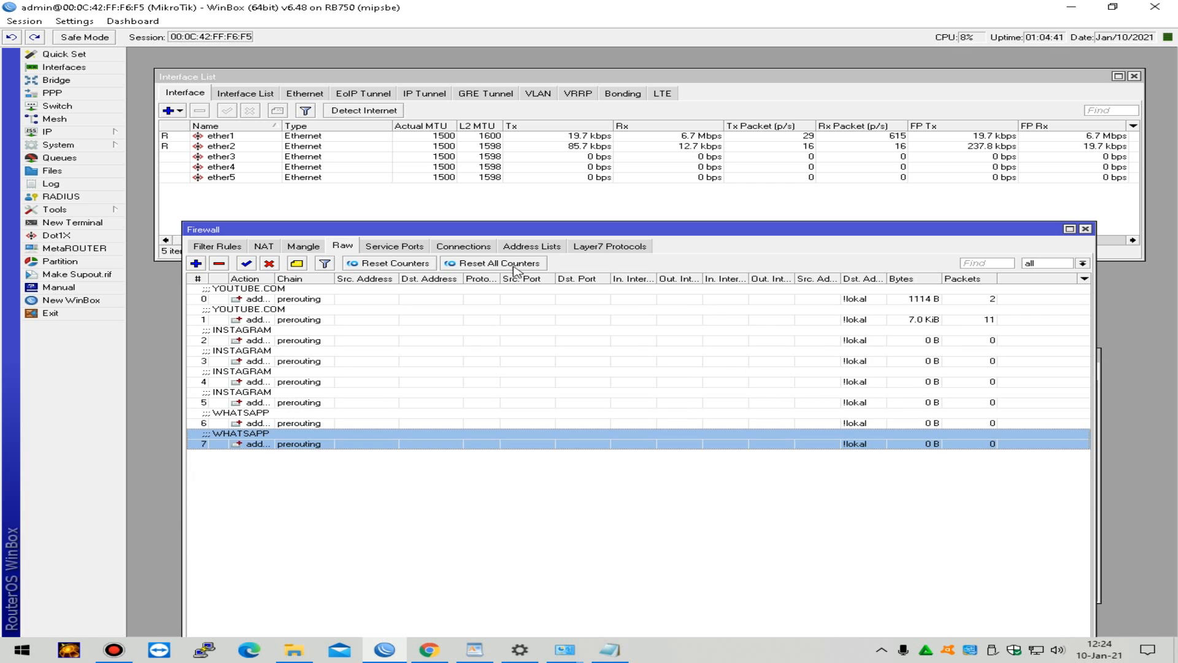
click(72, 159)
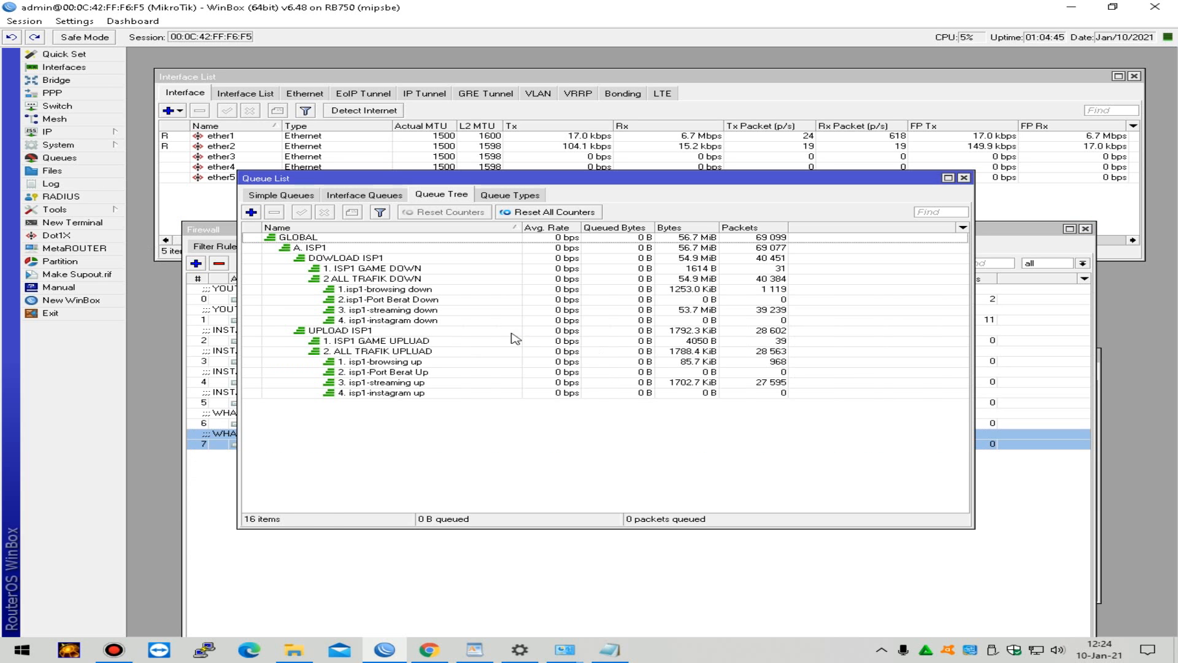
click(496, 320)
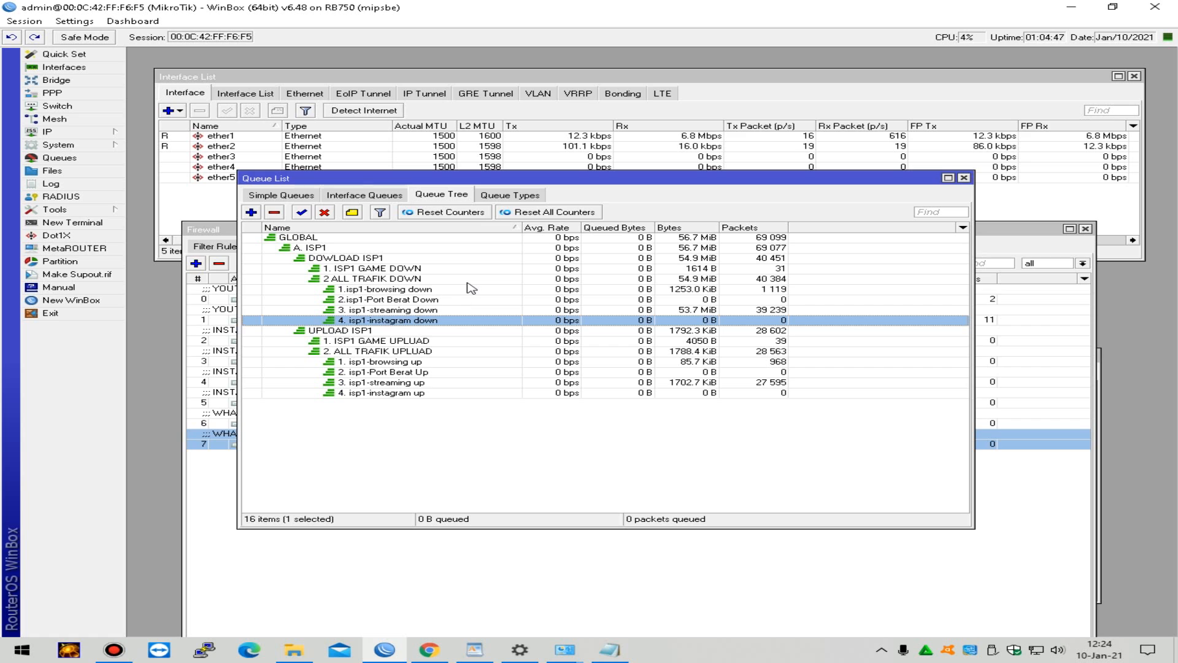
click(482, 269)
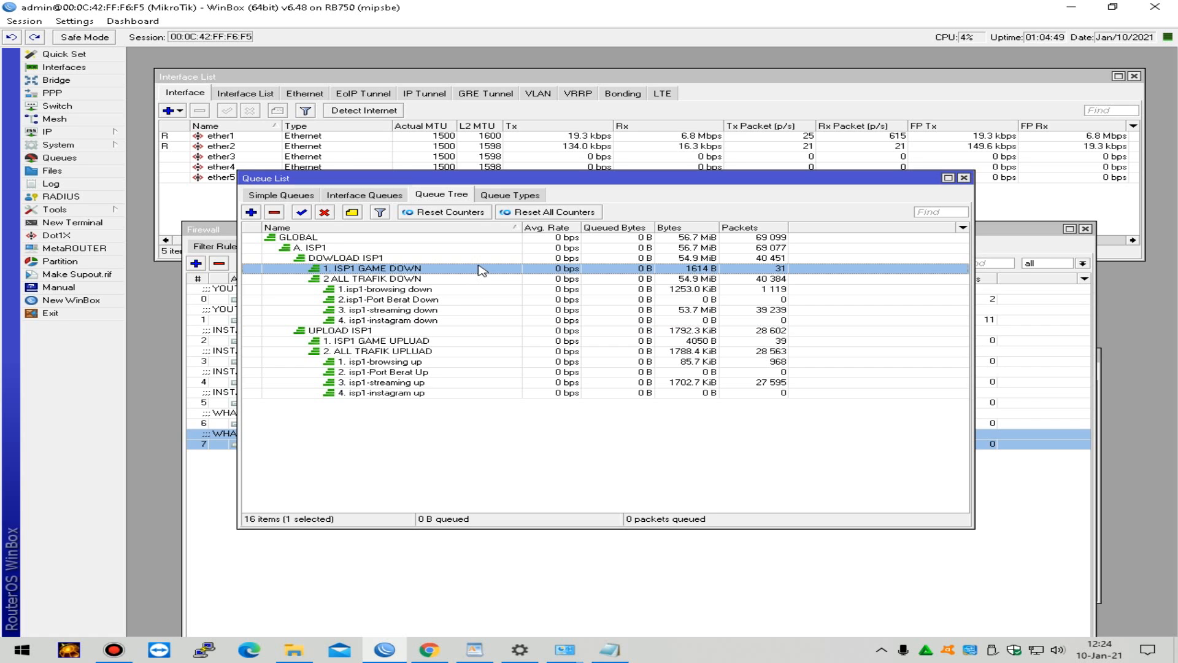
click(452, 310)
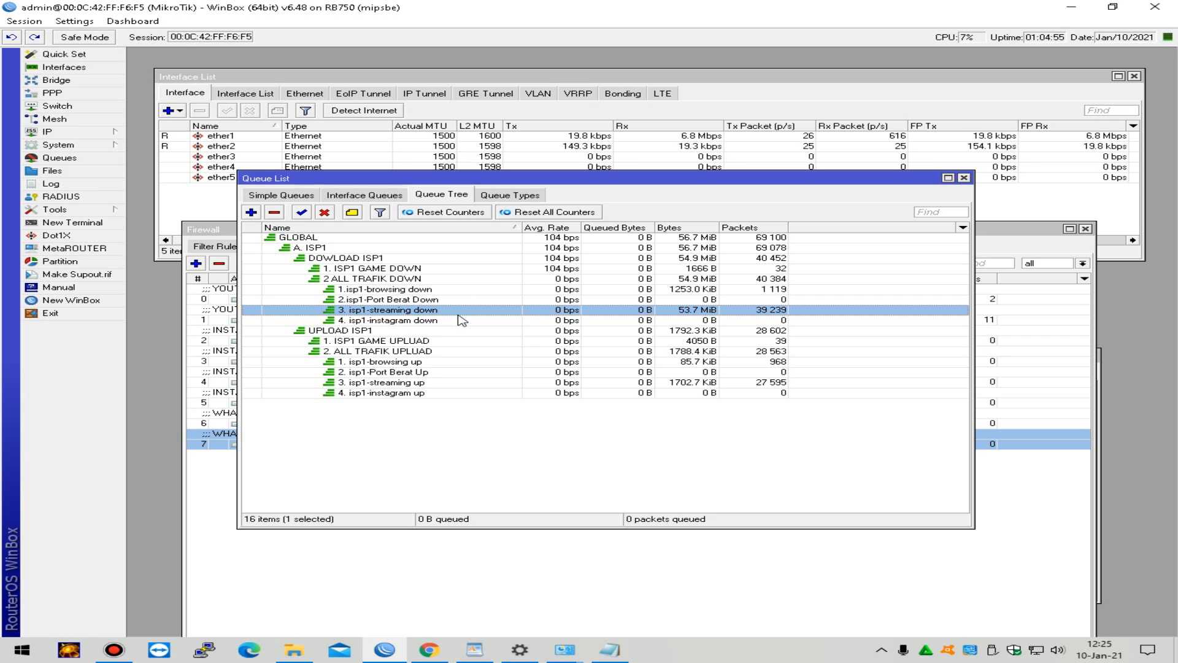
click(443, 270)
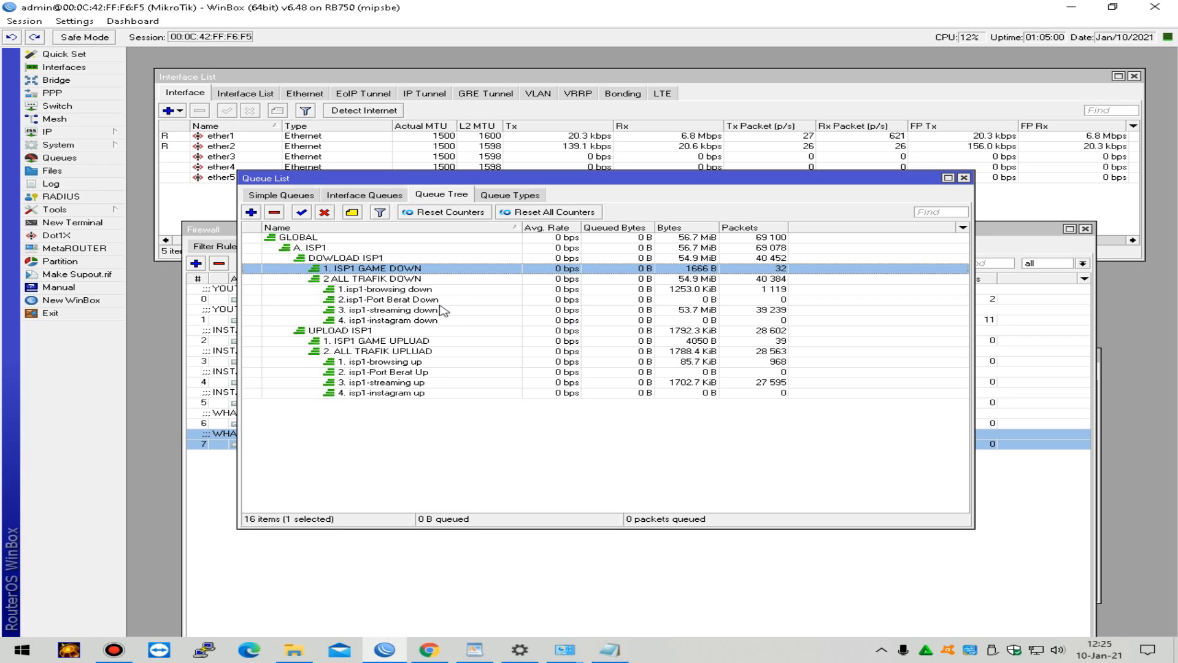
click(432, 312)
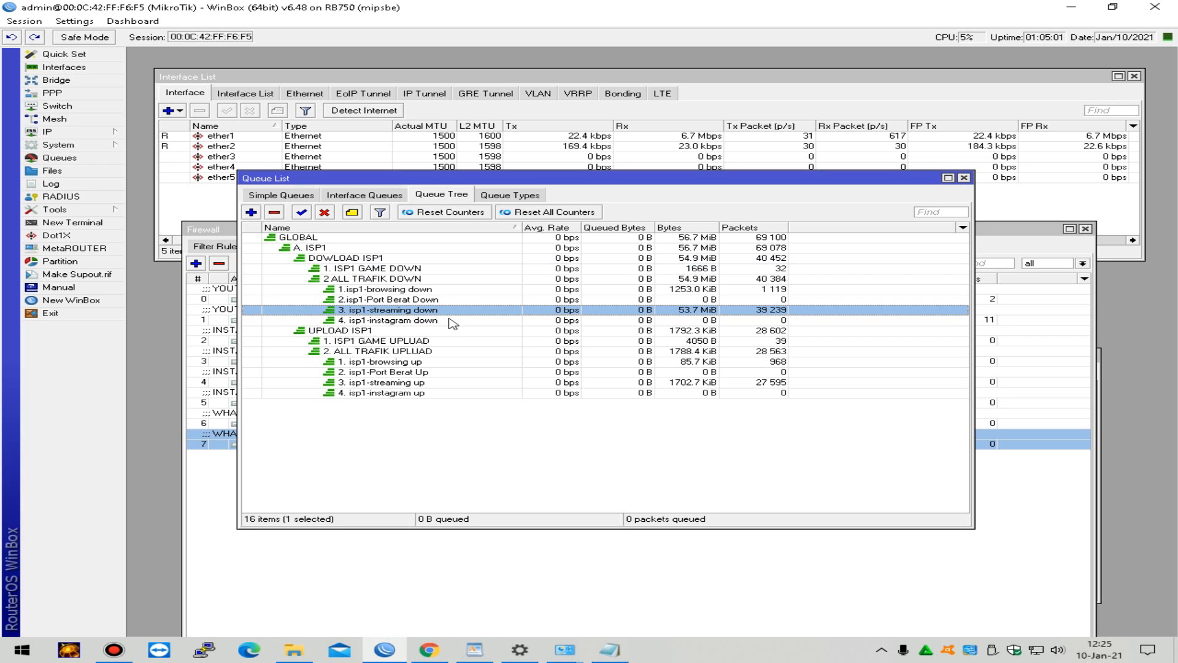
click(452, 270)
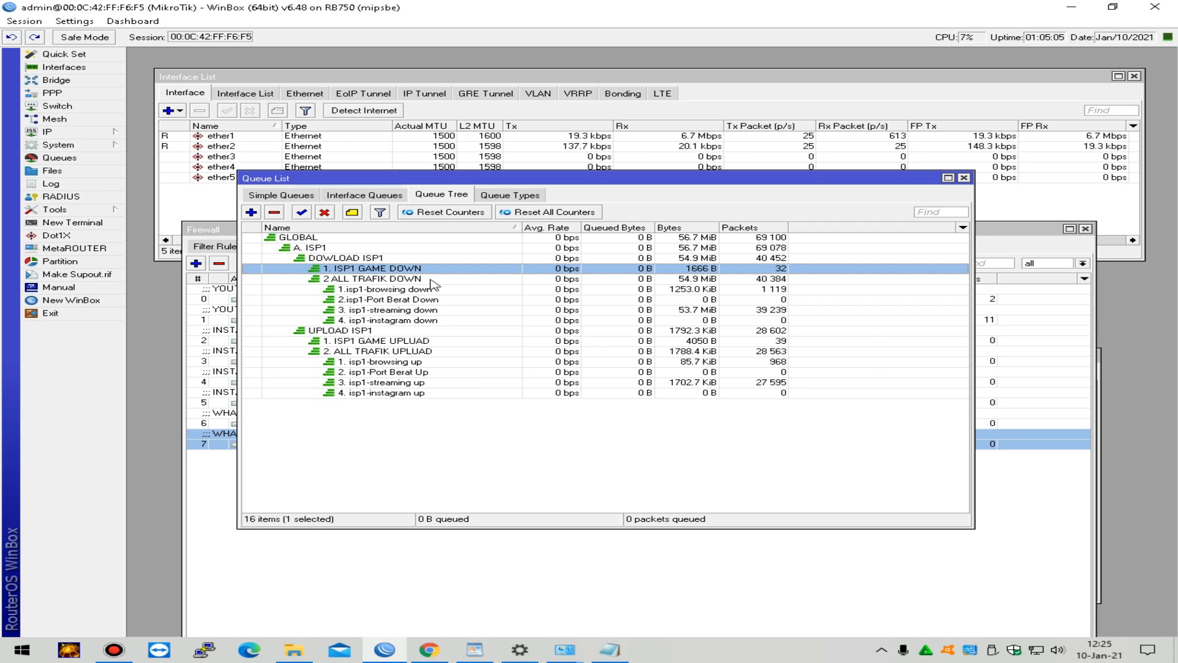
Step: Rename the download parent queue for all traffic as 3 ALL TRAFIK DOWN
double_click(437, 280)
click(495, 308)
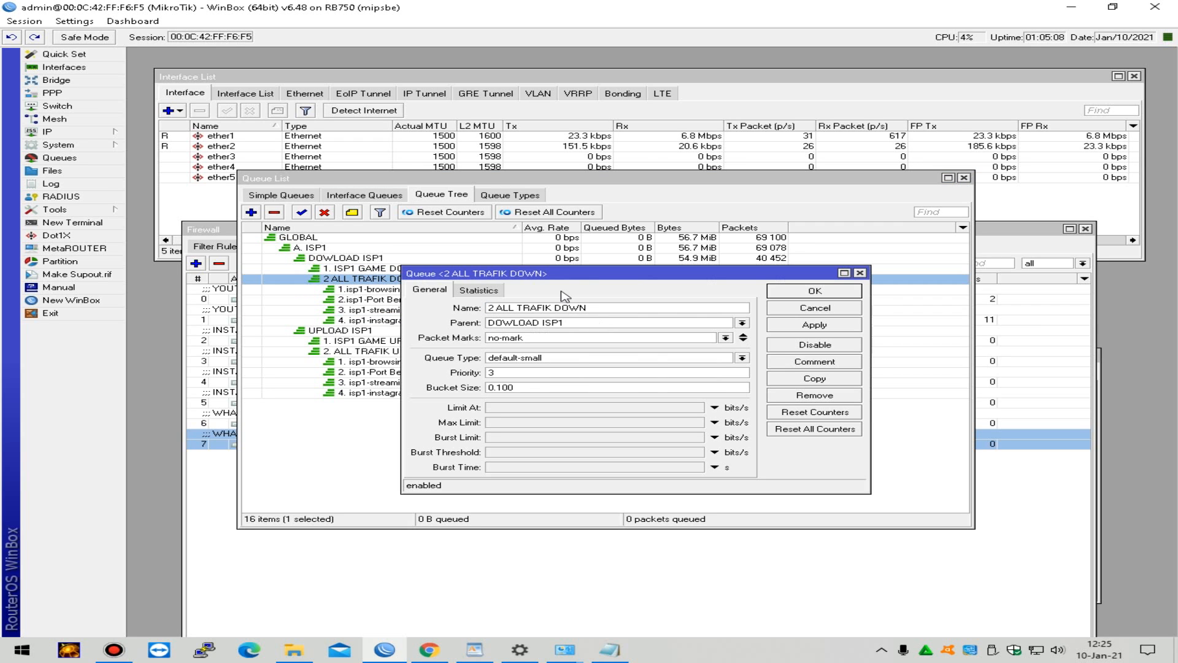
key(BackSpace)
text(3)
click(850, 294)
Step: Rename the upload parent queue for all traffic as 3. ALL TRAFIK UPLUAD
double_click(465, 353)
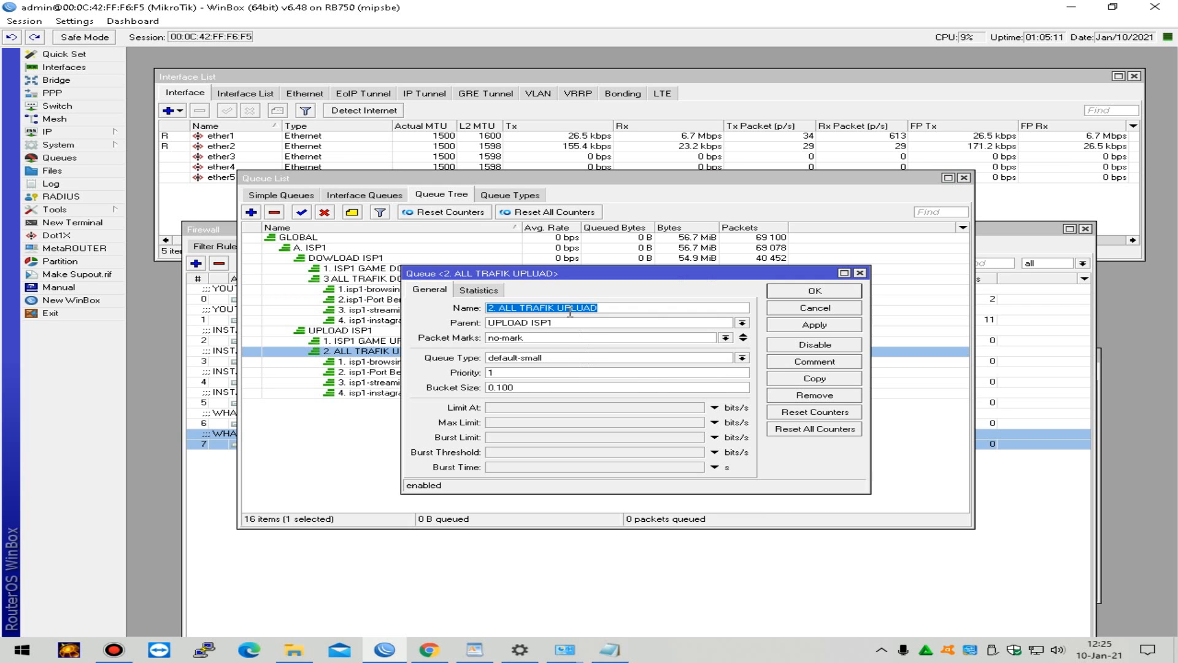
click(580, 306)
key(Home)
key(Delete)
key(Delete)
text(3)
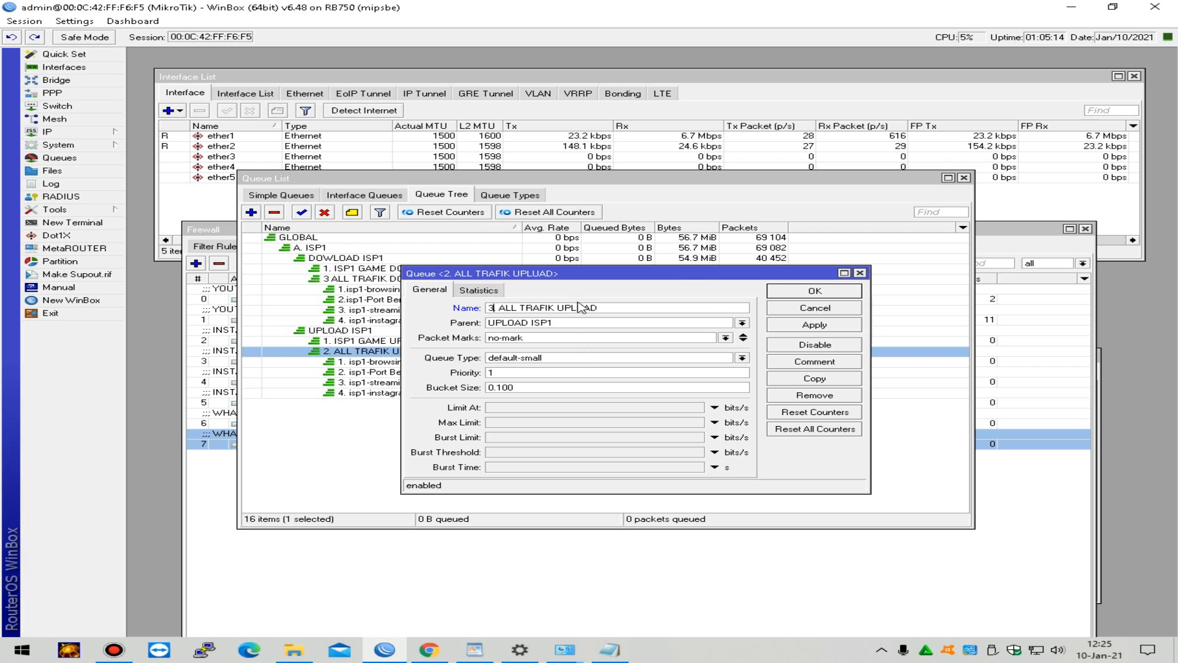
click(814, 293)
Step: Copy the 1. ISP1 GAME DOWN queue and name the copy 2.ISP1 WHATSAPP DOWN
click(531, 279)
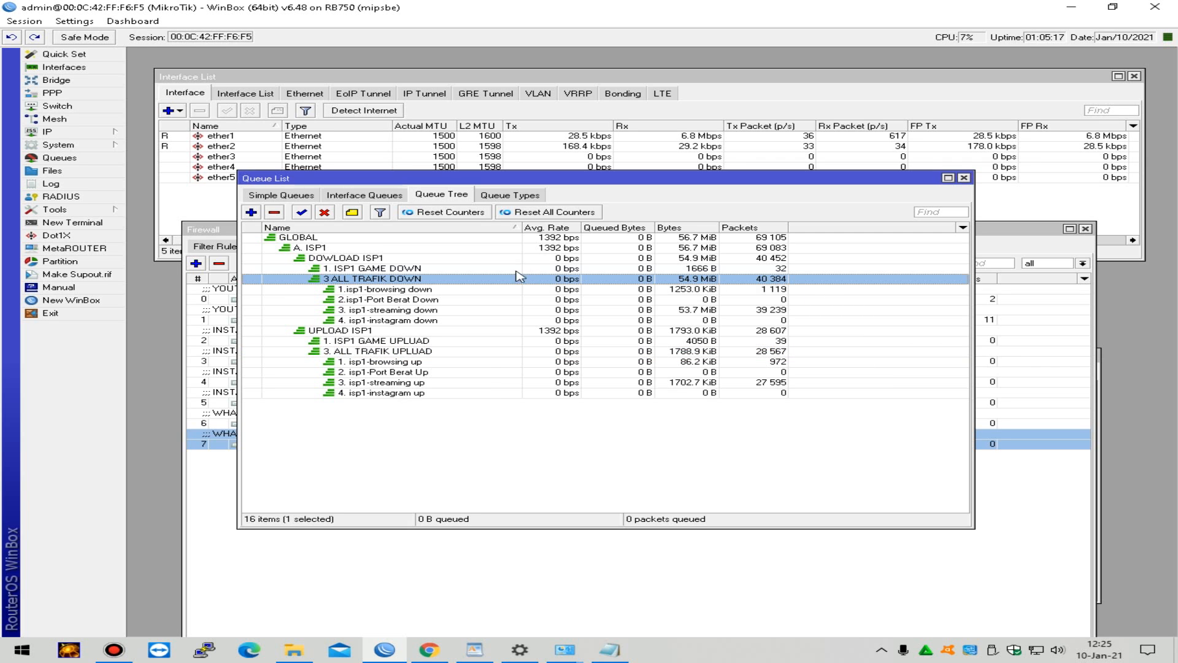
double_click(524, 270)
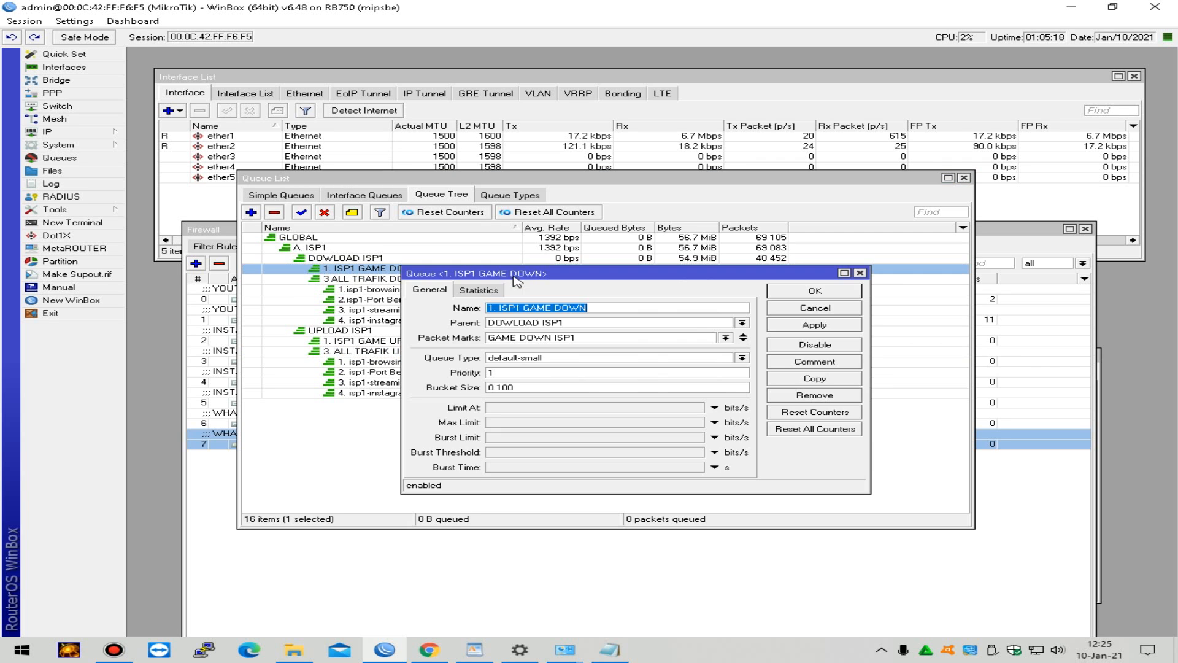
click(826, 384)
drag(641, 293, 649, 367)
text(2.ISP1 WHATSAPP DOWN)
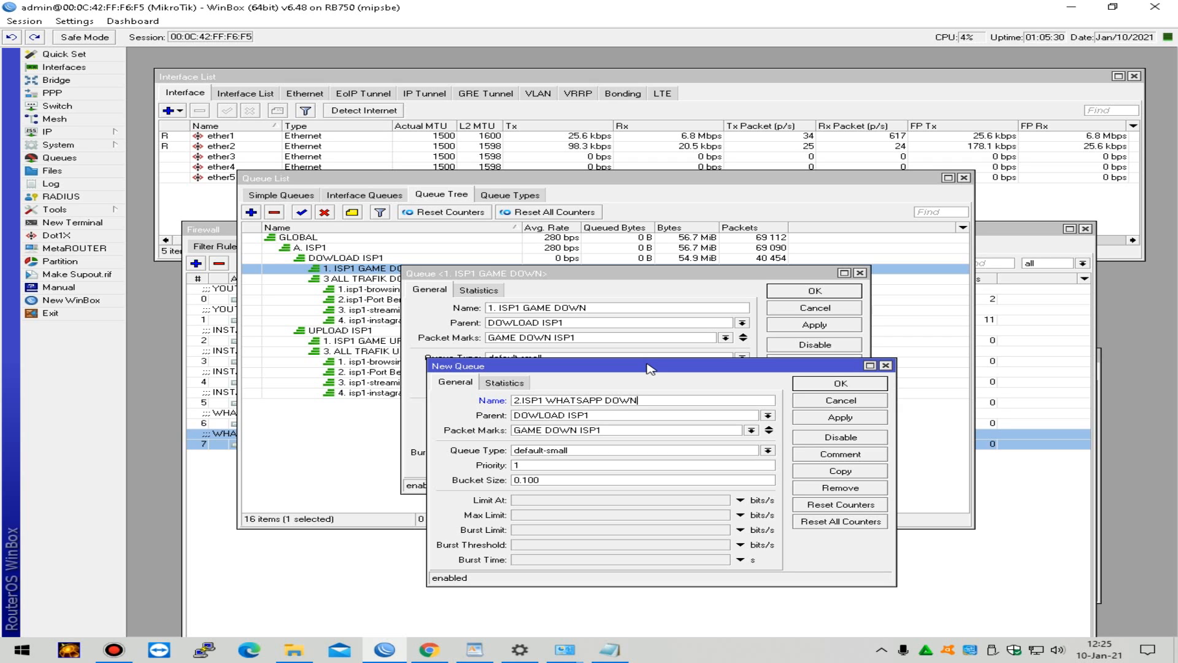
Step: Assign the packet mark WA DOWN ISP1 to the new WhatsApp download queue and save it
click(752, 431)
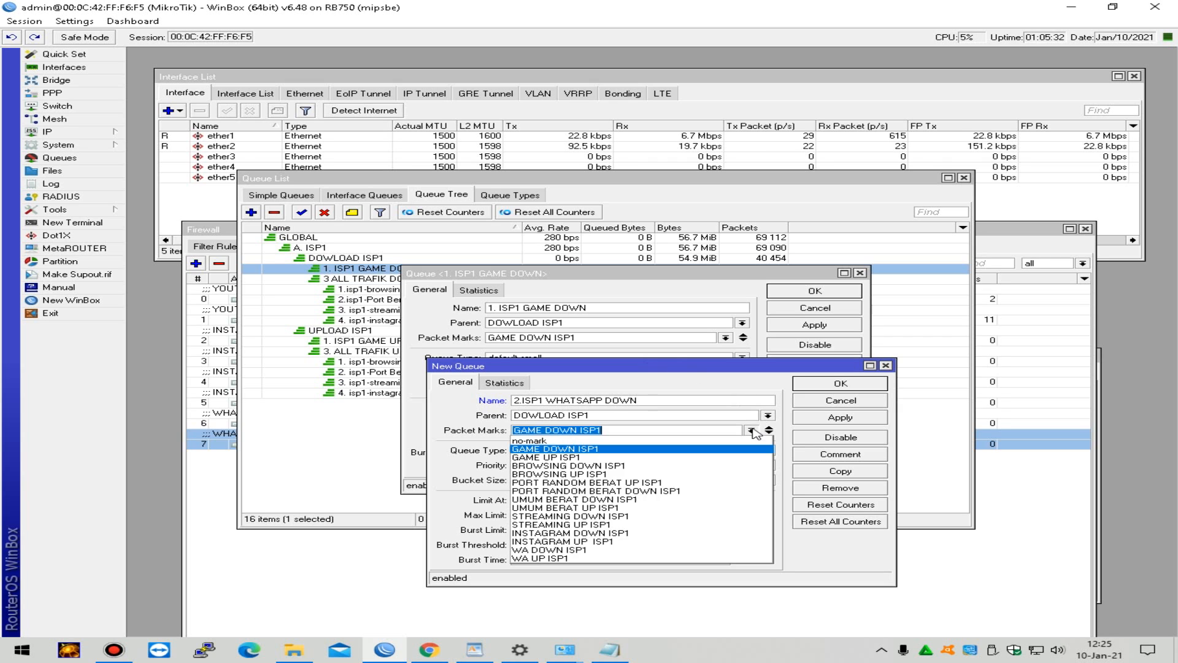
click(604, 550)
click(840, 417)
click(846, 383)
click(825, 291)
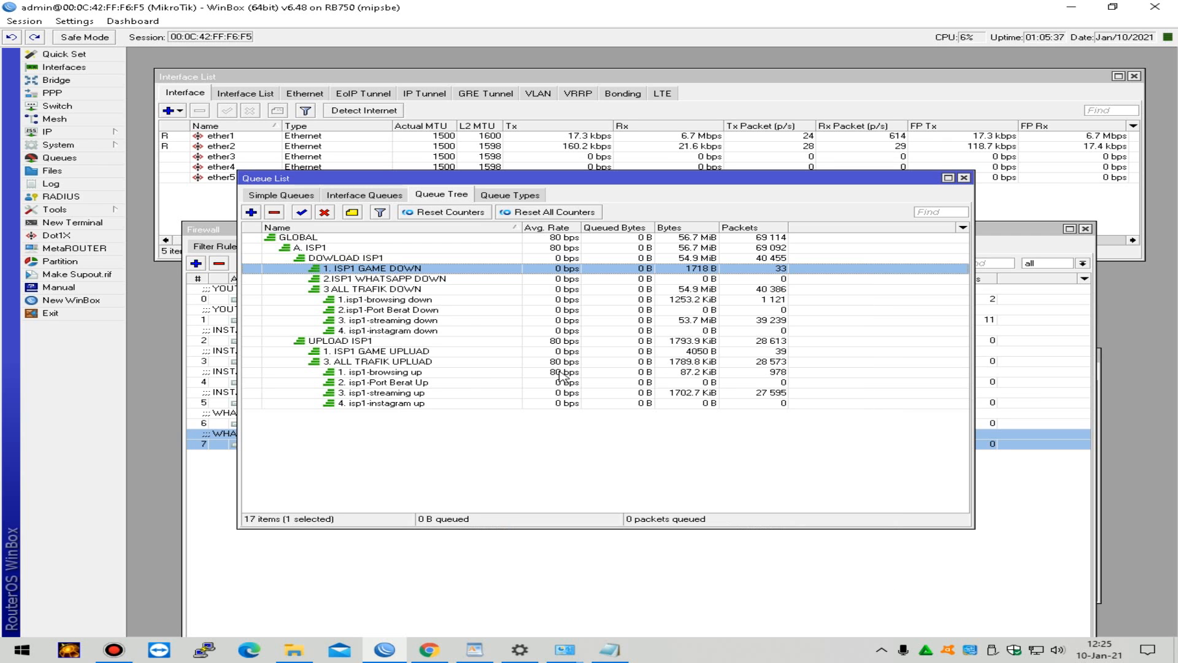
Step: Correct the spacing in the WhatsApp download queue's name so it reads 2. ISP1 WHATSAPP DOWN
double_click(422, 279)
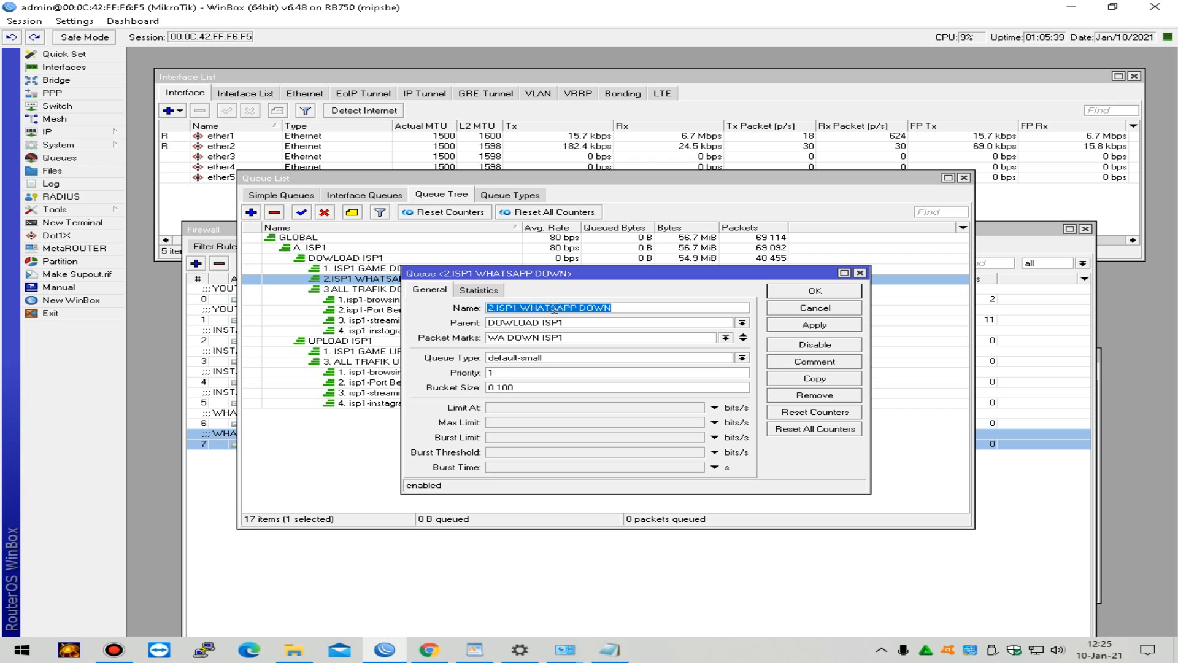
click(554, 308)
key(Left)
key(Left)
key(Left)
key(Left)
key(Left)
key(Left)
key(Left)
key(Left)
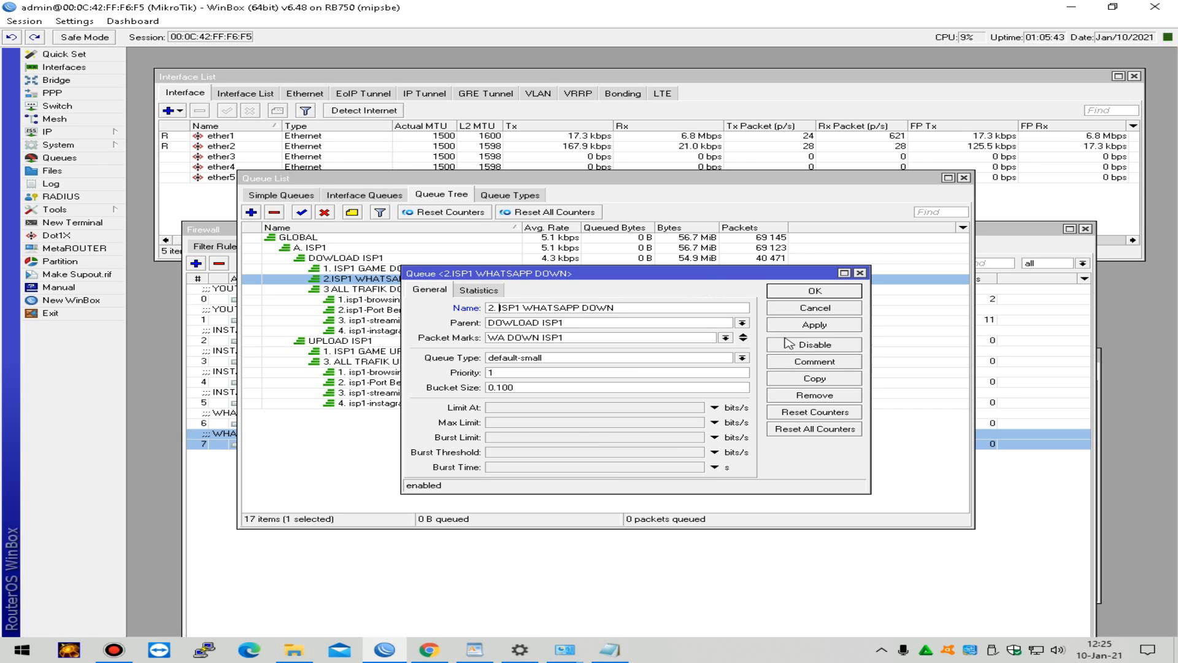
click(814, 325)
click(814, 290)
Step: Copy the 3. ALL TRAFIK UPLUAD queue and name the copy 2. ISP1 WHATSAPP UP
double_click(385, 359)
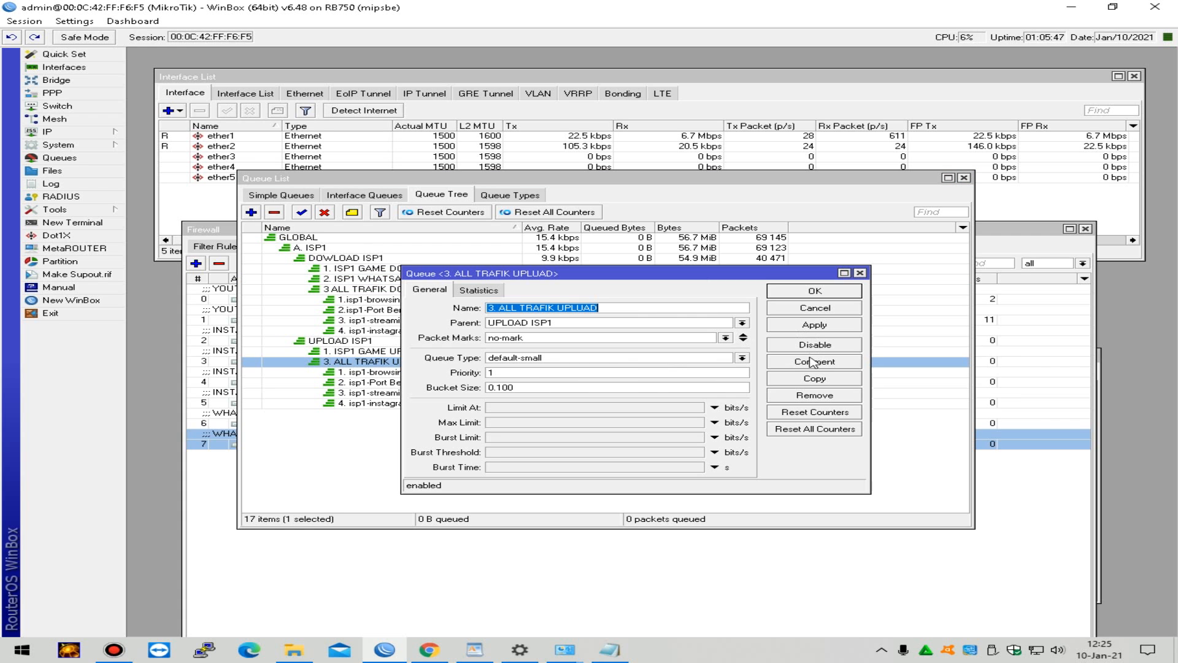
click(816, 377)
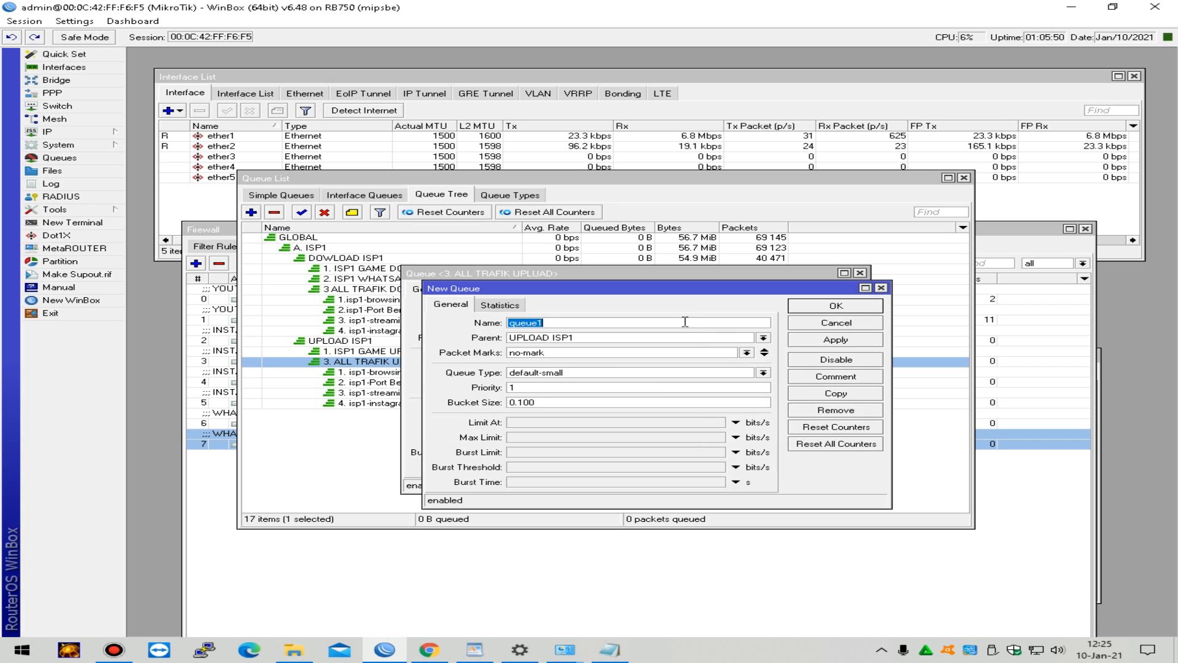
text(2. ISP1 W)
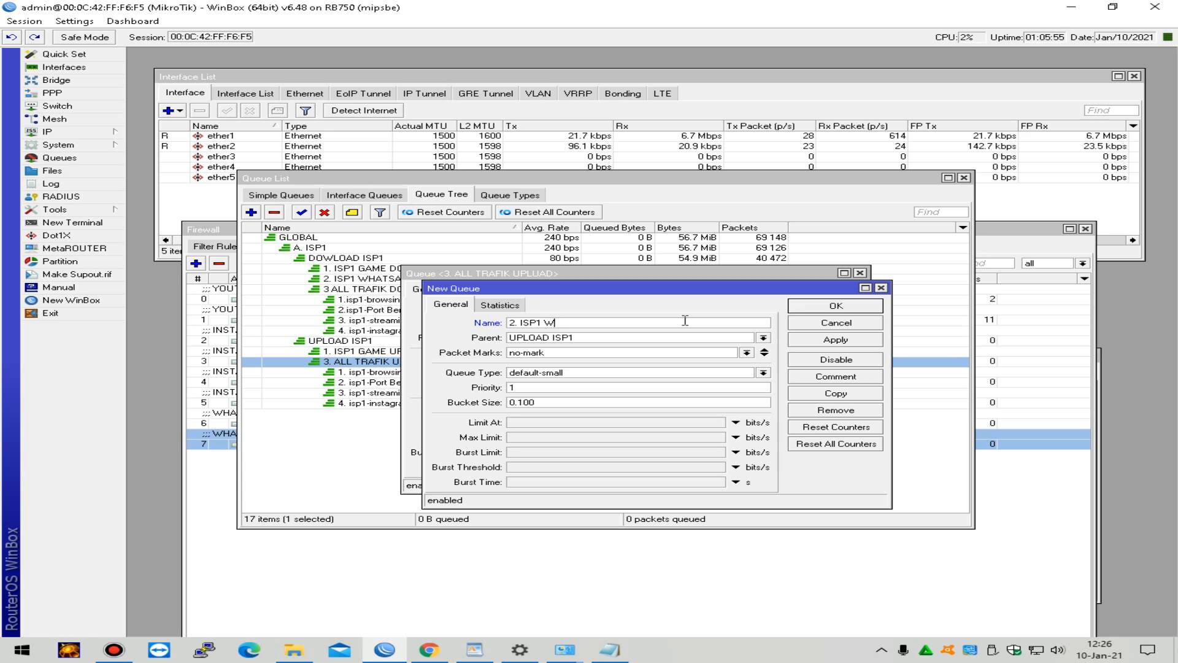
text(HATSAPP )
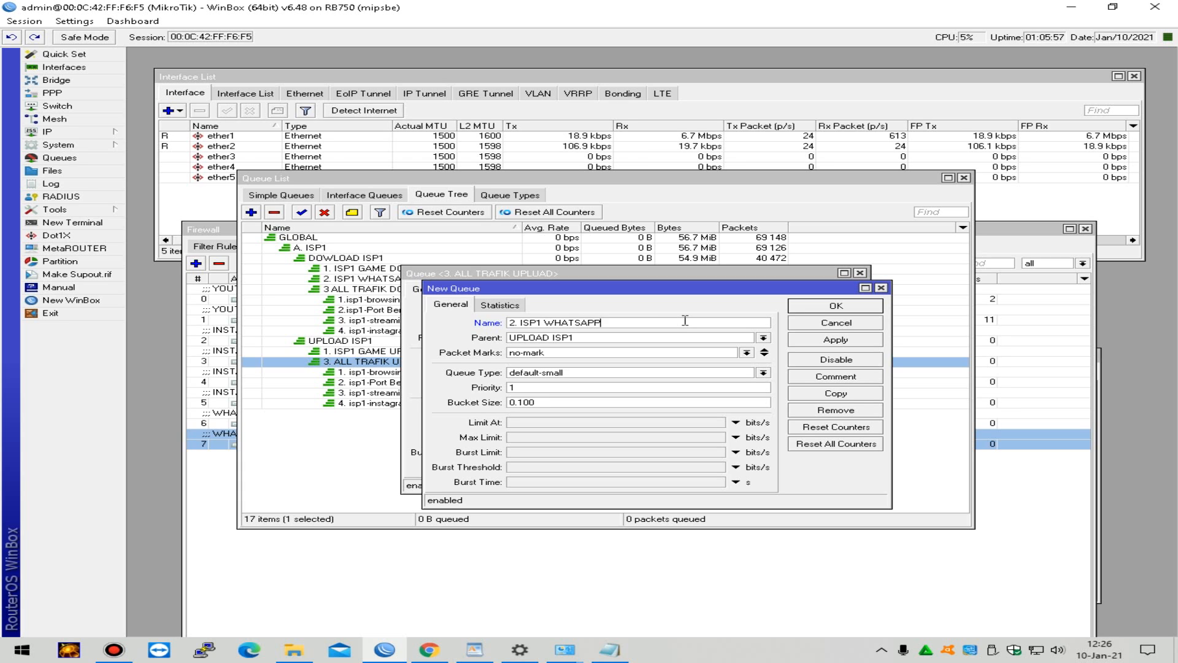
text(UP)
Step: Assign the packet mark WA UP ISP1 to the new WhatsApp upload queue and save it
click(746, 353)
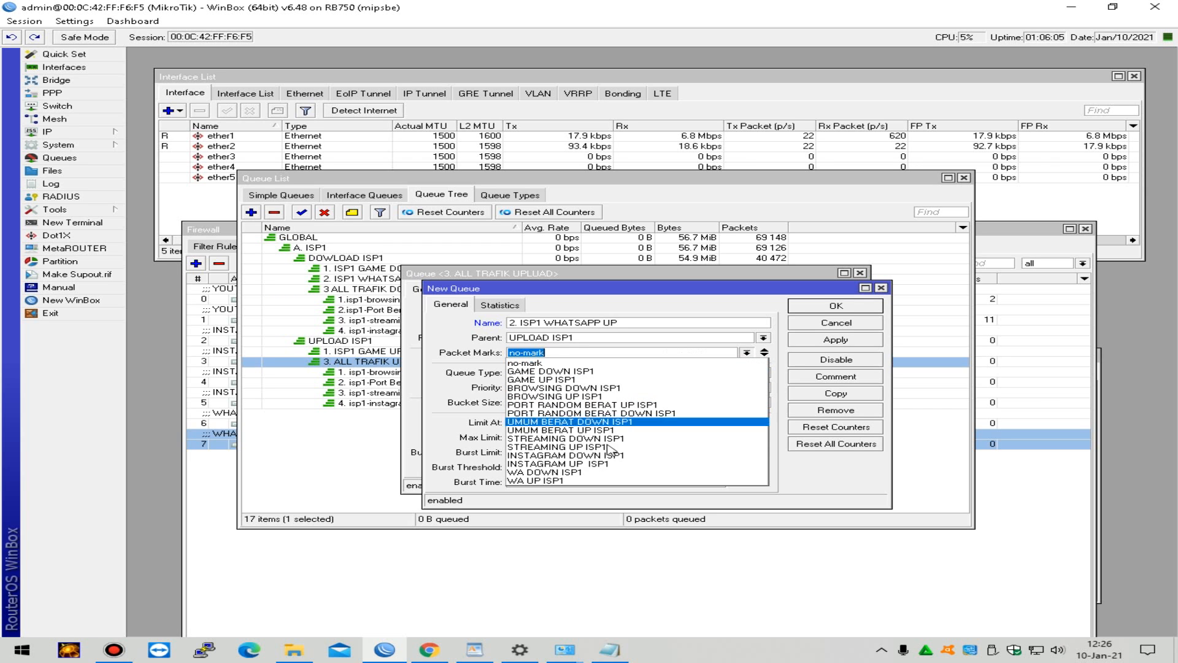
click(581, 482)
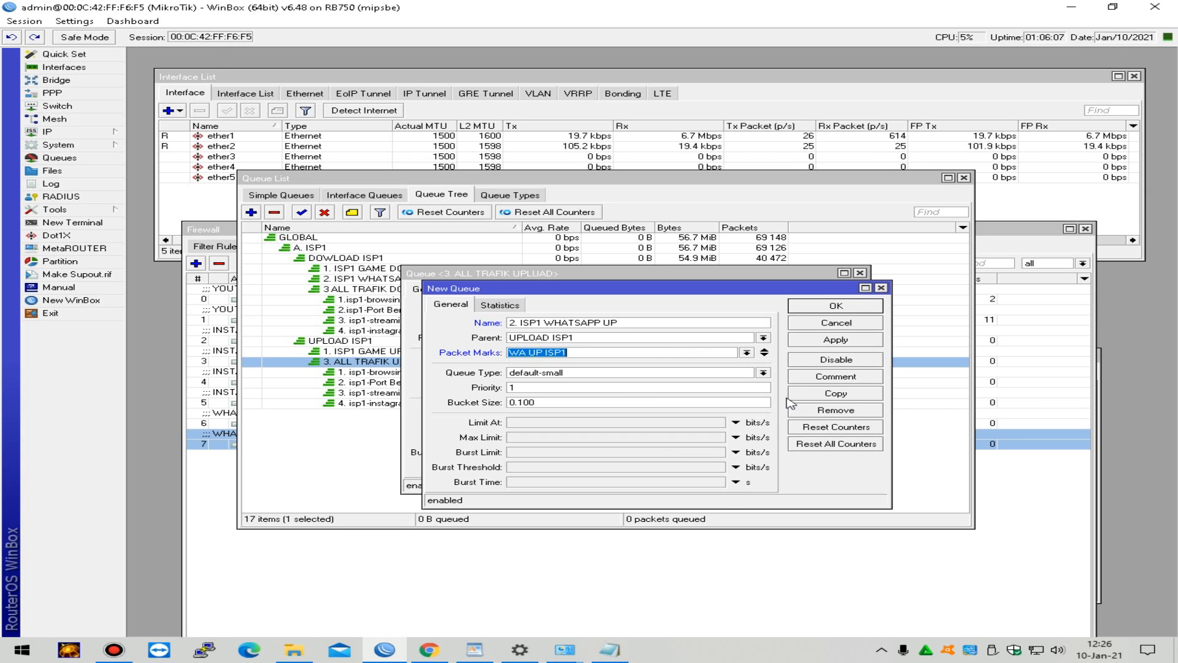
click(854, 340)
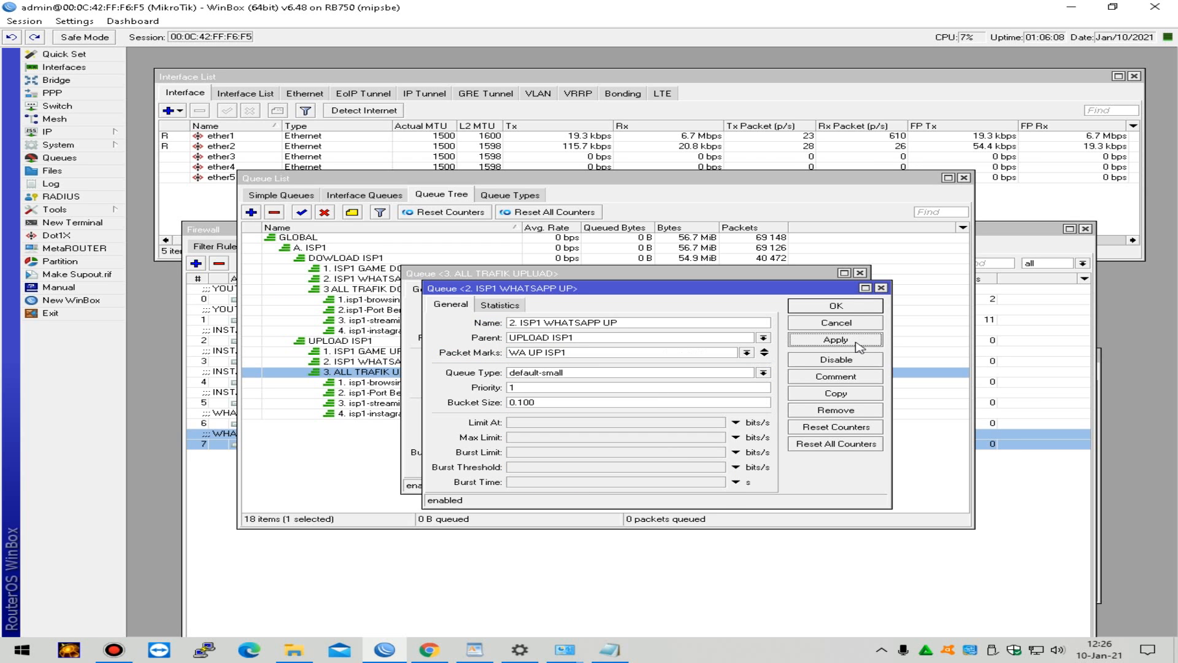
click(859, 307)
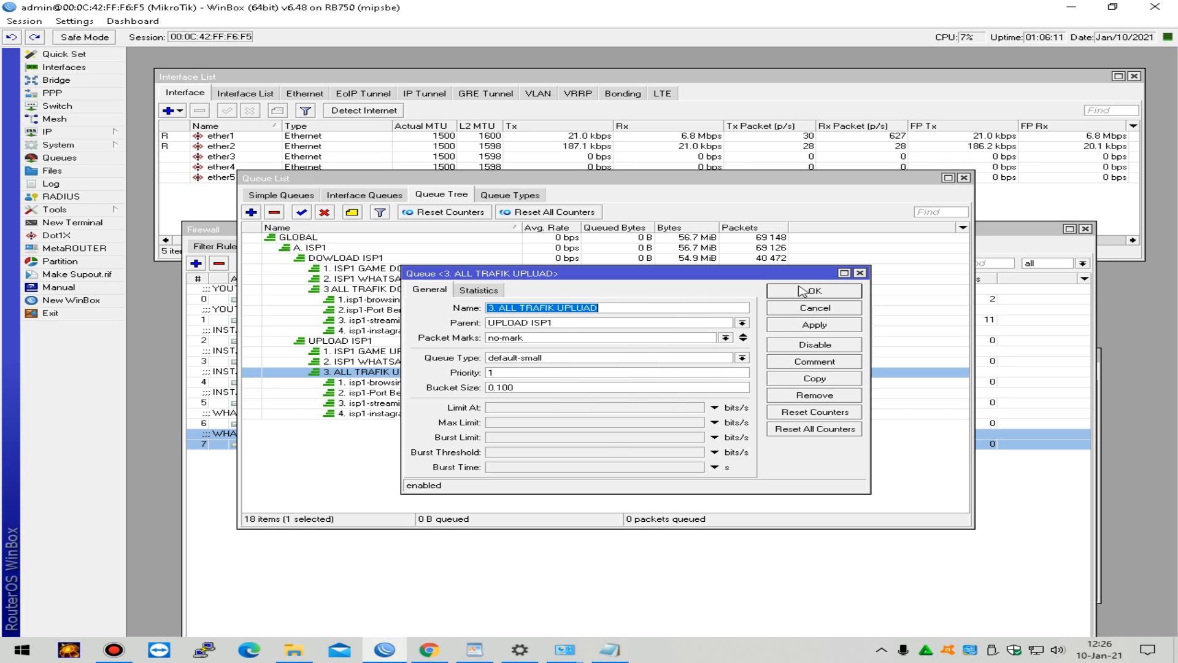
click(802, 291)
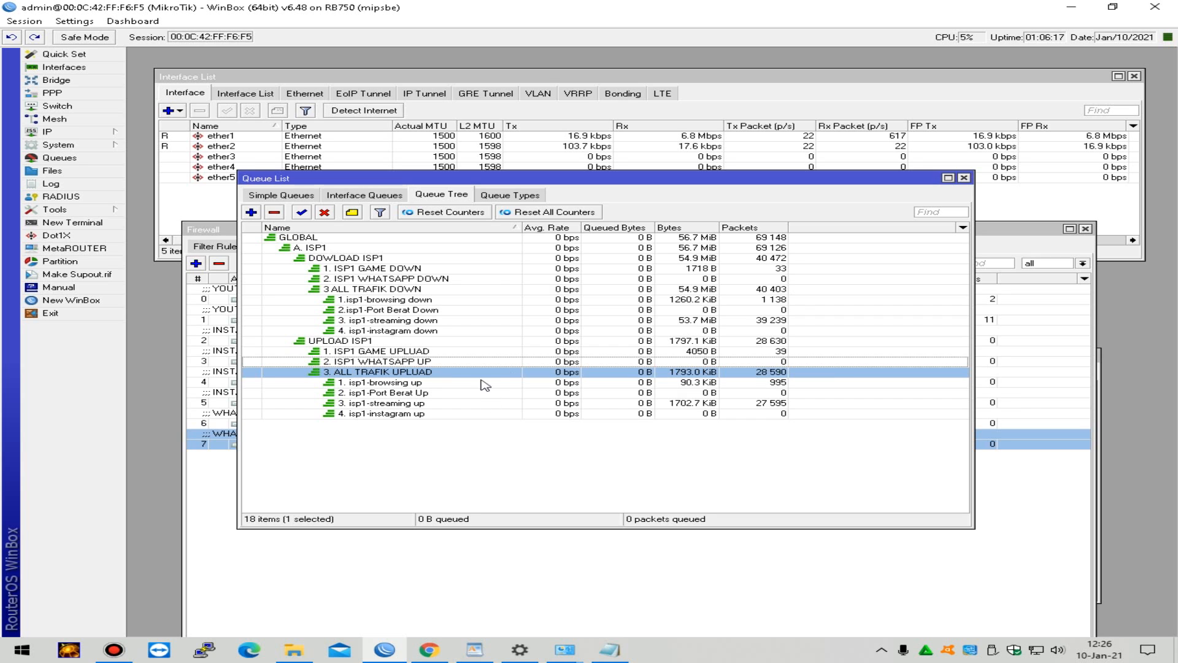
Step: Check which packet marks the ALL TRAFIK simple queue uses, leave it unedited, and return to the queue tree
click(466, 278)
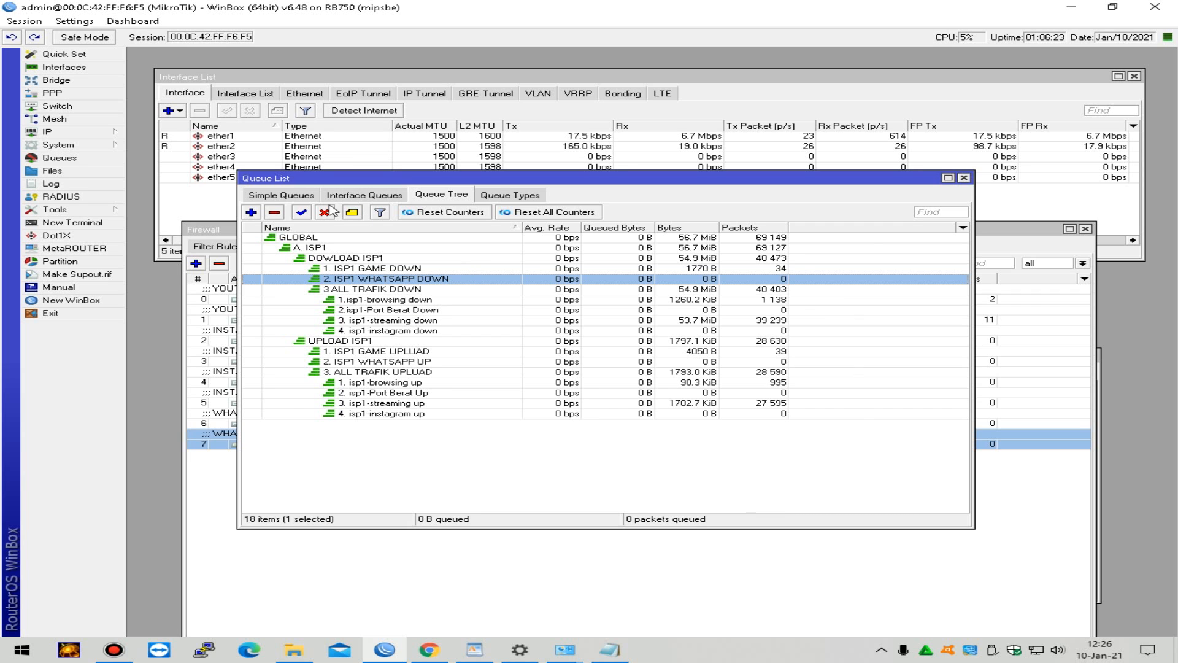
click(300, 195)
click(355, 240)
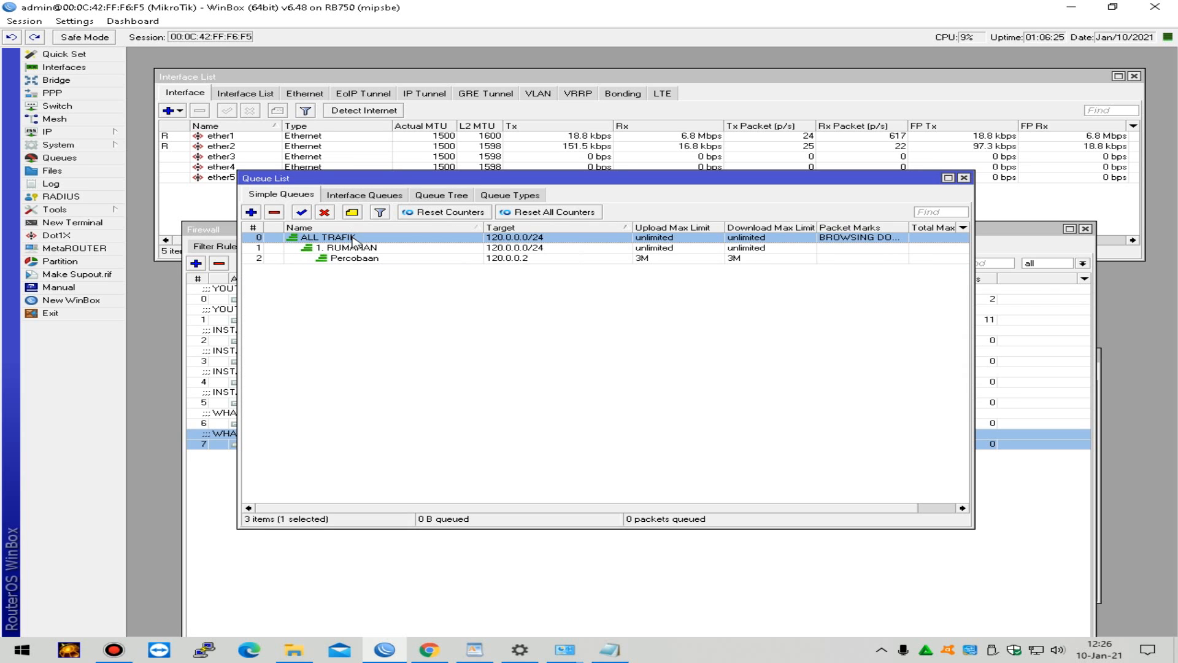
double_click(406, 239)
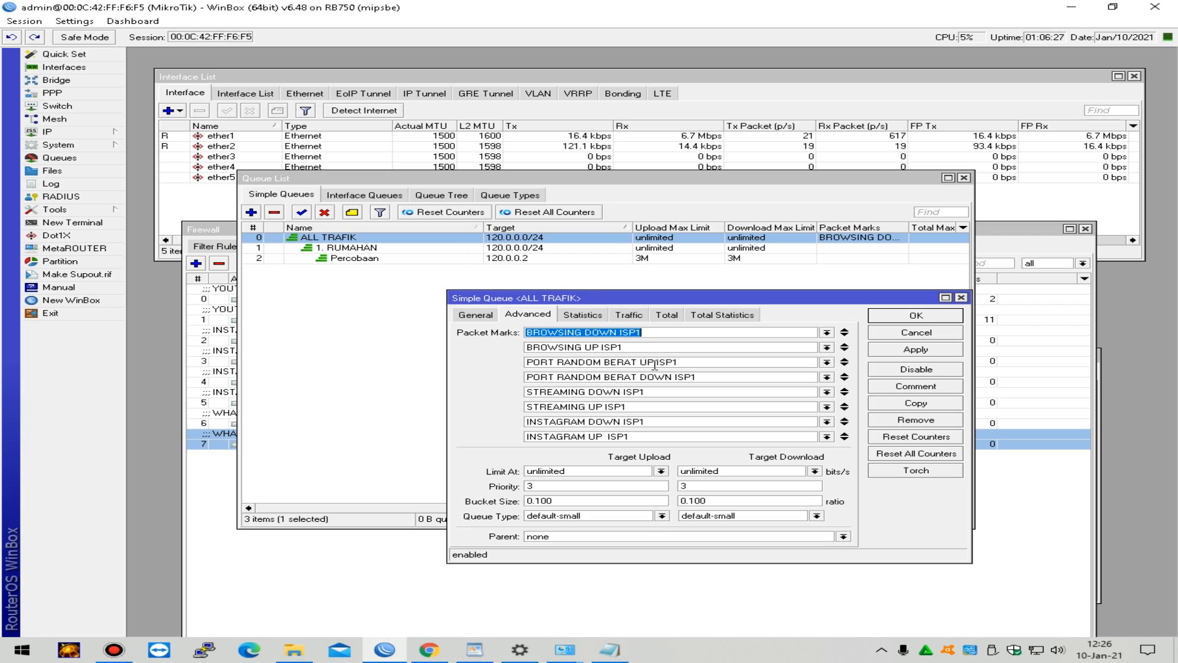
click(914, 333)
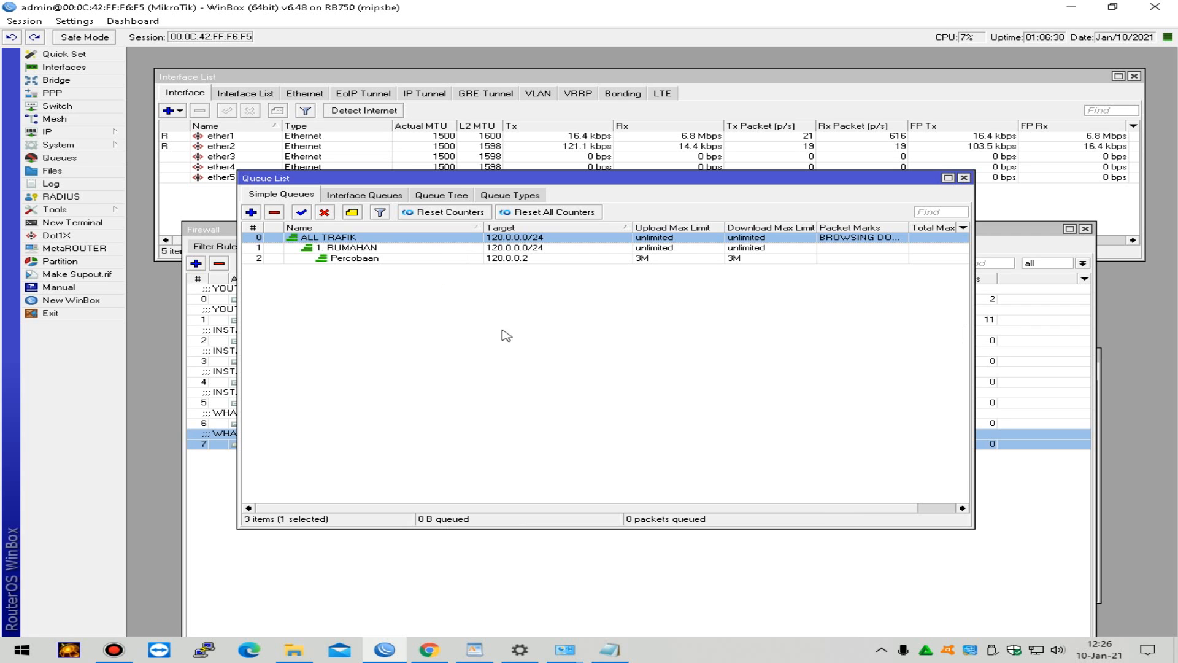
click(378, 196)
click(445, 196)
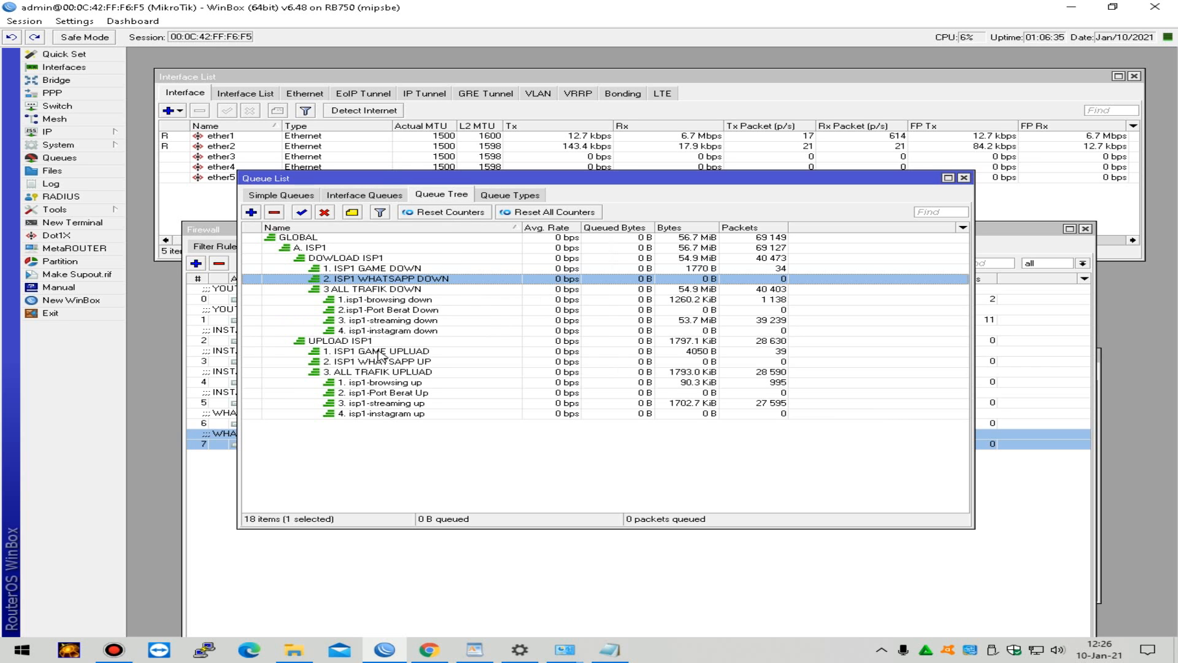
Step: Show the Max Limit column in the queue tree
right_click(533, 279)
mouse_move(657, 332)
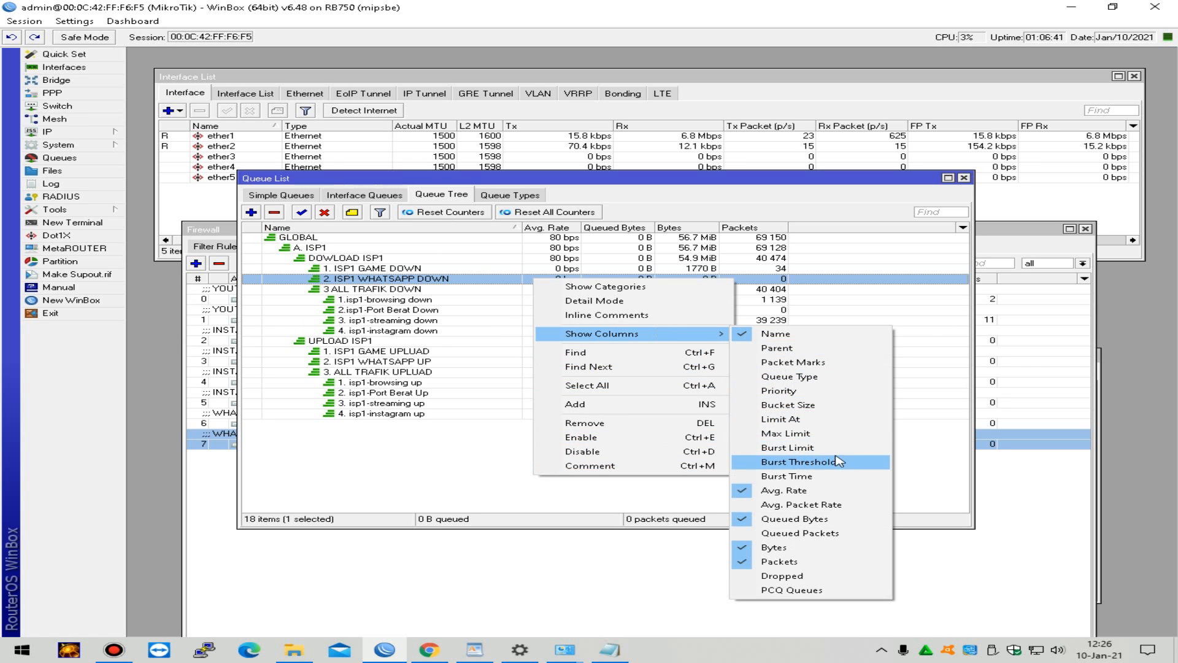
click(833, 435)
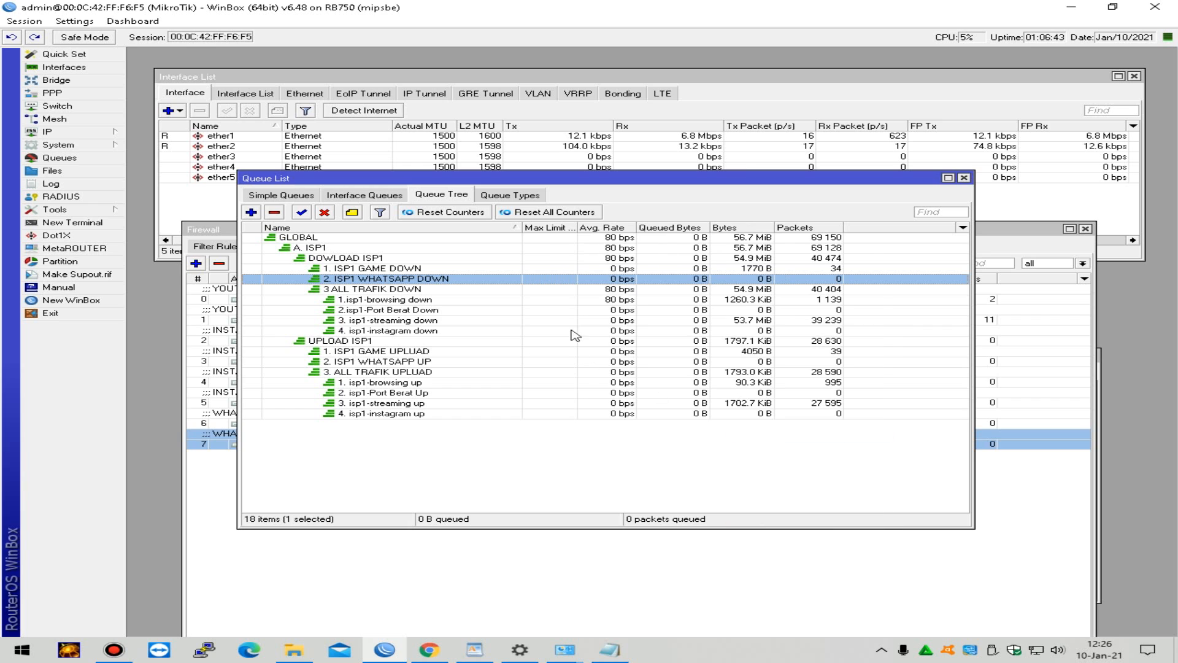
Step: Set the max limit of the 2. ISP1 WHATSAPP DOWN queue to 10M
double_click(569, 280)
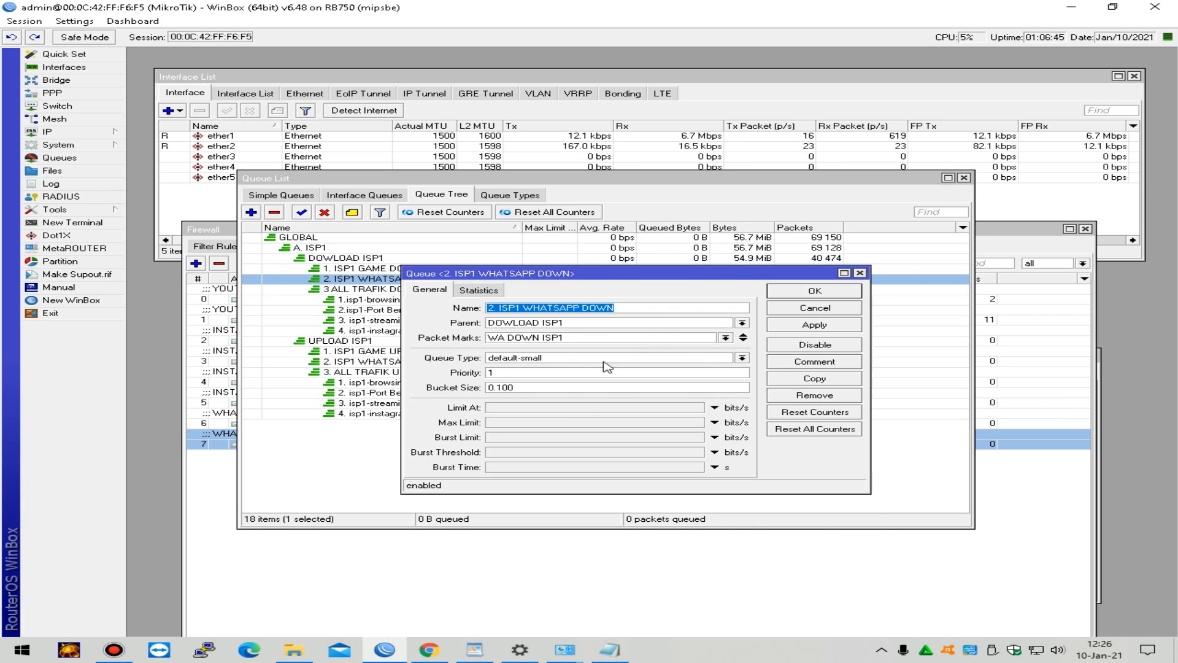
click(562, 423)
text(10M)
click(815, 325)
click(816, 292)
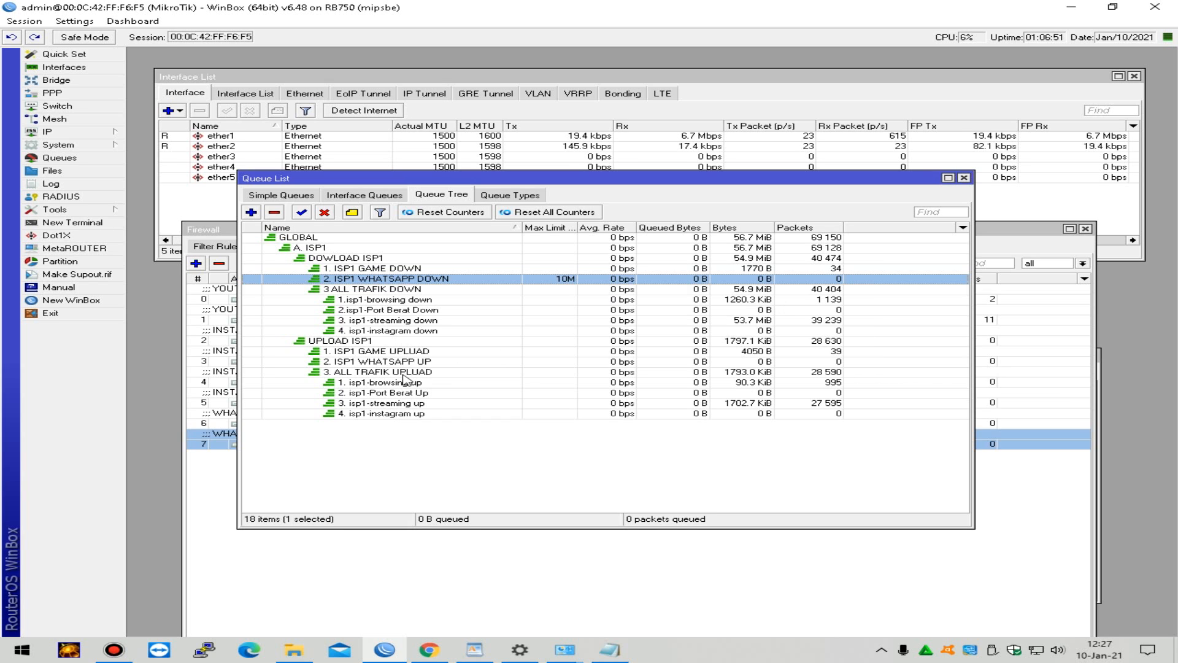
Step: Set the max limit of the 2. ISP1 WHATSAPP UP queue to 10M
double_click(468, 361)
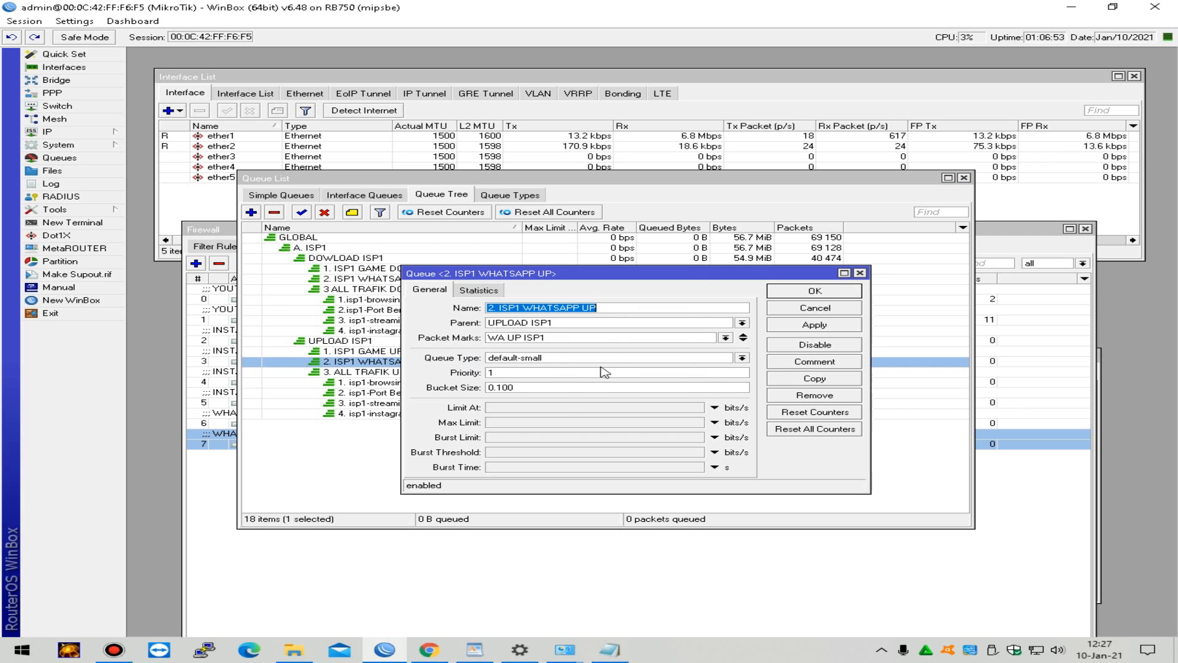
click(558, 424)
text(10M)
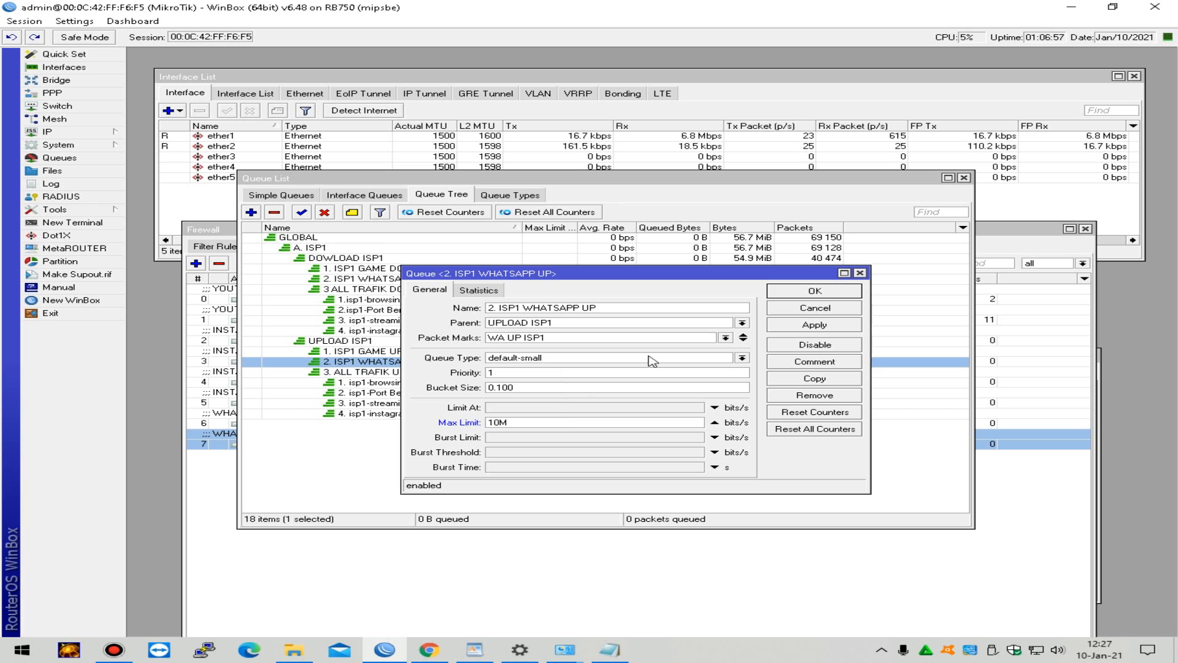
click(790, 295)
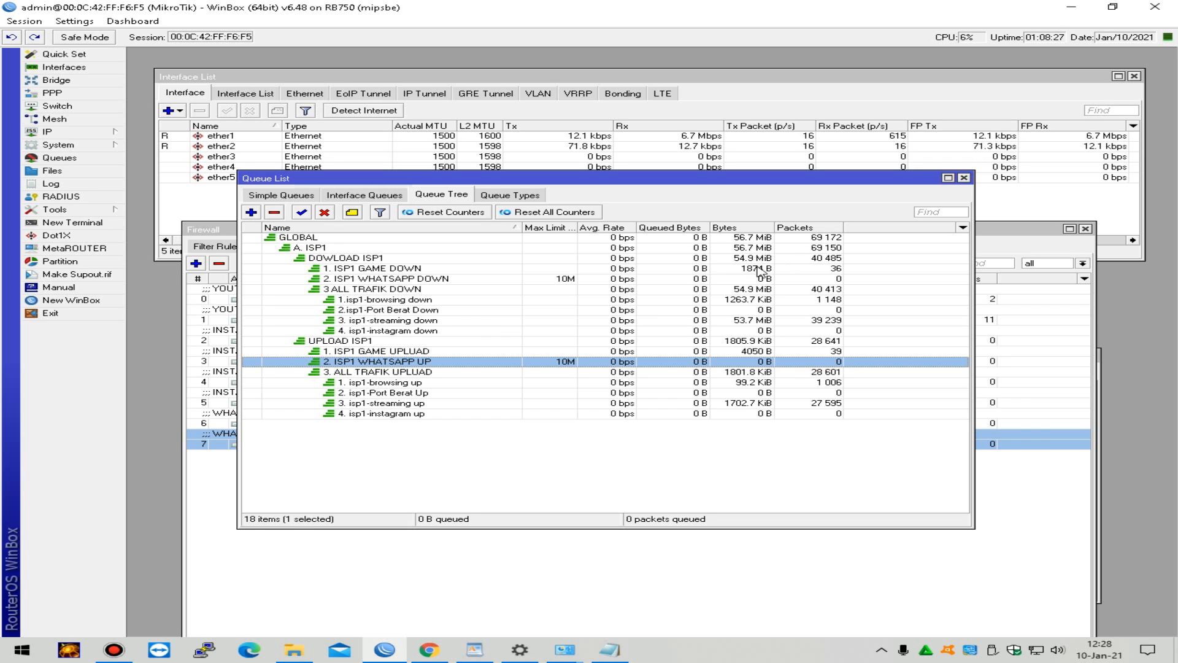
click(551, 341)
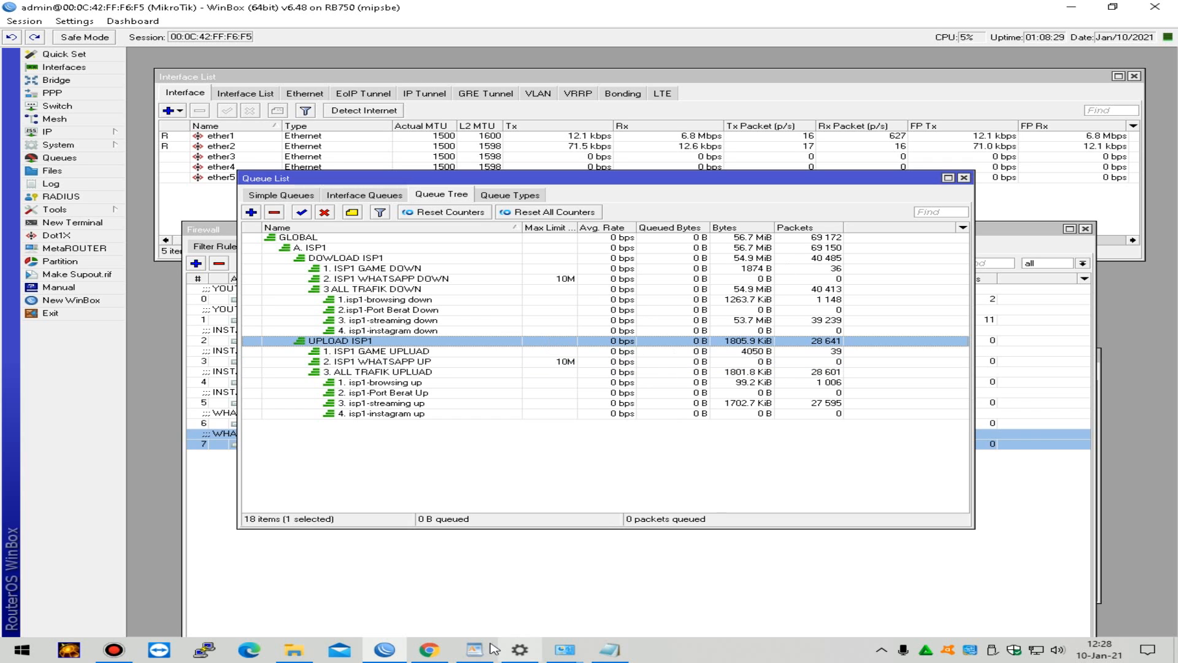
Step: Switch to the WordPad document and copy the three fb raw rules for .facebook.com, .facebook.net and .fbcdn.net
click(474, 650)
click(584, 407)
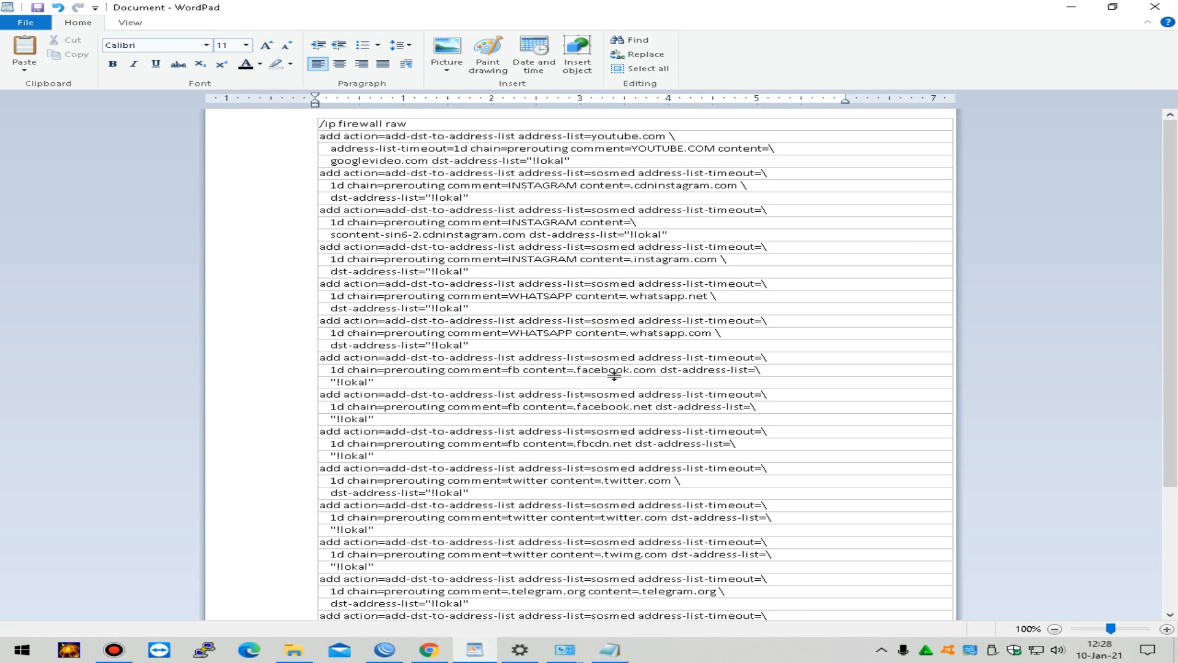
drag(324, 359, 600, 455)
right_click(454, 400)
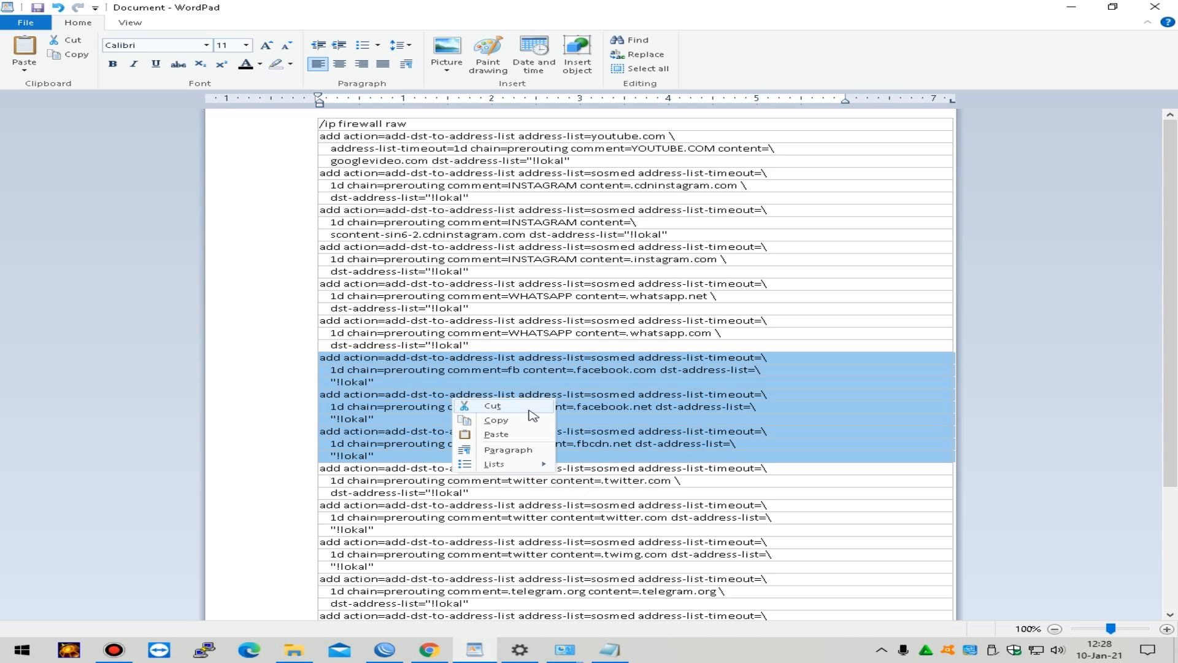
click(496, 421)
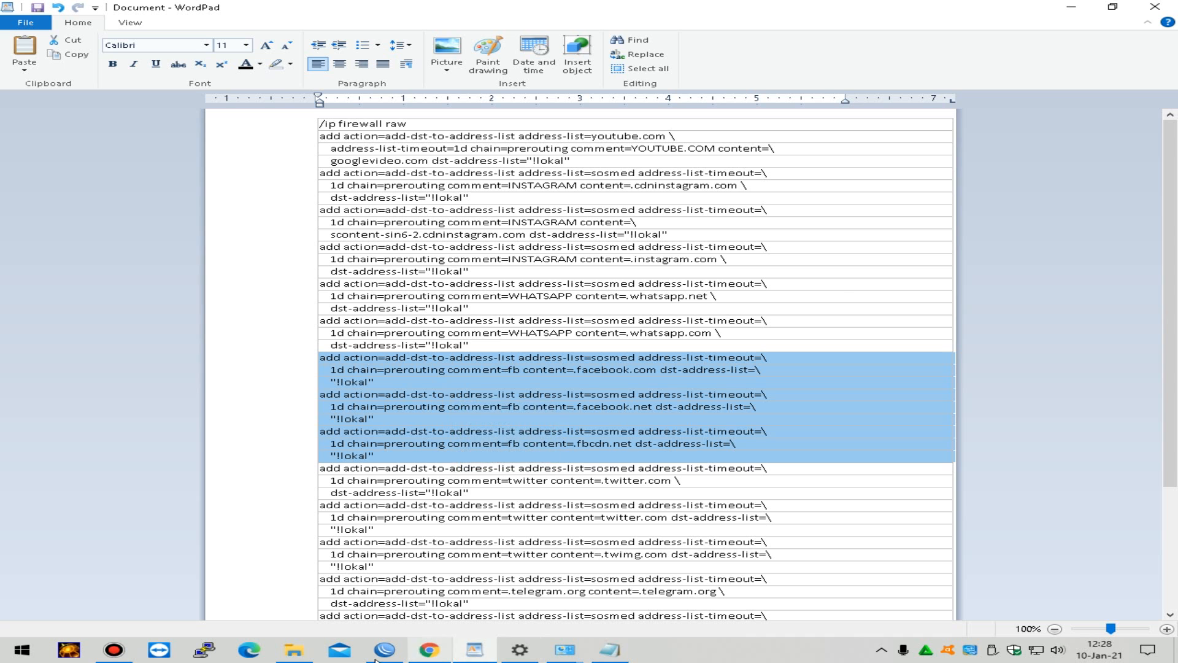
Step: Switch back to WinBox and paste the copied Facebook rules into a terminal at the /ip firewall raw level
click(376, 654)
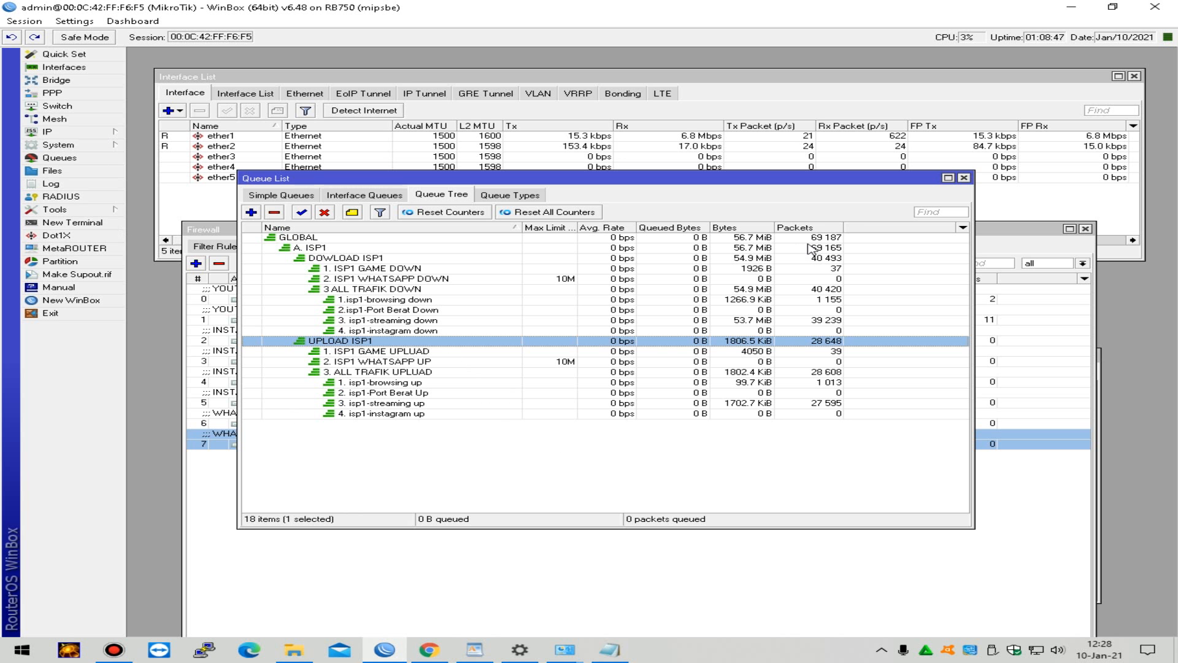
click(1096, 375)
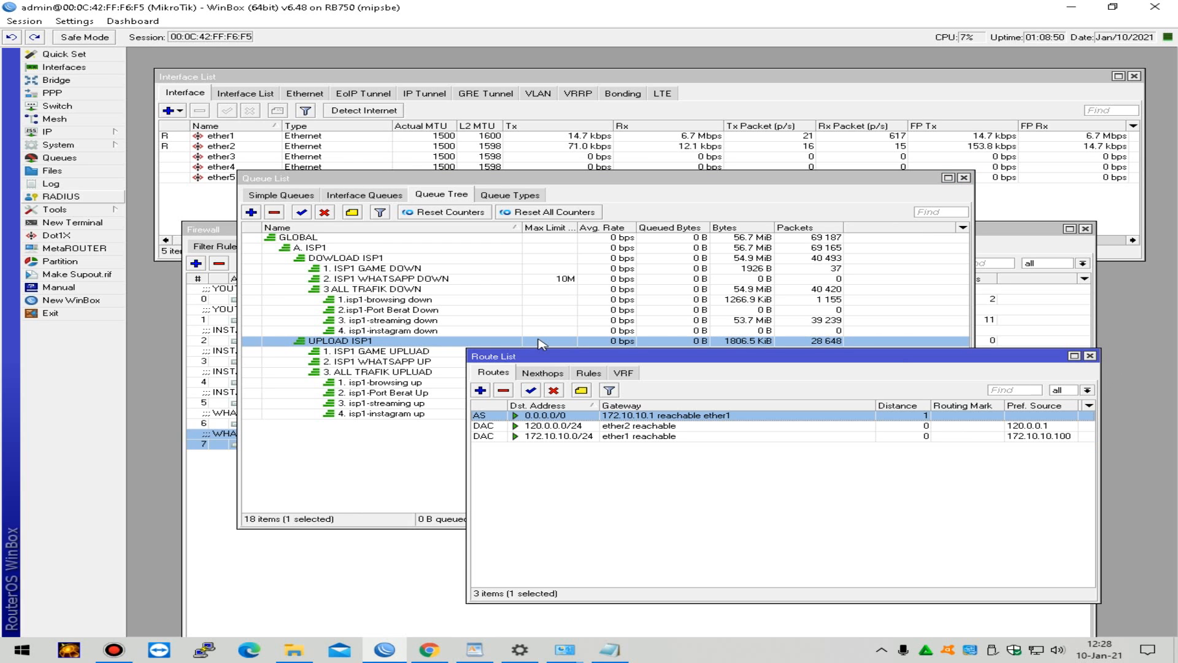
right_click(523, 325)
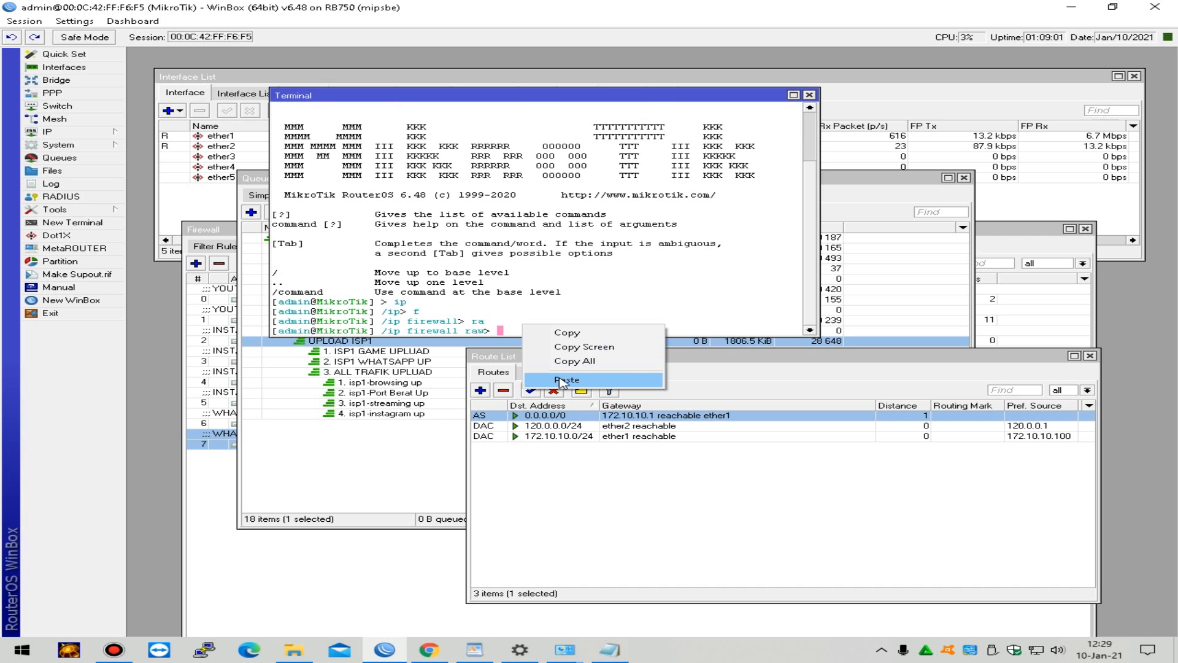
click(560, 382)
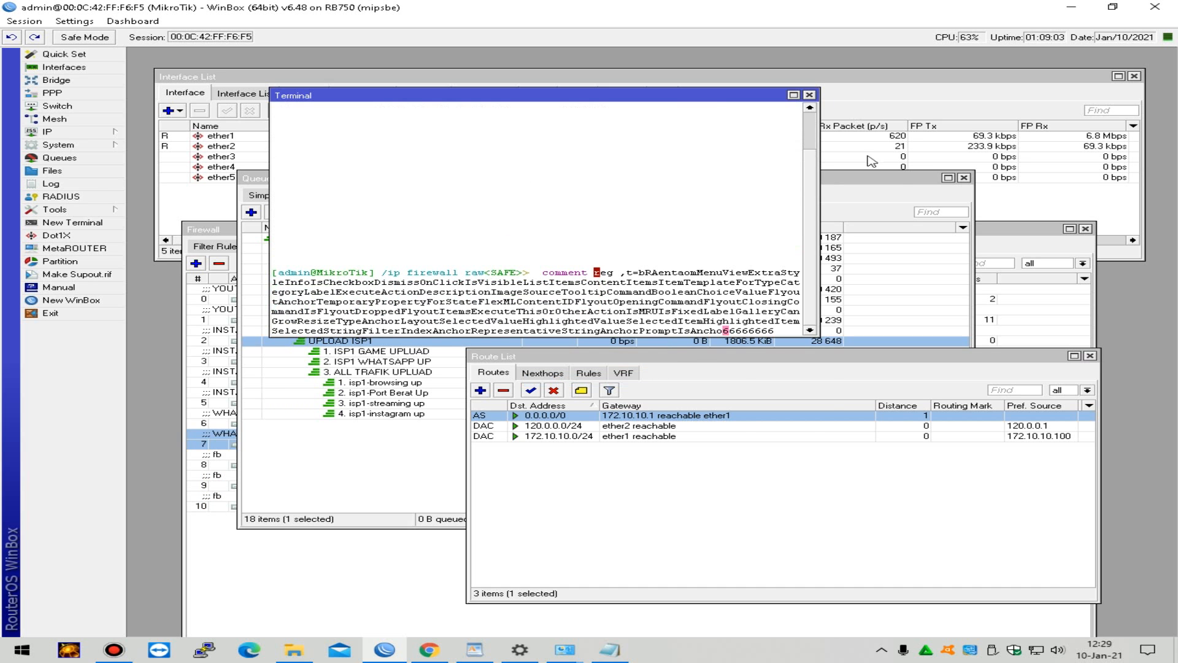
Step: Bring the queue tree back in front of the terminal
click(891, 177)
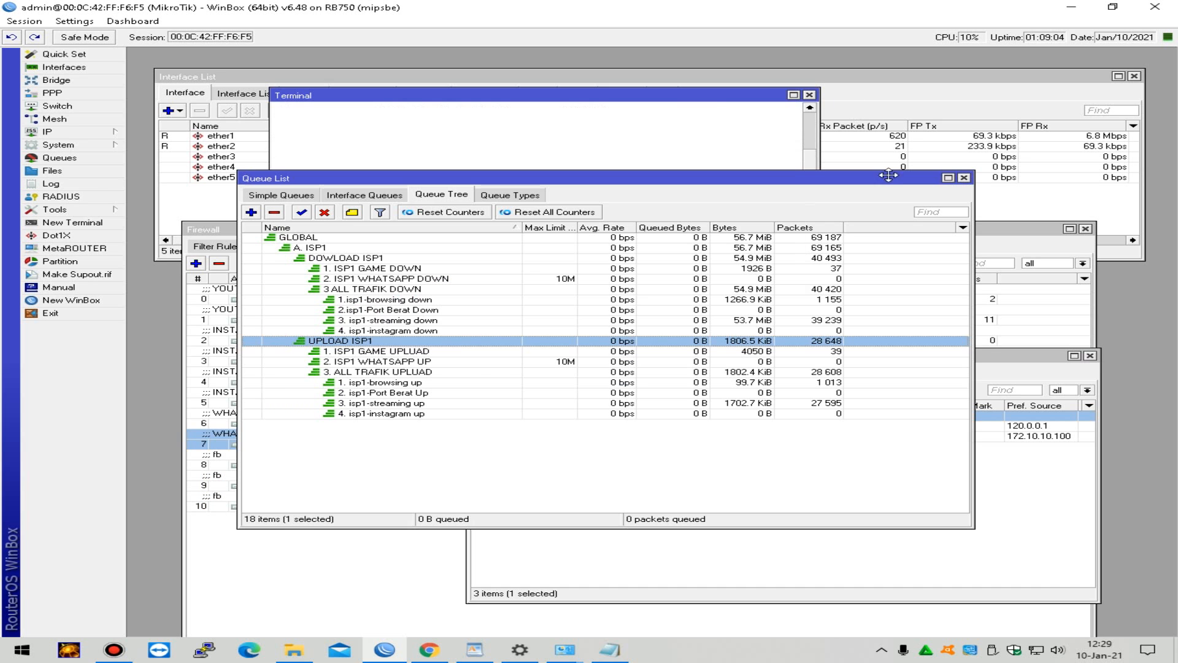
click(376, 196)
click(457, 195)
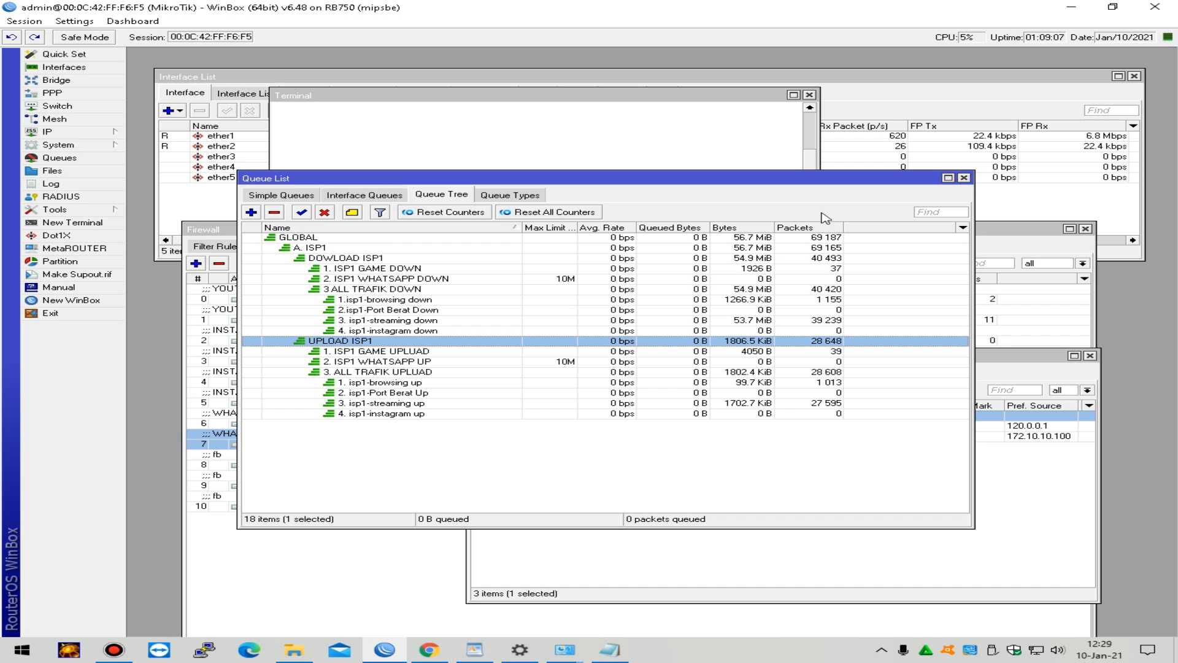
Step: Set the address list of the first fb raw firewall rule, number 8, to FB and save the rule
click(216, 339)
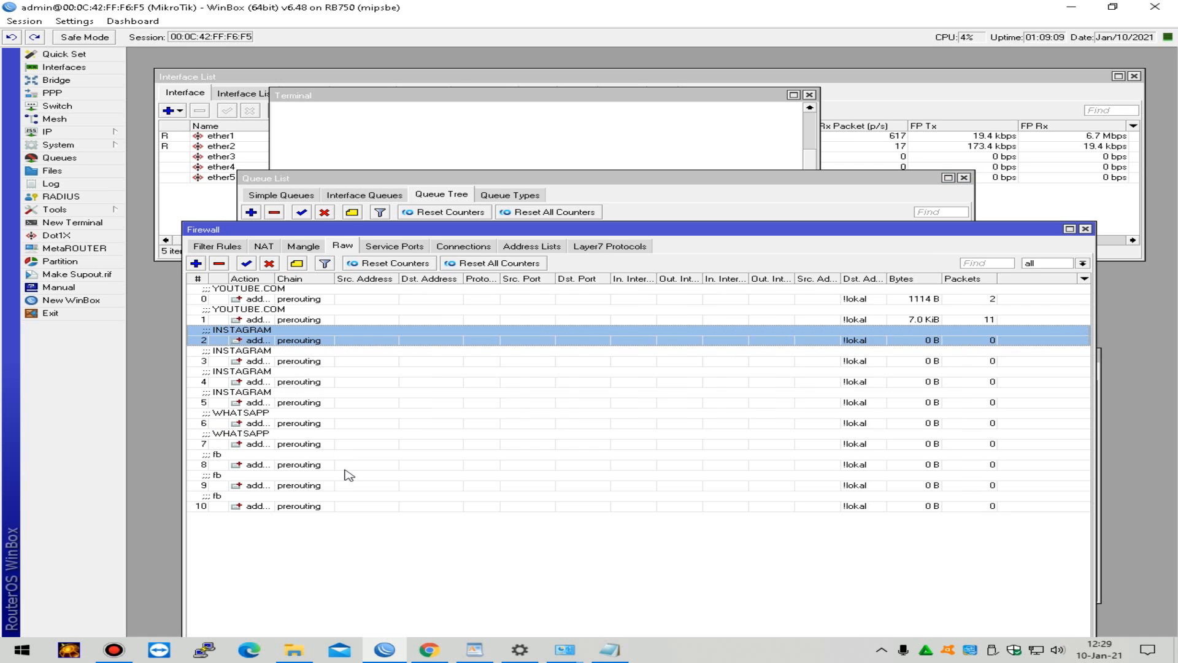
click(479, 468)
double_click(625, 465)
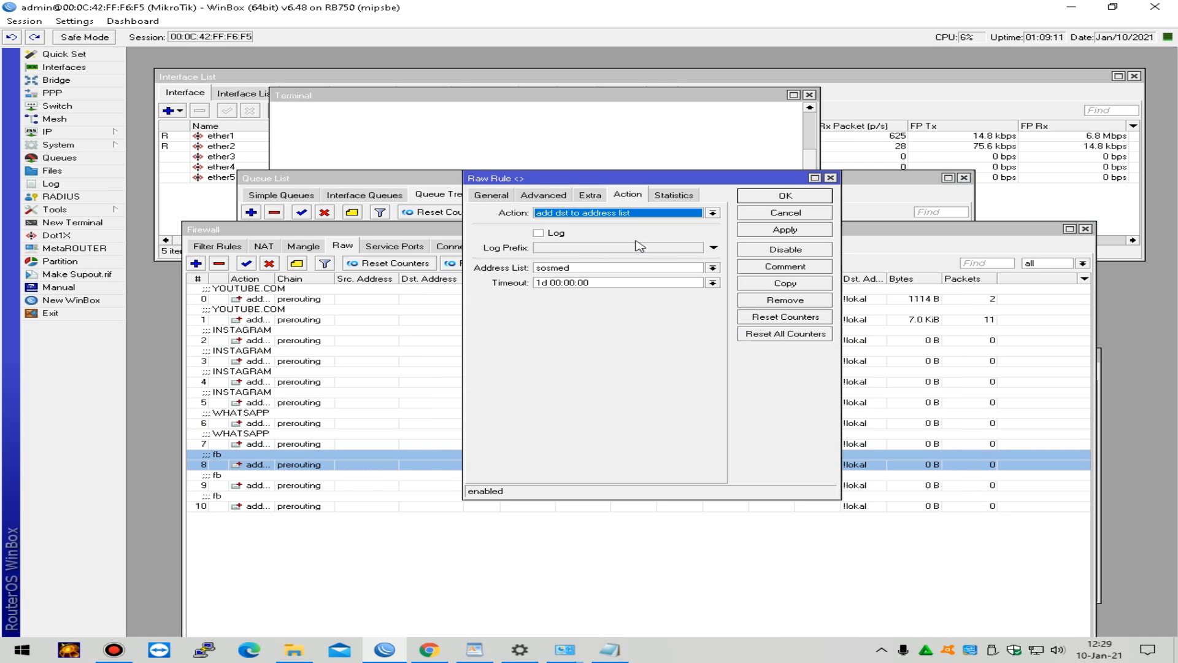
double_click(617, 267)
text(FB)
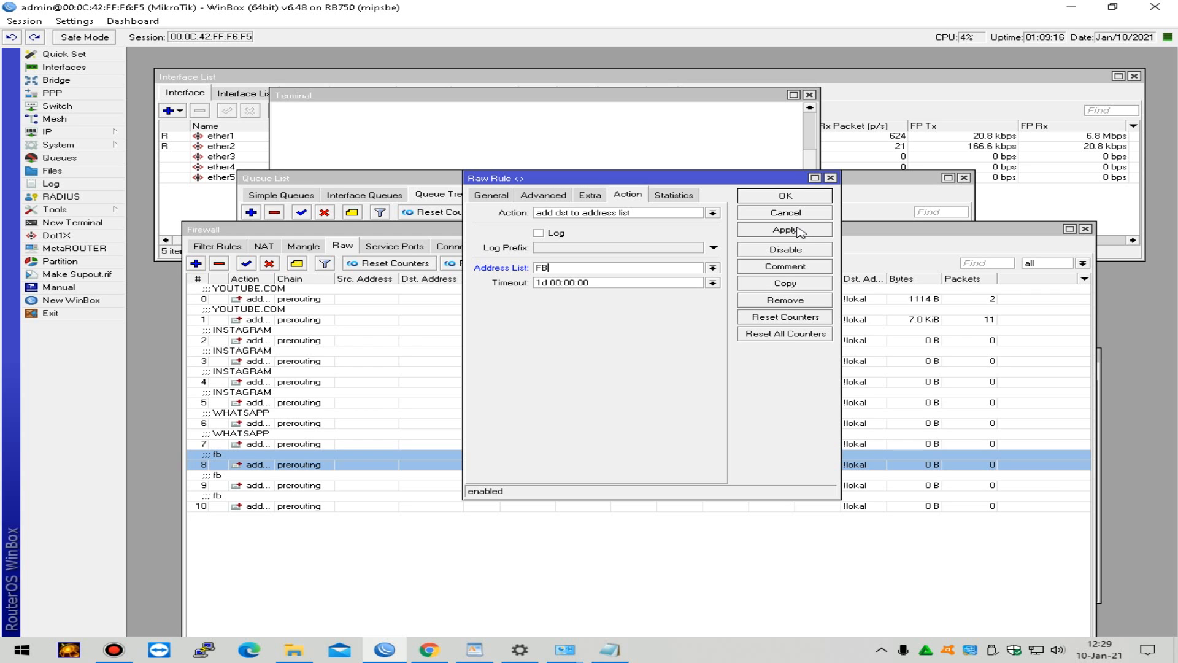
click(821, 198)
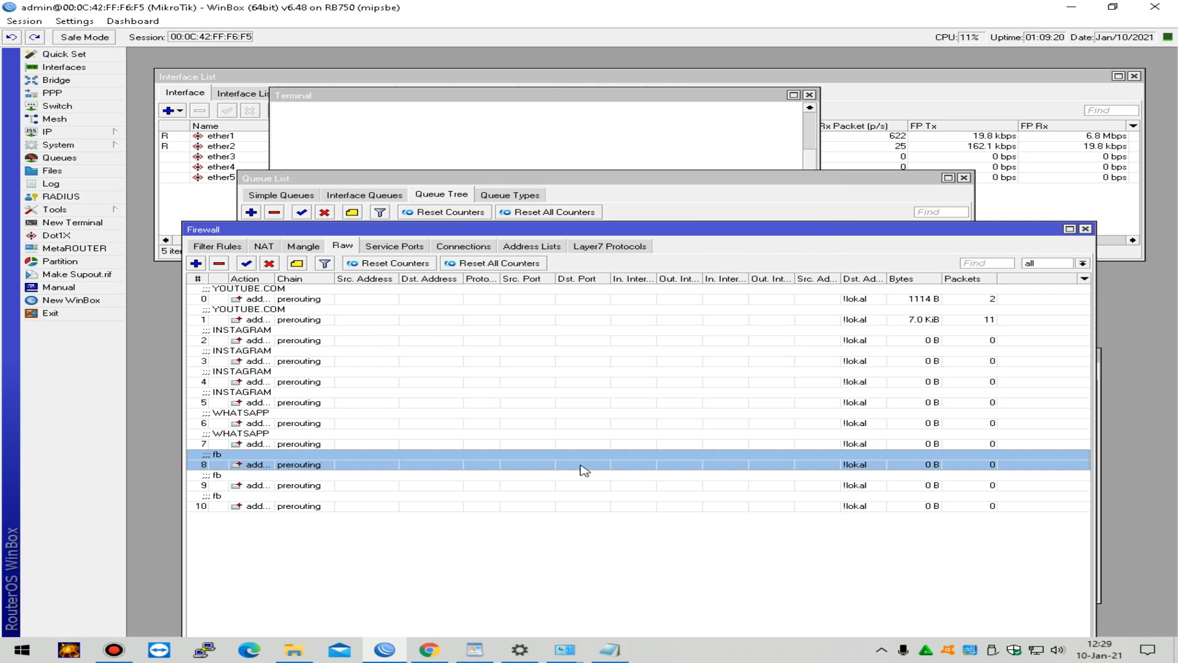
Step: Change the address list of the second fb raw rule, number 9, to FB and save it
double_click(554, 485)
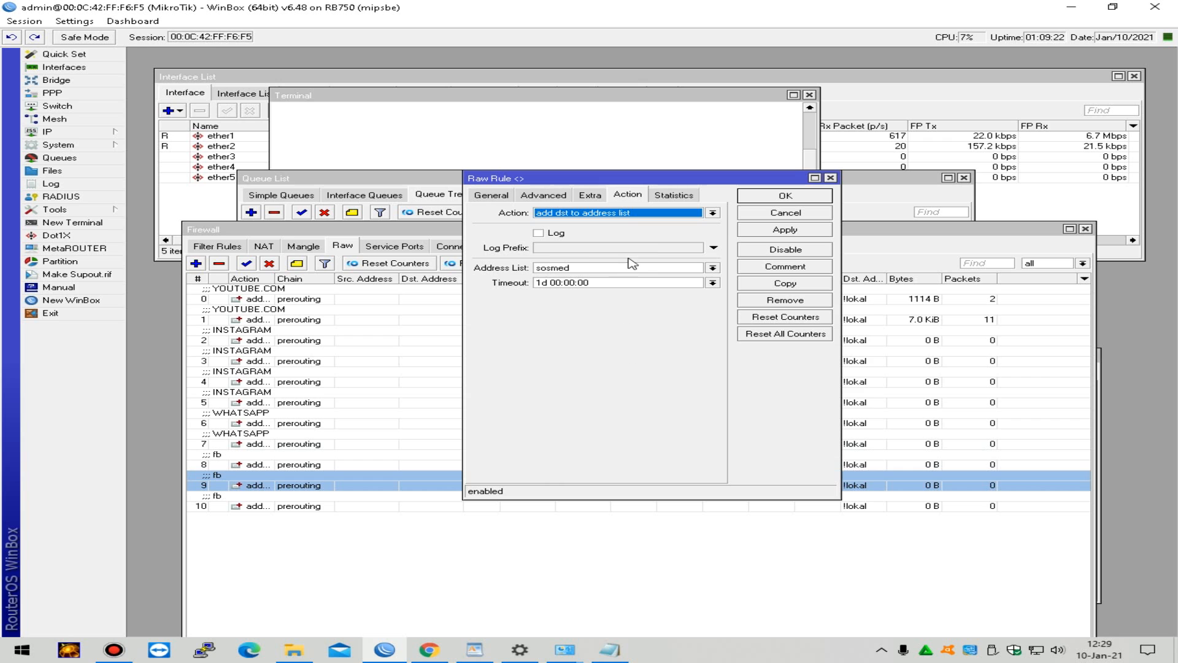
drag(593, 267, 453, 267)
text(FB)
click(825, 230)
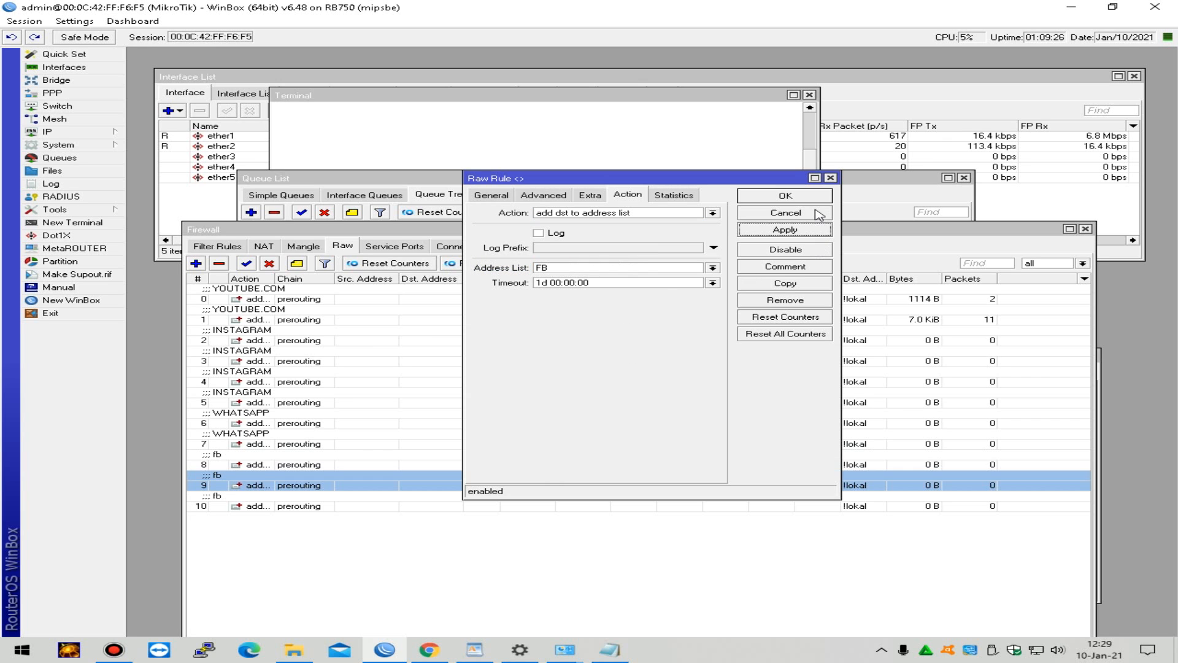
click(811, 195)
Step: Change the address list of the third fb raw rule, number 10, to FB and save it
click(738, 506)
double_click(738, 505)
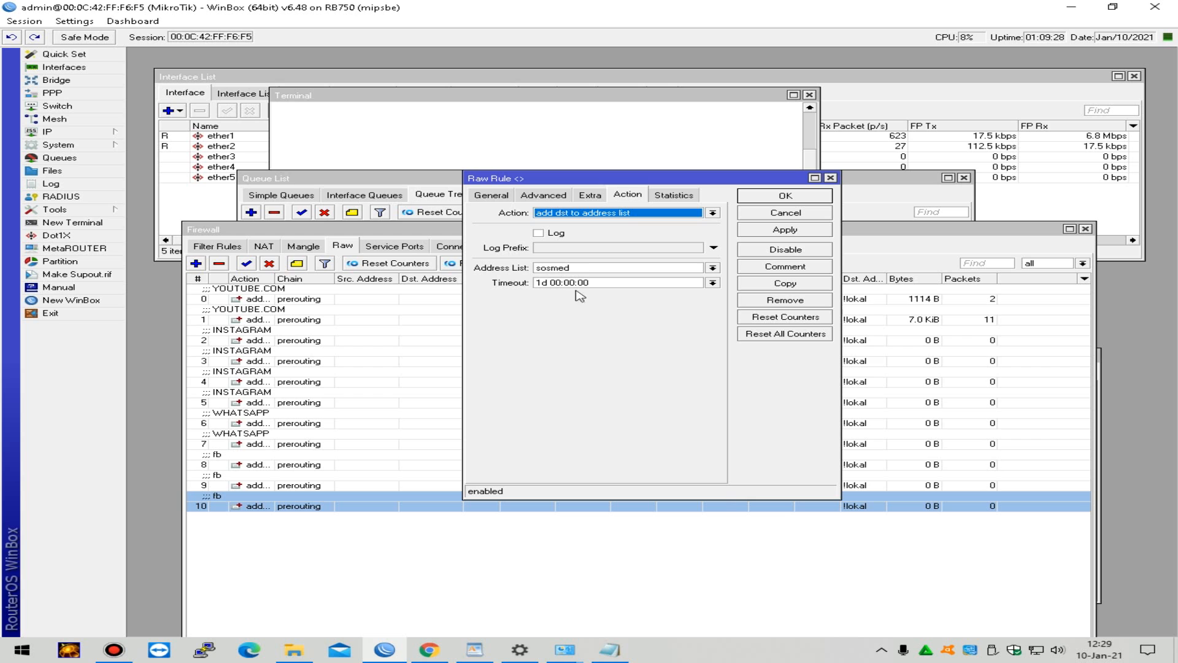
key(Tab)
key(Tab)
text(FB)
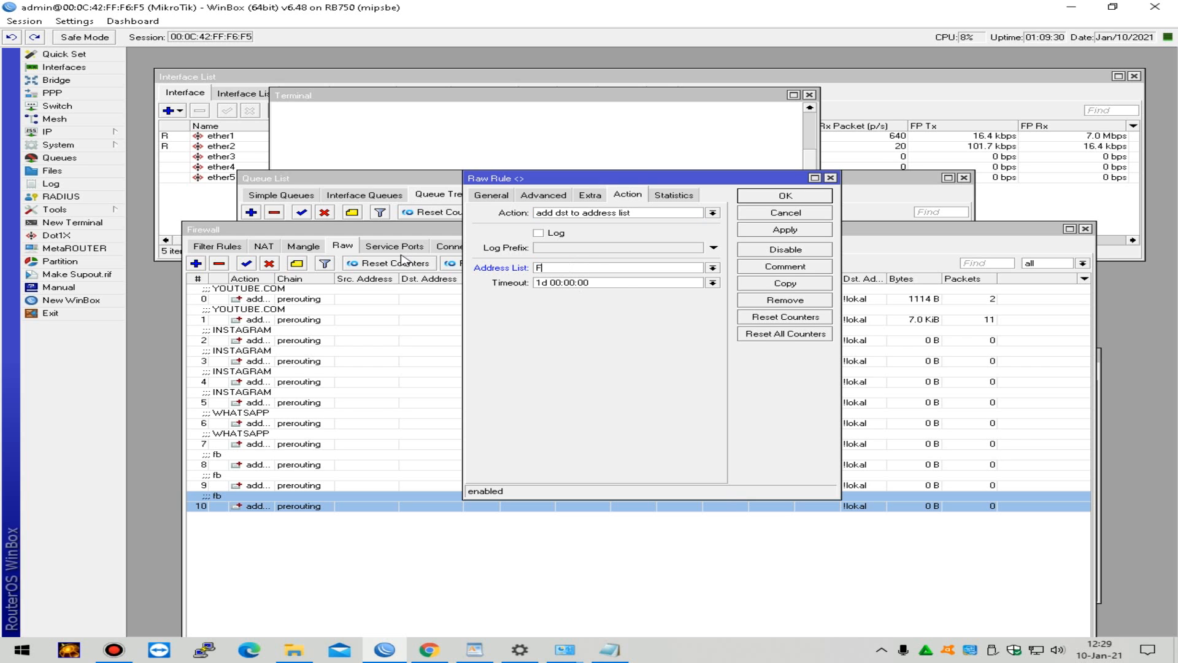
click(811, 232)
click(813, 196)
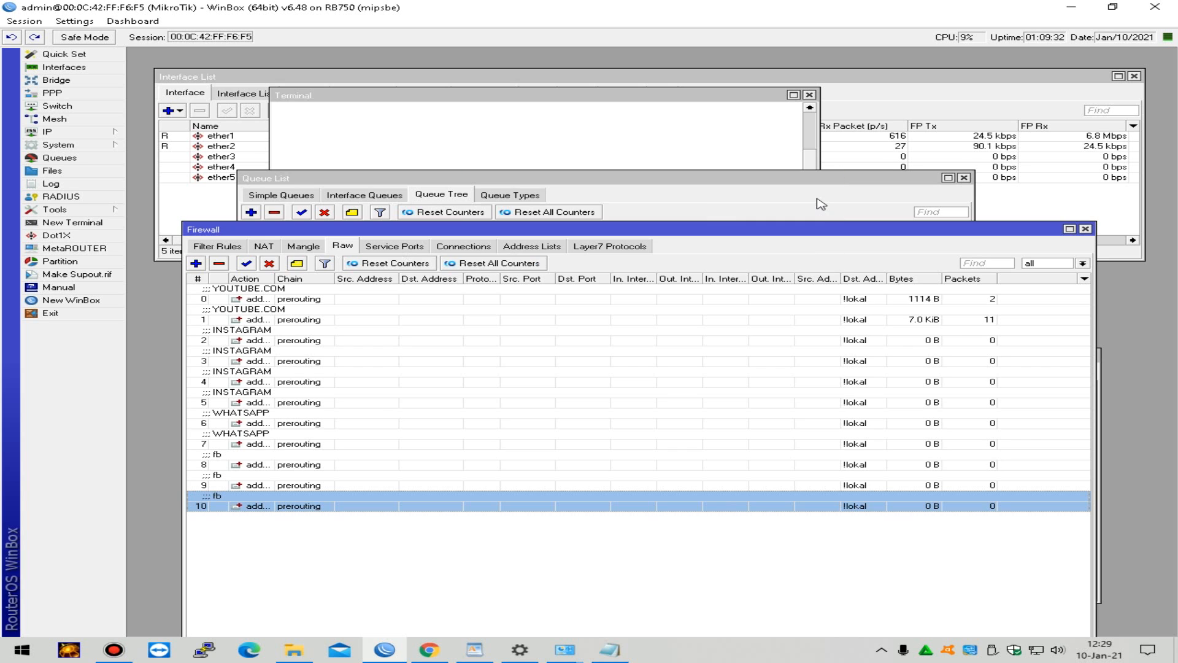
click(300, 247)
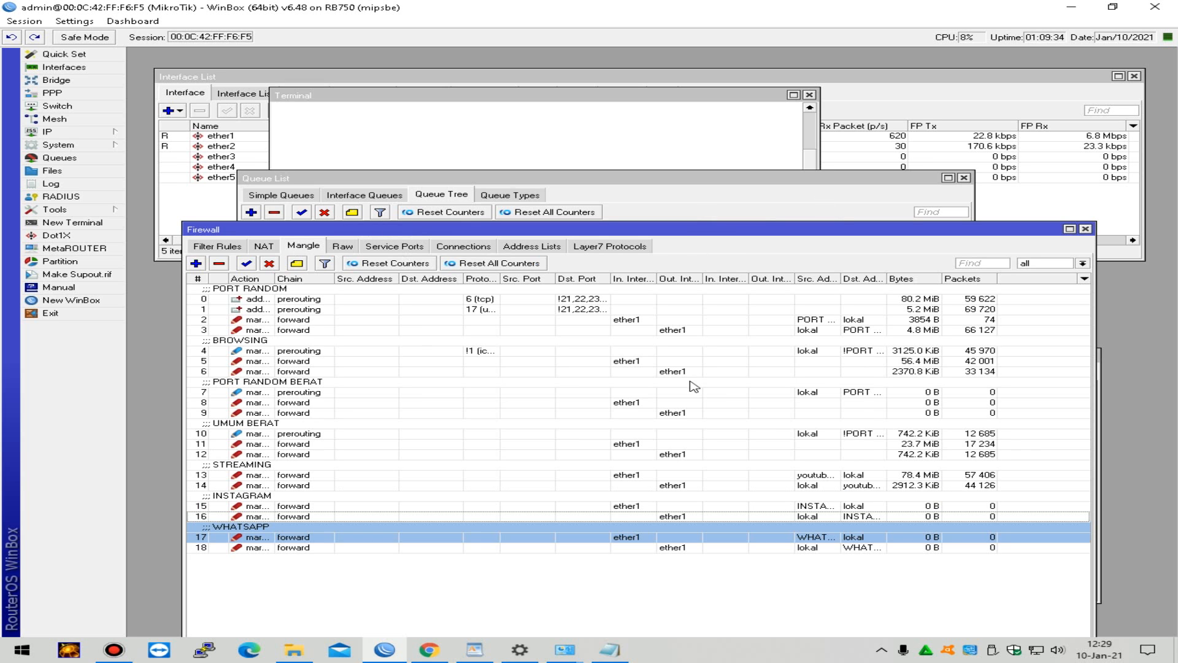
click(448, 574)
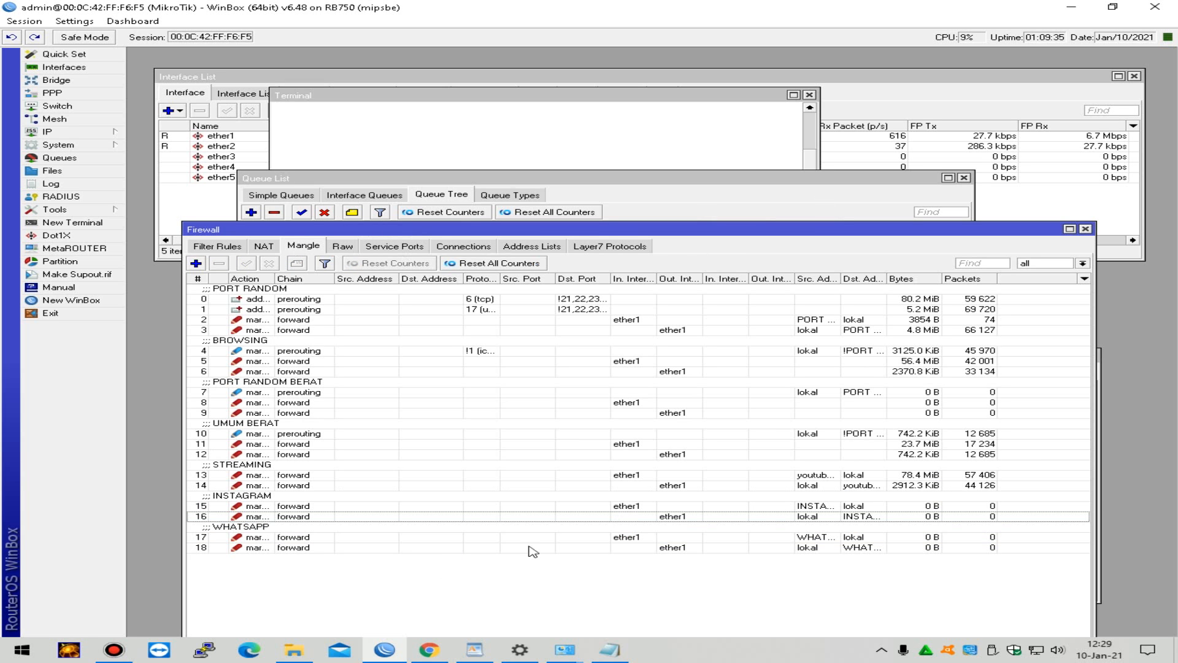
click(350, 250)
click(515, 249)
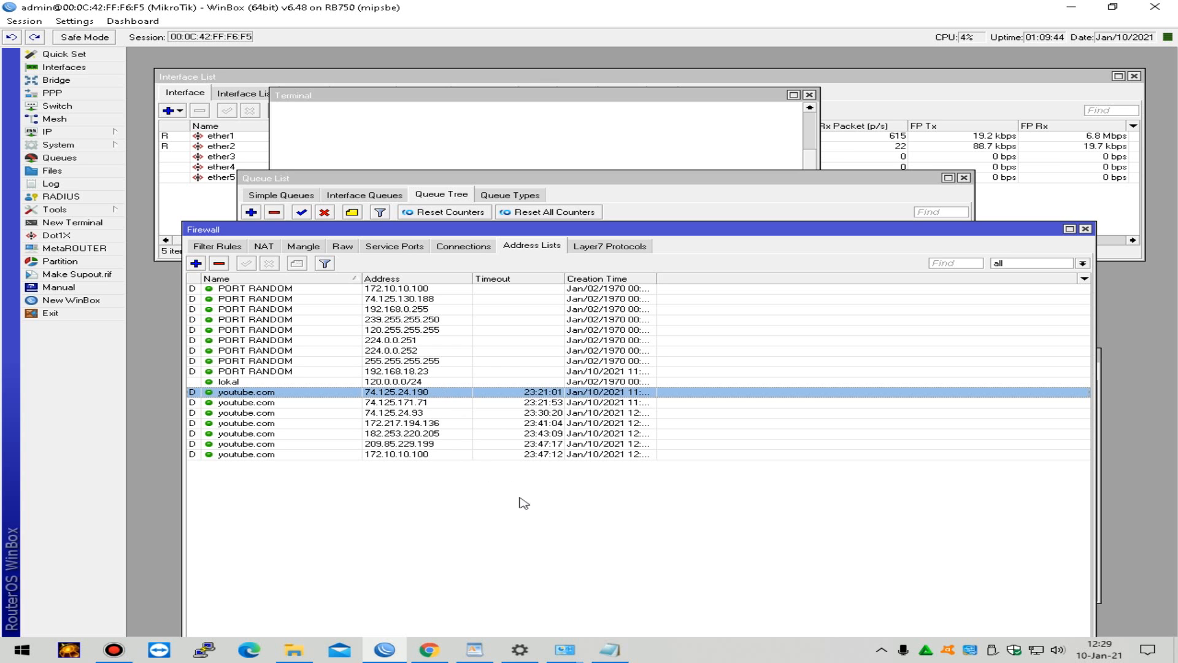
click(343, 249)
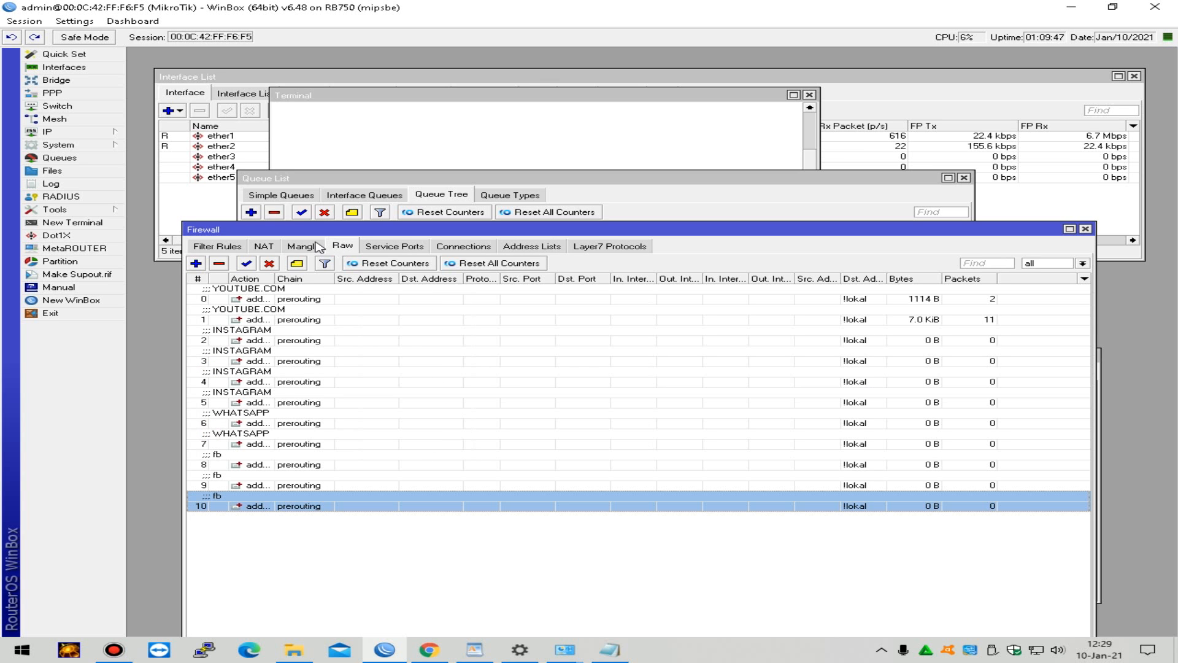
Step: Start a new firewall mangle rule with the chain set to forward
click(305, 246)
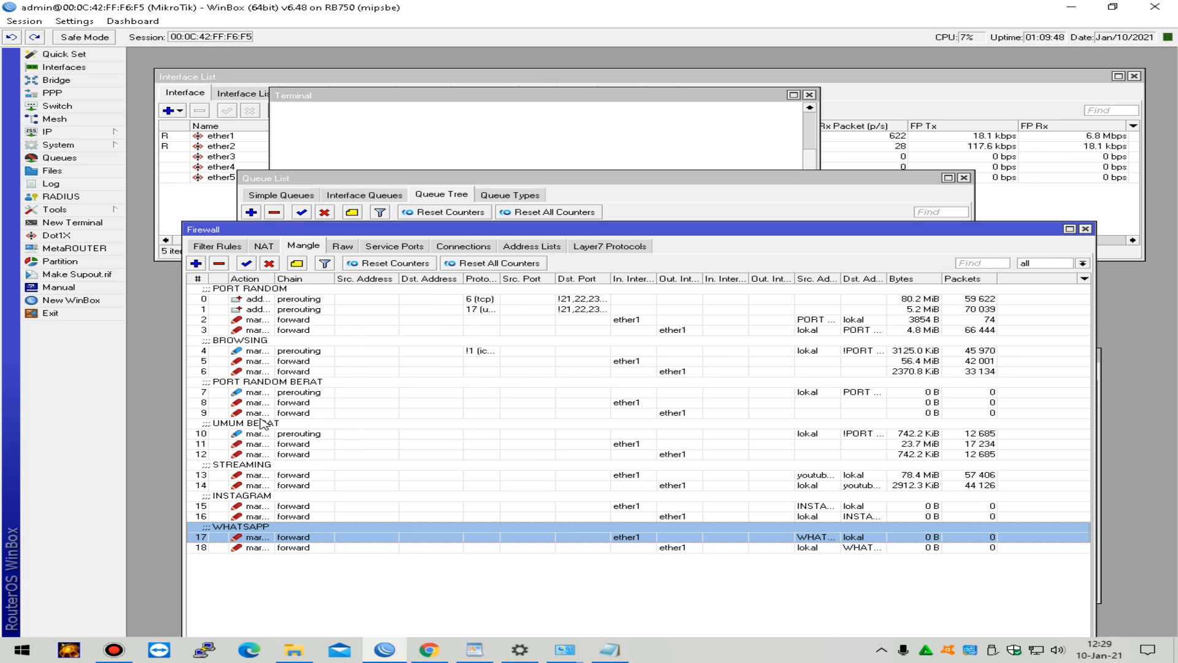
click(196, 263)
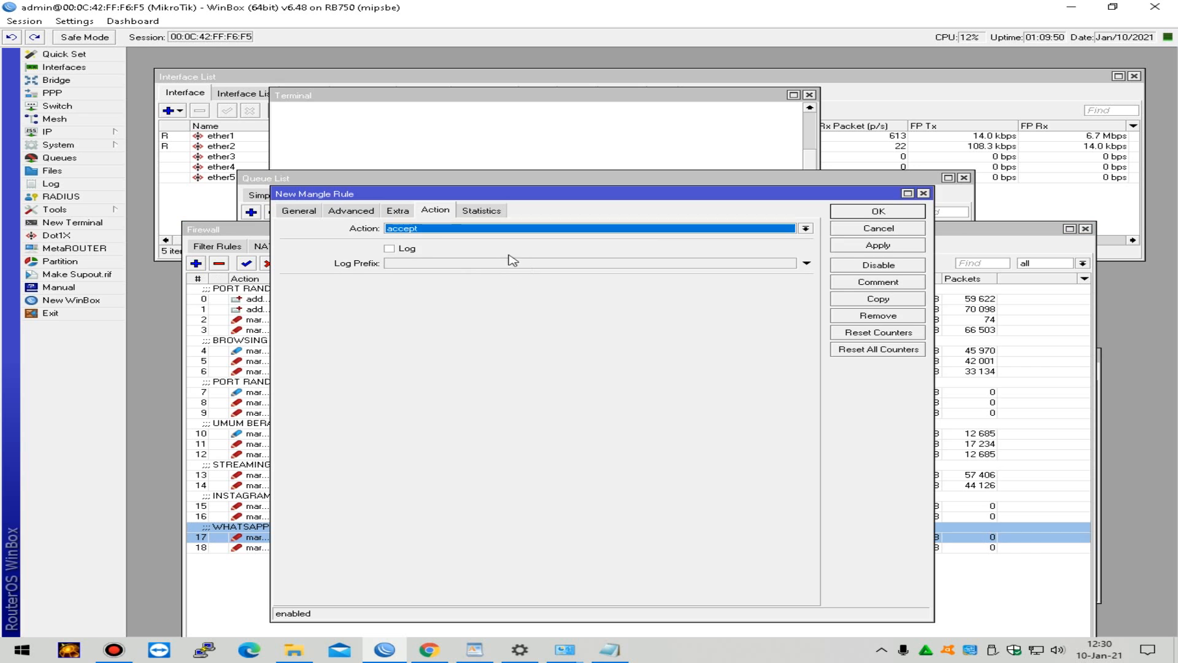
click(298, 210)
click(805, 229)
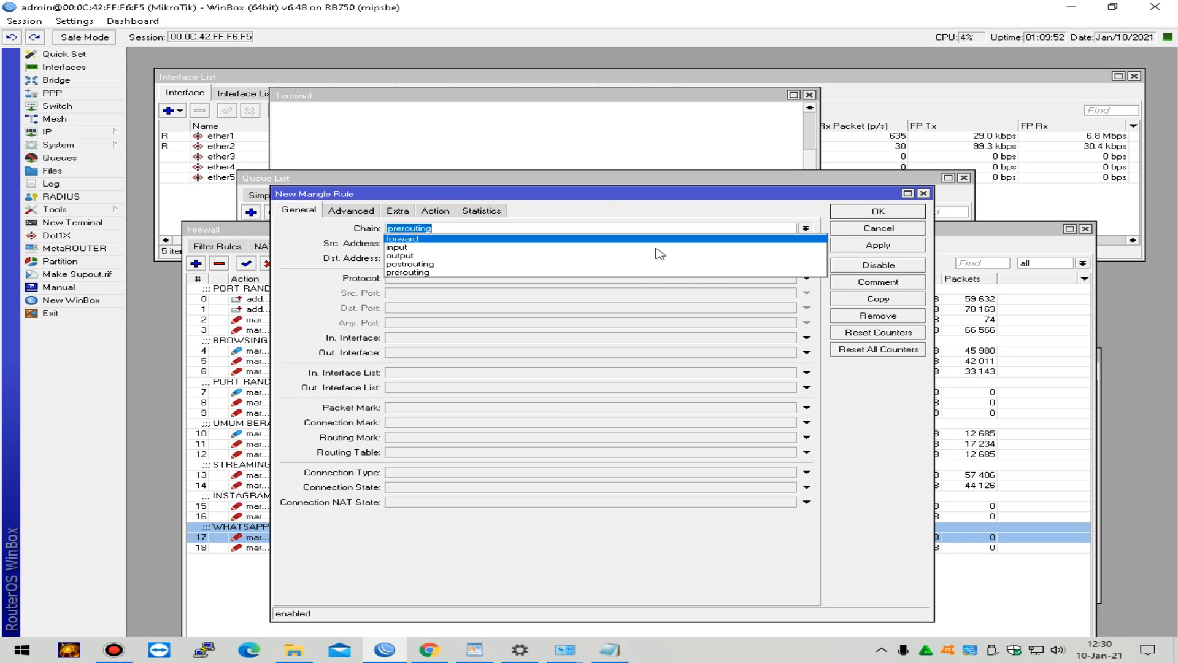
click(616, 238)
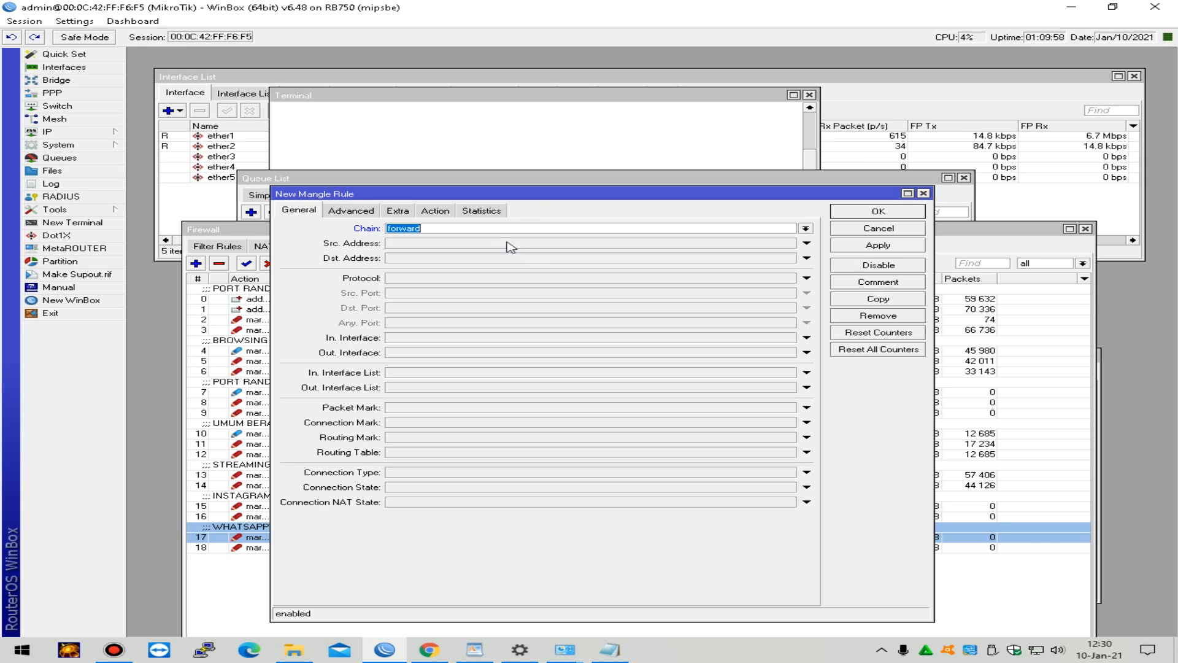
Step: Set the new mangle rule's source address list to FB and its destination address list to lokal
click(348, 211)
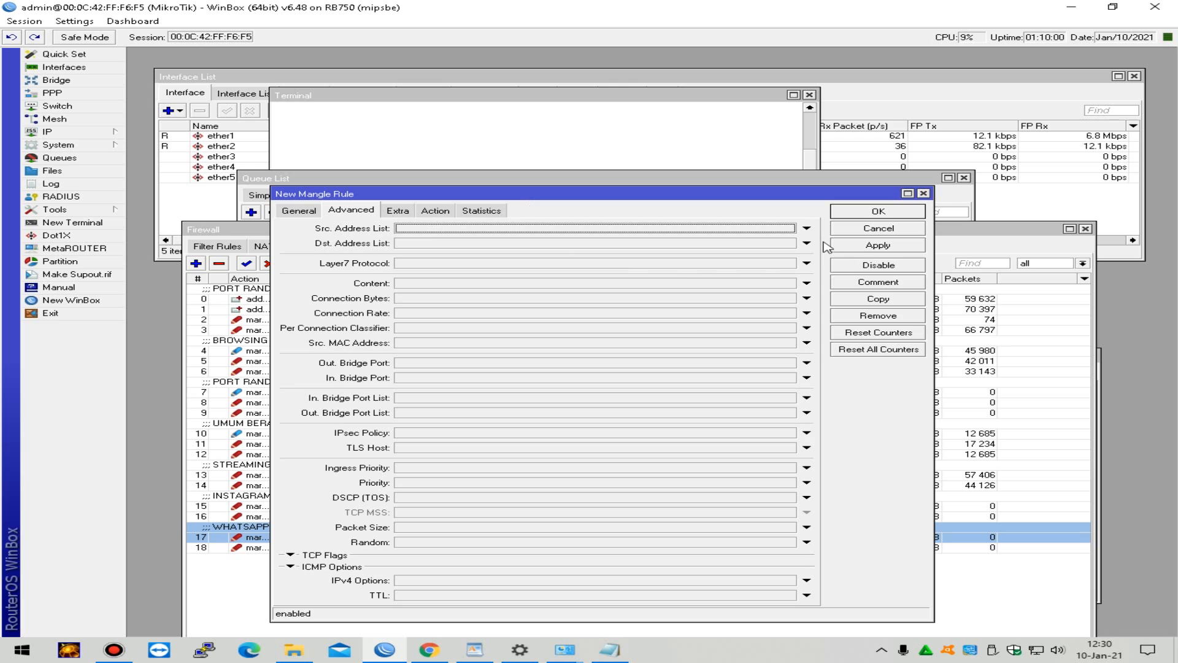
click(733, 231)
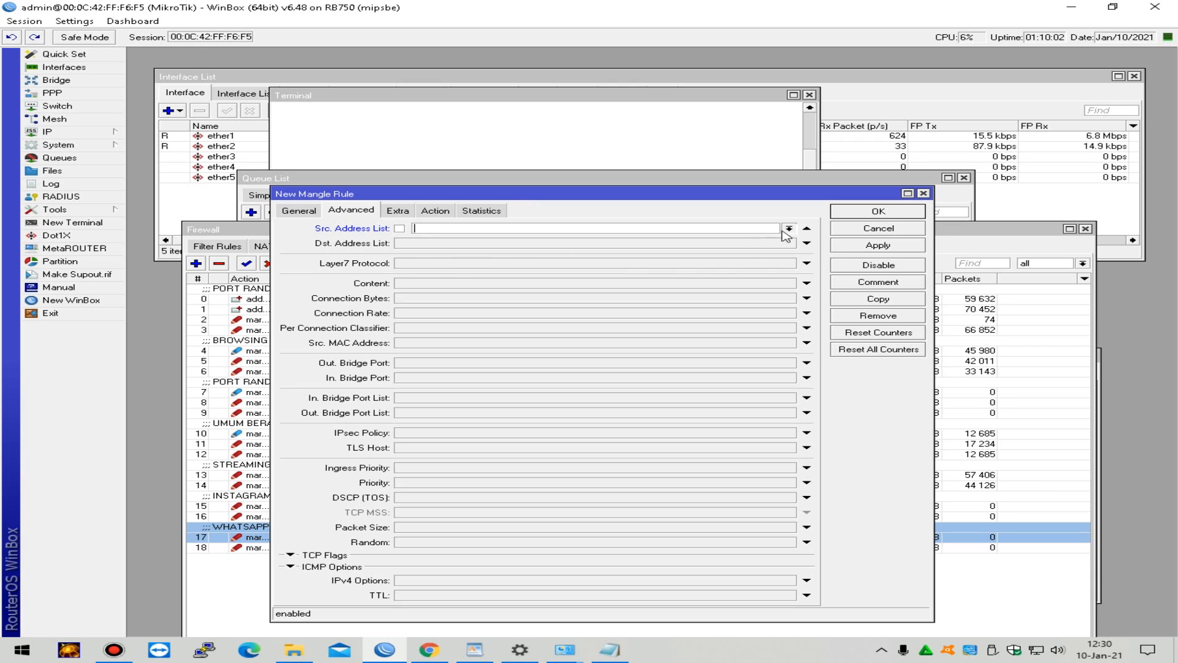
click(788, 228)
click(605, 239)
click(606, 244)
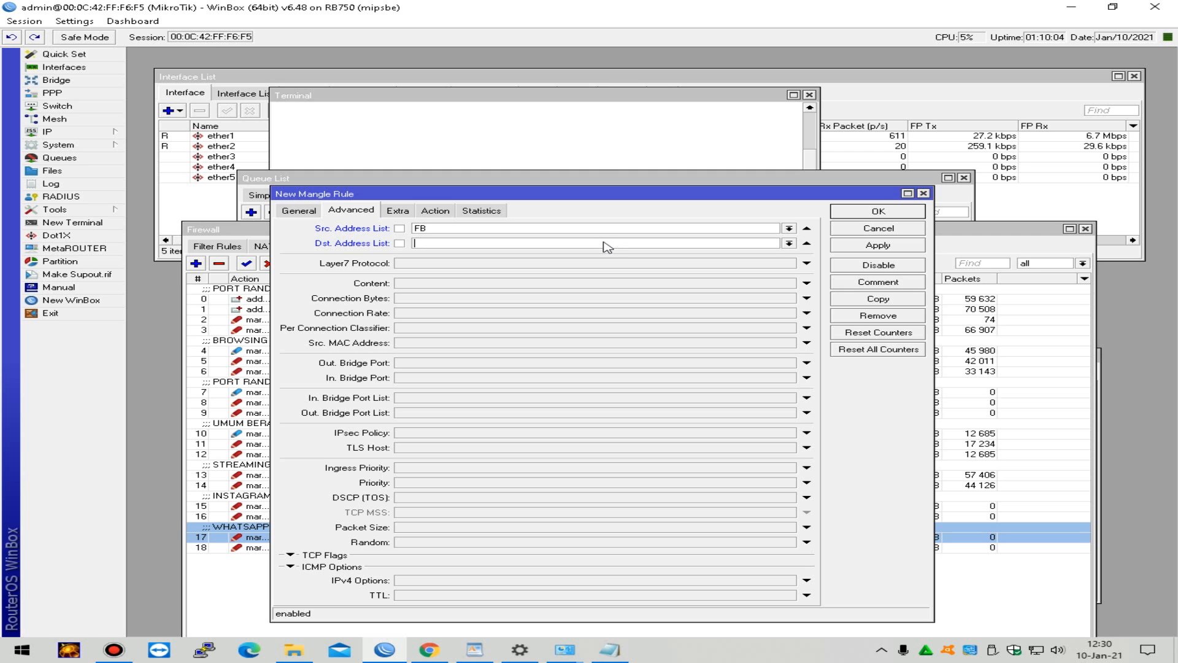
click(789, 243)
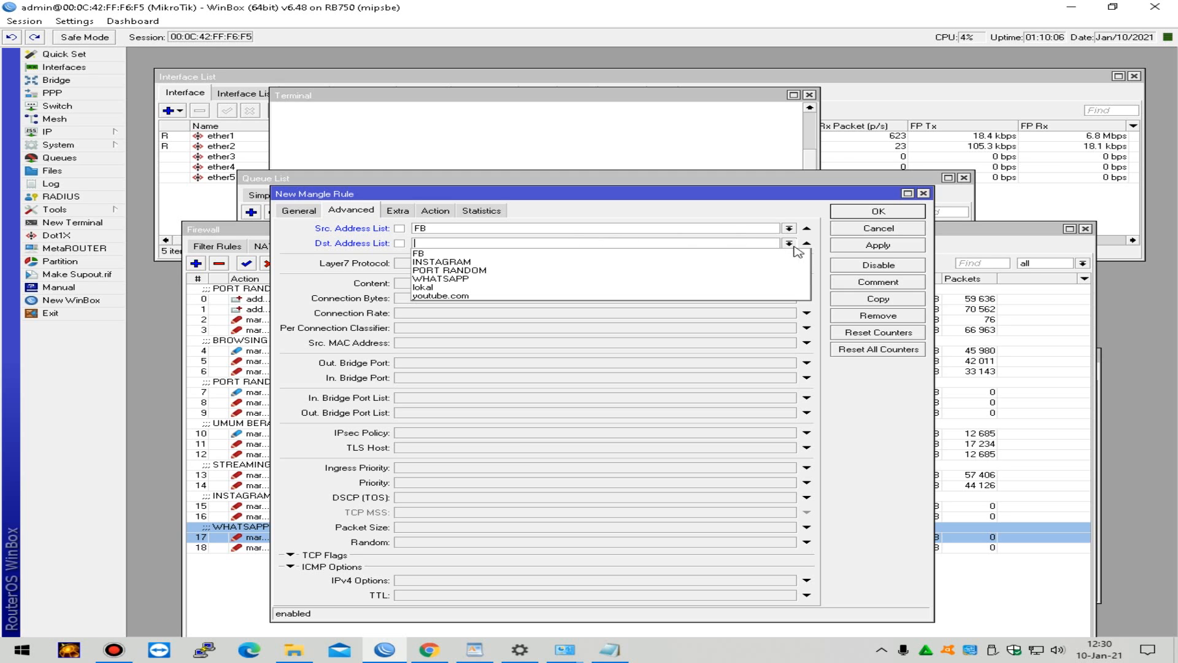
click(709, 291)
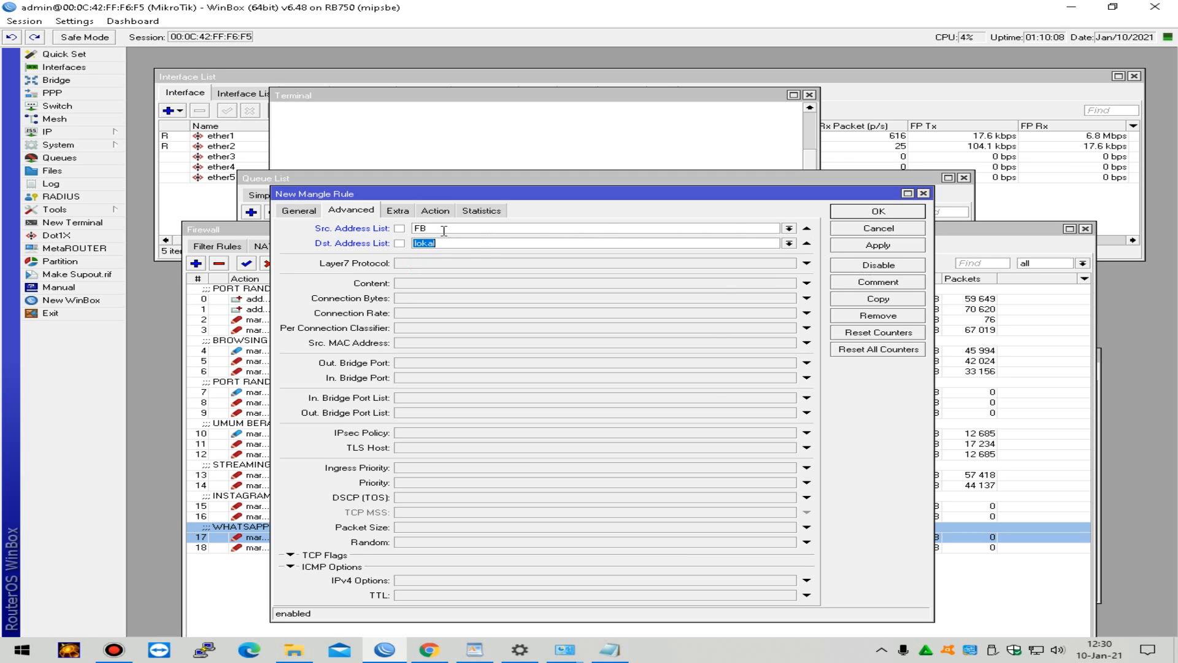
Step: Set the in interface of the new mangle rule to ether1
click(432, 210)
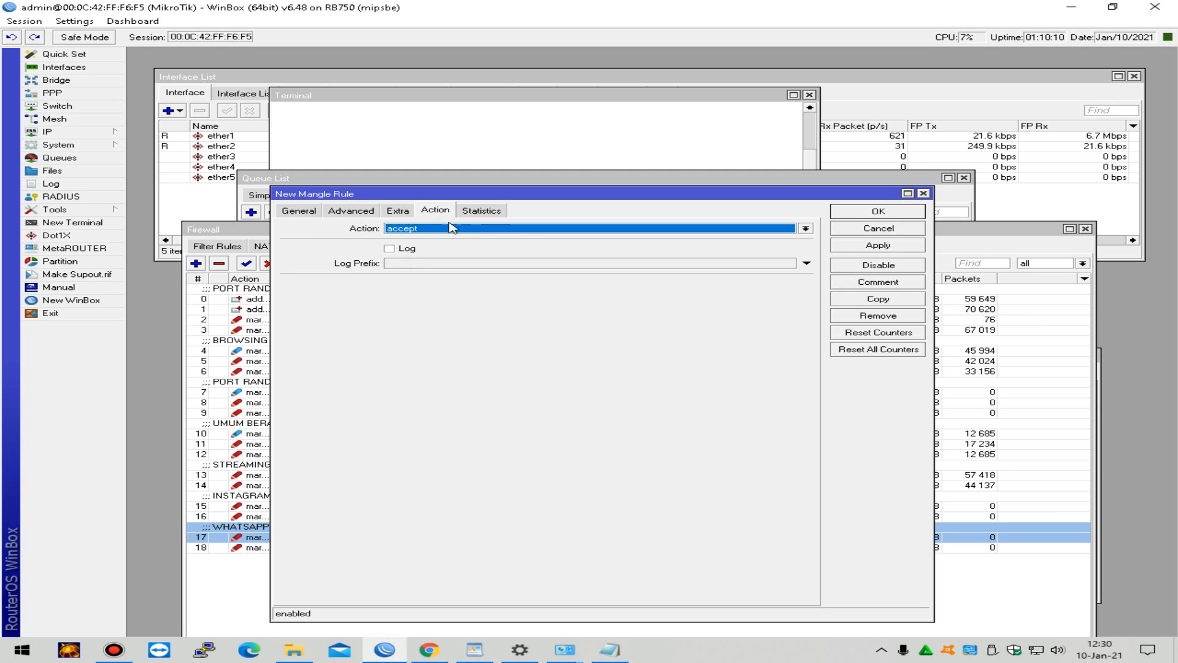
click(301, 211)
click(642, 337)
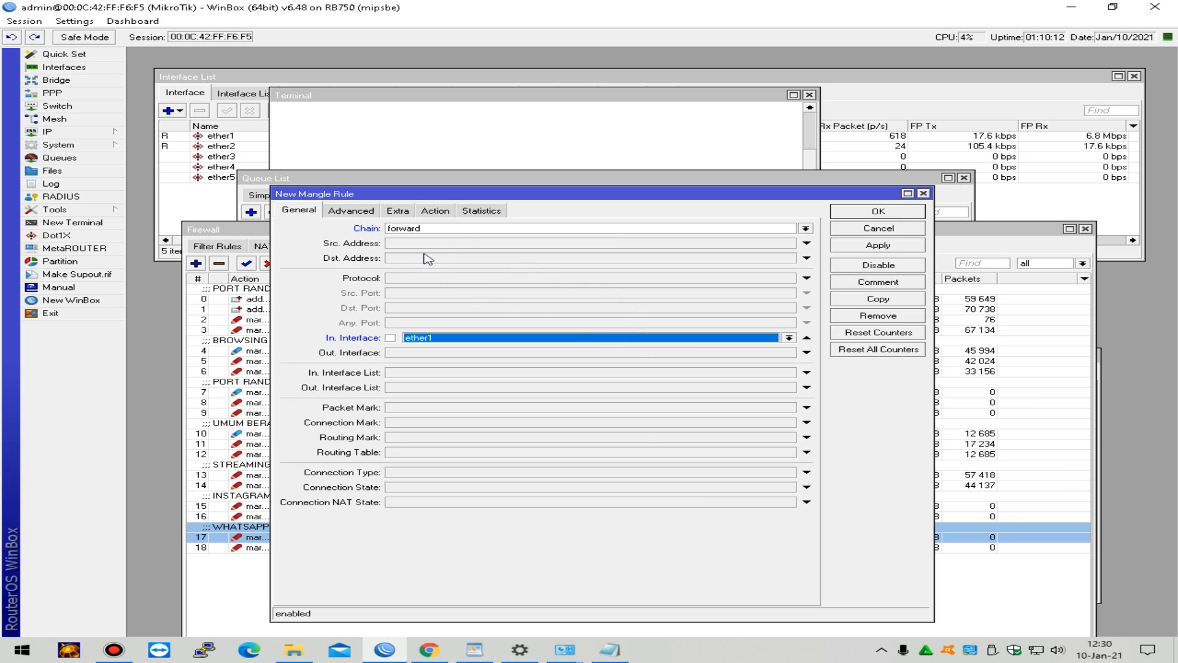
Step: Set the rule's action to mark packet with the new packet mark FB DOWN ISP1
click(433, 210)
click(682, 232)
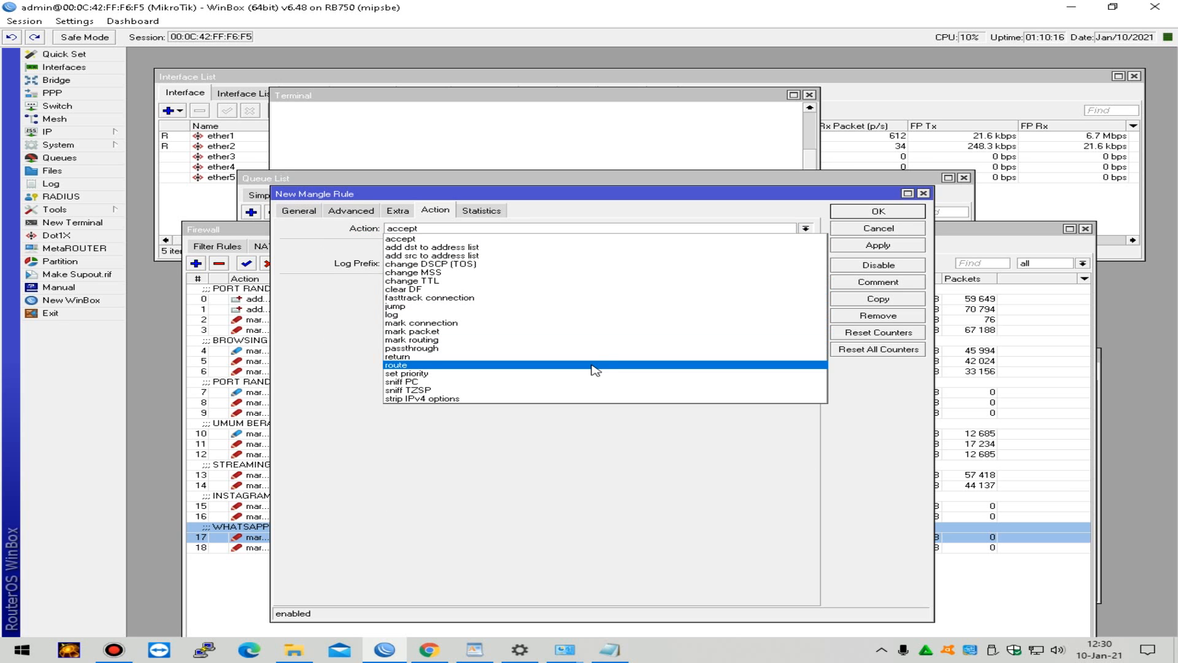
click(589, 332)
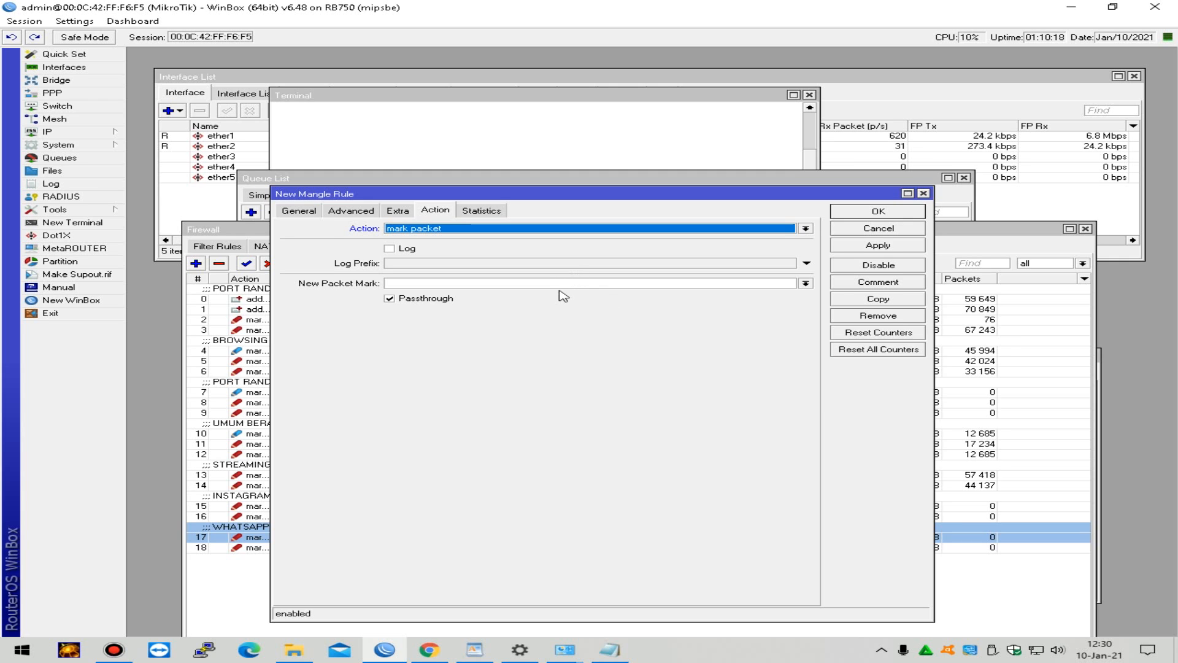
click(571, 285)
text(FB DOWN ISP1)
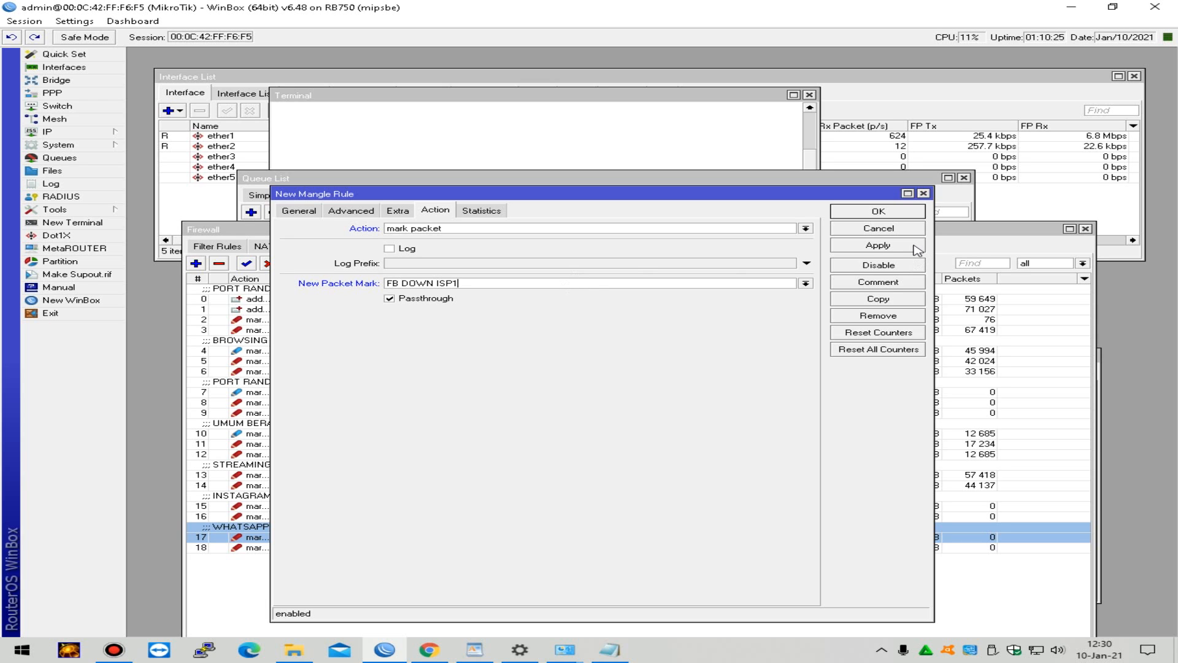
Step: Add the comment FACEBOOK to the new mangle rule and save the rule
click(875, 284)
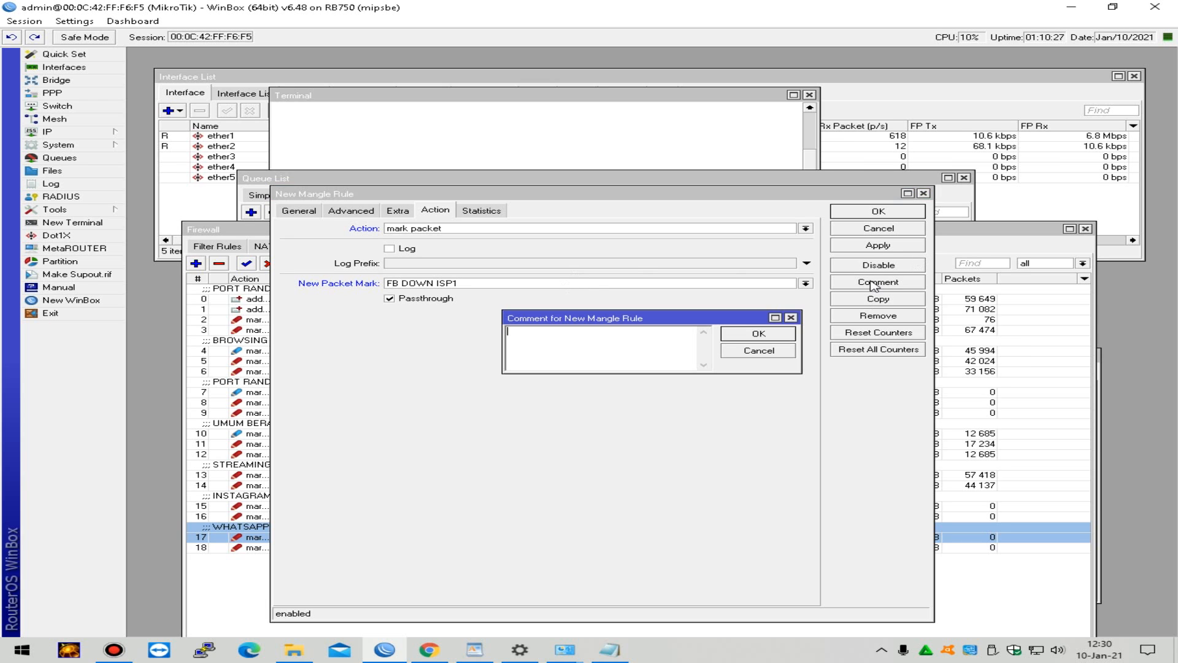
text(FACEBPOK)
key(BackSpace)
key(BackSpace)
key(BackSpace)
text(OOK)
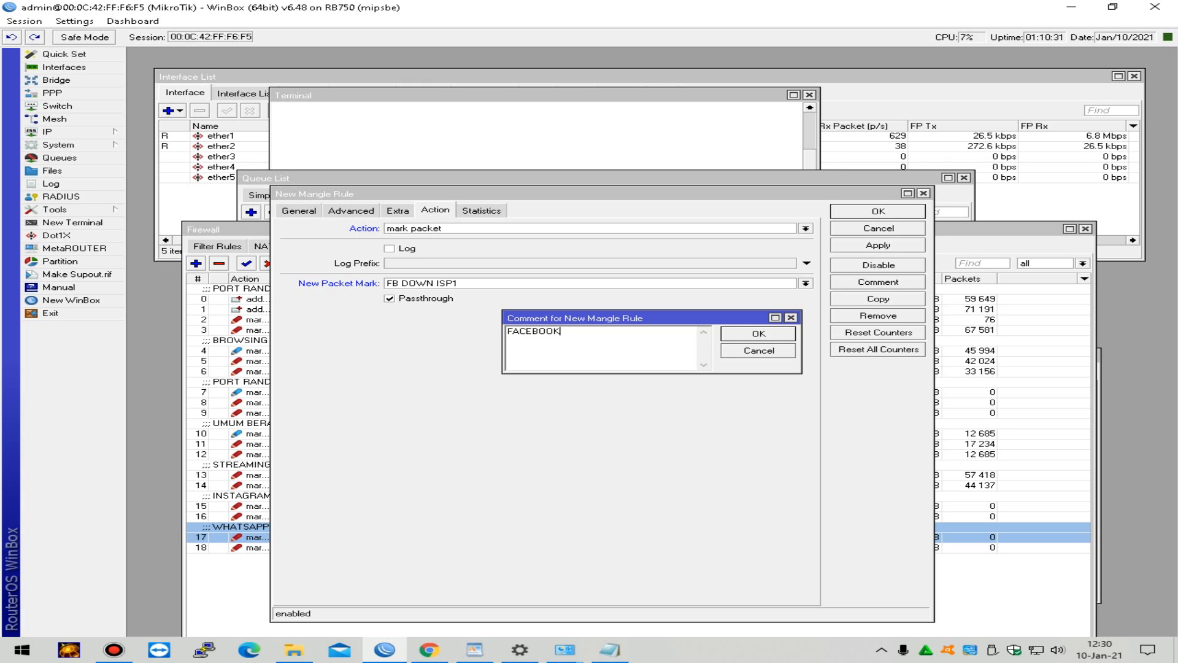
click(759, 335)
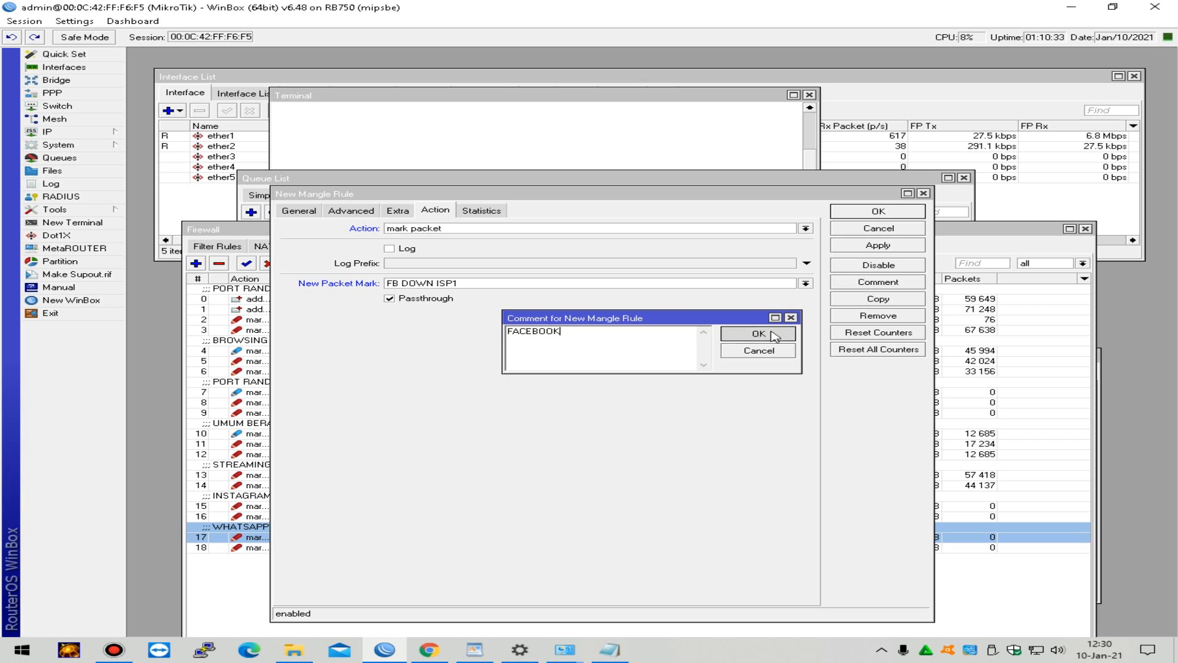
click(878, 246)
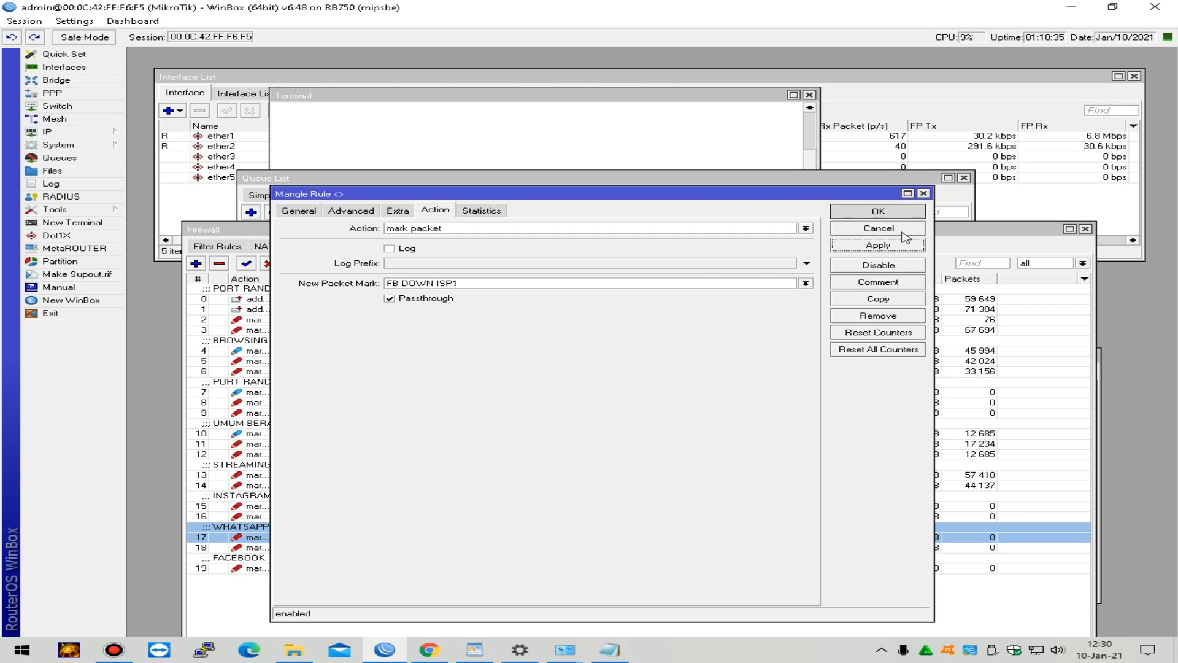
click(871, 212)
Step: Copy the FACEBOOK download mangle rule, clear the copy's in interface and set its out interface to ether1
click(750, 570)
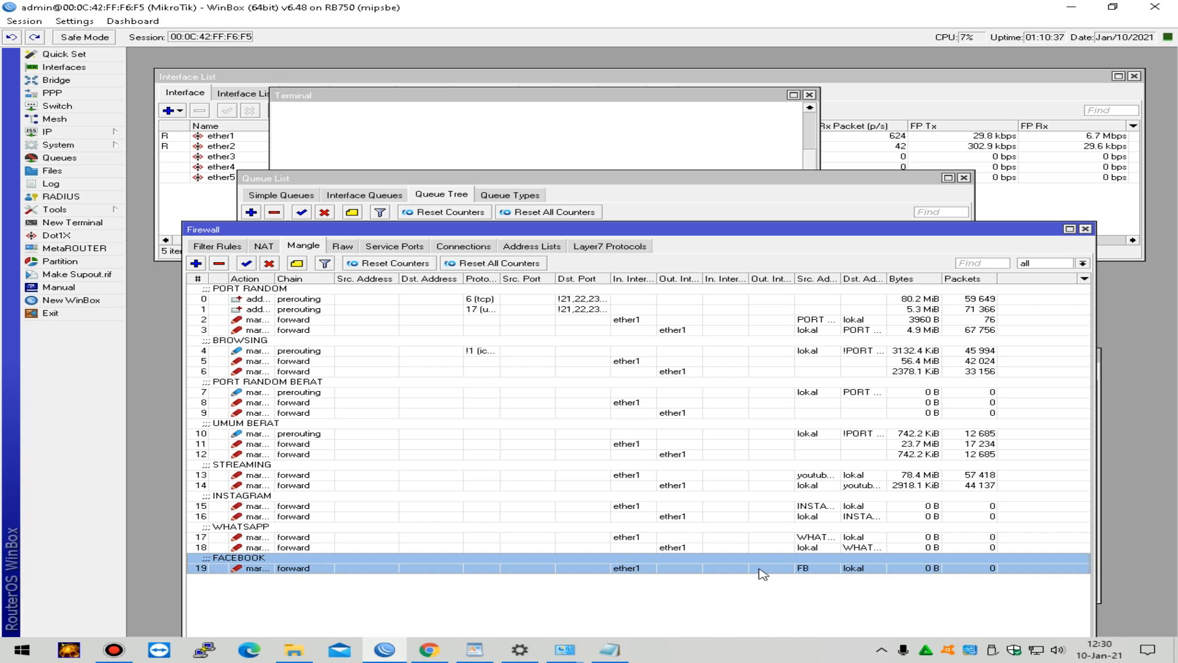
double_click(759, 568)
click(906, 299)
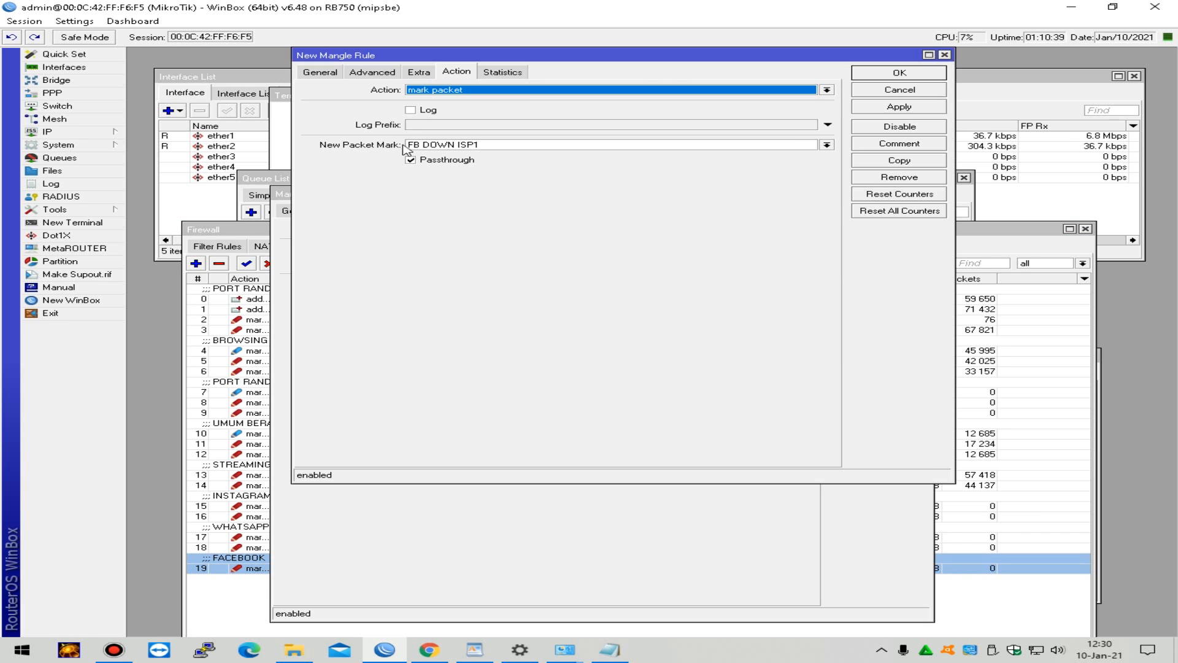
drag(436, 61, 450, 160)
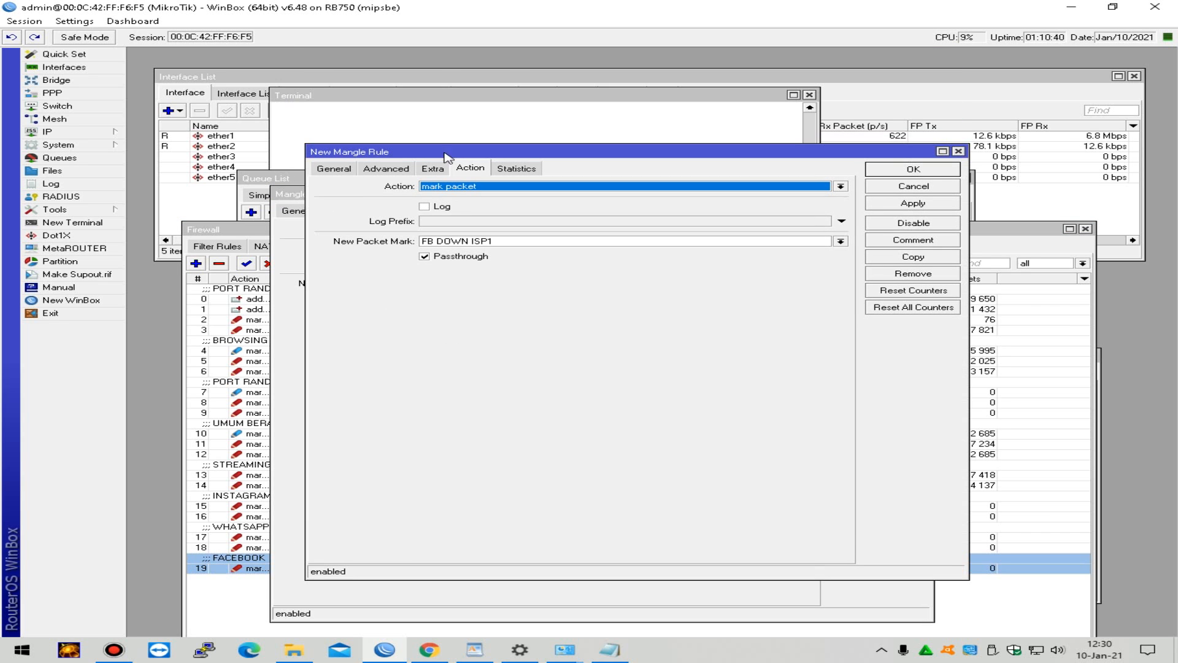
click(334, 168)
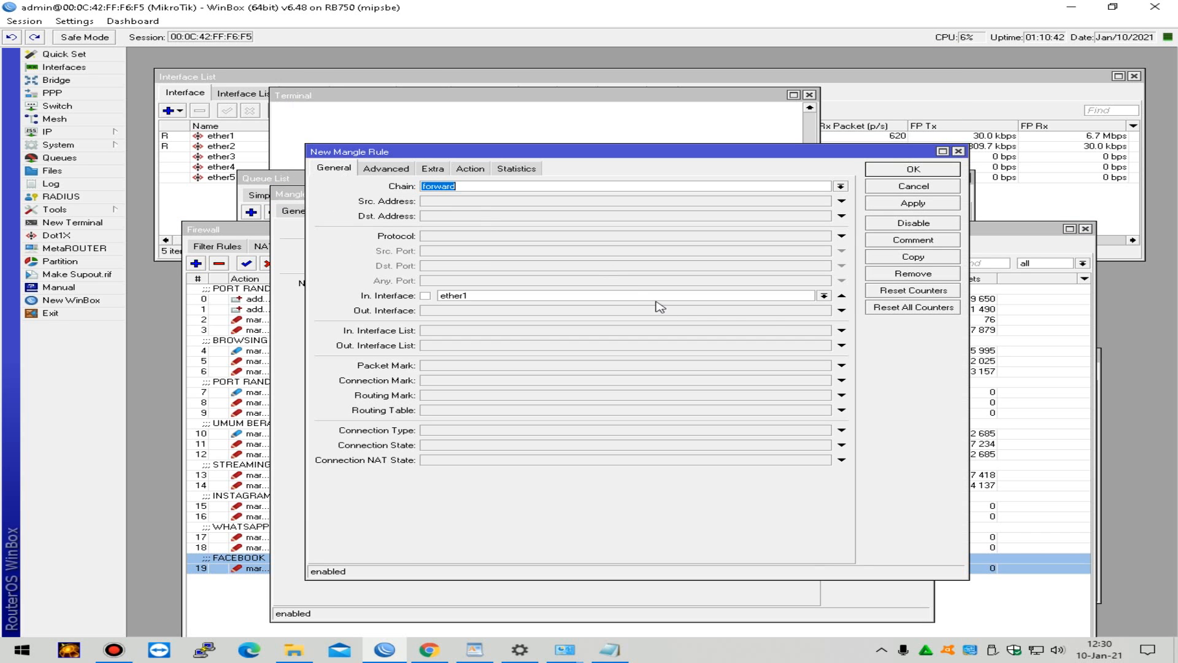
click(841, 296)
click(717, 314)
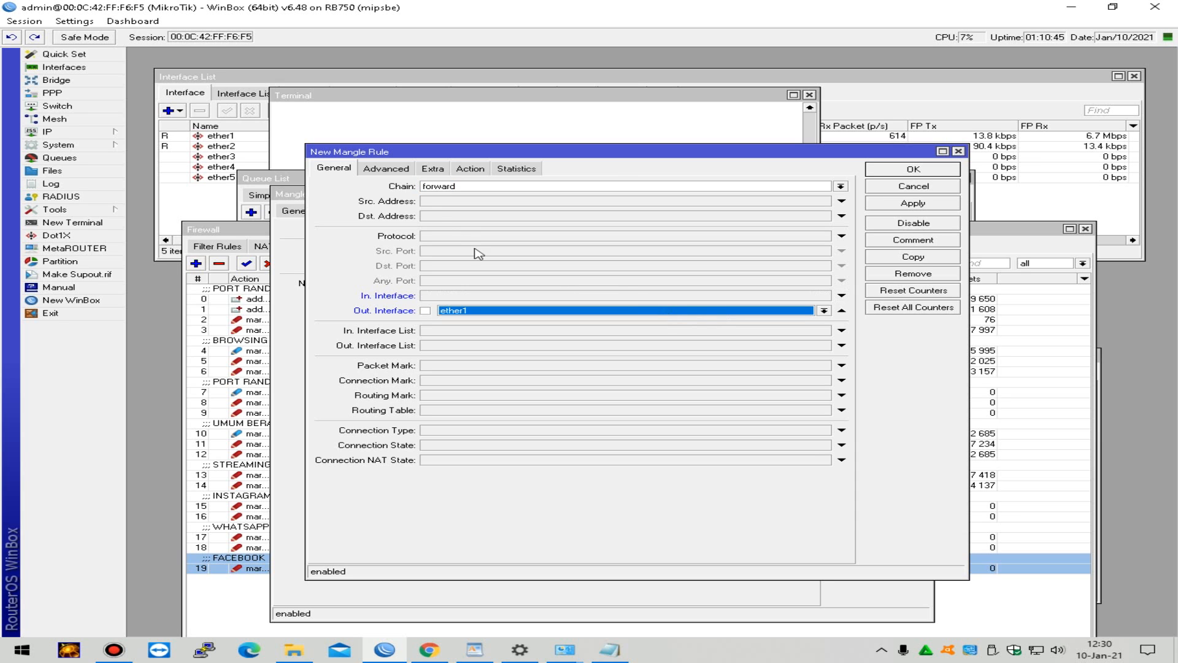
Step: Set the copied mangle rule's source address list to lokal and its destination address list to FB
click(387, 169)
click(824, 186)
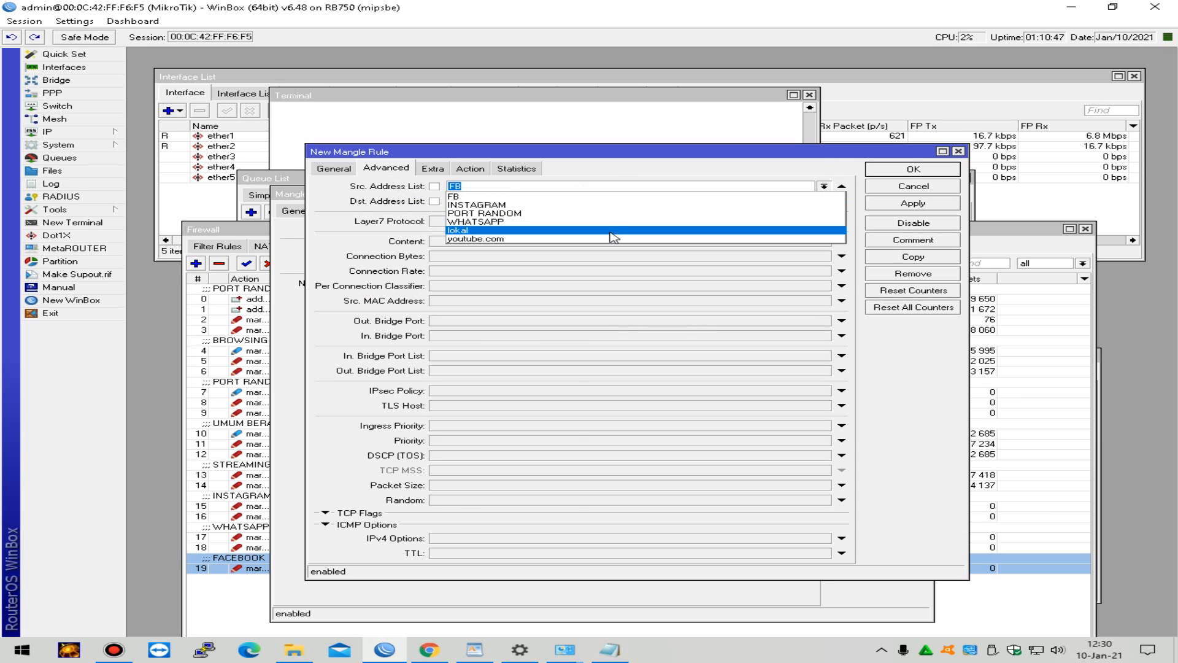
click(742, 238)
click(824, 201)
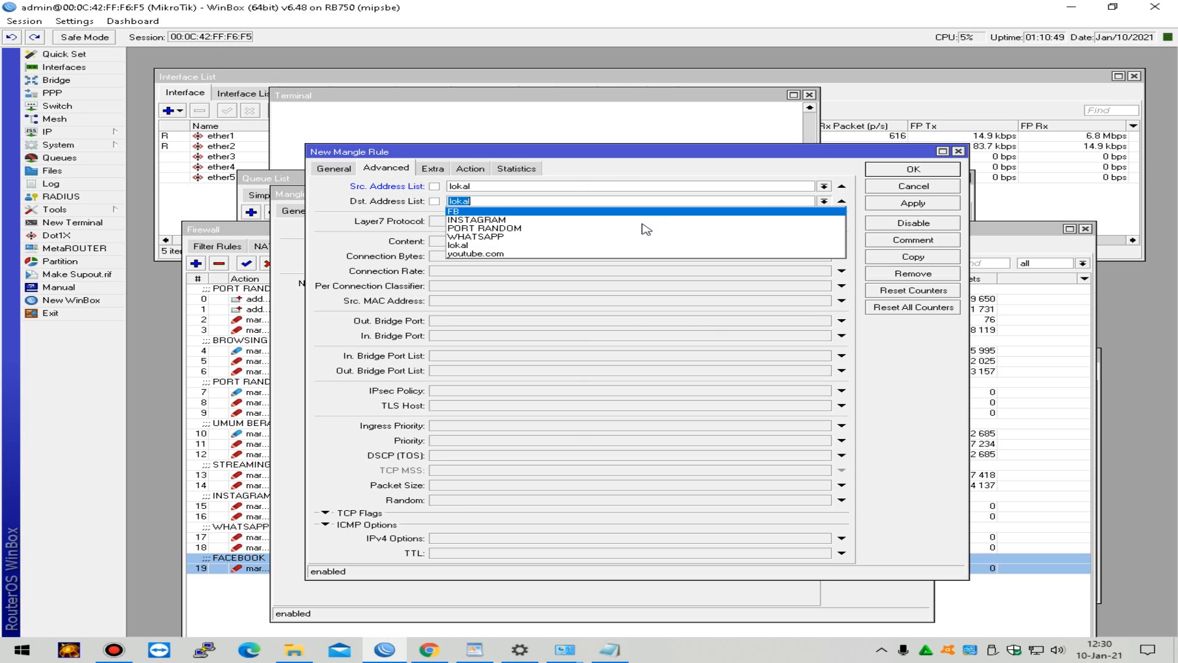
click(621, 212)
Step: Change the copied mangle rule's new packet mark to FB UP ISP1
click(470, 168)
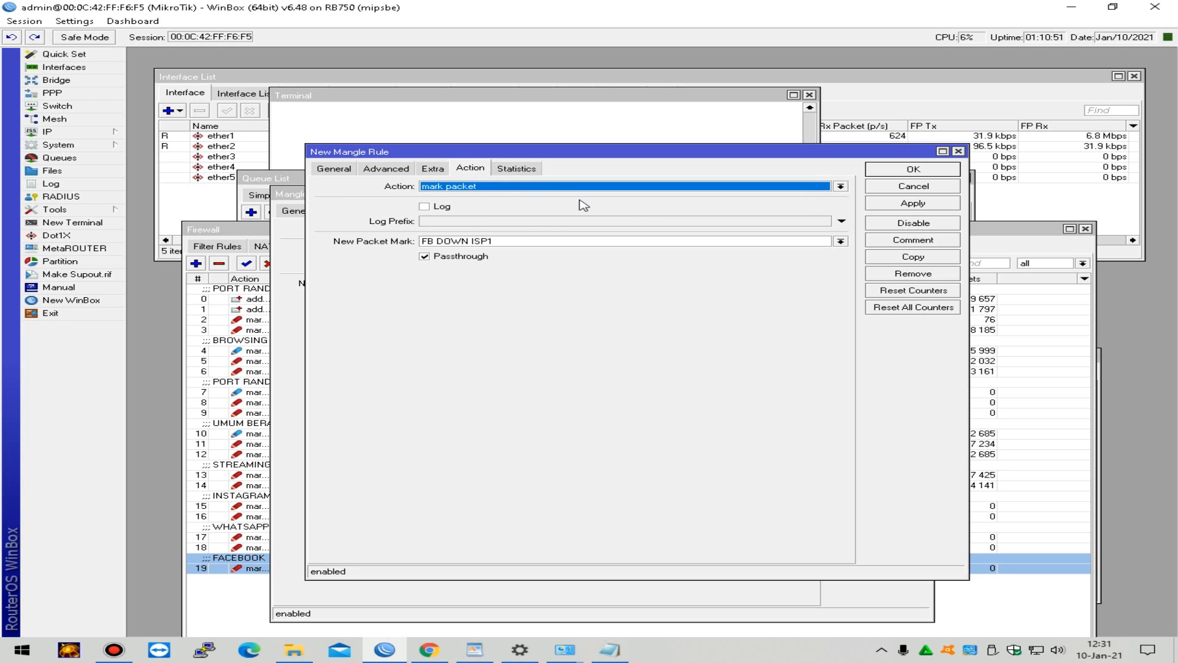
click(475, 242)
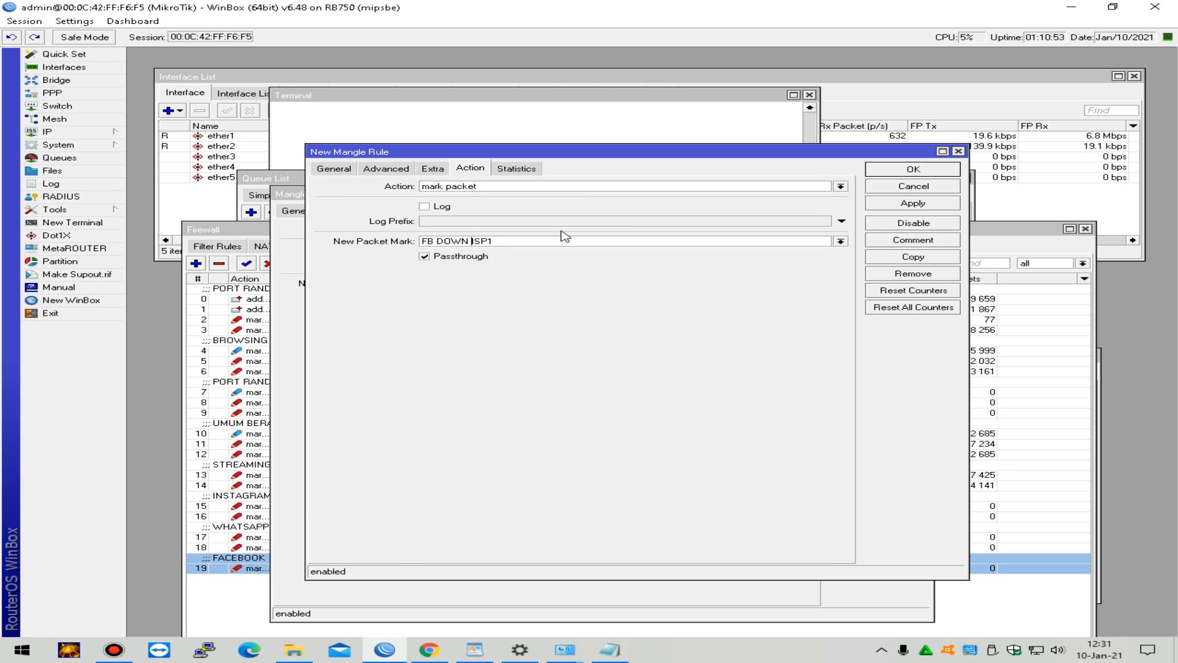
key(BackSpace)
key(BackSpace)
key(BackSpace)
key(BackSpace)
Step: Clear the comment of the copied mangle rule, save it and close the original FACEBOOK rule
click(902, 241)
key(BackSpace)
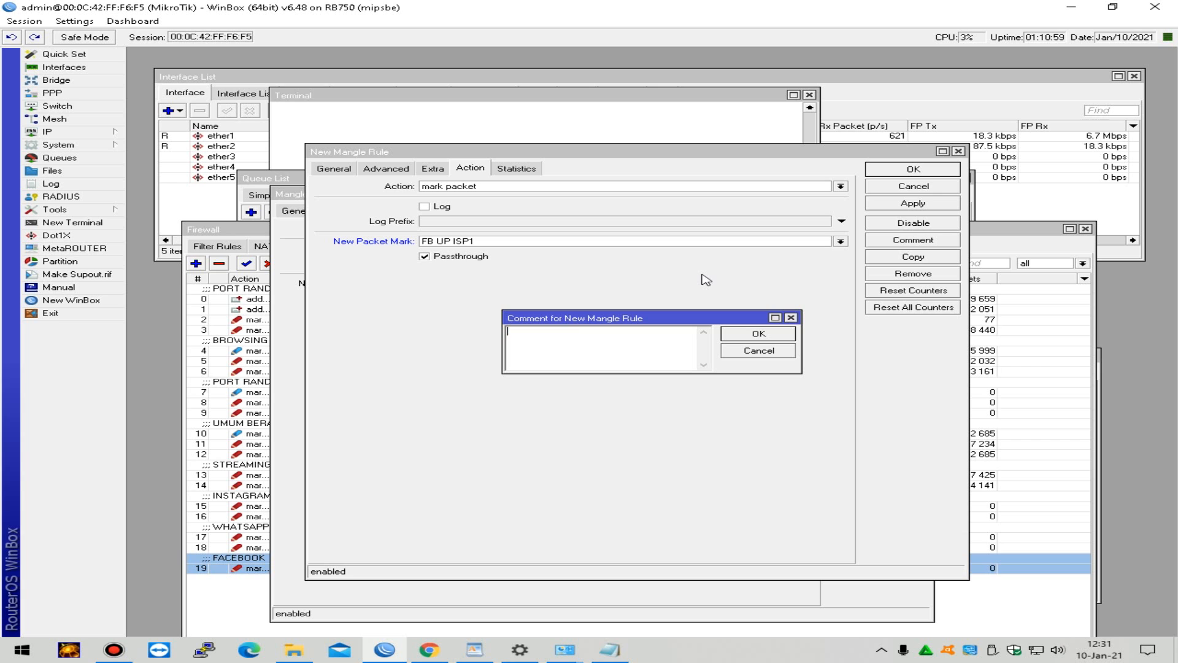
click(758, 333)
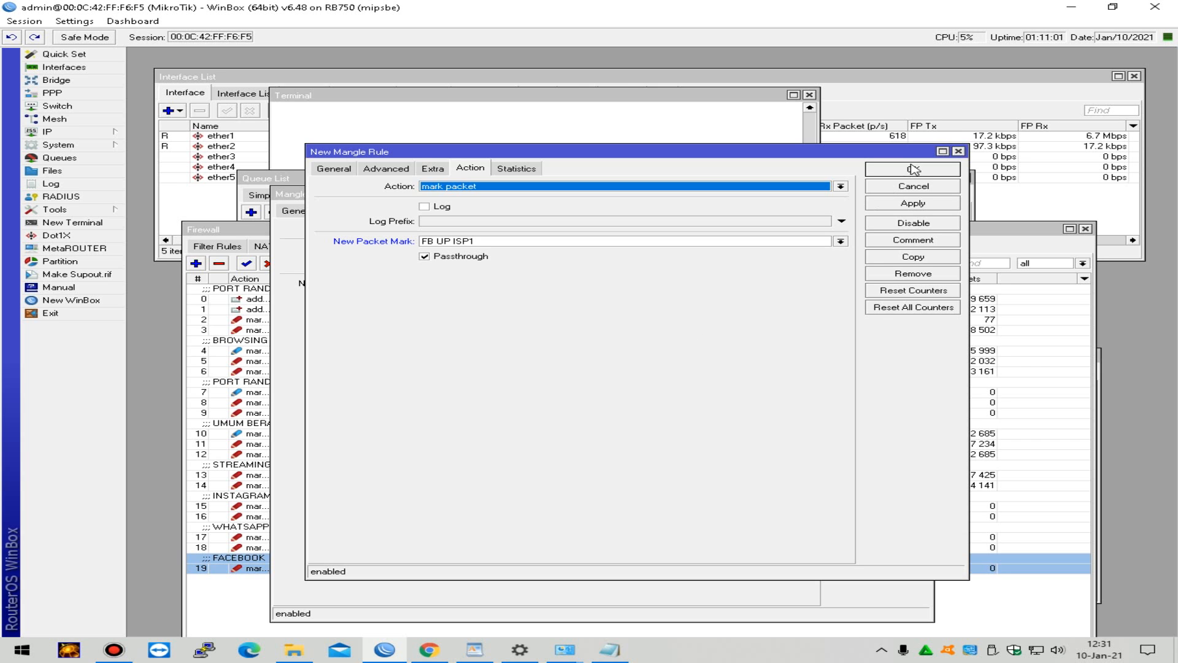
click(914, 169)
click(884, 210)
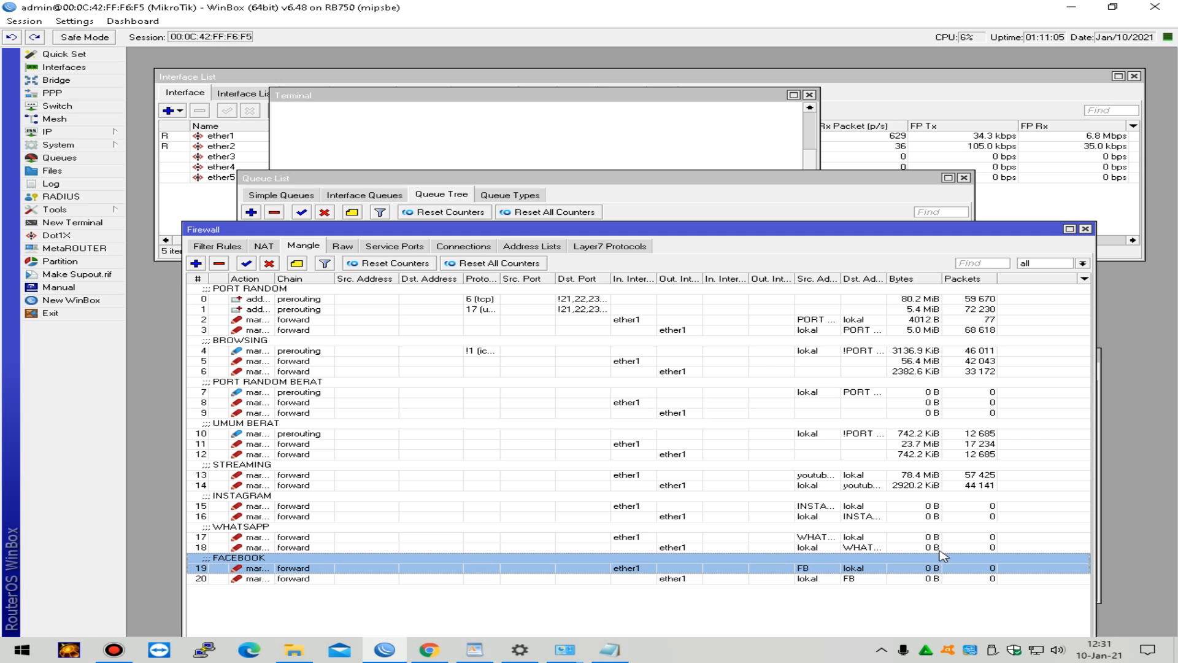
Step: Duplicate the 4. isp1-instagram down queue under 3.ALL TRAFIK DOWN in the queue tree
click(58, 157)
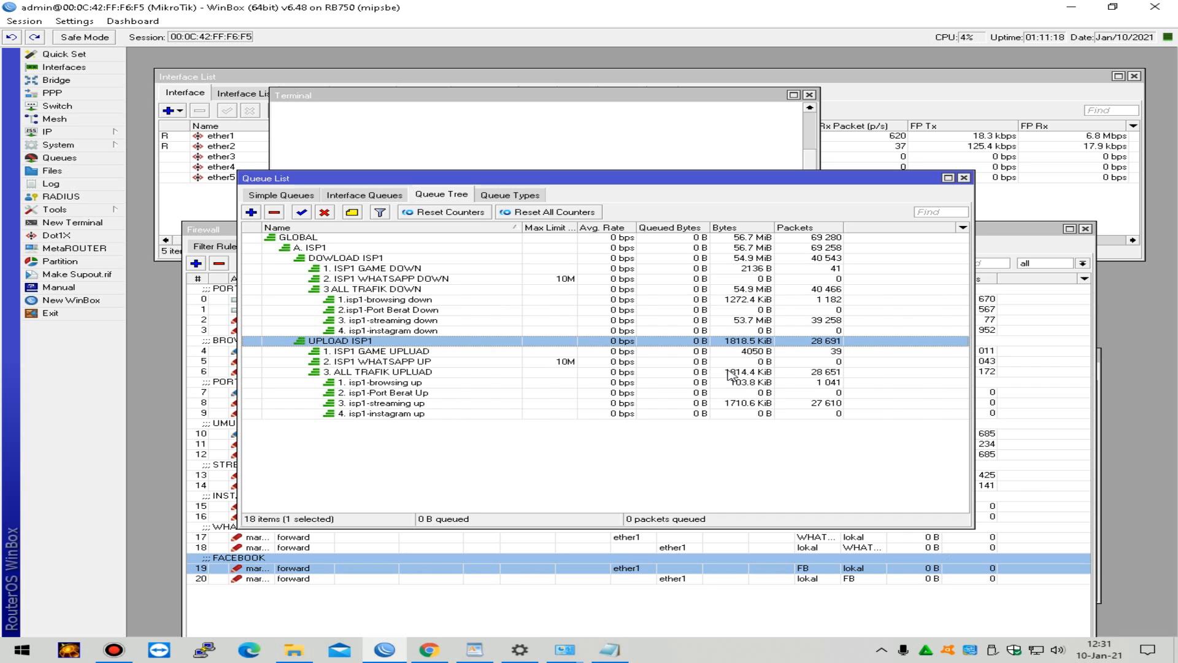
click(420, 320)
click(420, 331)
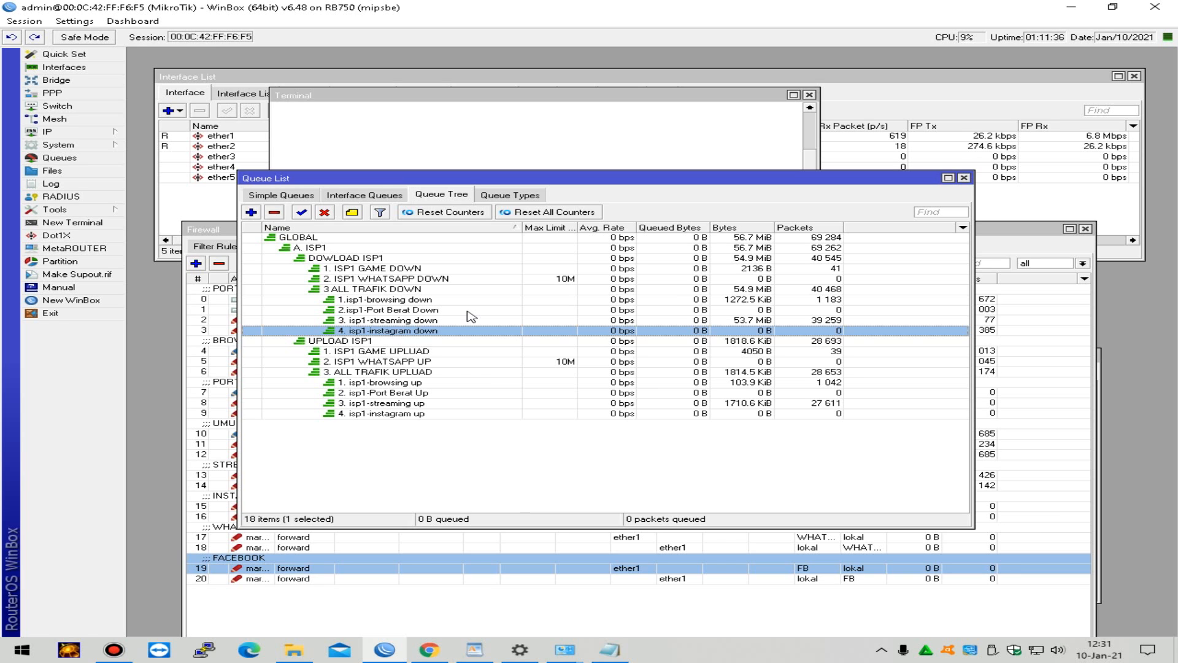
click(476, 272)
click(477, 279)
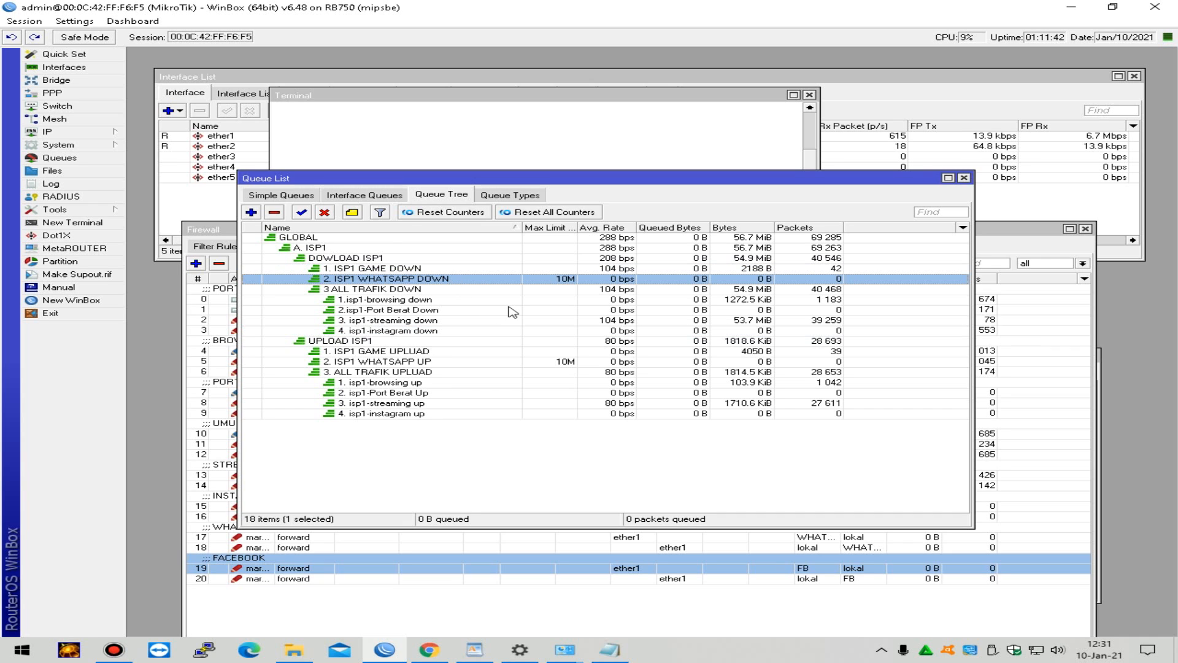
click(451, 331)
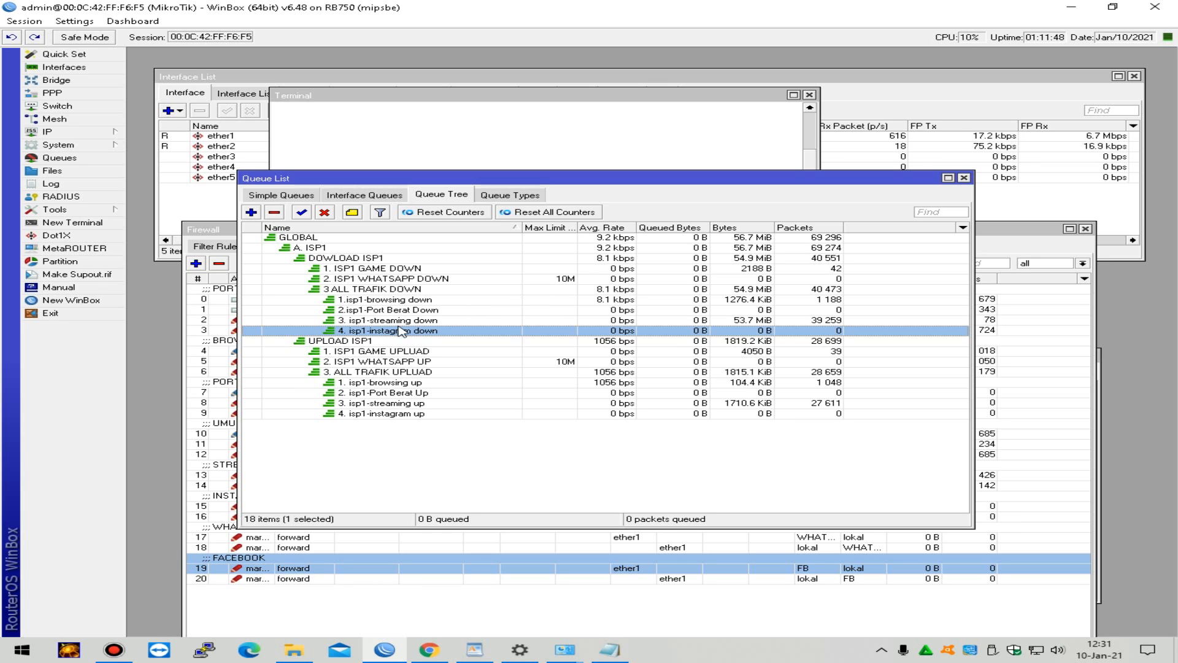
double_click(400, 331)
drag(611, 274, 617, 322)
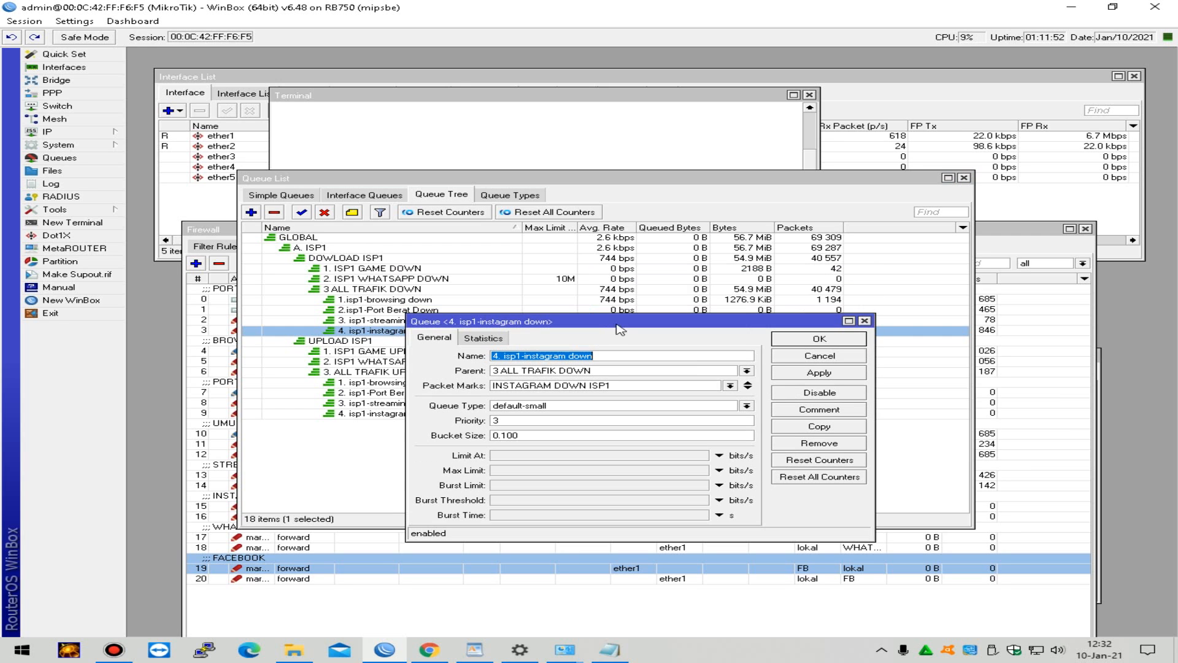
click(819, 433)
drag(639, 276, 649, 362)
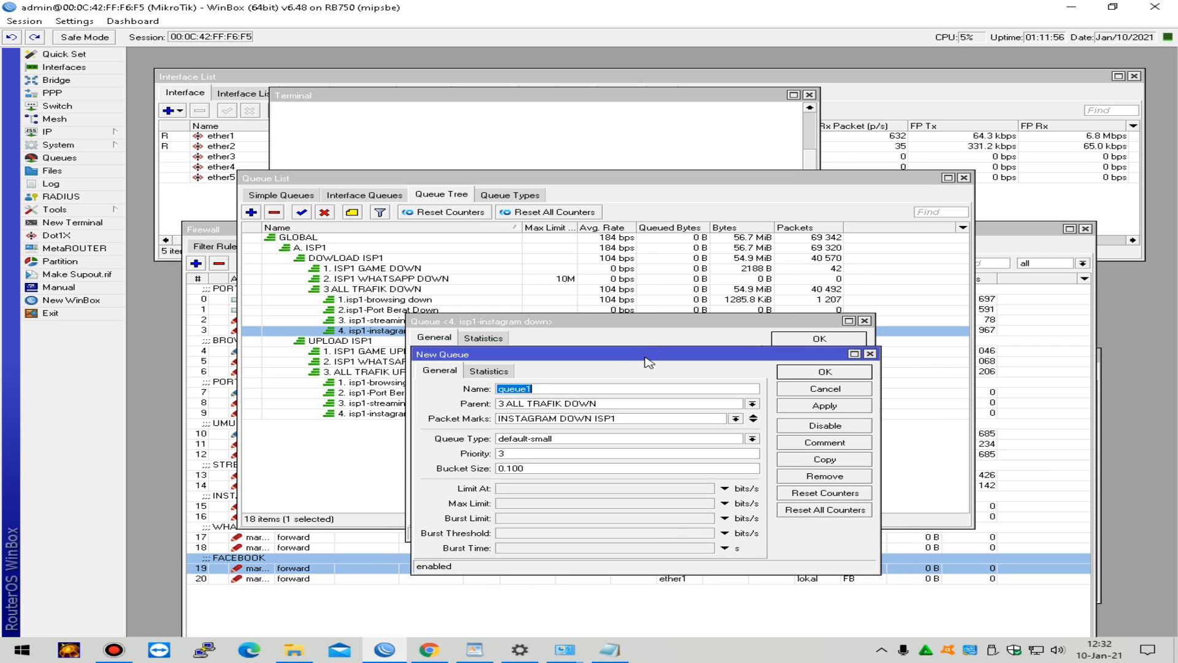
Step: Name the new queue 5. isp1-Facebook down
text(5.)
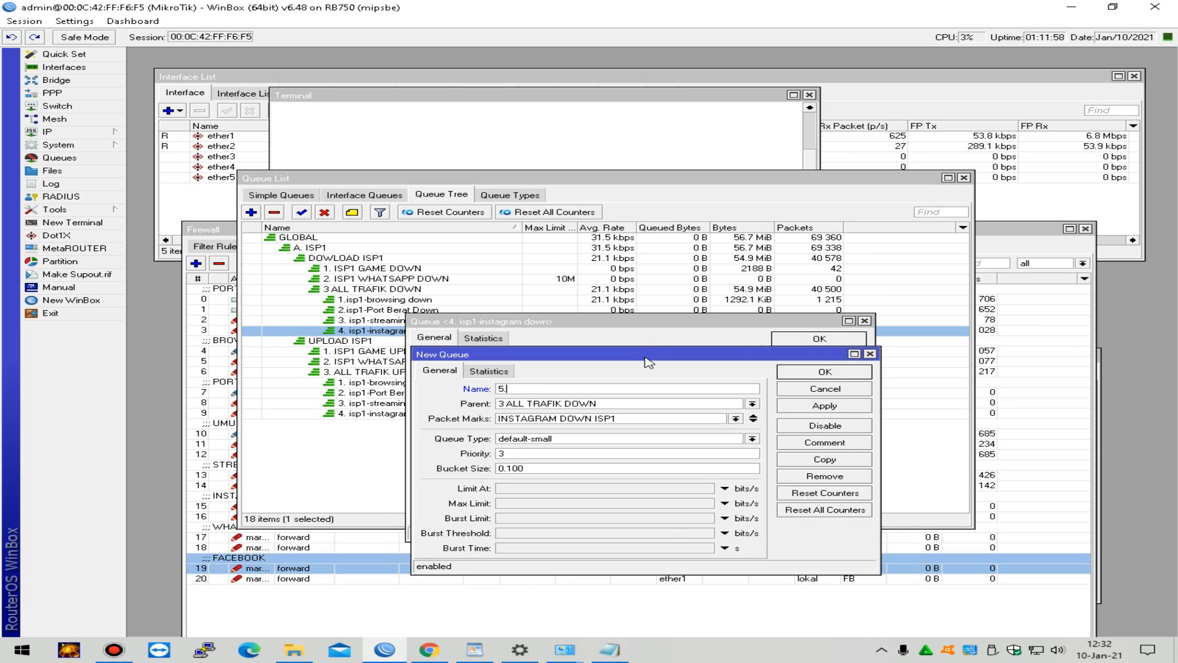
text( isp1-Facebppk)
key(BackSpace)
text(ok down)
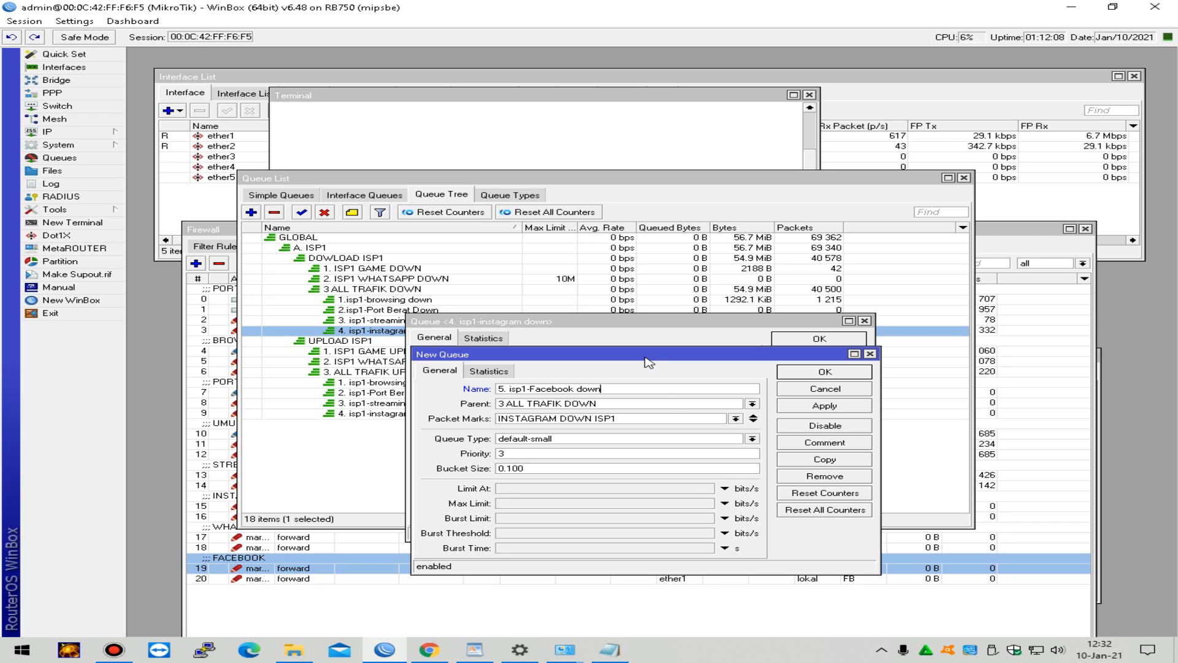
Step: Set the new Facebook download queue's packet mark to FB DOWN ISP1 and save the queue
click(735, 418)
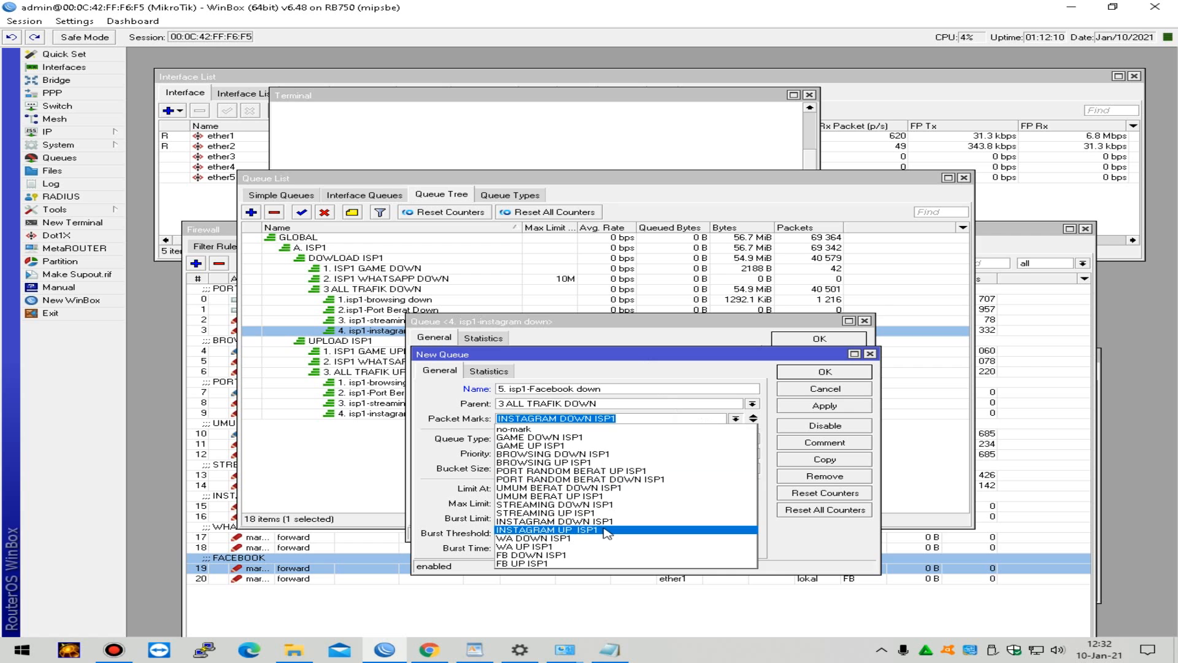
click(608, 555)
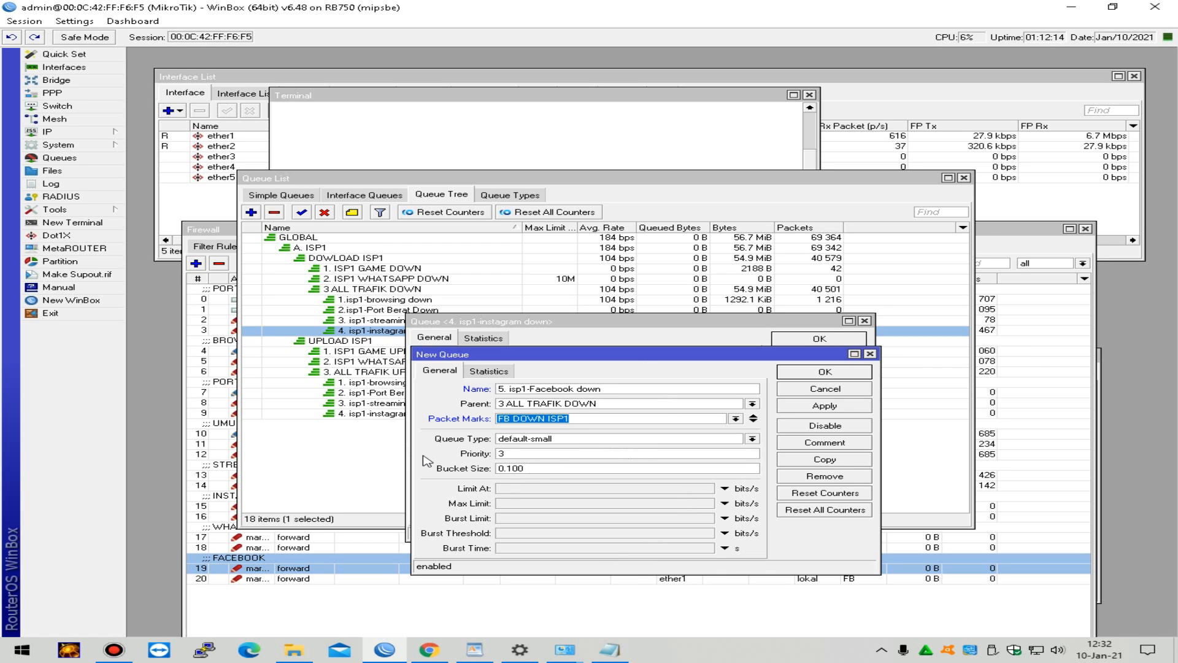
click(844, 408)
click(846, 373)
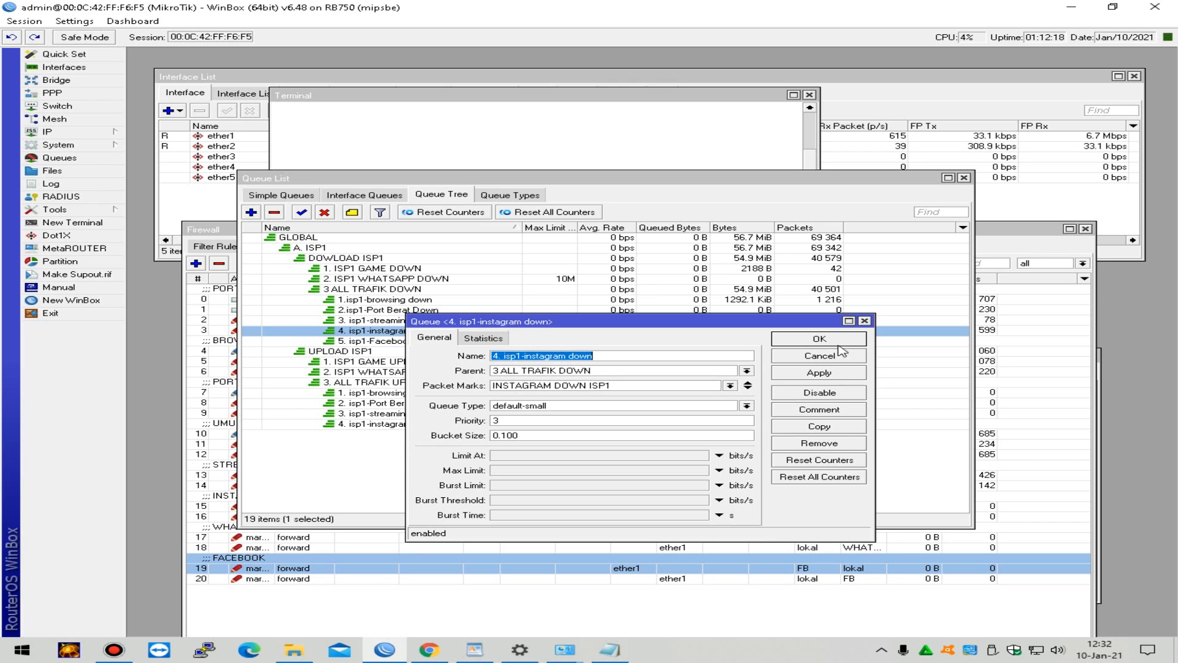
click(827, 341)
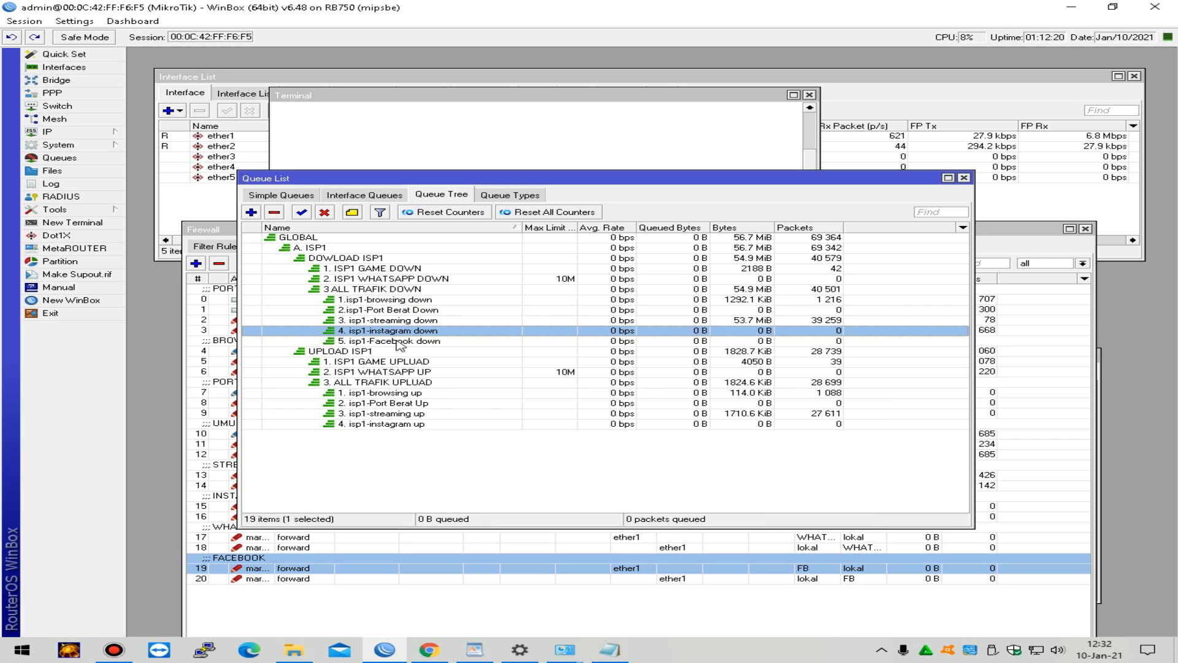
Step: Duplicate the 4. isp1-instagram up queue and name the copy 5. isp1-Facebook Up
click(399, 342)
double_click(413, 429)
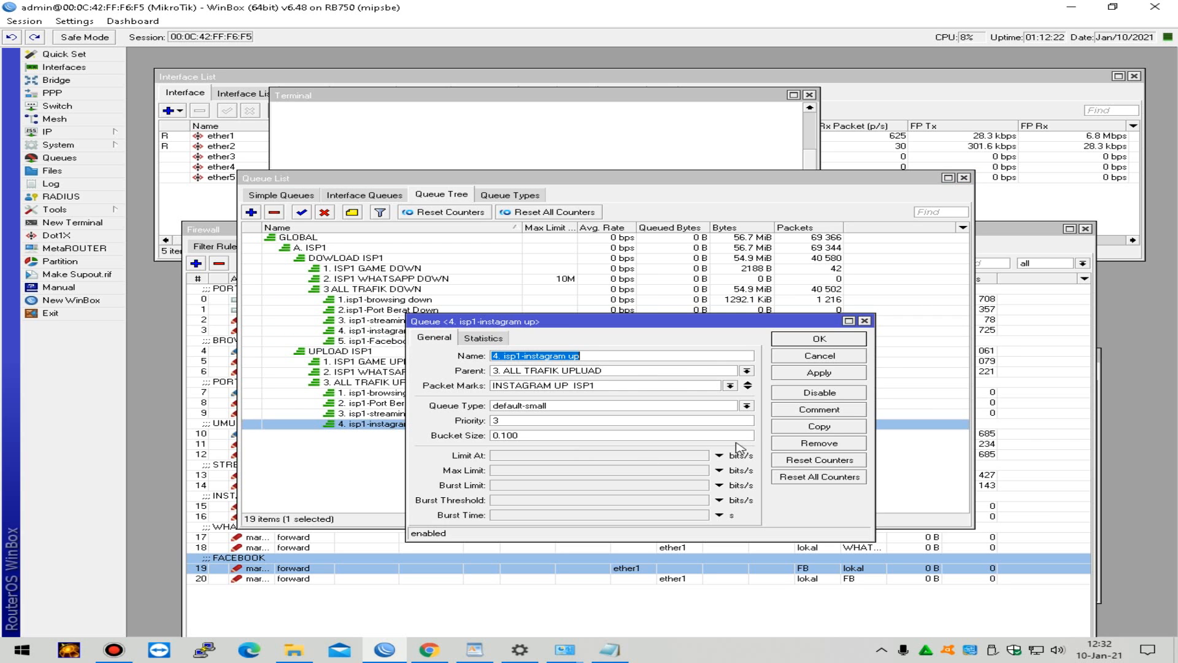
click(831, 427)
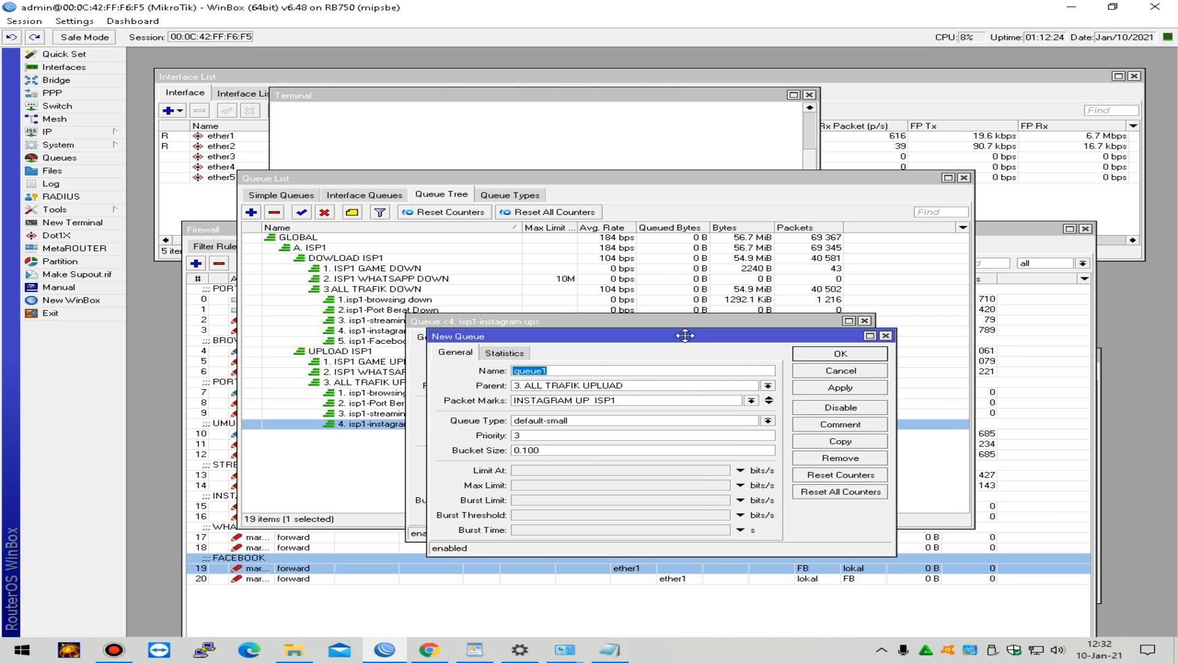
drag(686, 342, 740, 354)
text(5.)
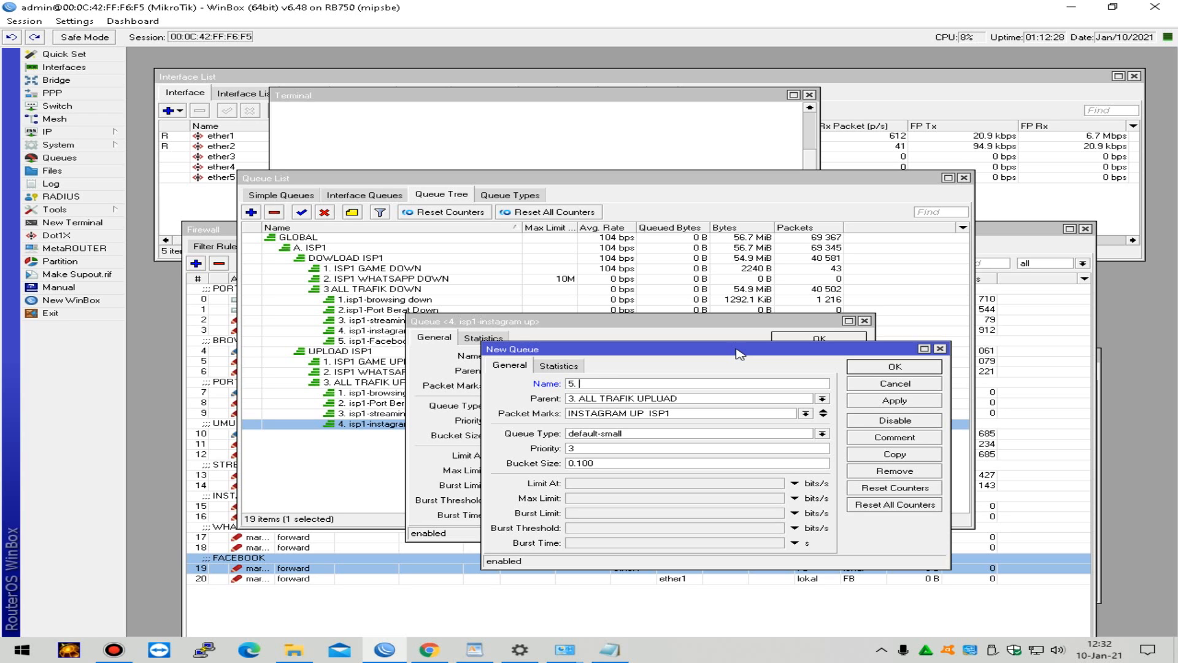
text( isp1-Facebook Up)
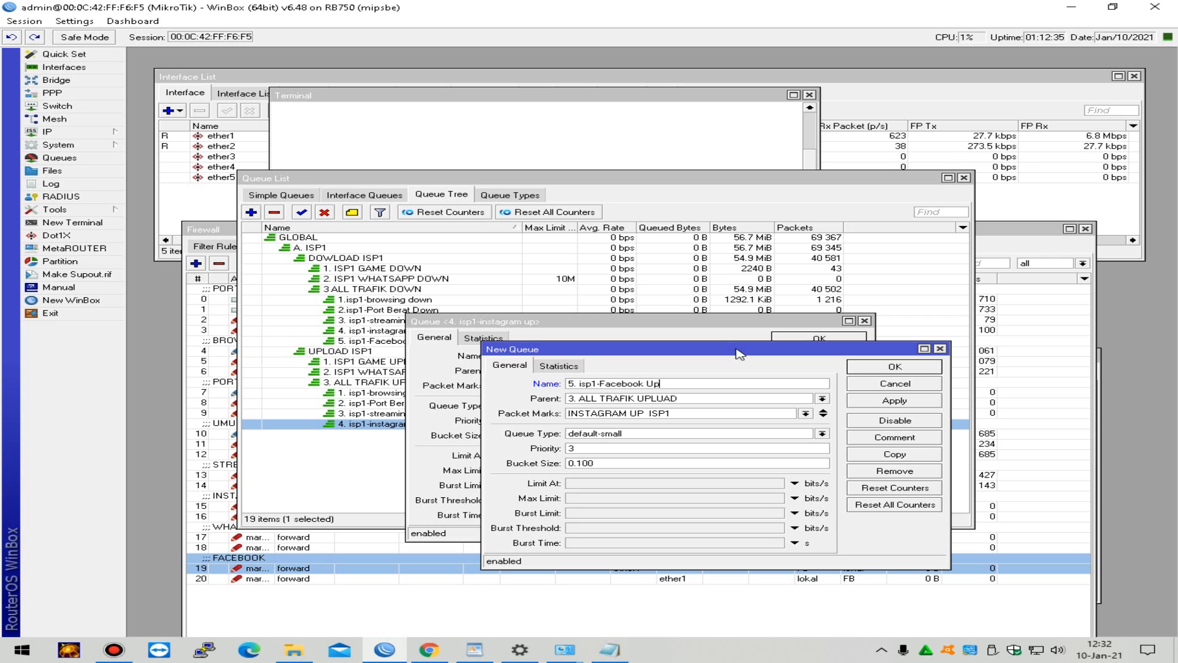
Step: Set the new Facebook upload queue's packet mark to FB UP ISP1 and save the queue
click(805, 413)
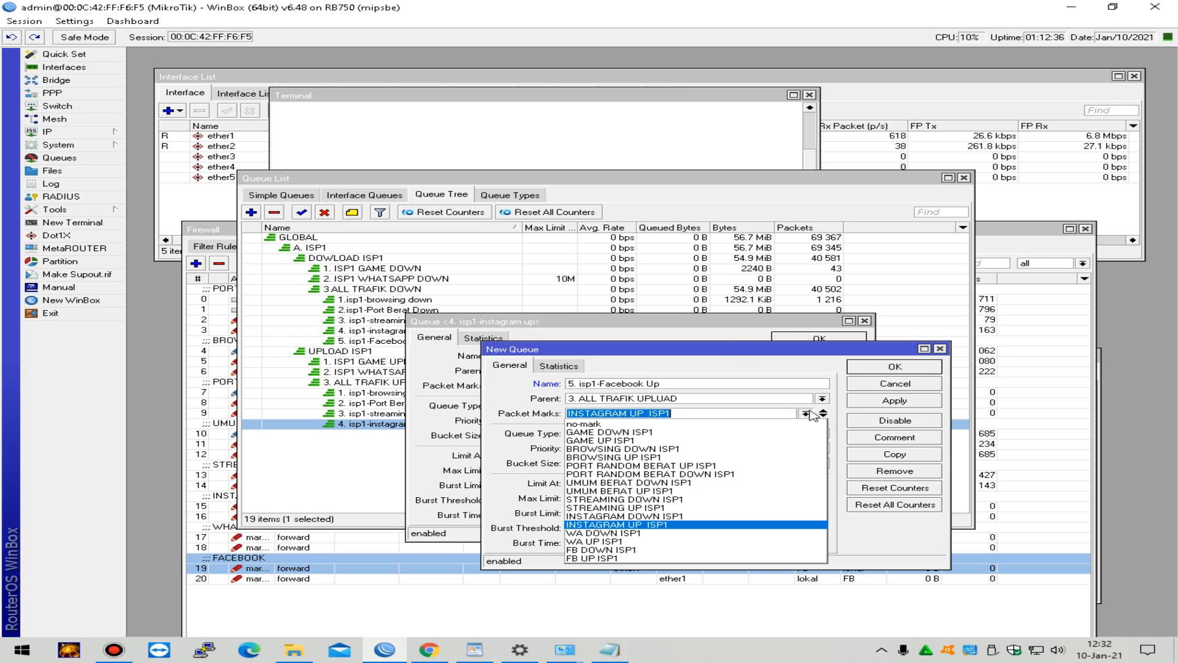
click(693, 558)
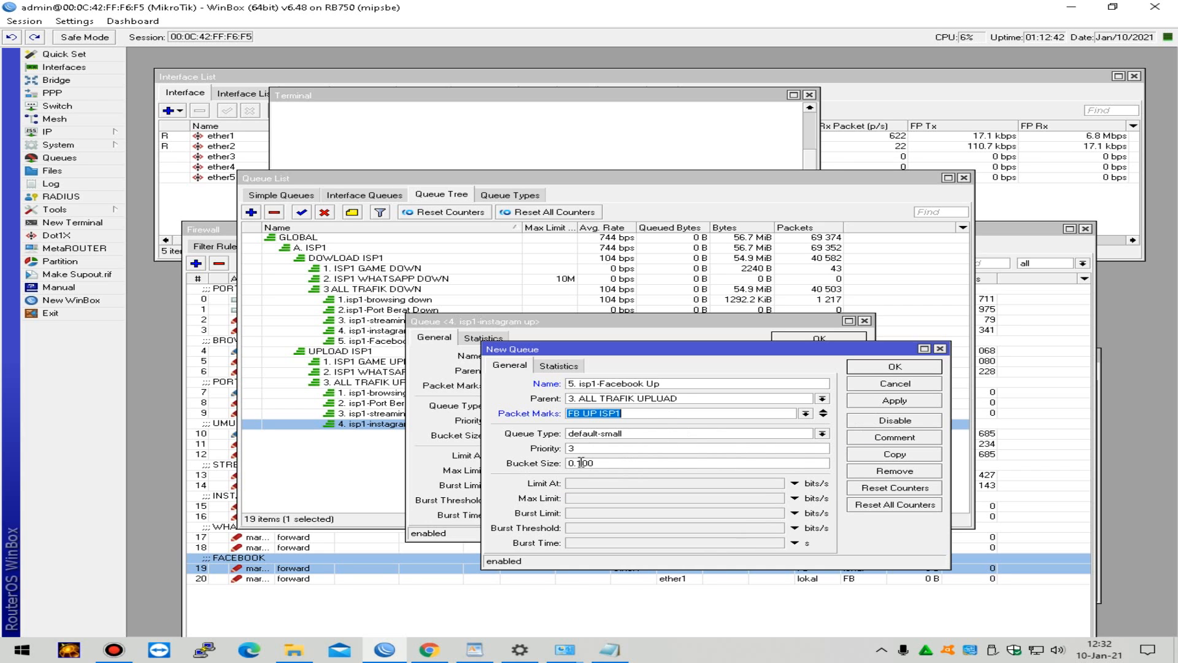
click(895, 400)
click(894, 366)
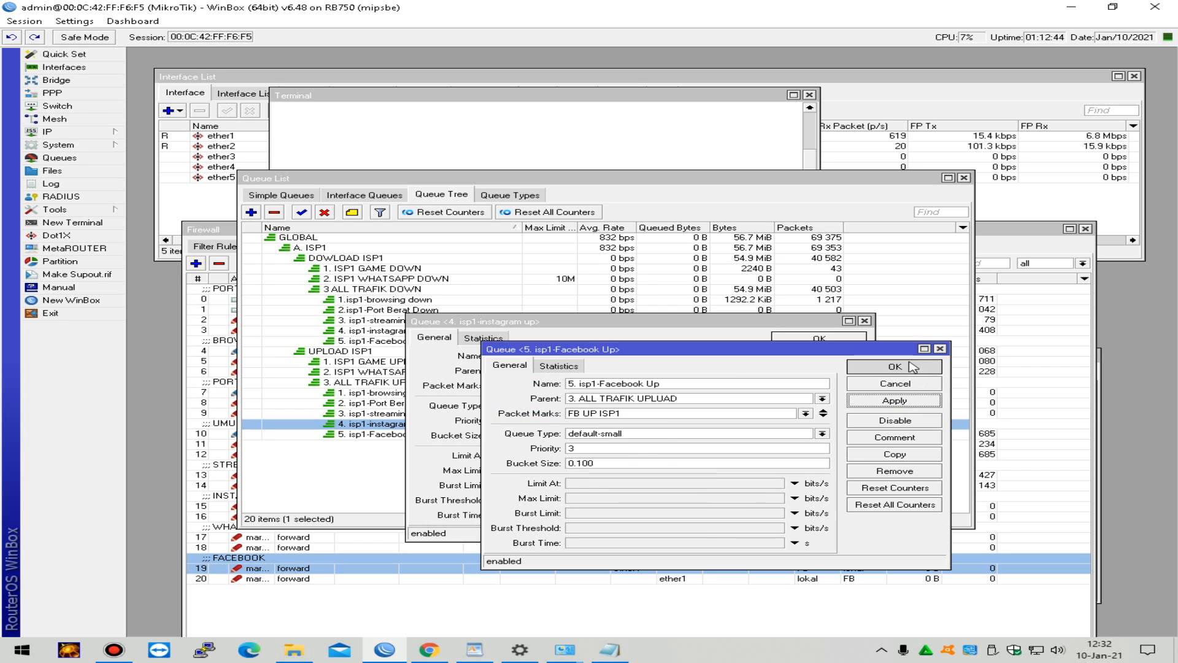
click(842, 343)
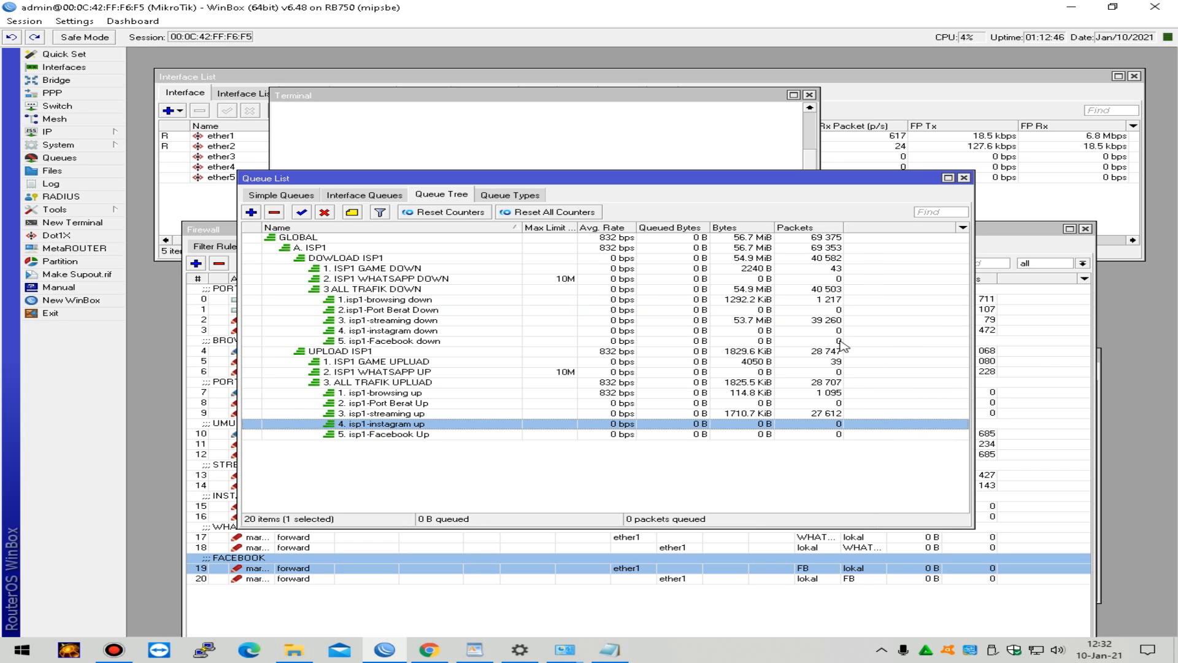
click(424, 433)
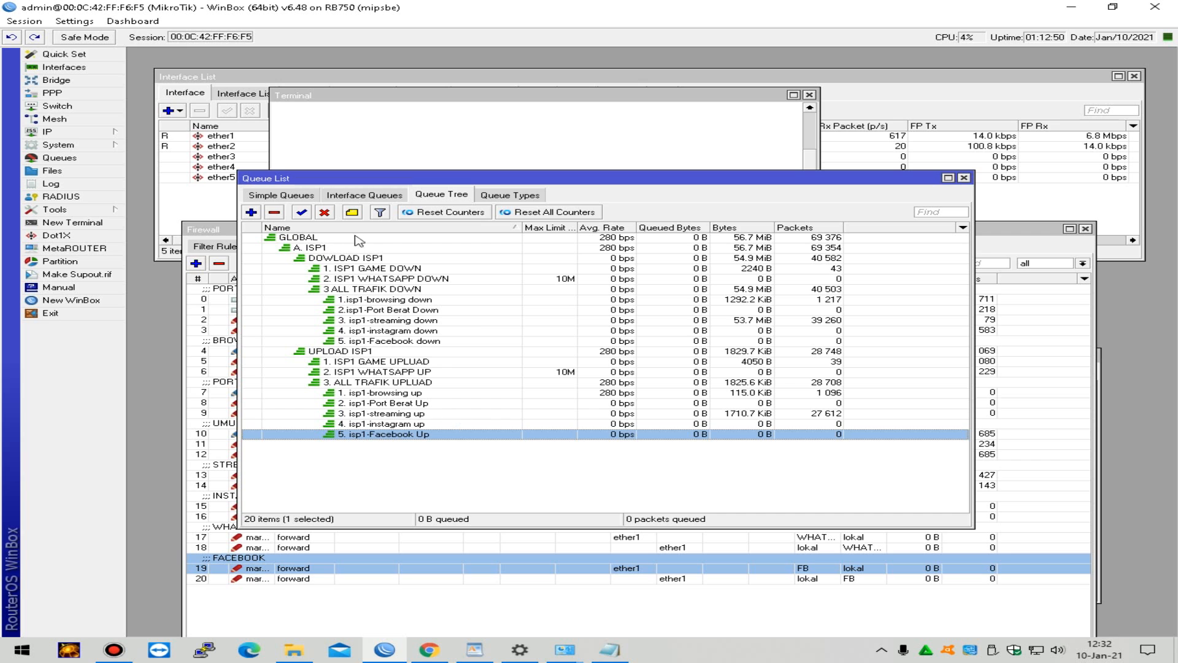
Step: Open the ALL TRAFIK simple queue and add the FB DOWN ISP1 packet mark to its list of marks
click(303, 200)
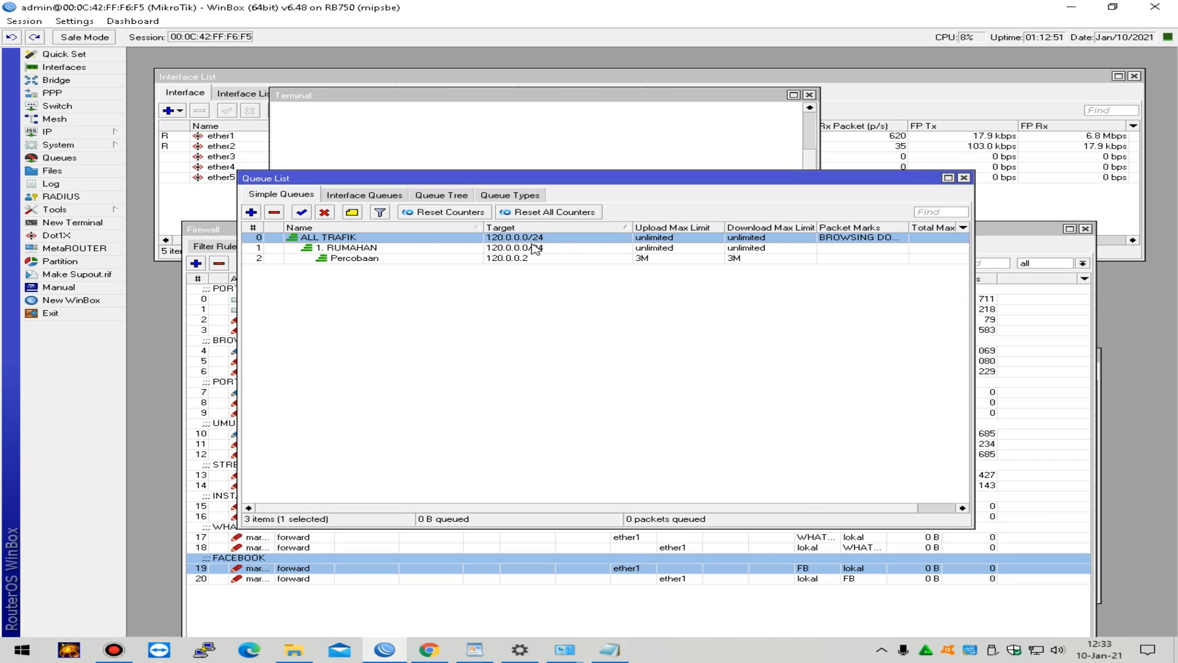
double_click(499, 238)
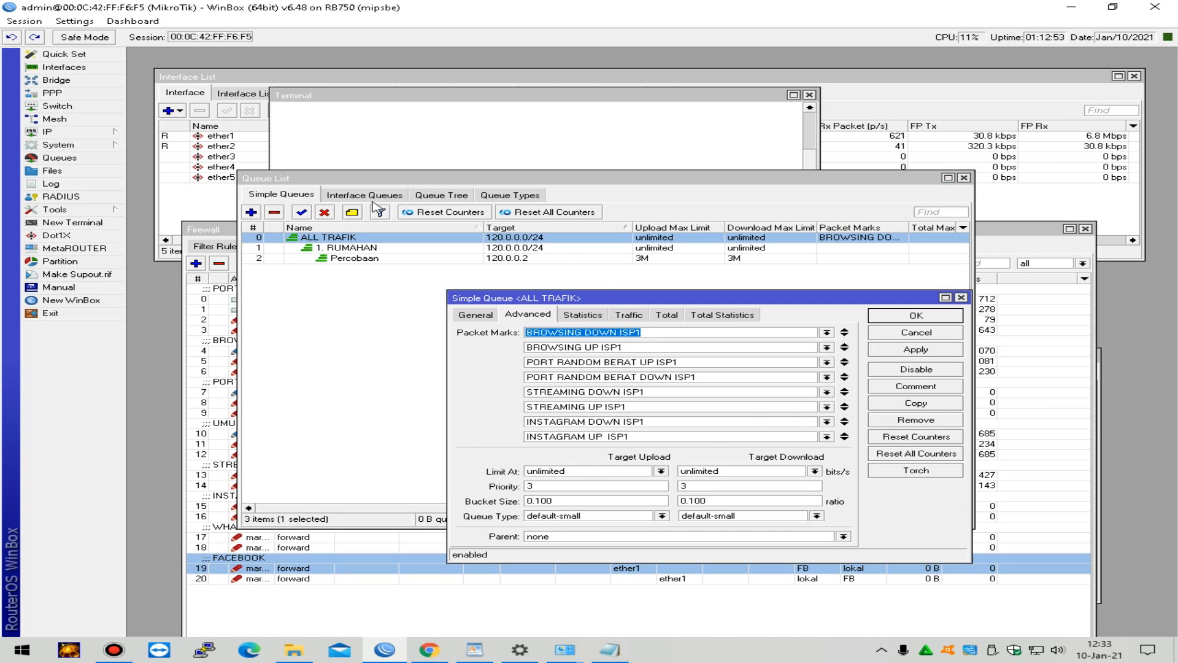
click(448, 196)
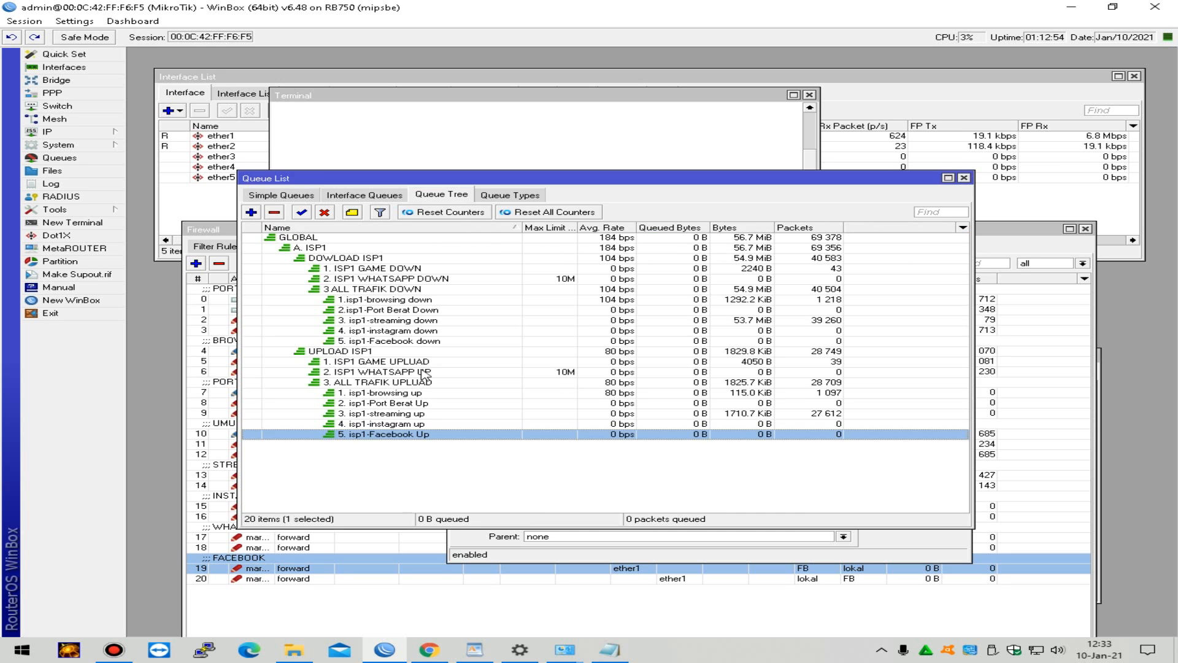
click(273, 198)
double_click(419, 240)
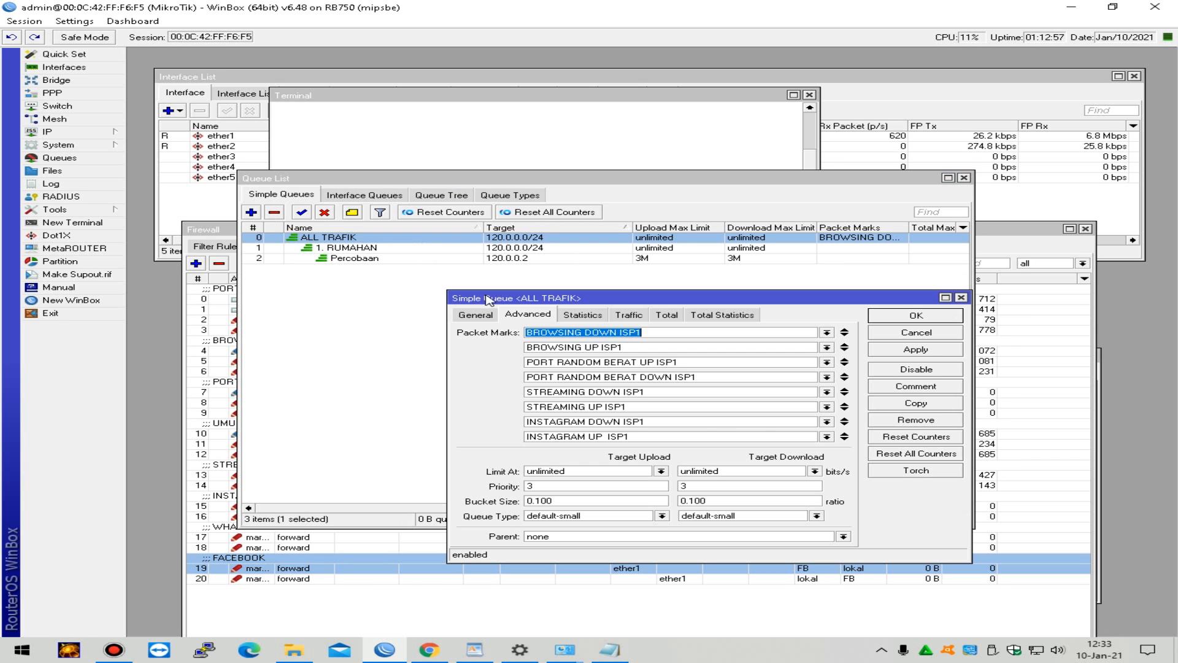
click(845, 437)
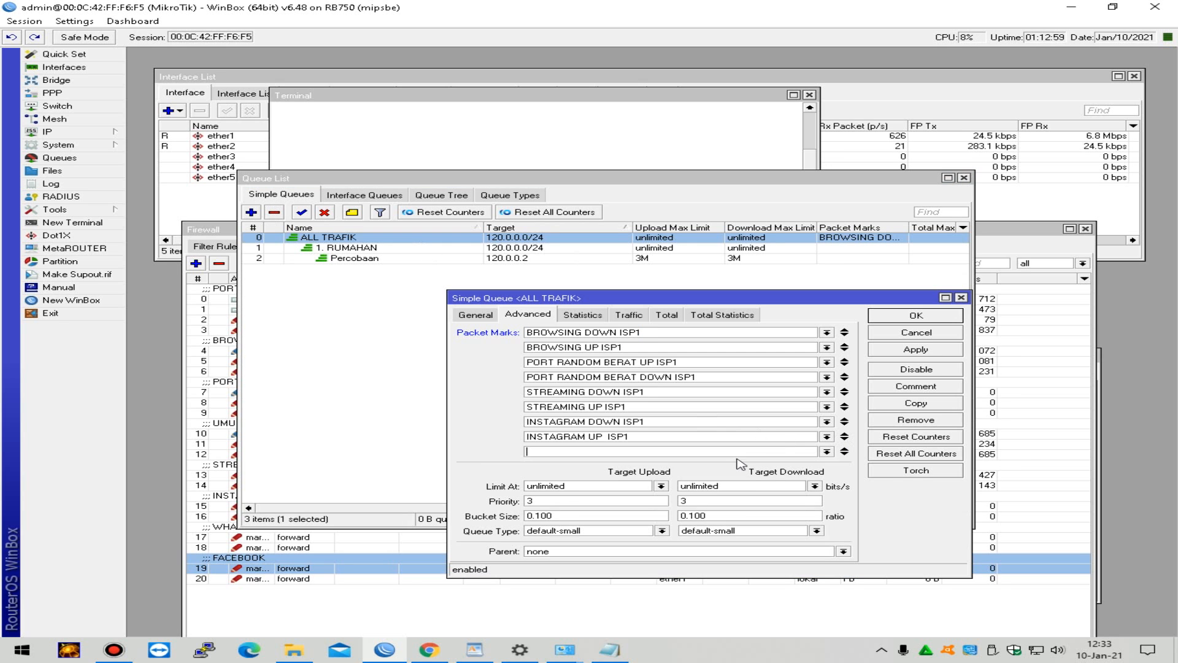
click(827, 451)
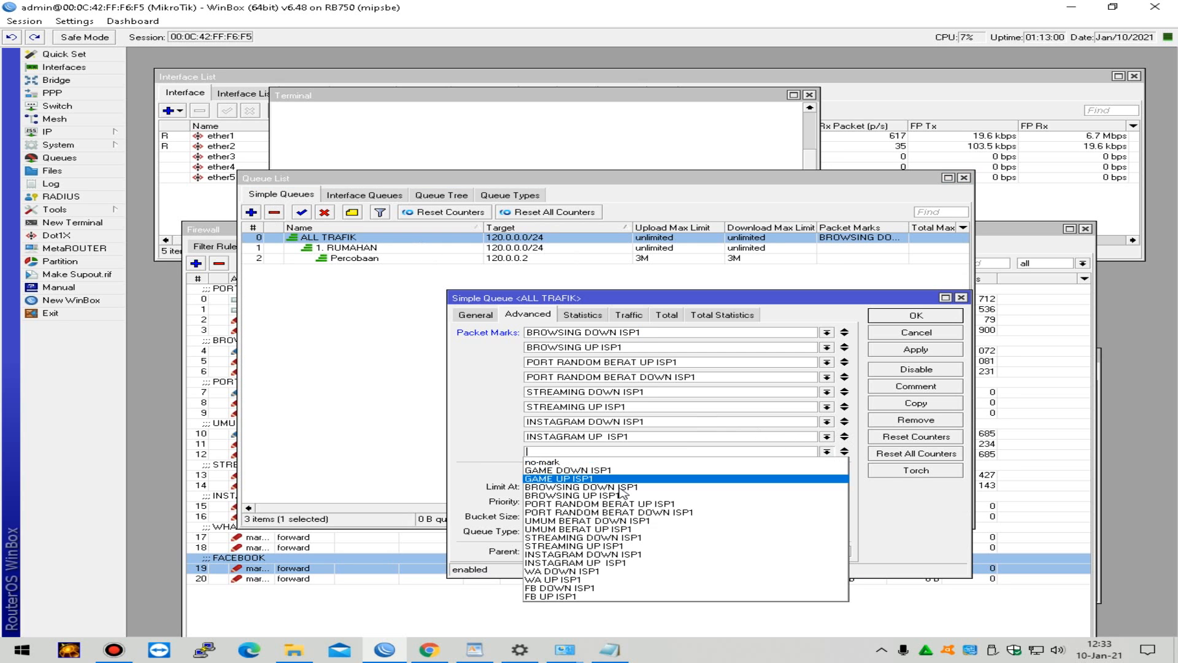
click(631, 590)
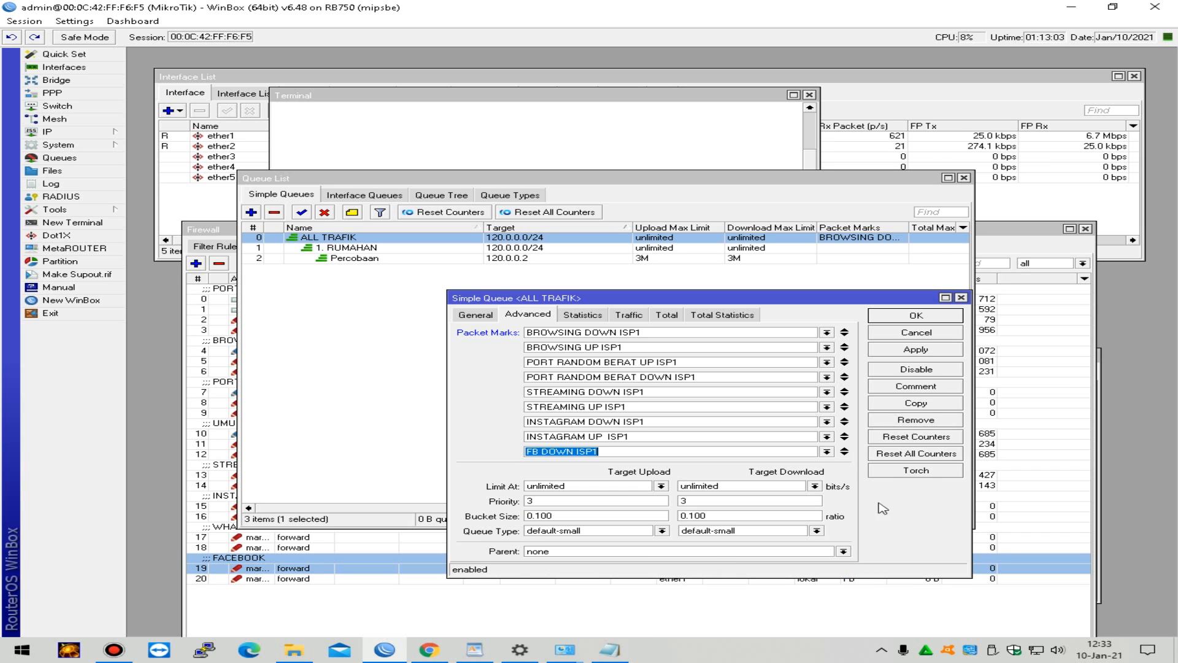
Step: Add the FB UP ISP1 packet mark to the ALL TRAFIK simple queue and save the queue
click(845, 452)
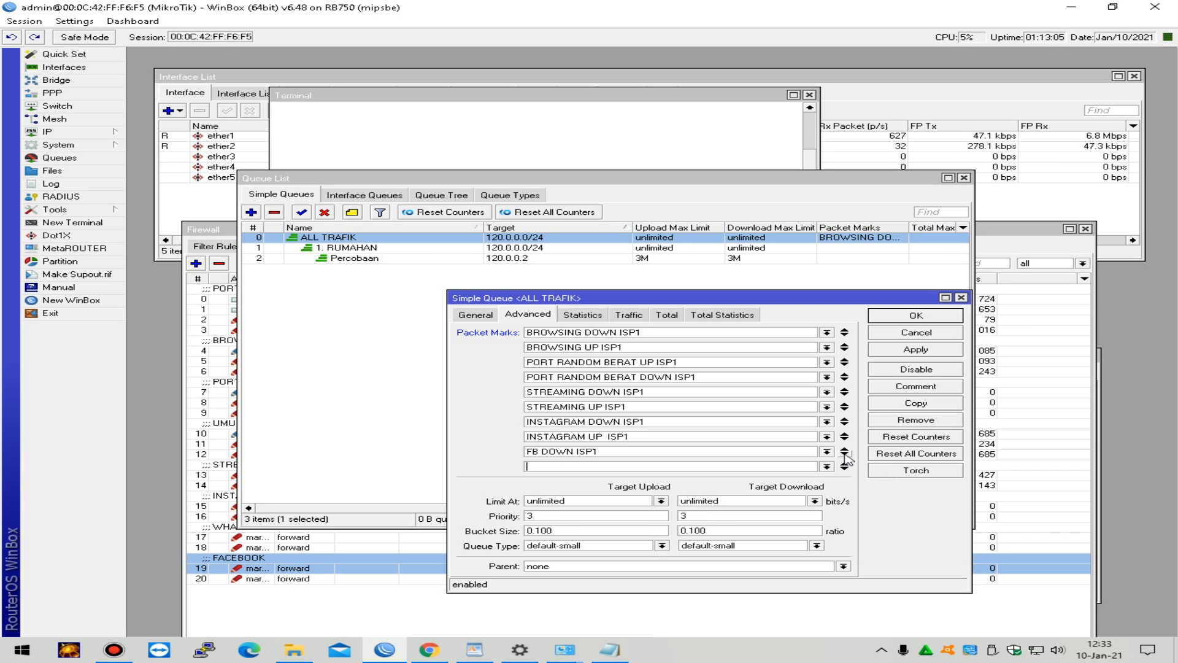
click(828, 466)
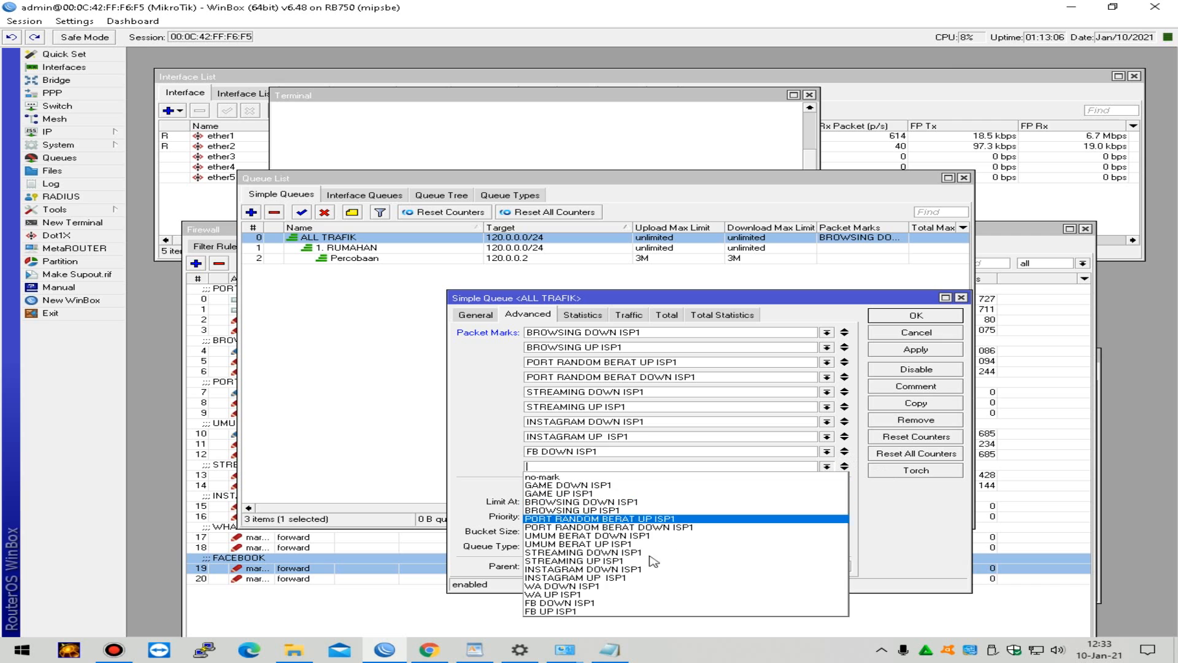
click(601, 612)
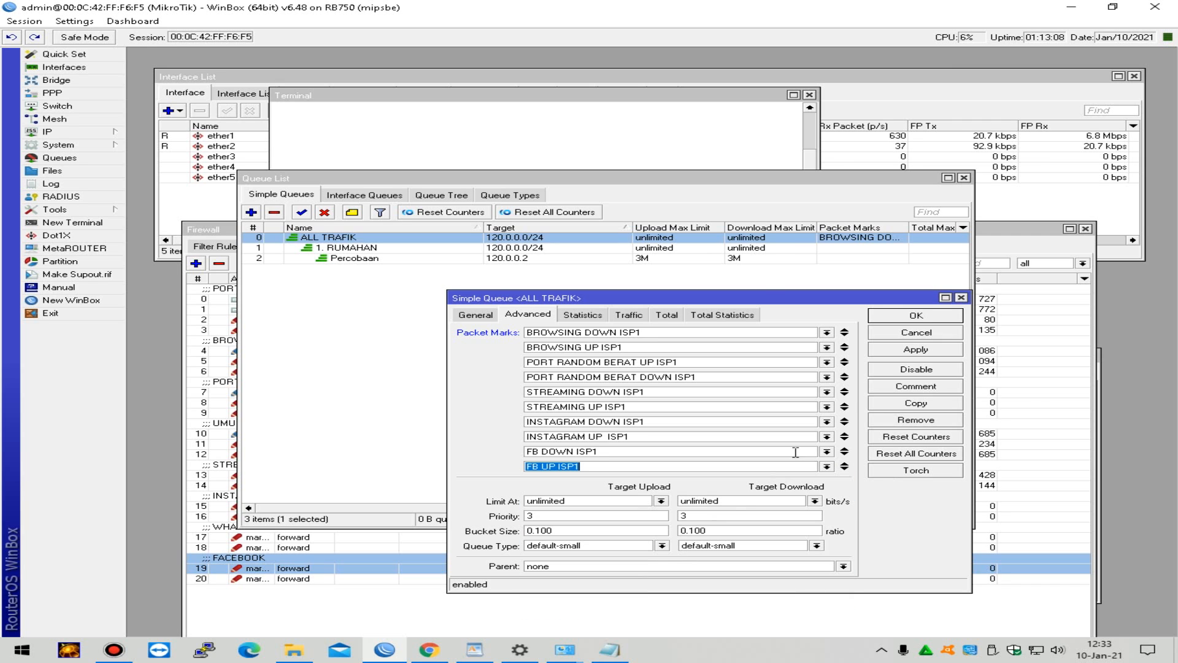
click(930, 351)
click(921, 315)
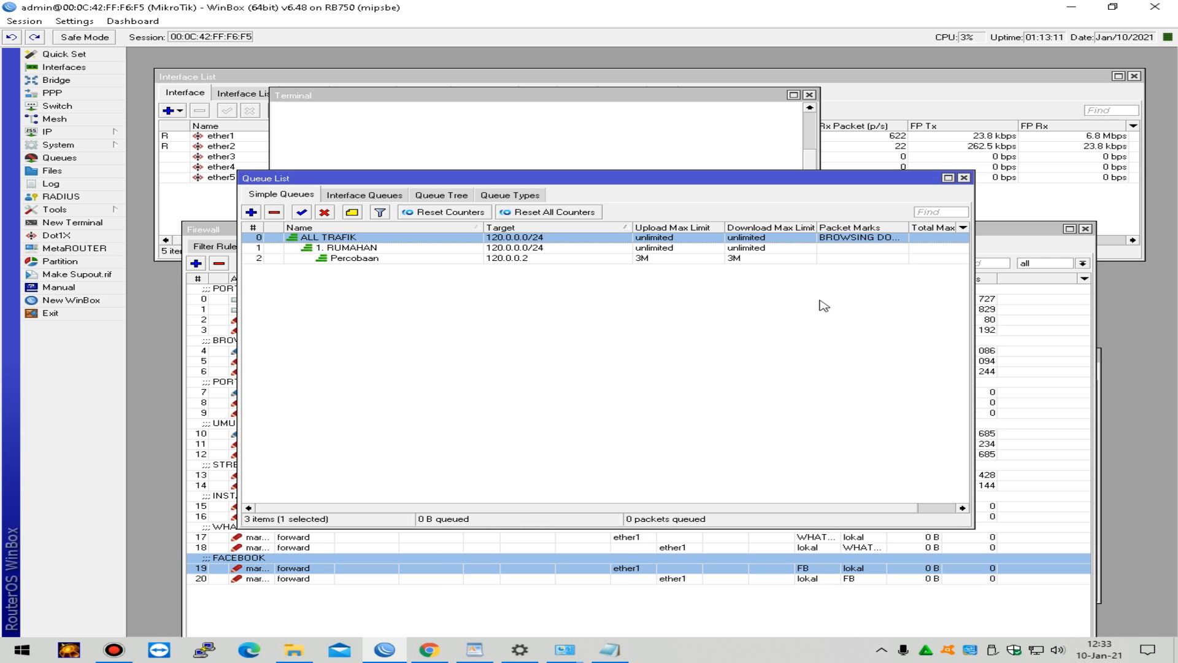
click(658, 323)
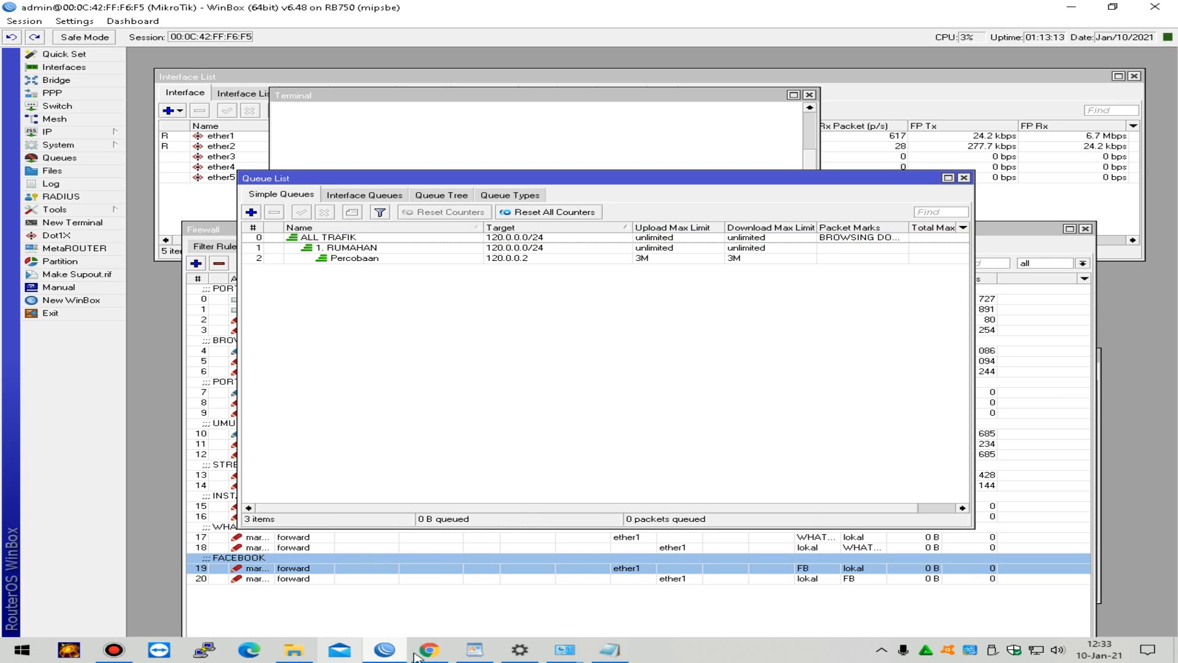
Step: Display the queue tree, then load facebook.com in a new Chrome tab to generate Facebook traffic
click(457, 195)
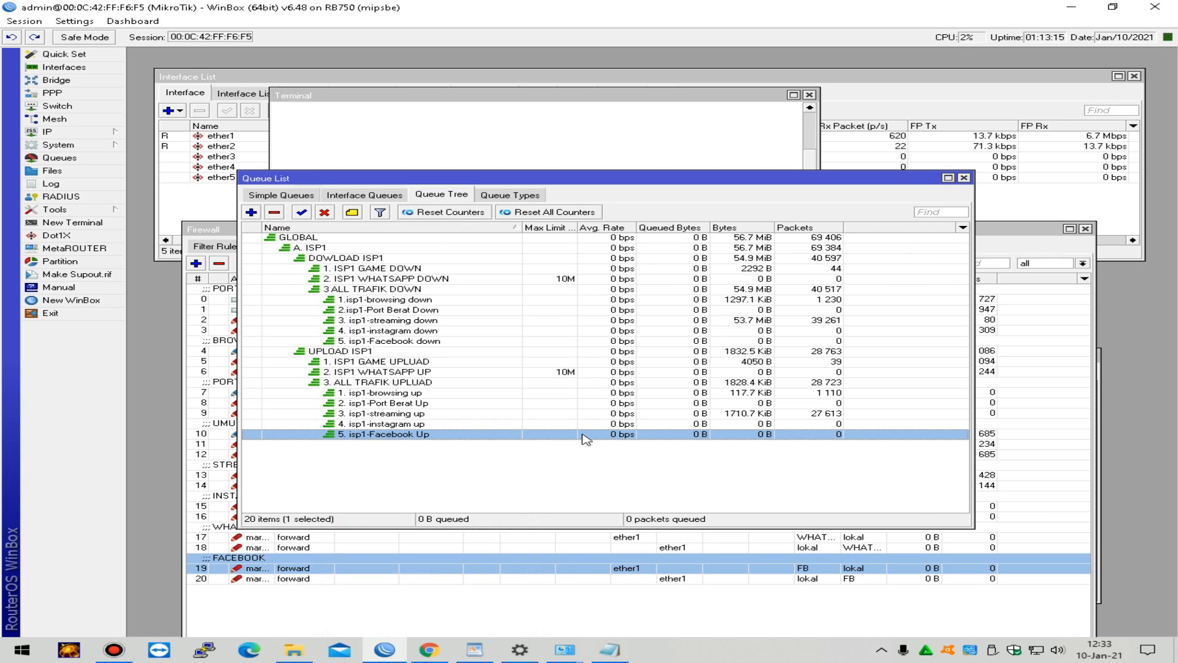
click(429, 649)
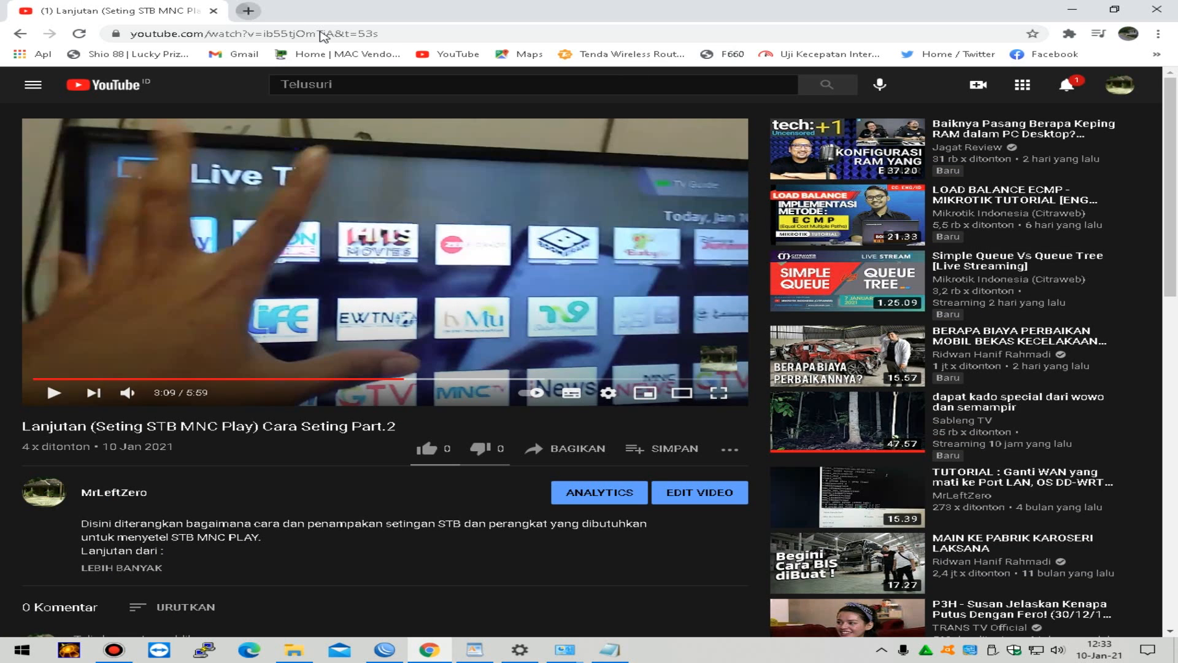
key(ctrl+t)
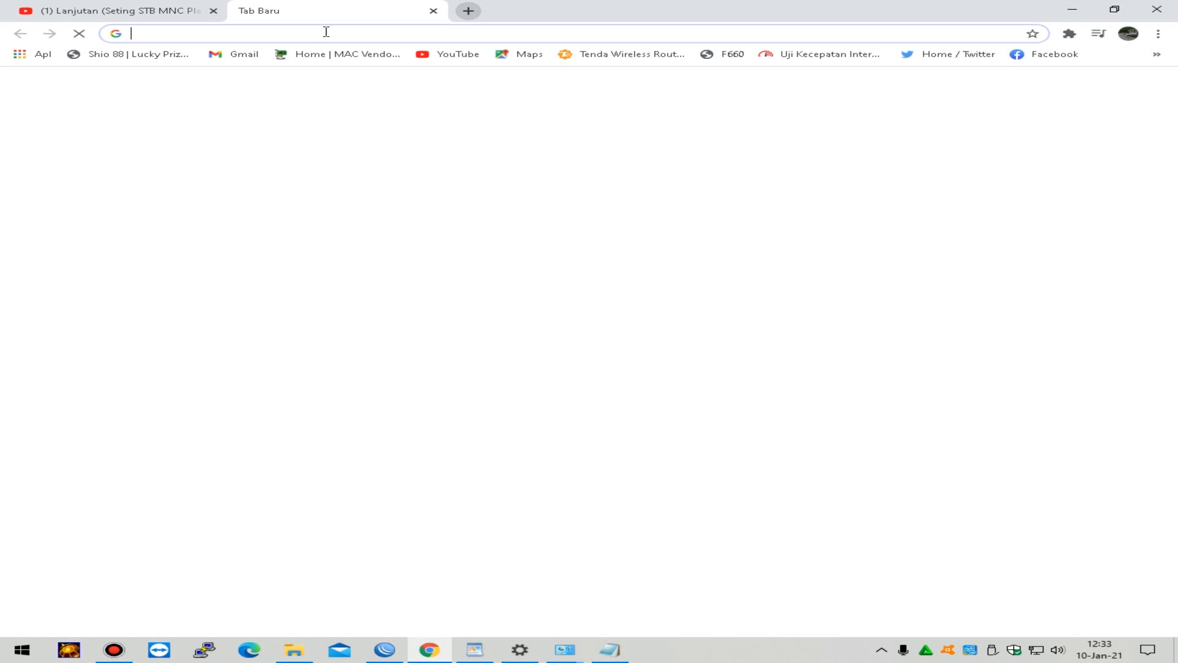
text(fa)
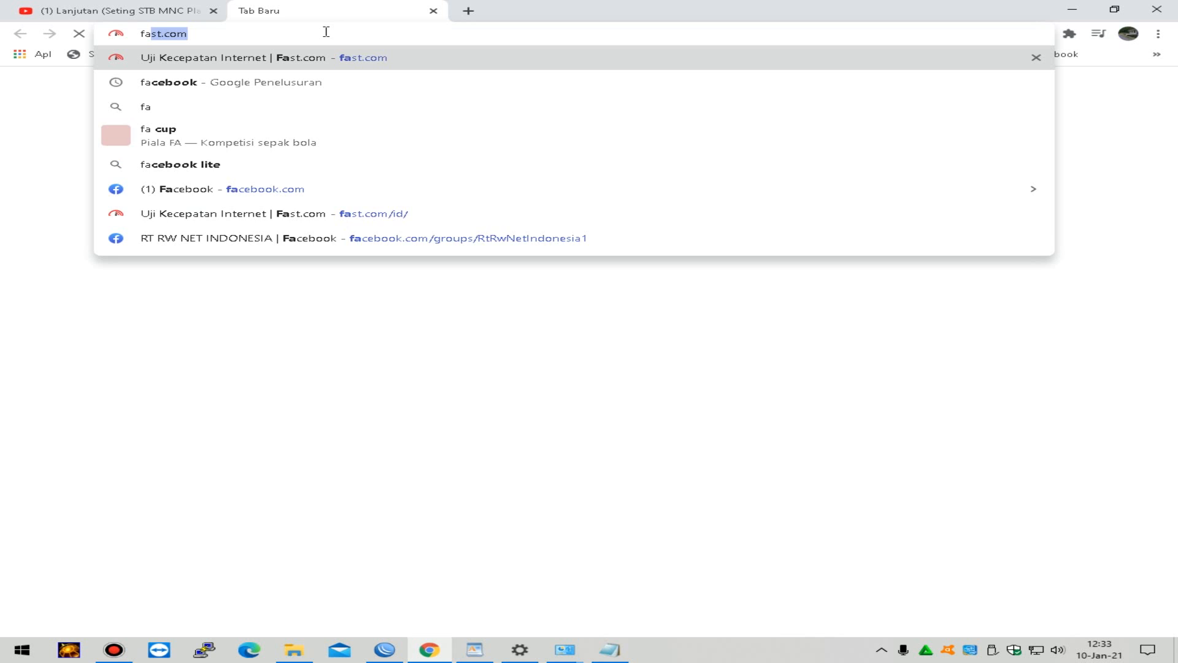
text(cebook.com)
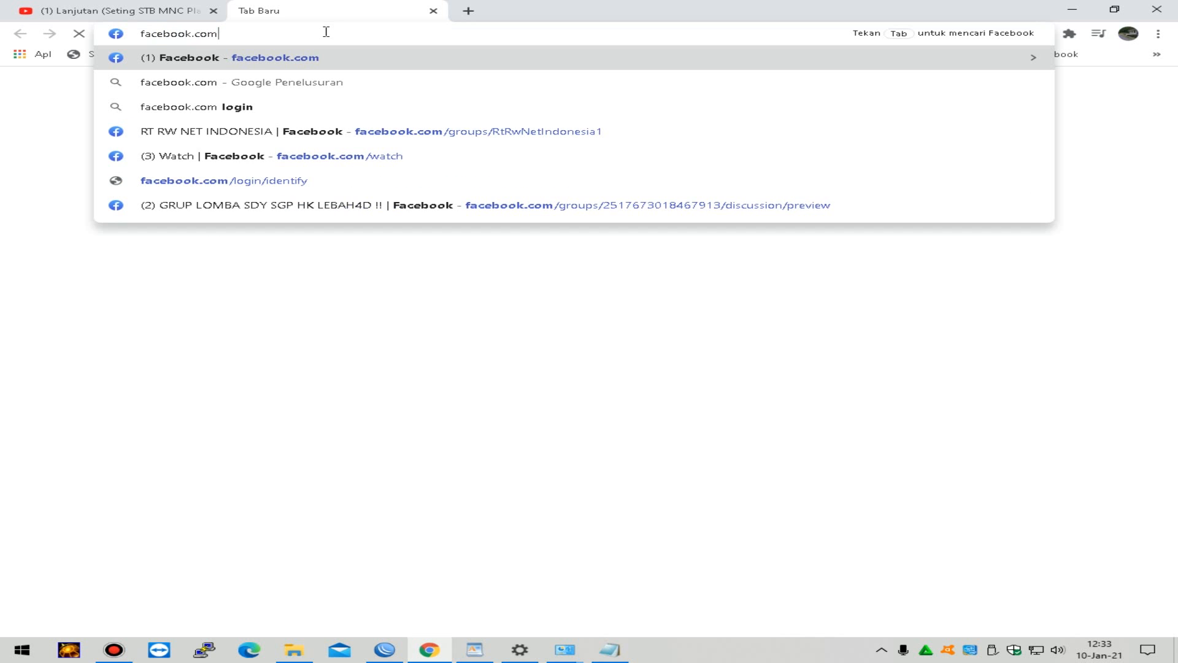
key(Return)
click(135, 15)
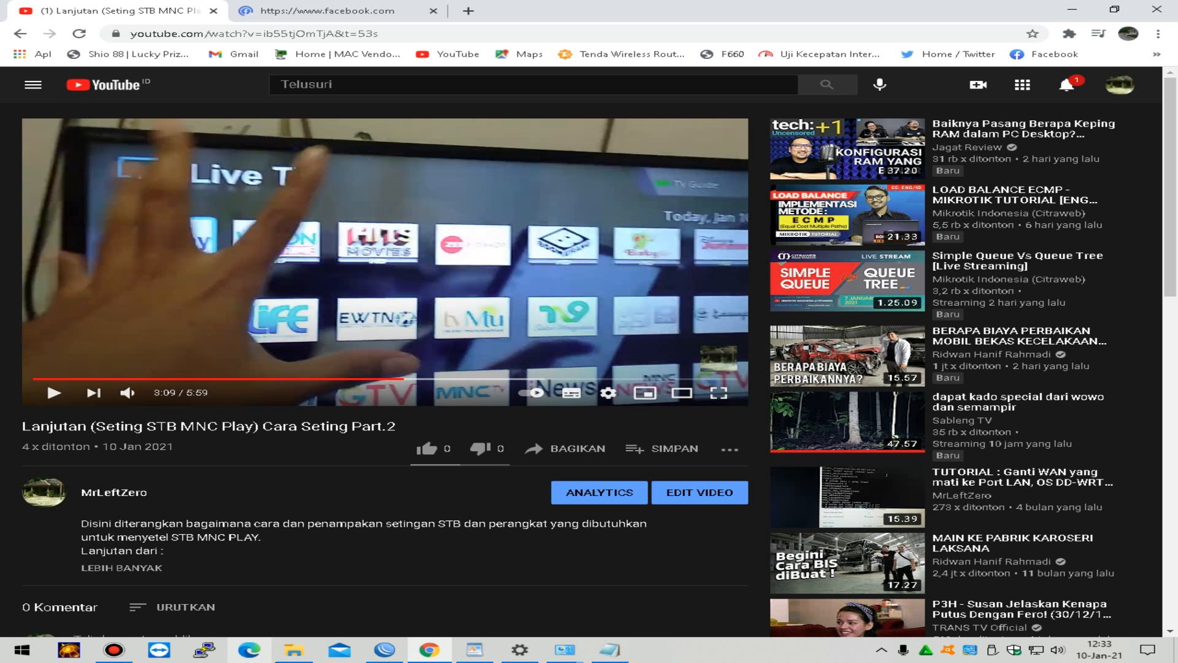
Step: Switch to WinBox and check the traffic rates of the 5. isp1-Facebook down and 5. isp1-Facebook Up queues
click(385, 650)
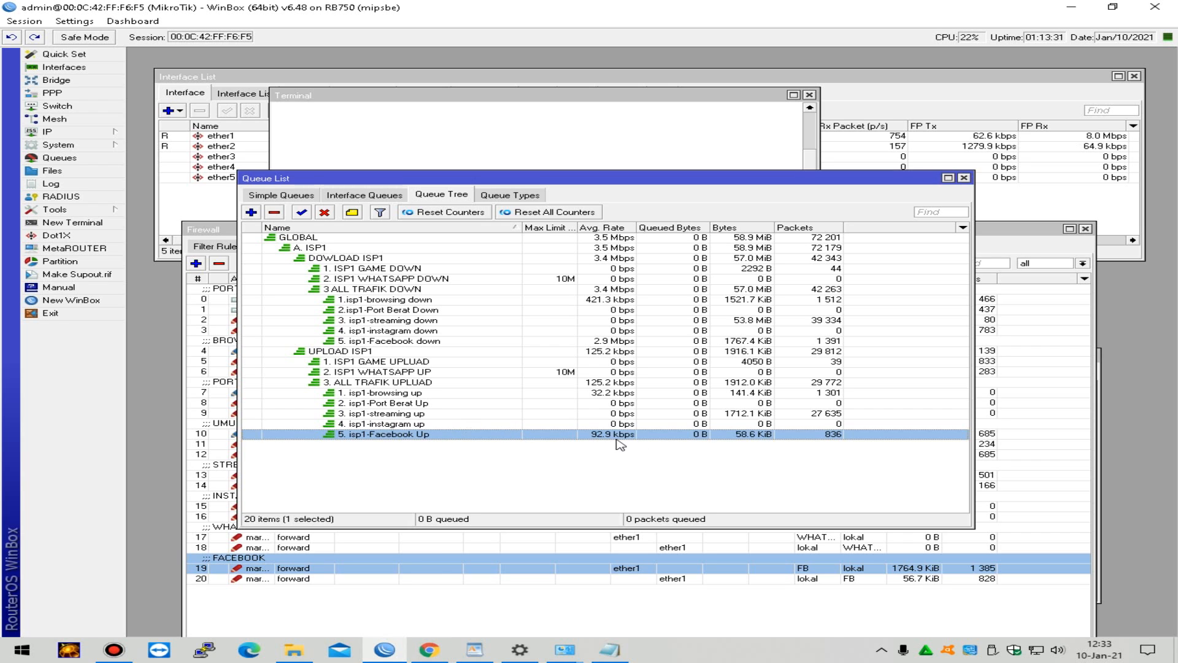
click(620, 341)
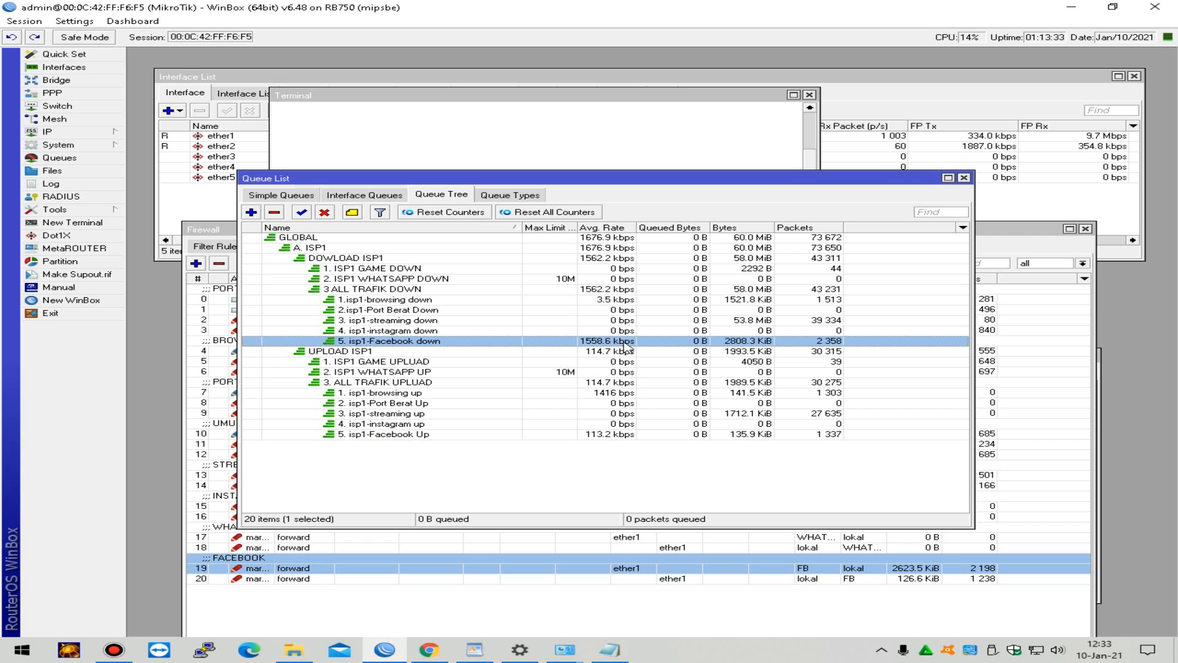
ctrl+click(635, 435)
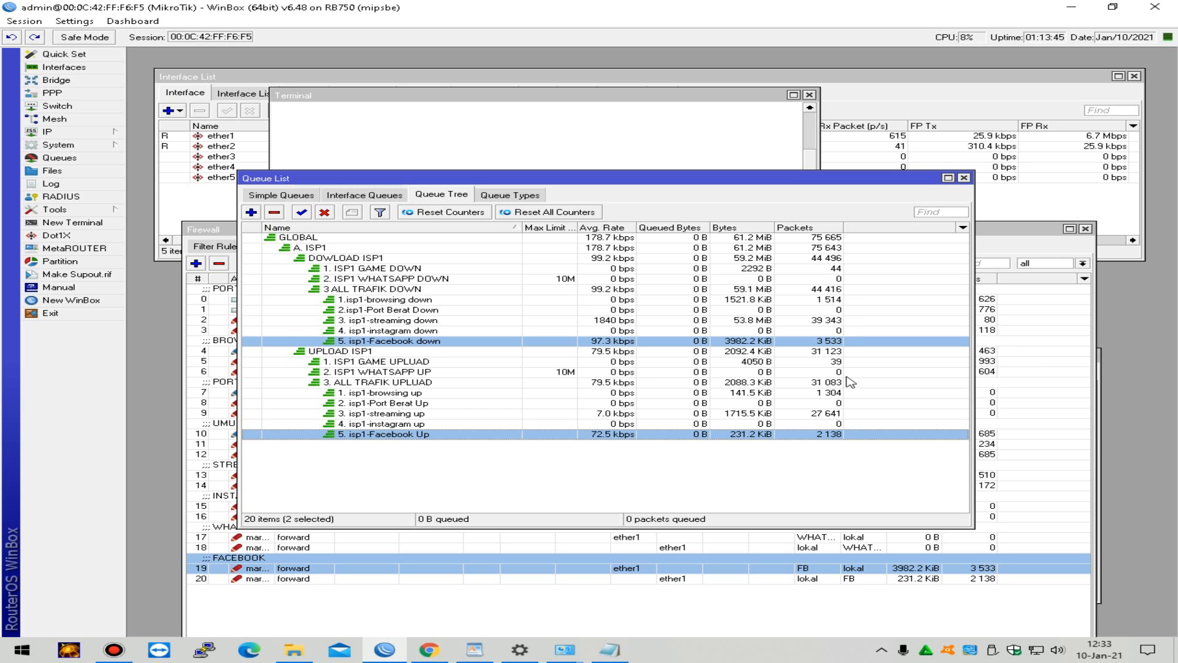
Step: Open the Facebook Watch page in Chrome and check the Facebook queues' traffic in WinBox
click(429, 649)
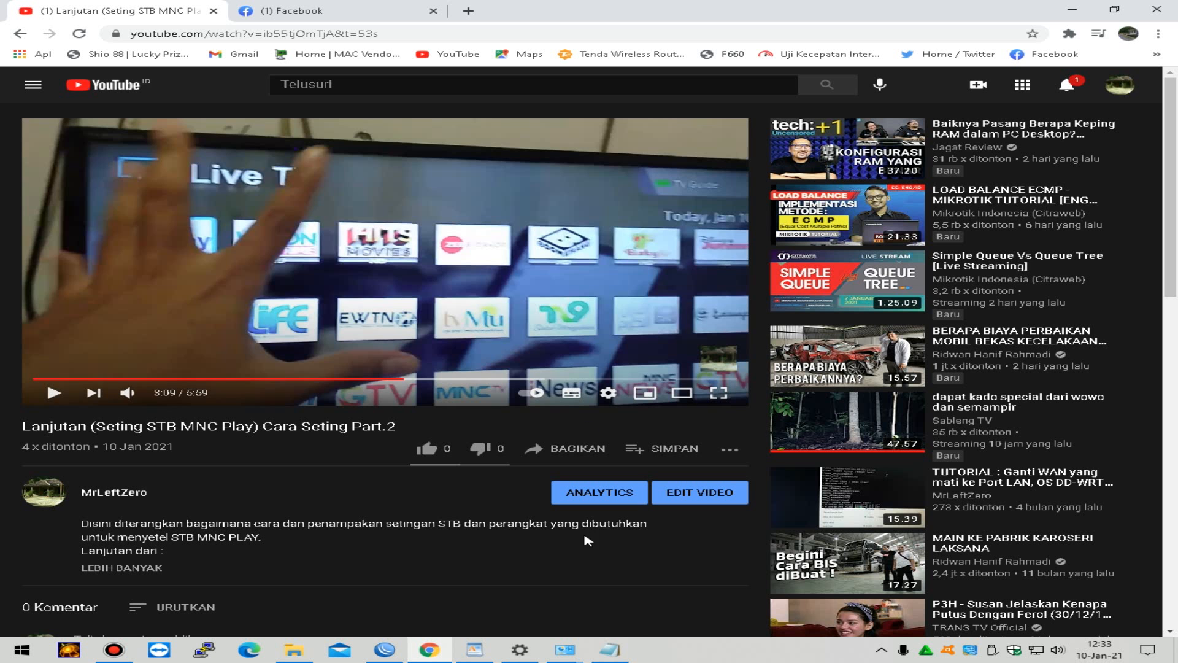
click(343, 11)
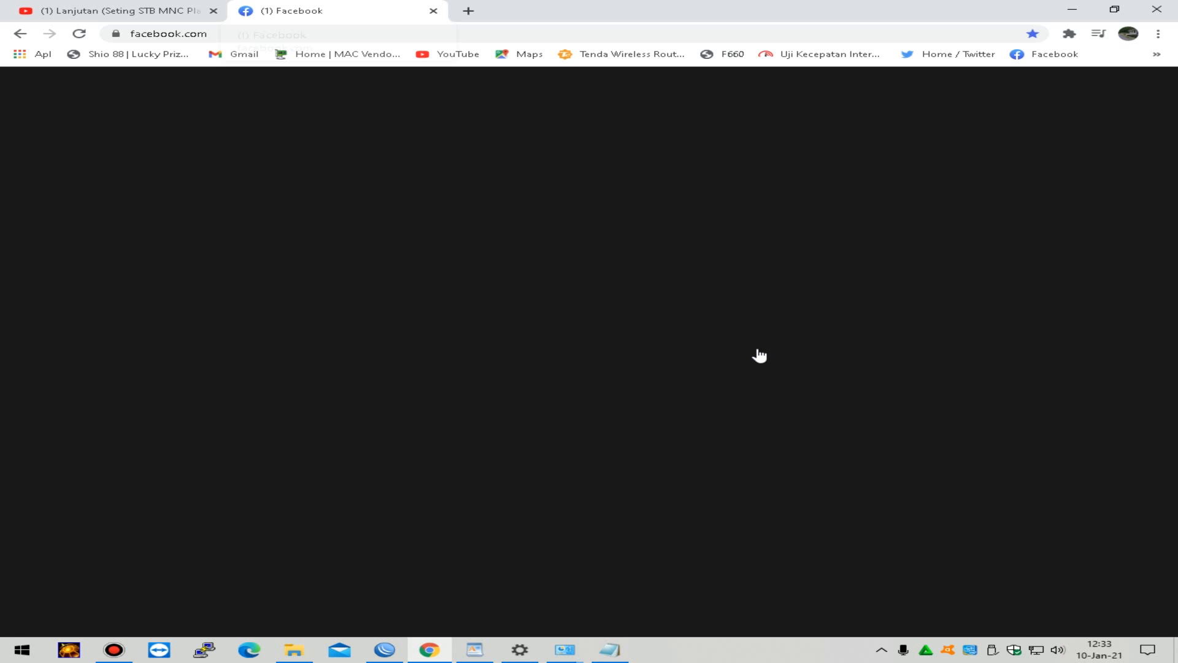
scroll(692, 449, down, 1)
scroll(921, 429, up, 1)
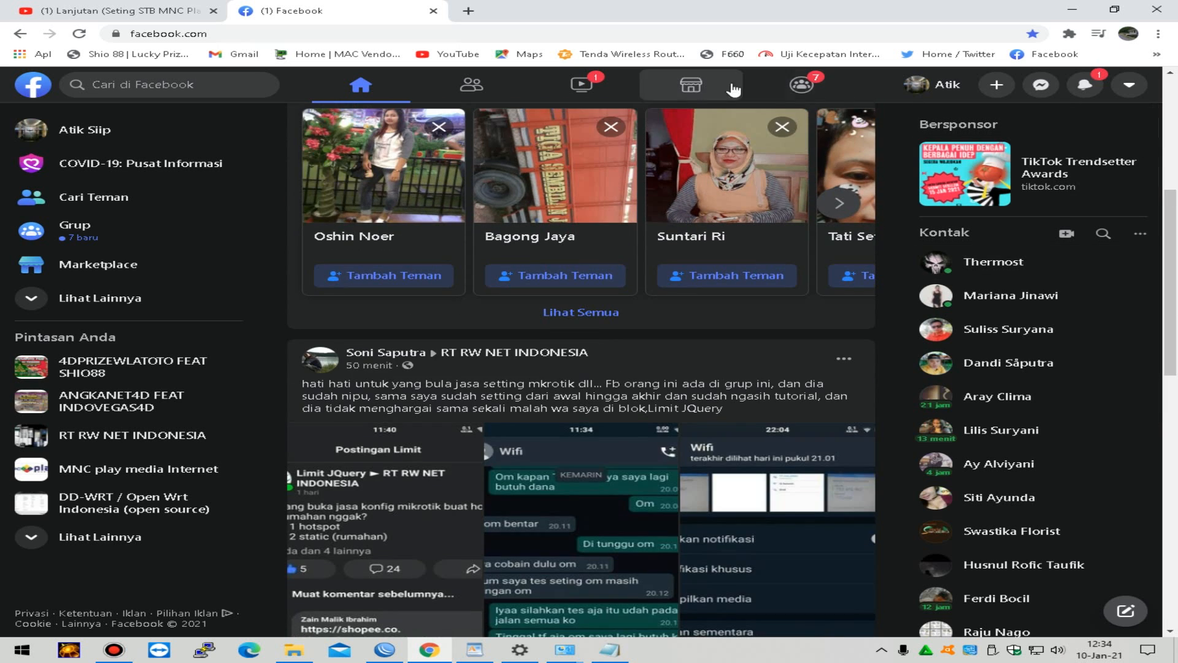
click(581, 84)
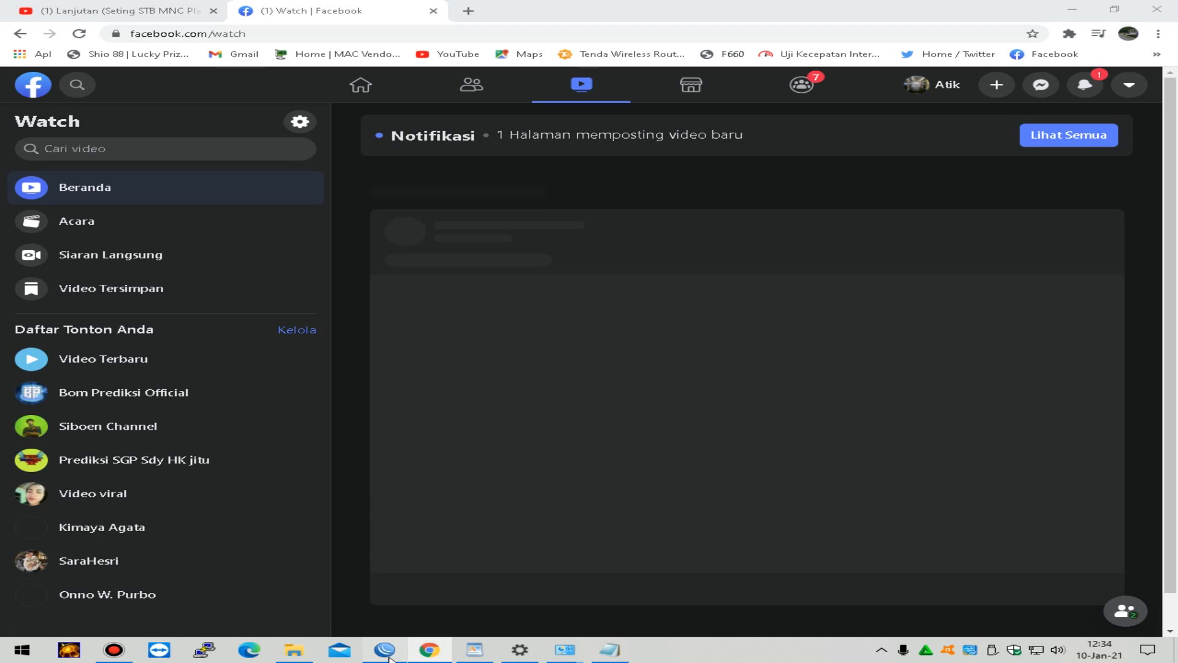
click(385, 649)
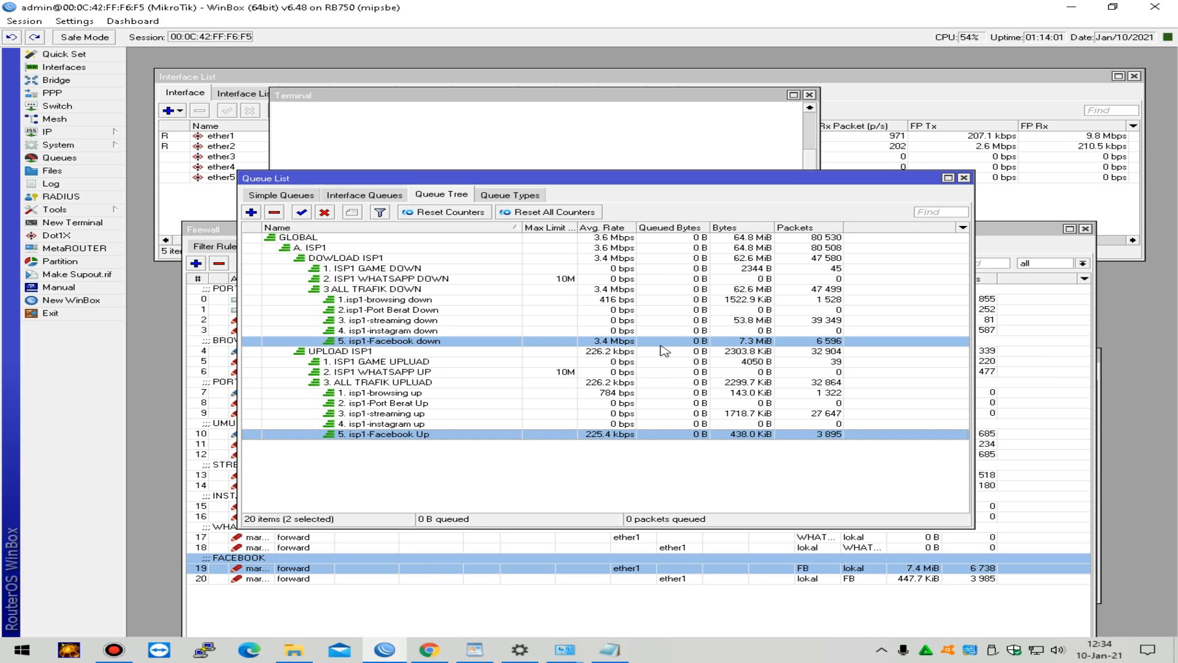
Step: Play the Beat dan masalah misterius video with sound in Chrome and check the Facebook queues' rates in WinBox
click(429, 649)
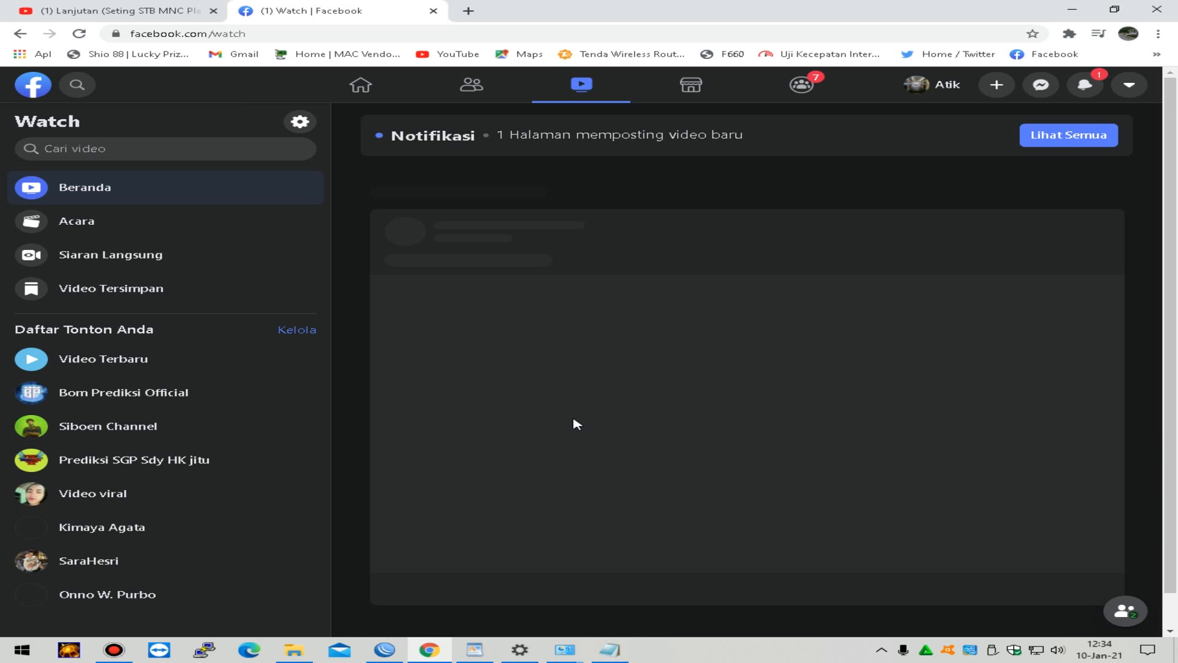
scroll(576, 423, down, 4)
scroll(577, 423, up, 2)
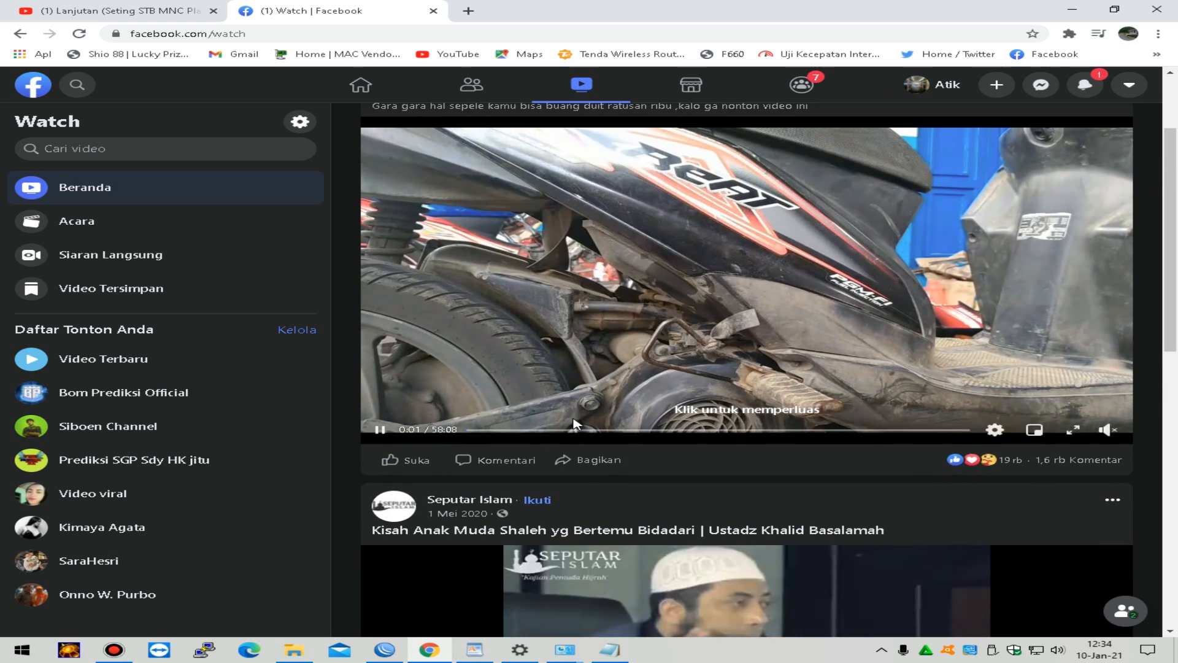
scroll(575, 424, up, 1)
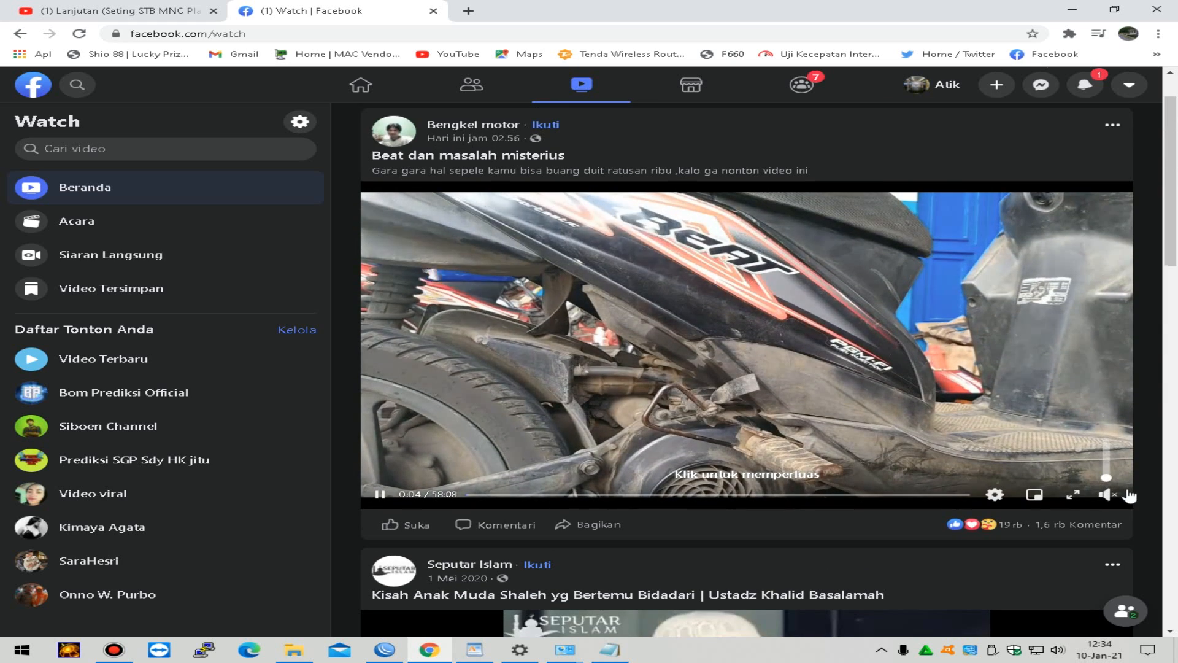
click(1109, 473)
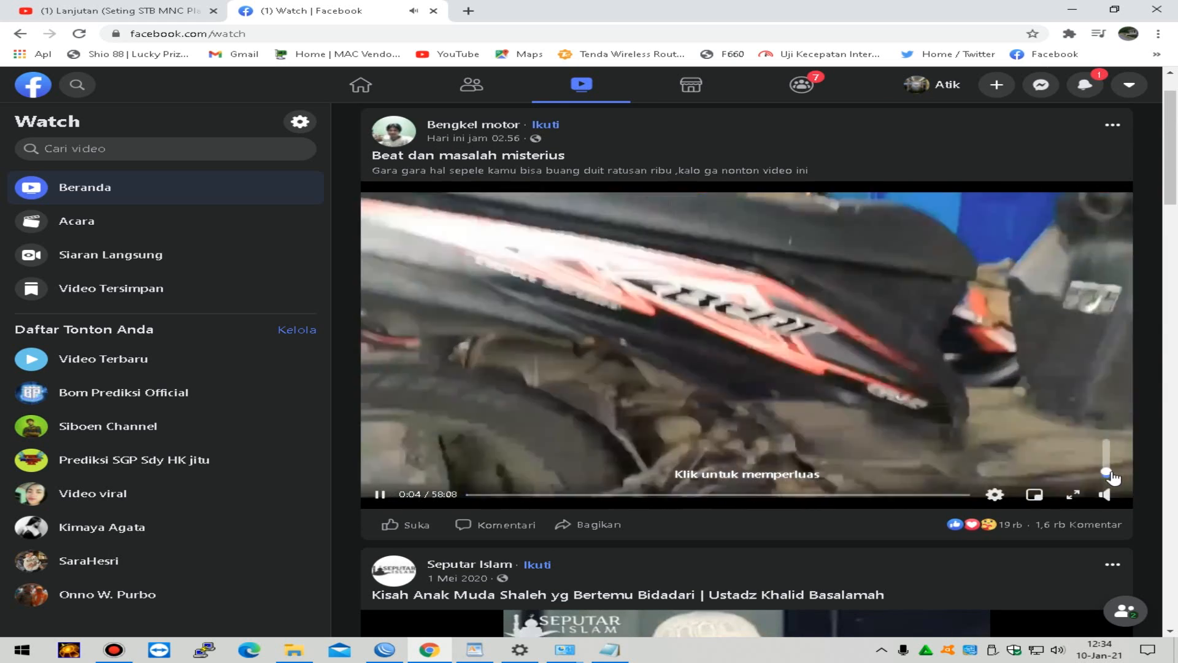
click(375, 655)
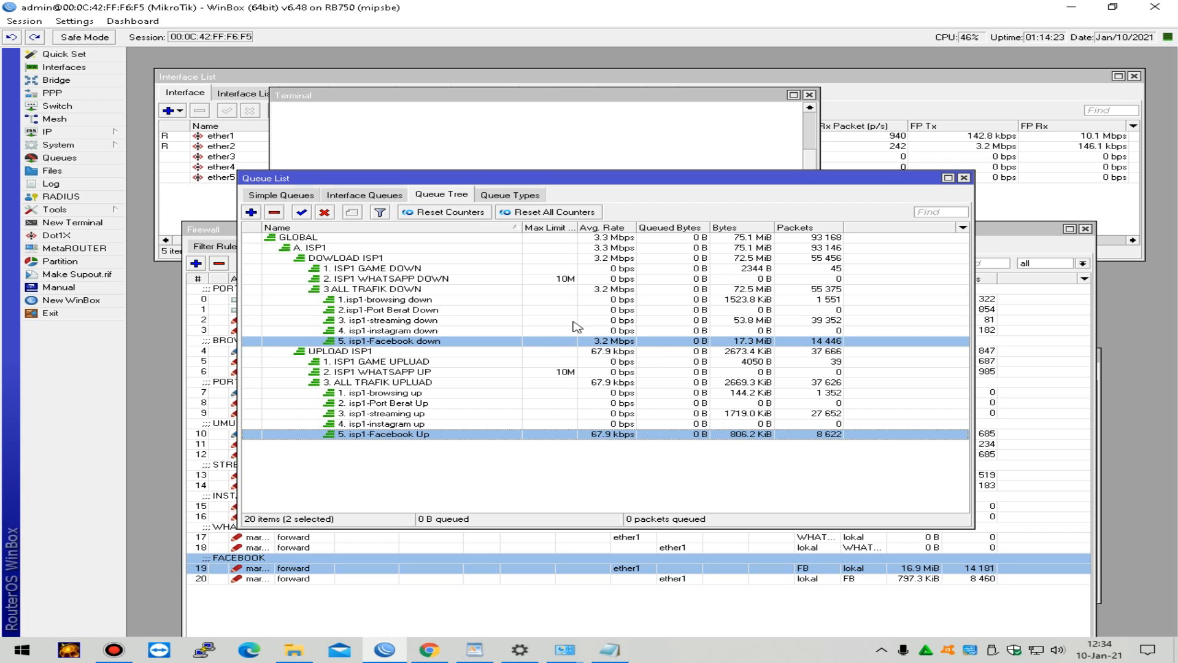
Step: Close the Facebook tab in Chrome and recheck the ISP1 queue tree traffic in WinBox
click(429, 650)
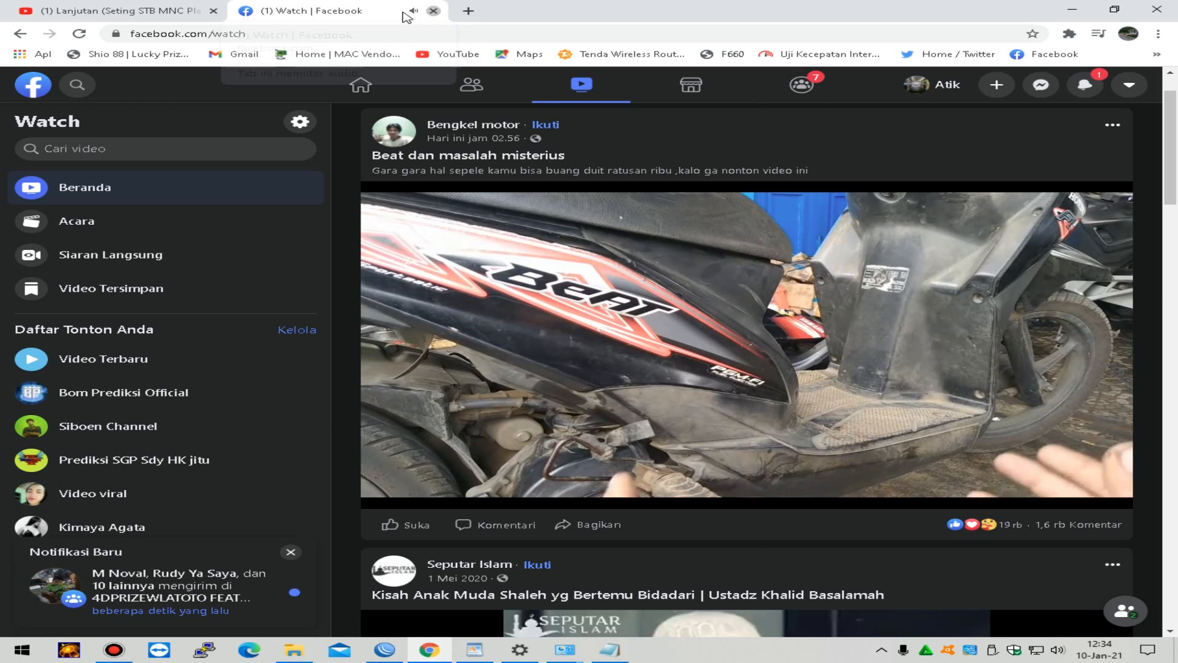
click(434, 12)
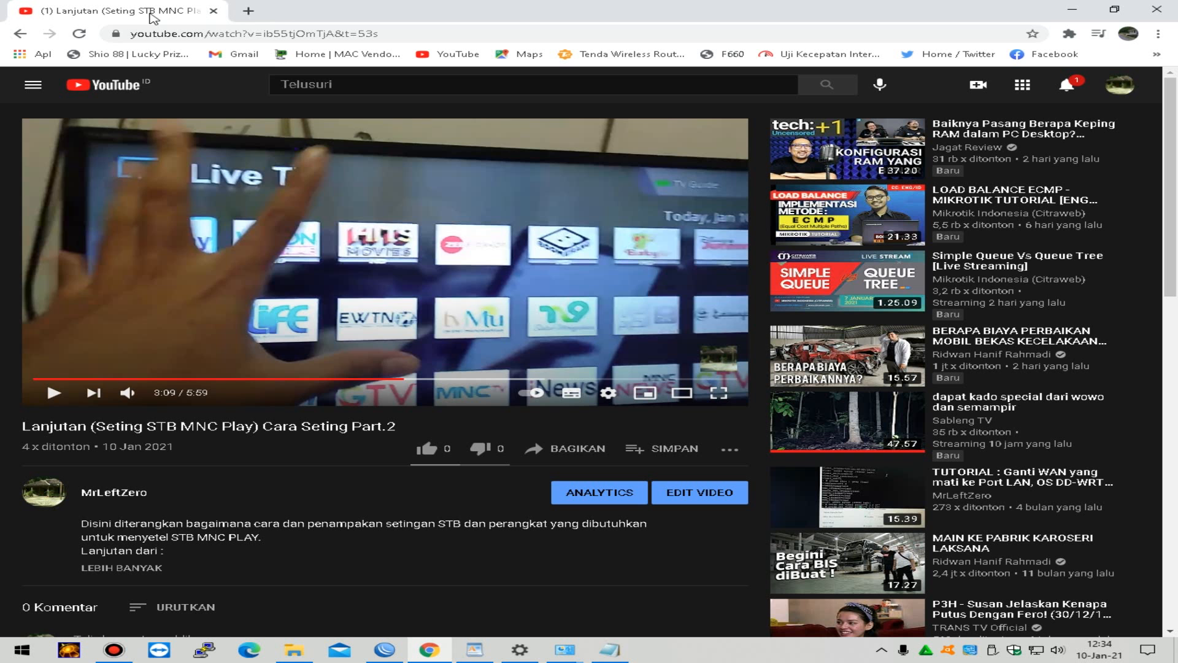
click(400, 652)
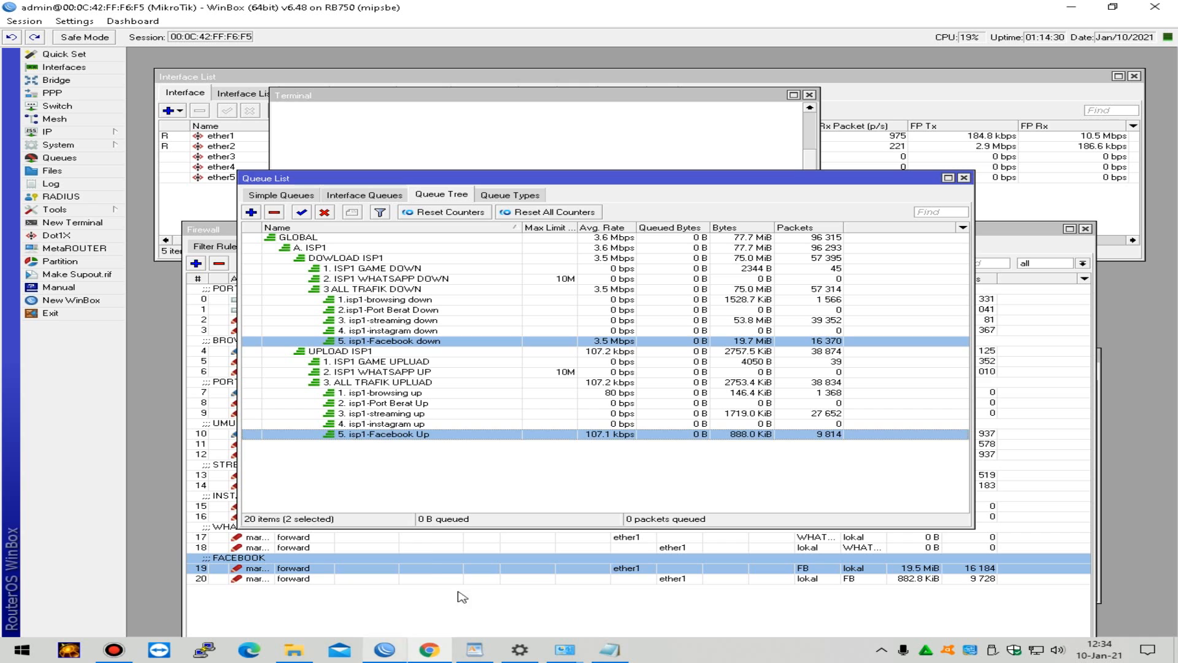
click(624, 353)
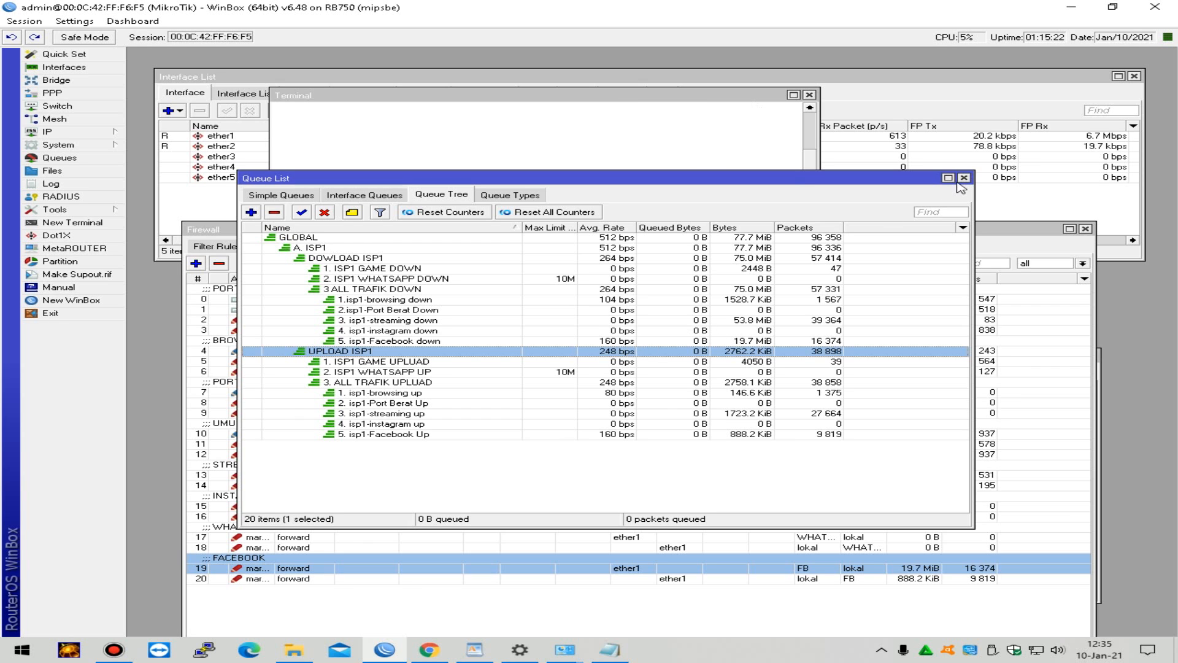
Step: Close the Queue List, Firewall, Terminal and Route List windows, leaving only the Interface List open
click(964, 177)
click(1085, 228)
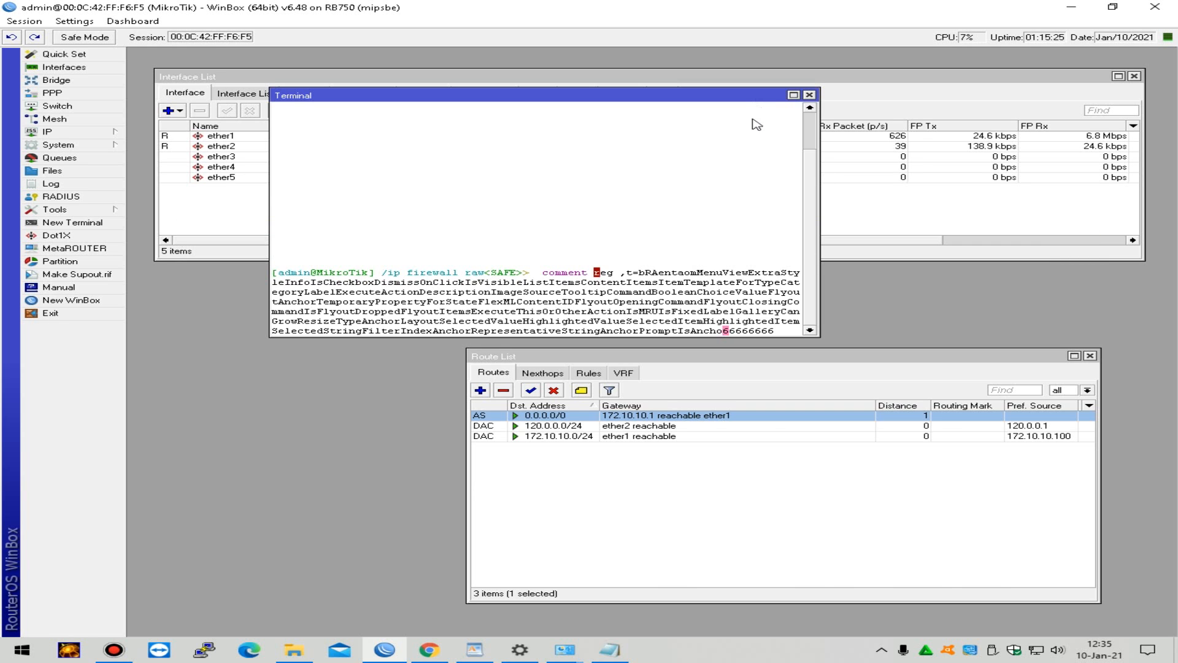
click(810, 96)
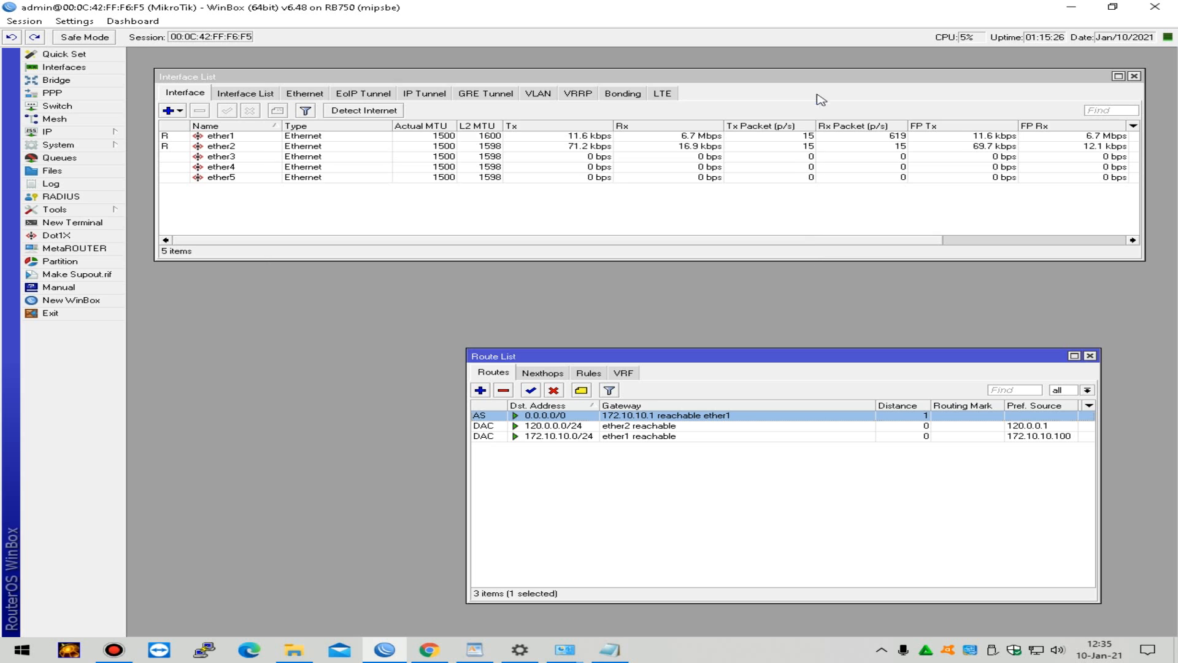
click(1089, 355)
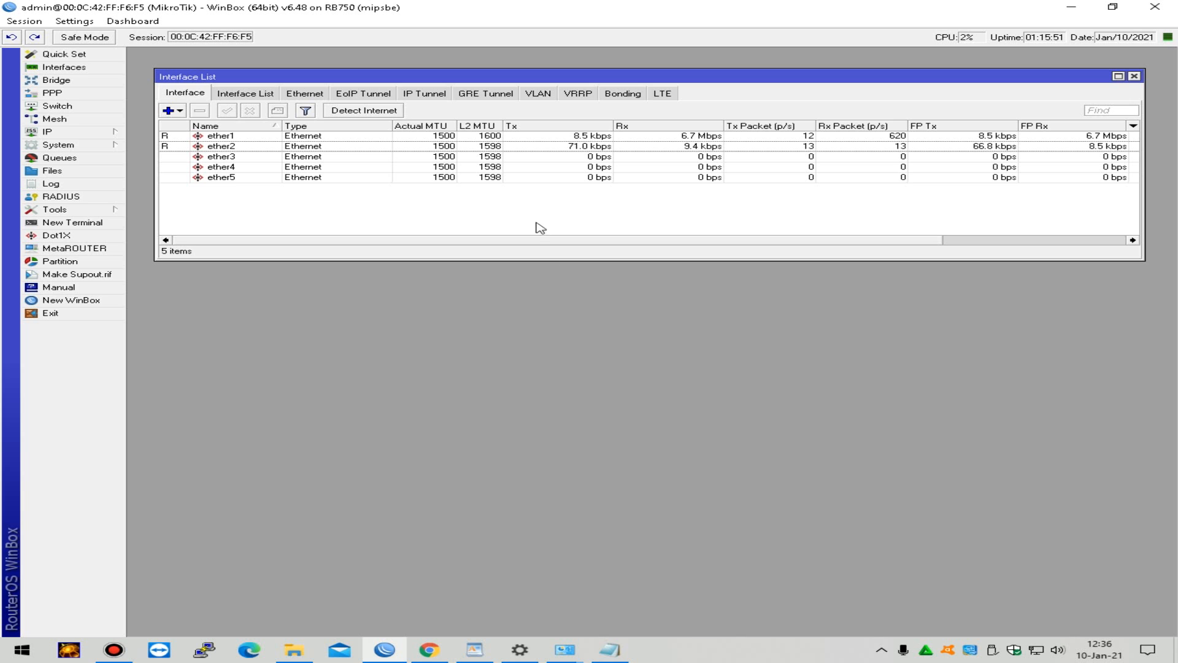
click(882, 649)
click(882, 624)
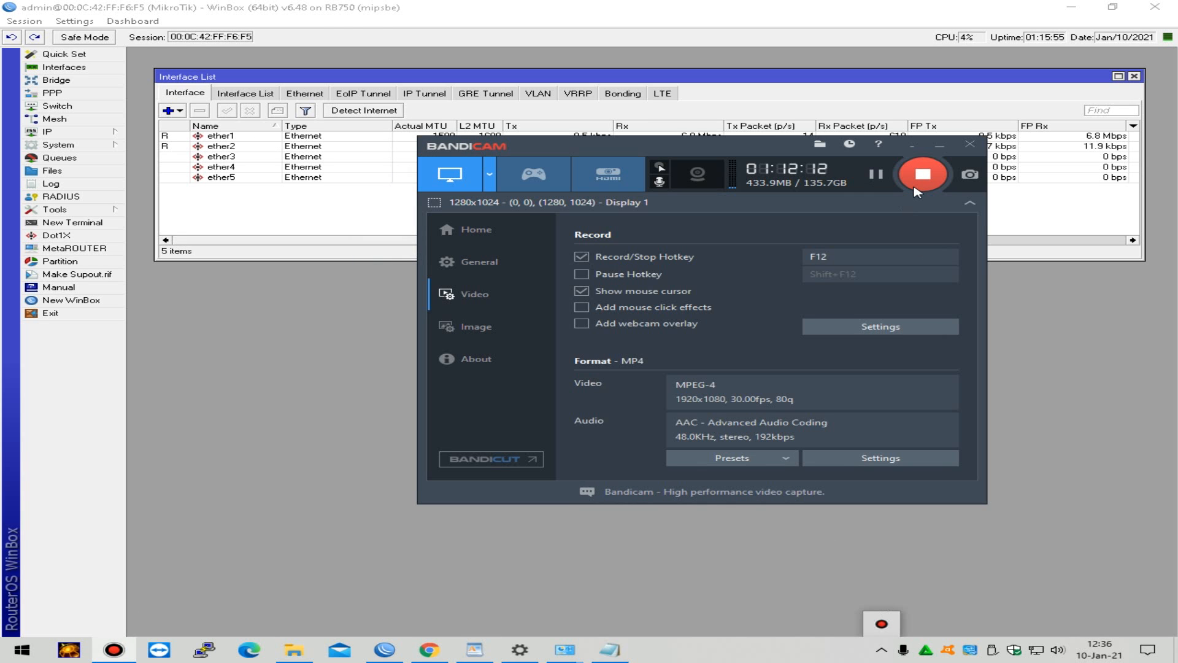